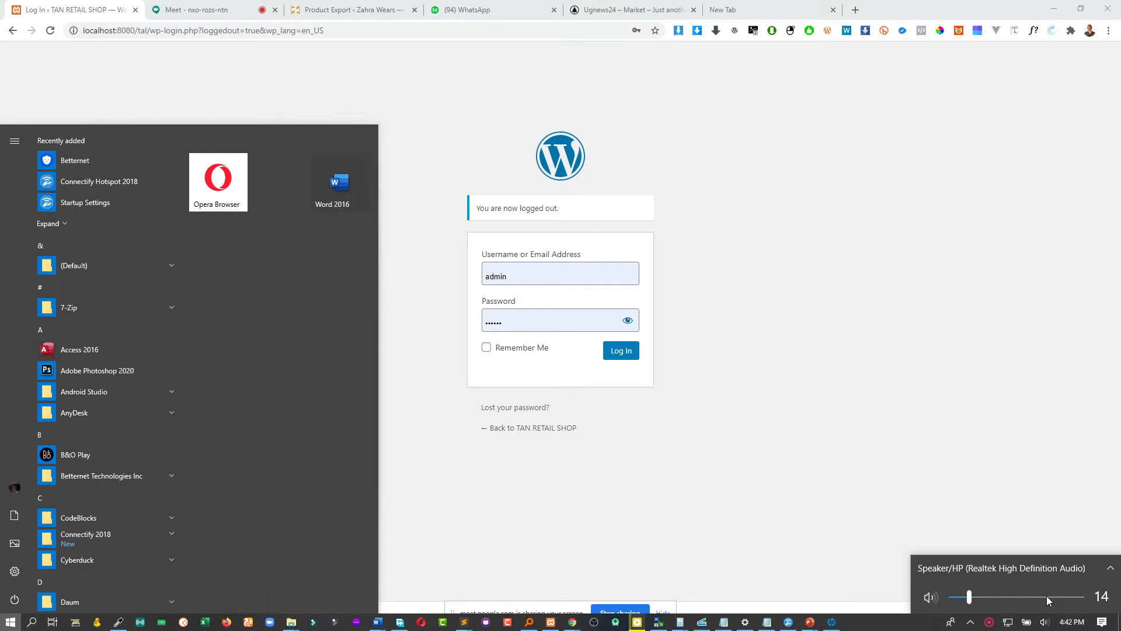
Step: Load the TAN RETAIL SHOP home page at localhost:8080/tal/
click(888, 427)
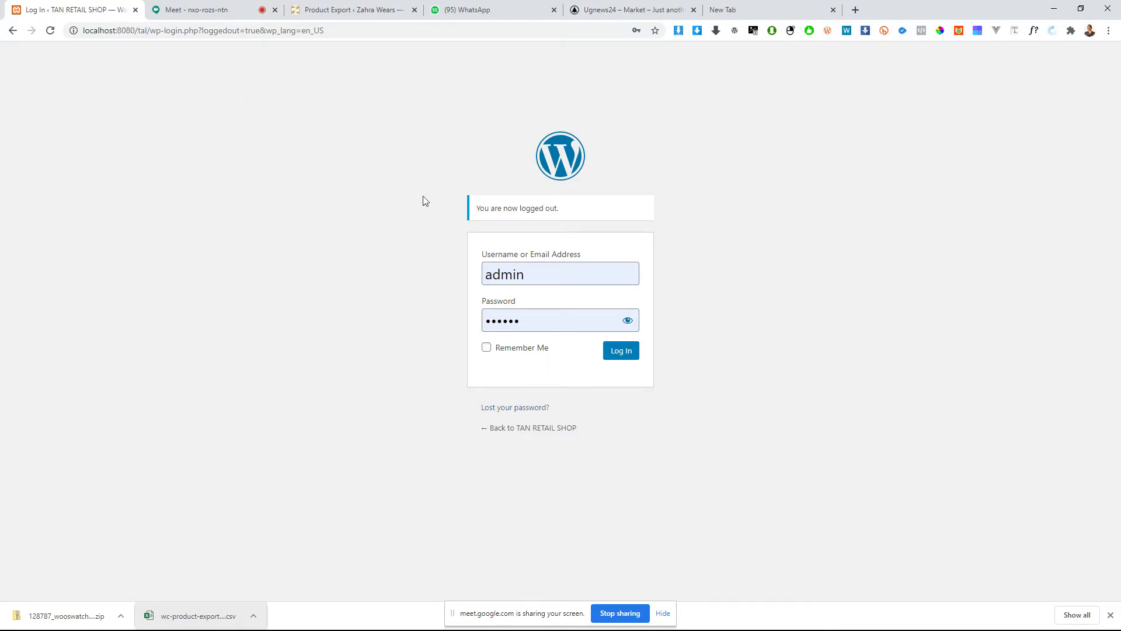
drag(147, 31, 1046, 67)
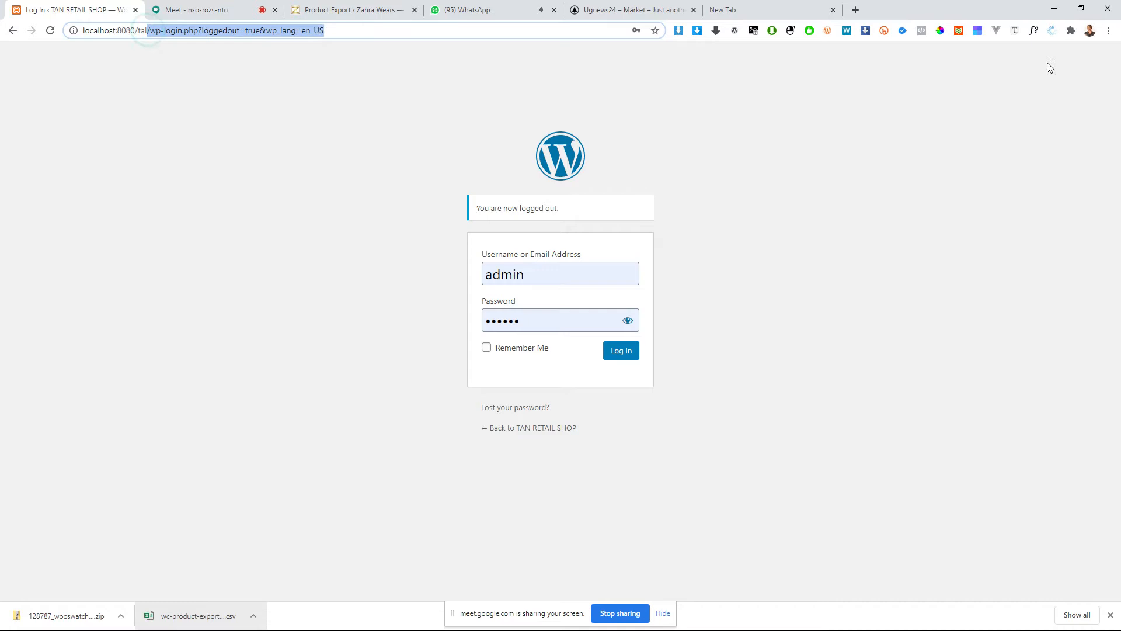
key(BackSpace)
key(Return)
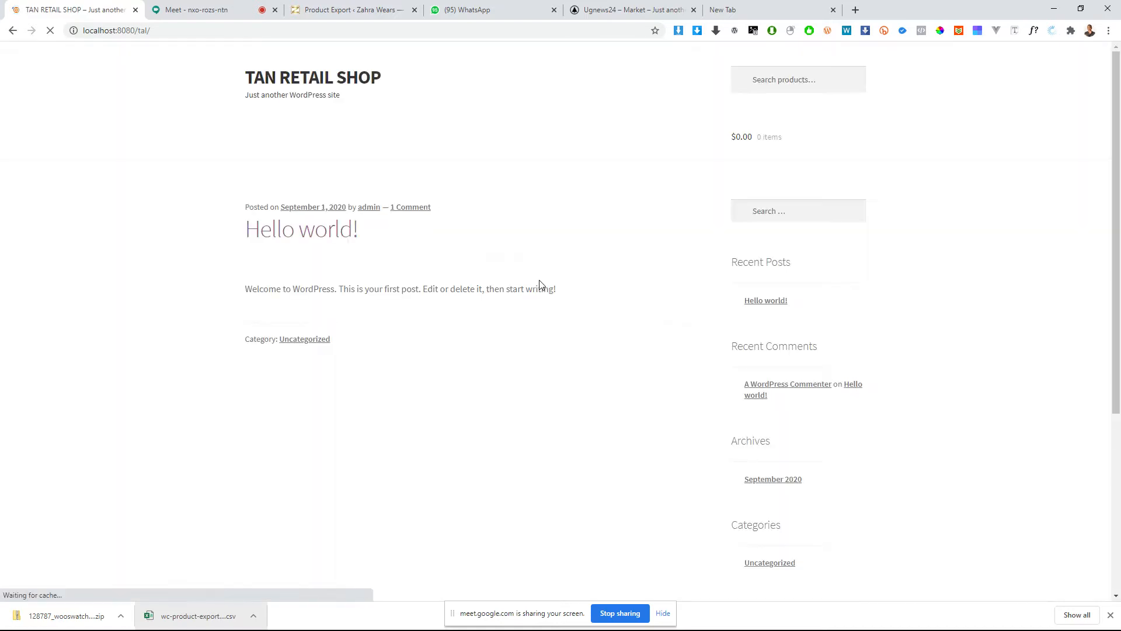
Step: Look through the shop's home page from the header down to the footer
scroll(511, 318, down, 5)
scroll(507, 309, up, 4)
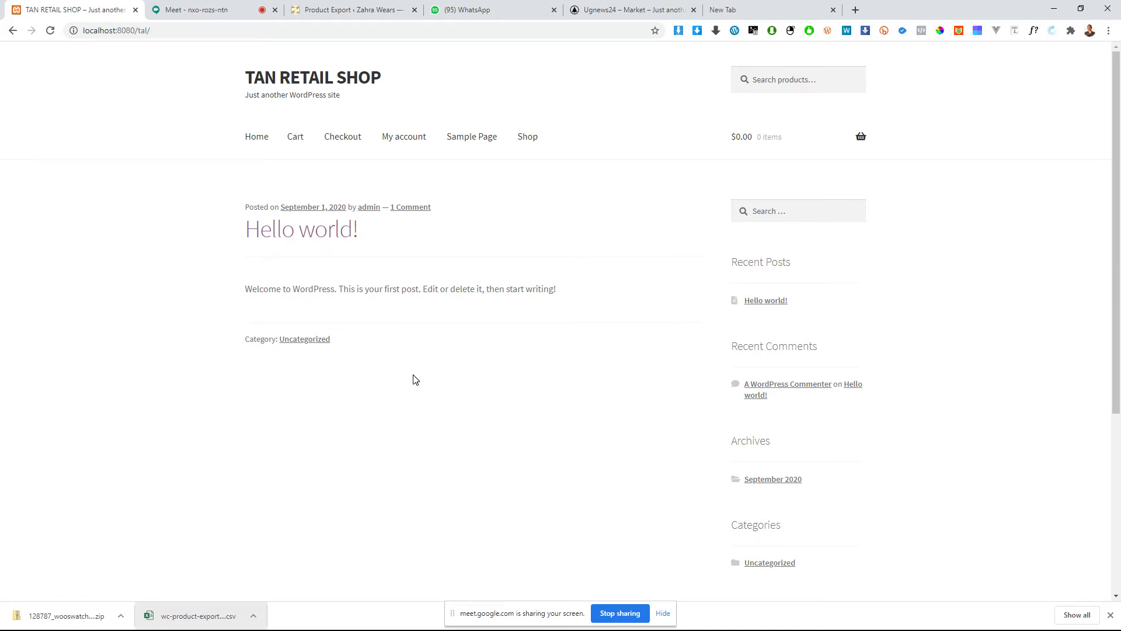
scroll(673, 462, down, 1)
scroll(695, 392, down, 3)
scroll(777, 415, up, 3)
scroll(491, 508, down, 5)
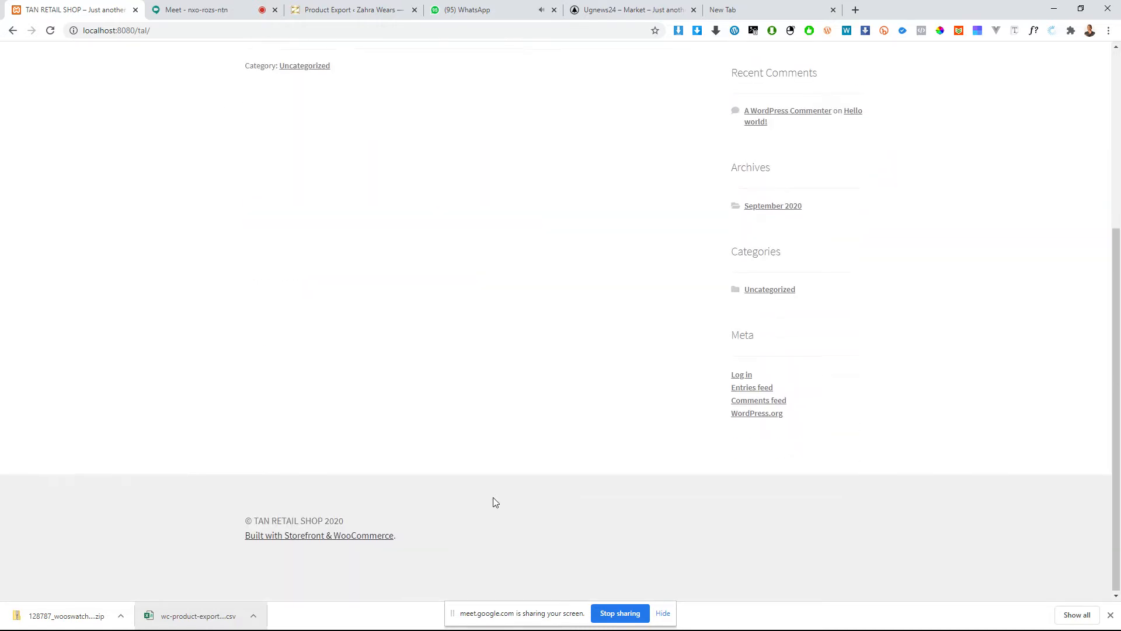
scroll(494, 493, up, 5)
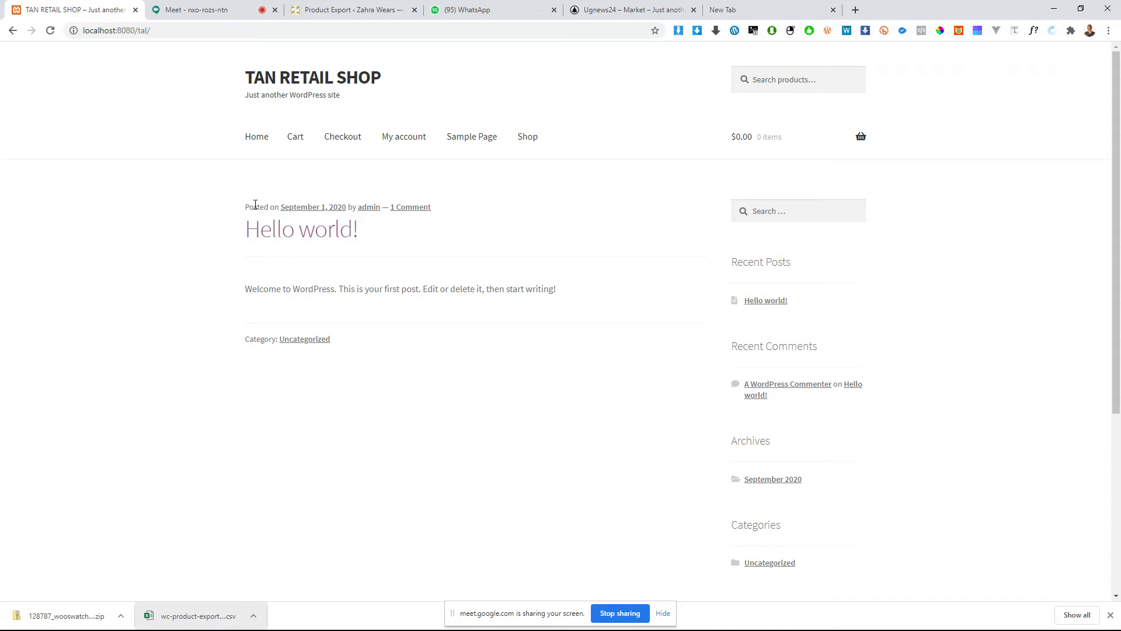
scroll(471, 212, down, 5)
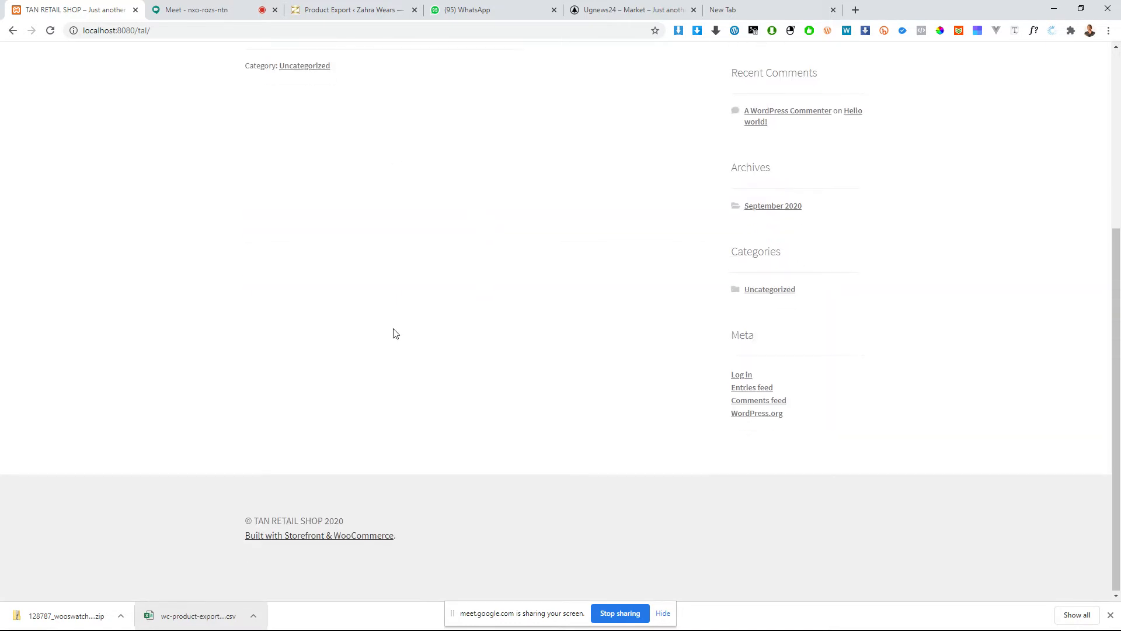
scroll(393, 333, up, 5)
Step: Open the site's admin login page at localhost:8080/tal/wp-admin
drag(100, 30, 184, 41)
click(188, 32)
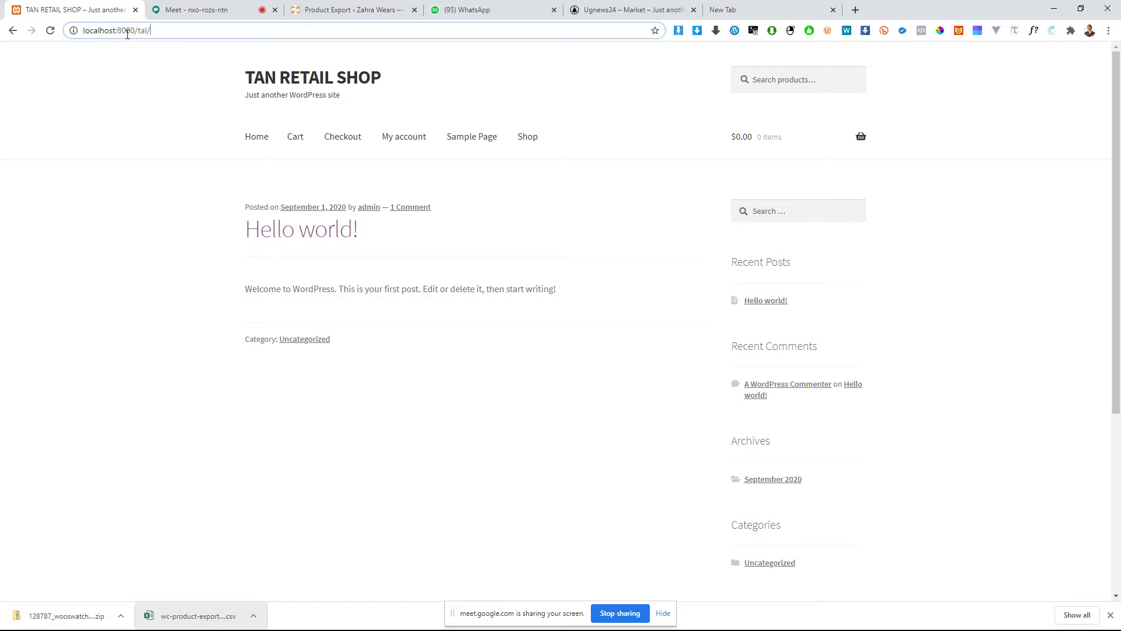
drag(131, 31, 83, 31)
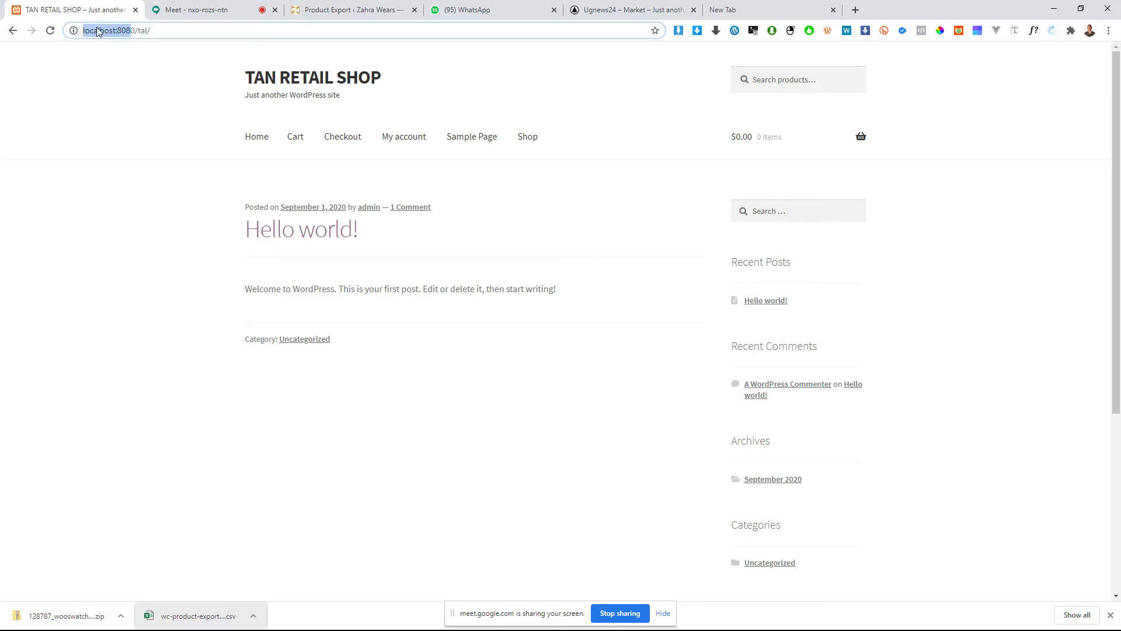
drag(172, 31, 106, 33)
key(Right)
text(wp)
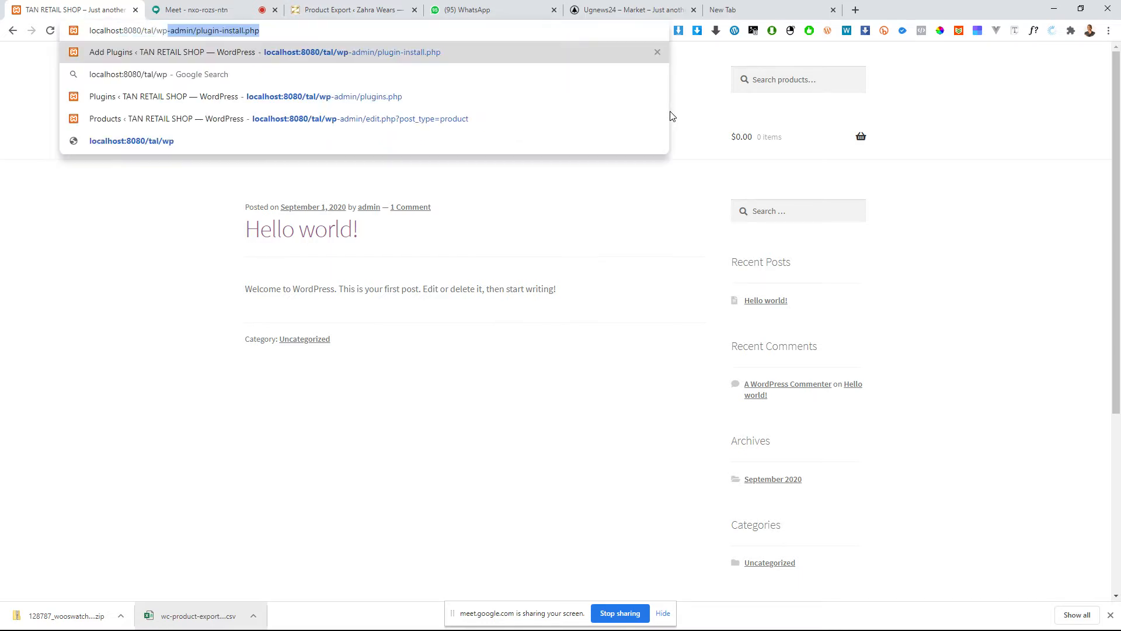
text(-)
key(BackSpace)
key(BackSpace)
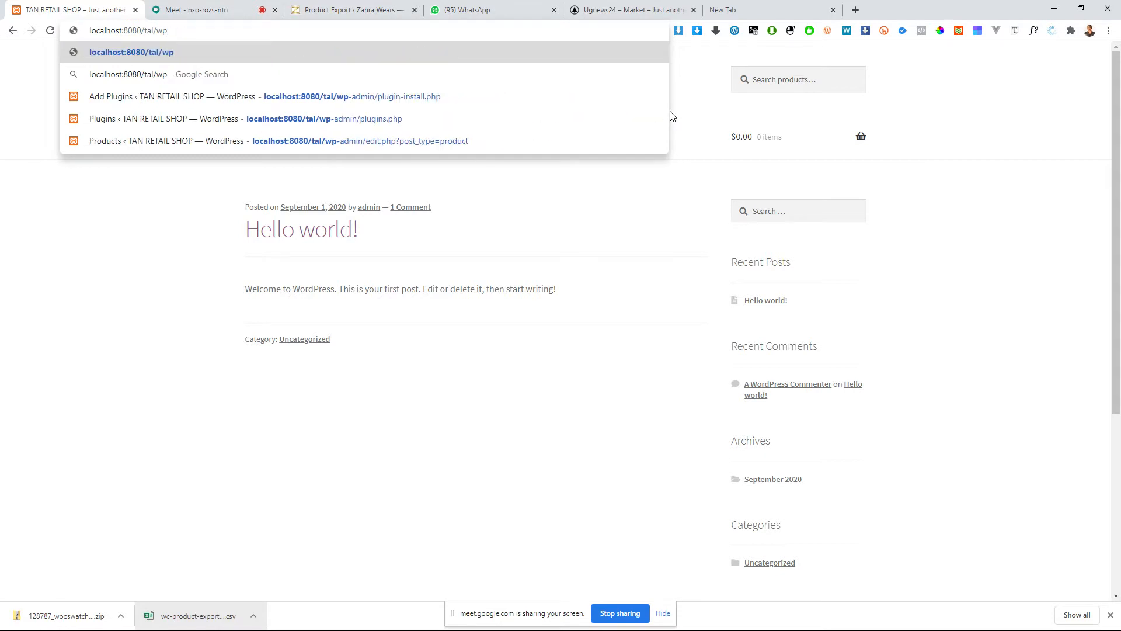
text(-admin)
key(BackSpace)
key(Return)
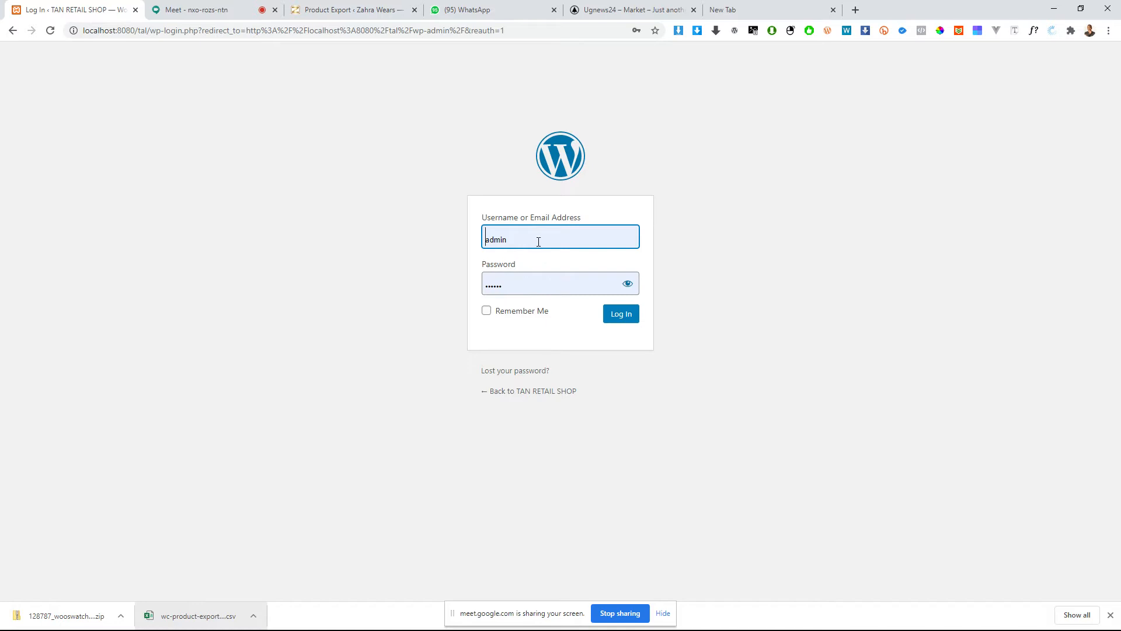
Step: Keep admin as the username, reveal the password field and enter the account password
click(584, 237)
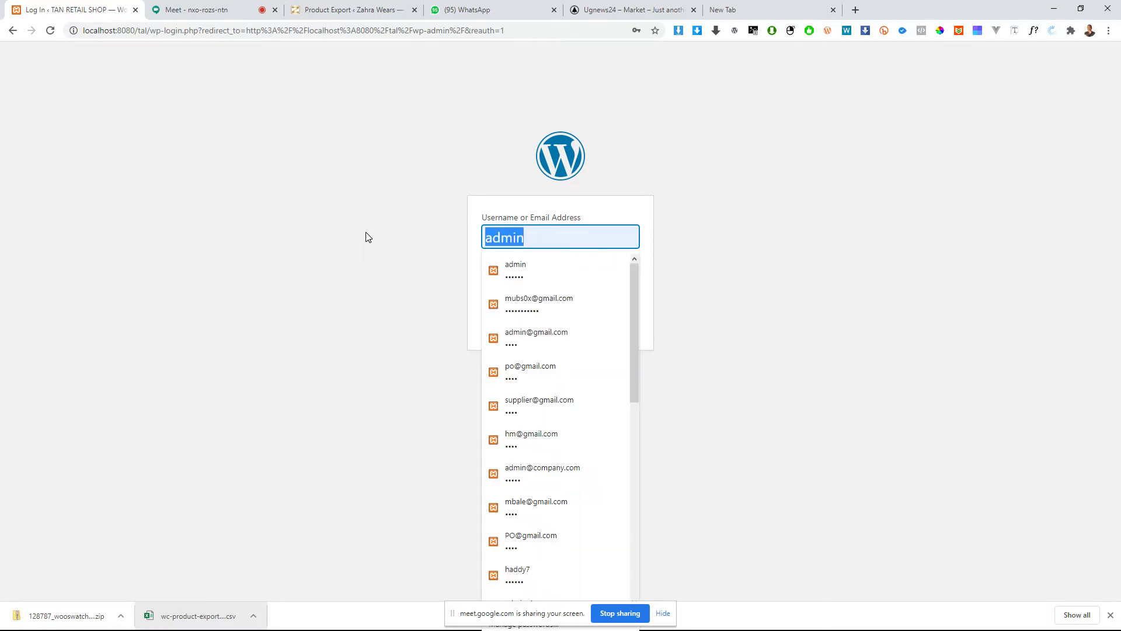
click(366, 233)
click(542, 242)
click(273, 262)
click(629, 285)
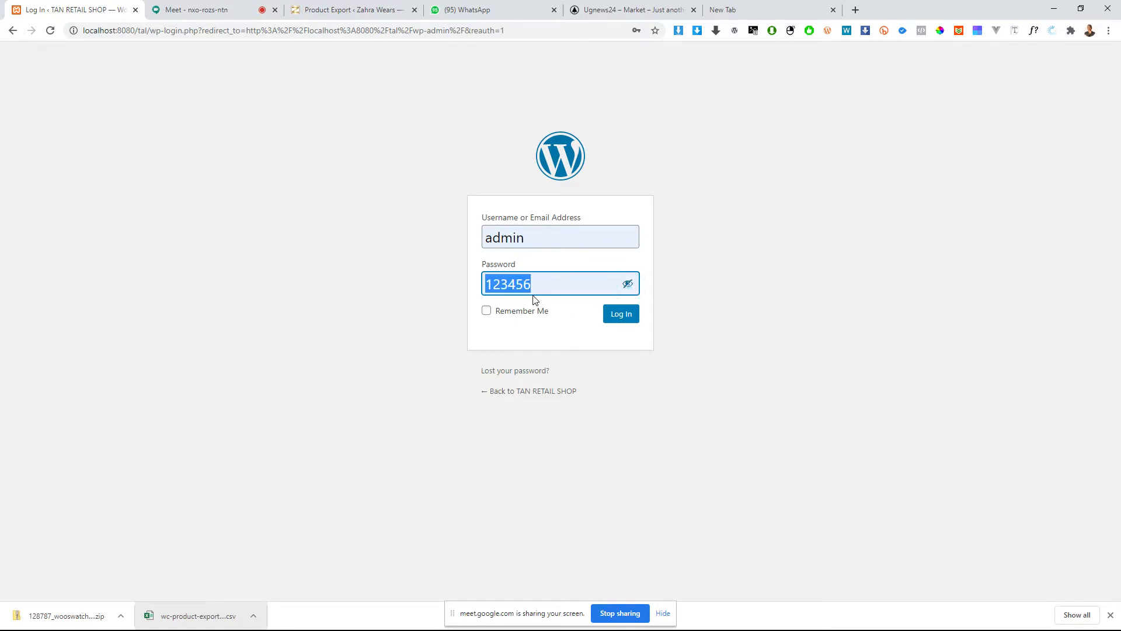
drag(517, 292, 532, 286)
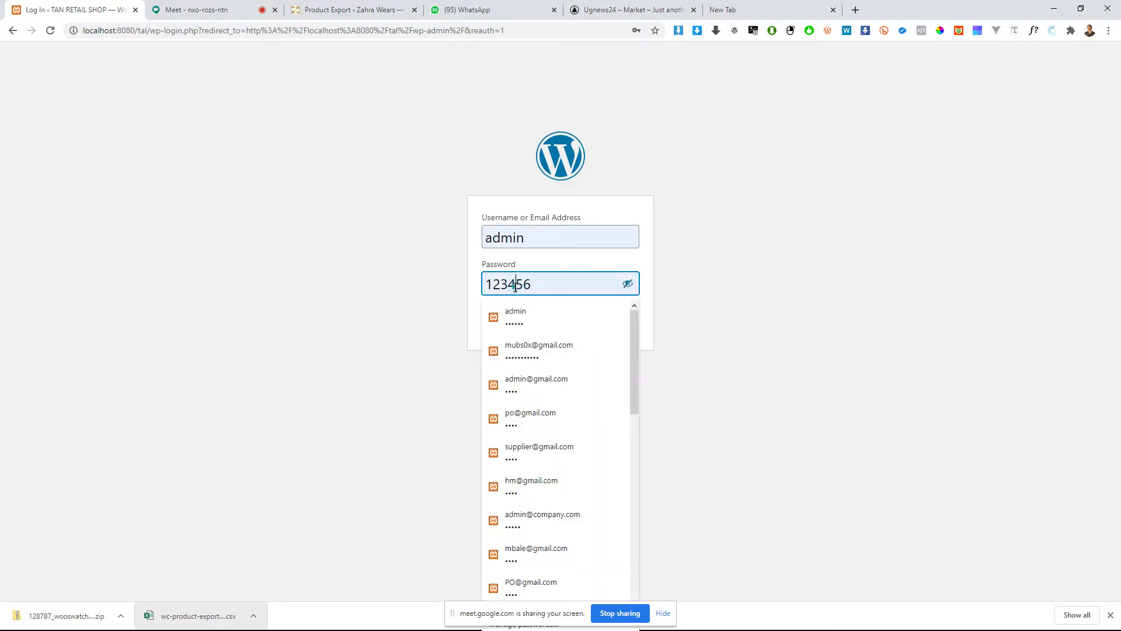
key(BackSpace)
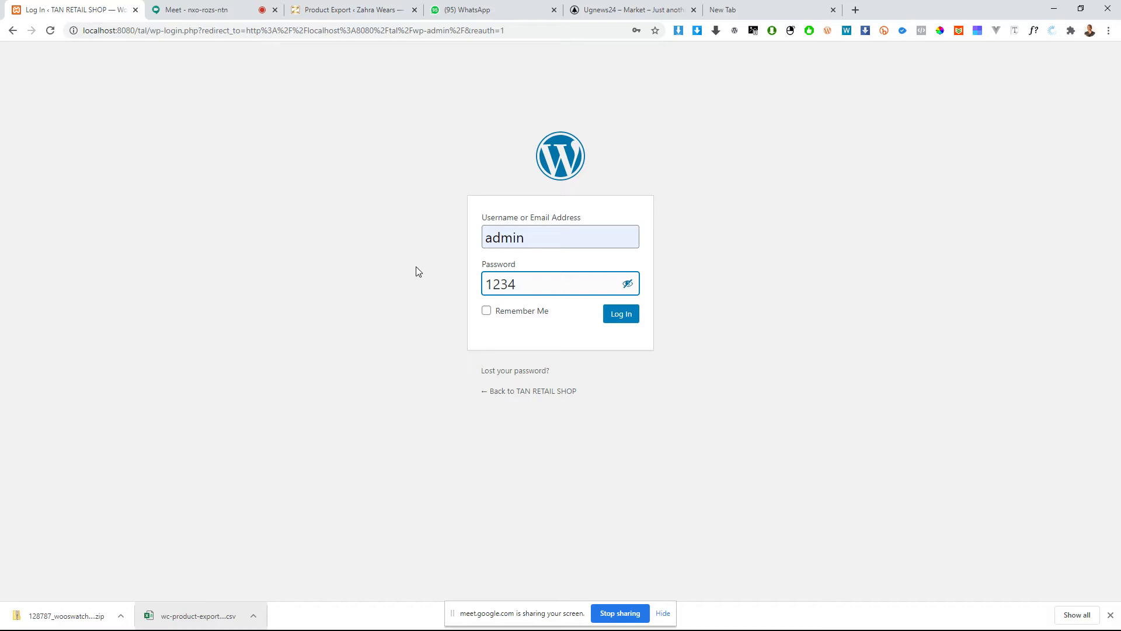
Step: Log in with Remember Me enabled and dismiss the offer to update the saved password
click(524, 314)
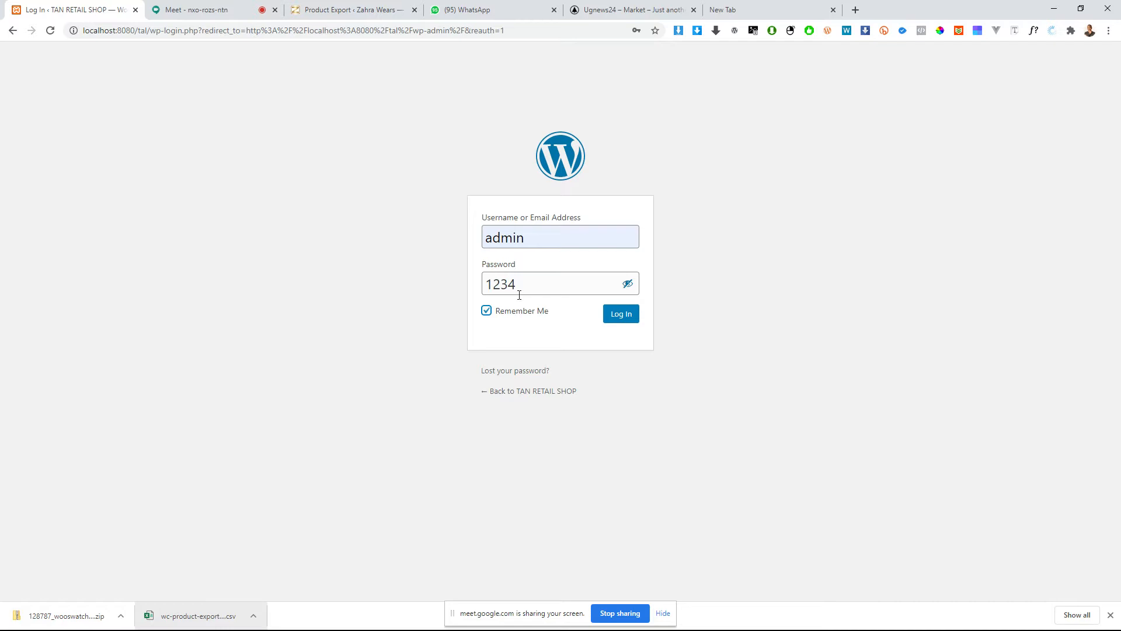
click(623, 315)
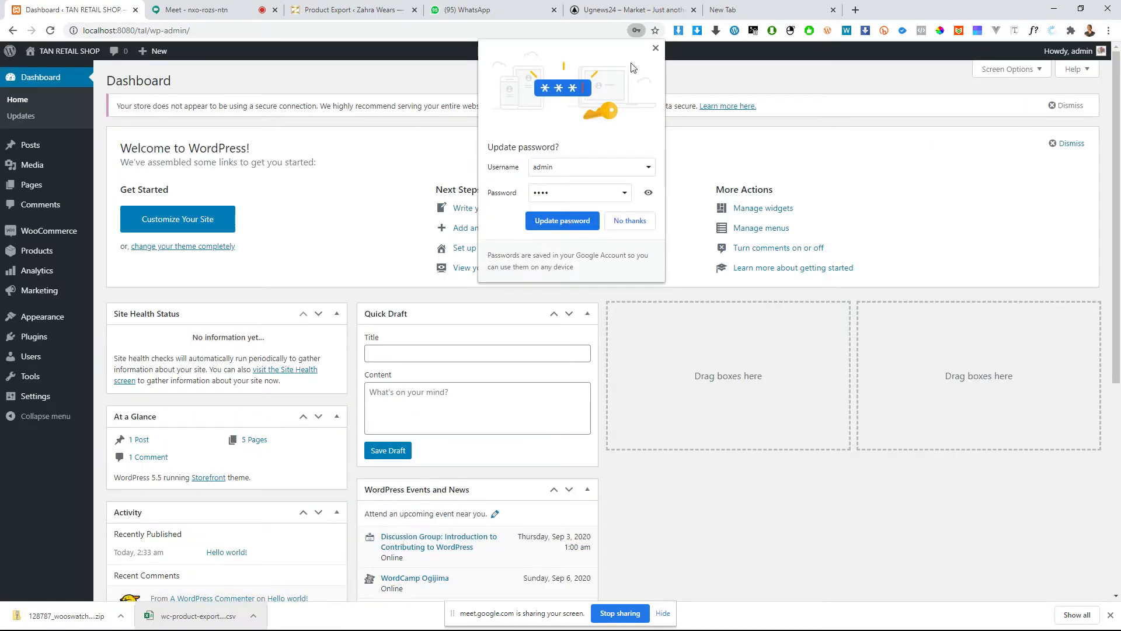
click(656, 48)
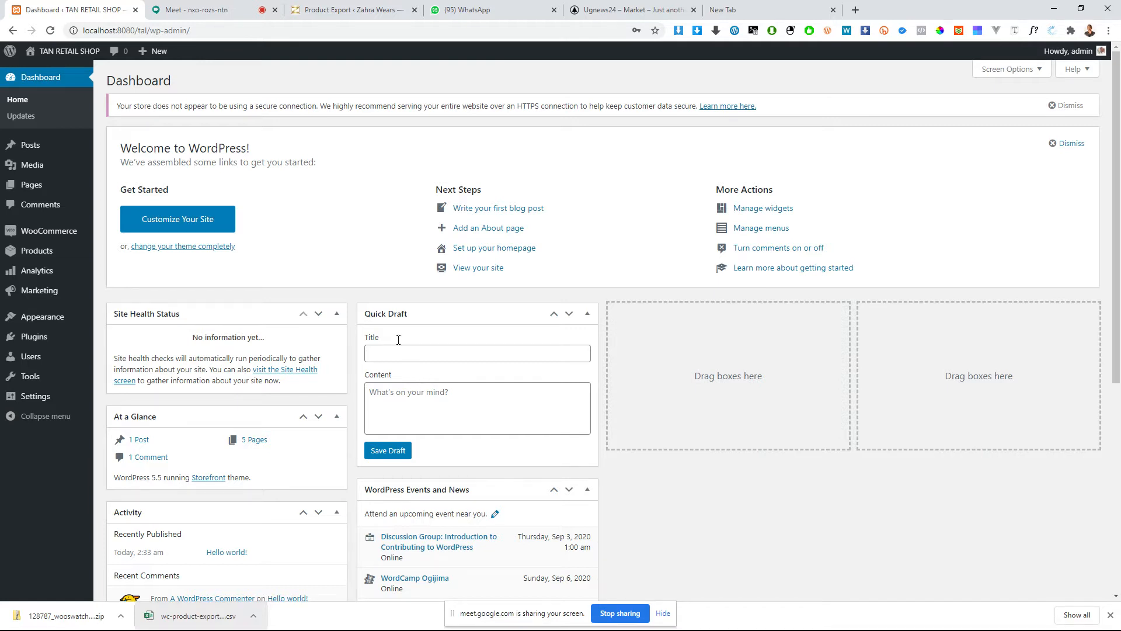
Step: Visit the live site from the admin dashboard and close the browser's downloads bar
mouse_move(34, 184)
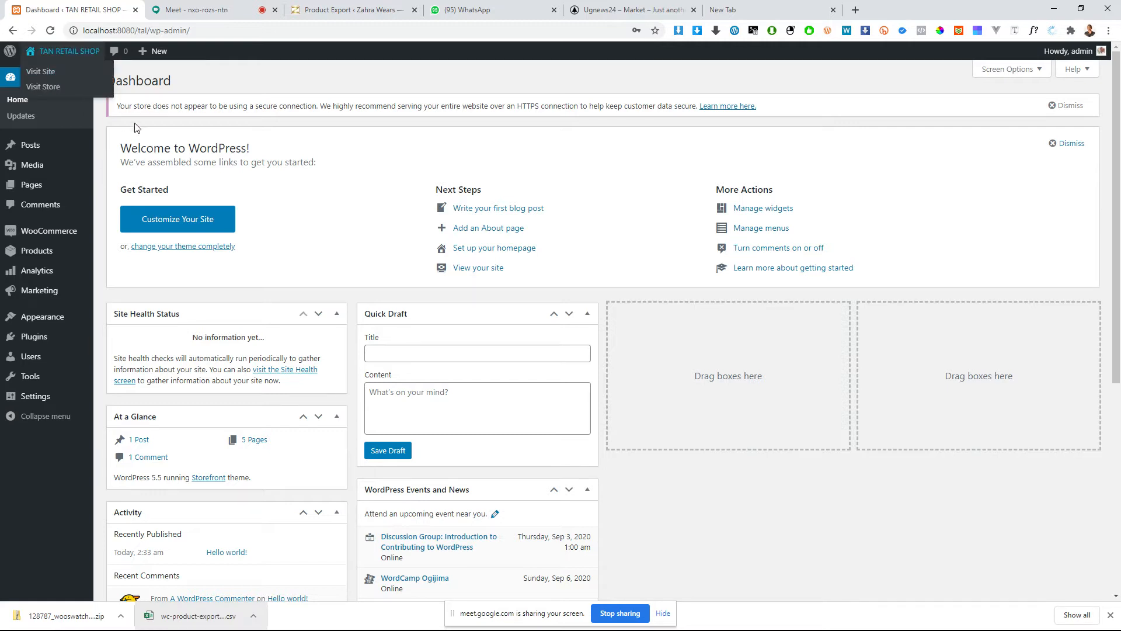
mouse_move(81, 56)
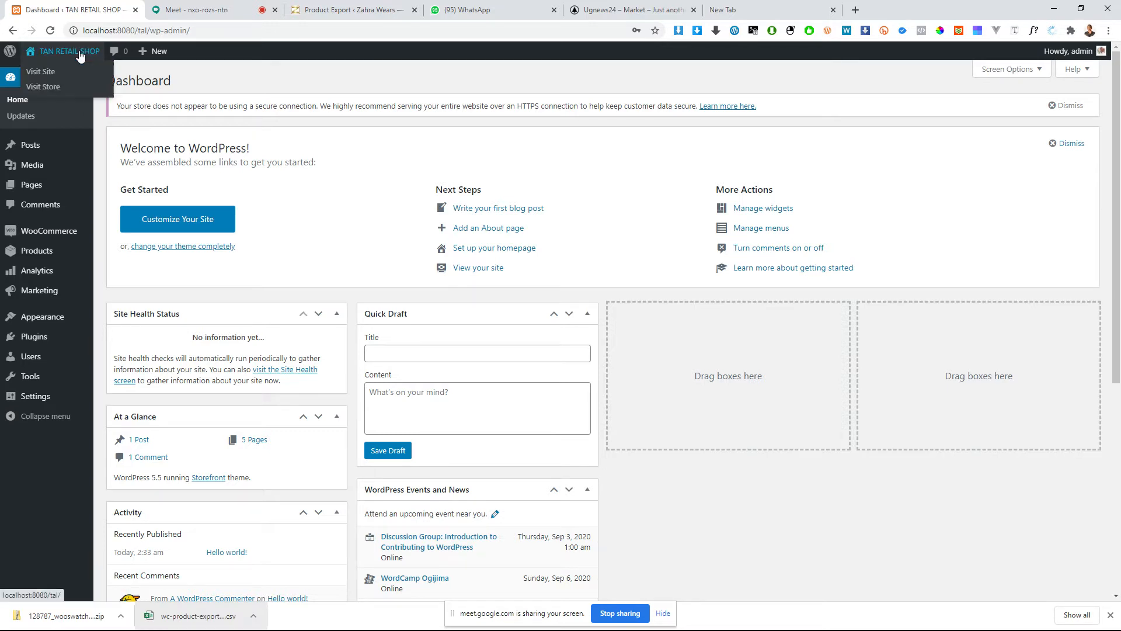
click(41, 73)
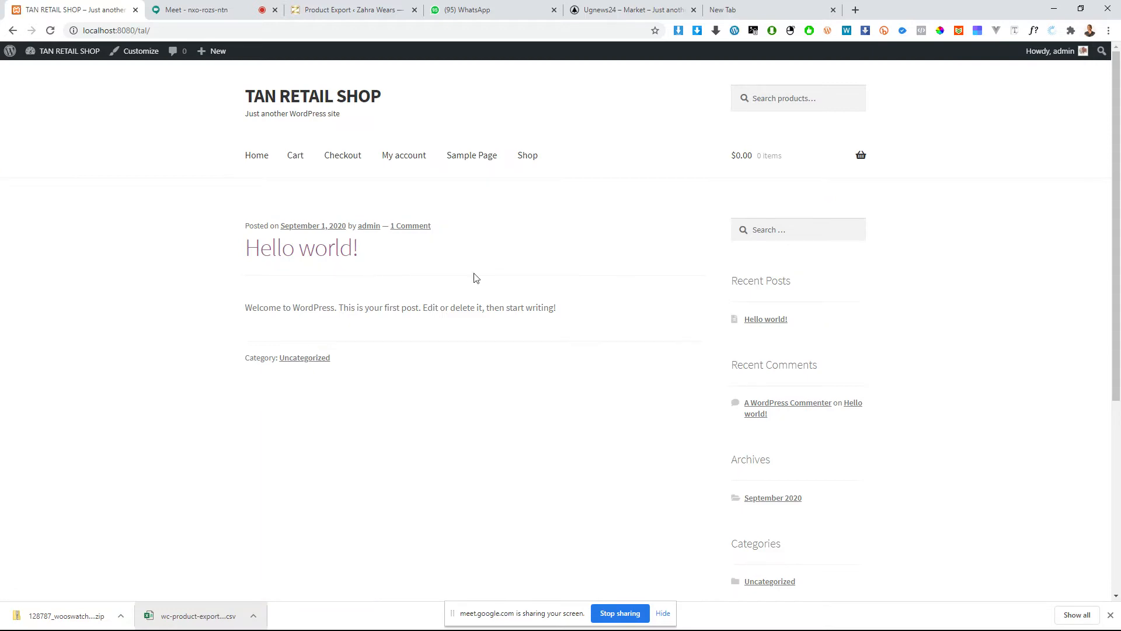
scroll(491, 374, down, 5)
scroll(484, 381, up, 5)
click(1110, 615)
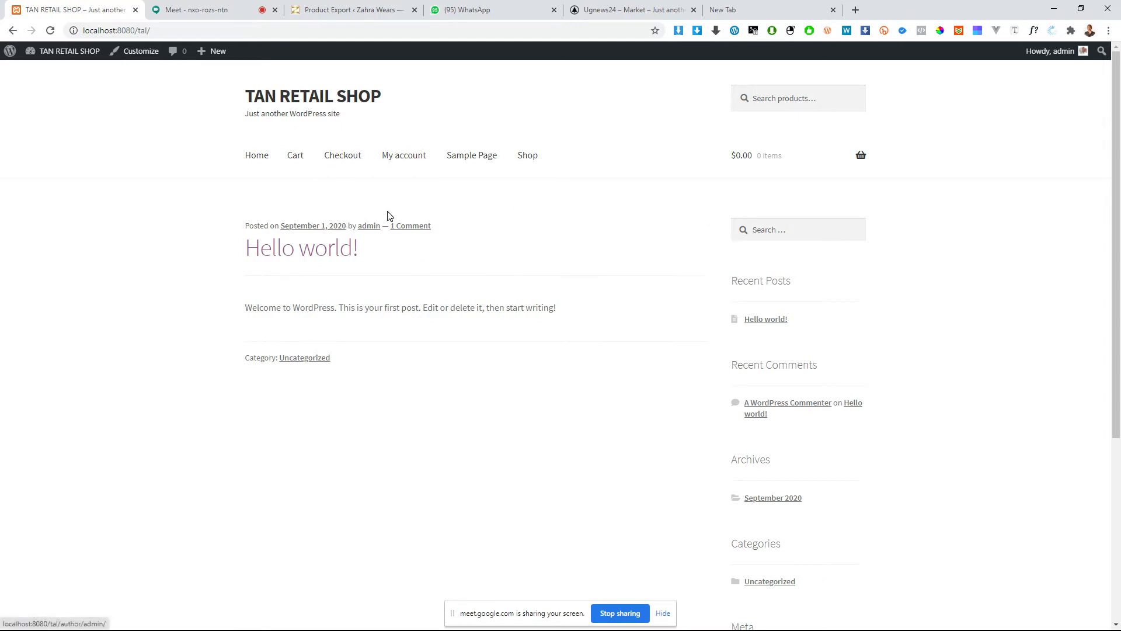
Step: Look over the products on the Shop page and return to the site's home page
click(533, 164)
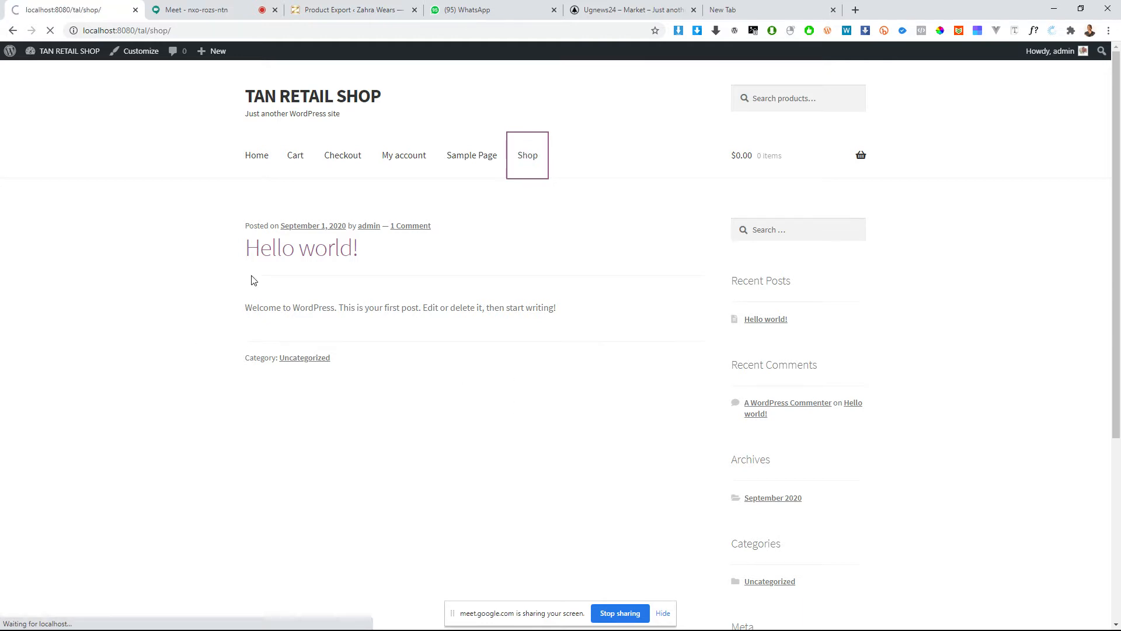
scroll(416, 319, down, 15)
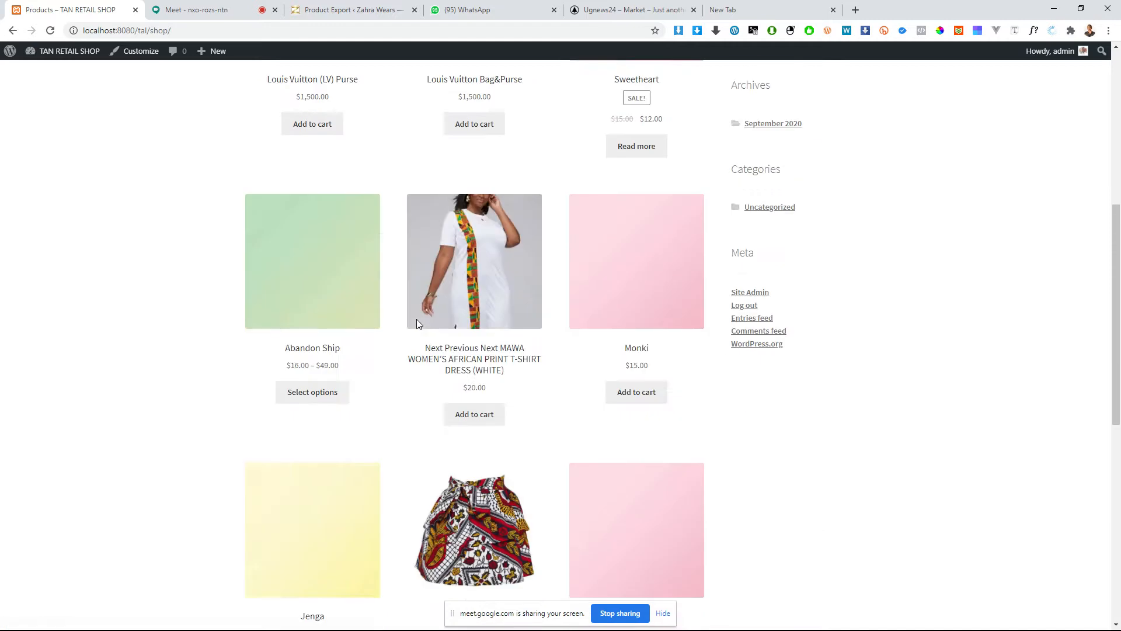
scroll(409, 333, up, 15)
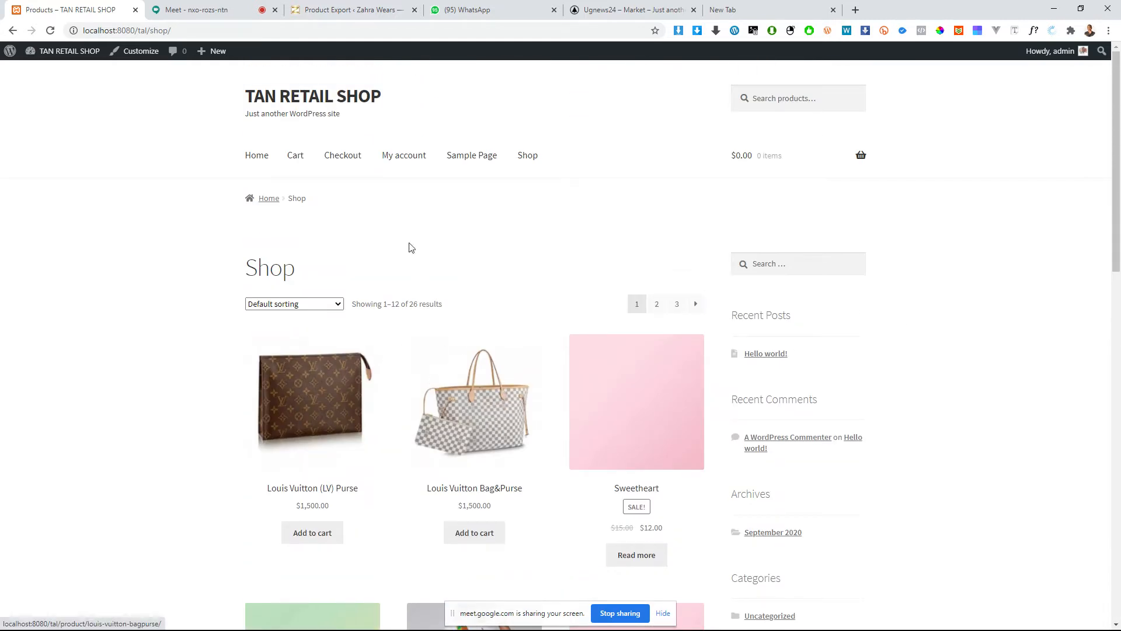
click(257, 153)
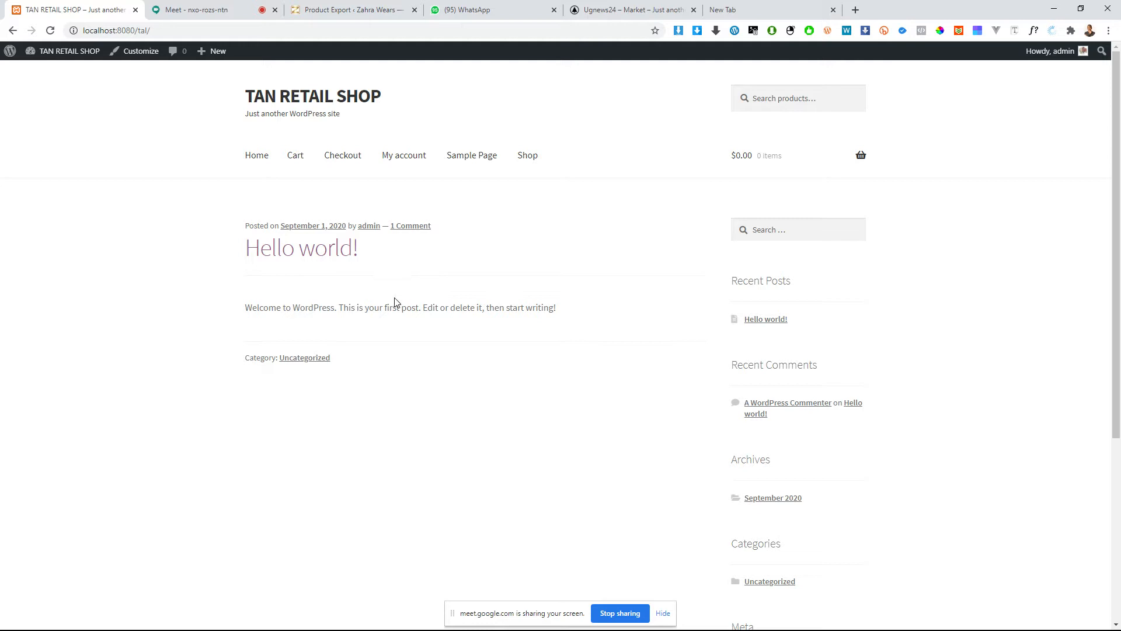
Step: Return to the admin dashboard and dismiss the Welcome to WordPress panel
mouse_move(38, 58)
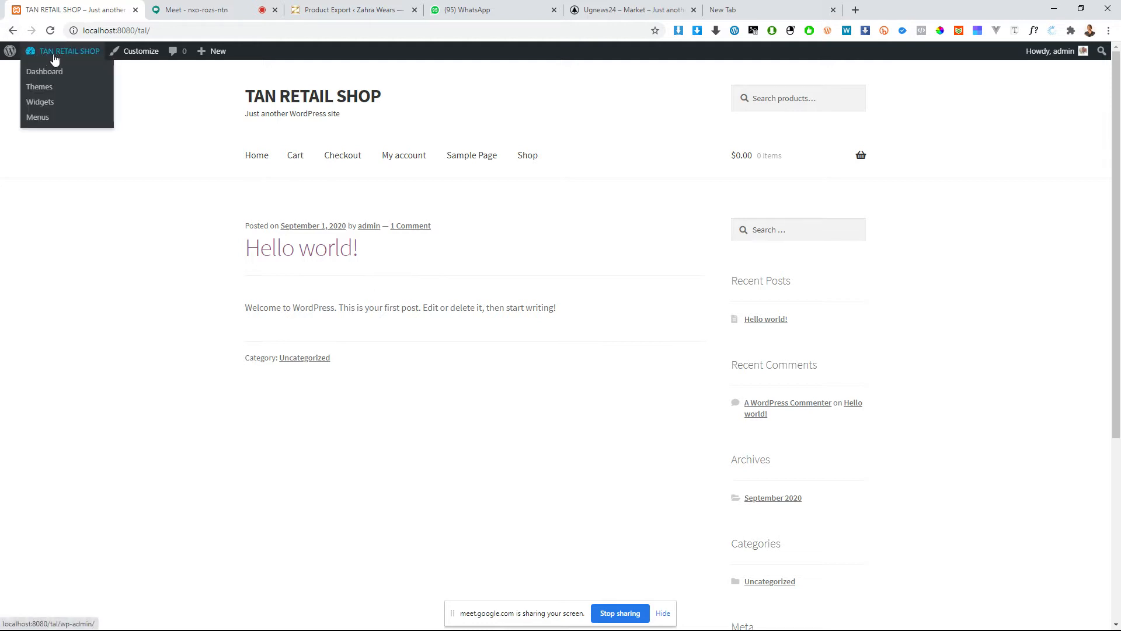
click(49, 57)
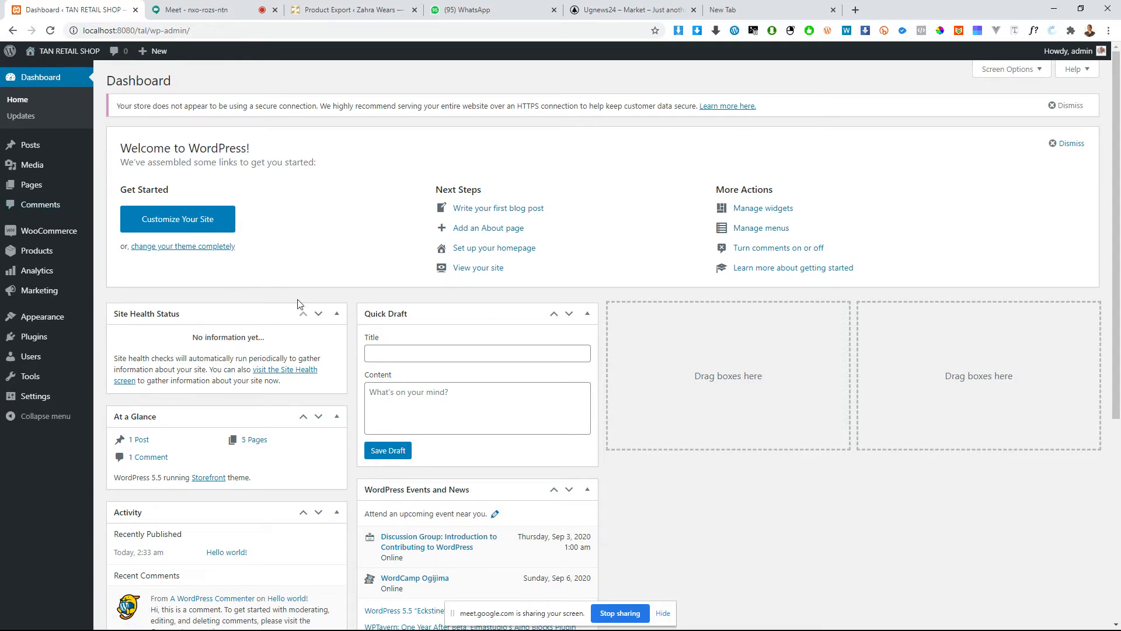
scroll(336, 263, down, 5)
scroll(411, 368, up, 5)
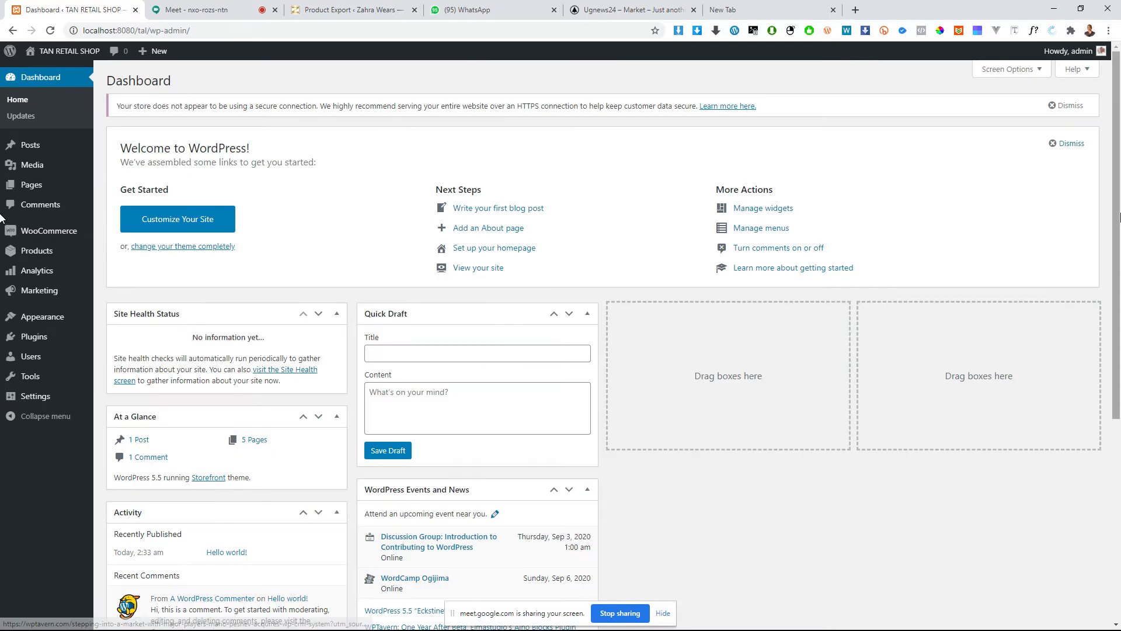
click(1078, 150)
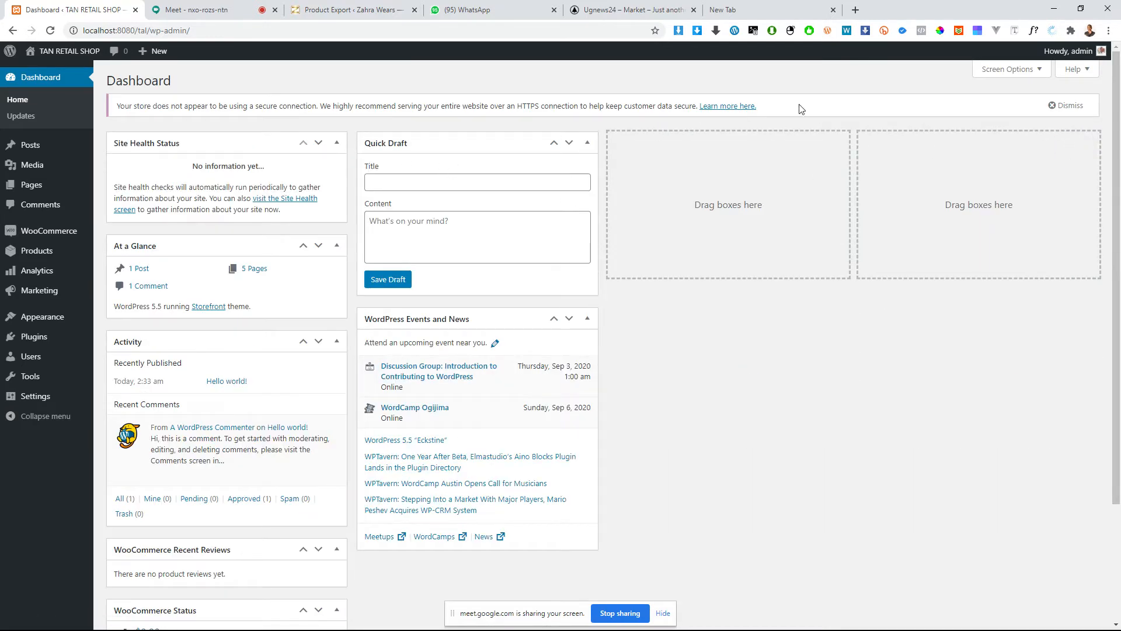
Step: Hide the Site Health Status box from the dashboard through the Screen Options
click(1006, 70)
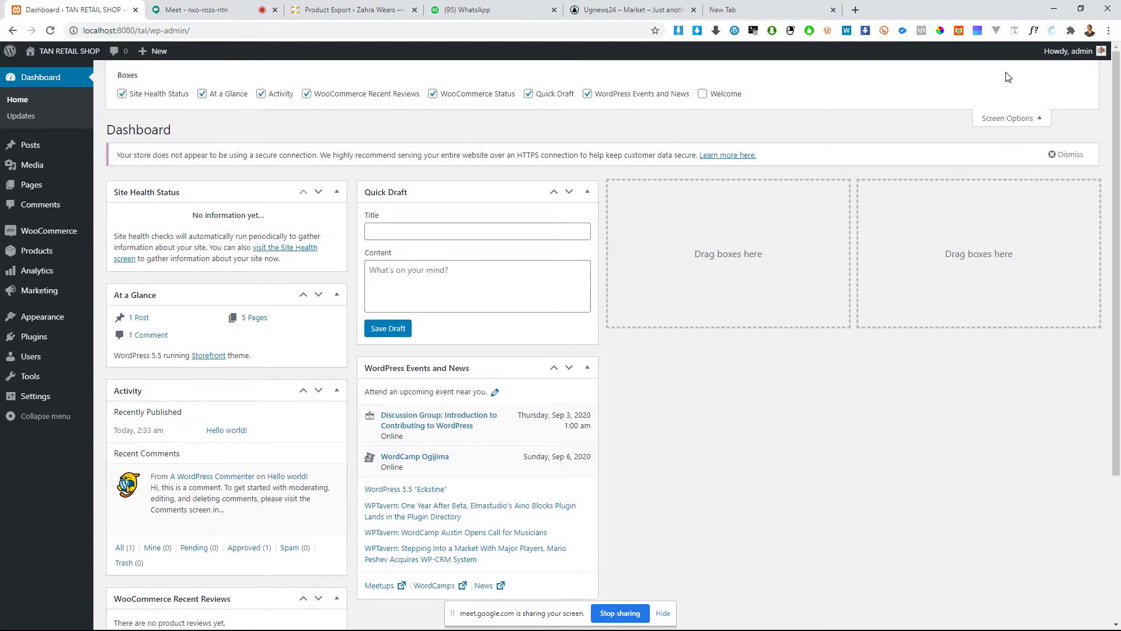
click(1005, 118)
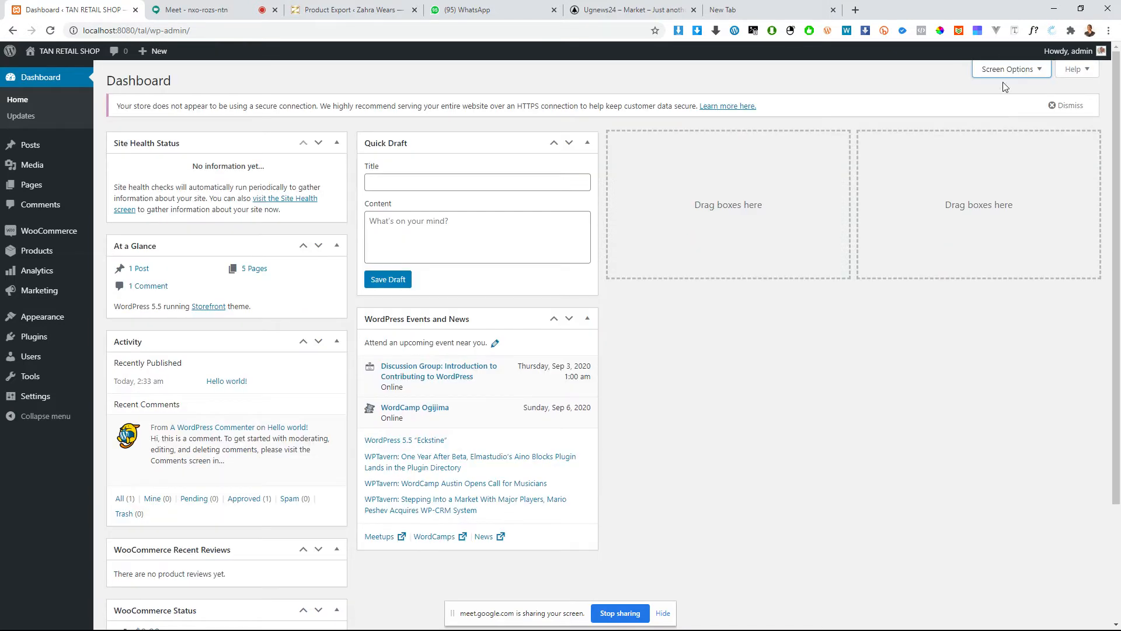
click(1003, 72)
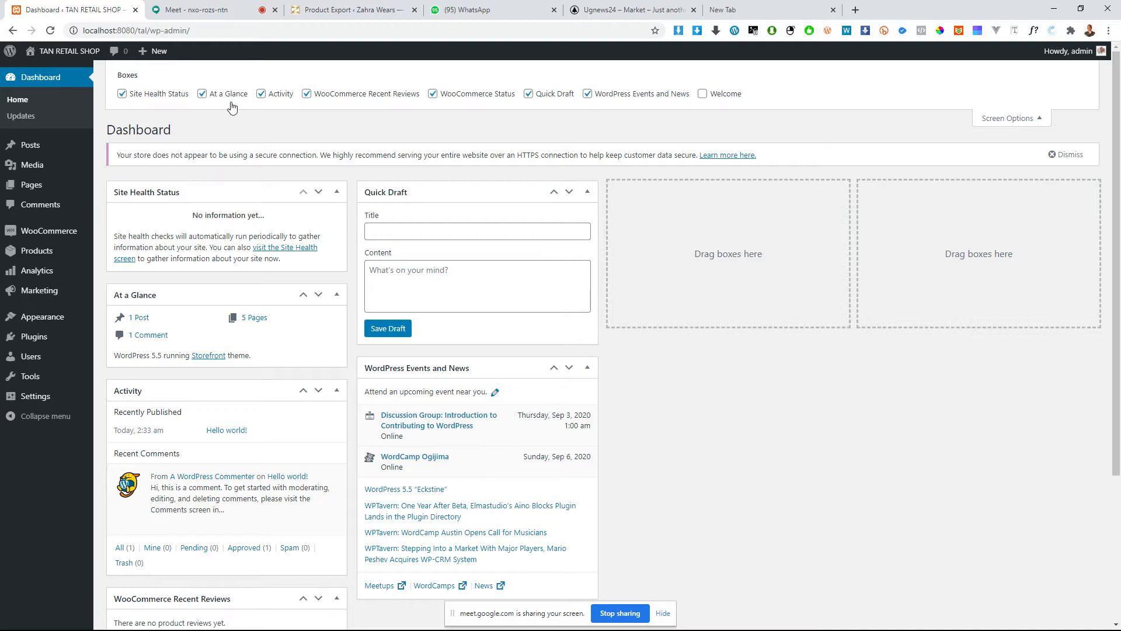
click(150, 96)
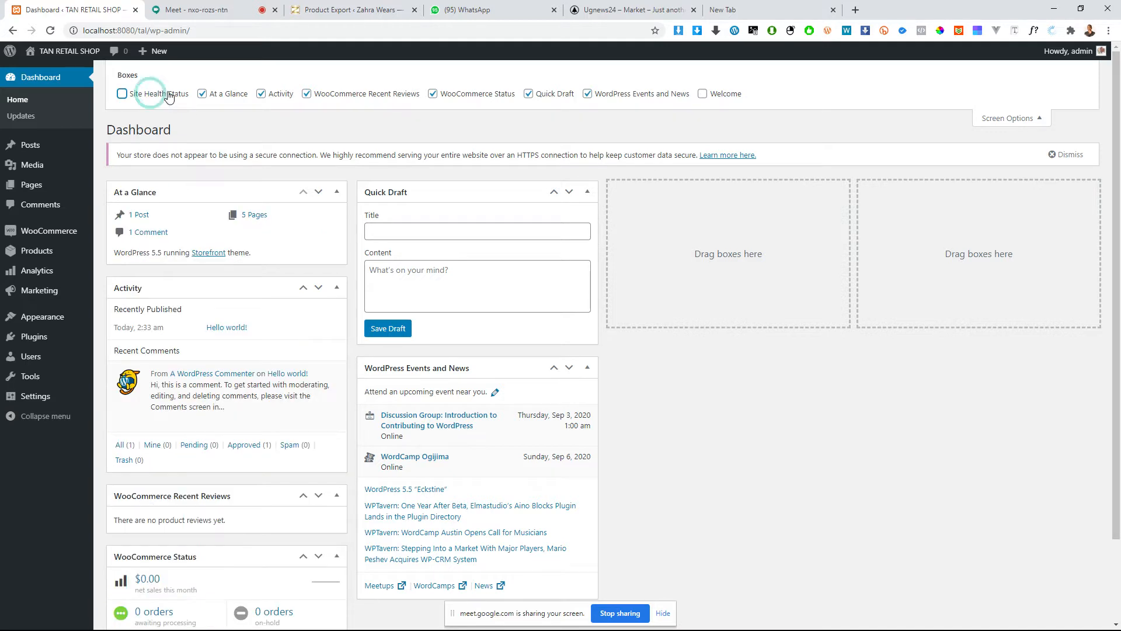
Step: Hide the At a Glance, Activity, WooCommerce Recent Reviews, WooCommerce Status, Quick Draft and WordPress Events and News boxes, closing the Screen Options
click(227, 97)
click(283, 95)
click(343, 95)
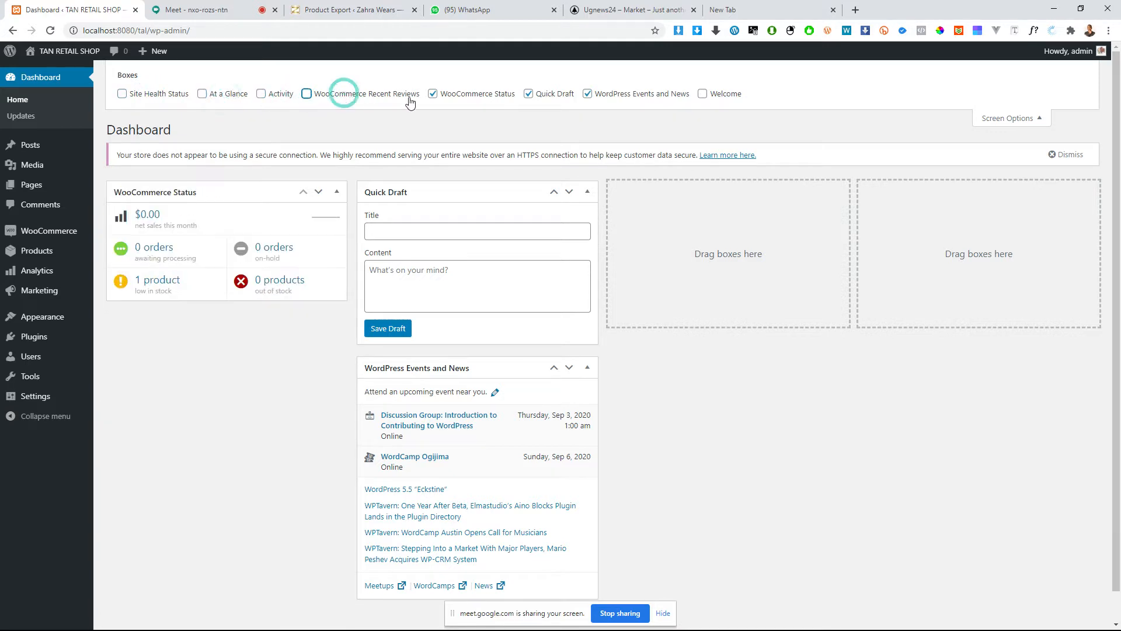
click(464, 96)
click(543, 94)
click(626, 96)
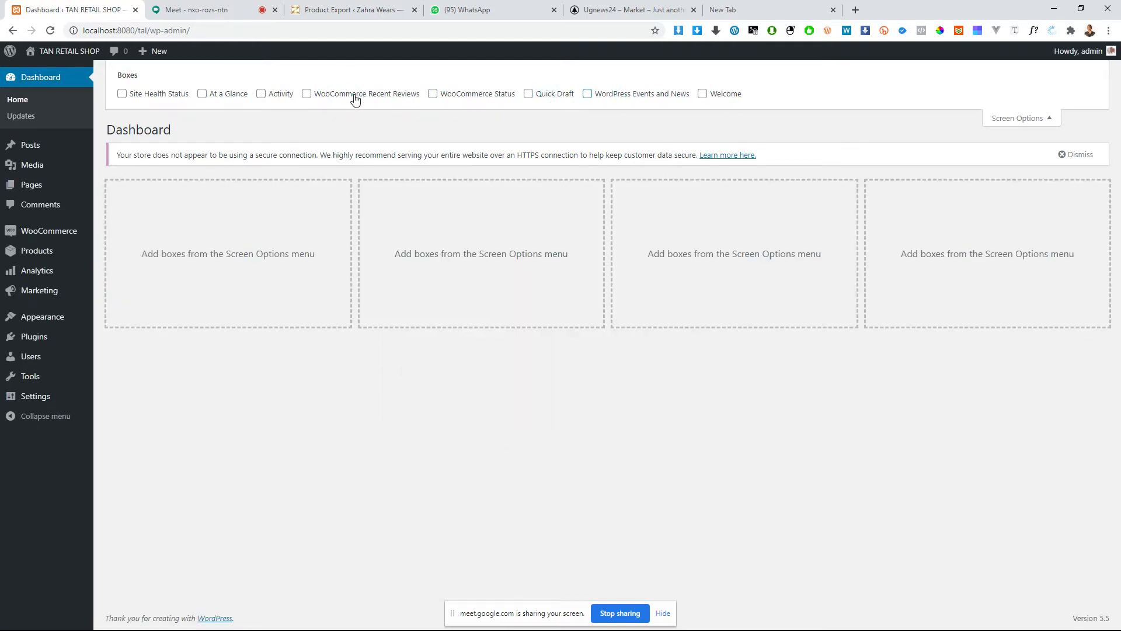
click(326, 99)
click(326, 101)
click(1023, 118)
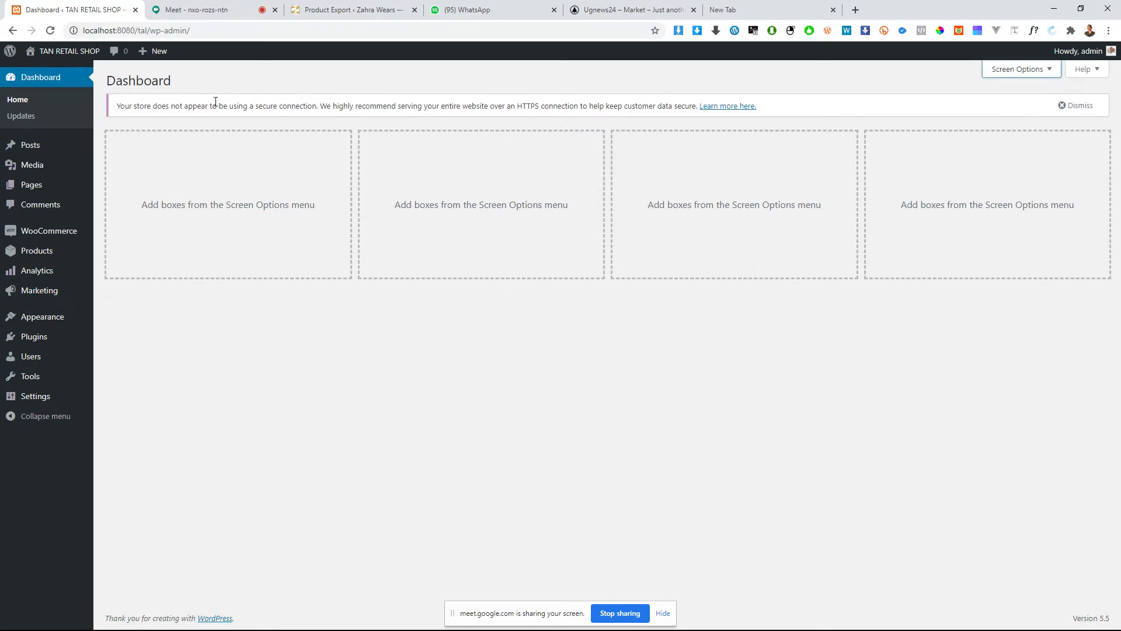
Step: Reload the dashboard and reopen its Screen Options to check which boxes are enabled
click(50, 30)
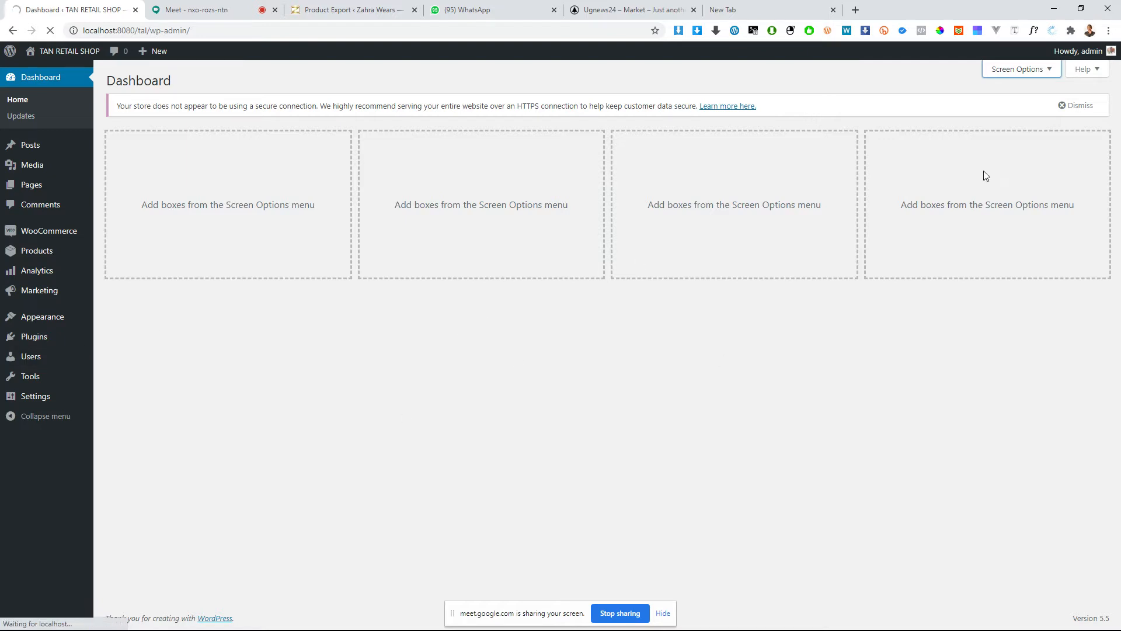
click(1016, 76)
click(1029, 77)
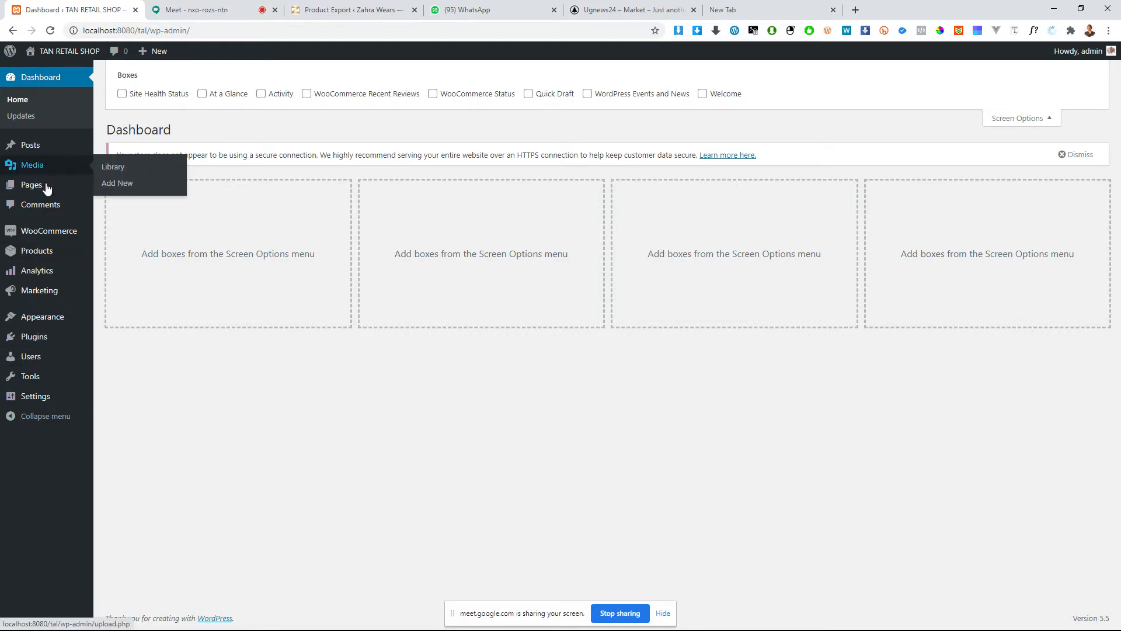
mouse_move(34, 337)
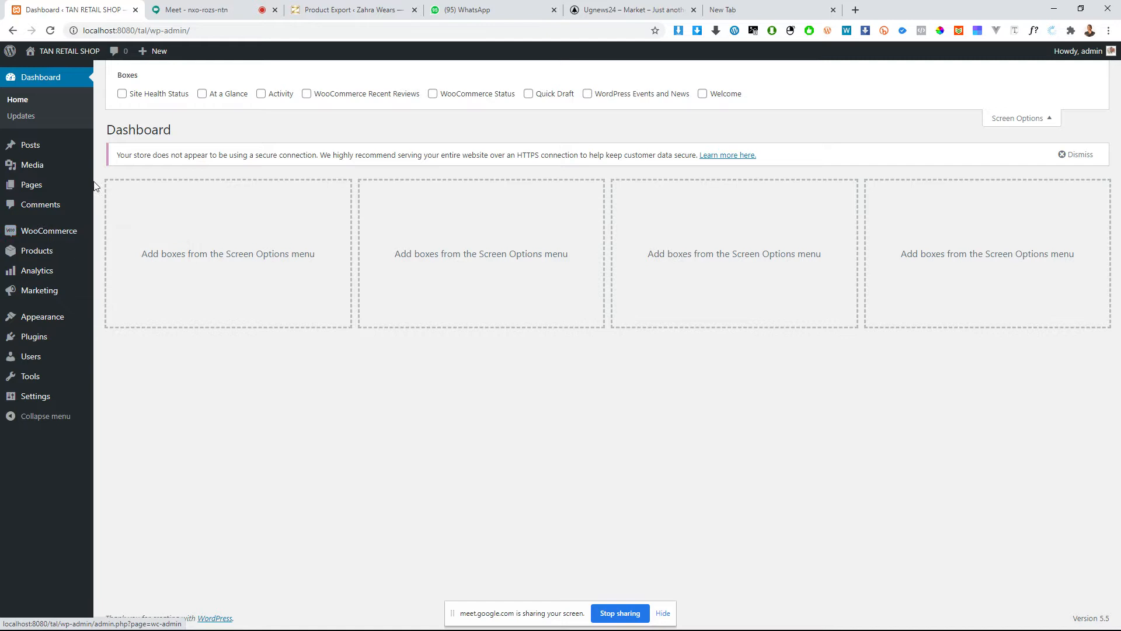
mouse_move(19, 185)
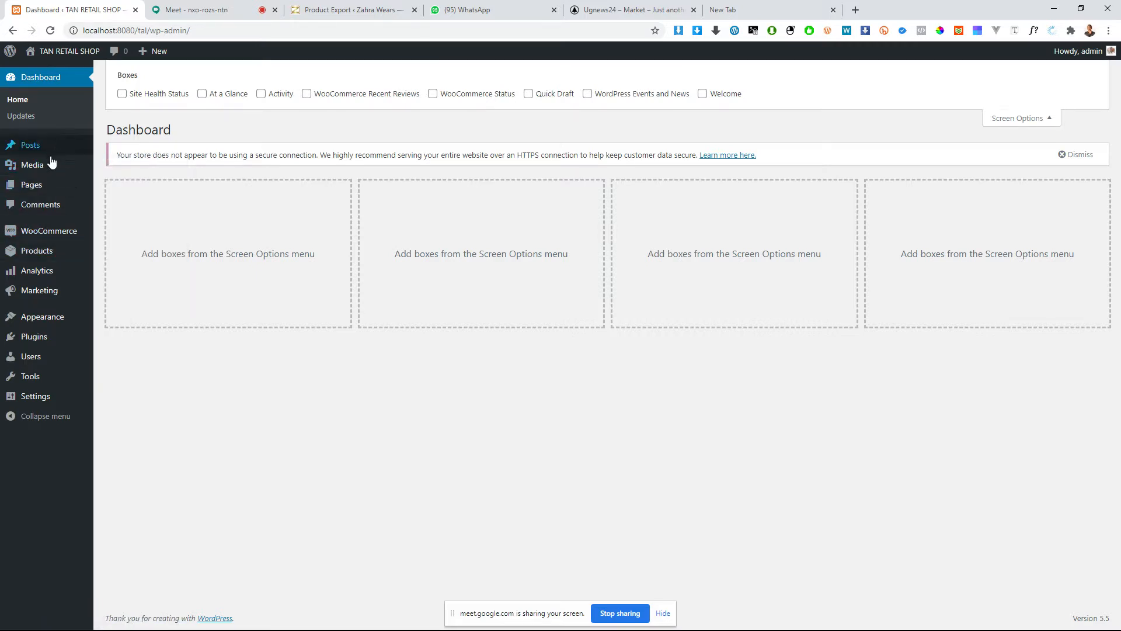
mouse_move(15, 237)
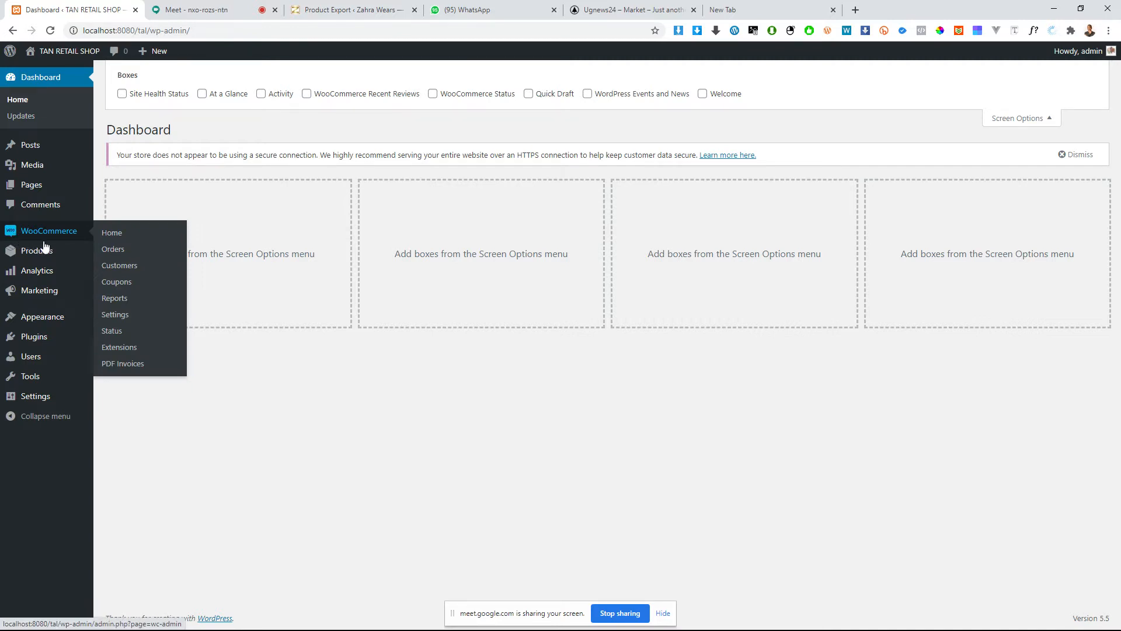
mouse_move(50, 251)
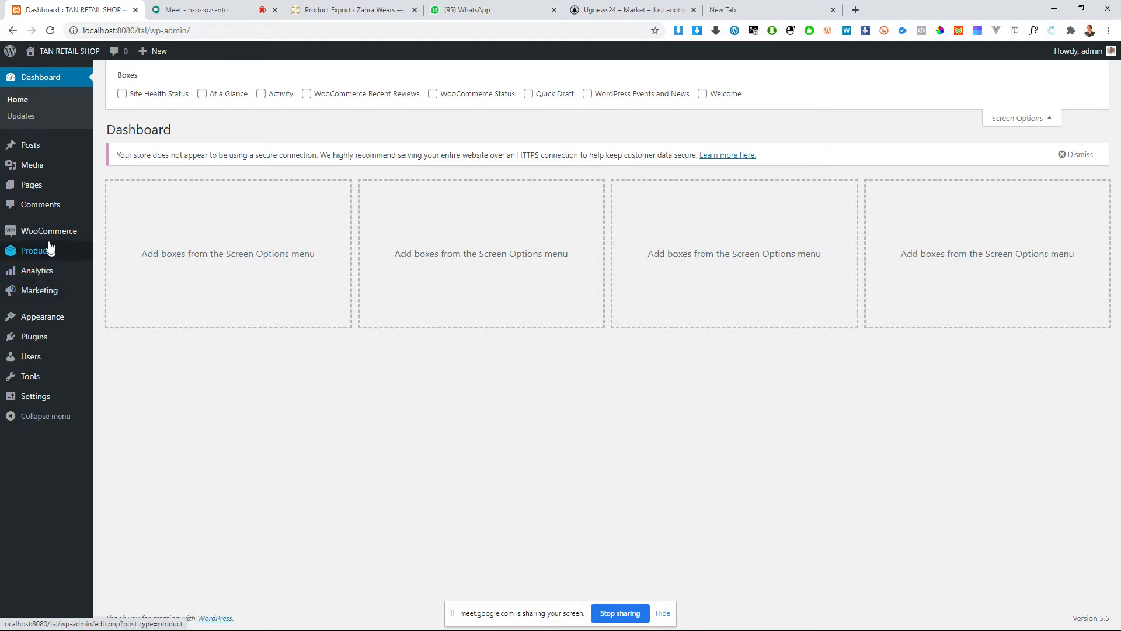
mouse_move(43, 292)
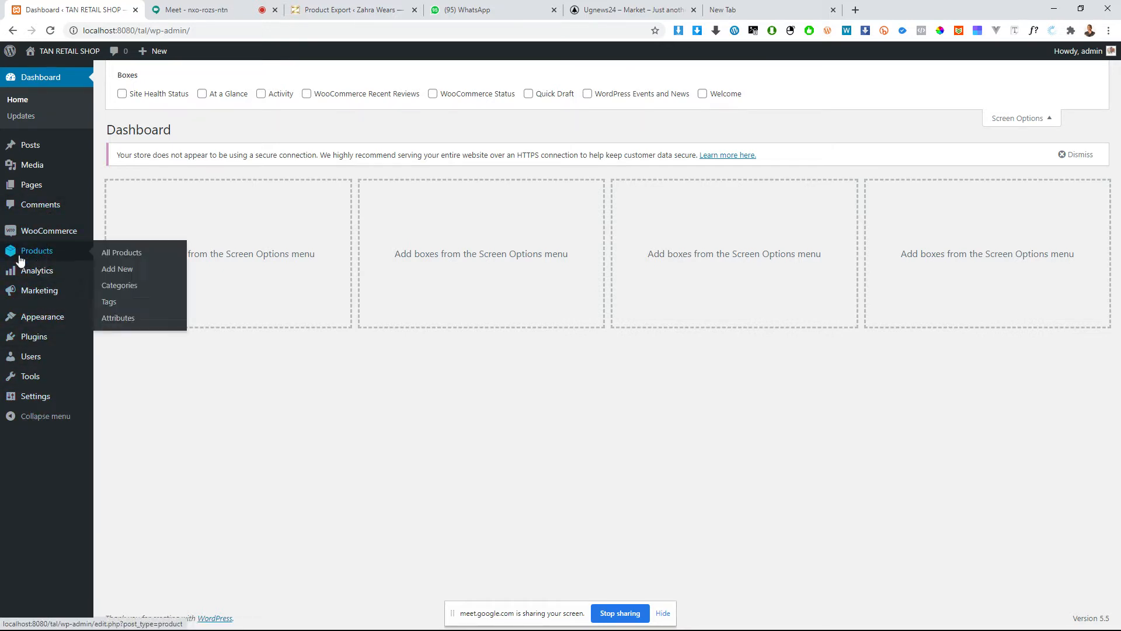
Step: Look over the WooCommerce Home page with its inbox, setup tasks and stats overview
click(47, 236)
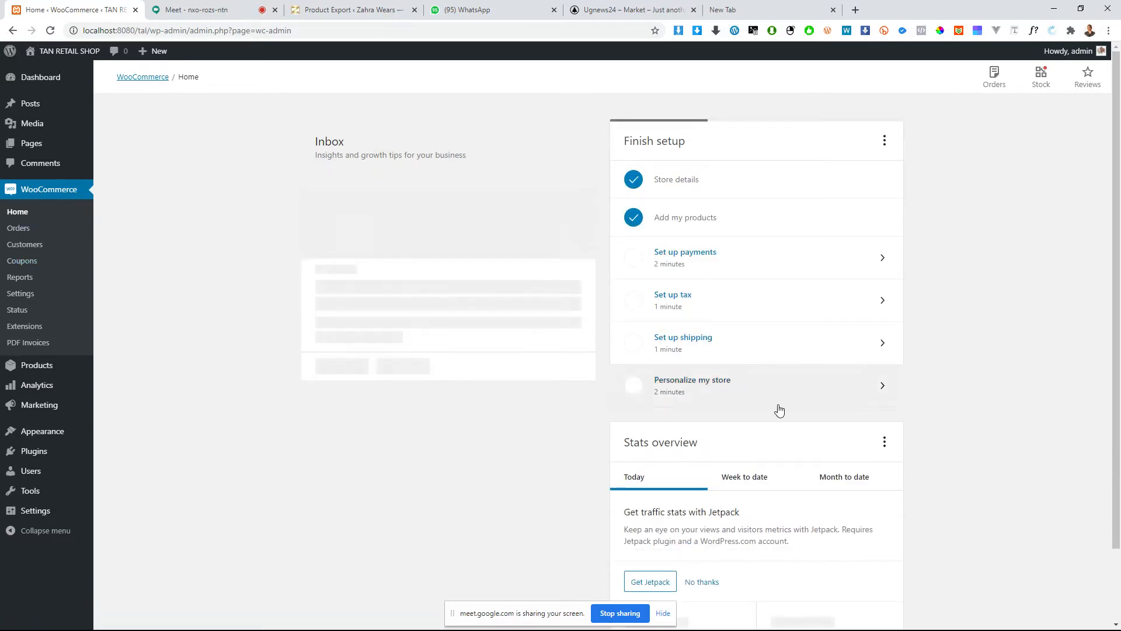
scroll(779, 407, down, 2)
scroll(779, 408, up, 1)
scroll(780, 408, up, 1)
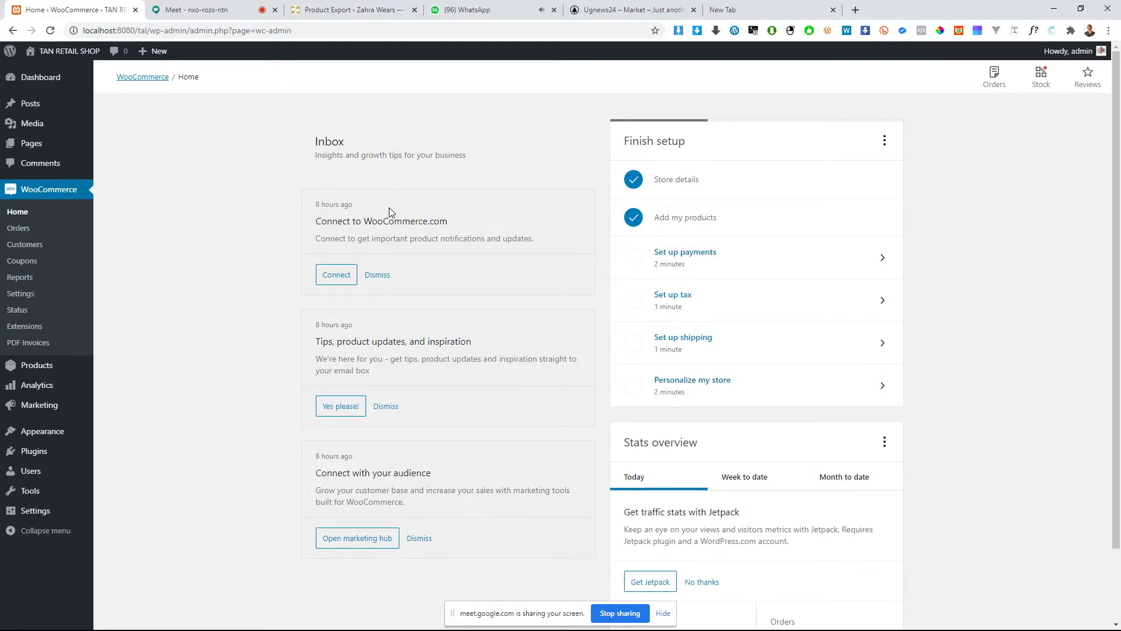
Step: Look over the WooCommerce Orders page and its suggested store tools
click(21, 231)
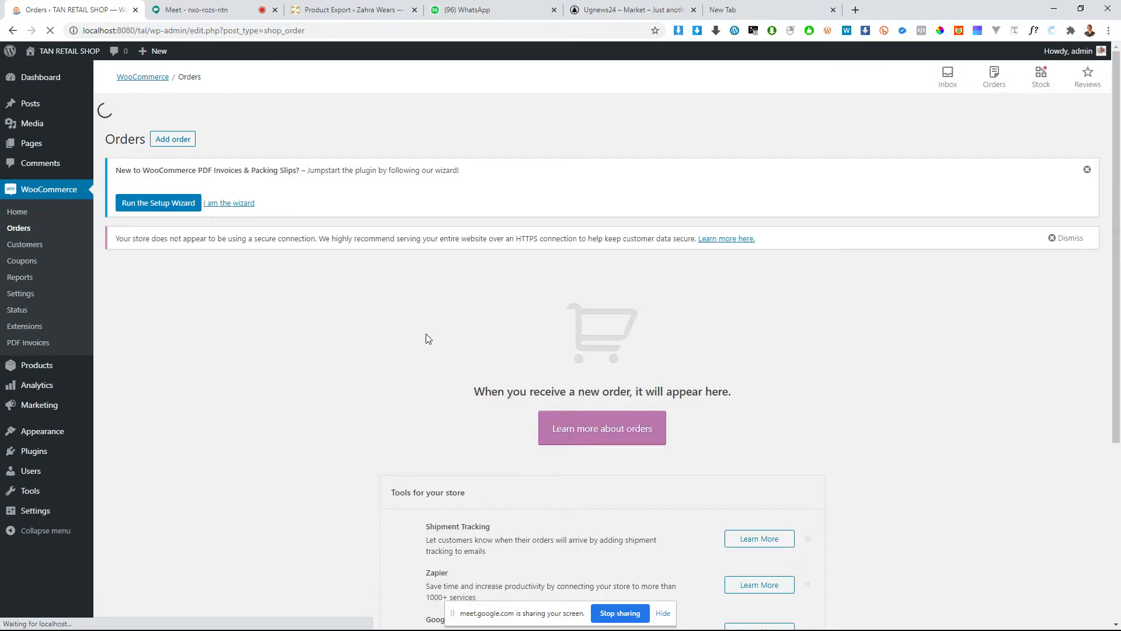
scroll(426, 336, down, 5)
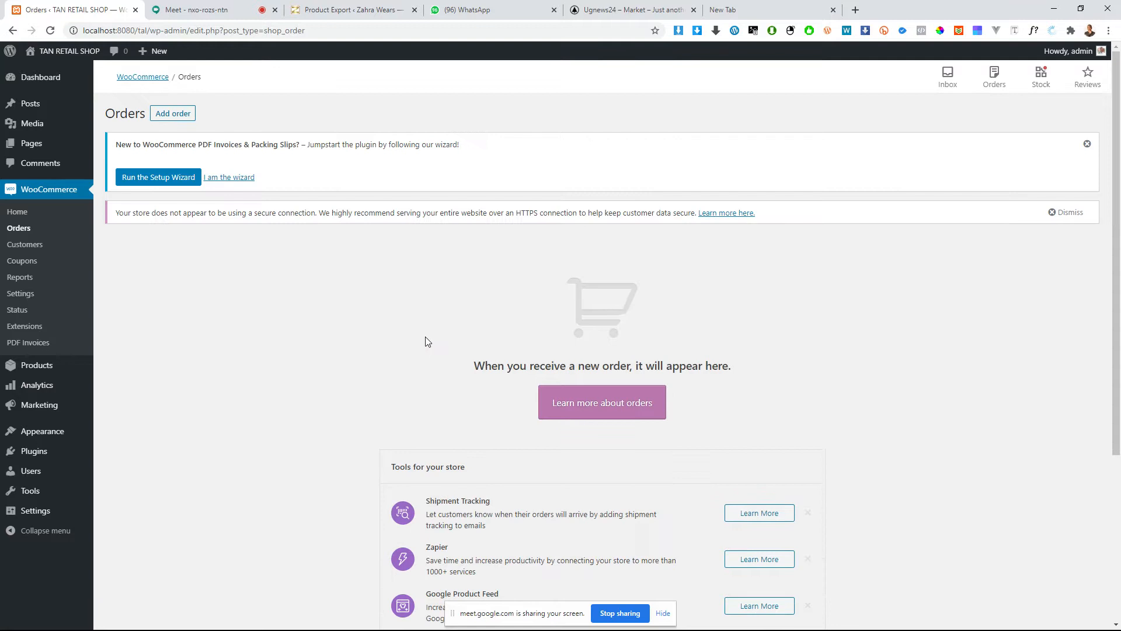
scroll(428, 341, up, 3)
Step: View the WooCommerce Customers list and the Coupons page
click(24, 251)
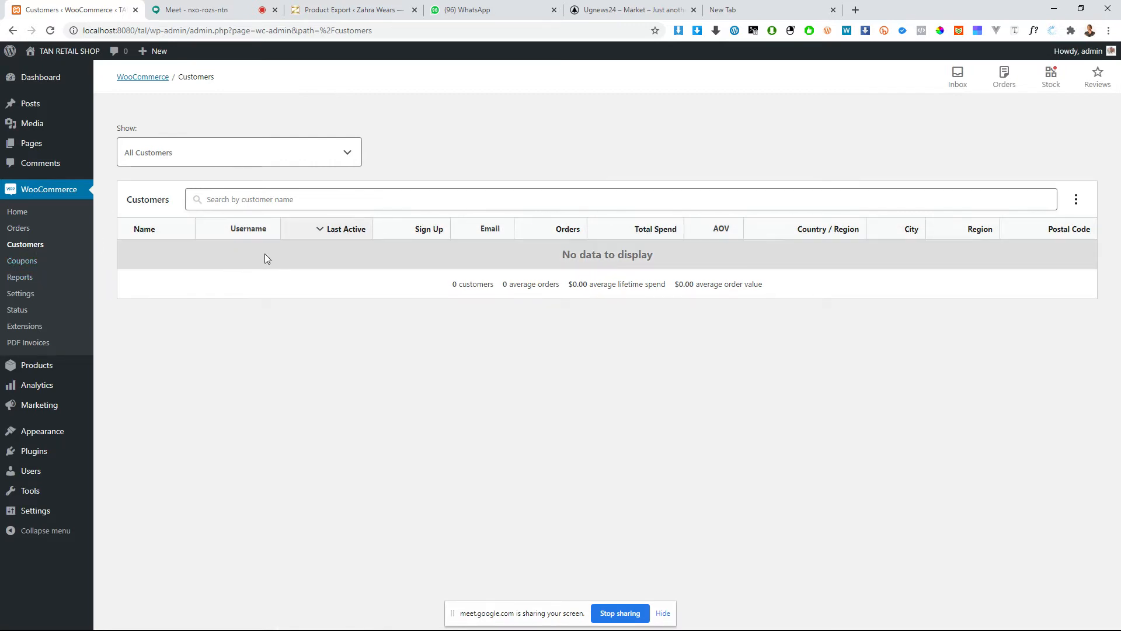
click(14, 266)
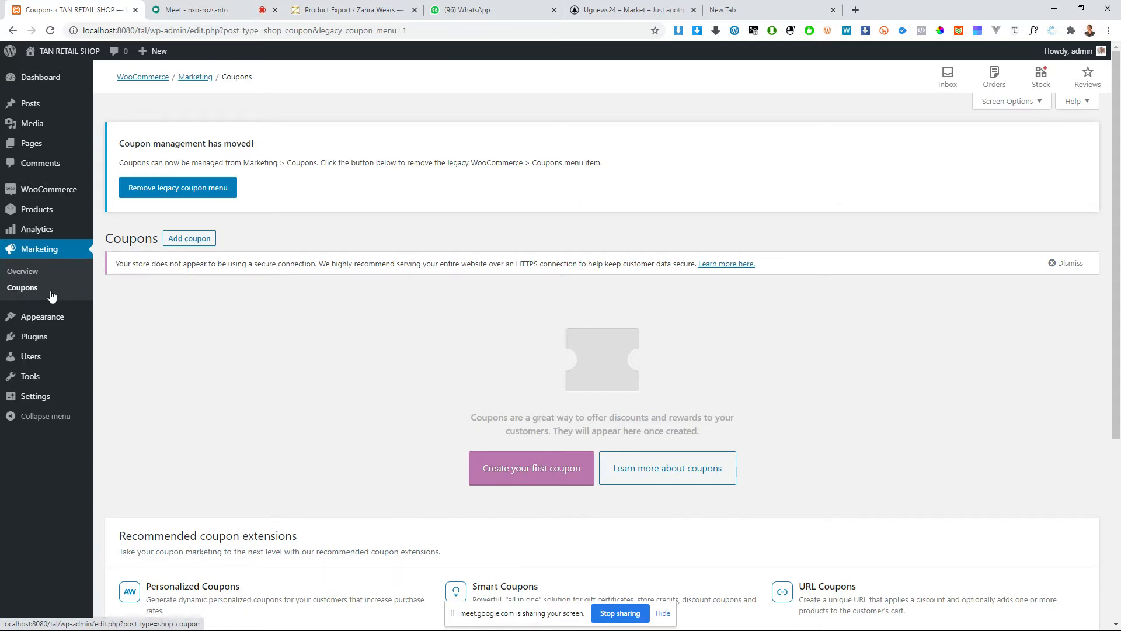
Step: Return to WooCommerce, open Reports and examine the sales figures and chart for the last 7 days
mouse_move(61, 233)
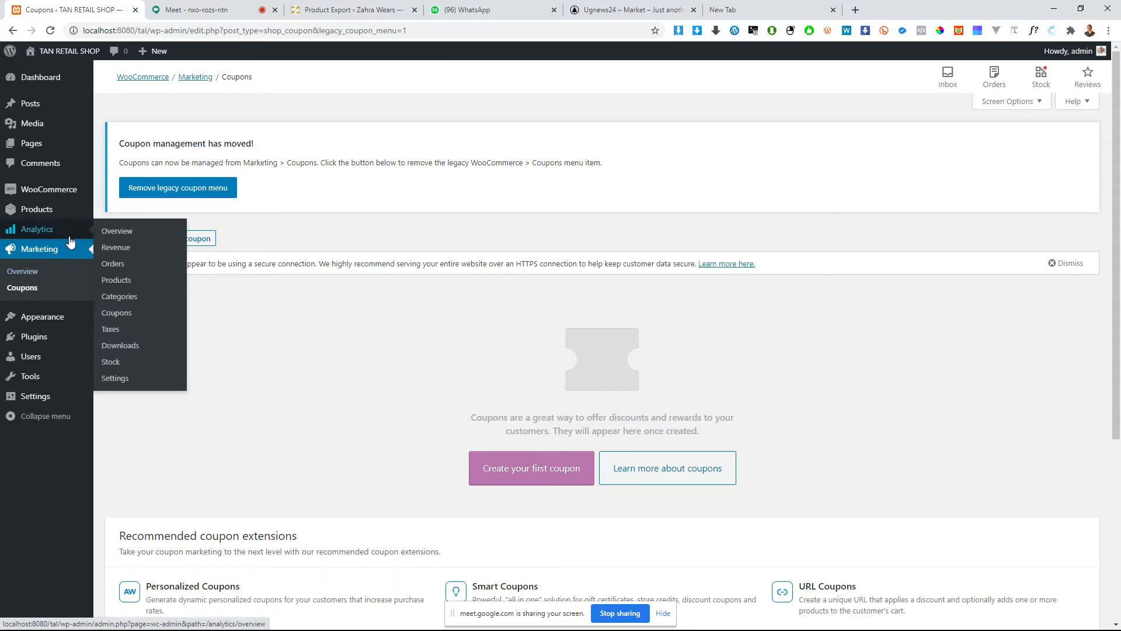
click(50, 199)
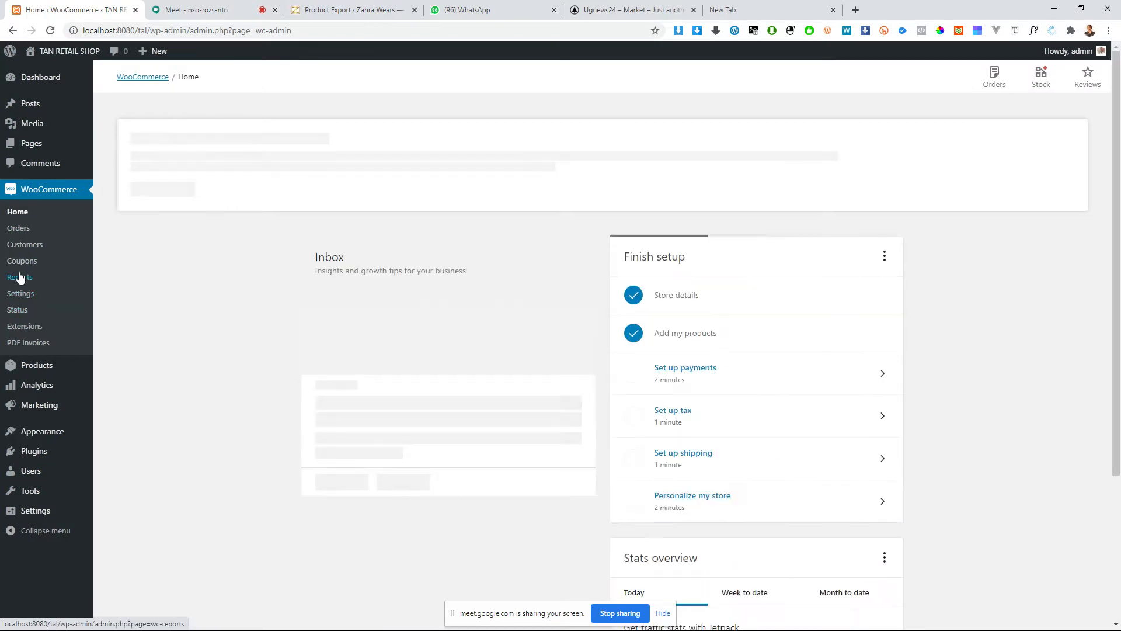
click(19, 278)
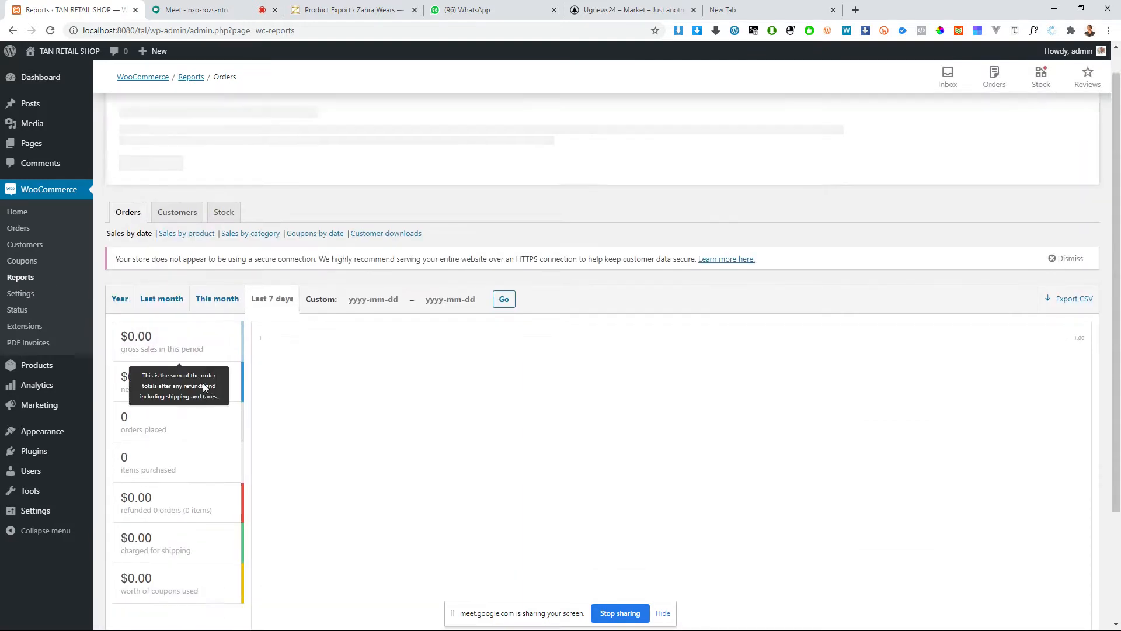
scroll(209, 400, down, 2)
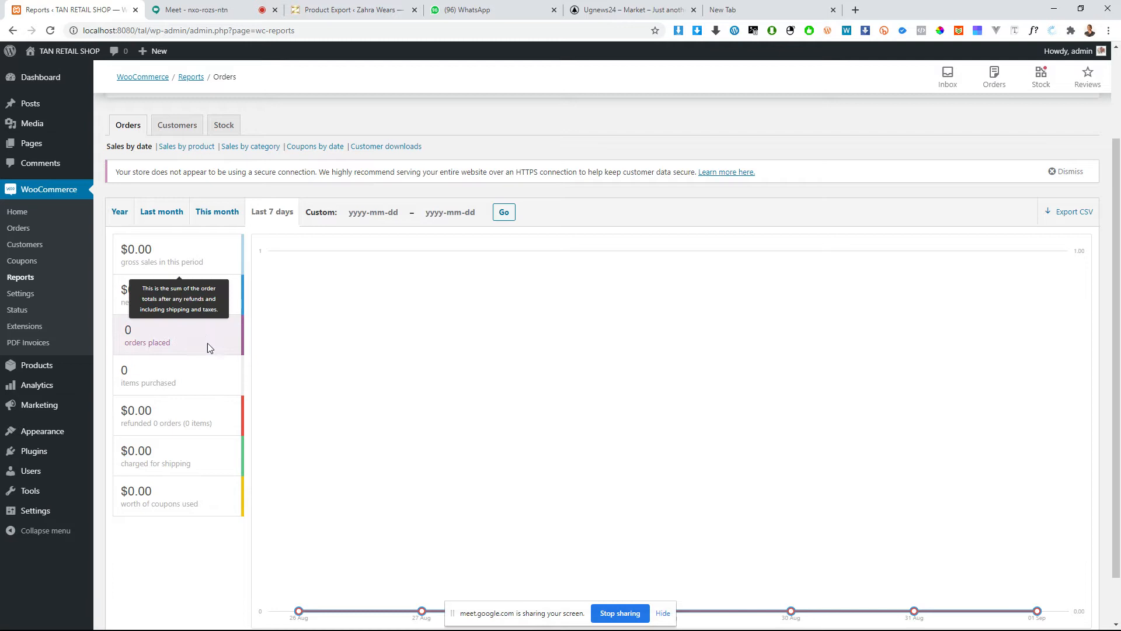
scroll(206, 393, down, 1)
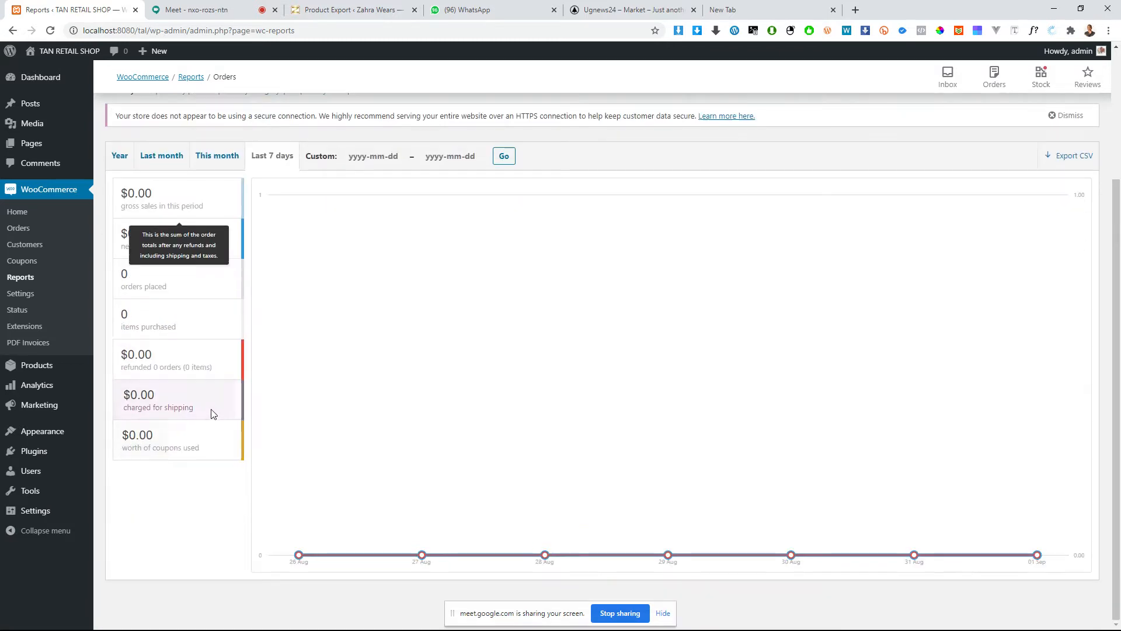
scroll(205, 386, up, 2)
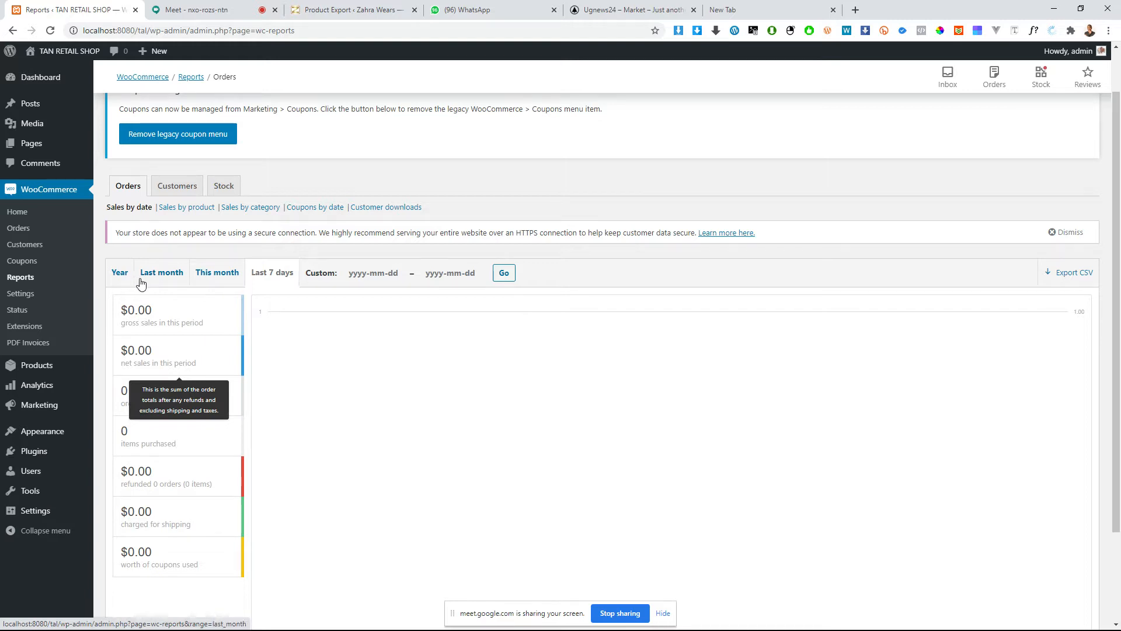
Step: Examine the custom start and end date pickers of the orders report, then close the calendar without choosing dates
click(453, 277)
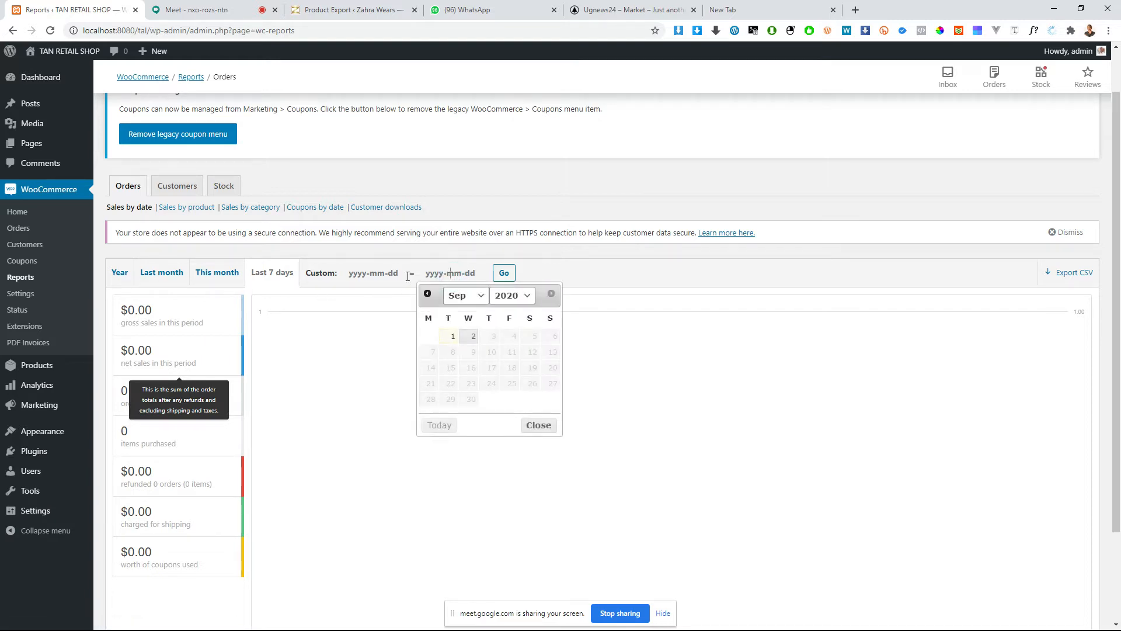
click(369, 271)
click(451, 272)
click(358, 274)
click(473, 274)
scroll(418, 430, down, 2)
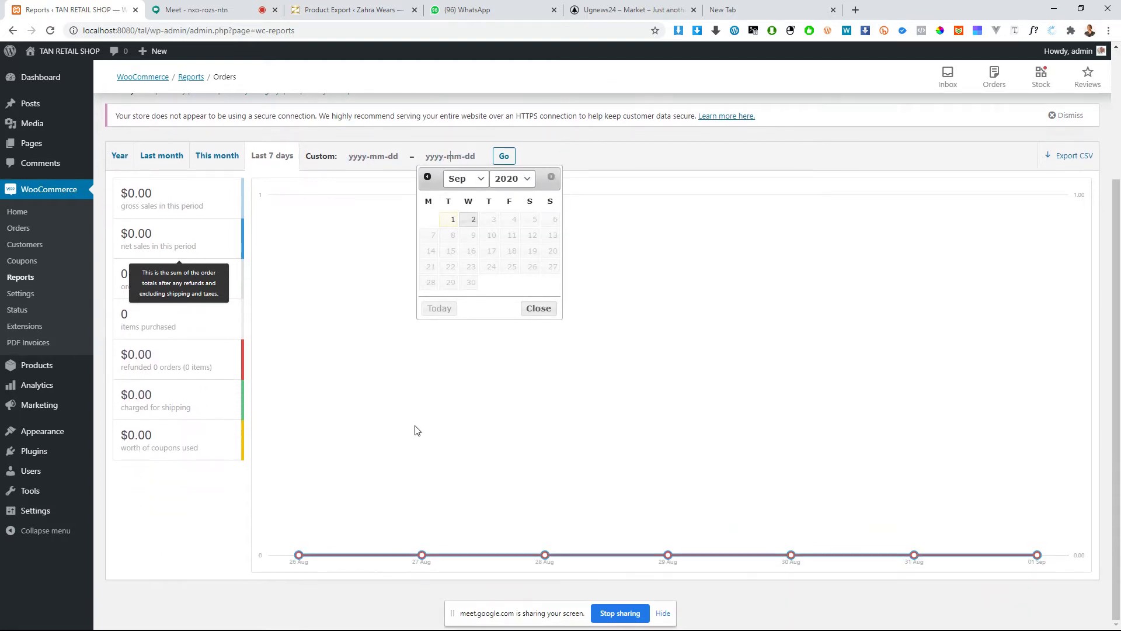
scroll(580, 430, up, 3)
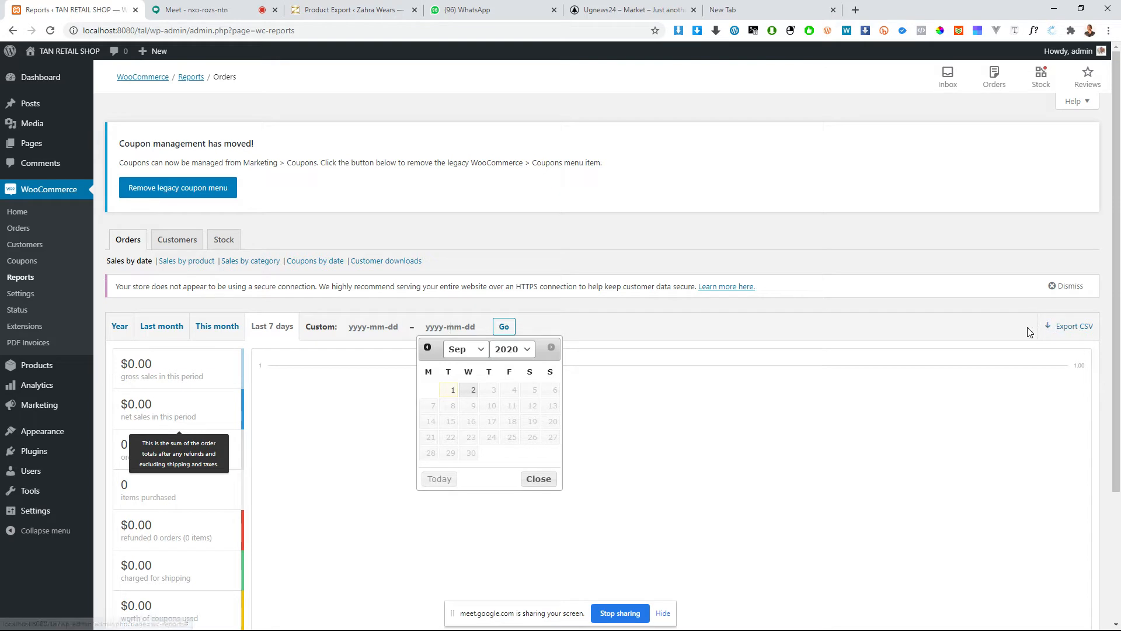
scroll(1029, 332, down, 1)
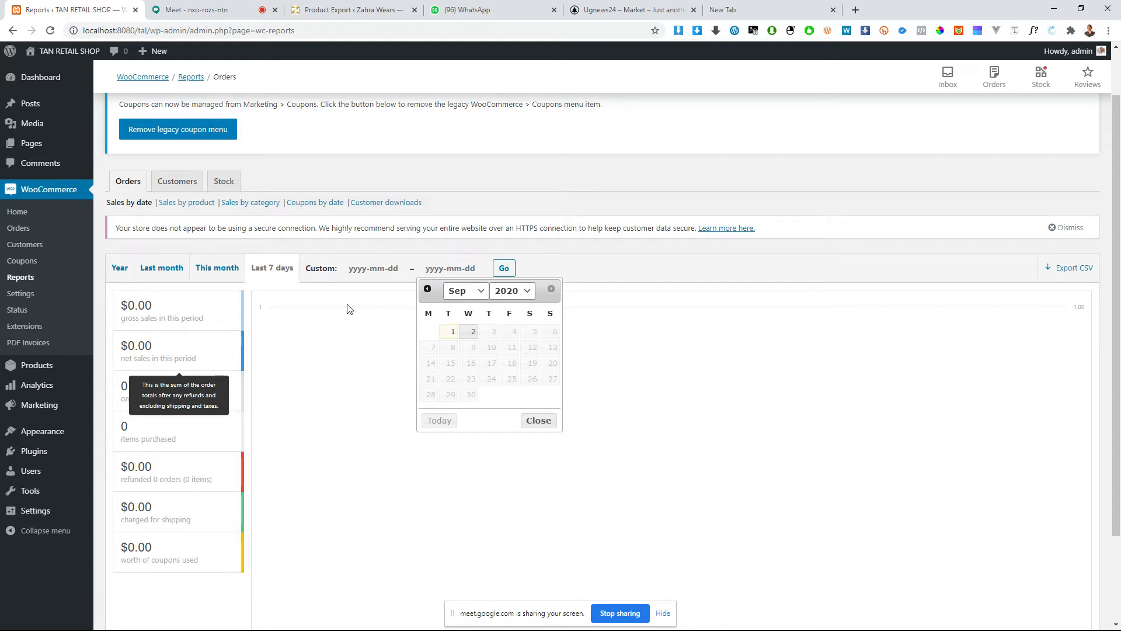
mouse_move(195, 298)
click(299, 338)
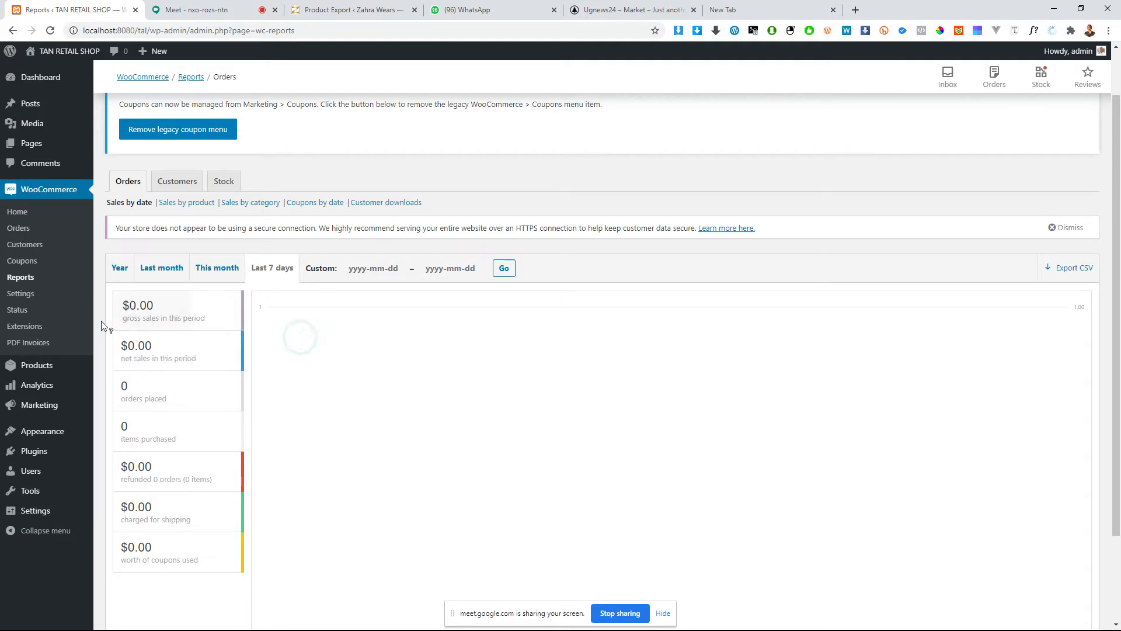
Step: Set the store currency to Ugandan shilling (UGX) in the general WooCommerce settings
click(17, 298)
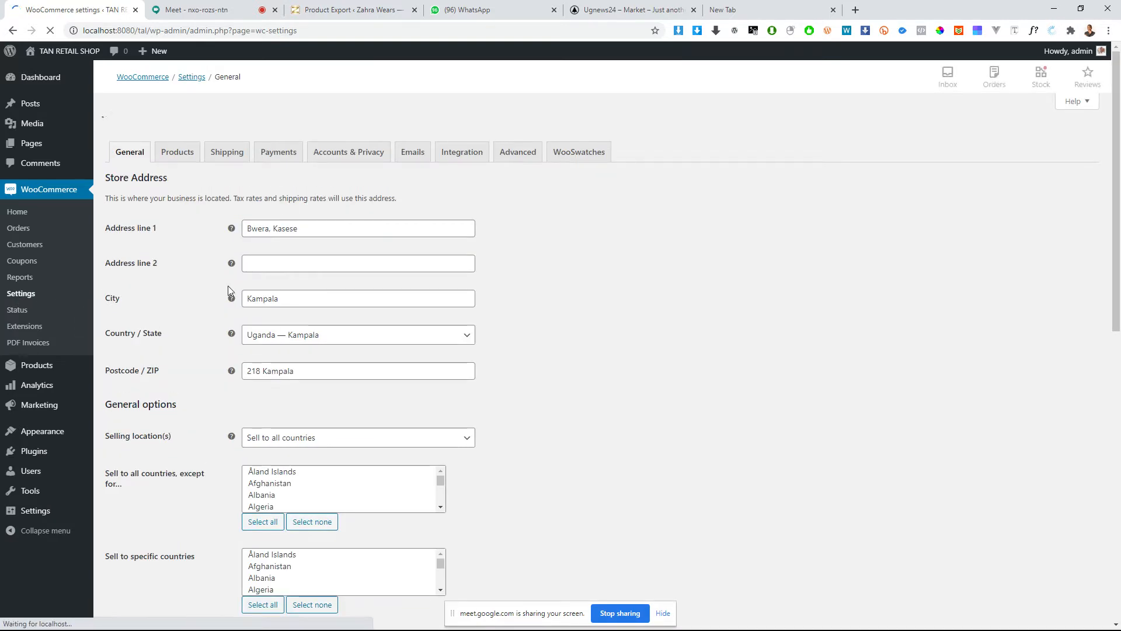
scroll(434, 320, down, 5)
scroll(432, 321, down, 3)
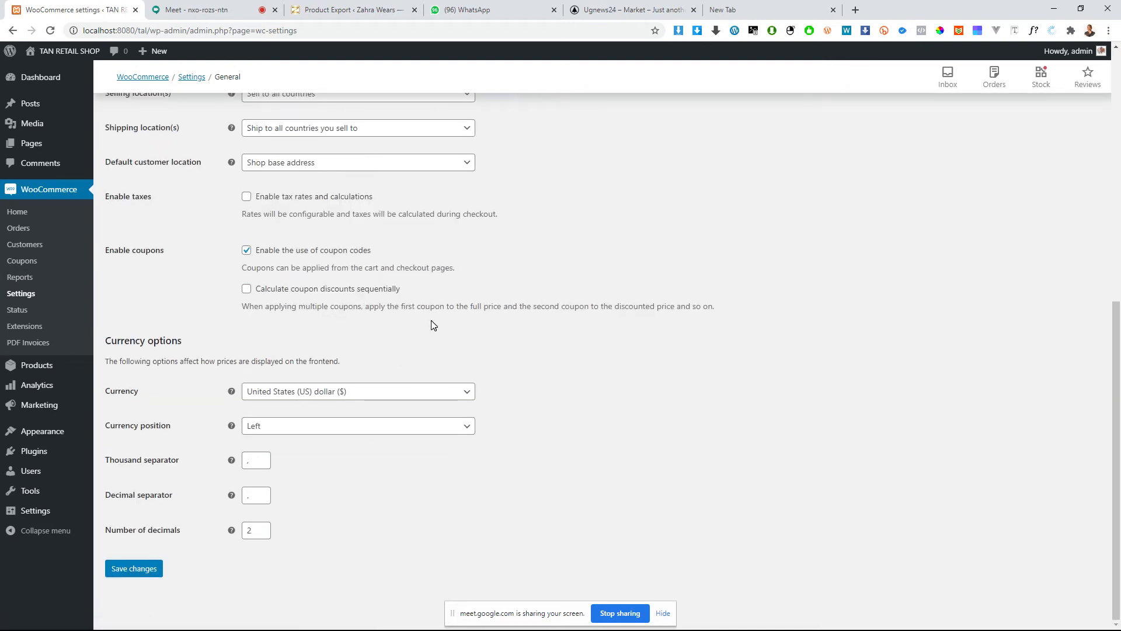
scroll(432, 326, up, 4)
scroll(432, 325, down, 4)
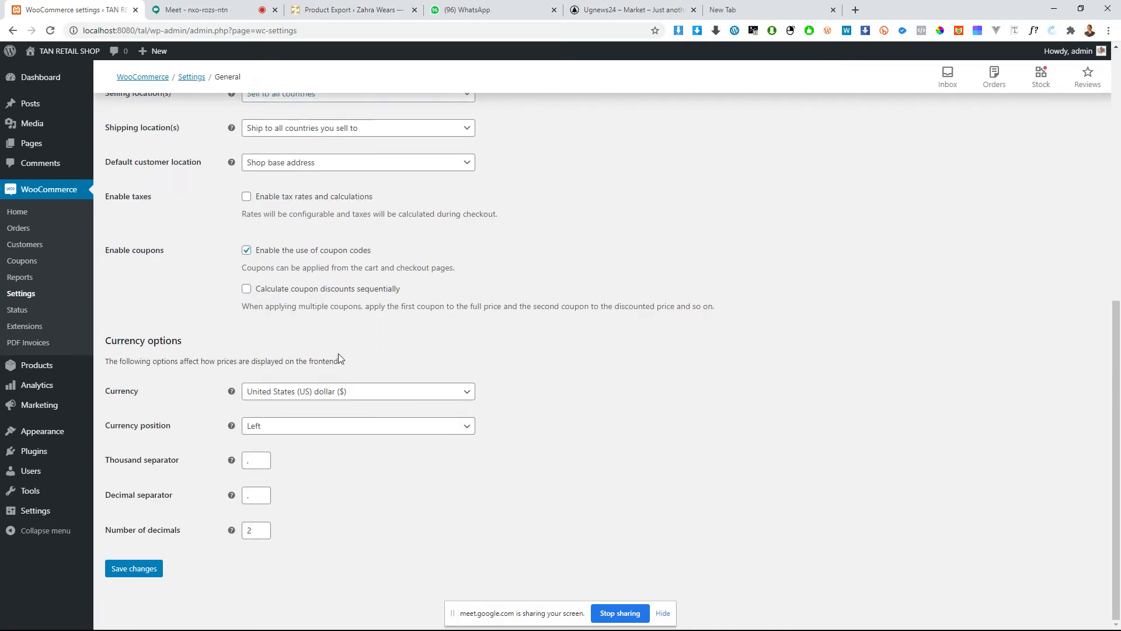
click(288, 392)
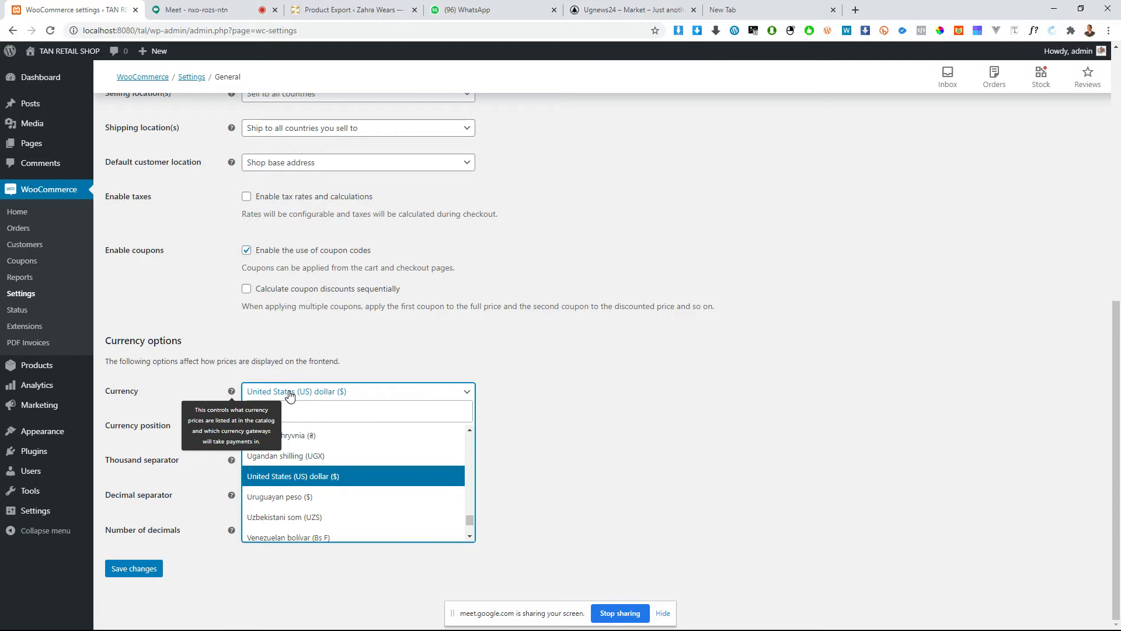
scroll(314, 489, down, 3)
scroll(319, 491, up, 3)
scroll(319, 489, up, 4)
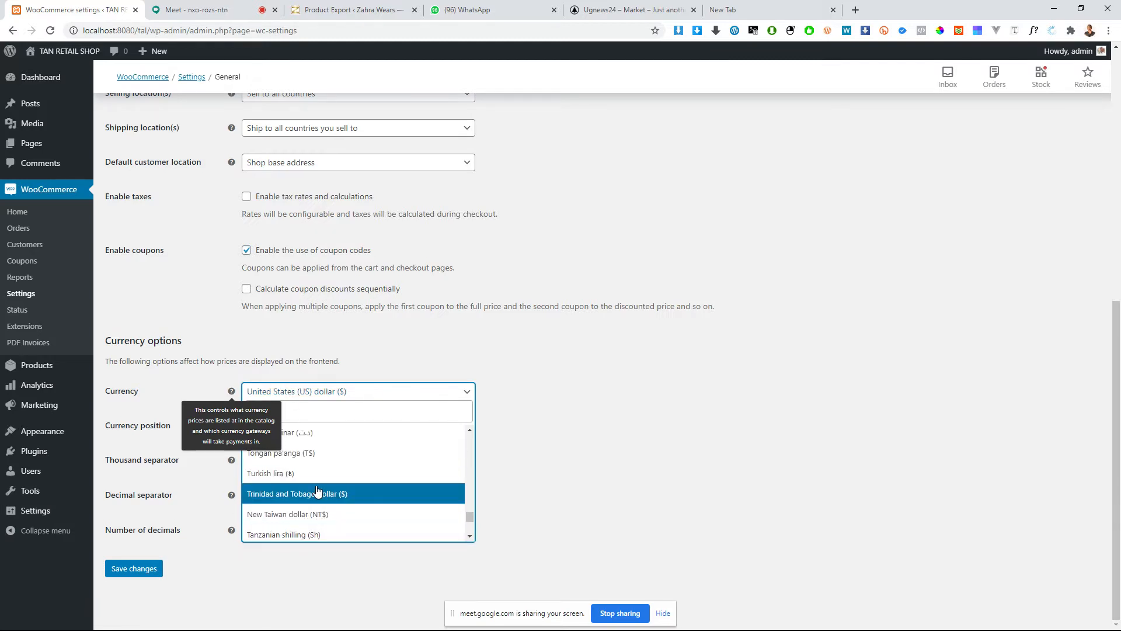
click(310, 517)
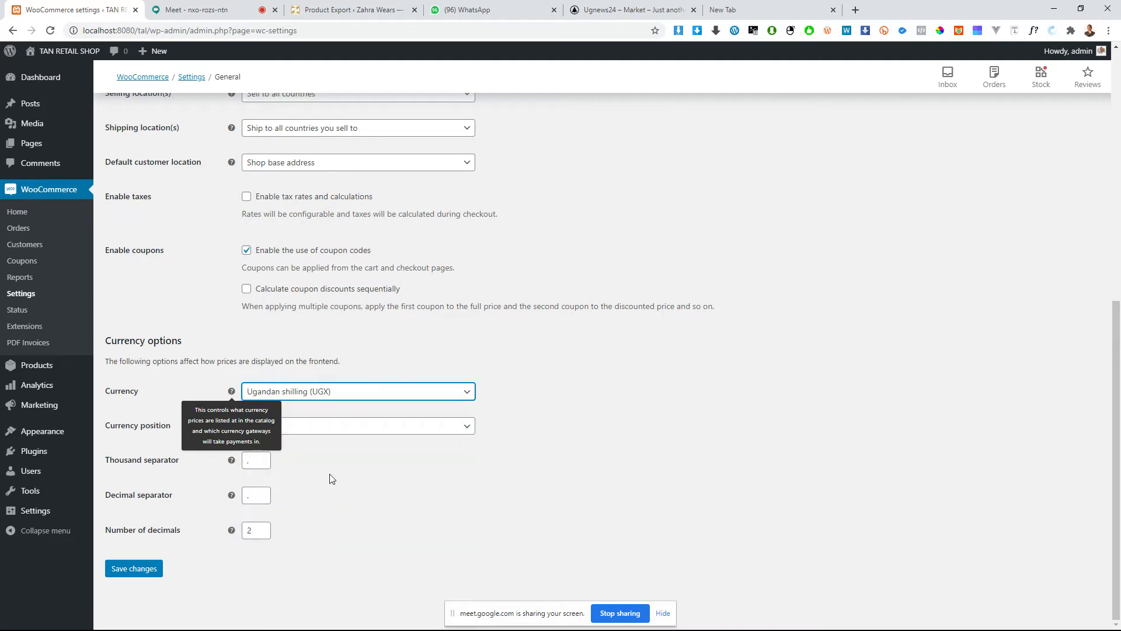
click(542, 396)
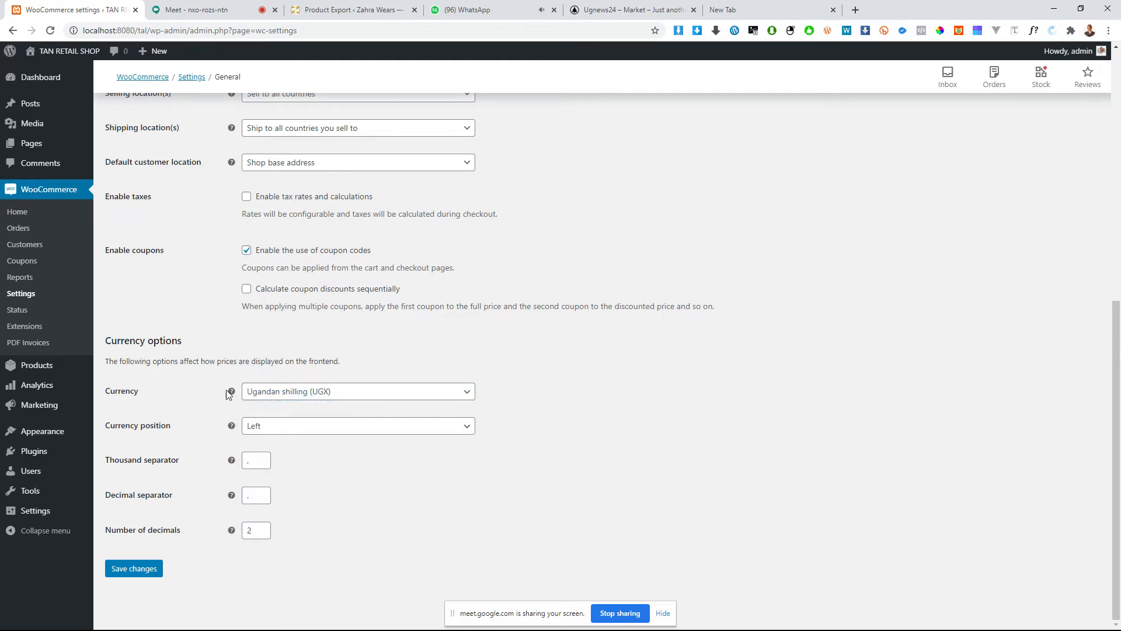
Step: Examine the currency position choices, the thousand separator and the number of decimals in the currency options, leaving them as set
click(363, 428)
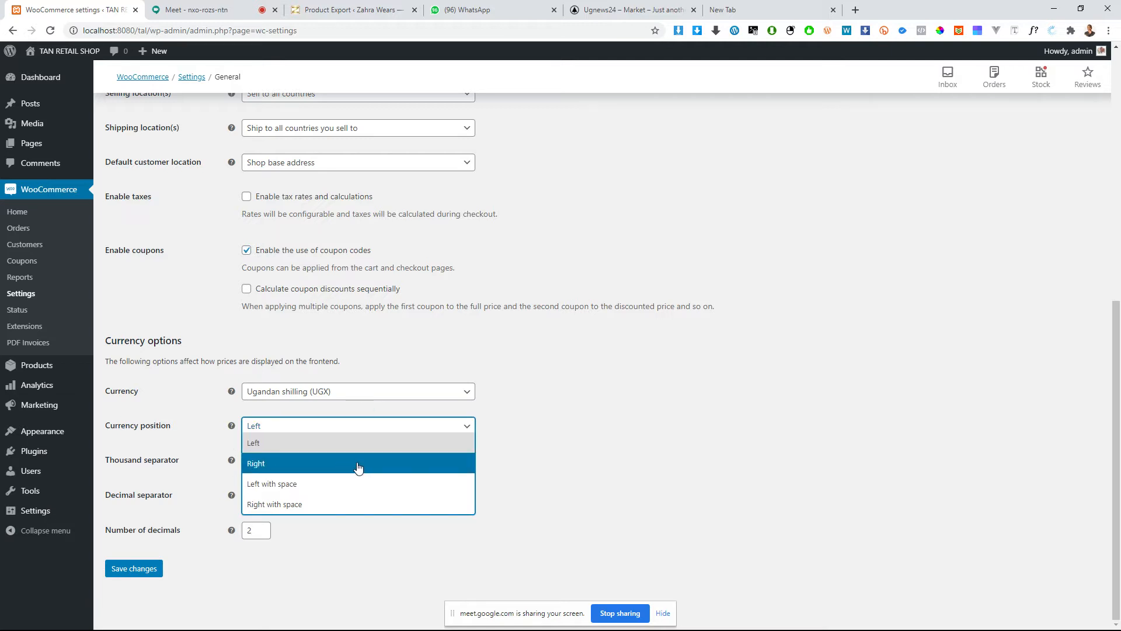
click(261, 428)
click(253, 463)
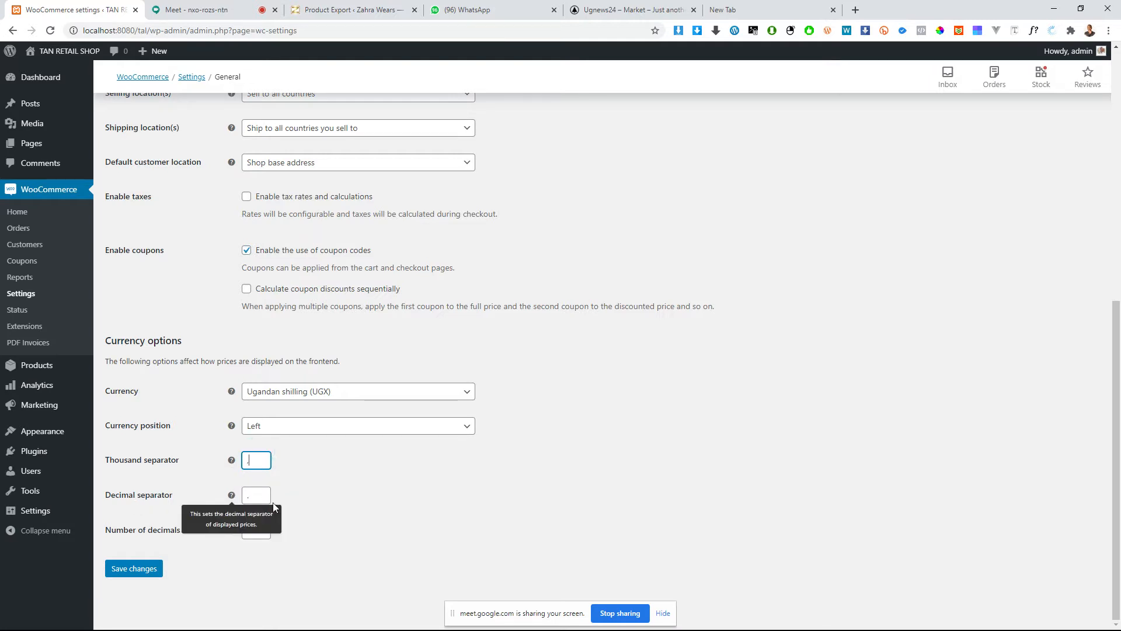
click(257, 530)
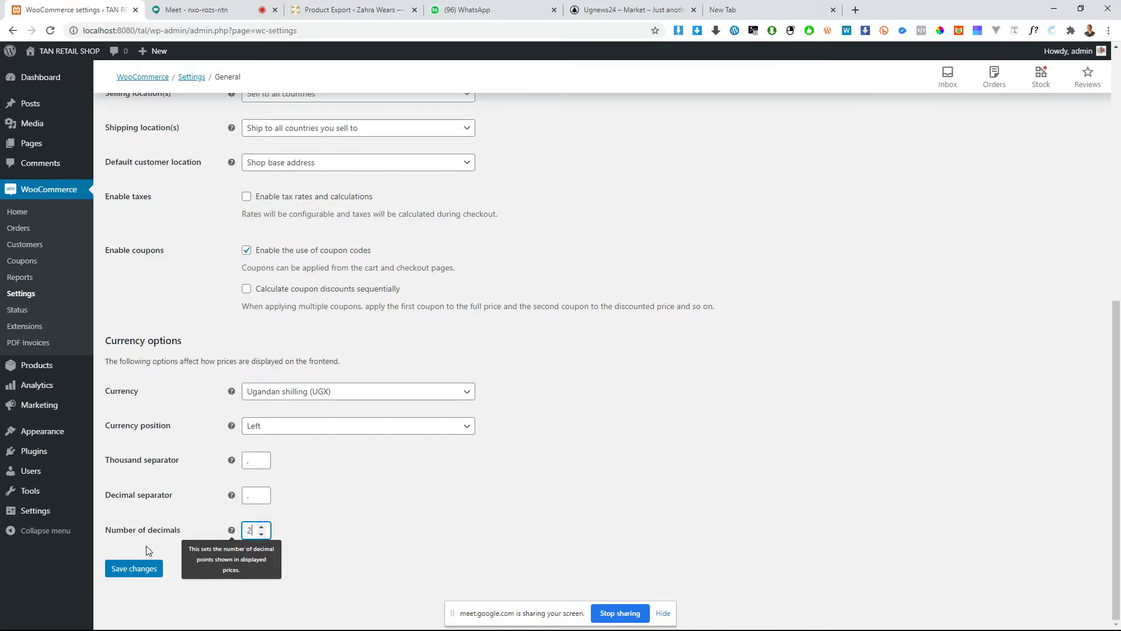
scroll(511, 231, up, 8)
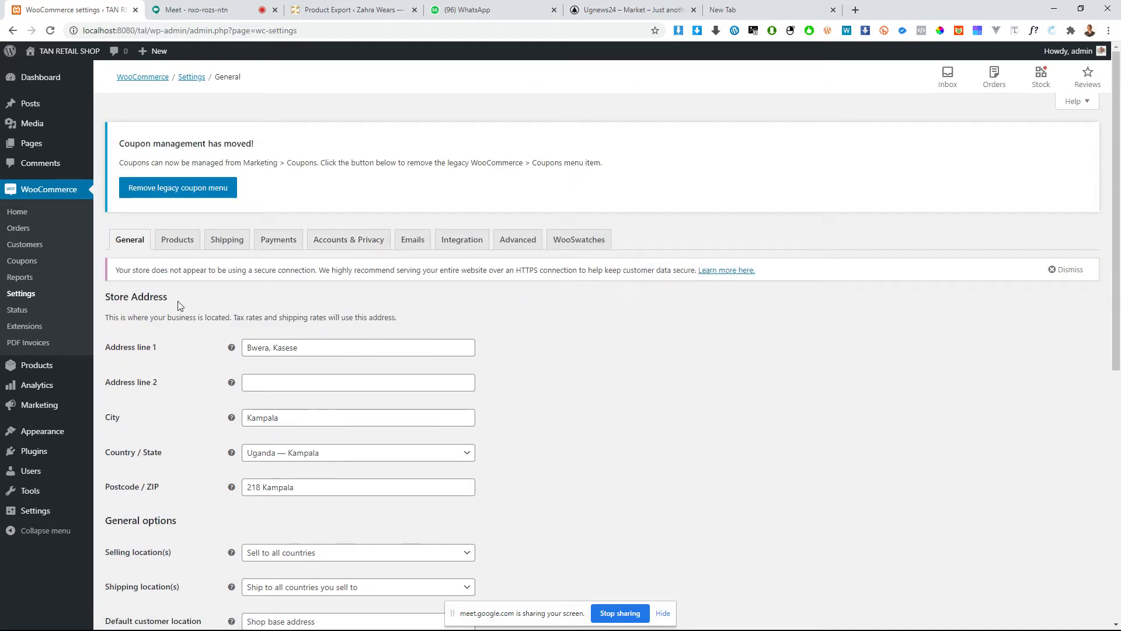
Step: Leave the general settings without saving and review the WooCommerce system status report, including the database, security, active plugins and settings sections
click(18, 312)
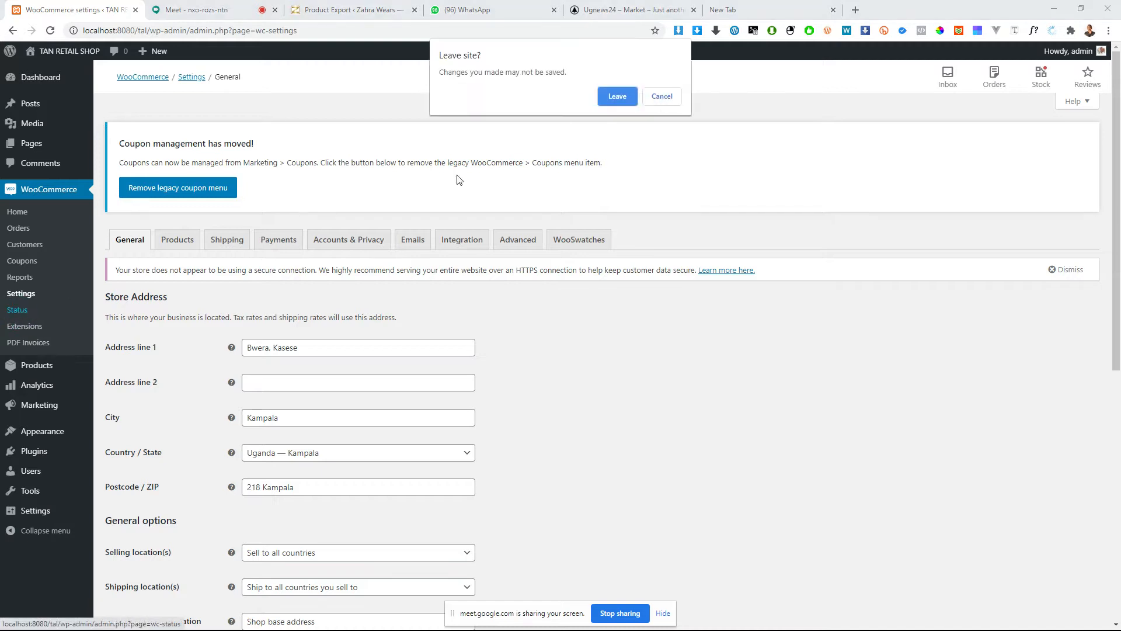
click(620, 99)
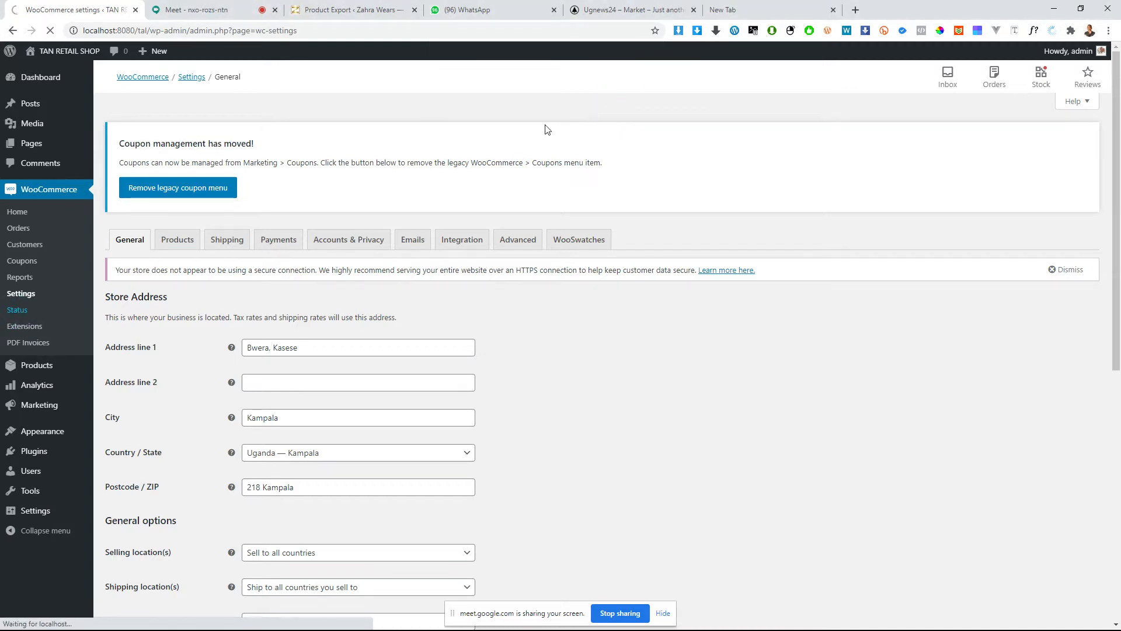
click(17, 310)
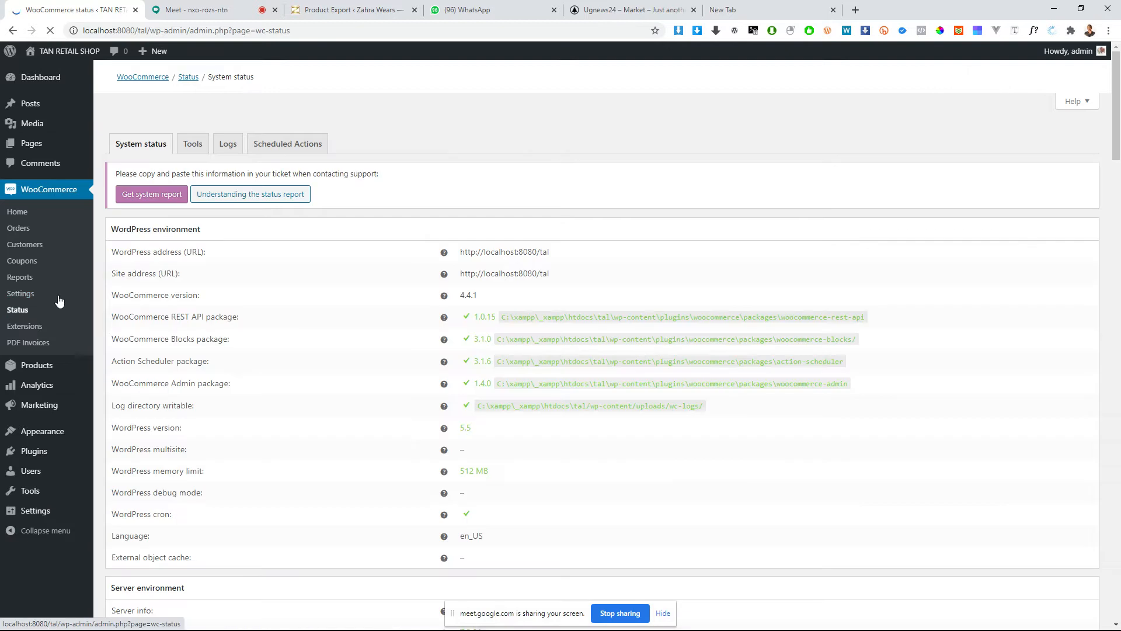
scroll(520, 311, down, 20)
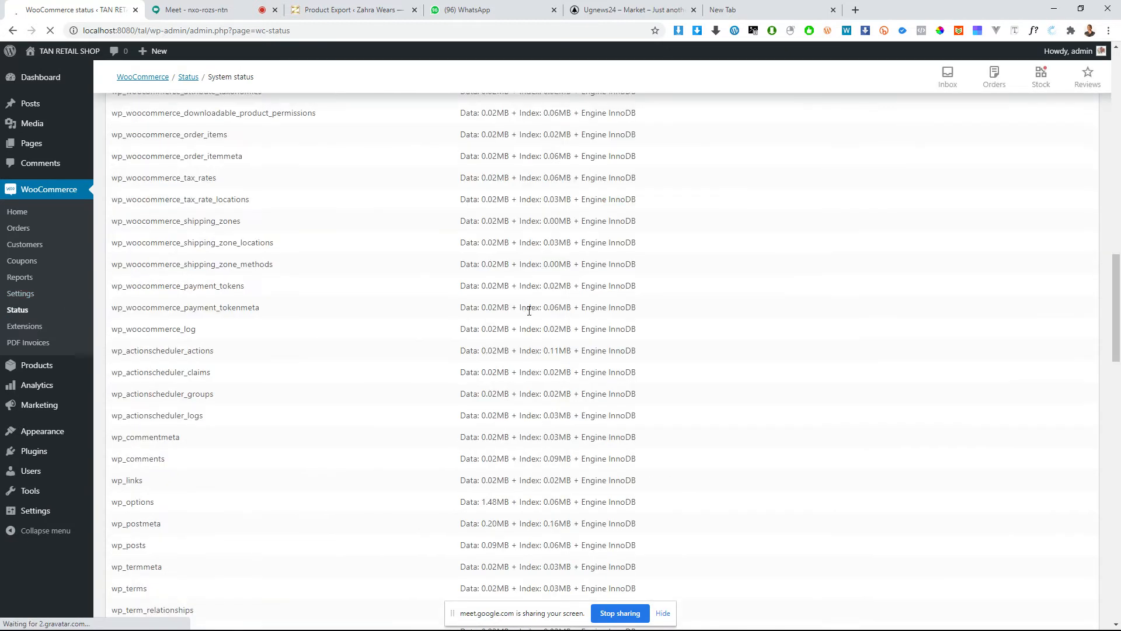
scroll(538, 292, up, 6)
scroll(549, 272, up, 2)
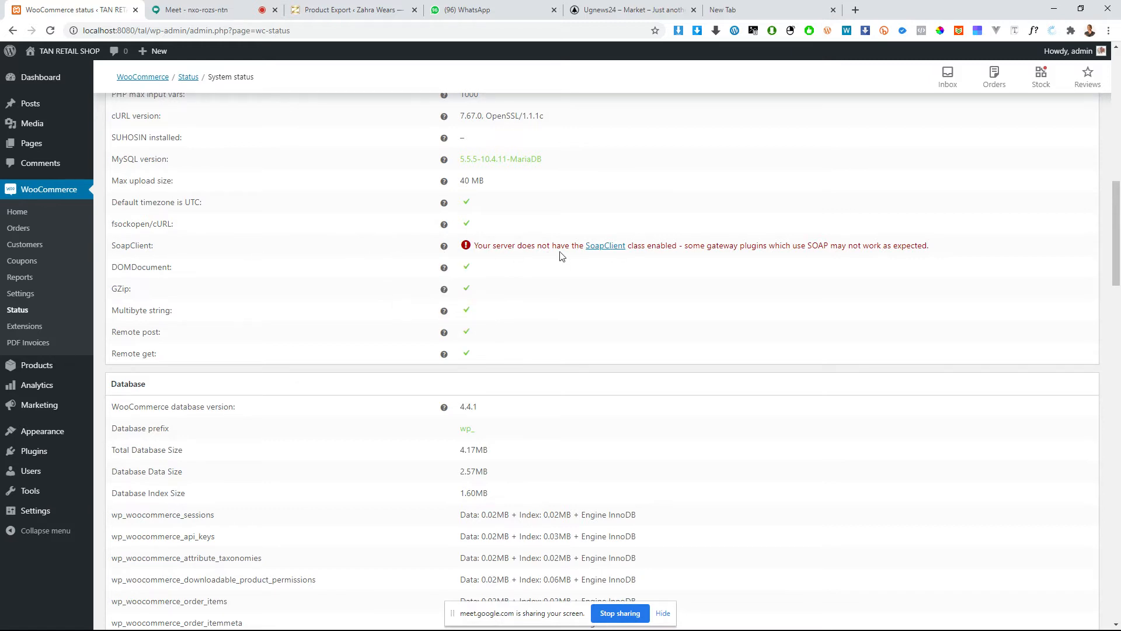
scroll(573, 257, down, 20)
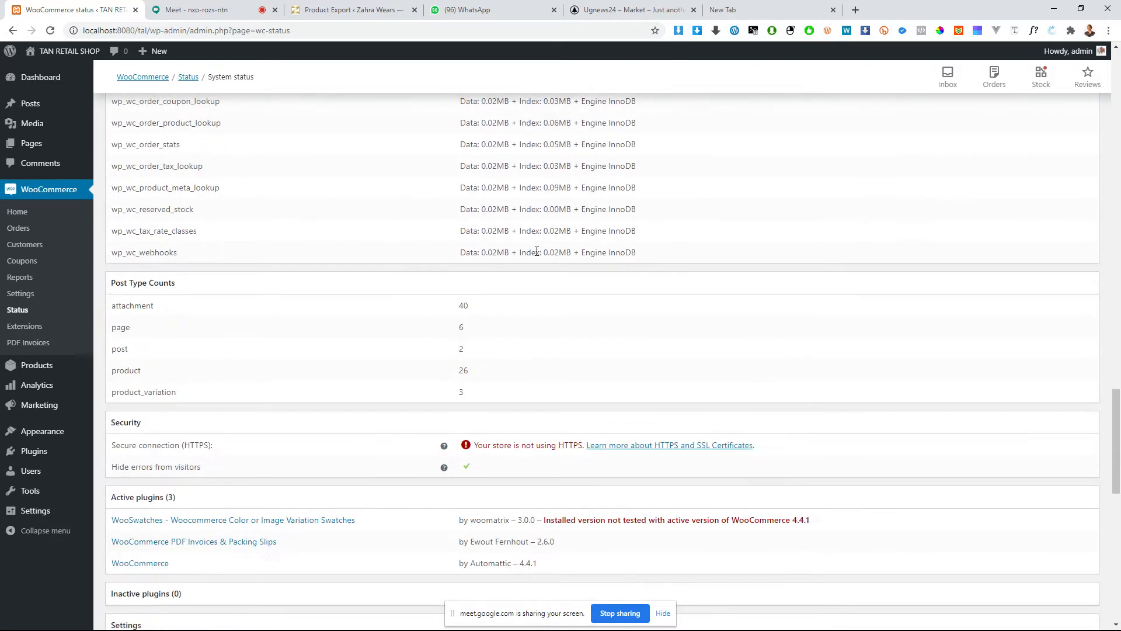
scroll(523, 234, up, 6)
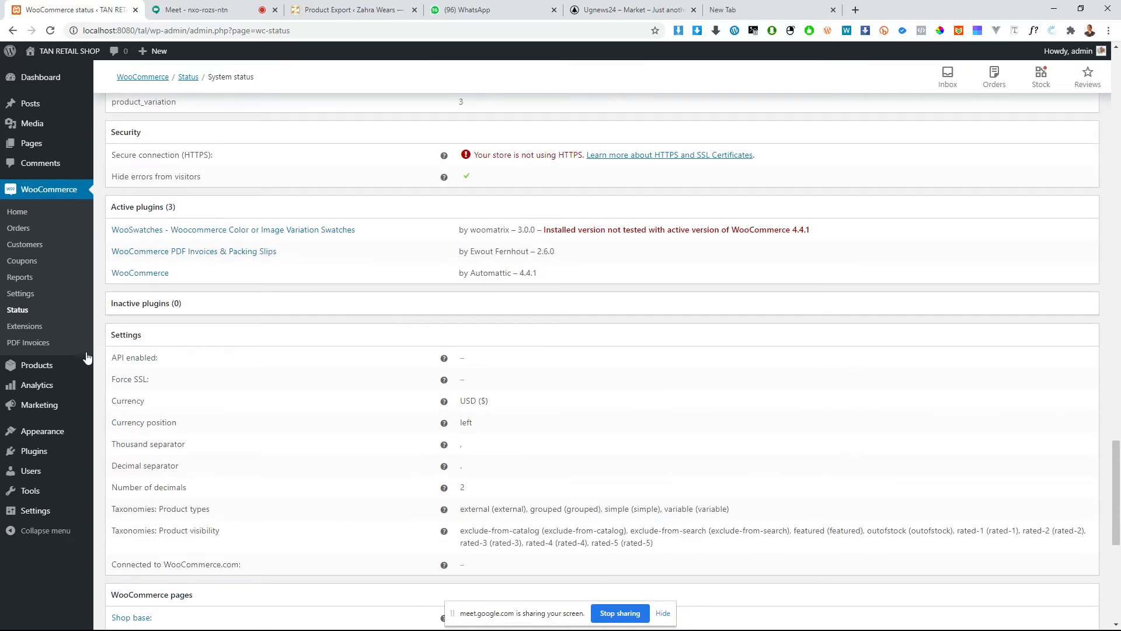
scroll(87, 357, down, 1)
Step: Browse the featured WooCommerce extensions and open the Store Management category
click(27, 327)
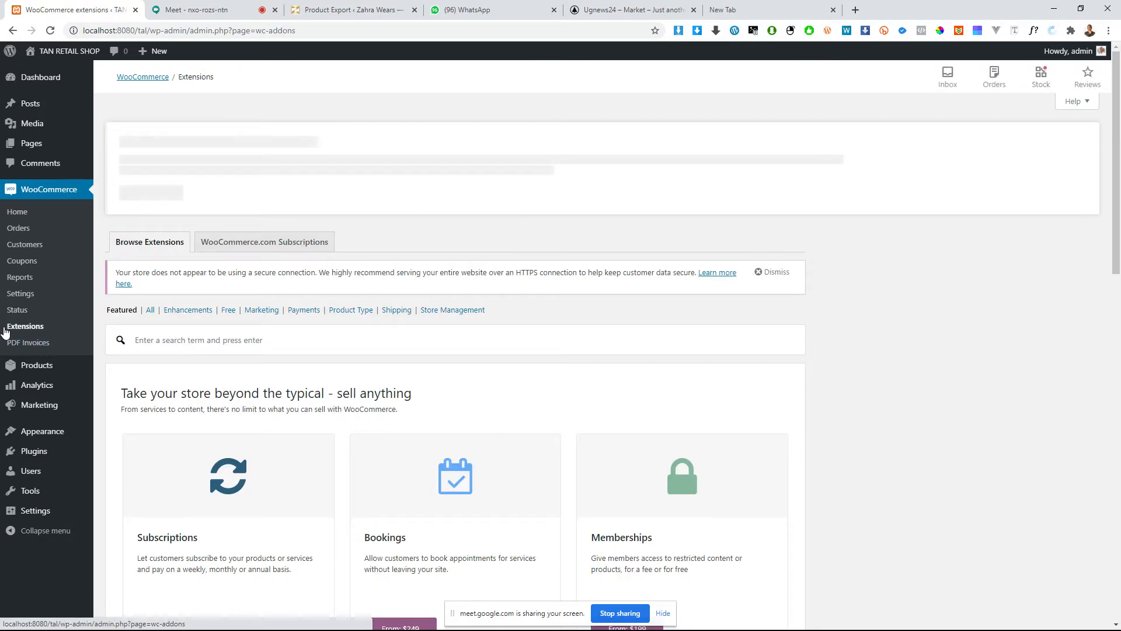
scroll(4, 321, down, 10)
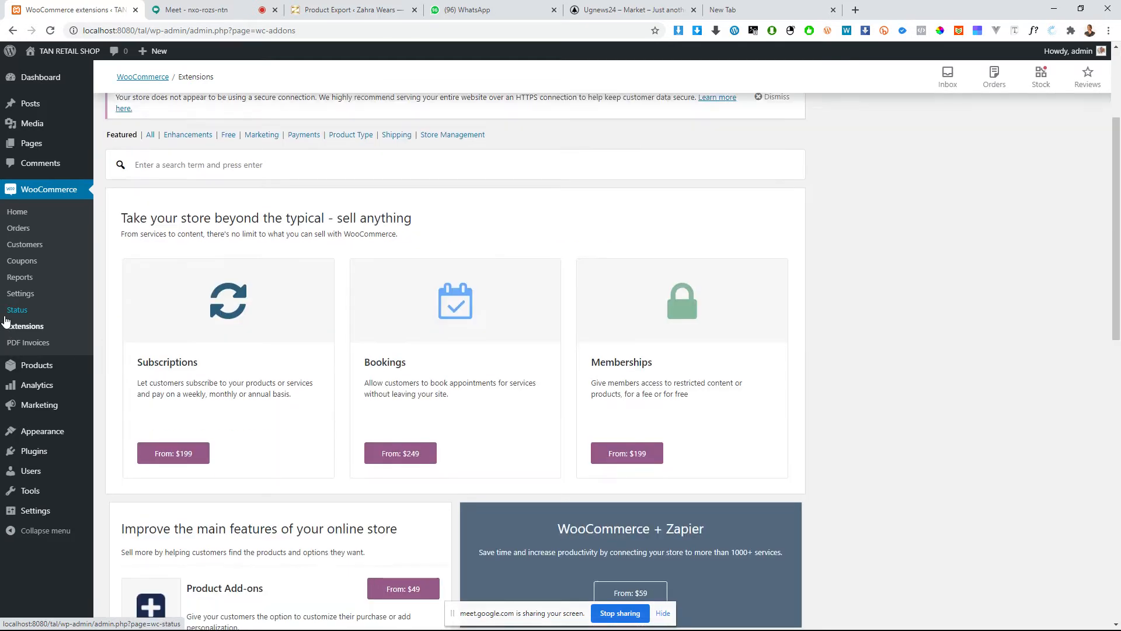
scroll(5, 321, down, 1)
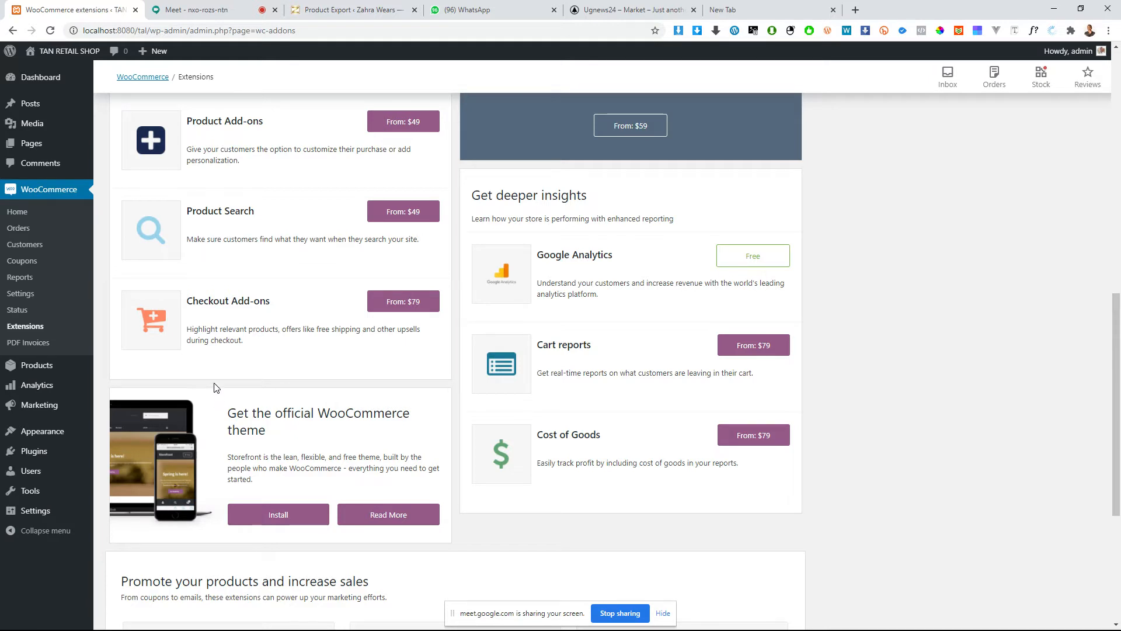
scroll(400, 427, down, 5)
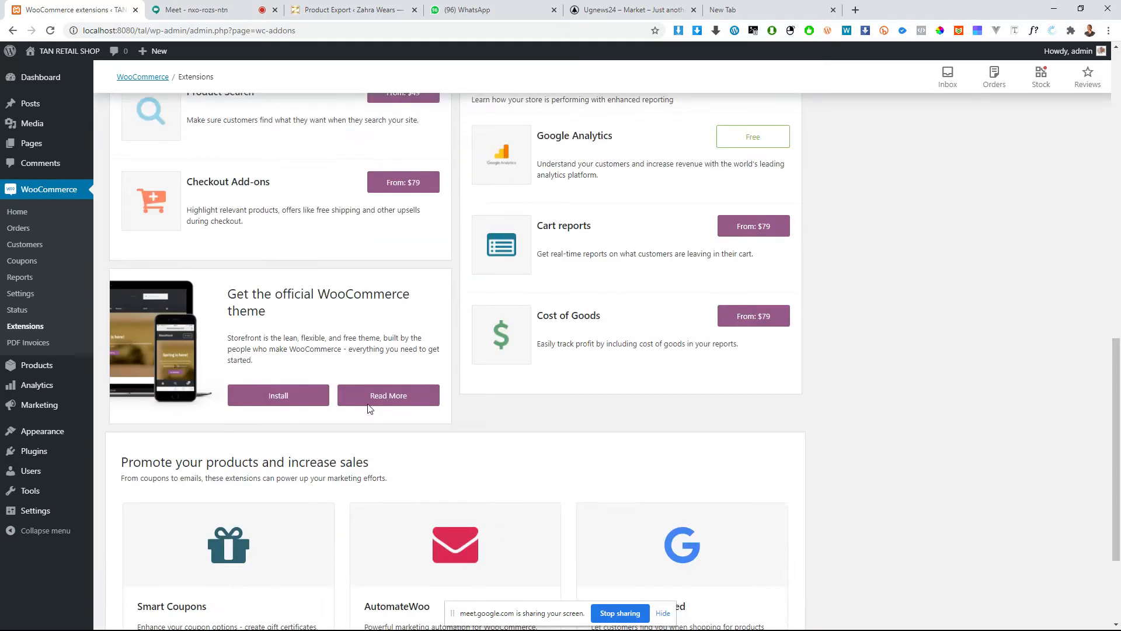
scroll(350, 419, up, 14)
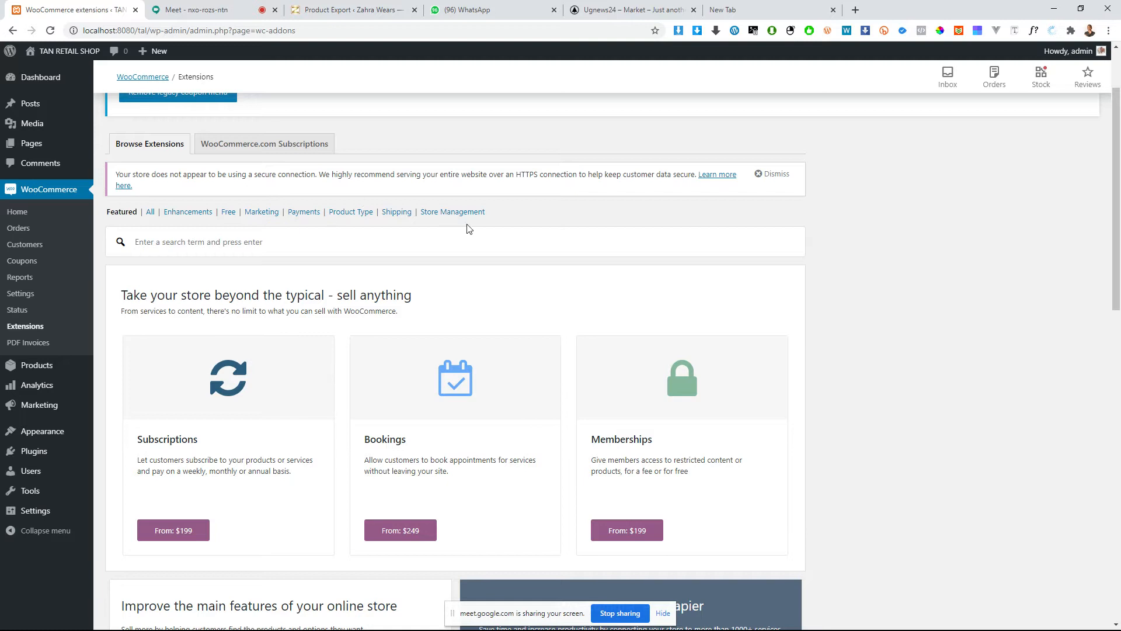
click(442, 212)
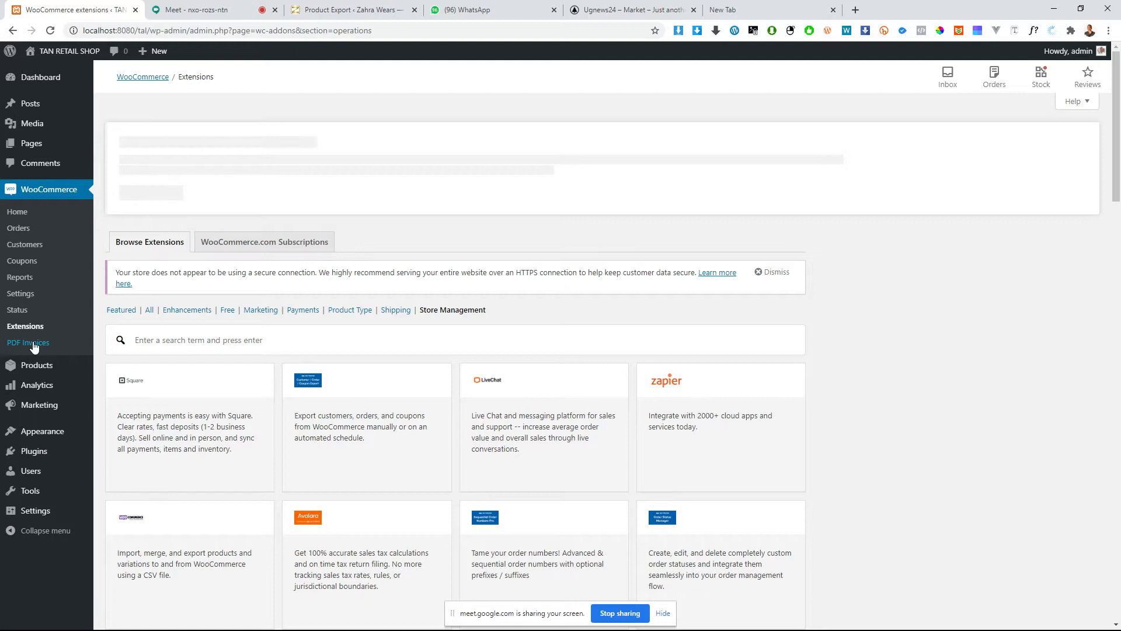
Step: View the WooCommerce PDF Invoices general settings and the list of all products
mouse_move(94, 365)
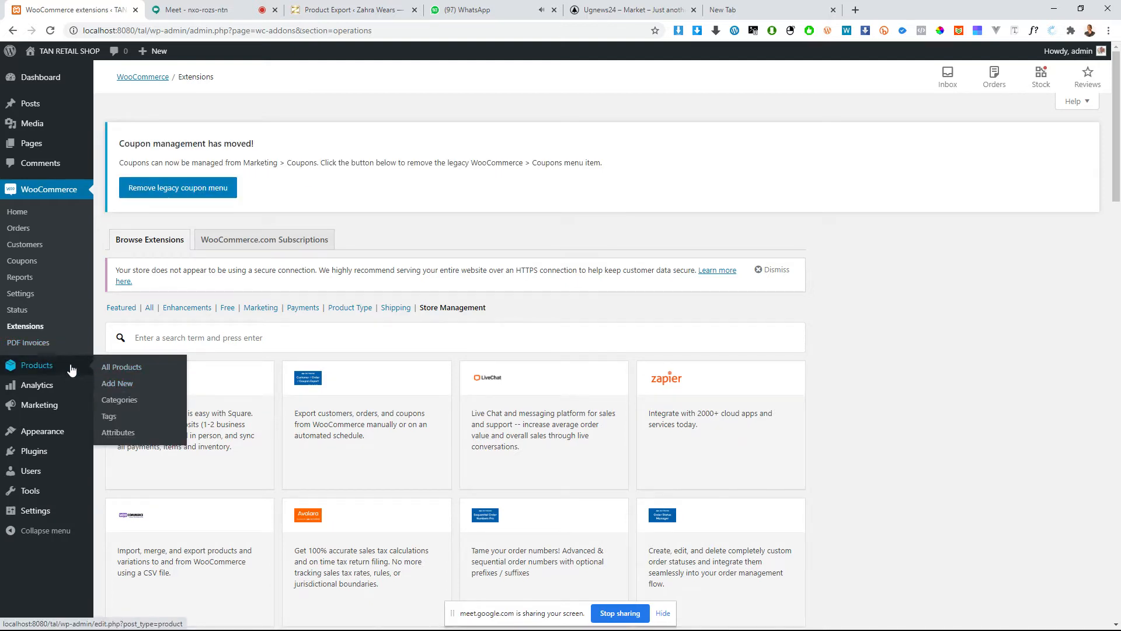
click(41, 349)
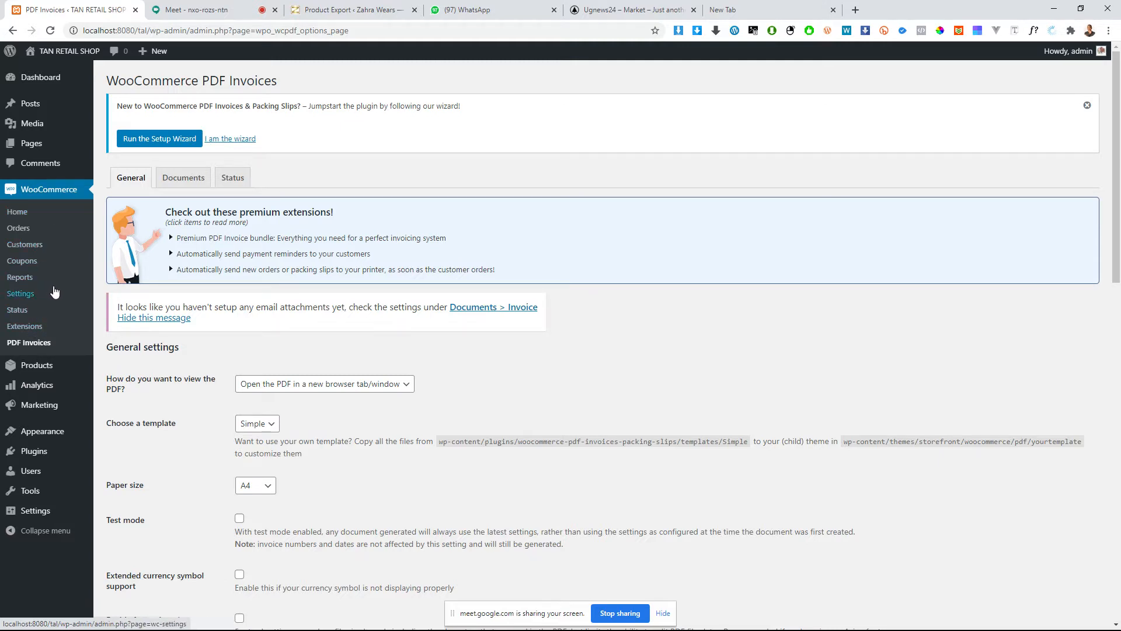
click(54, 366)
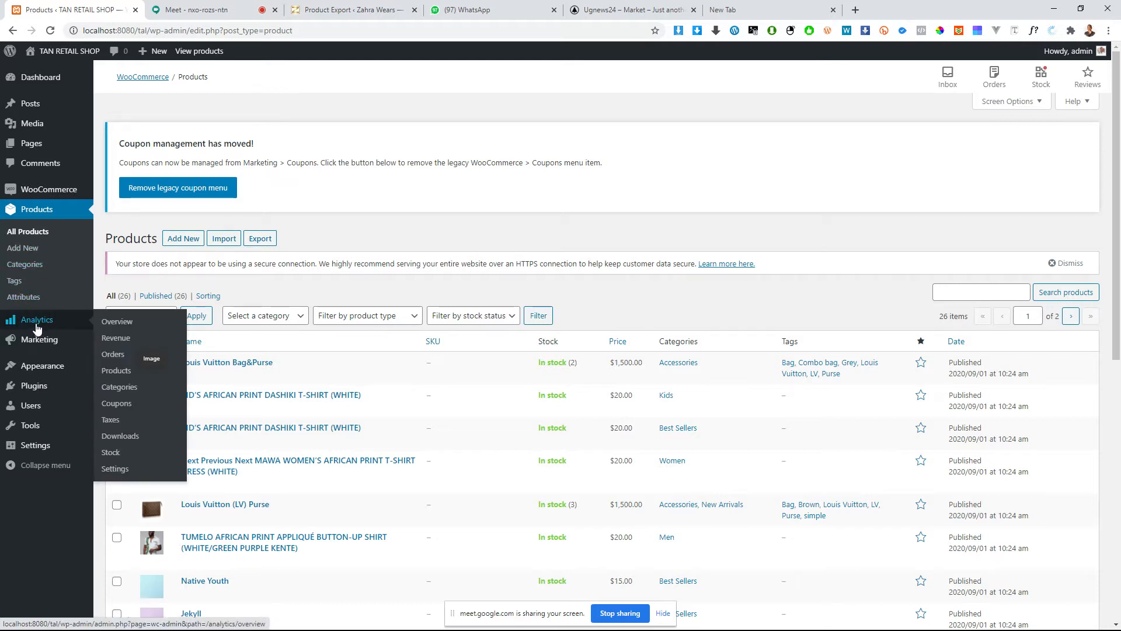
Step: Open the Analytics overview and examine its performance figures, charts and leaderboards
click(36, 328)
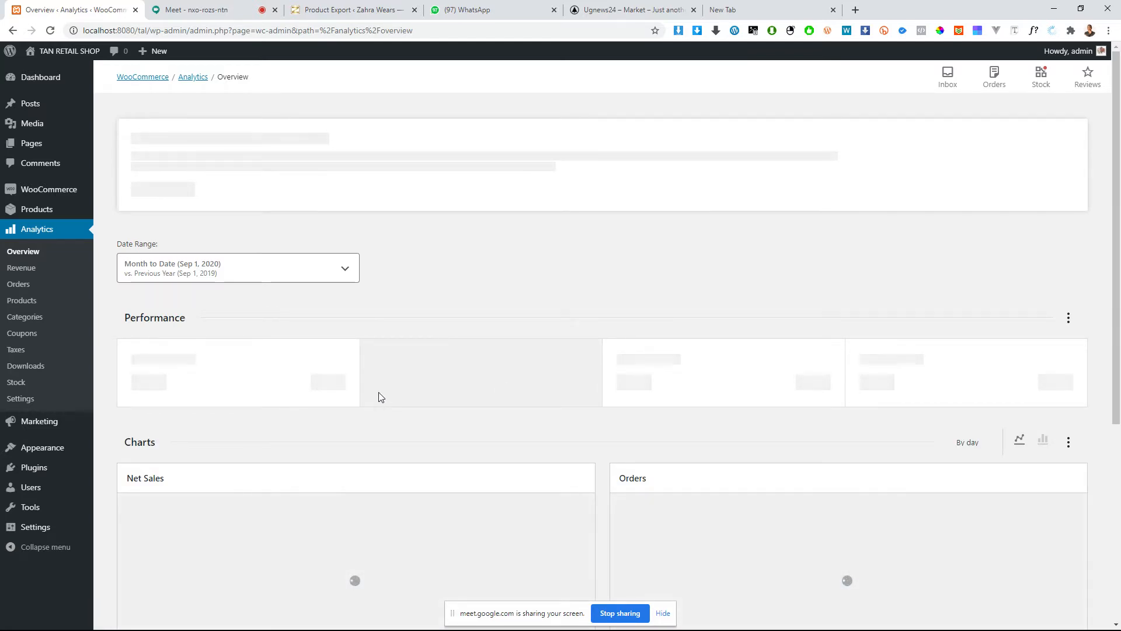
scroll(377, 393, down, 2)
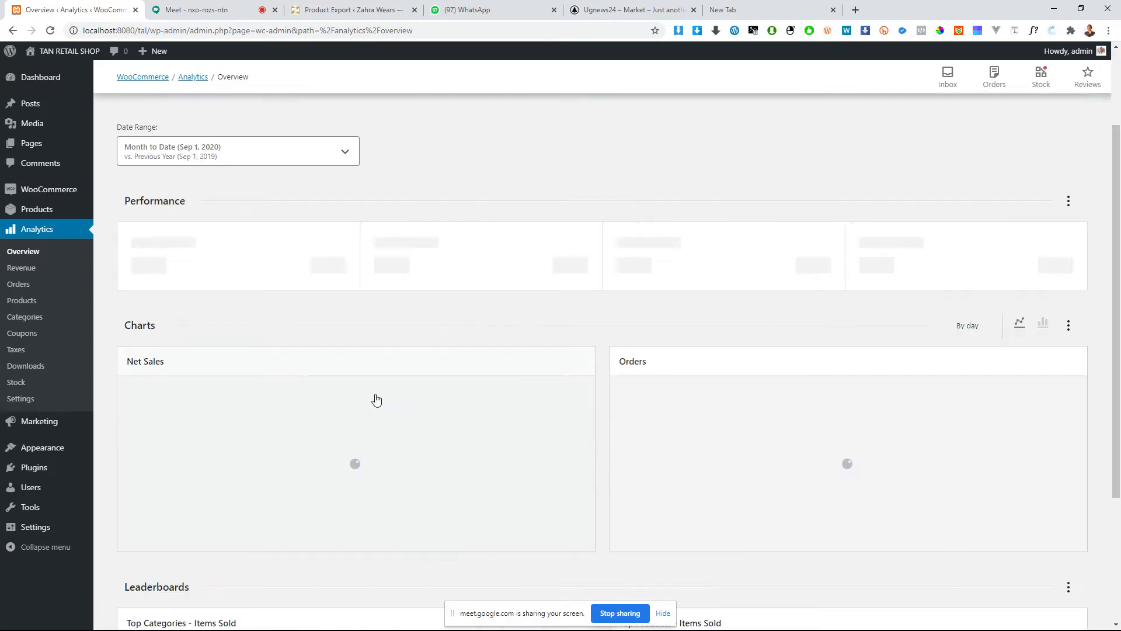
scroll(376, 400, down, 2)
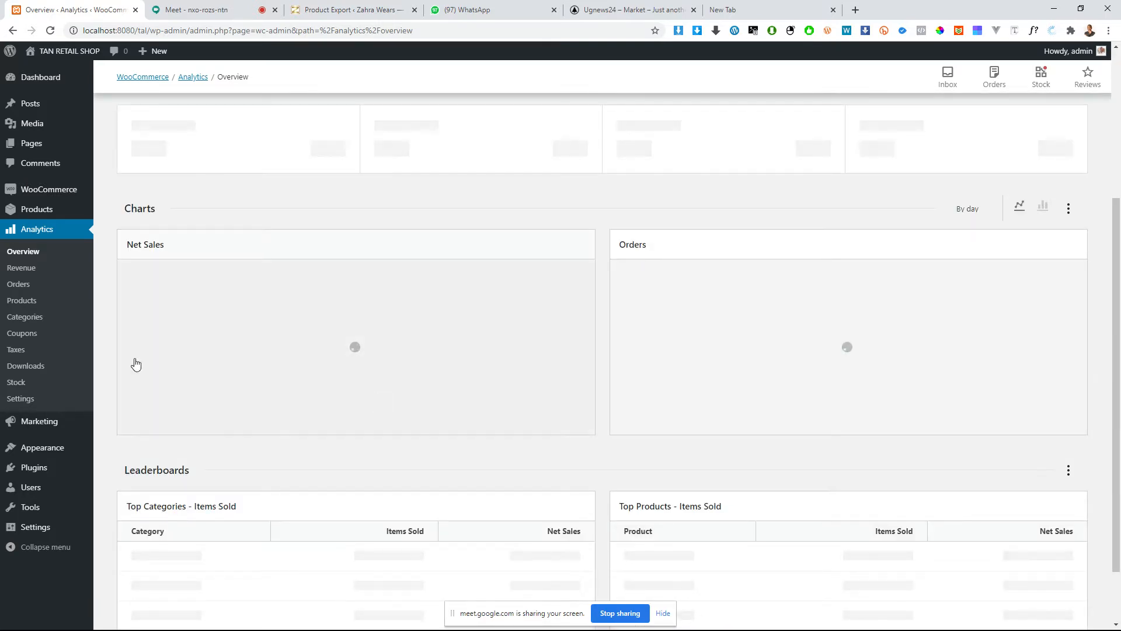
scroll(357, 434, down, 1)
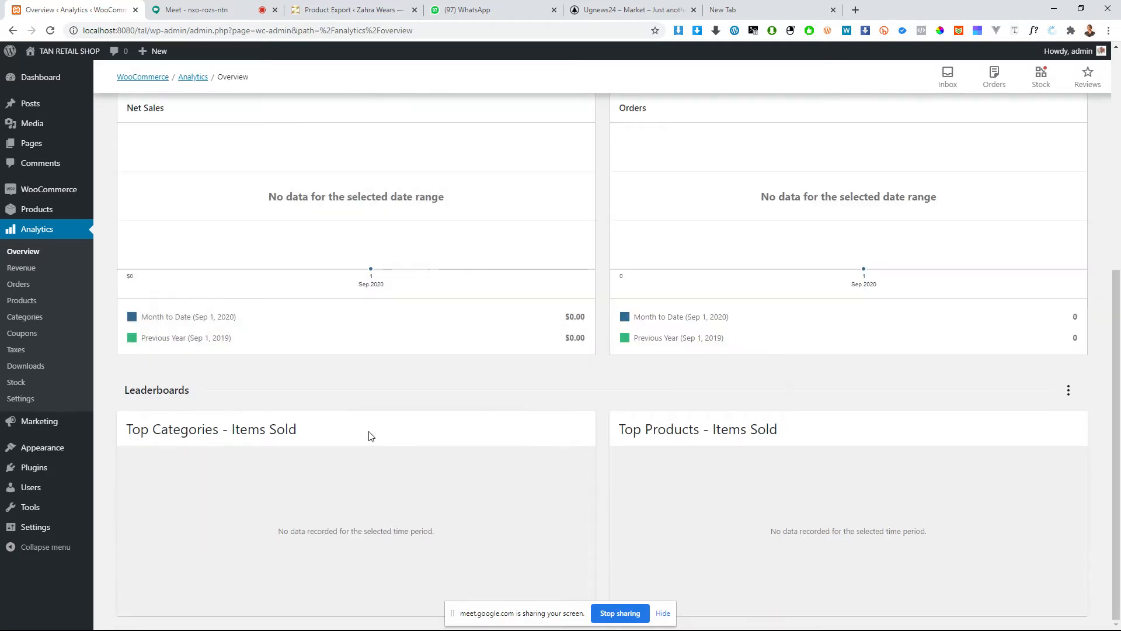
scroll(368, 435, up, 5)
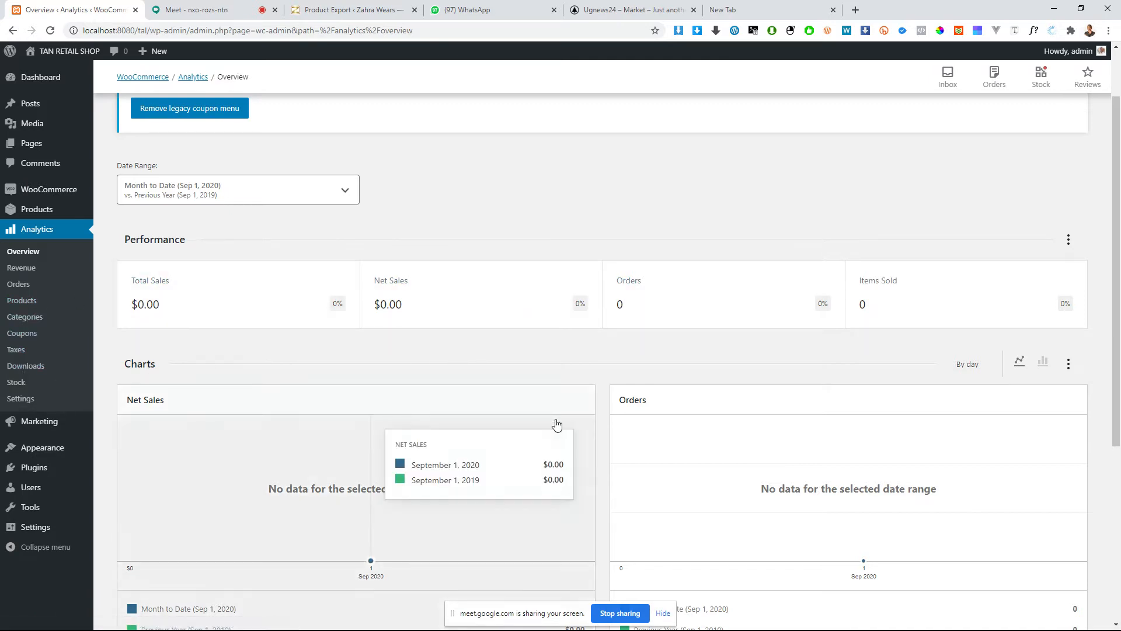
scroll(467, 409, down, 5)
Step: Open the Marketing overview and look through the recommended extensions and the WooCommerce knowledge base
click(45, 424)
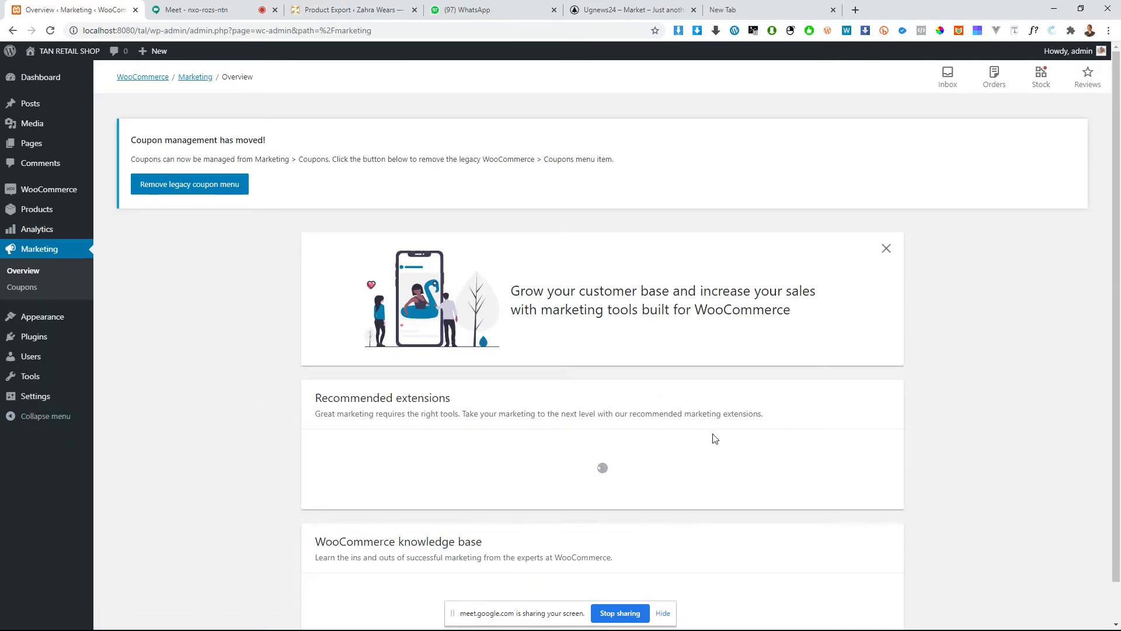
scroll(729, 443, down, 1)
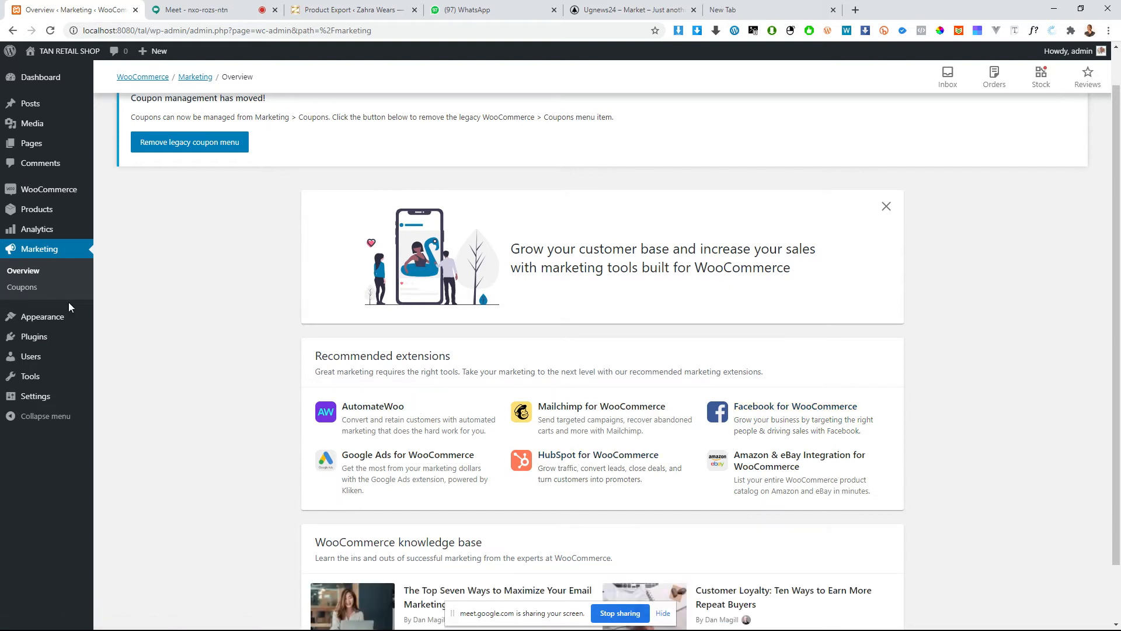
scroll(591, 442, down, 2)
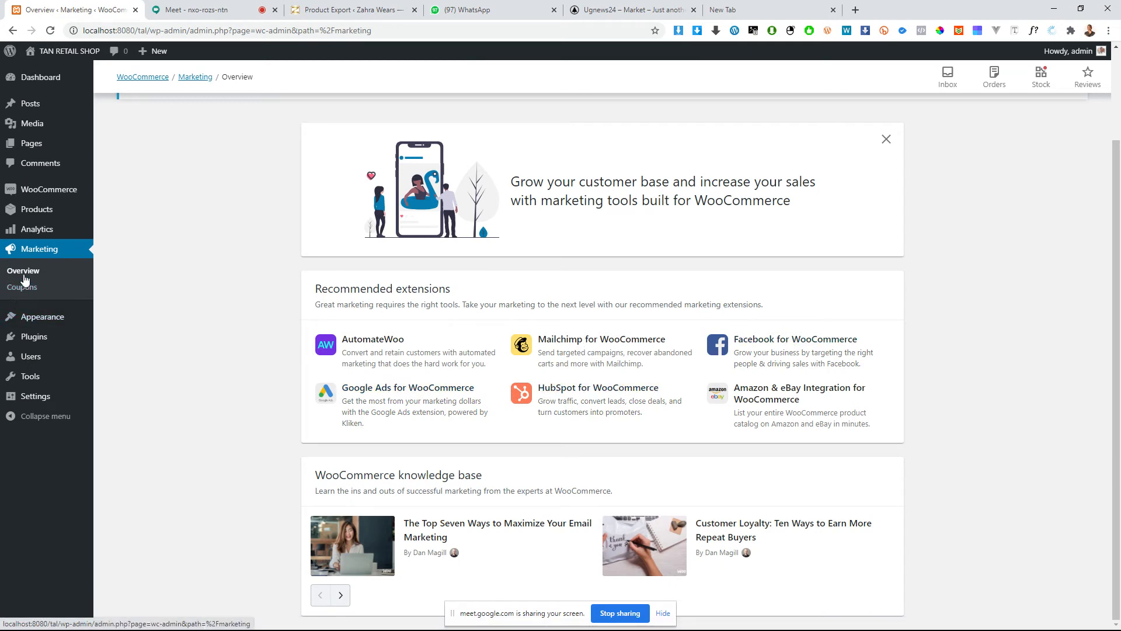
mouse_move(38, 361)
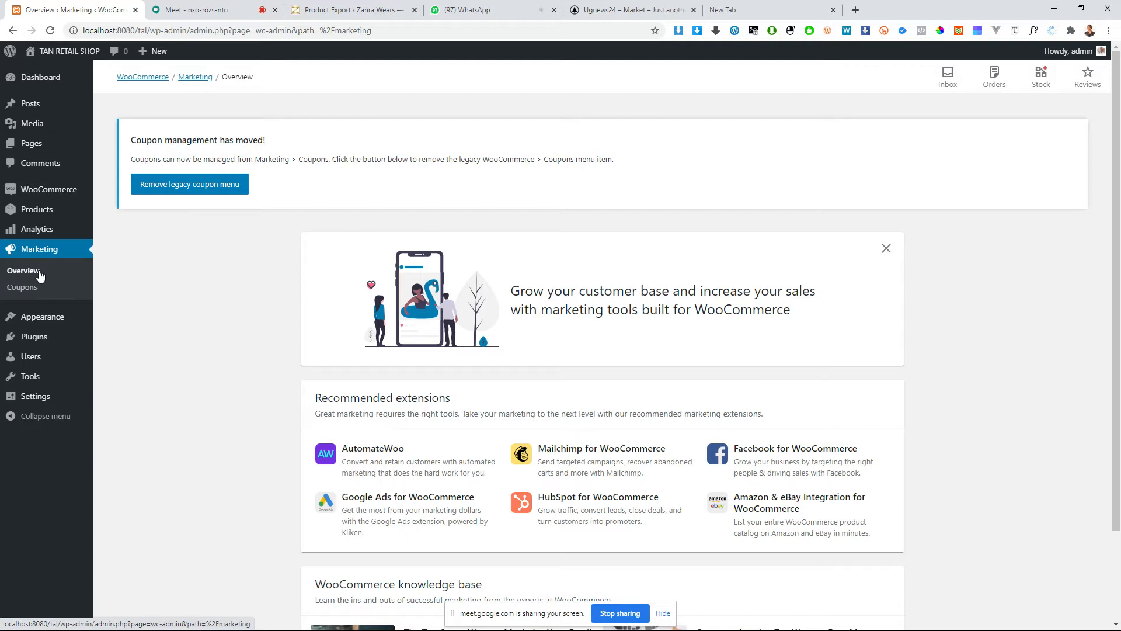
mouse_move(50, 209)
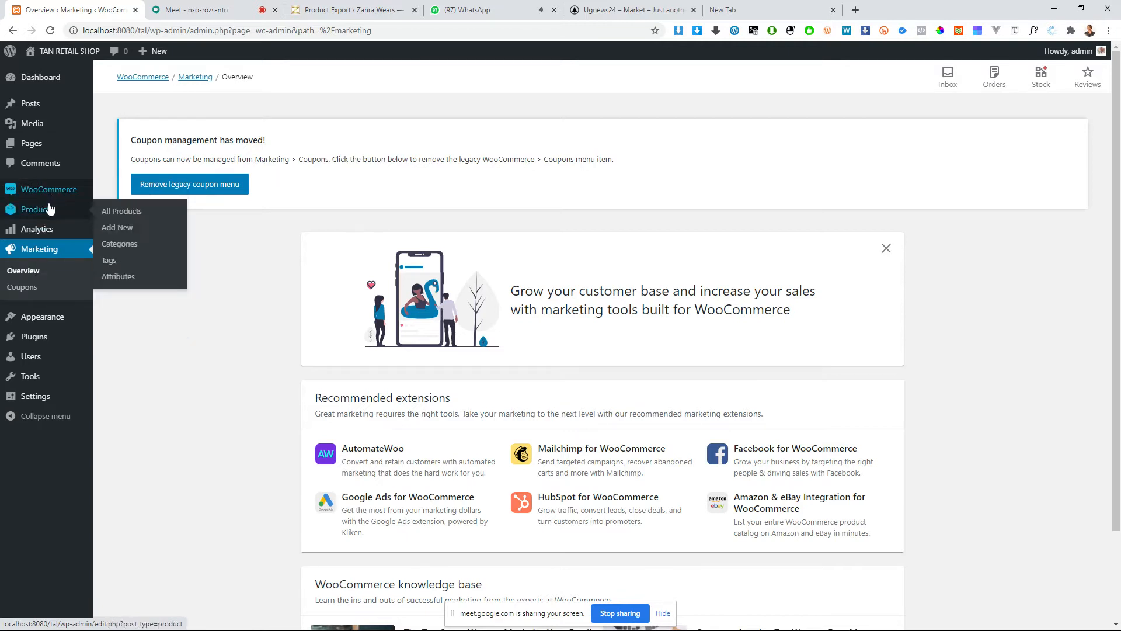
mouse_move(52, 230)
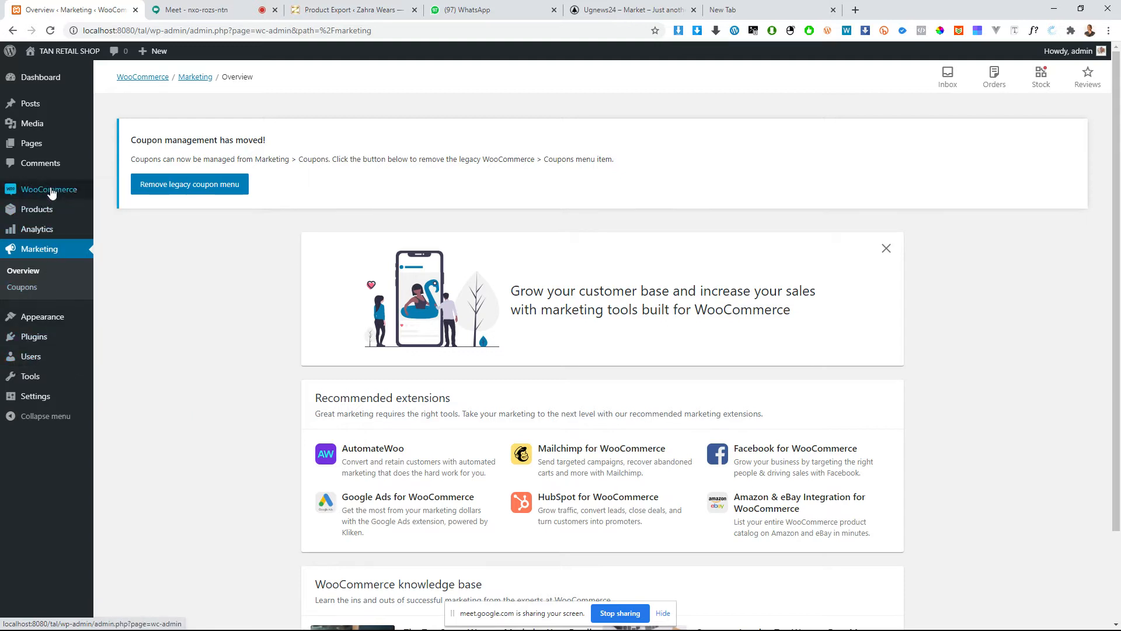
Step: Open the form for adding a new user and examine the available roles, without choosing a different one
click(33, 362)
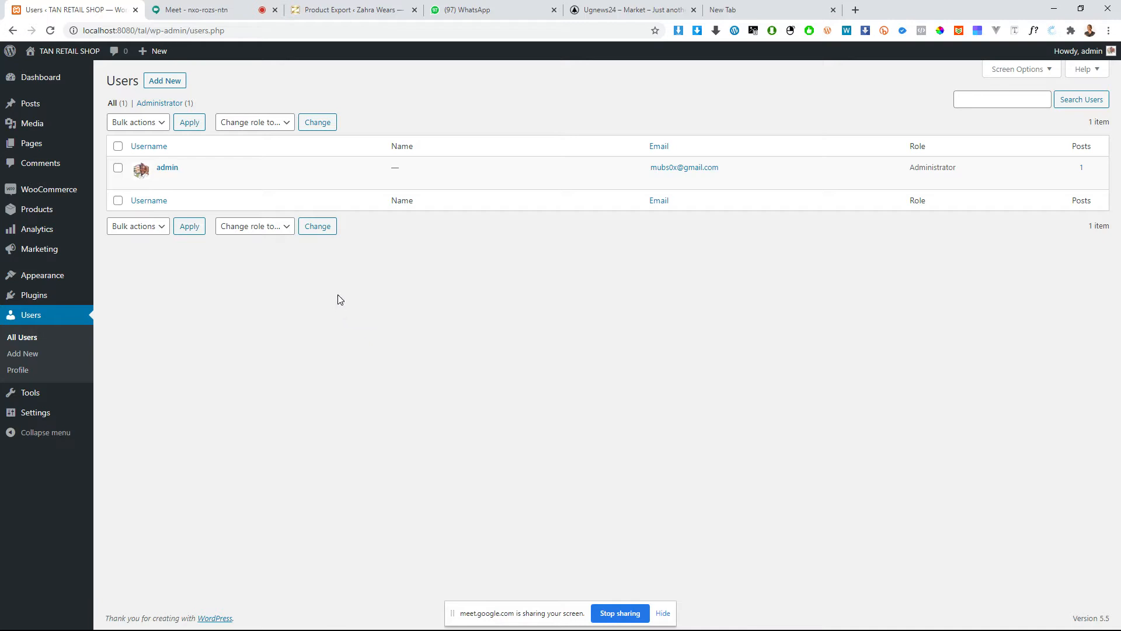
click(157, 88)
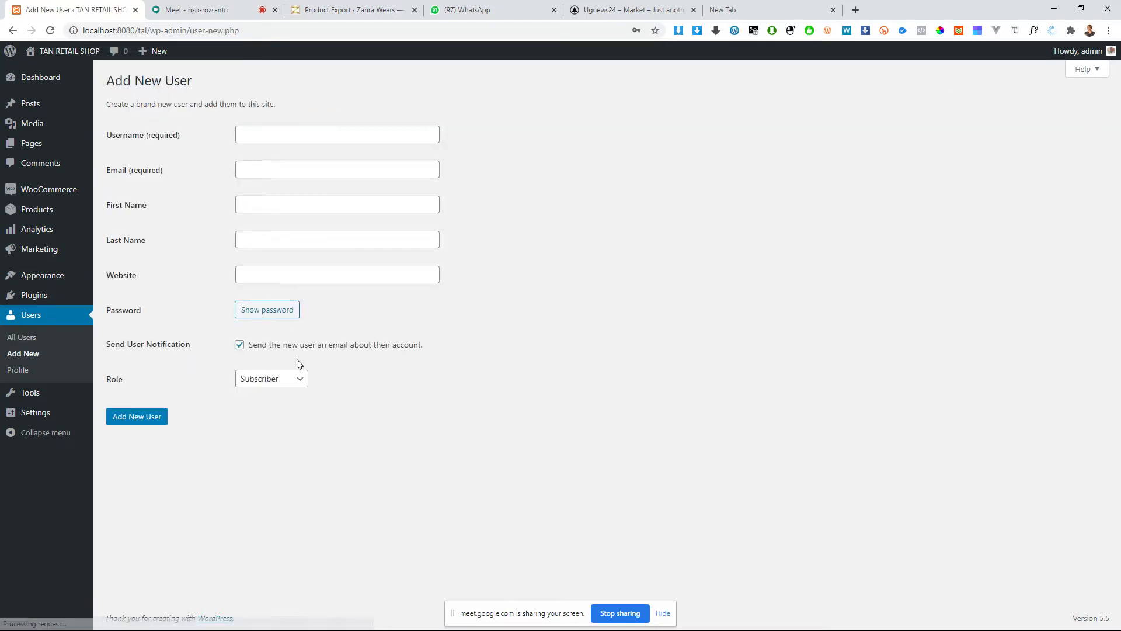
click(279, 389)
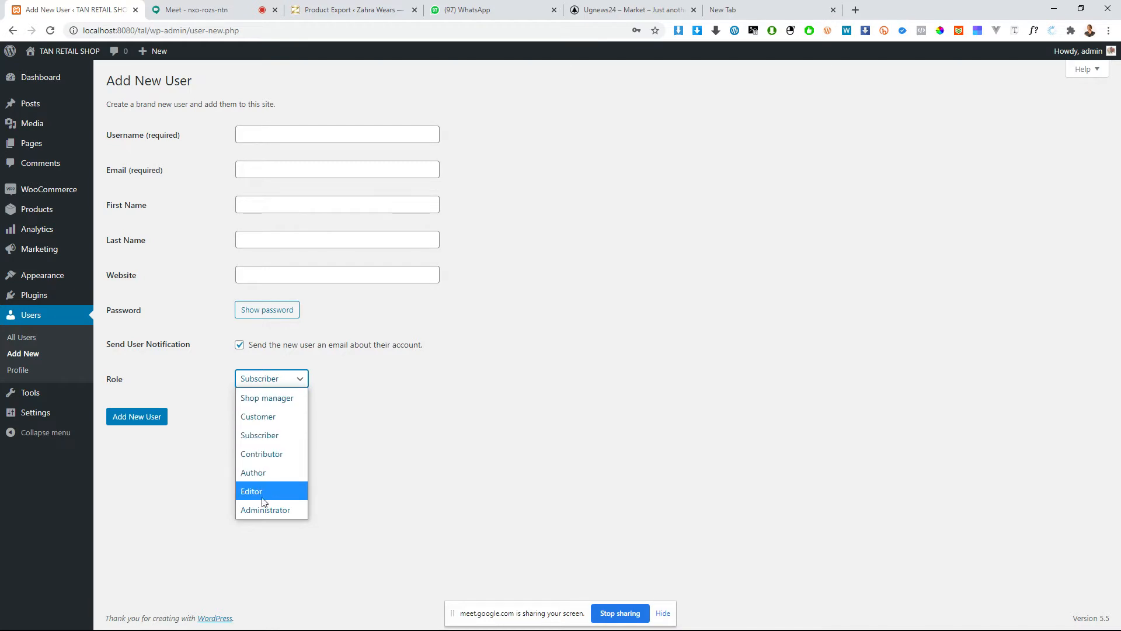
click(224, 352)
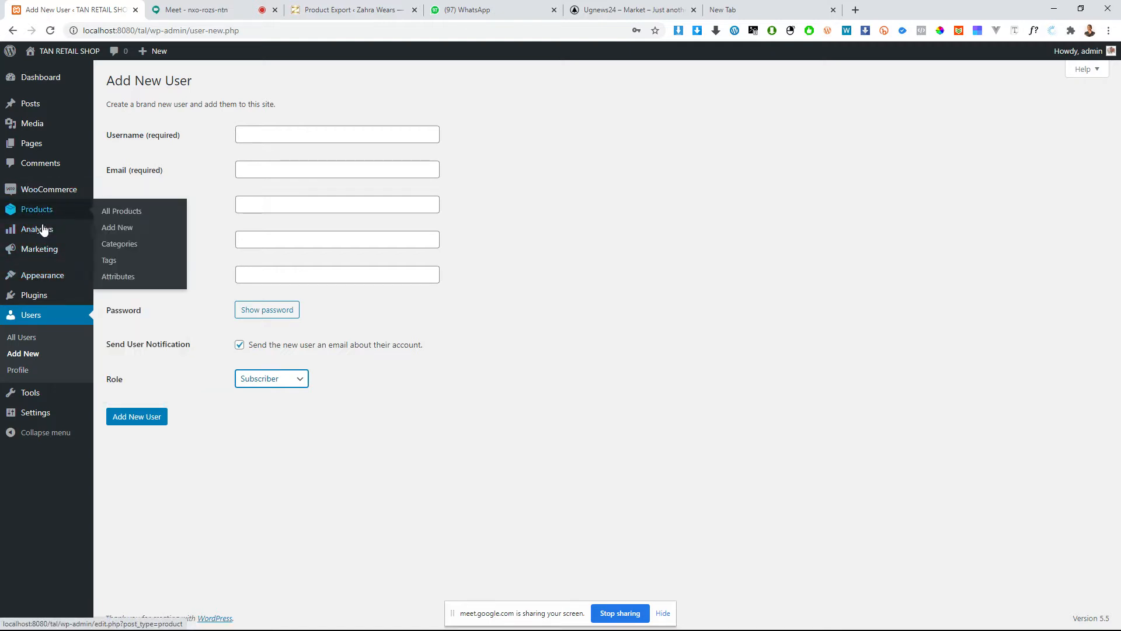
Step: Open the general settings page of WooCommerce
mouse_move(49, 194)
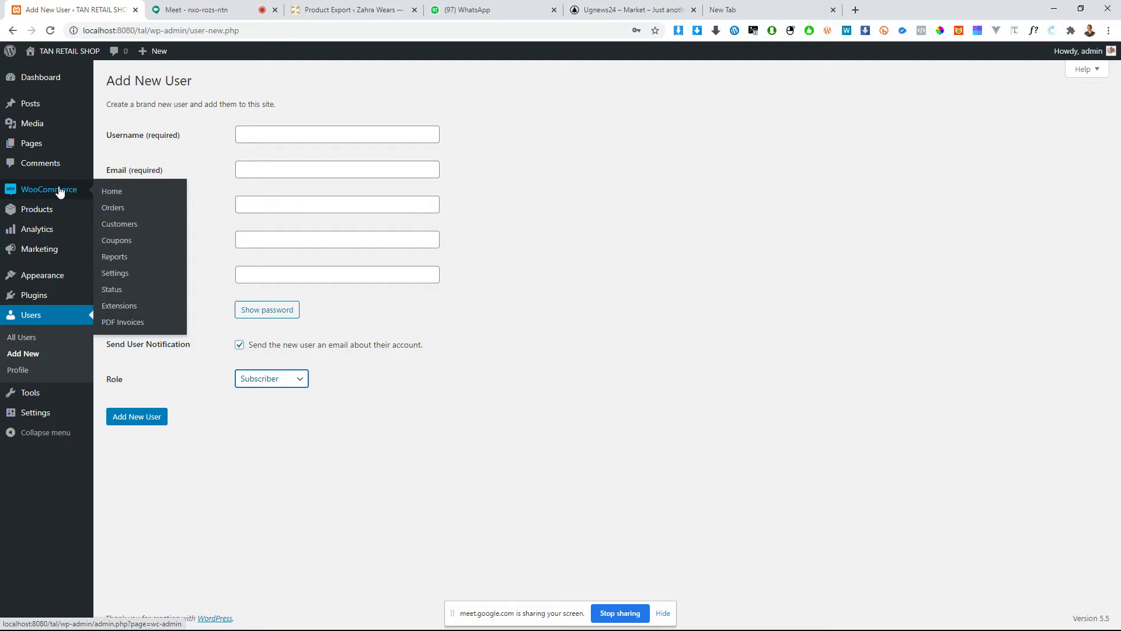
click(57, 191)
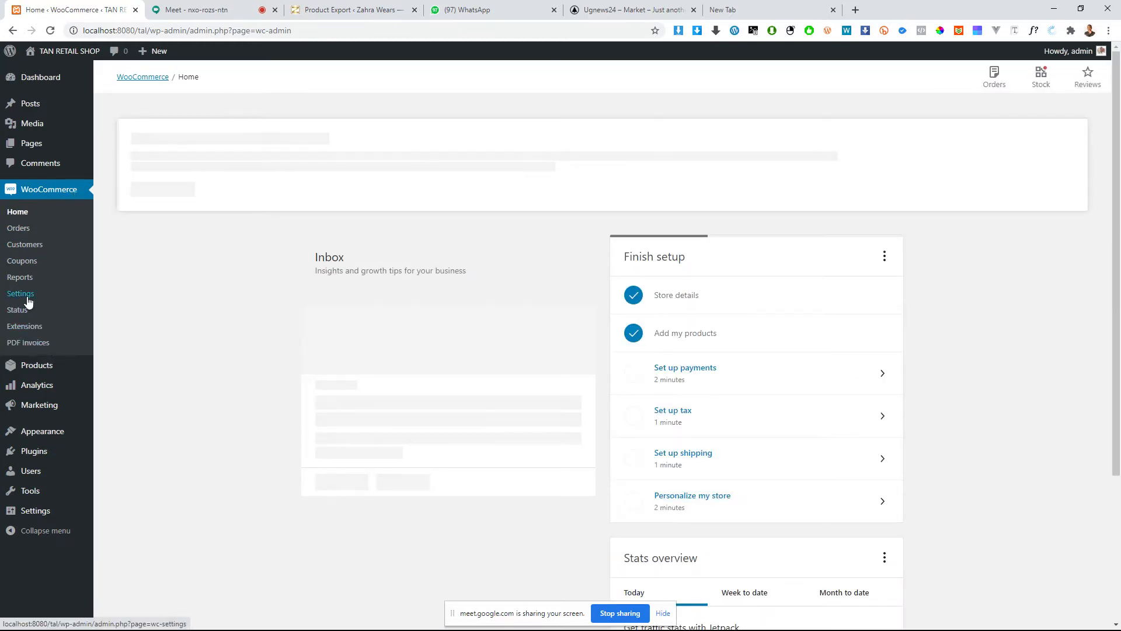
click(20, 293)
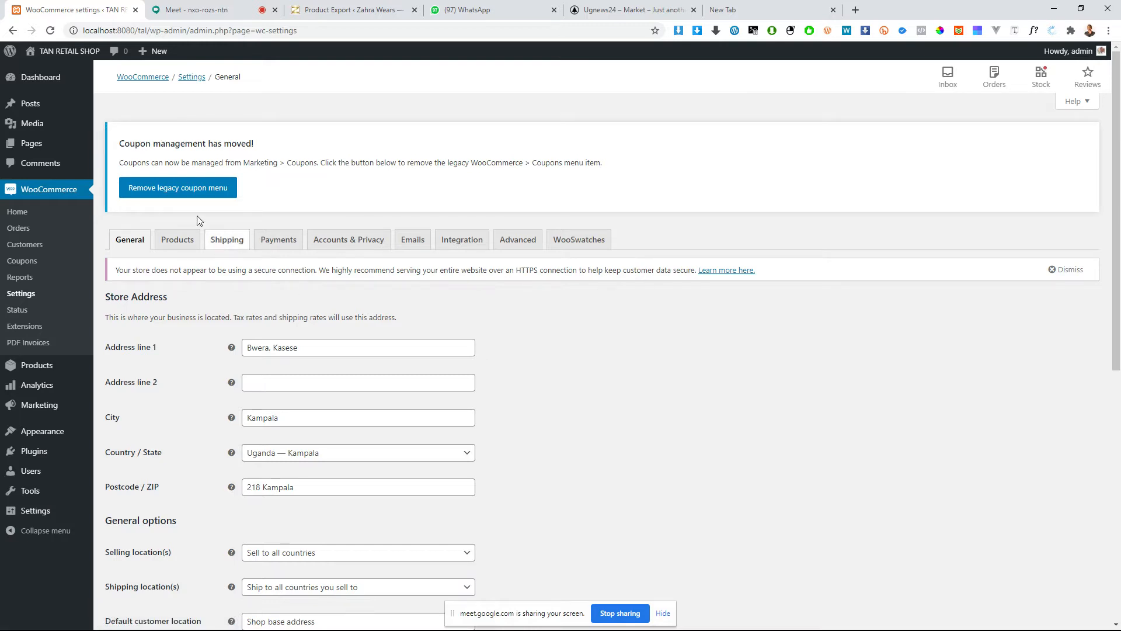
Step: Remove the legacy coupon menu in a separate browser tab, dismiss the insecure-connection notice there, and return to the general settings
middle_click(184, 193)
click(181, 8)
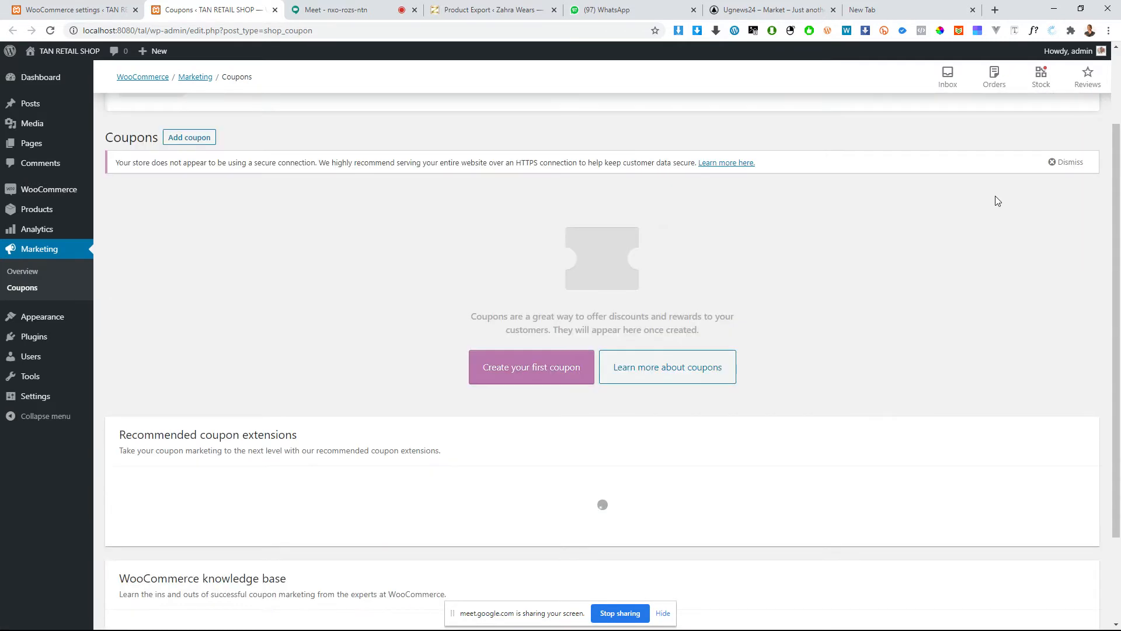
click(1068, 164)
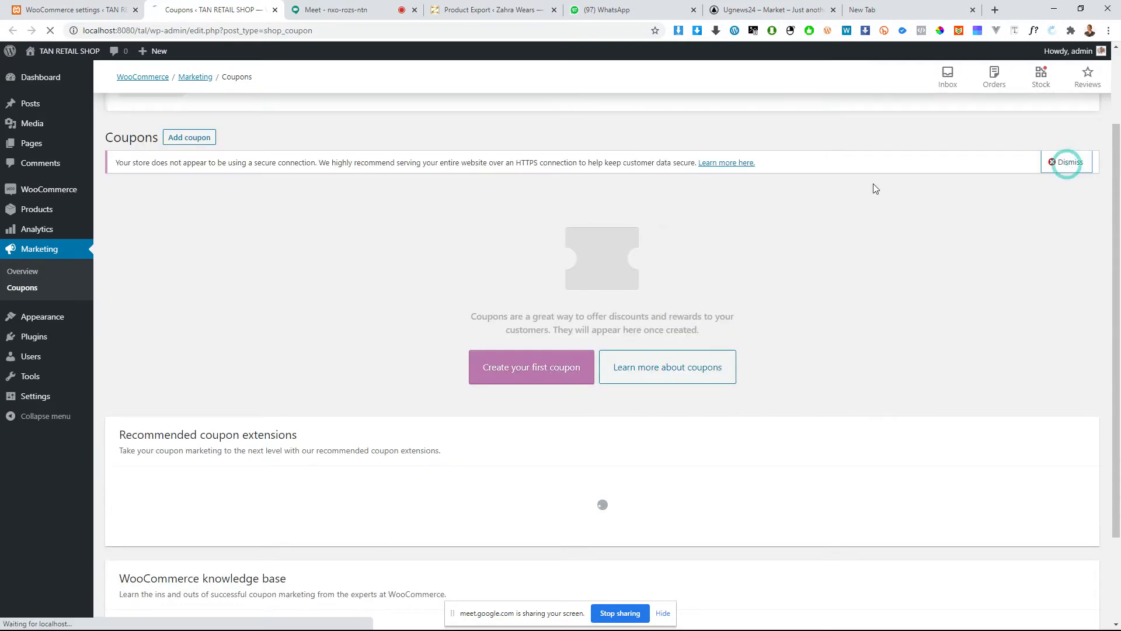
click(74, 6)
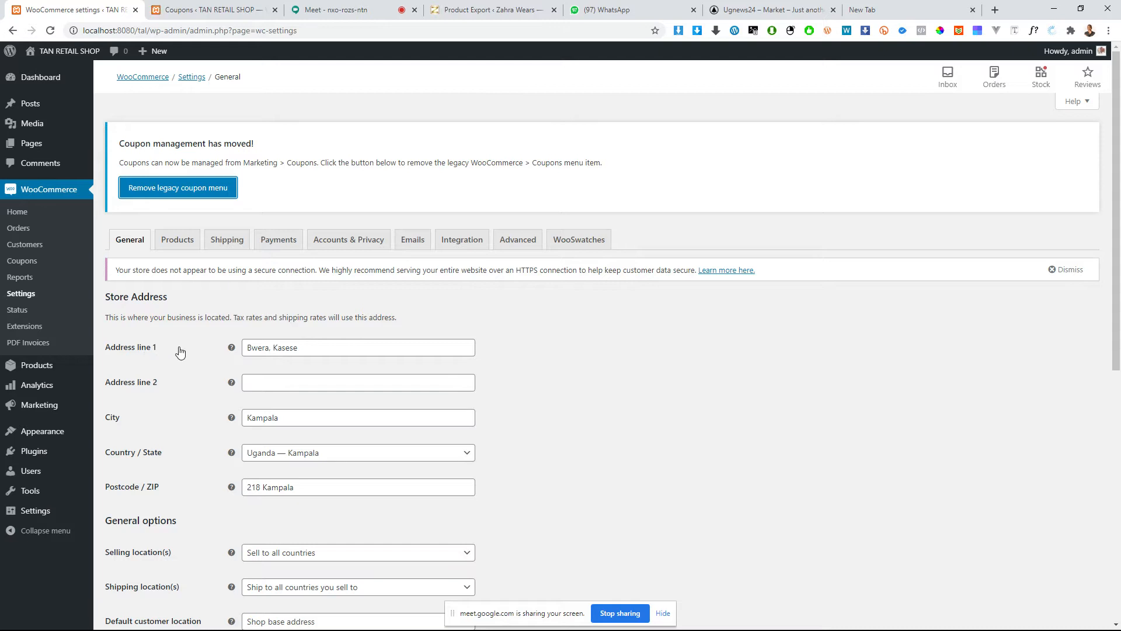
Step: Replace the store's address line 1, restrict selling to Uganda, and set the default customer location to Geolocate
triple_click(328, 350)
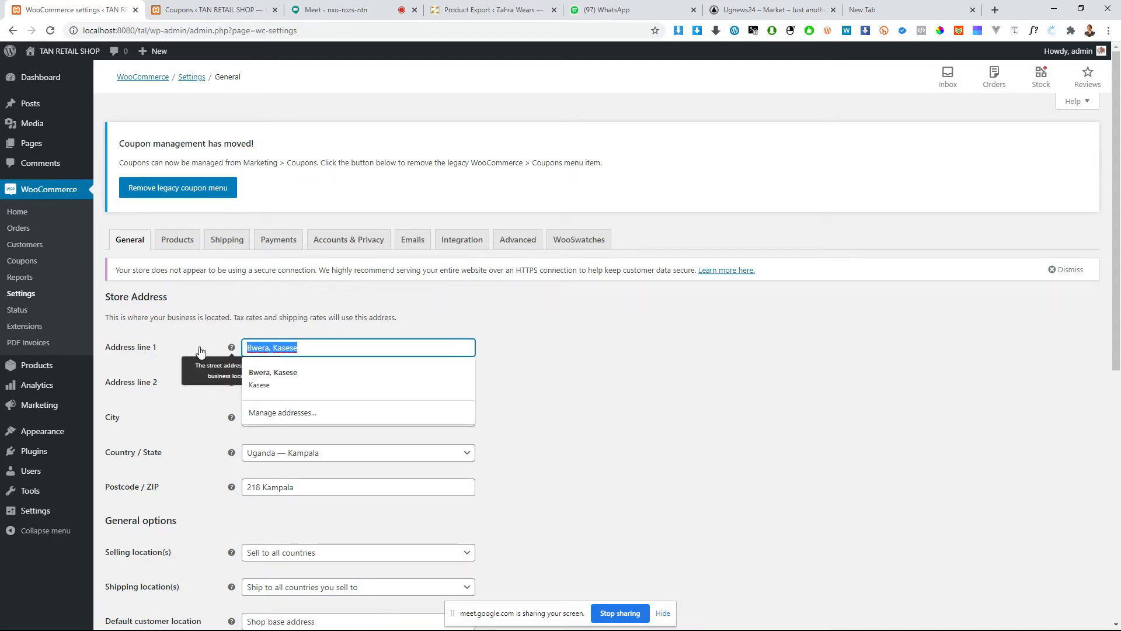
text(Kampala)
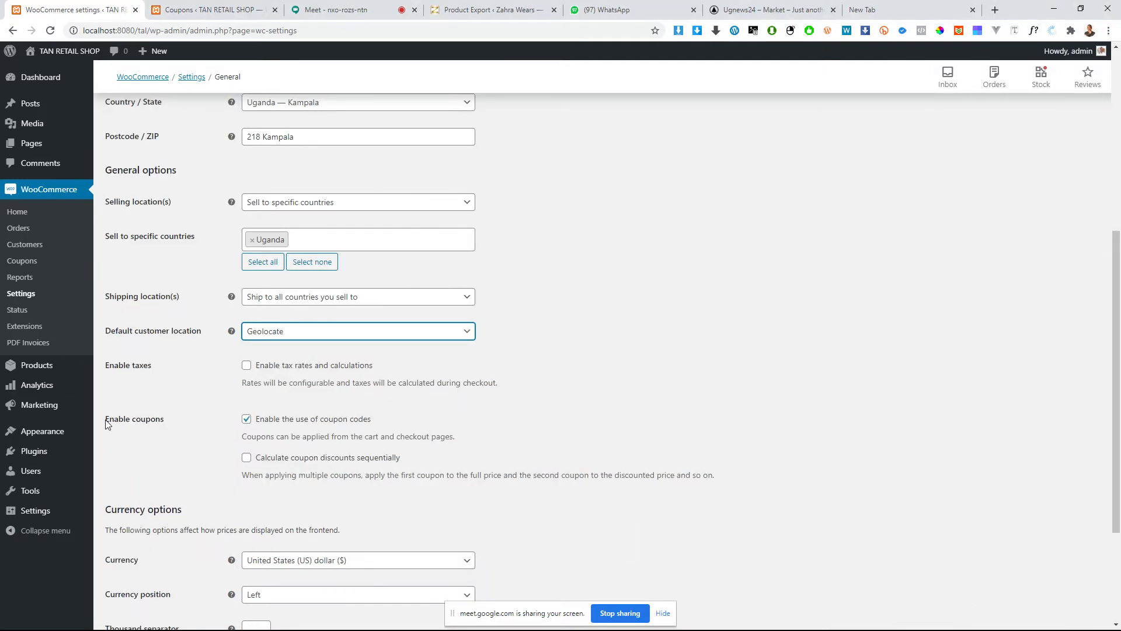
click(119, 419)
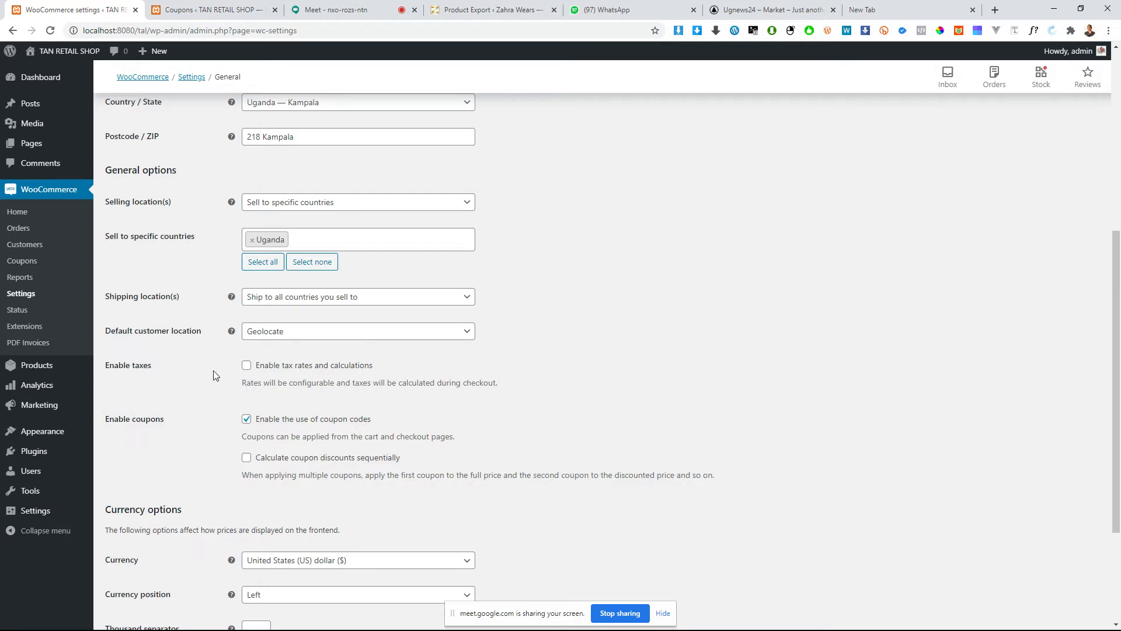
Step: Toggle the tax rates and sequential coupon discount options on and back off
click(247, 366)
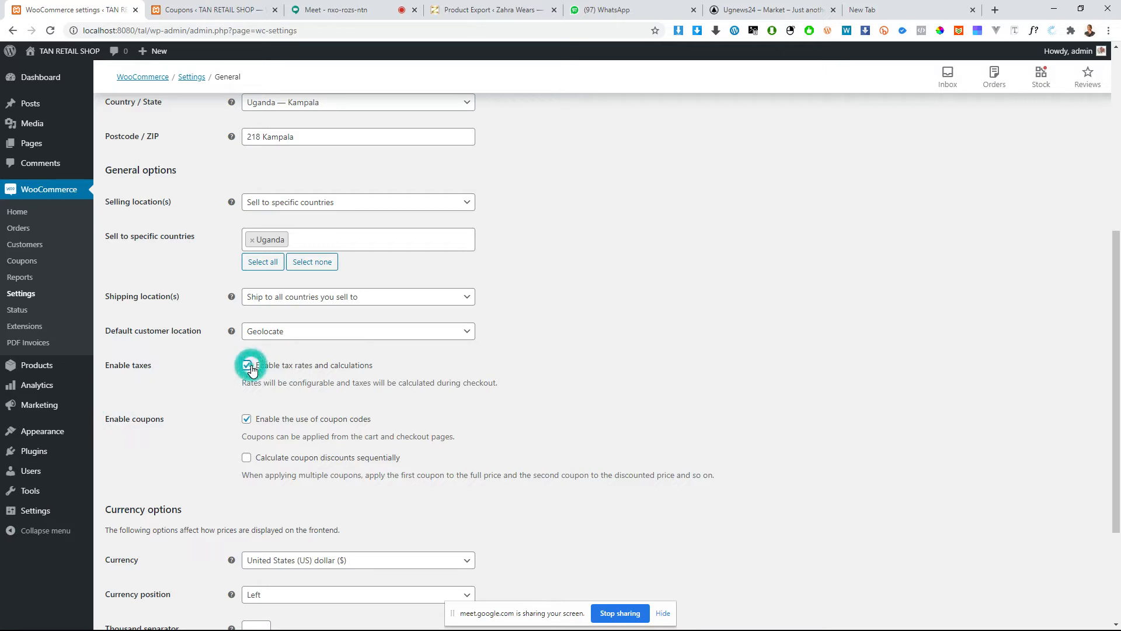
click(247, 367)
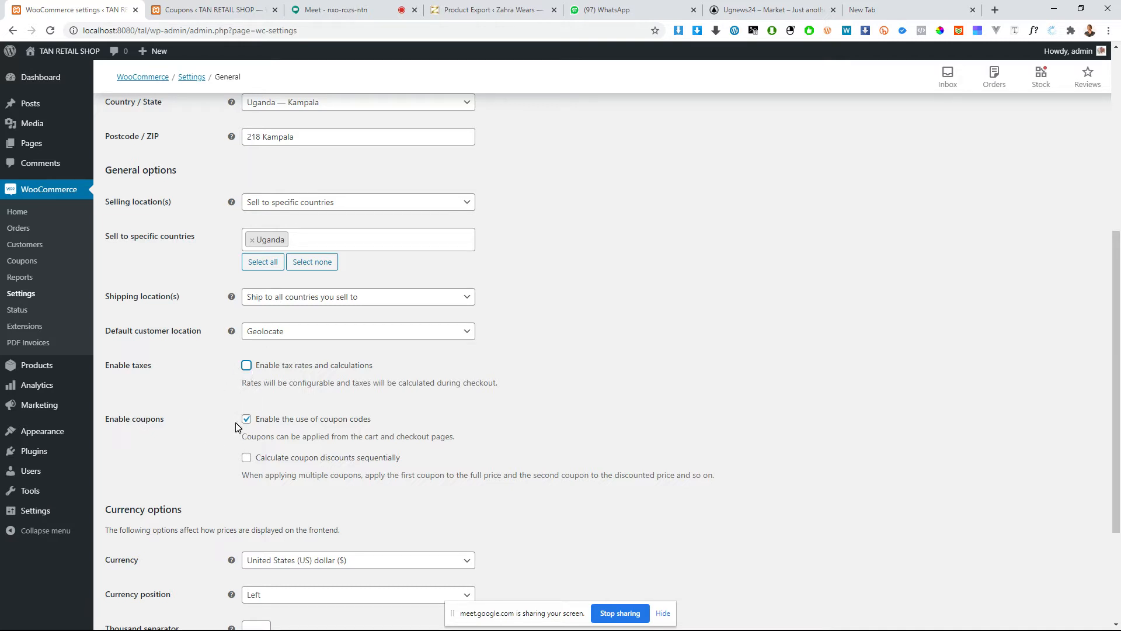
scroll(236, 427, down, 1)
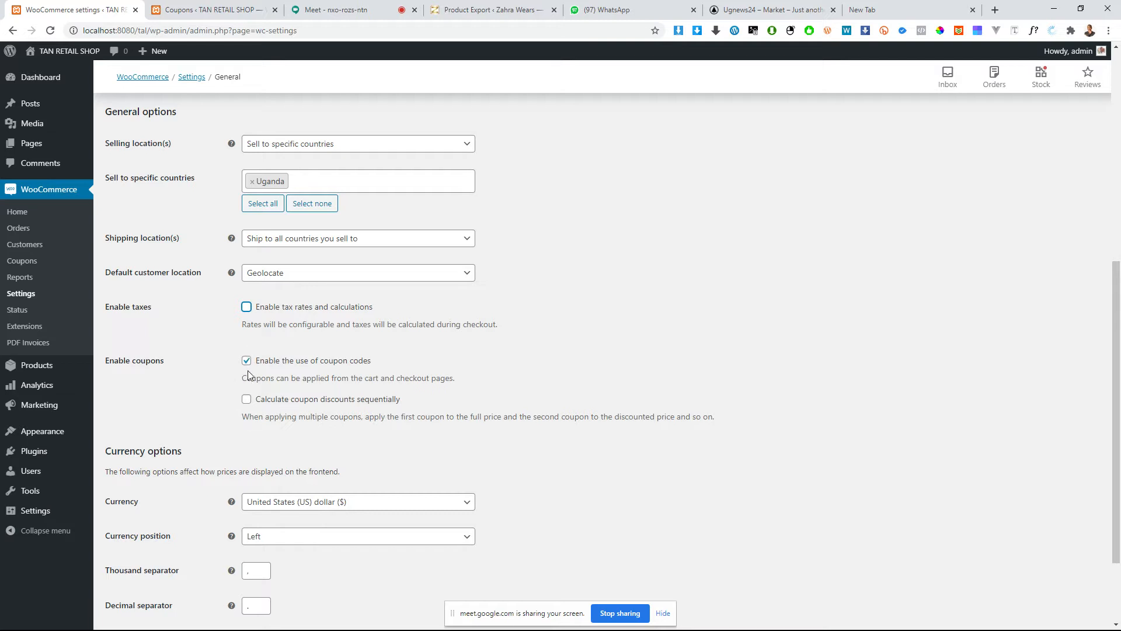
scroll(274, 380, down, 2)
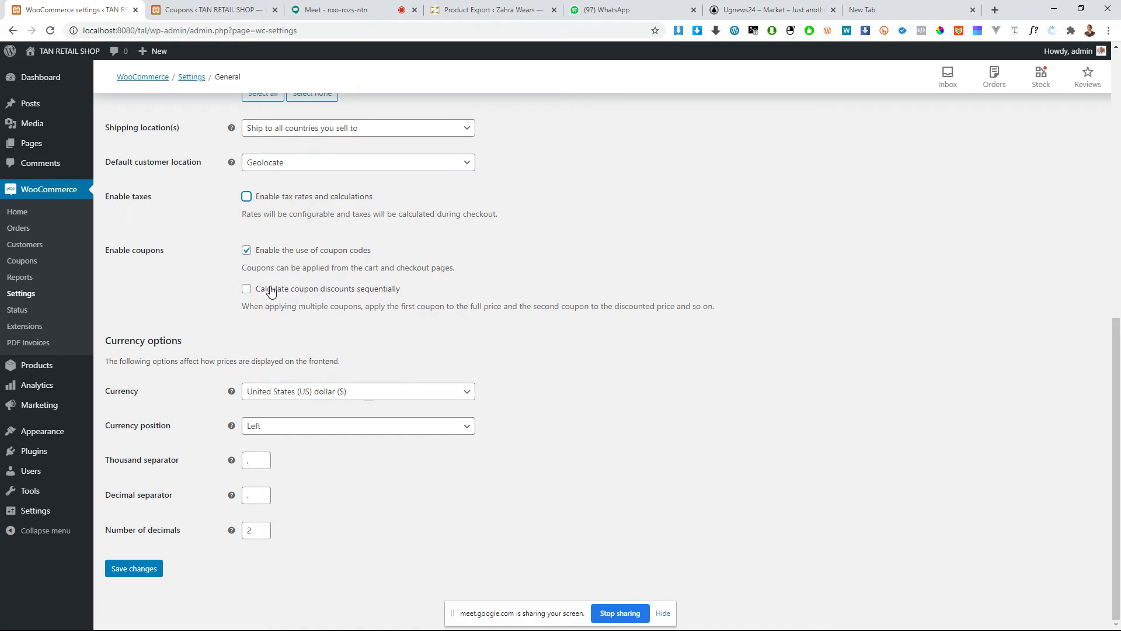
click(269, 291)
click(268, 290)
Step: Set the store currency to Ugandan shilling (UGX) in the Left position, with a comma as thousand separator
click(271, 396)
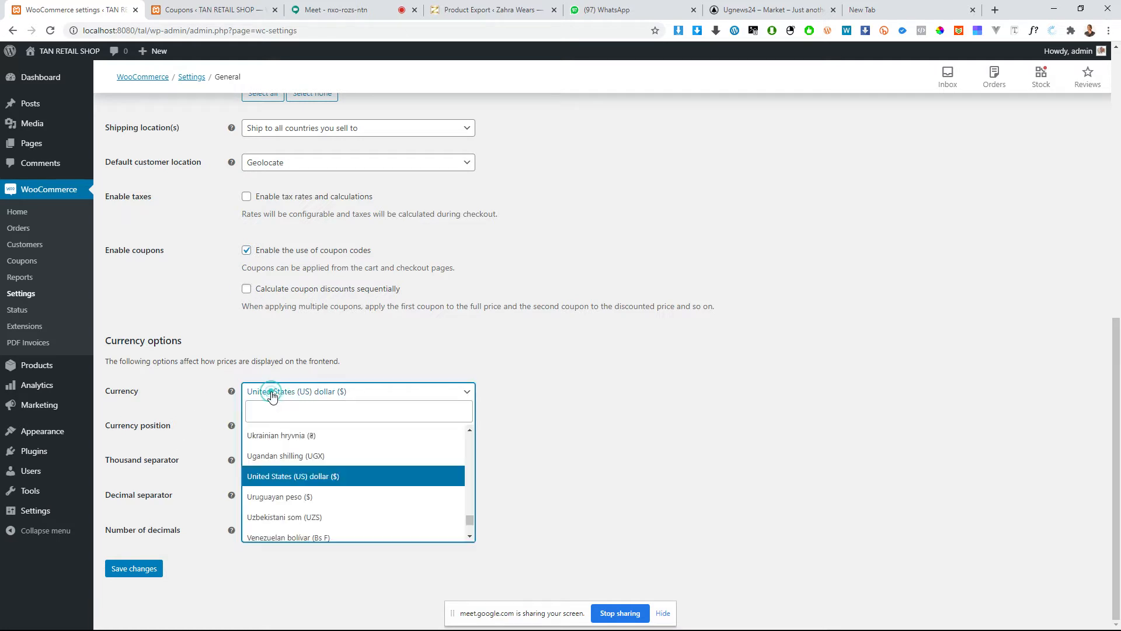
click(276, 457)
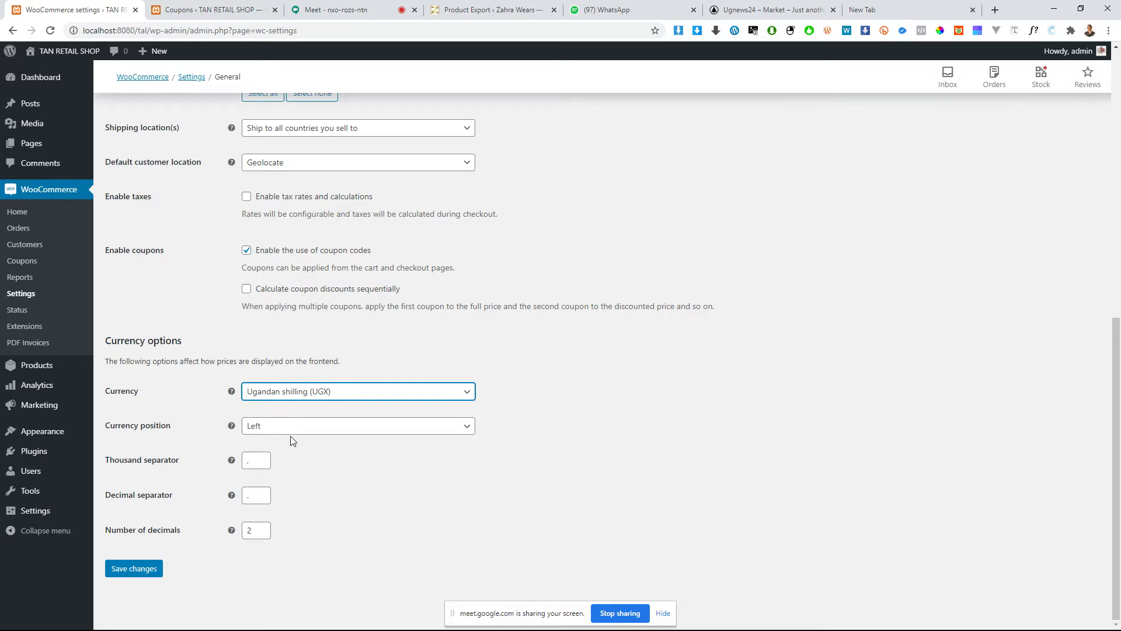
click(260, 431)
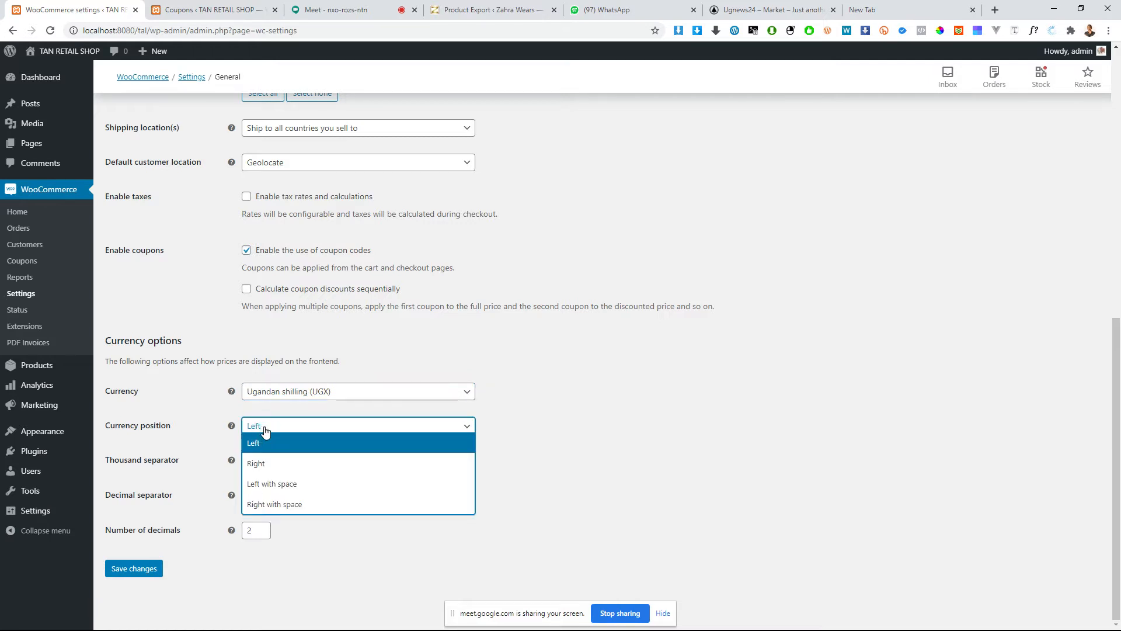
click(264, 431)
click(251, 463)
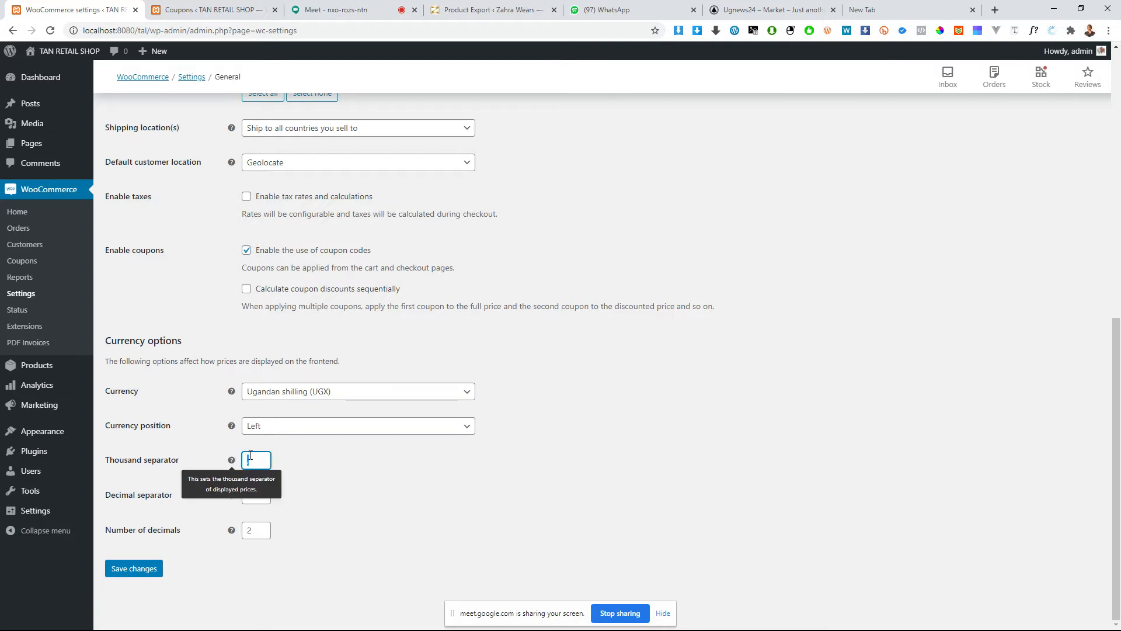
text(,)
click(318, 507)
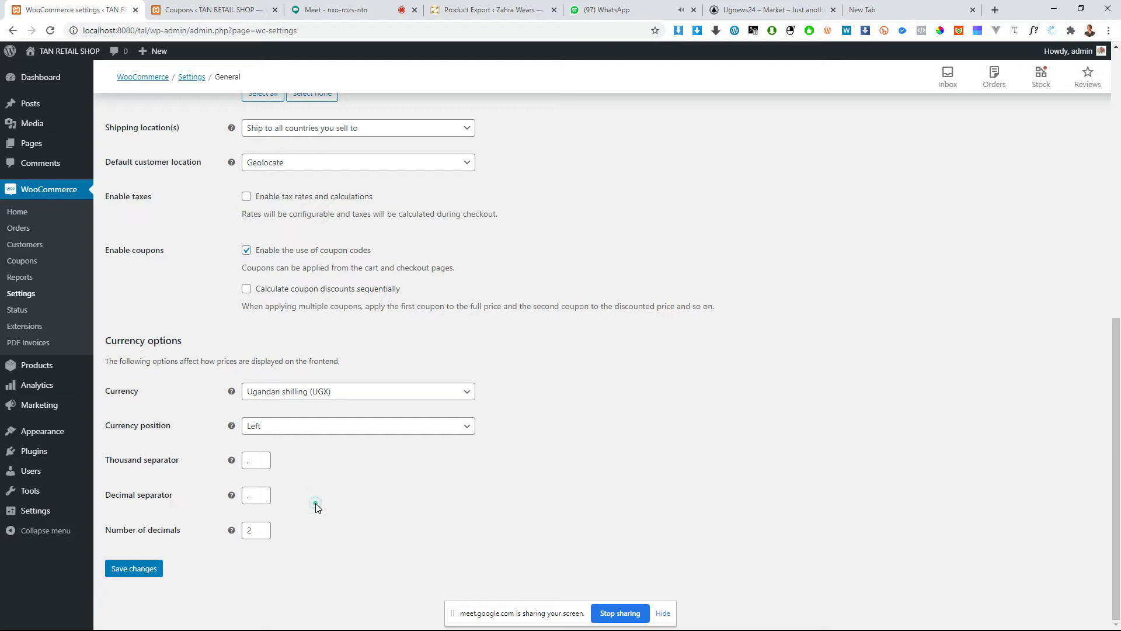
Step: Save the general store settings and dismiss the geolocation notice
click(255, 496)
click(251, 529)
click(141, 575)
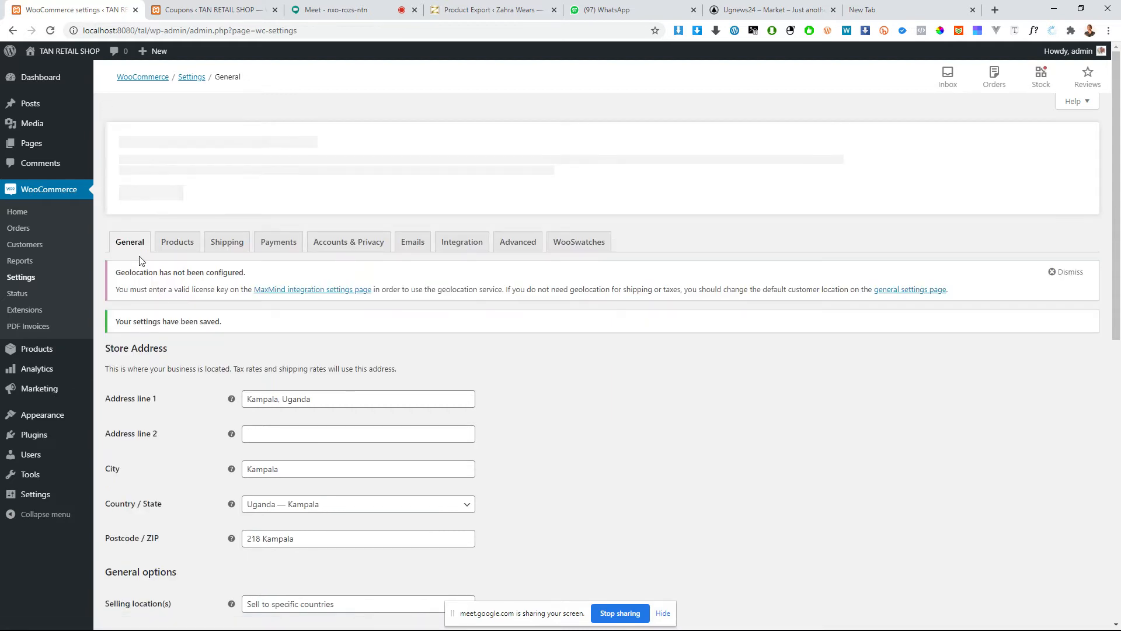
click(1057, 269)
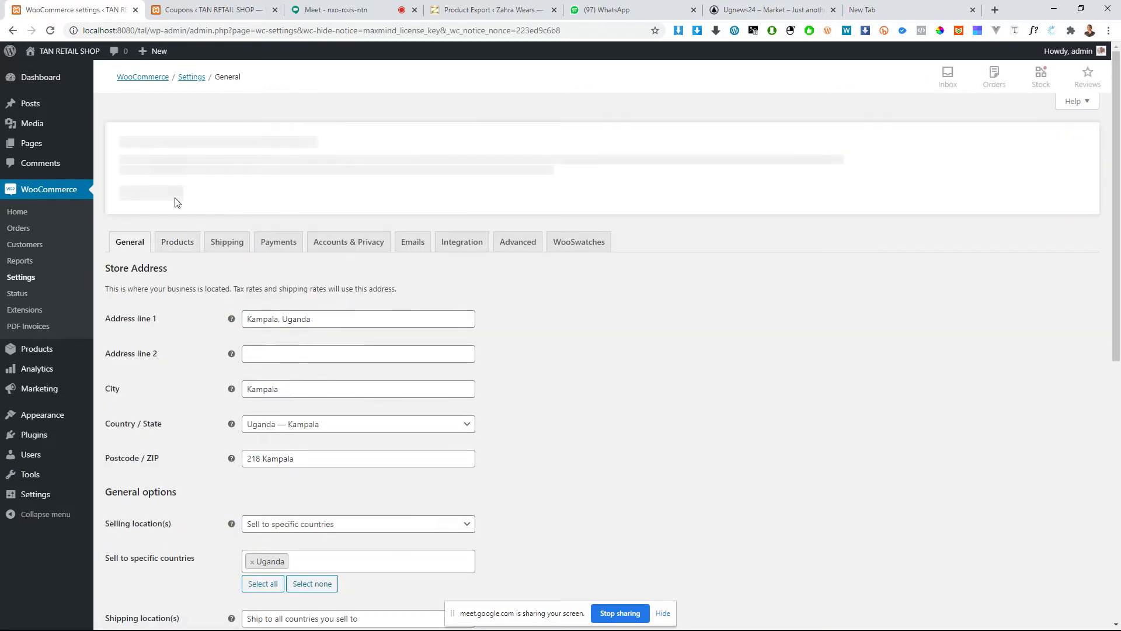
Step: Open the WooCommerce product settings and view the pages available as shop page, without choosing a different one
click(173, 244)
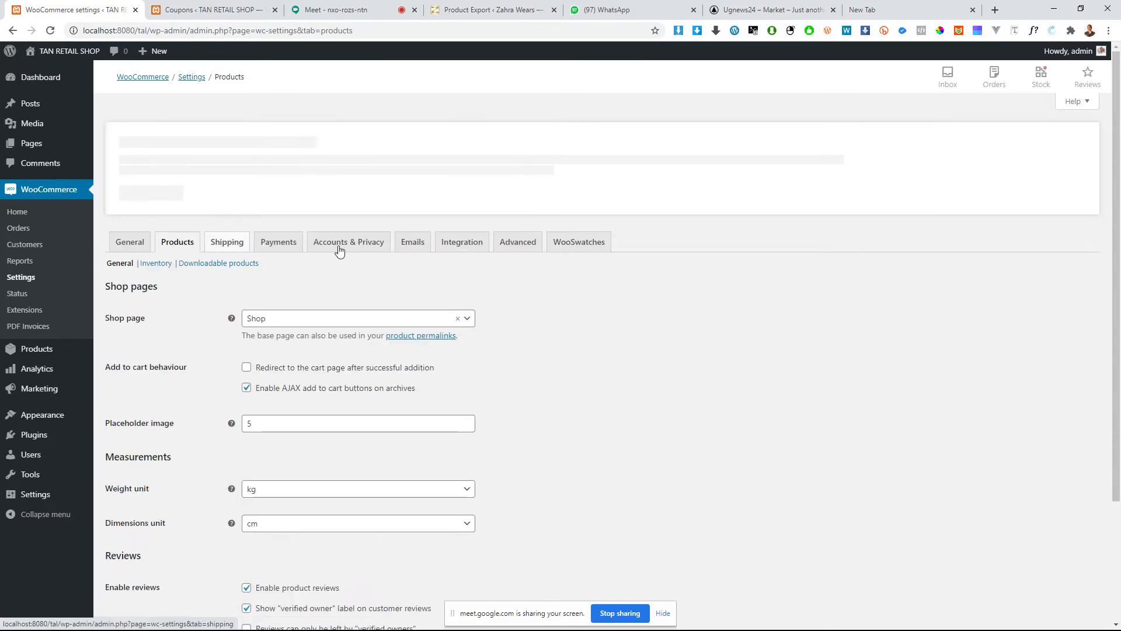
click(288, 318)
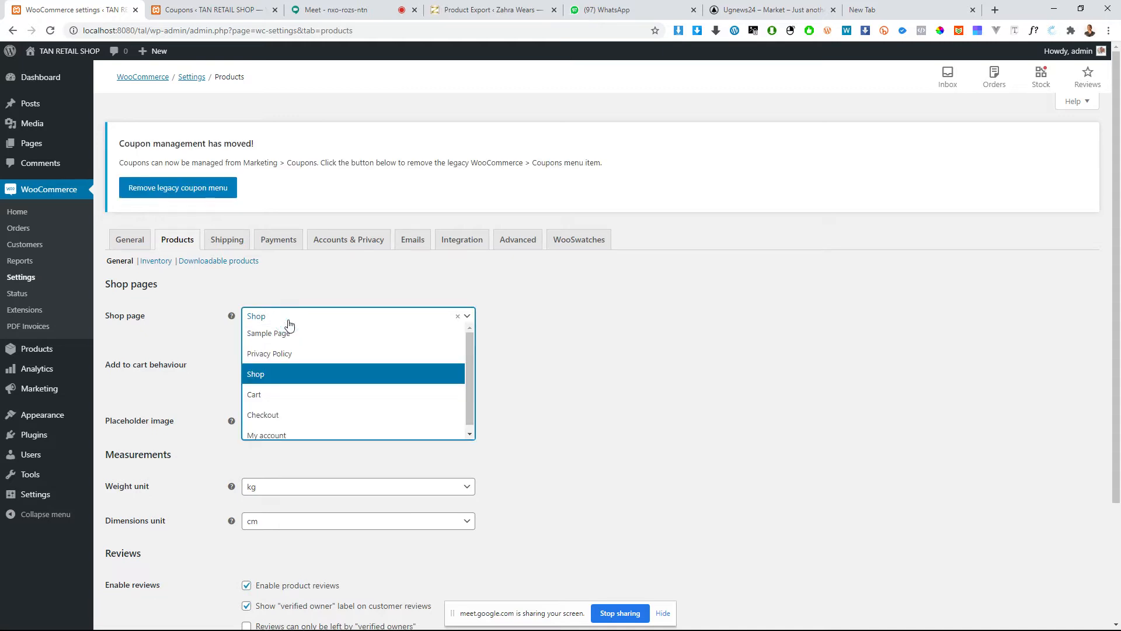
click(192, 372)
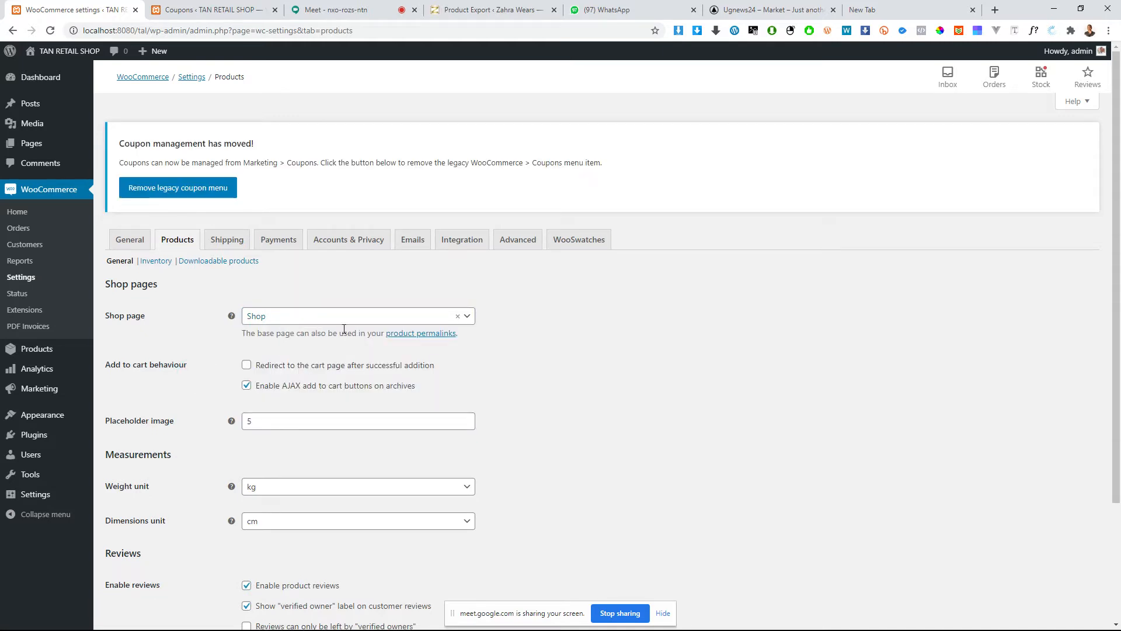
Step: Open the storefront at localhost:8080/tal/shop in the second browser tab and look over the product listing
click(205, 10)
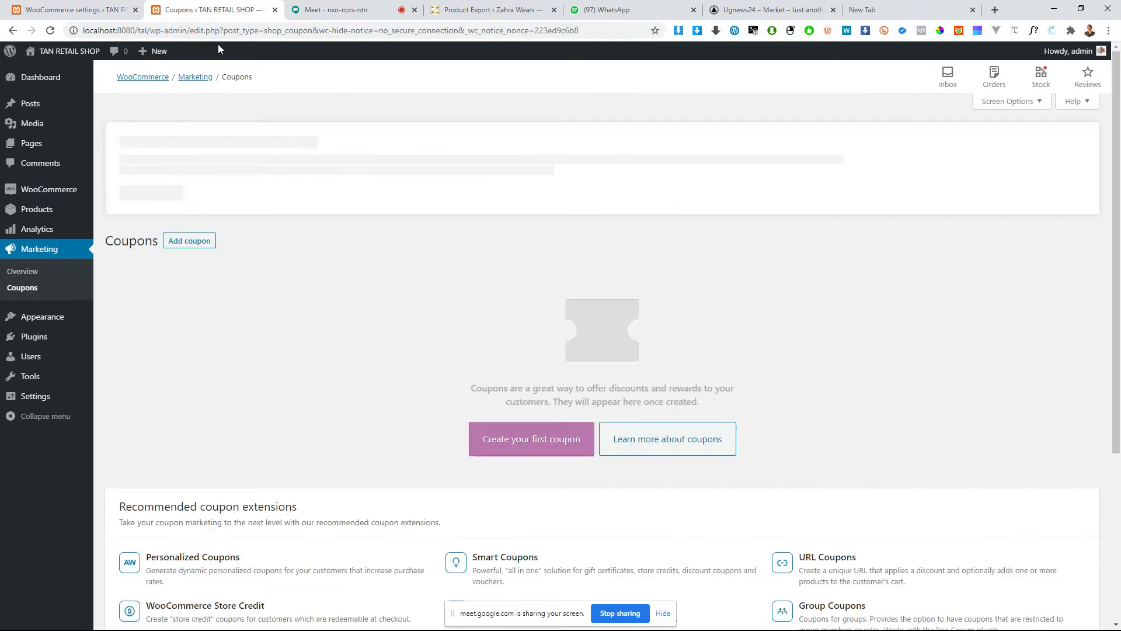
click(211, 30)
text(l)
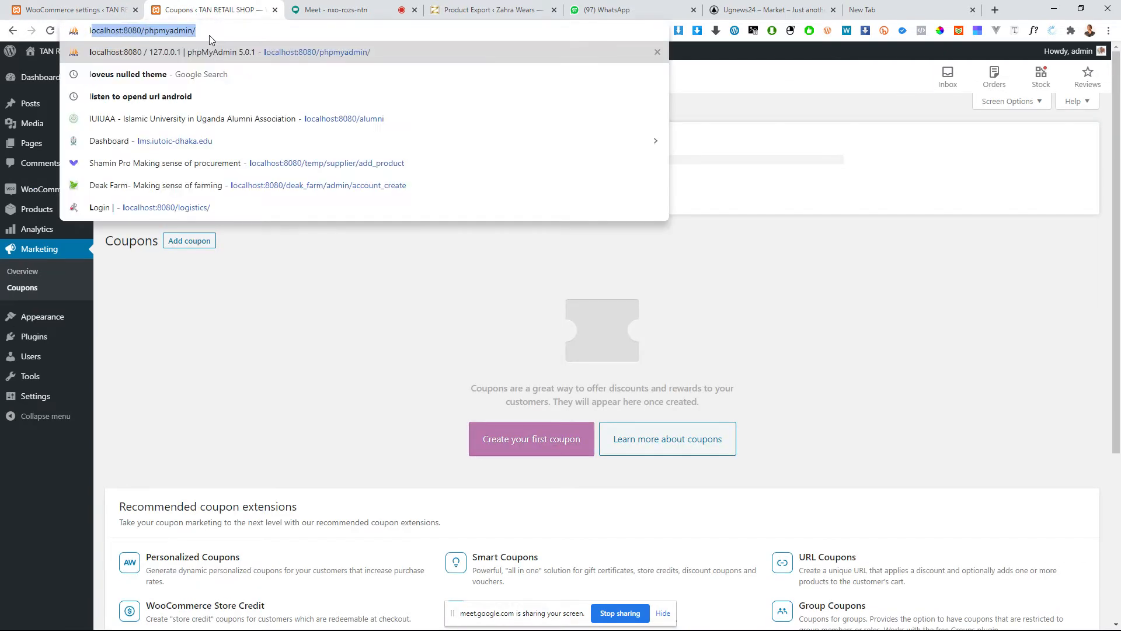
text(ocalhost:8080/temp)
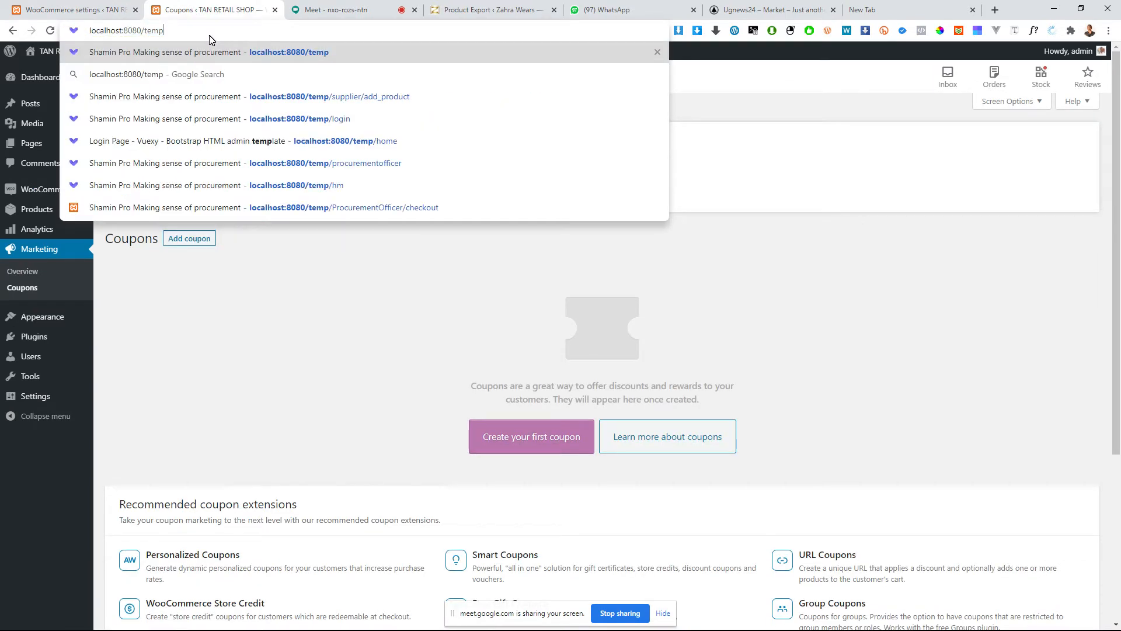
key(BackSpace)
key(BackSpace)
key(BackSpace)
text(a)
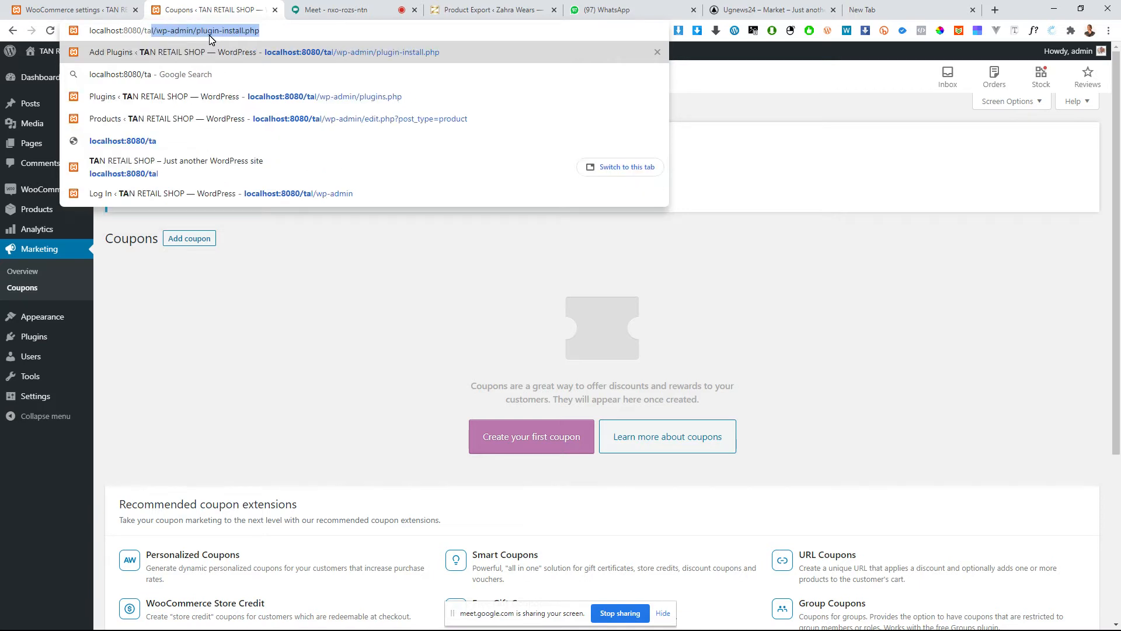
text(l/s)
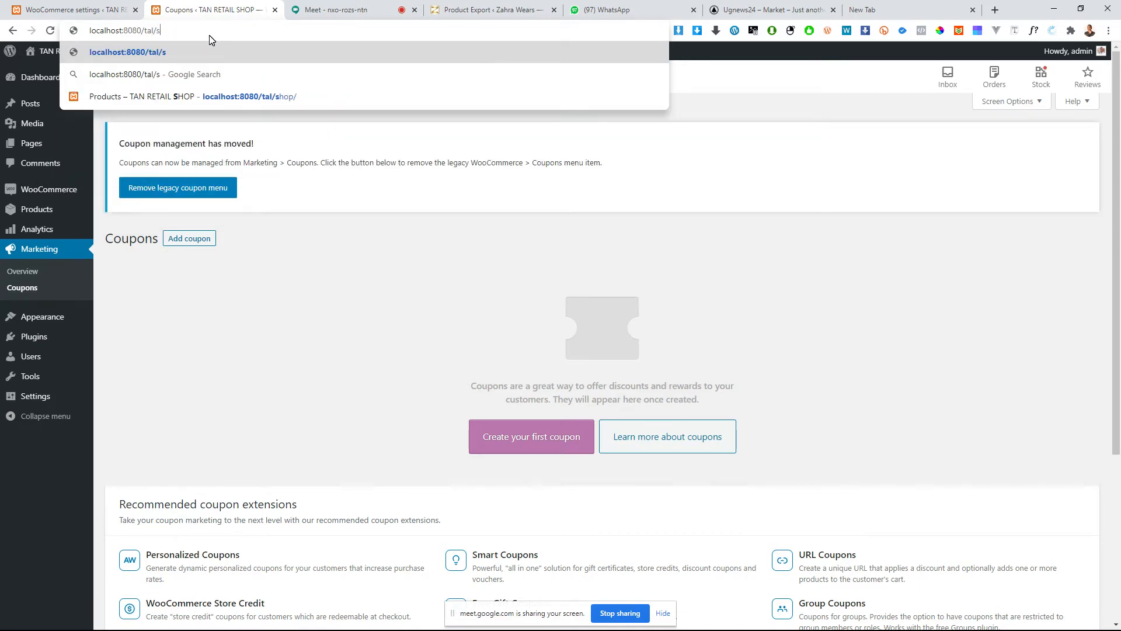
text(hop)
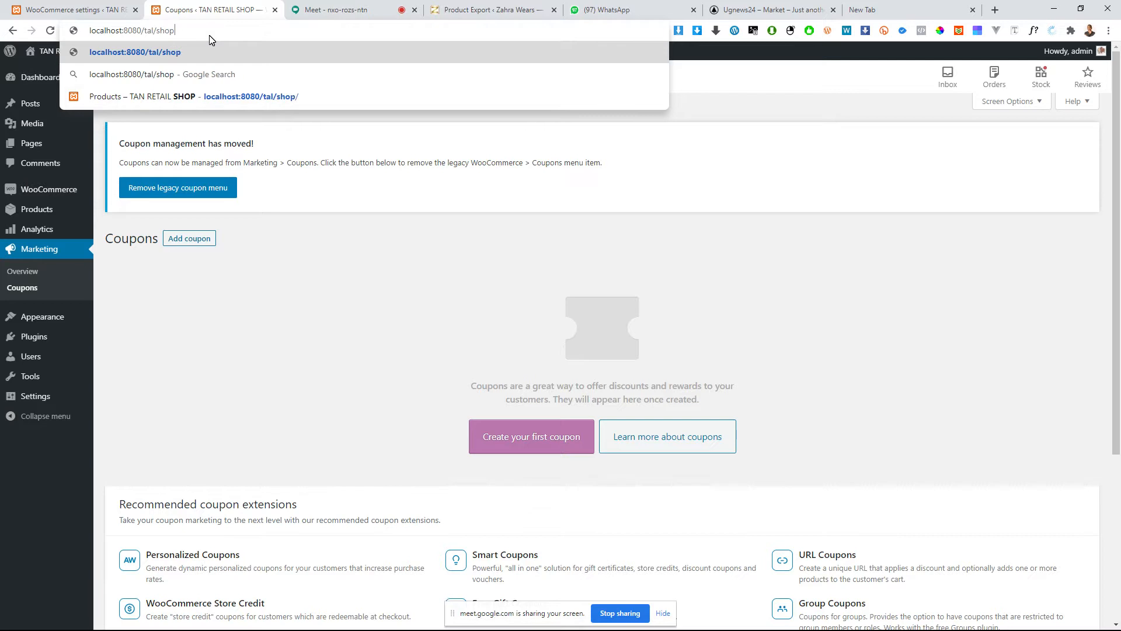
key(Return)
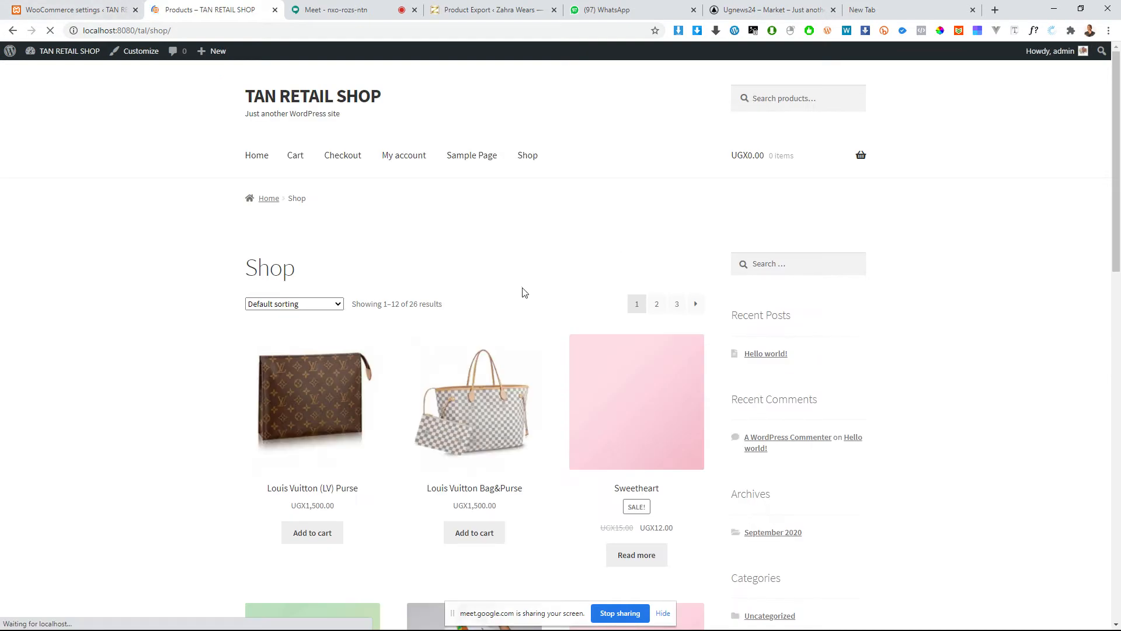
scroll(520, 275, down, 9)
scroll(520, 275, up, 10)
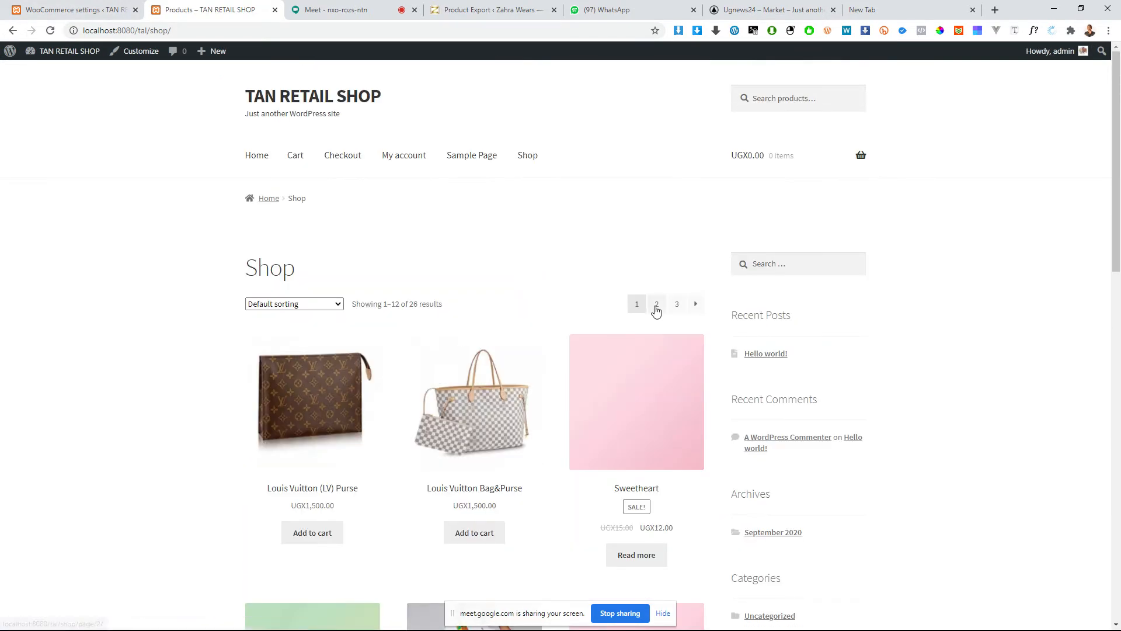
Step: Return to the product settings and examine the placeholder image, measurement and review options
click(25, 12)
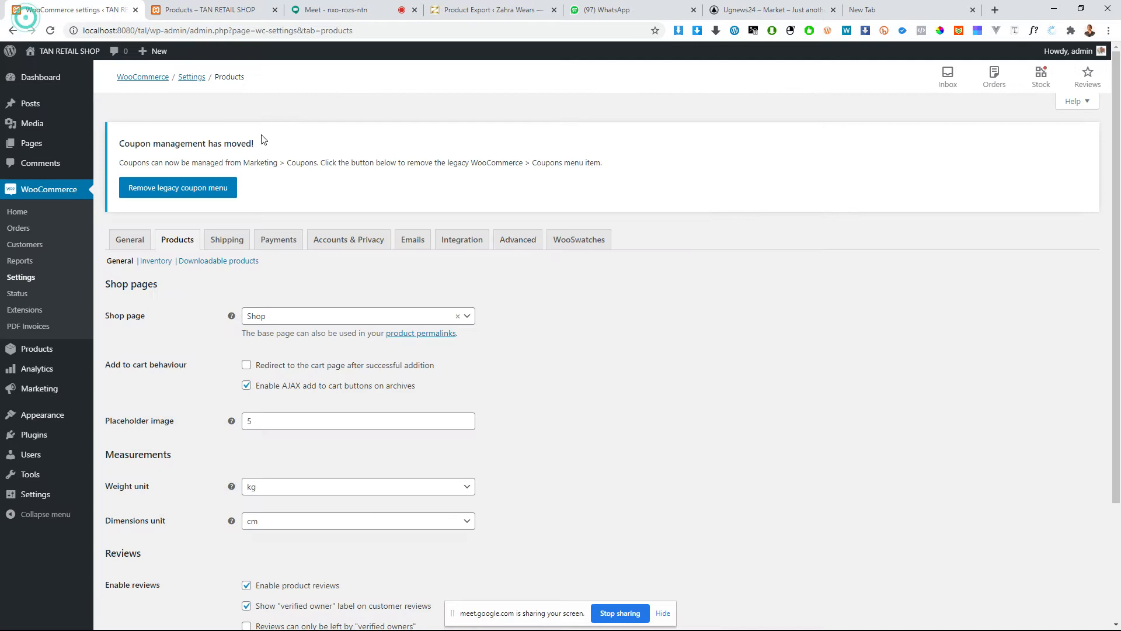
scroll(286, 393, down, 1)
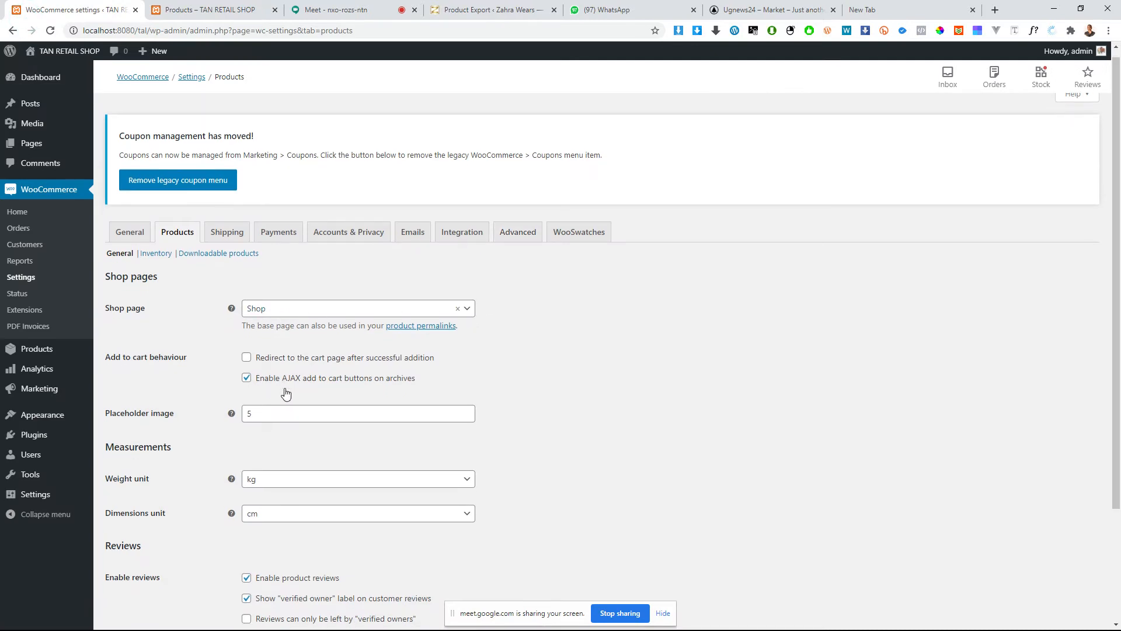
scroll(285, 393, down, 3)
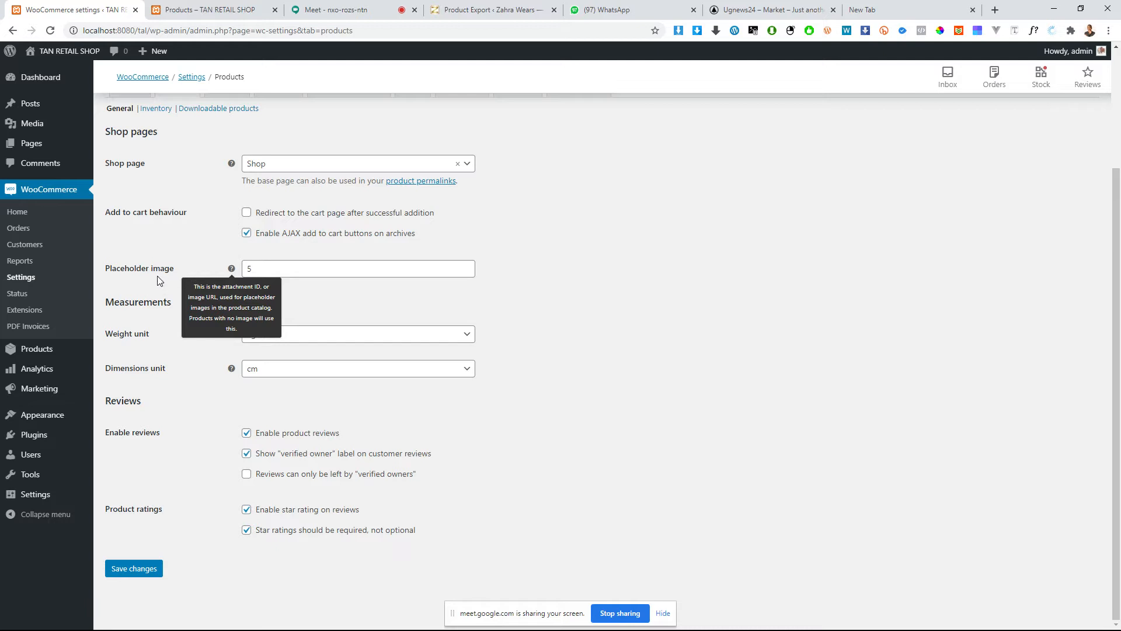
click(295, 265)
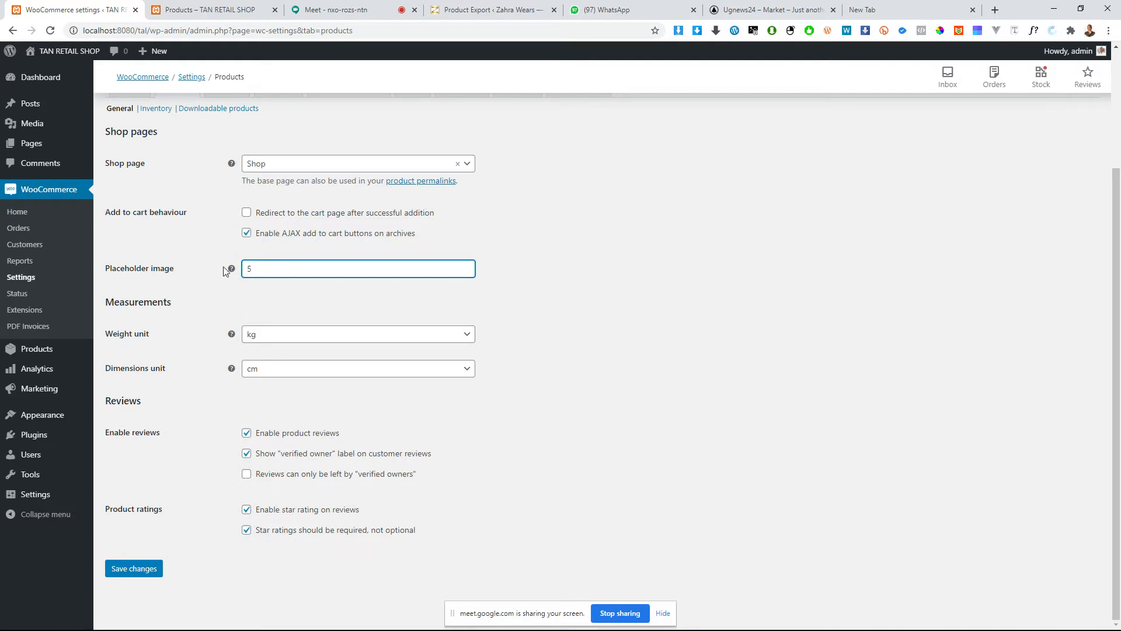
Step: Read the placeholder image help and view the available weight units, keeping kg selected
mouse_move(231, 270)
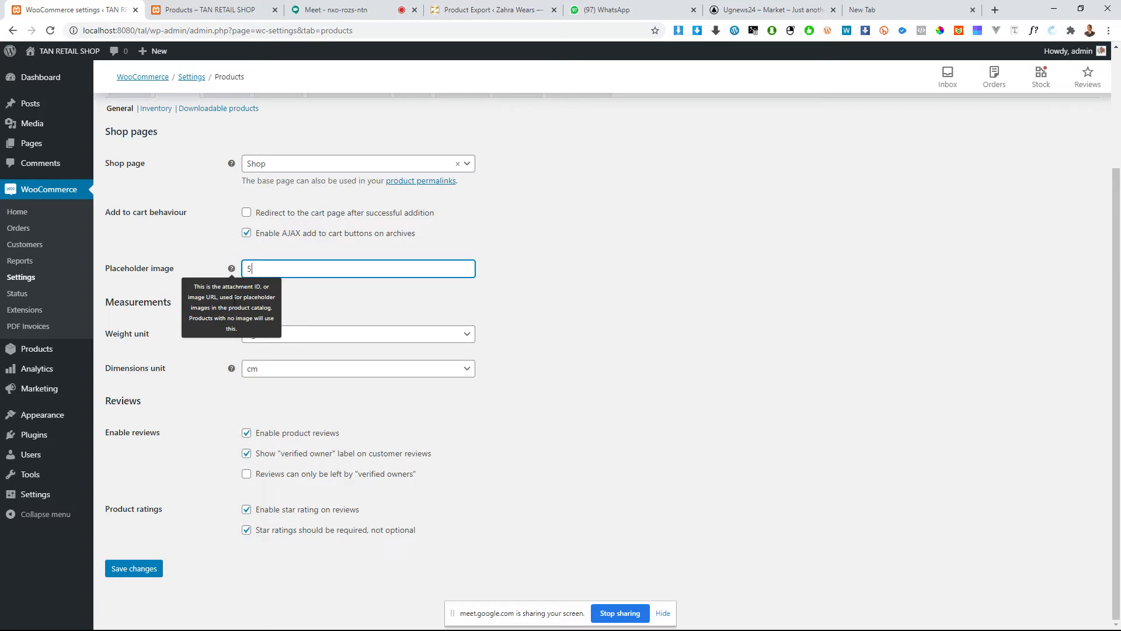
click(374, 306)
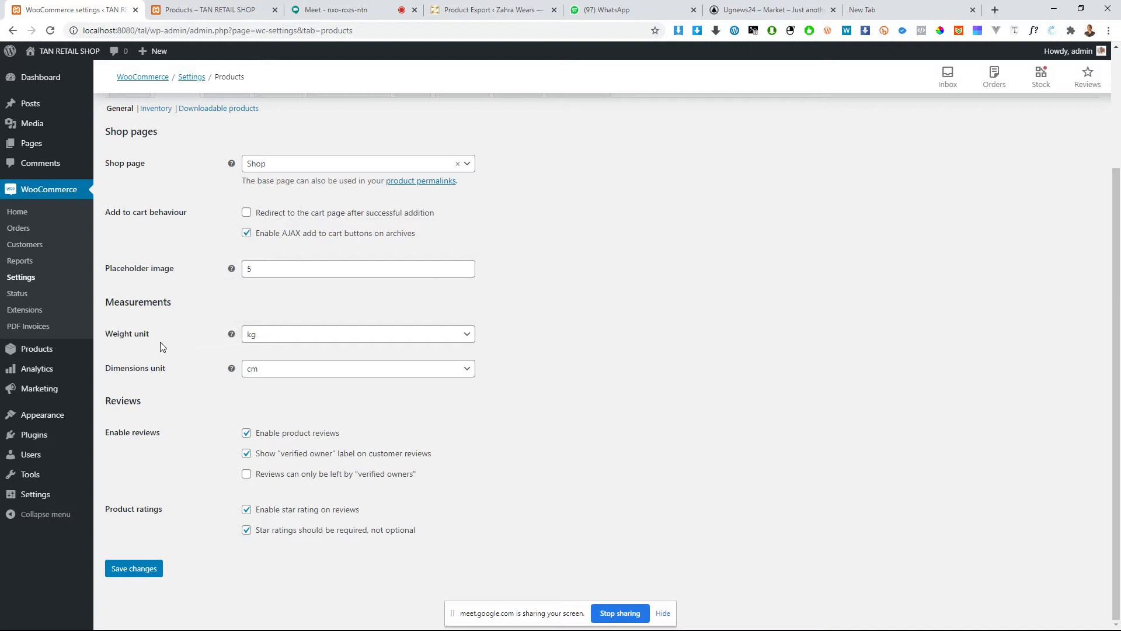
click(309, 342)
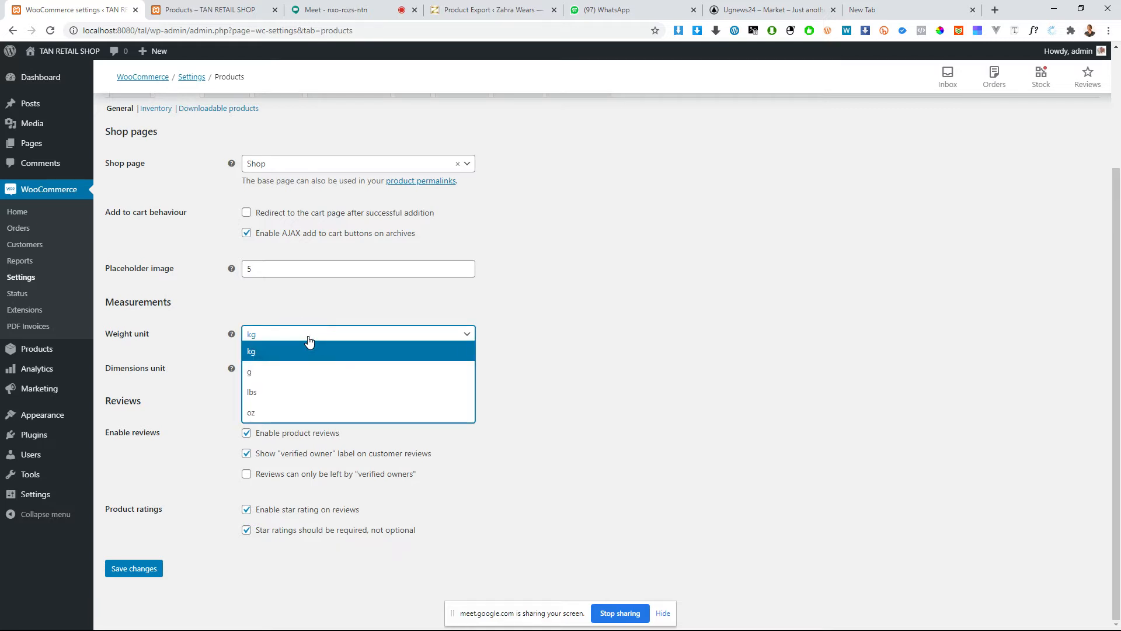
click(280, 343)
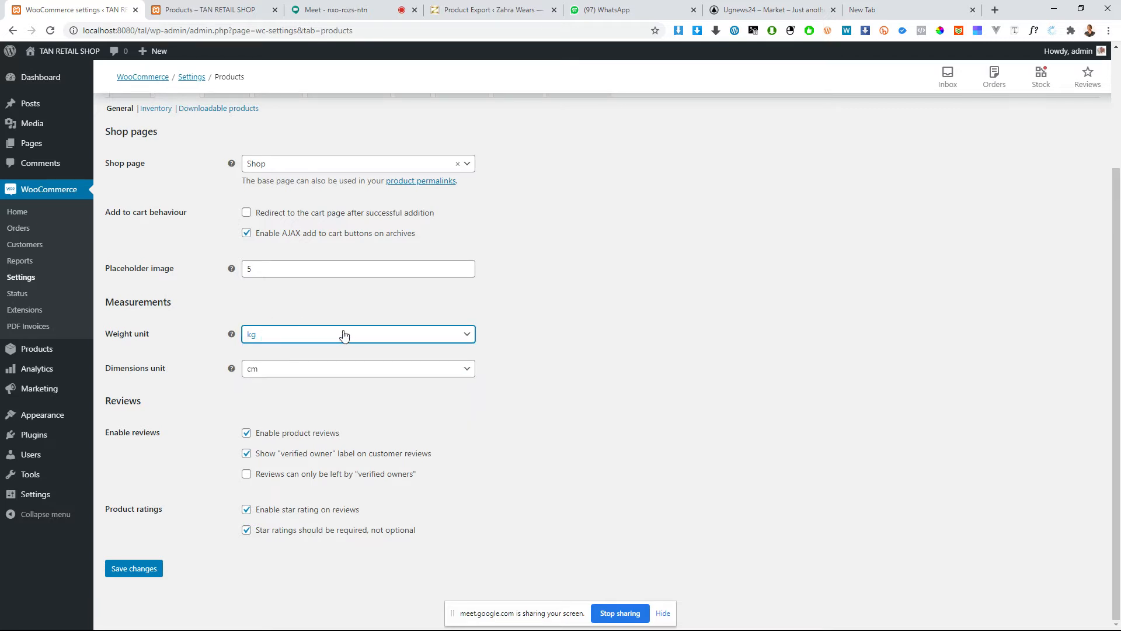
click(198, 332)
click(272, 335)
click(273, 334)
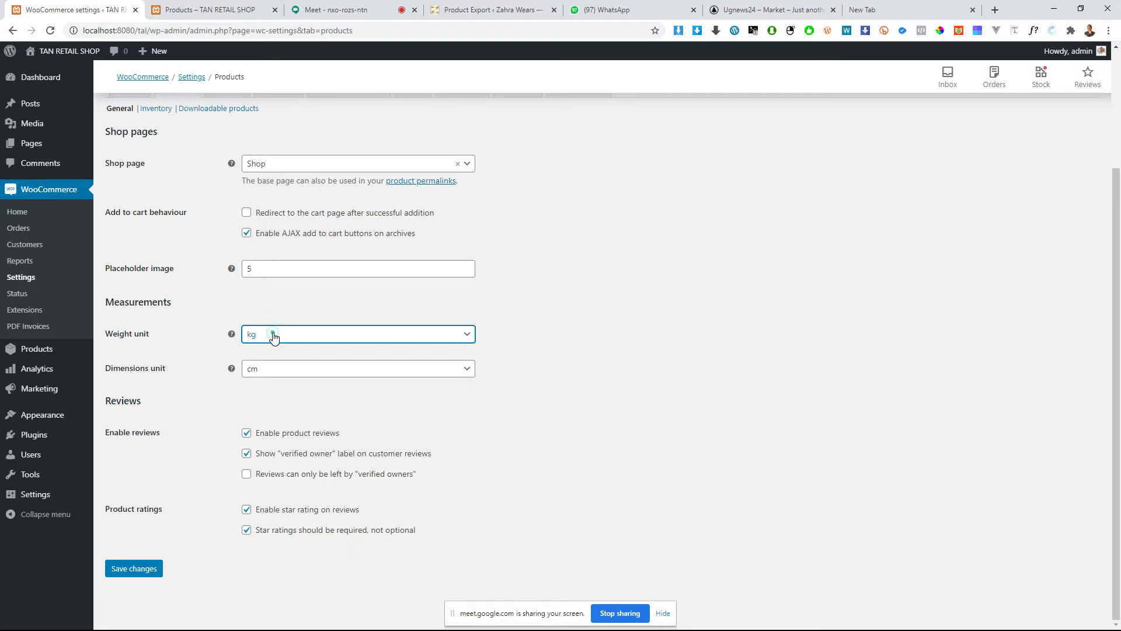
click(252, 372)
click(156, 403)
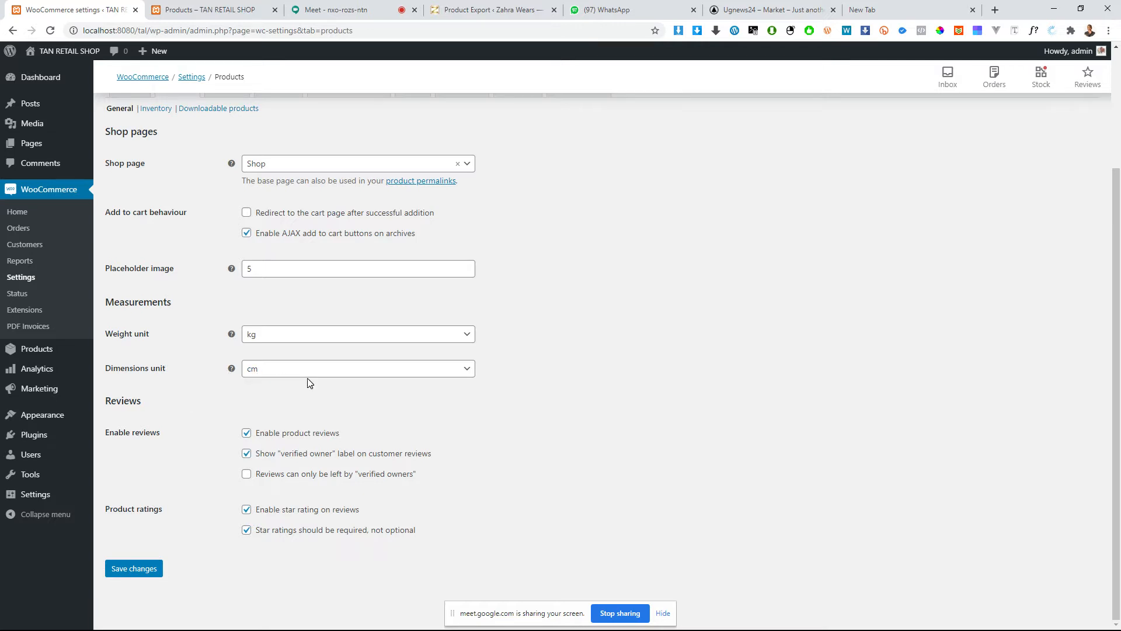
Step: Read the dimensions unit help and view the available length units, keeping cm selected
mouse_move(232, 368)
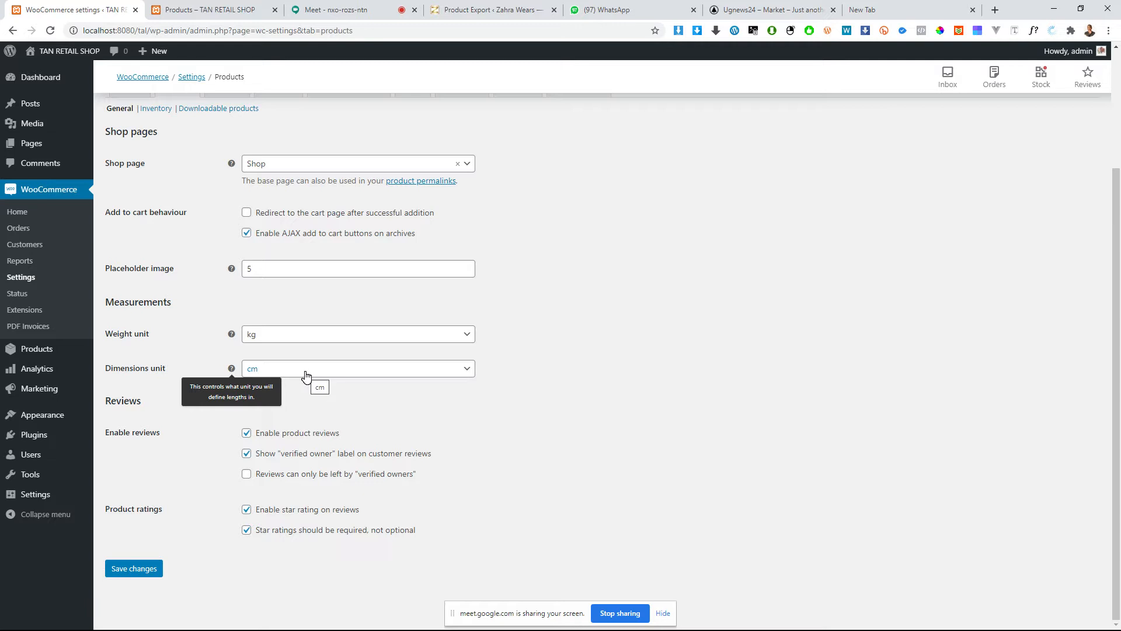
click(260, 371)
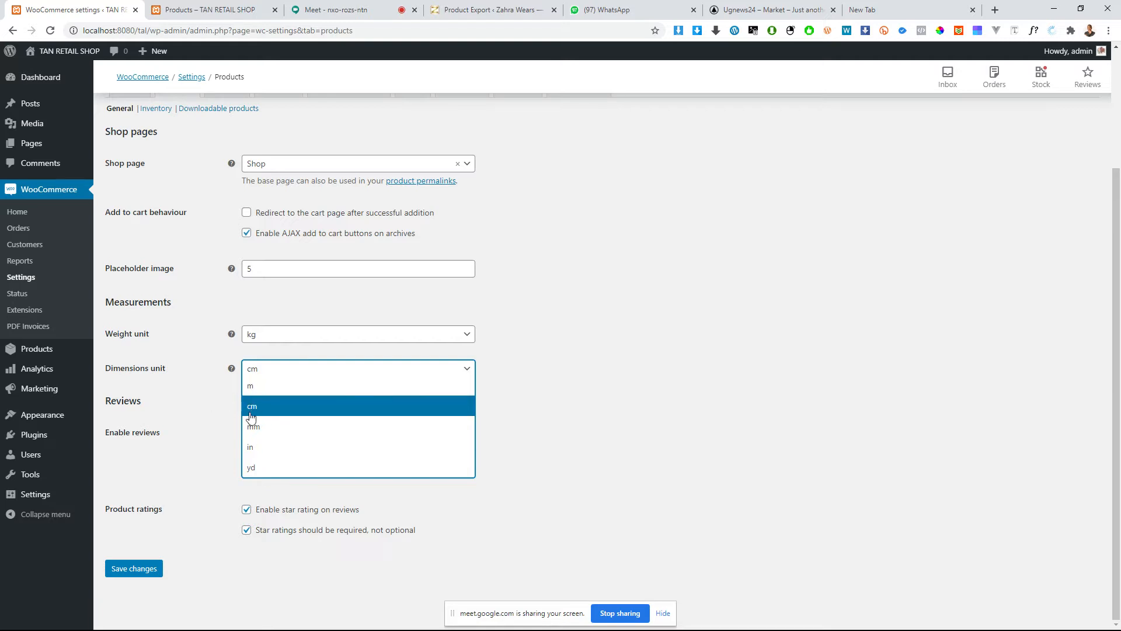
click(200, 397)
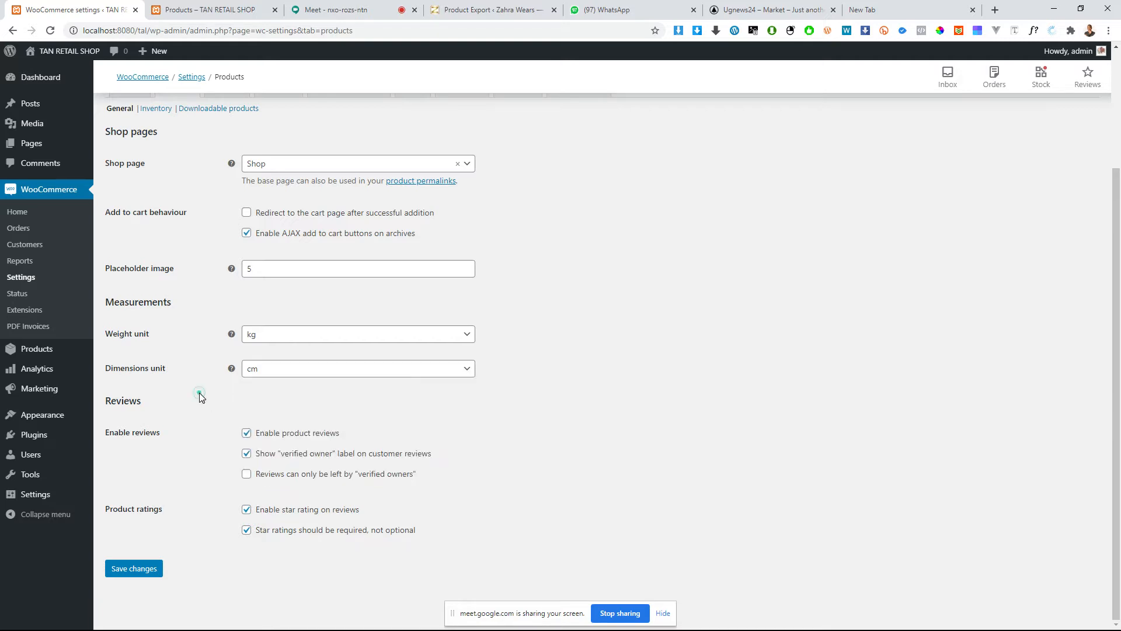
Step: Disable product reviews to see how the review options change, and enable them again
click(269, 436)
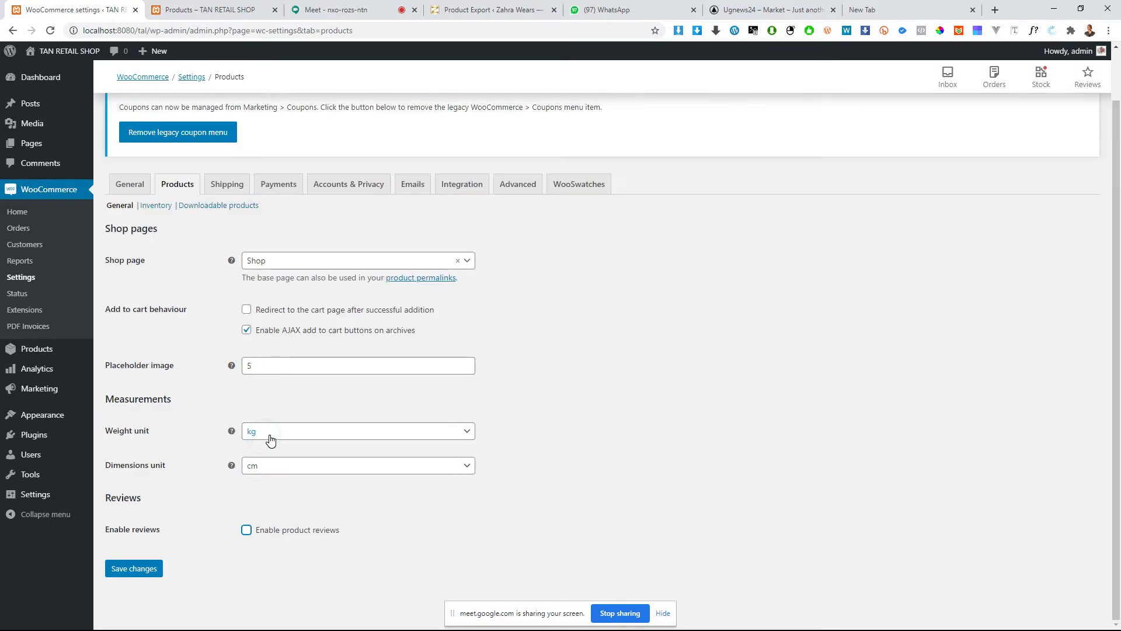
click(272, 526)
scroll(269, 514, down, 2)
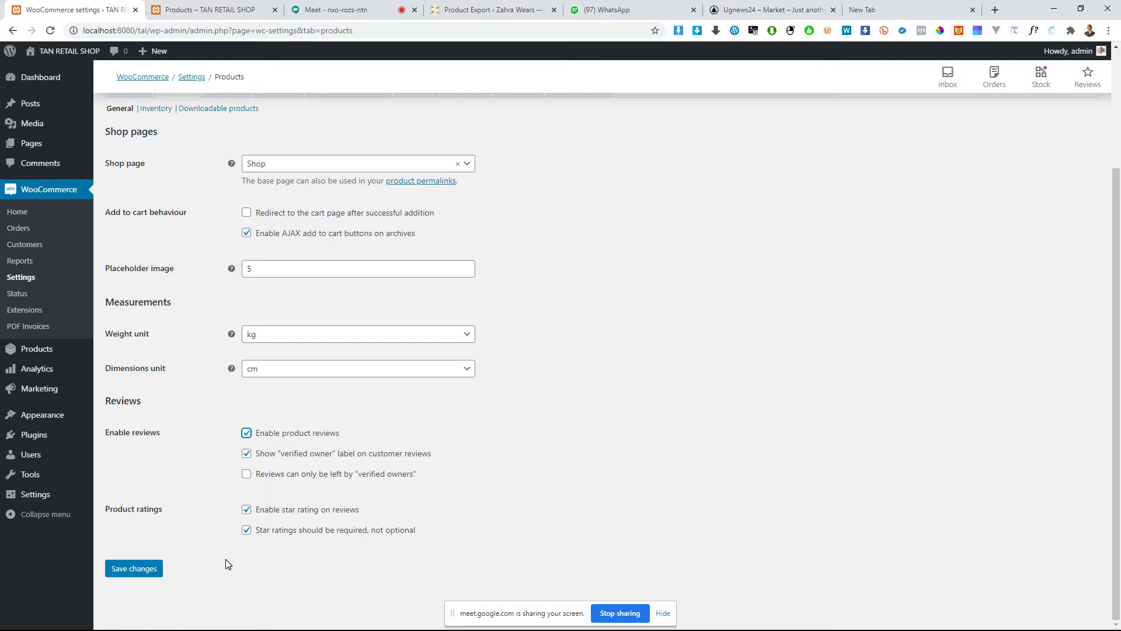
Step: Save the general product settings and open the inventory settings
click(133, 576)
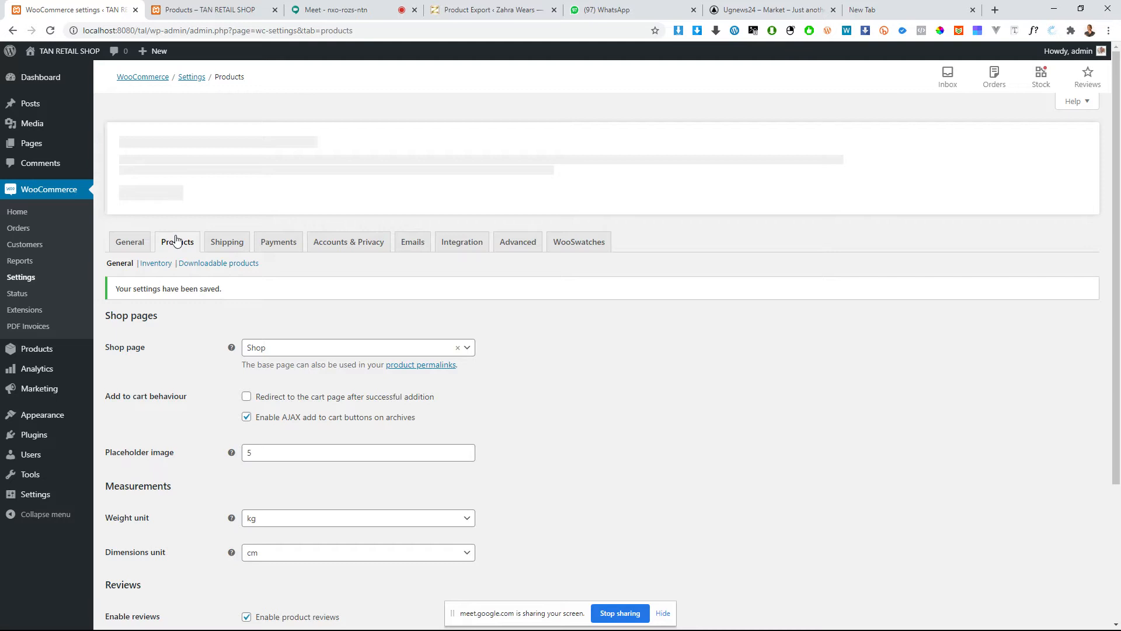
click(155, 261)
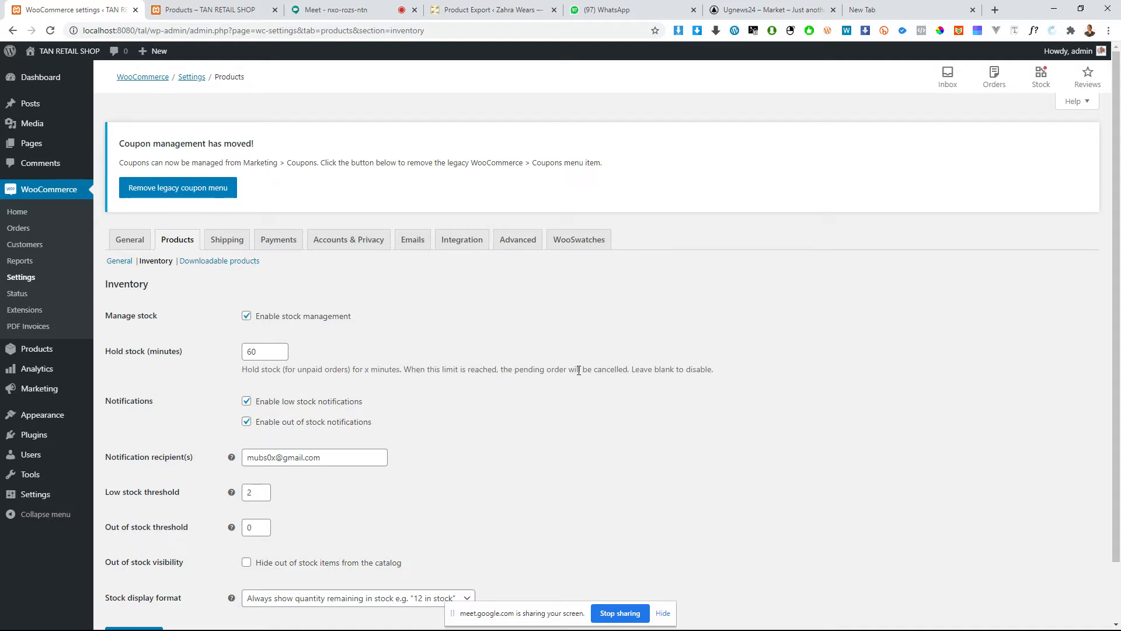
Step: Highlight the hold stock minutes value, and switch stock management off and back on
click(259, 353)
double_click(259, 354)
click(260, 351)
double_click(262, 352)
click(270, 319)
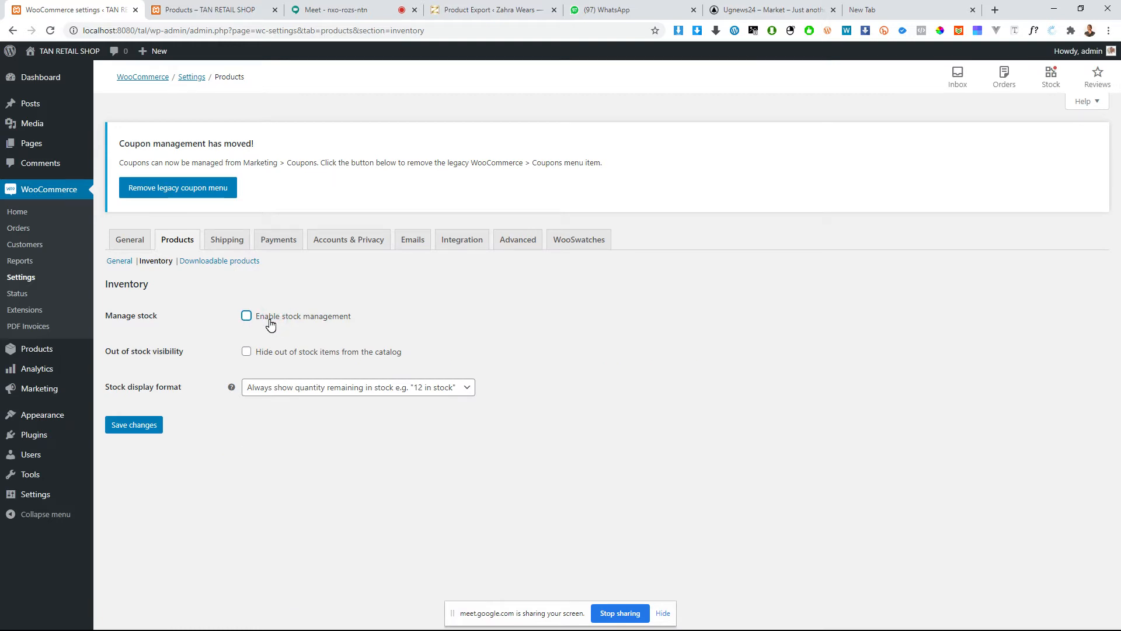
click(269, 321)
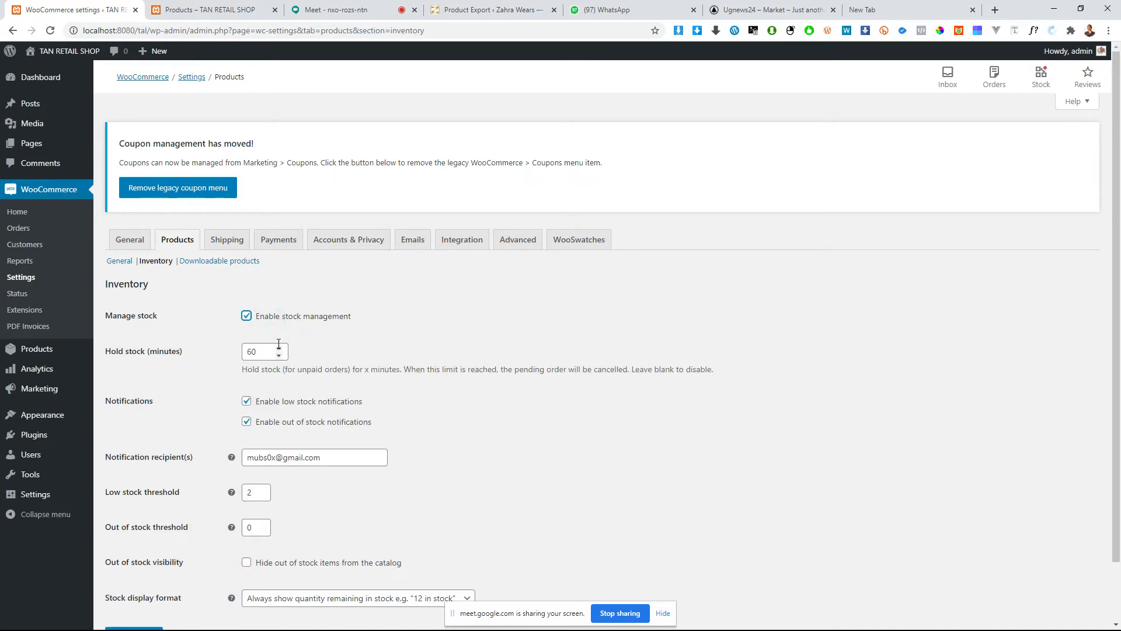
Step: Switch the low stock and out of stock notifications off and back on, and highlight the notification recipient's e-mail
scroll(308, 382, down, 1)
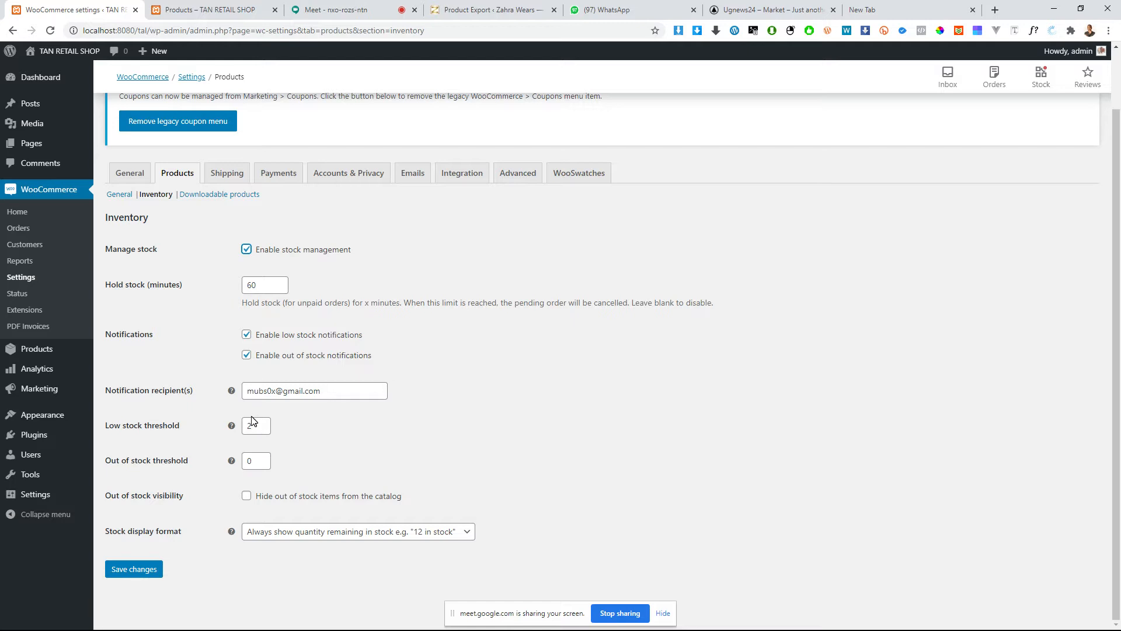
click(297, 337)
click(291, 336)
click(308, 354)
click(305, 354)
click(251, 391)
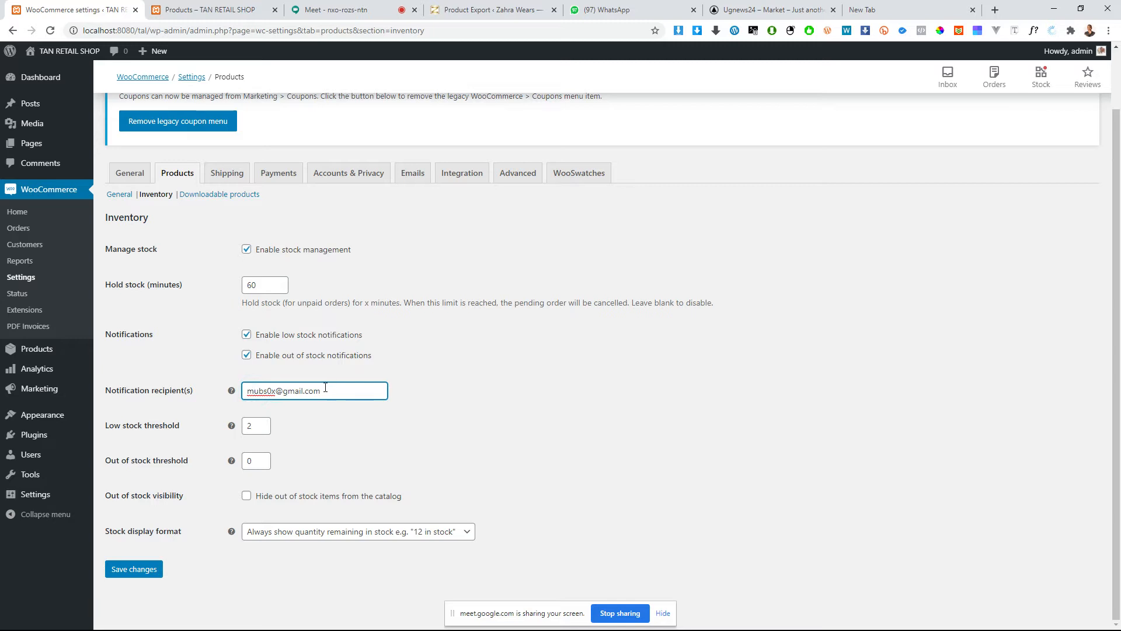
drag(331, 391, 192, 402)
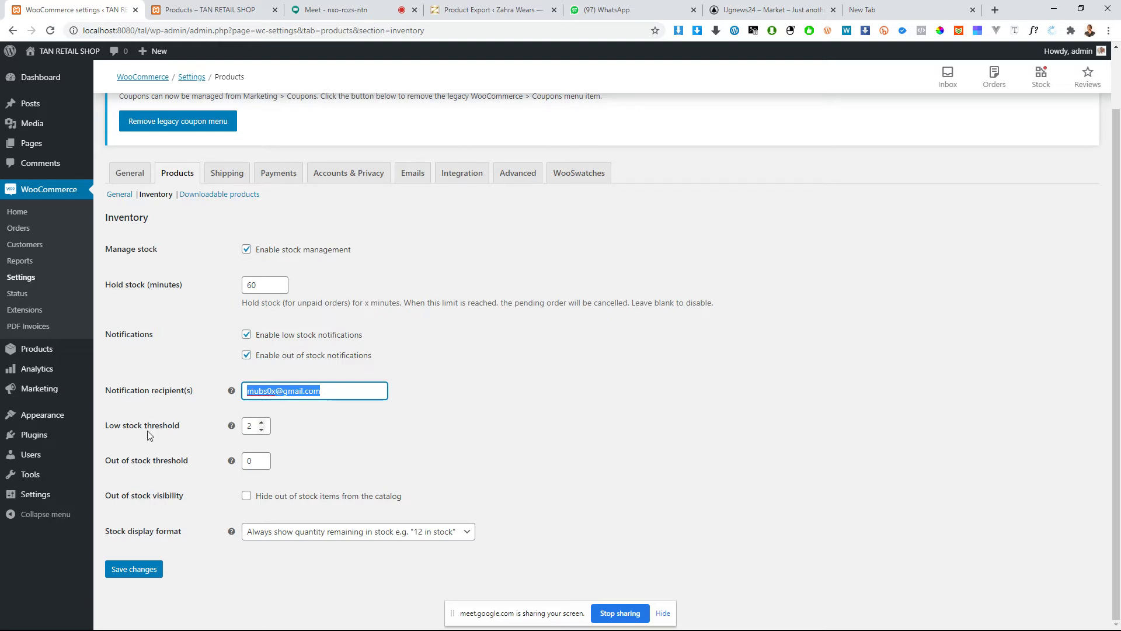
Step: Read the low stock threshold help and set the threshold to 5
click(254, 425)
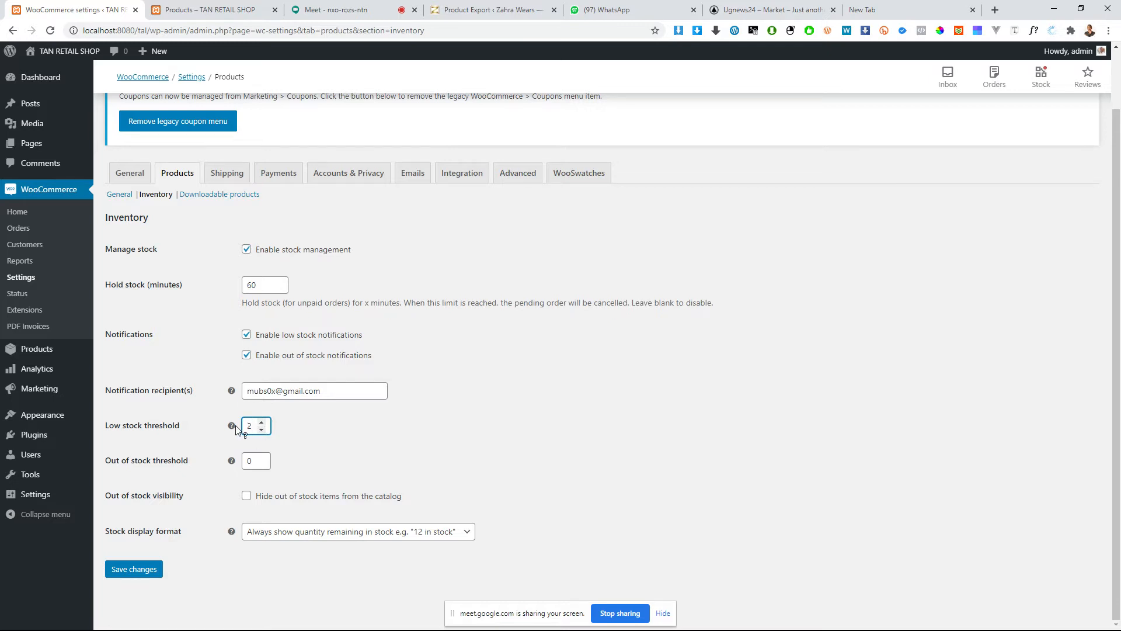
mouse_move(239, 428)
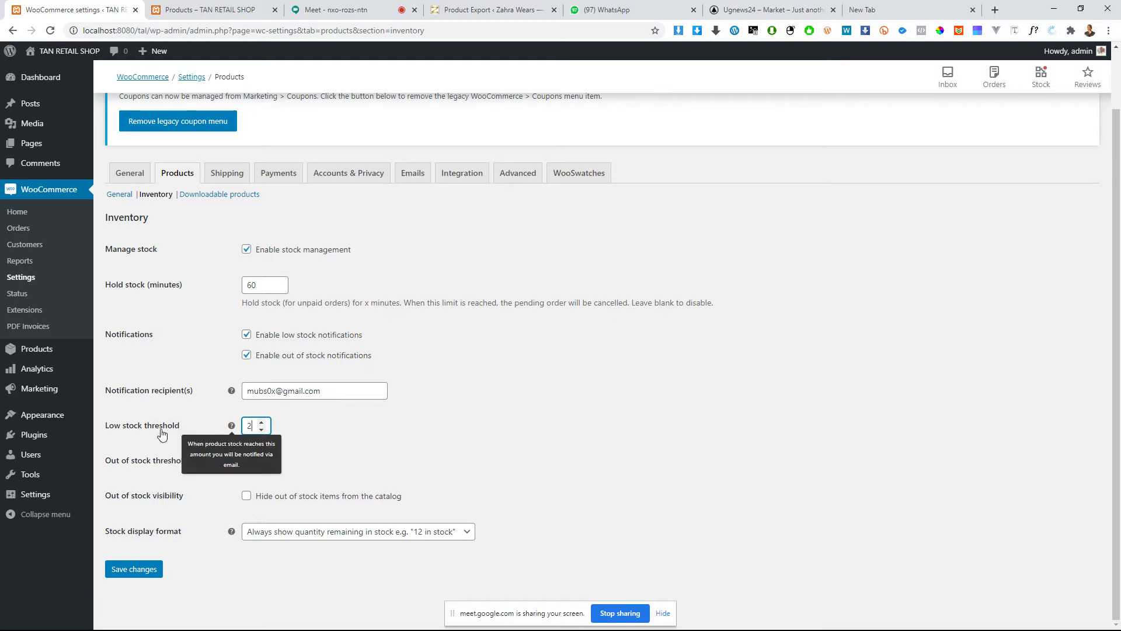
click(249, 427)
text(5)
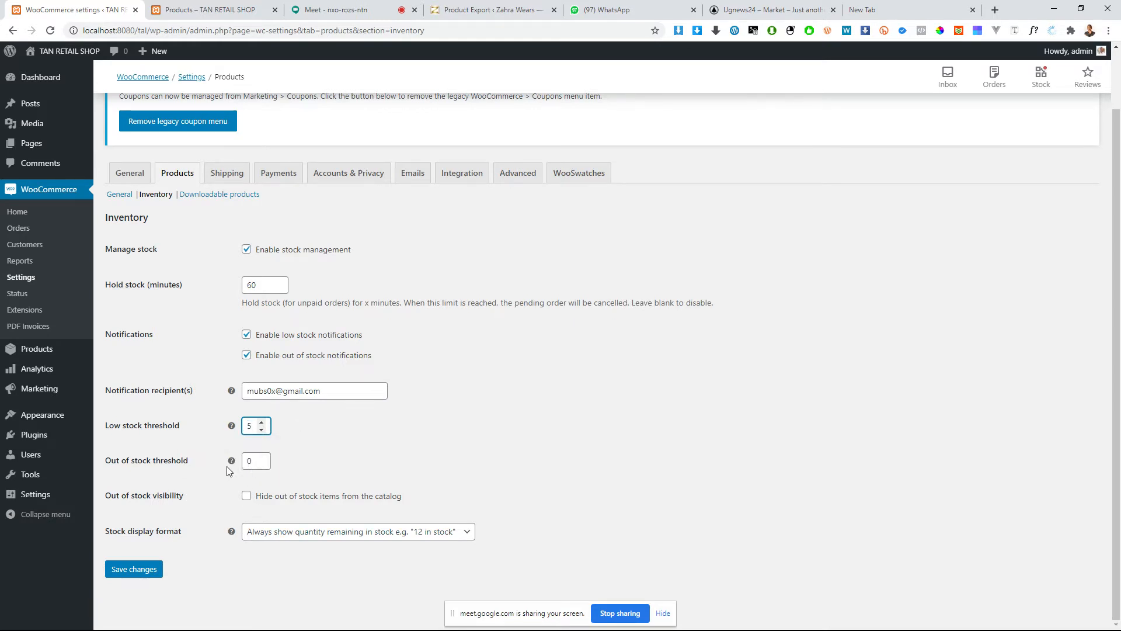
drag(252, 426, 185, 427)
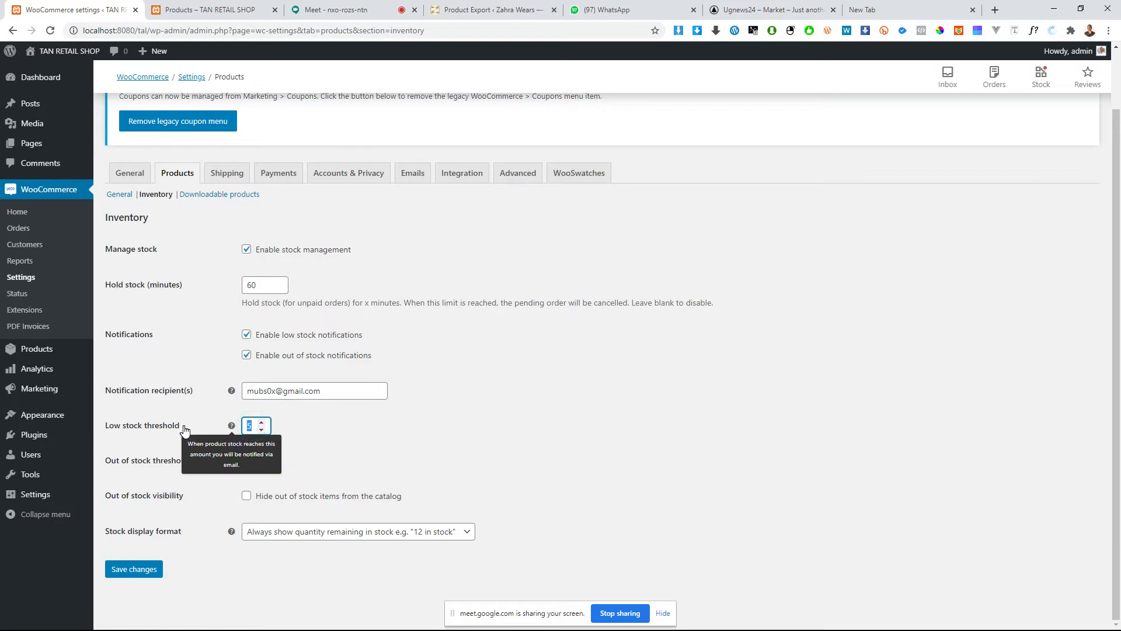
text(0)
key(BackSpace)
text(5)
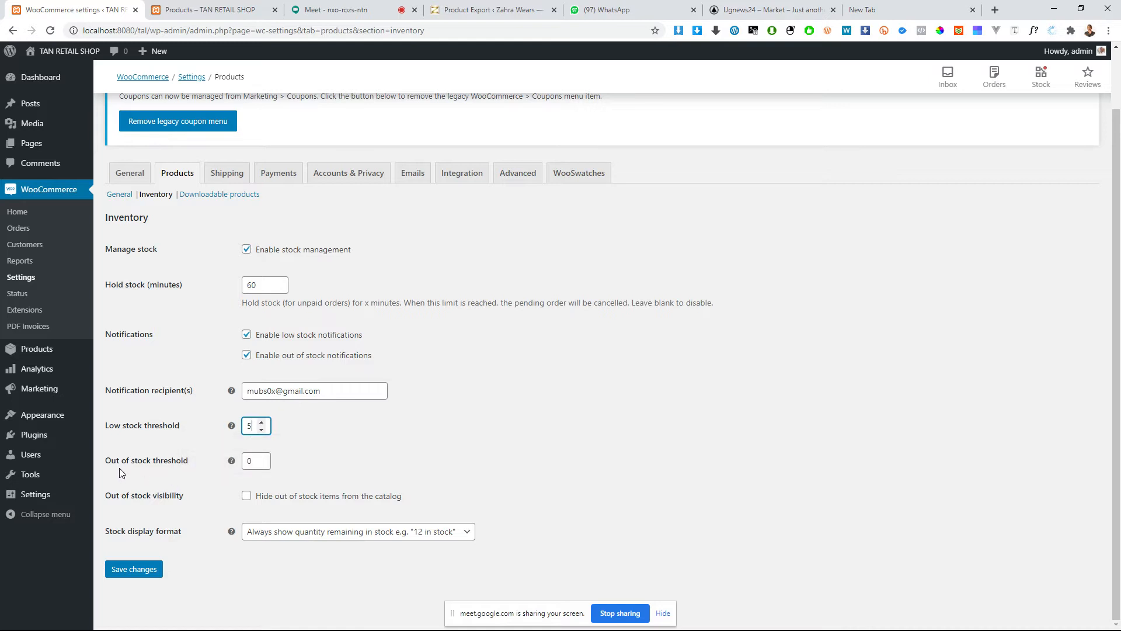
Step: Read the out of stock threshold help and set that threshold to 5
mouse_move(233, 461)
key(Tab)
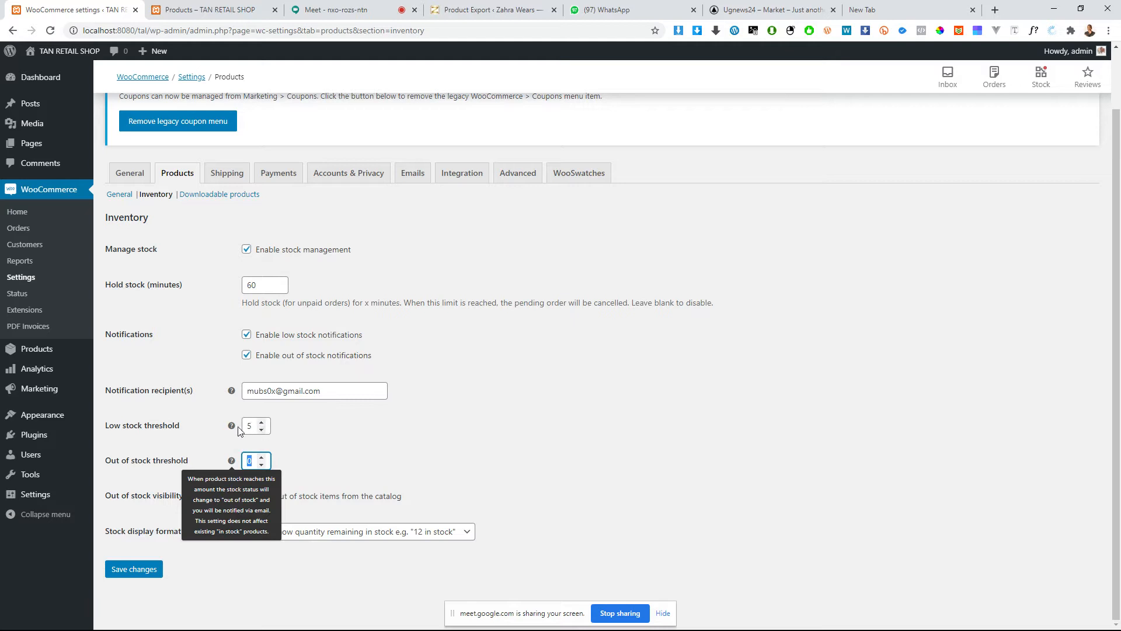
mouse_move(233, 428)
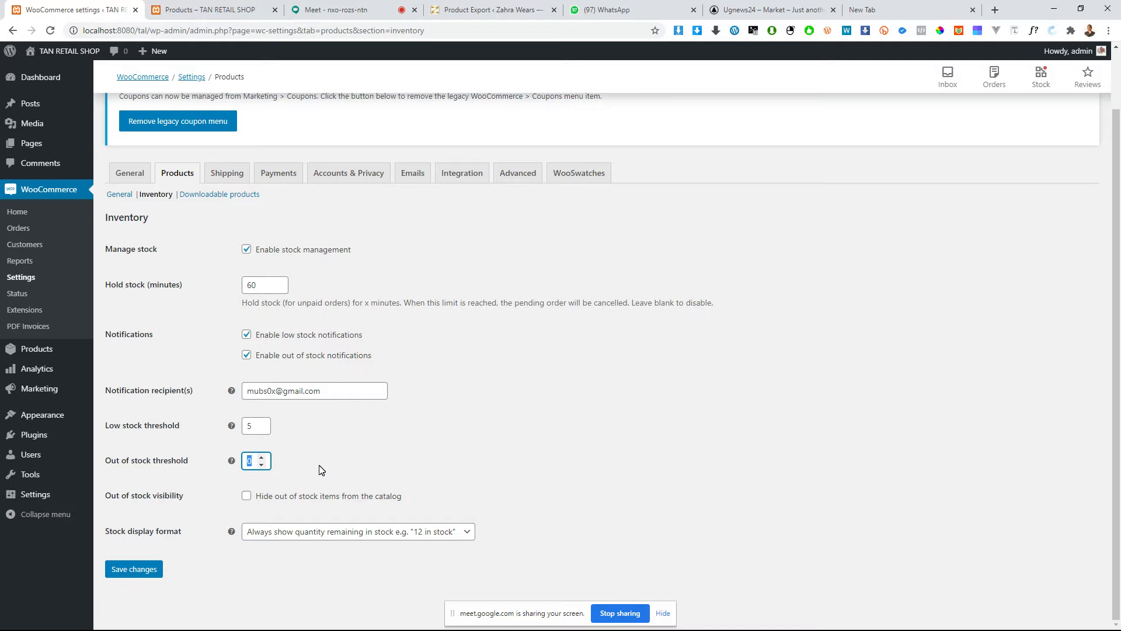
click(249, 461)
double_click(250, 461)
click(250, 461)
drag(252, 461, 242, 462)
click(260, 458)
click(261, 464)
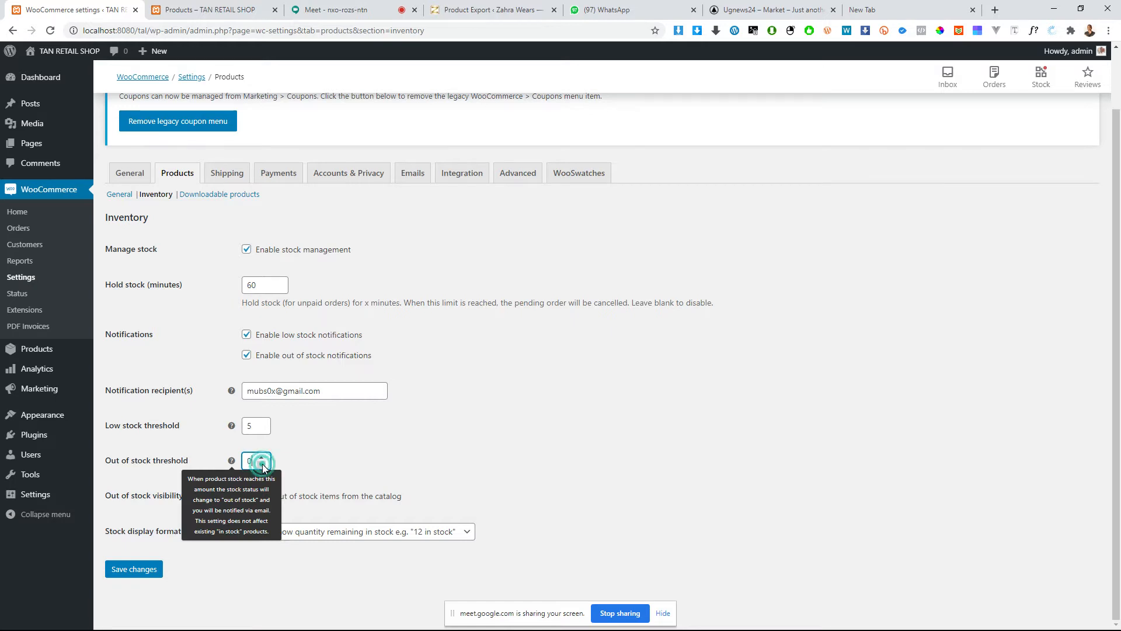
click(261, 465)
text(5)
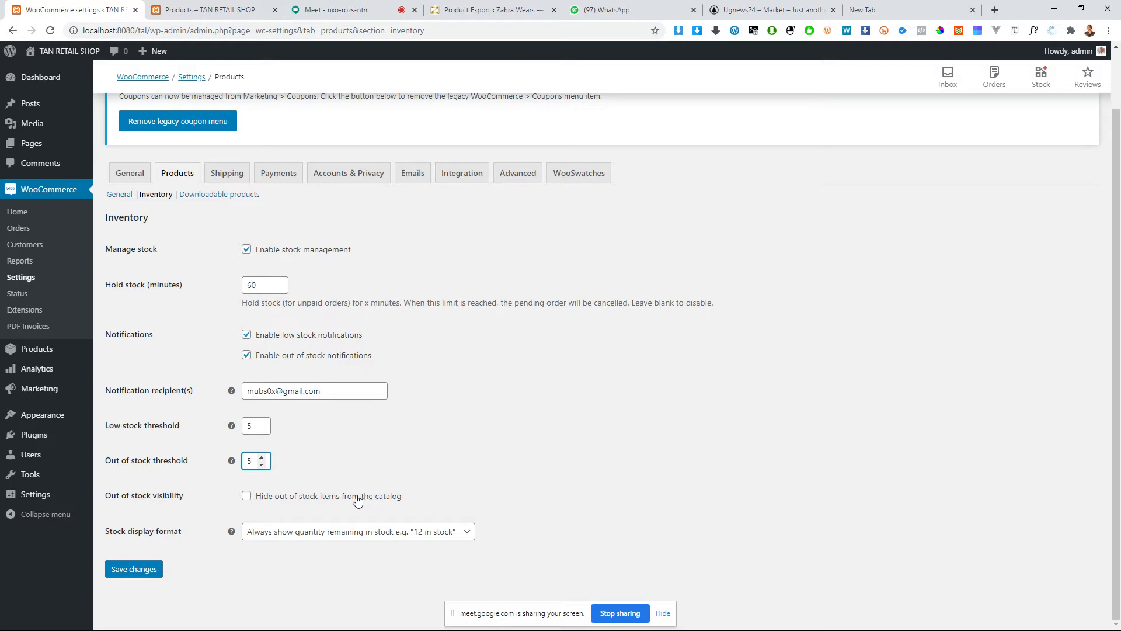
Step: Toggle hiding out of stock items on and off, and view the stock display formats without choosing a different one
click(316, 500)
click(316, 501)
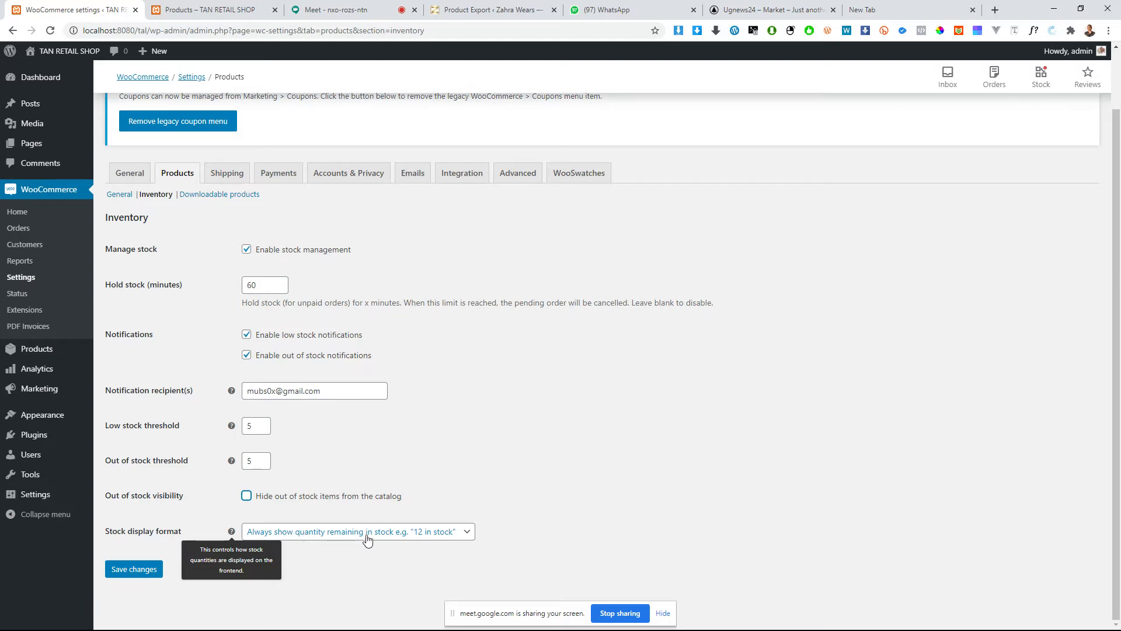
click(416, 533)
click(415, 534)
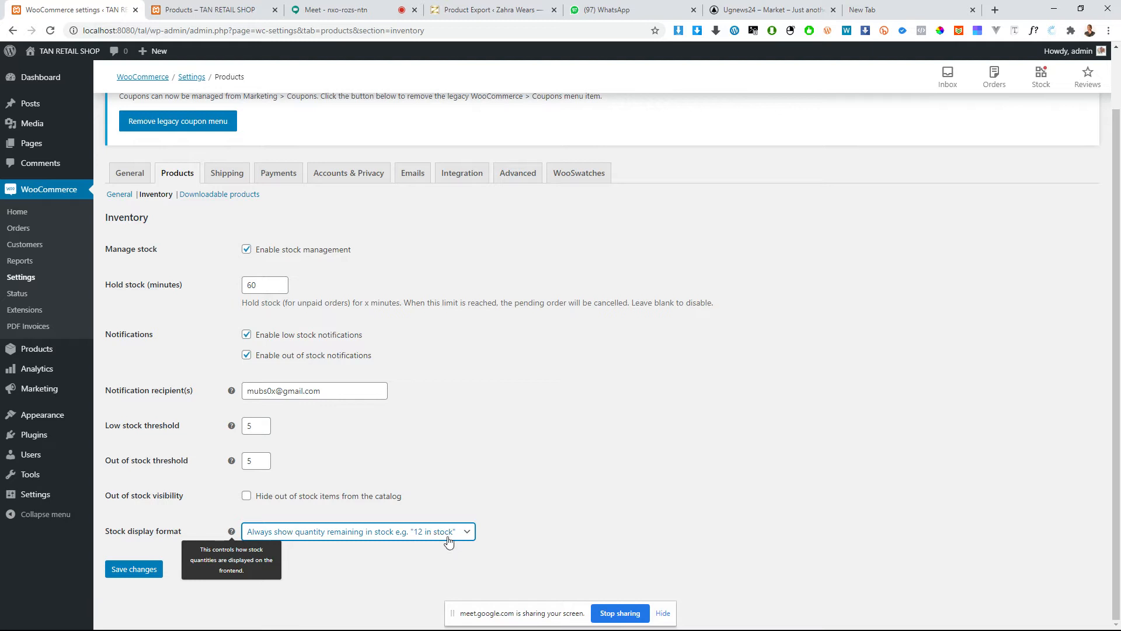
click(397, 534)
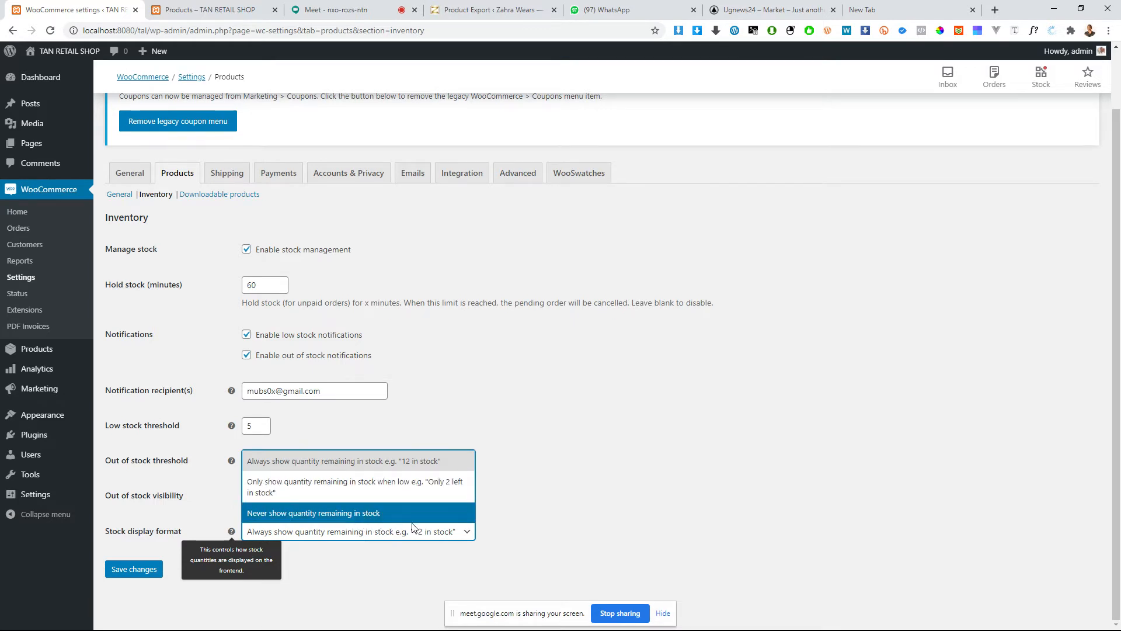
click(541, 467)
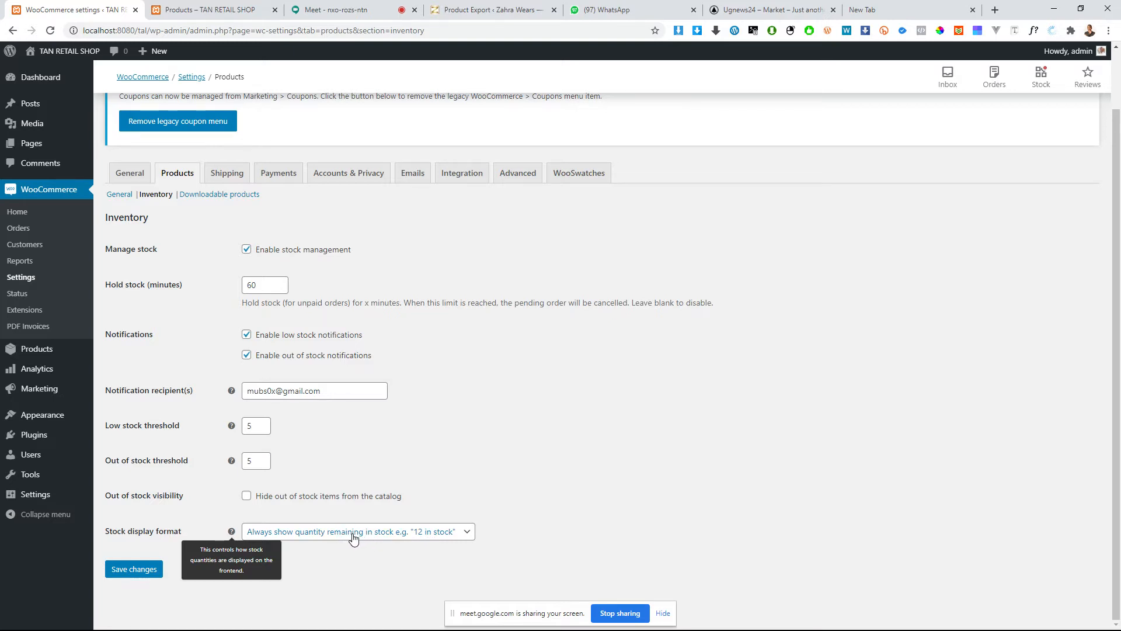
Step: Save the inventory settings, and open the downloadable products settings to view the file download method and access options
click(141, 570)
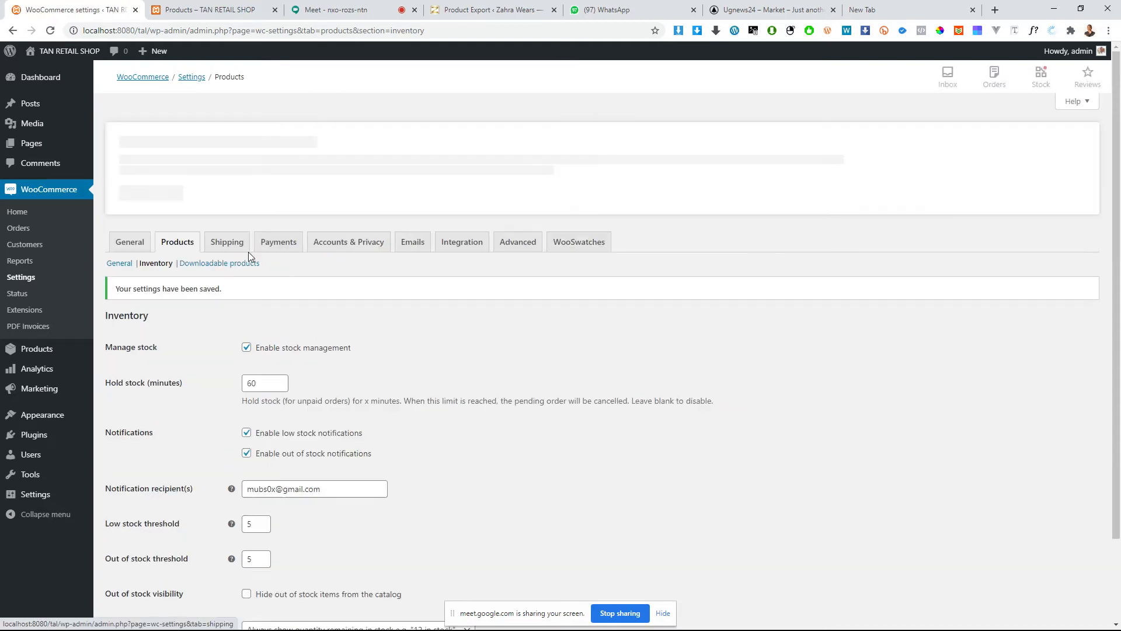
click(244, 267)
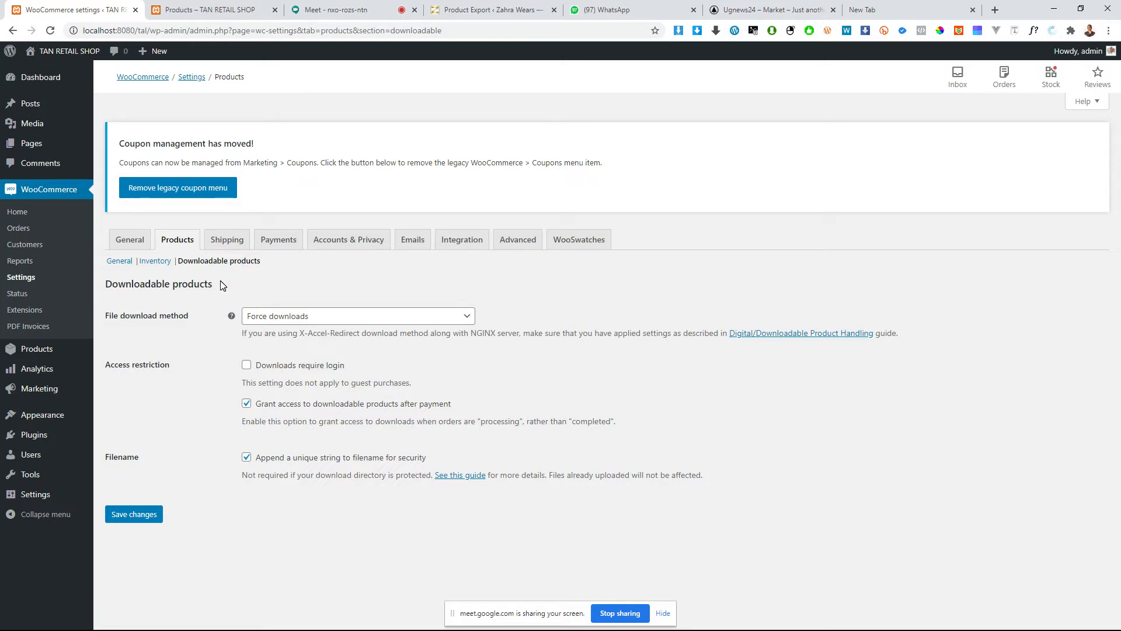
click(342, 325)
click(319, 428)
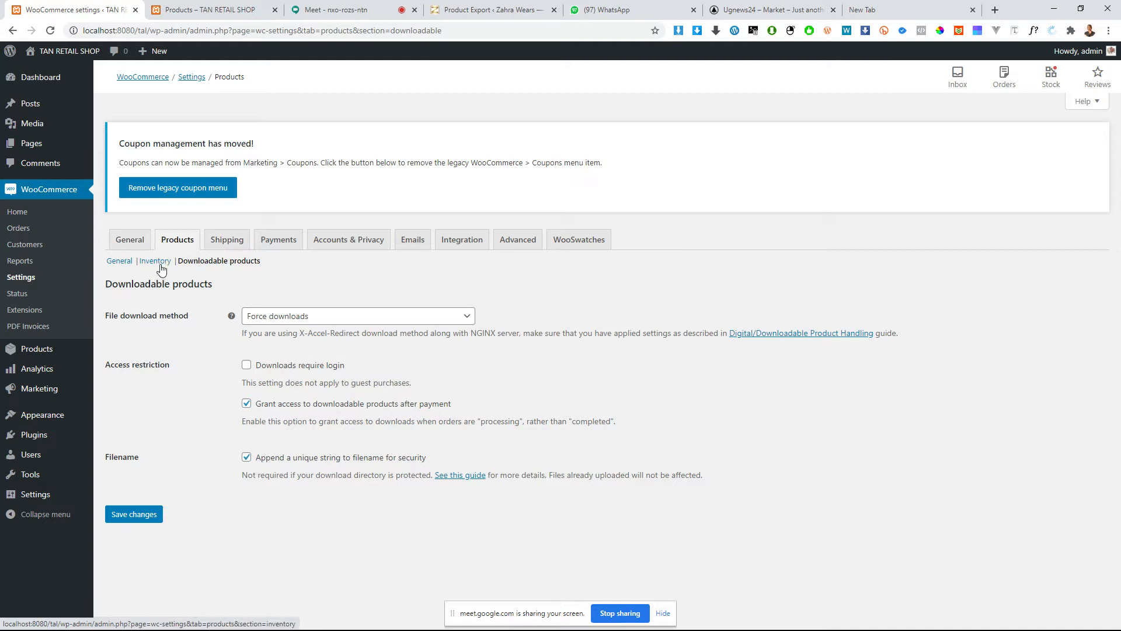
Step: Open the WooCommerce shipping settings and look over the shipping zones page
click(230, 239)
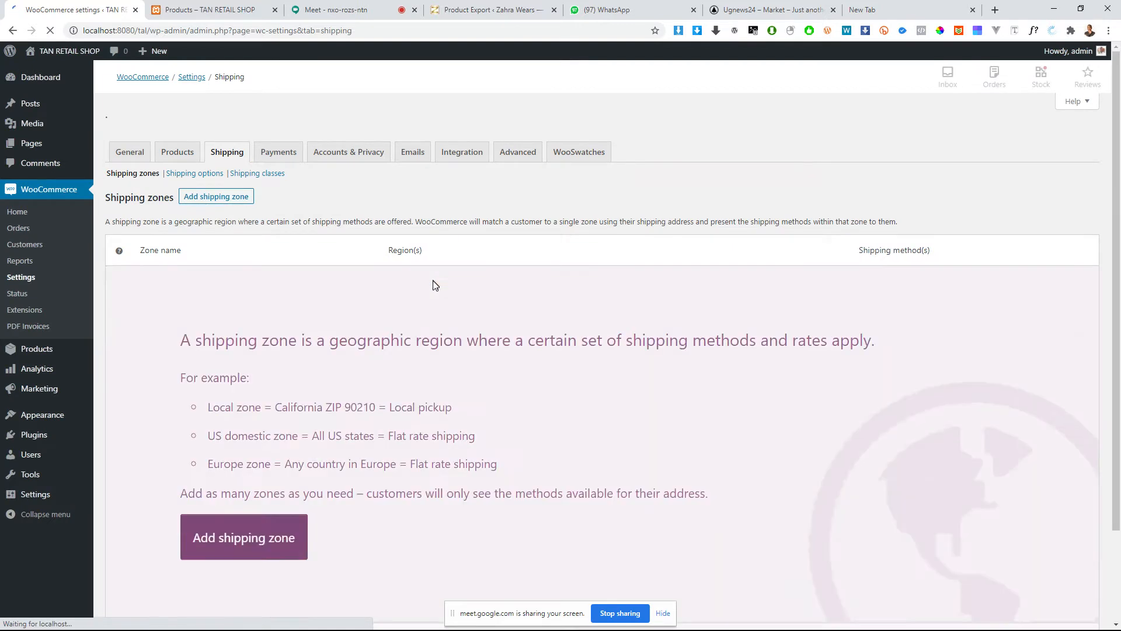
scroll(638, 310, down, 3)
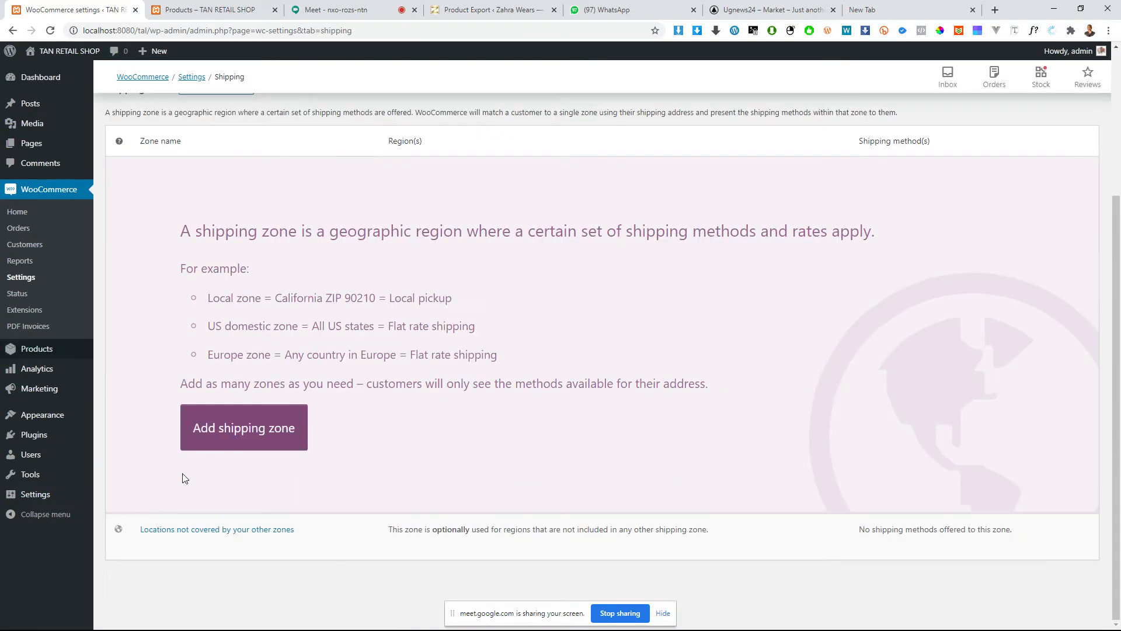
scroll(479, 412, up, 1)
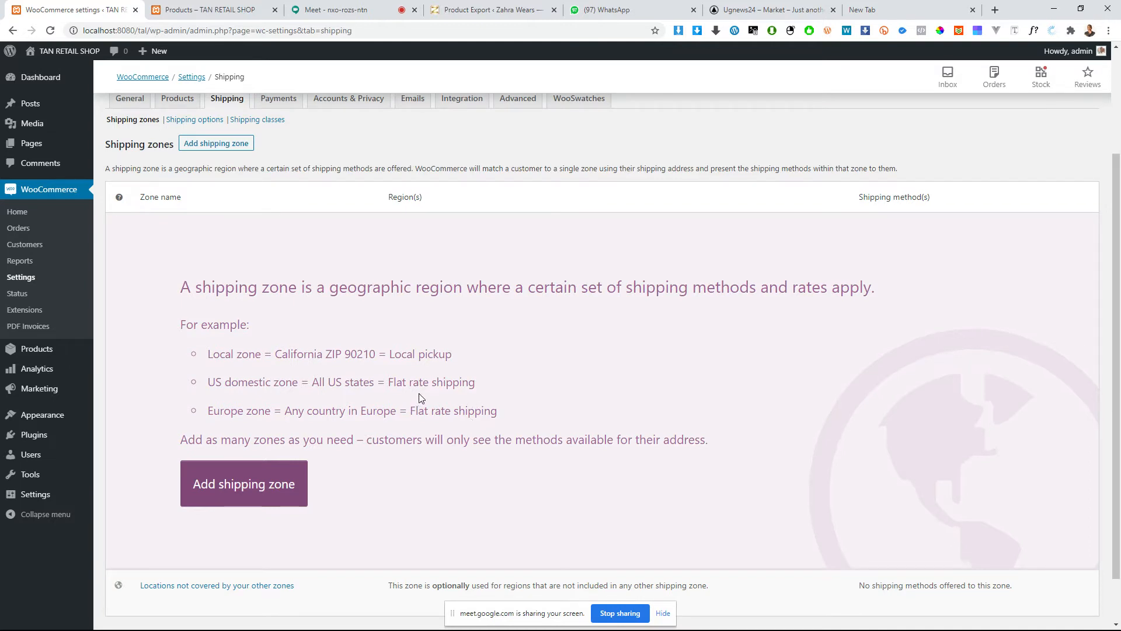
scroll(359, 244, up, 2)
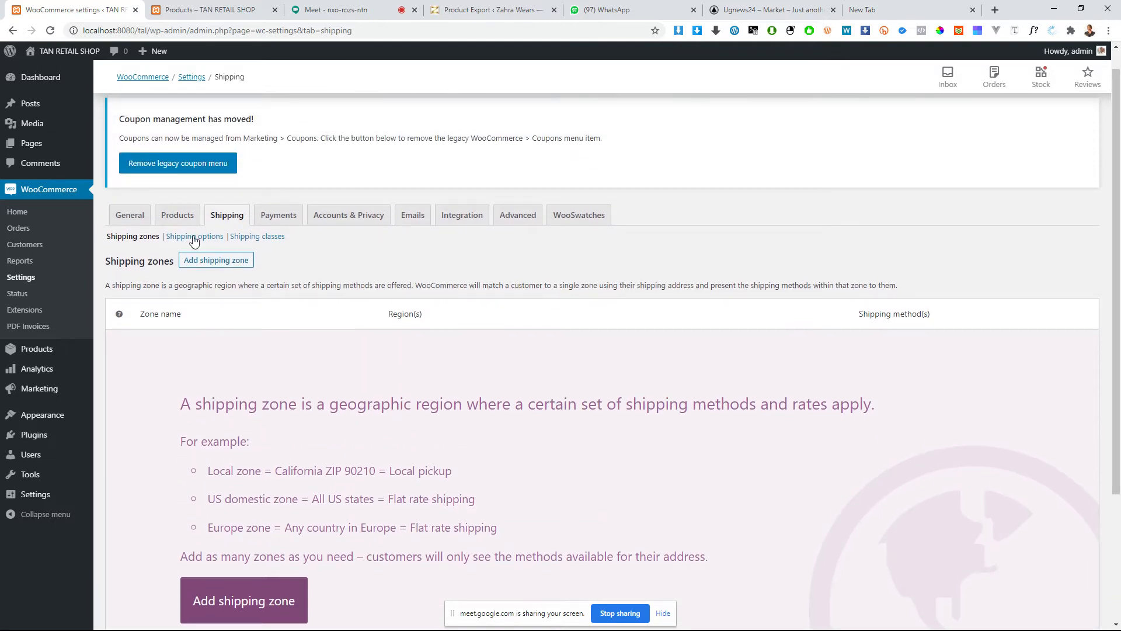
scroll(313, 418, down, 3)
scroll(672, 263, up, 2)
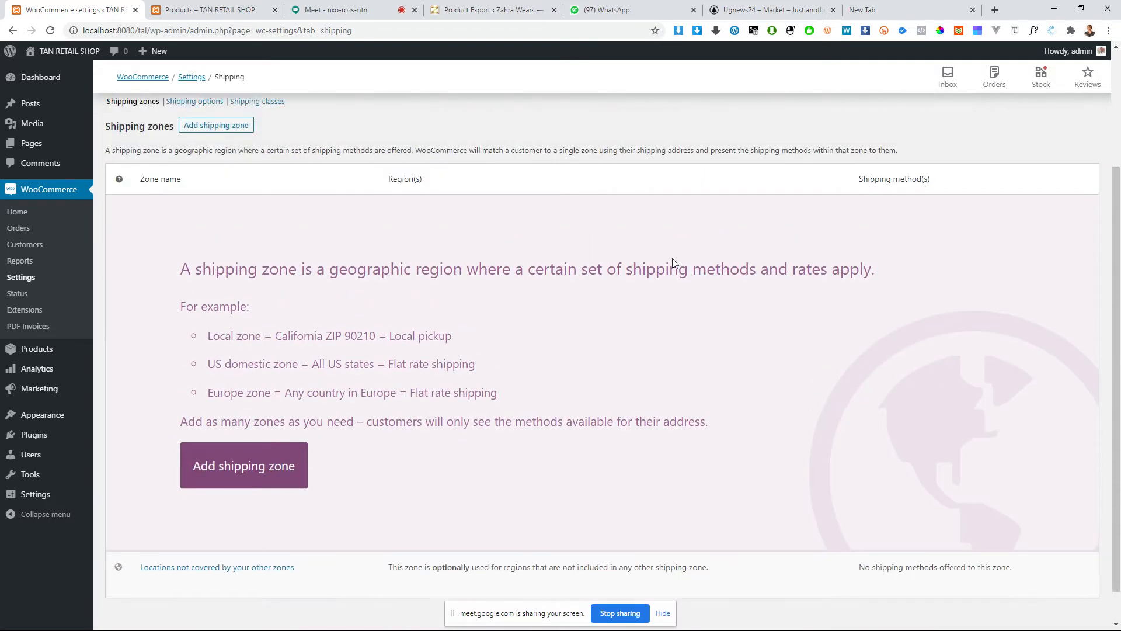
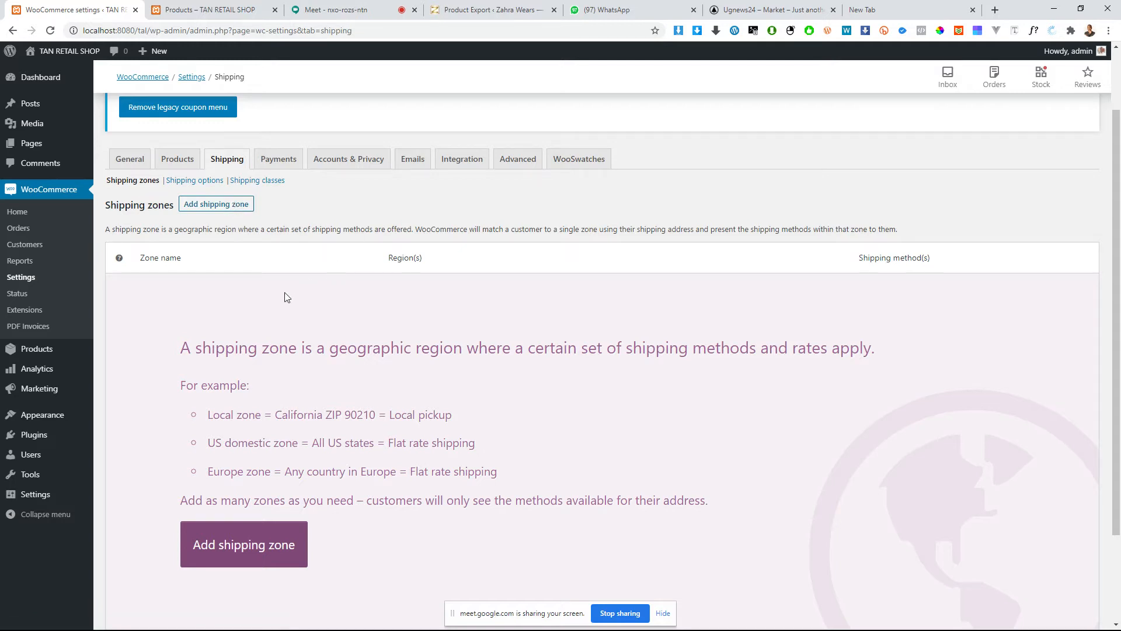
Step: Open the WooCommerce payment settings and enable direct bank transfer, check payments and cash on delivery
mouse_move(78, 352)
click(273, 166)
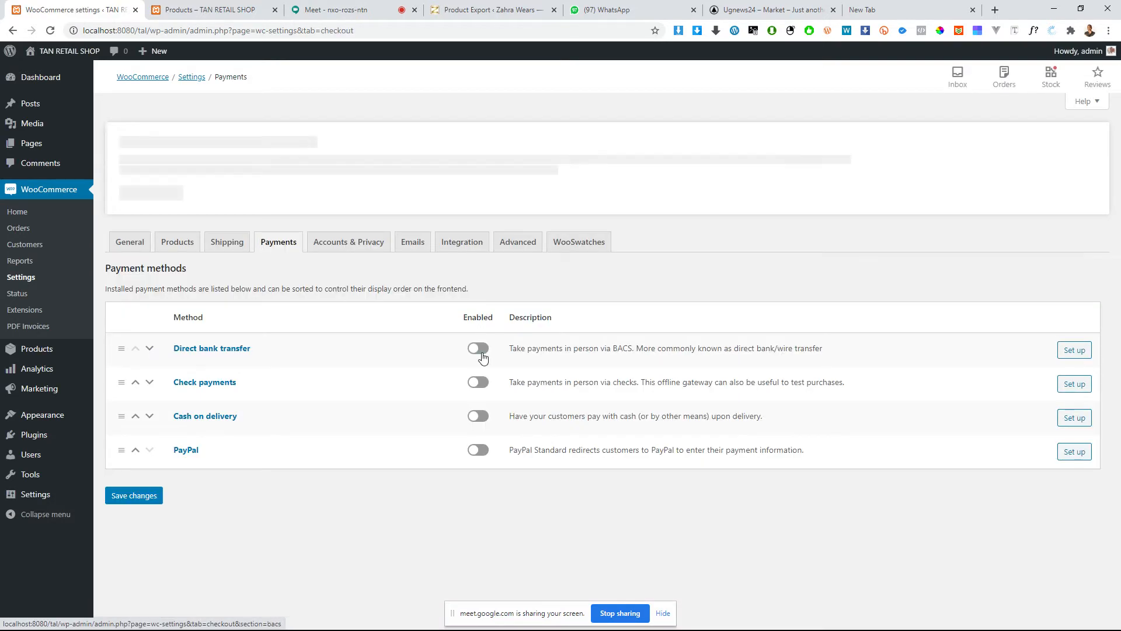
click(479, 349)
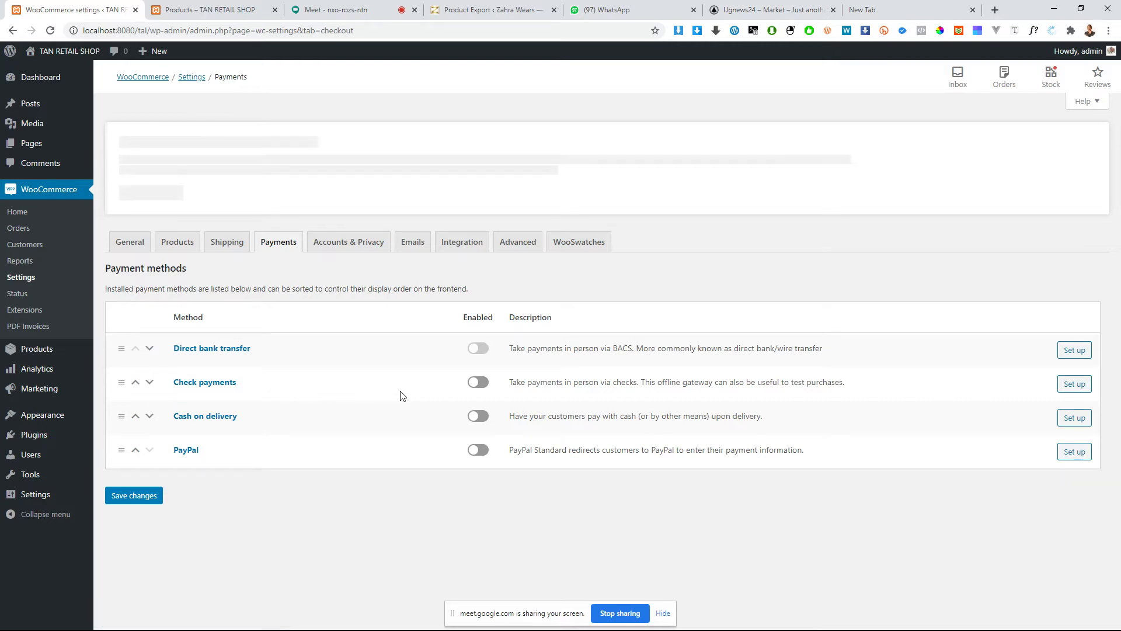
click(480, 383)
click(476, 416)
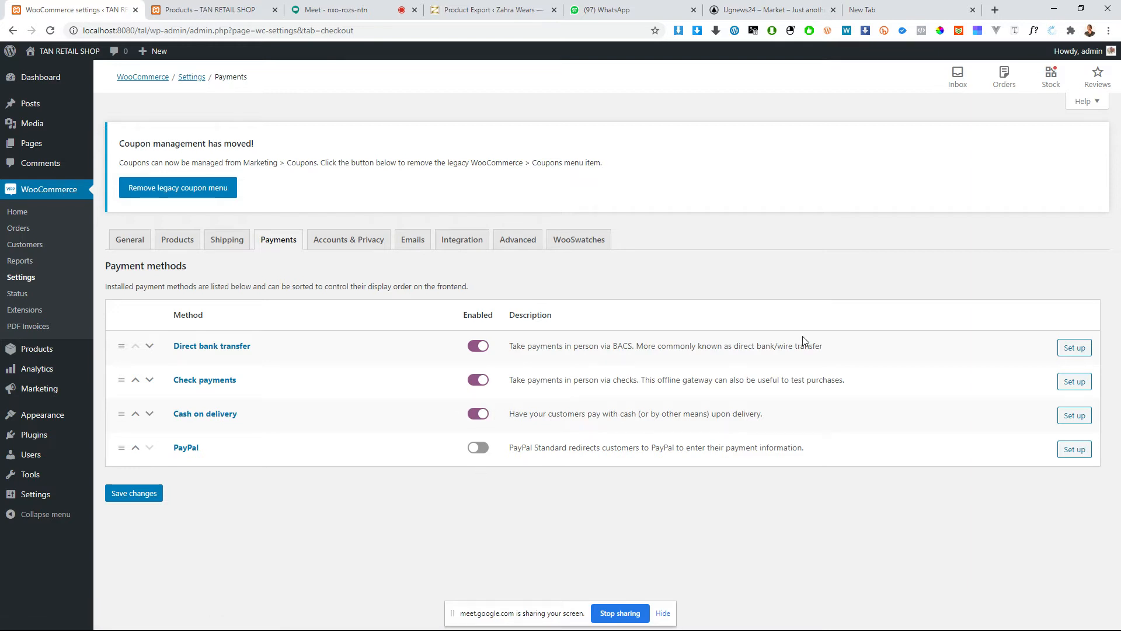
Step: Open the direct bank transfer setup and review its title, description and instructions
click(1073, 355)
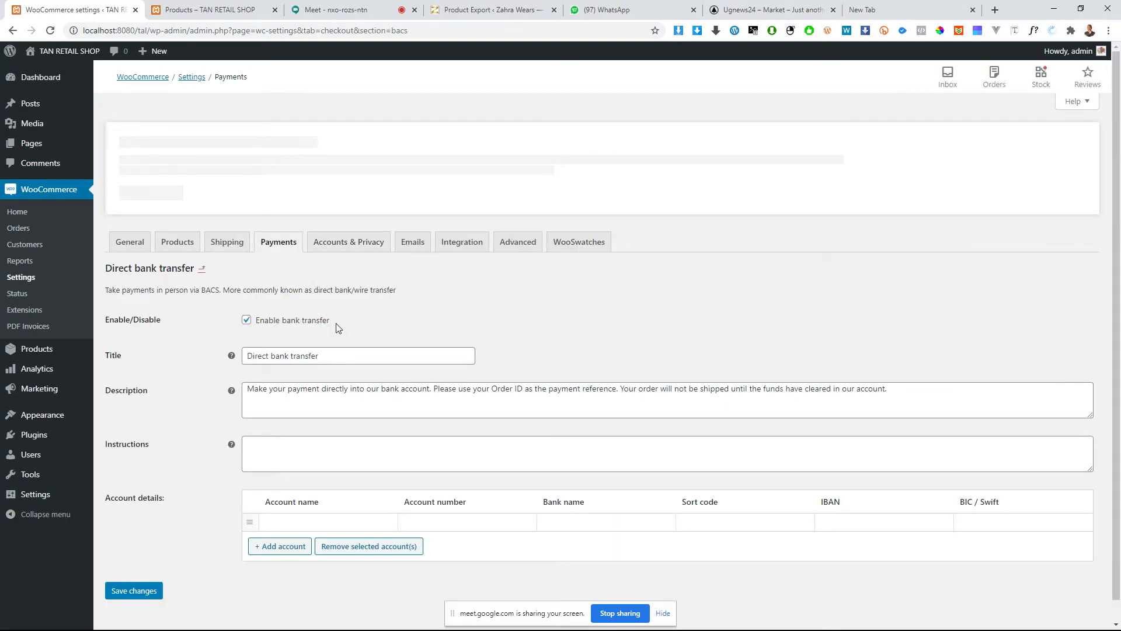
triple_click(342, 349)
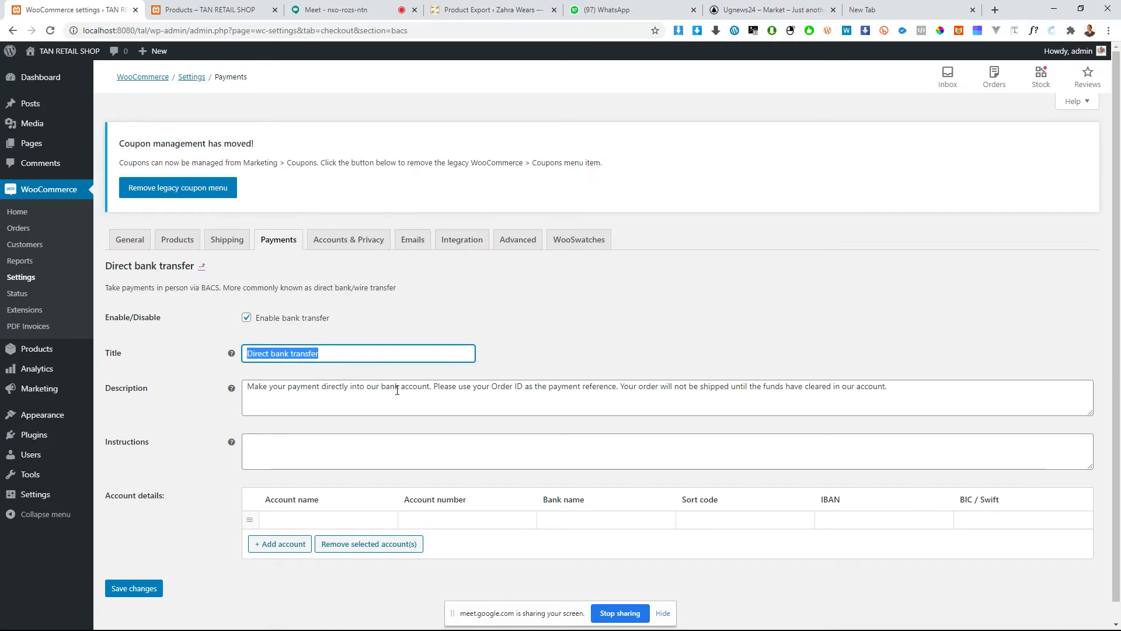
drag(905, 390, 246, 397)
click(303, 460)
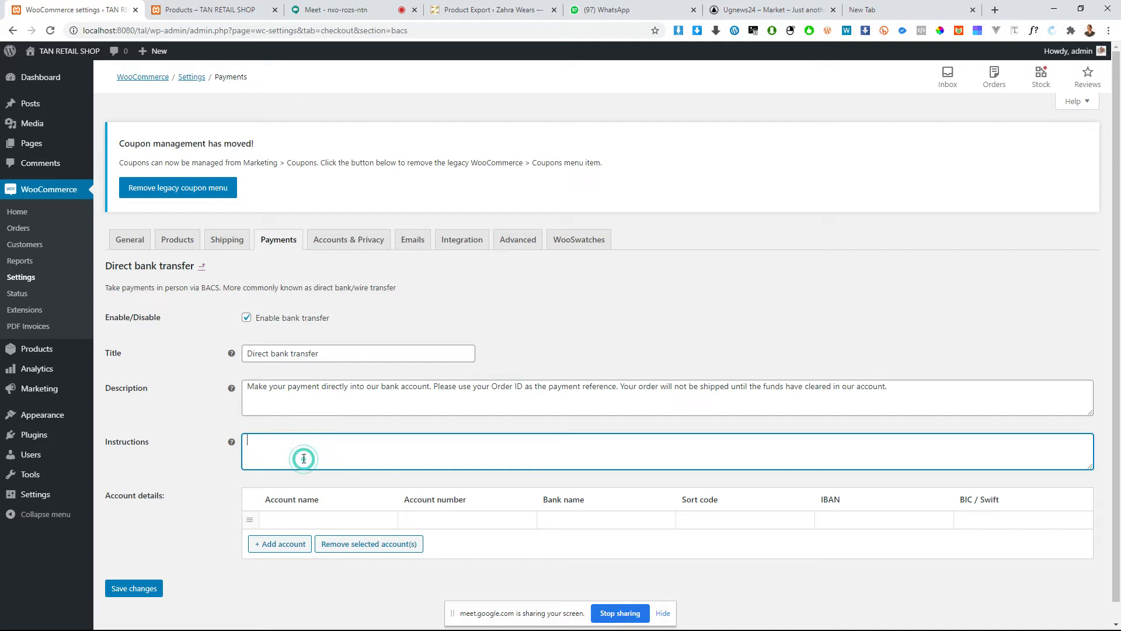
scroll(339, 449, down, 1)
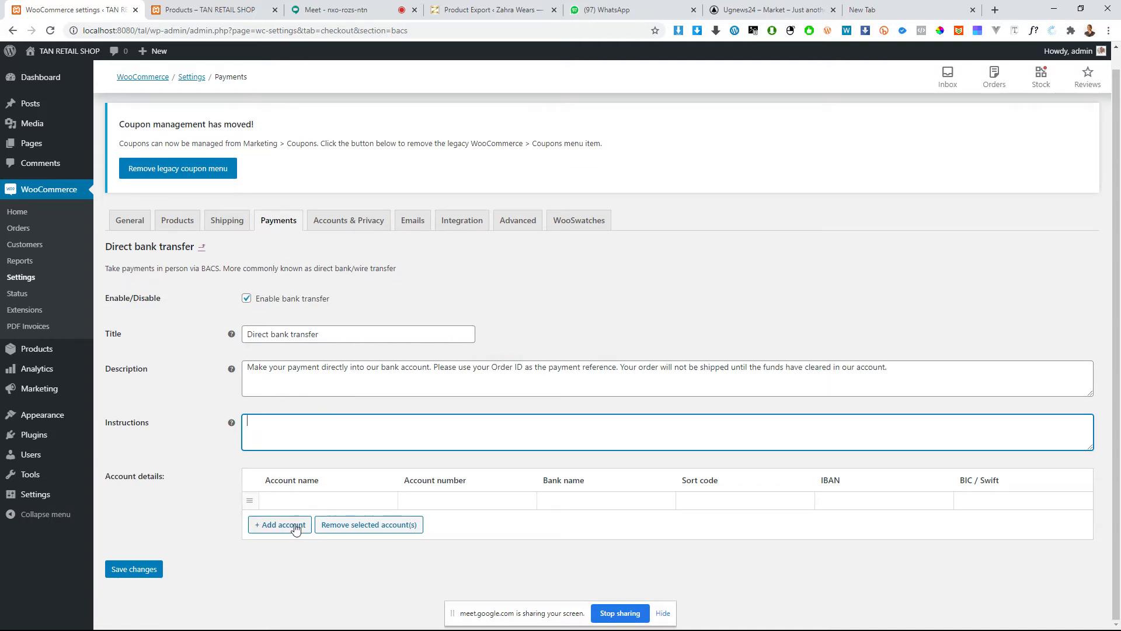
Step: Add two more blank rows to the bank transfer account details
click(270, 529)
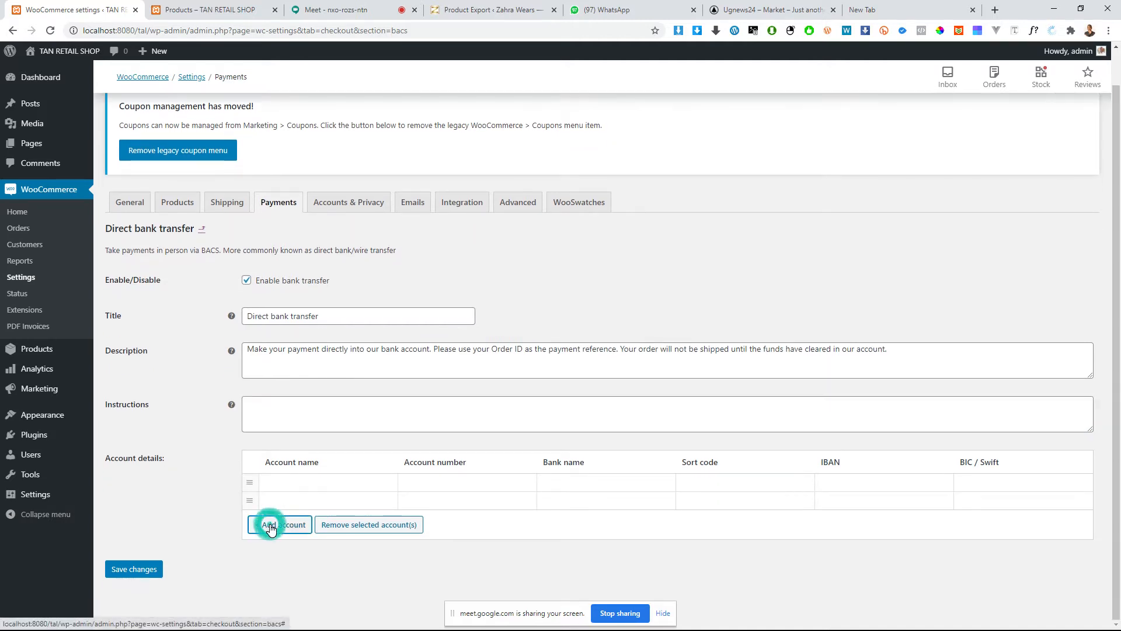
click(291, 409)
click(291, 524)
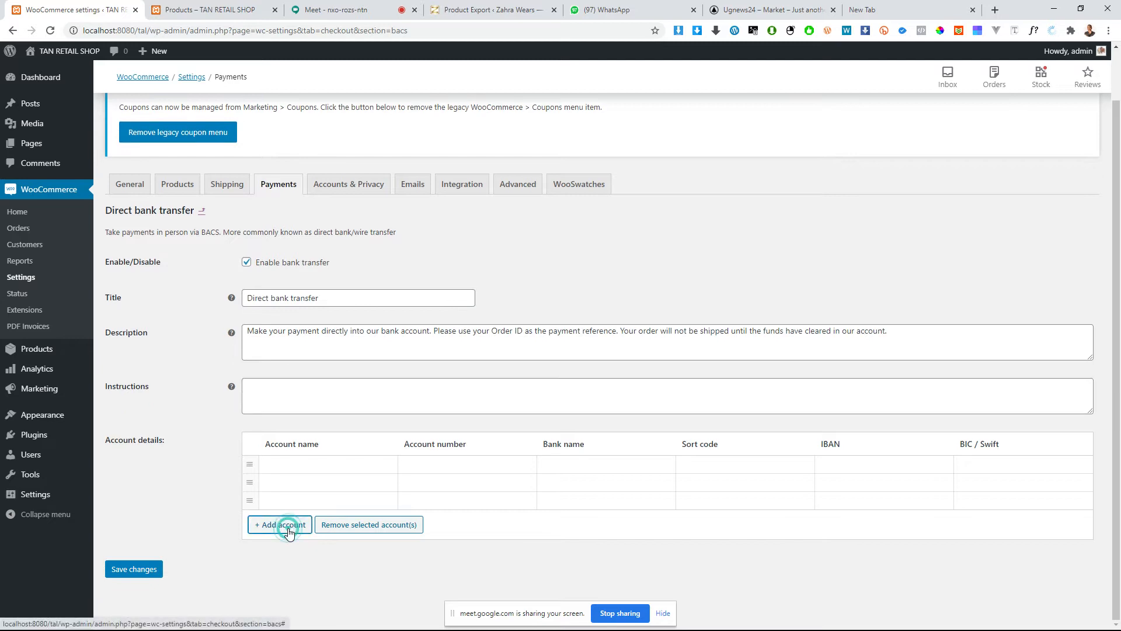
Step: Enter "centinary" as the account name in the first account row and fill in the account number
click(314, 469)
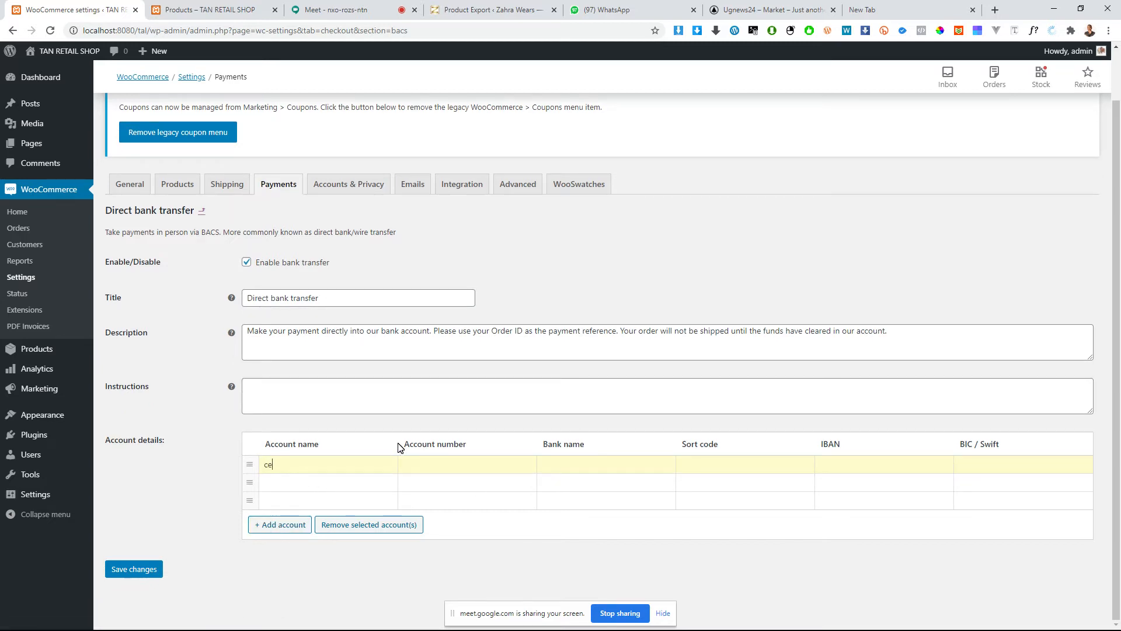
text(centinary)
click(290, 465)
click(462, 464)
Step: Copy the account name into the bank name, correct its spelling to "centenary", and replace the account name with the corrected word
drag(333, 471, 255, 477)
key(ctrl+c)
click(615, 469)
key(ctrl+v)
right_click(571, 466)
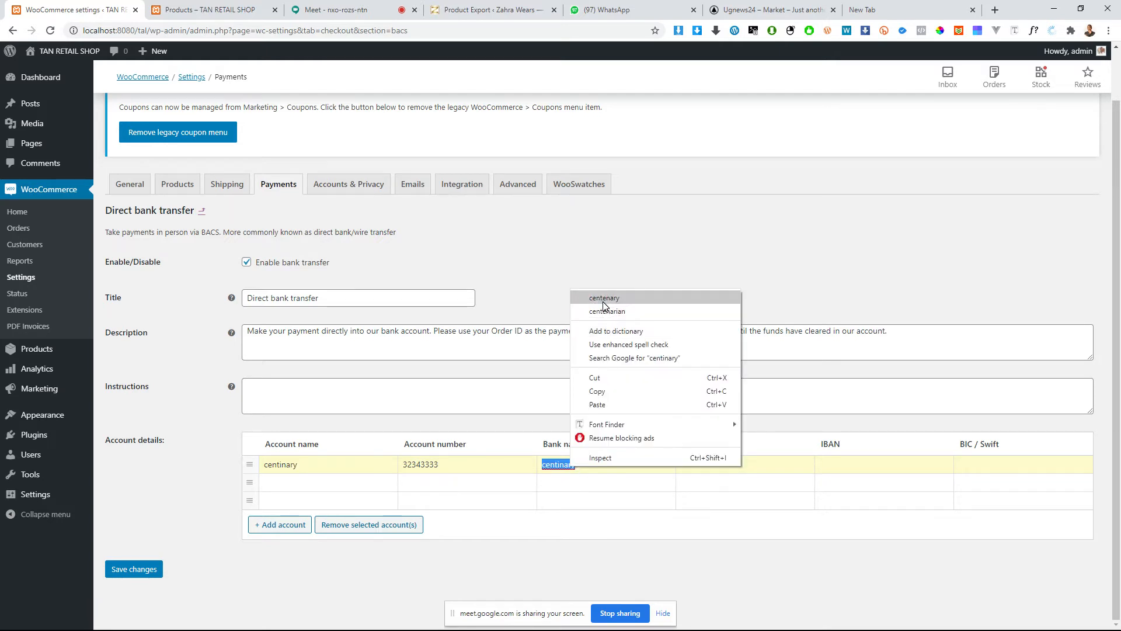
click(603, 301)
double_click(597, 465)
key(ctrl+c)
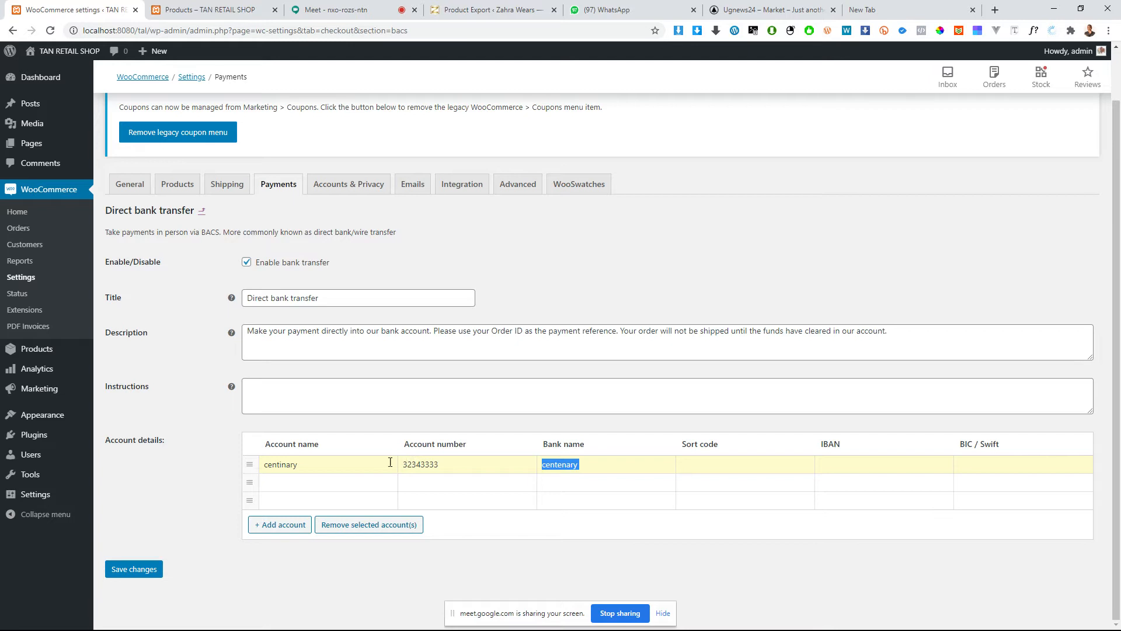
double_click(328, 468)
key(ctrl+v)
Step: Enter the sort code in the first account row and copy its account number into the IBAN and BIC / Swift fields
click(715, 462)
click(854, 464)
double_click(473, 466)
key(ctrl+c)
click(877, 465)
key(ctrl+v)
click(1007, 465)
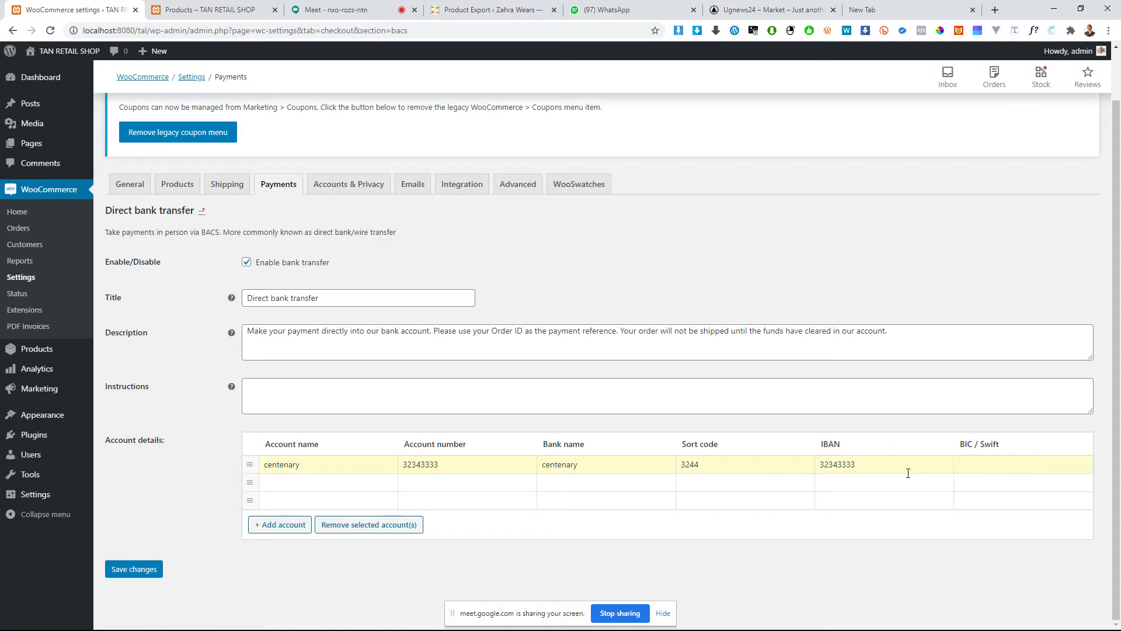
key(ctrl+v)
Step: Save the direct bank transfer settings and return to the list of payment methods
click(163, 572)
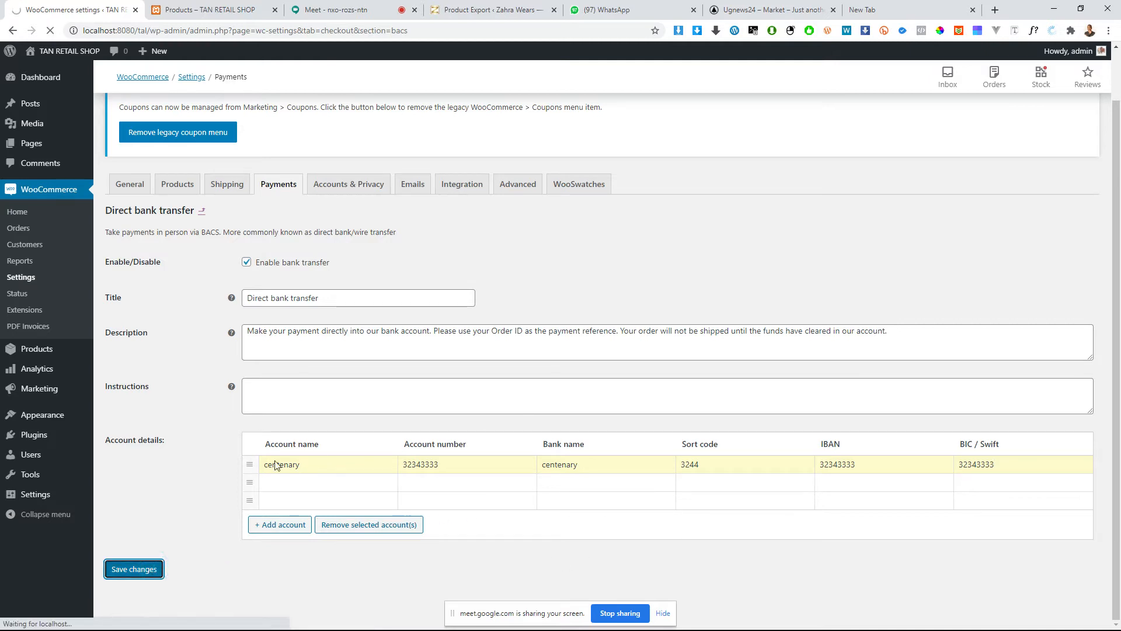
scroll(418, 375, up, 1)
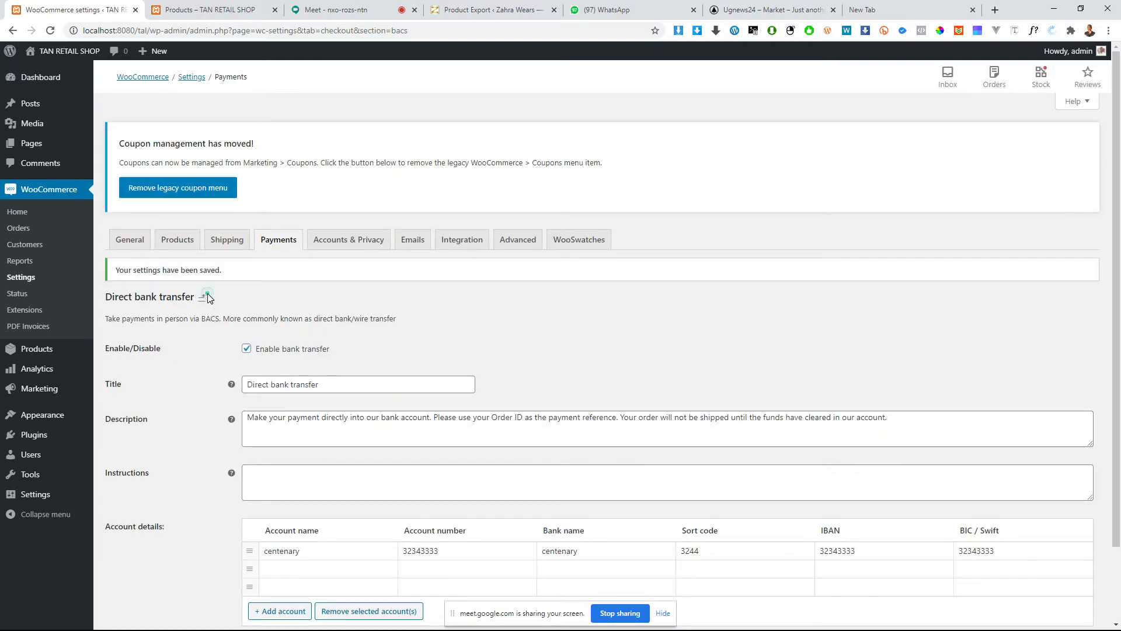
click(202, 298)
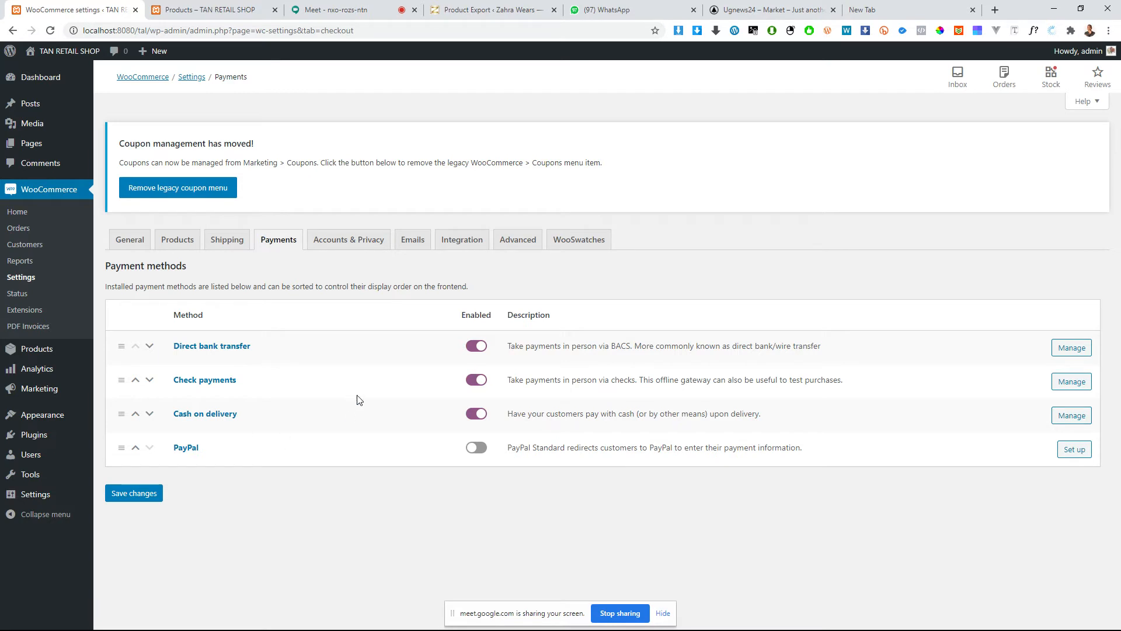
Step: In the accounts and privacy settings, allow customers to create an account during checkout and on the "My account" page
click(361, 244)
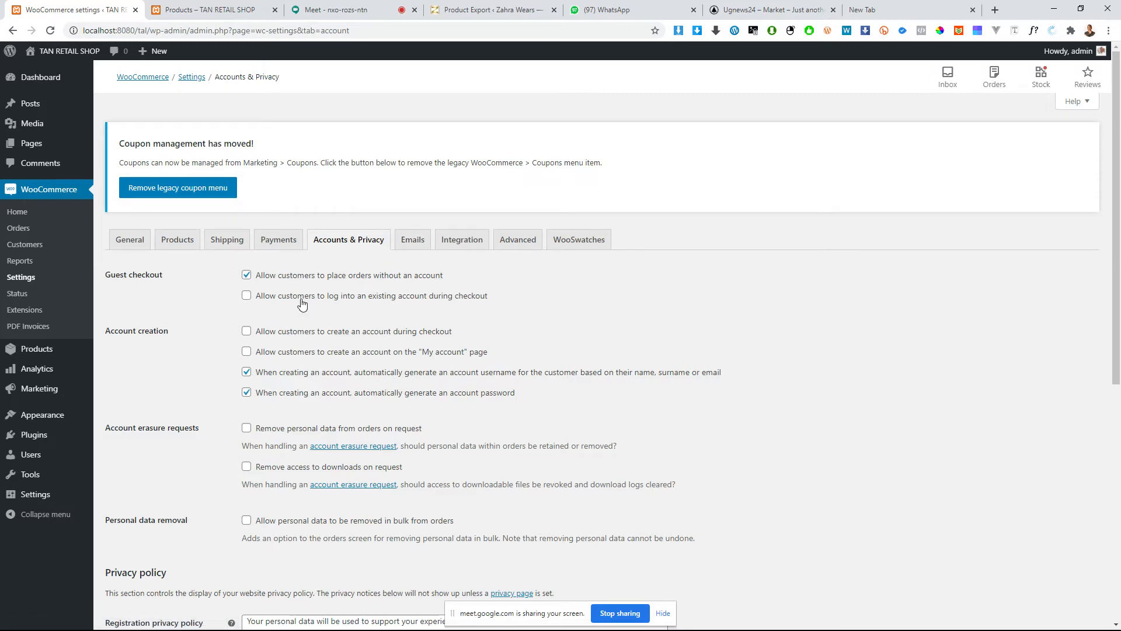
click(290, 334)
click(278, 352)
Step: Look over the account erasure, privacy policy and personal data retention options
scroll(292, 411, down, 1)
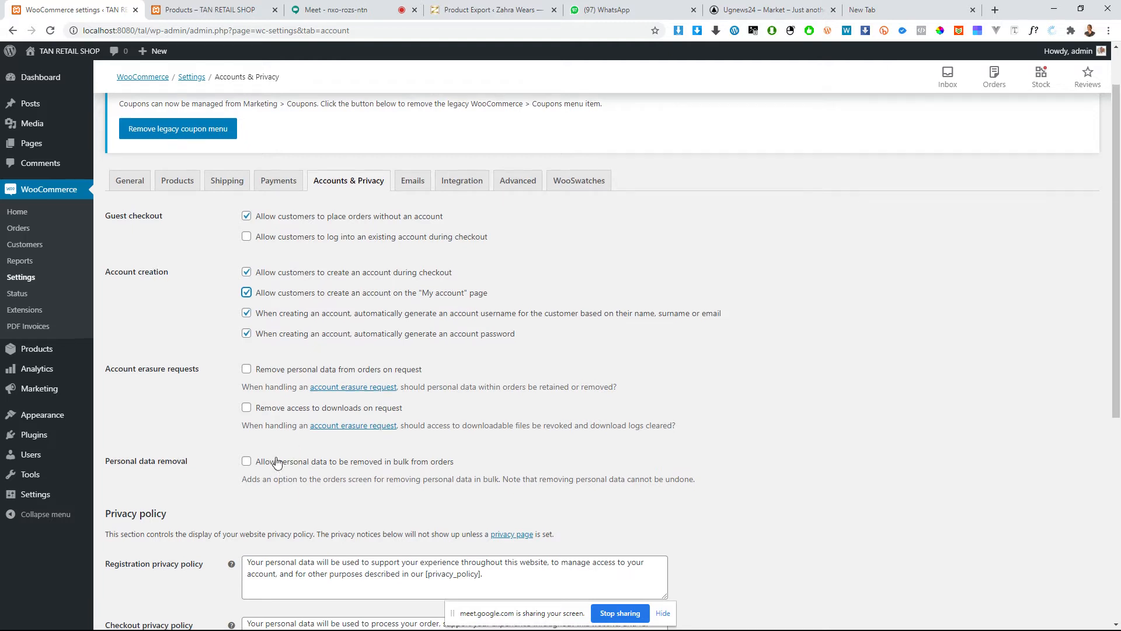
scroll(299, 259, down, 4)
scroll(270, 476, down, 2)
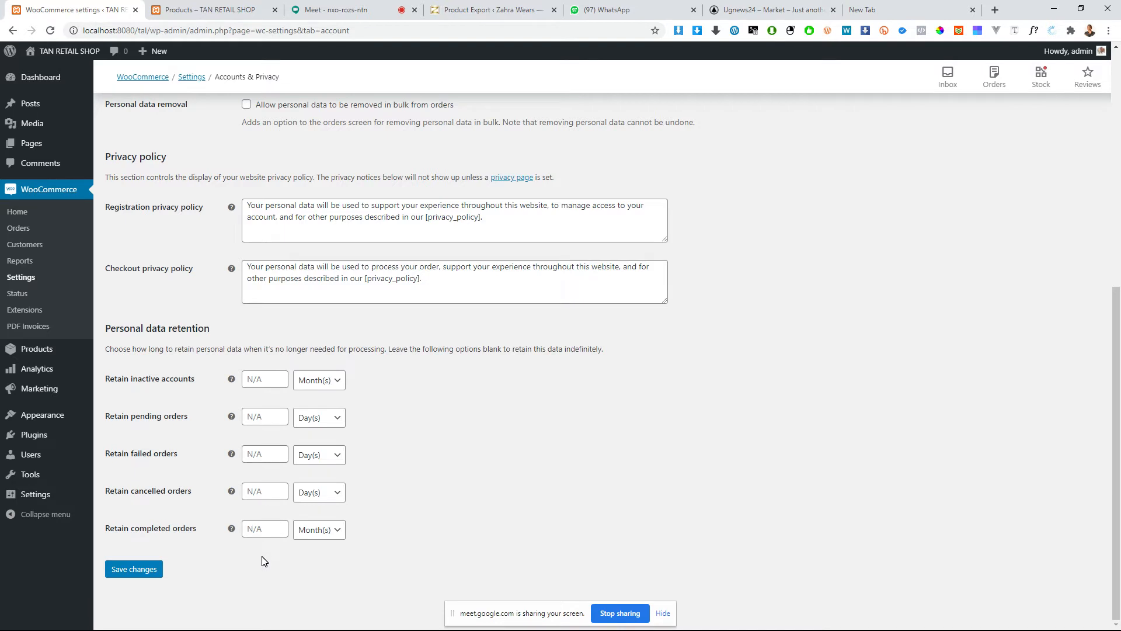
scroll(271, 530, up, 6)
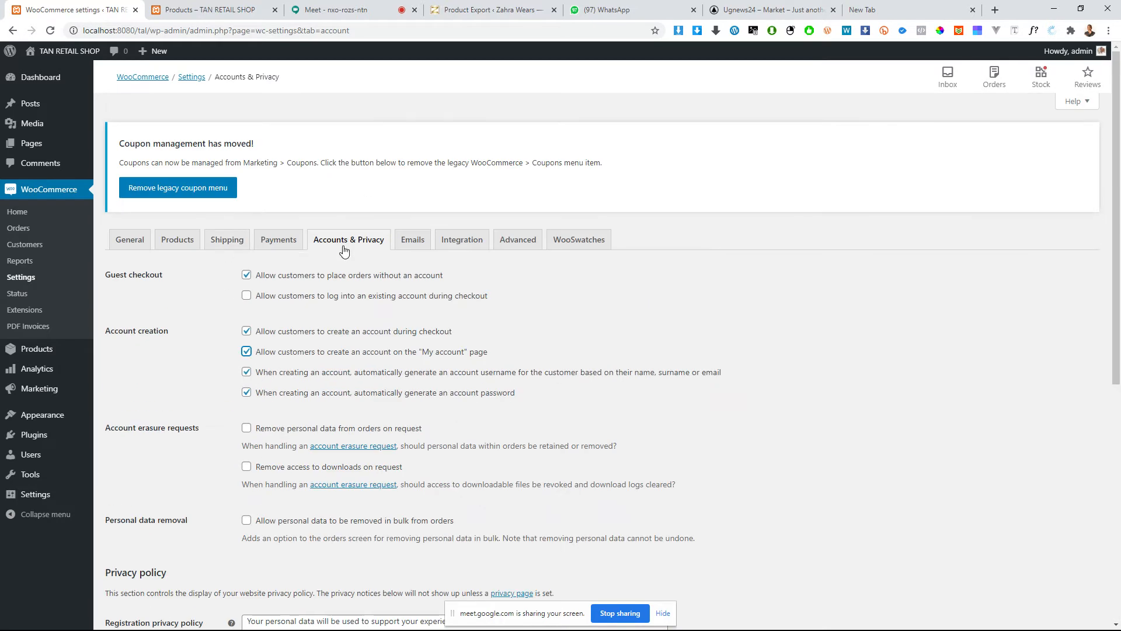
scroll(291, 407, down, 6)
click(279, 376)
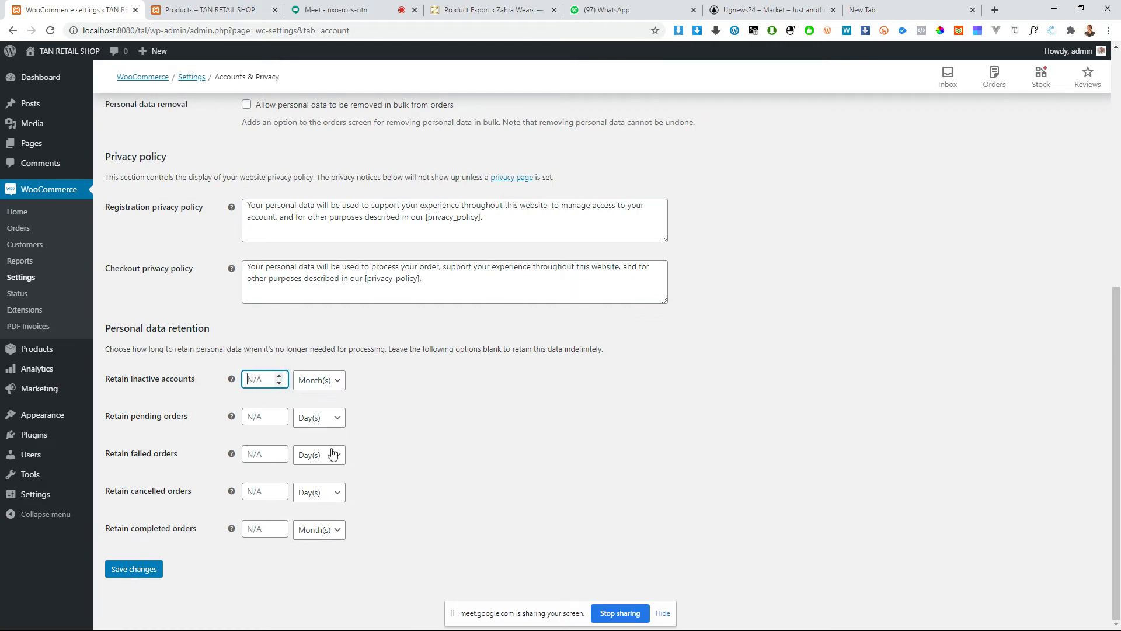
scroll(350, 327, up, 7)
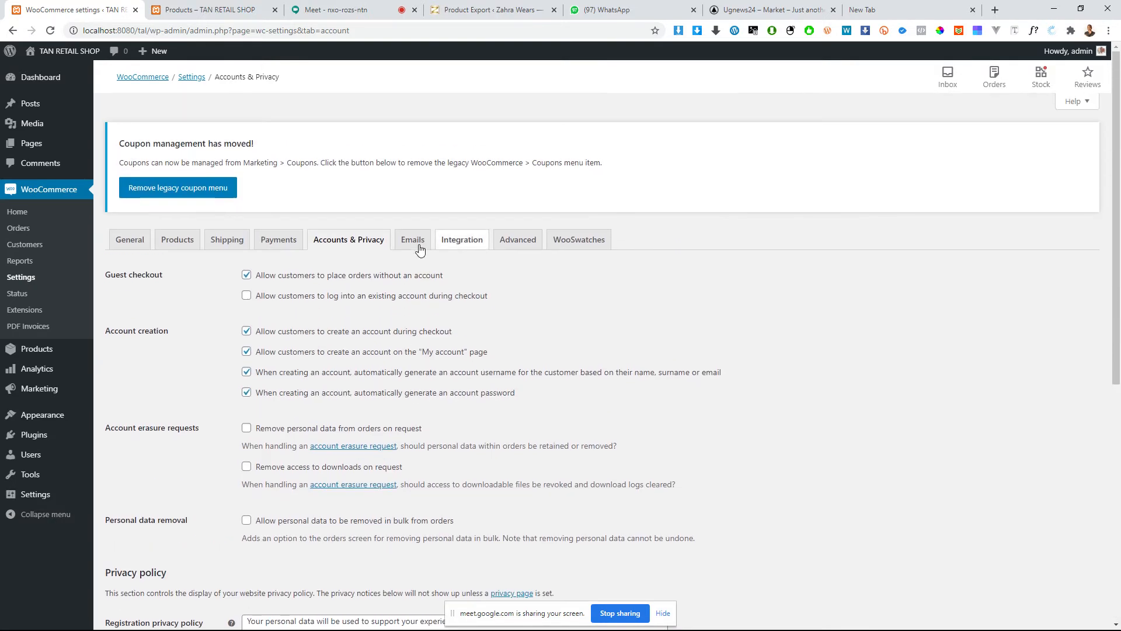
Step: Save the accounts and privacy settings
scroll(314, 325, down, 6)
scroll(137, 593, down, 2)
click(134, 573)
Step: Try to allow customers to log into an existing account during checkout and save that option
scroll(175, 526, up, 7)
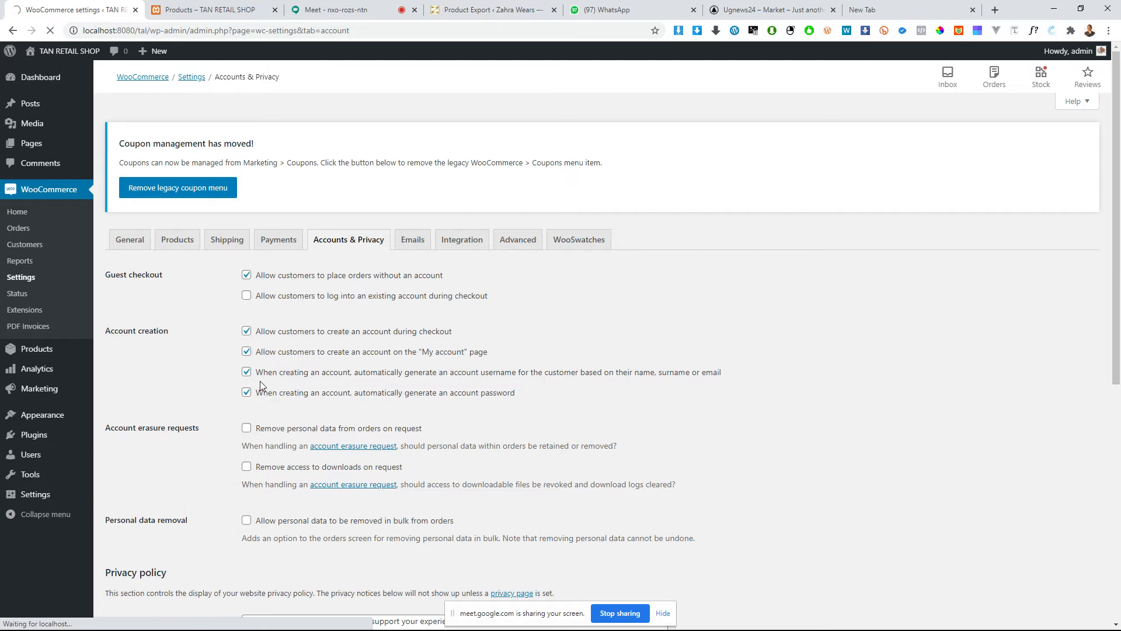
click(298, 296)
scroll(216, 415, down, 7)
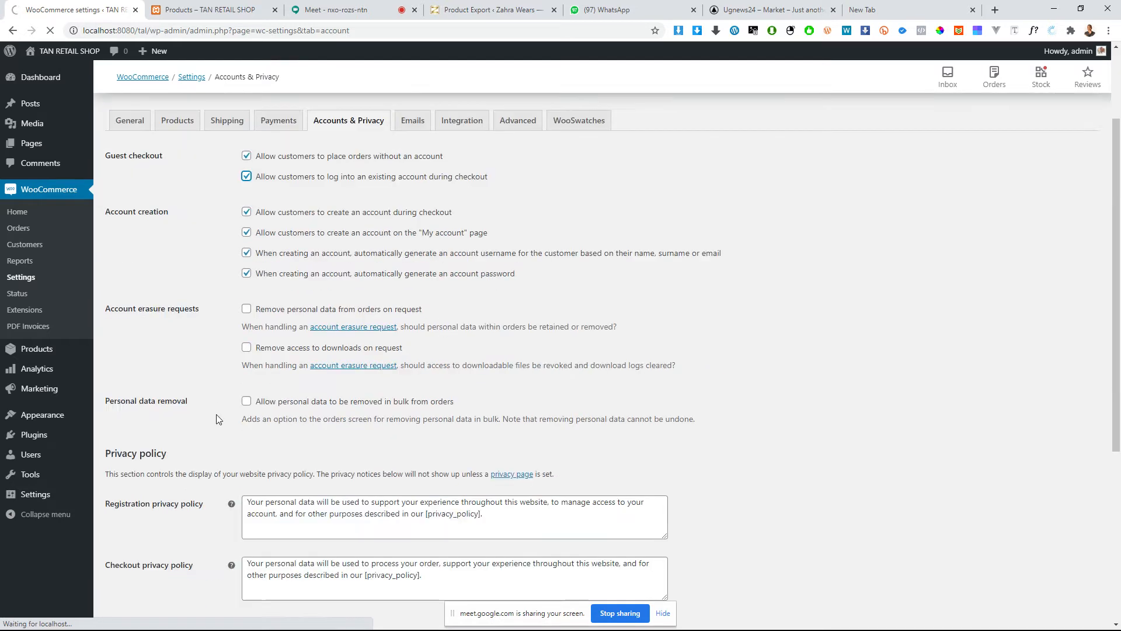
click(138, 570)
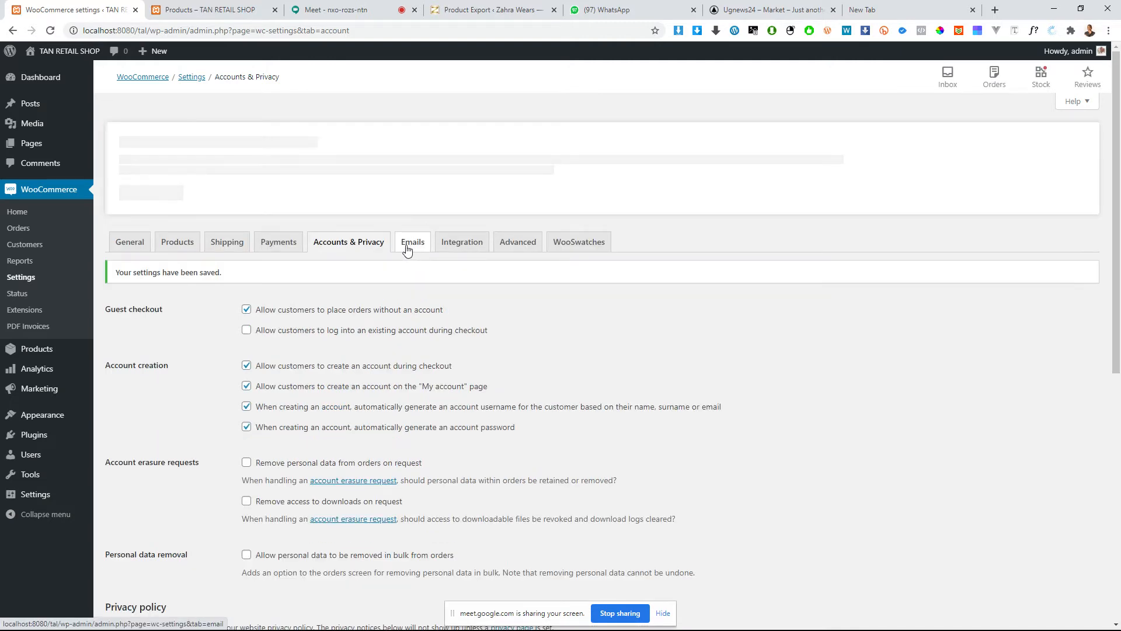
Step: Open the email settings and examine the notification list, recipients, sender options and email template section
click(418, 250)
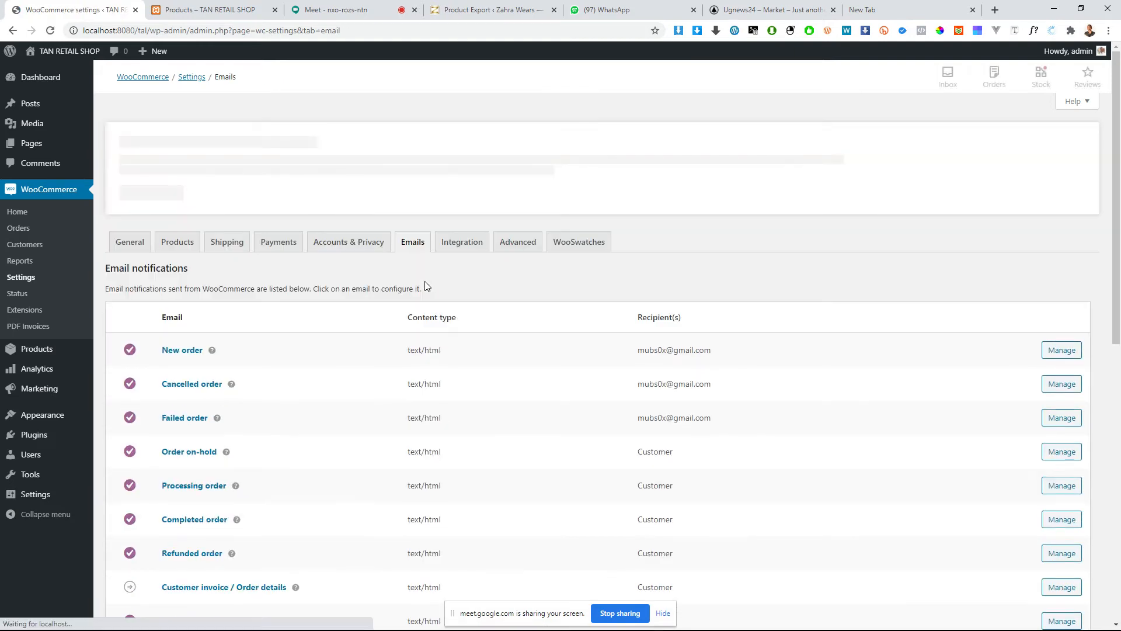
scroll(371, 379, down, 6)
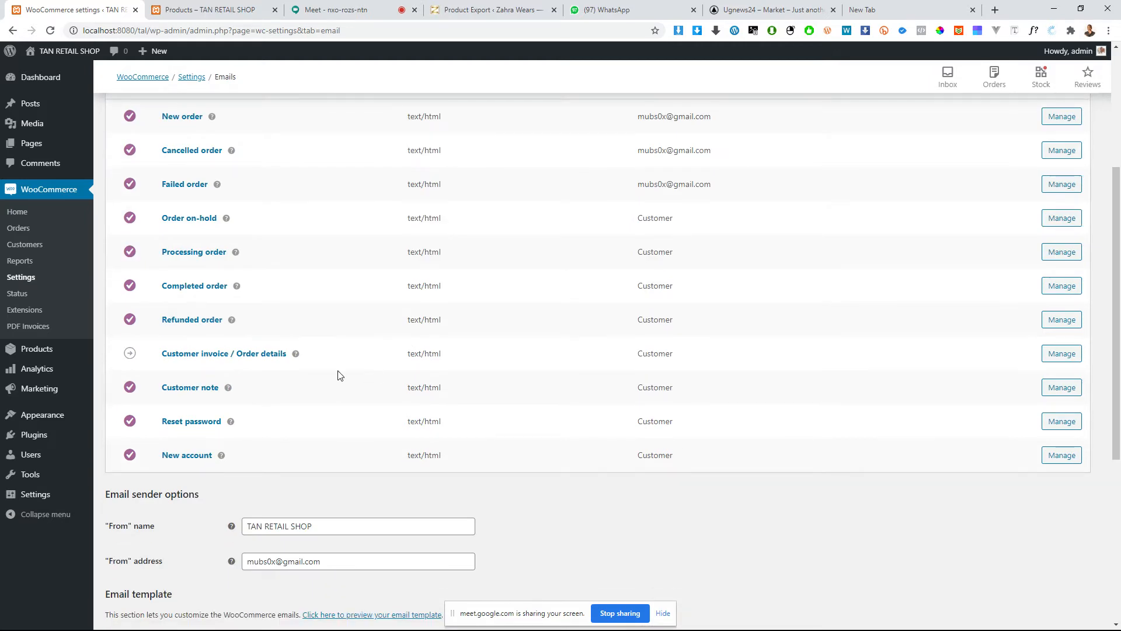
scroll(300, 350, down, 2)
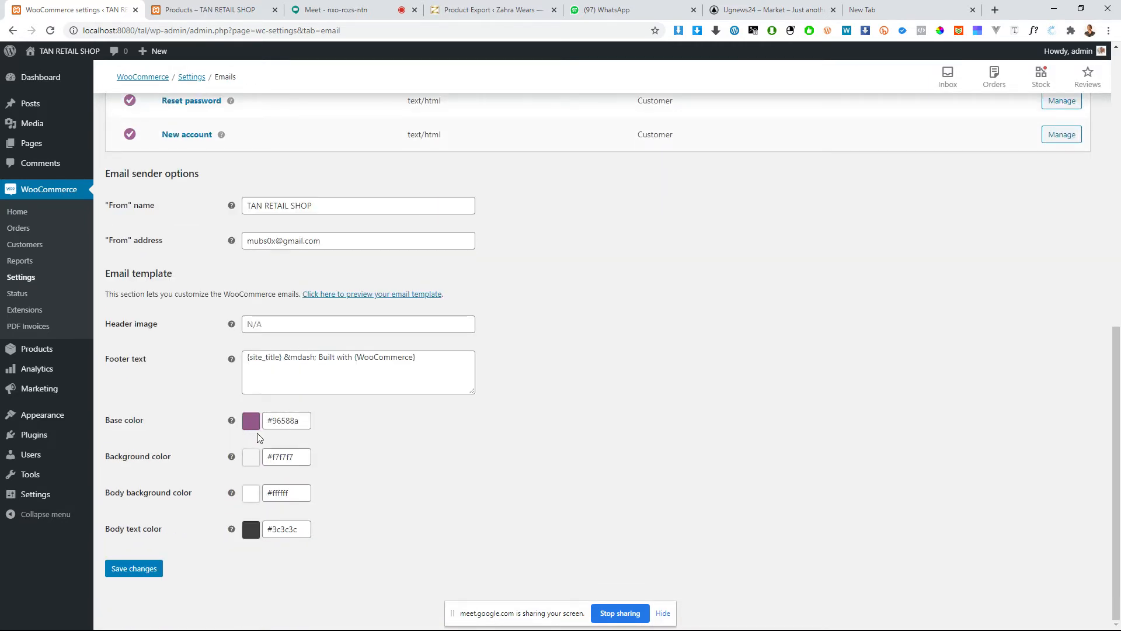
scroll(321, 391, up, 10)
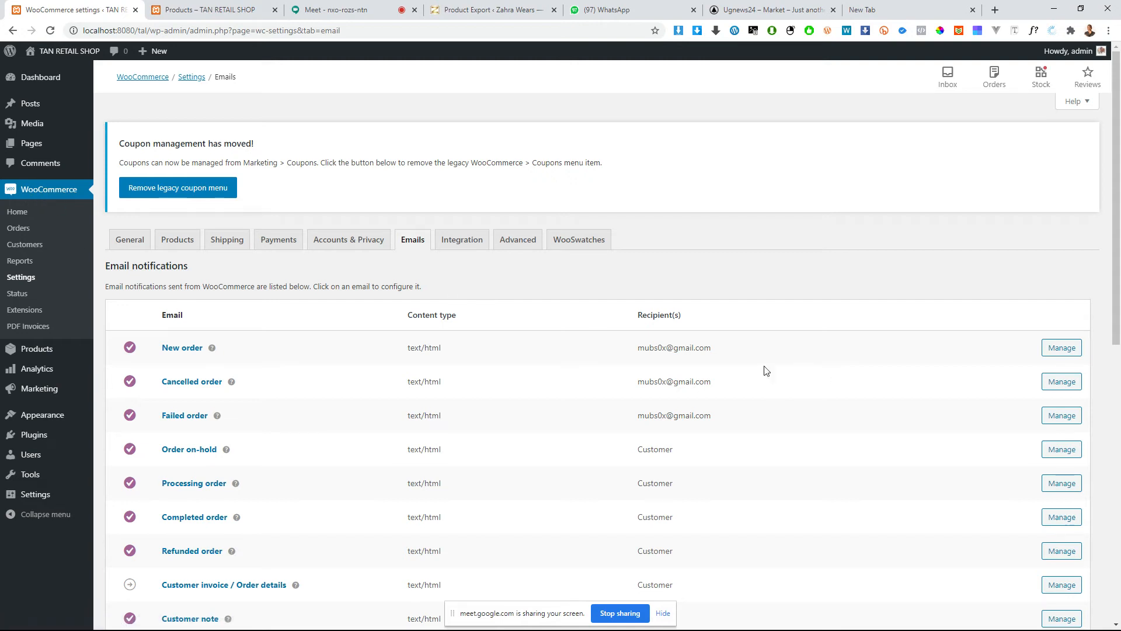
scroll(461, 344, down, 1)
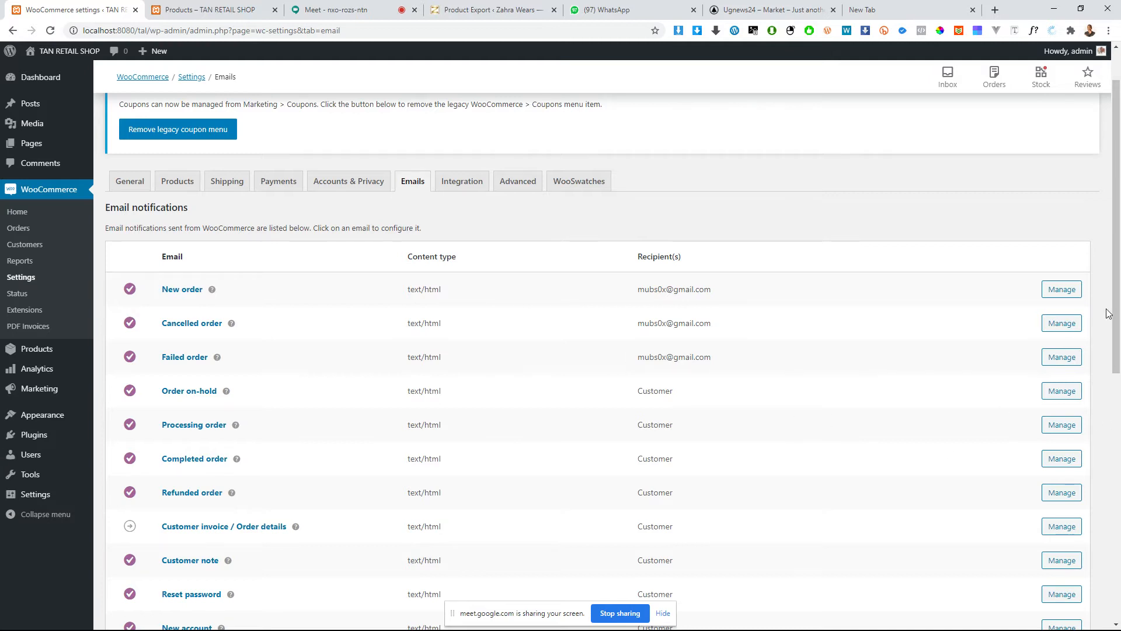
scroll(273, 328, down, 4)
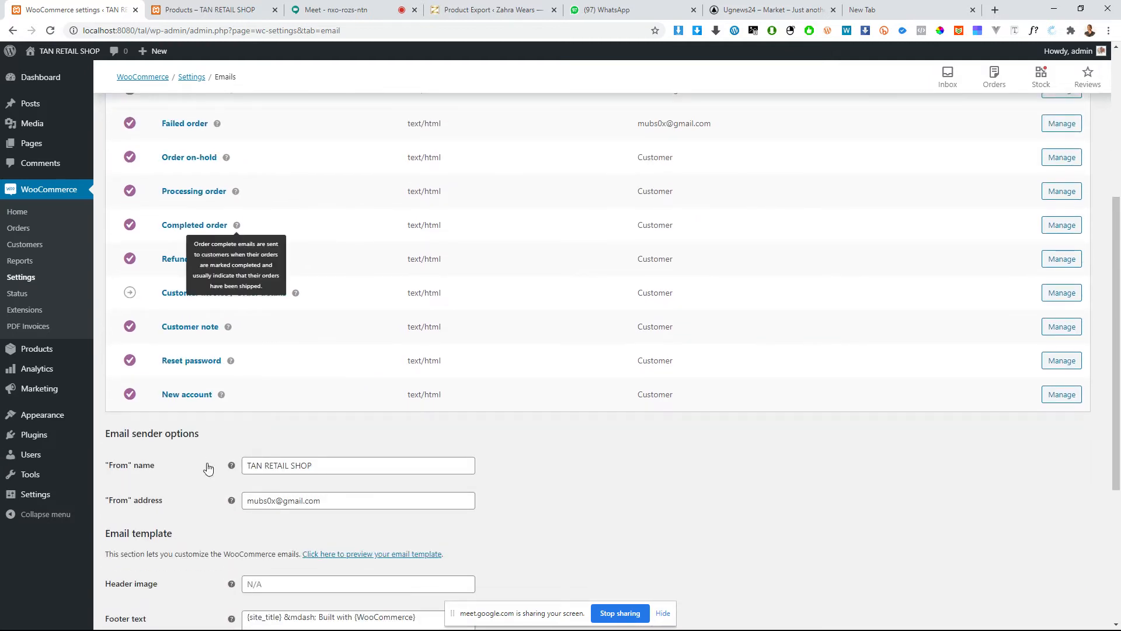
scroll(543, 342, up, 4)
scroll(283, 478, down, 5)
Step: Examine the email sender name, sender address and the template's header image field
drag(349, 408, 168, 418)
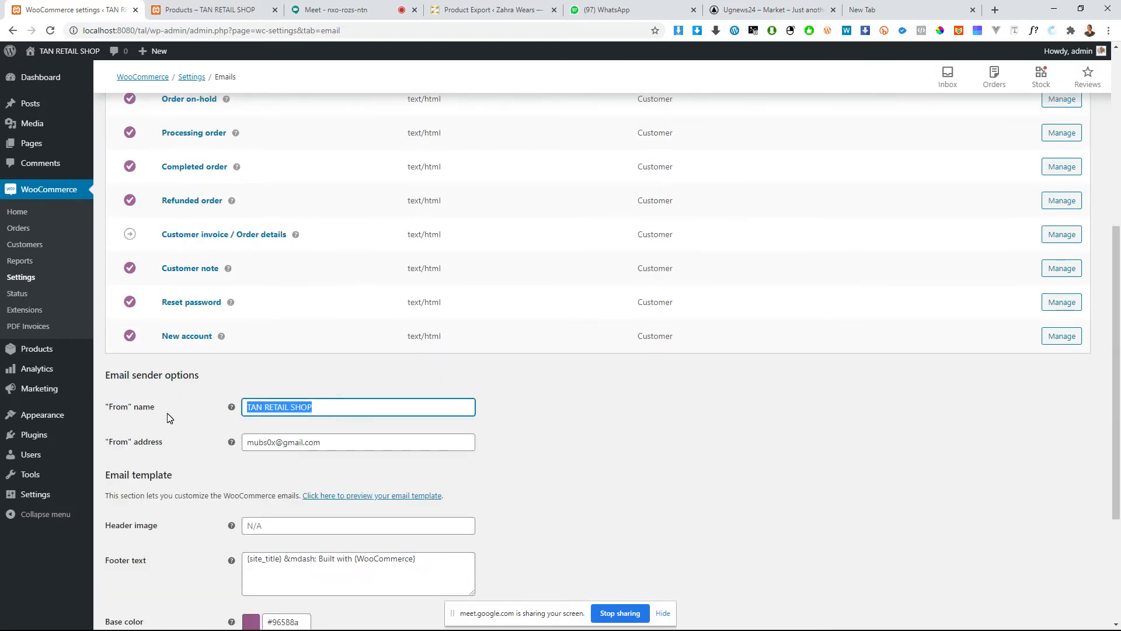
triple_click(338, 439)
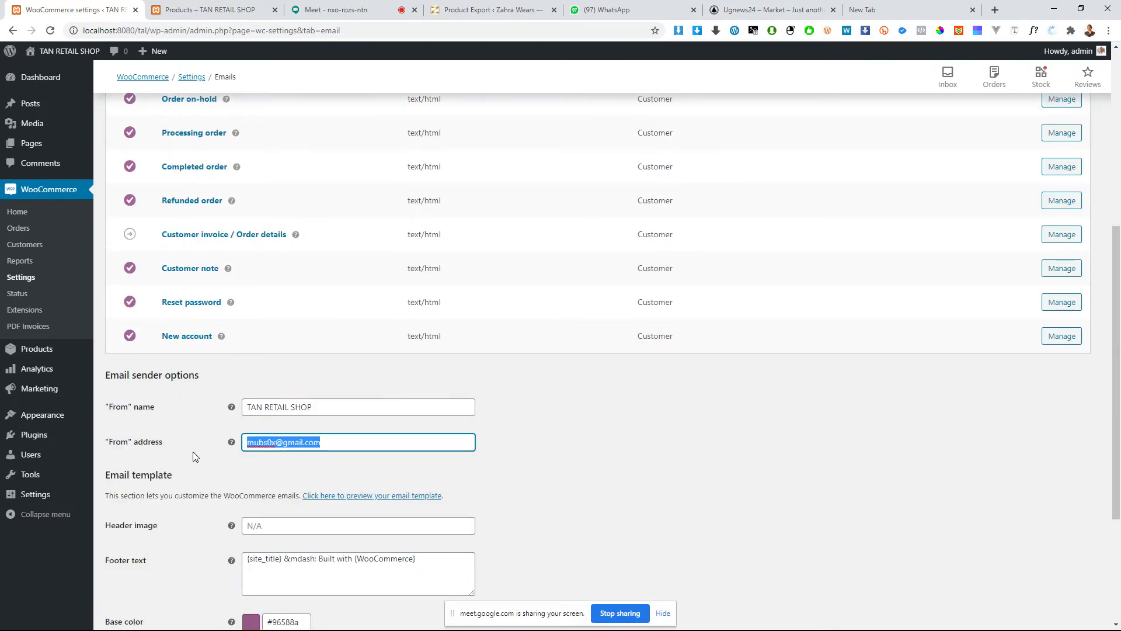
scroll(287, 352, down, 4)
click(288, 324)
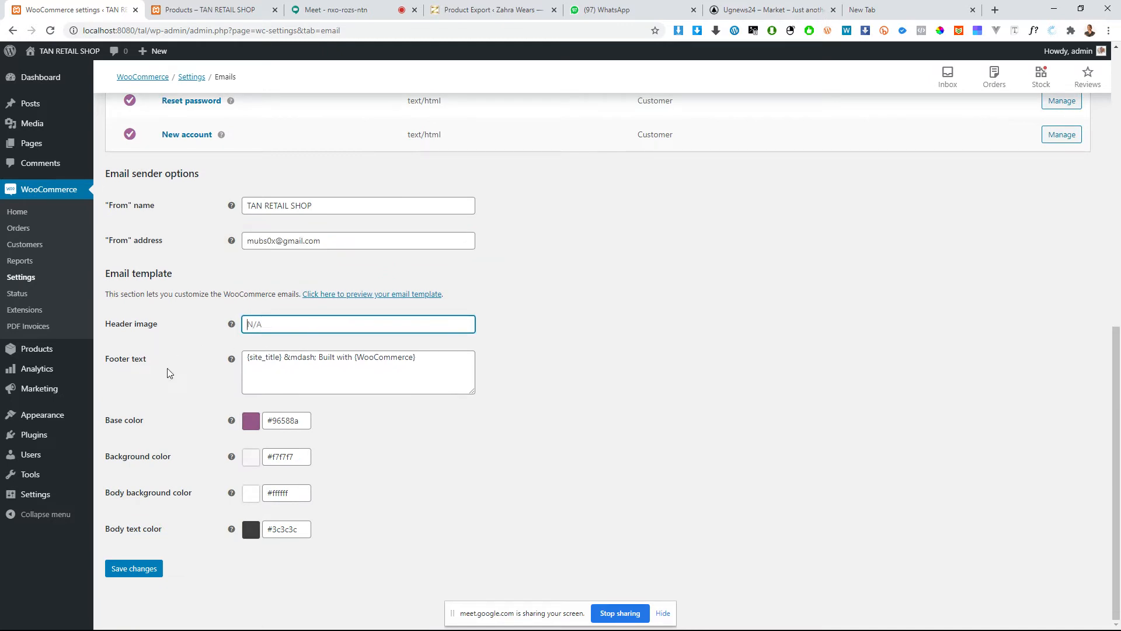
Step: Try #dc13b4 and #0f0e0f as the email template's base color
click(272, 422)
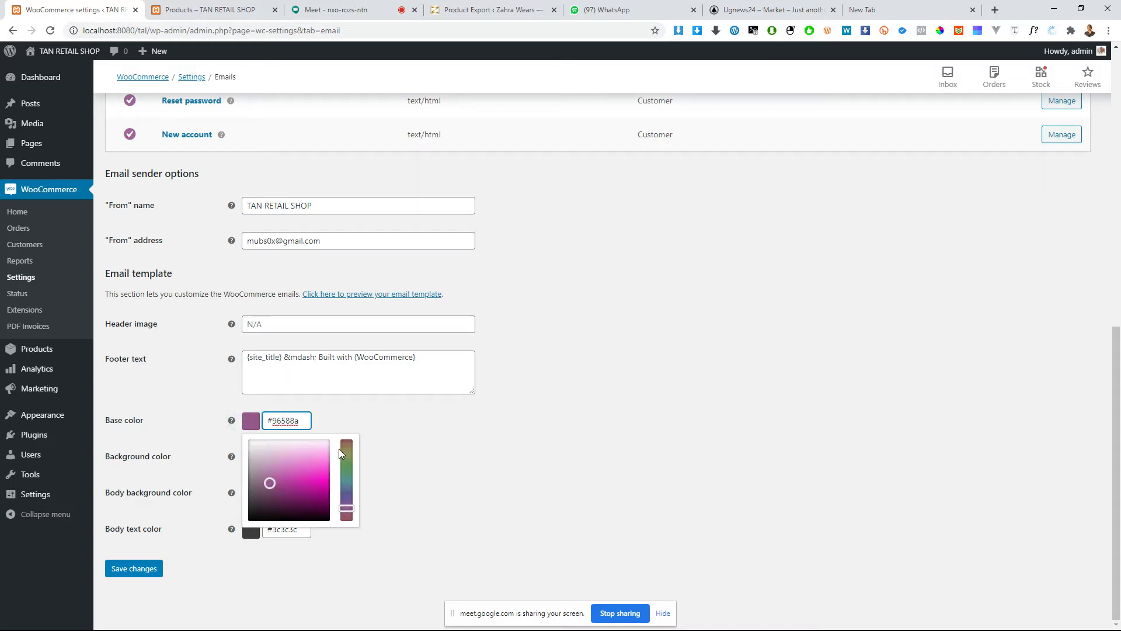
click(318, 485)
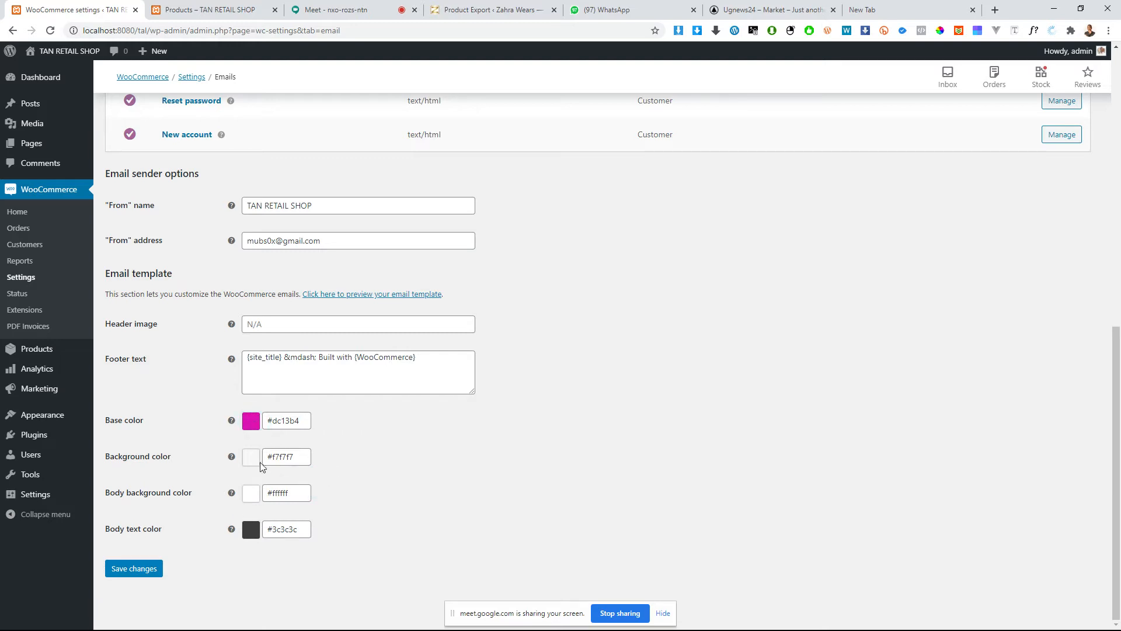
click(287, 421)
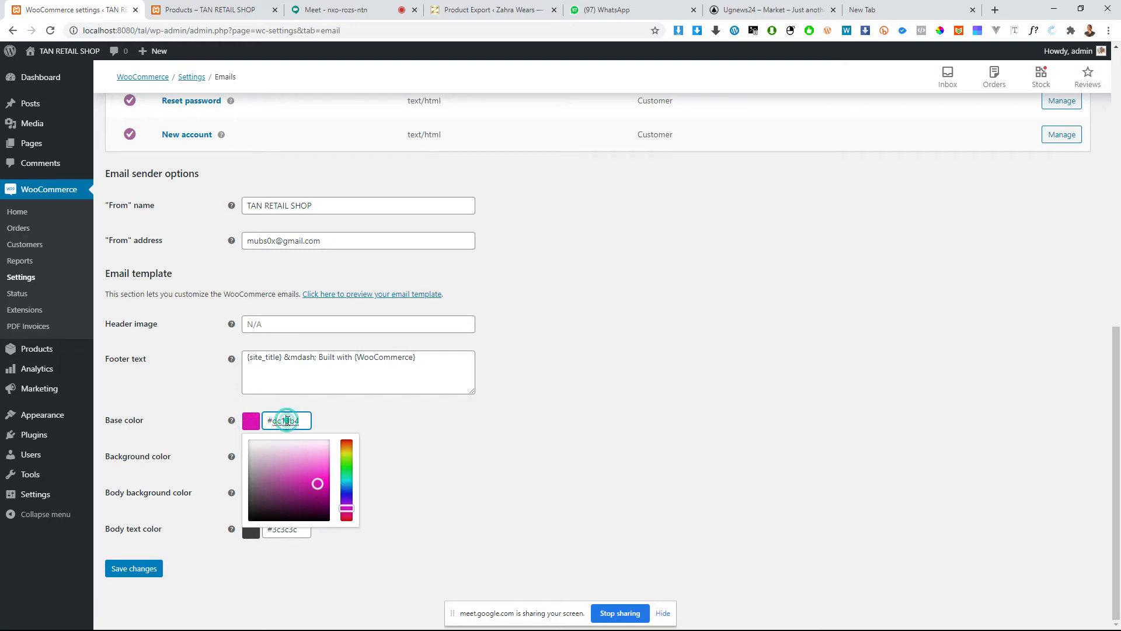
click(267, 502)
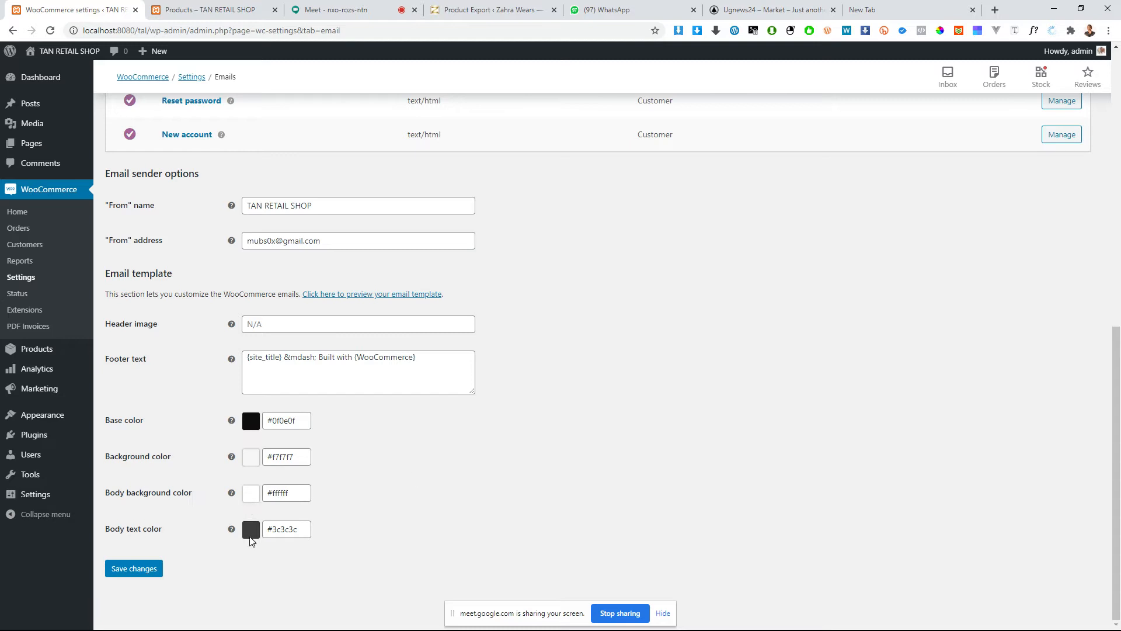
Step: Open the New order email notification and examine its recipients, subject, email heading and additional content
scroll(749, 413, up, 10)
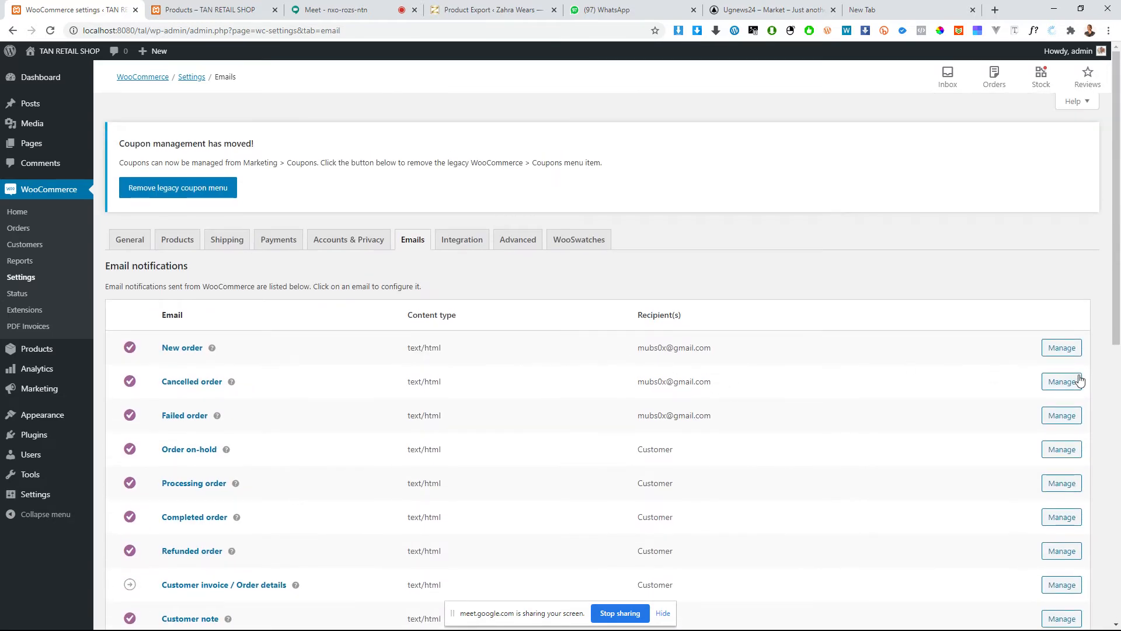
click(1062, 347)
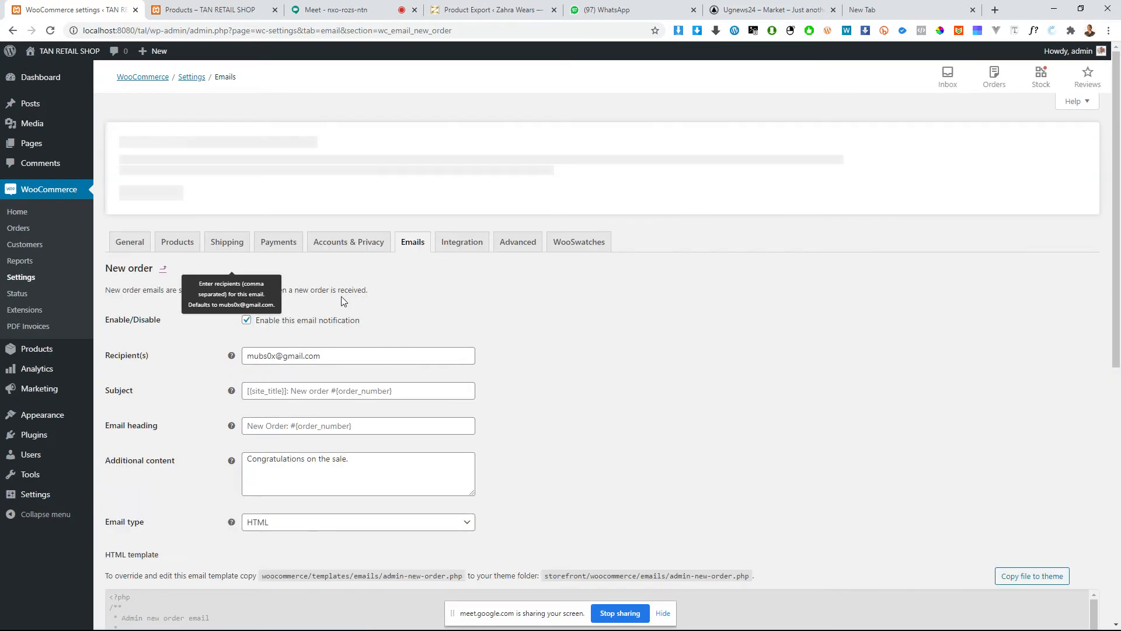
scroll(332, 277, down, 2)
drag(355, 244, 273, 241)
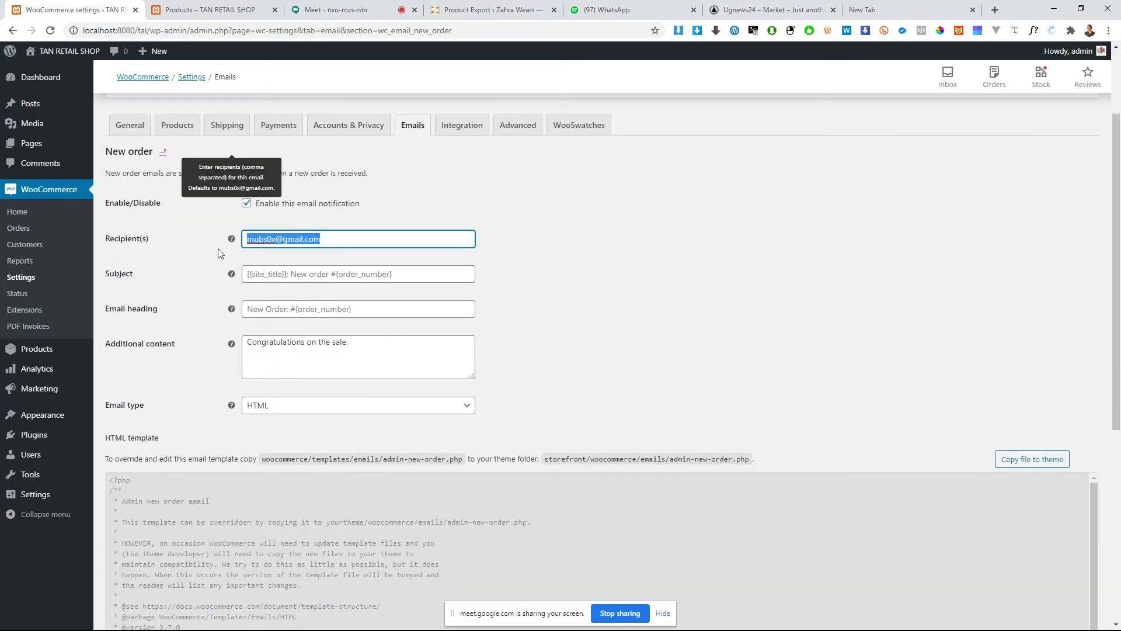
click(288, 277)
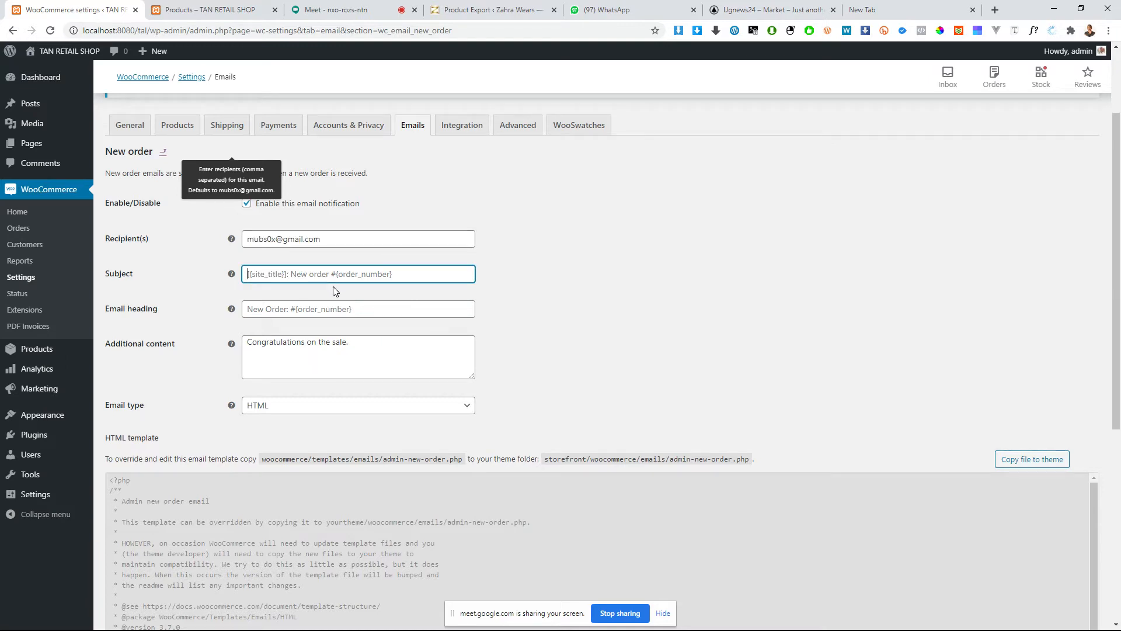
scroll(336, 290, down, 1)
click(262, 250)
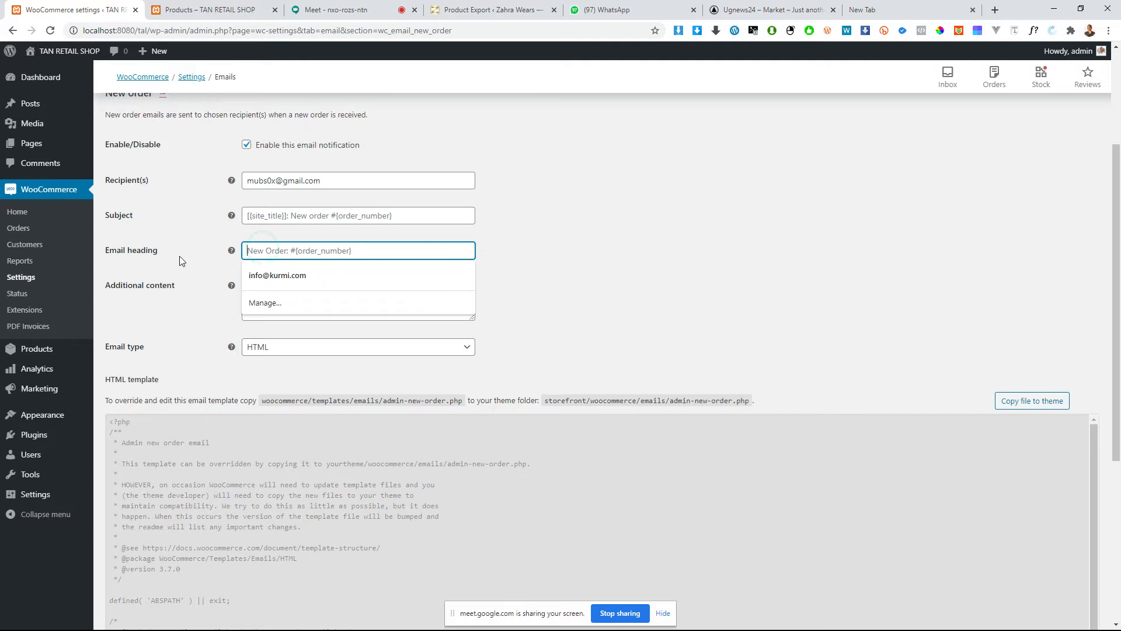
click(337, 293)
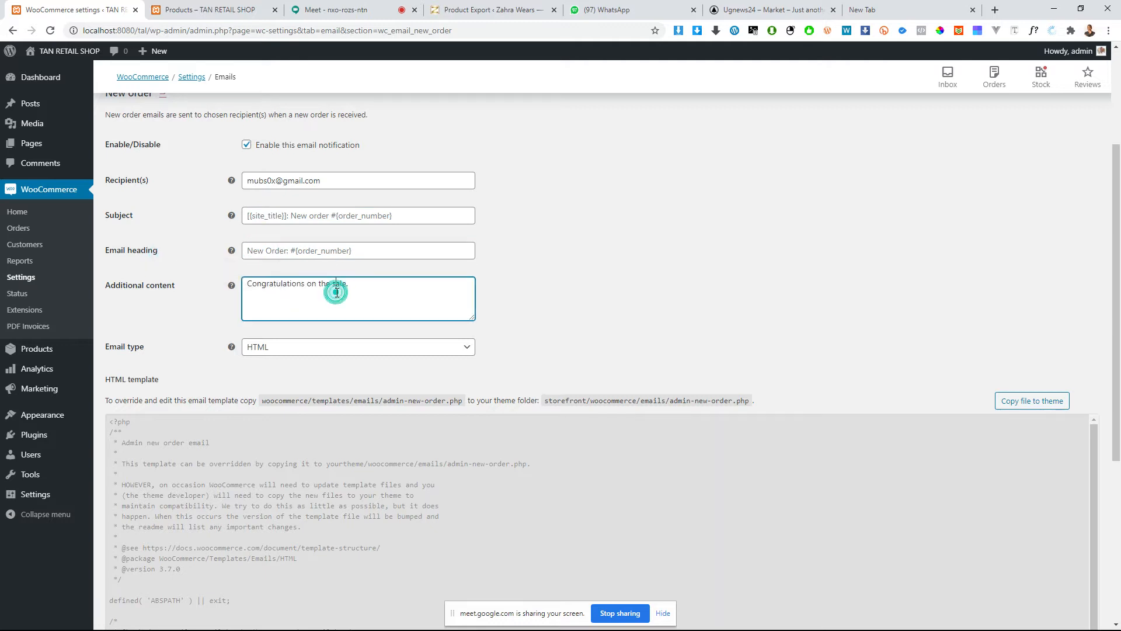
drag(368, 293, 251, 285)
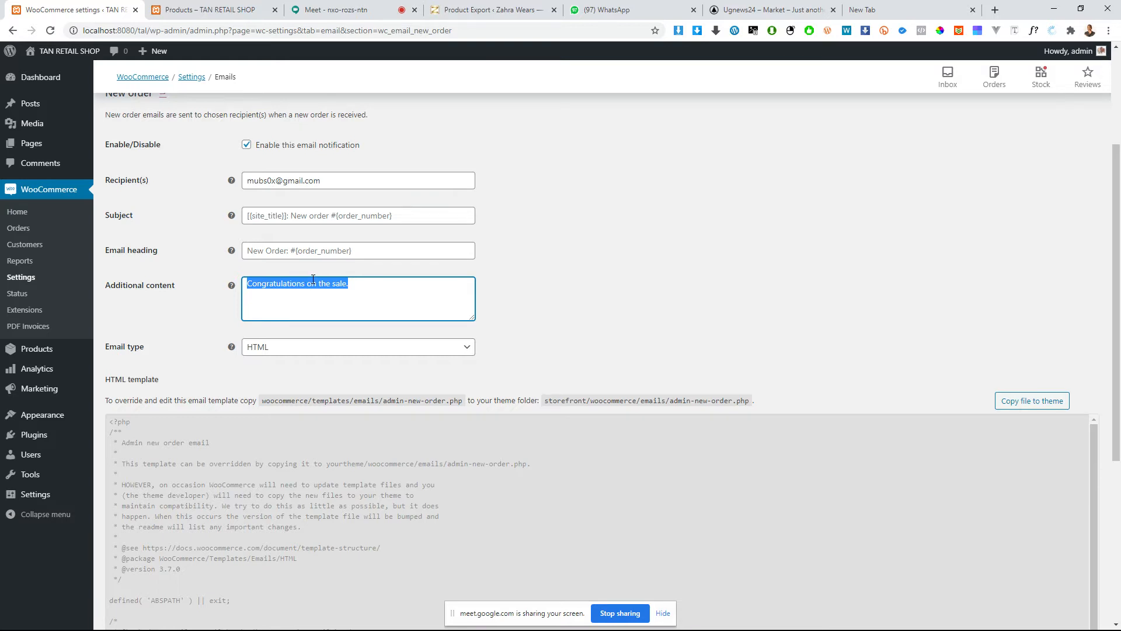
Step: Check the available email types for the New order notification, keeping HTML, and look through its HTML template code
scroll(307, 284, down, 2)
click(319, 230)
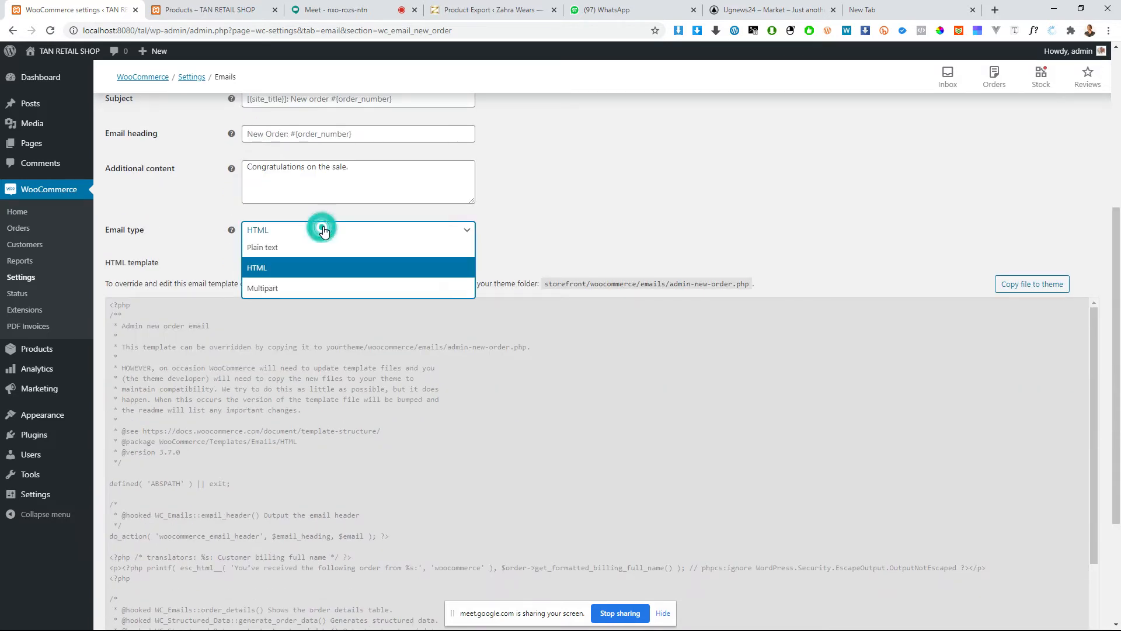
click(321, 279)
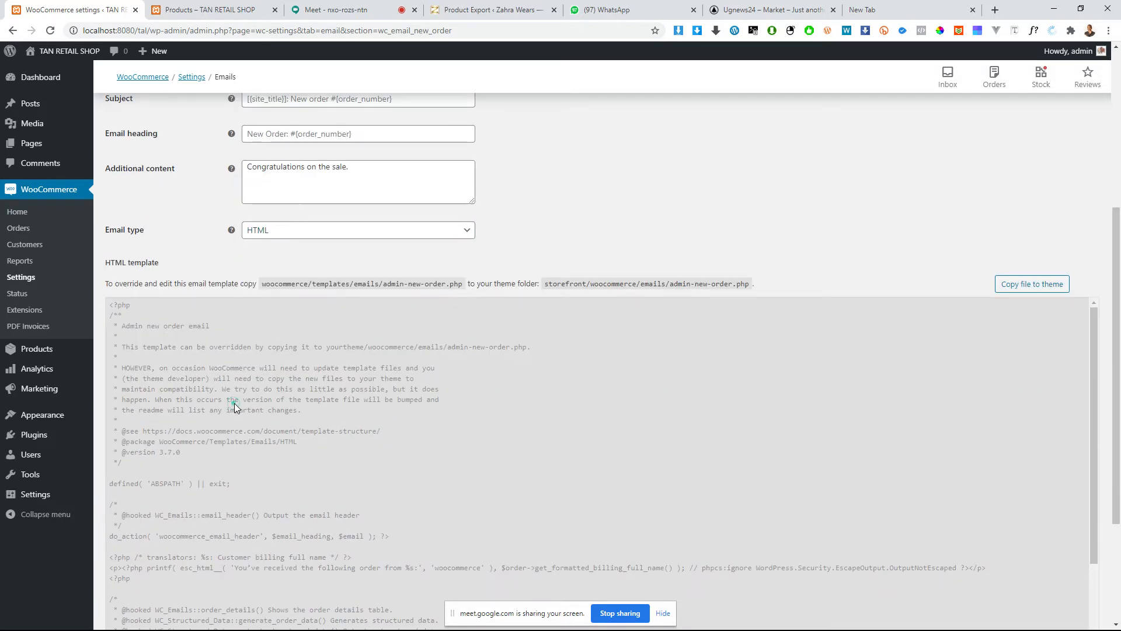
scroll(257, 344, down, 7)
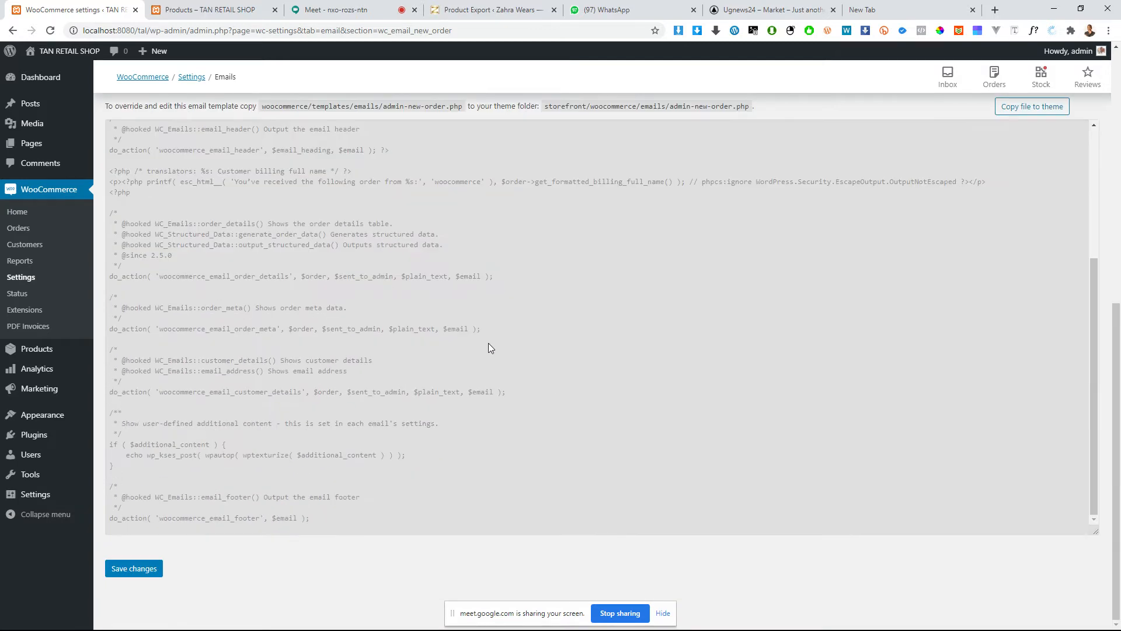
scroll(274, 409, up, 8)
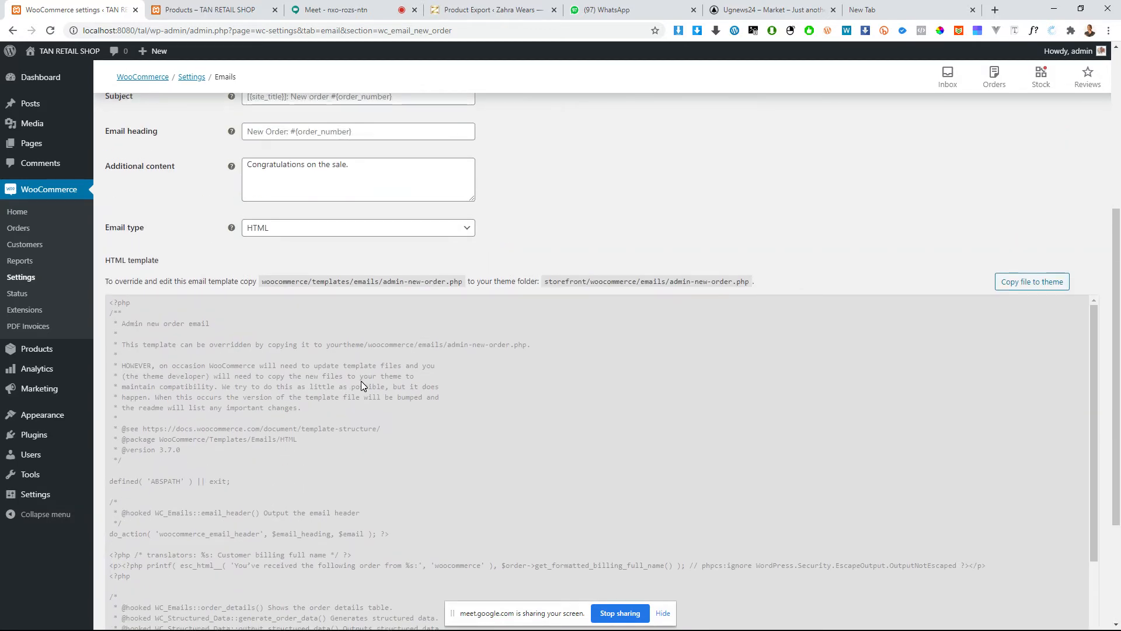
scroll(361, 385, up, 10)
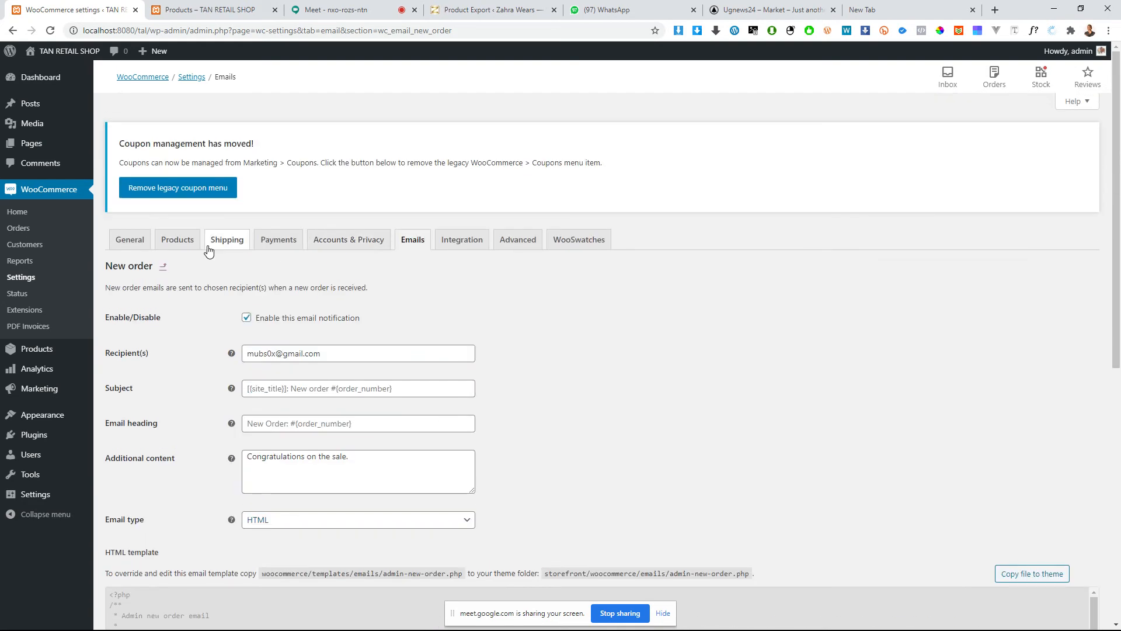
Step: Return to the email notifications list and review all the notifications
click(422, 250)
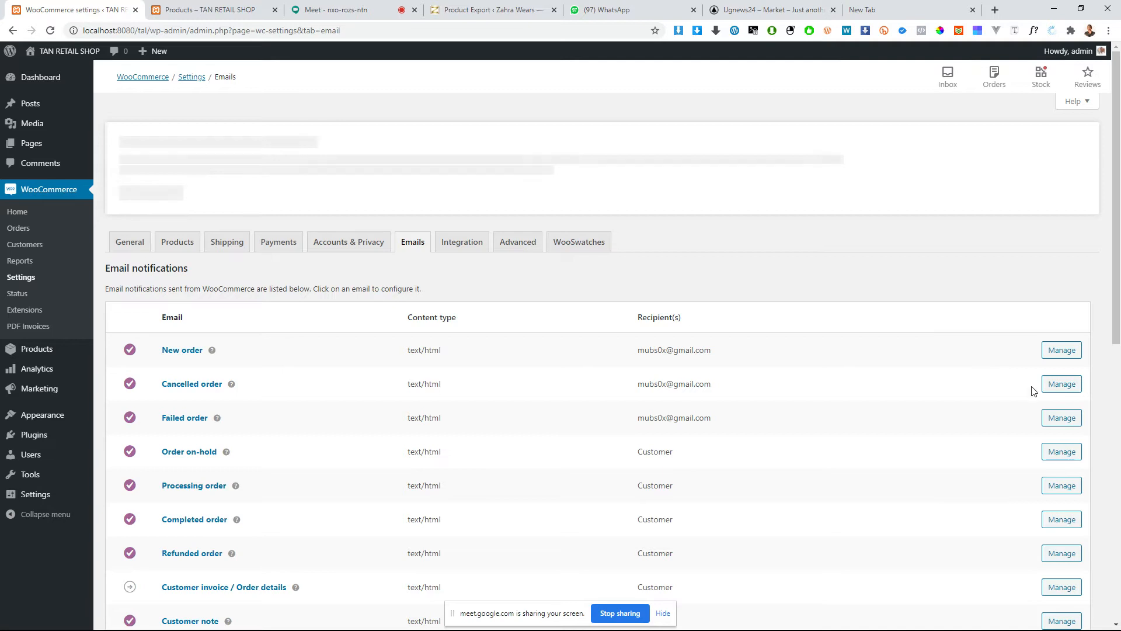
scroll(563, 435, down, 5)
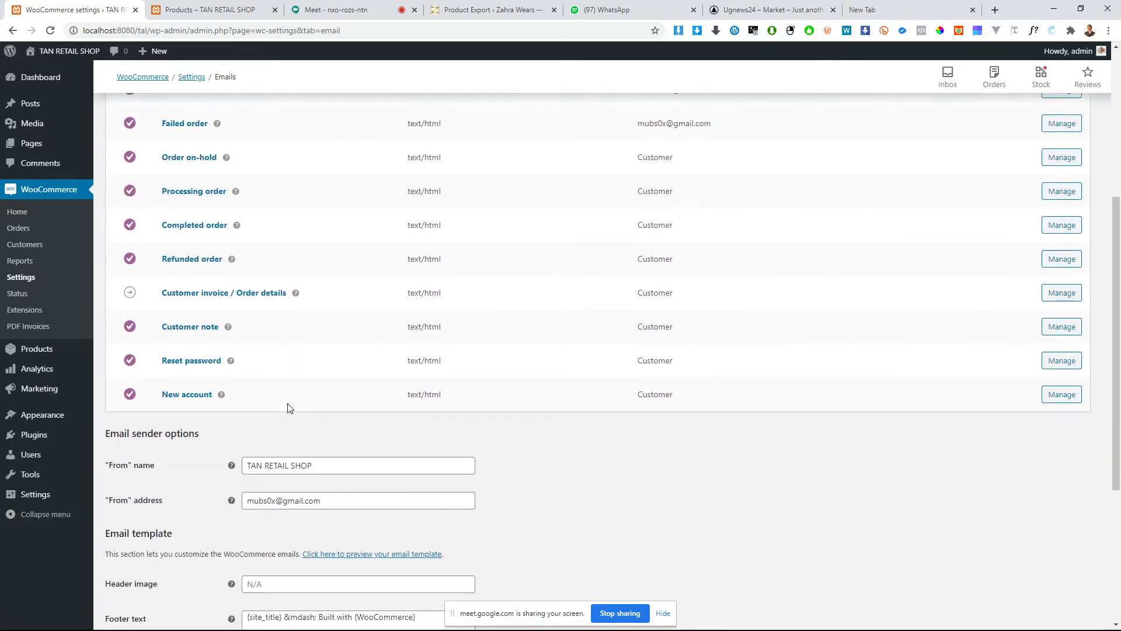
scroll(331, 390, up, 2)
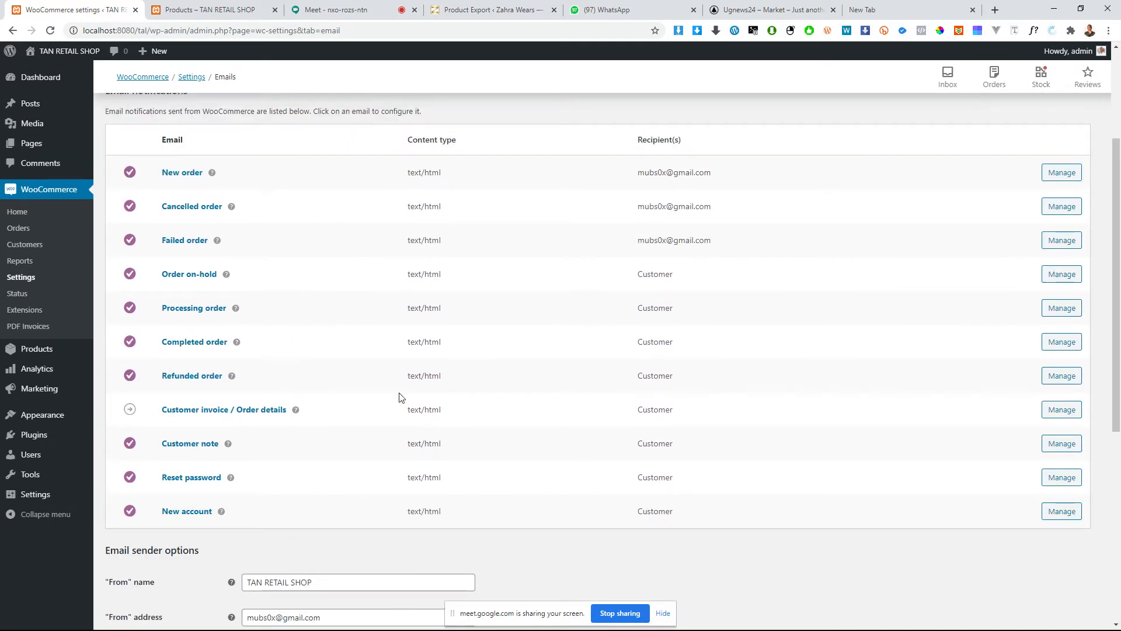
scroll(351, 362, up, 3)
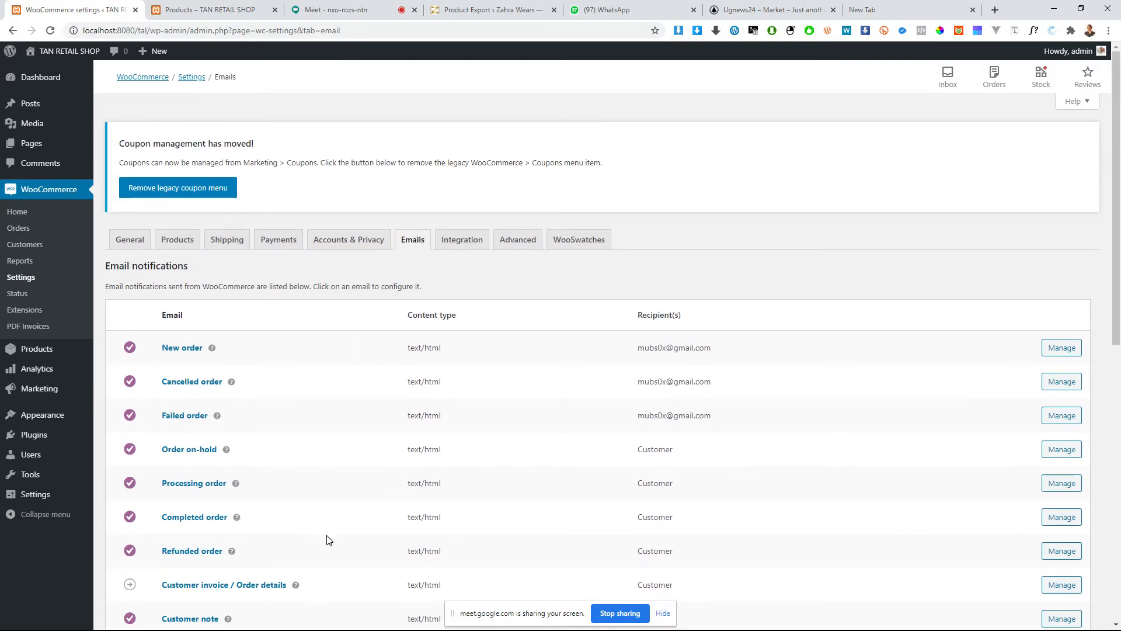
scroll(327, 533, down, 3)
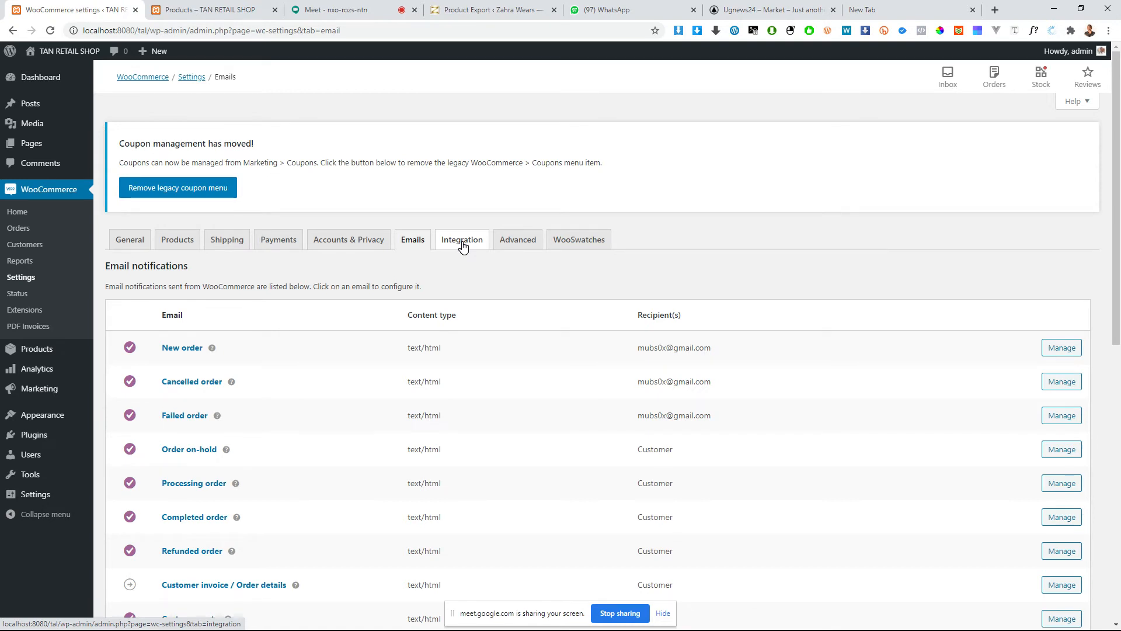
Step: View the MaxMind integration settings and the advanced page setup with its checkout and account endpoints
click(463, 247)
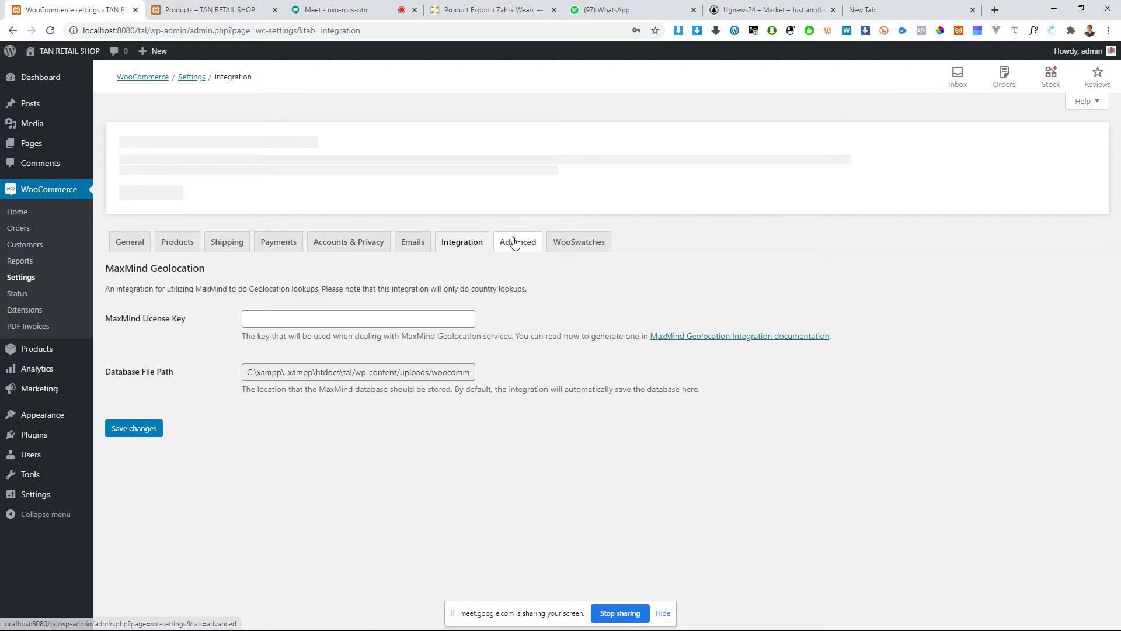
click(514, 243)
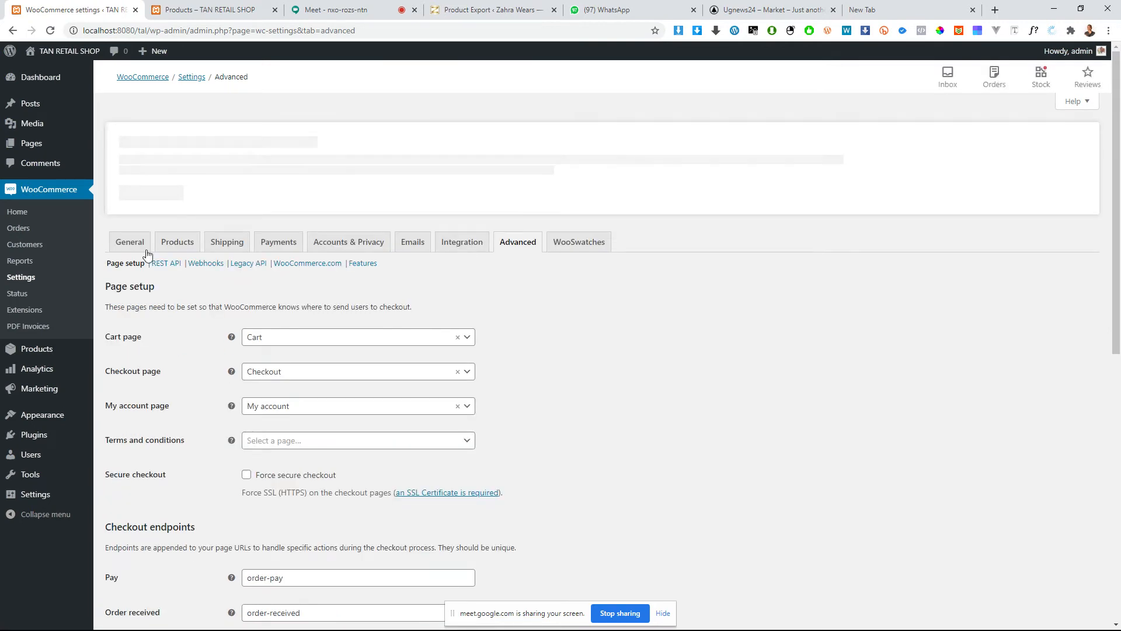
scroll(279, 323, down, 9)
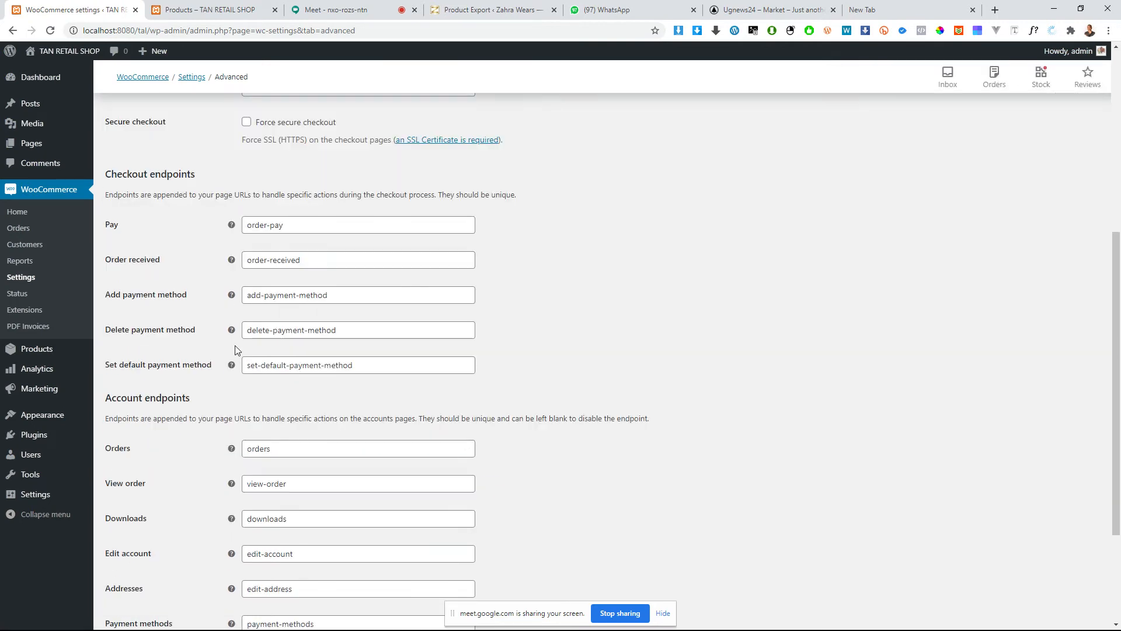
scroll(300, 392, up, 9)
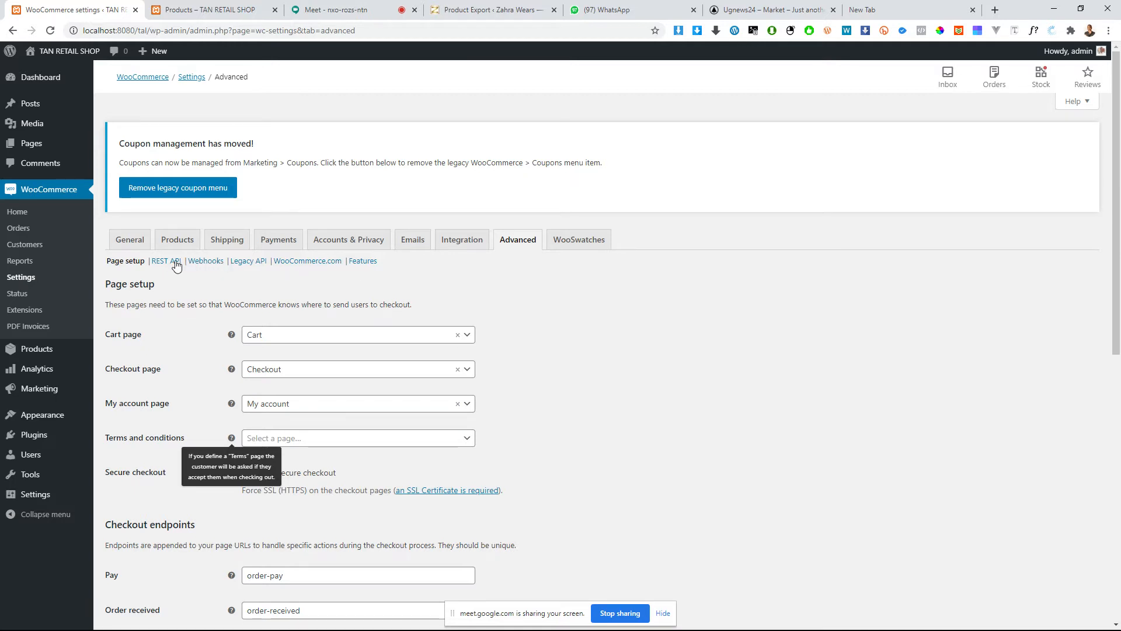
Step: Open the WooSwatches settings and look through the color and image swatch options
click(559, 249)
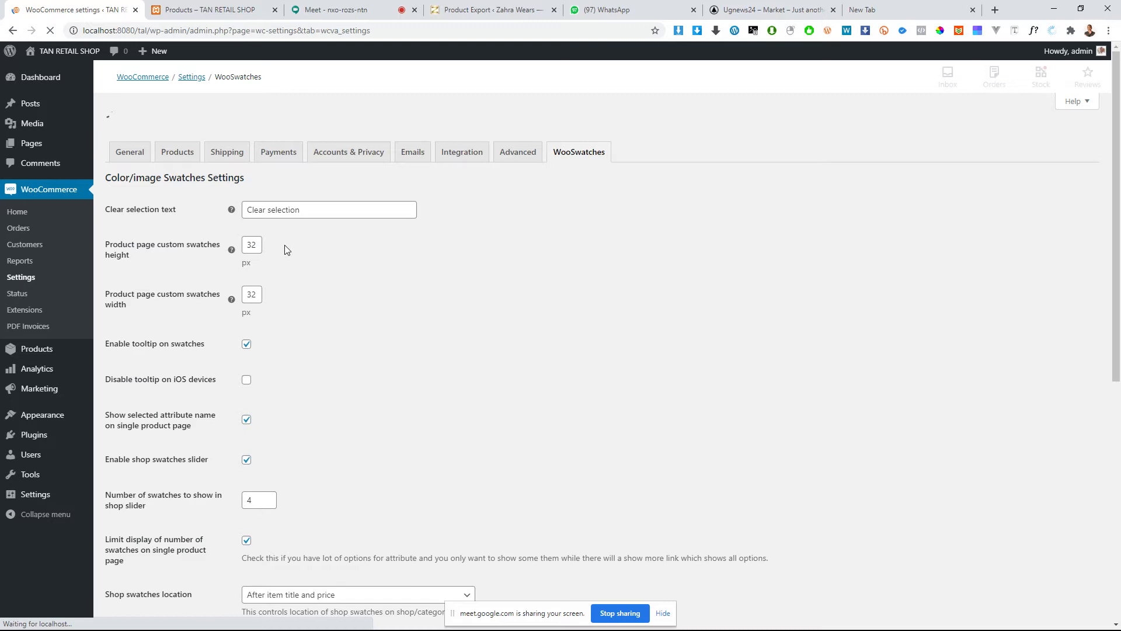
scroll(275, 348, down, 8)
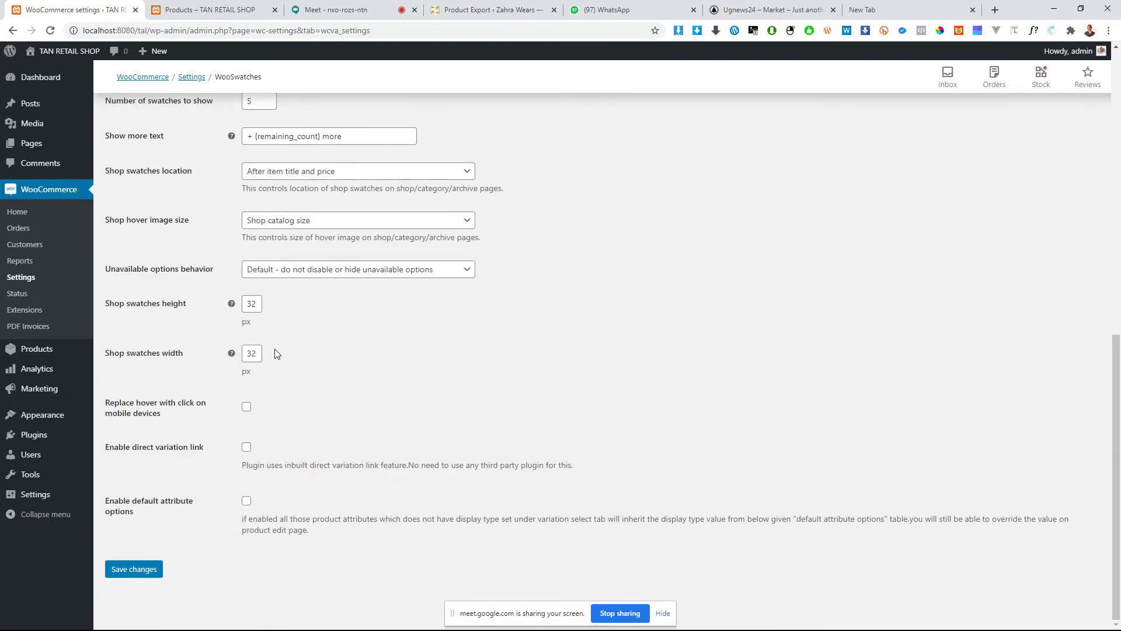
scroll(275, 349, up, 8)
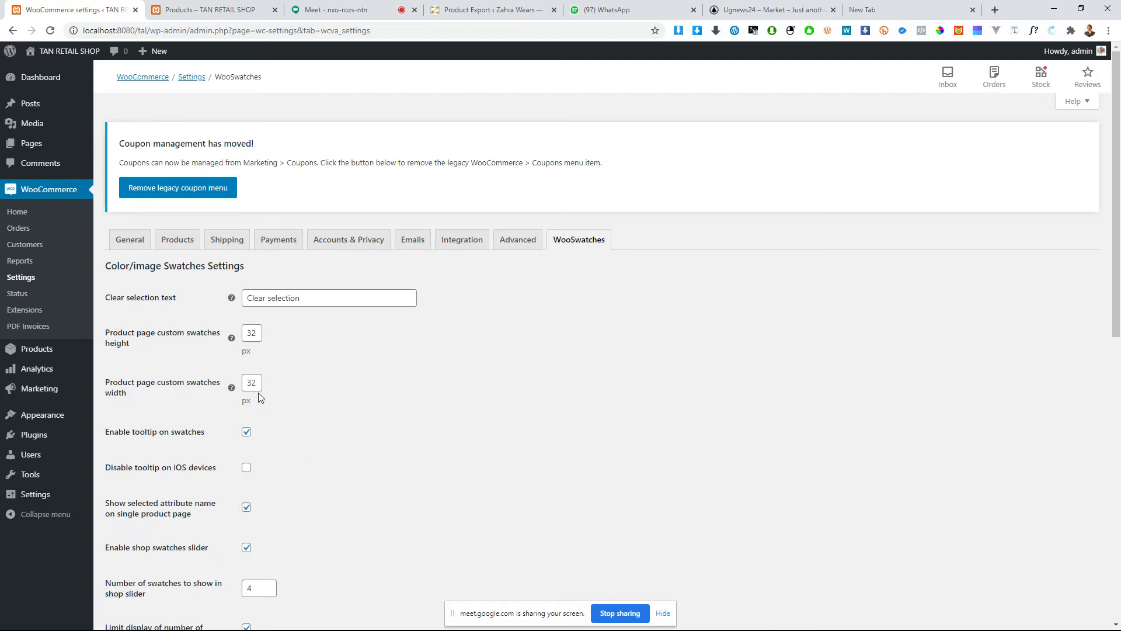
Step: Open the list of all products in the admin area and switch to the storefront's Shop page
click(22, 278)
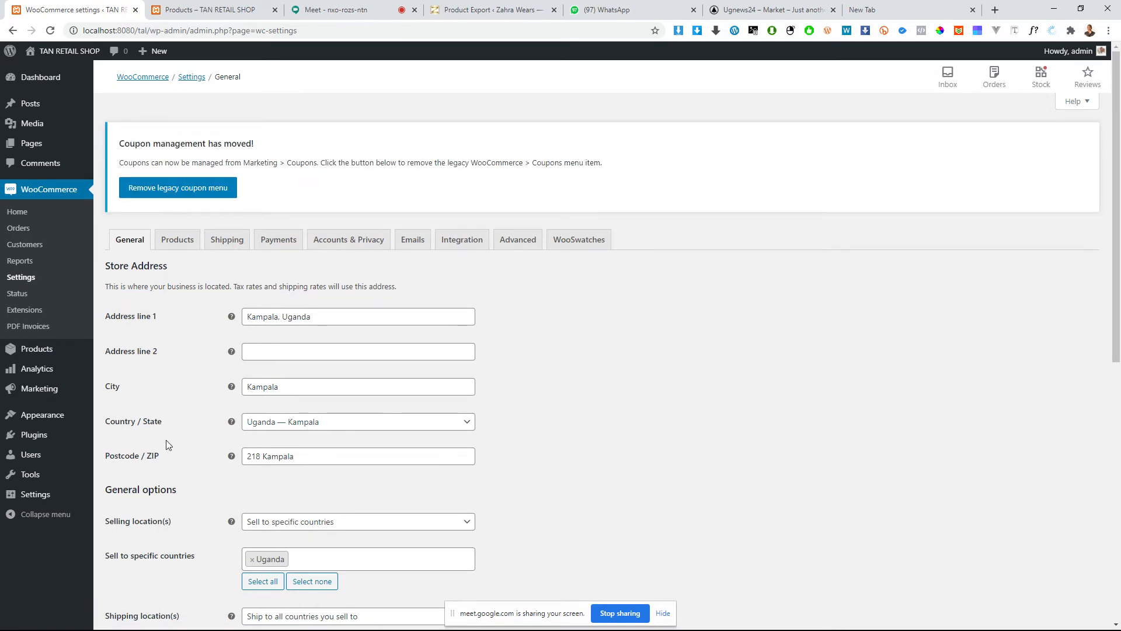
mouse_move(34, 351)
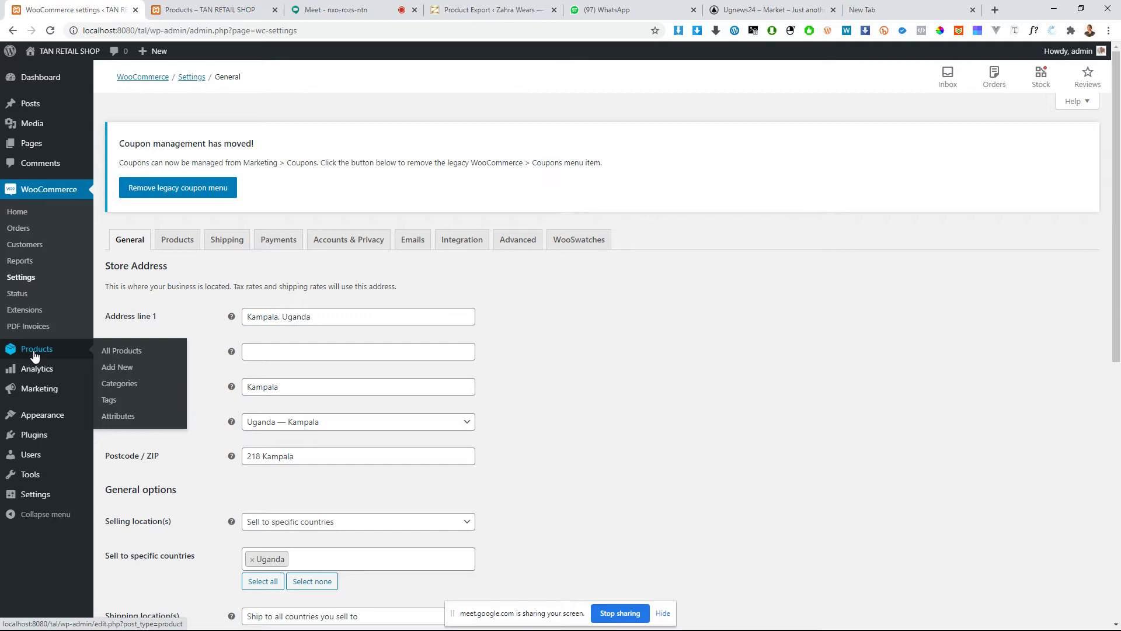
click(34, 352)
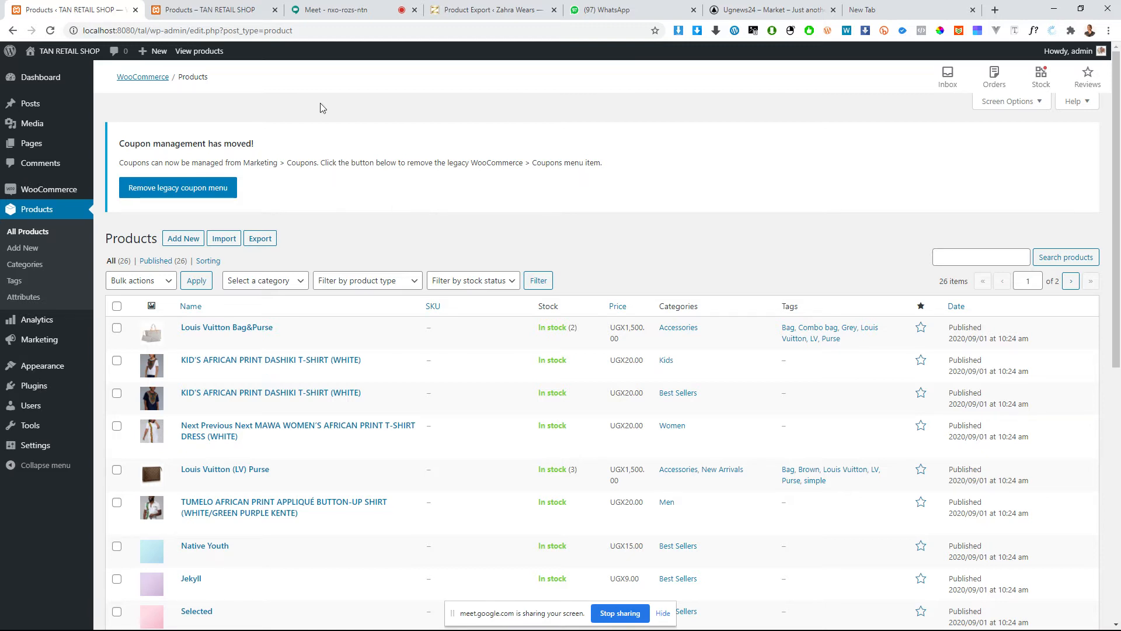
click(233, 9)
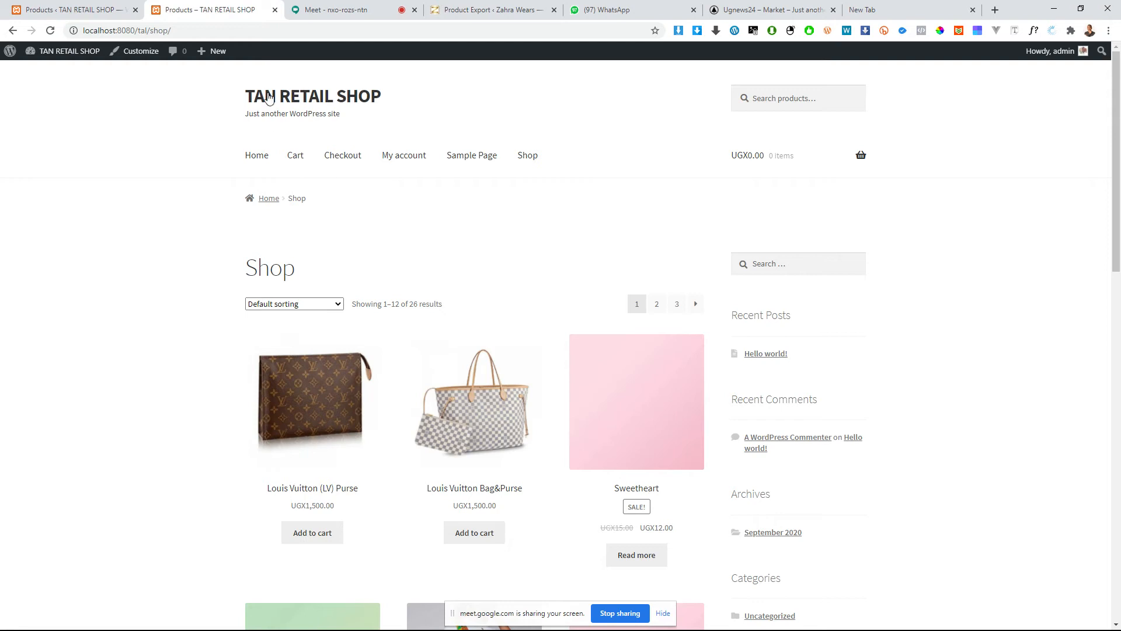
Step: Search Google for "car paint price in bangladesh"
click(234, 36)
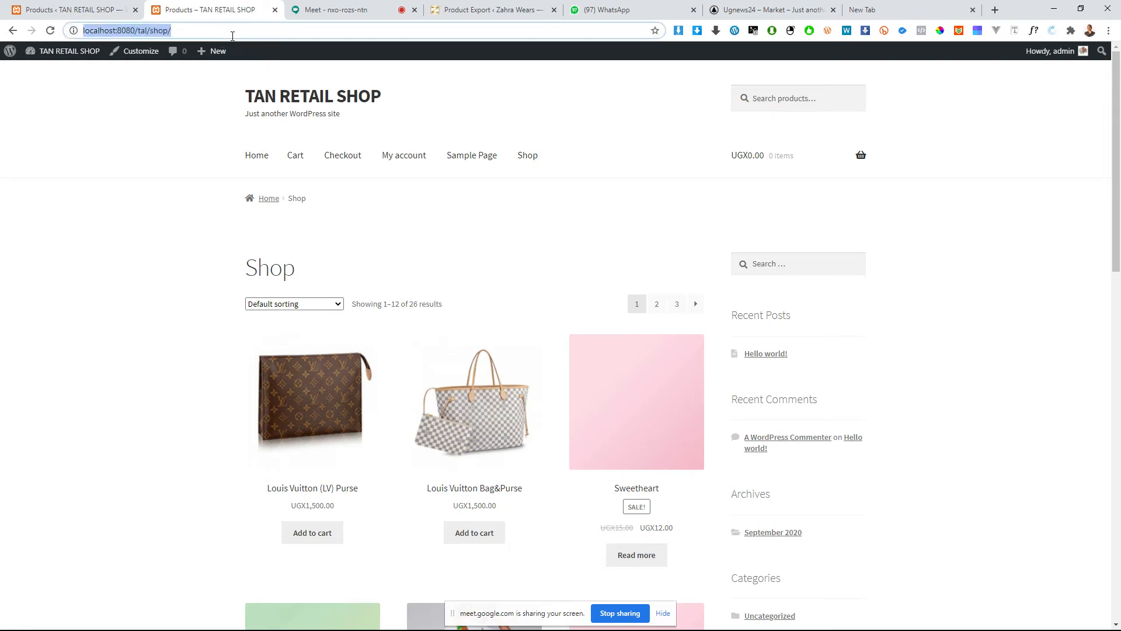
text(car pain)
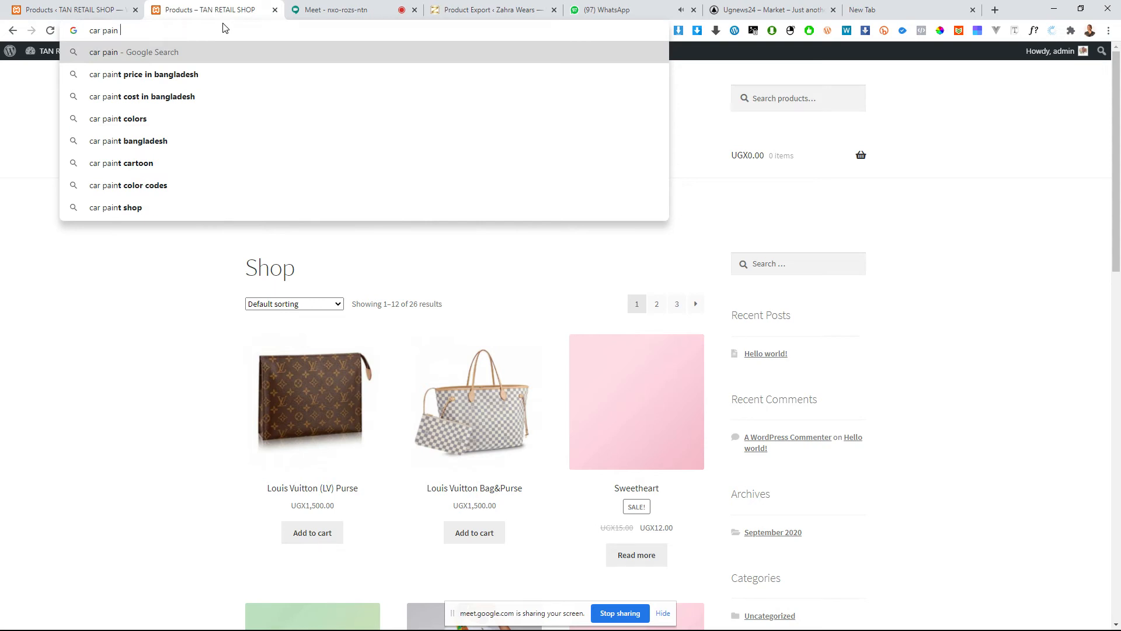
key(Down)
key(Return)
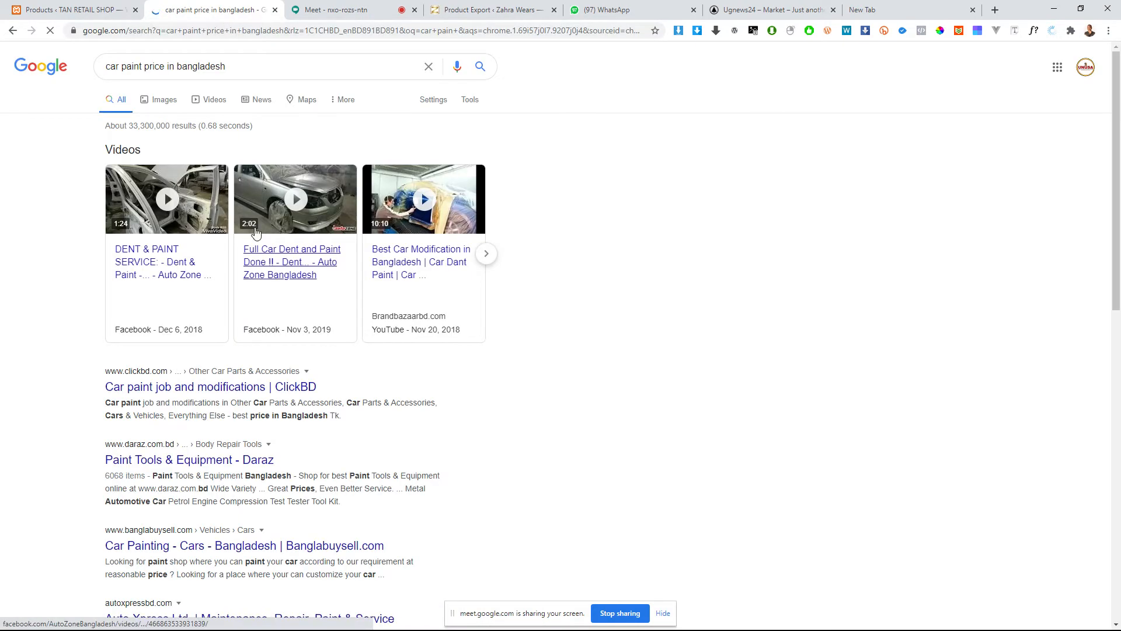
Step: Add "buy" at the start of the search query and open several of the result sites in separate tabs
drag(219, 65, 169, 69)
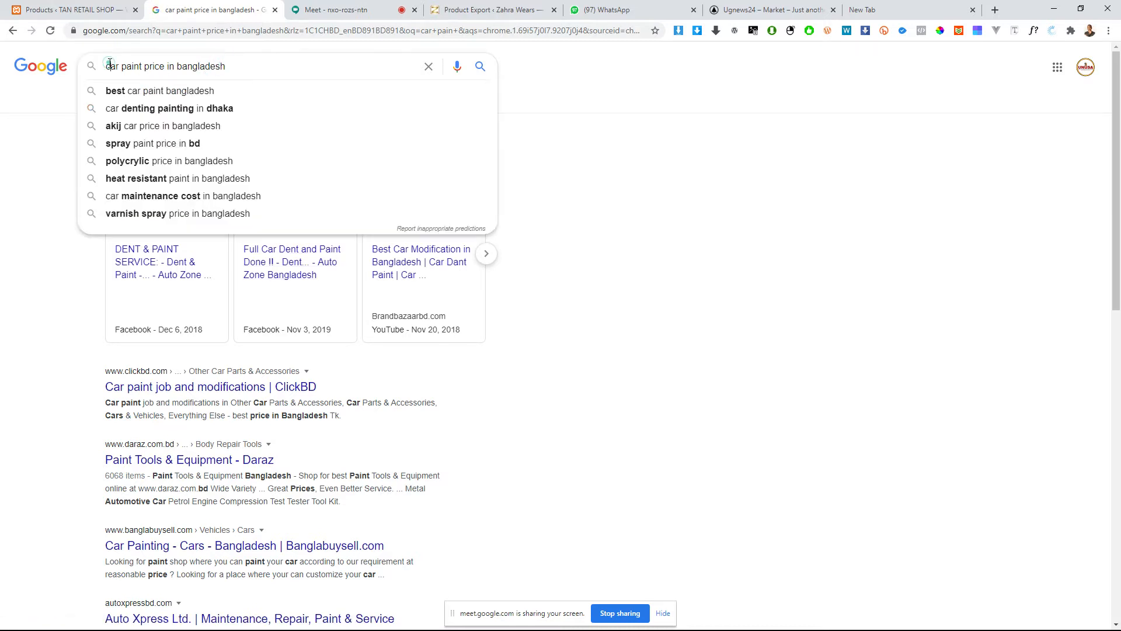
text(buy)
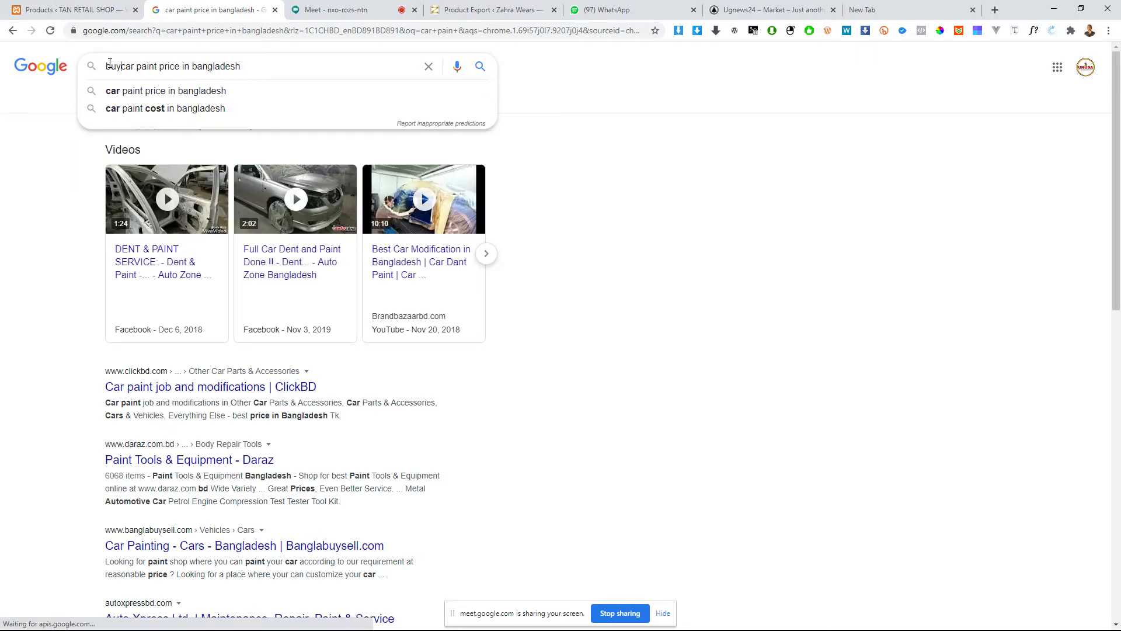
key(Return)
scroll(609, 395, down, 4)
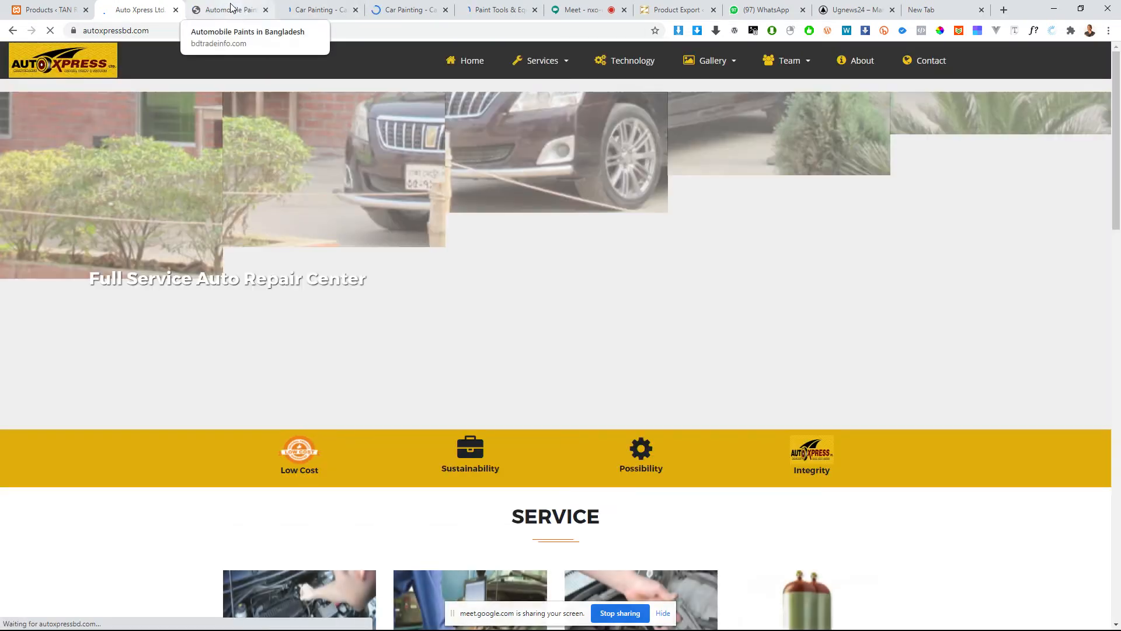
Step: Look through the Auto Xpress home page, from its services to the testimonials, and close the site
scroll(394, 230, down, 6)
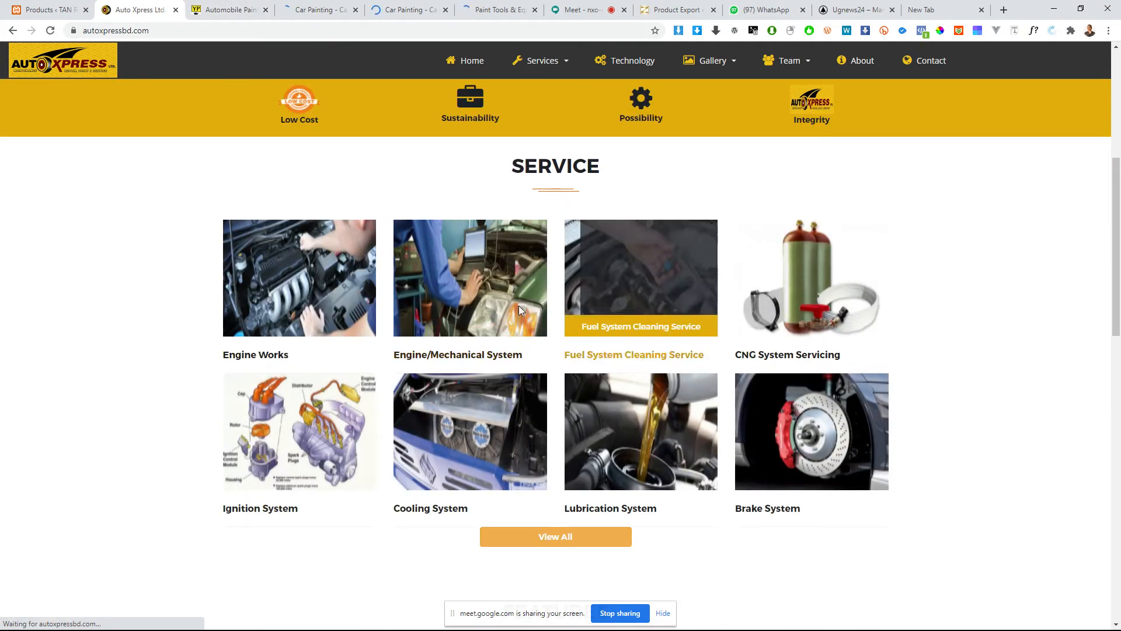
scroll(418, 310, up, 6)
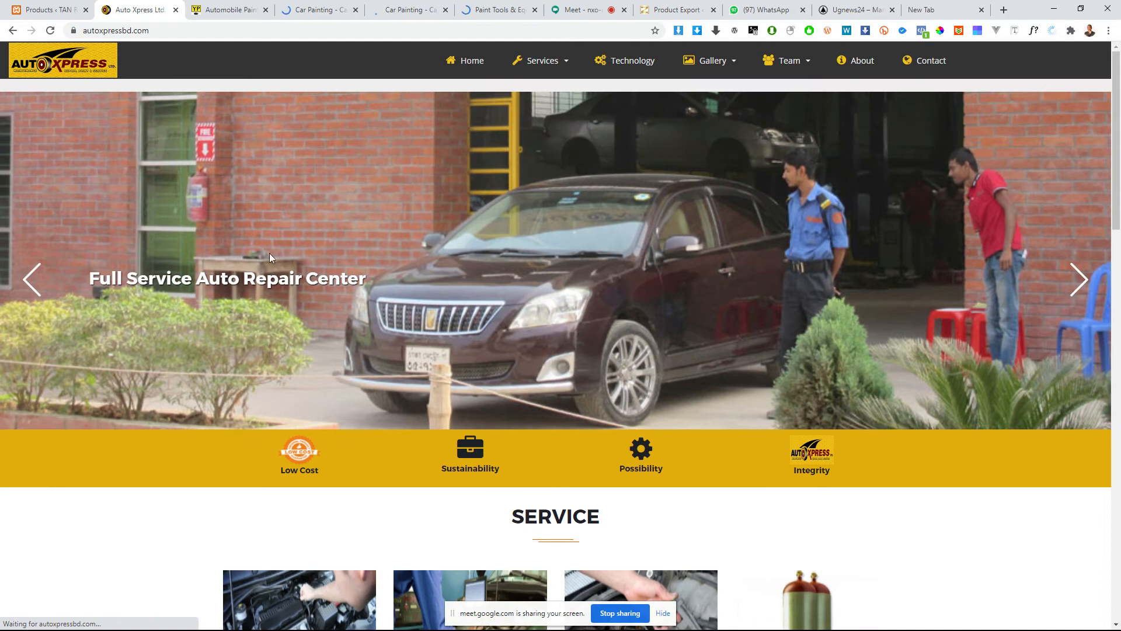
scroll(257, 233, down, 20)
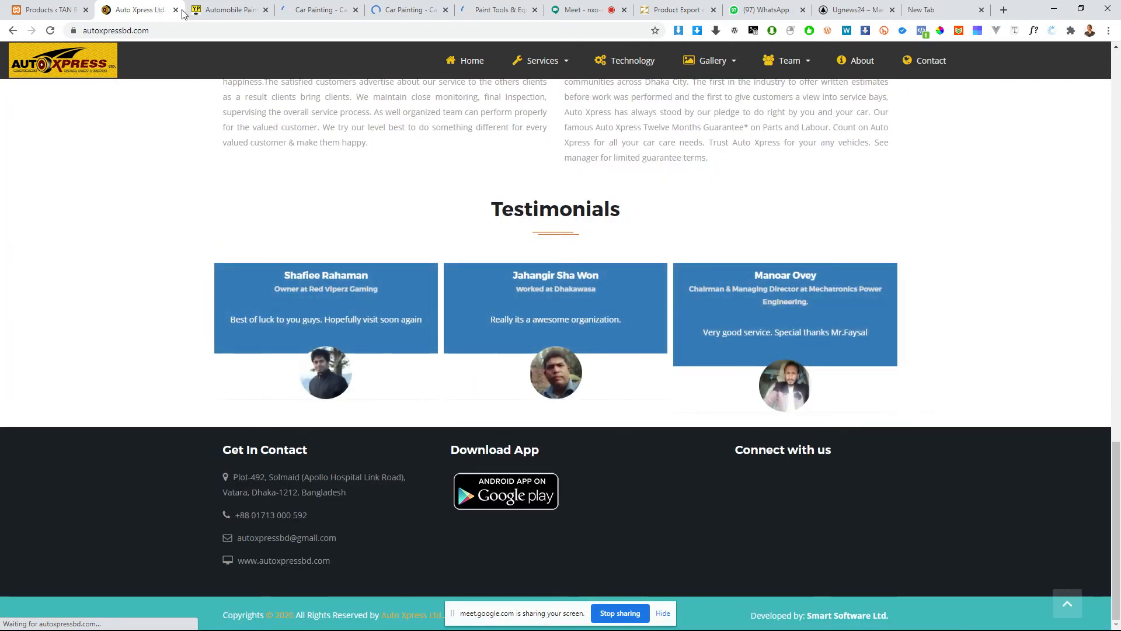
click(176, 10)
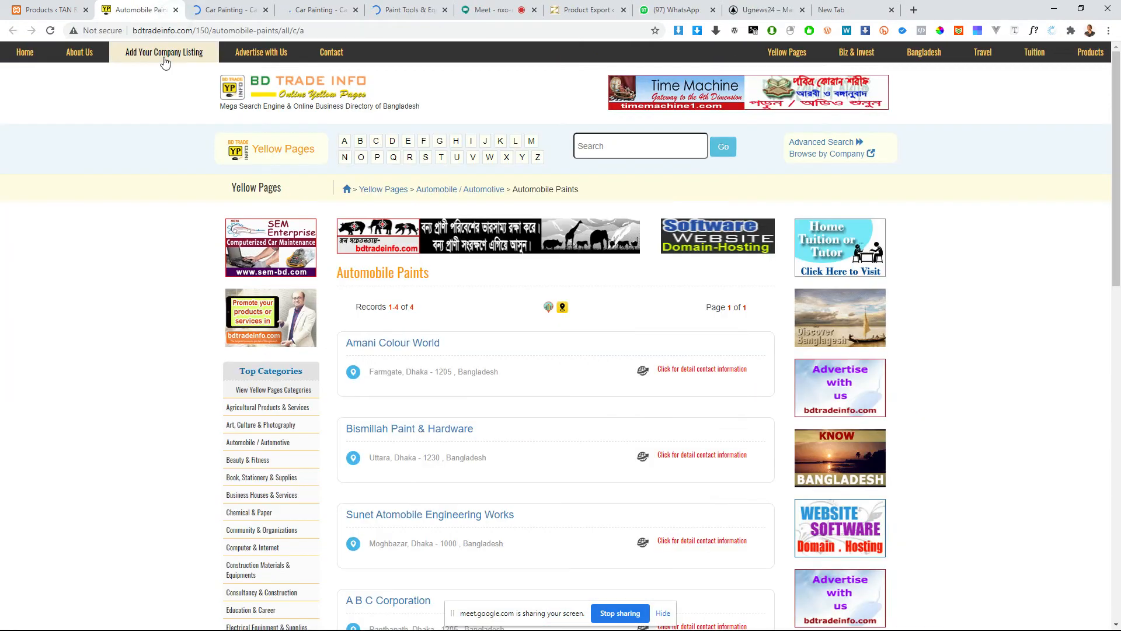
Step: Look through the Automobile Paints company listings on the BD Trade Info directory
scroll(461, 303, down, 2)
scroll(460, 311, down, 5)
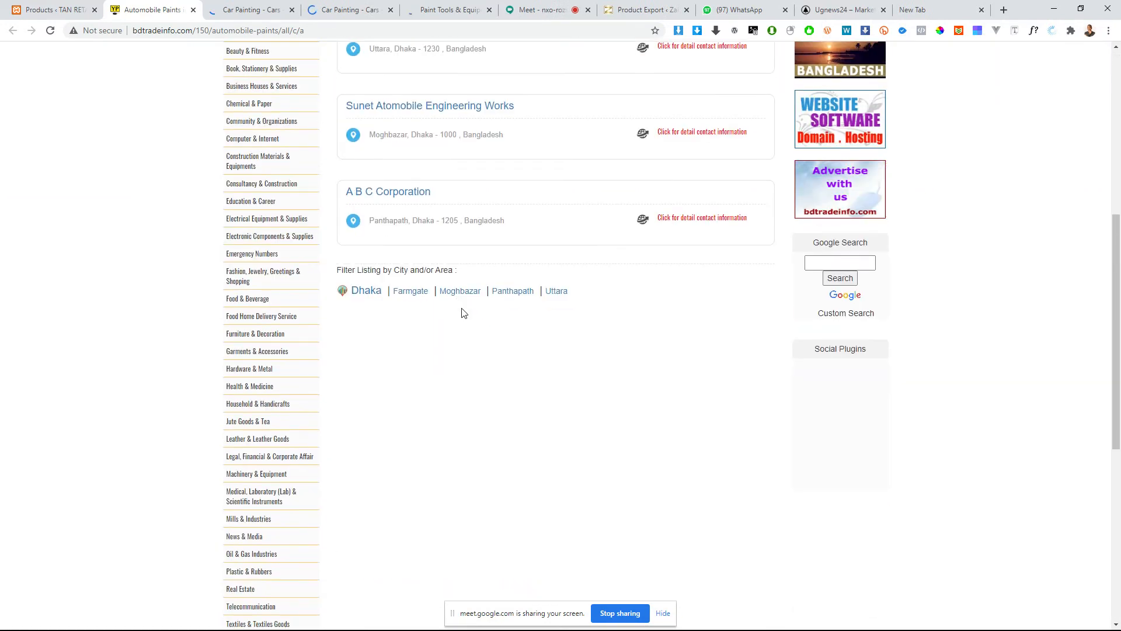
scroll(461, 310, up, 6)
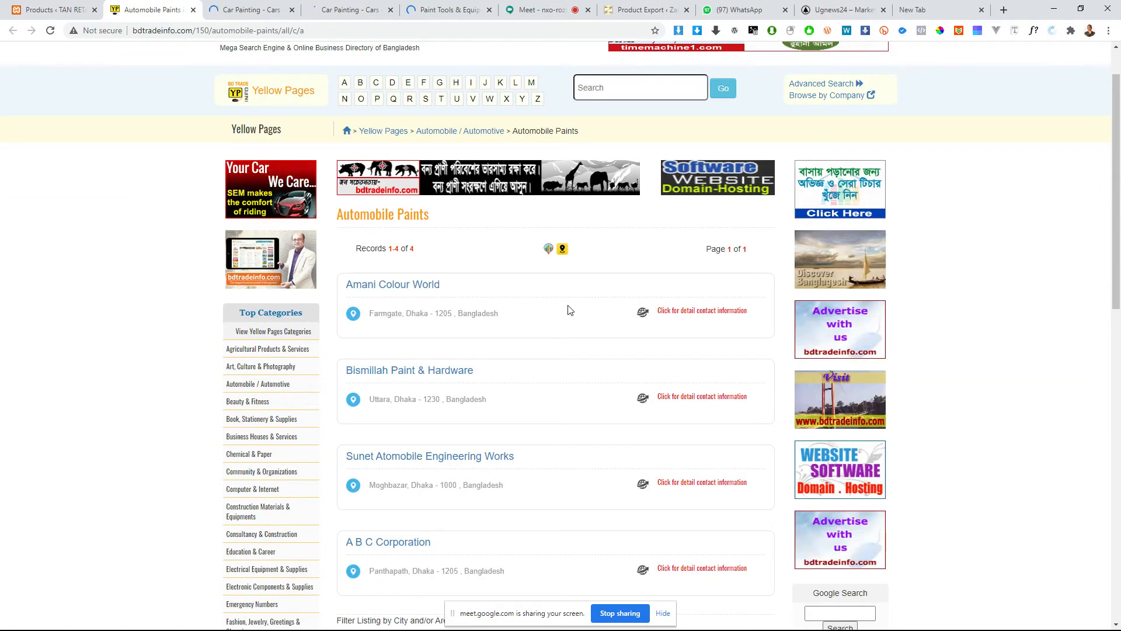
scroll(406, 336, up, 1)
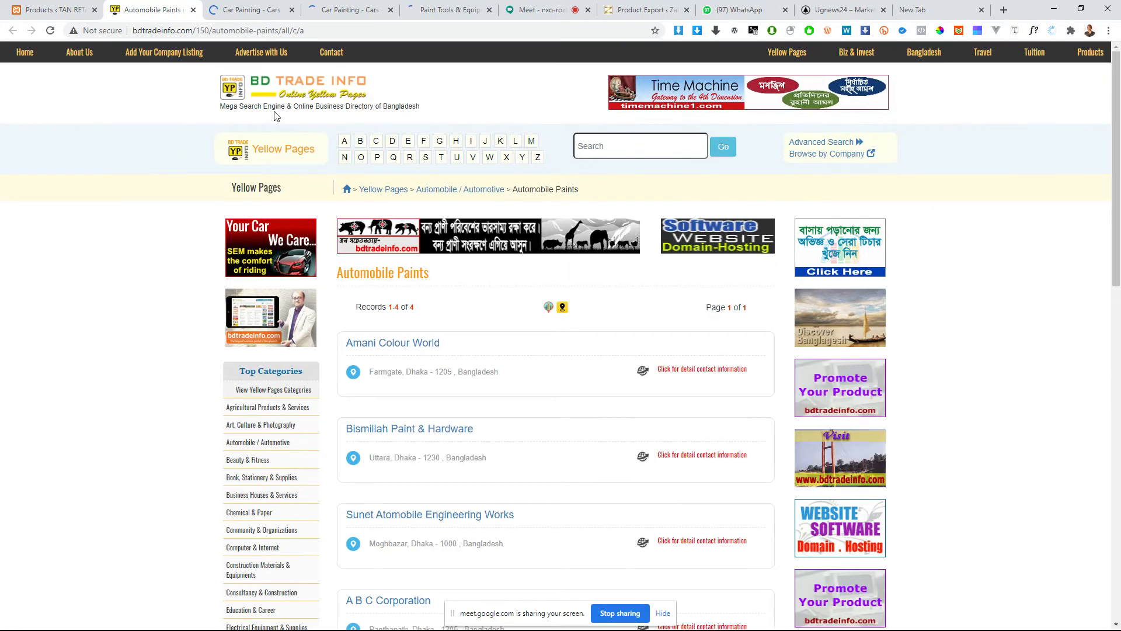
Step: Browse the car painting ads in both open BanglaBuySell pages
click(251, 10)
scroll(292, 175, down, 3)
scroll(298, 190, down, 10)
scroll(300, 178, up, 9)
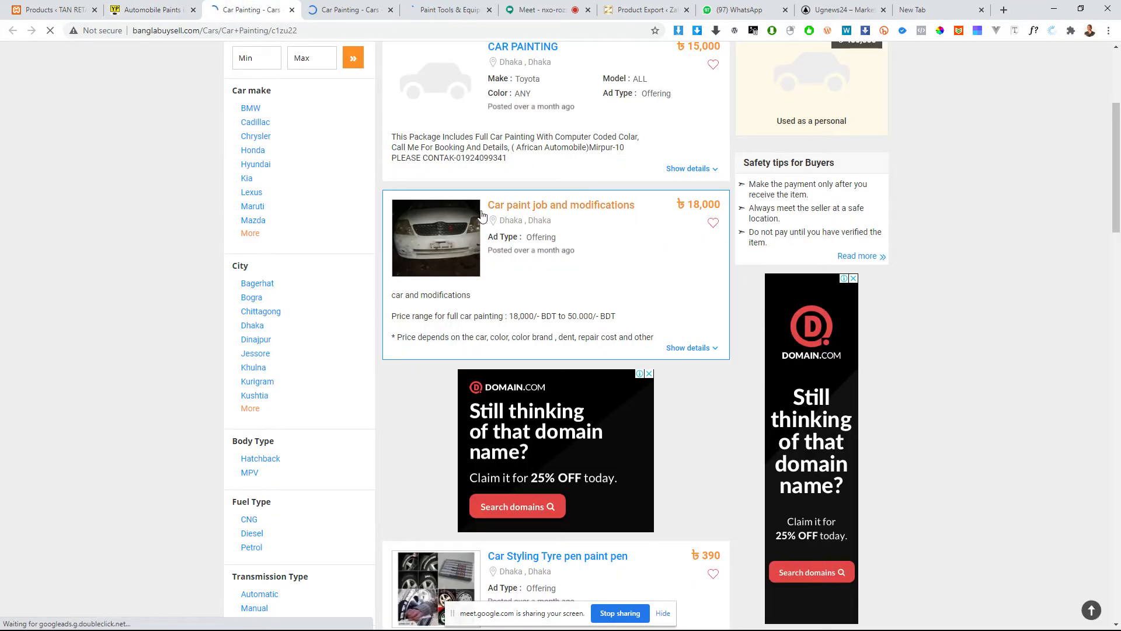
key(ctrl+Tab)
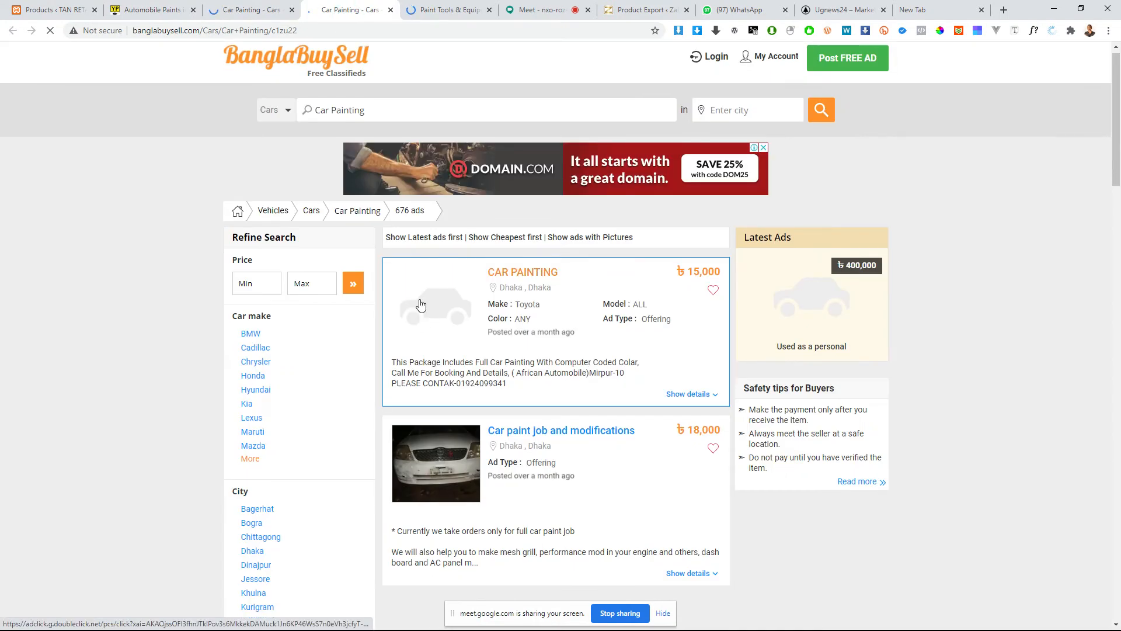
scroll(450, 315, down, 5)
scroll(489, 303, down, 5)
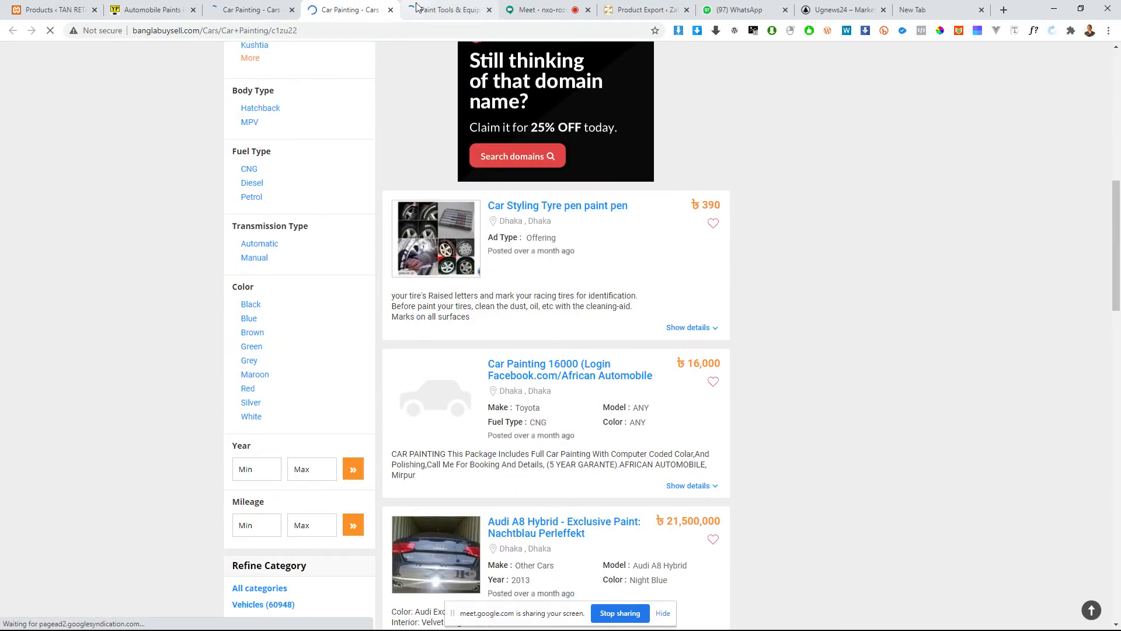
Step: View Daraz's Paint Tools & Equipment page and close both BanglaBuySell car painting pages
click(425, 12)
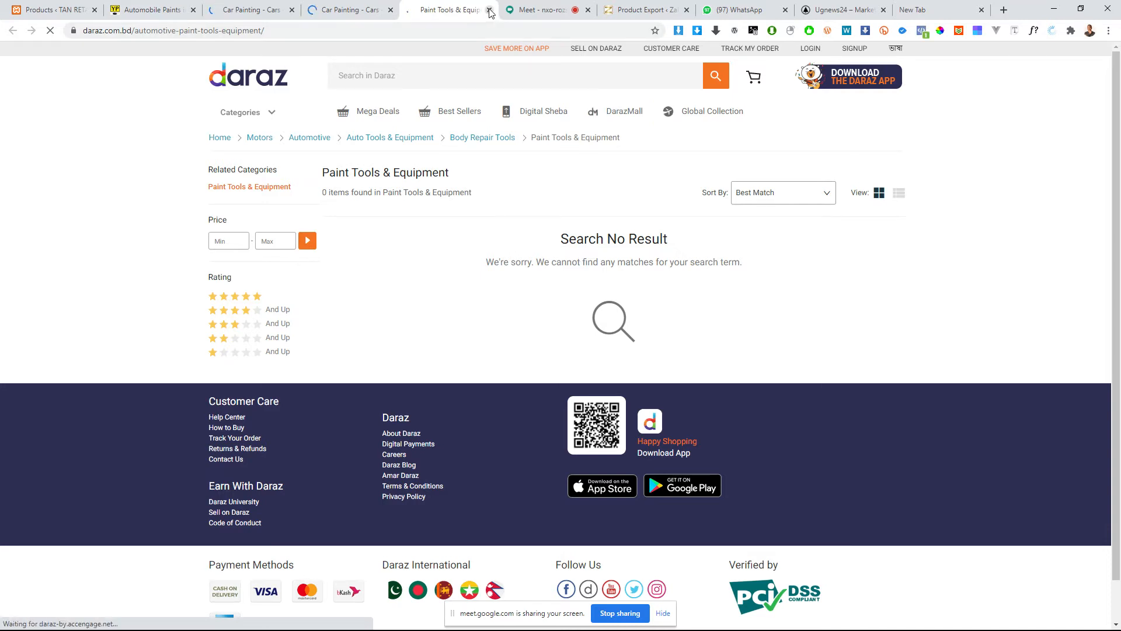
click(389, 11)
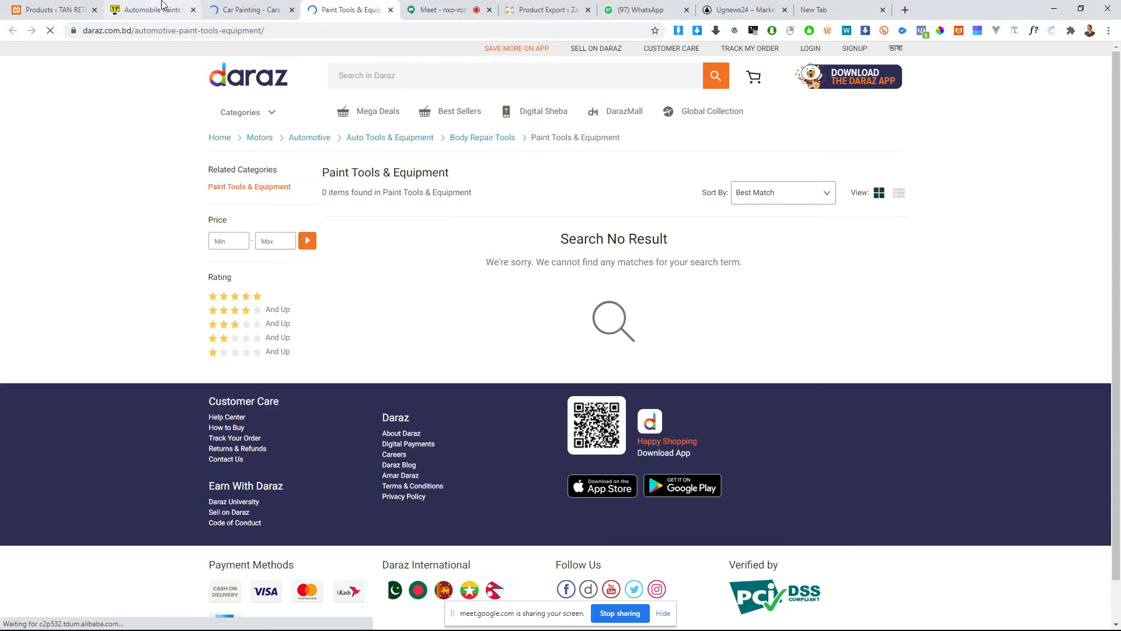
click(172, 11)
click(197, 30)
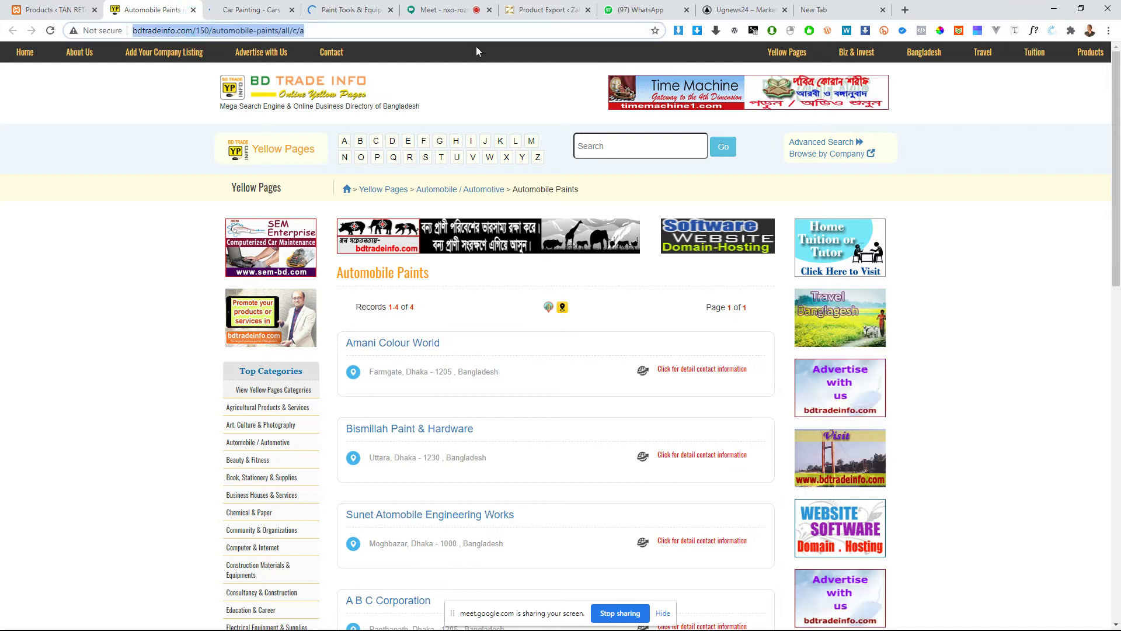
click(9, 4)
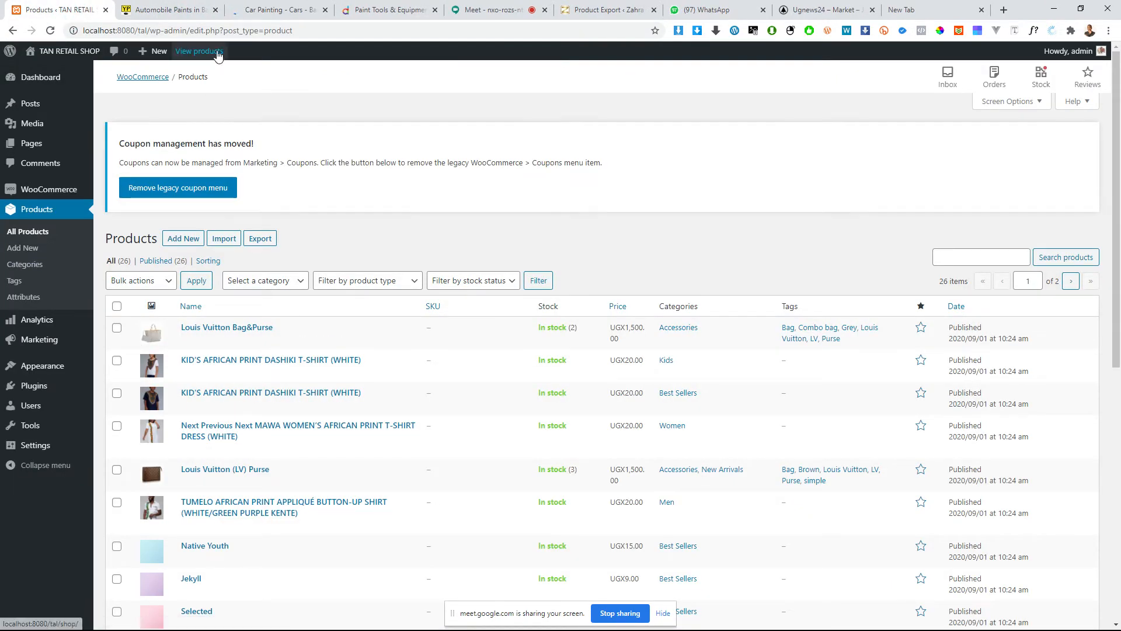
click(266, 10)
scroll(261, 225, up, 3)
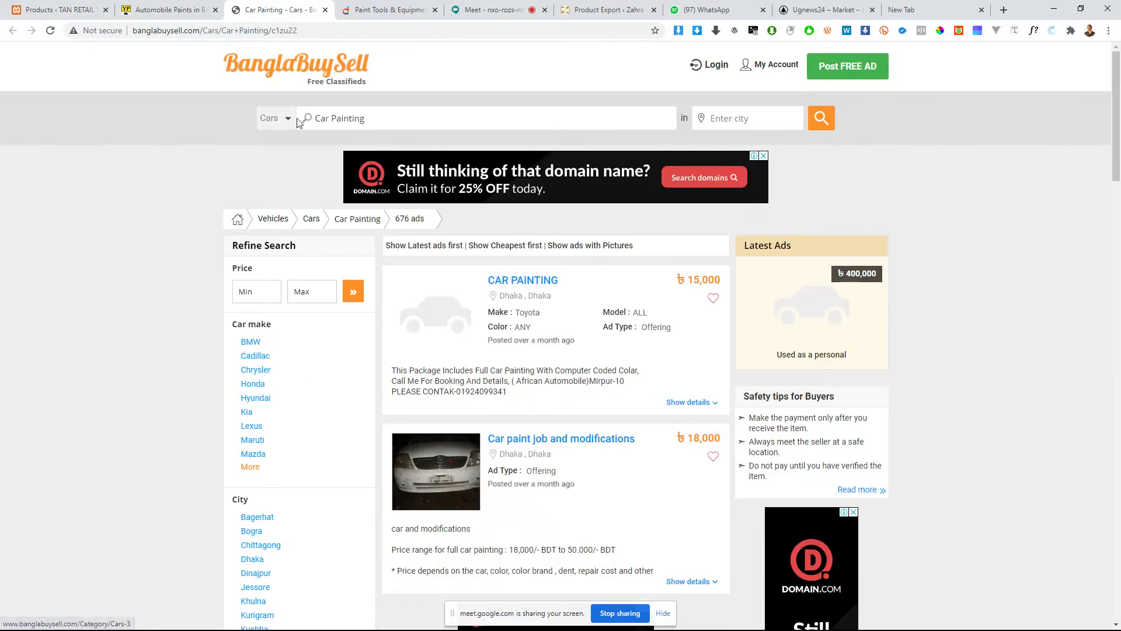
click(325, 10)
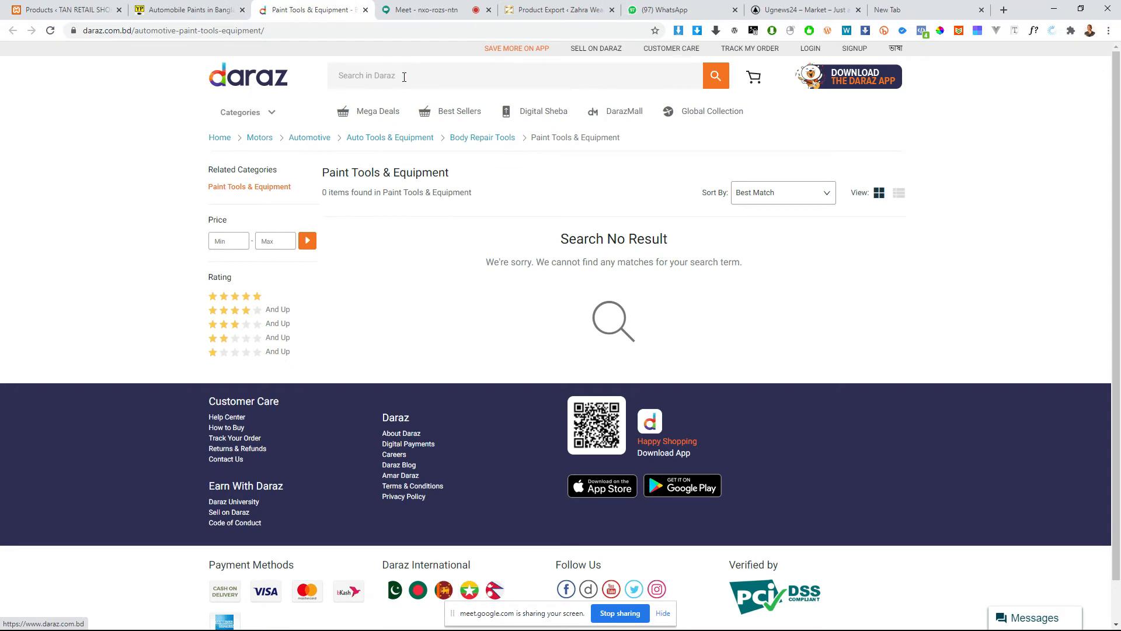
Step: Open the Daraz home page and place its tab directly after the shop's products tab
click(405, 78)
click(268, 51)
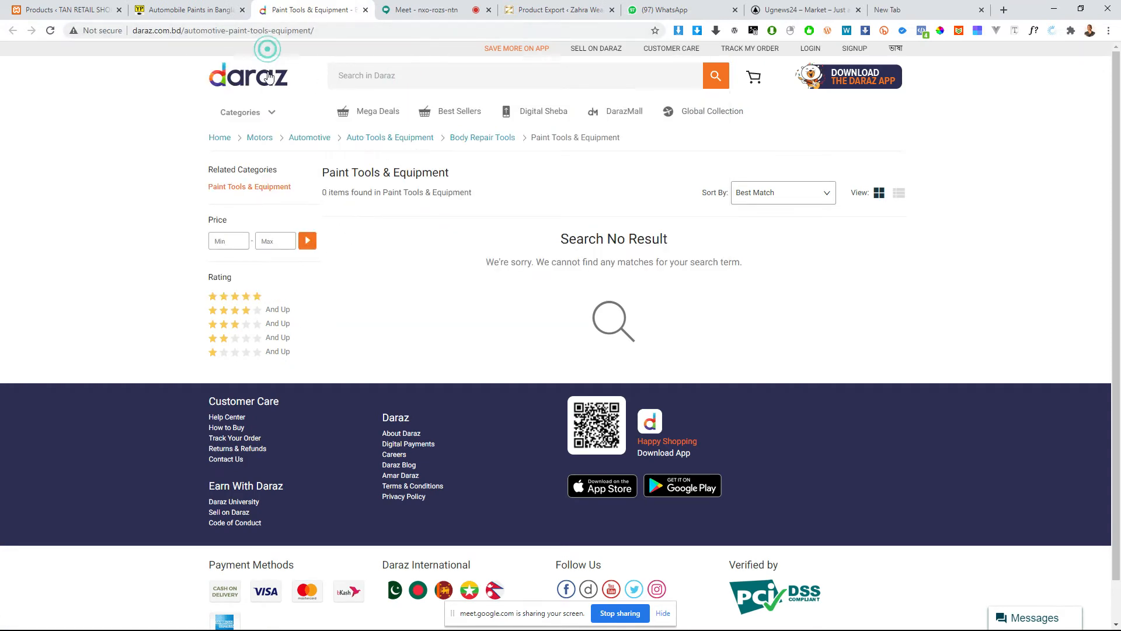
click(66, 14)
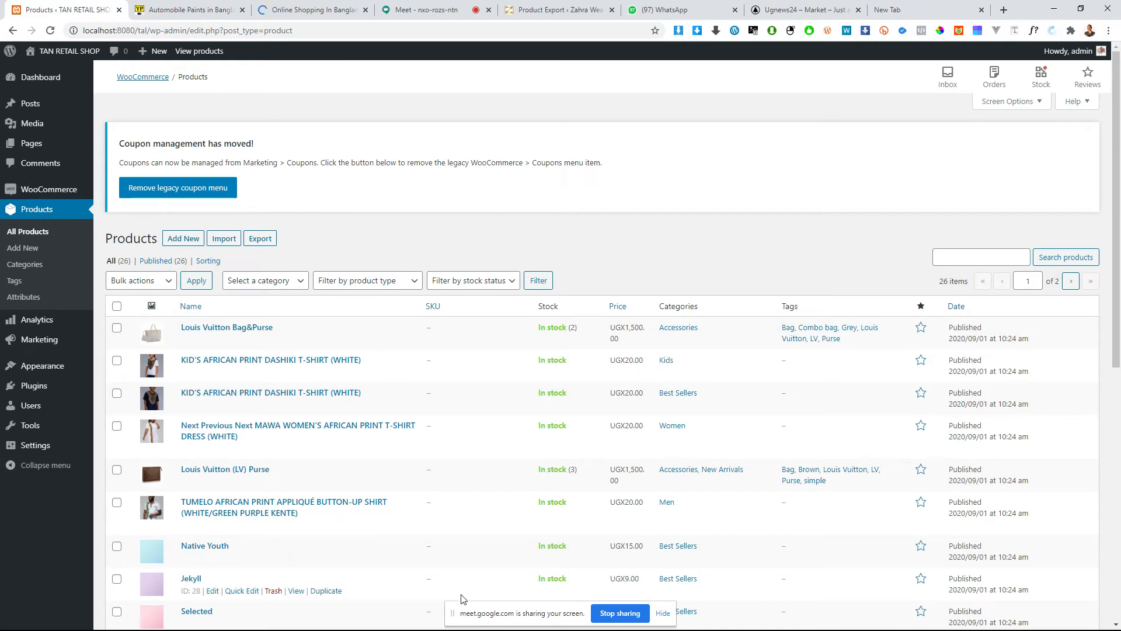
click(319, 11)
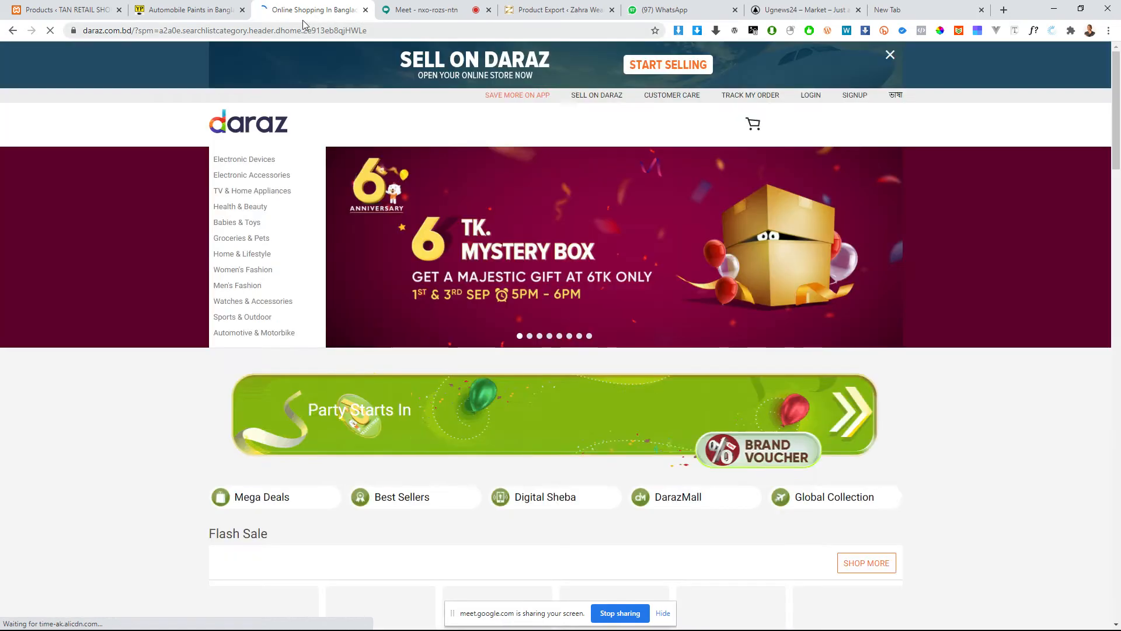
drag(292, 12, 204, 9)
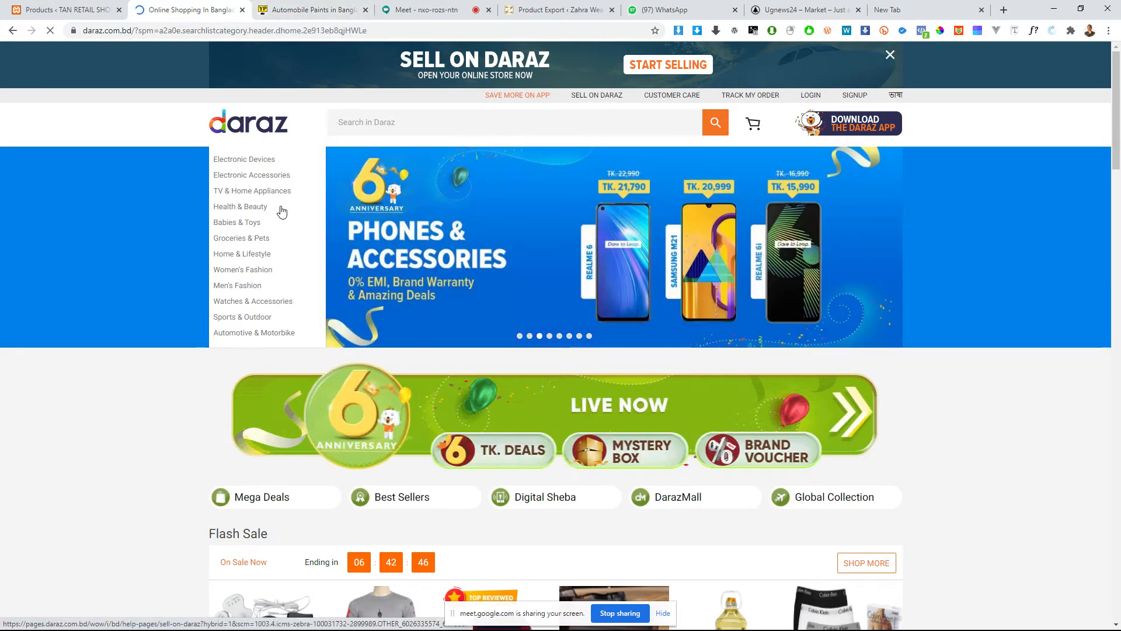
Step: Examine the Daraz home page and the subcategories in its category menu, such as Babies & Toys and Home & Lifestyle
scroll(88, 368, down, 5)
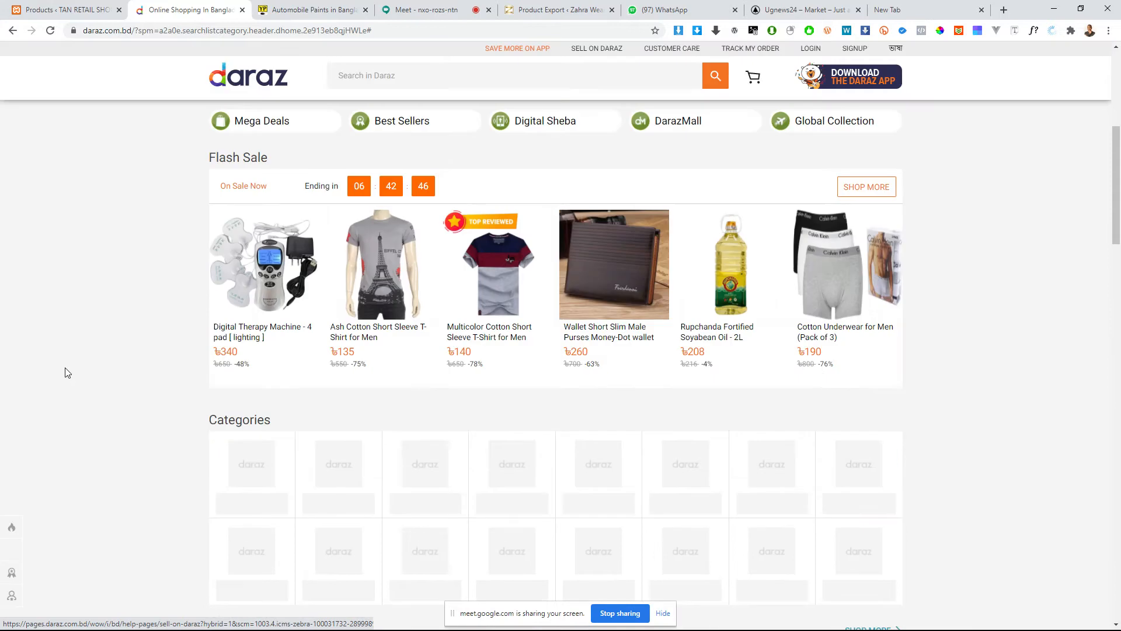
scroll(66, 369, up, 4)
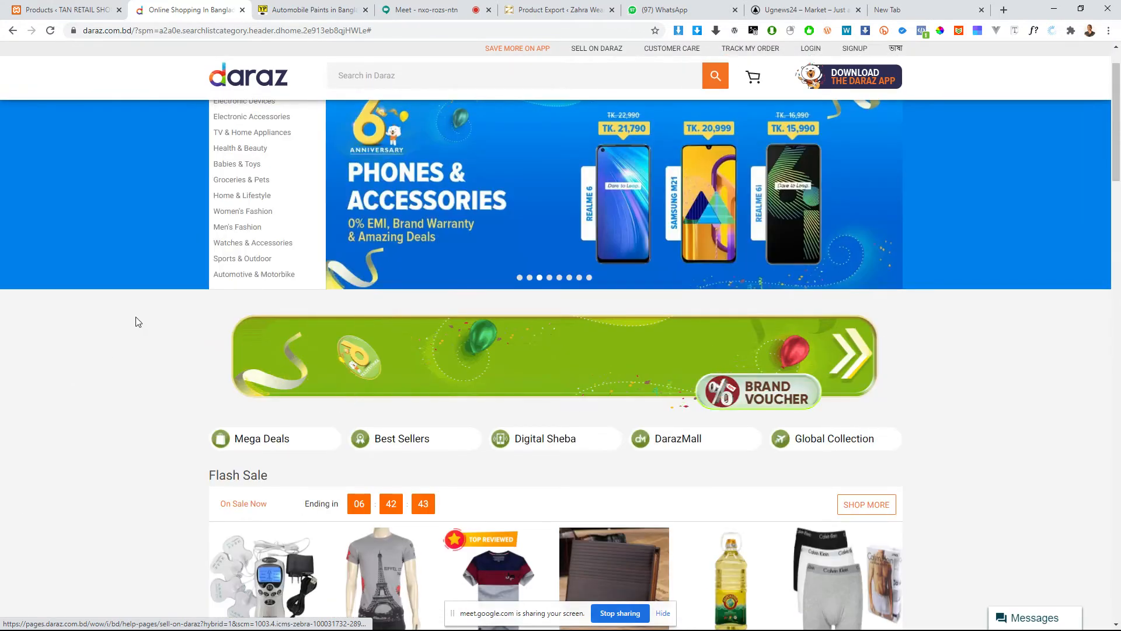
scroll(221, 252, up, 1)
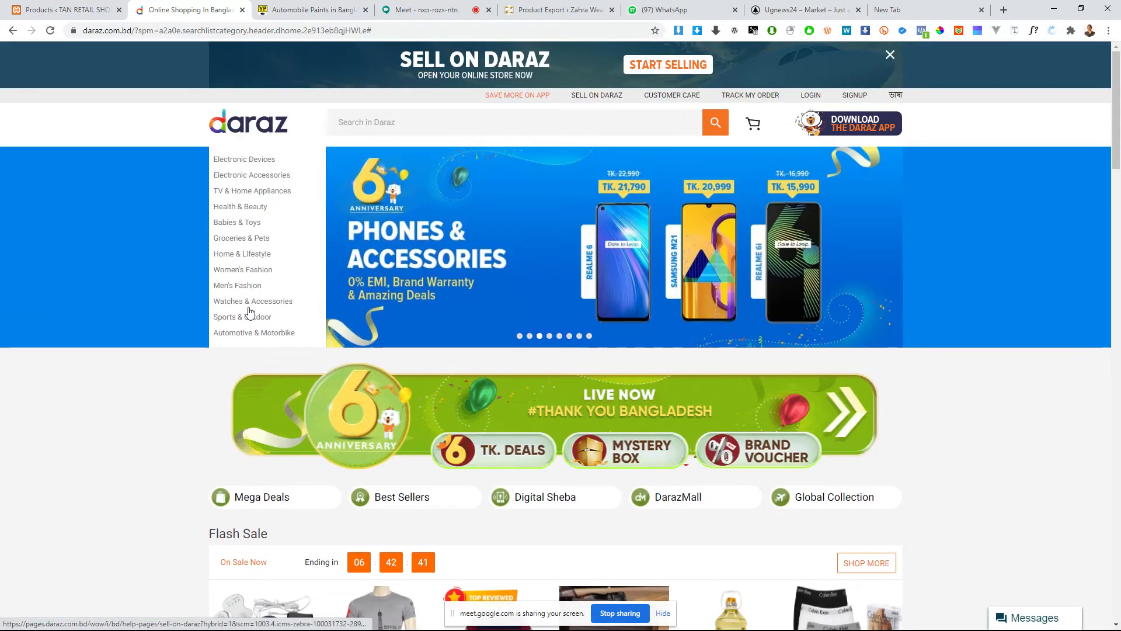
mouse_move(248, 331)
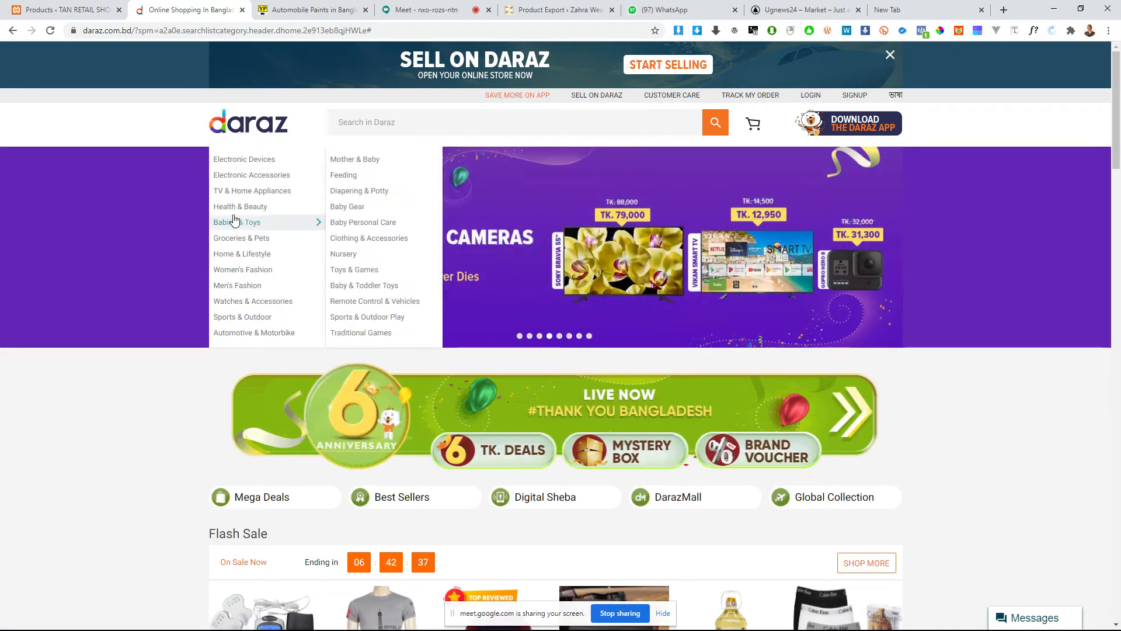
mouse_move(234, 204)
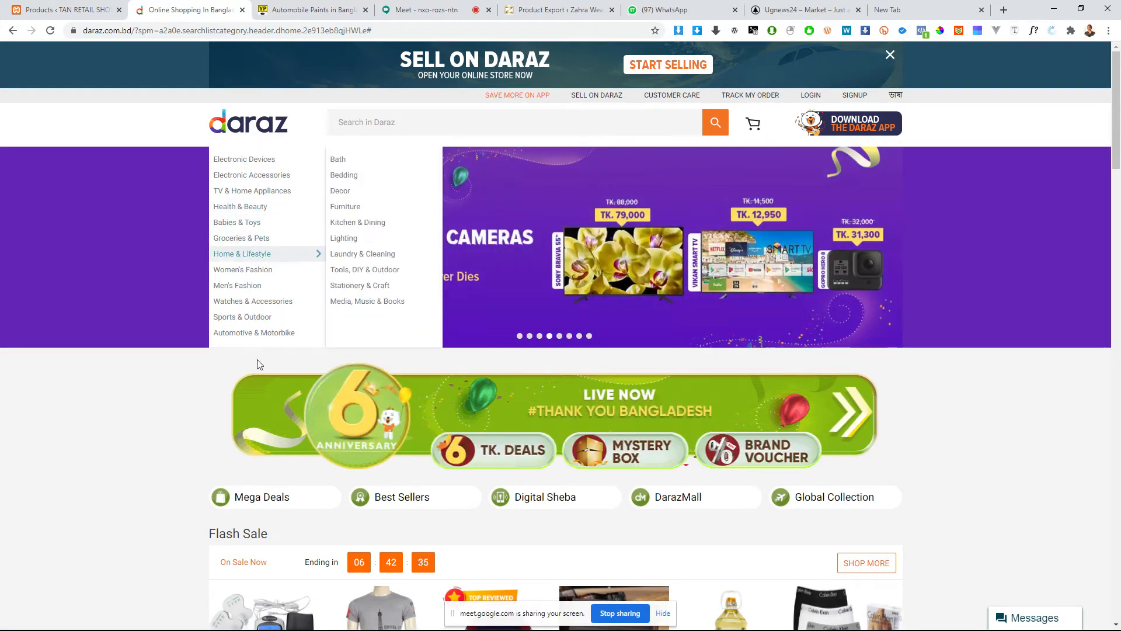
Step: Return to the shop's product categories and bulk delete Accessories, Best Sellers, Kids, Men, New Arrivals and Women
click(70, 9)
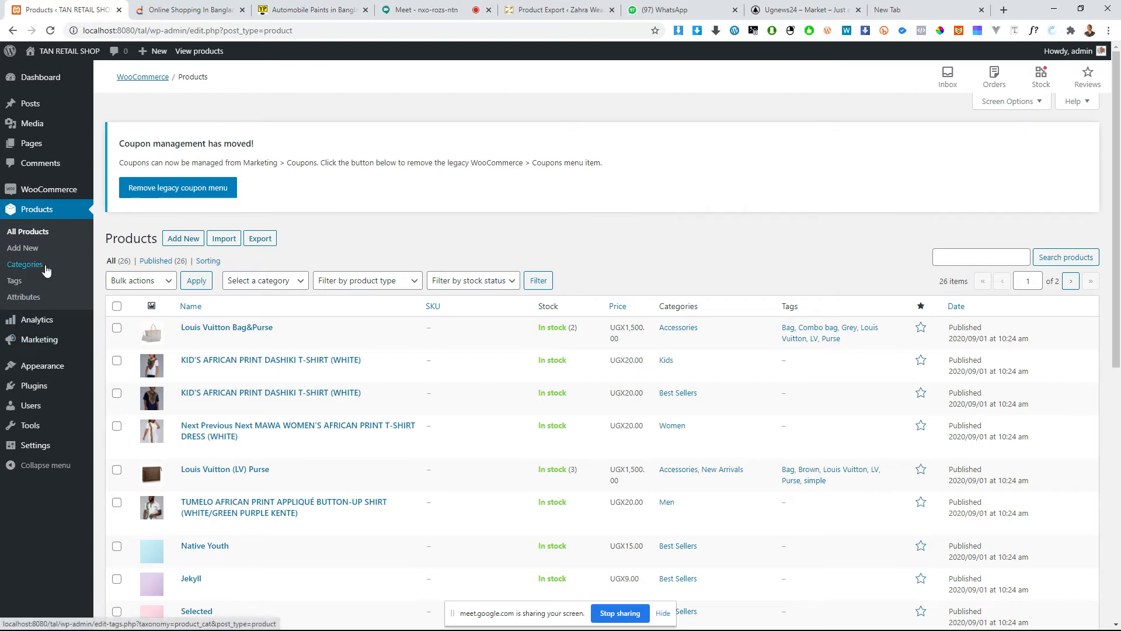
click(24, 265)
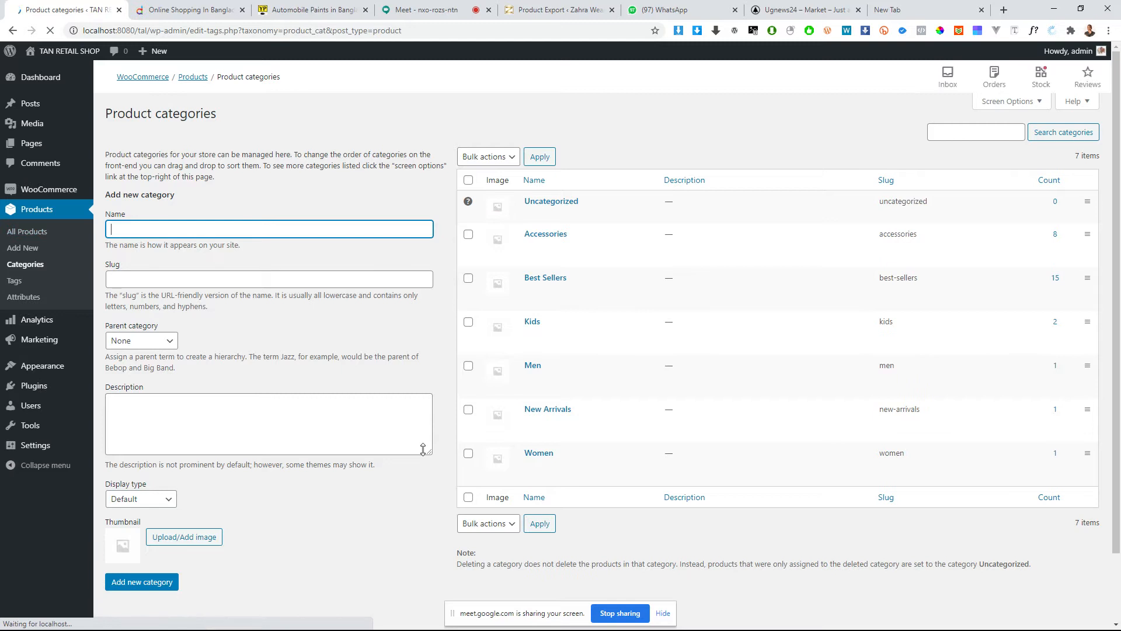
click(467, 182)
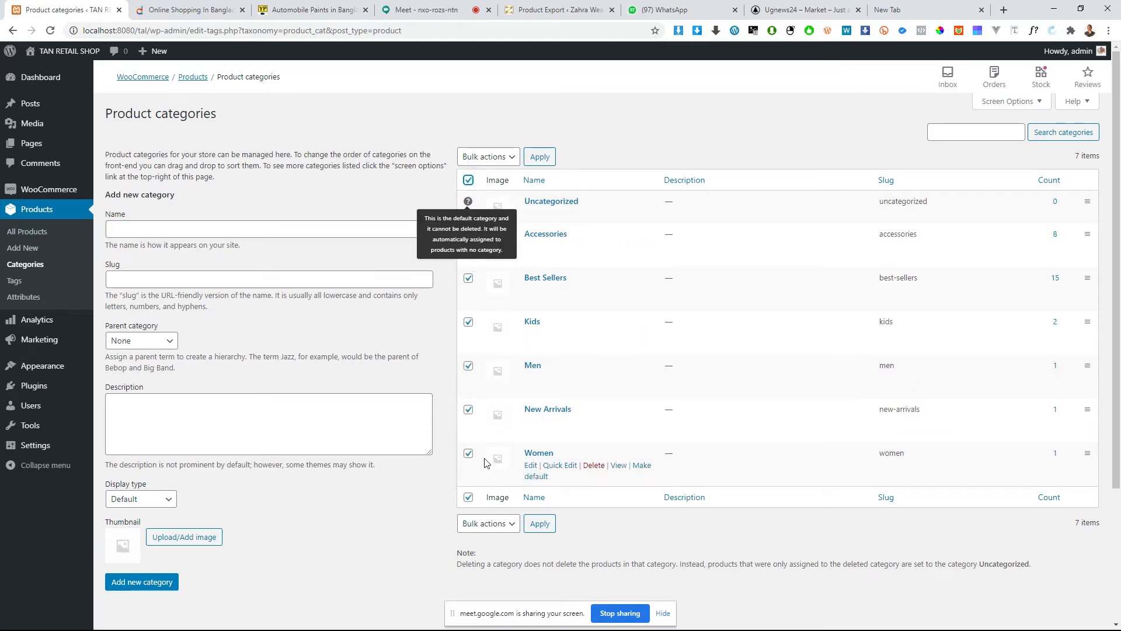
click(489, 157)
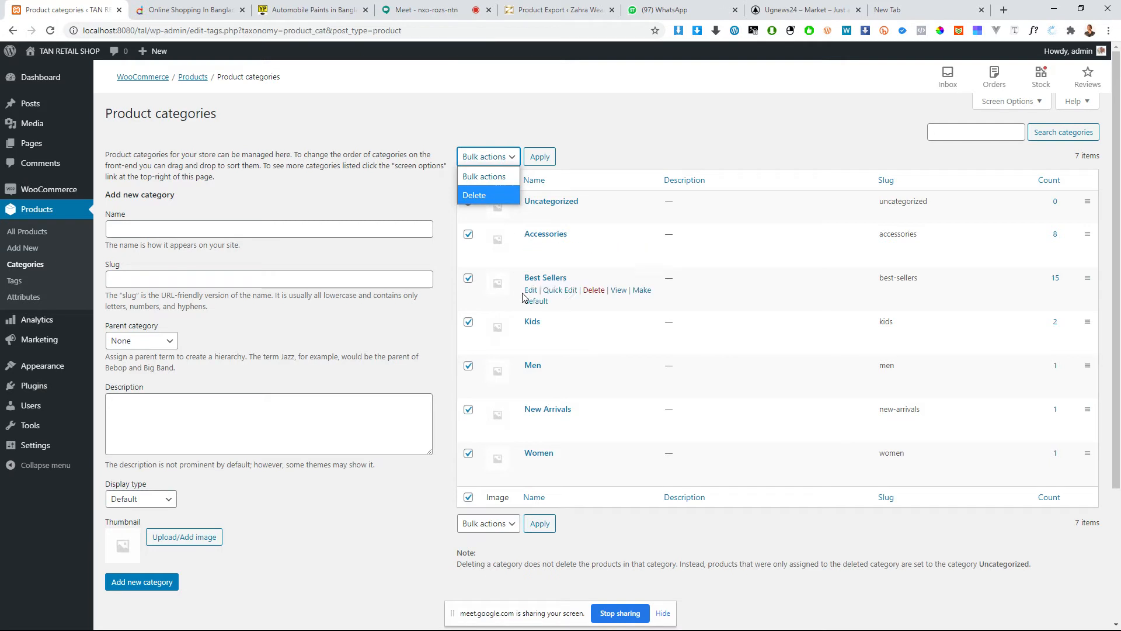
click(467, 199)
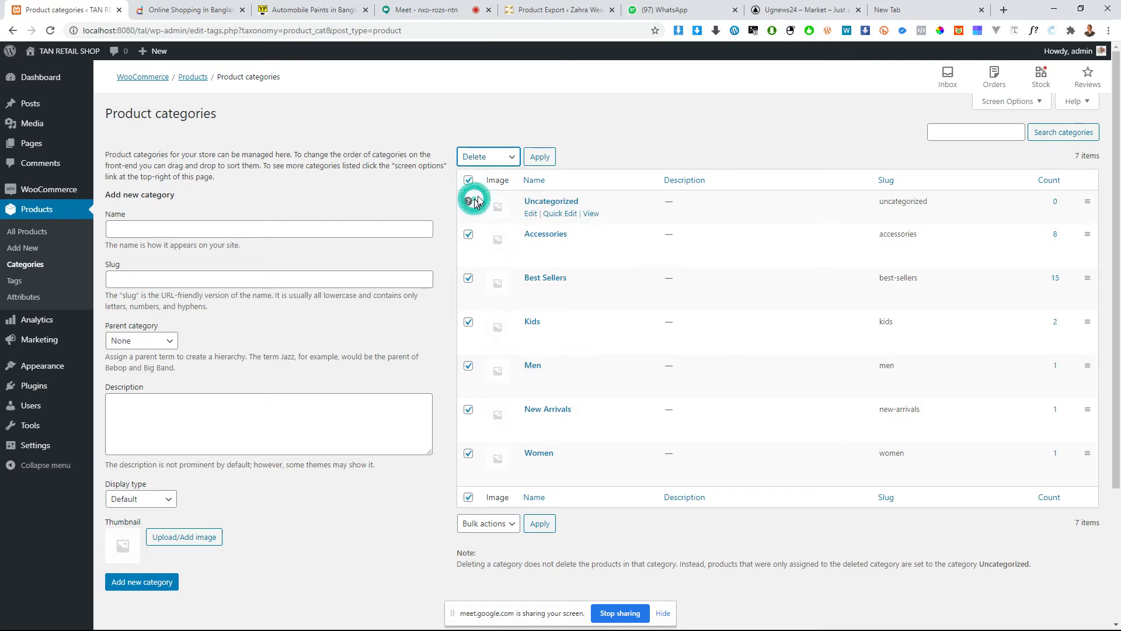
click(533, 165)
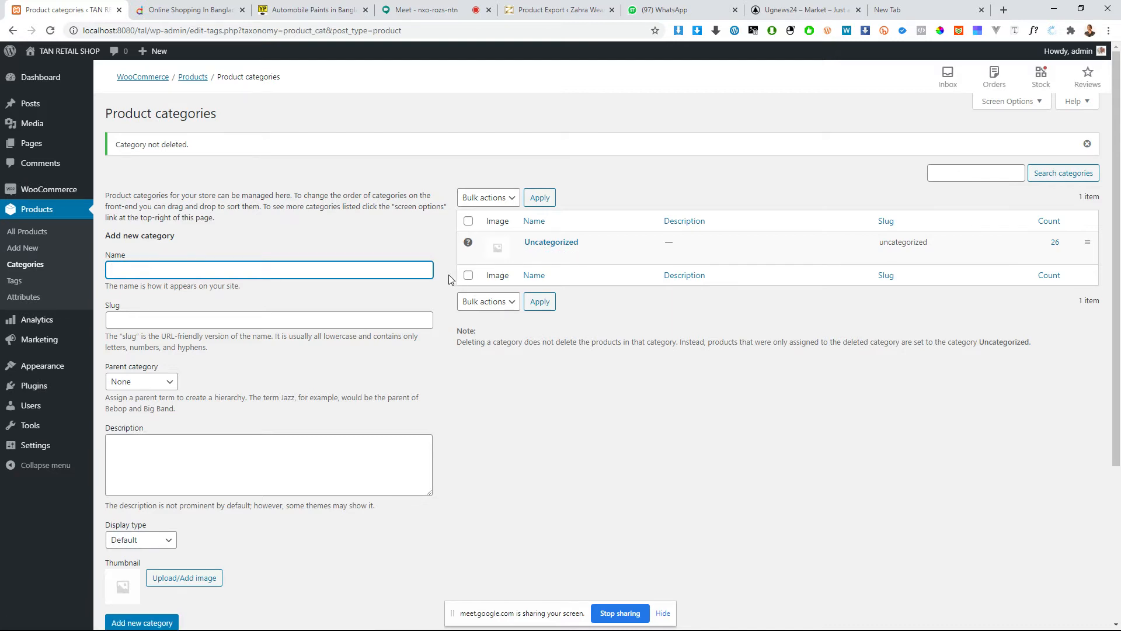
scroll(396, 358, down, 4)
scroll(384, 367, up, 4)
text(a)
text( code)
drag(192, 271, 22, 270)
text(T)
text(ategory)
click(237, 268)
click(165, 270)
click(166, 270)
double_click(189, 264)
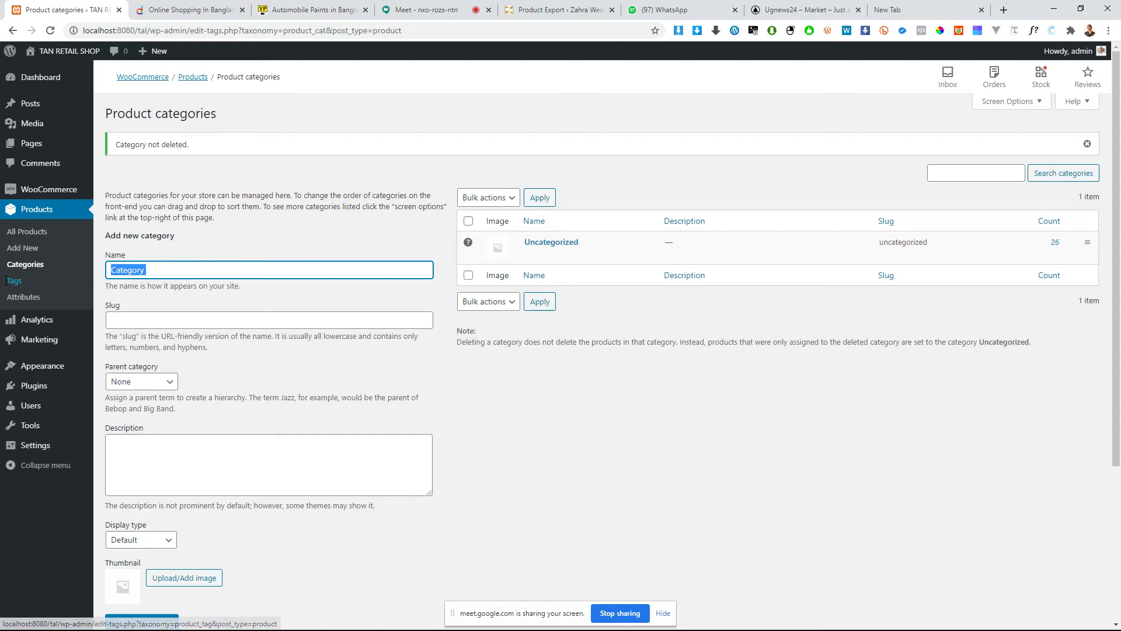
Step: Enter Suzuki Paint as the new category's name and leave the slug empty
key(BackSpace)
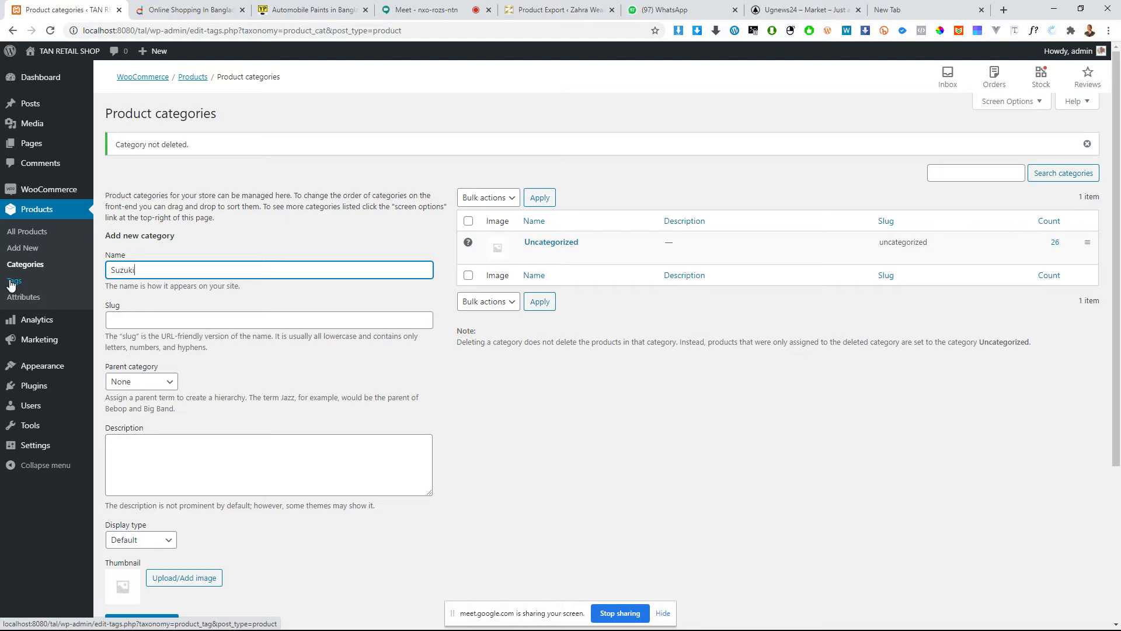
click(184, 271)
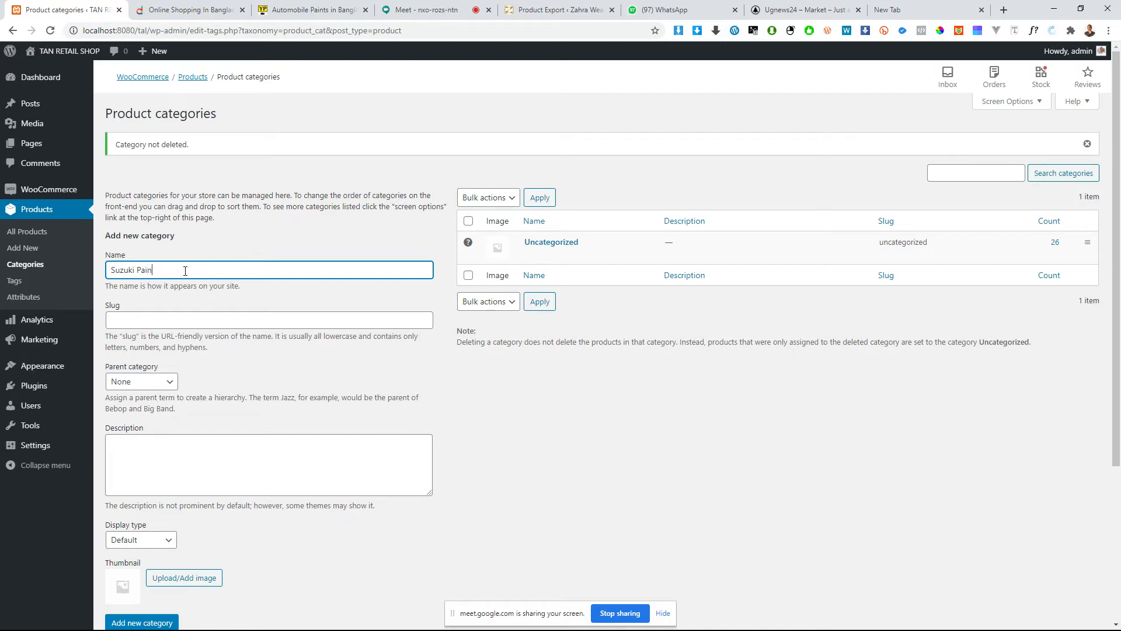
key(ctrl+a)
key(ctrl+x)
key(ctrl+z)
click(173, 319)
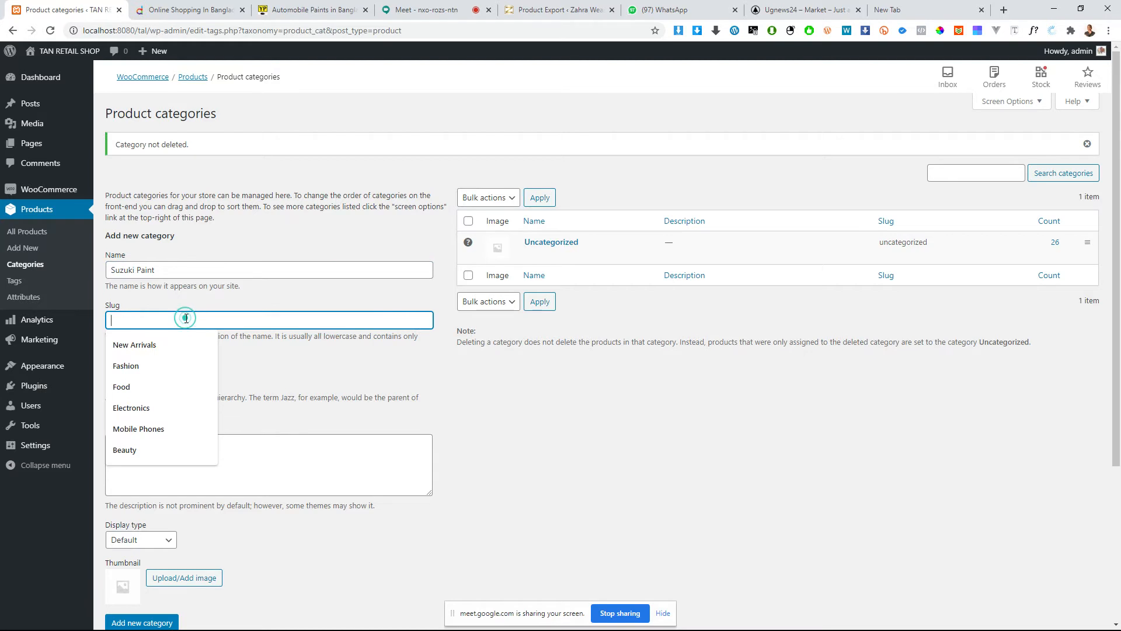
click(379, 386)
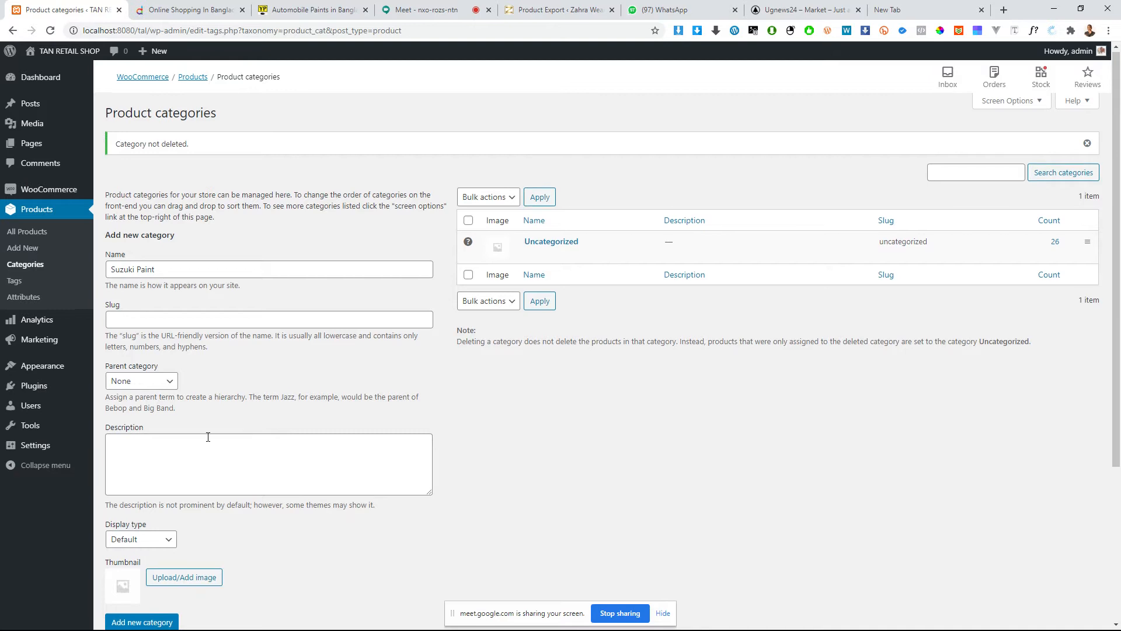
Step: Compare the parent category option with Daraz's category menu, looking at Electronic Devices and its Laptops subcategories, and return to the new category form
scroll(208, 430, down, 3)
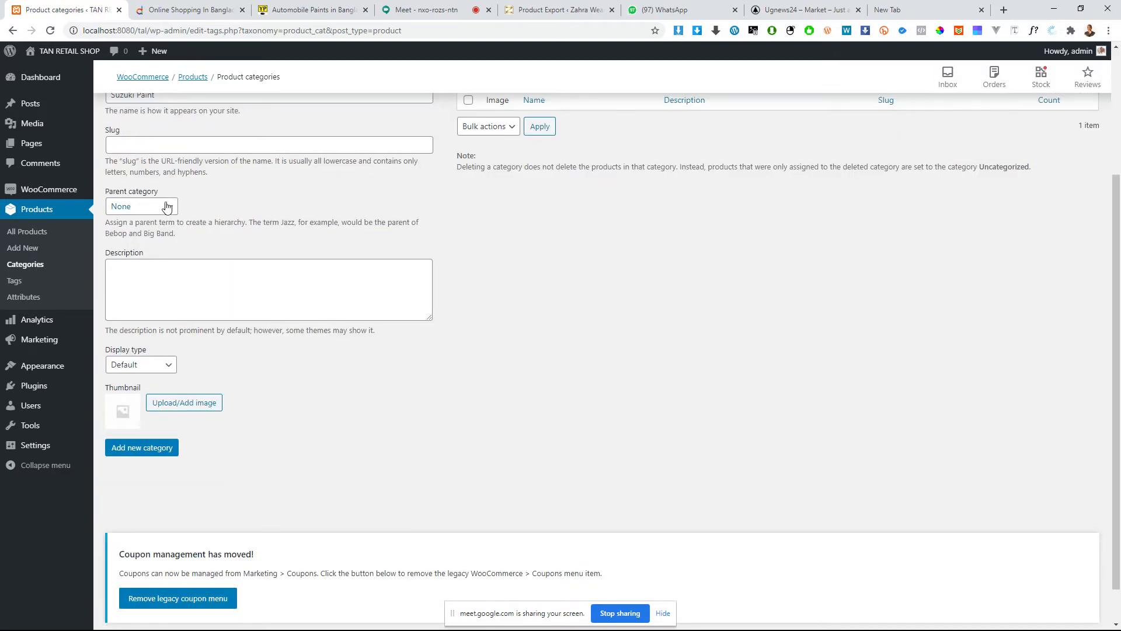
scroll(163, 219, up, 3)
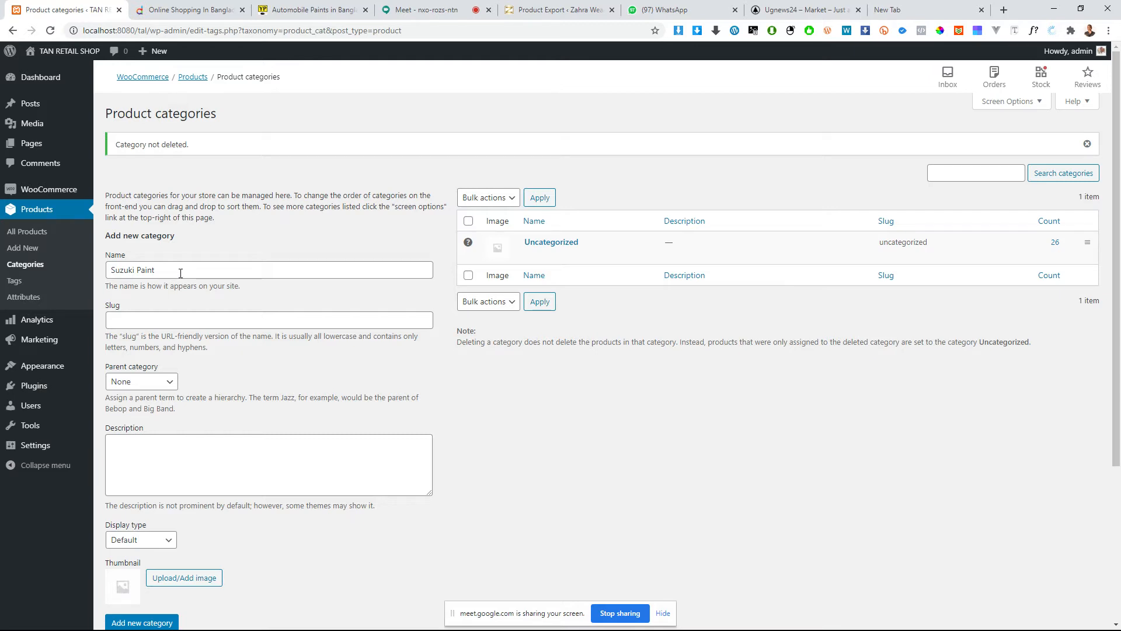
click(157, 9)
mouse_move(251, 165)
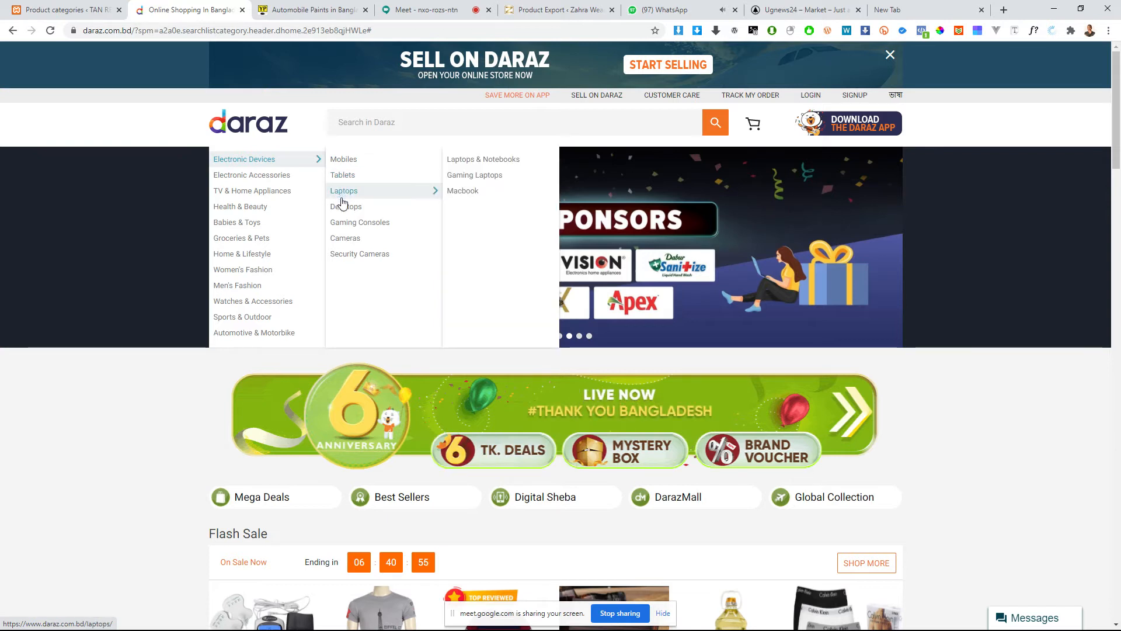
click(91, 8)
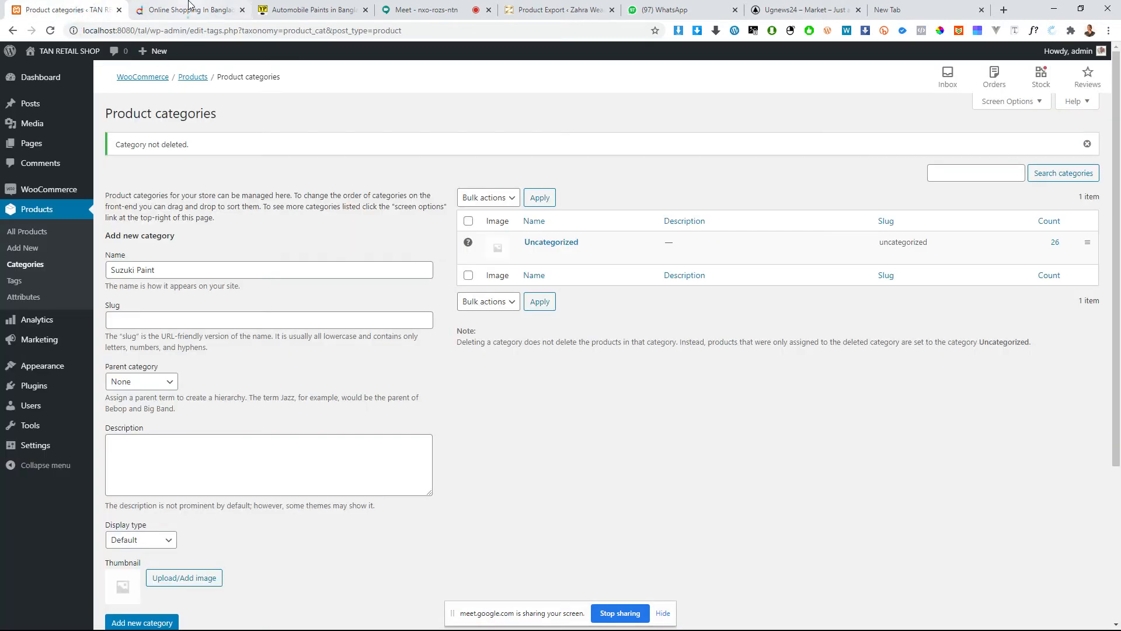
click(191, 9)
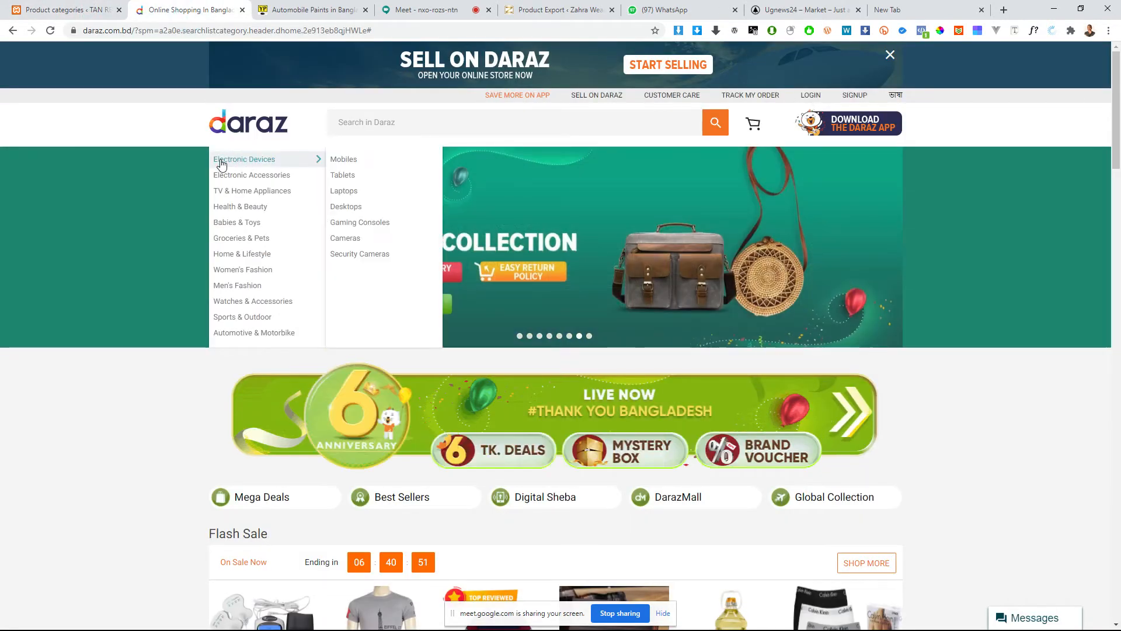
click(91, 17)
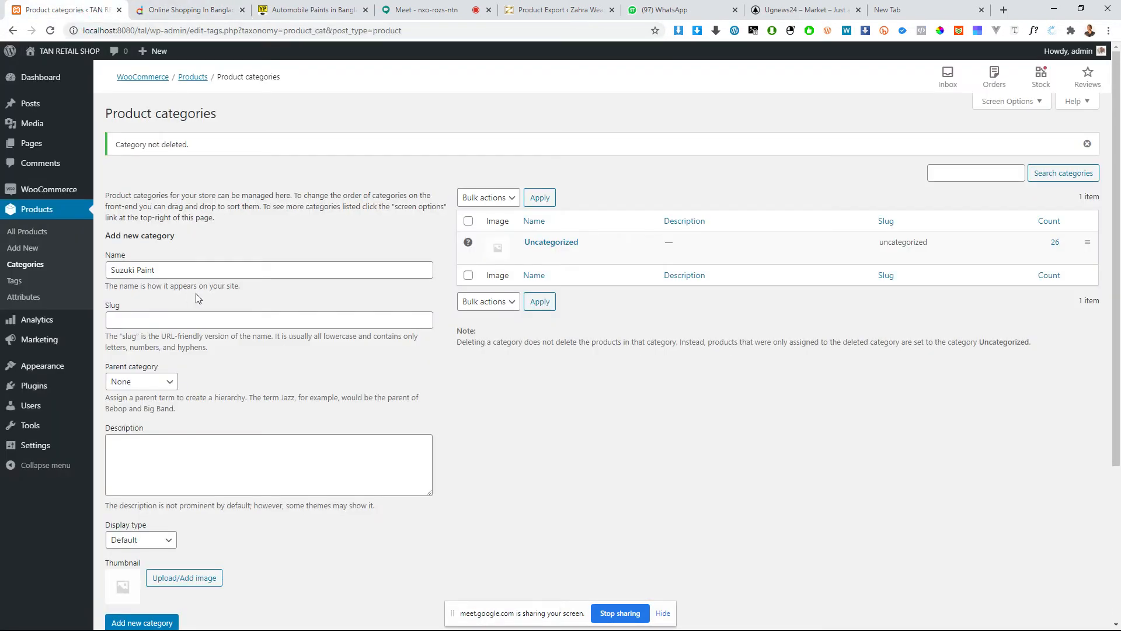
Step: Move the Product Export tab directly after the product categories tab and use it to search Google Images for Suzuki Paint
click(182, 267)
triple_click(181, 266)
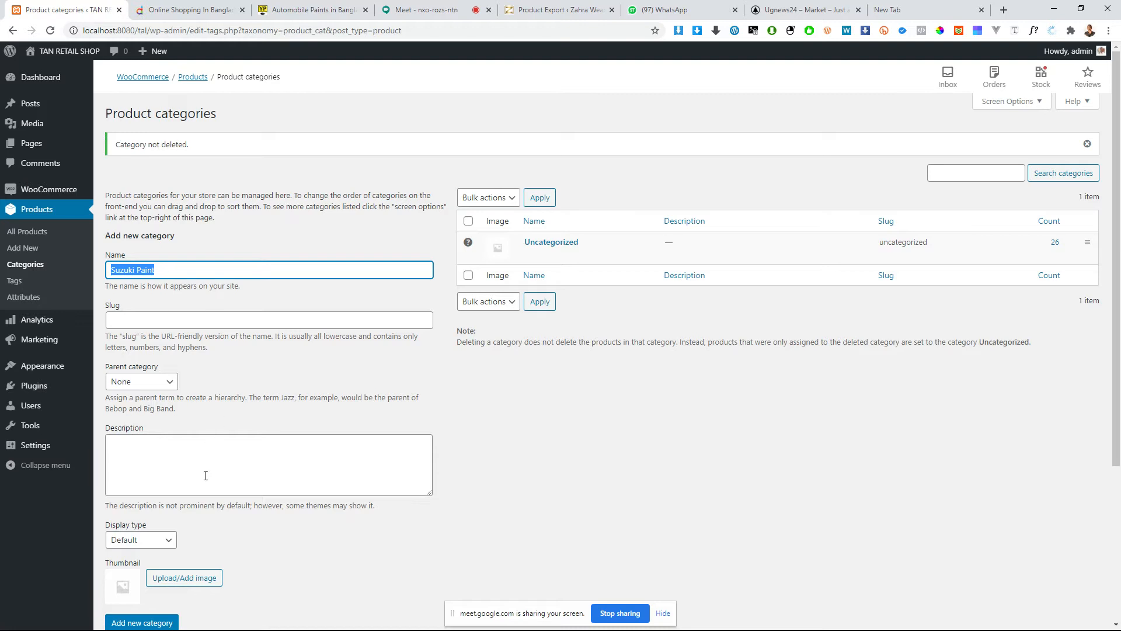
scroll(139, 484, down, 3)
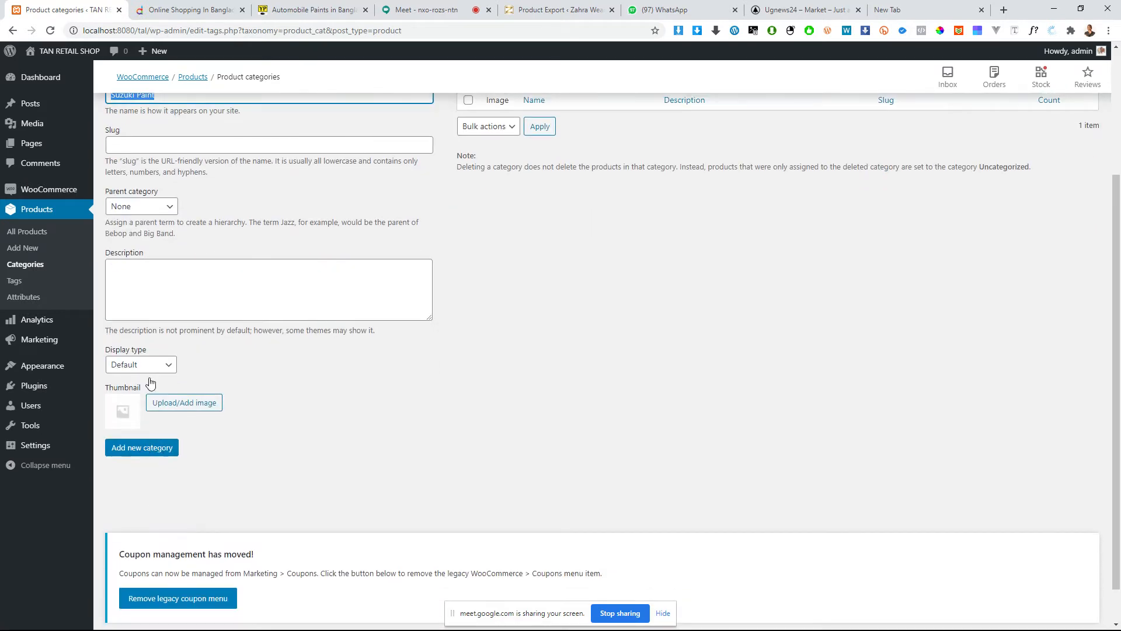
click(165, 288)
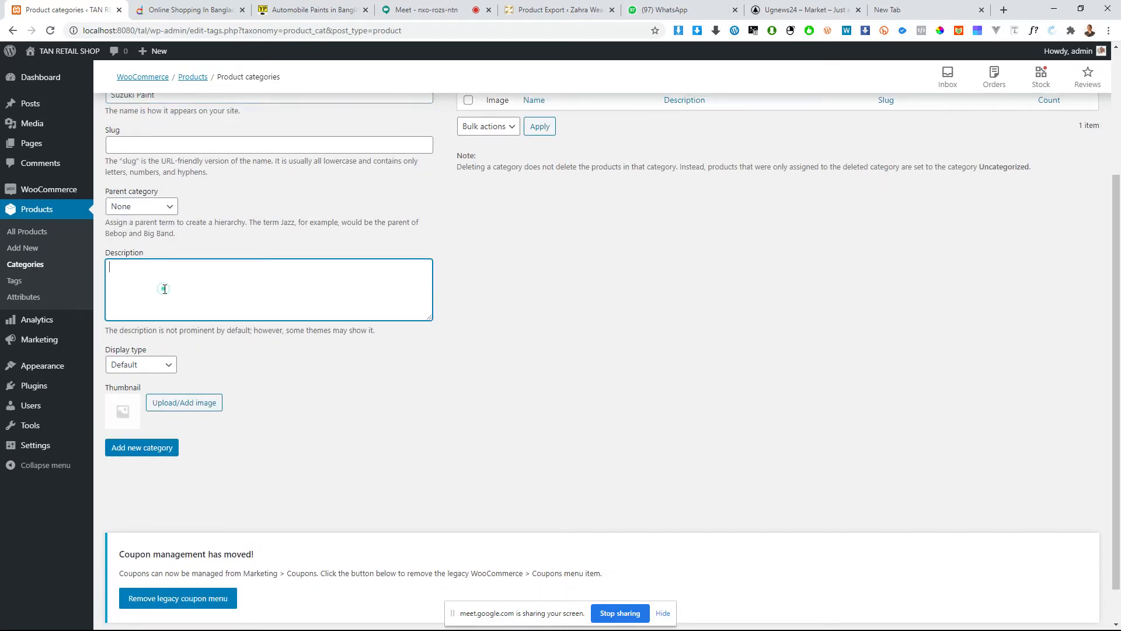
click(536, 11)
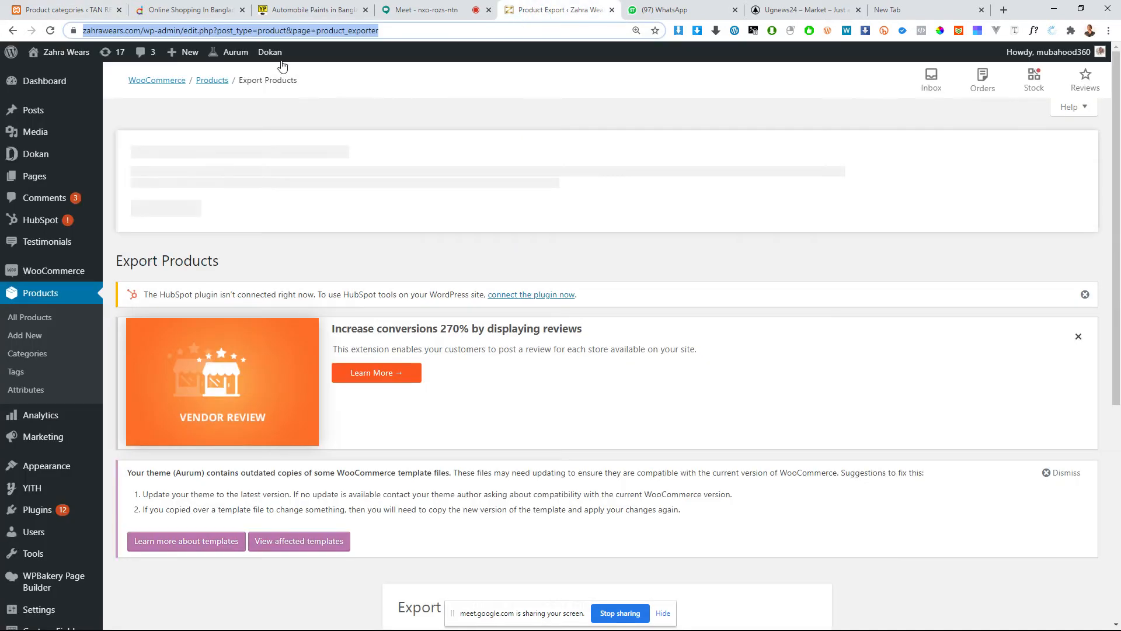
drag(551, 11, 195, 7)
click(194, 31)
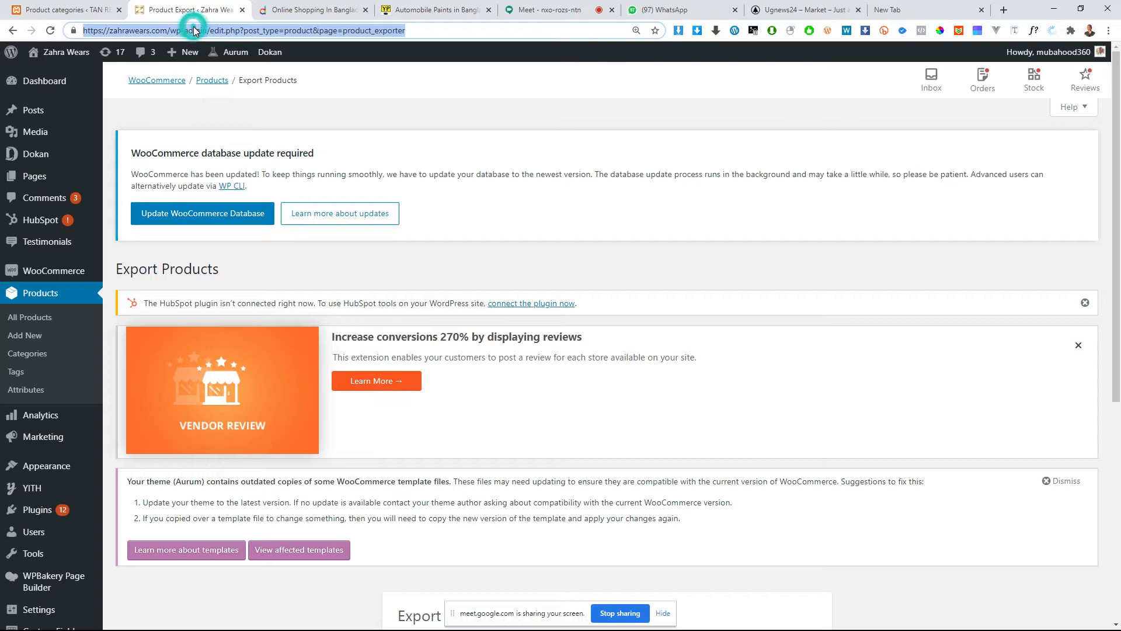
text(Suzuki Paint)
key(Return)
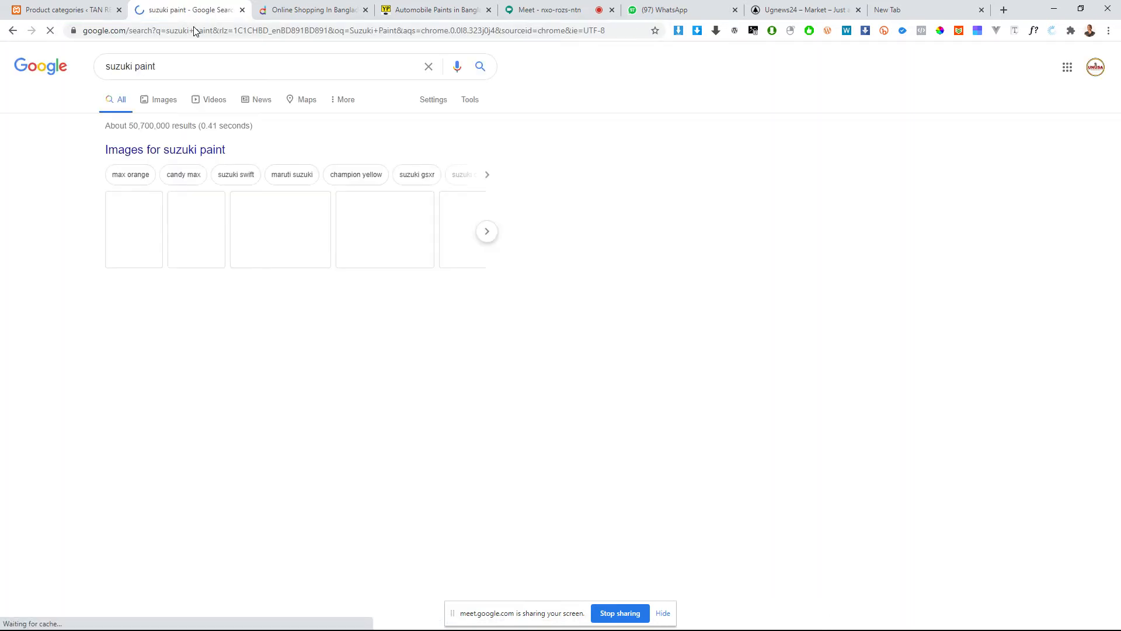
click(165, 103)
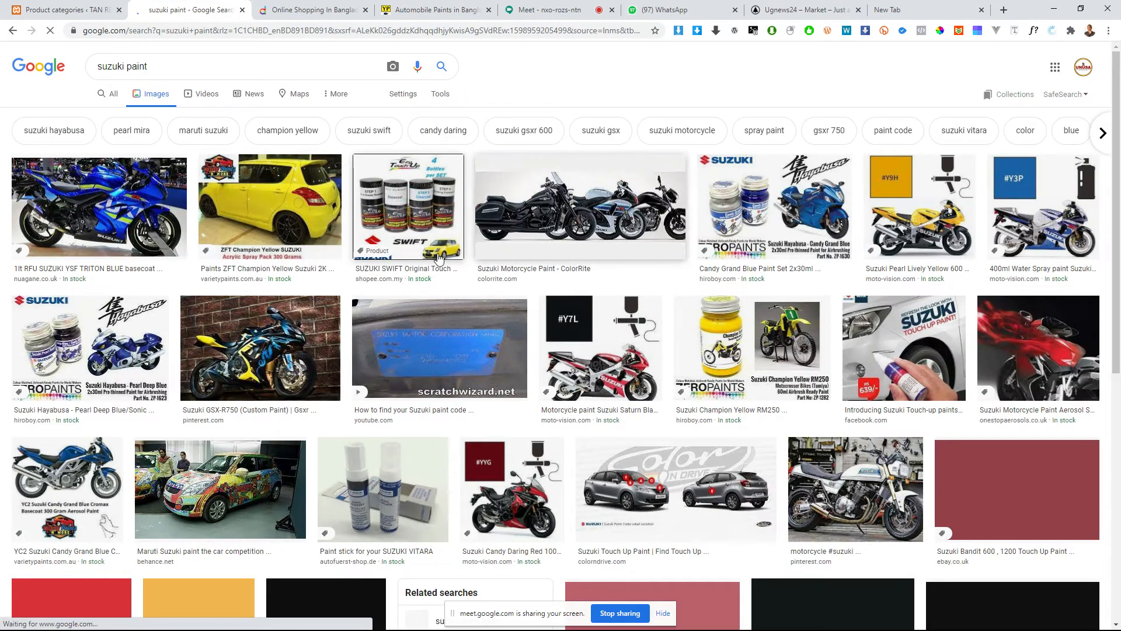
Step: Open the SUZUKI SWIFT Original Touch Up Paint image result and save its picture to the computer
click(461, 264)
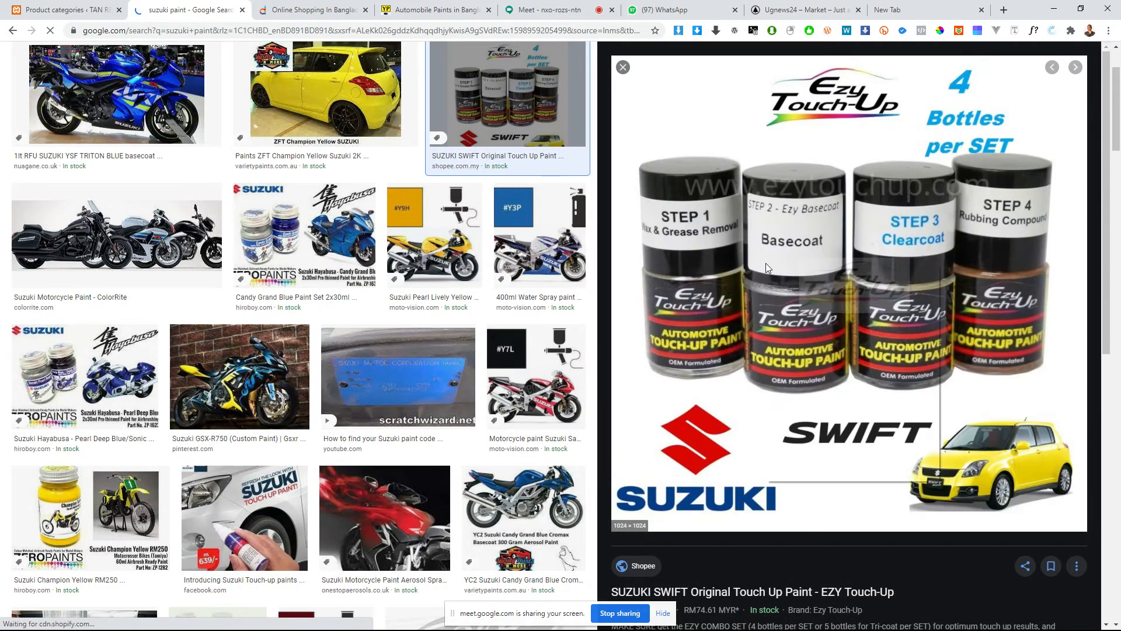
right_click(766, 263)
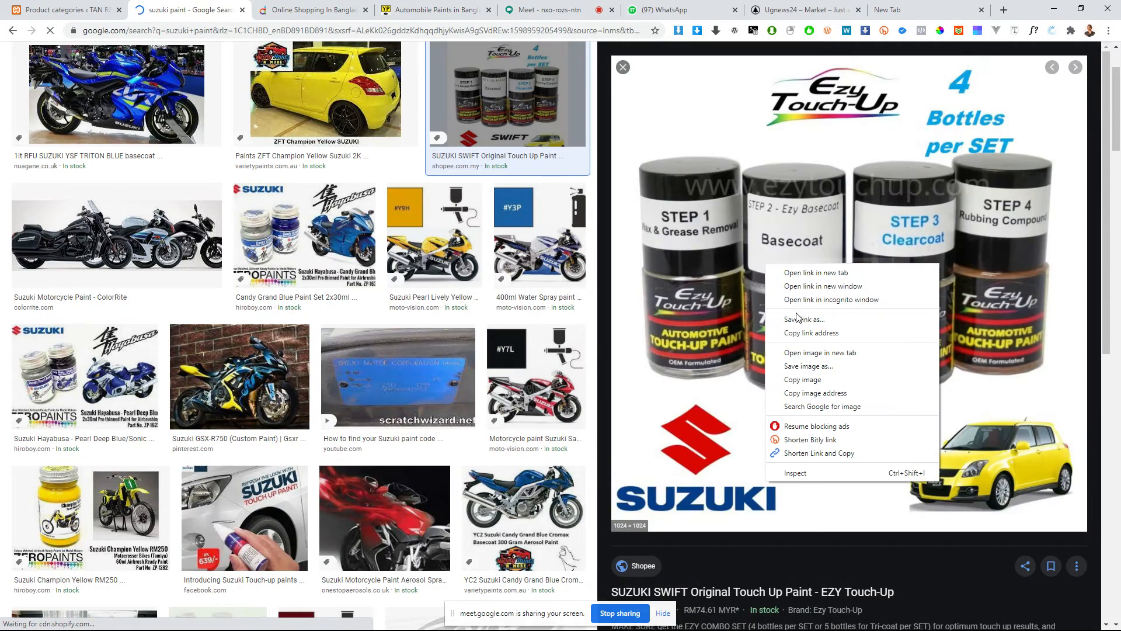
click(799, 366)
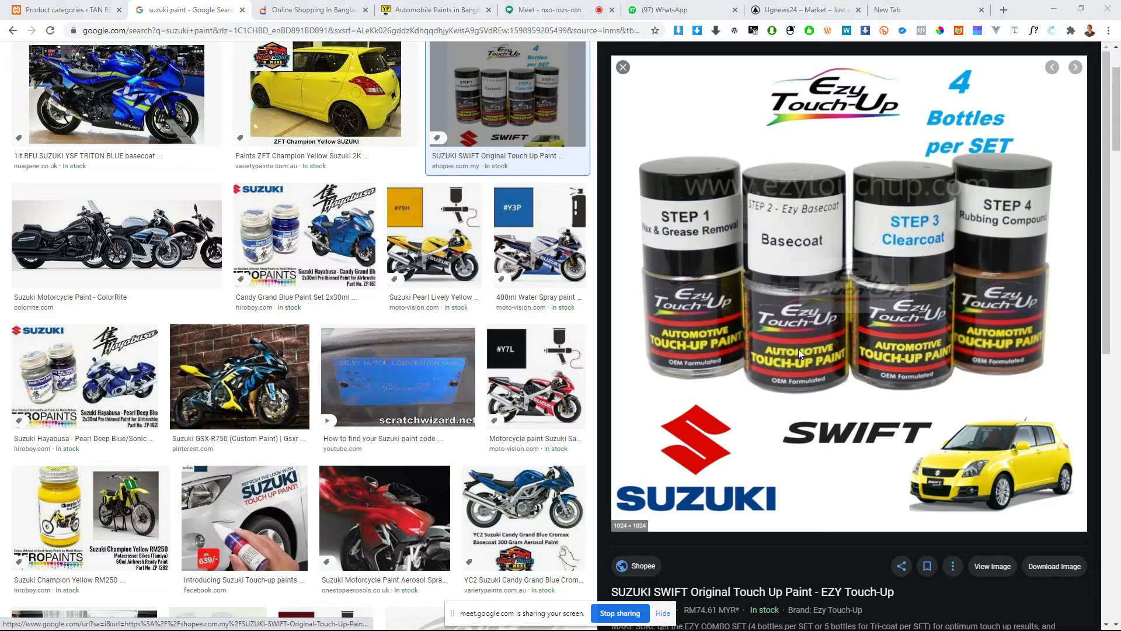
key(Return)
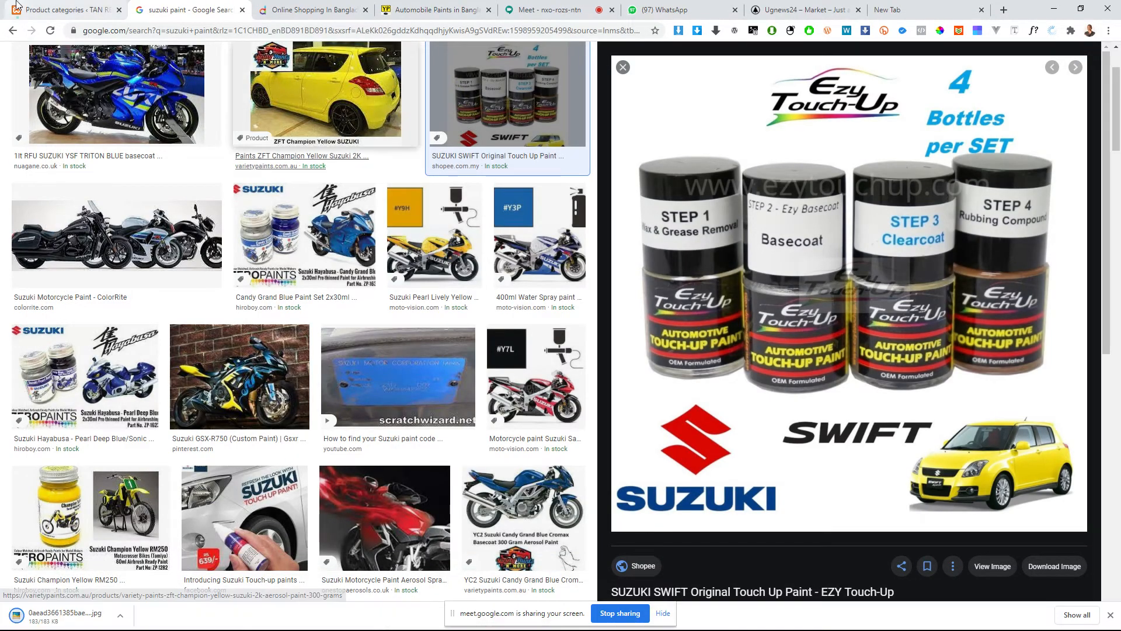
Step: Upload the downloaded Suzuki paint picture as the thumbnail image for the new product category
click(73, 10)
drag(39, 614, 191, 405)
click(52, 11)
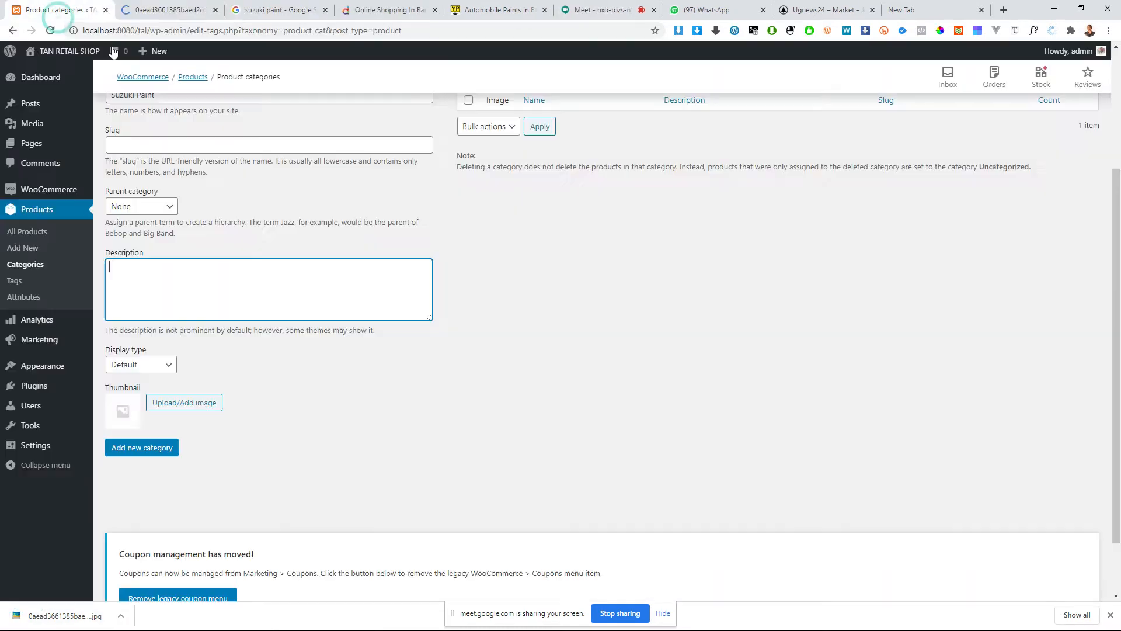
click(196, 402)
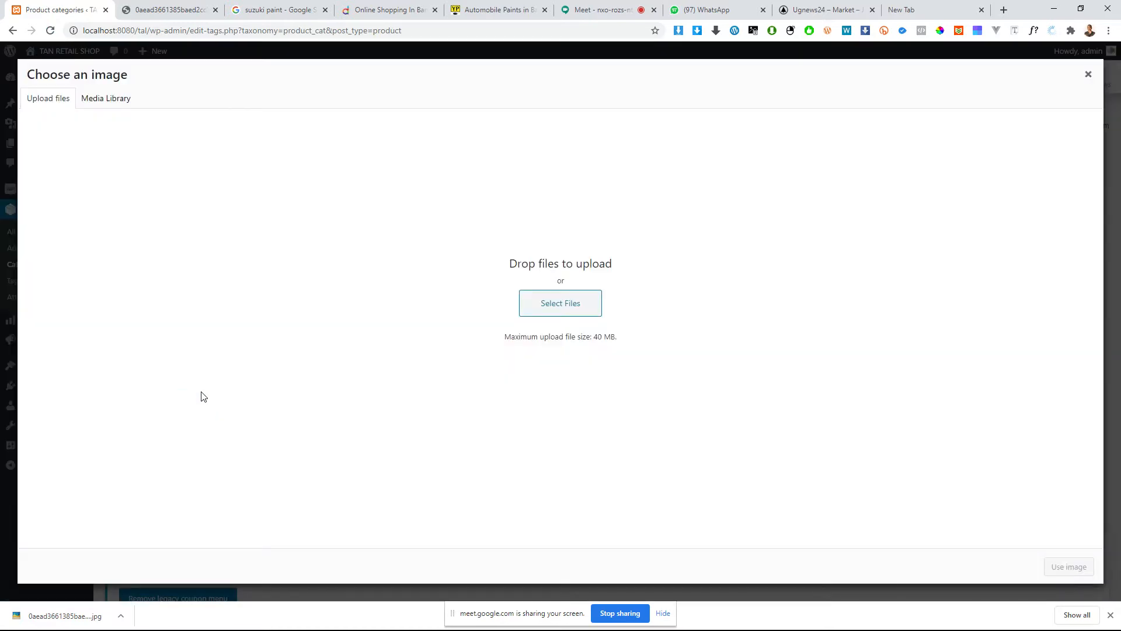
drag(64, 616, 561, 308)
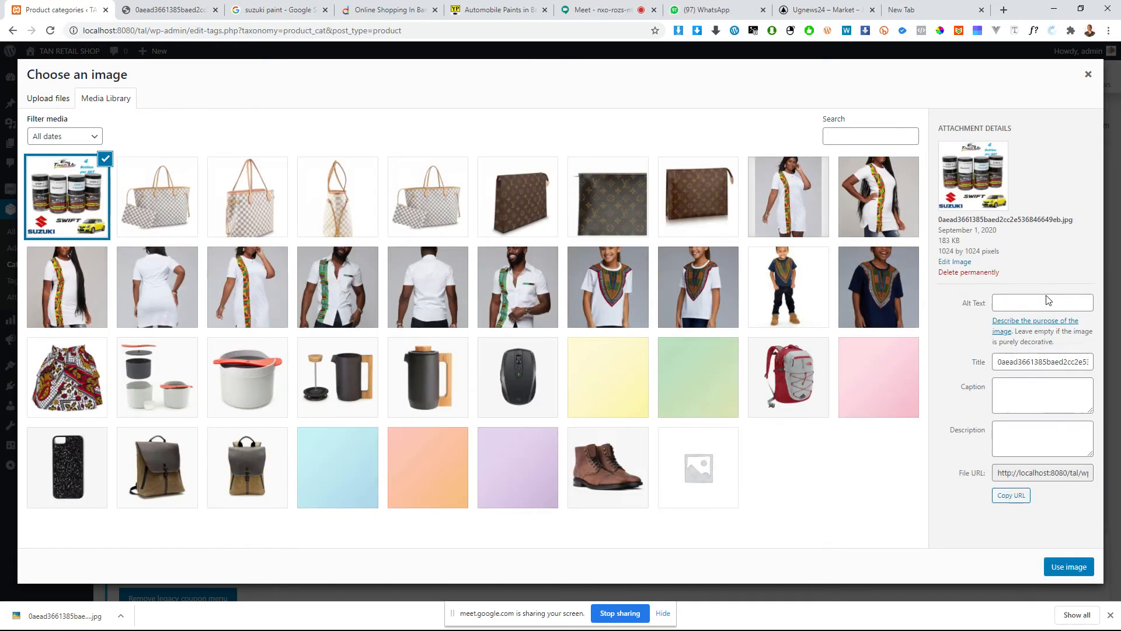
Step: Set the uploaded image's title, caption, alt text and description to Suzuki Paint and use it as the category thumbnail
double_click(1035, 363)
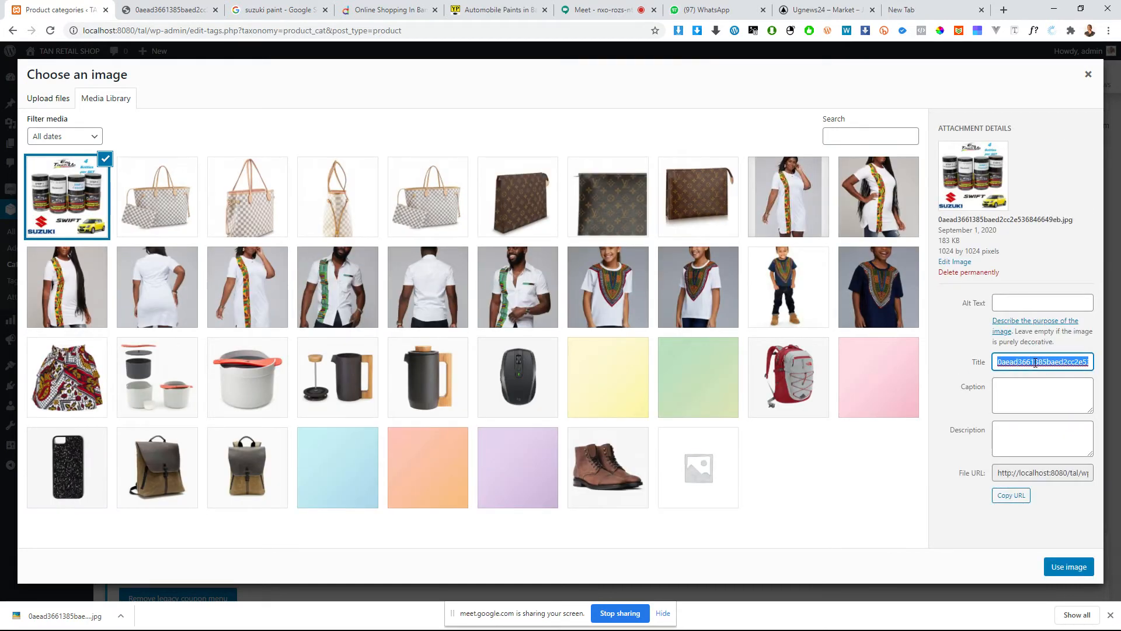
text(Suzuki Paint)
triple_click(1063, 370)
key(ctrl+c)
click(1026, 407)
key(ctrl+v)
click(1043, 302)
key(ctrl+v)
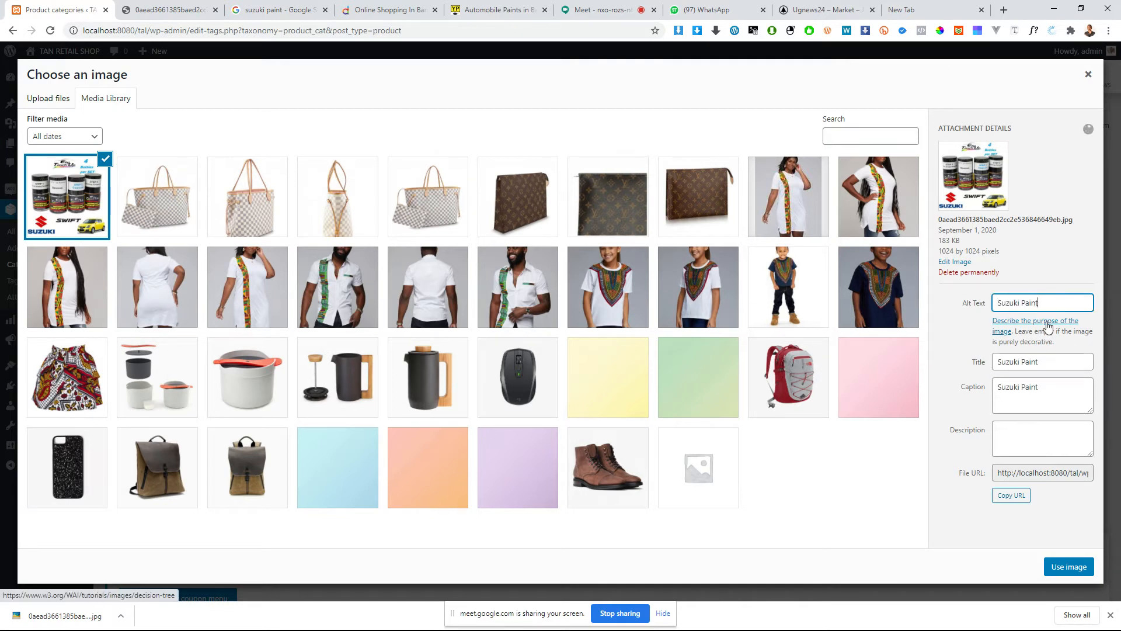
click(1029, 431)
key(ctrl+v)
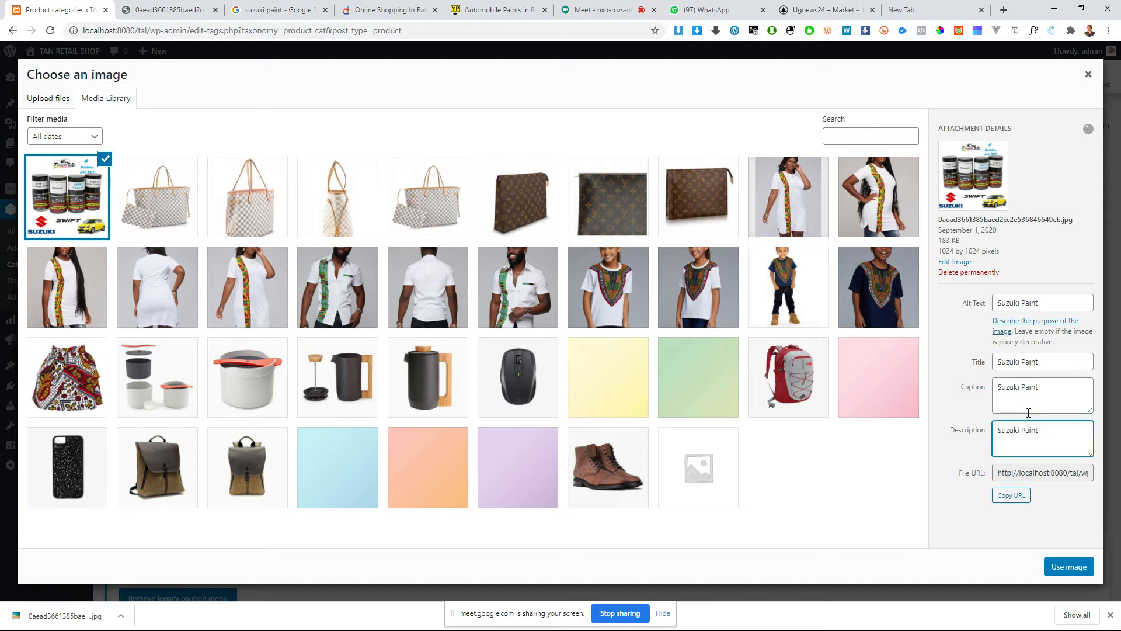
click(1051, 565)
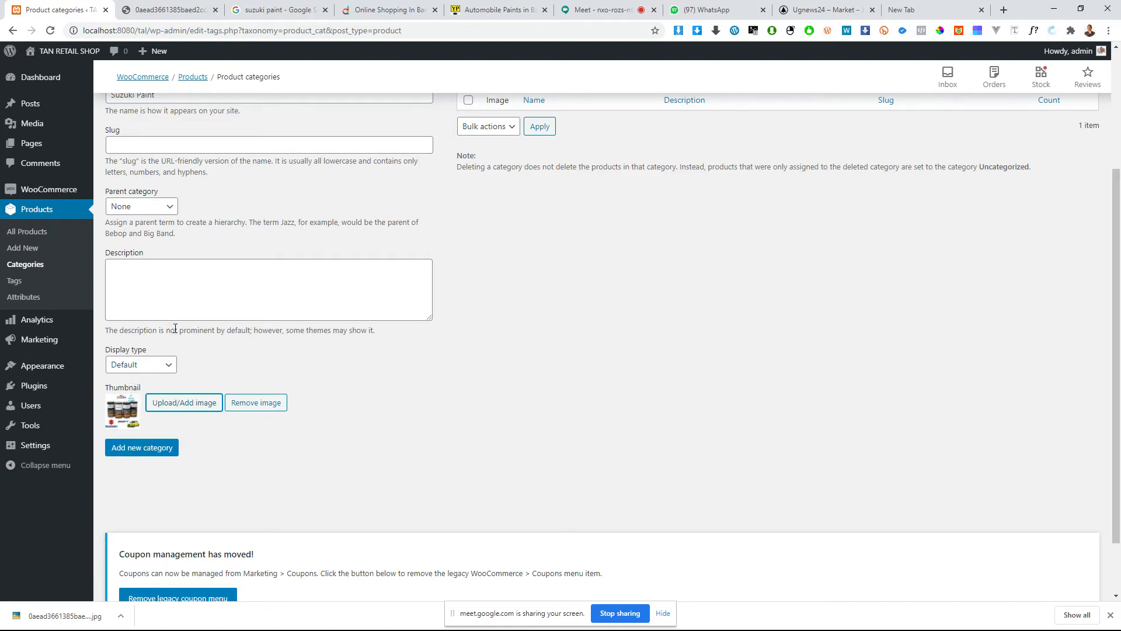
Step: Add the filled-in Suzuki Paint category to the product categories
scroll(149, 447, down, 1)
click(146, 375)
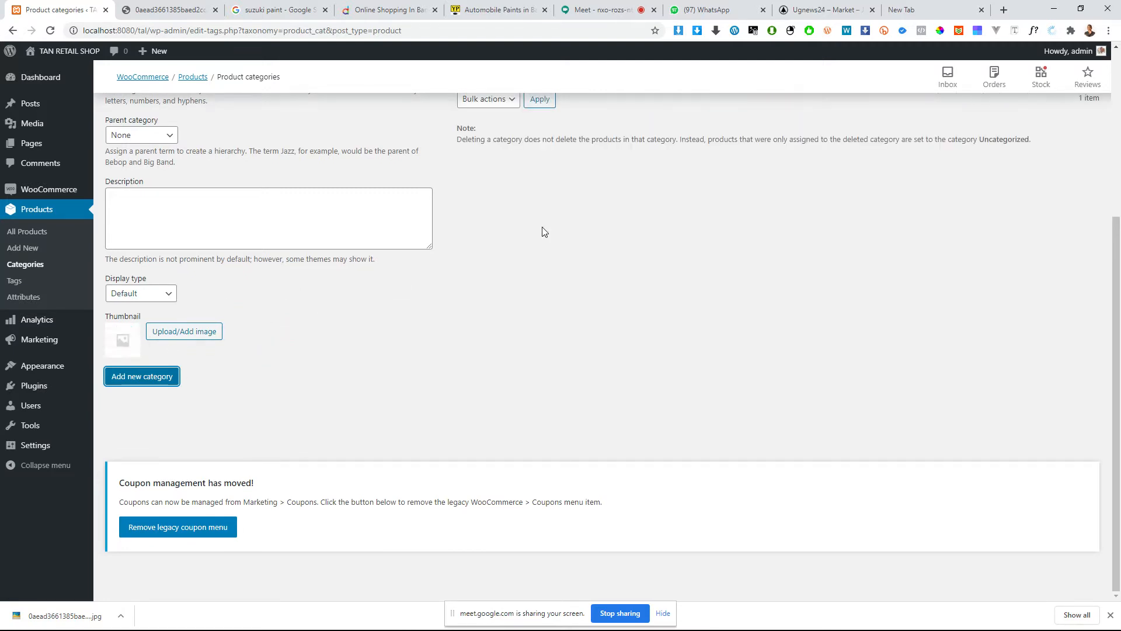
scroll(542, 232, up, 4)
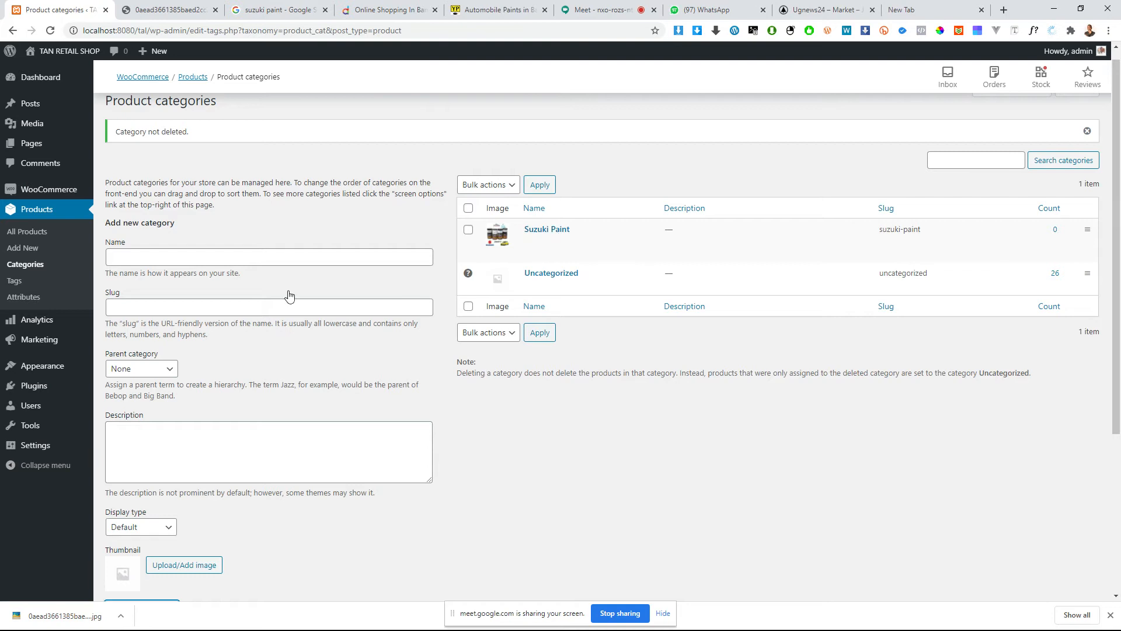
Step: Name the next new product category Toyota Paint
click(186, 258)
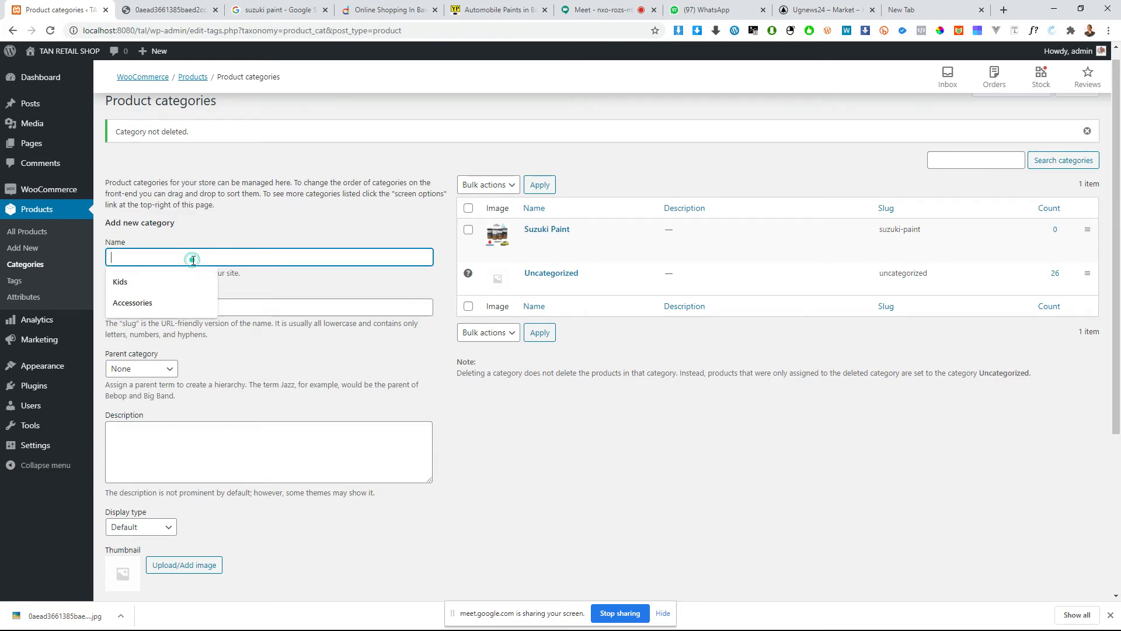
key(ctrl+v)
double_click(118, 259)
text(Toy)
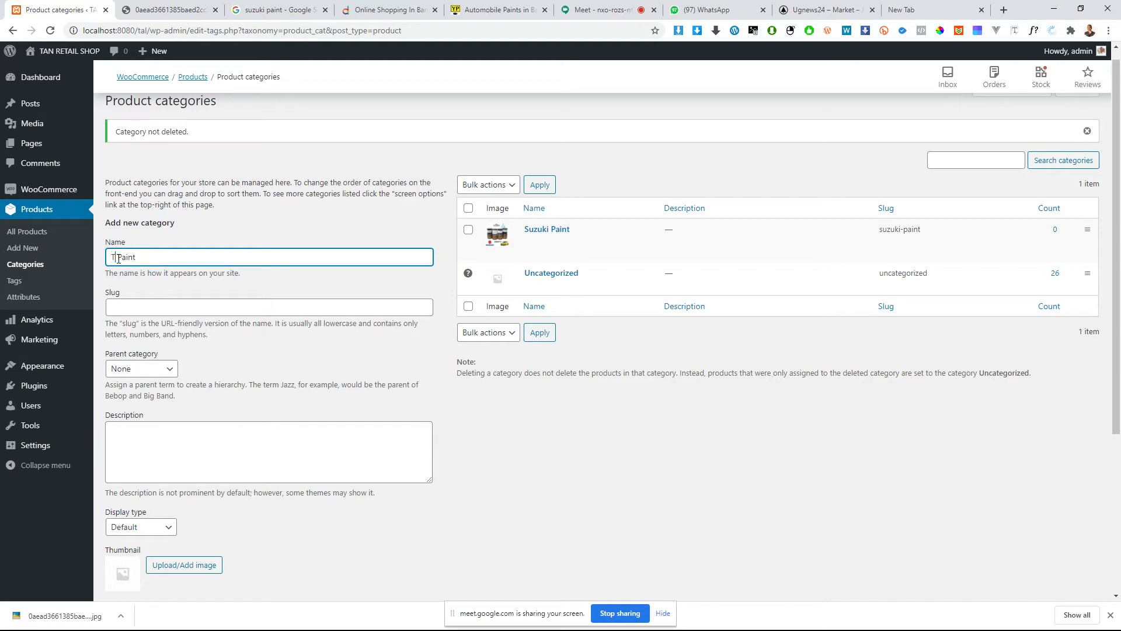
text(ota)
Step: Give Toyota Paint the brown Untitled-design.png pouch image from the media library as thumbnail and add the category
scroll(168, 490, down, 3)
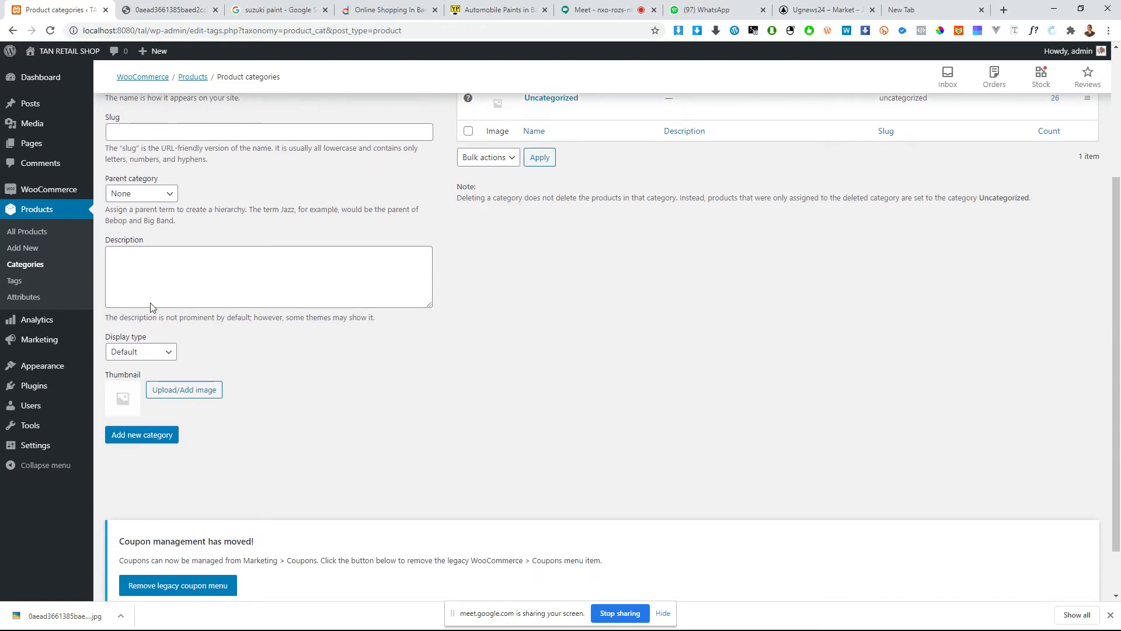
click(162, 391)
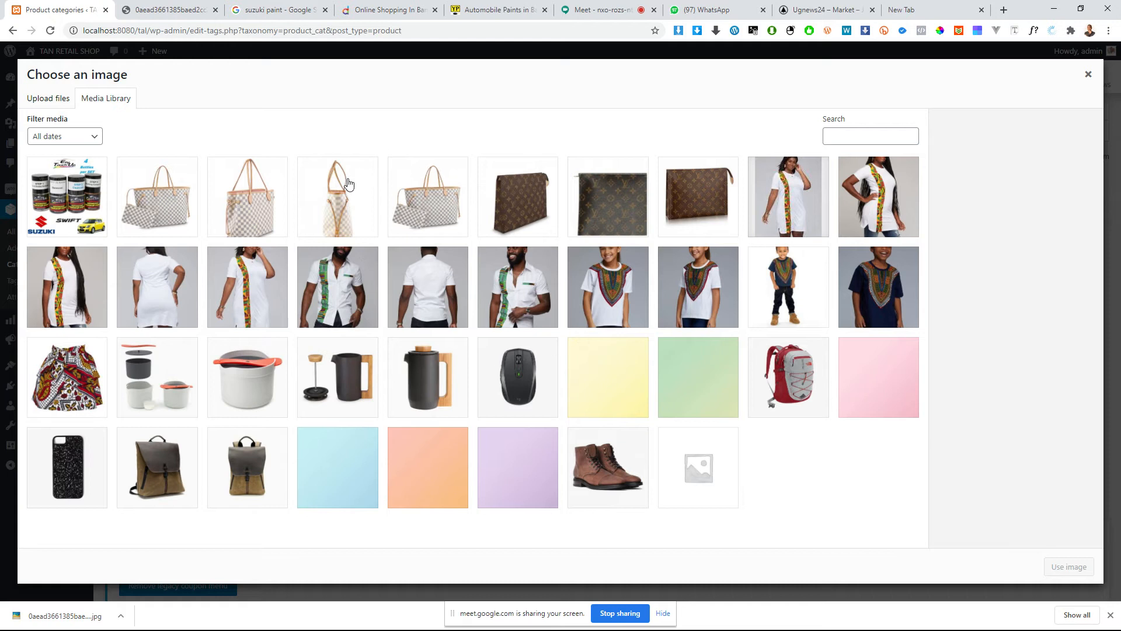
click(693, 202)
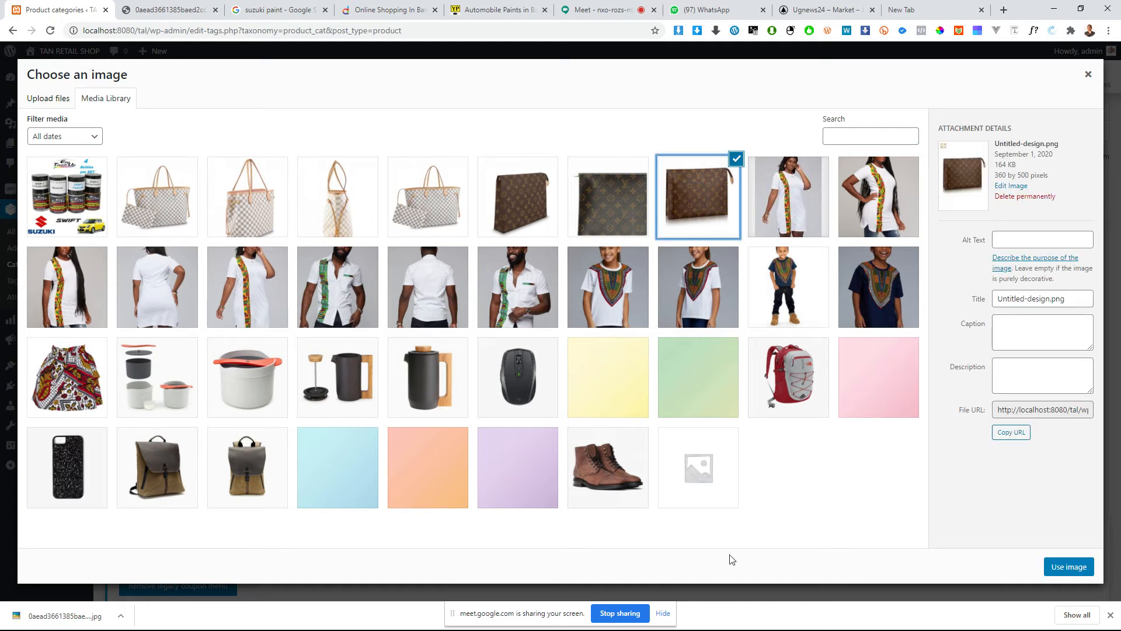
click(1045, 572)
click(155, 433)
Step: Add a product category named Benz Paint with no parent and no thumbnail
scroll(224, 341, up, 3)
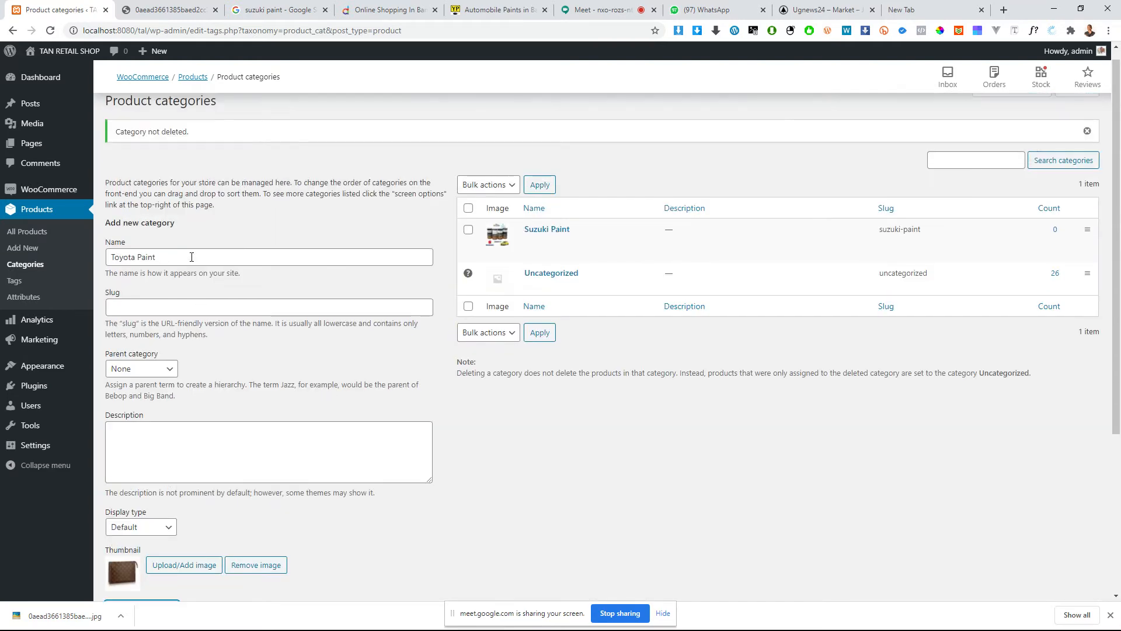
click(191, 256)
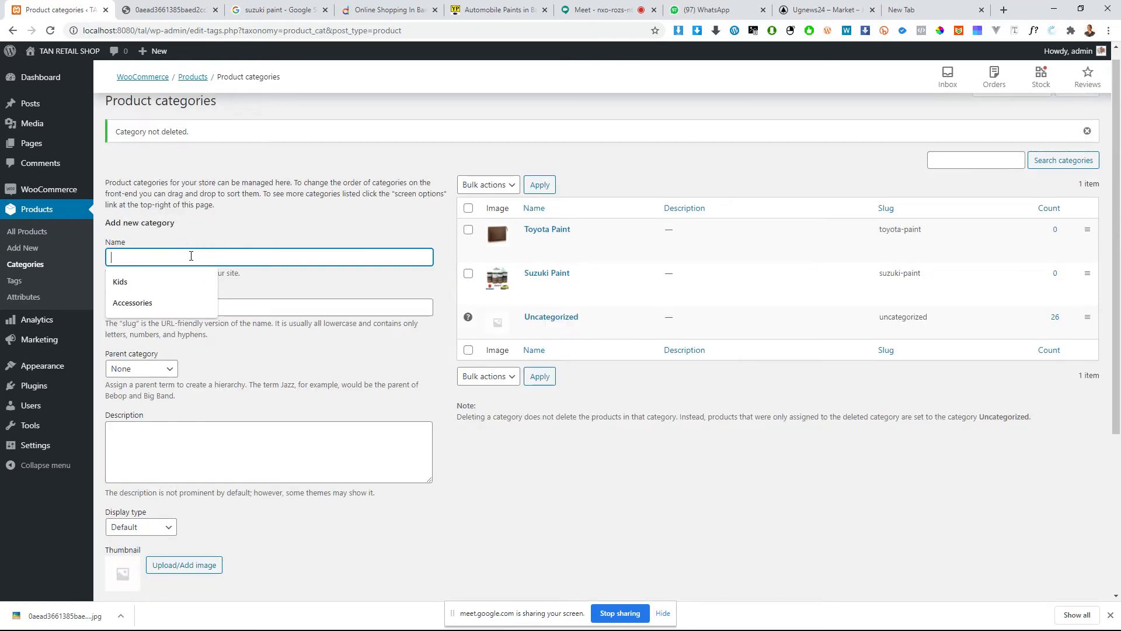
key(ctrl+v)
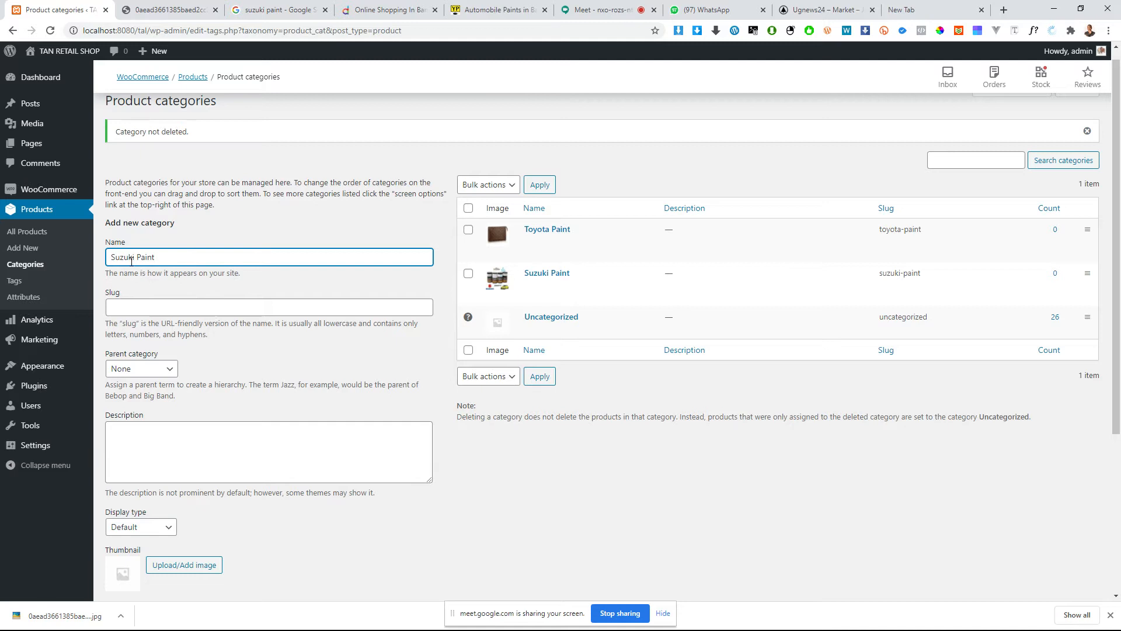
double_click(121, 257)
key(BackSpace)
text(Ipsum)
double_click(116, 258)
text(Benz)
scroll(150, 535, down, 2)
click(143, 494)
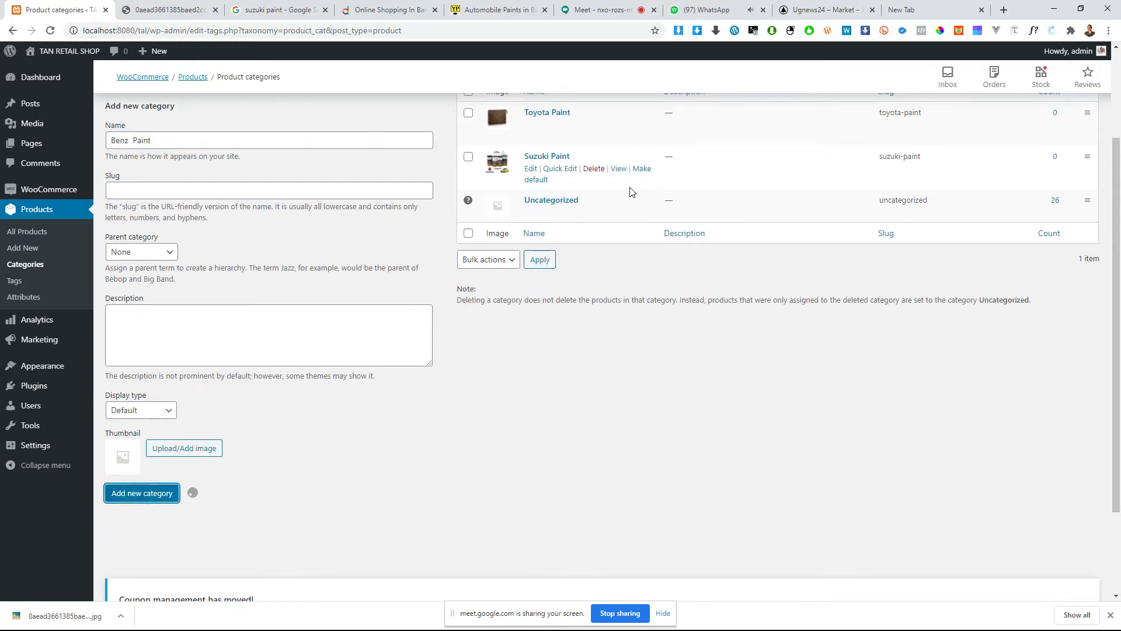
Step: Name the next new product category Suzuki Cars
scroll(630, 191, up, 2)
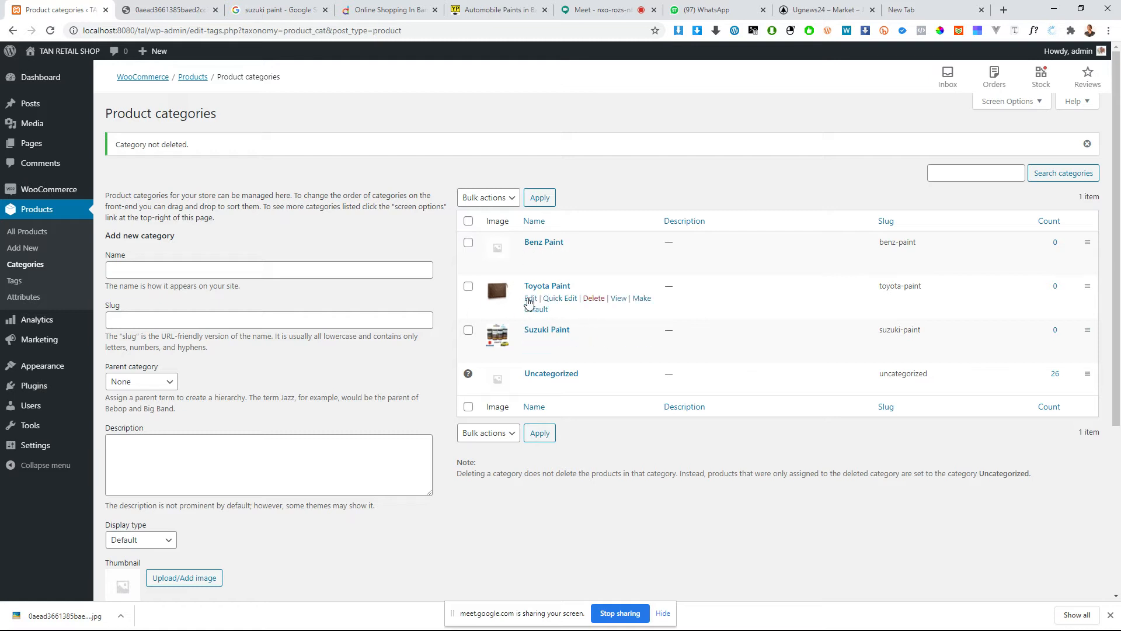
click(244, 266)
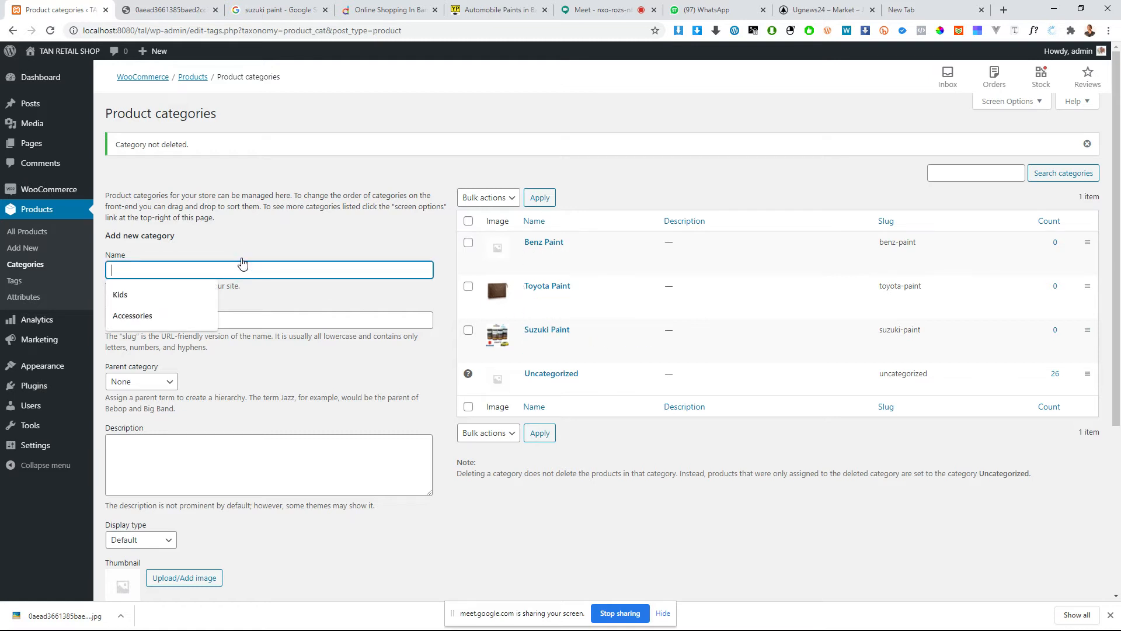
click(244, 266)
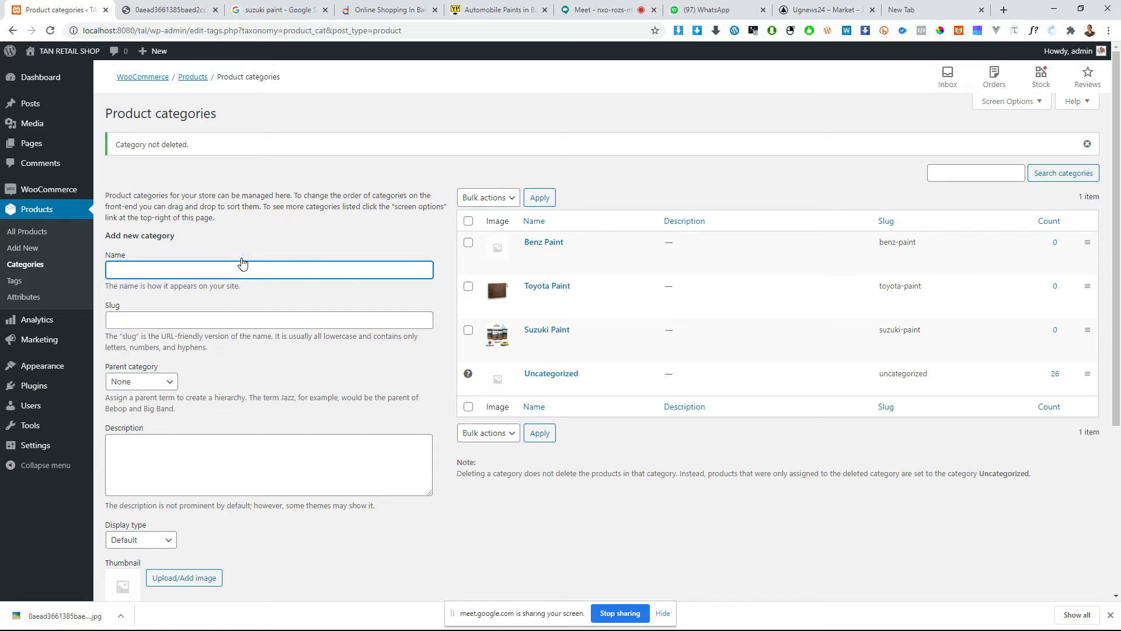
text(Suzuki Paint)
key(BackSpace)
key(ctrl+a)
key(ctrl+c)
click(161, 273)
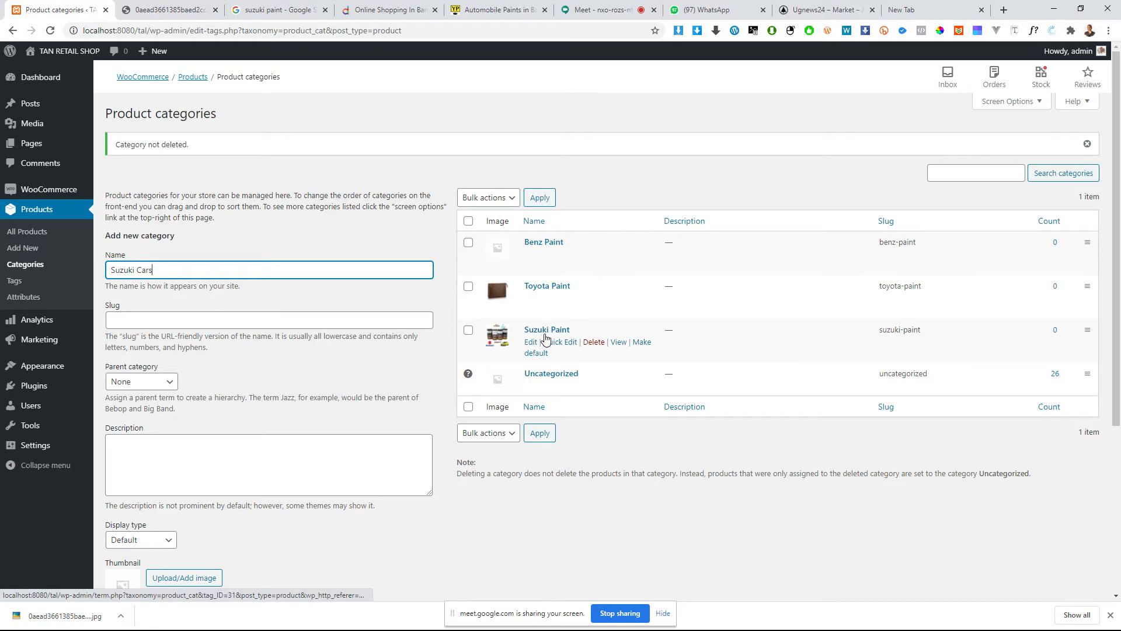
Step: Set Suzuki Paint as the parent of Suzuki Cars and add the category
click(136, 383)
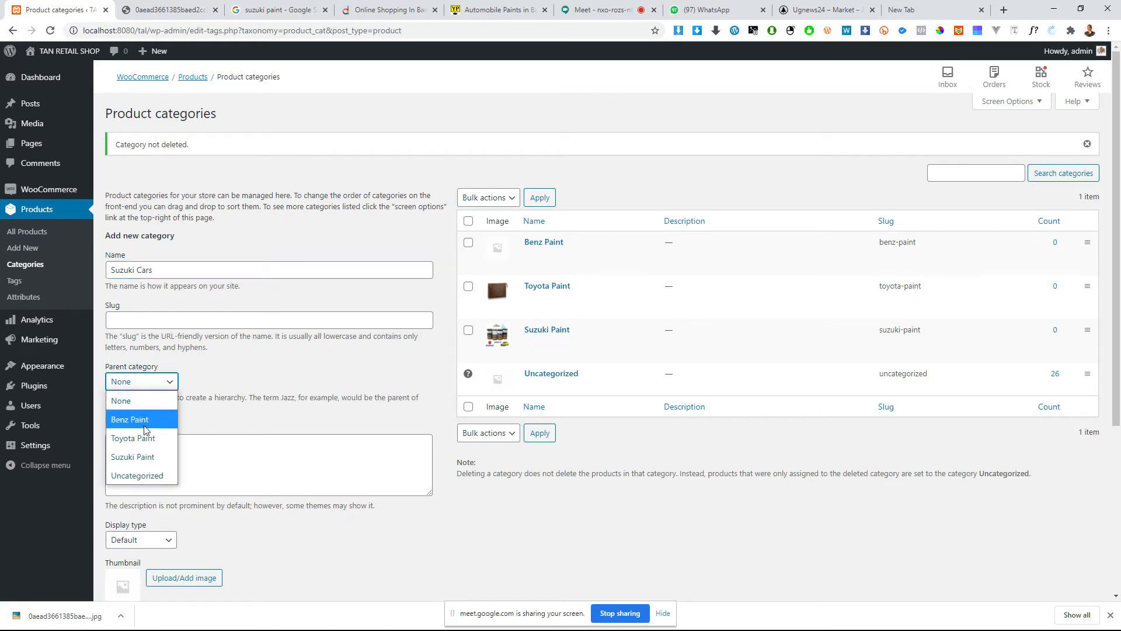
click(136, 457)
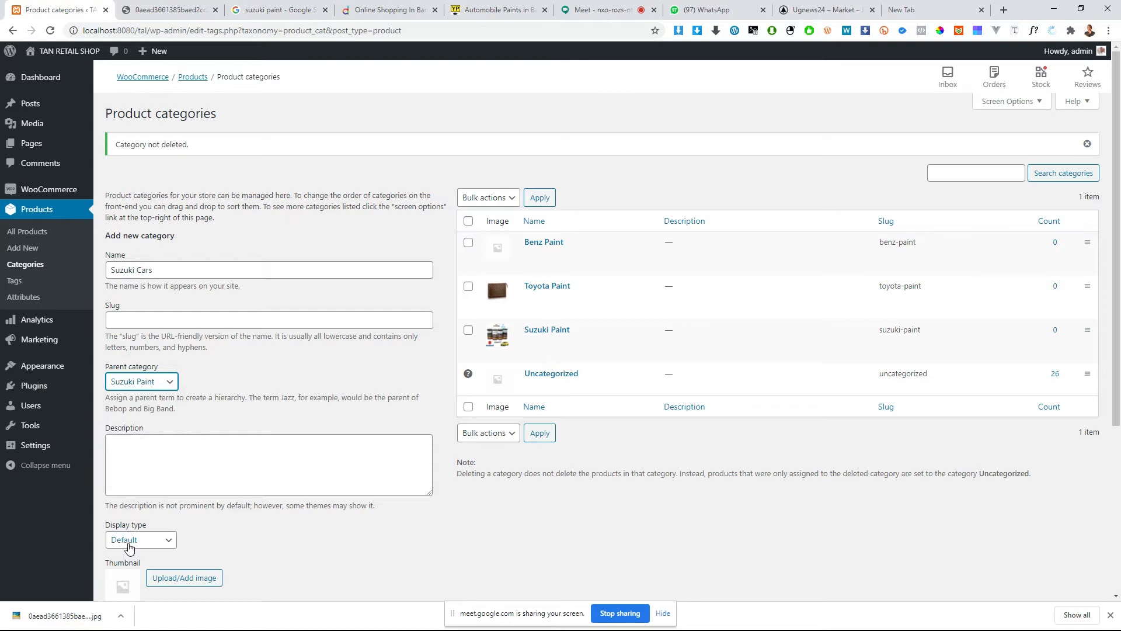
scroll(131, 543, down, 4)
click(156, 389)
scroll(248, 323, up, 3)
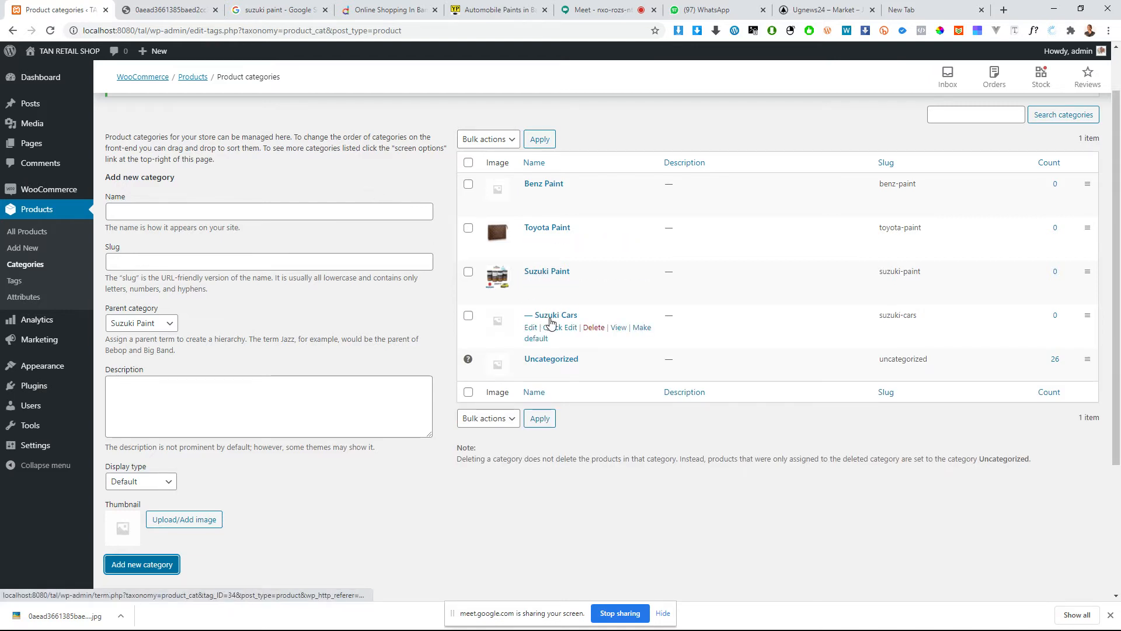
Step: Add a Suzuki Bikes category with Suzuki Paint as its parent
click(164, 213)
text(Suzuki Cars)
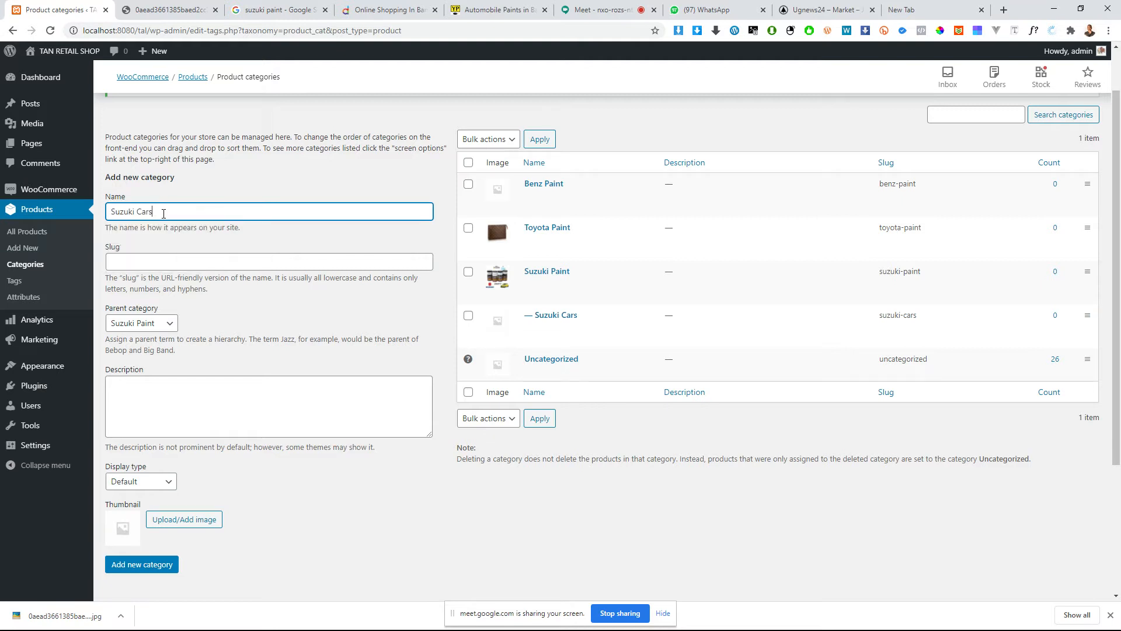
double_click(148, 211)
text(Bikes)
click(125, 327)
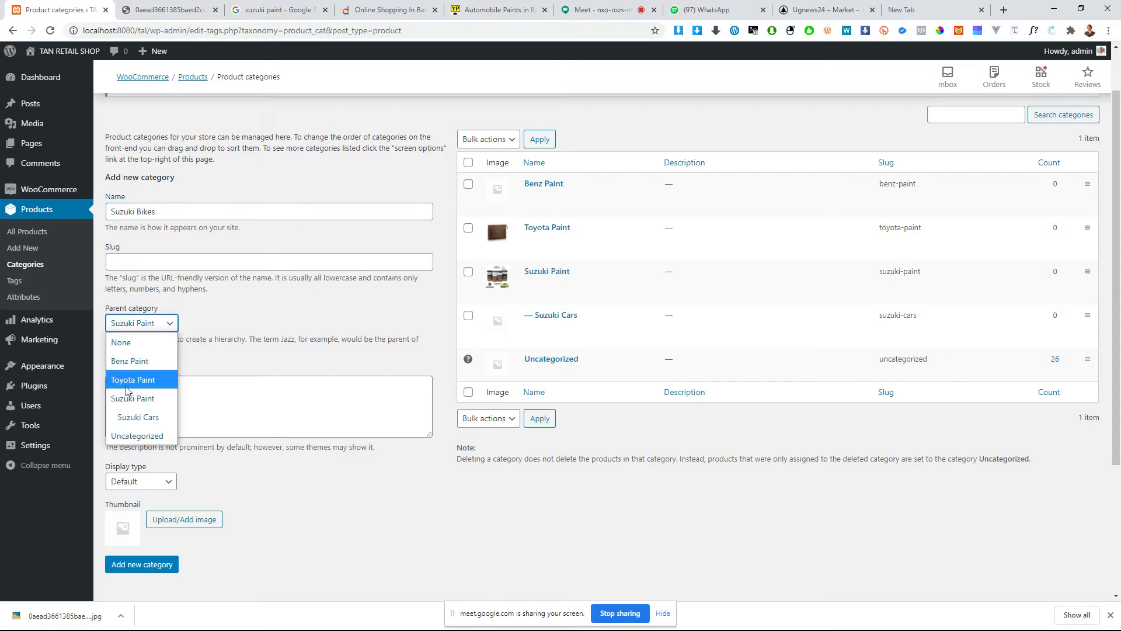
click(130, 400)
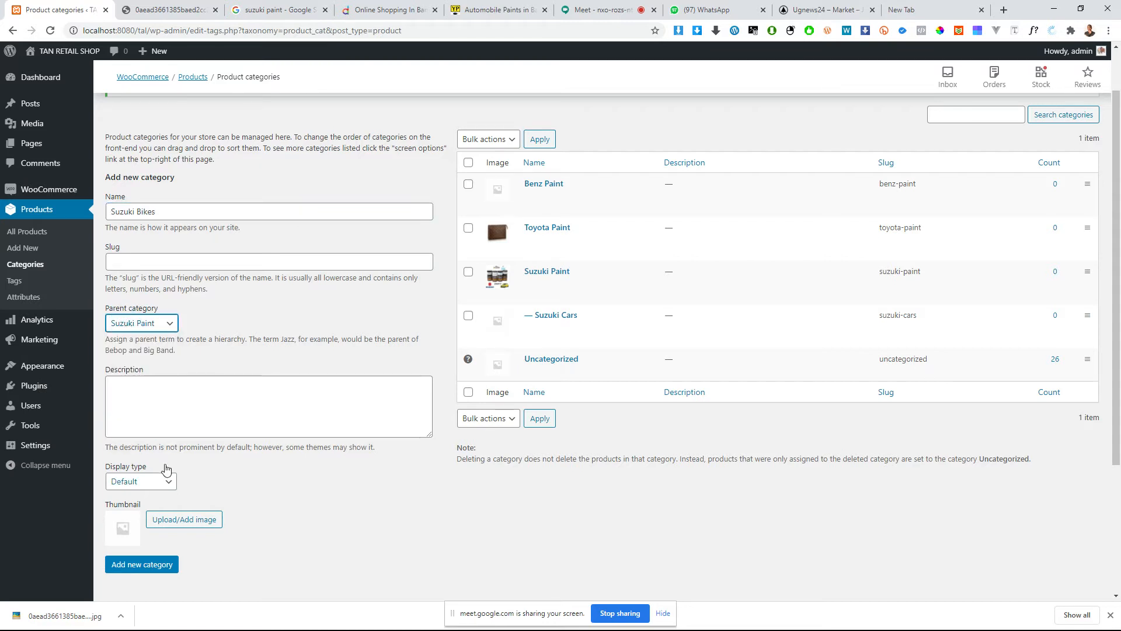
click(149, 565)
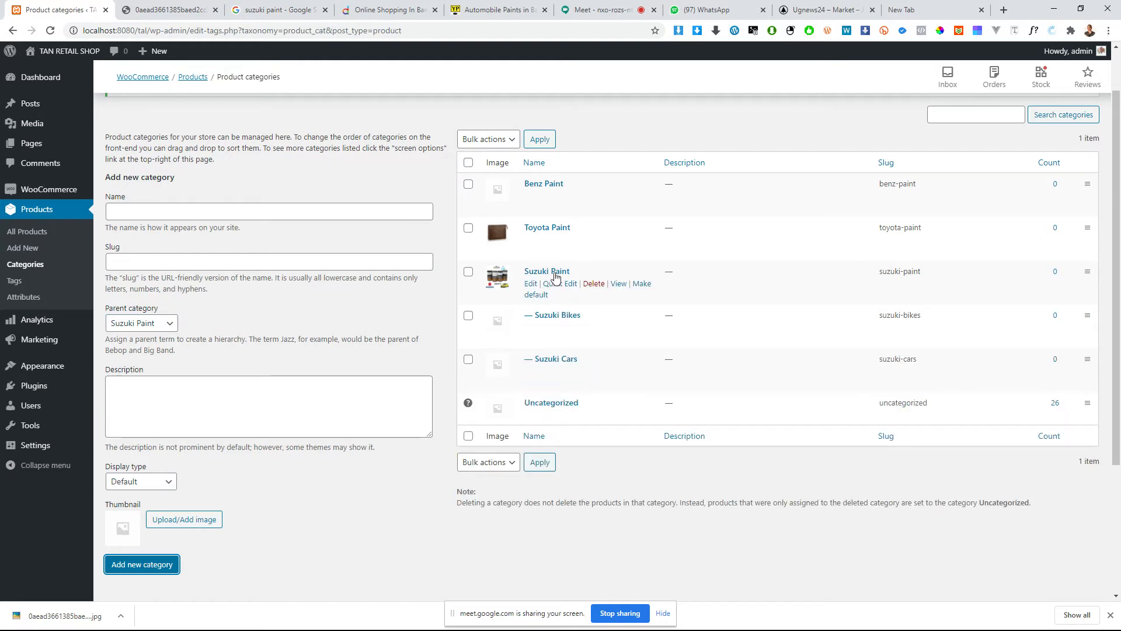
Step: Name the next new product category Toyota Cars
click(162, 213)
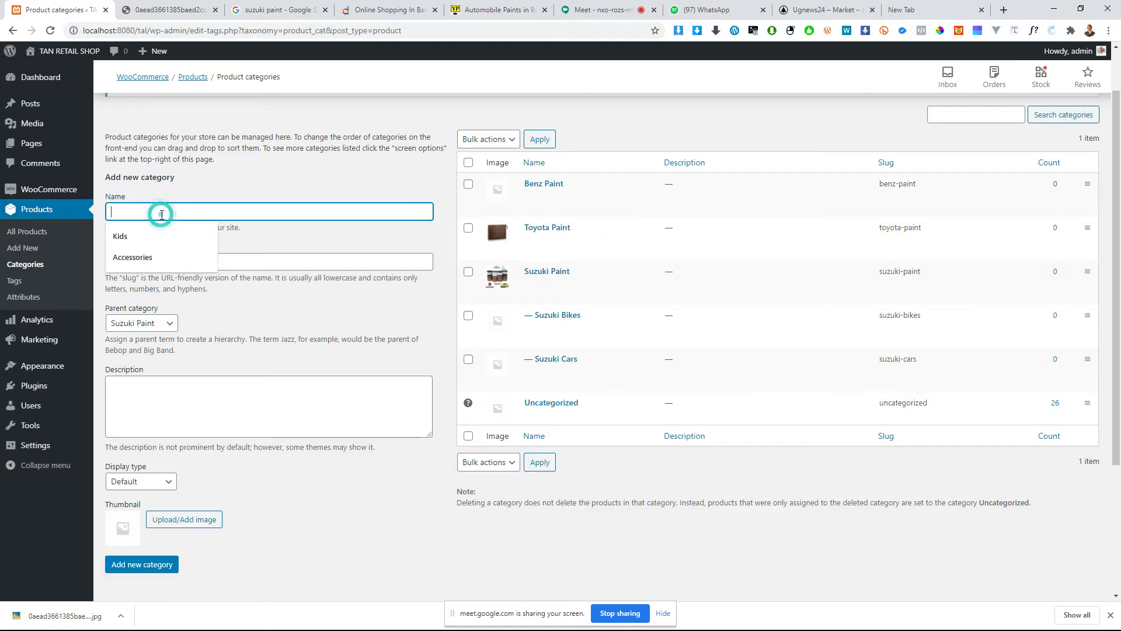
text(v)
drag(135, 209, 76, 214)
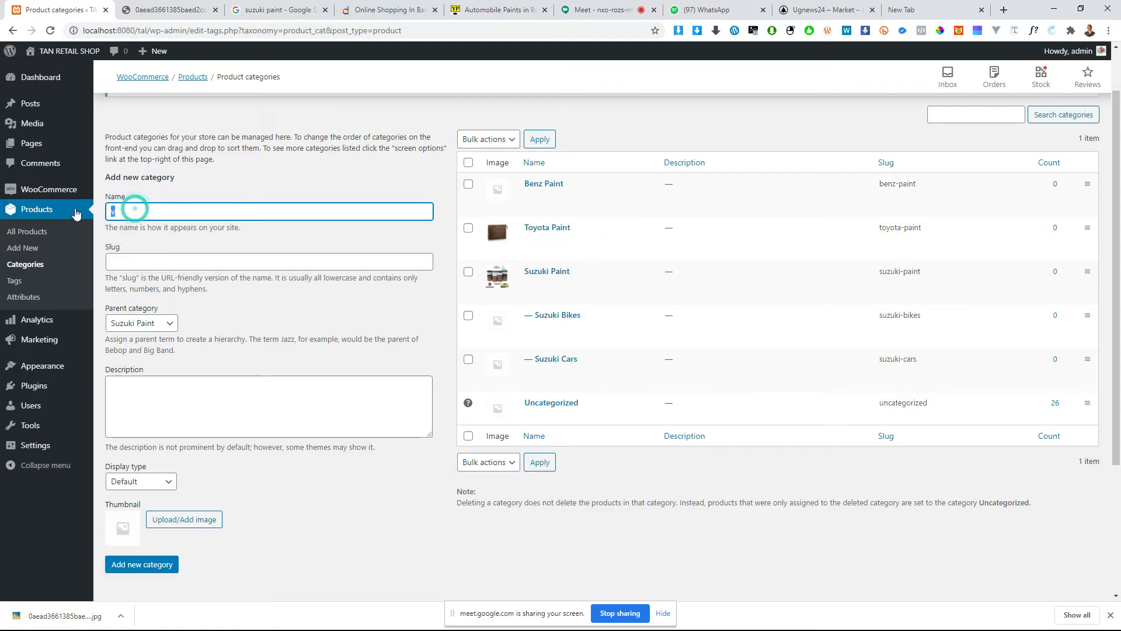
text(To)
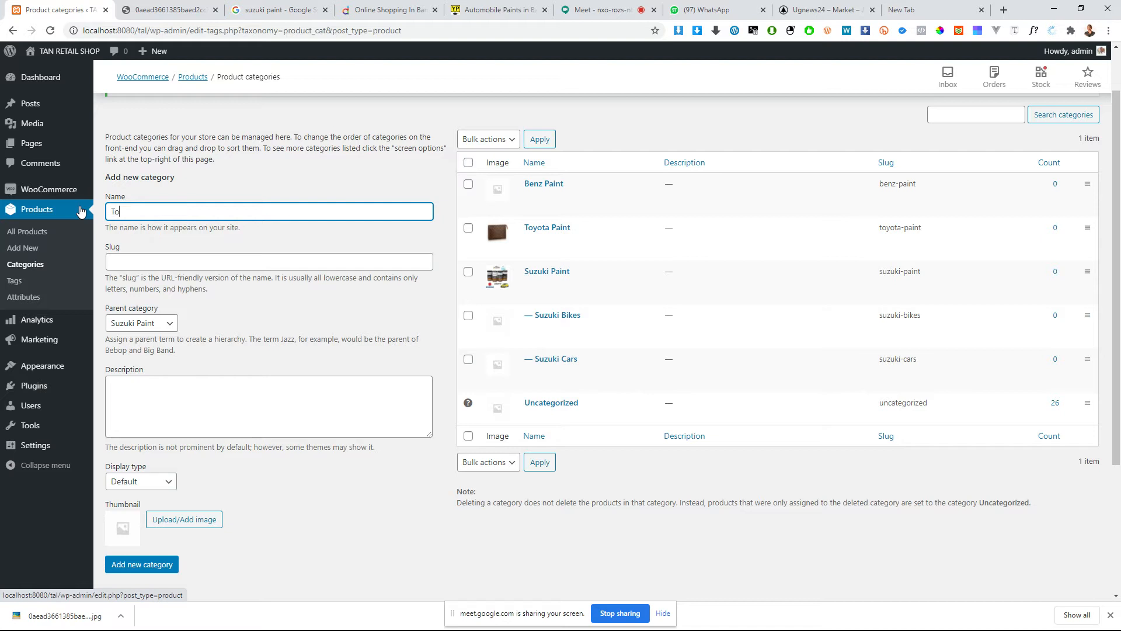
key(ctrl+a)
key(ctrl+v)
double_click(120, 211)
text(T)
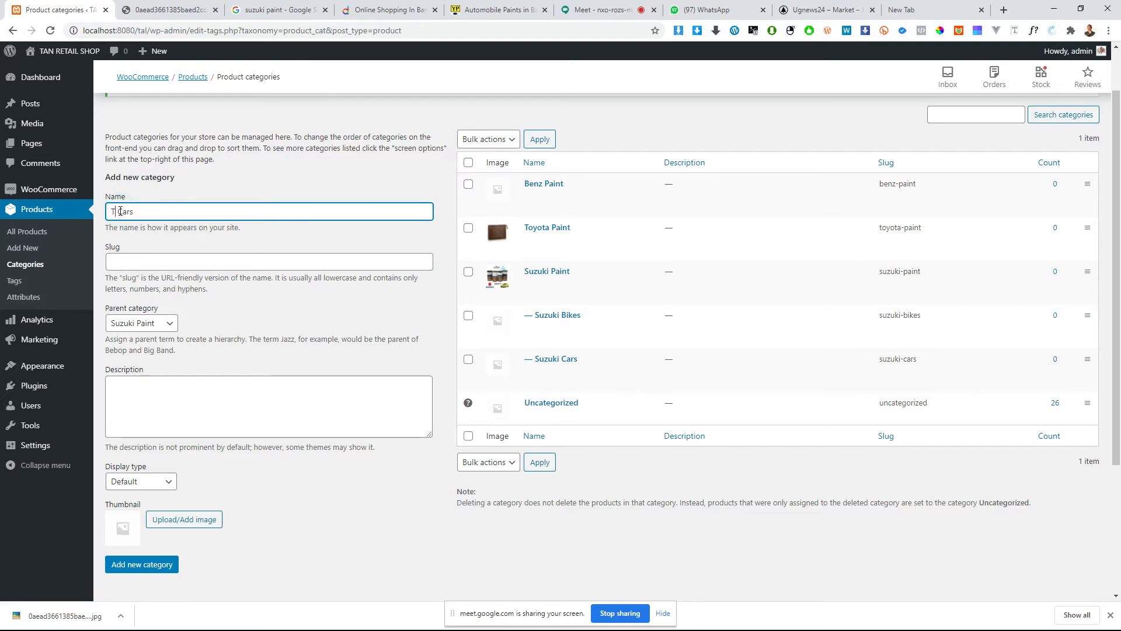
text(oyota)
triple_click(120, 212)
key(ctrl+c)
Step: Set Toyota Paint as the parent of Toyota Cars, leaving the slug empty, and add the category
click(146, 264)
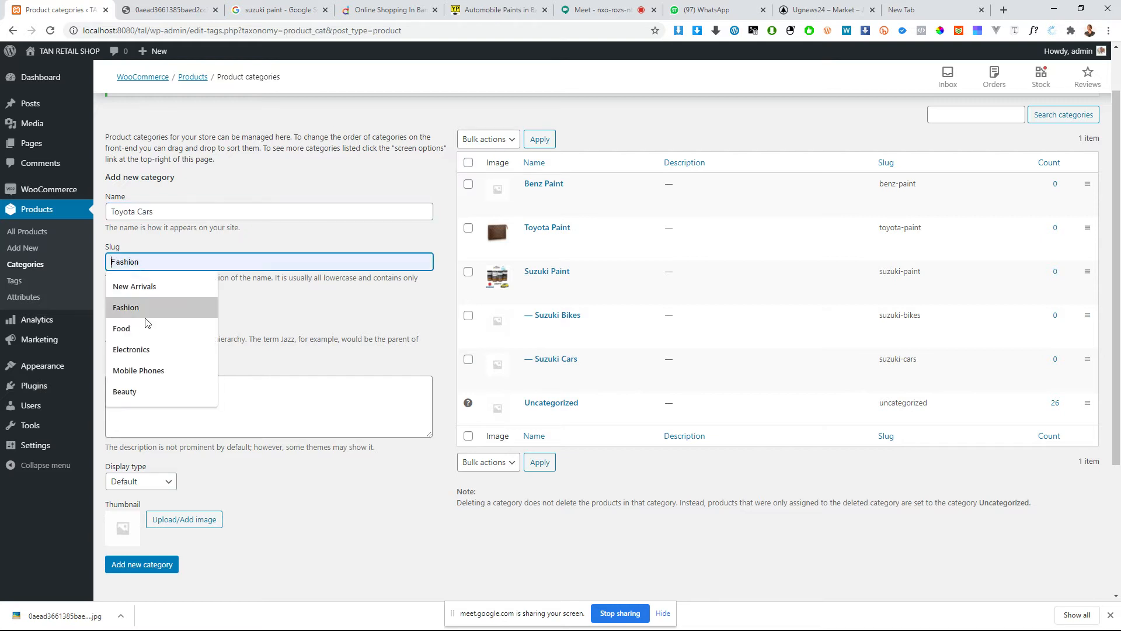
click(146, 324)
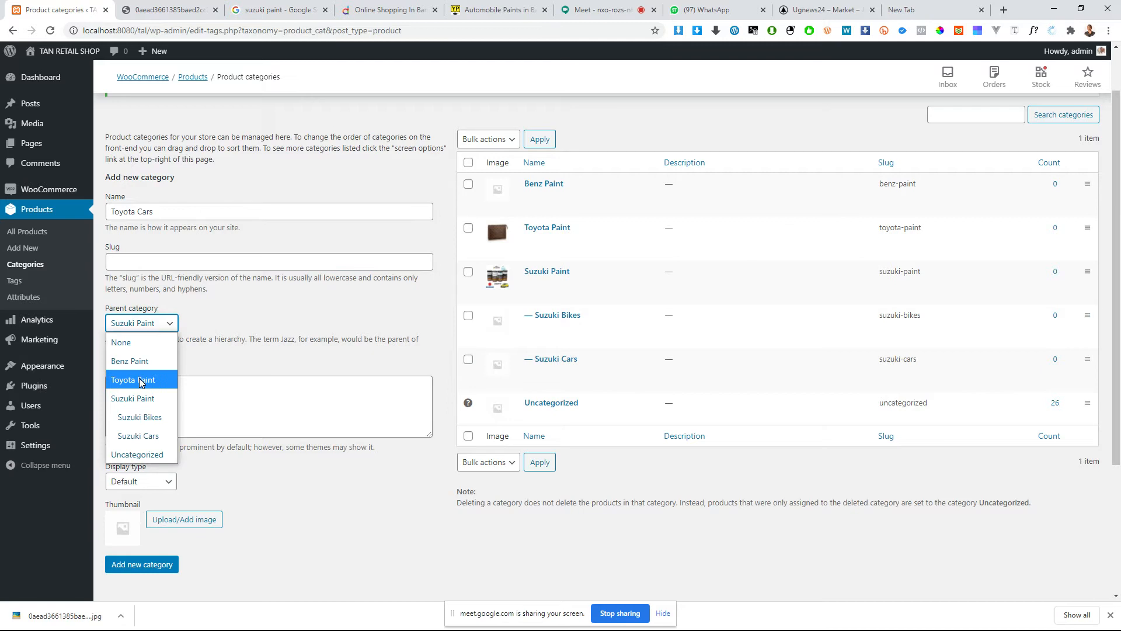
click(140, 379)
click(132, 565)
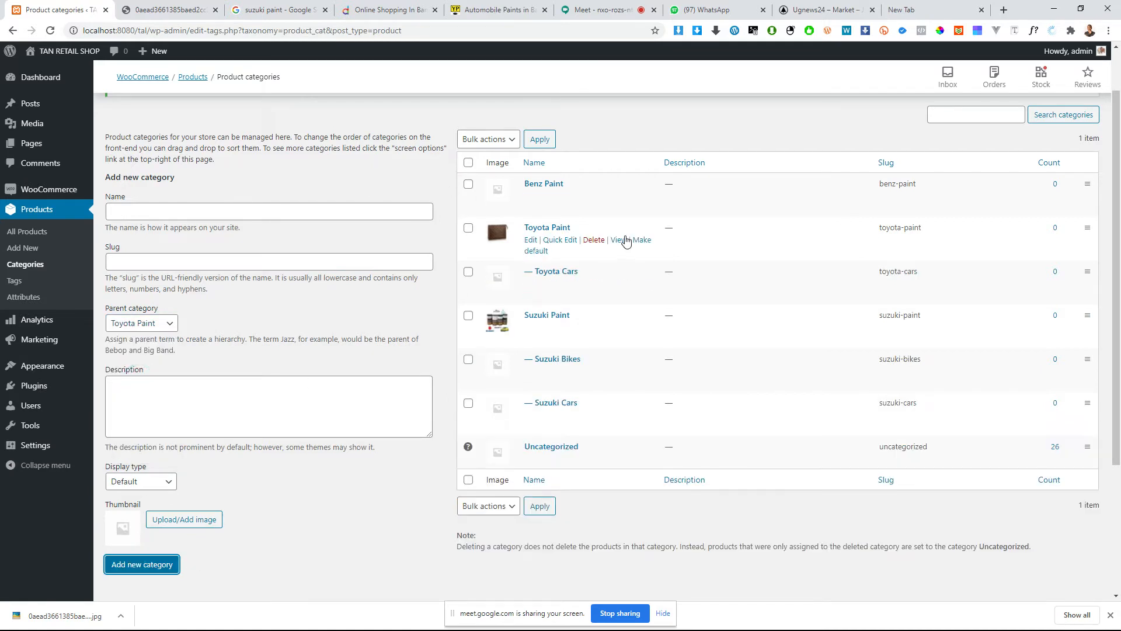
Step: Add a Toyota Bikes category under the parent Toyota Paint
click(229, 217)
key(ctrl+v)
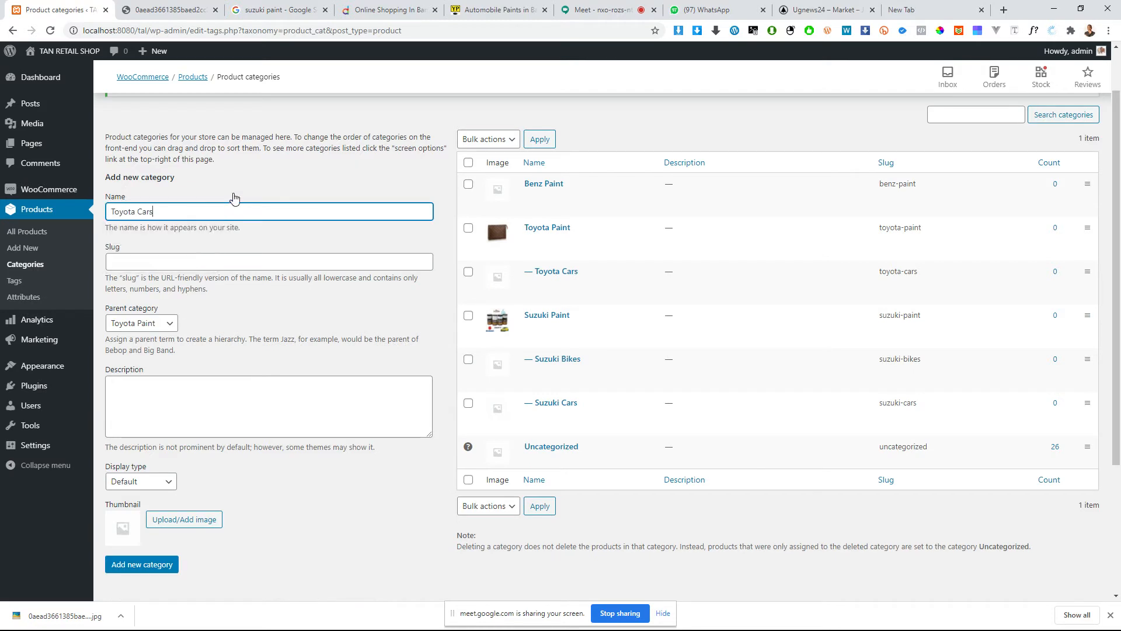
double_click(143, 212)
text(Bikes)
click(130, 564)
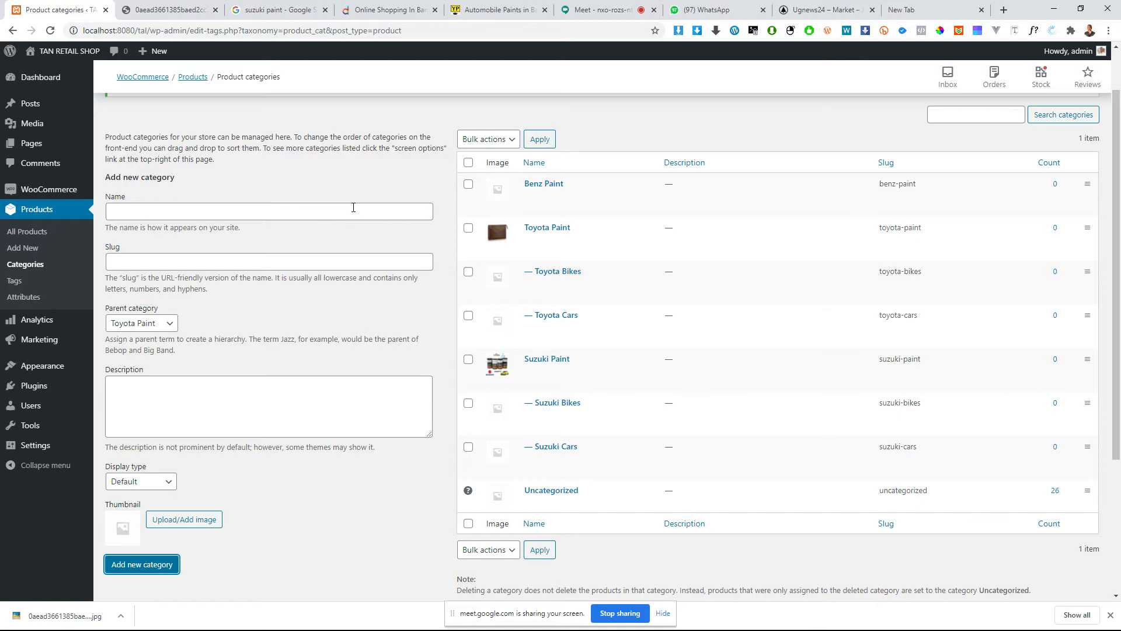
Step: Search Google Images for "buy suzuki paint" and open the Alibaba result showing the Suzuki Alto paint pen
click(276, 10)
scroll(522, 5, up, 1)
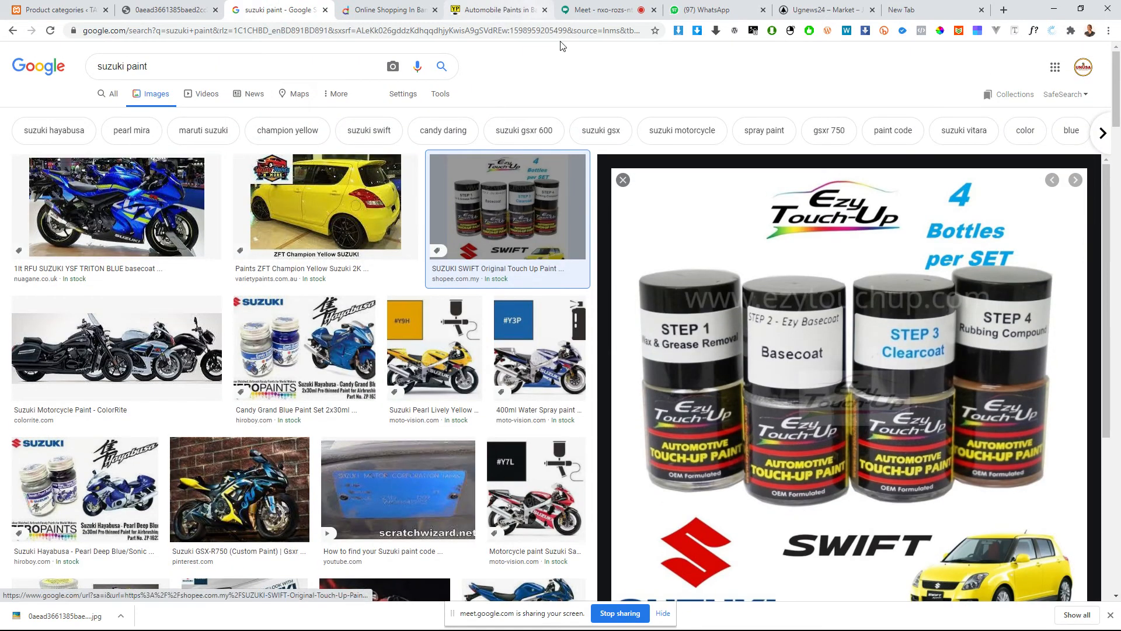
click(91, 68)
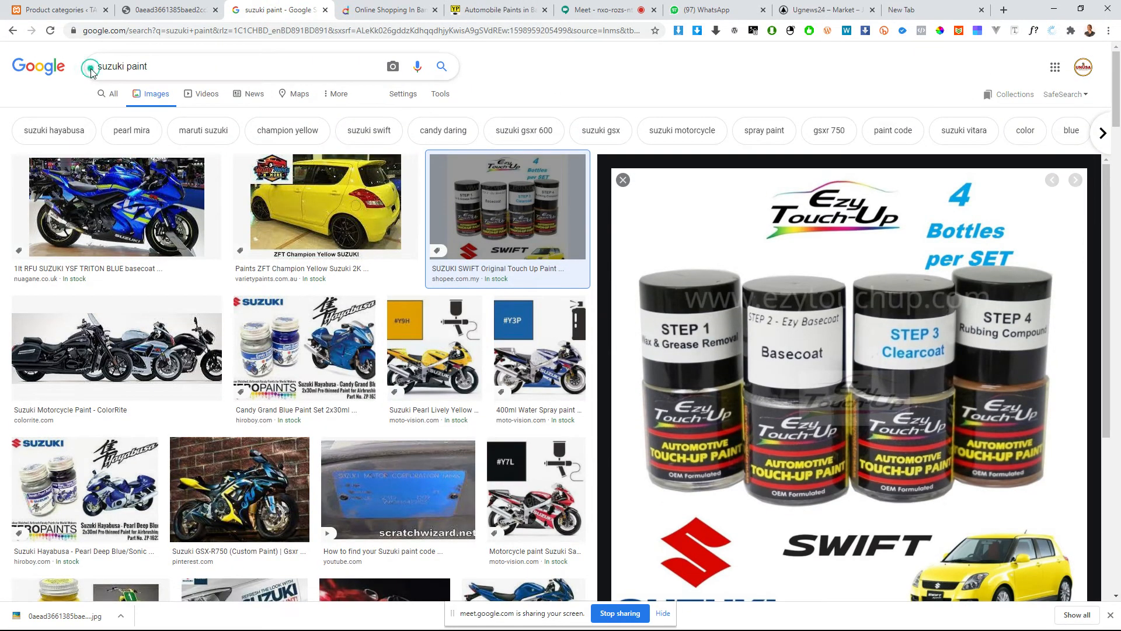
click(98, 67)
text(buy)
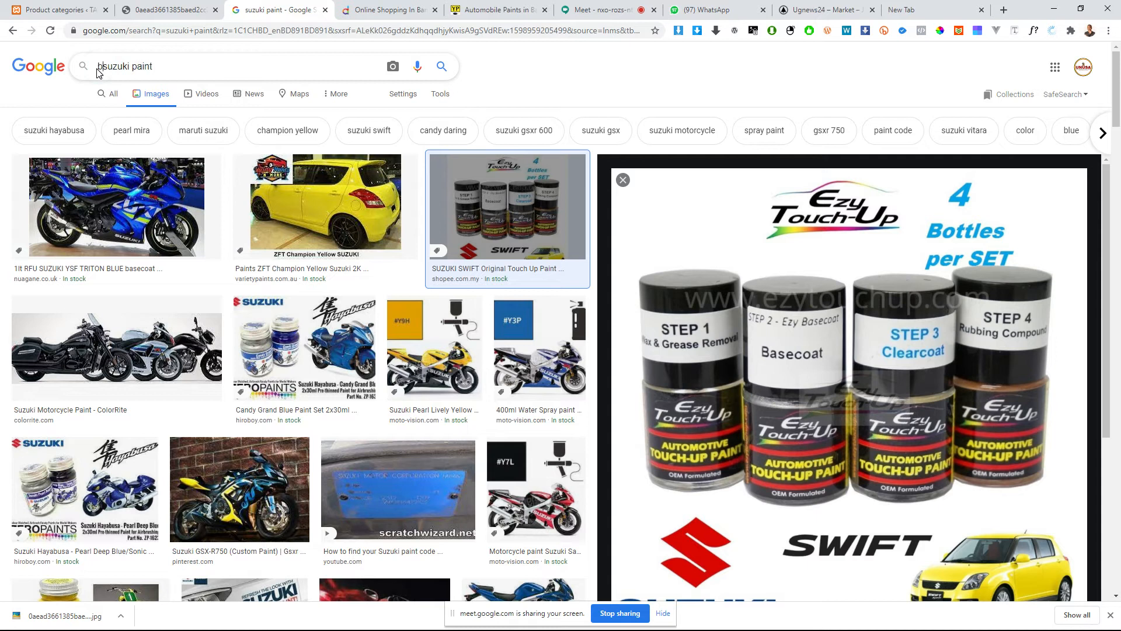
key(Return)
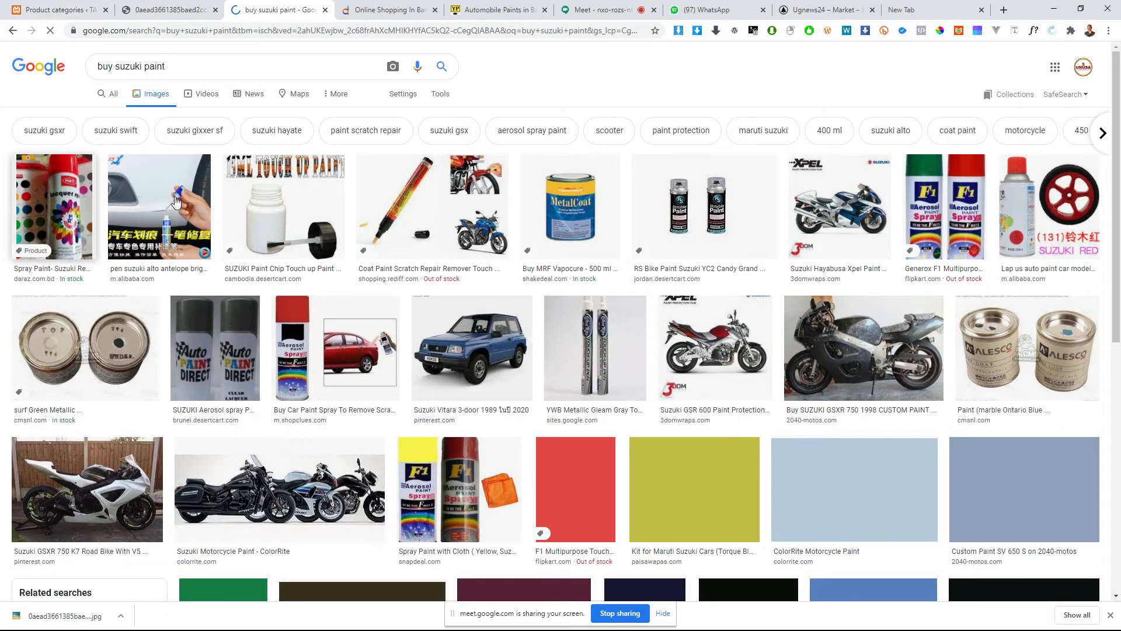
click(107, 194)
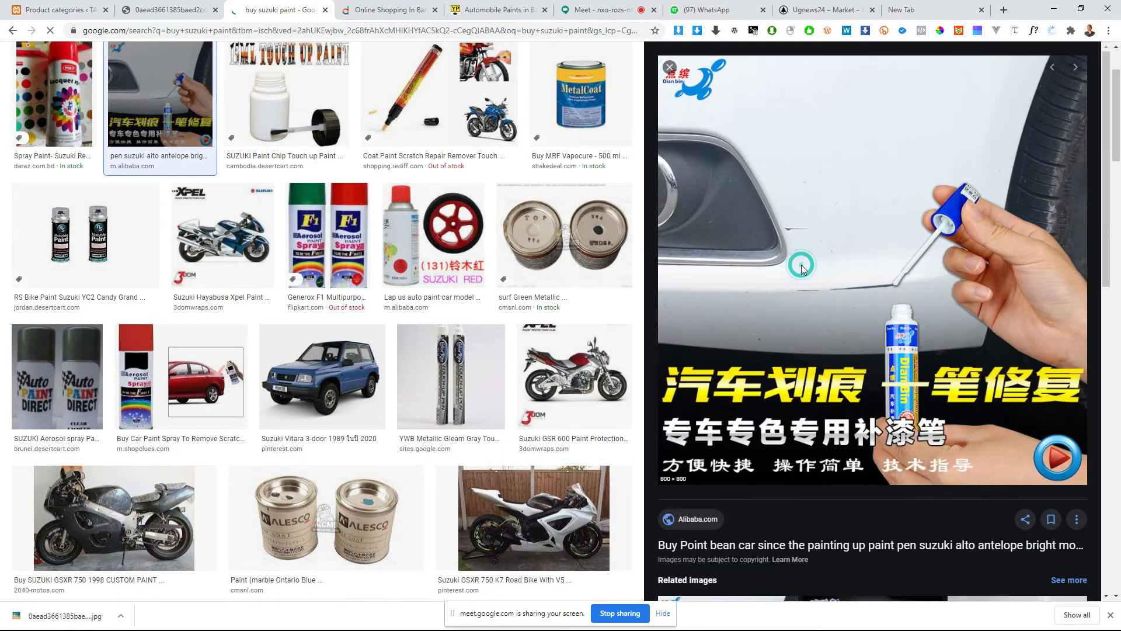
Step: Open the Suzuki Alto paint pen's Alibaba product page, review its details, and decline the site's notifications
click(803, 271)
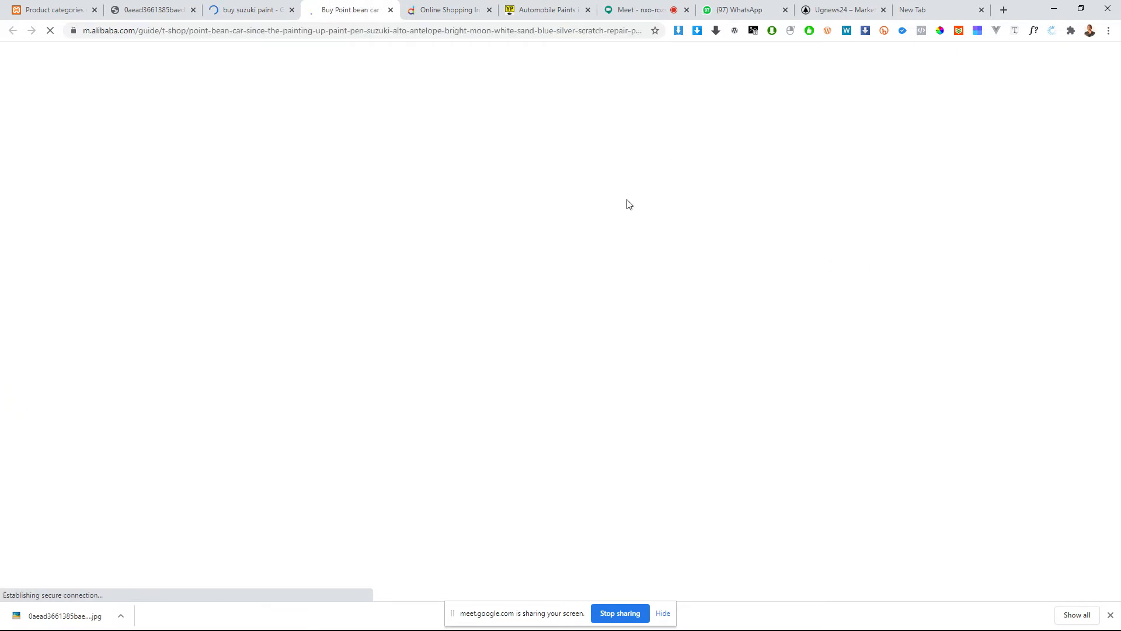
scroll(303, 337, down, 6)
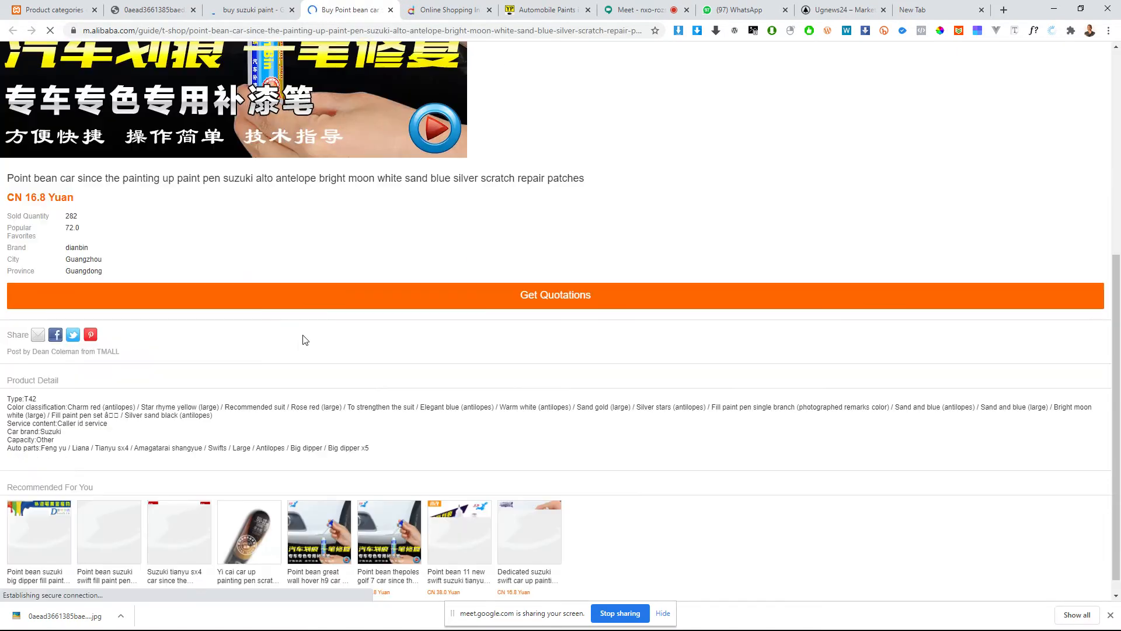
scroll(304, 329, up, 4)
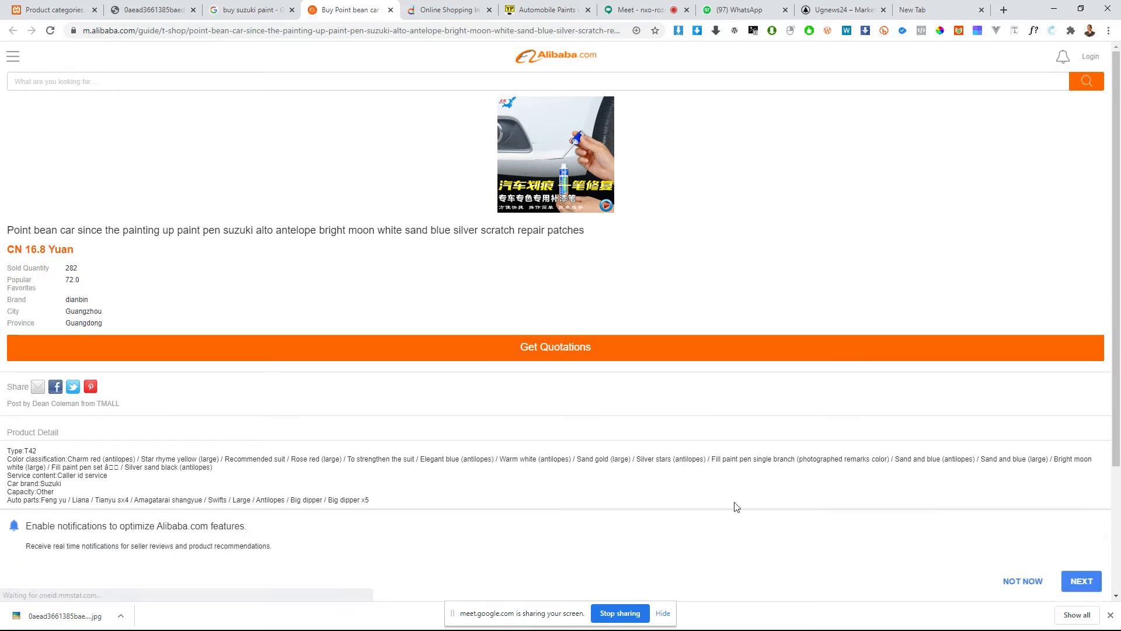
click(1010, 580)
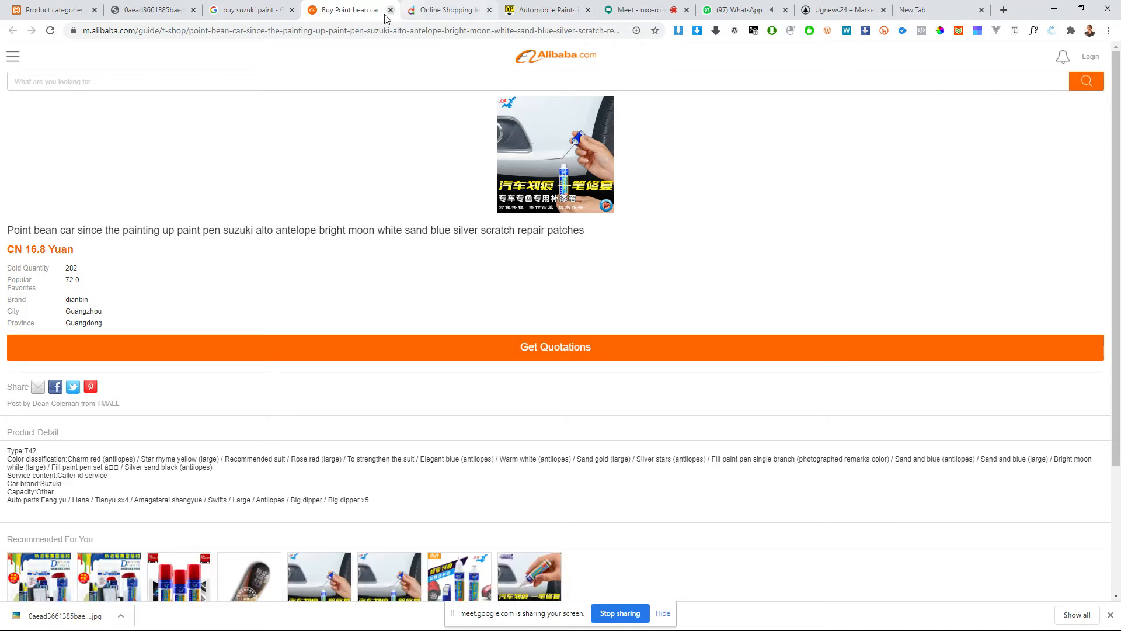
Step: Search Google for "alibaba car paint" in place of the paint pen page
click(377, 30)
text(ali)
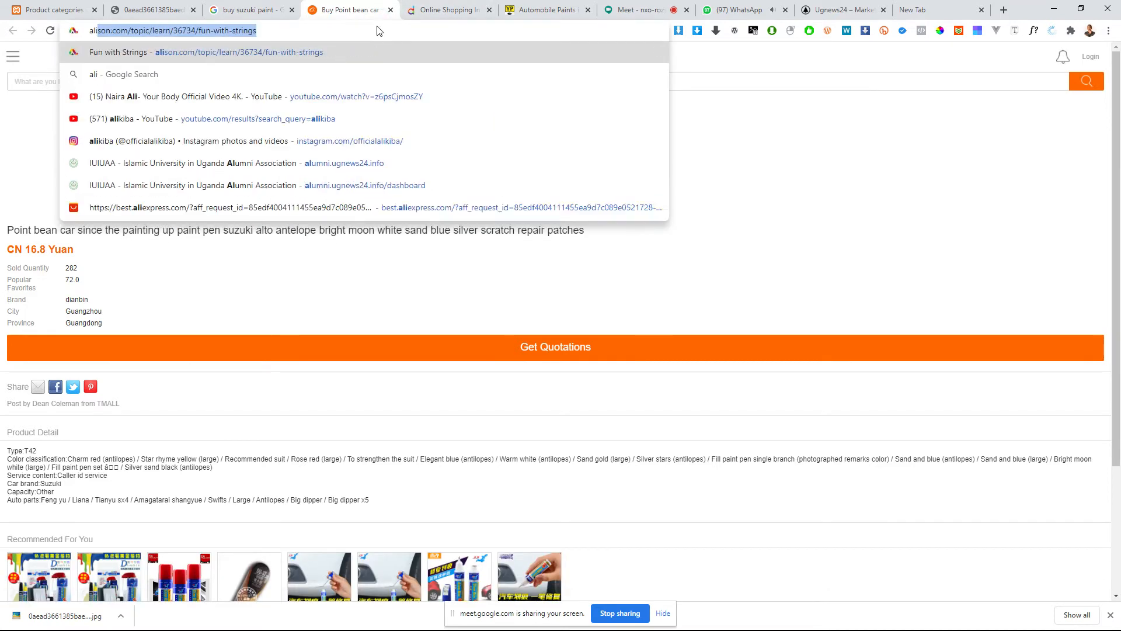
text(baba car pa)
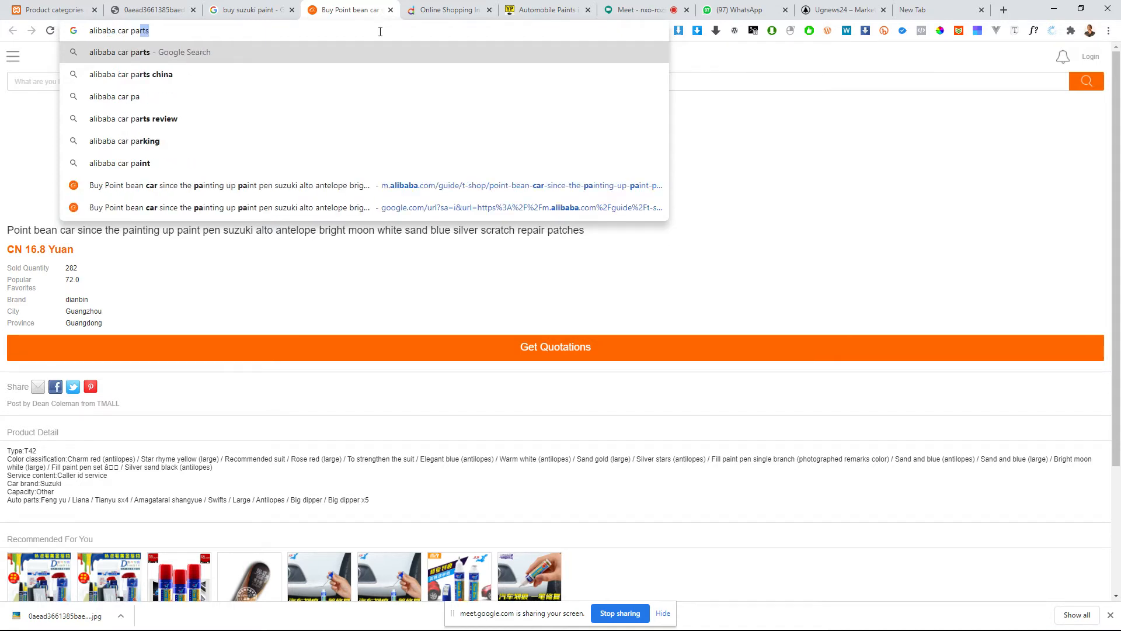
text(int)
key(Return)
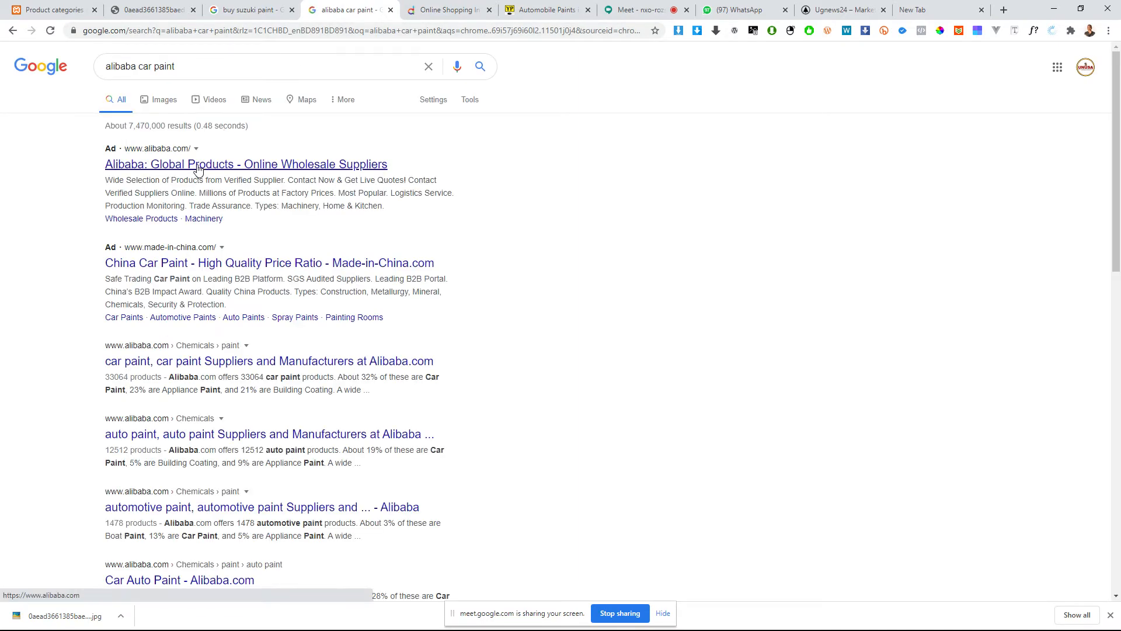
Step: Open the Made-in-China car paint listing in a separate tab, browse it, and open its first product, the 2K topcoat auto paint
middle_click(187, 266)
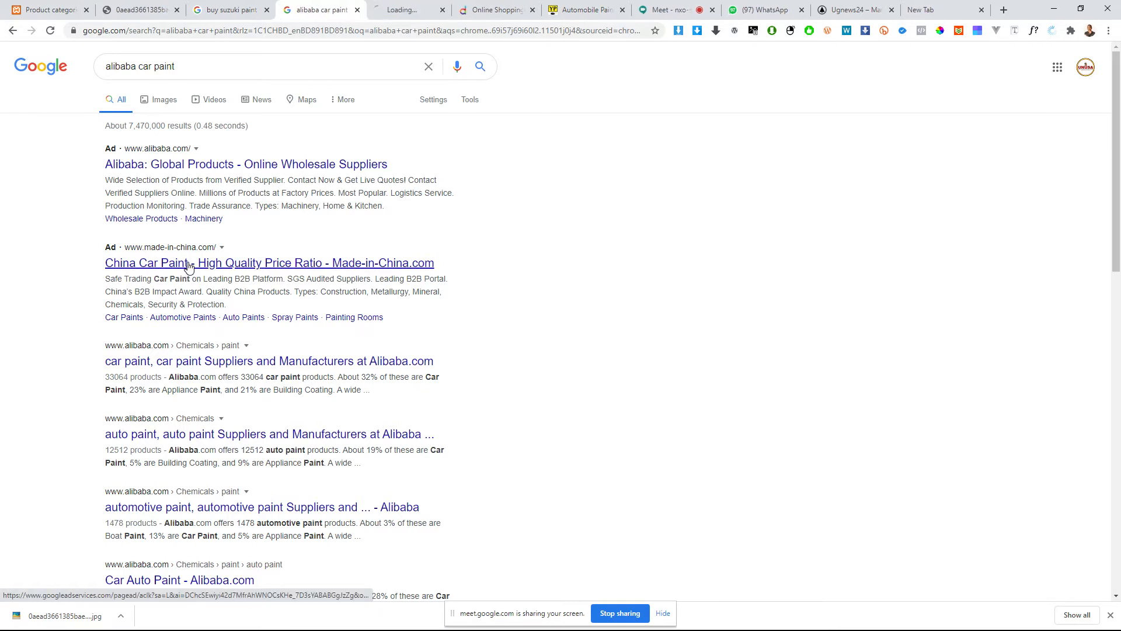
click(403, 10)
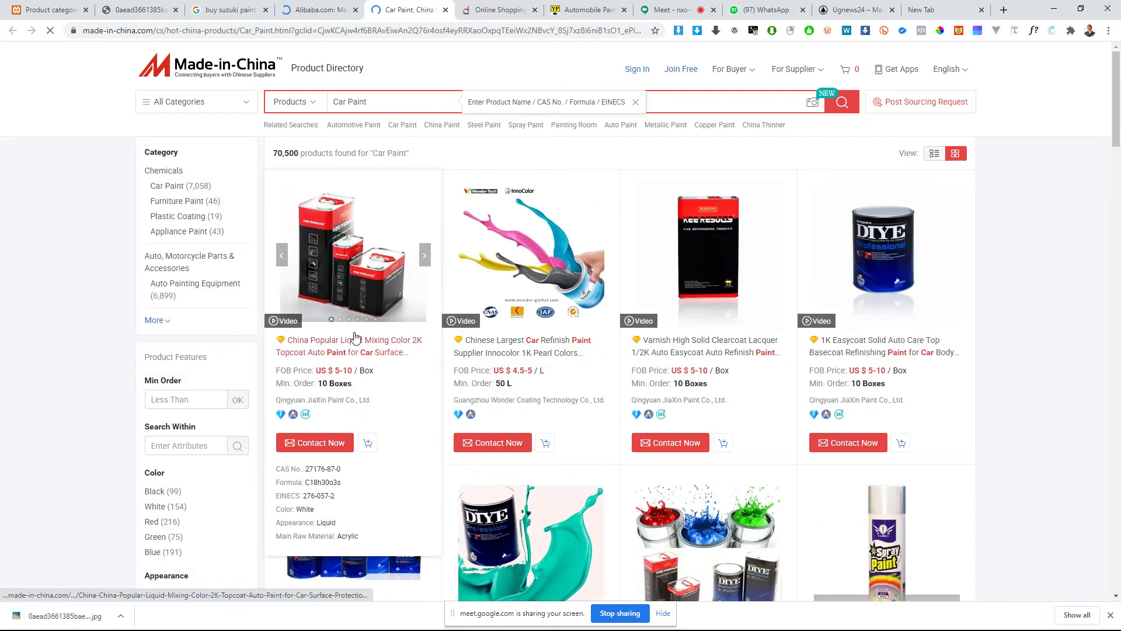
scroll(590, 297, down, 1)
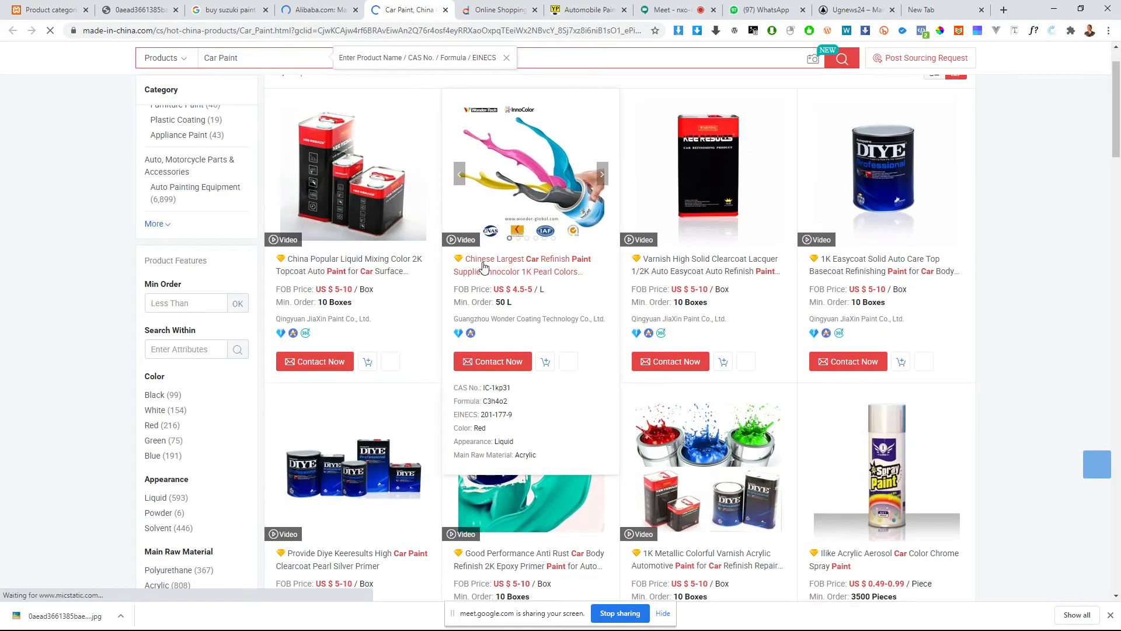
scroll(462, 257, up, 1)
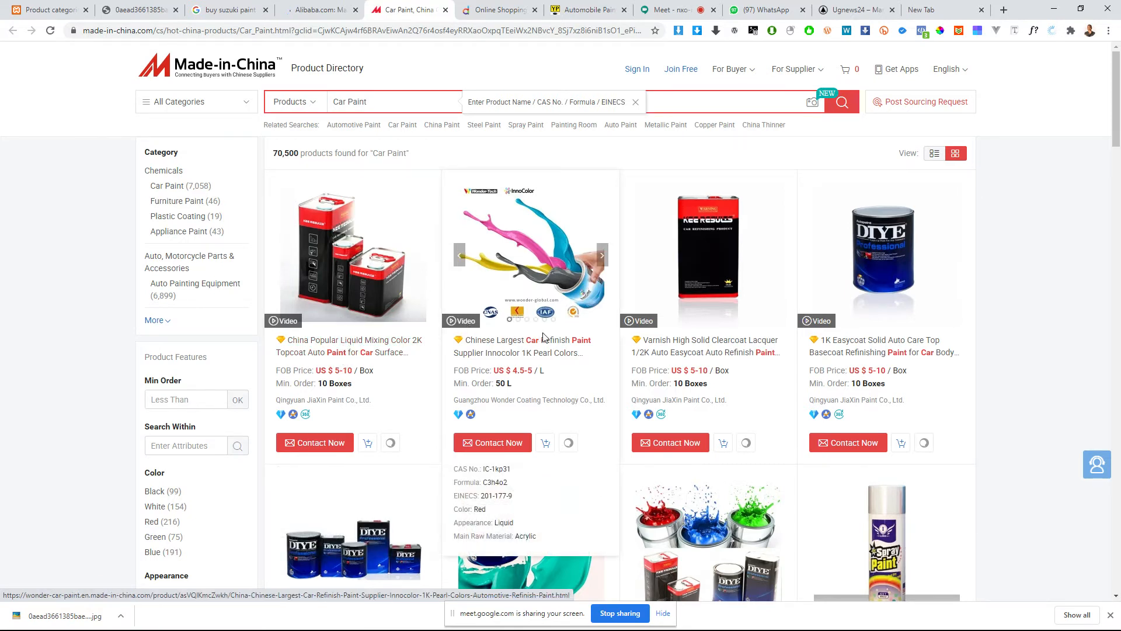
click(330, 344)
click(359, 11)
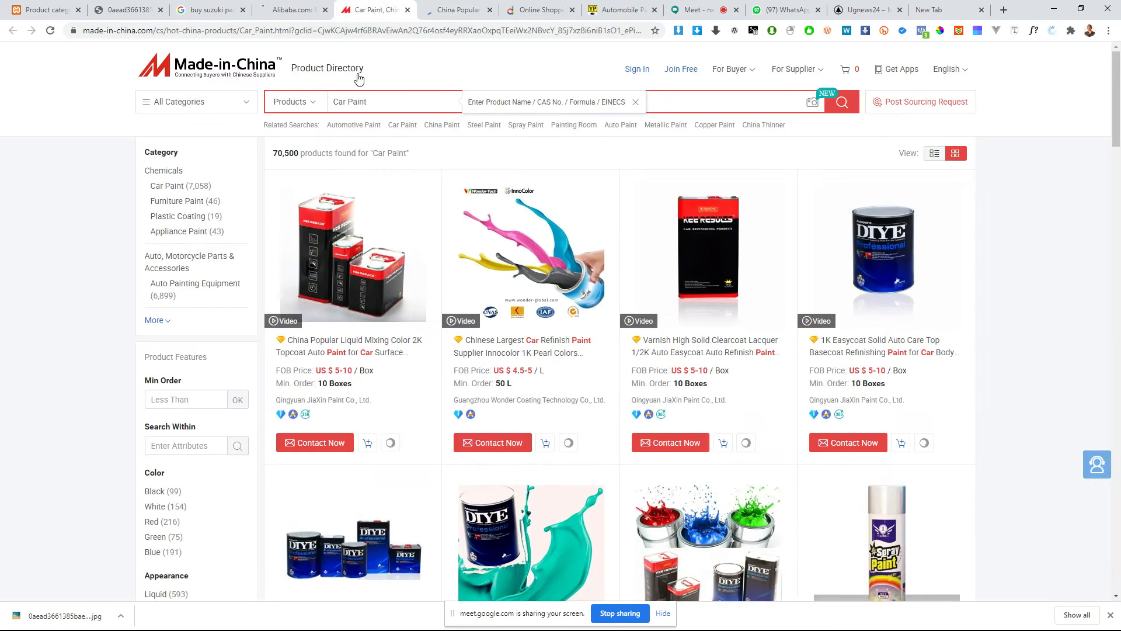
click(451, 11)
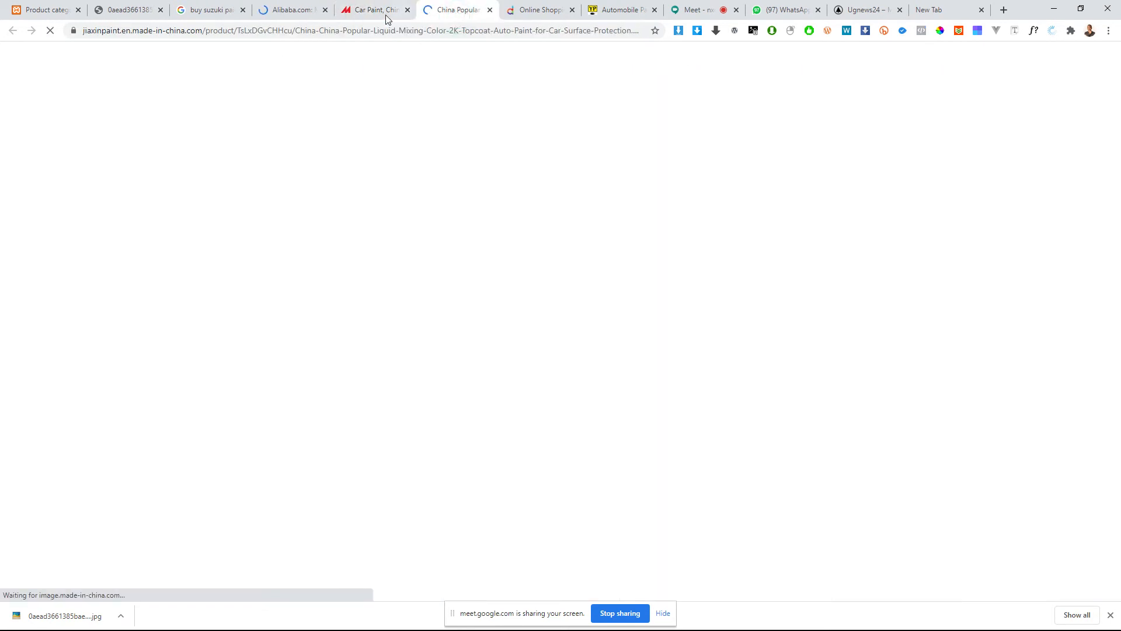
Step: Switch to the Alibaba home page and search it for "car paint"
click(295, 11)
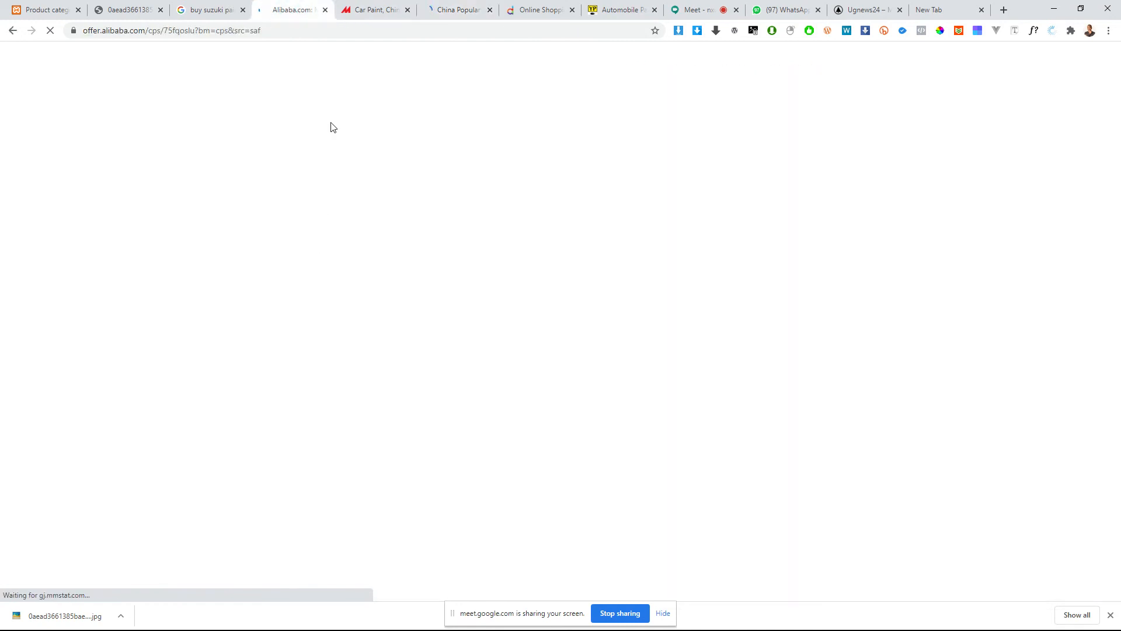
scroll(411, 309, down, 5)
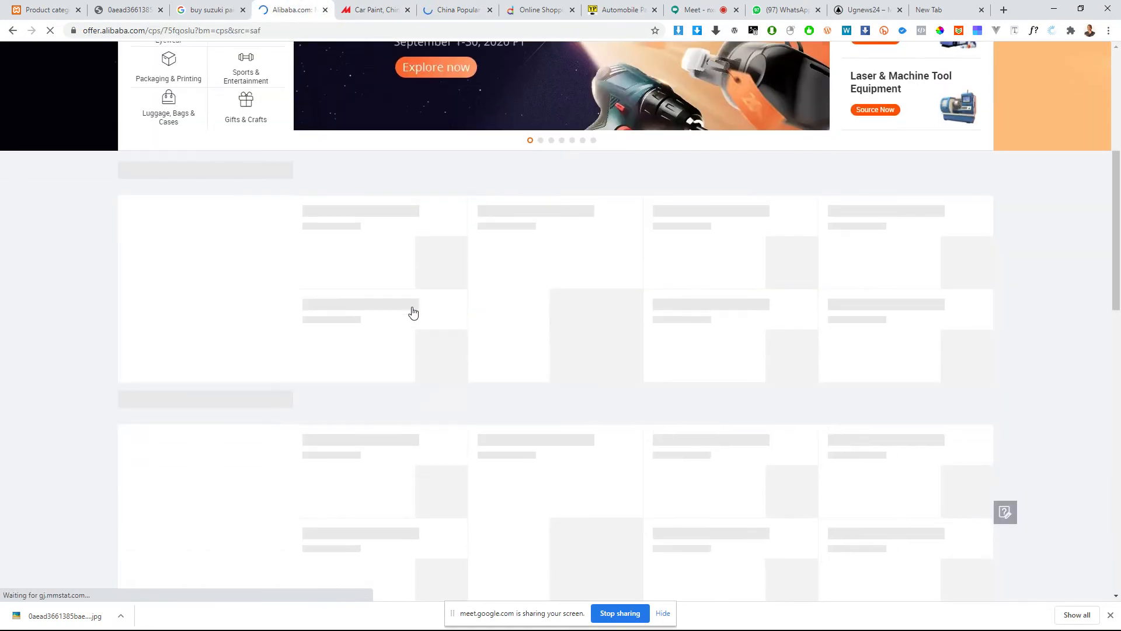
scroll(385, 246, up, 3)
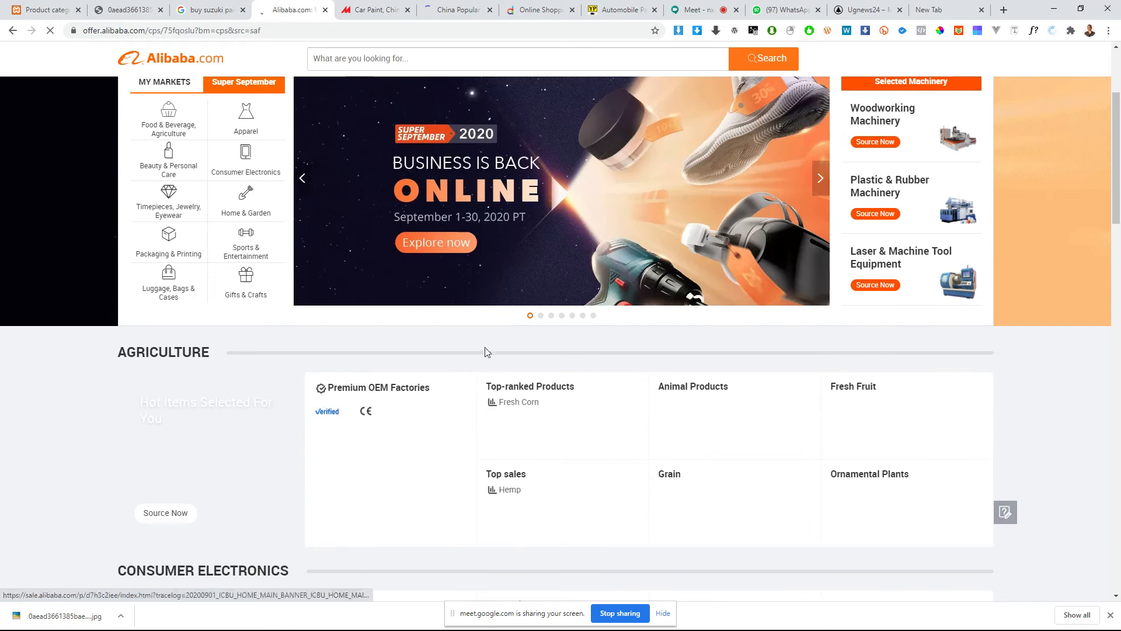
scroll(424, 349, down, 1)
scroll(424, 350, down, 5)
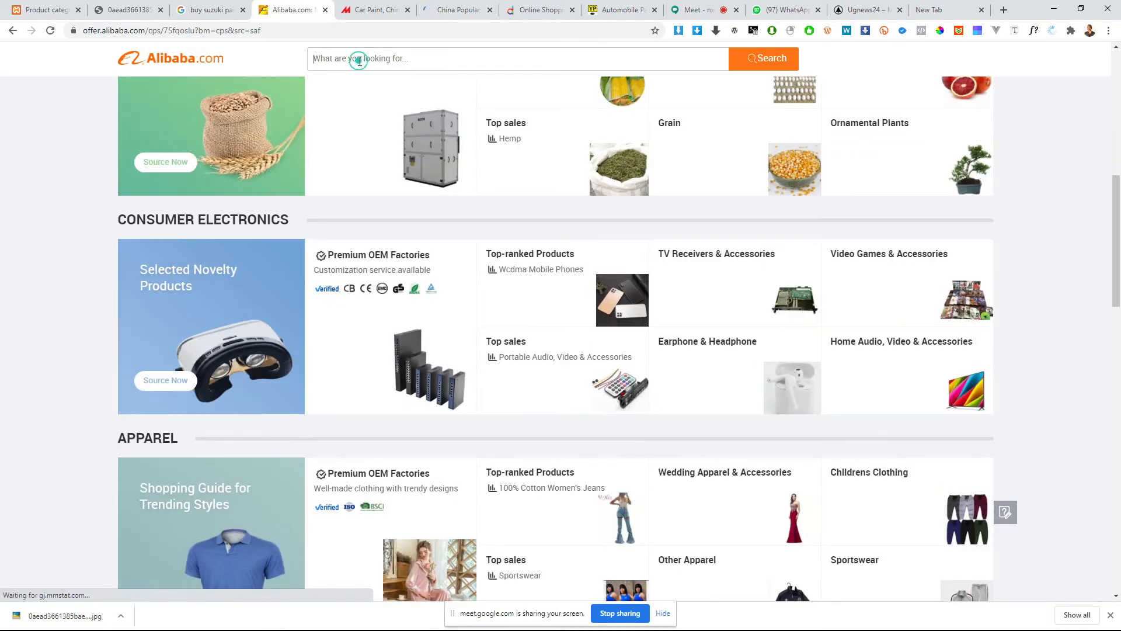
click(360, 61)
text(car paint)
key(Return)
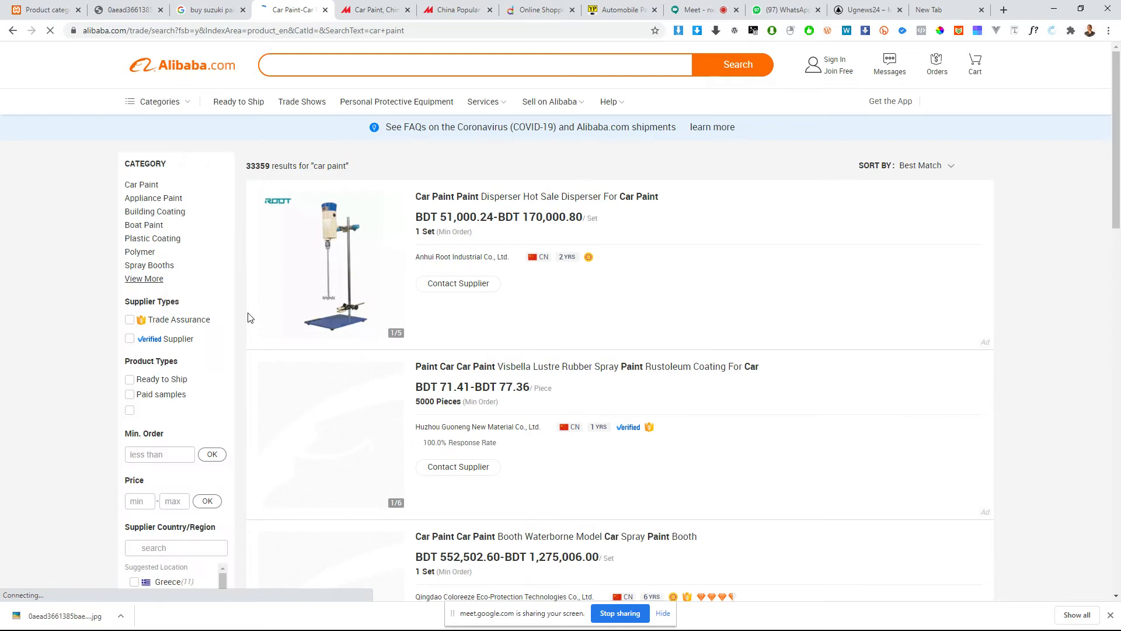
Step: Browse the Alibaba car paint results and open the product "2020 Hot Sale Auto Refinish Automotive Car Paints"
scroll(359, 298, down, 16)
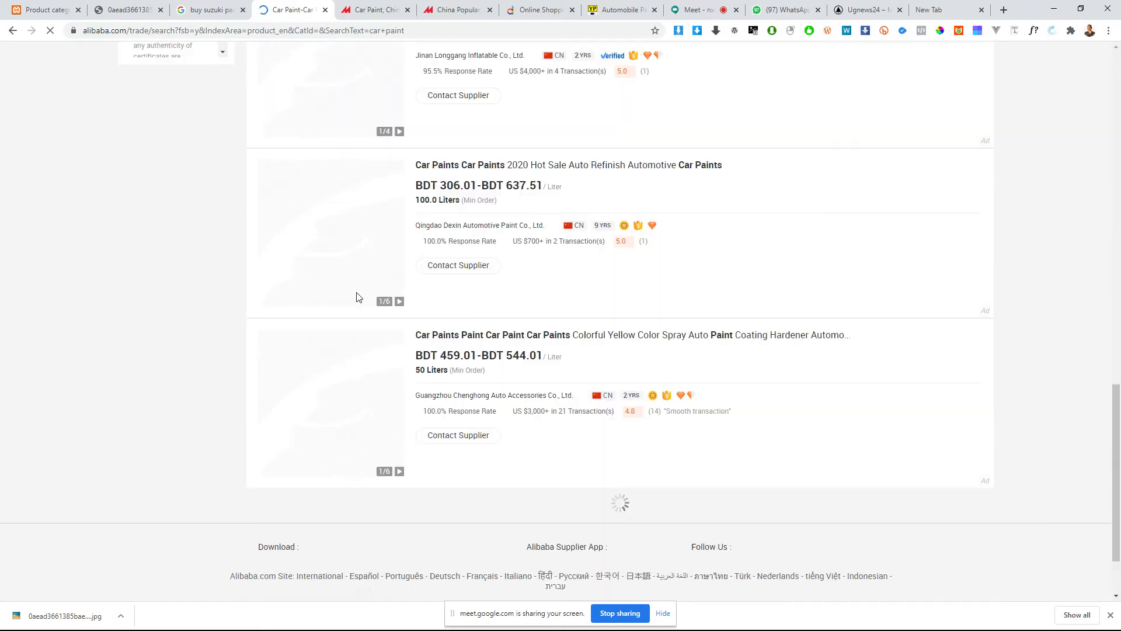
scroll(359, 298, up, 10)
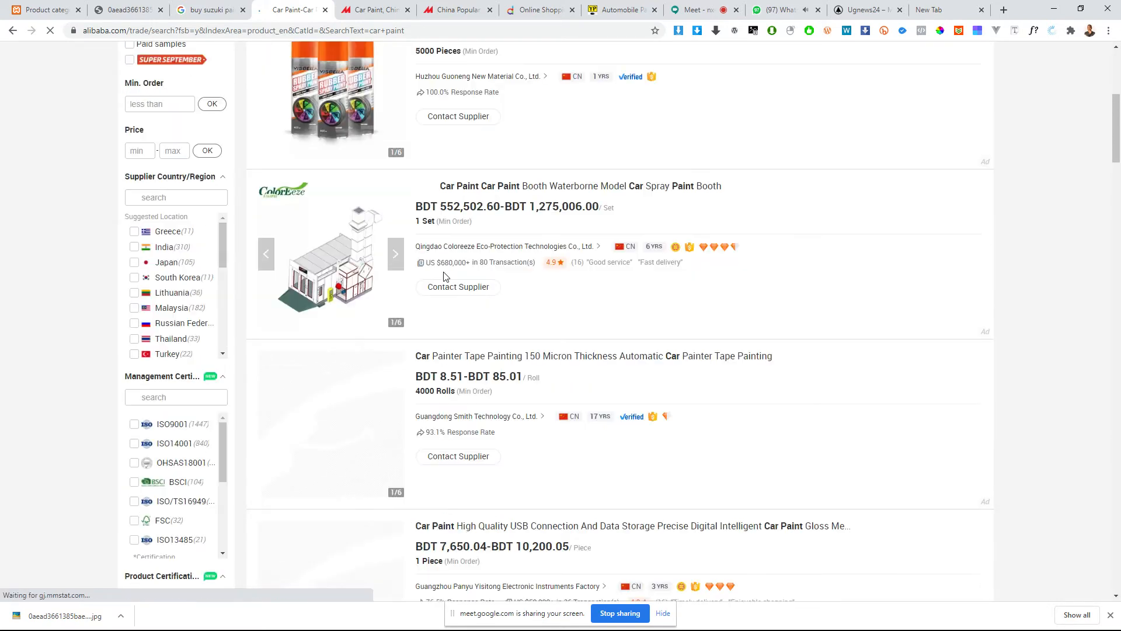
scroll(486, 248, up, 3)
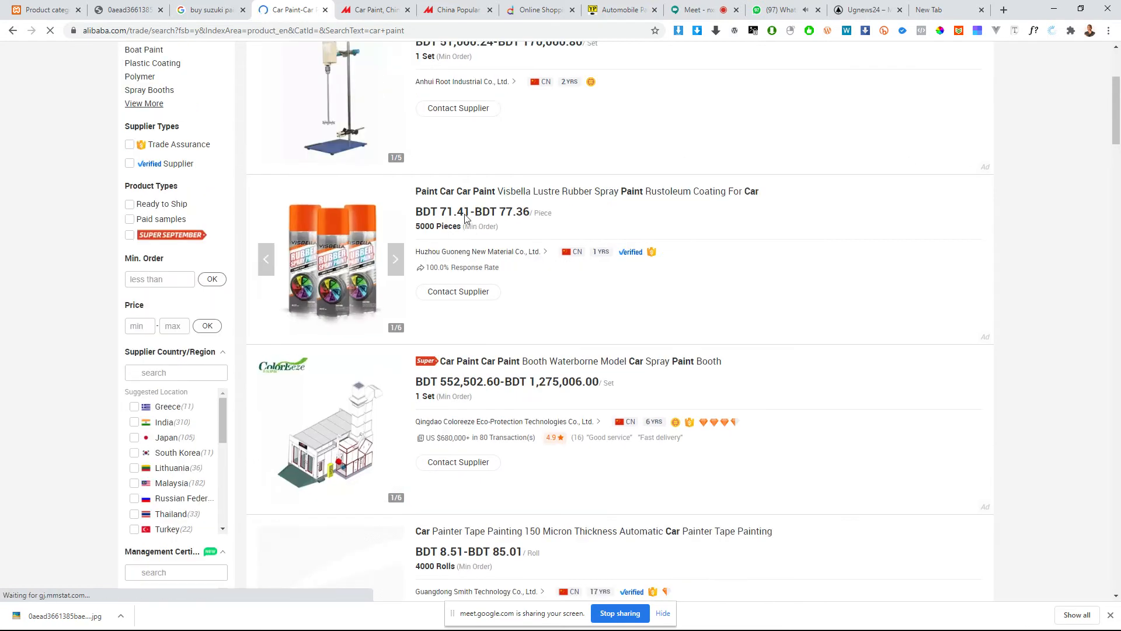
scroll(453, 338, up, 3)
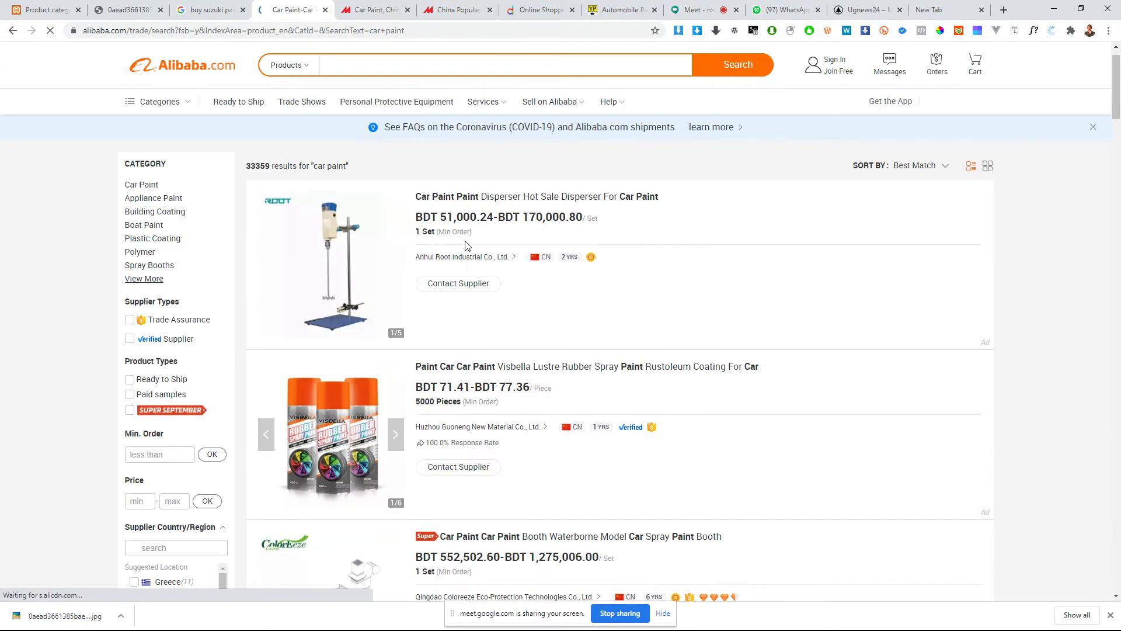
scroll(465, 235, down, 18)
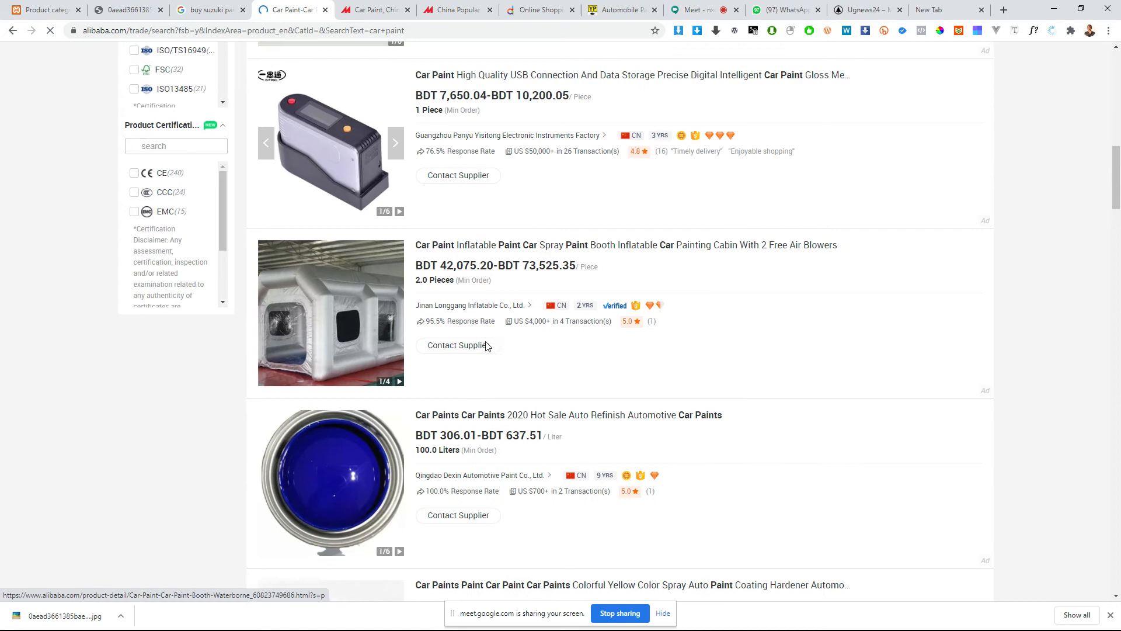
scroll(445, 355, down, 3)
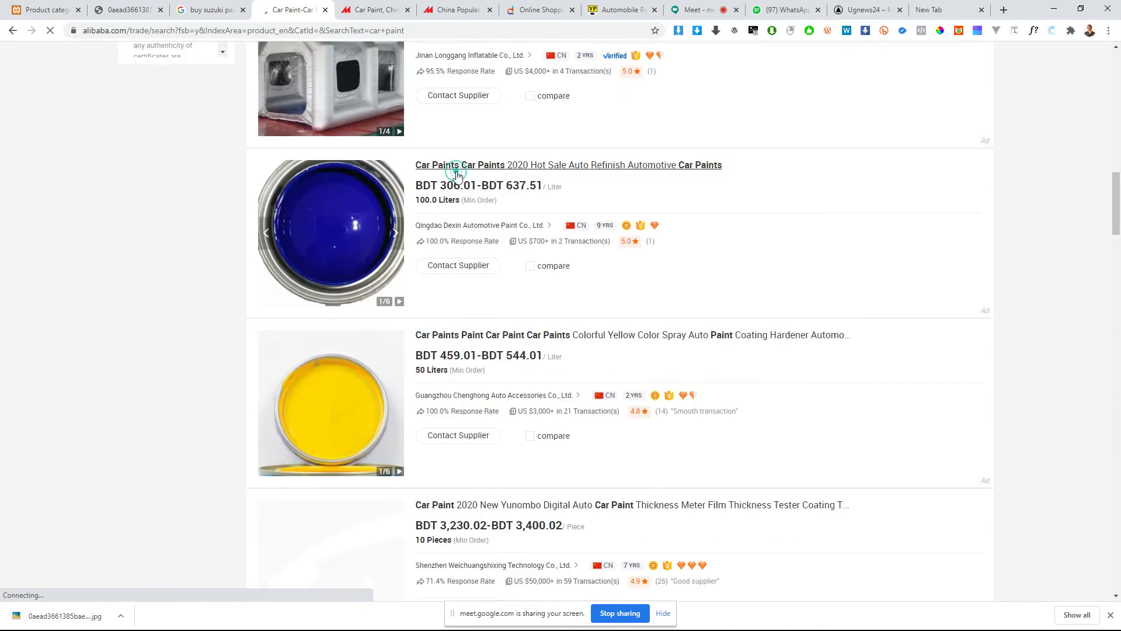
click(455, 170)
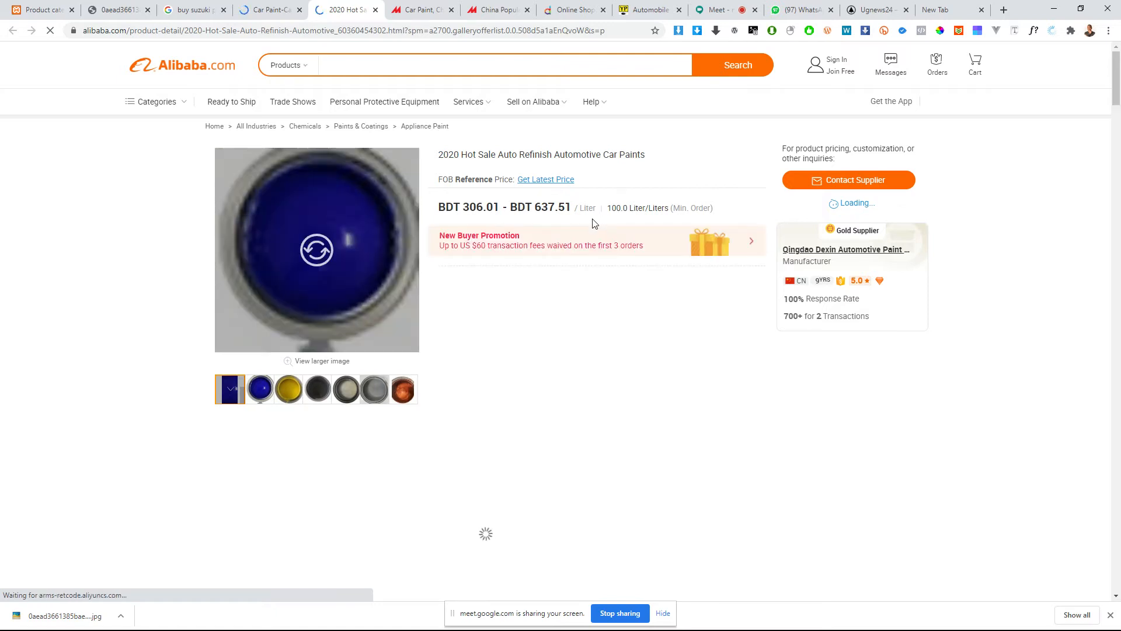
Step: Look through the car paint product page, including its colour pictures, and go to the Quick Details overview
scroll(533, 268, down, 10)
scroll(538, 275, up, 10)
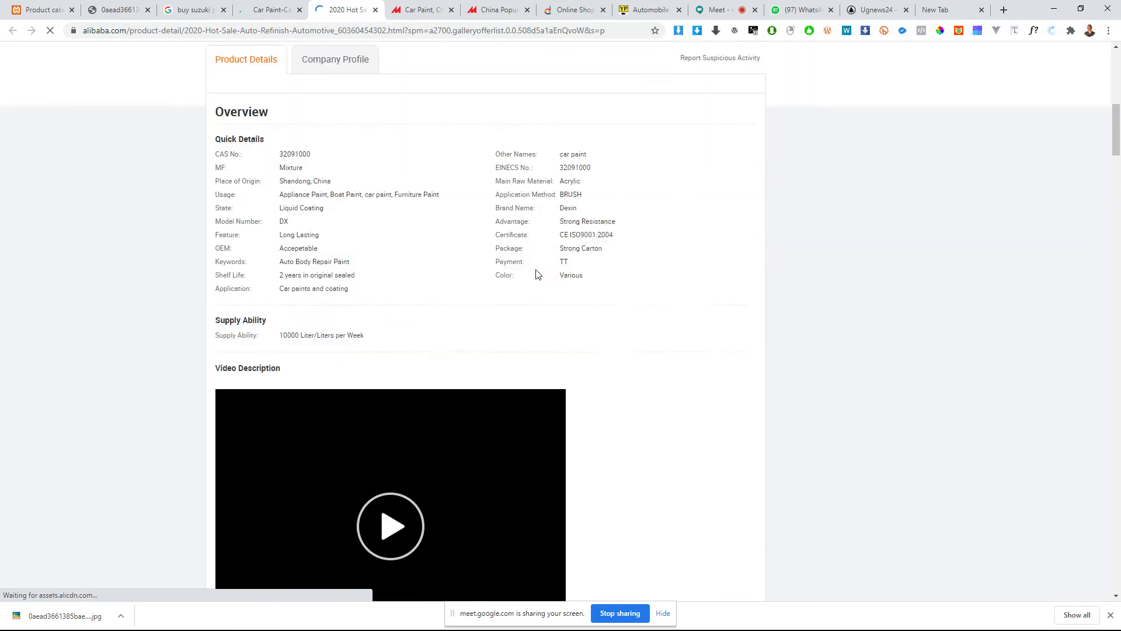
scroll(287, 289, up, 3)
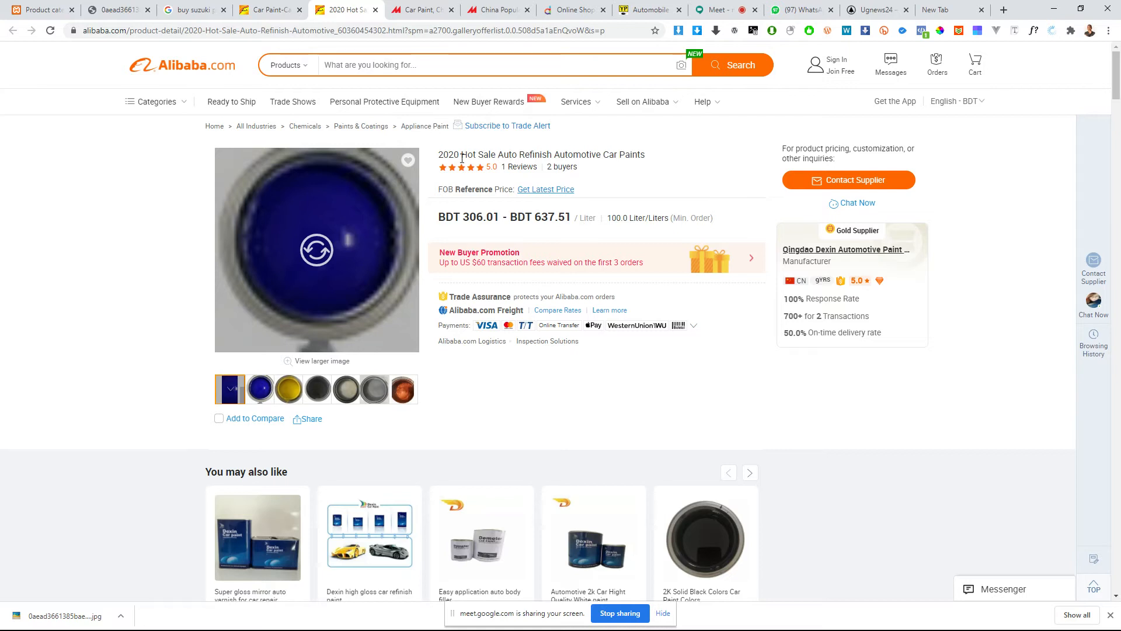
click(260, 390)
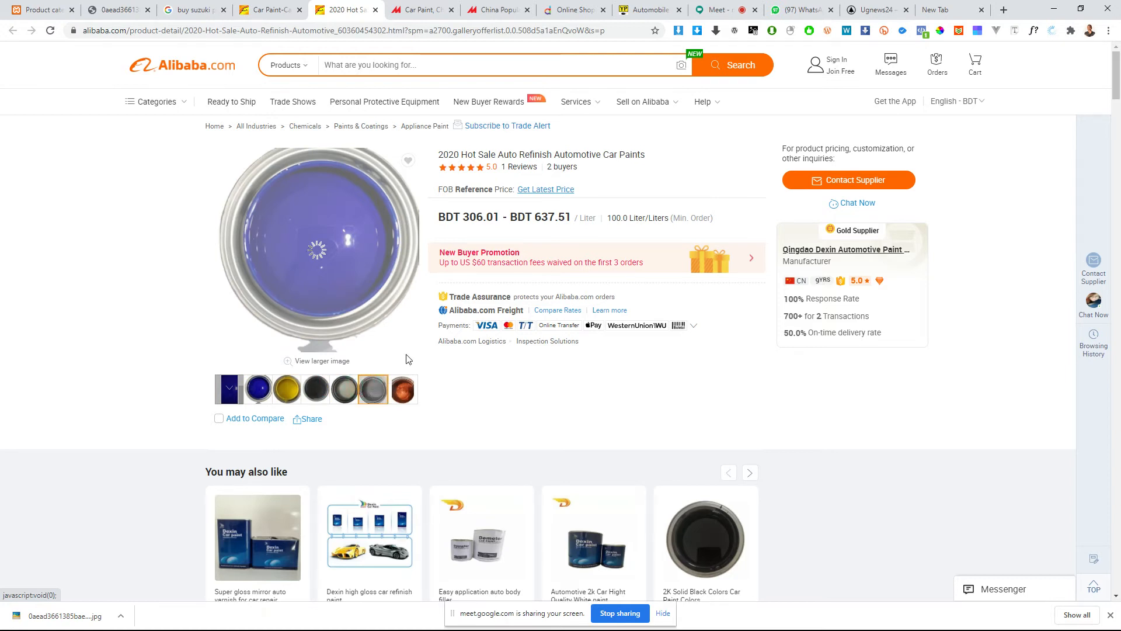
scroll(642, 369, down, 12)
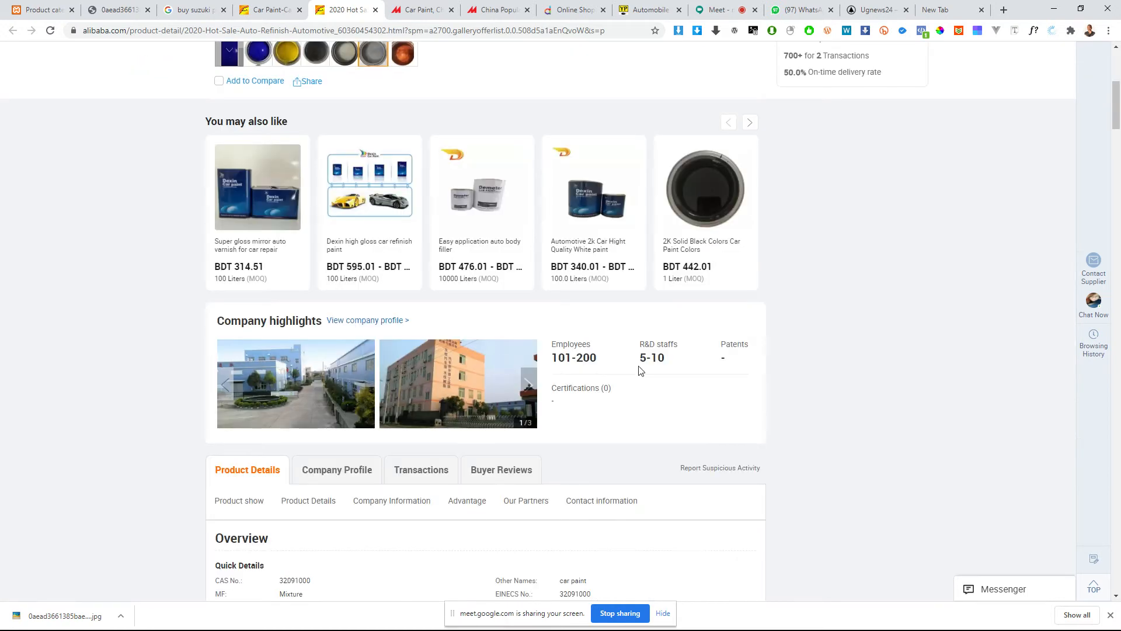
scroll(362, 321, down, 1)
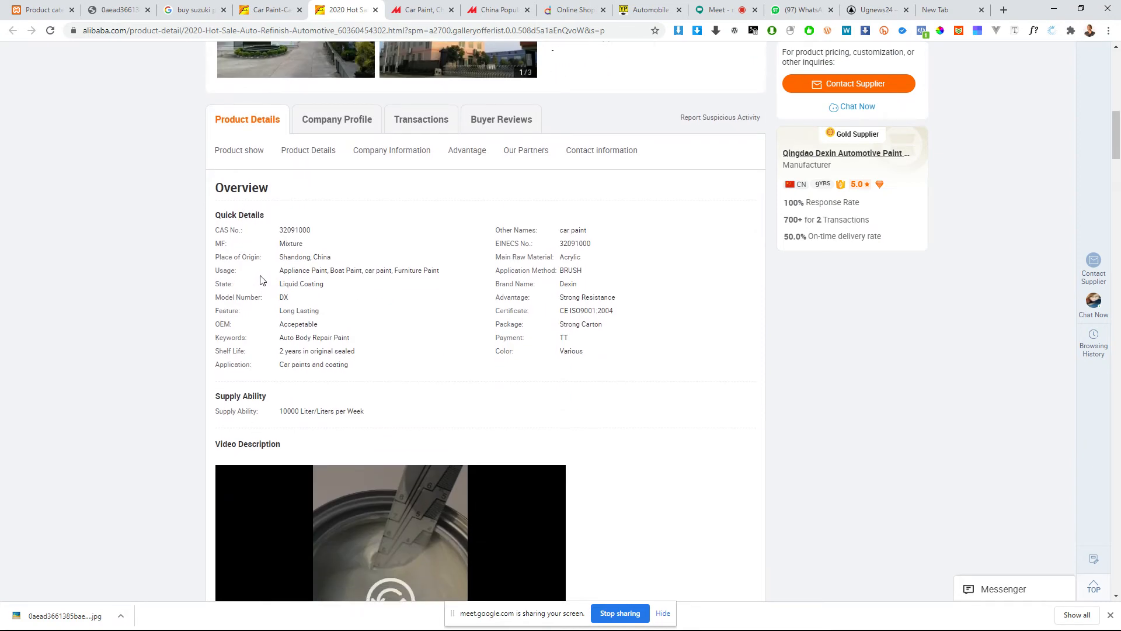
Step: Go through the Quick Details attributes such as CAS No., MF, Place of Origin, Usage and State, and highlight the whole specification block
triple_click(235, 230)
drag(235, 230, 292, 225)
click(236, 243)
double_click(284, 243)
double_click(228, 257)
triple_click(284, 257)
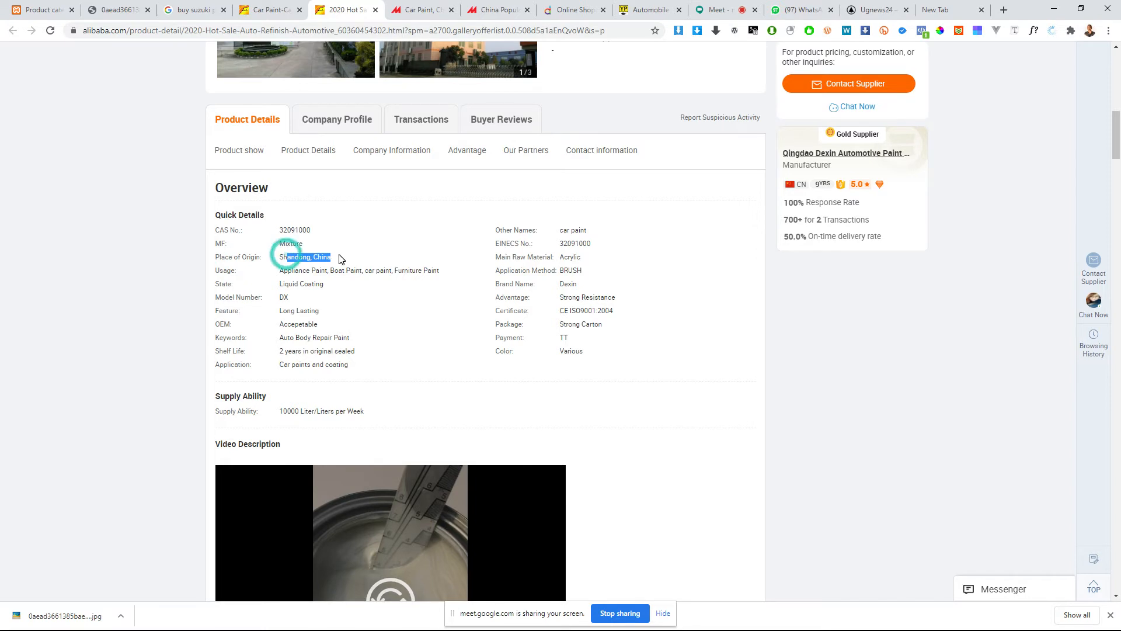
click(223, 282)
double_click(294, 270)
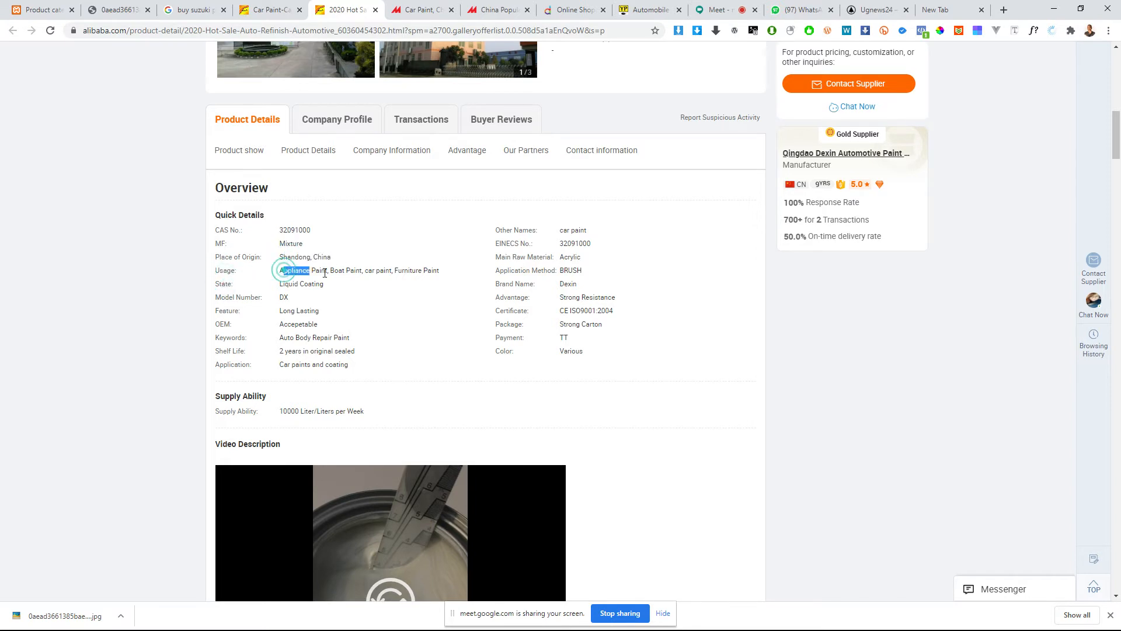
click(224, 285)
double_click(288, 283)
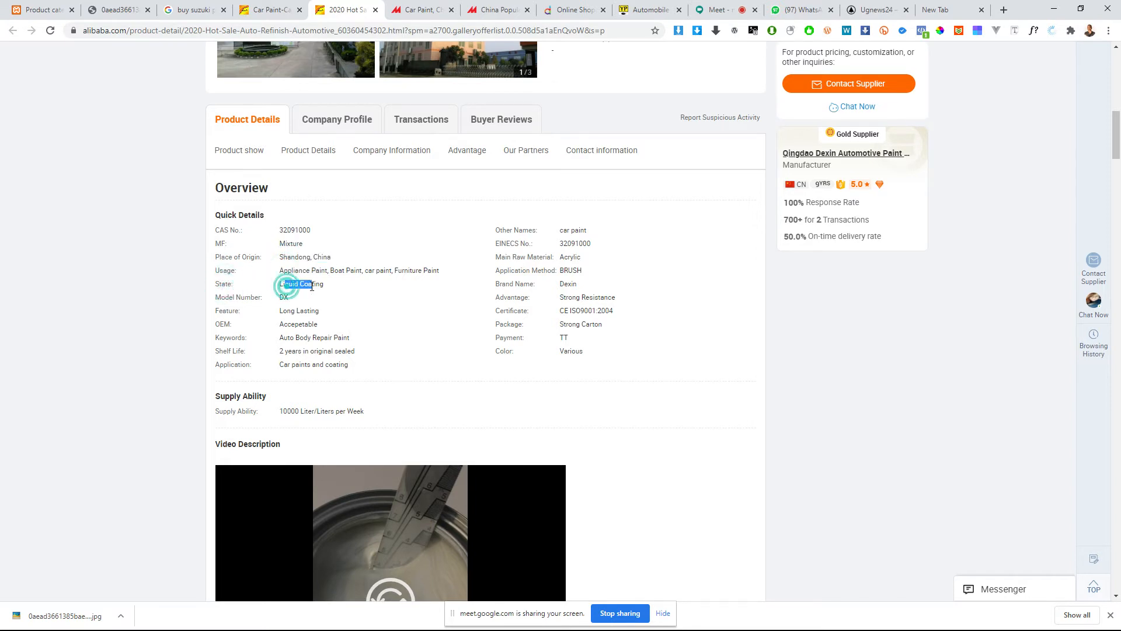
drag(235, 299, 230, 300)
click(241, 310)
mouse_move(370, 371)
mouse_down()
mouse_move(268, 276)
mouse_move(263, 246)
mouse_move(220, 232)
mouse_up()
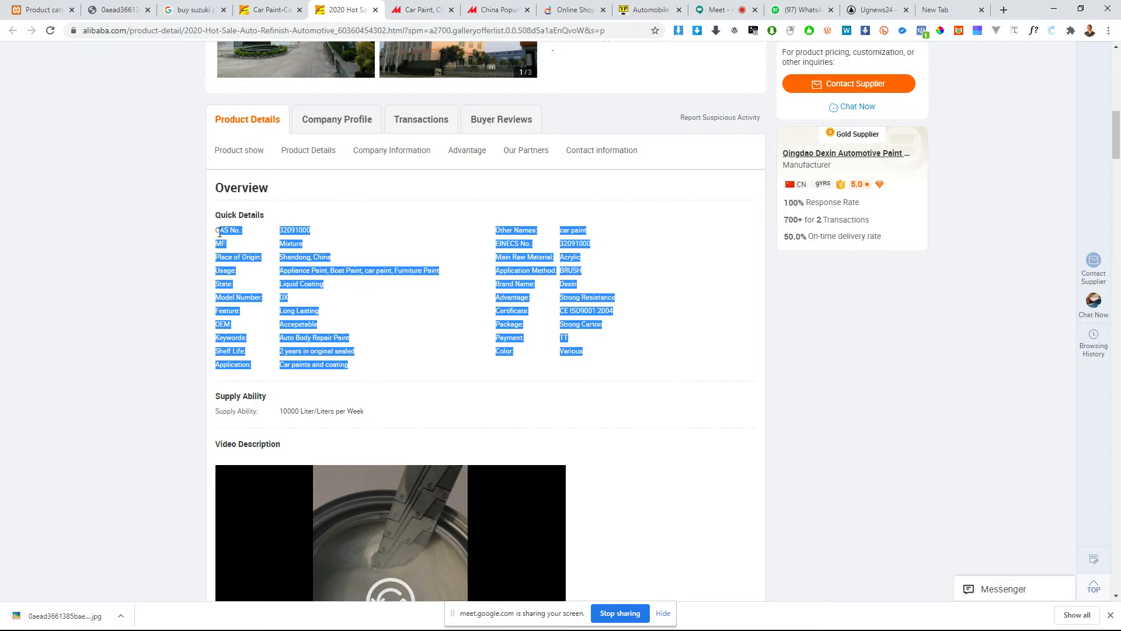
scroll(247, 257, down, 1)
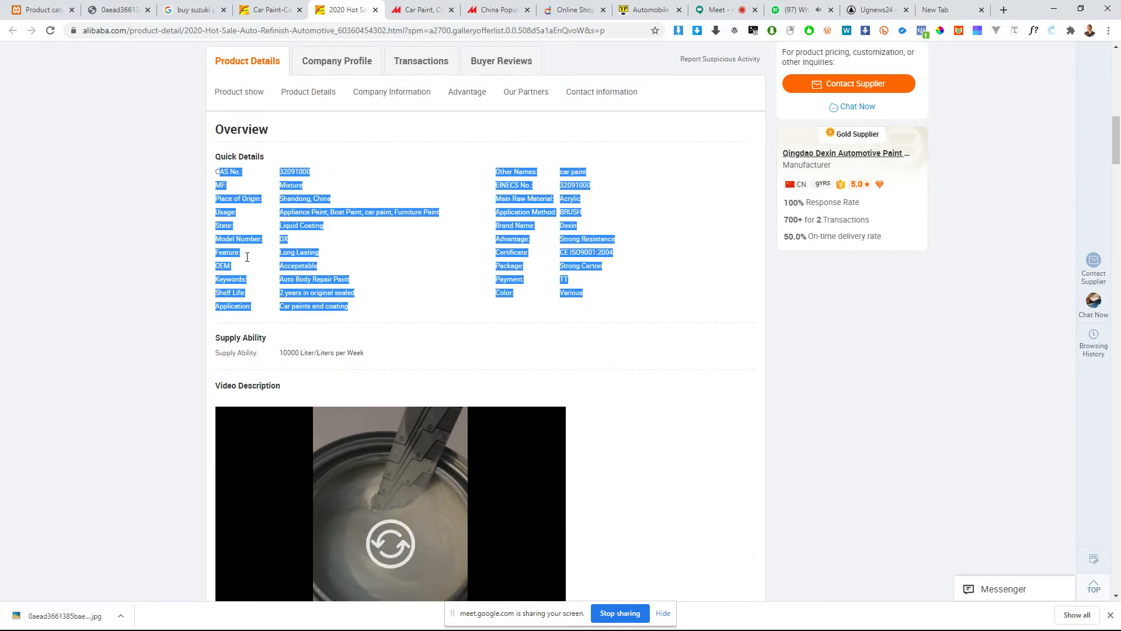
Step: Clear the highlighted specifications, place the Alibaba product page beside the Suzuki picture, and look through its Quick Details, video and product line
scroll(247, 261, up, 1)
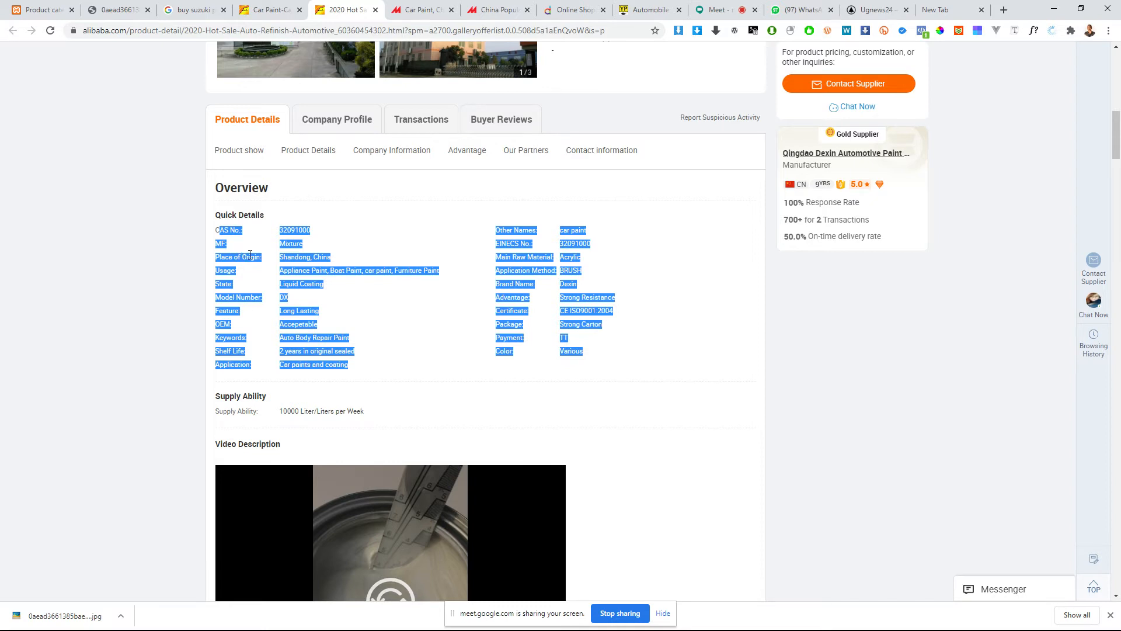
click(250, 256)
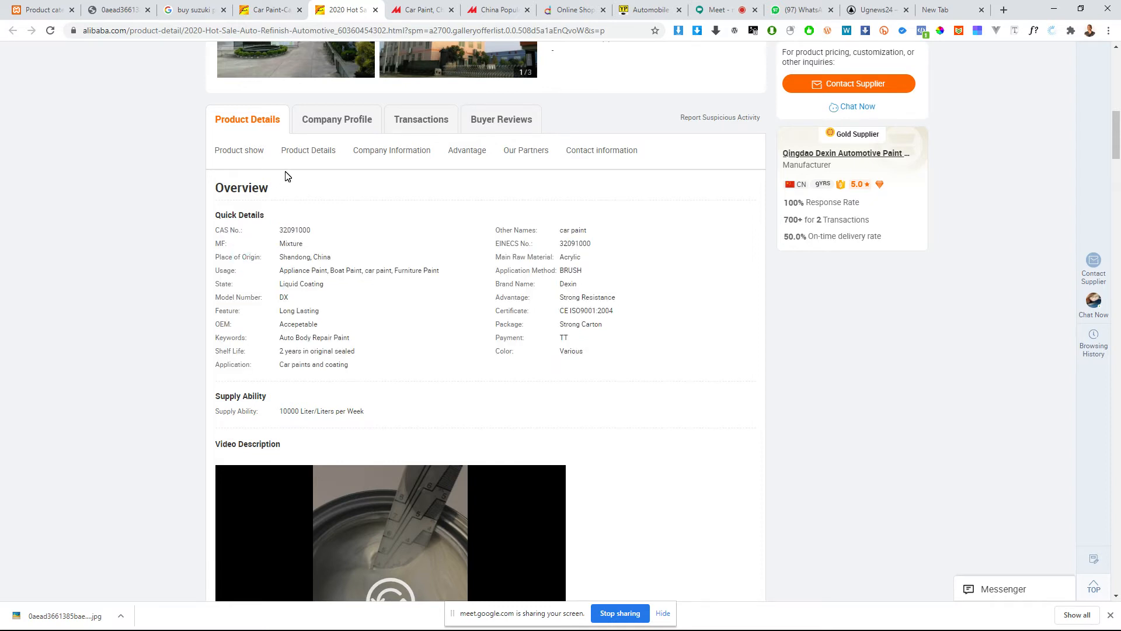
drag(347, 10, 170, 3)
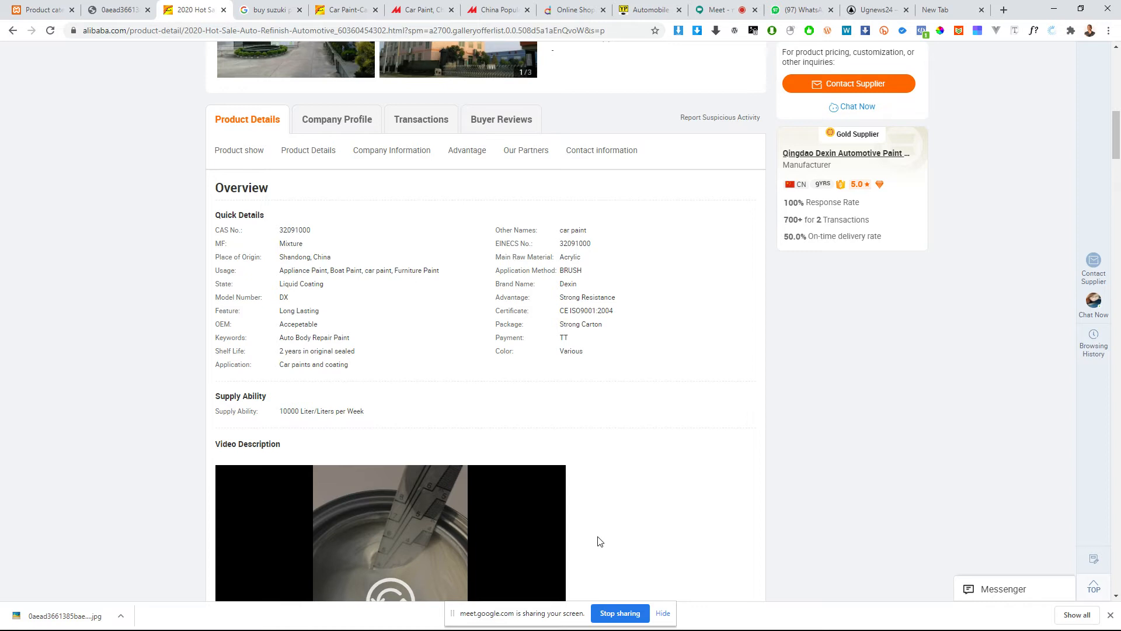
scroll(388, 378, down, 5)
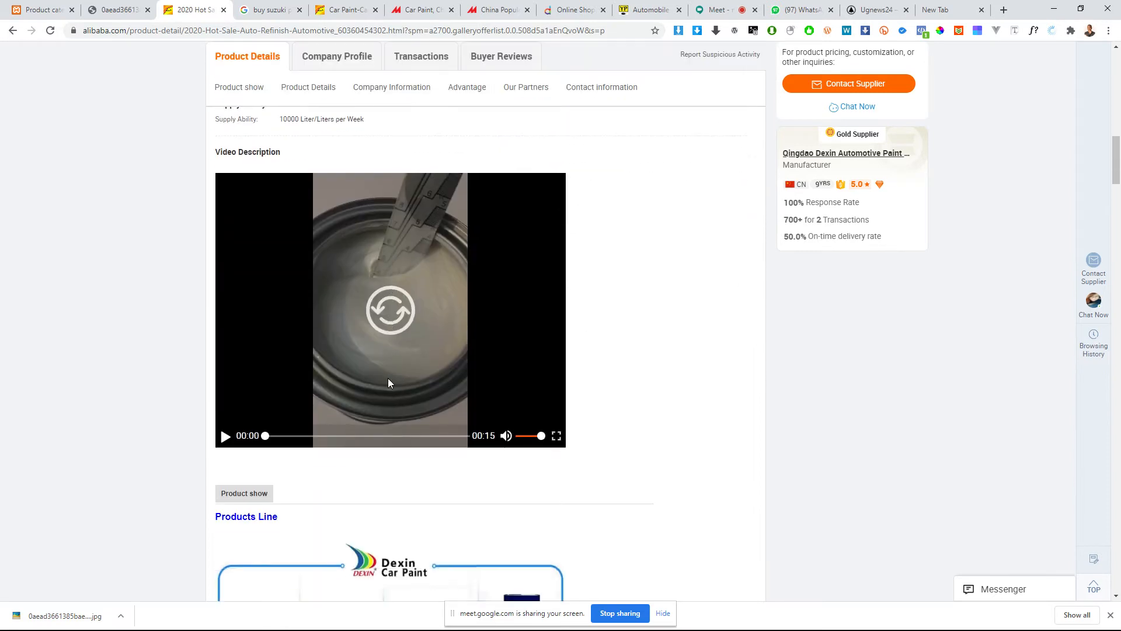
scroll(388, 380, down, 7)
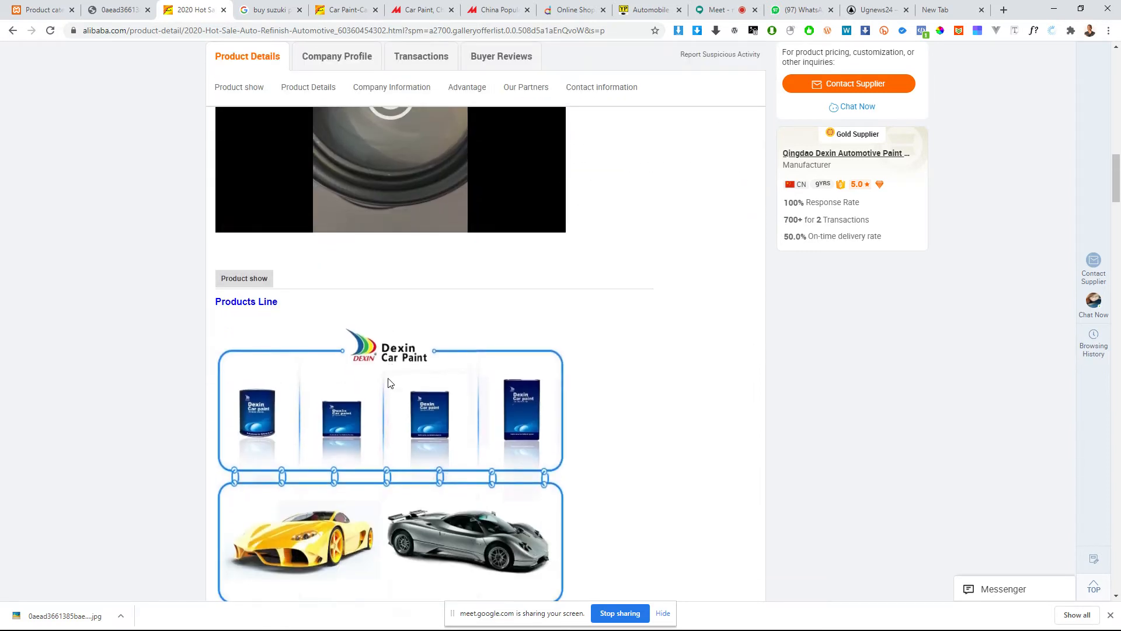
scroll(388, 382, up, 14)
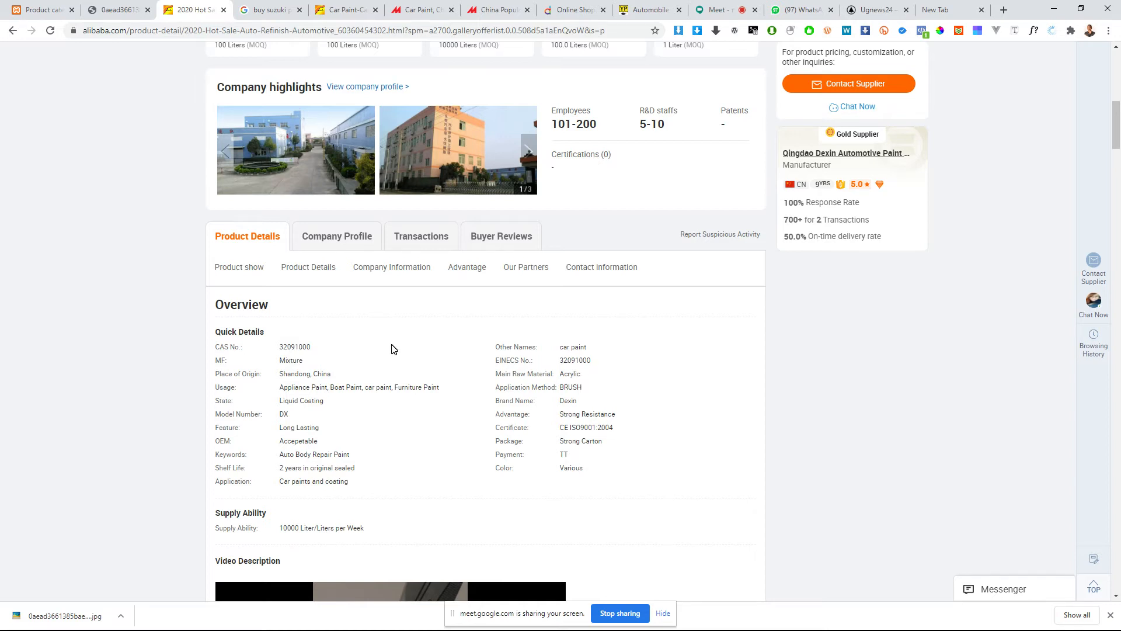
Step: Reorder the browser tabs so the China Popular paint product, Alibaba results and Made-in-China results follow the Alibaba product page, ahead of the Google search
click(332, 16)
drag(316, 5, 266, 5)
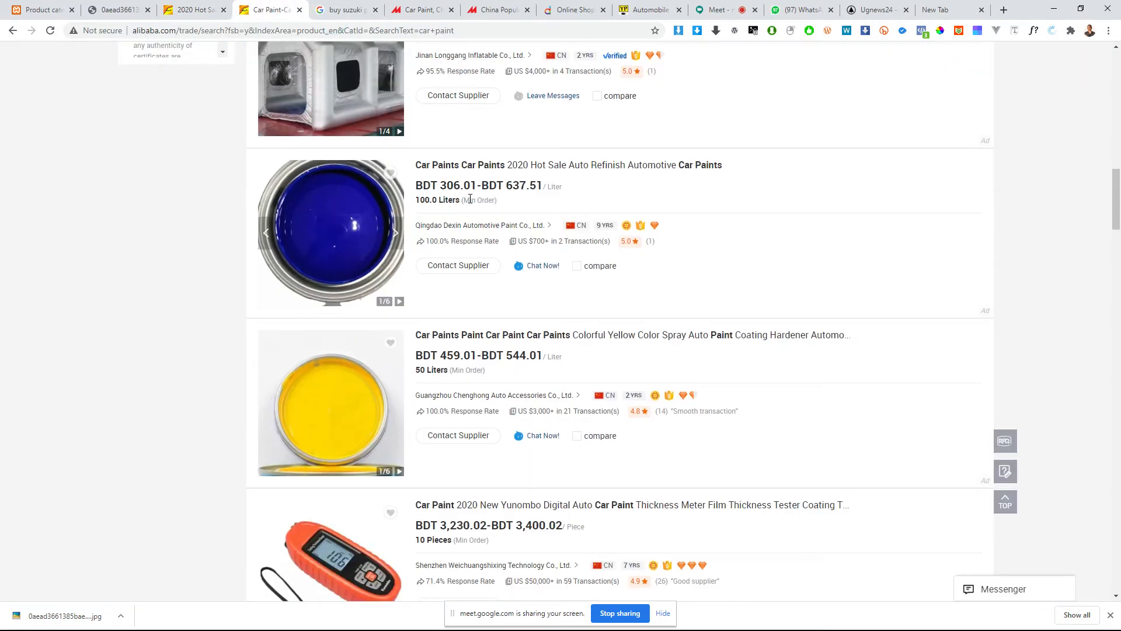
scroll(327, 234, up, 7)
click(361, 12)
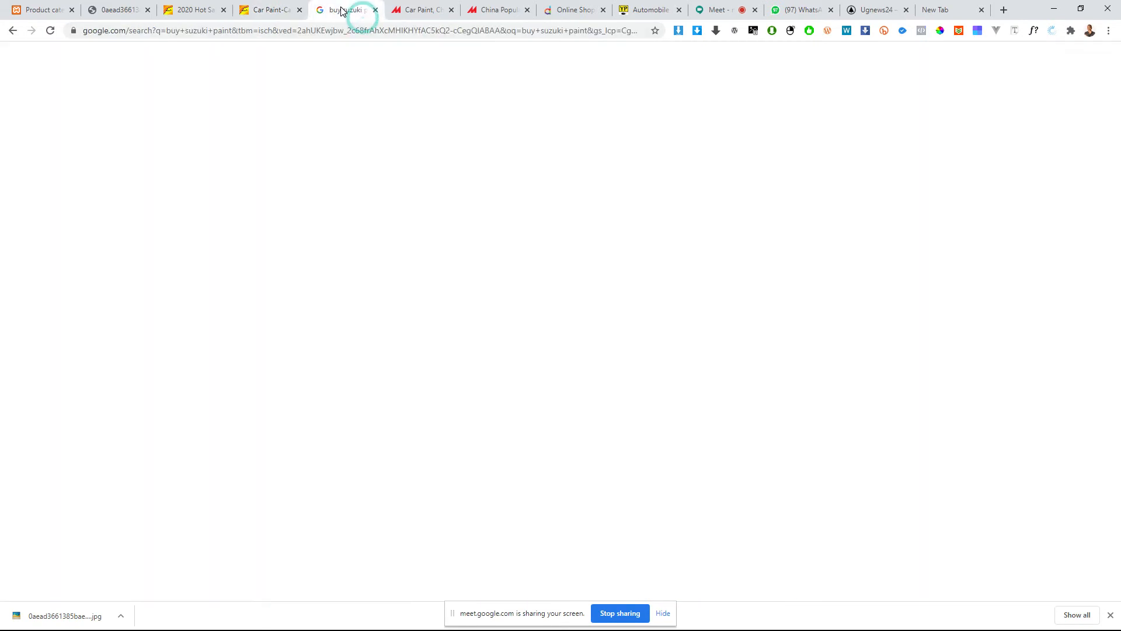
drag(423, 10, 386, 7)
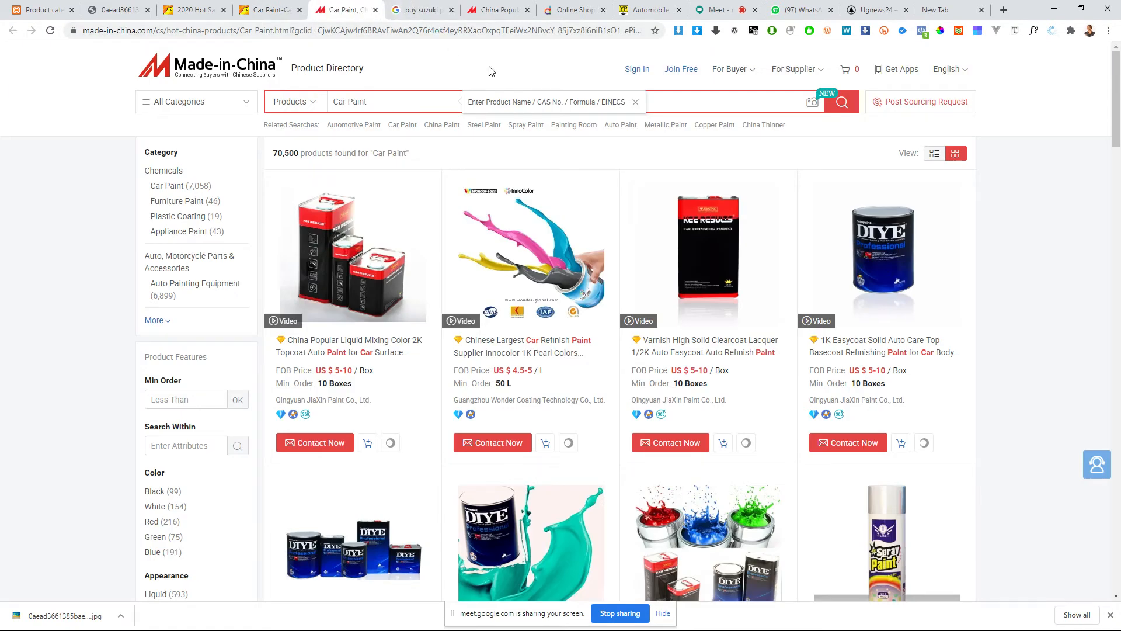
click(506, 9)
drag(508, 4, 279, 8)
Step: Look through the Made-in-China 2K topcoat auto paint page, including its specifications, Basic Info table and product description
scroll(554, 420, down, 3)
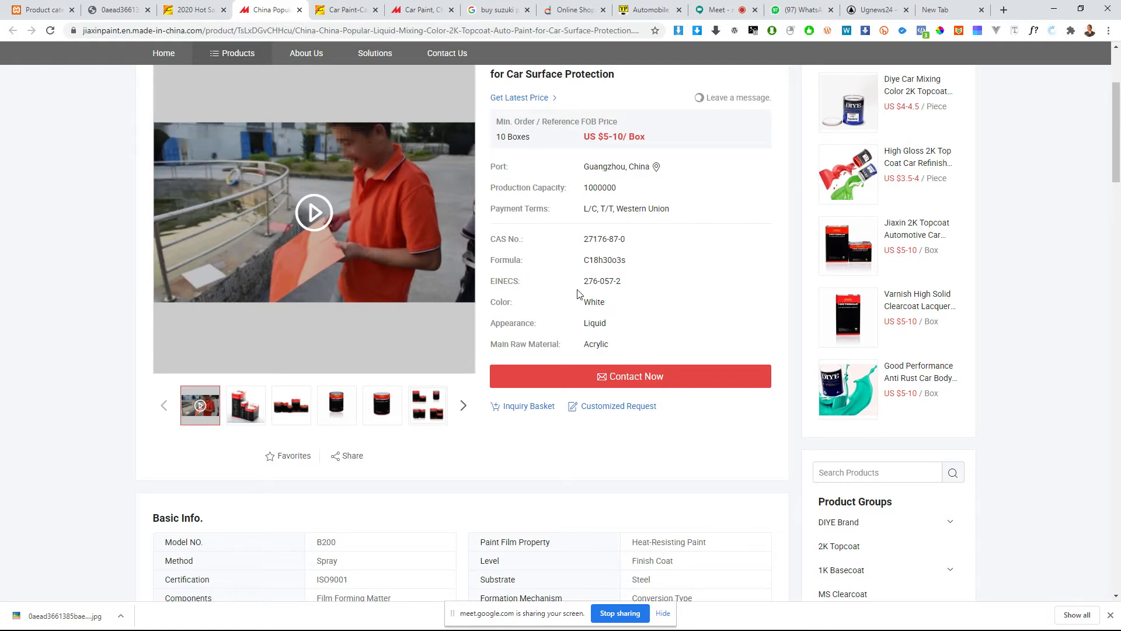
scroll(497, 416, down, 4)
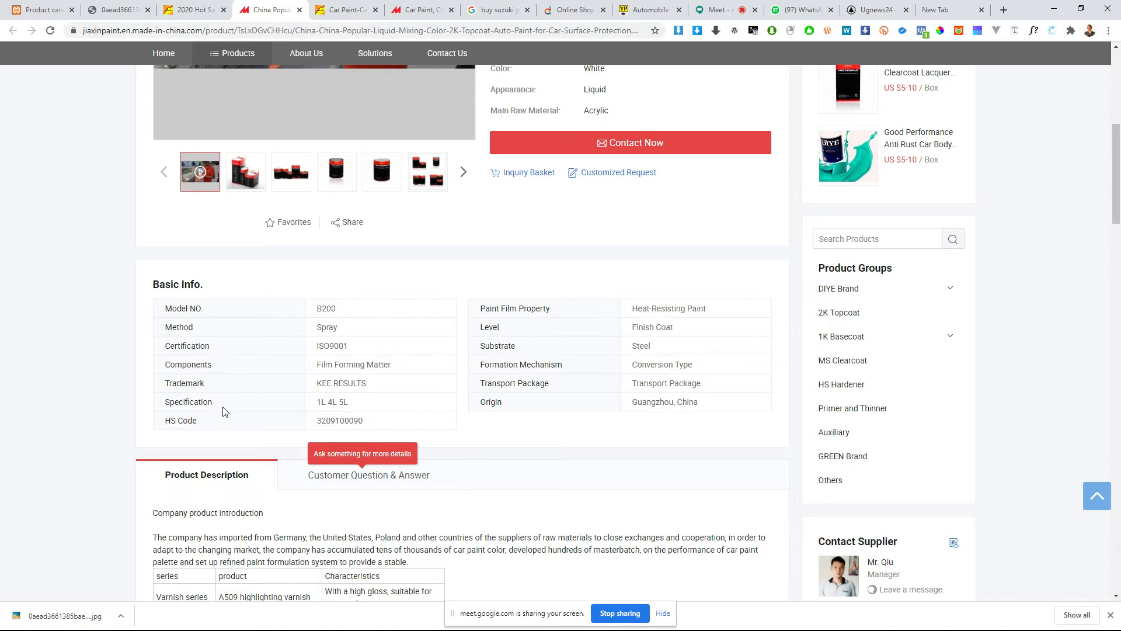
scroll(485, 400, down, 11)
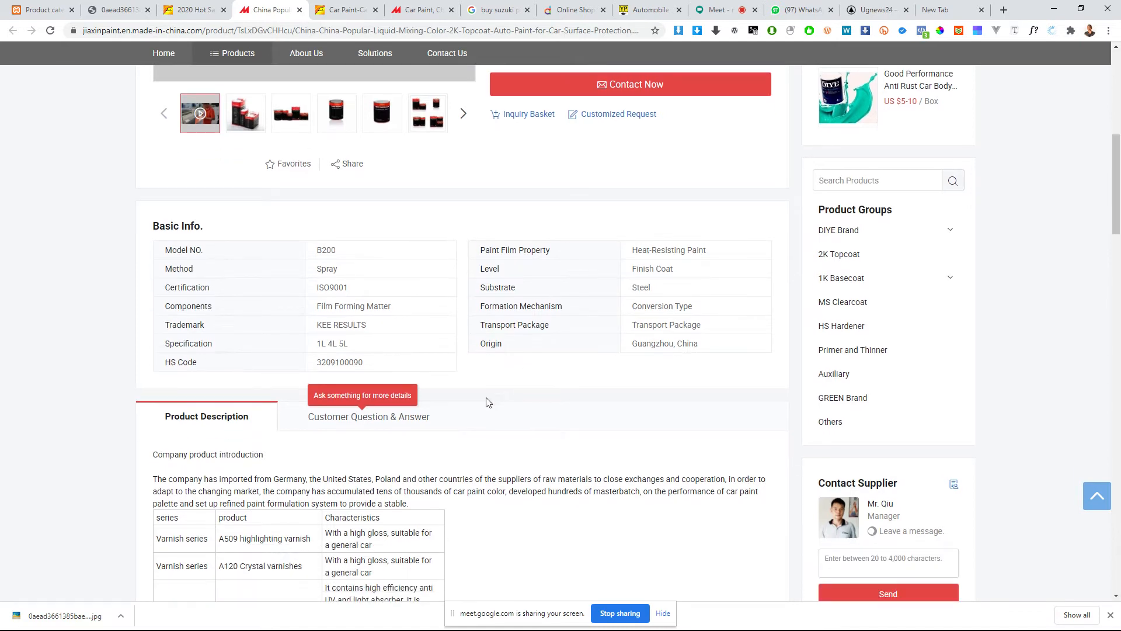
scroll(286, 446, down, 15)
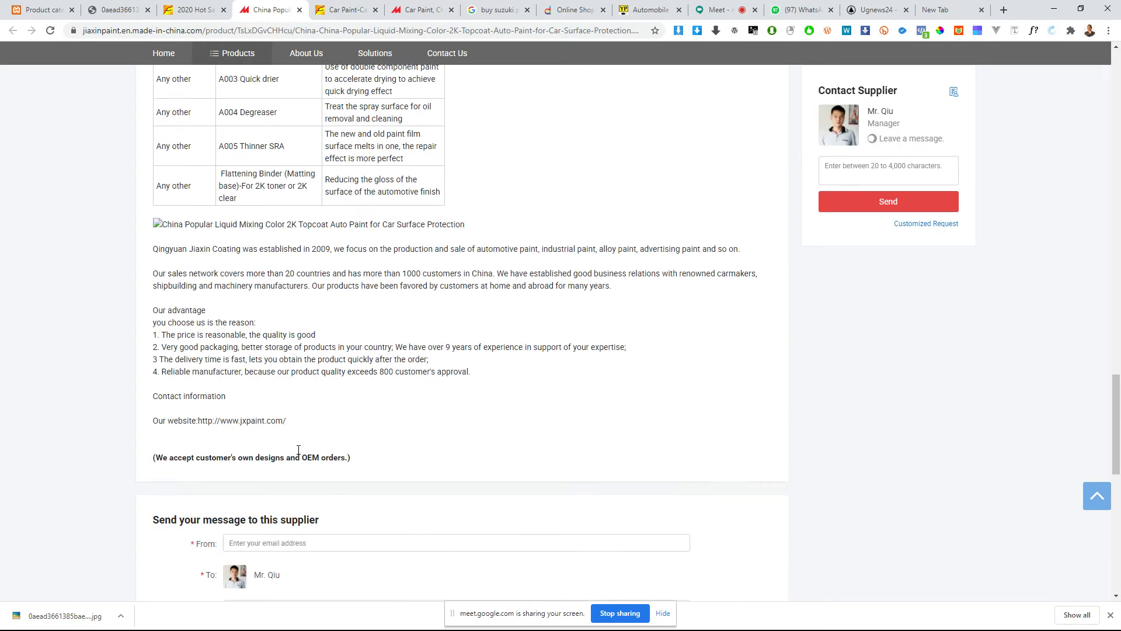
scroll(483, 363, up, 14)
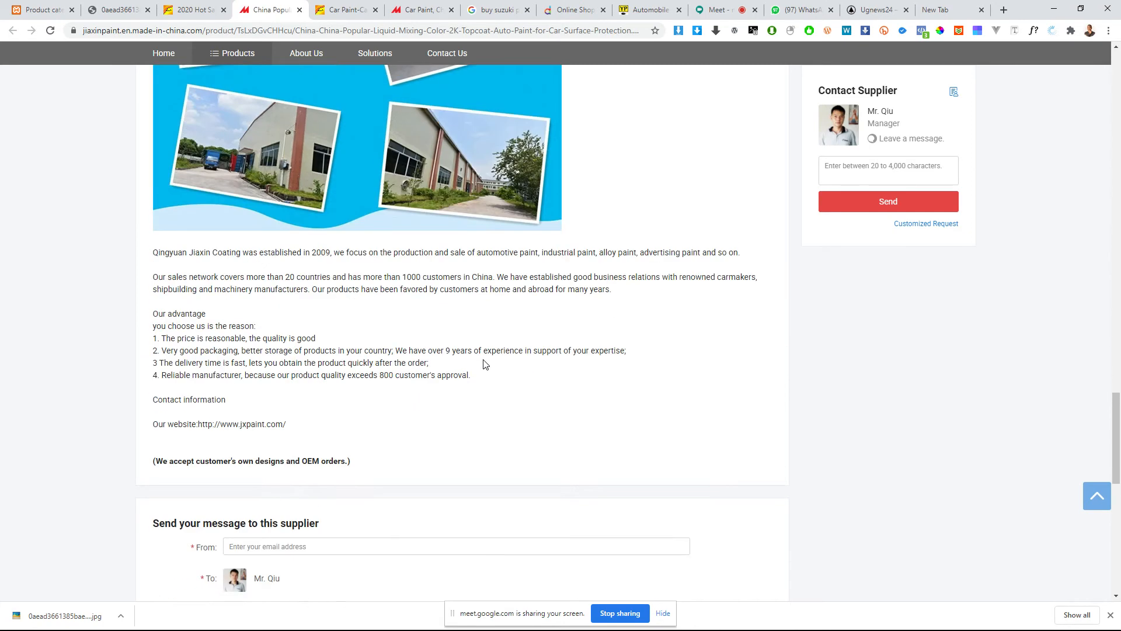
scroll(415, 300, up, 1)
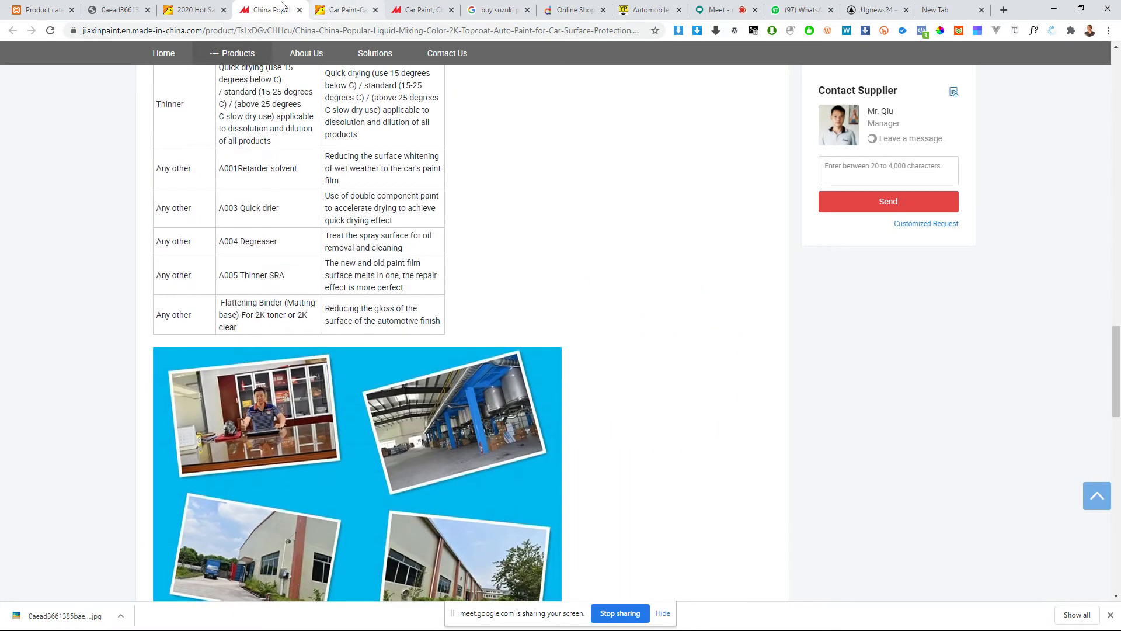
Step: Close the Suzuki touch-up paint picture and go to the product attributes of the local WooCommerce shop
click(174, 7)
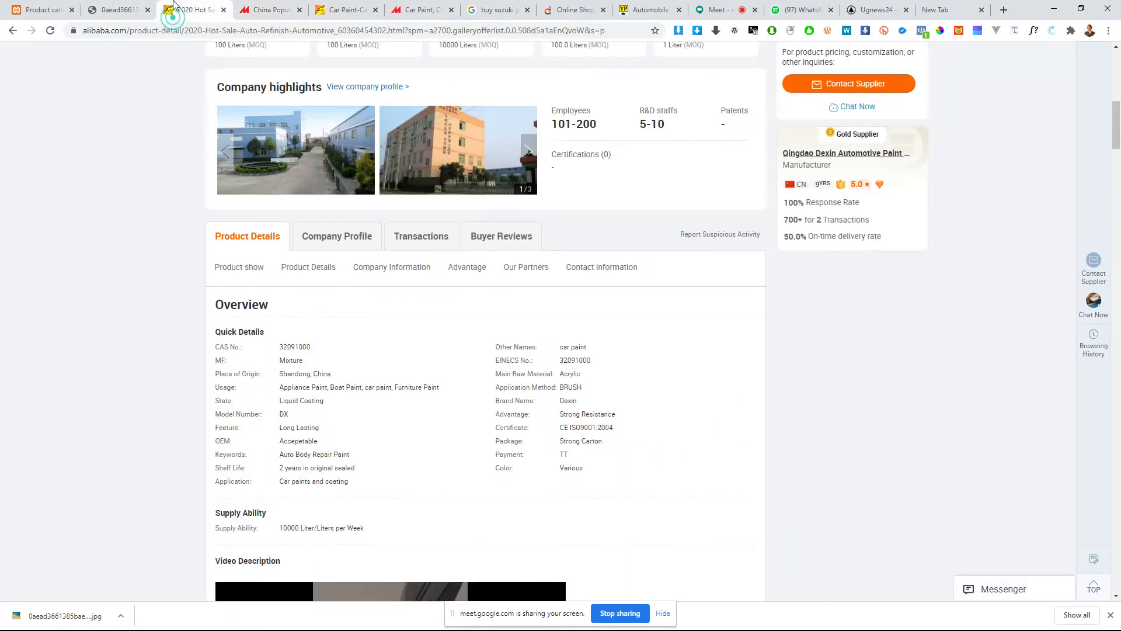
click(133, 14)
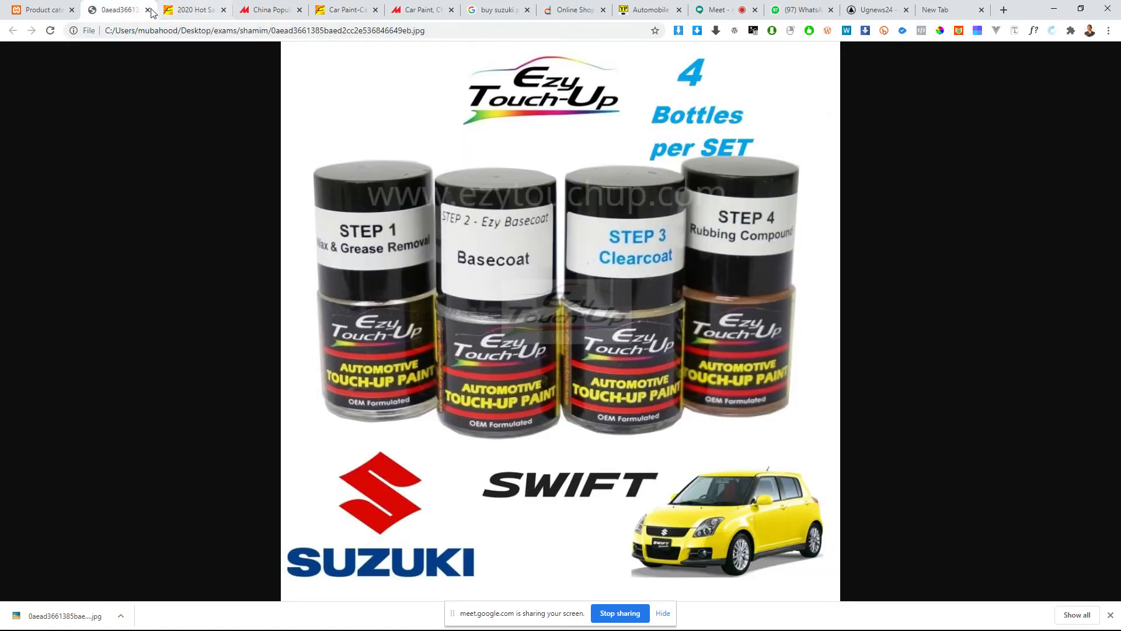
click(148, 9)
click(22, 5)
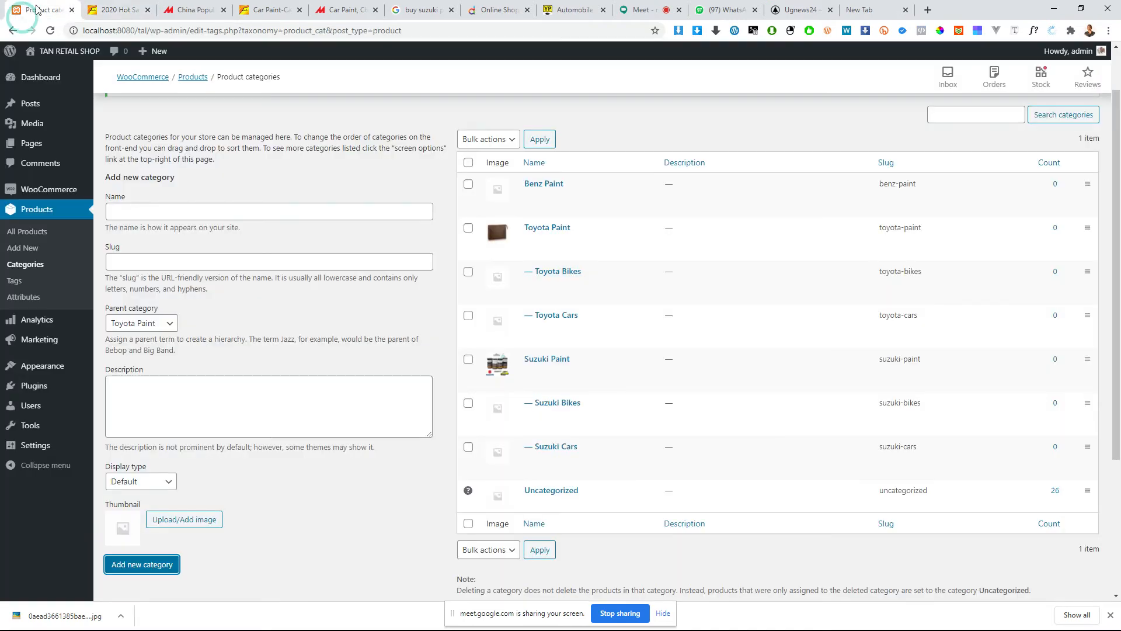
mouse_move(609, 273)
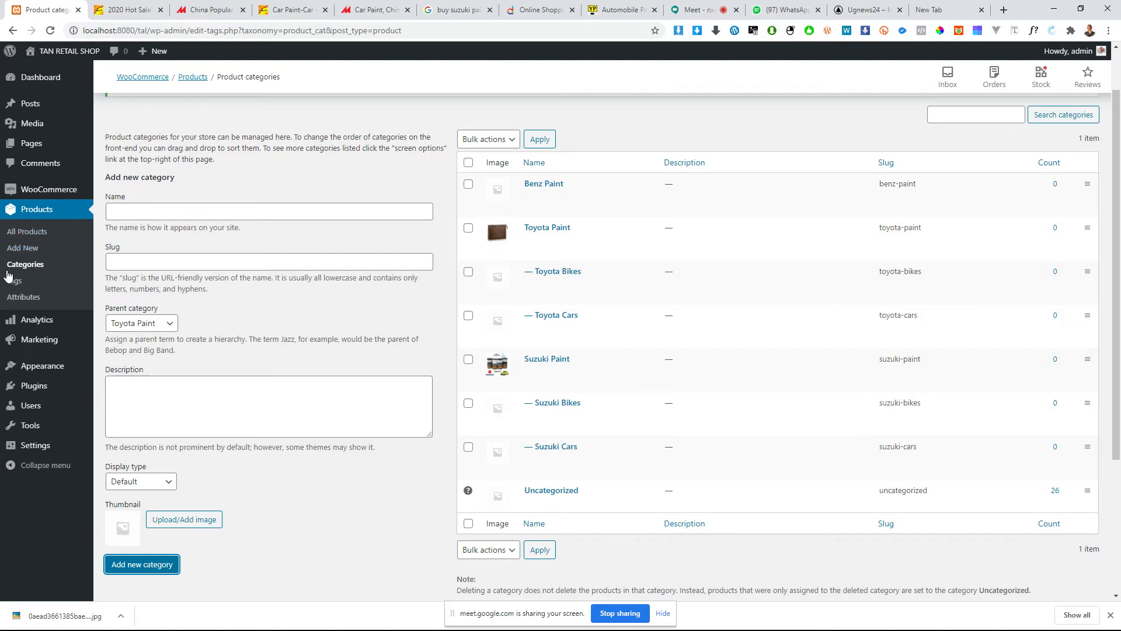
click(17, 297)
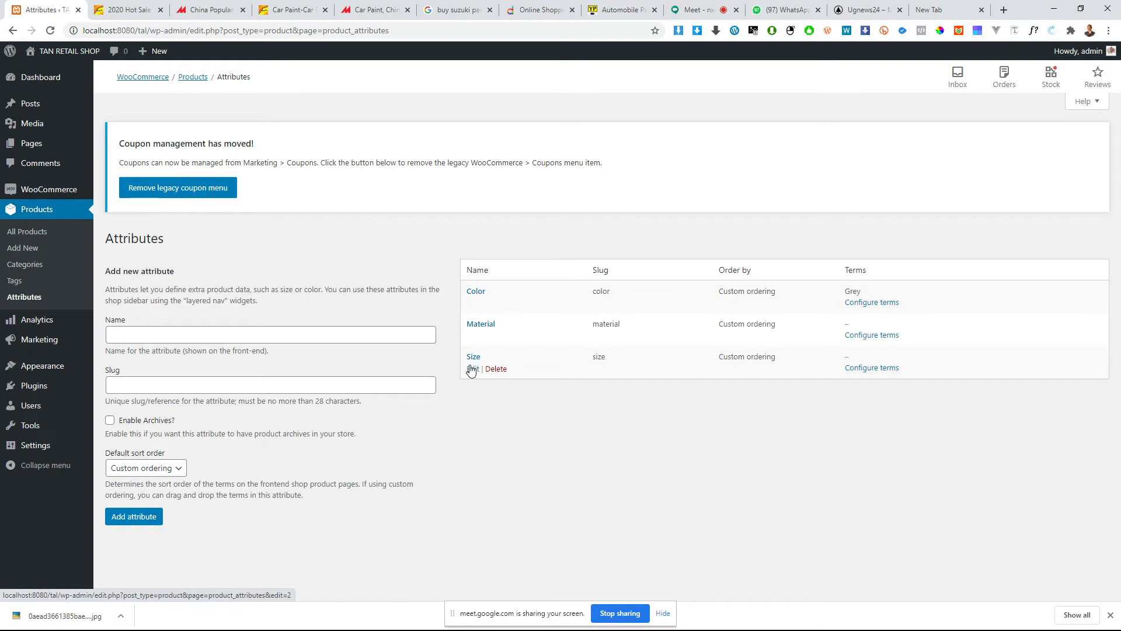
Step: Delete the existing Material, Color and Size product attributes
click(503, 337)
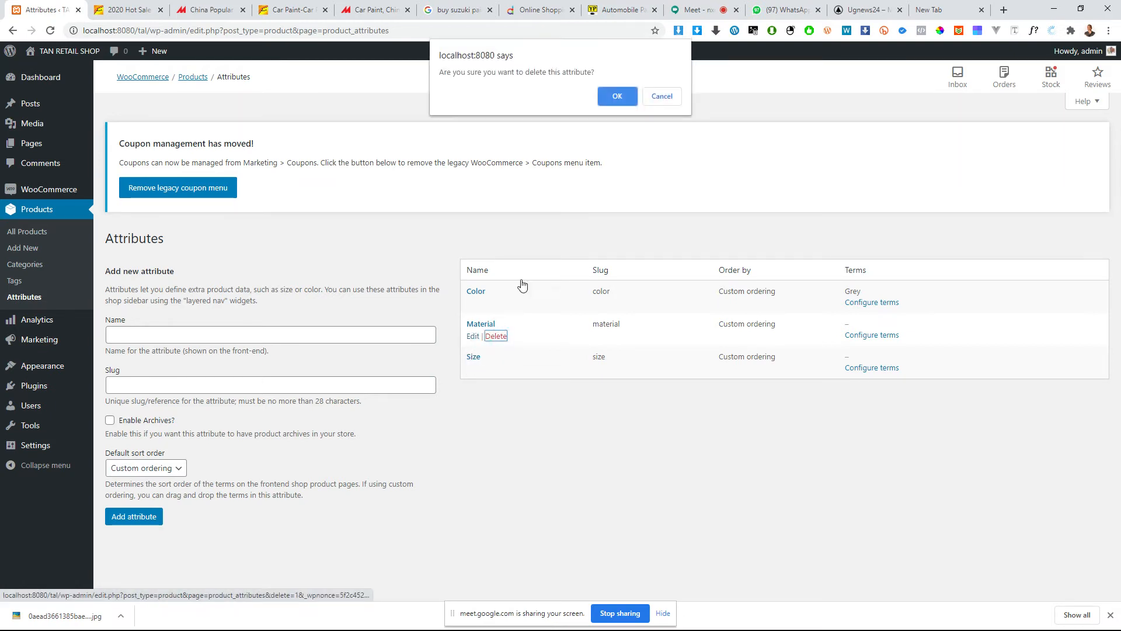
click(619, 92)
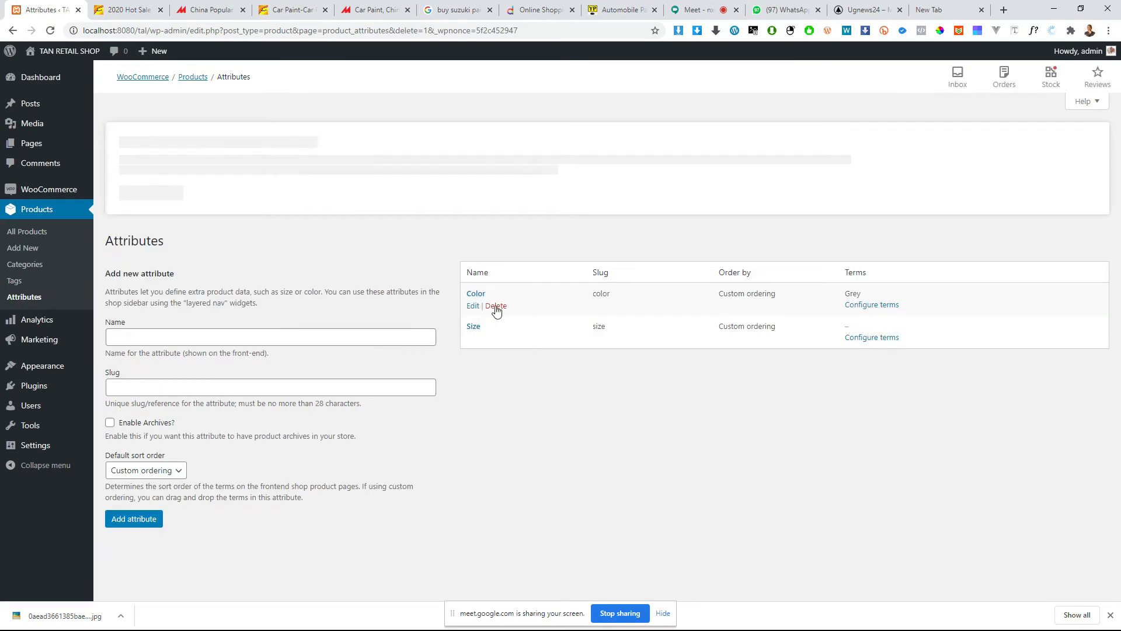
click(496, 310)
click(622, 94)
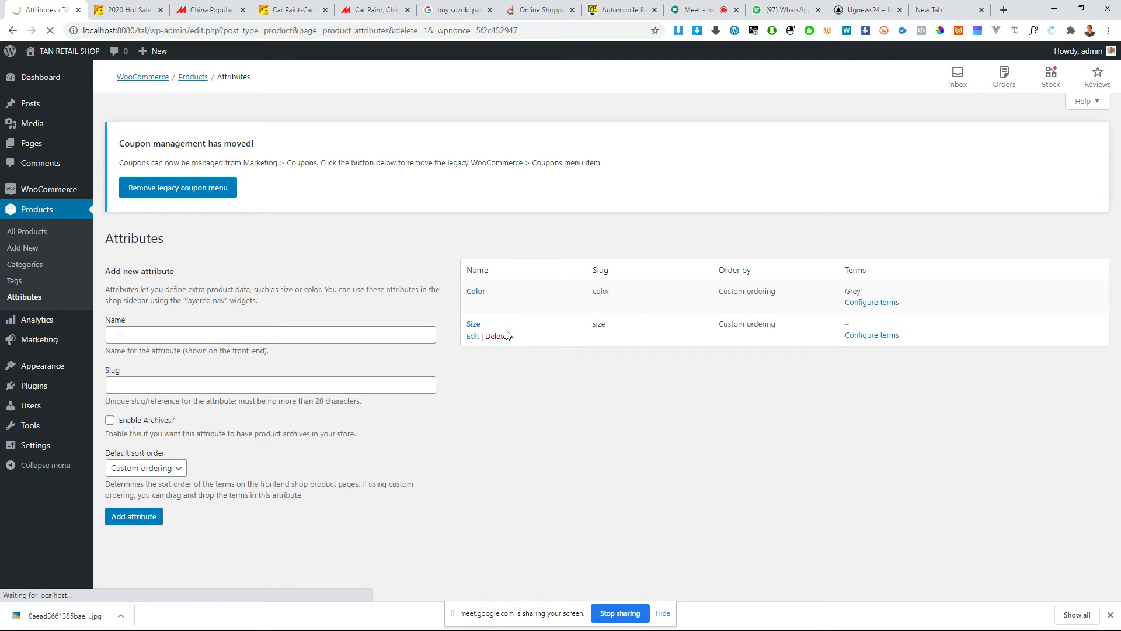
click(499, 336)
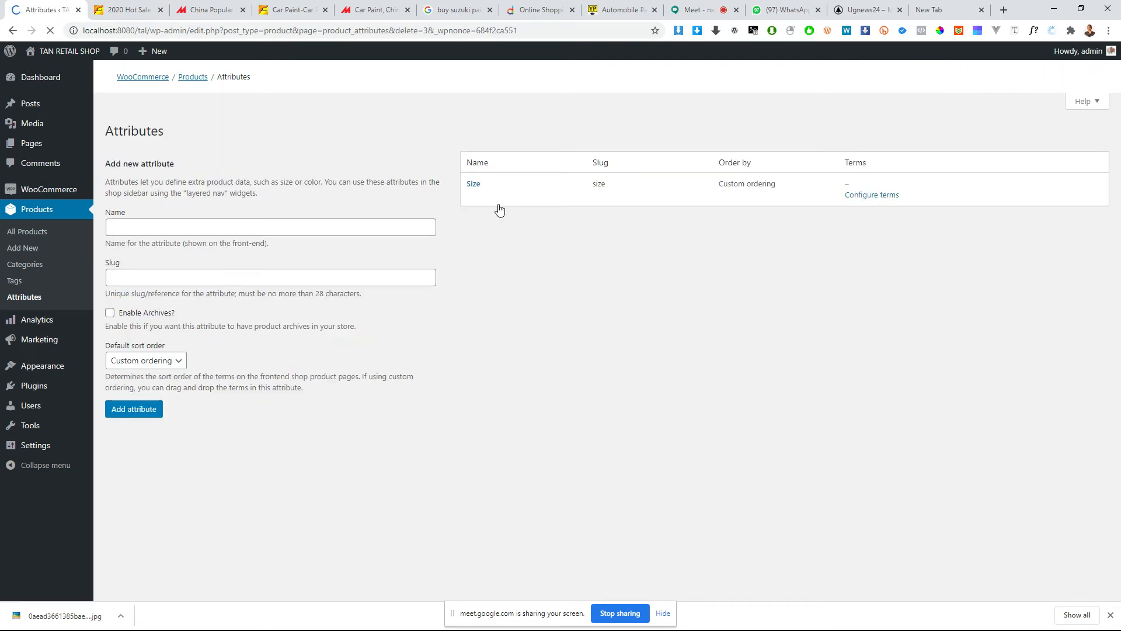
click(496, 308)
click(602, 94)
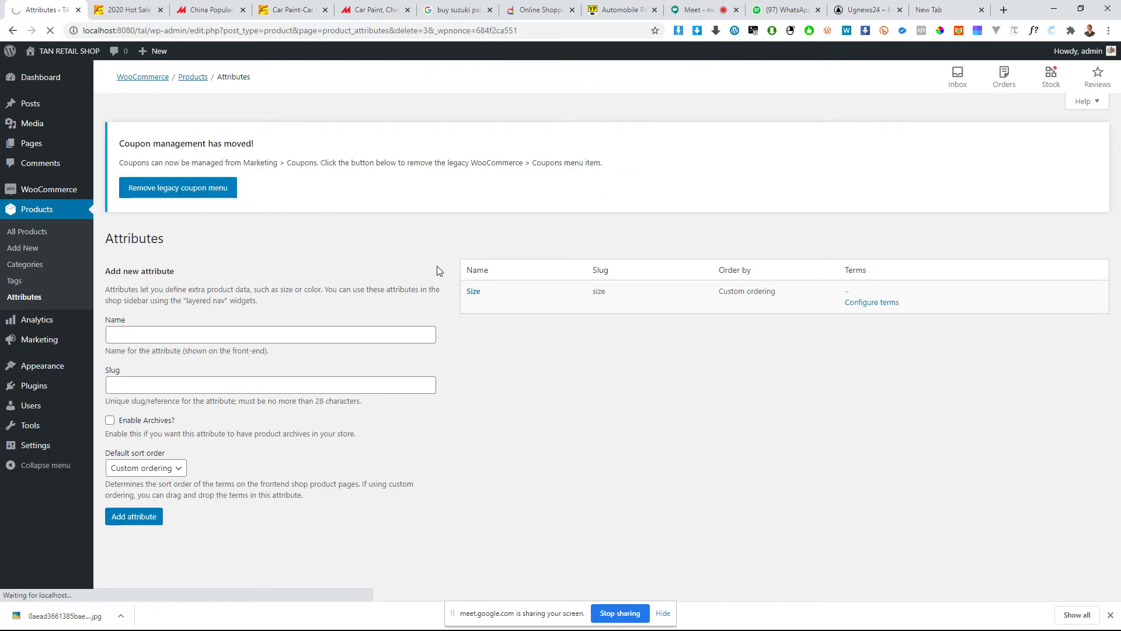
click(493, 302)
key(Return)
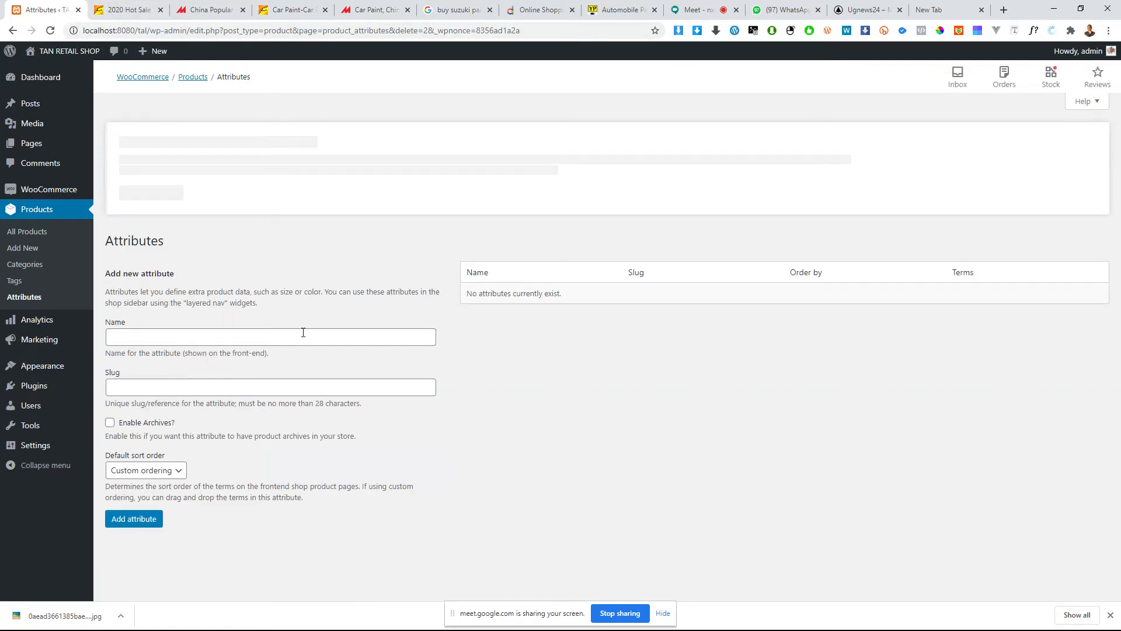
Step: Return to the Alibaba car paint product, look at its blue and yellow colour pictures, and enlarge the yellow one
click(147, 8)
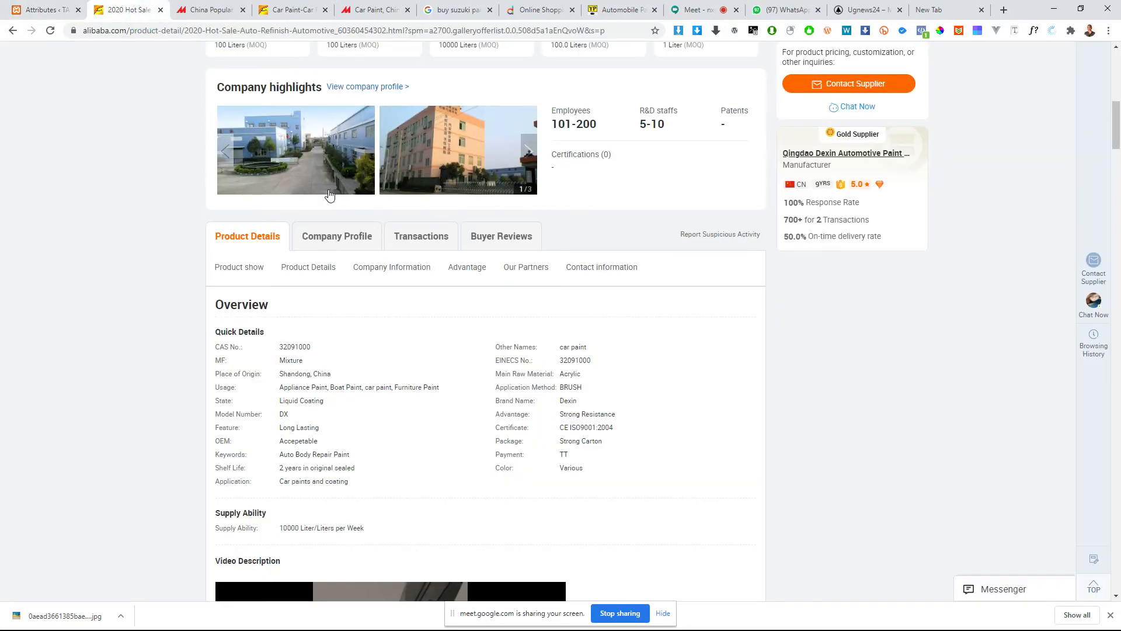
scroll(316, 222, up, 5)
scroll(274, 269, up, 2)
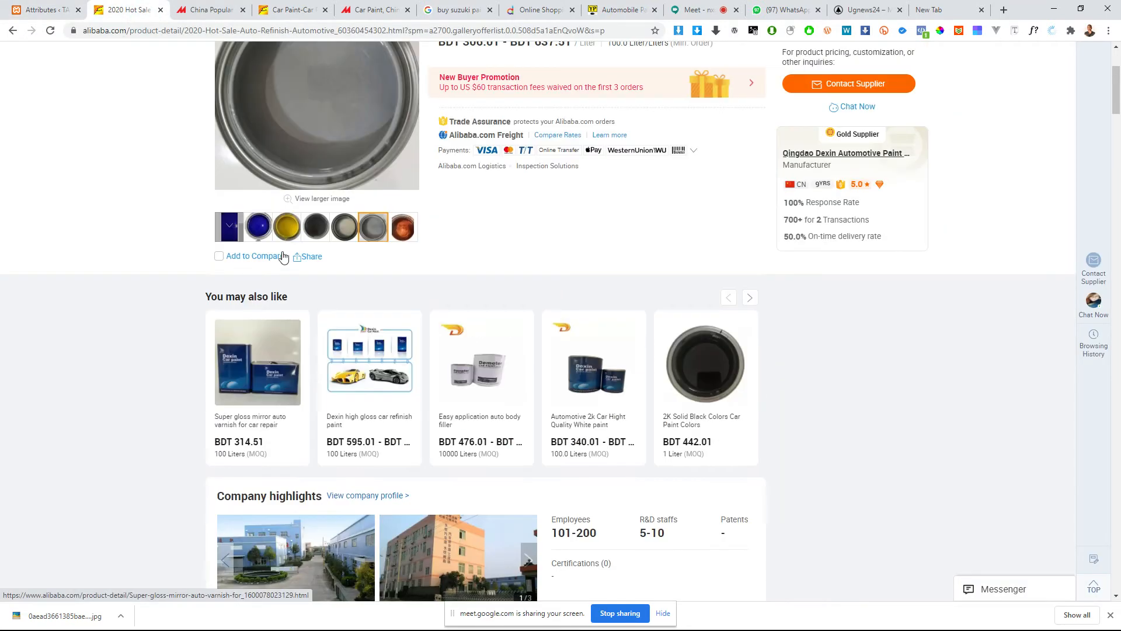
click(260, 228)
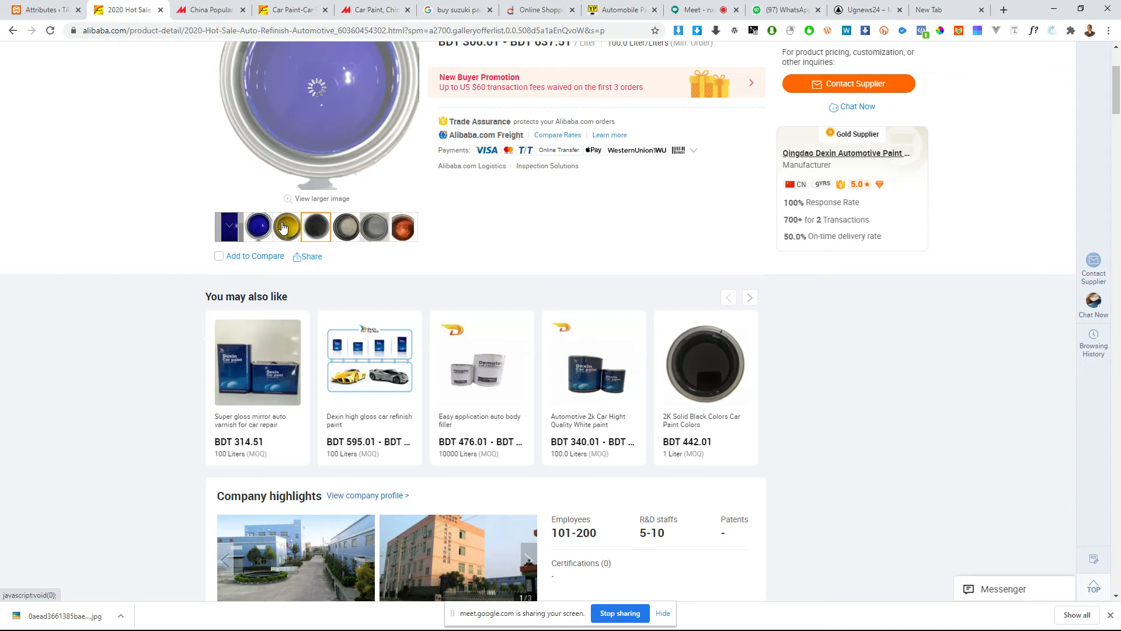
click(282, 228)
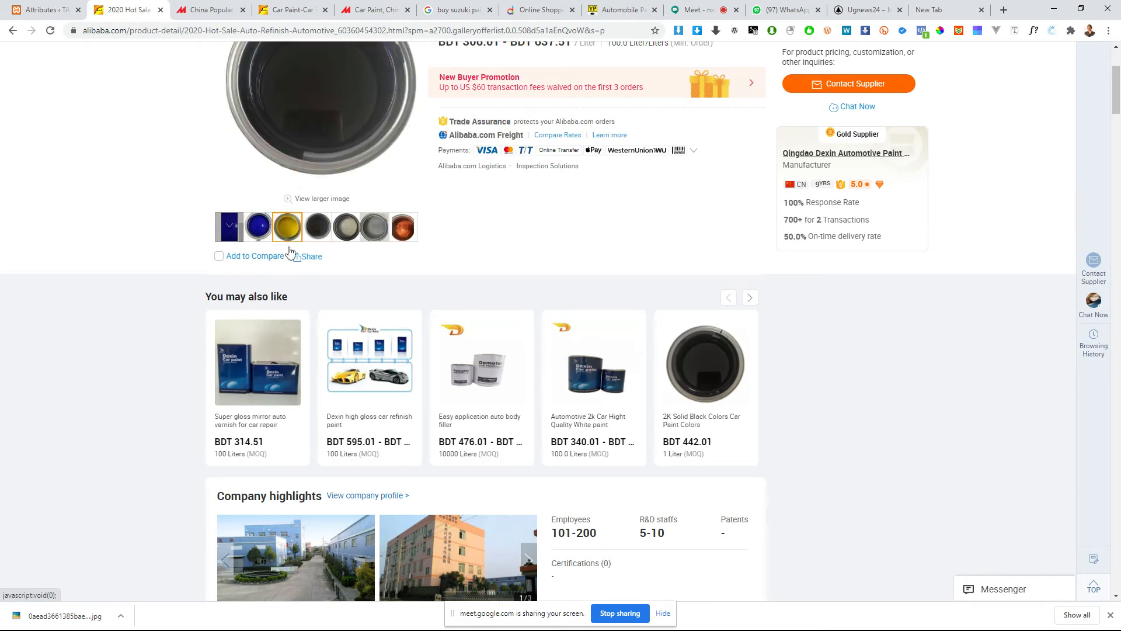
scroll(315, 262, up, 3)
mouse_move(339, 261)
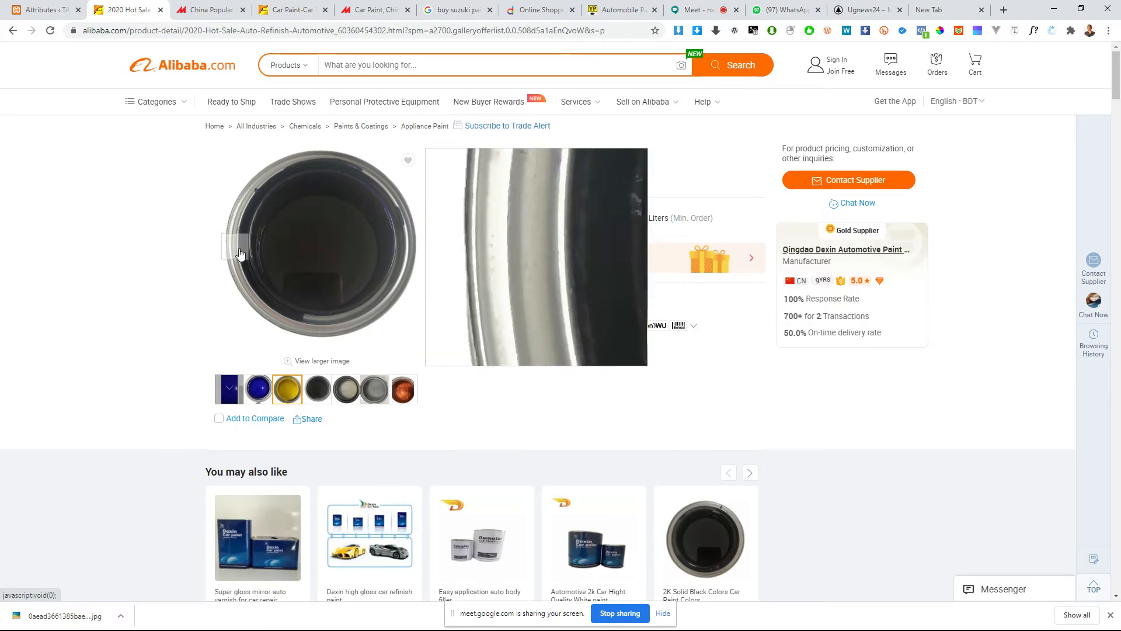
click(301, 270)
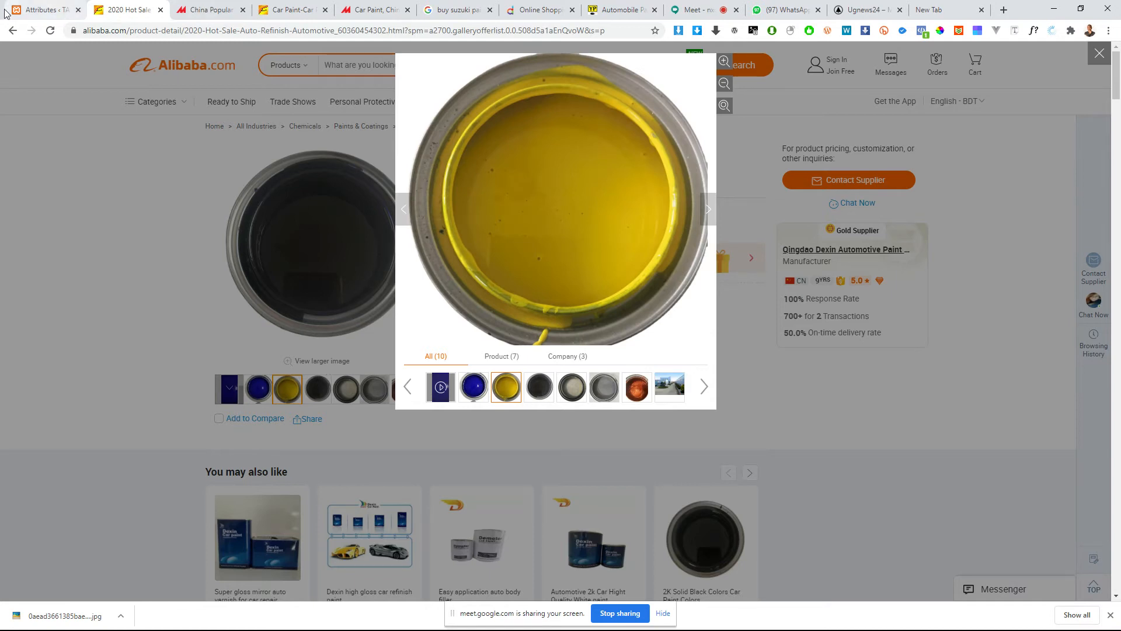
Step: Return to the shop's attributes and enter Color as the name of a new attribute, leaving the slug ready for entry
click(32, 4)
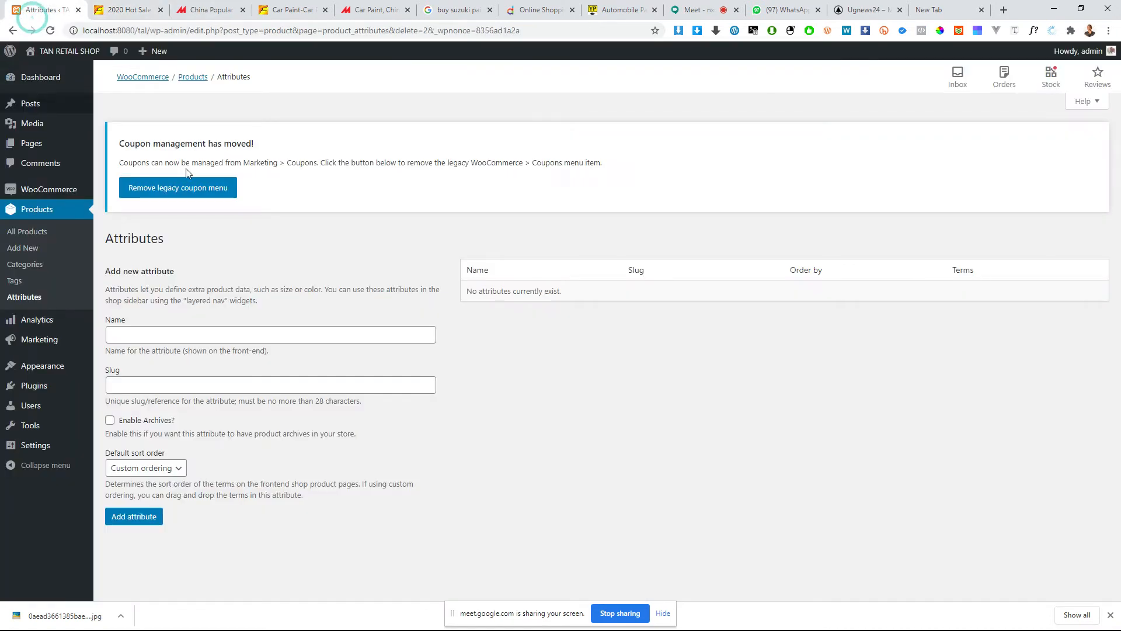
click(166, 335)
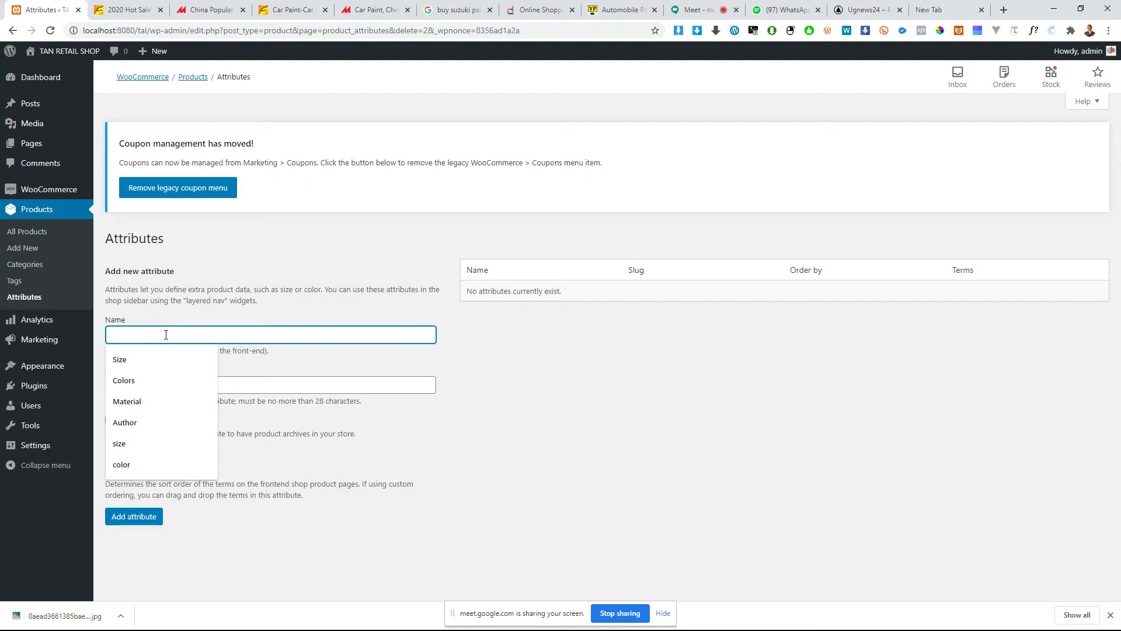
text(c)
key(BackSpace)
text(Color)
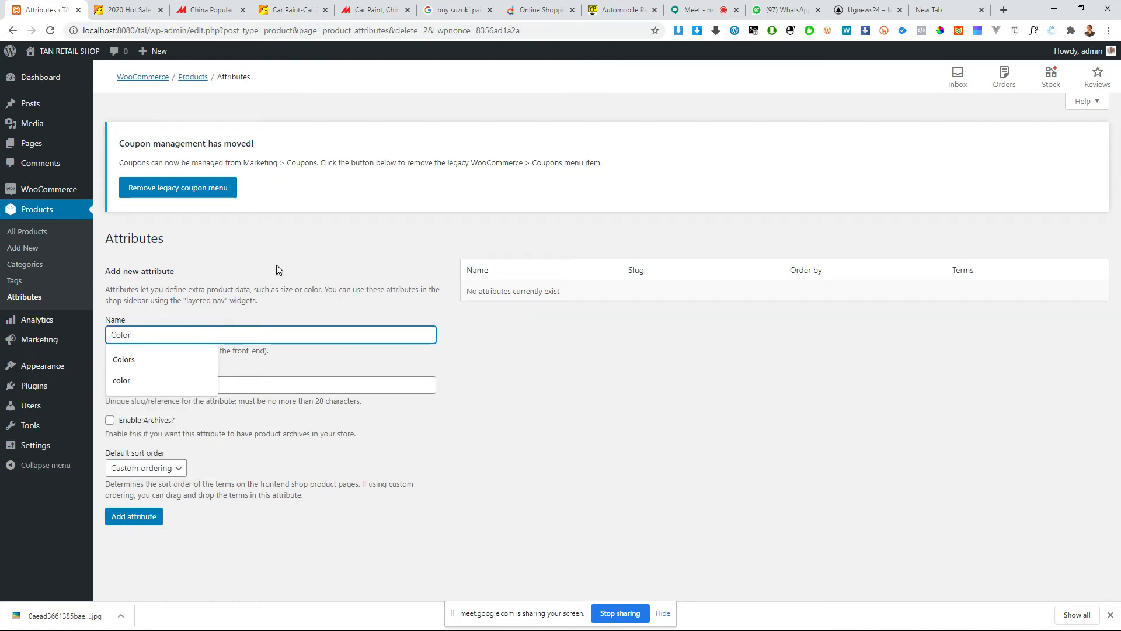
click(468, 368)
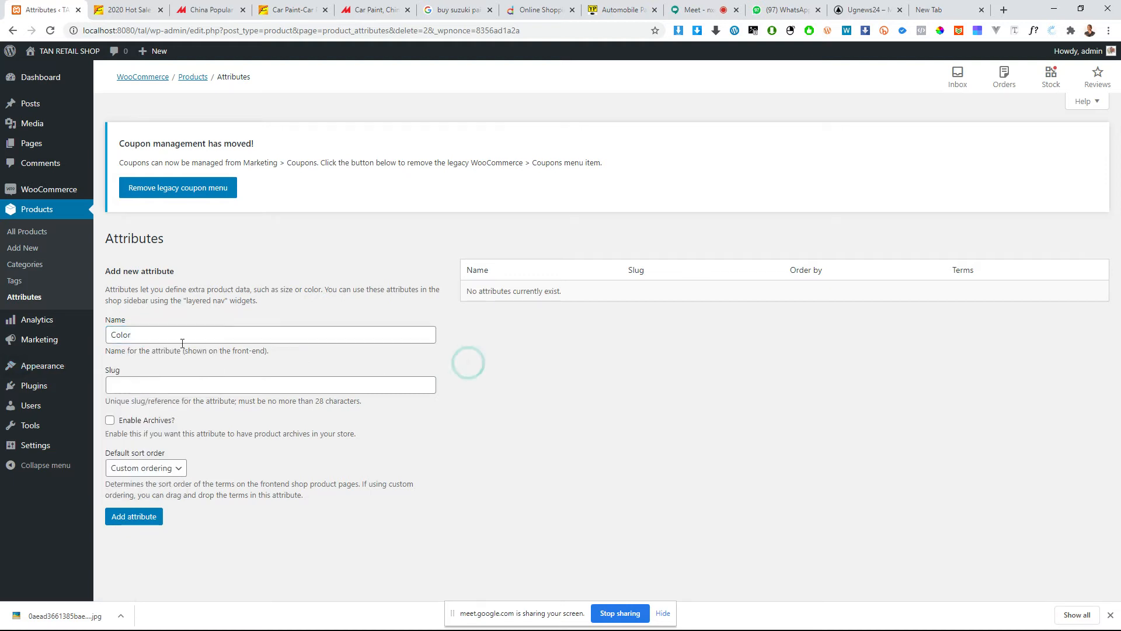
click(137, 386)
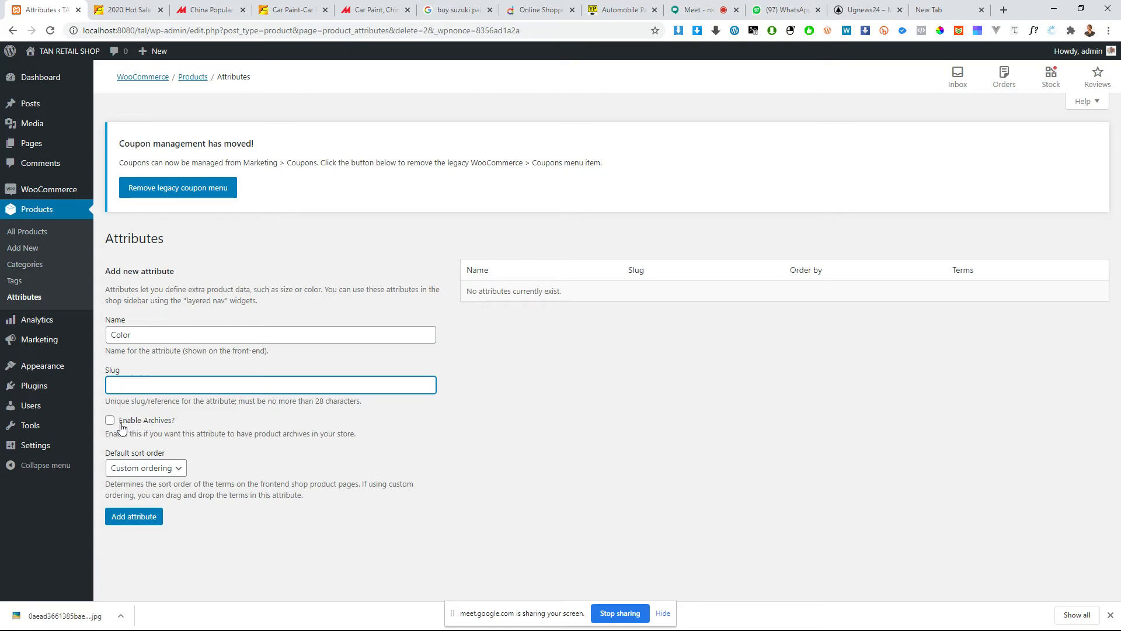
Step: Add the Color attribute with an empty slug, archives enabled and custom ordering as the default sort order
click(126, 336)
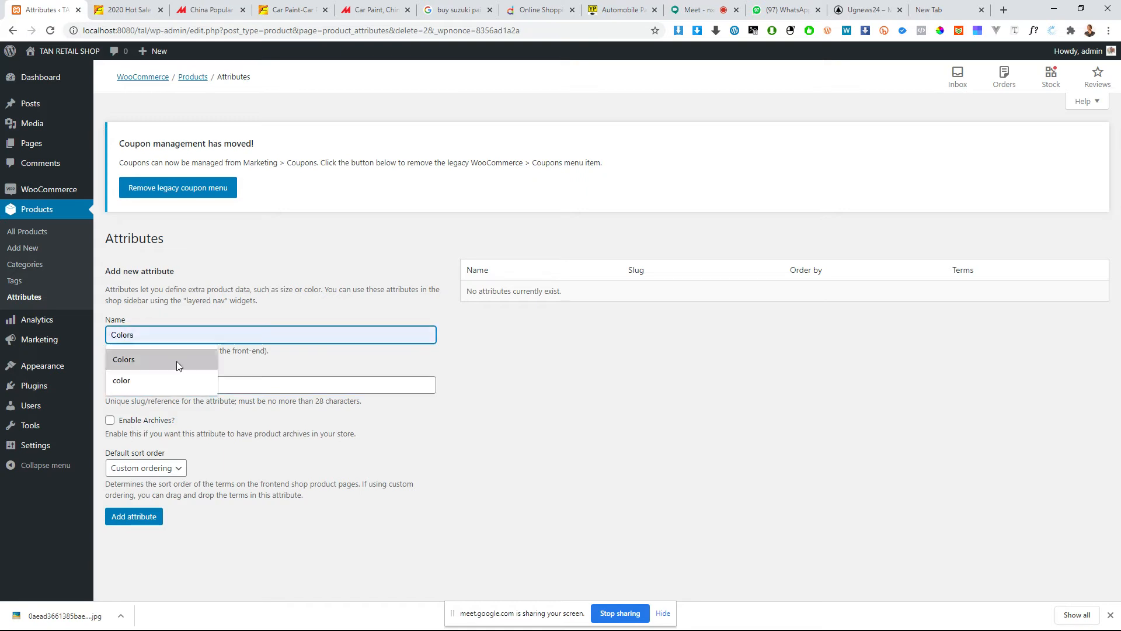
click(312, 377)
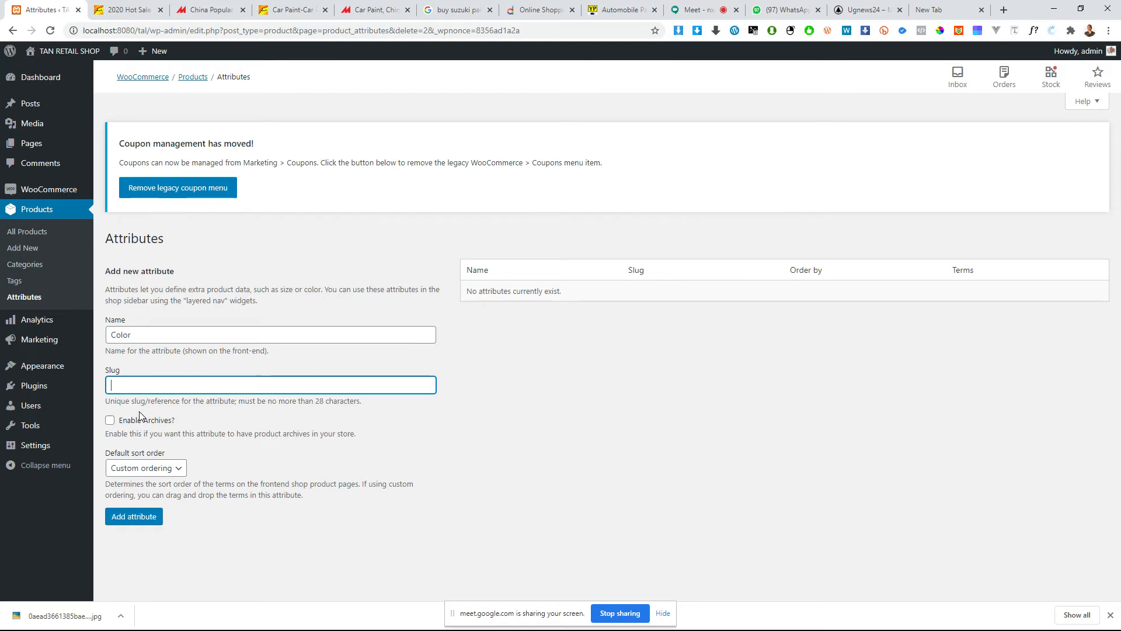
click(145, 335)
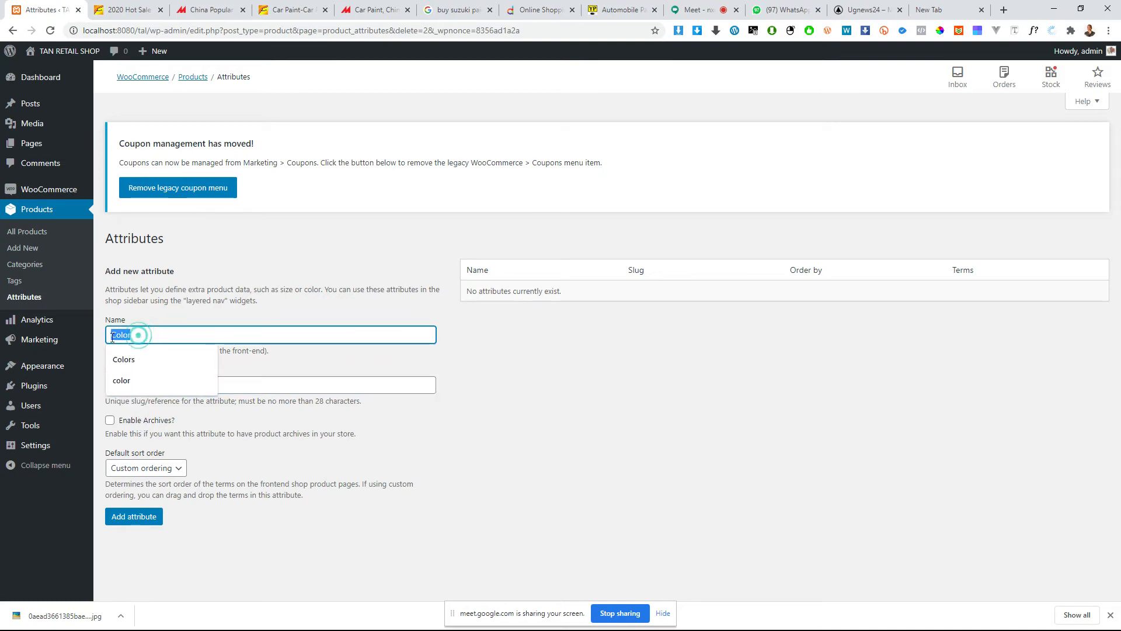
click(182, 421)
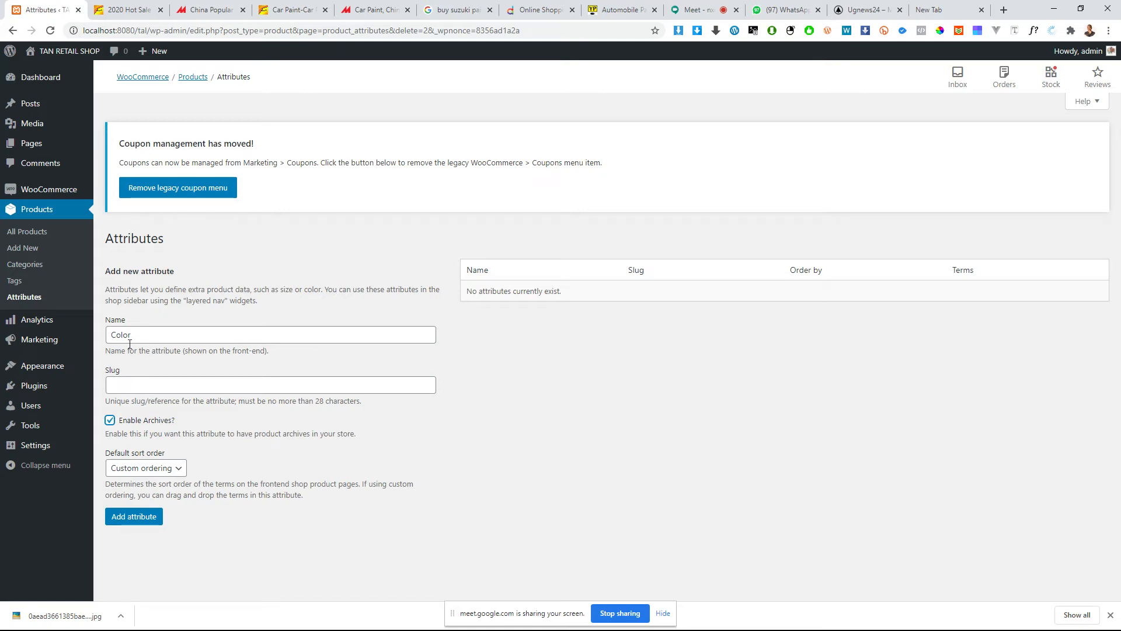
double_click(124, 426)
click(146, 468)
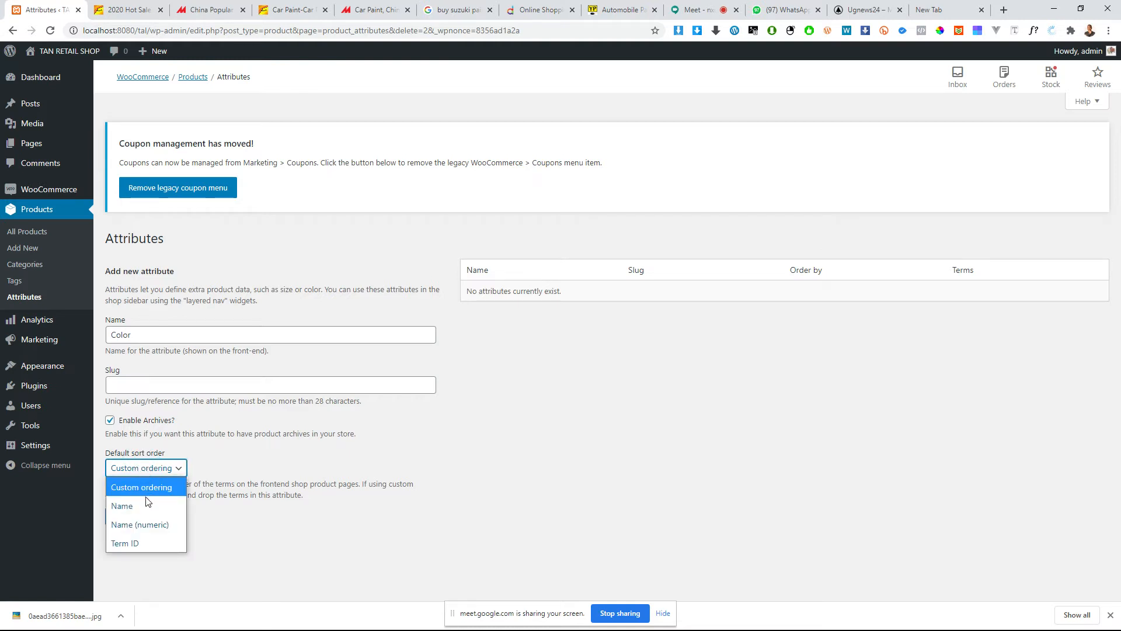
click(259, 441)
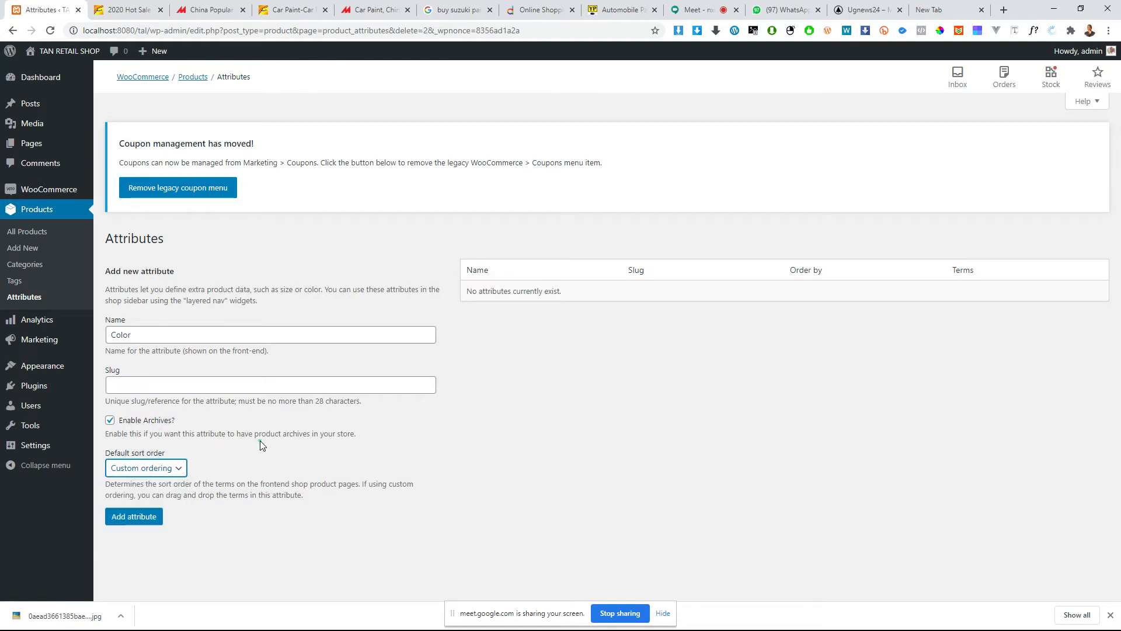
click(136, 514)
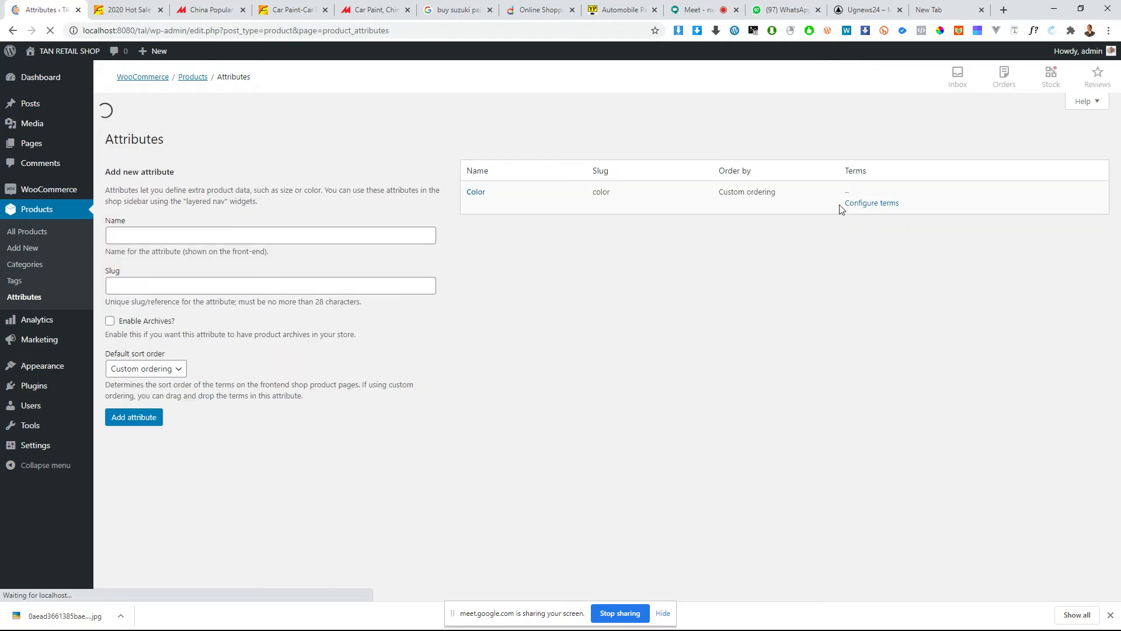
Step: Open the term configuration of the Color attribute and fill in a new term named Red with display type Color
mouse_move(505, 304)
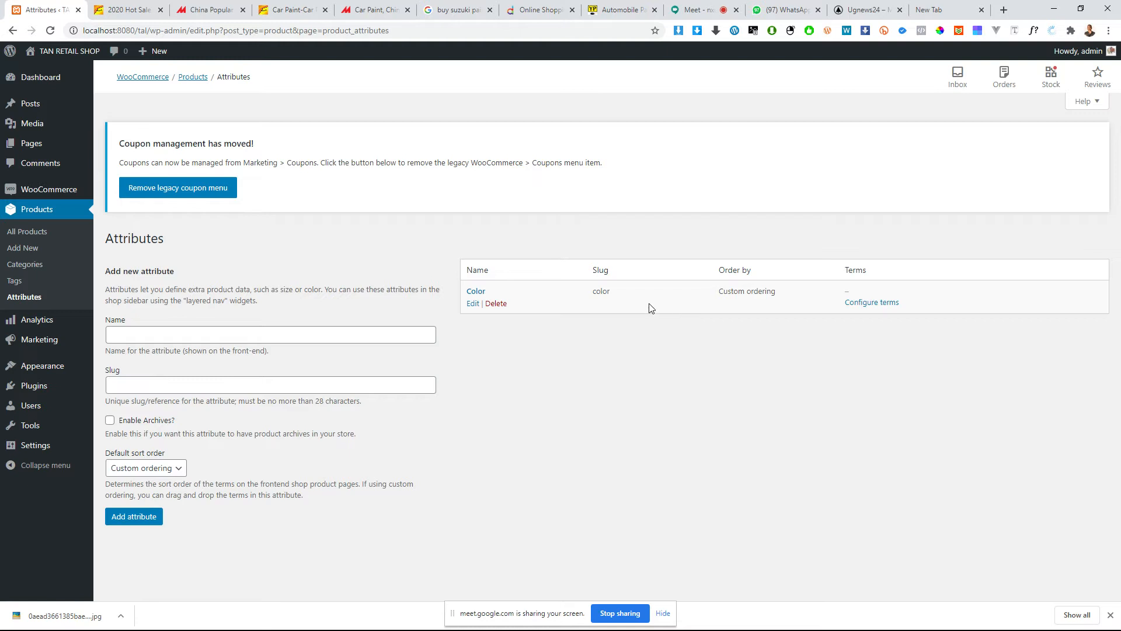
click(870, 305)
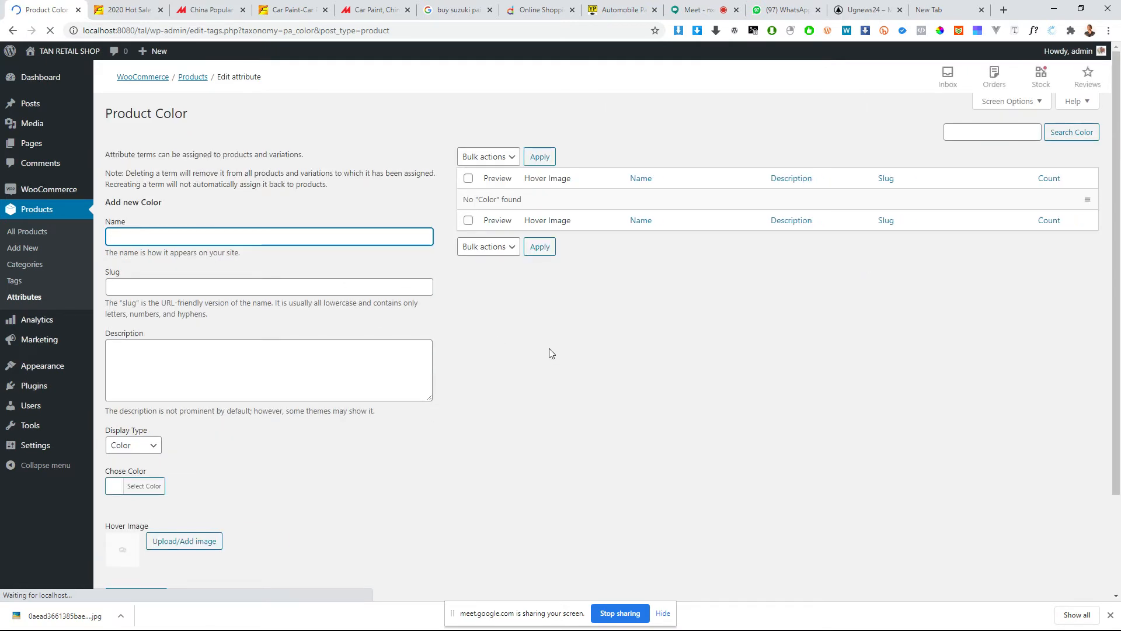
click(175, 237)
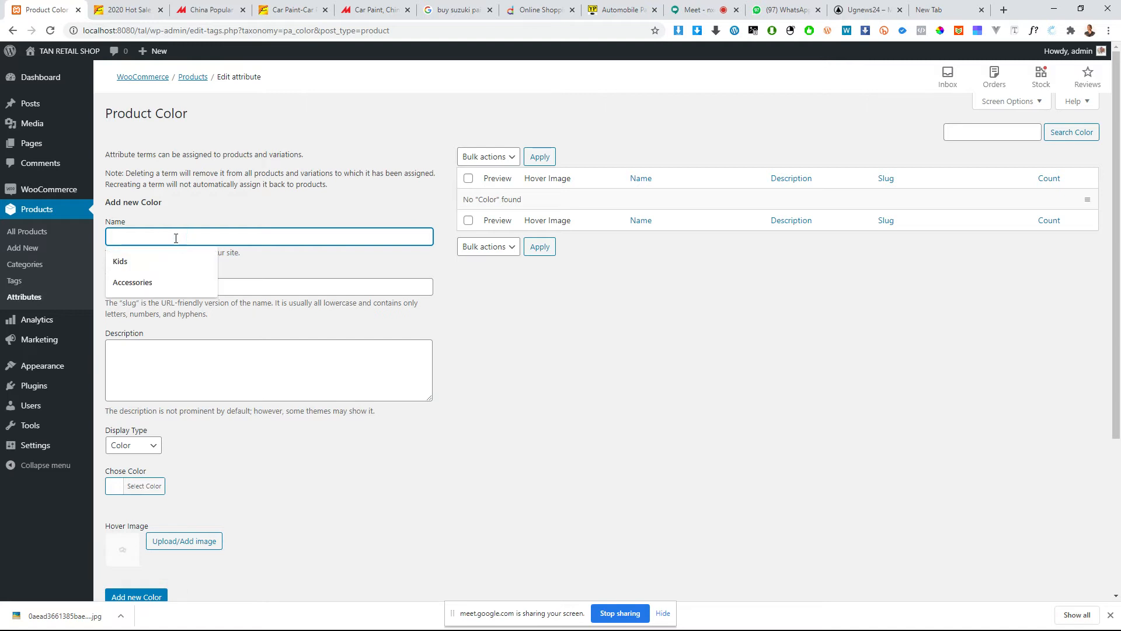
text(Red)
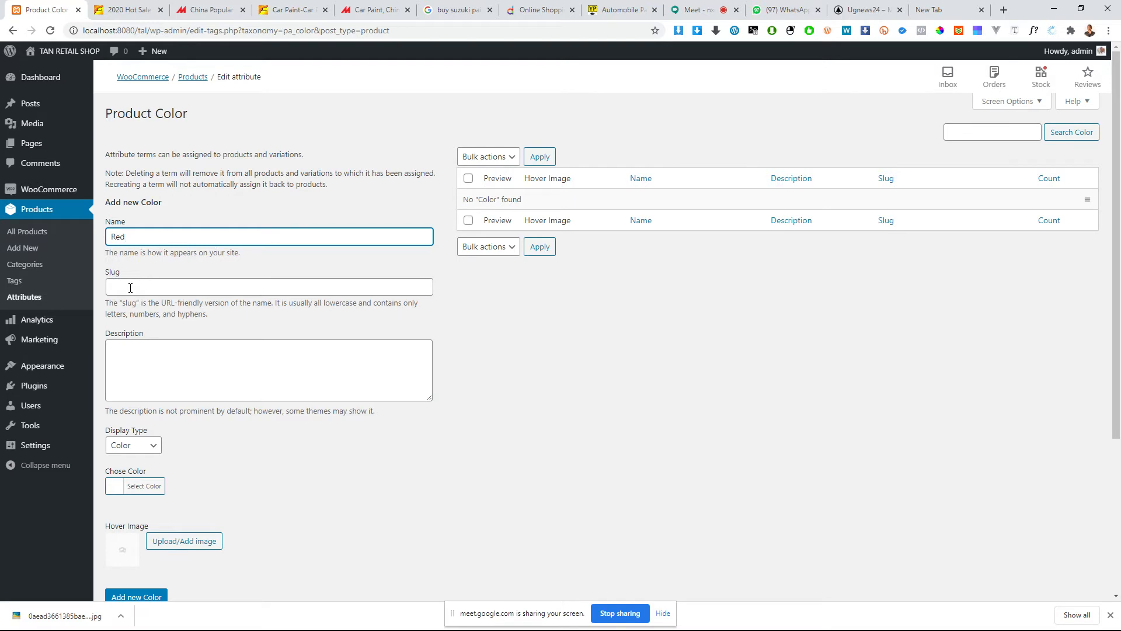
click(143, 283)
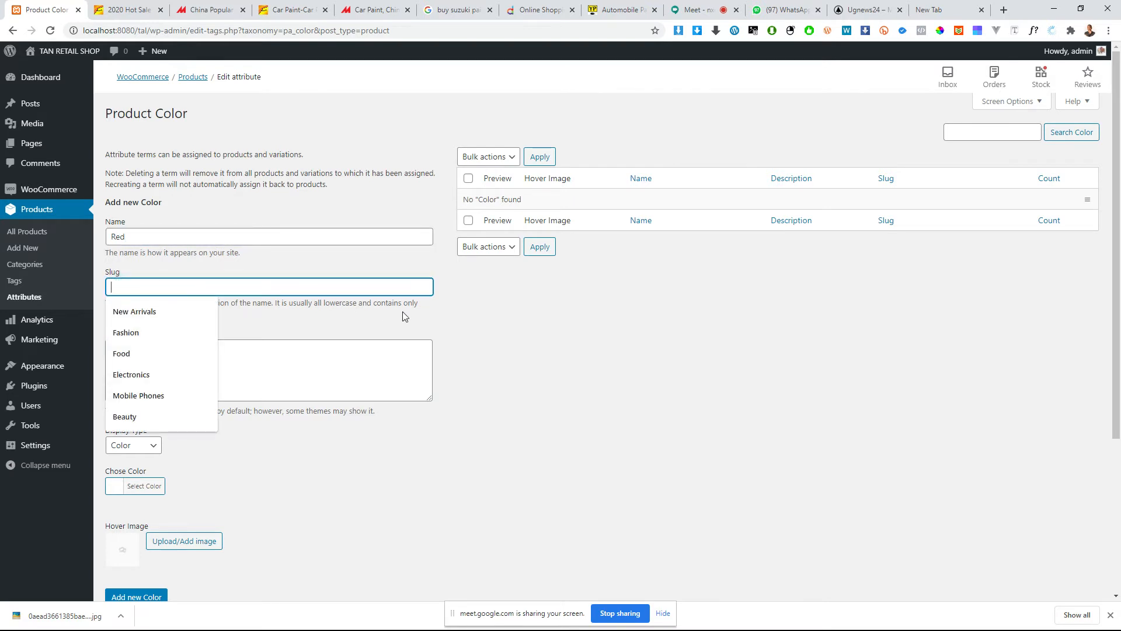
click(297, 362)
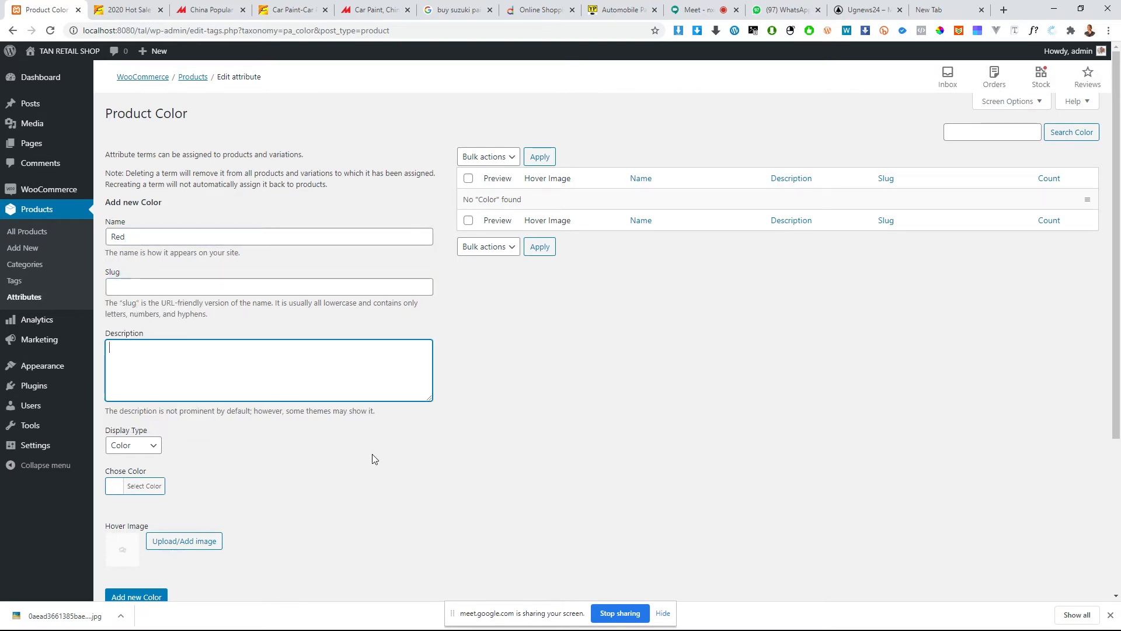
click(144, 452)
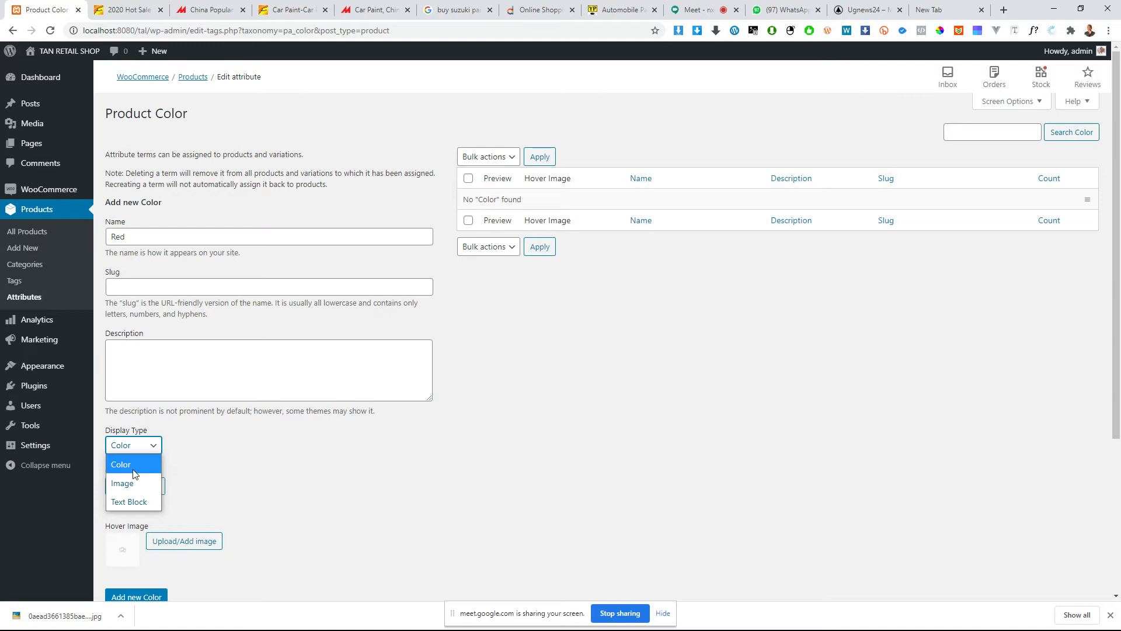
click(123, 466)
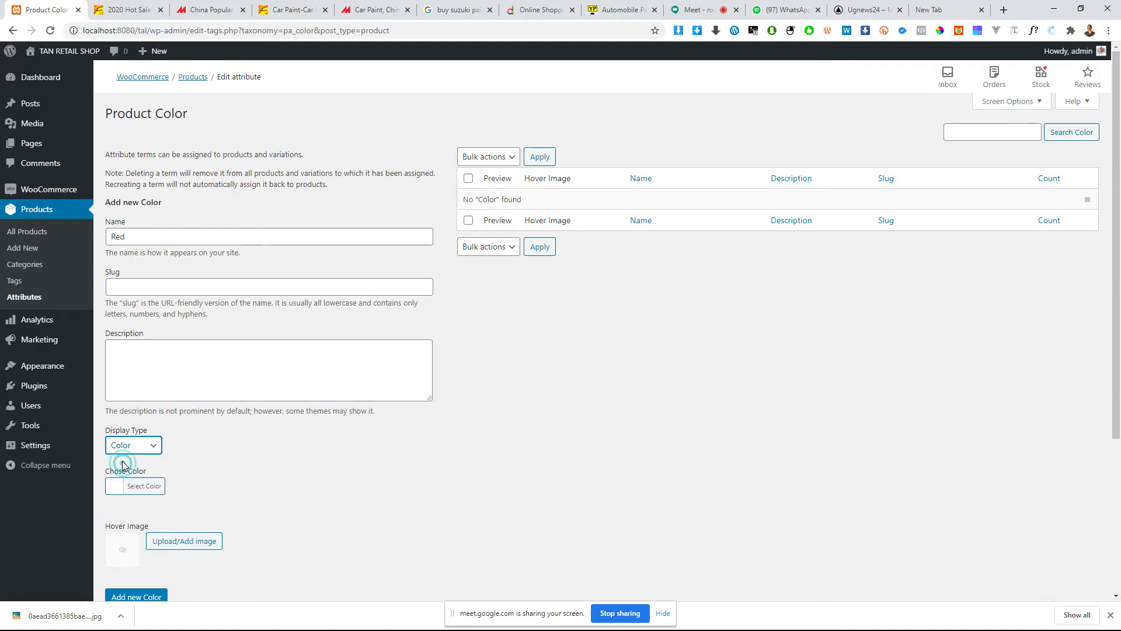
Step: Set the Red term's colour to the preset red #dd3333
scroll(167, 471, down, 2)
click(138, 374)
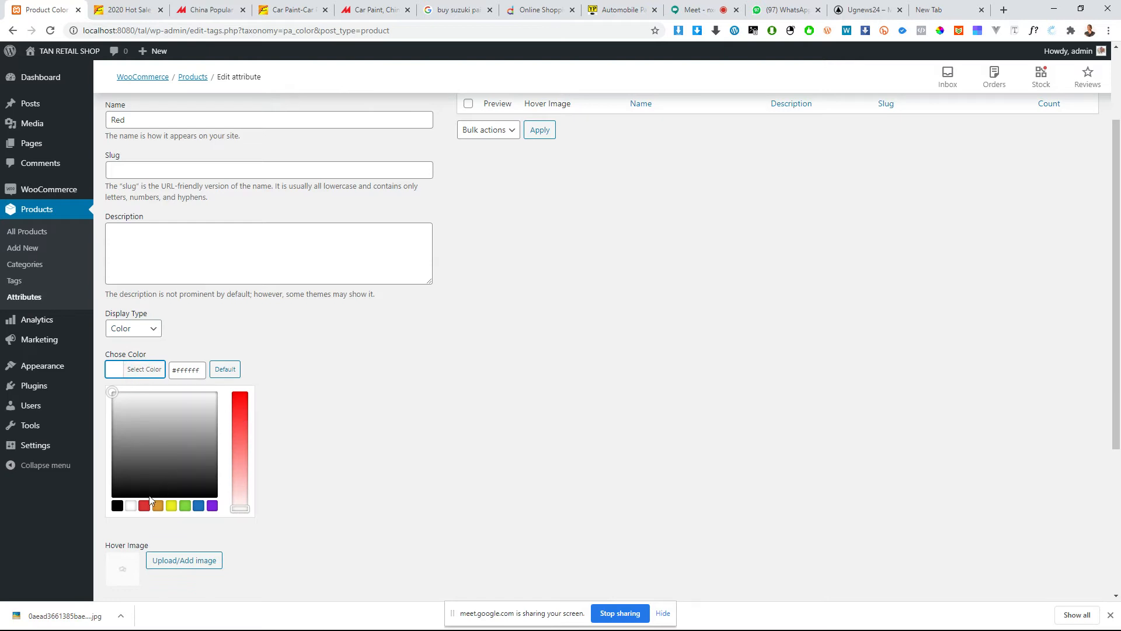
click(143, 506)
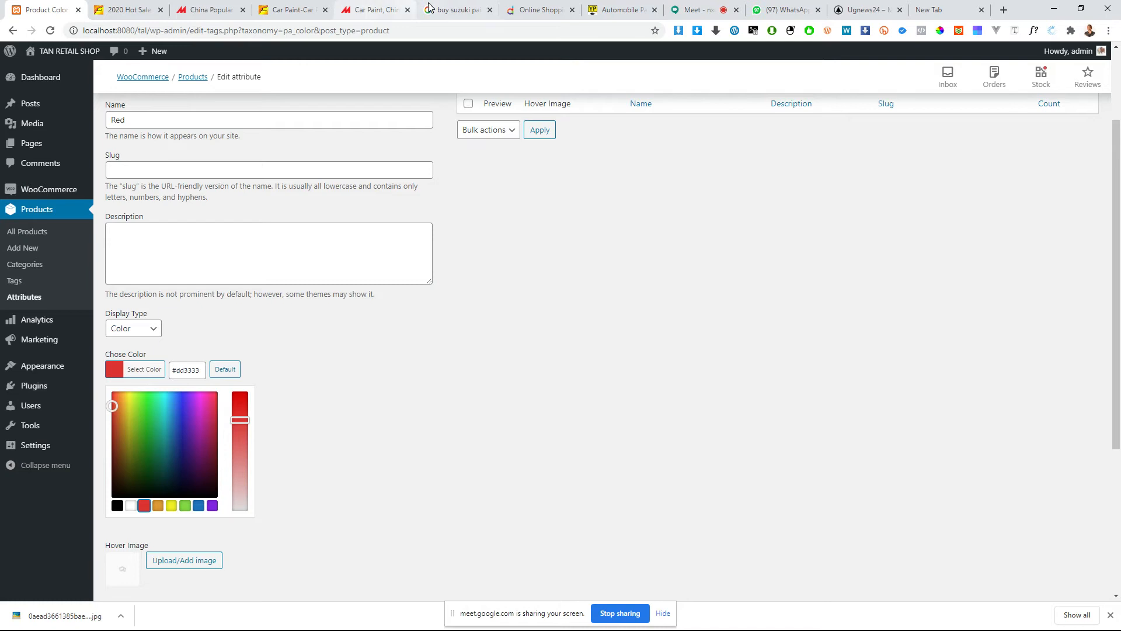
Step: Go to the Google Images results for Suzuki paint and search for red instead
click(450, 10)
click(394, 30)
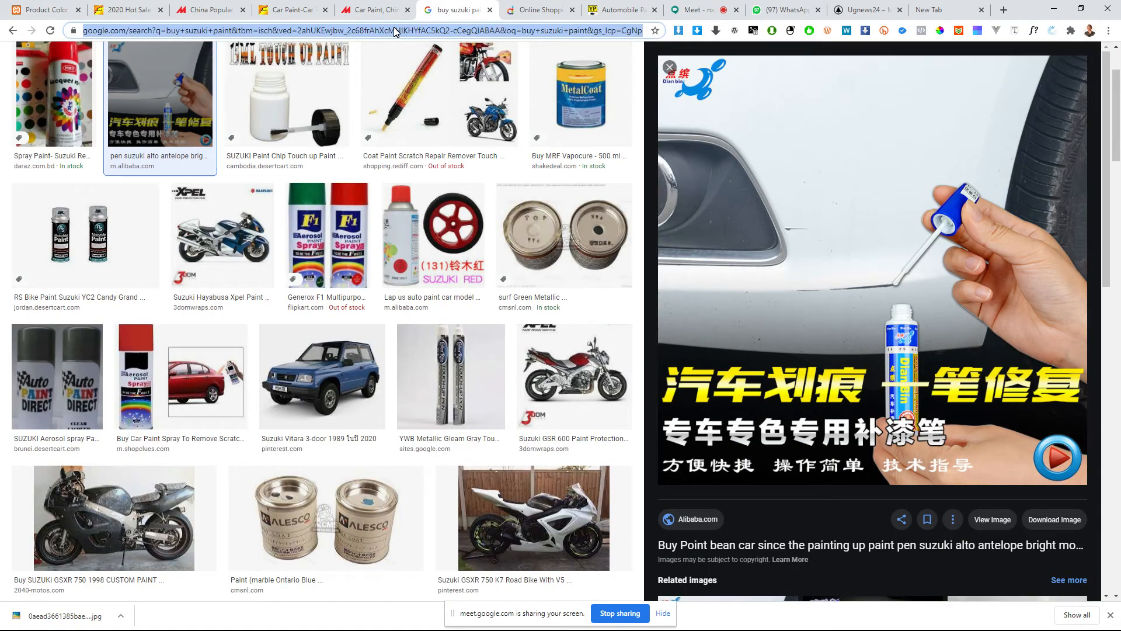
scroll(161, 93, up, 2)
click(183, 61)
key(ctrl+a)
text(red)
key(Return)
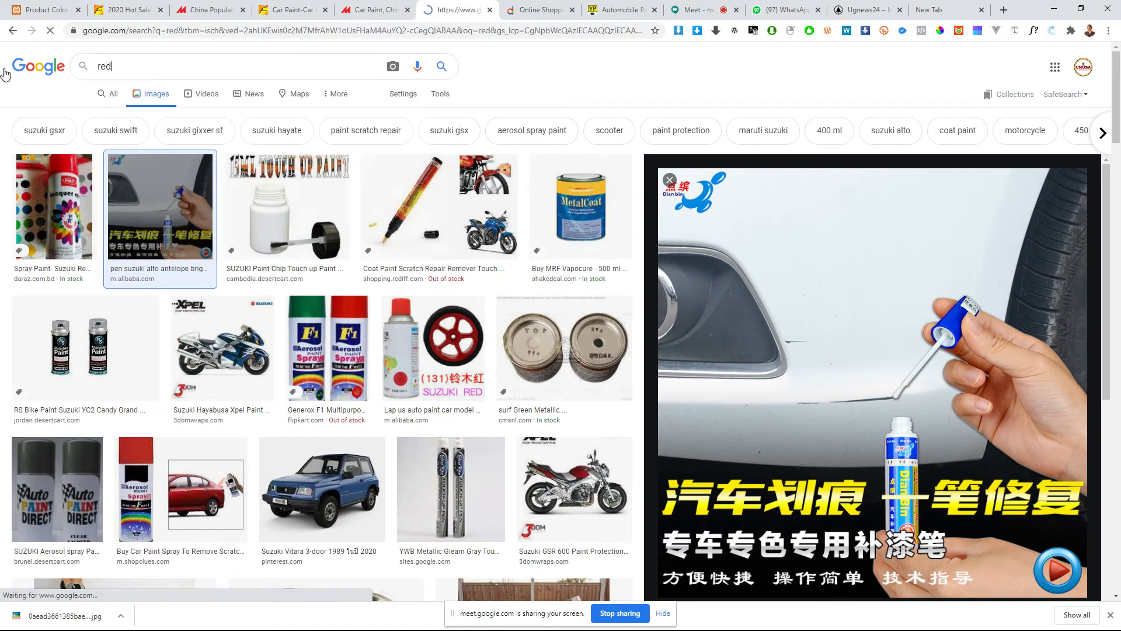
Step: Enlarge the plain red Wikimedia Commons picture and sample its colour with Quick HTML Color Picker
key(super)
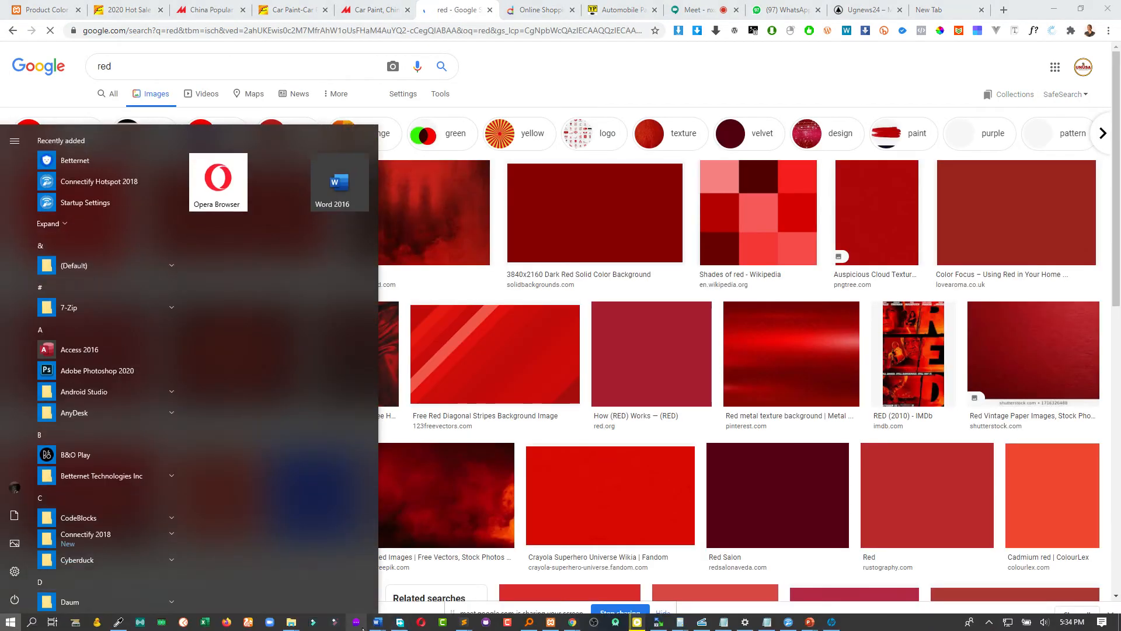
click(118, 623)
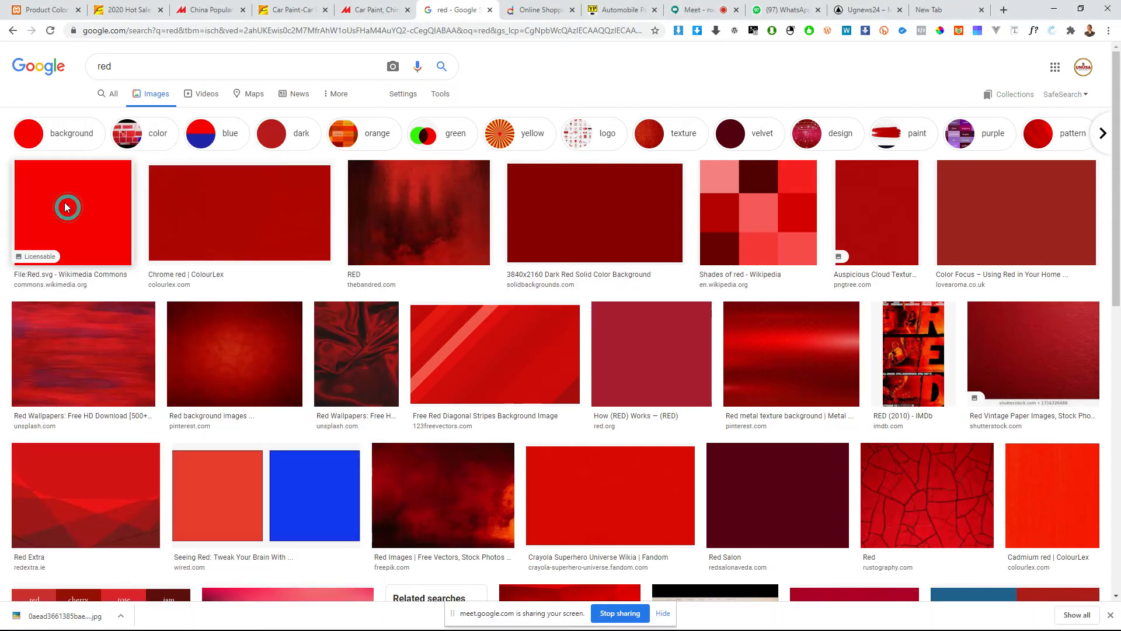
click(67, 208)
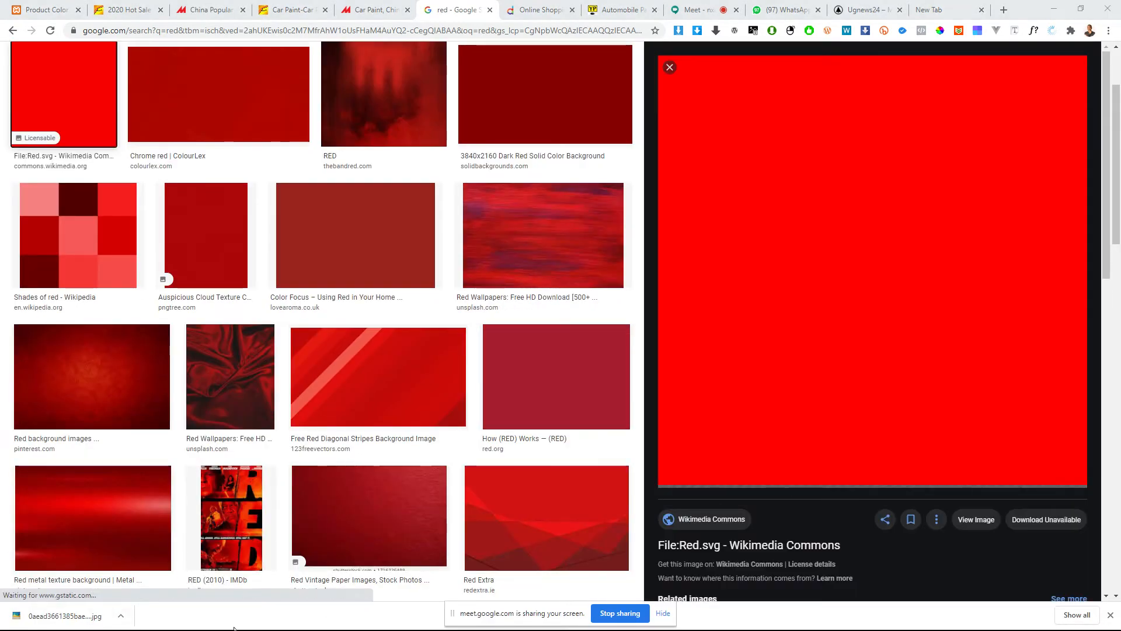
key(super)
click(118, 622)
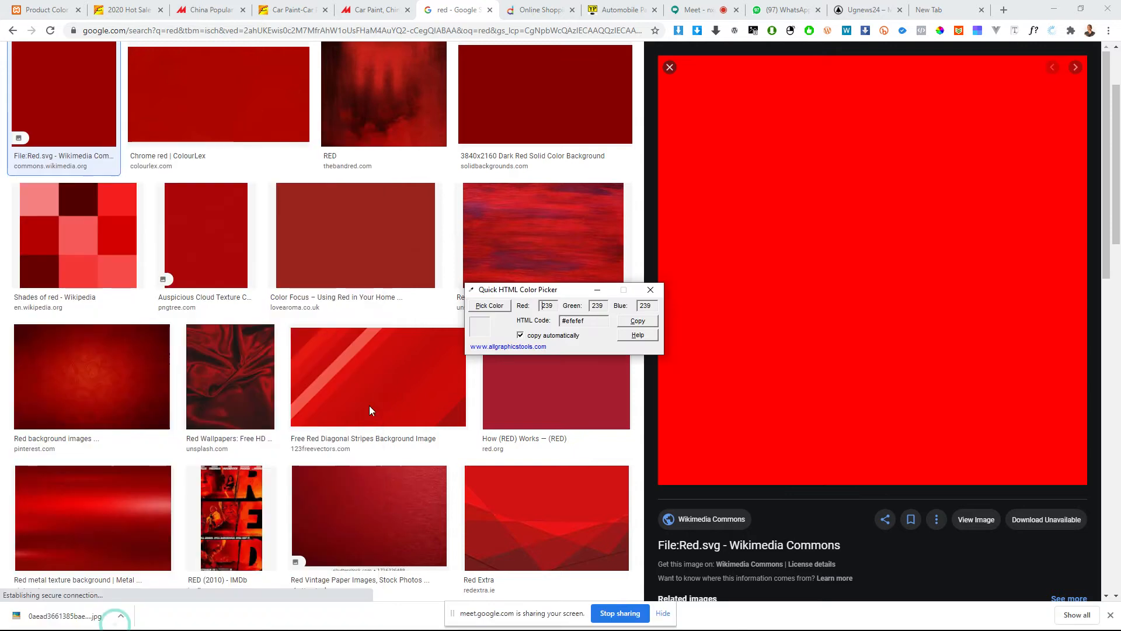
click(490, 305)
click(830, 269)
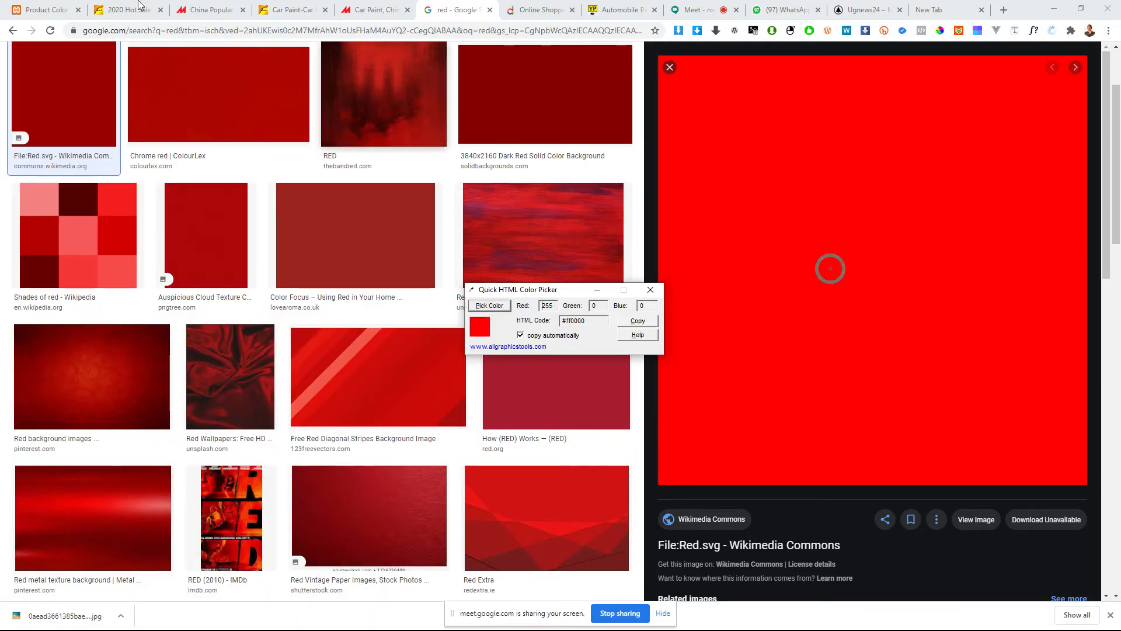
Step: Return to the shop's new Red term and set its colour to #ff0000
click(44, 9)
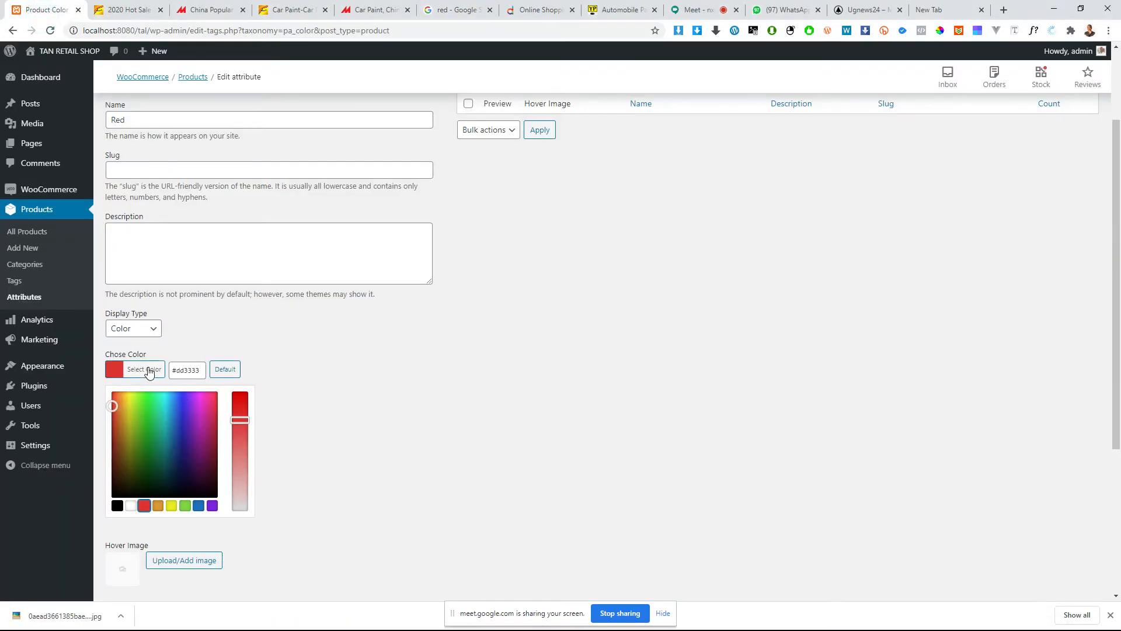
drag(200, 368, 89, 364)
key(ctrl+a)
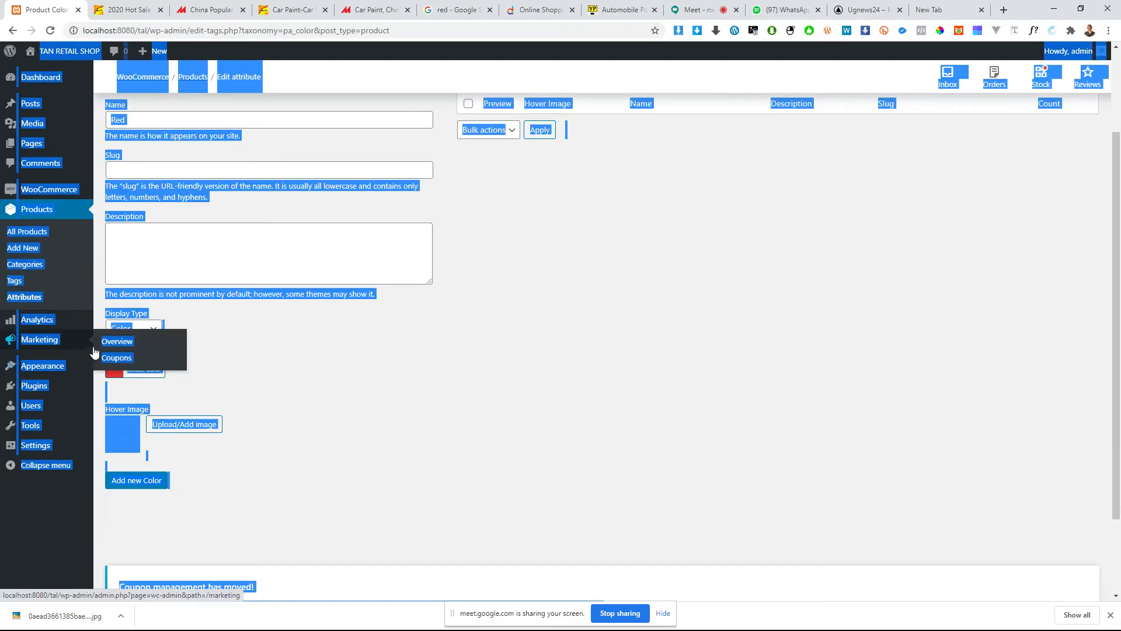
click(277, 383)
click(150, 369)
click(189, 362)
double_click(189, 362)
text(ff0000)
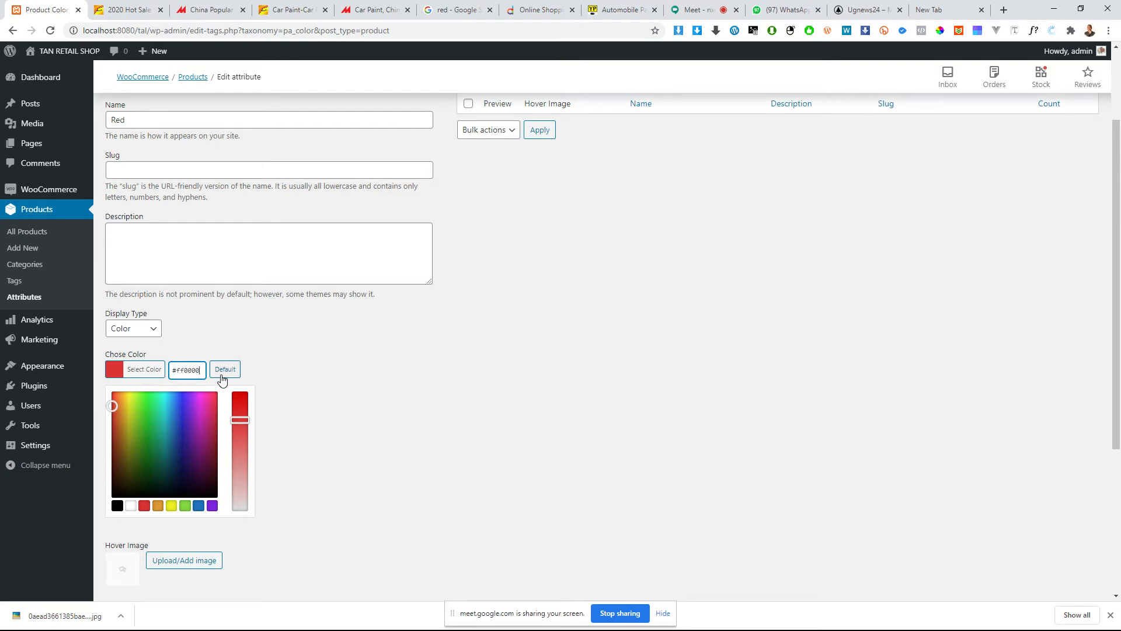
click(326, 389)
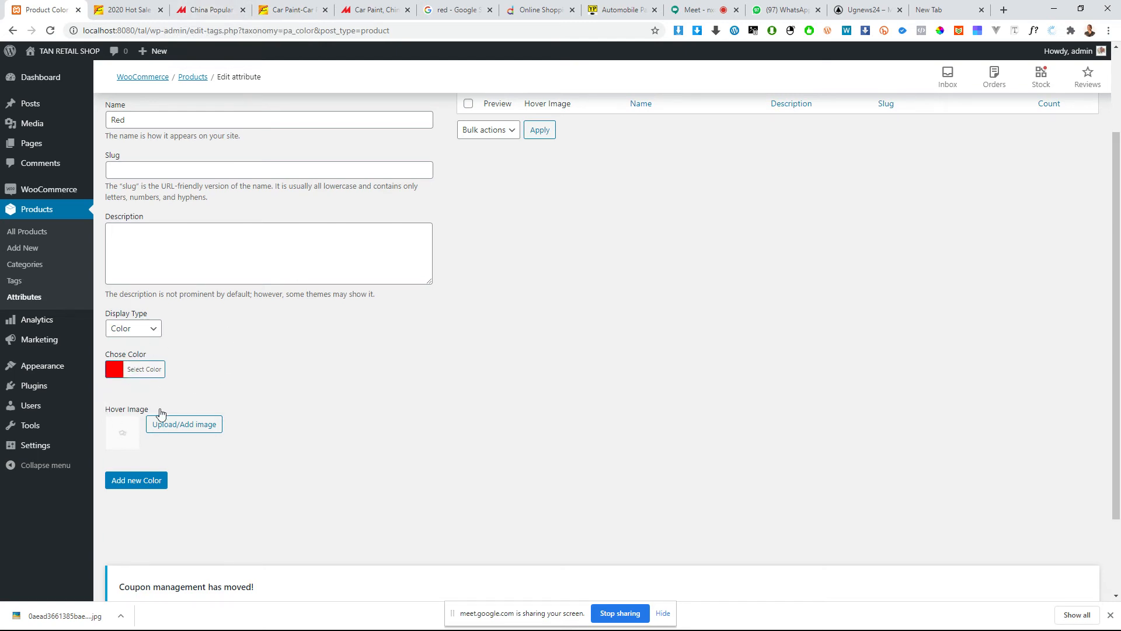
Step: Go back to the red image results and save the enlarged Wikimedia Commons picture as download.png
click(369, 7)
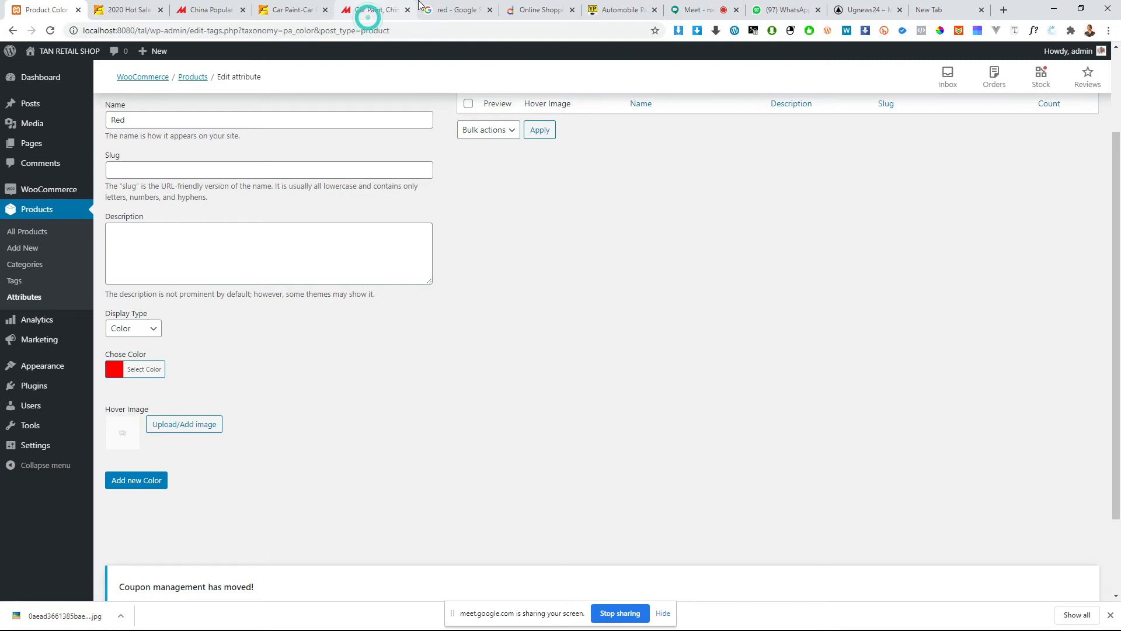
click(445, 8)
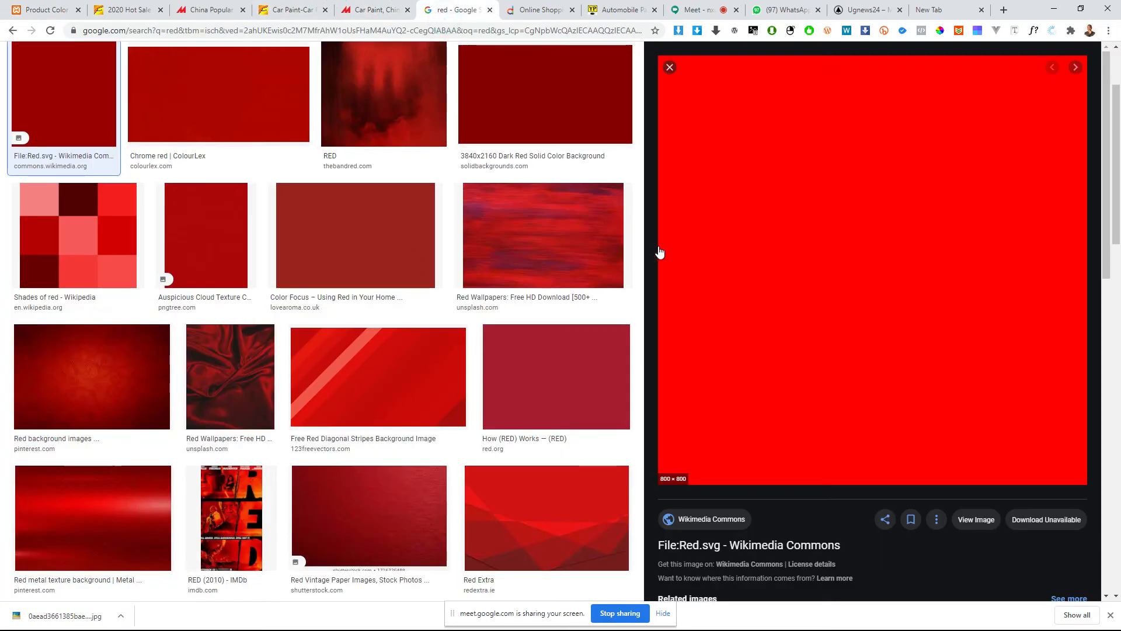
scroll(605, 232, up, 2)
right_click(873, 286)
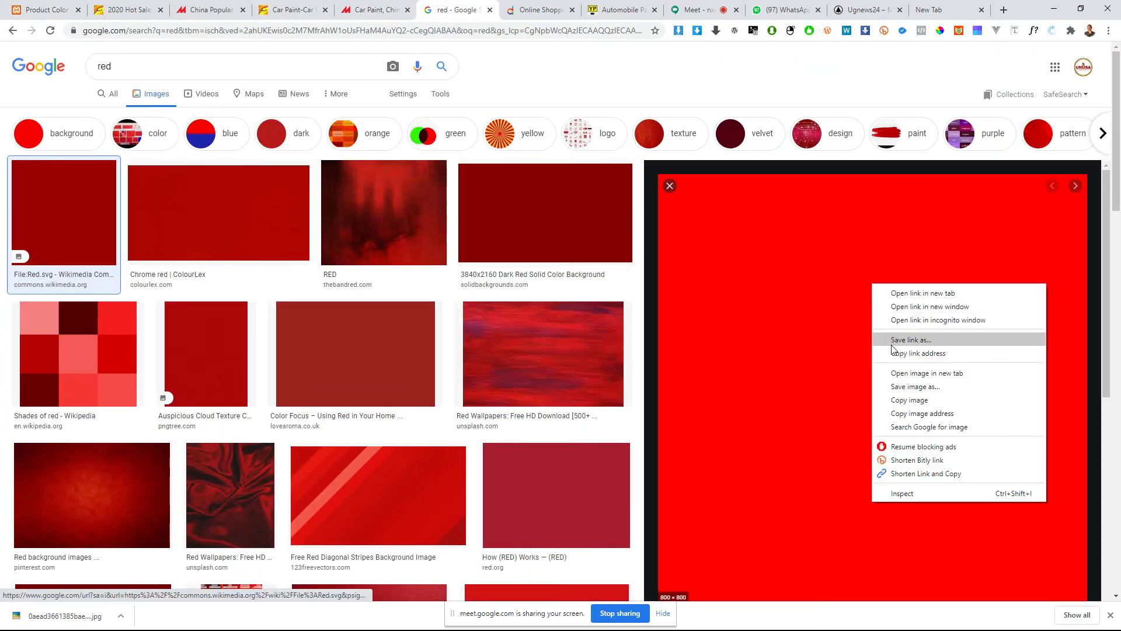
click(906, 389)
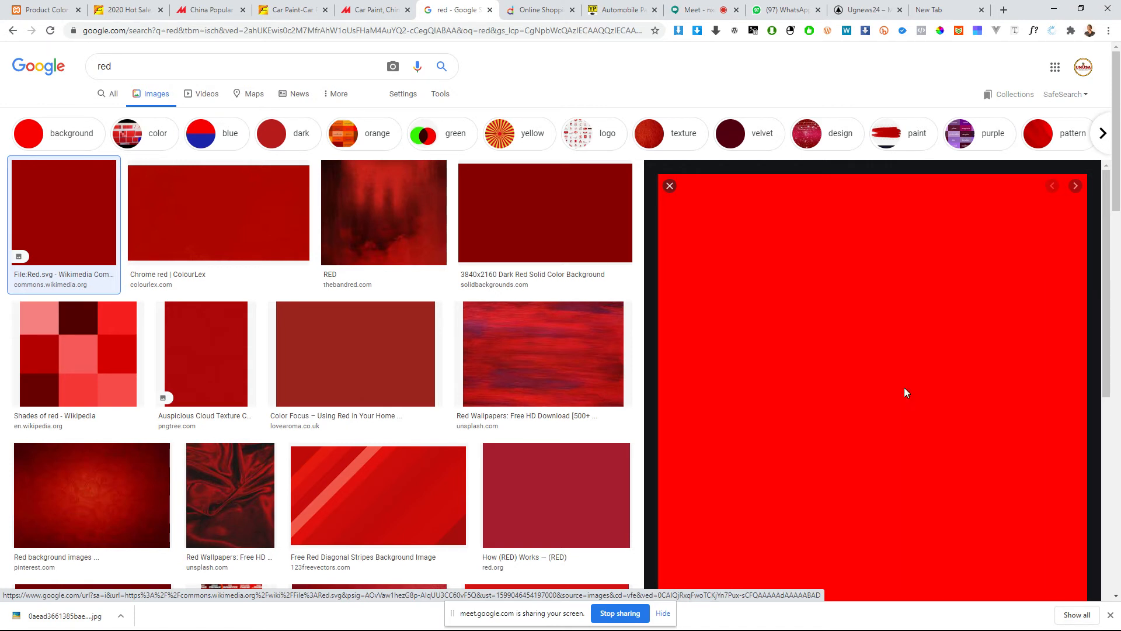
key(Return)
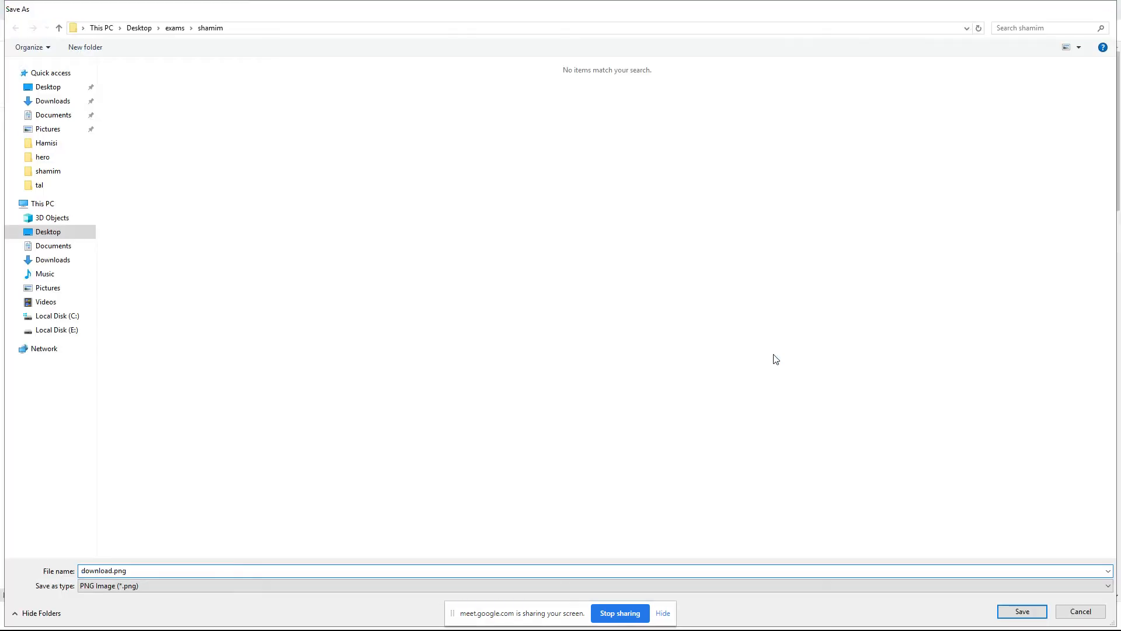
Step: Return to the shop's new Red term and upload download.png as its hover image
click(44, 9)
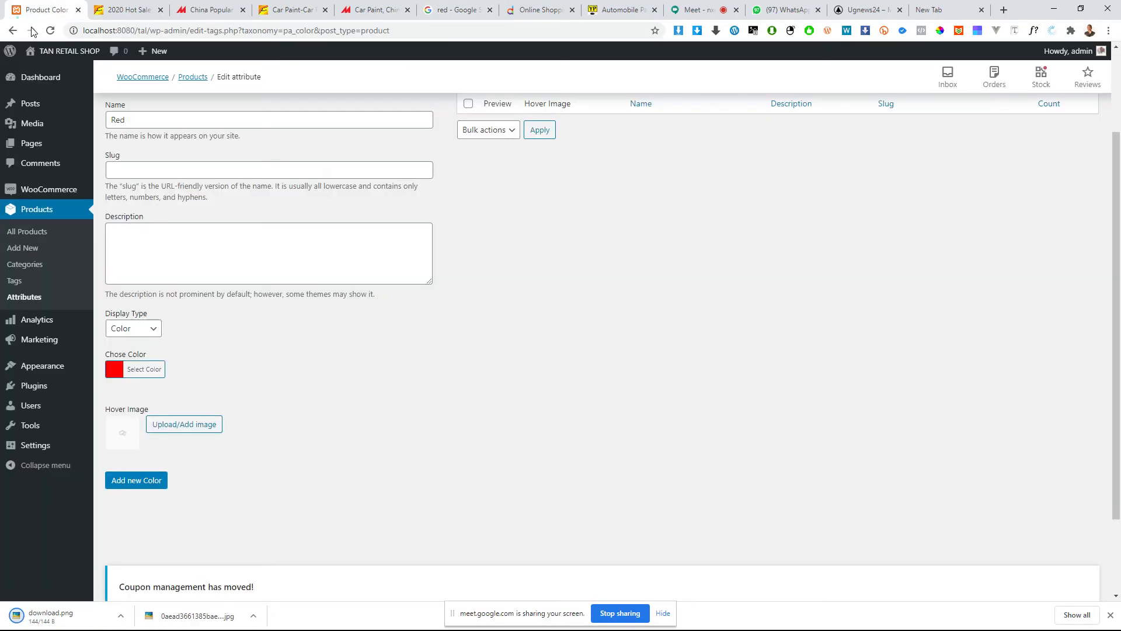
click(163, 425)
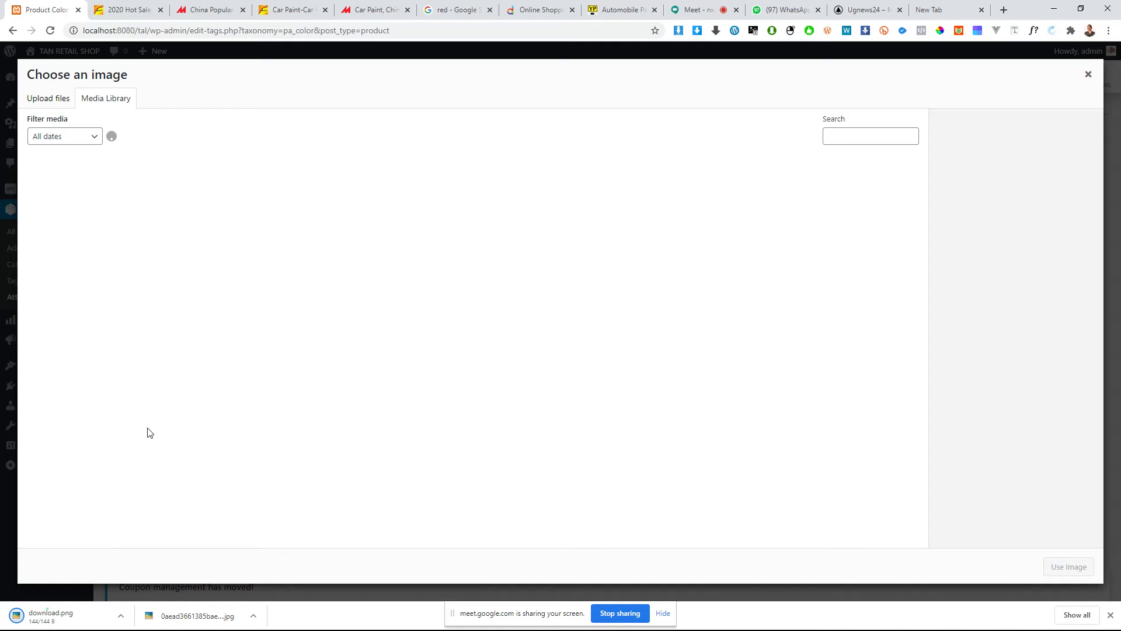
drag(34, 618, 260, 343)
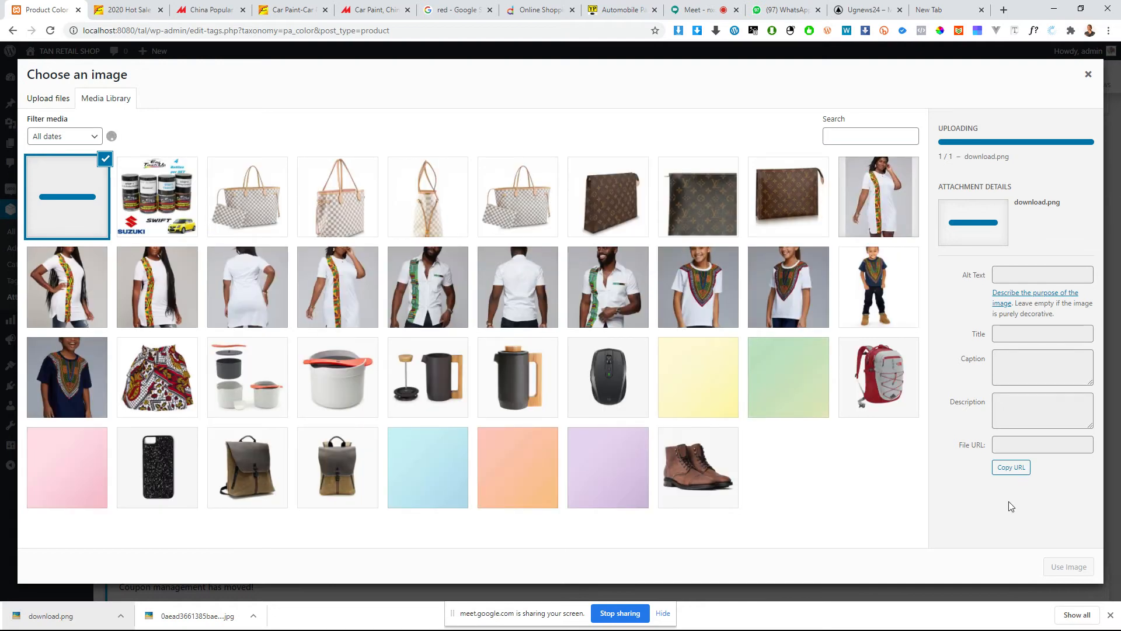
click(1069, 566)
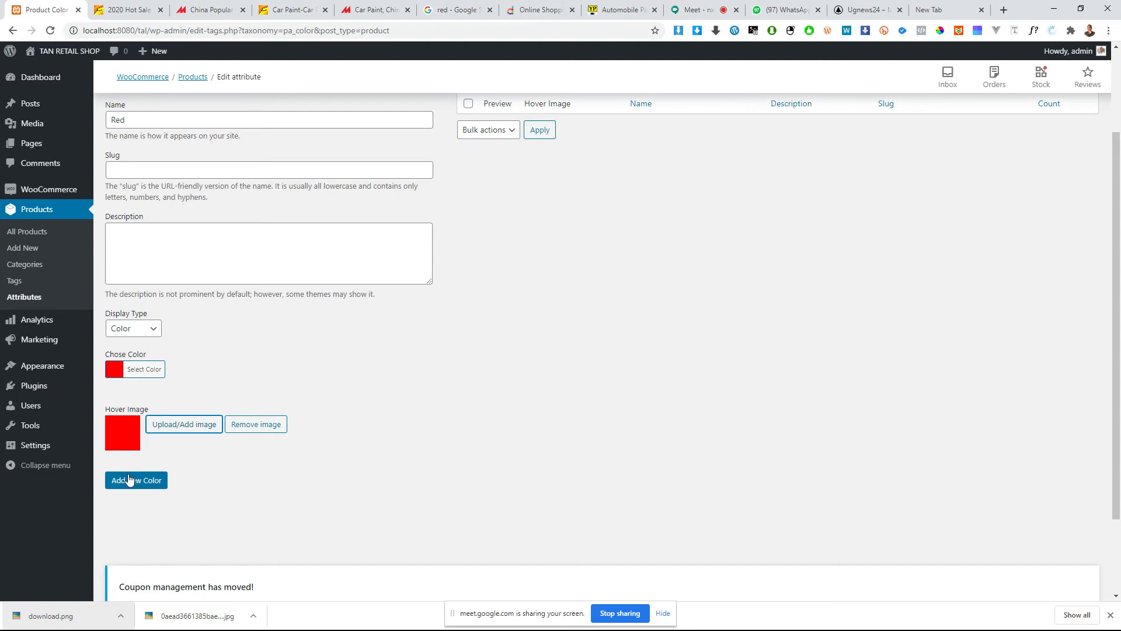
scroll(138, 469, down, 2)
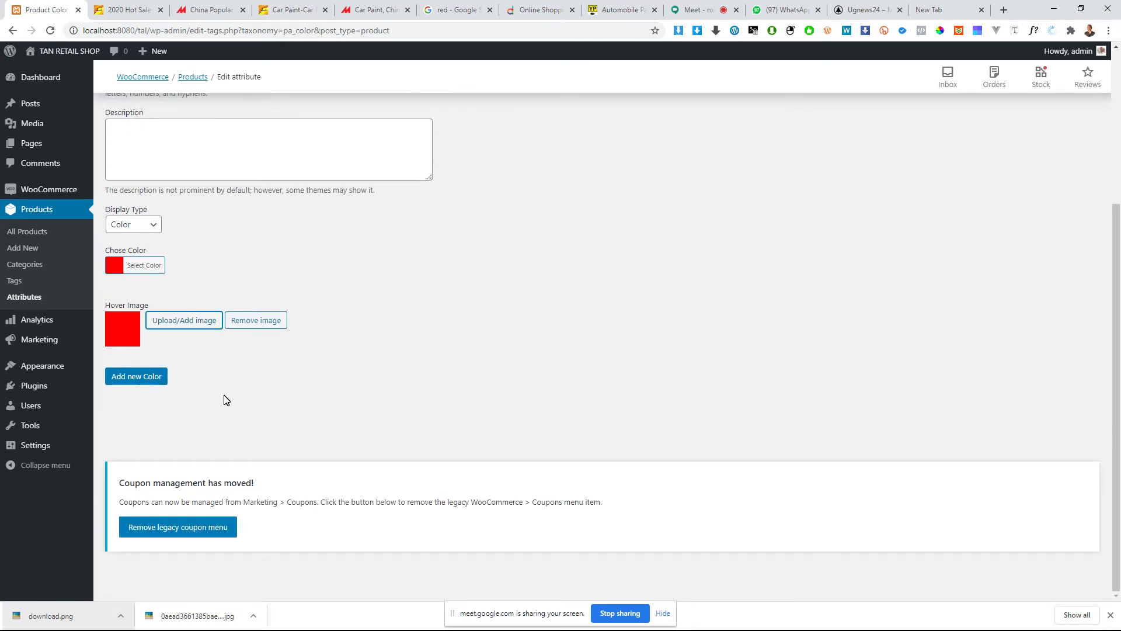
Step: Go back to the red image results and search Google Images for "red color paint" instead
click(447, 10)
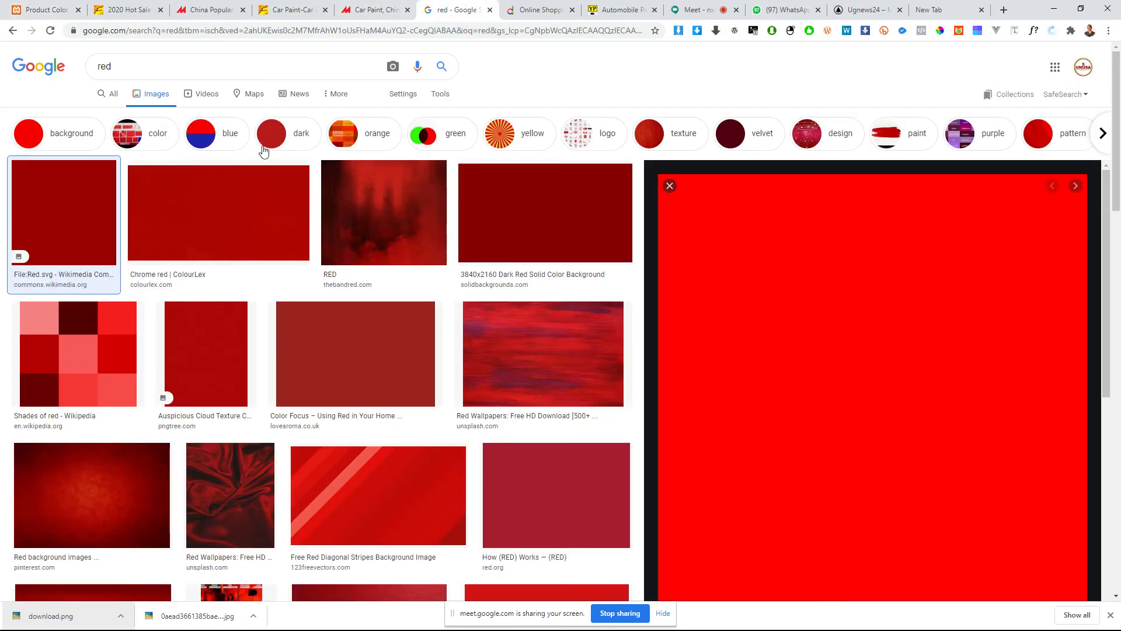
click(152, 68)
text(color p)
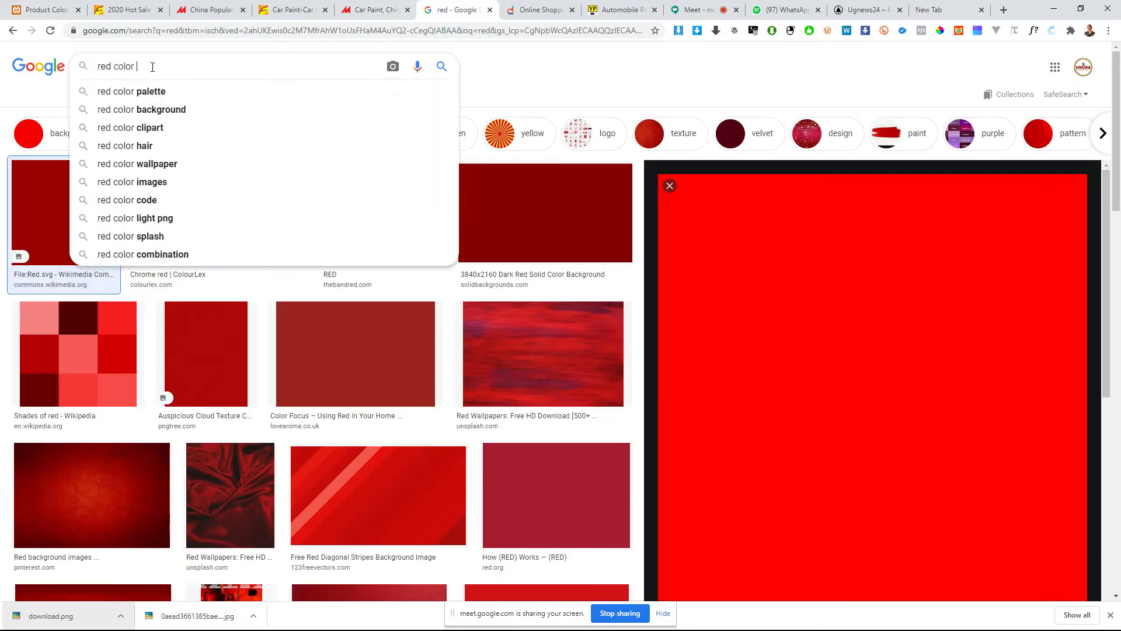
text(aint)
key(Return)
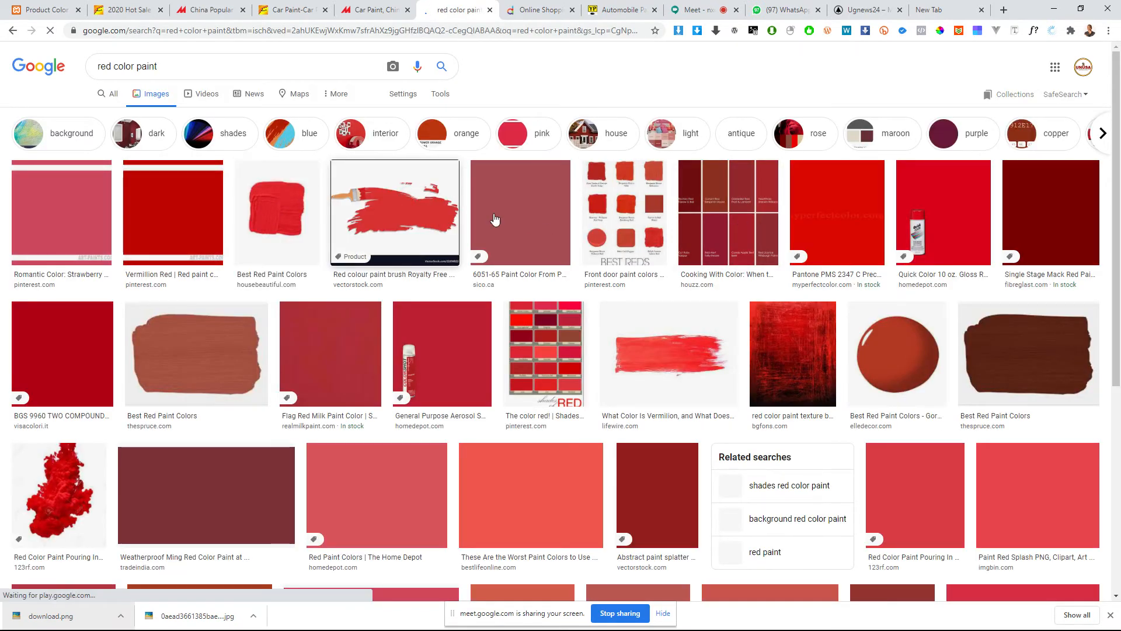
Step: Preview the paint brush, Pantone PMS 2347 C and House Beautiful red pictures, and look over the related paint swatches
click(420, 196)
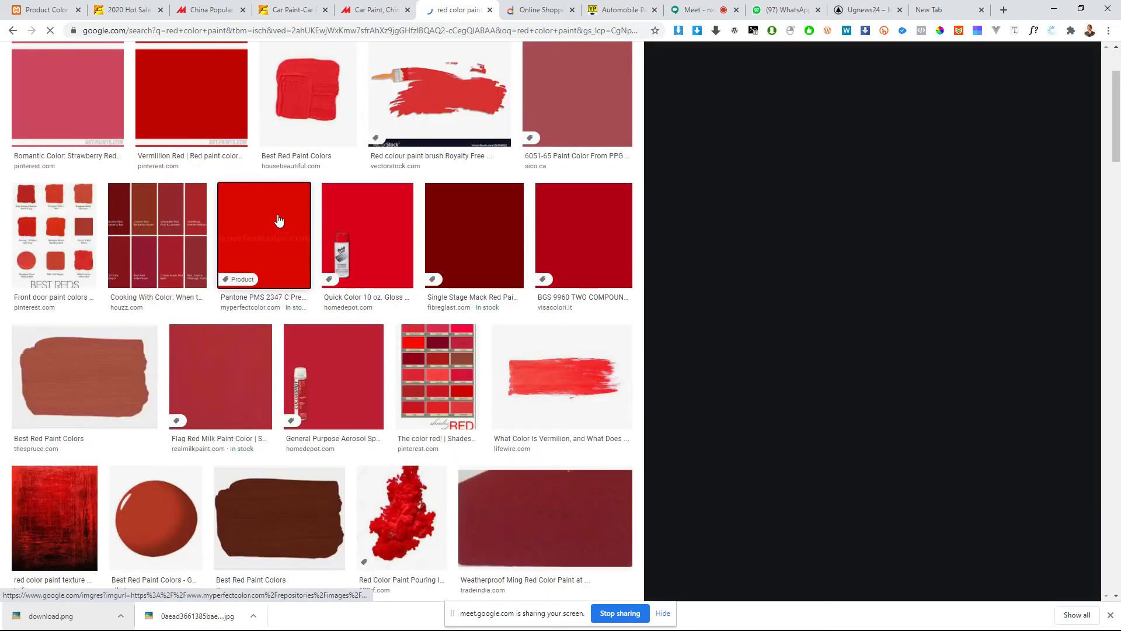
click(299, 240)
scroll(300, 239, down, 3)
scroll(353, 222, up, 5)
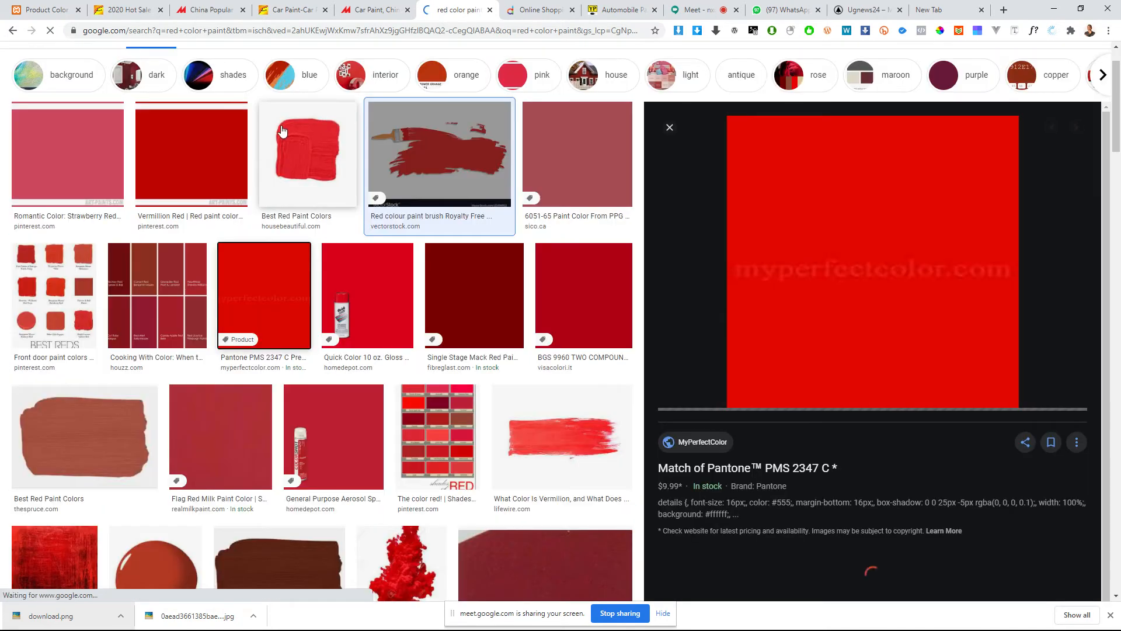
scroll(333, 210, down, 2)
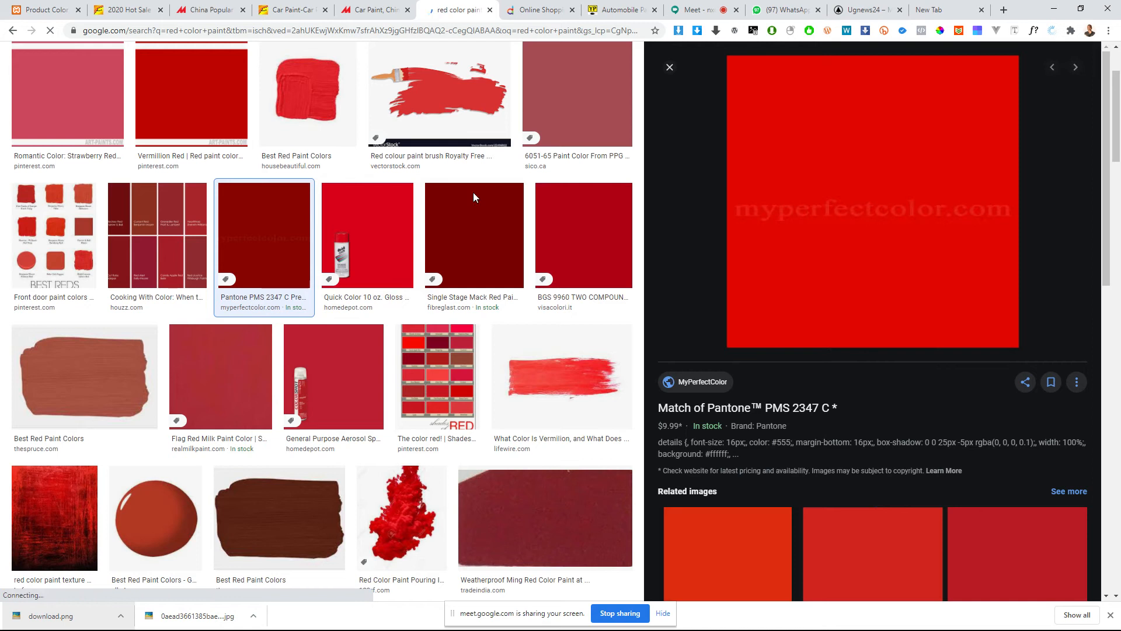
click(322, 109)
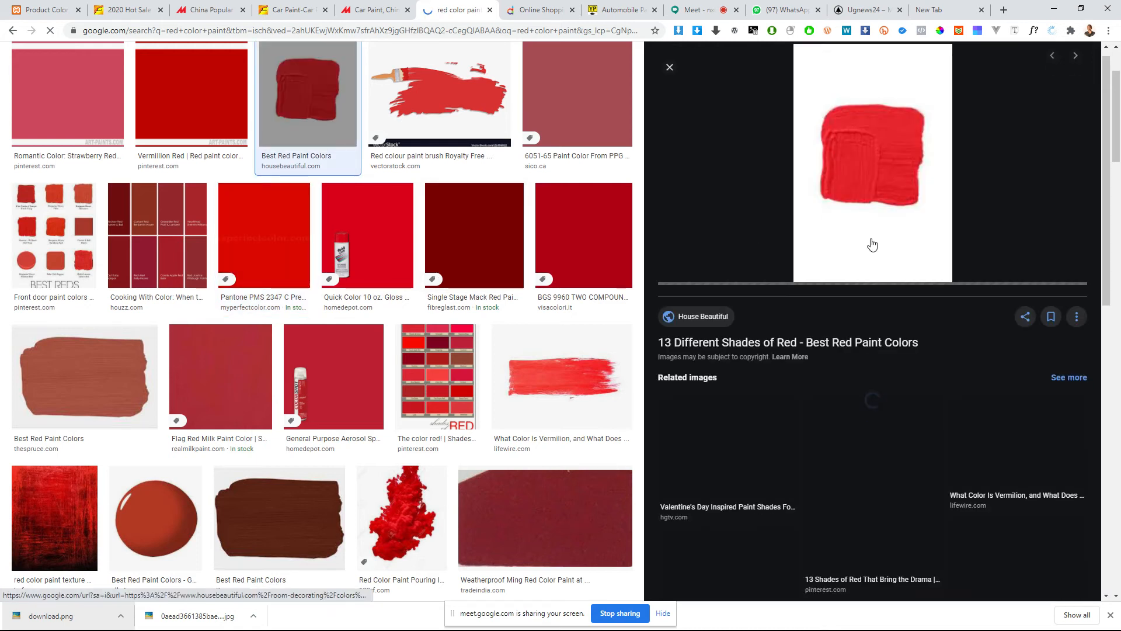
scroll(877, 292, down, 5)
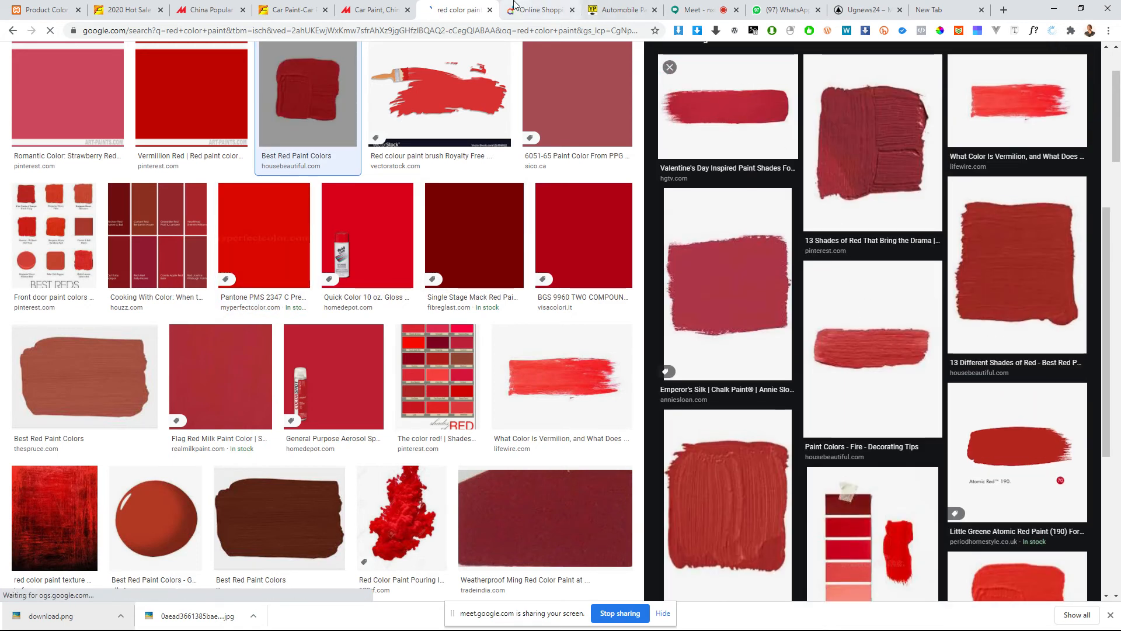
Step: Check the open Made-in-China, Alibaba search and BD Trade Info pages for a suitable paint picture
click(373, 8)
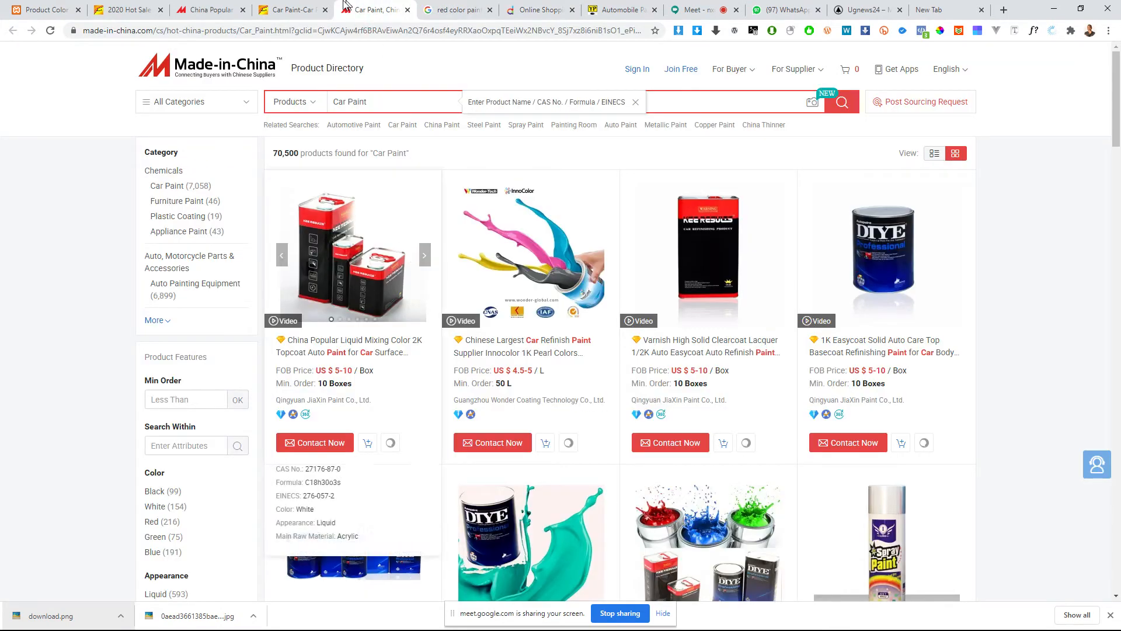
click(302, 6)
click(211, 9)
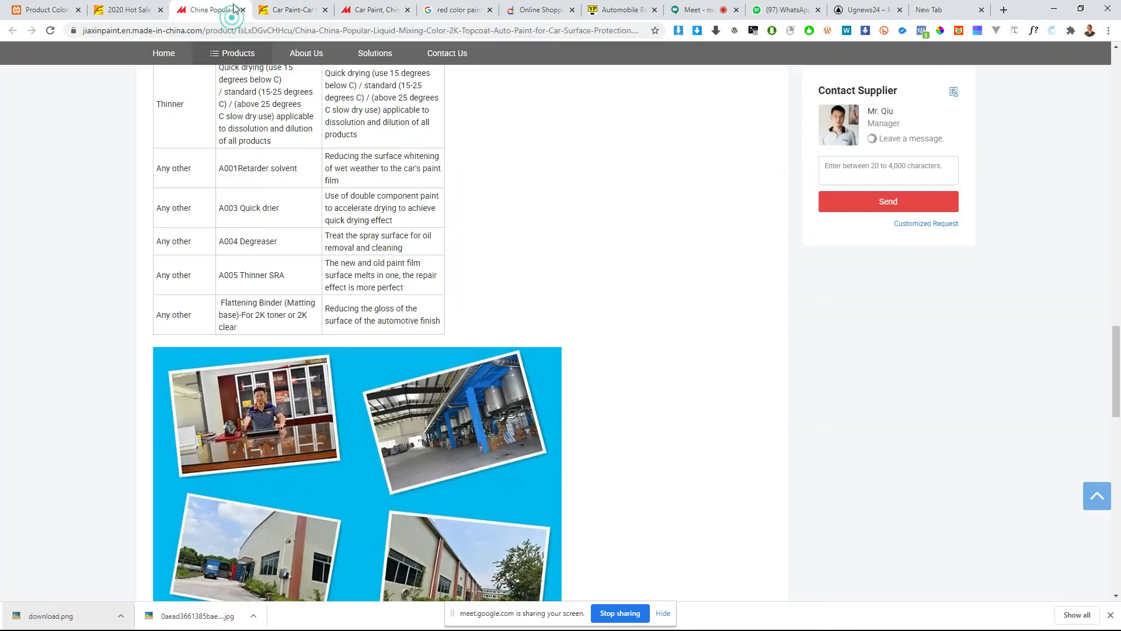
scroll(645, 99, up, 4)
click(620, 9)
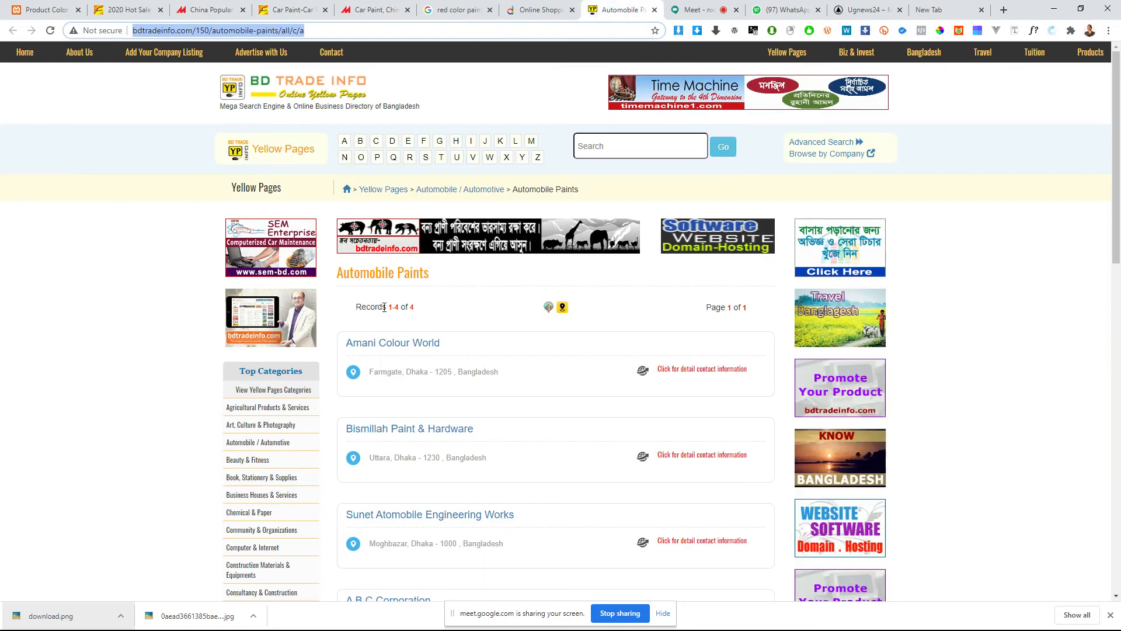
click(205, 12)
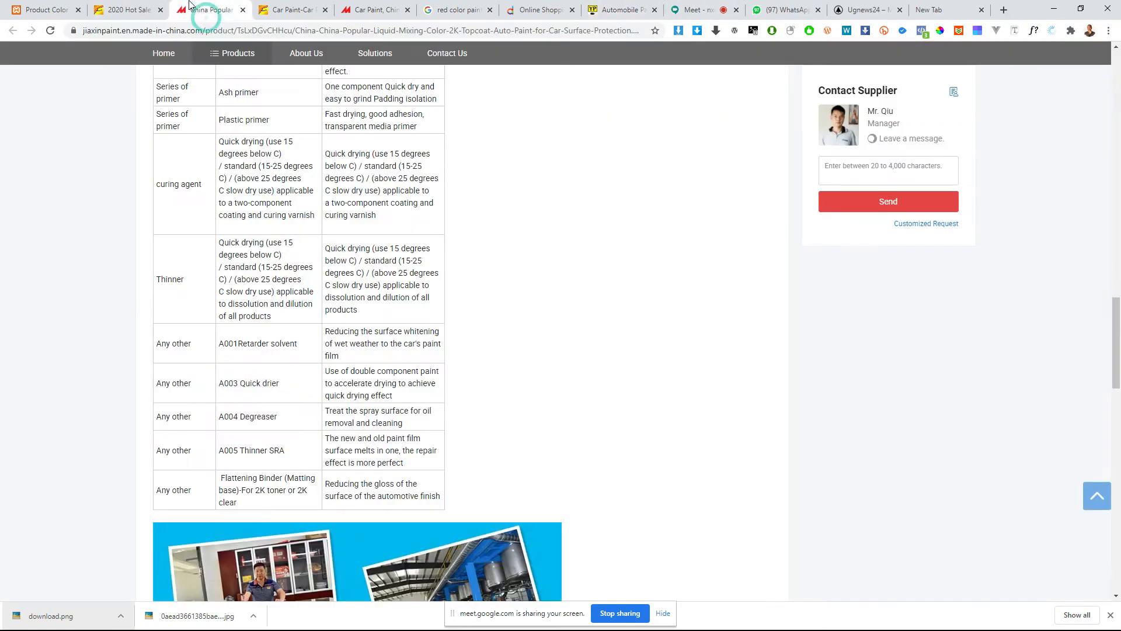
Step: Go to Alibaba's 2020 Hot Sale automotive paint product, close the enlarged photo and browse its paint can pictures
click(151, 15)
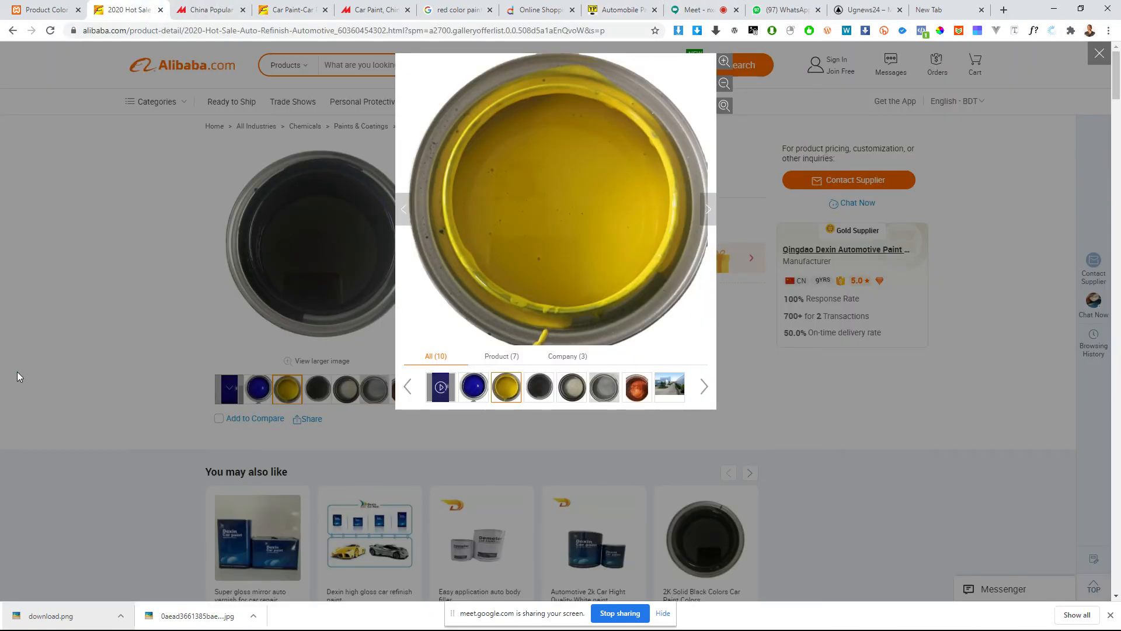
click(18, 376)
click(260, 390)
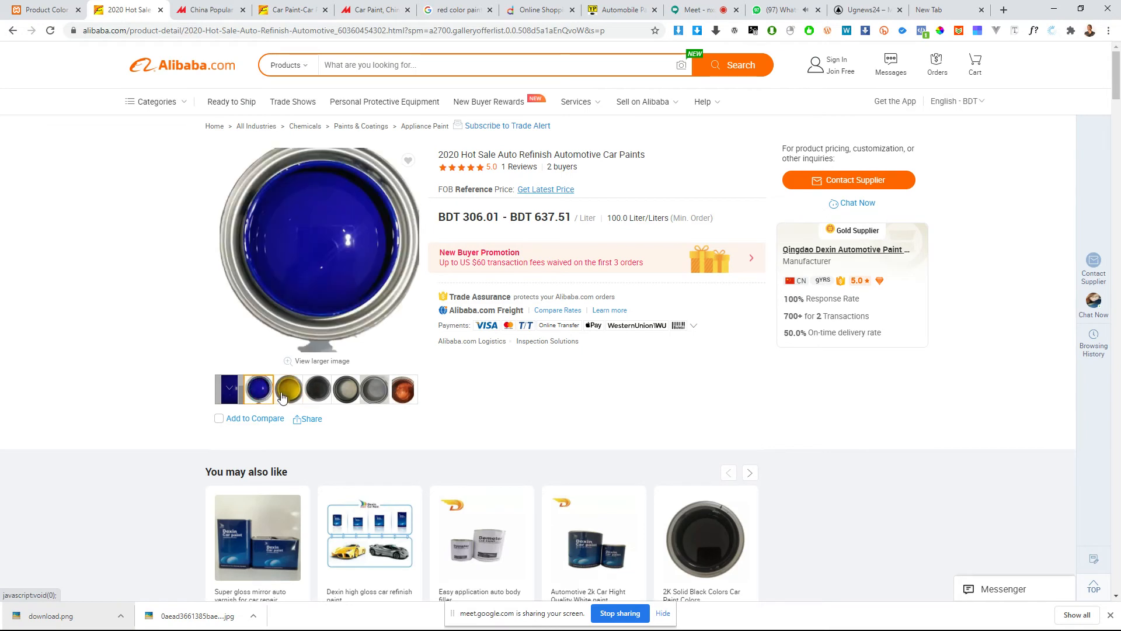
click(283, 398)
click(319, 398)
click(366, 400)
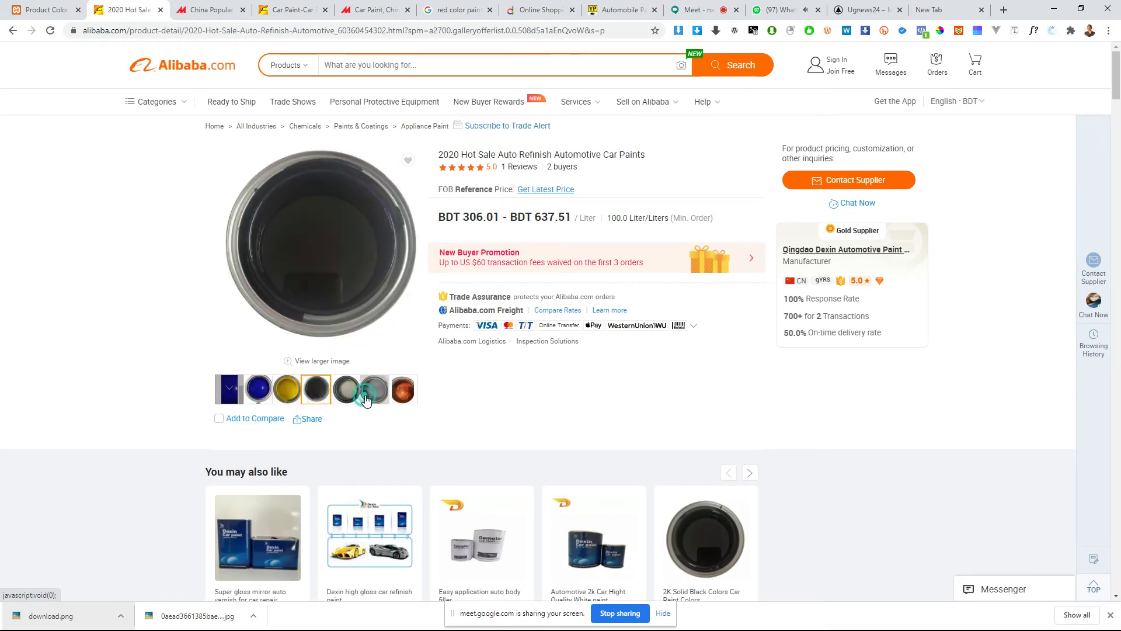
Step: Enlarge the yellow paint can photo of the Alibaba product and save it to the computer
click(285, 394)
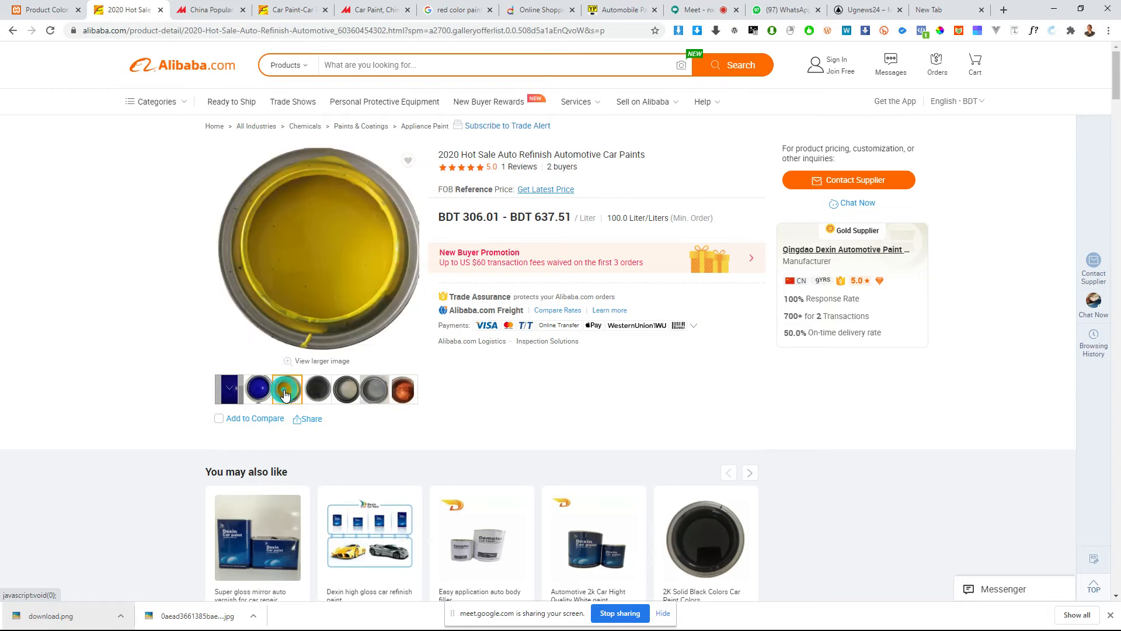
click(328, 252)
right_click(531, 226)
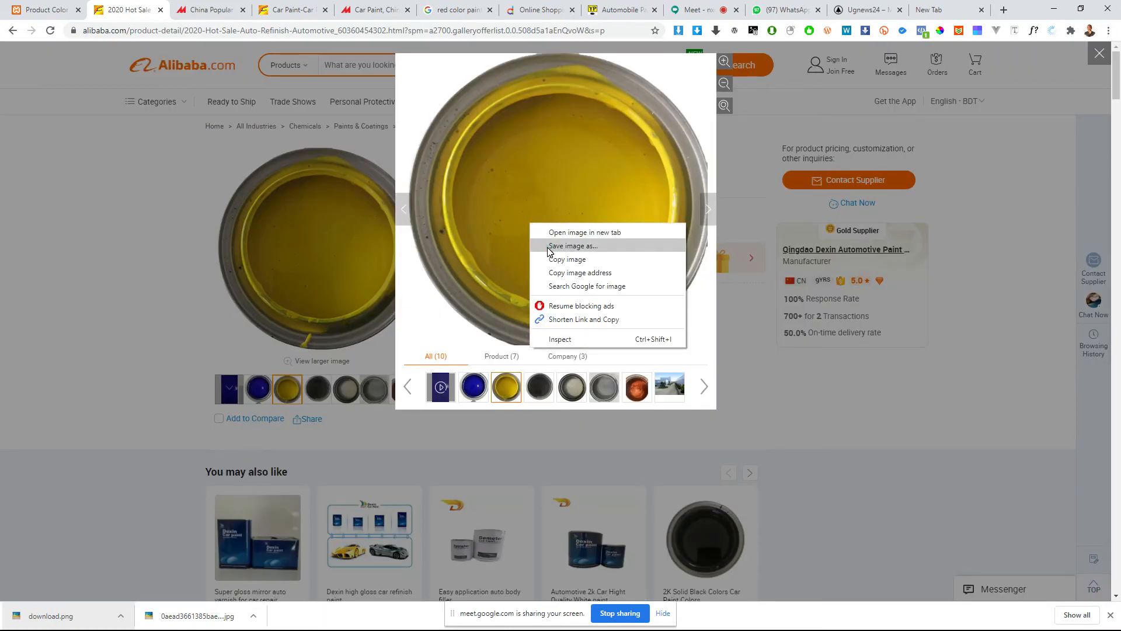
click(567, 246)
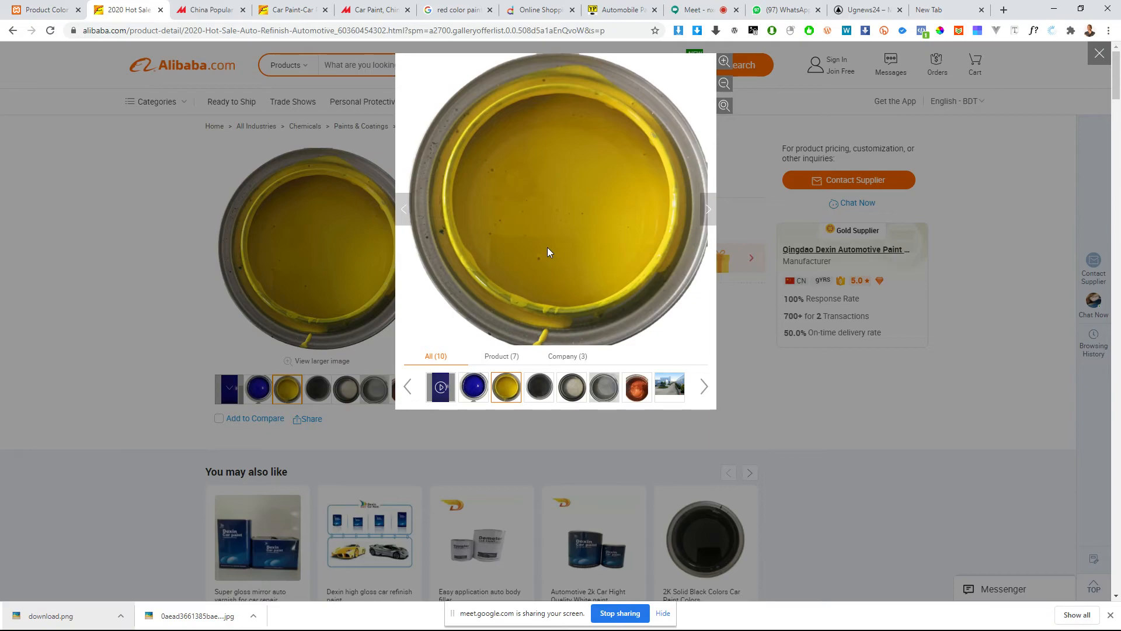
key(Return)
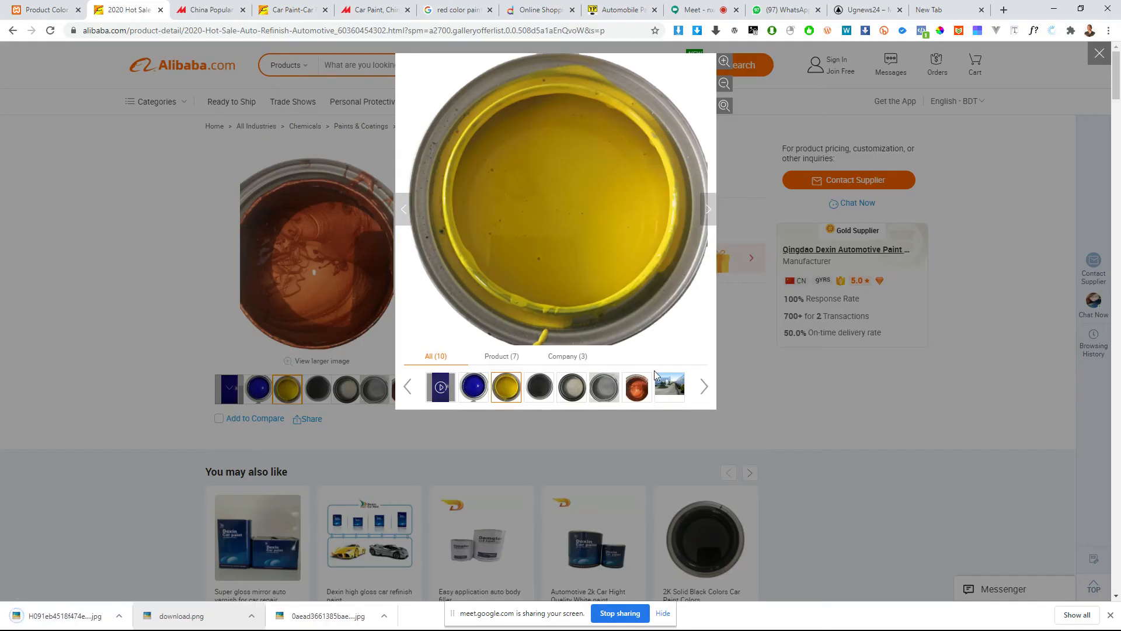
Step: Show the copper-red paint can photo in the enlarged gallery and save it to the computer
click(636, 389)
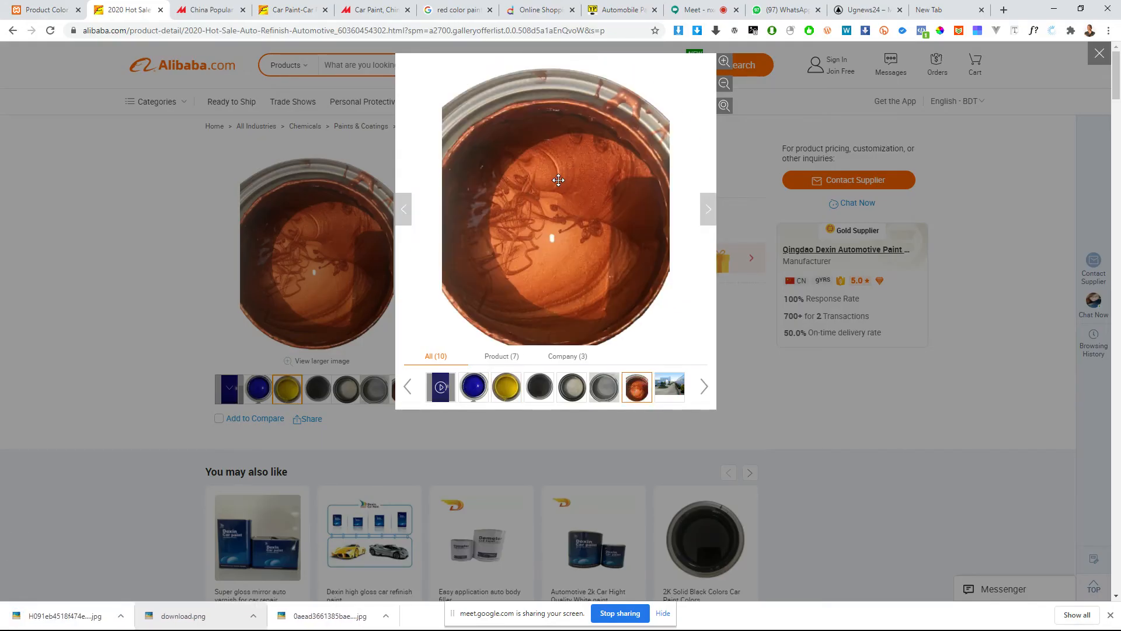
right_click(559, 183)
click(581, 205)
key(Return)
Step: Return to the shop's Red term and upload the downloaded copper-red paint photo to the media library for the hover image
click(22, 10)
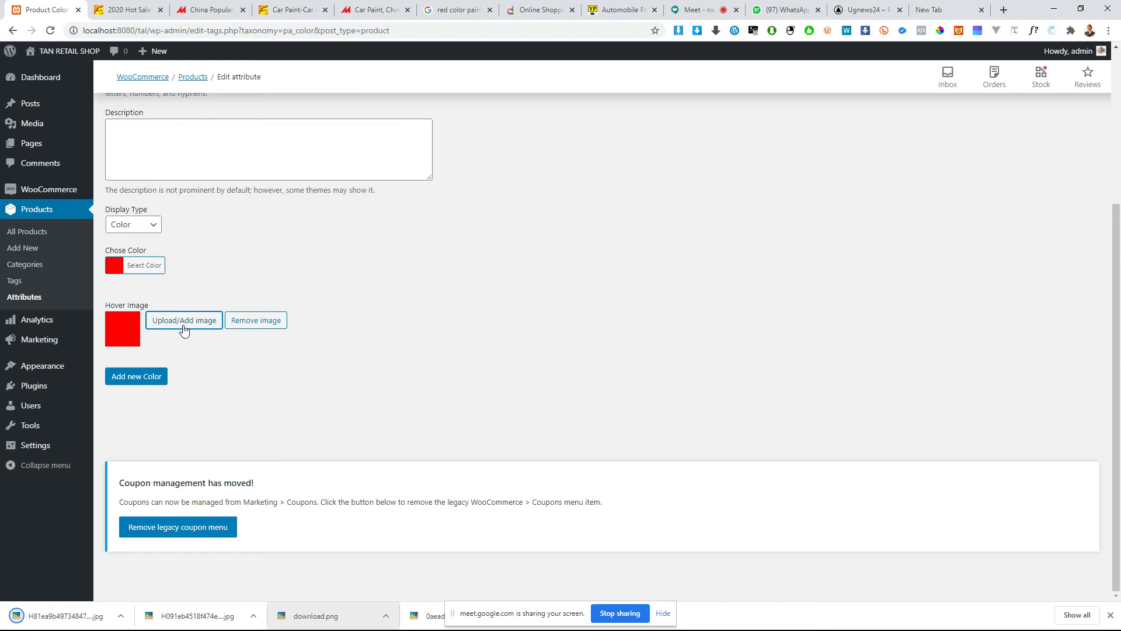
click(187, 323)
drag(58, 613, 356, 322)
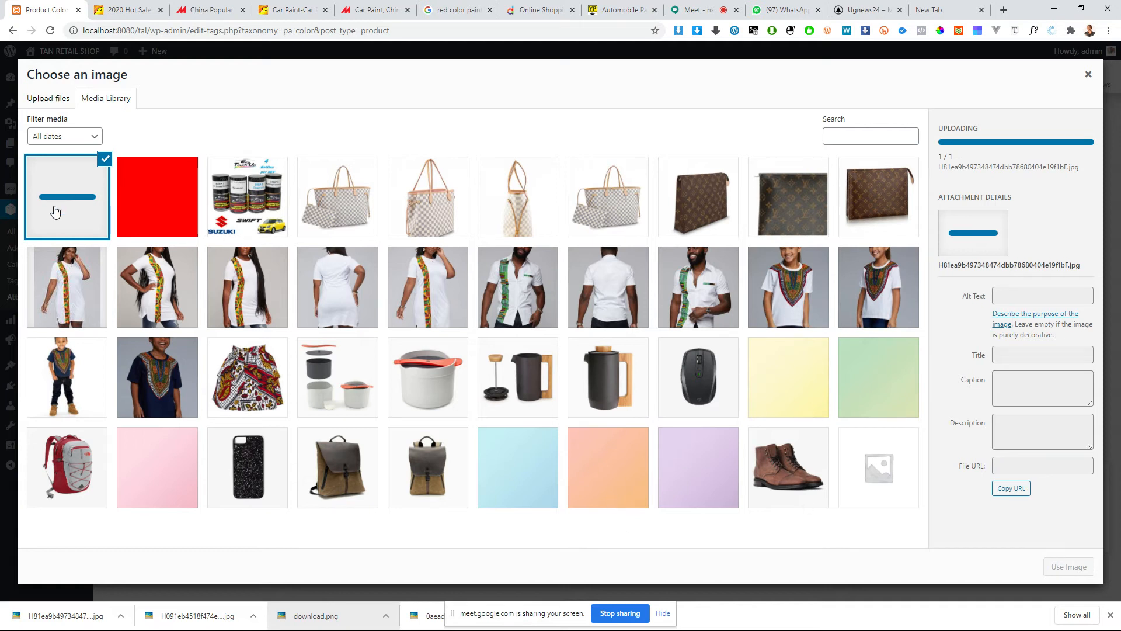
Step: Look through the open Made-in-China, Alibaba, Daraz, BD Trade Info and red paint image pages
click(211, 8)
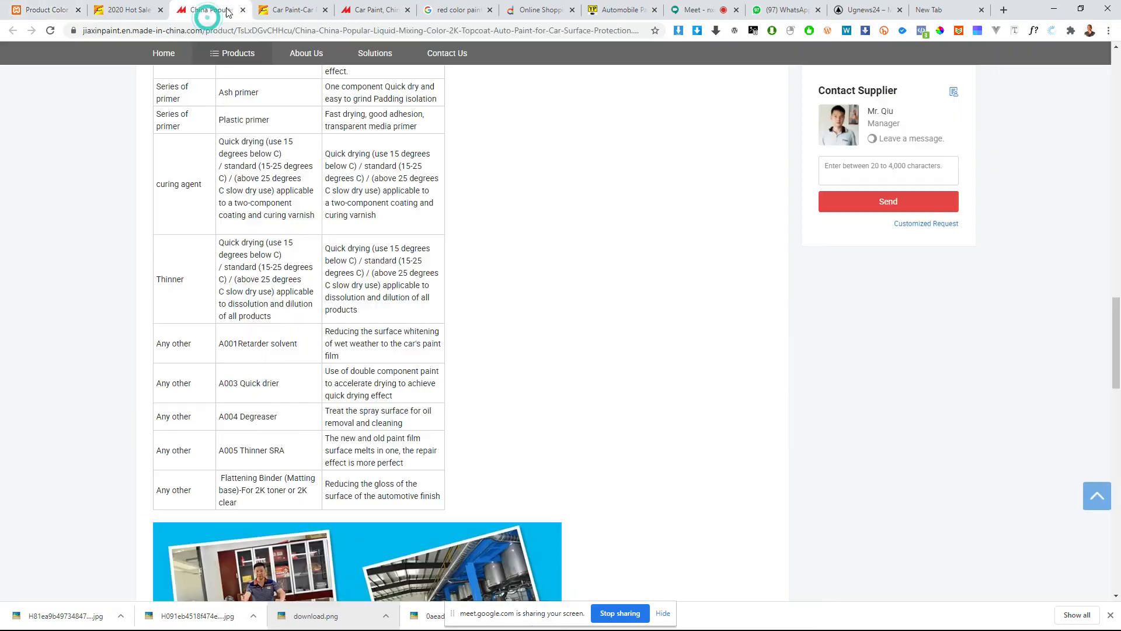
click(290, 10)
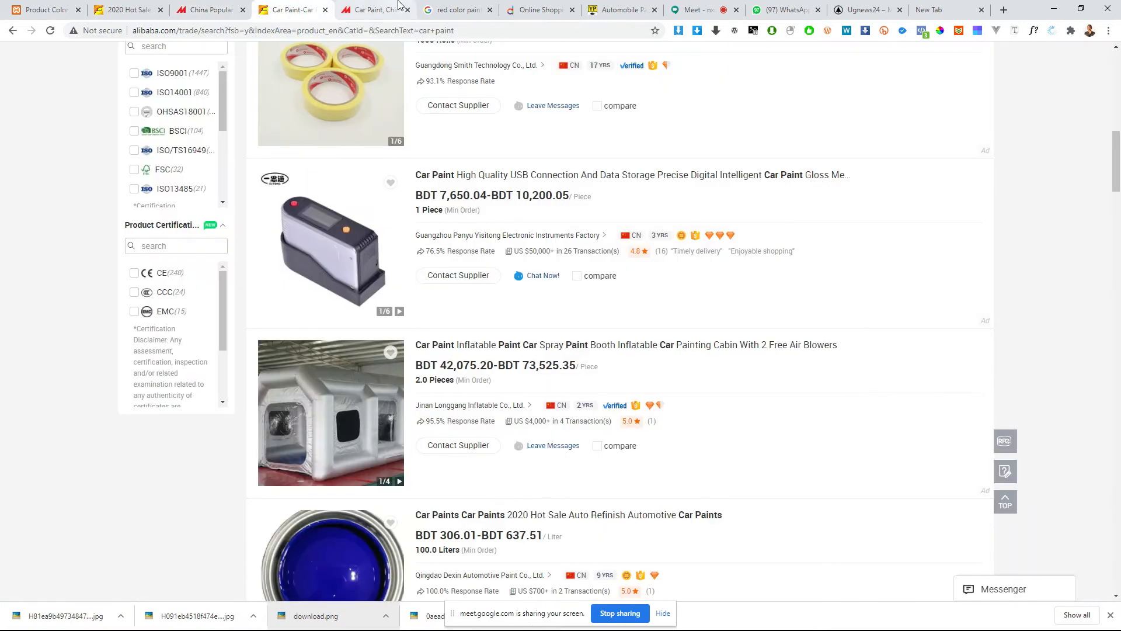
click(381, 13)
click(513, 10)
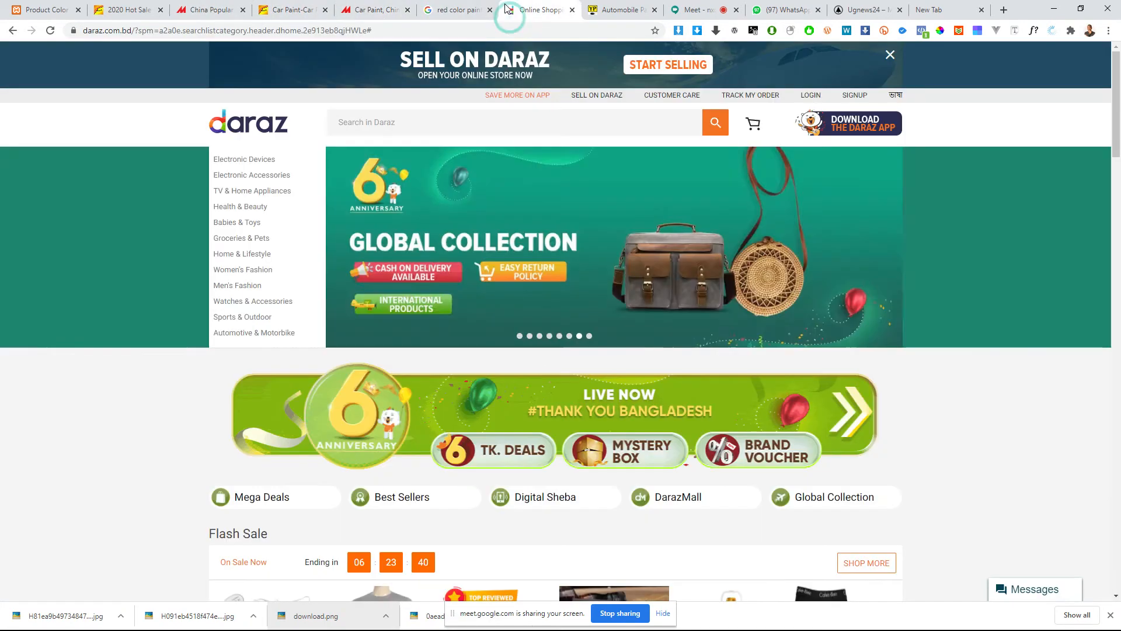
click(460, 8)
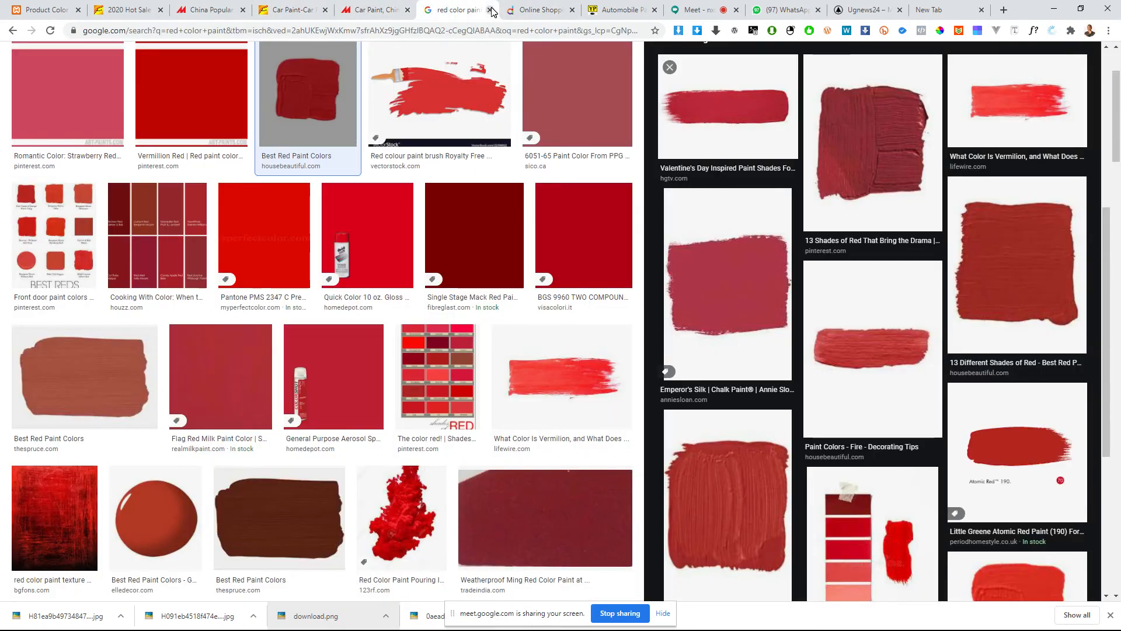
click(613, 11)
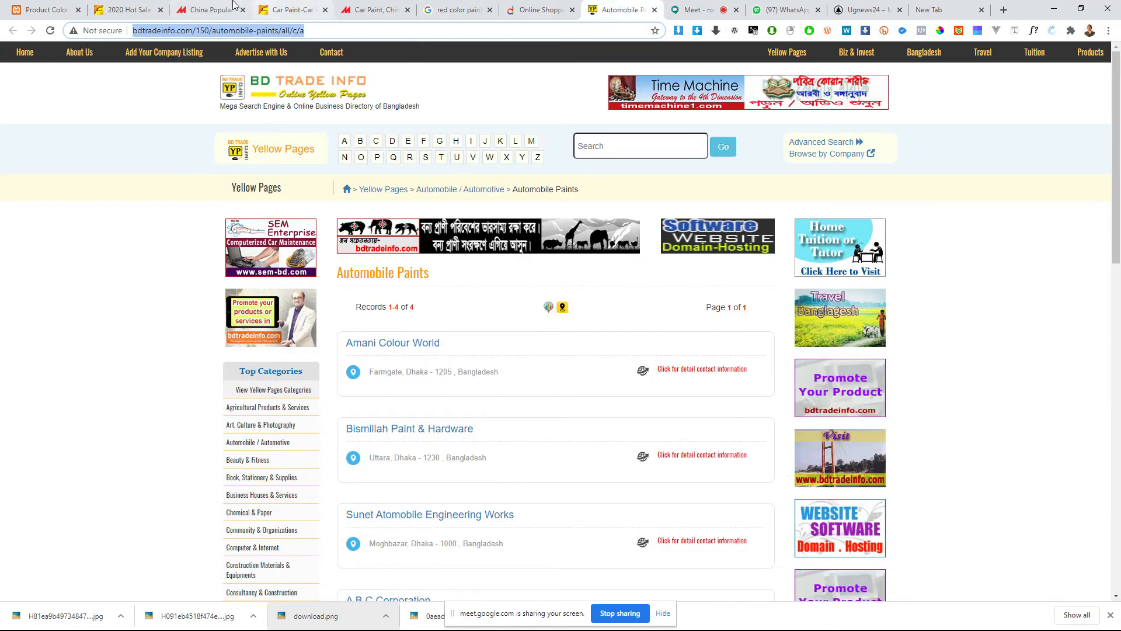
click(212, 10)
scroll(343, 268, up, 5)
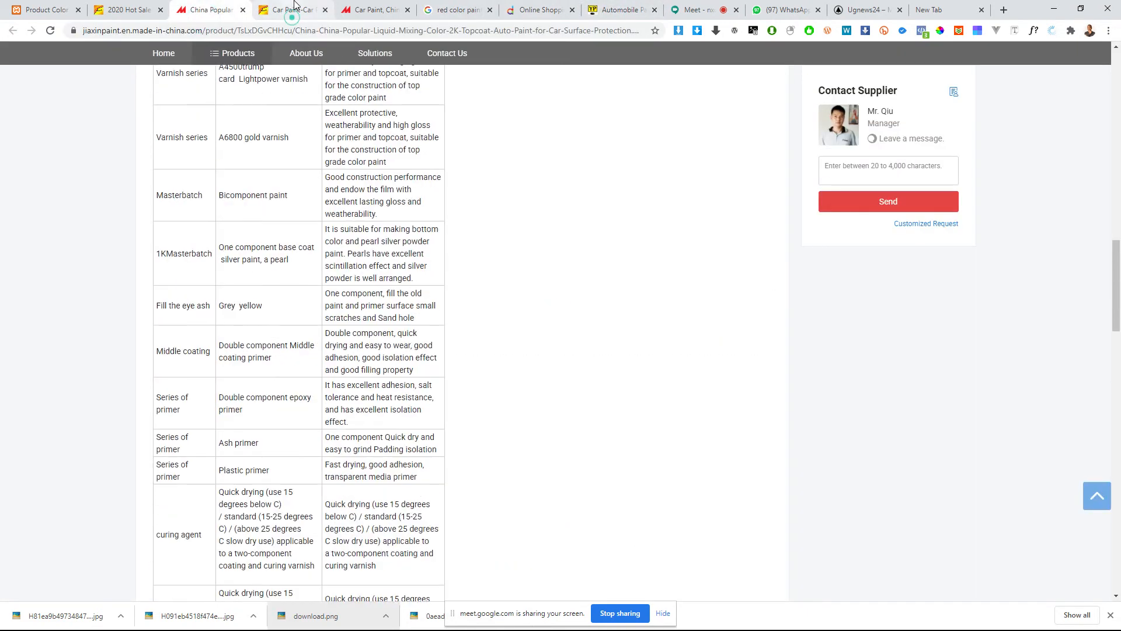
click(295, 10)
click(371, 10)
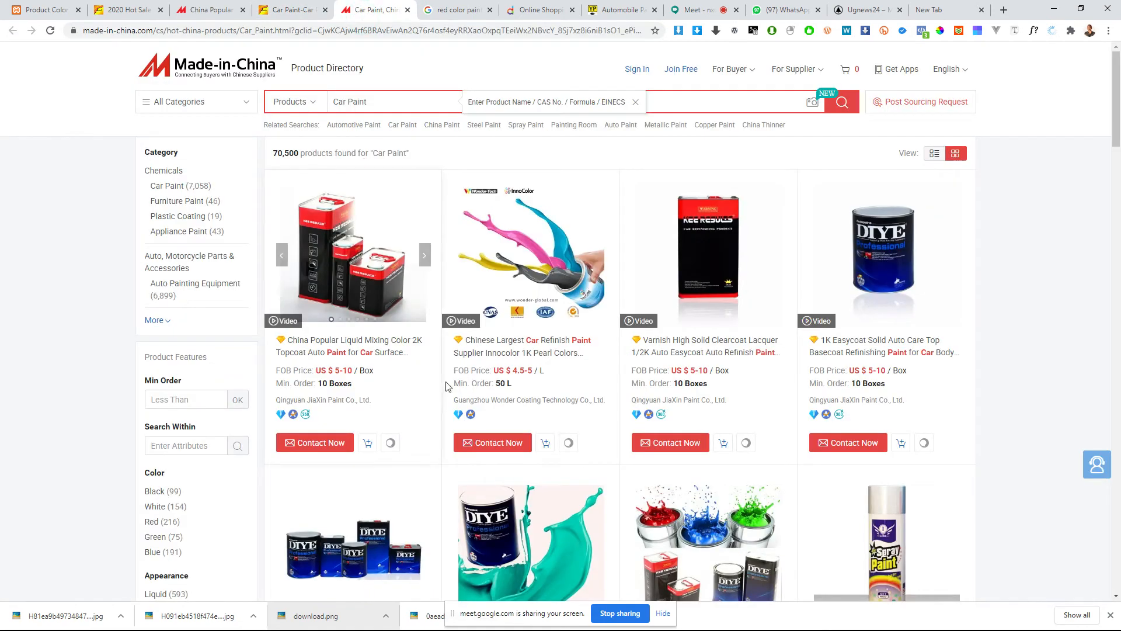
click(459, 10)
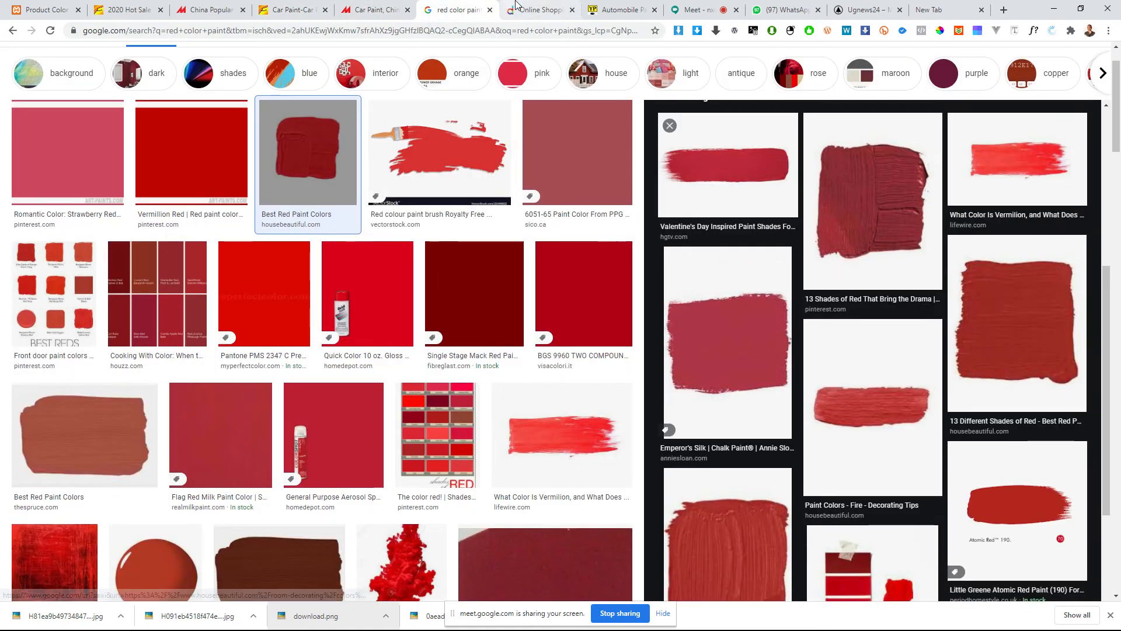
click(516, 6)
click(695, 10)
click(588, 10)
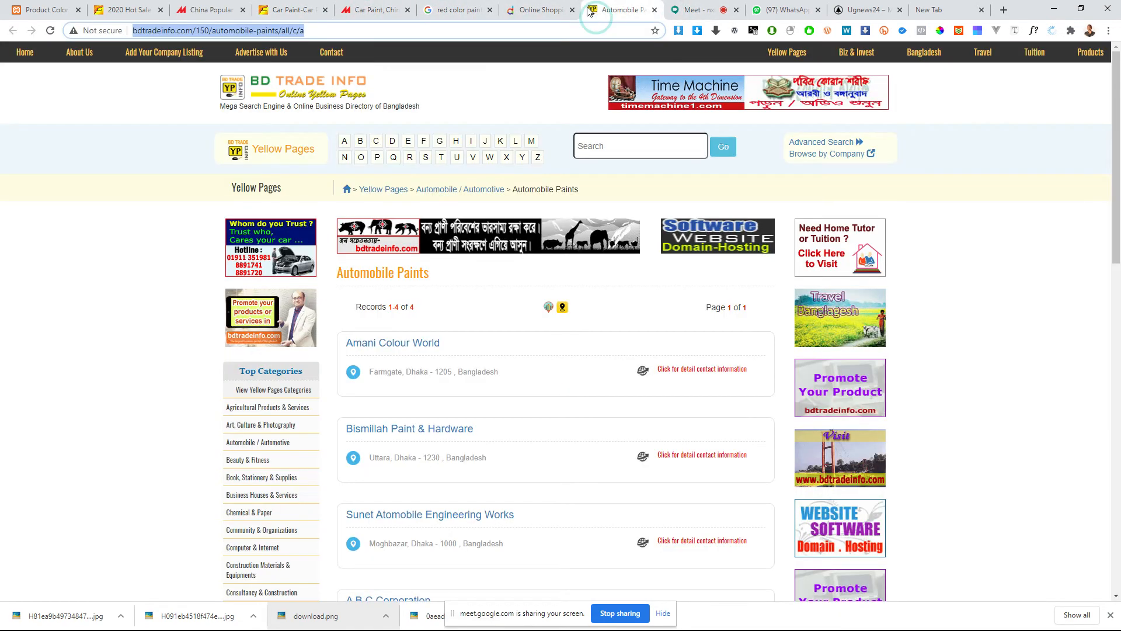
Step: Return to the Alibaba car paint product, enlarge its blue paint can photo and save it to the computer
click(211, 9)
click(123, 7)
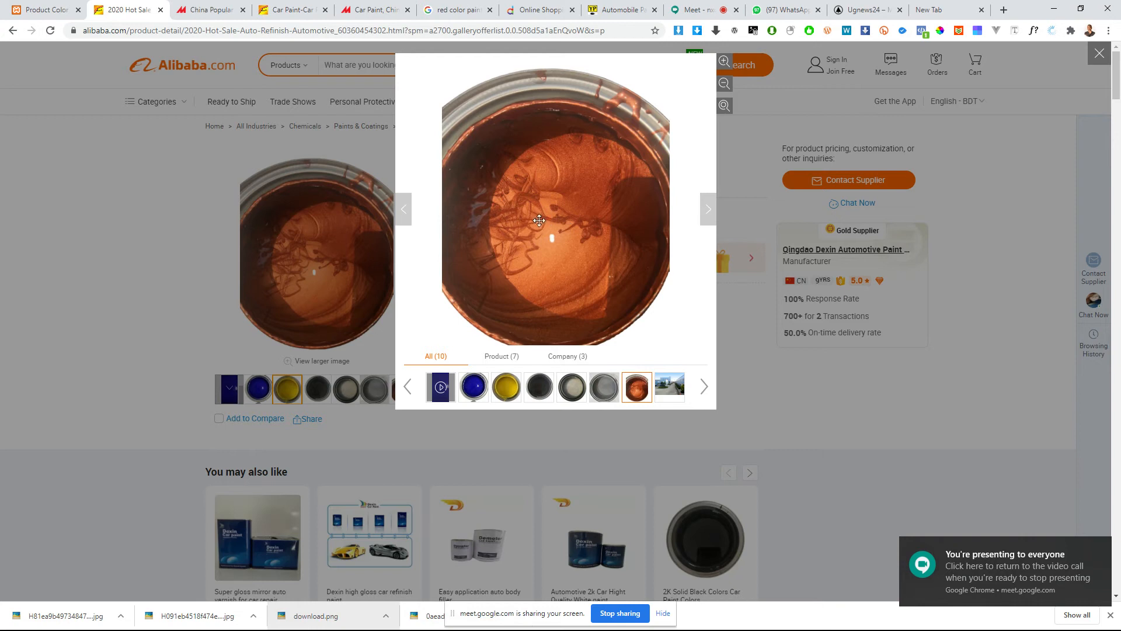
click(209, 300)
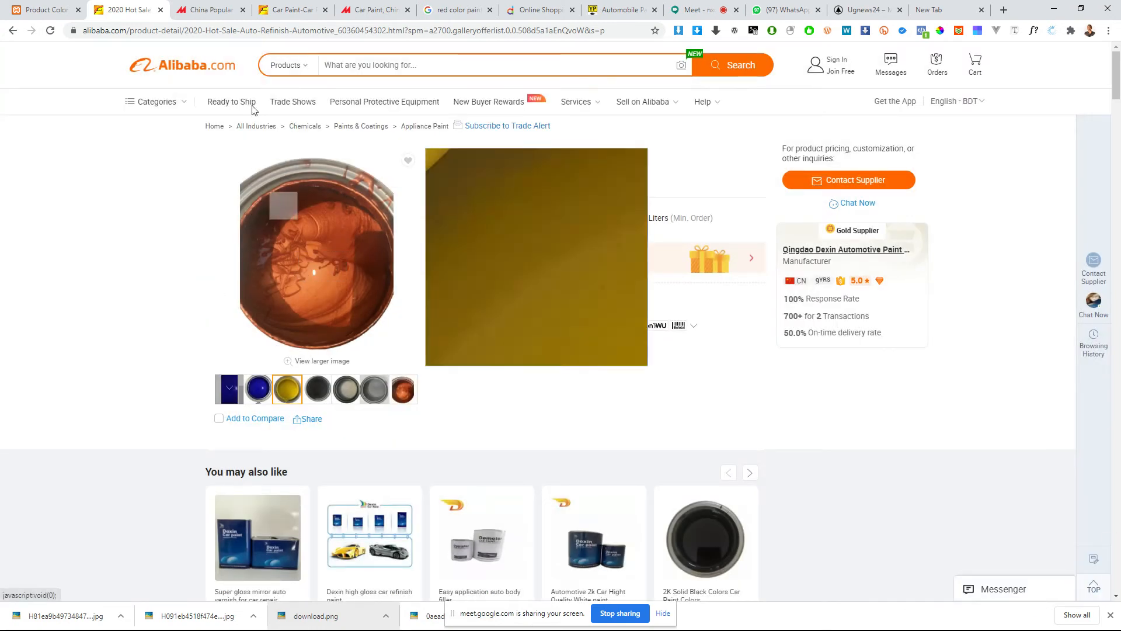
click(259, 389)
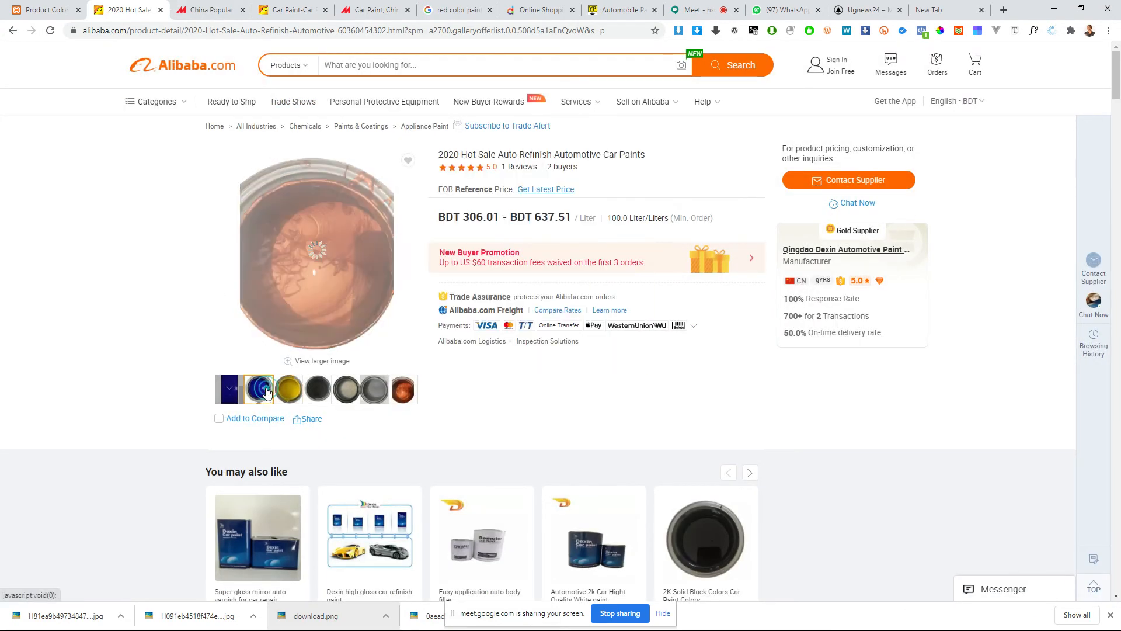
click(341, 231)
right_click(499, 265)
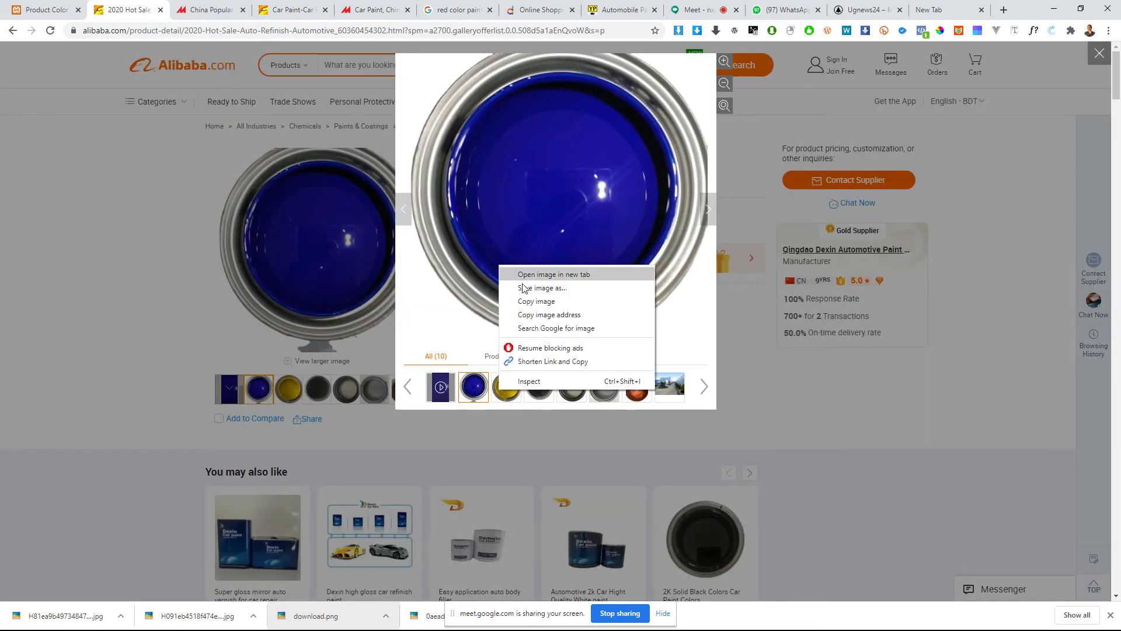
click(527, 289)
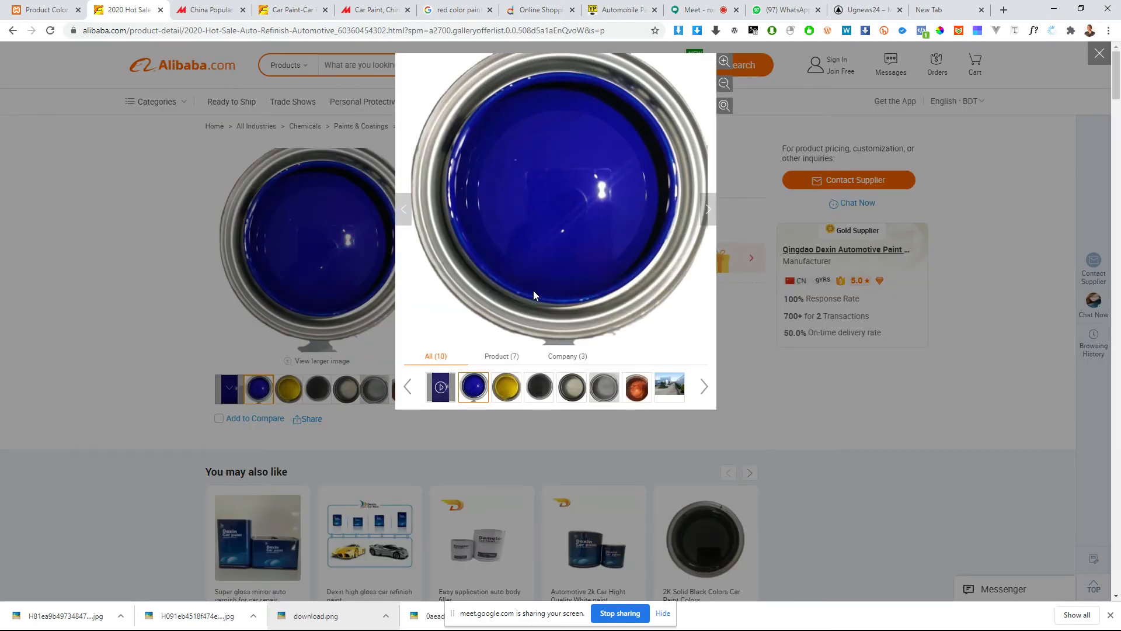
key(Return)
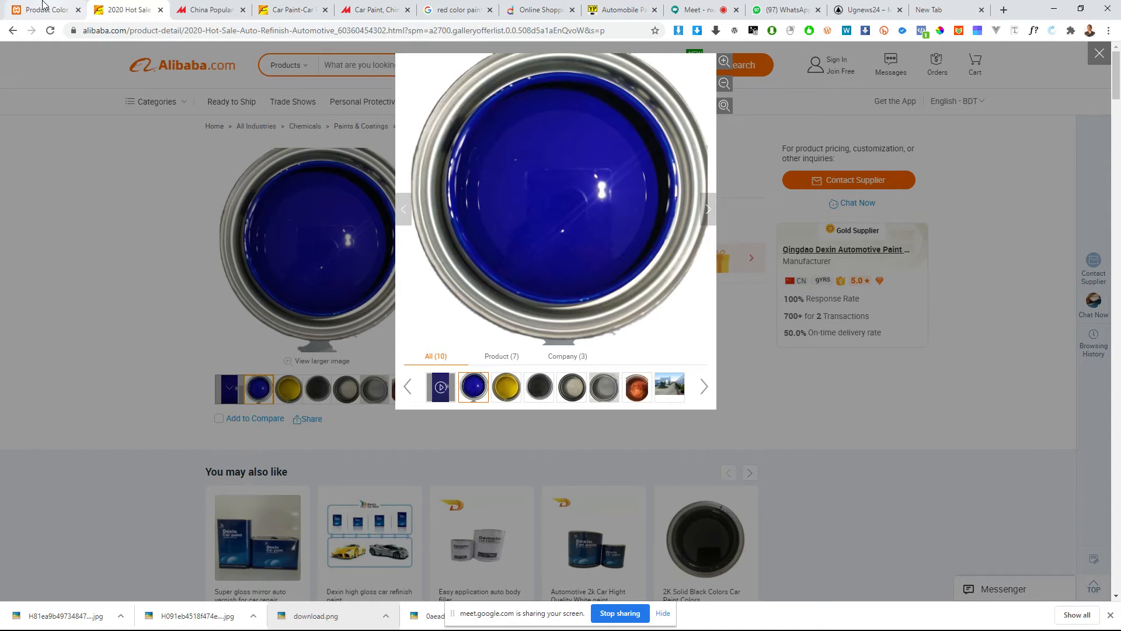
Step: Back in the shop, use the uploaded copper-red paint photo as Red's hover image and add the Red color term
click(43, 7)
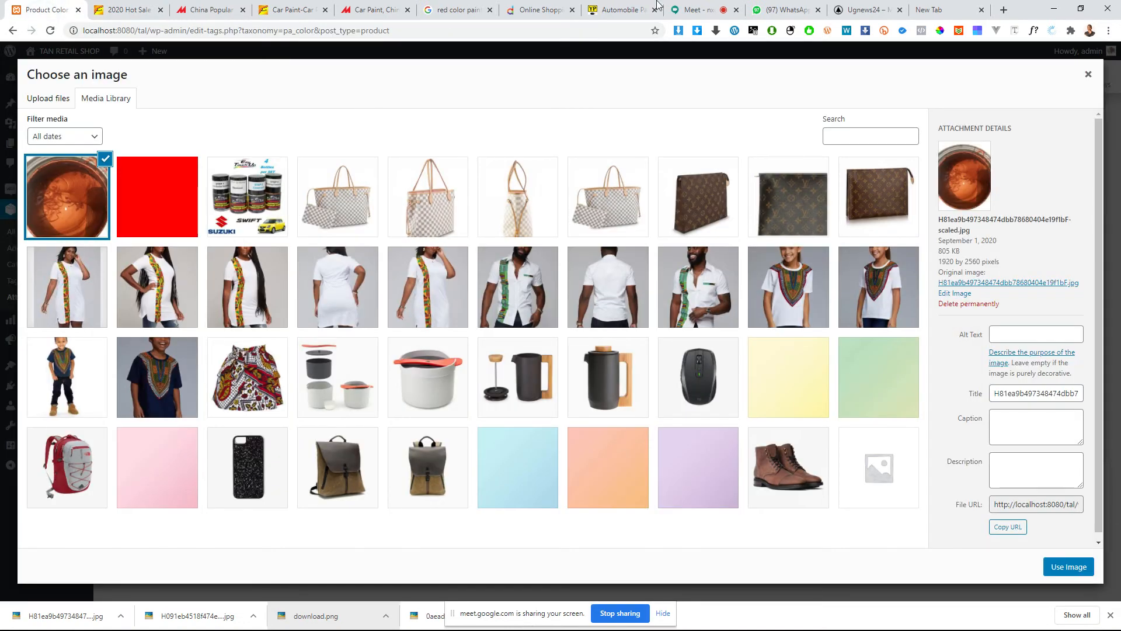
click(695, 9)
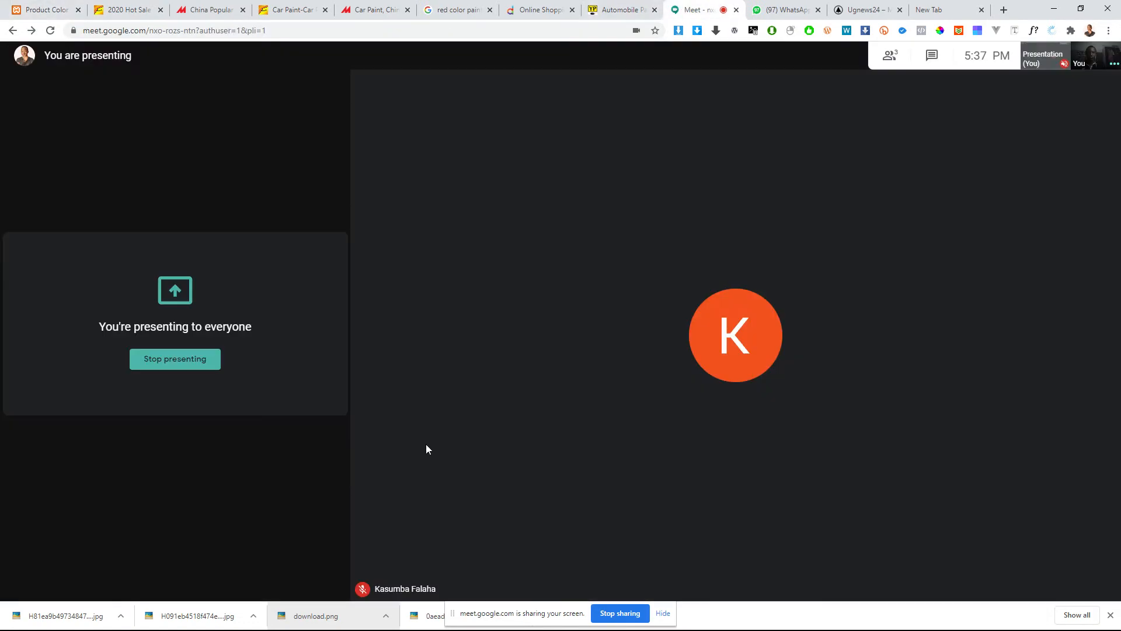
click(36, 10)
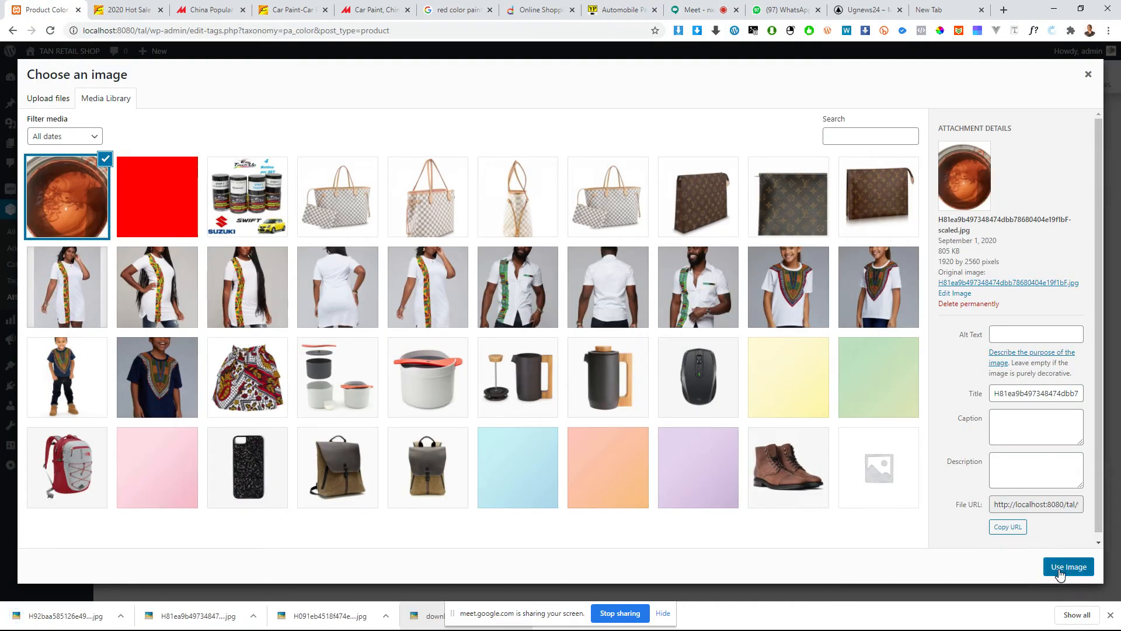
click(1061, 572)
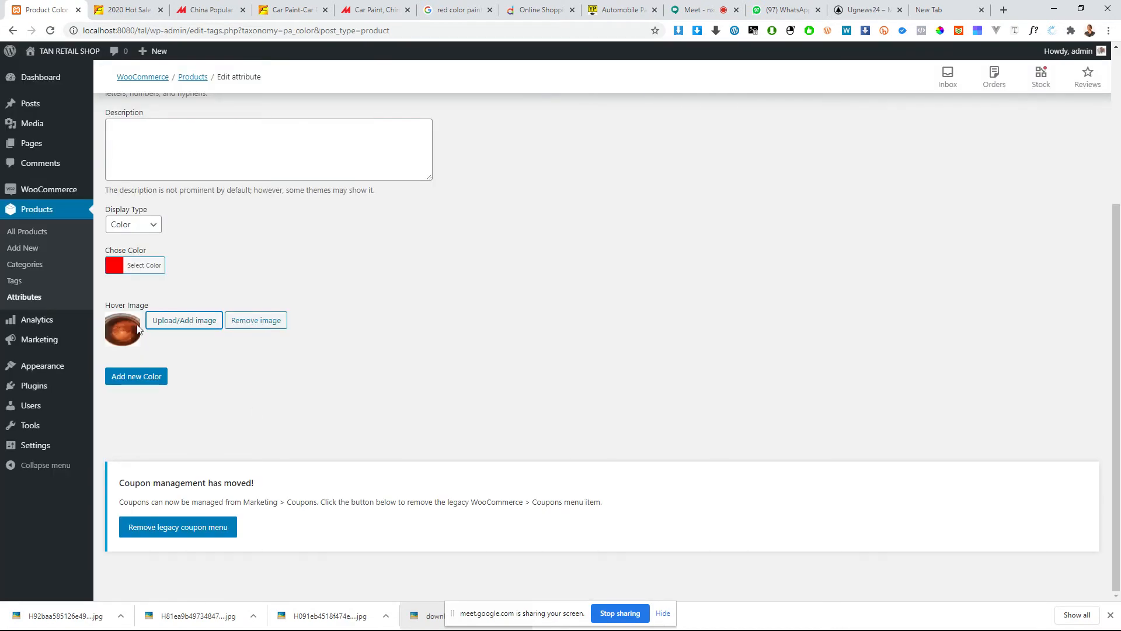
scroll(207, 481, up, 2)
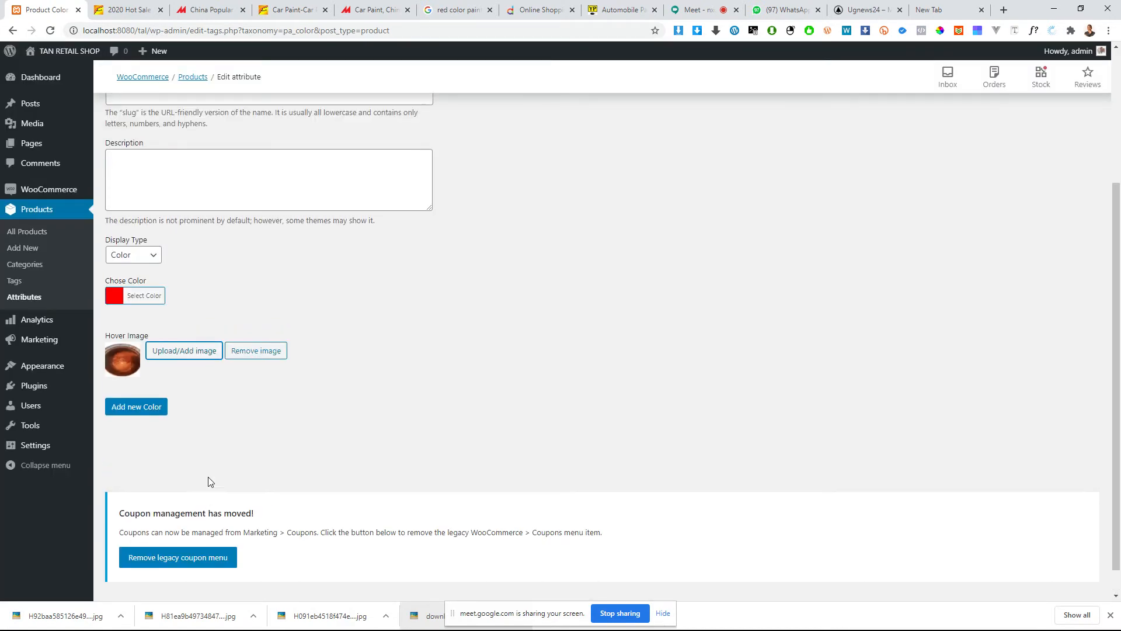
click(143, 497)
scroll(187, 425, up, 2)
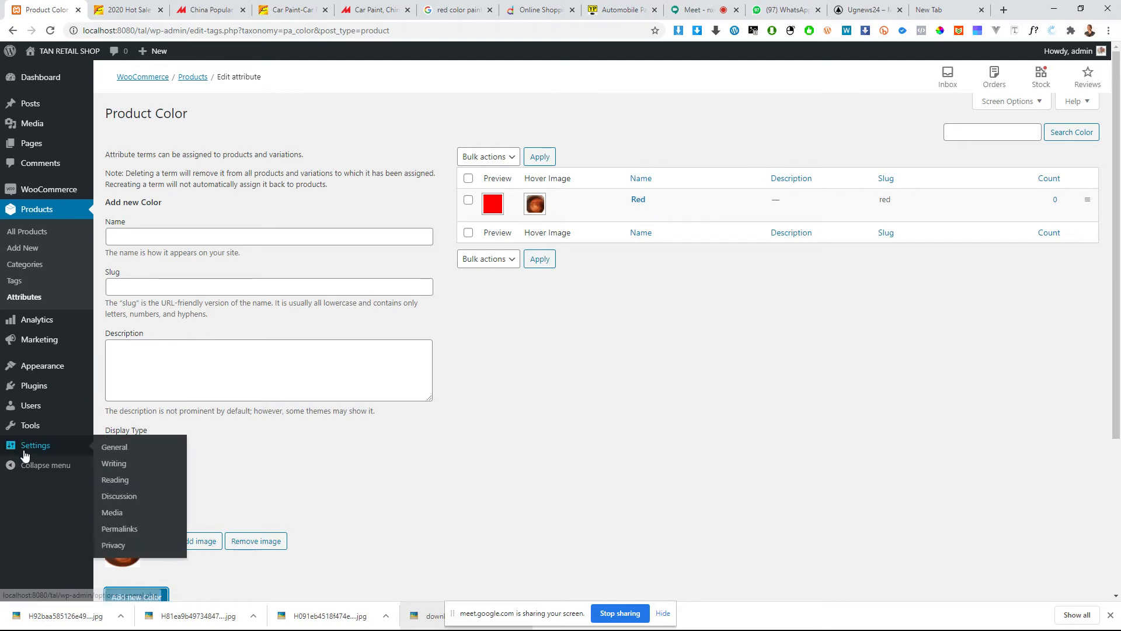
scroll(175, 481, down, 1)
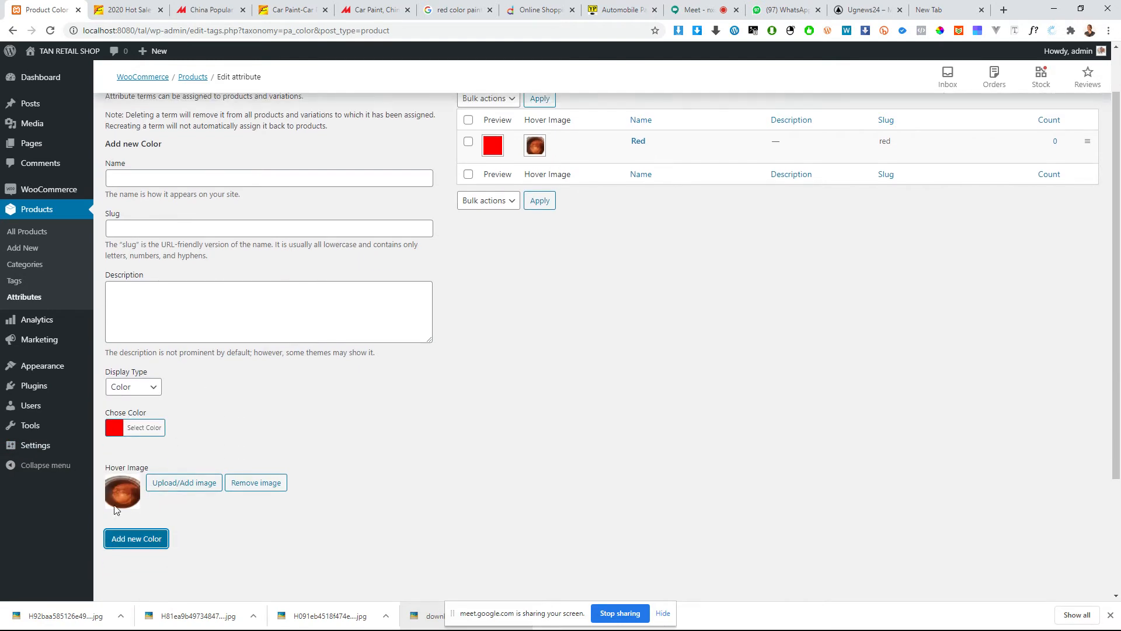
scroll(167, 470, up, 1)
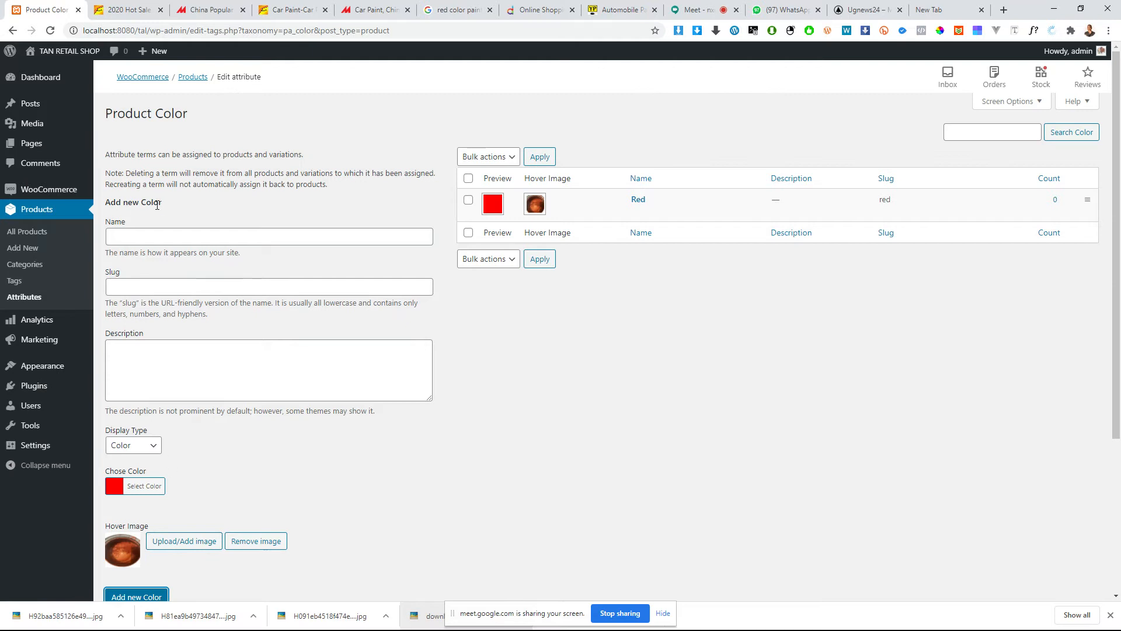
Step: Check the meeting participant's chat in WhatsApp and return to the shop's Product Color page
click(148, 237)
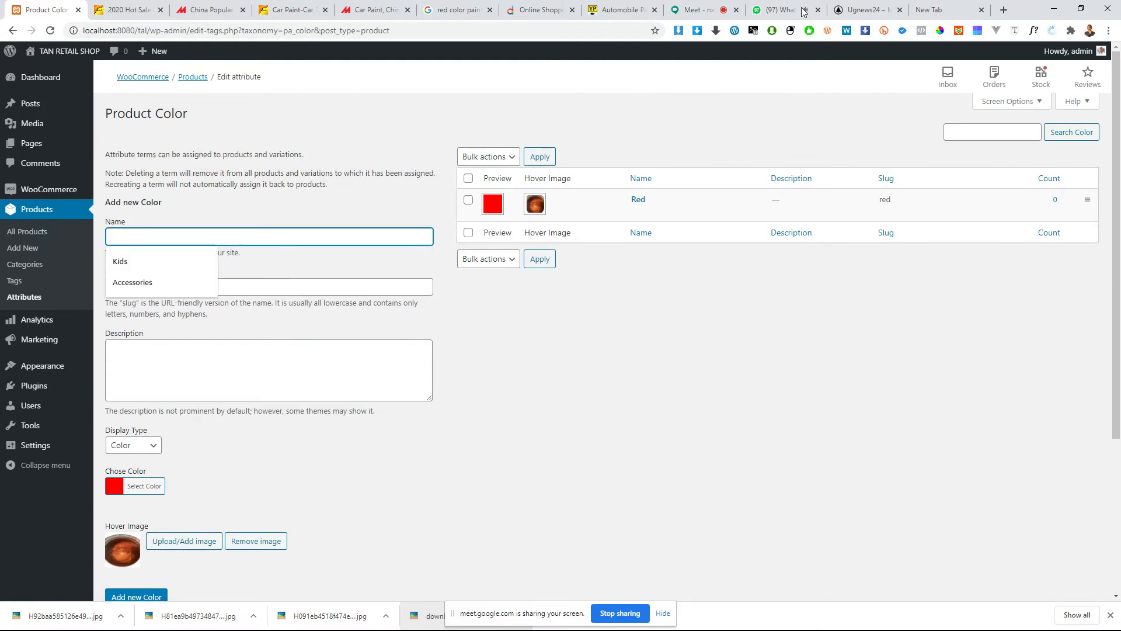
click(784, 9)
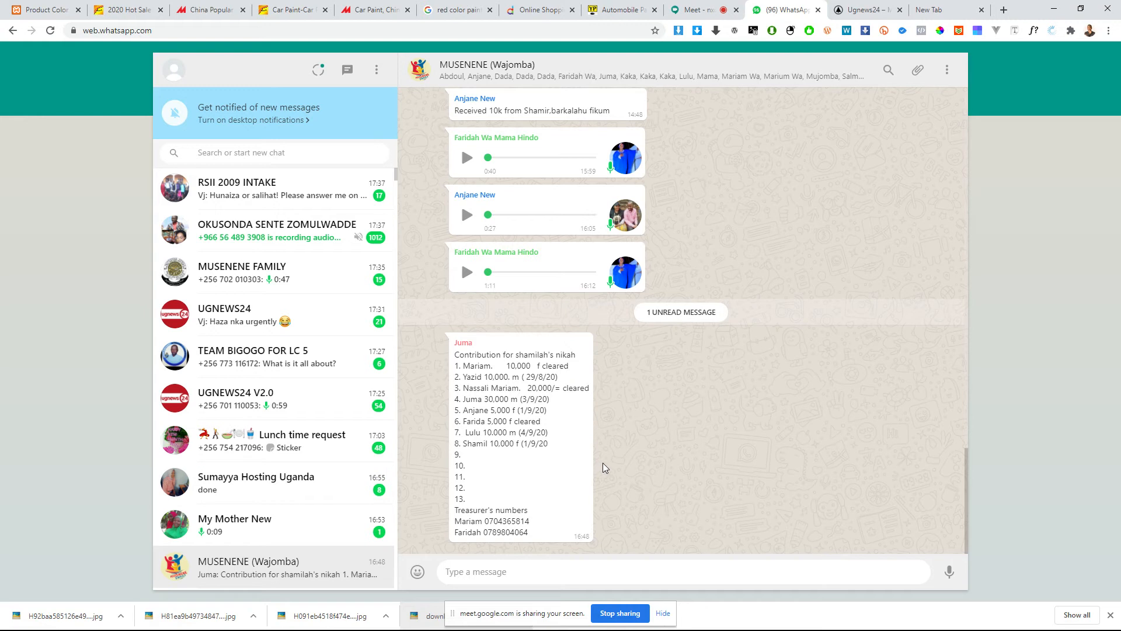
scroll(260, 517, down, 3)
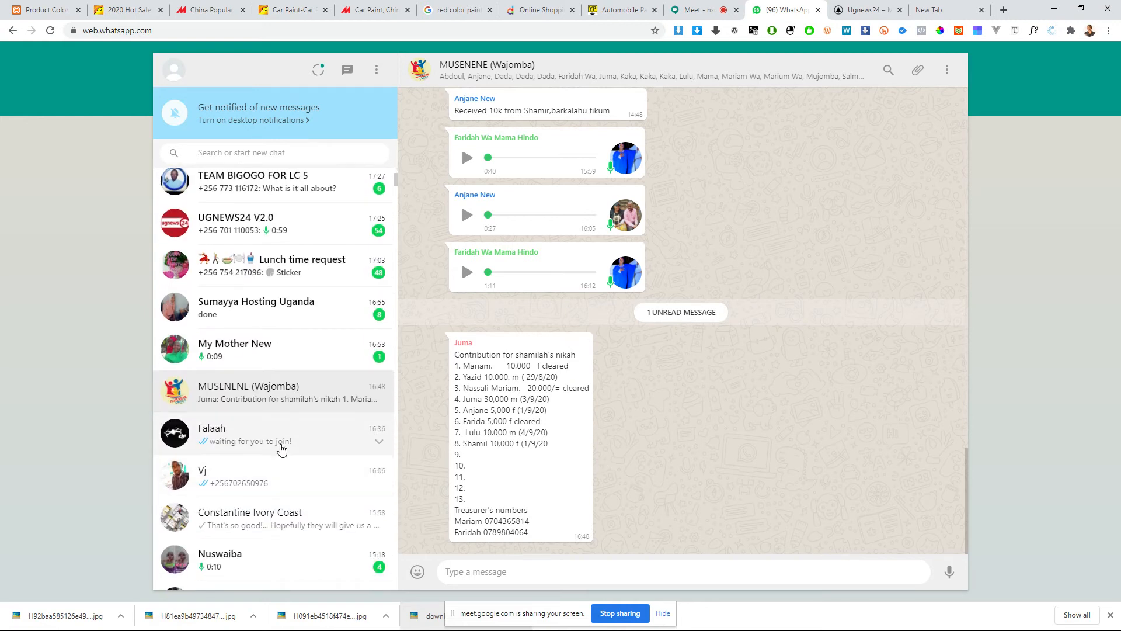
click(281, 449)
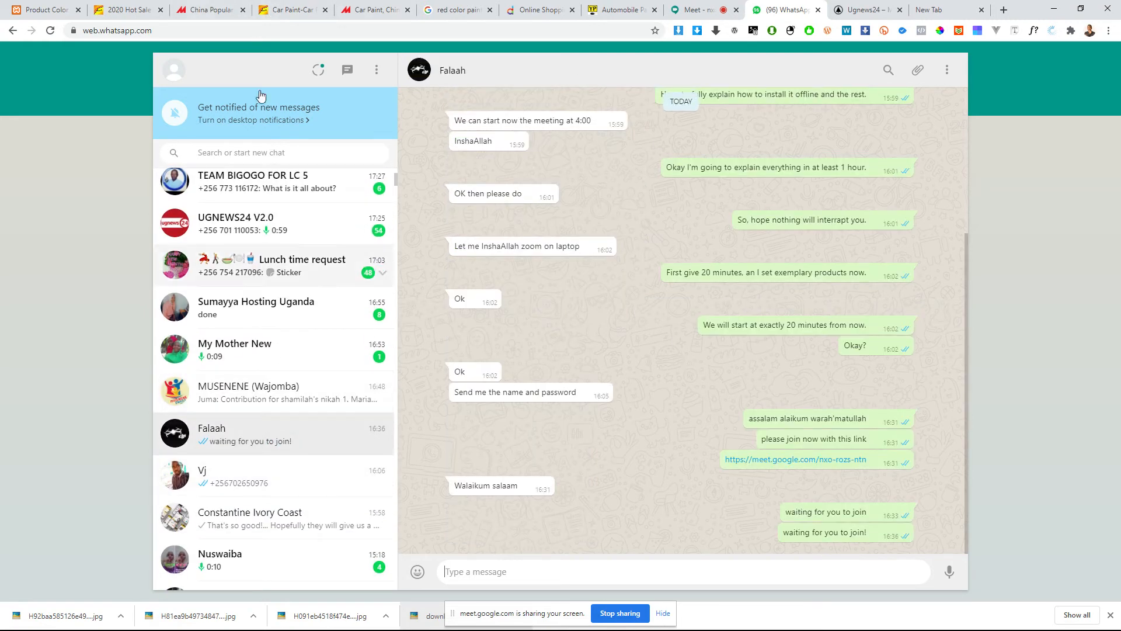
click(32, 12)
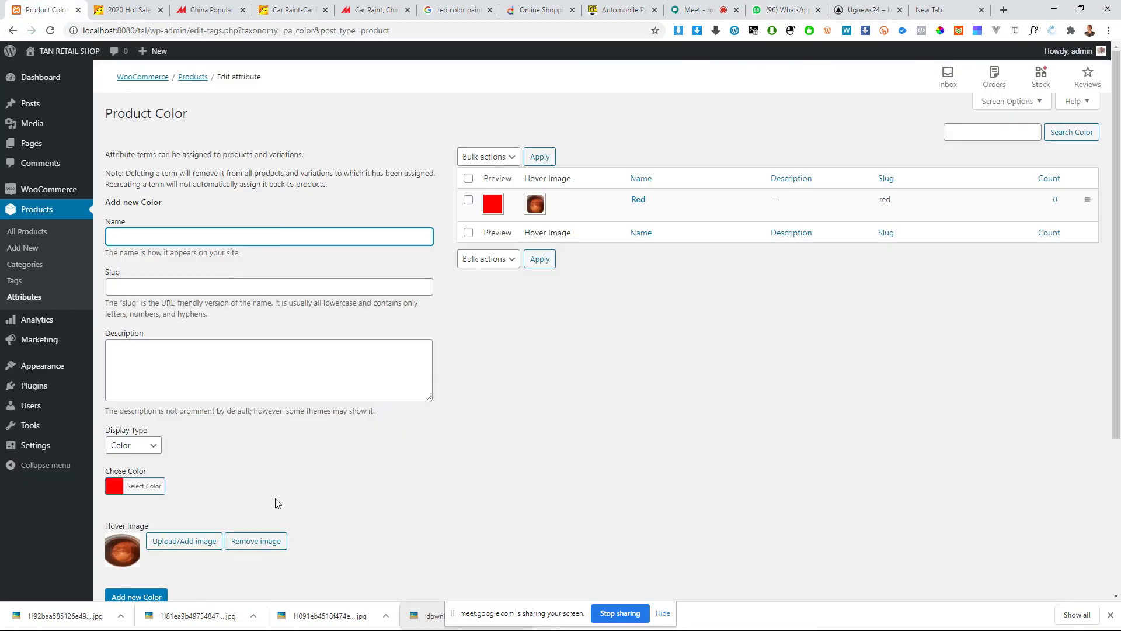
scroll(276, 500, down, 4)
scroll(155, 450, up, 4)
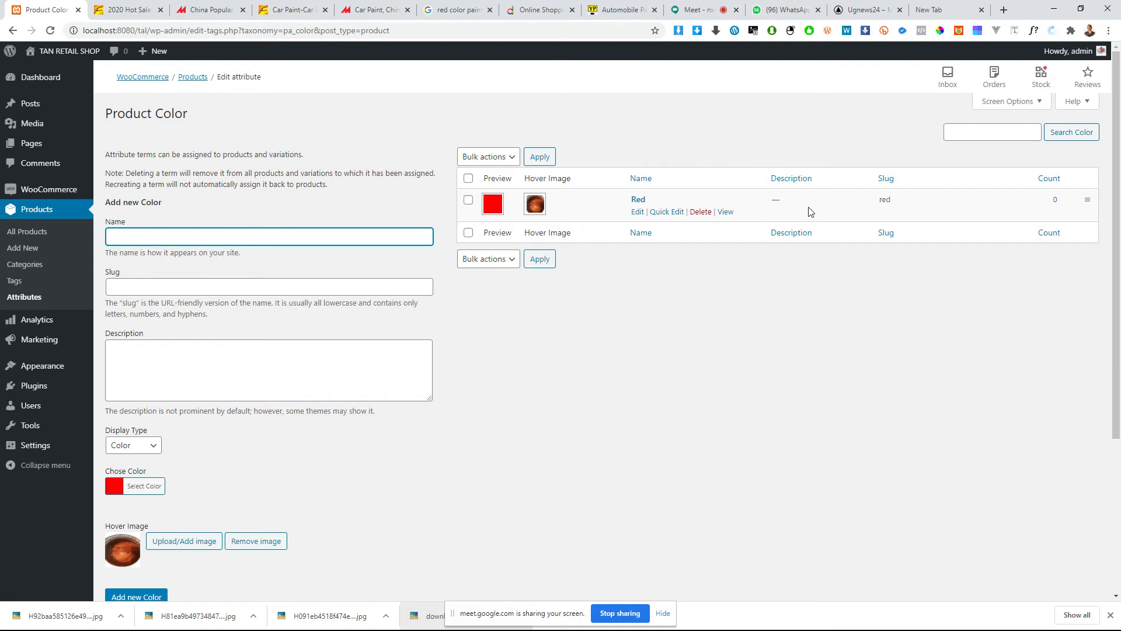
Step: Name the new color term Green and choose a green swatch for it
click(257, 236)
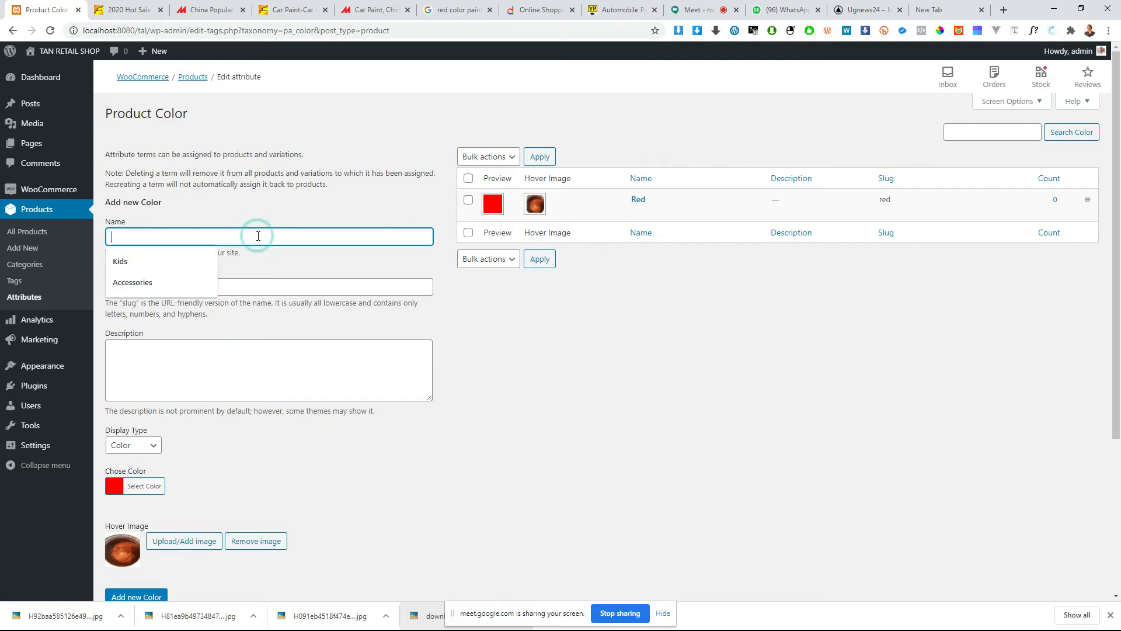
text(H)
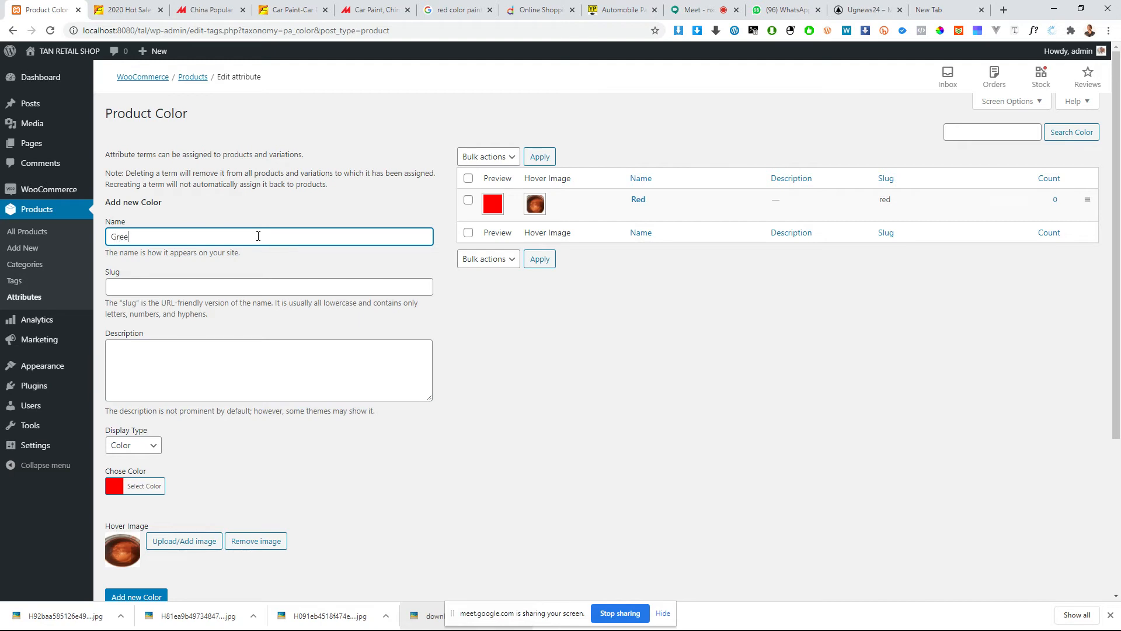
scroll(265, 259, down, 3)
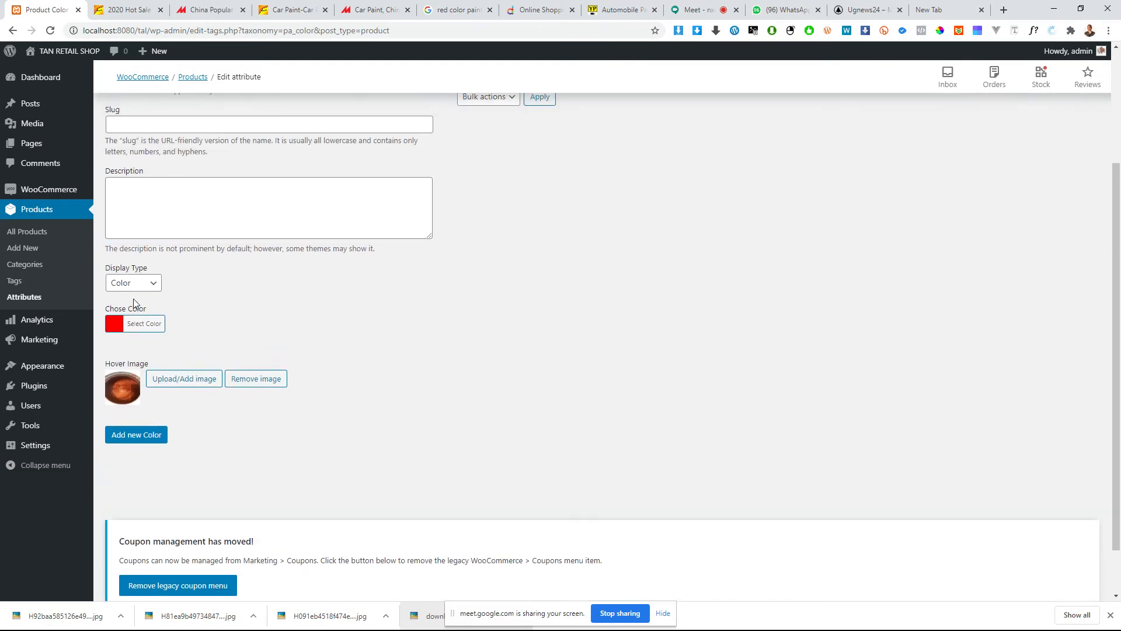
click(150, 324)
click(148, 358)
click(336, 380)
Step: Upload the downloaded blue paint can photo to the media library and use it as the new color's hover image
click(181, 380)
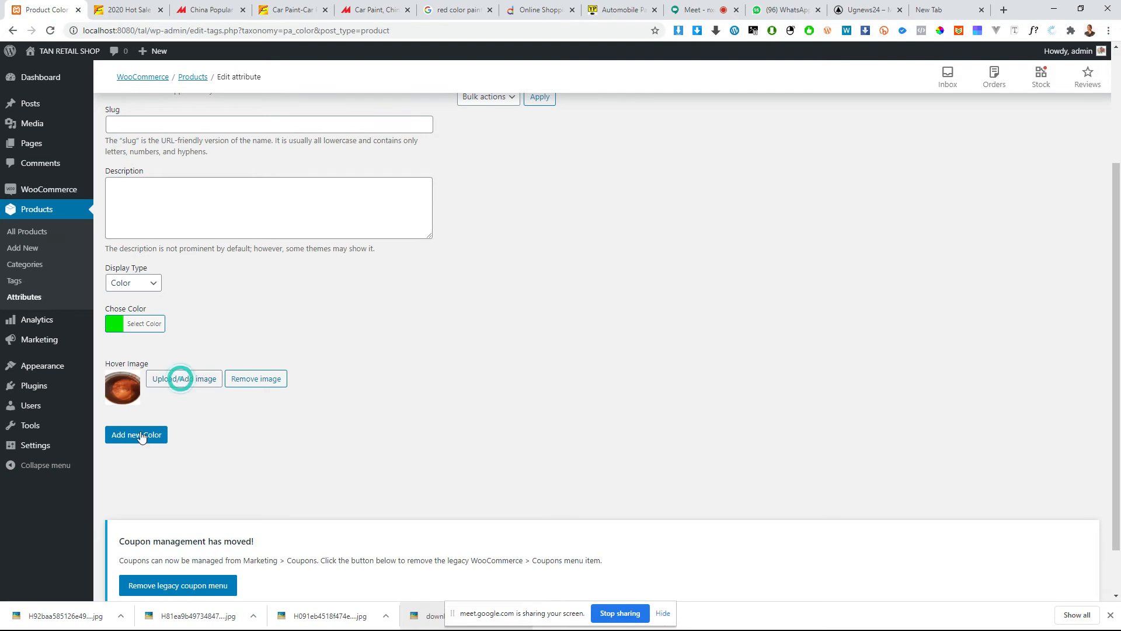
drag(39, 613, 296, 354)
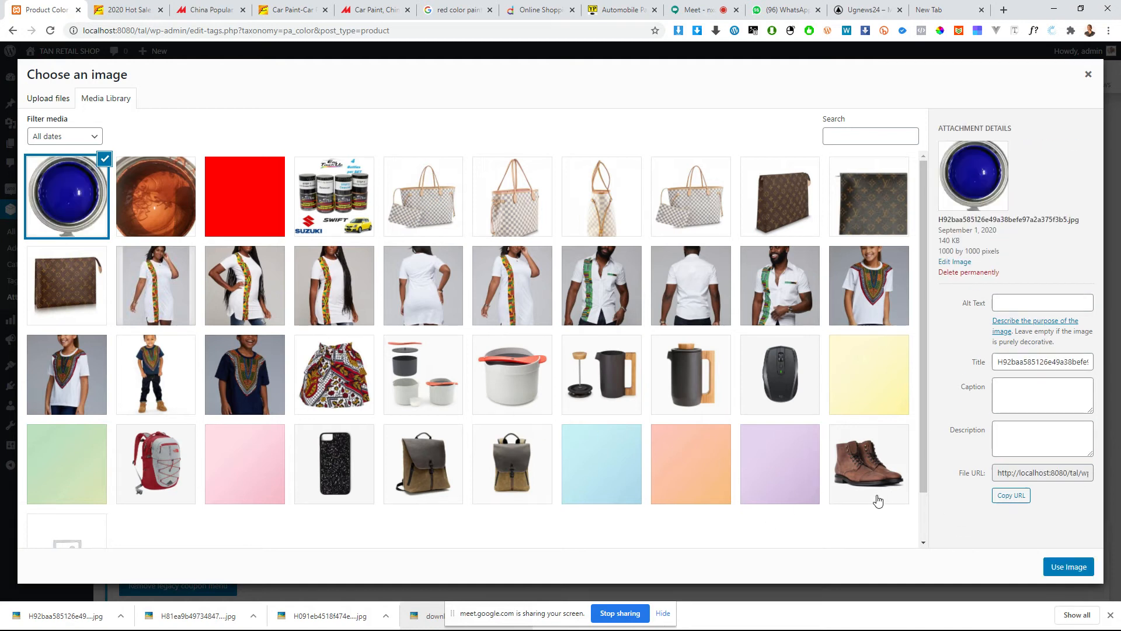
click(1062, 565)
Step: Change the new color term's name to Blue
scroll(180, 214, up, 1)
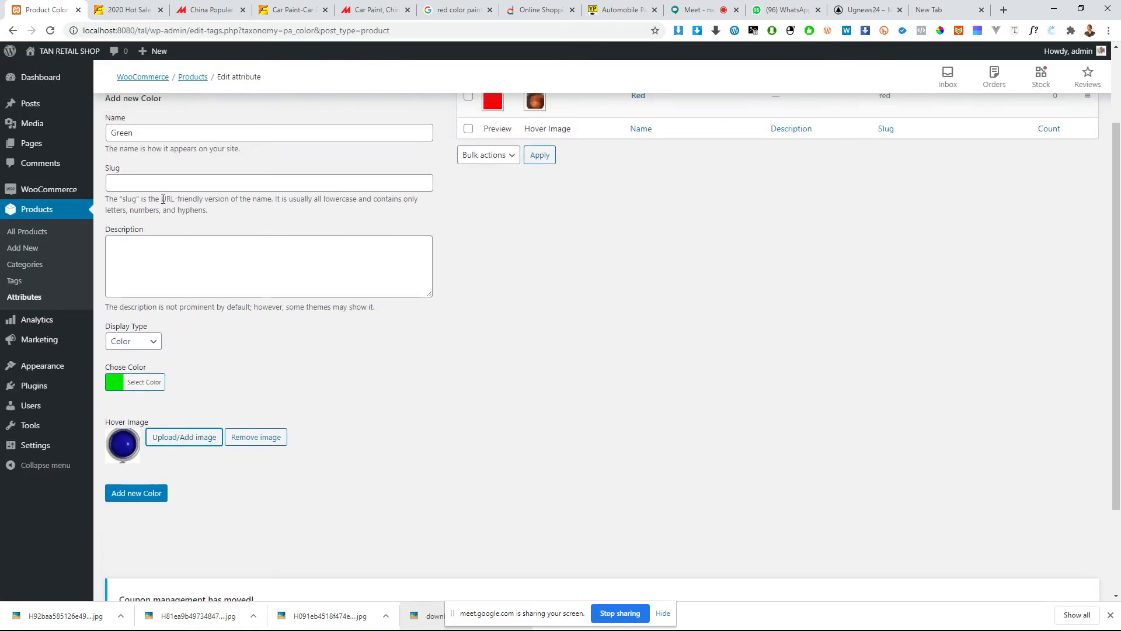
double_click(166, 130)
text(Blu)
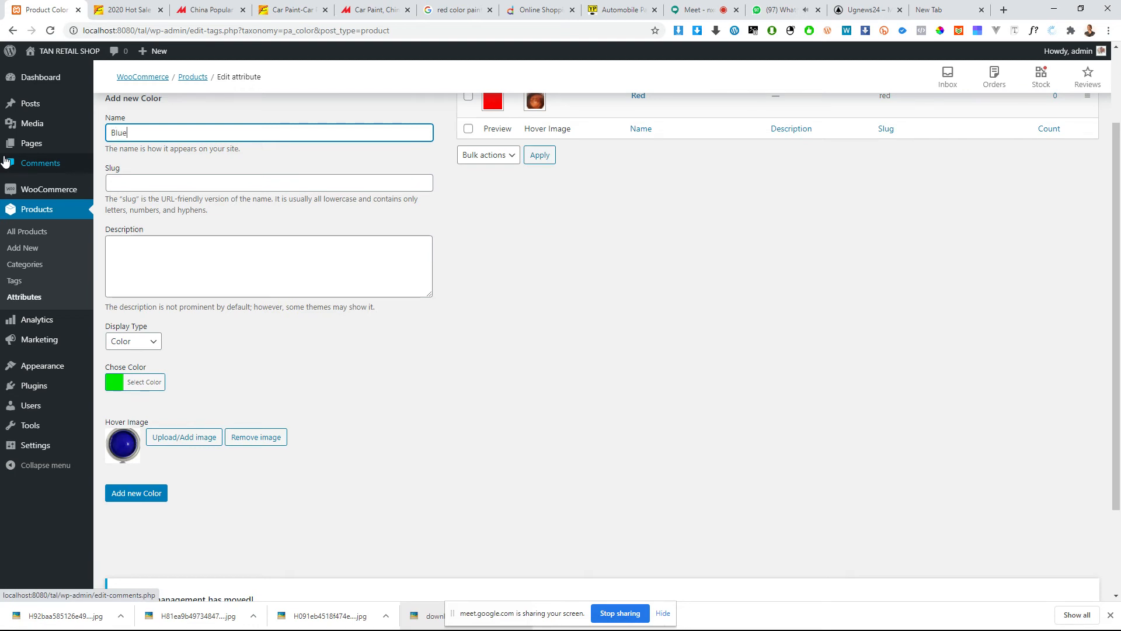
text(e)
Step: Switch to WhatsApp and send the meeting participant the message "are u still online?"
click(780, 10)
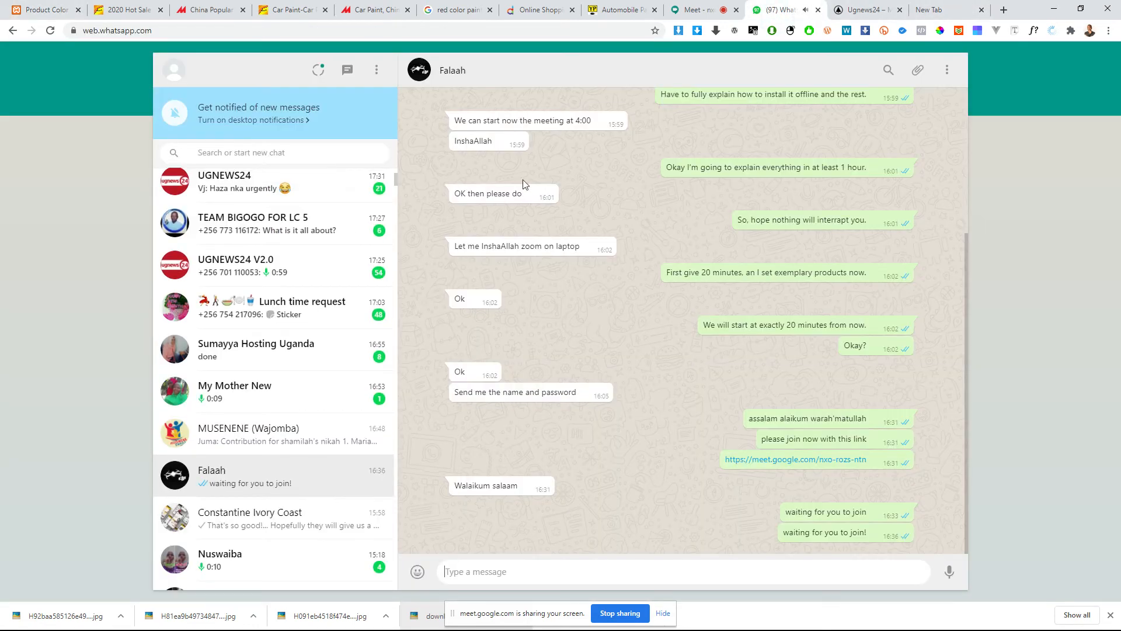
click(472, 570)
text(are u still online?)
key(Return)
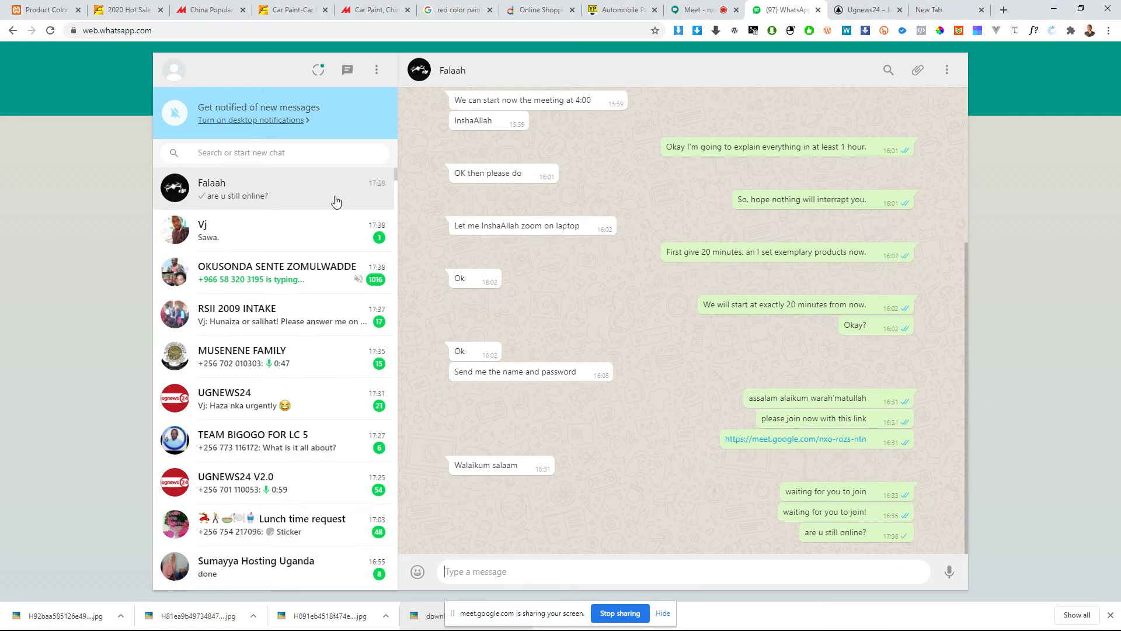
Step: Return to the shop's color form, choose a blue swatch and add the Blue color term
click(42, 6)
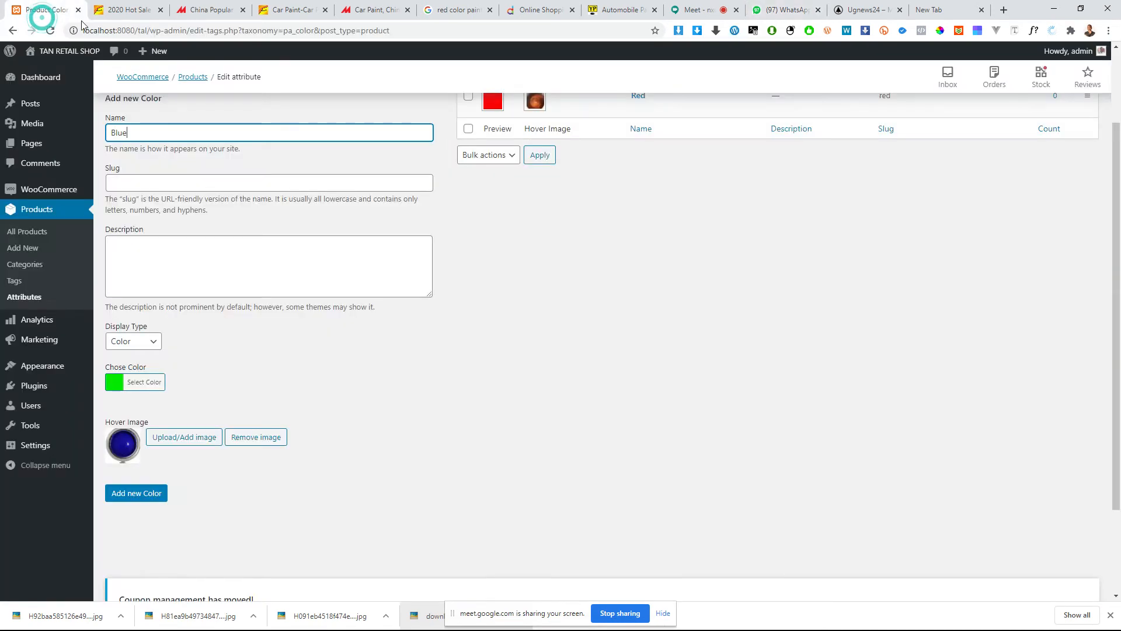
click(151, 382)
click(181, 423)
click(318, 384)
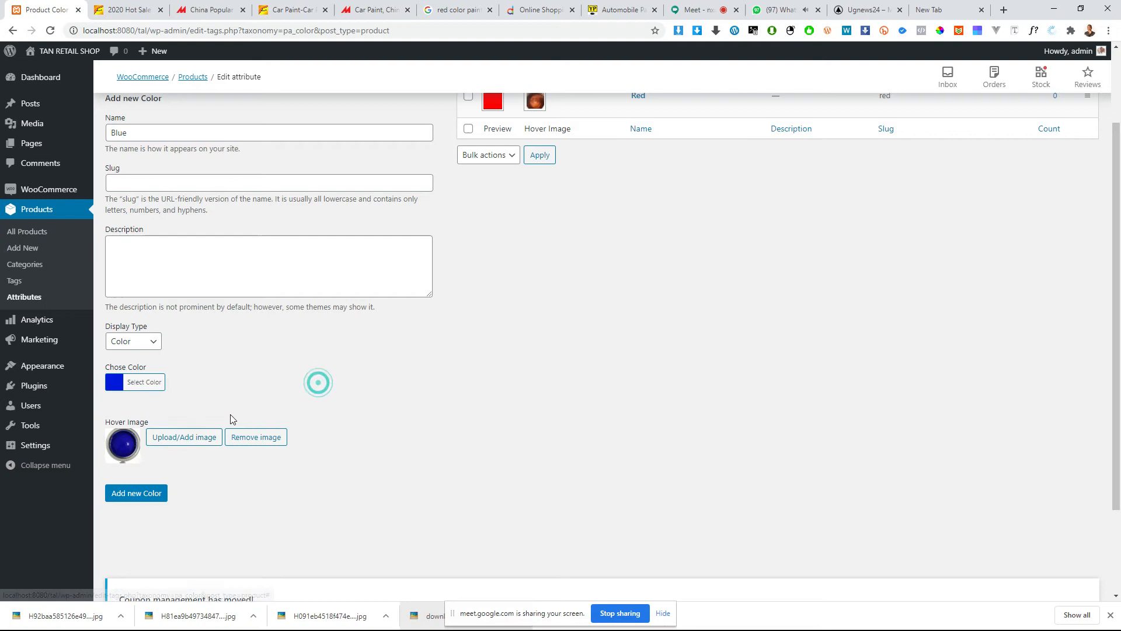
click(155, 493)
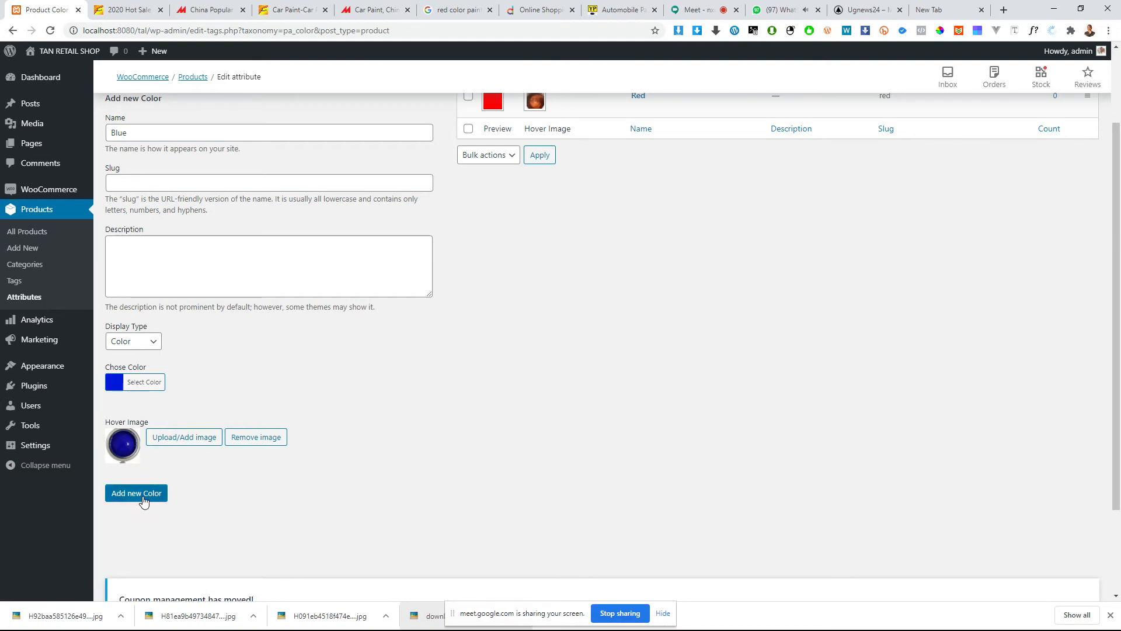
scroll(478, 319, up, 2)
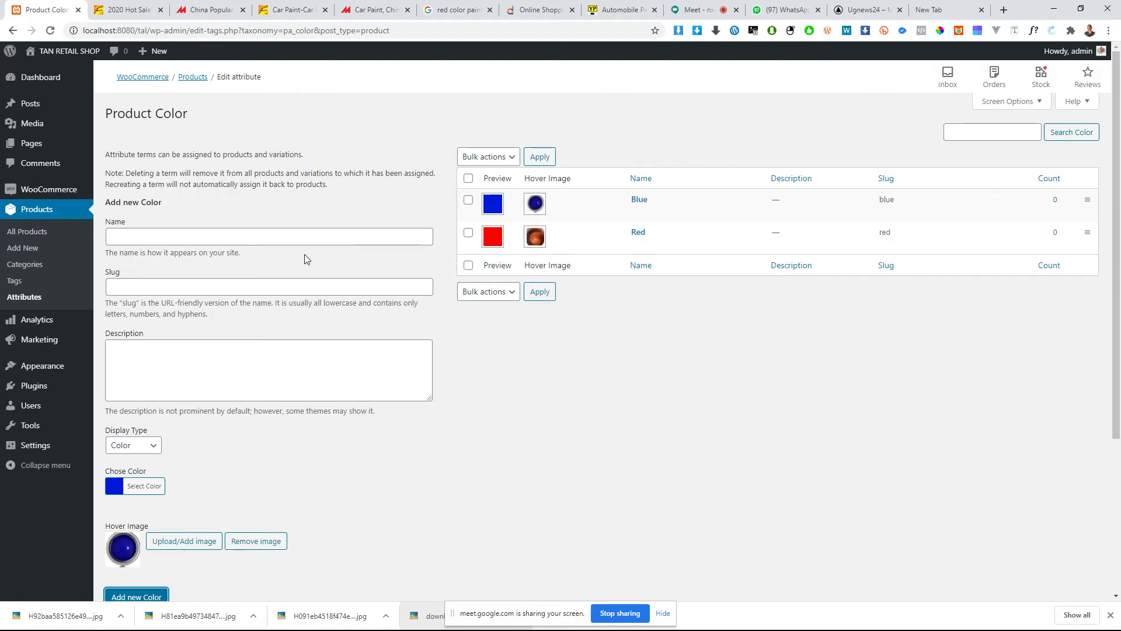
Step: Switch to the Alibaba 2020 Hot Sale Auto Refinish listing and save its enlarged yellow paint can photo
click(210, 9)
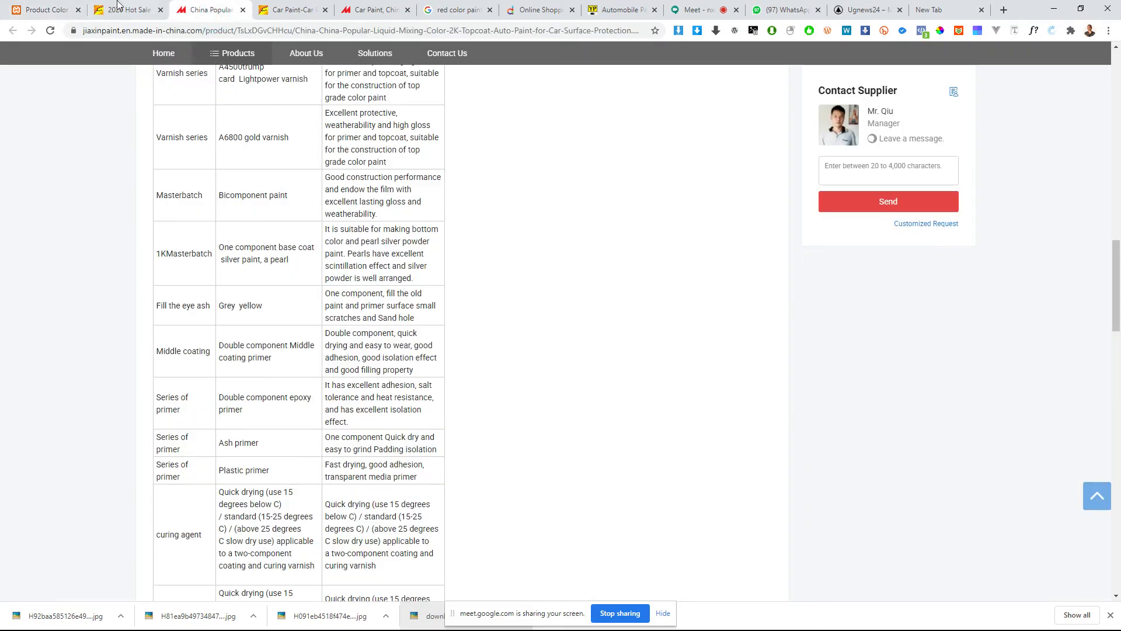
click(115, 7)
click(289, 458)
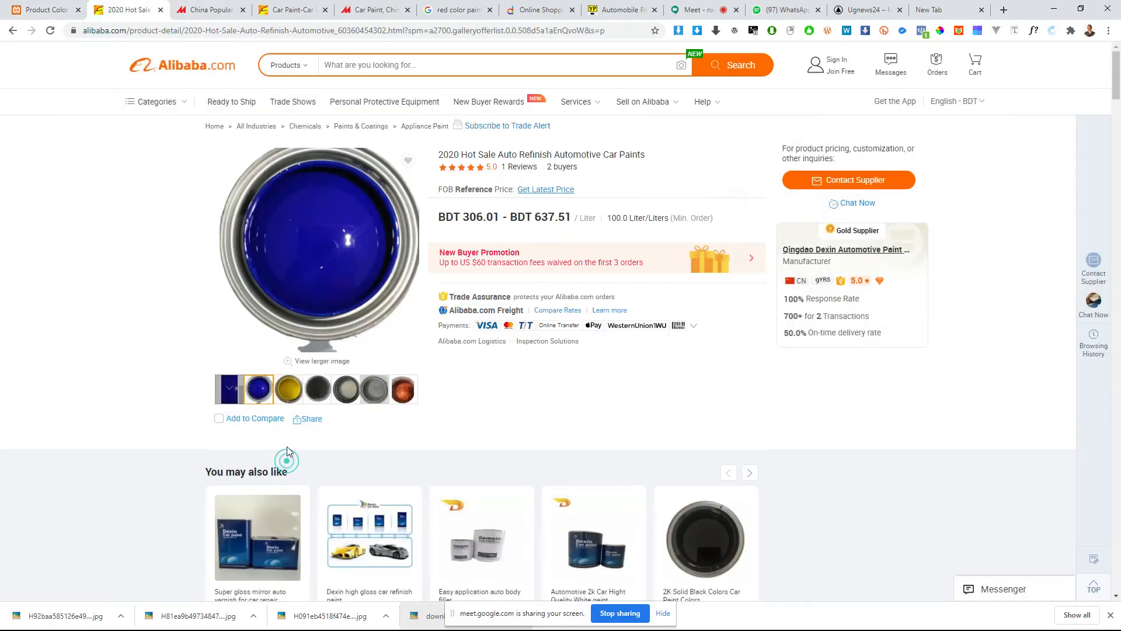
click(280, 390)
click(342, 272)
right_click(512, 260)
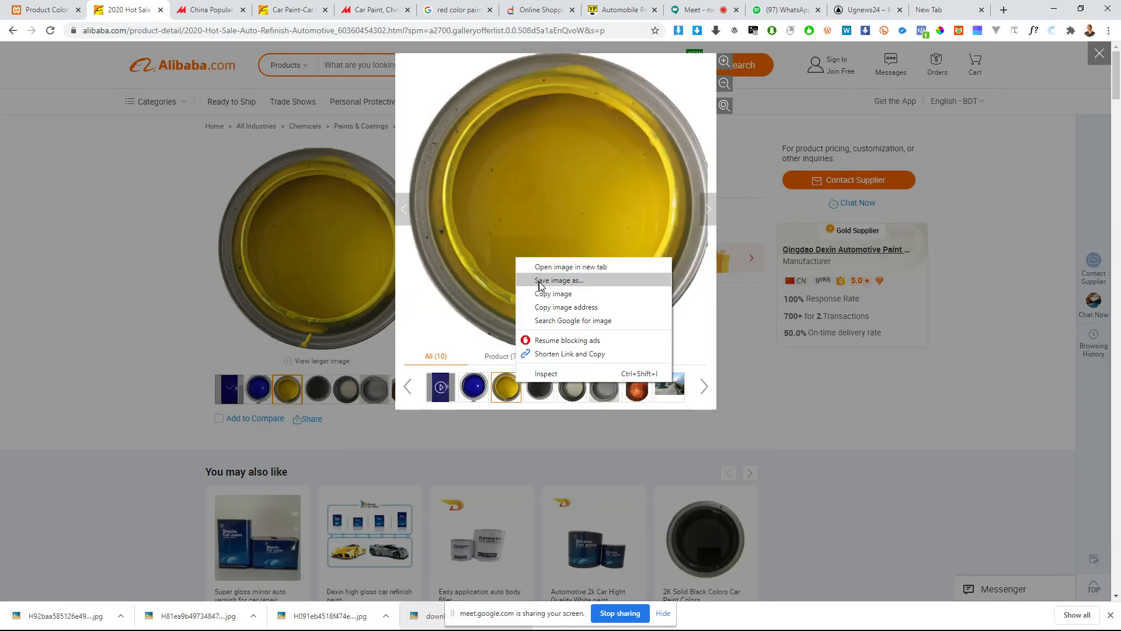
click(538, 281)
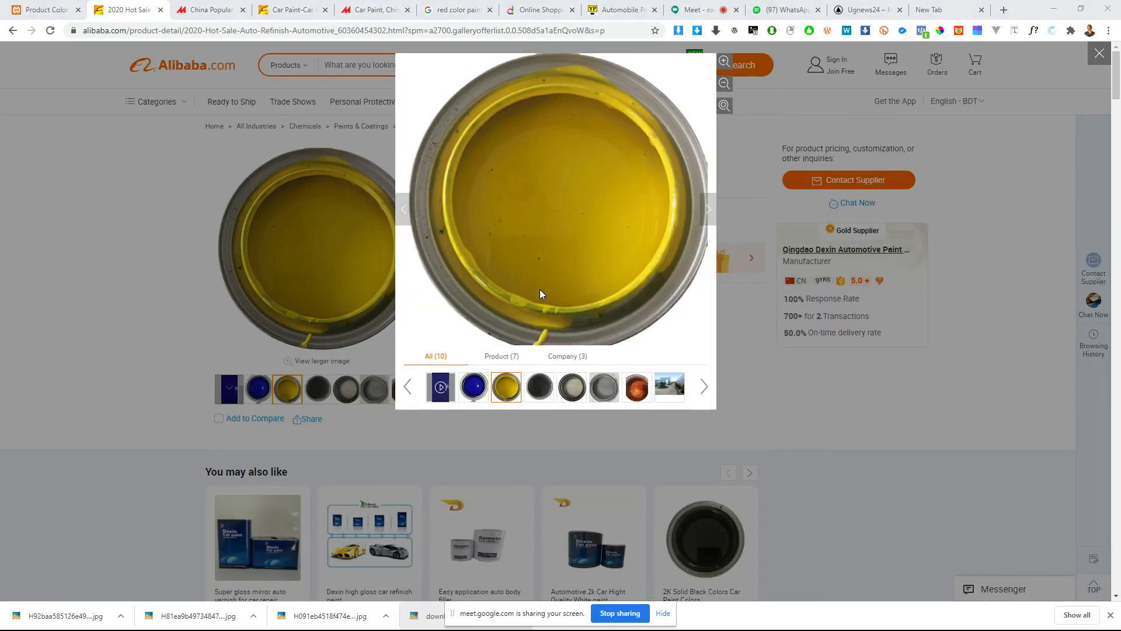
key(Return)
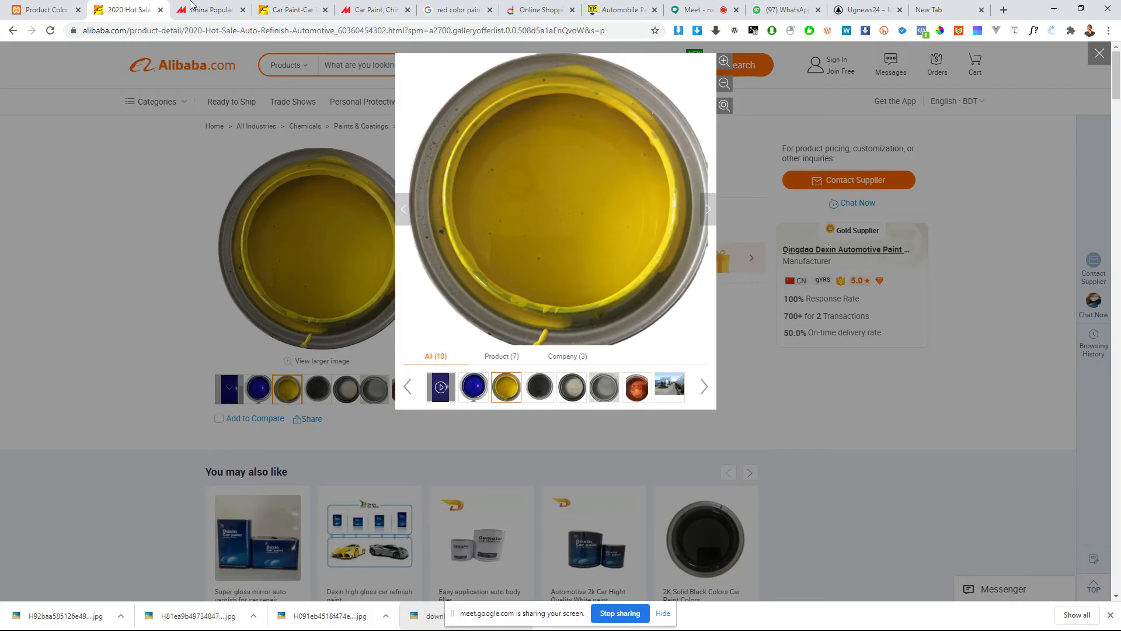
Step: Return to the shop's color form and enter Yello as the new color term's name
click(33, 8)
click(213, 233)
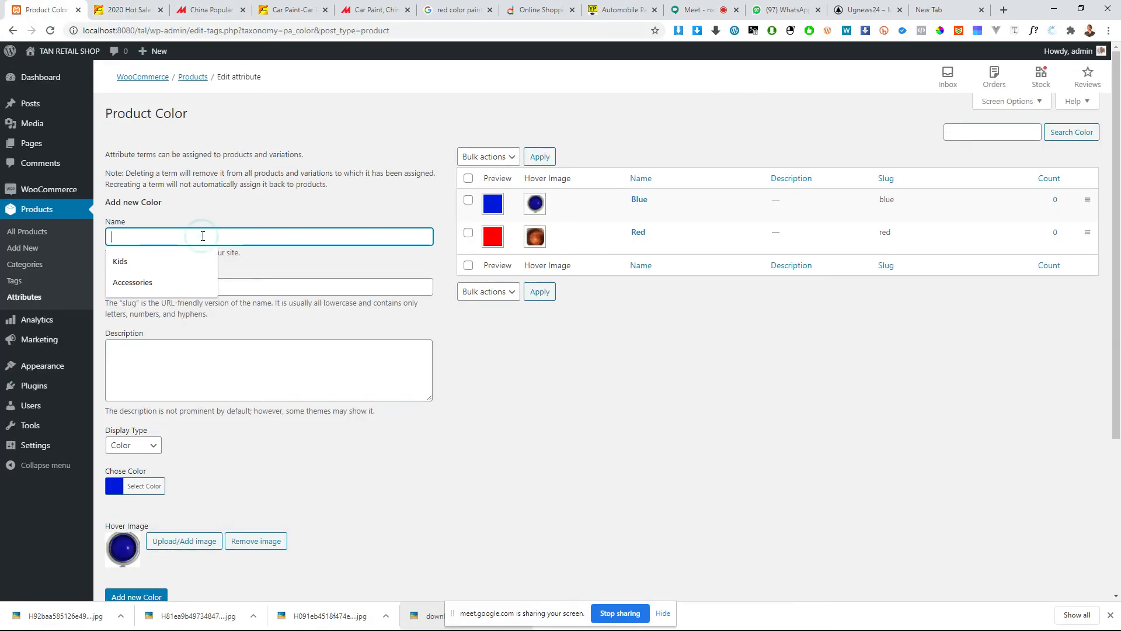
text(Yello)
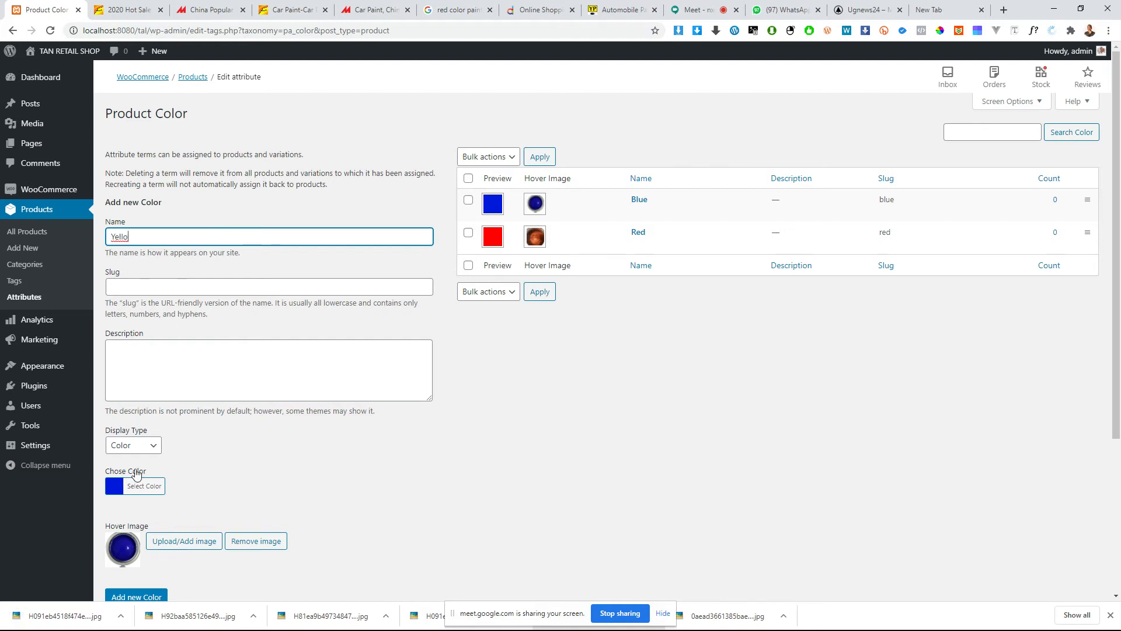
click(144, 486)
click(412, 426)
scroll(383, 439, down, 1)
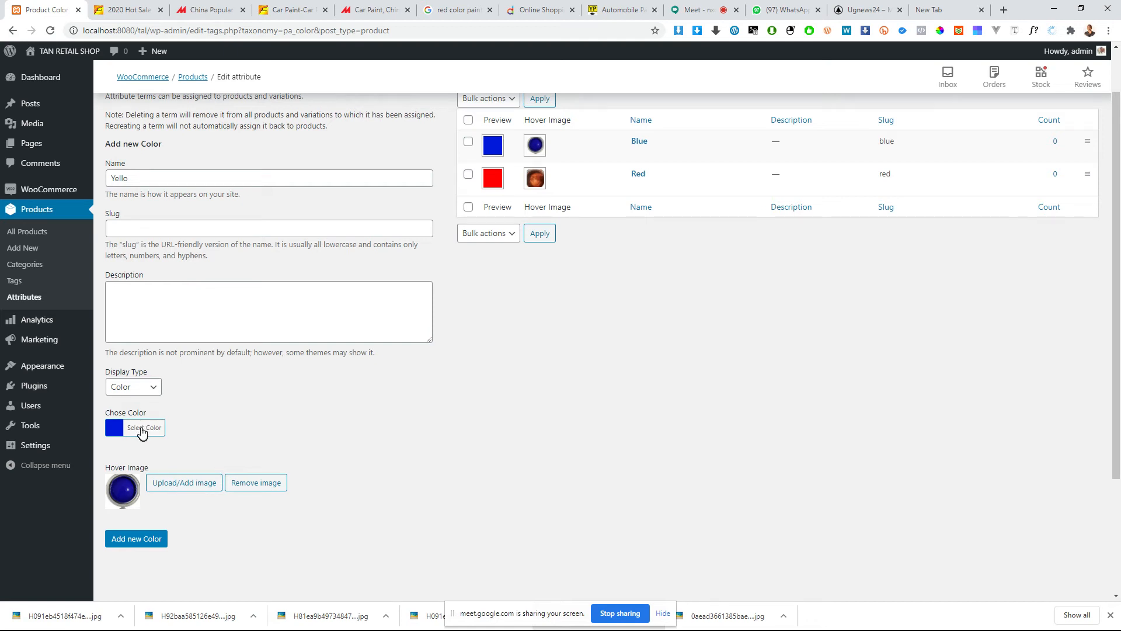
click(140, 428)
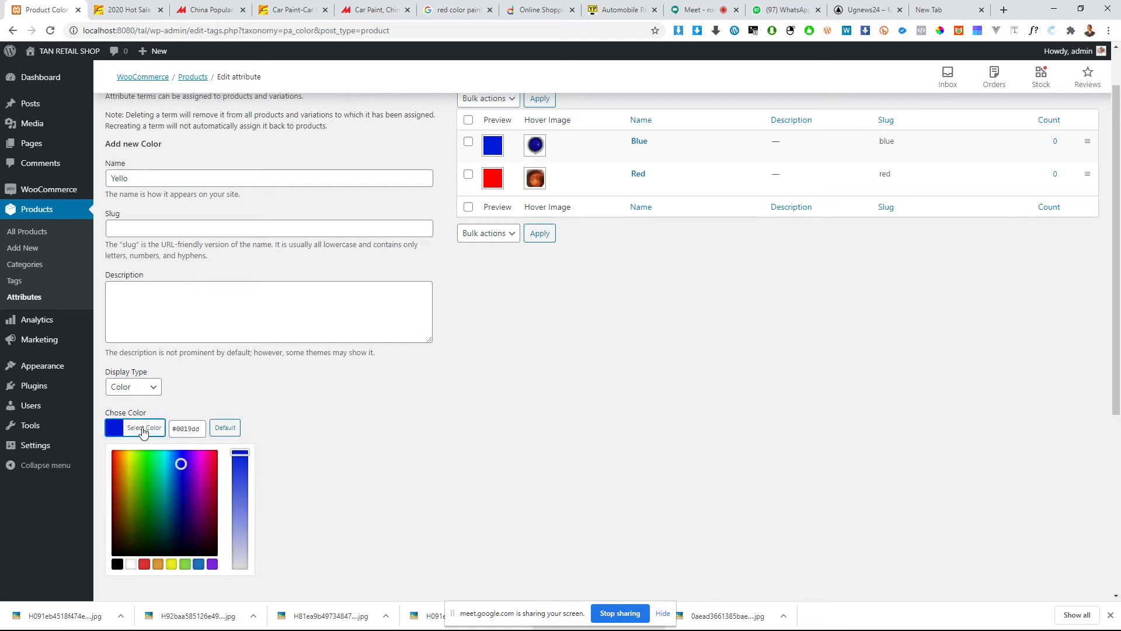
click(128, 388)
click(220, 388)
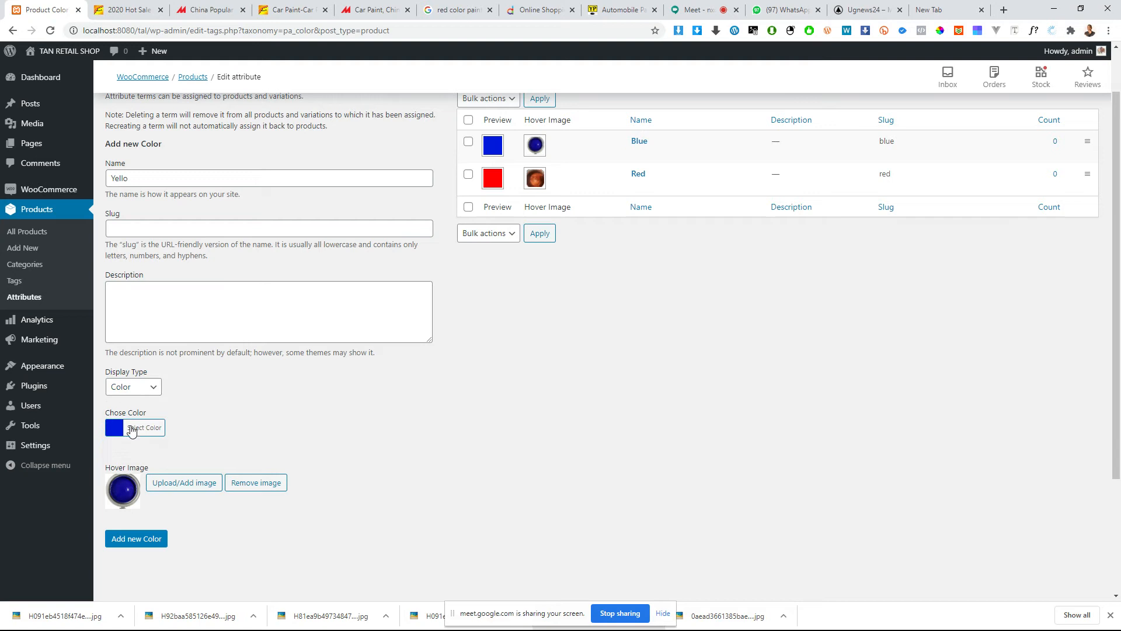
Step: Upload the downloaded yellow paint can photo to the media library and use it as the new color's hover image
click(186, 482)
drag(42, 619, 273, 423)
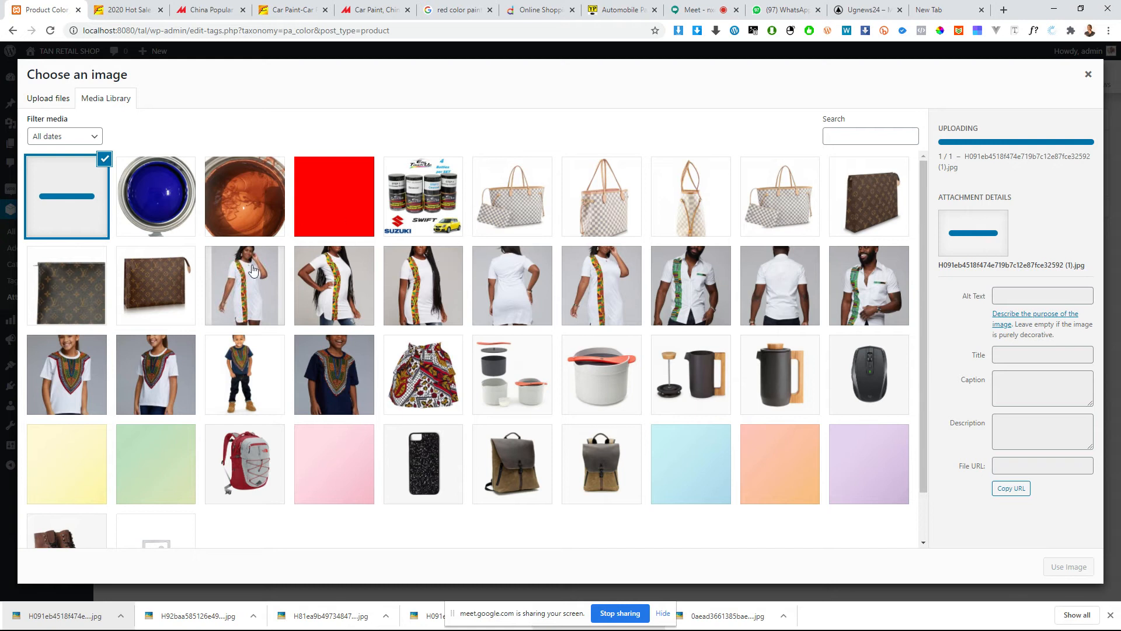
click(239, 216)
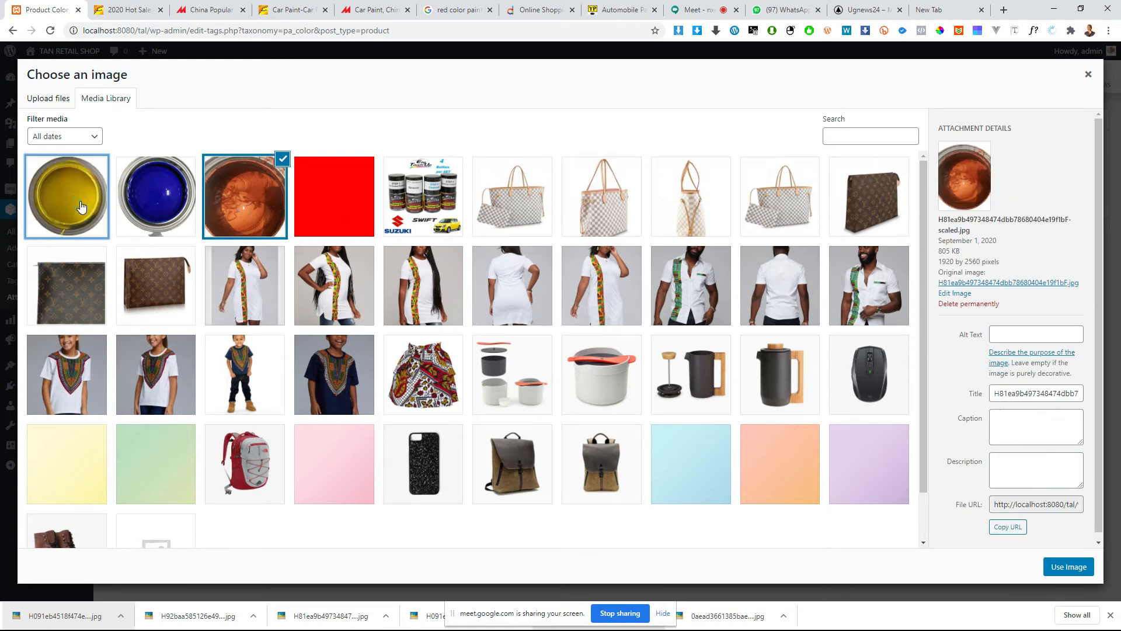
click(90, 212)
click(1056, 566)
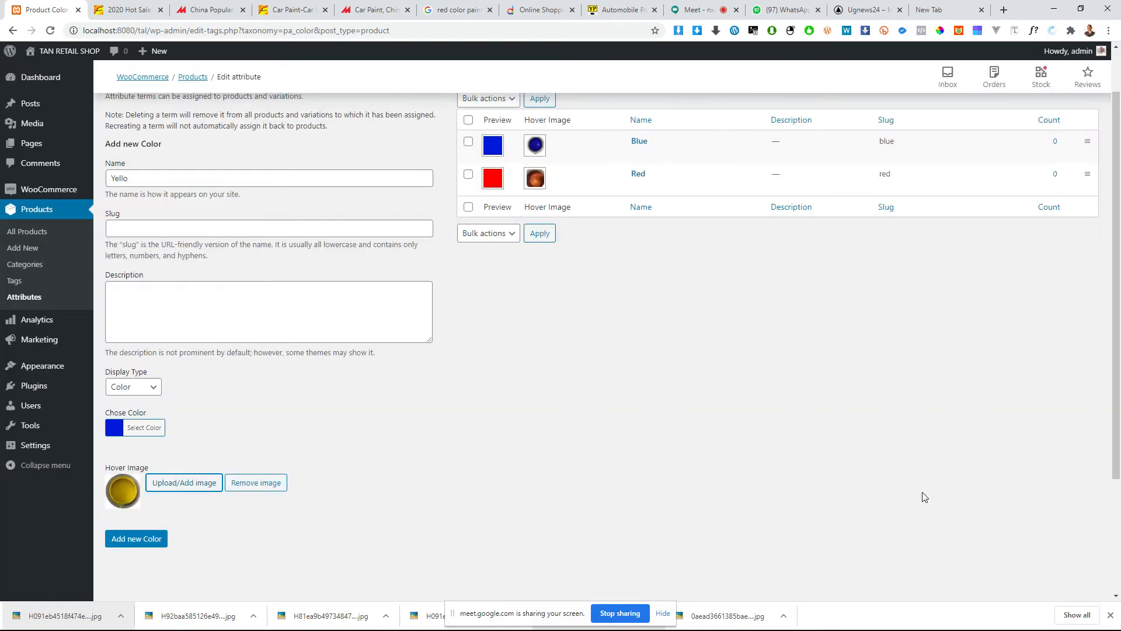
Step: Choose the yellow swatch #ffbf00 for the new color and add the Yello color term
scroll(479, 390, up, 1)
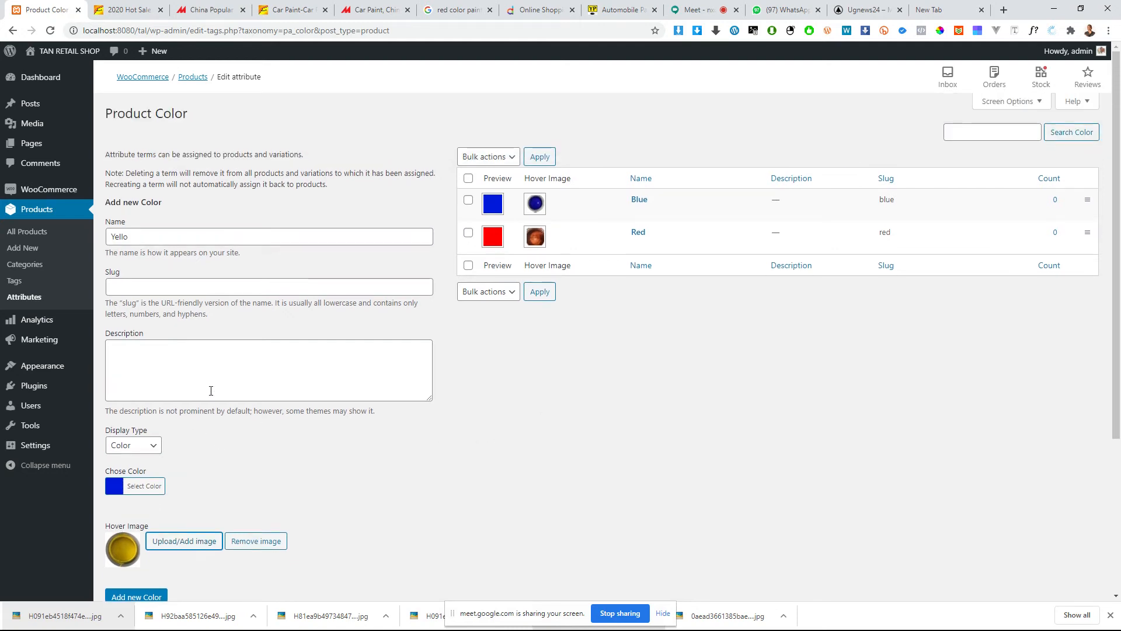
click(146, 486)
click(125, 507)
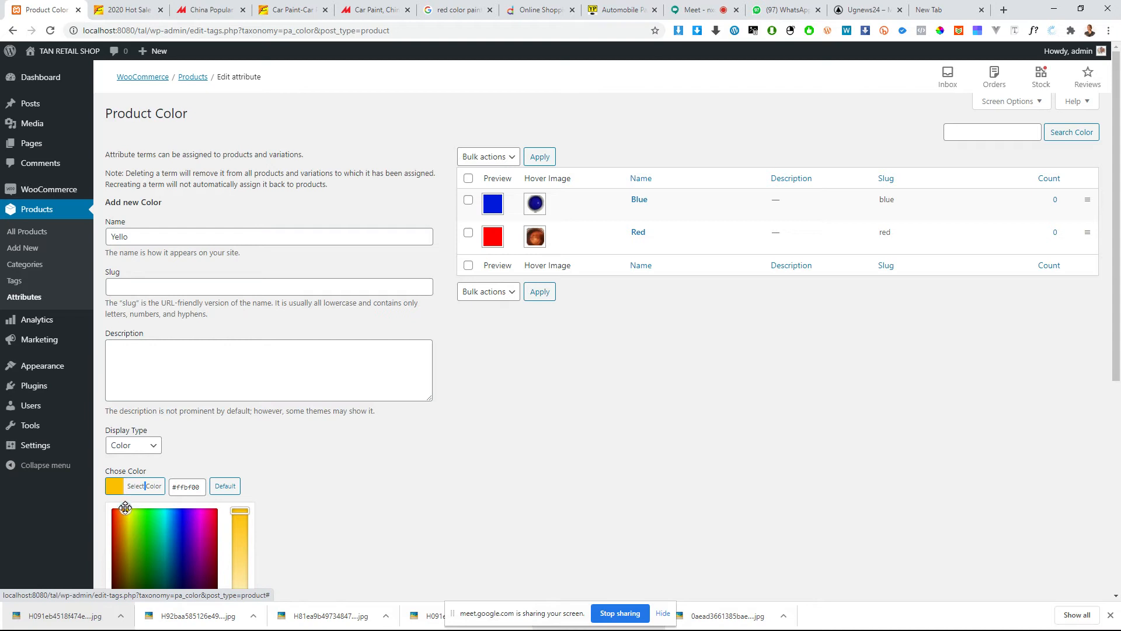
click(483, 474)
scroll(409, 350, down, 2)
click(161, 482)
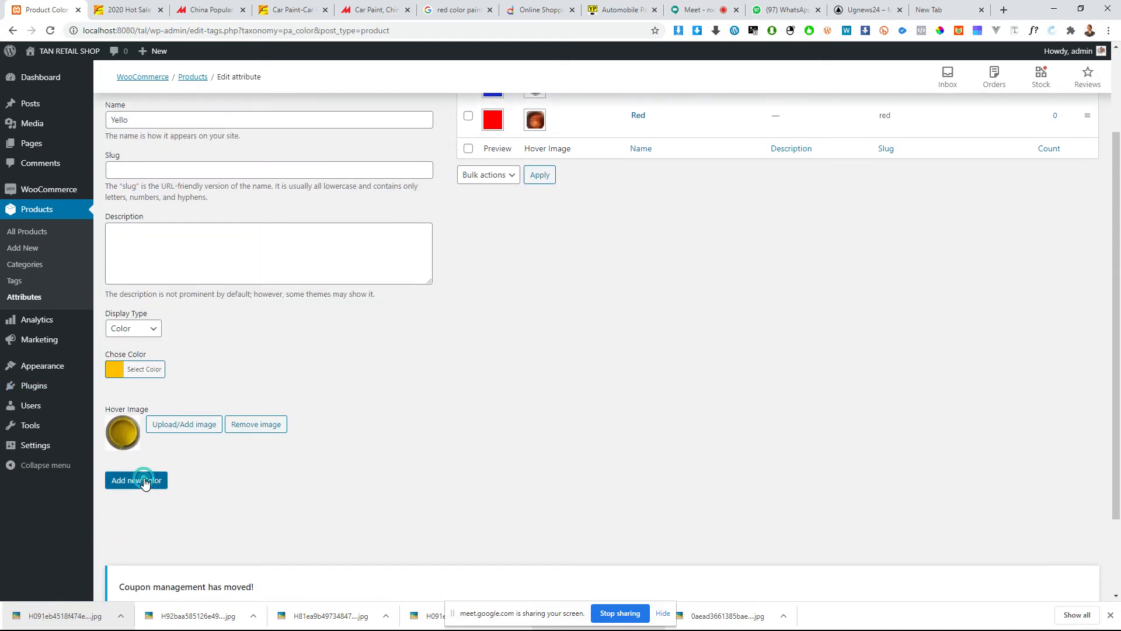
scroll(593, 408, up, 2)
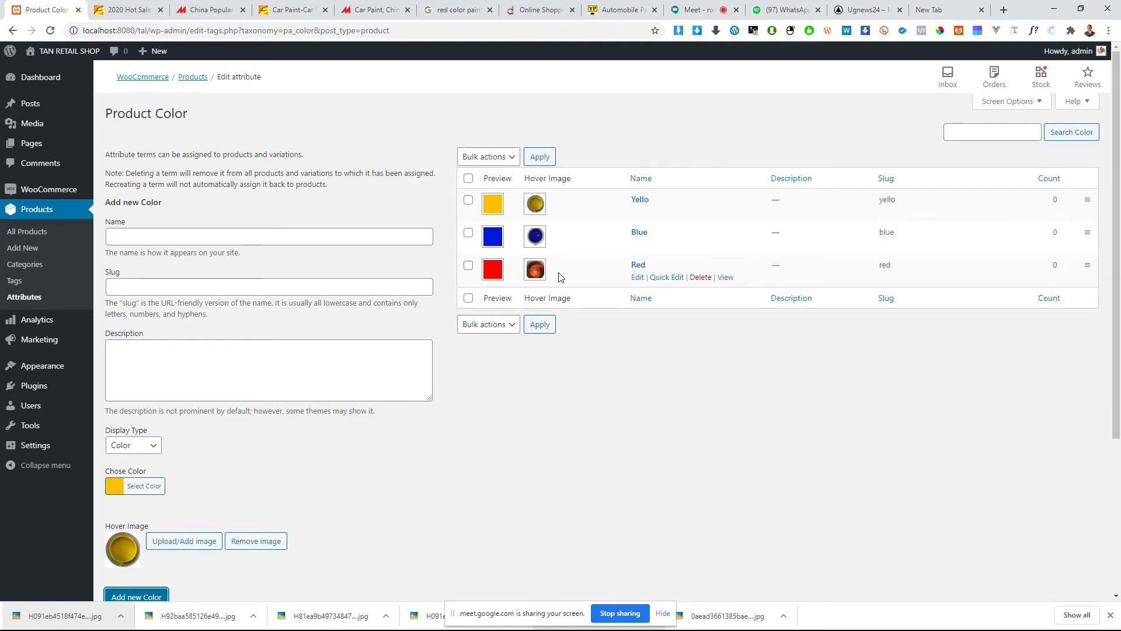
scroll(629, 389, down, 4)
scroll(863, 358, up, 4)
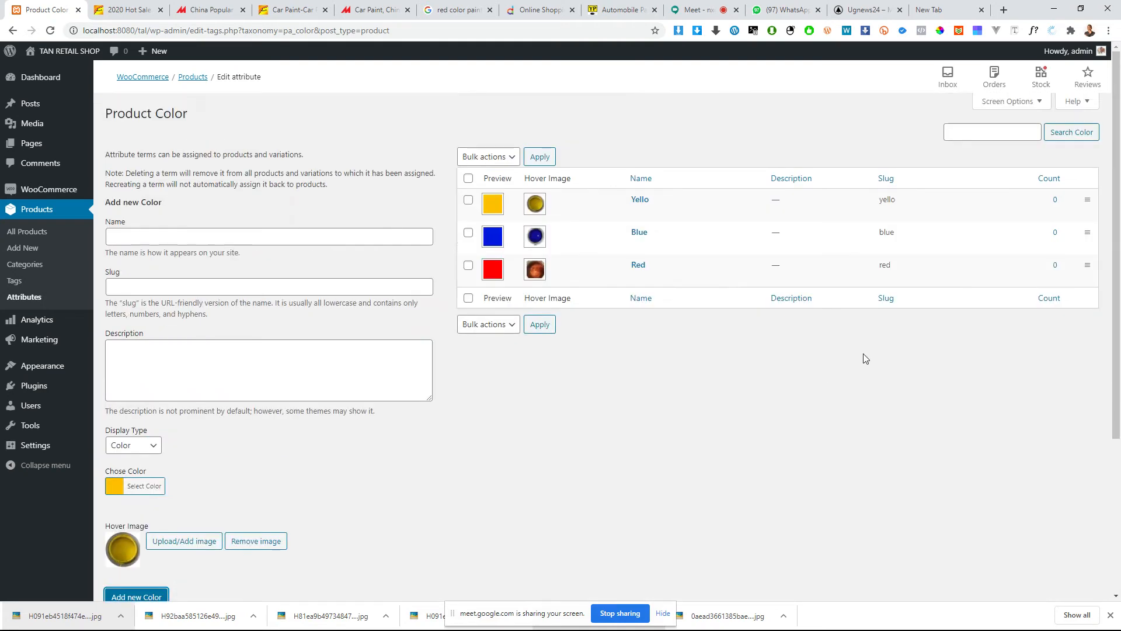
scroll(263, 473, down, 3)
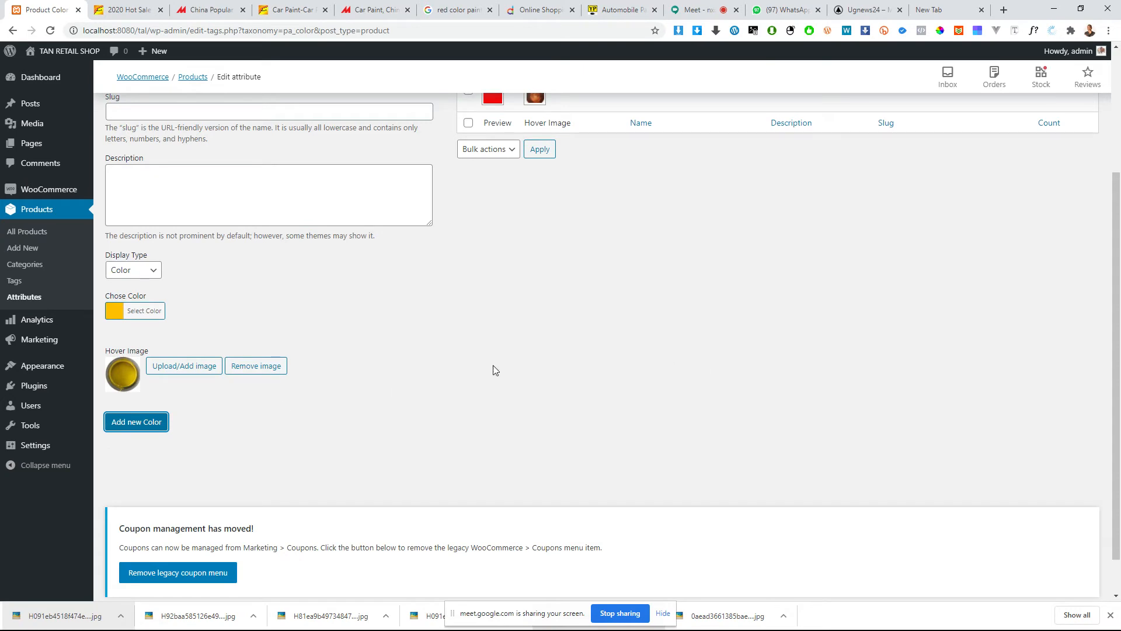
scroll(899, 342, up, 3)
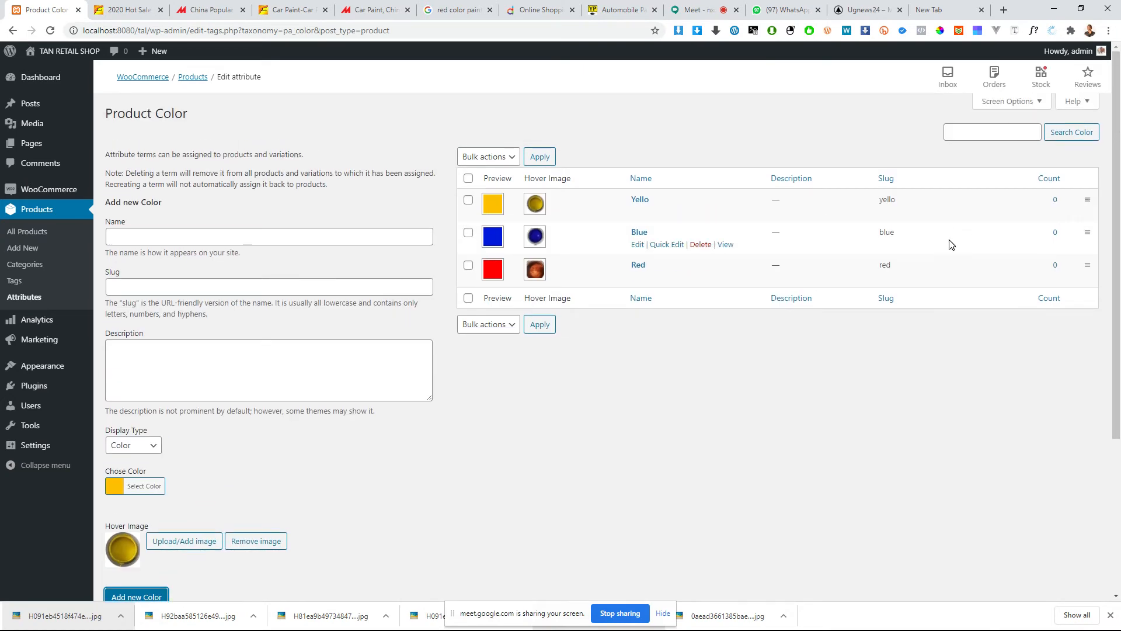
mouse_move(661, 216)
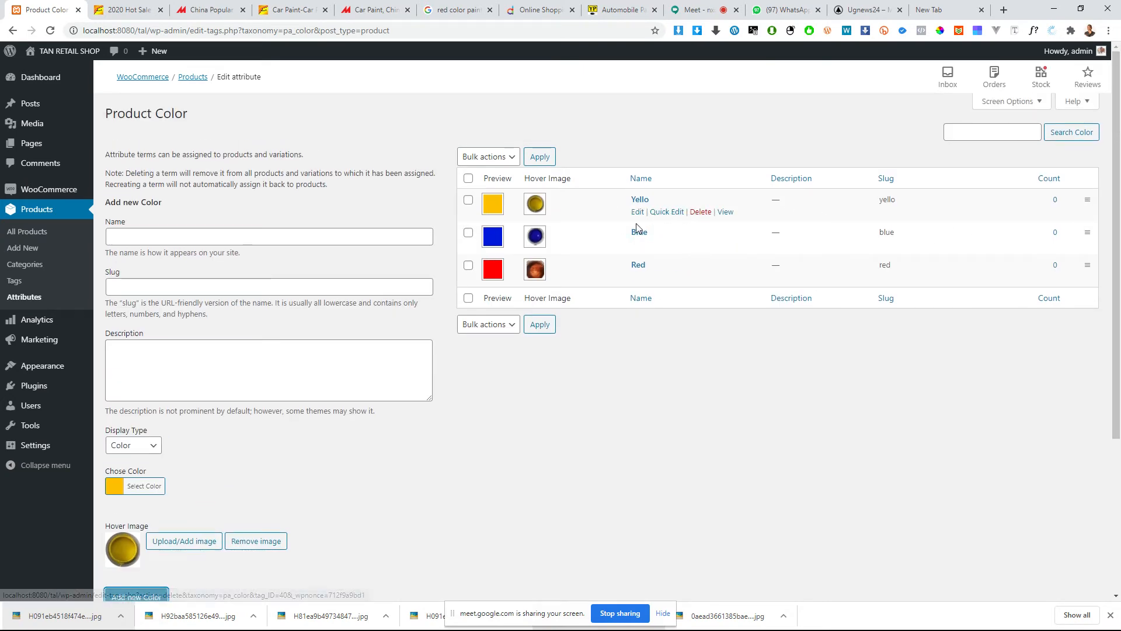
Step: Open the product attributes overview and enlarge the page to 125%
click(36, 299)
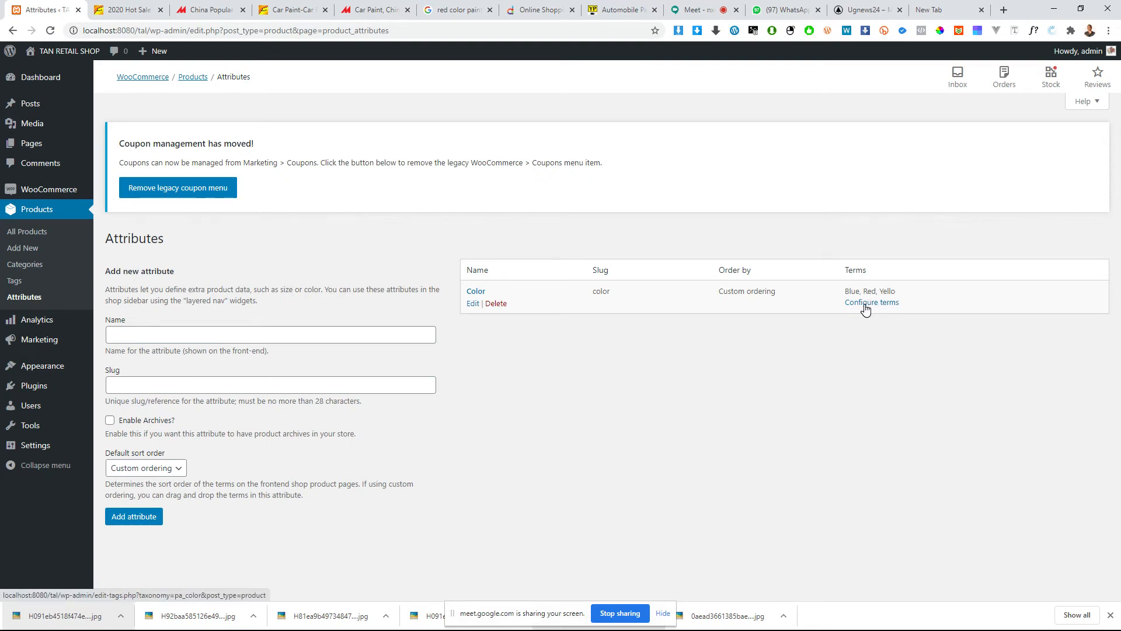
key(ctrl+plus)
key(ctrl+plus)
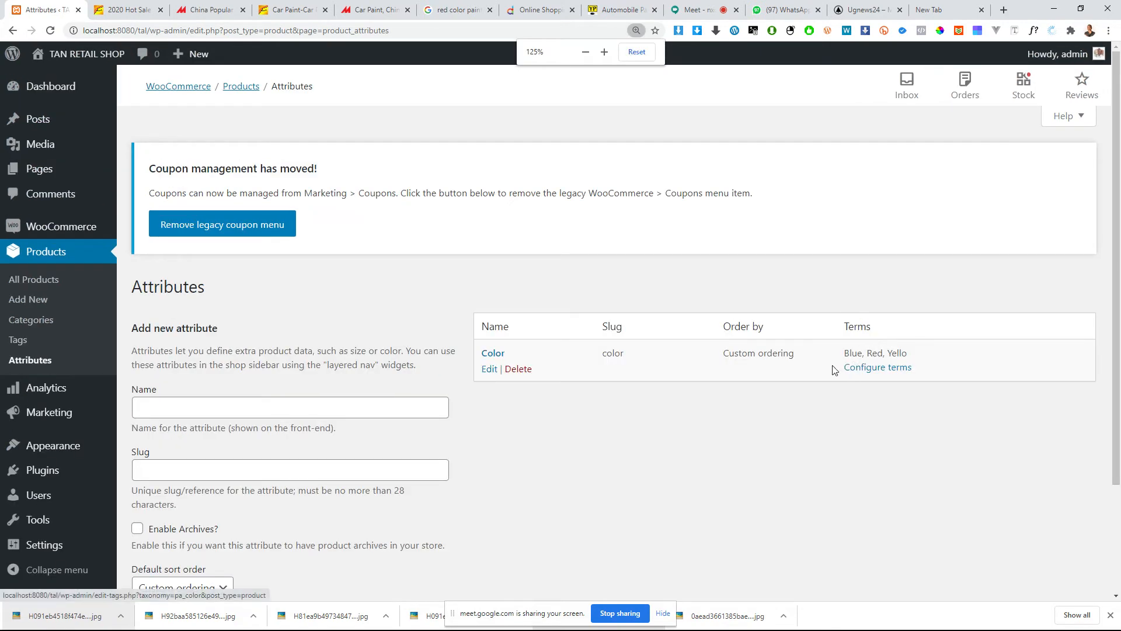
scroll(828, 367, down, 2)
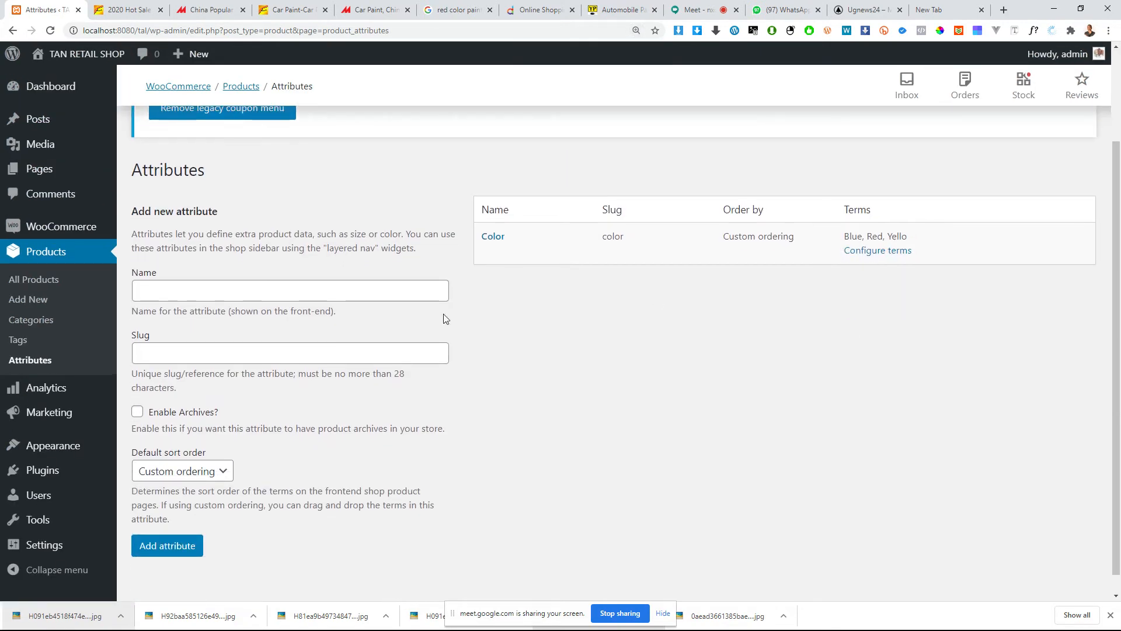
Step: Check the supplier pages and the Alibaba paint listing's product details for further attributes to add
click(322, 284)
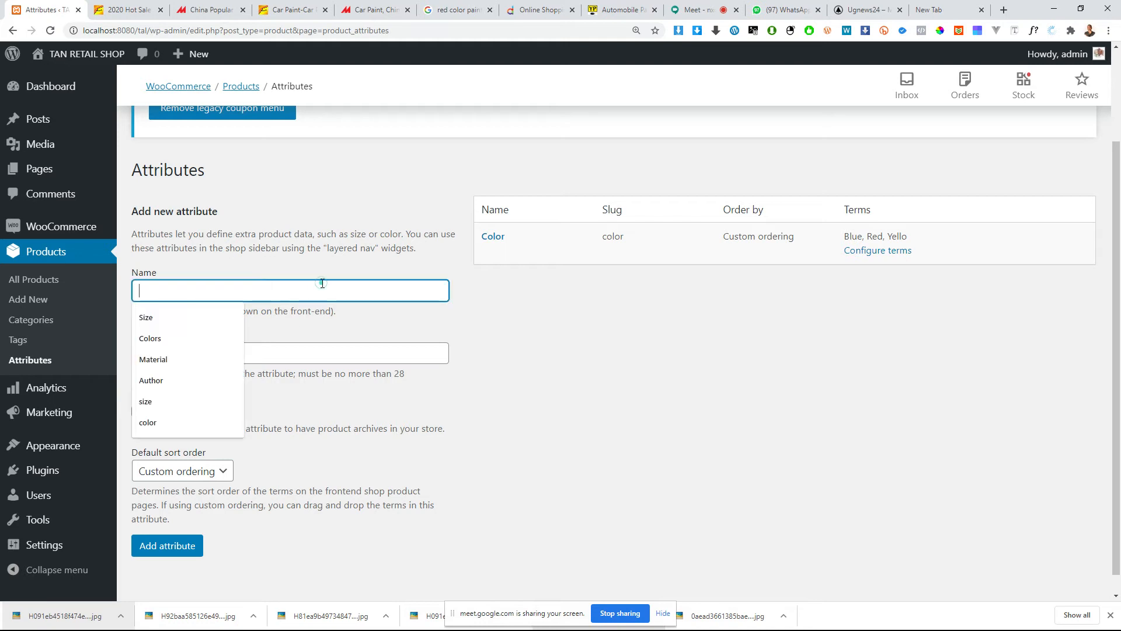
click(237, 10)
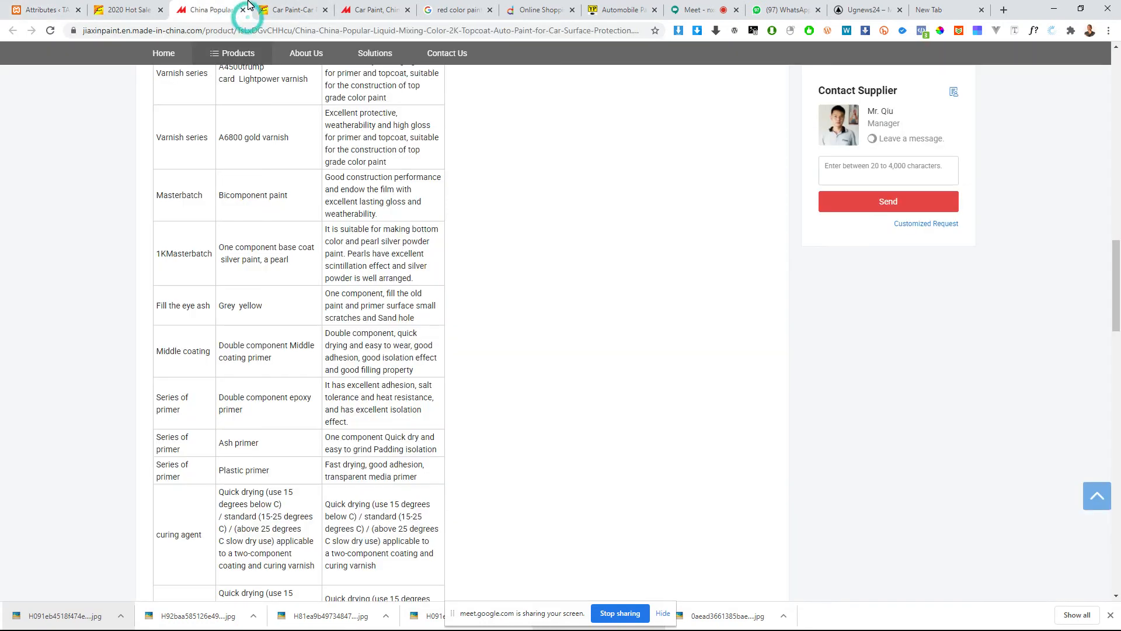
click(283, 10)
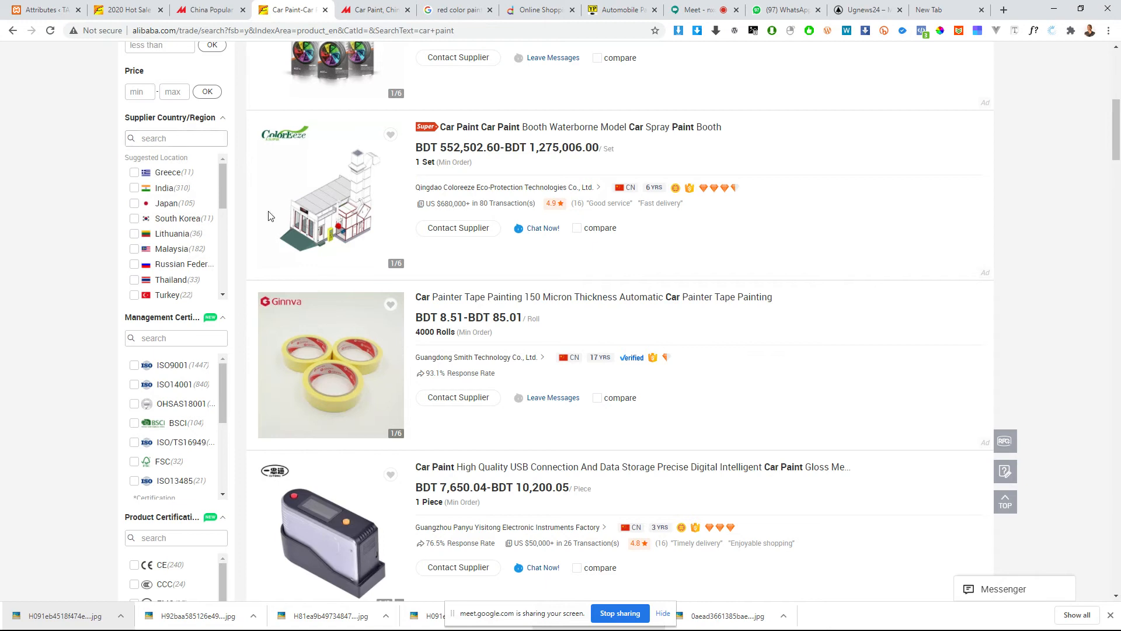
scroll(206, 216, up, 3)
click(156, 7)
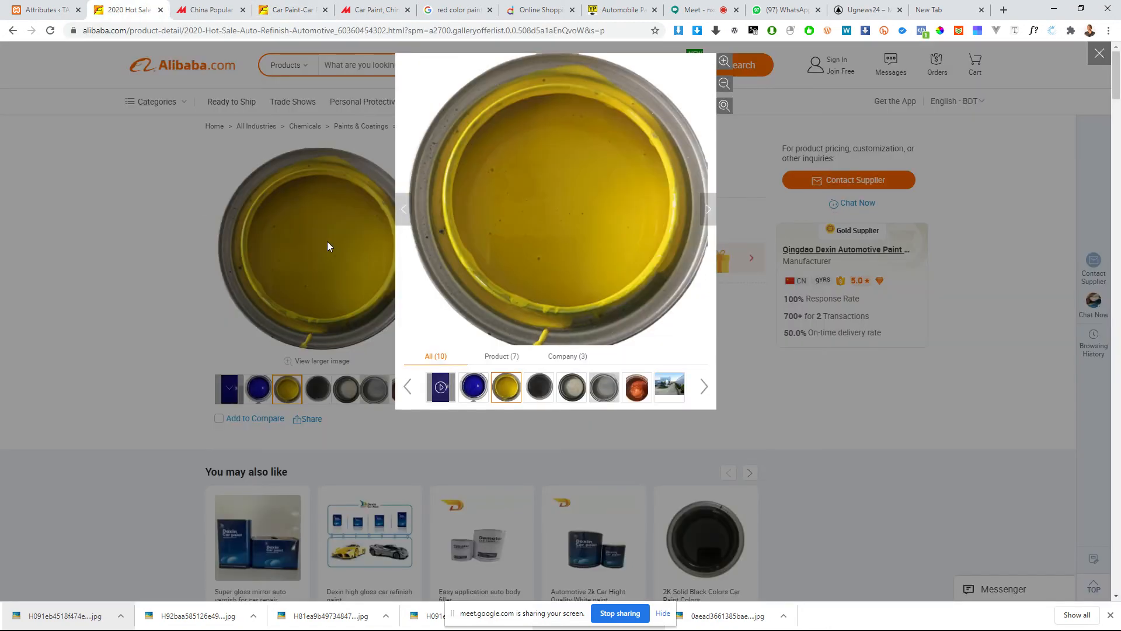
scroll(234, 420, down, 13)
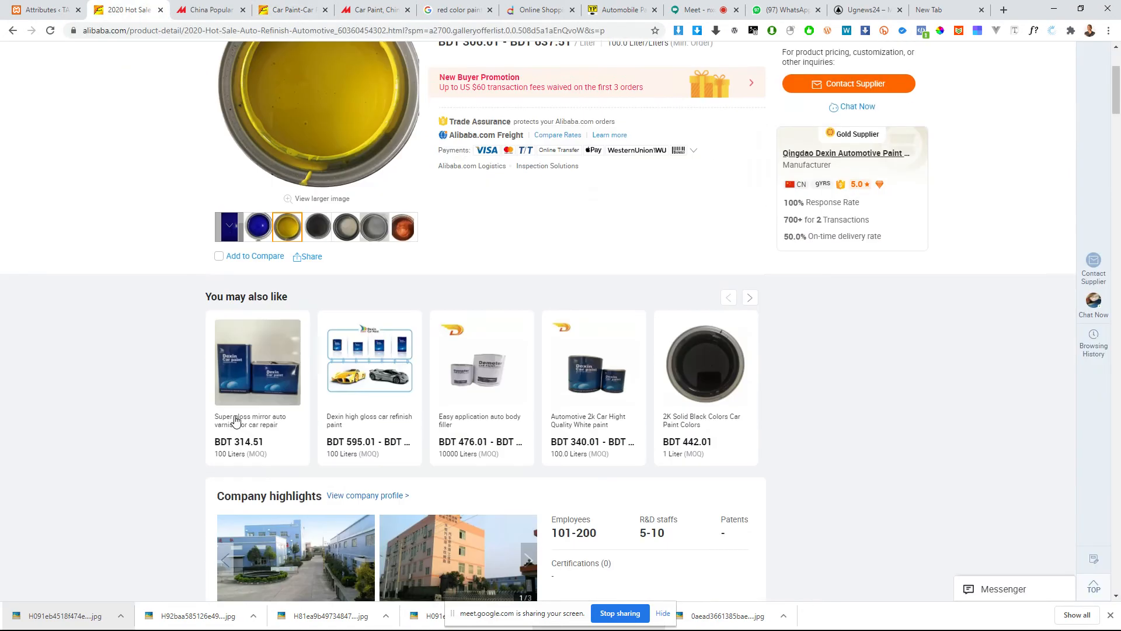
scroll(307, 386, down, 10)
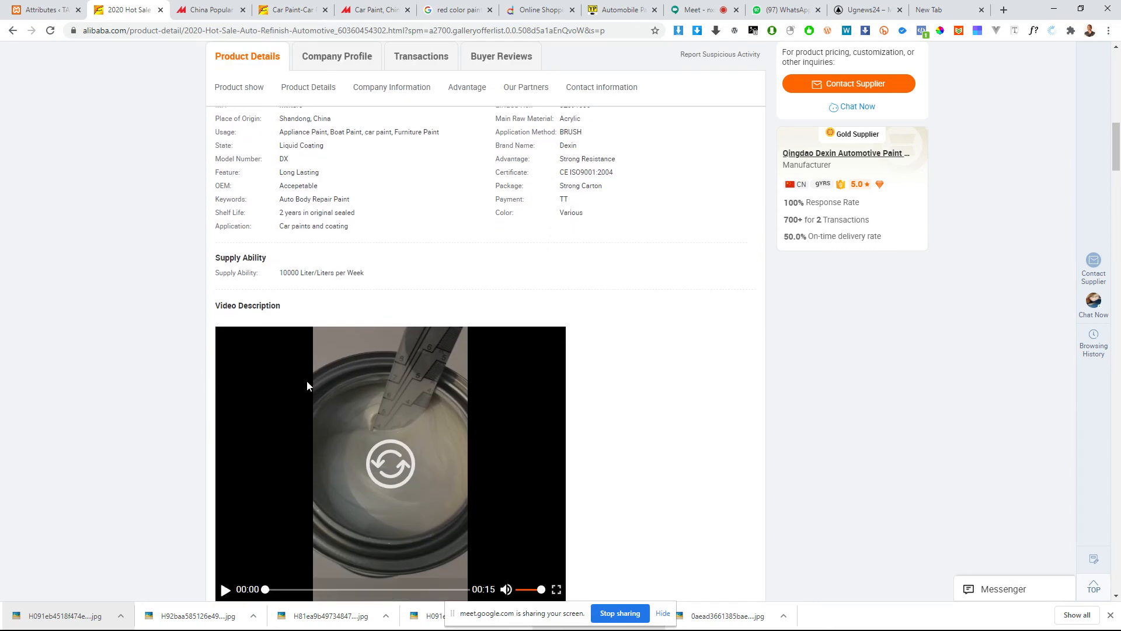
Step: Return to the shop's attribute form and add a new product attribute named Manufacture
click(8, 3)
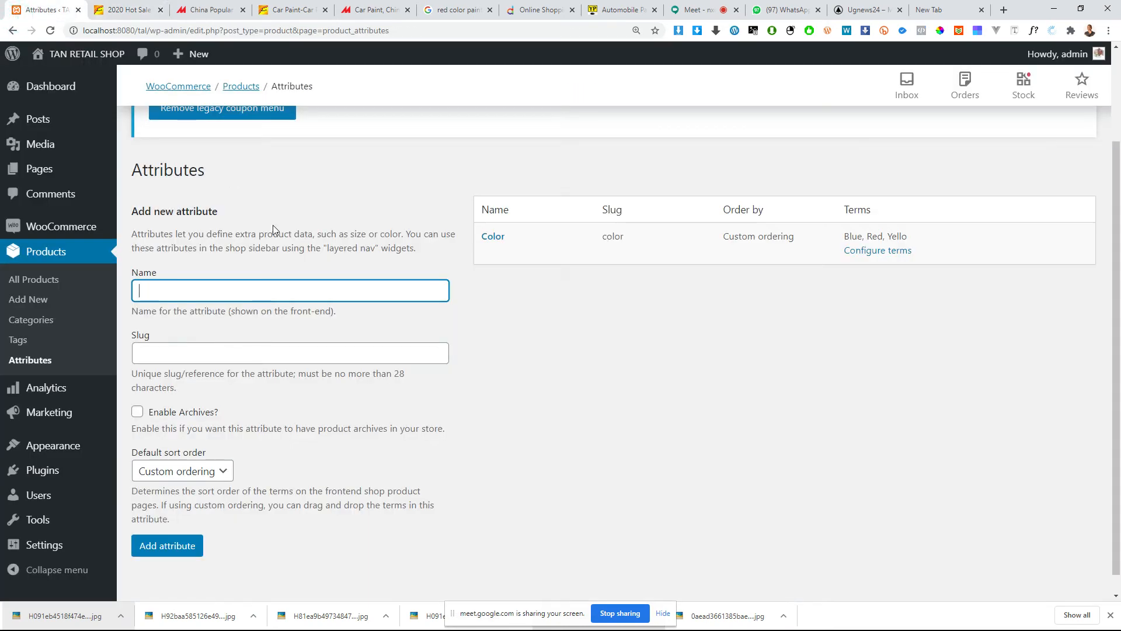
click(208, 293)
text(Man)
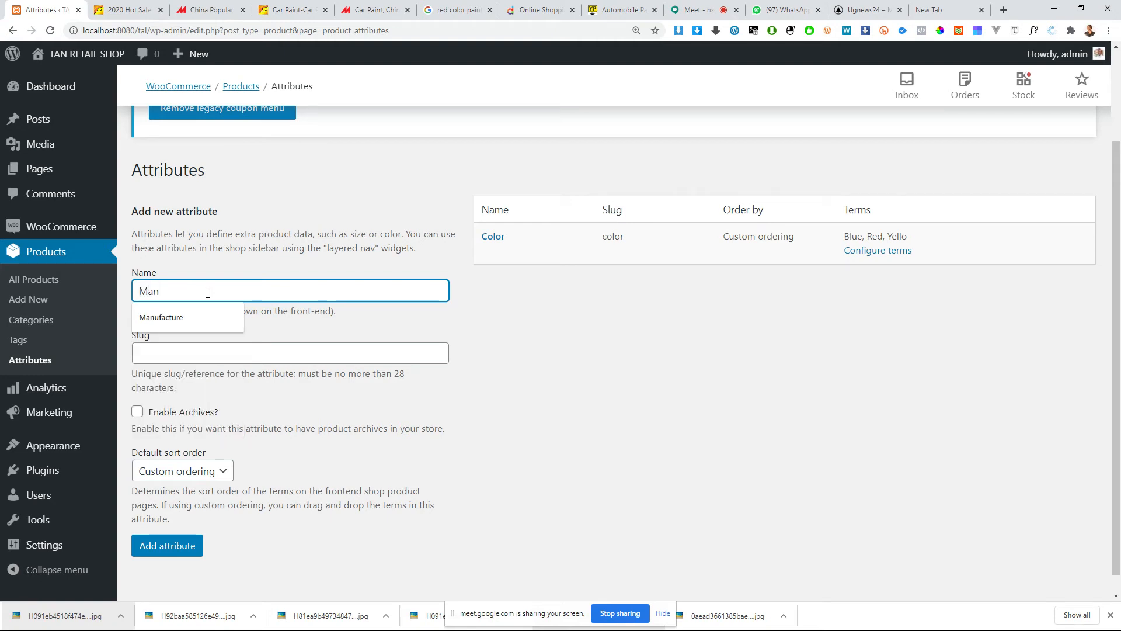
click(176, 317)
click(187, 352)
click(177, 540)
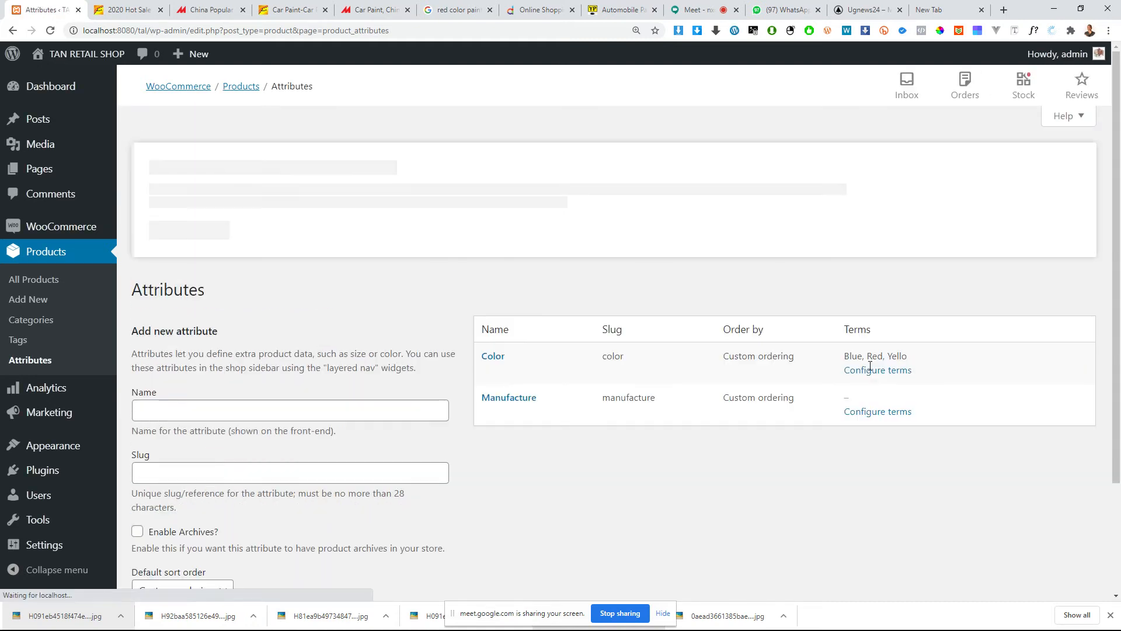
Step: Open the term configuration of the Manufacture attribute and copy the word Manufacture from the page heading
click(878, 415)
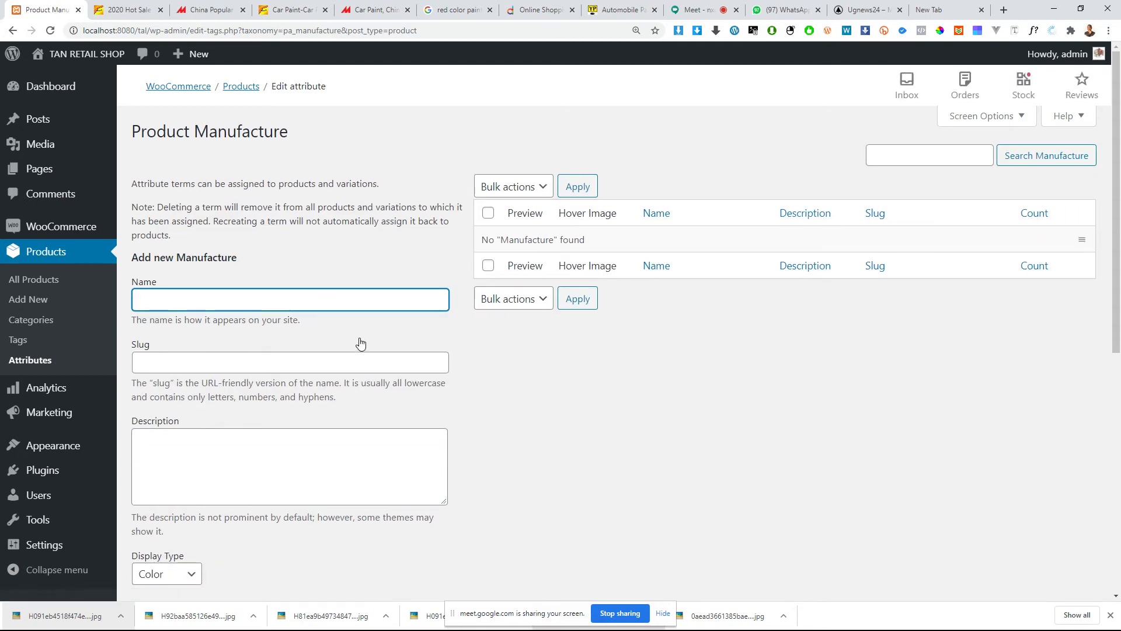
click(233, 300)
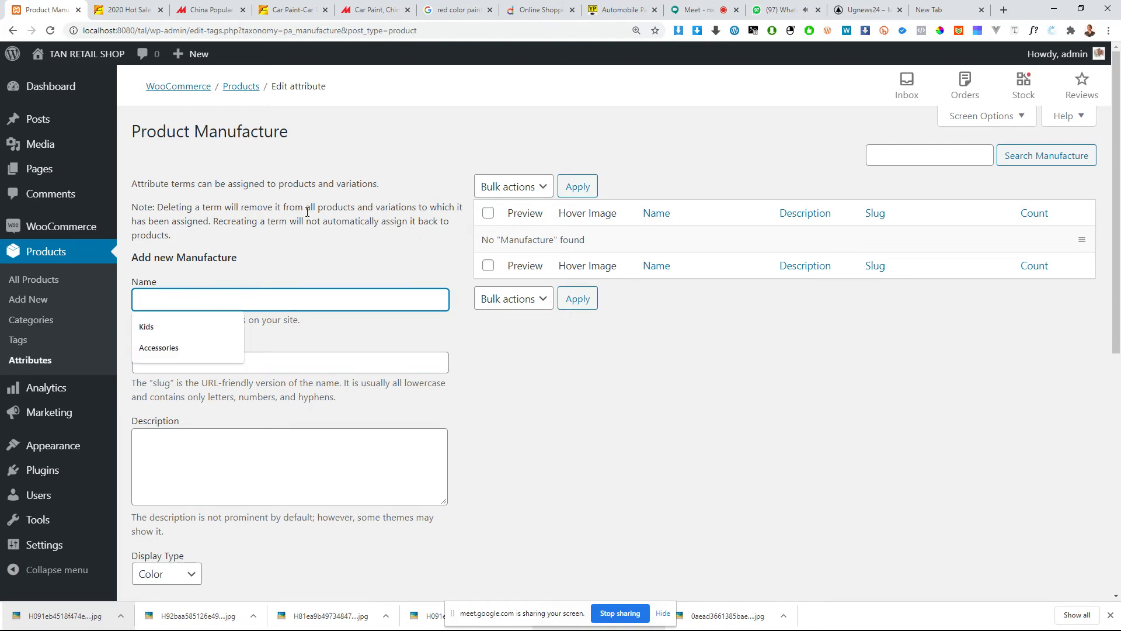
double_click(241, 131)
key(ctrl+c)
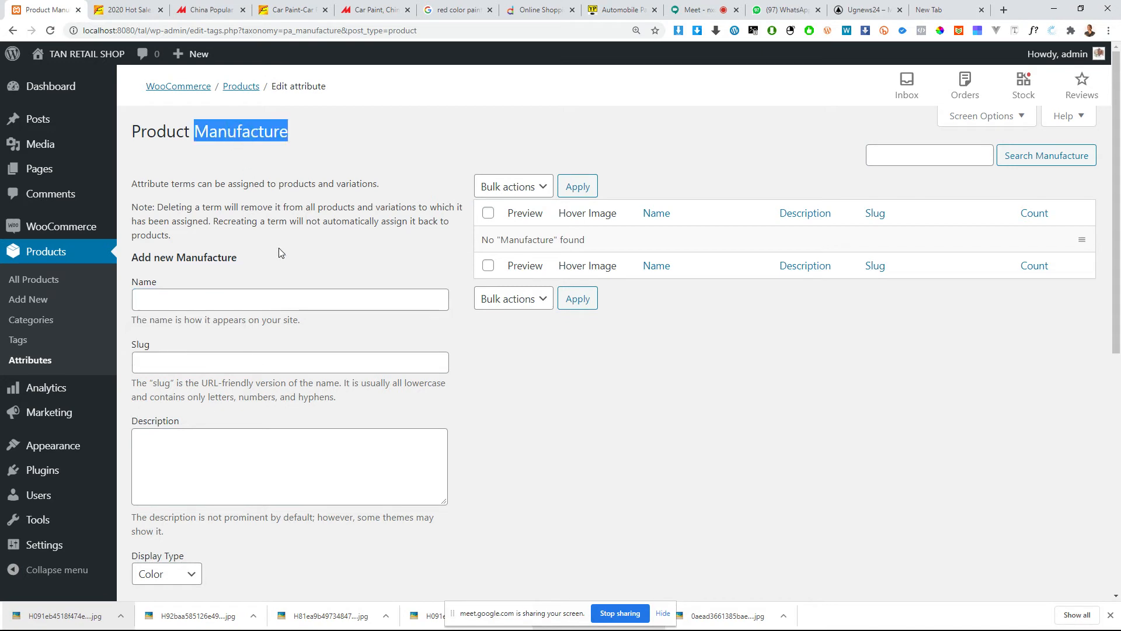
click(173, 304)
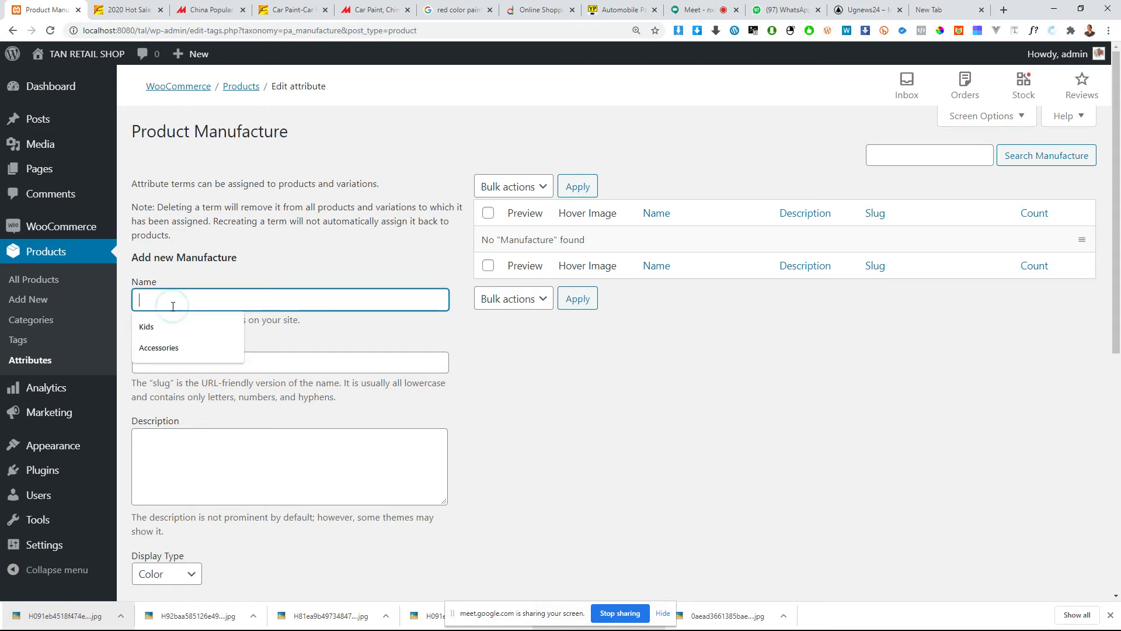
Step: Check the Alibaba paint listing's product and company details for manufacturer information, then return to the shop's term form
click(116, 10)
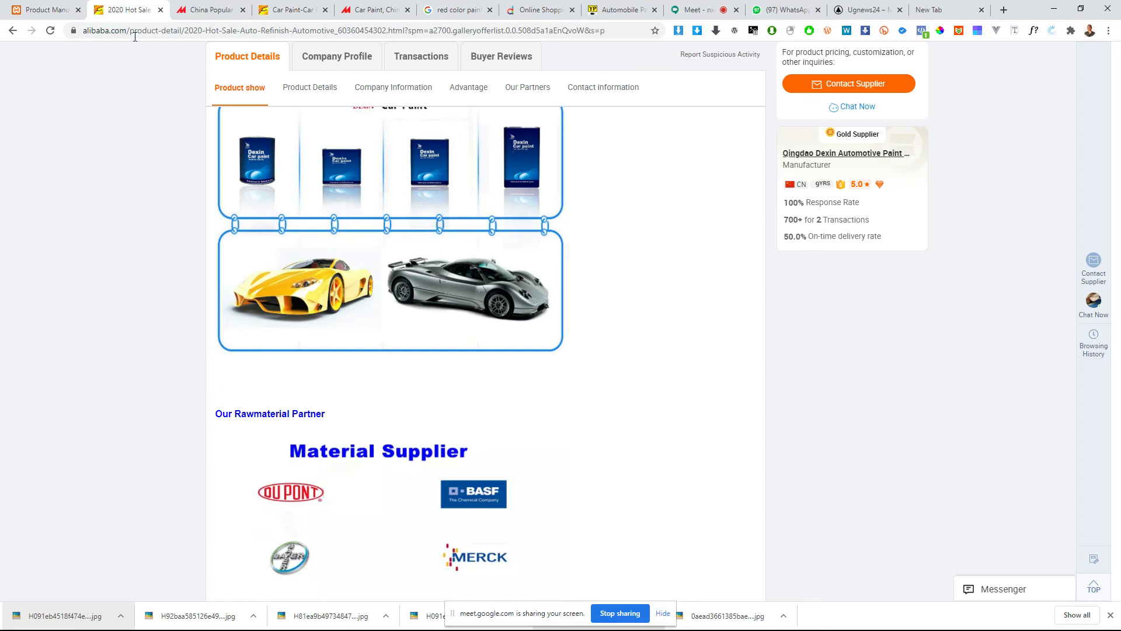
scroll(367, 395, down, 15)
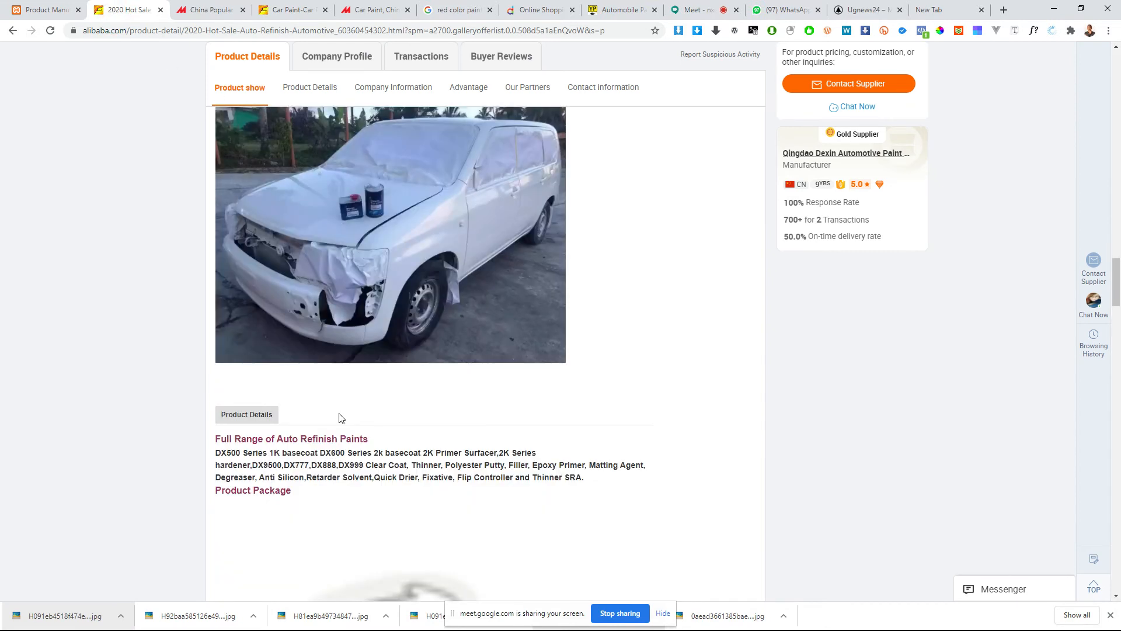
scroll(340, 417, down, 15)
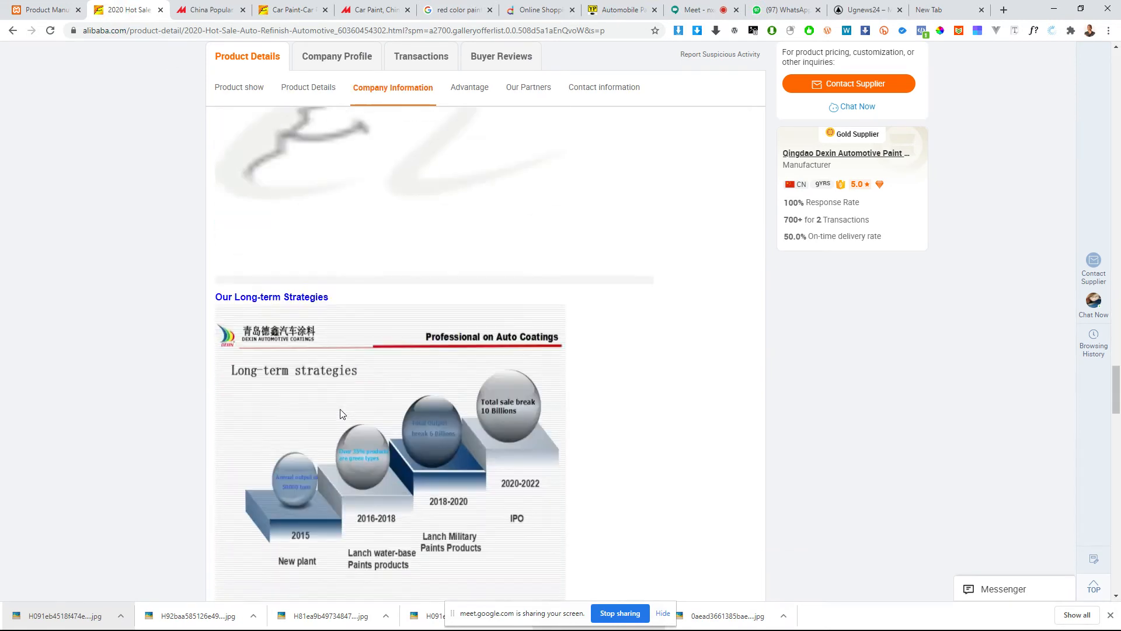
scroll(340, 409, down, 5)
click(44, 10)
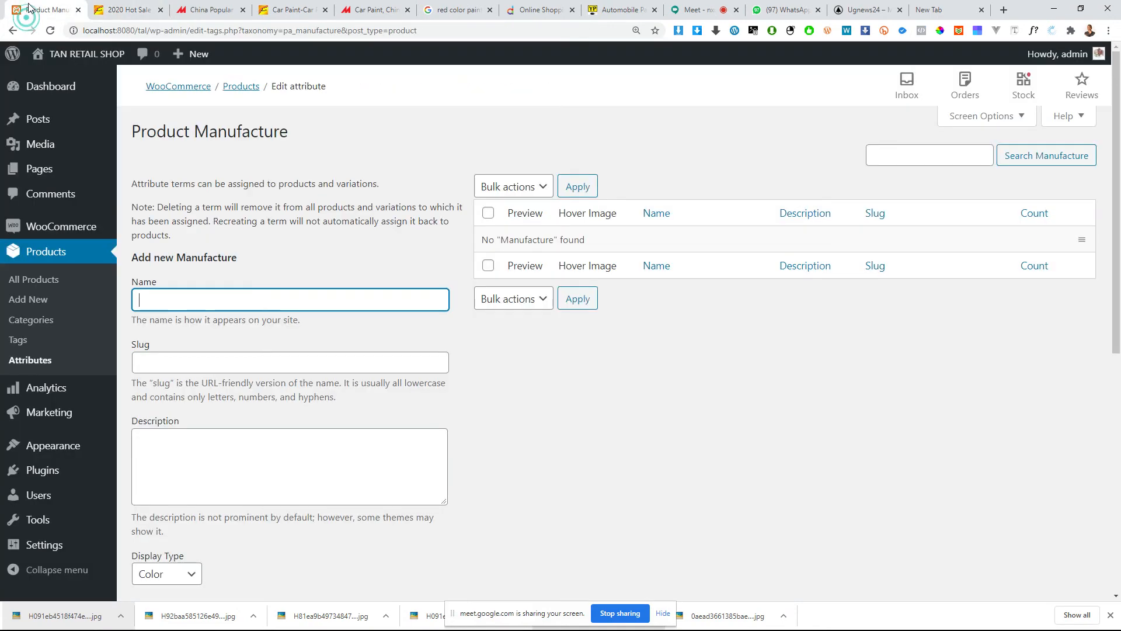
Step: Add a Manufacture term named Manufacture a with the Text Block display type
click(210, 298)
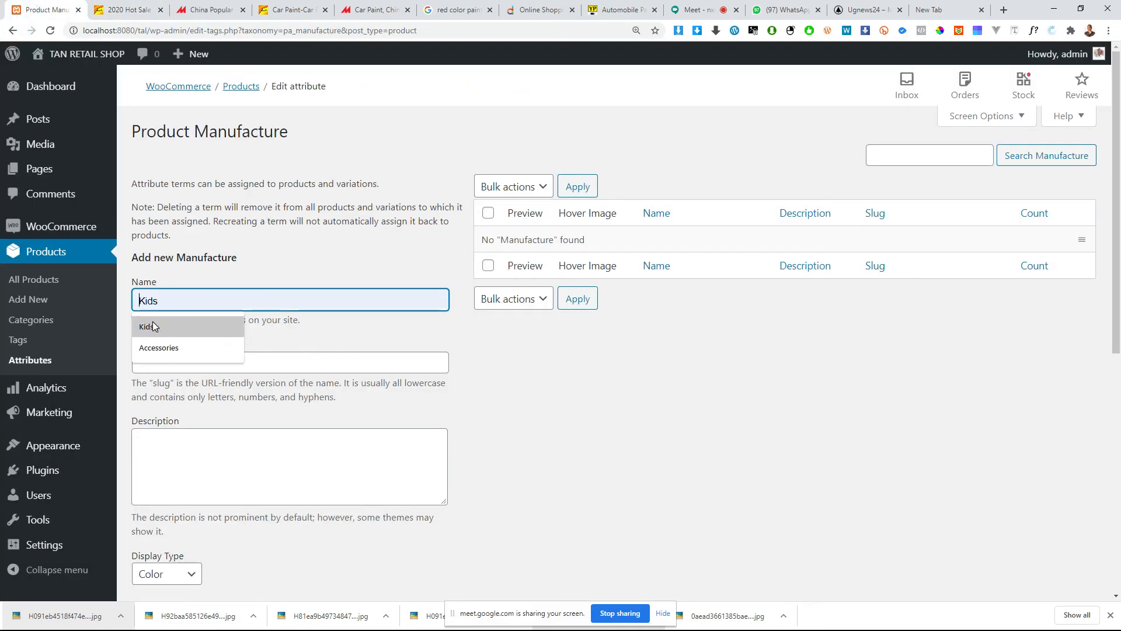
key(ctrl+v)
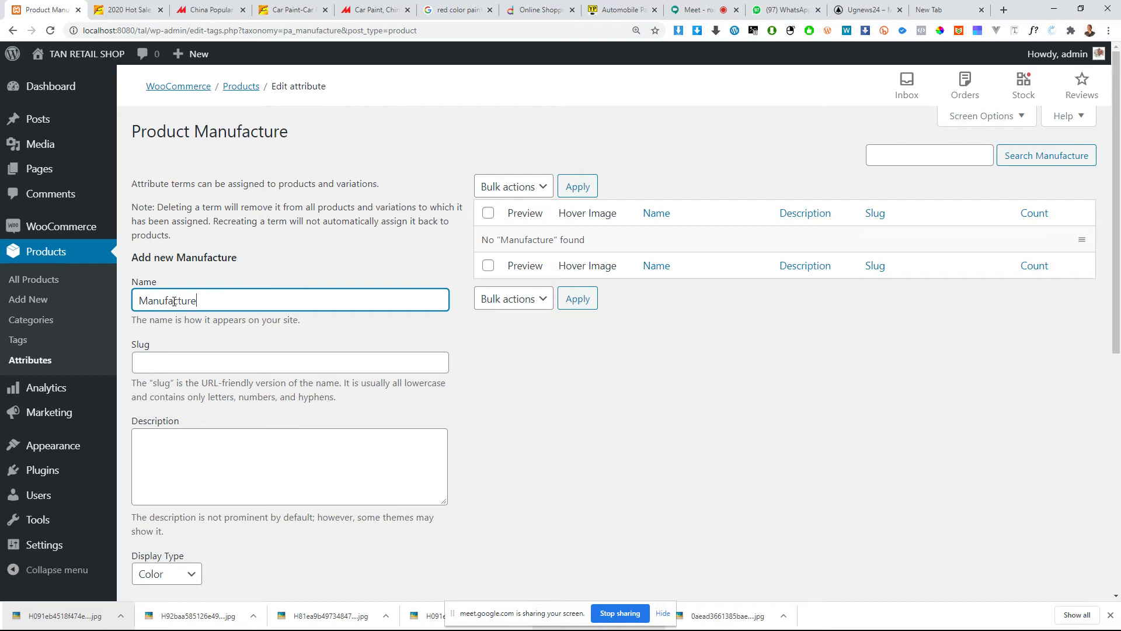
scroll(963, 589, down, 5)
scroll(802, 311, up, 3)
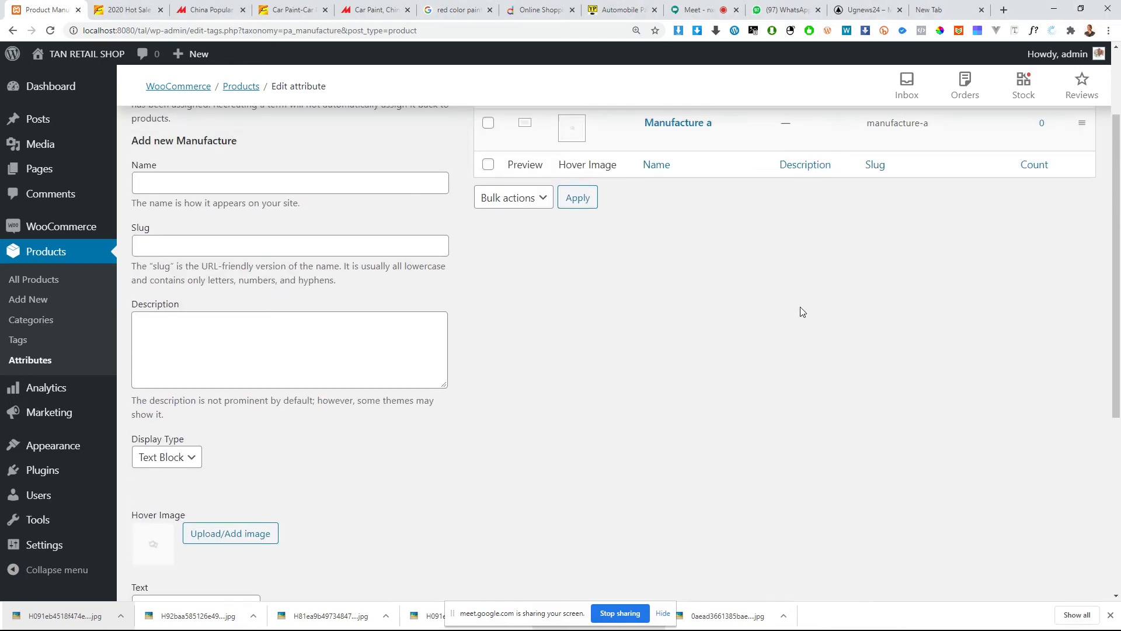
scroll(765, 171, up, 2)
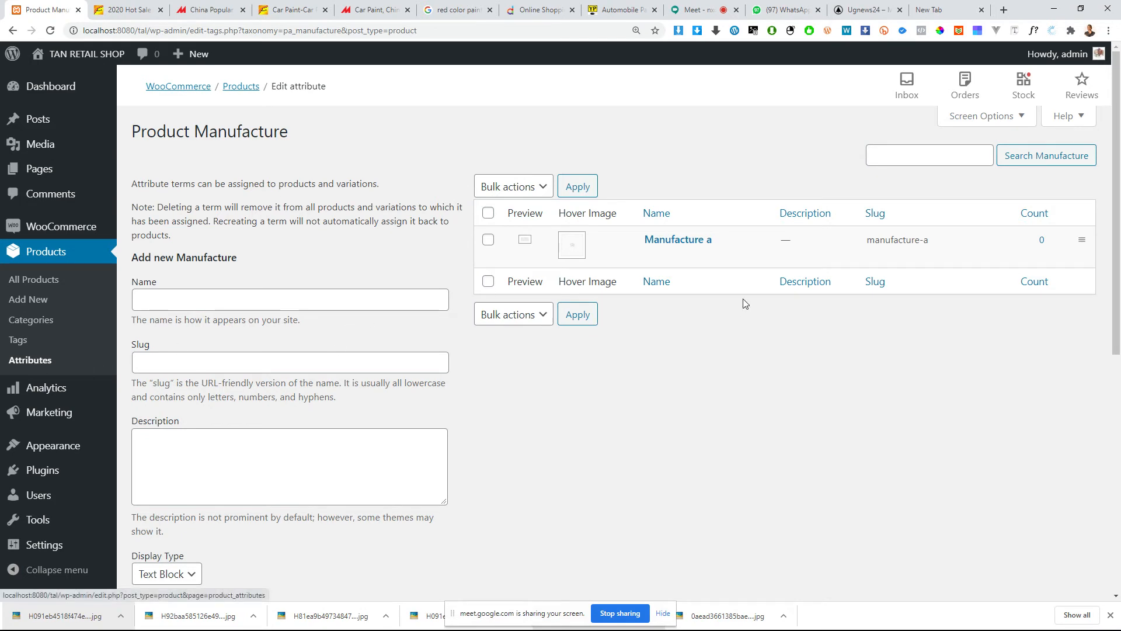
Step: Add a second Manufacture term named Manufacture b
click(302, 299)
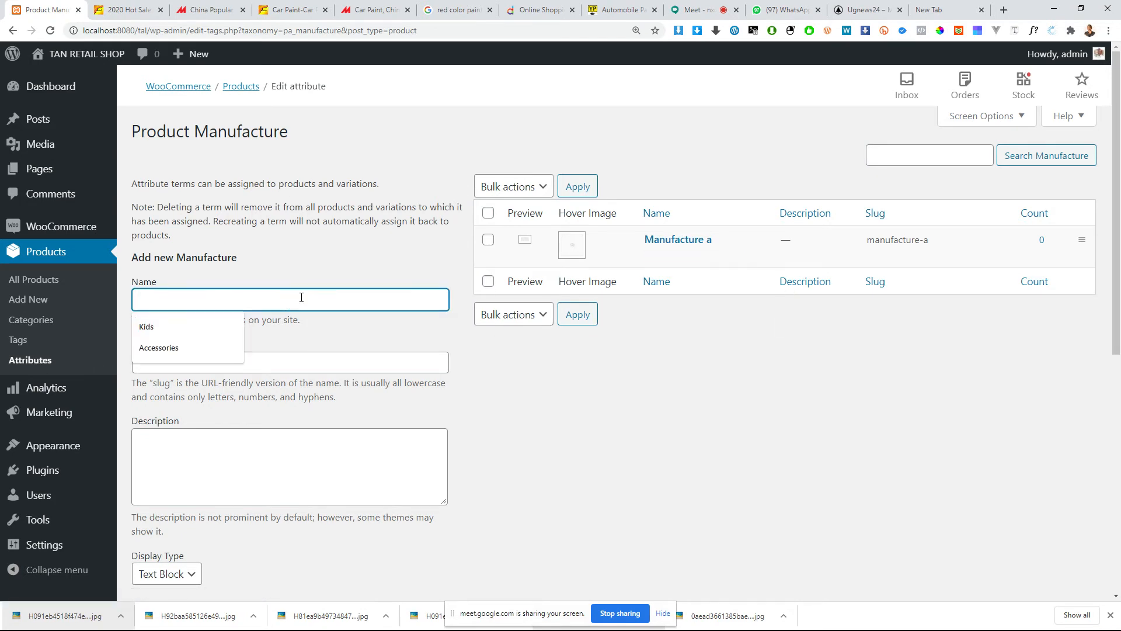
text(Manufacture a)
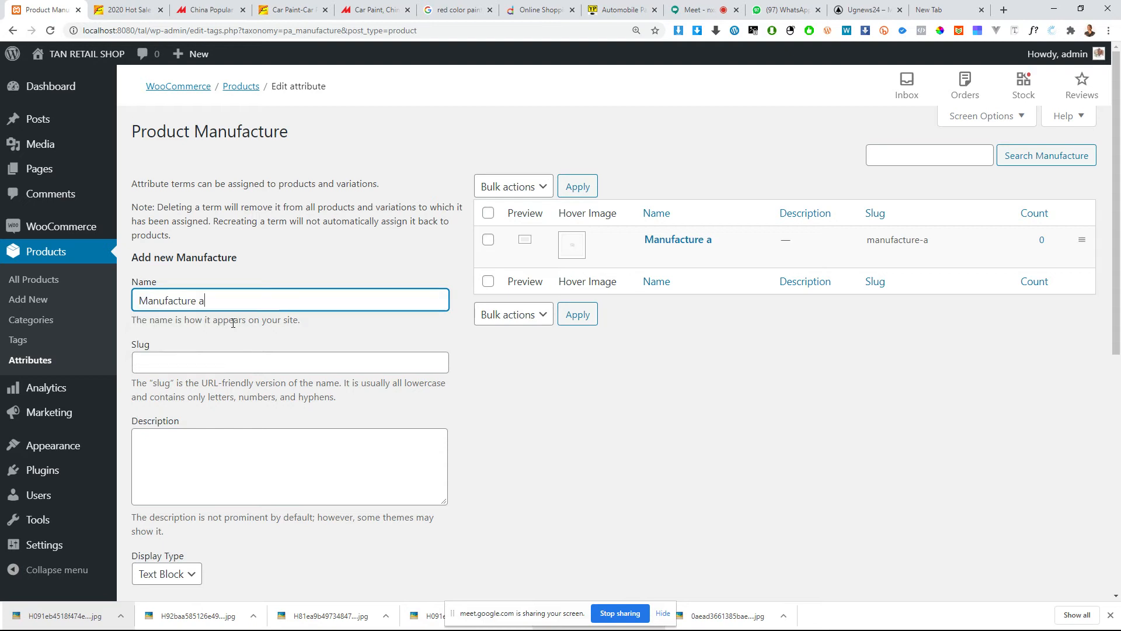
drag(196, 300, 202, 301)
scroll(245, 350, down, 6)
click(190, 406)
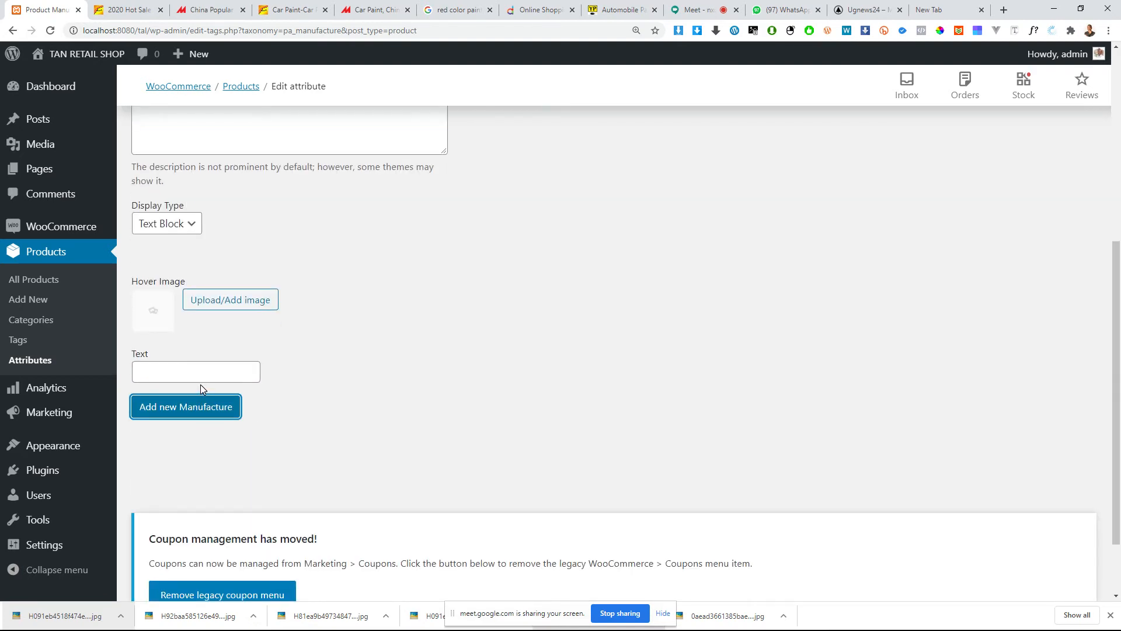
Step: Add a third Manufacture term named Manufacture c
scroll(204, 380, up, 6)
click(195, 300)
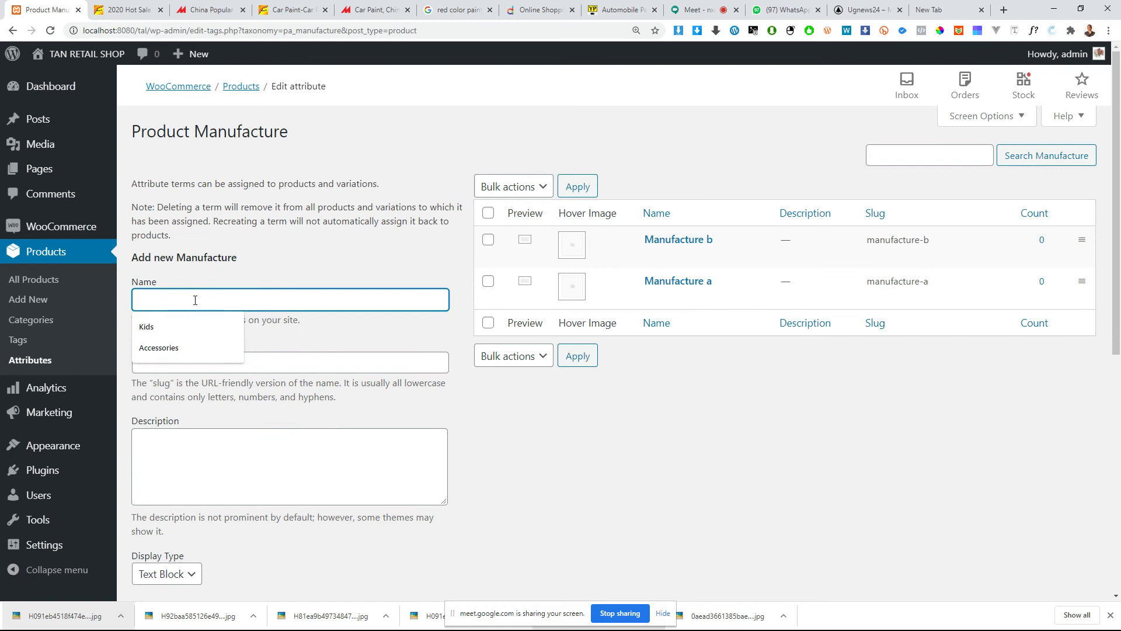
text(Manufacture a)
double_click(207, 301)
scroll(178, 380, down, 5)
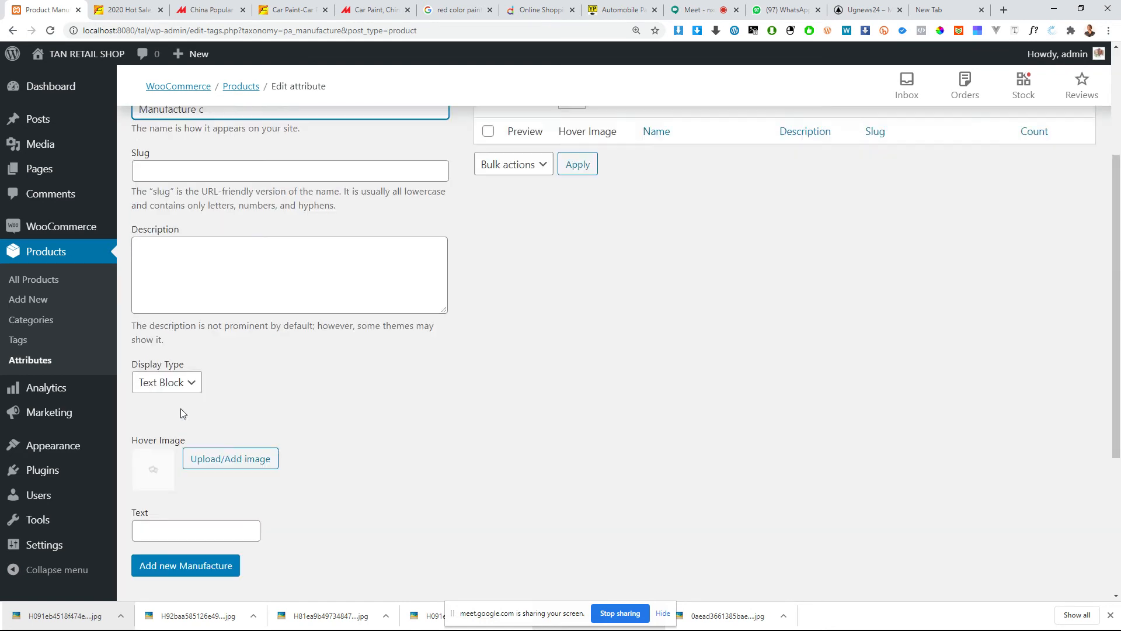
click(176, 466)
scroll(482, 317, up, 5)
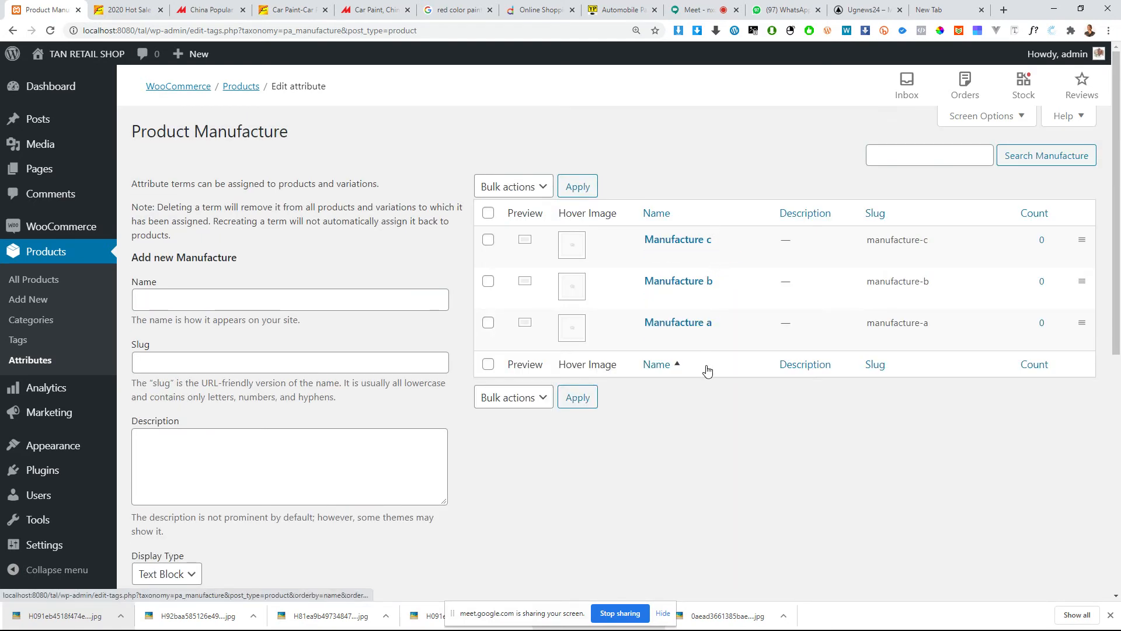
Step: Review the attributes overview and the product list, and open a blank form for a new product
click(32, 366)
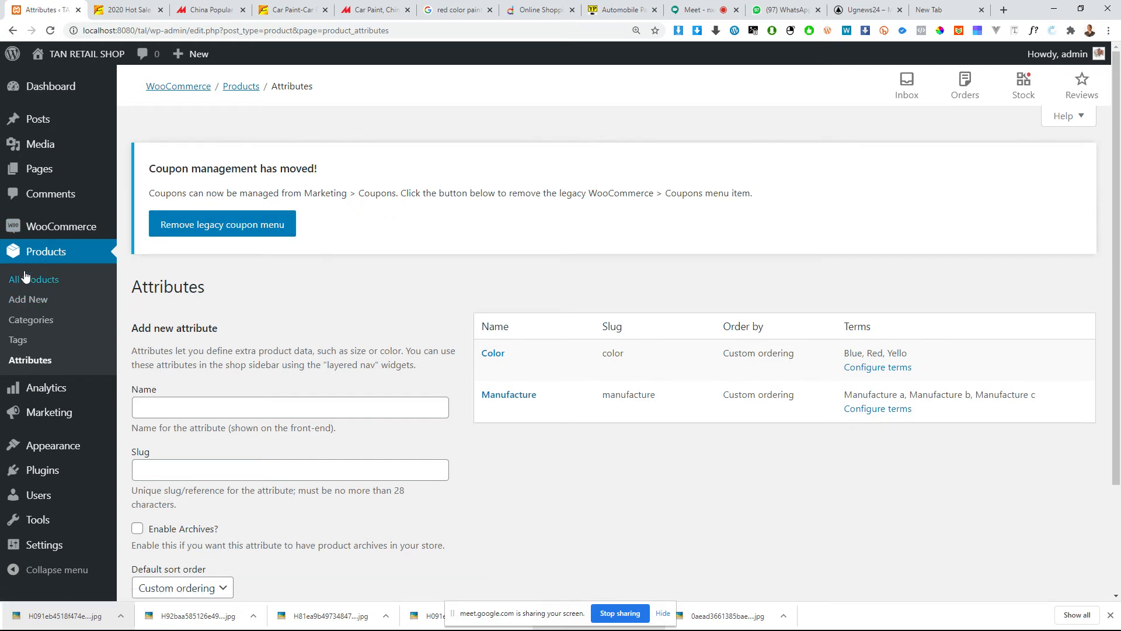
click(17, 252)
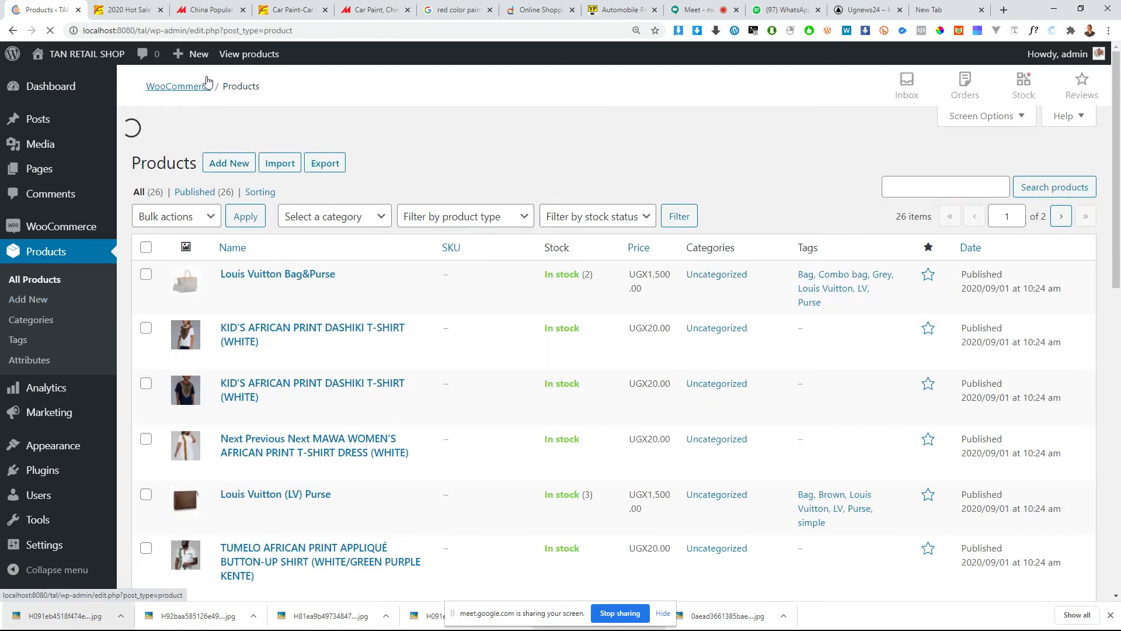
mouse_move(197, 60)
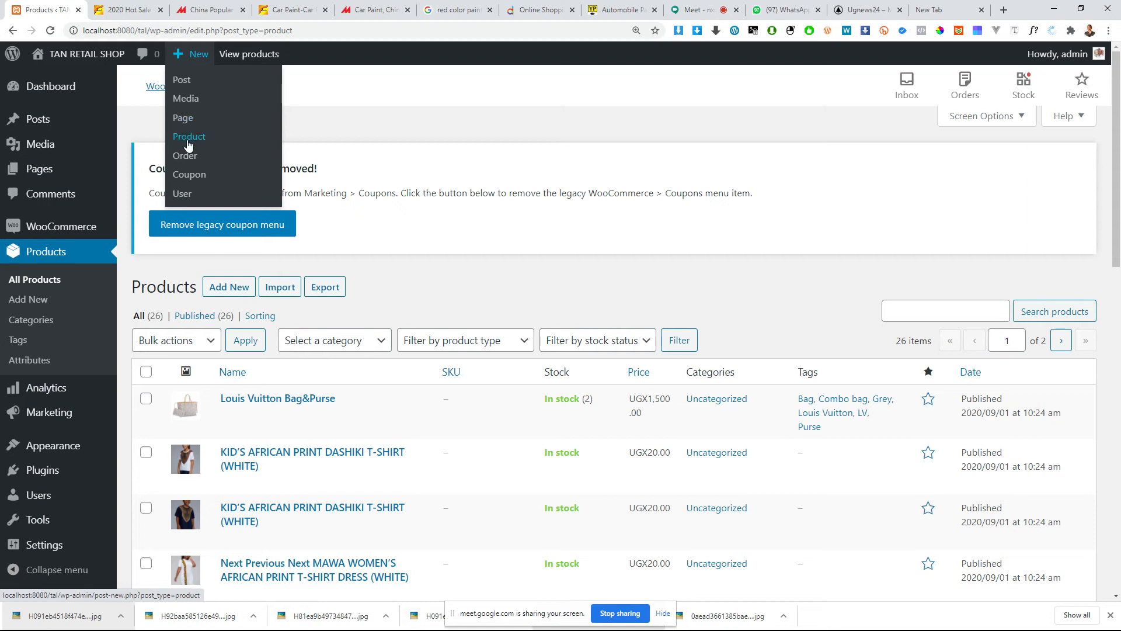
click(179, 120)
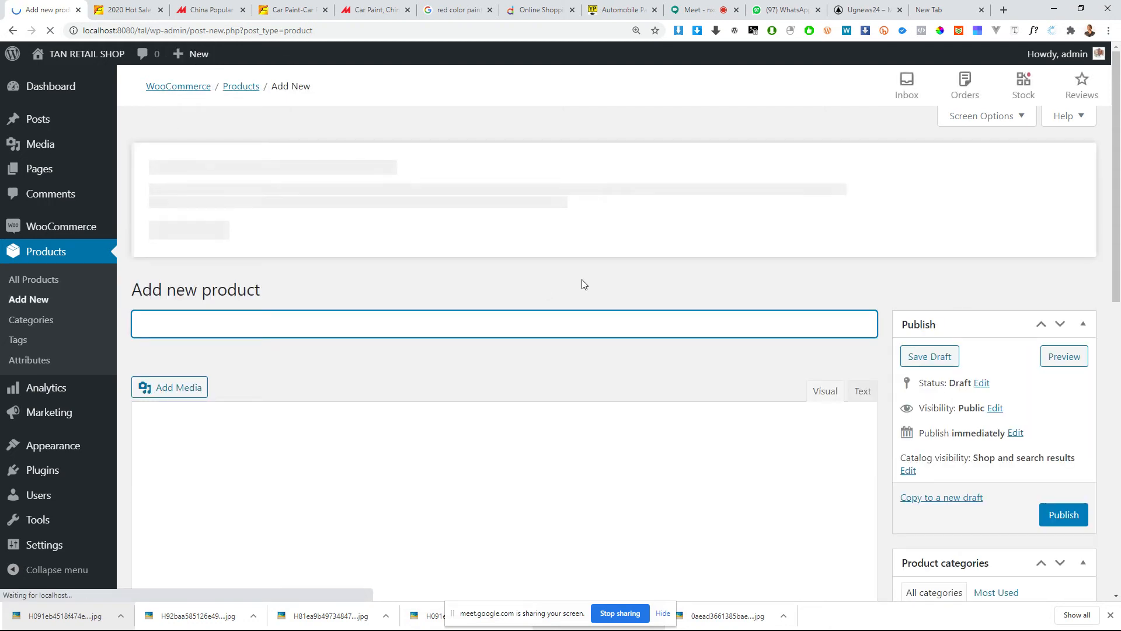
scroll(472, 313, down, 4)
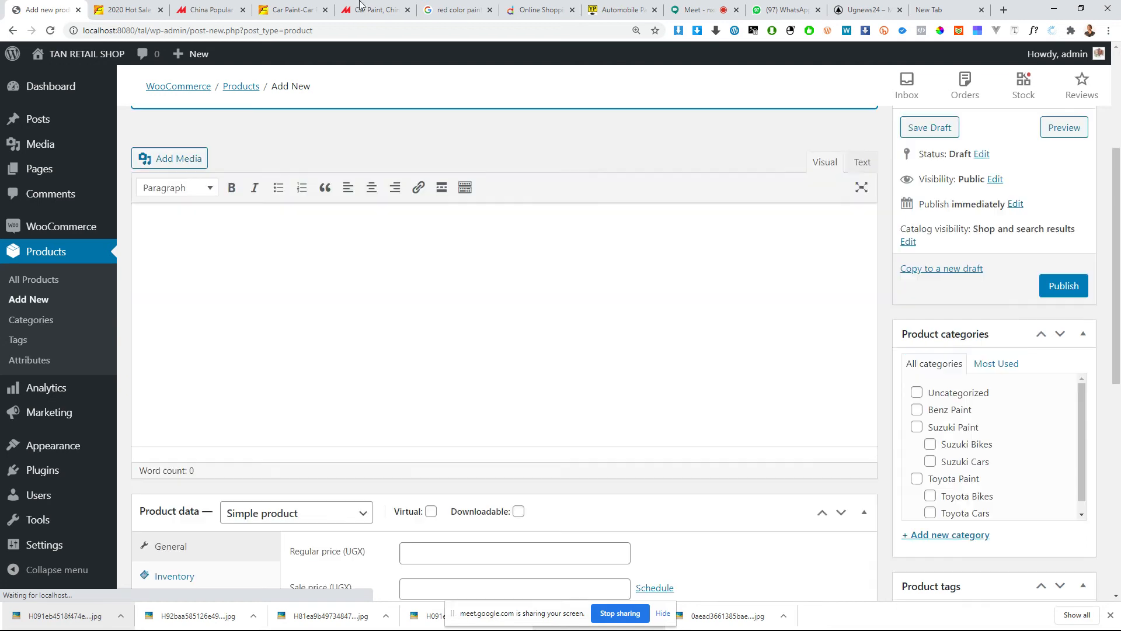
Step: Copy the Alibaba listing's title and enter it as the new product's name: 2020 Hot Sale Auto Refinish Automotive Car Paints
click(125, 10)
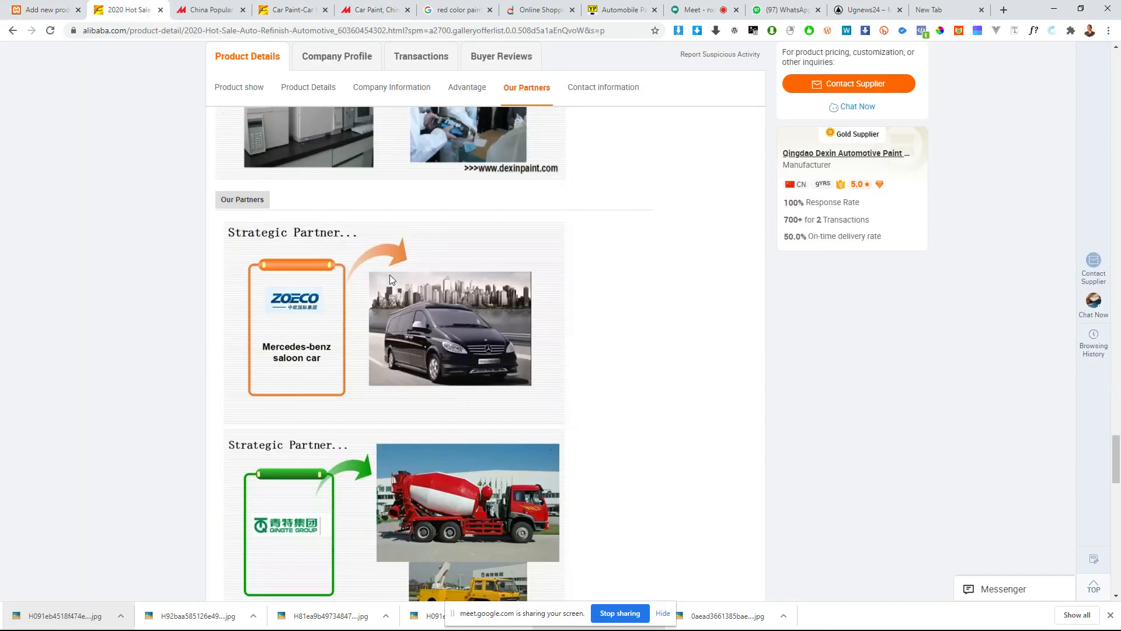
scroll(390, 279, up, 20)
scroll(391, 279, up, 20)
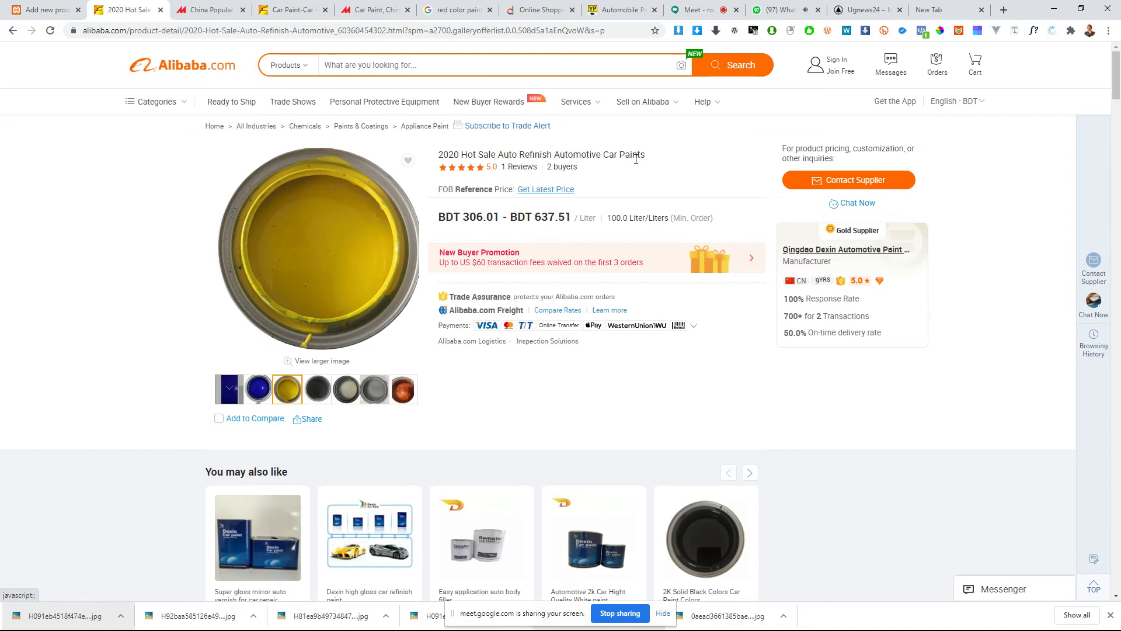
drag(643, 156, 439, 151)
key(ctrl+c)
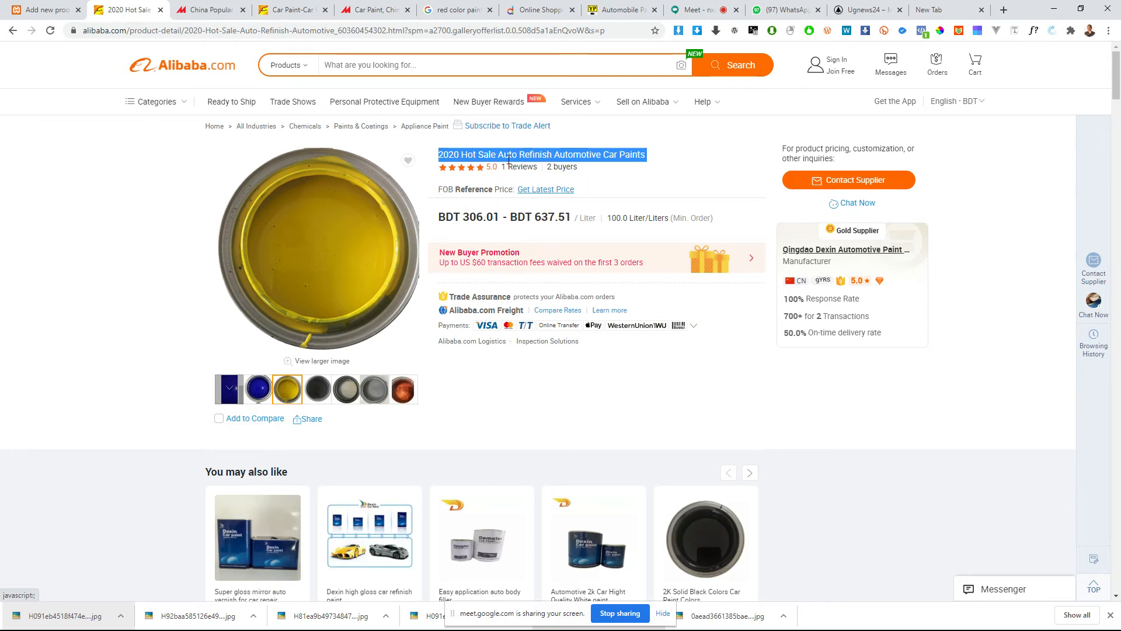
mouse_move(393, 292)
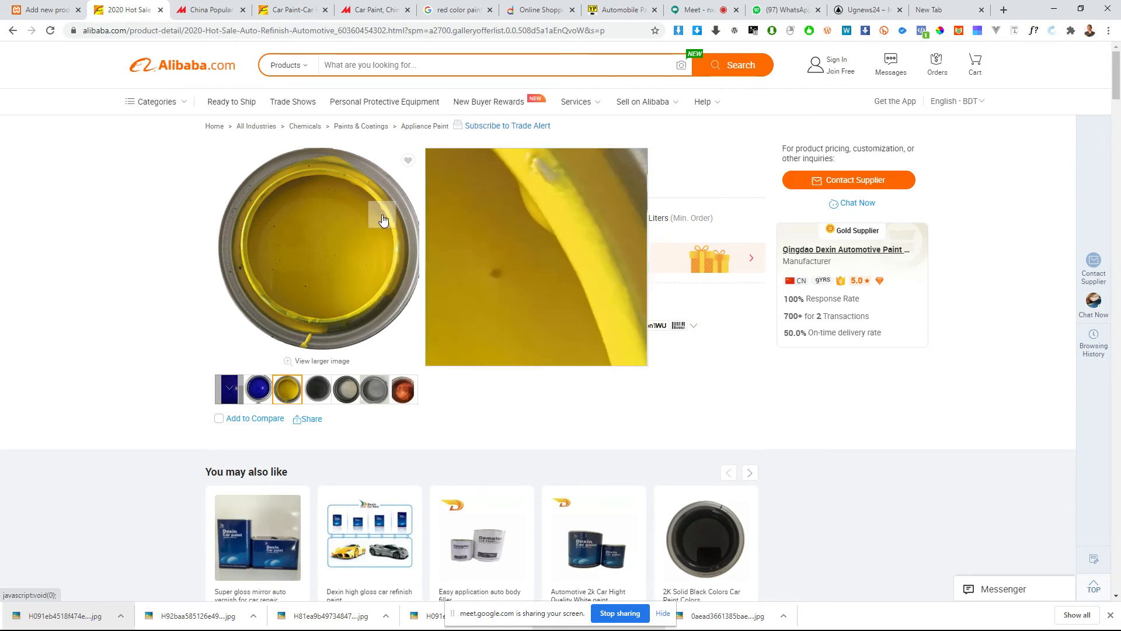
click(42, 9)
scroll(338, 343, up, 5)
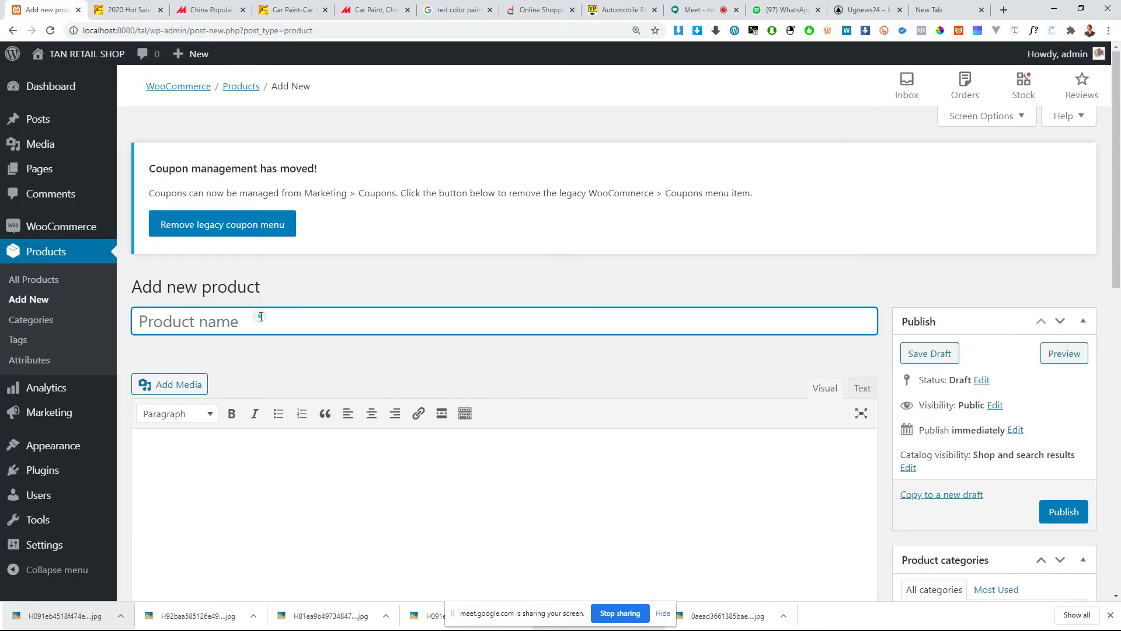
key(ctrl+v)
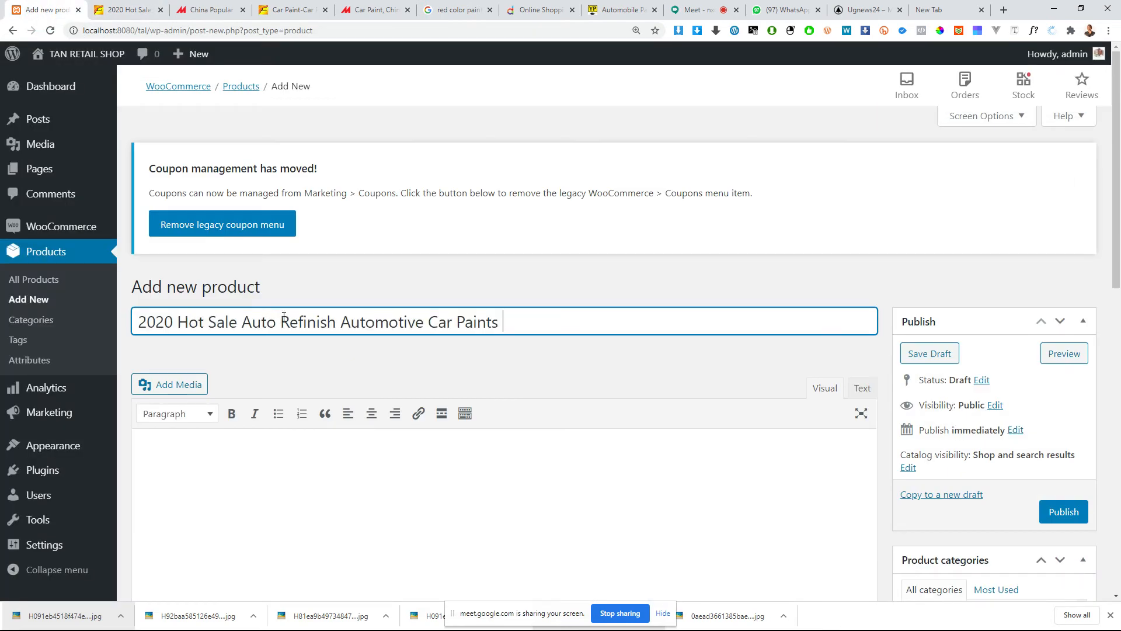
Step: Look over the new product form's description, publishing, category and product data sections
scroll(911, 397, down, 2)
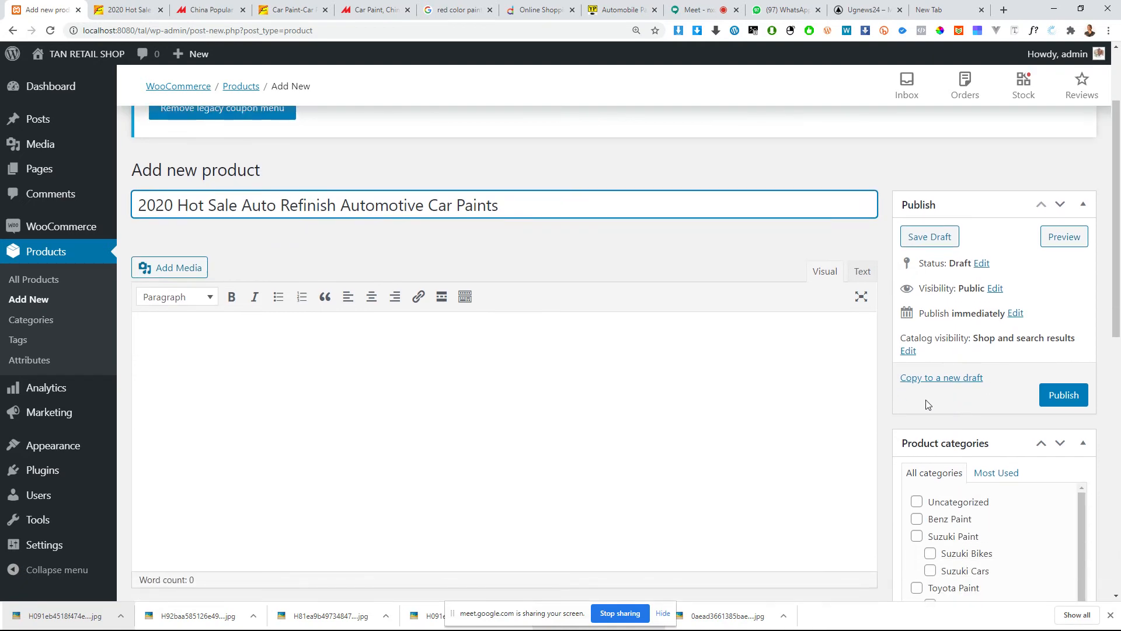
scroll(666, 353, up, 2)
scroll(666, 353, down, 1)
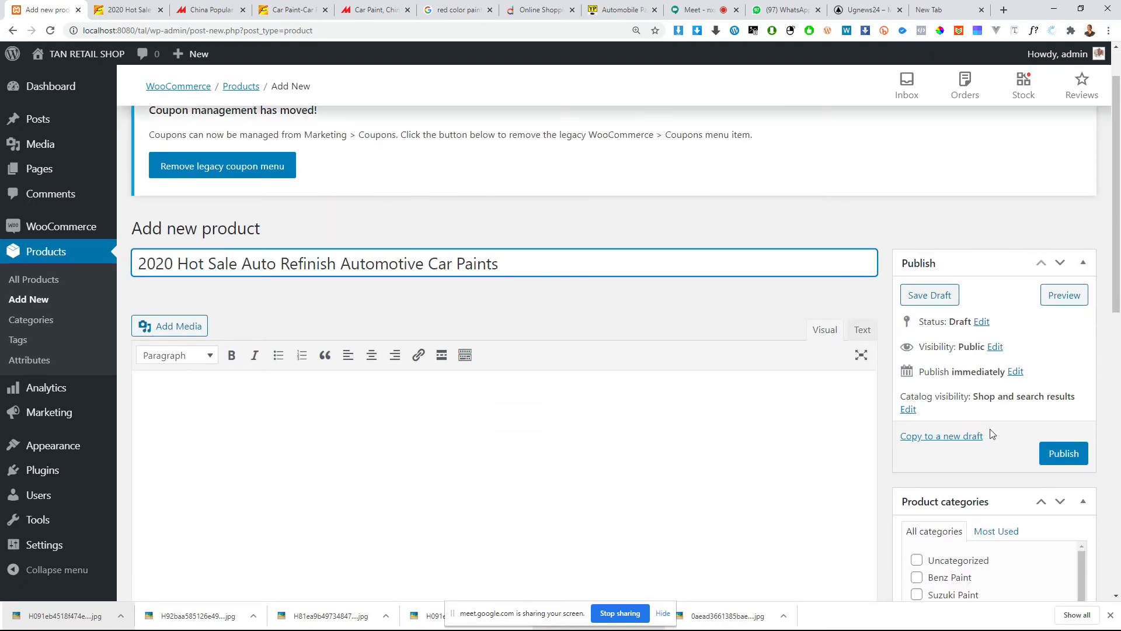
scroll(492, 251, down, 3)
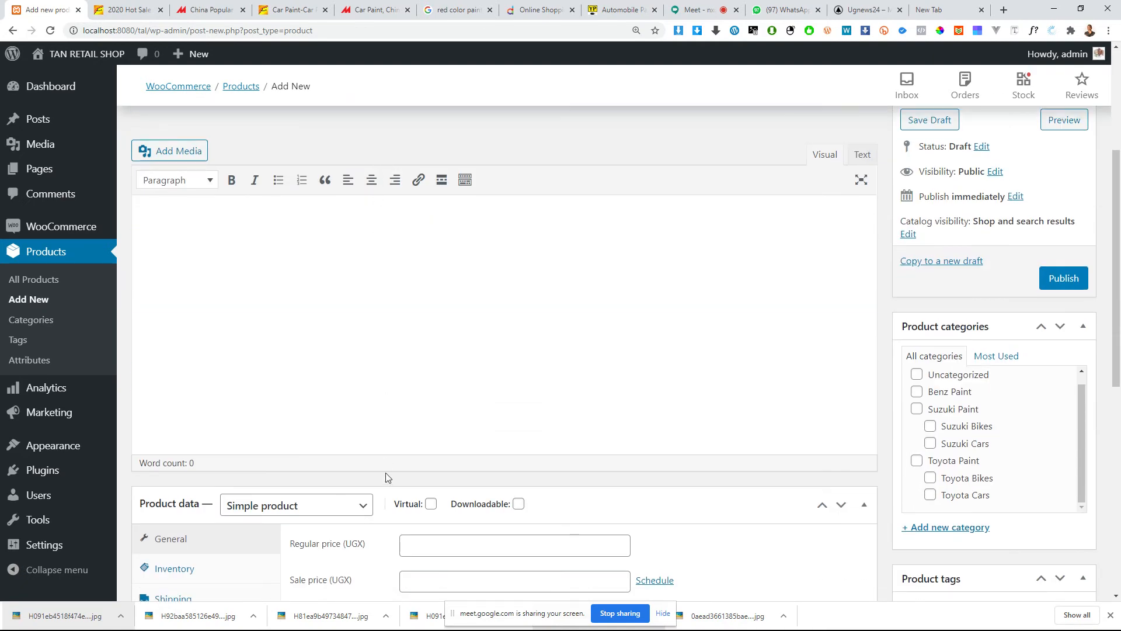
scroll(666, 278, up, 1)
scroll(858, 282, down, 4)
scroll(654, 333, up, 6)
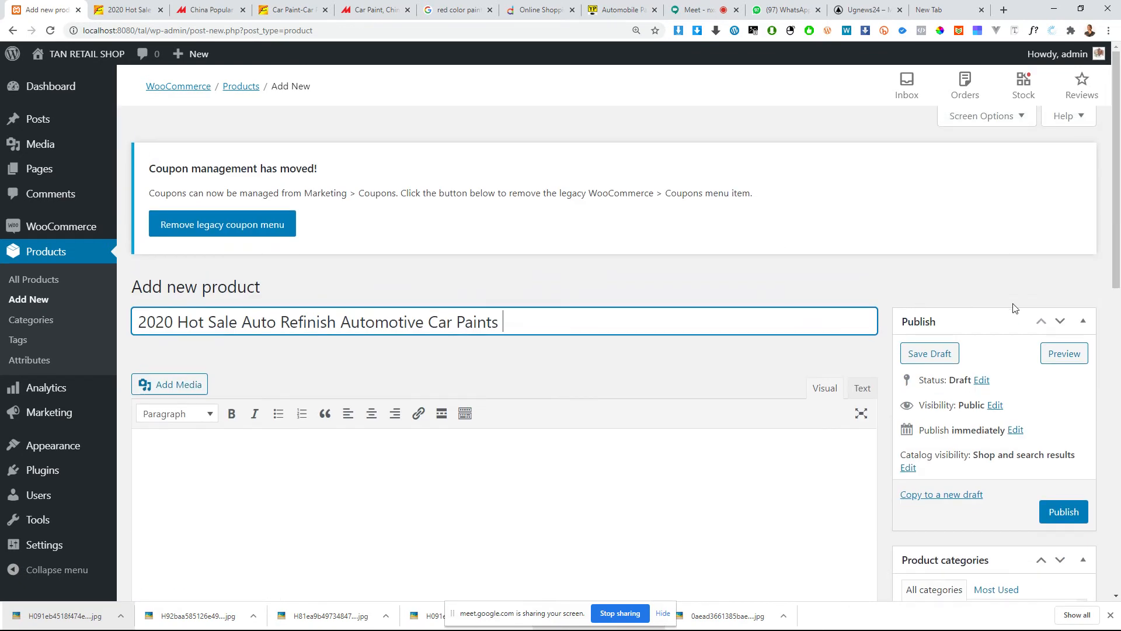
scroll(983, 466, down, 3)
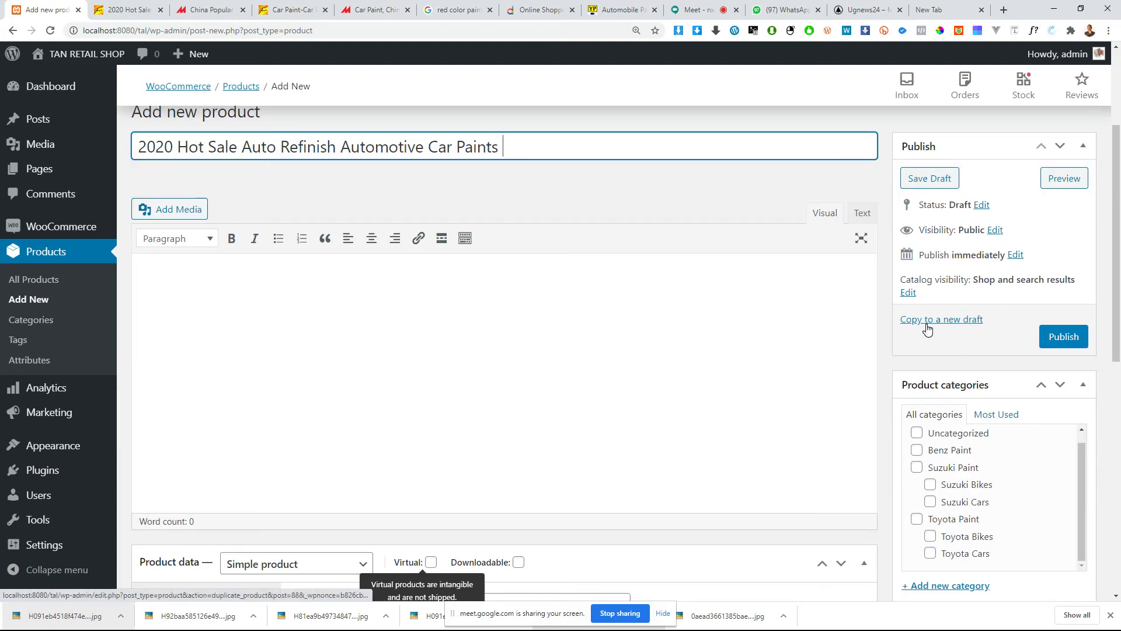
scroll(938, 324, down, 1)
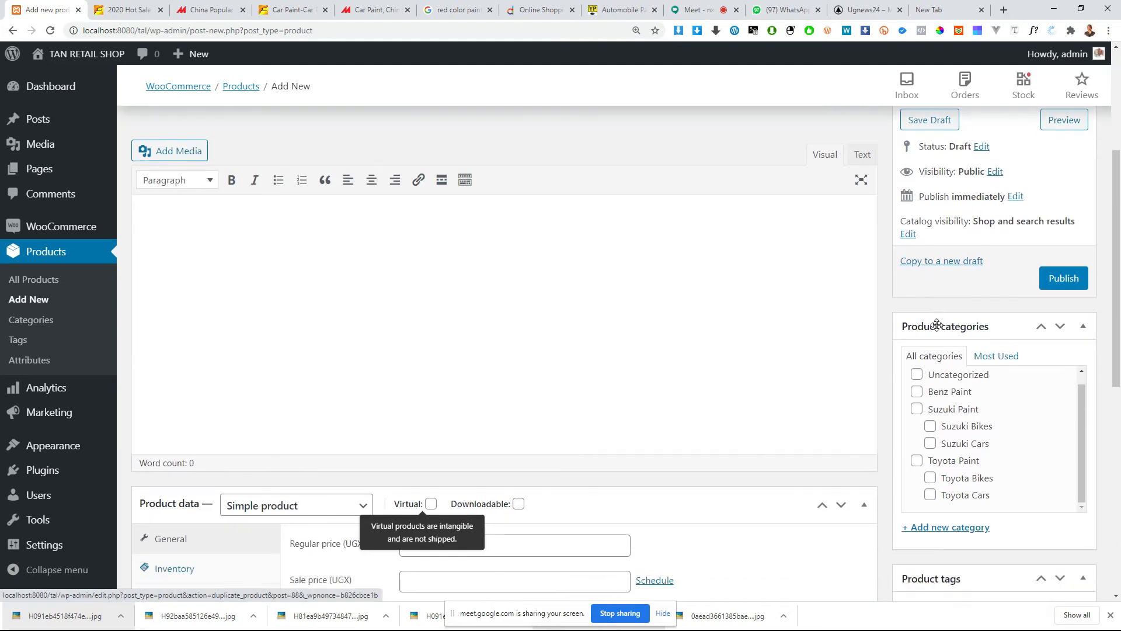
Step: Assign the new product to the Suzuki Bikes and Benz Paint categories
scroll(952, 367, down, 1)
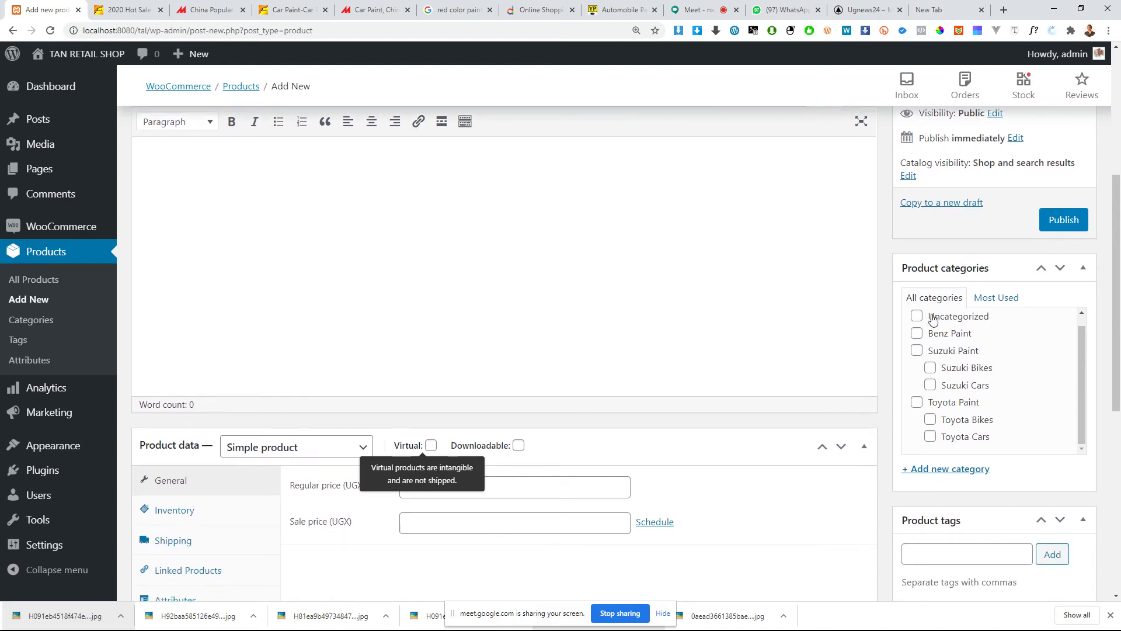
scroll(931, 408, down, 2)
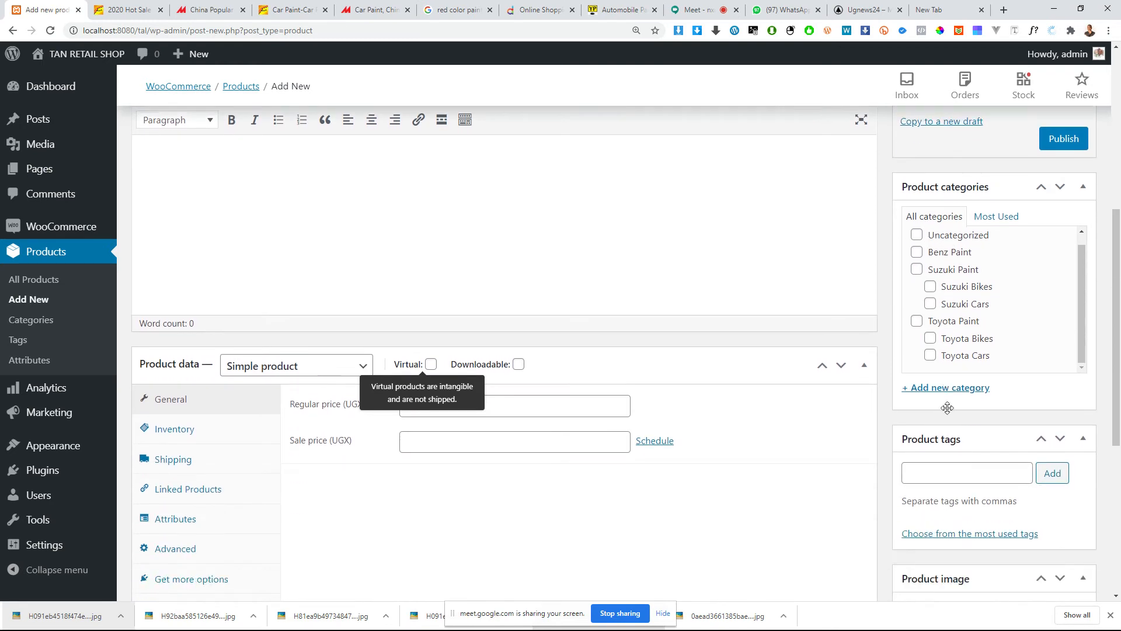
scroll(951, 408, up, 2)
mouse_move(1081, 375)
mouse_down()
mouse_move(1082, 361)
mouse_move(1084, 391)
mouse_move(1081, 360)
mouse_move(1081, 377)
mouse_up()
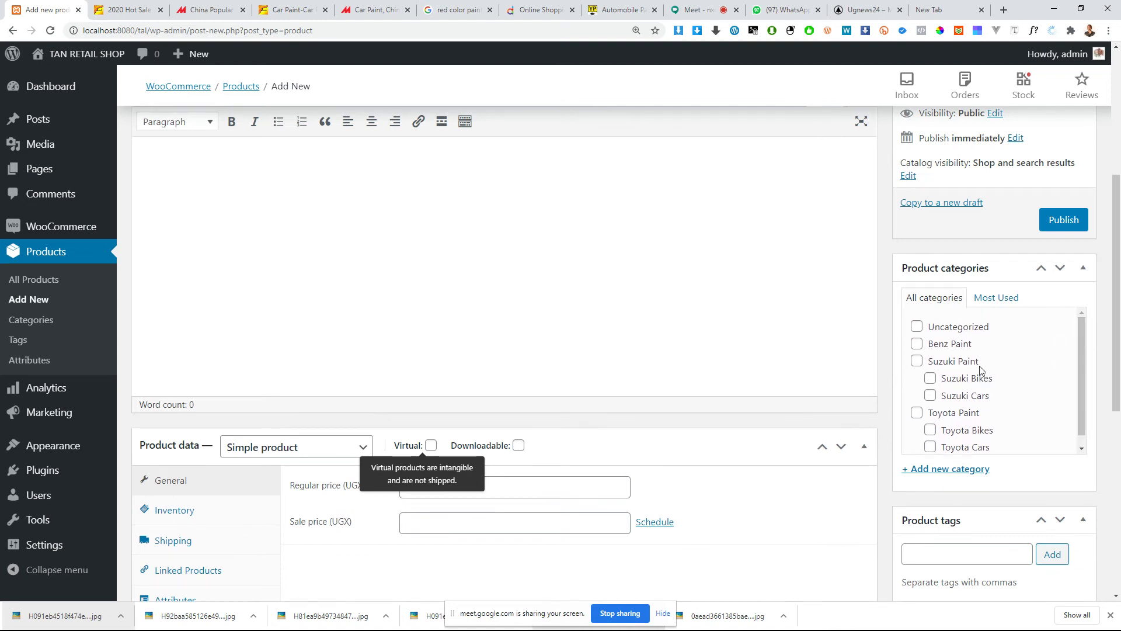
click(930, 378)
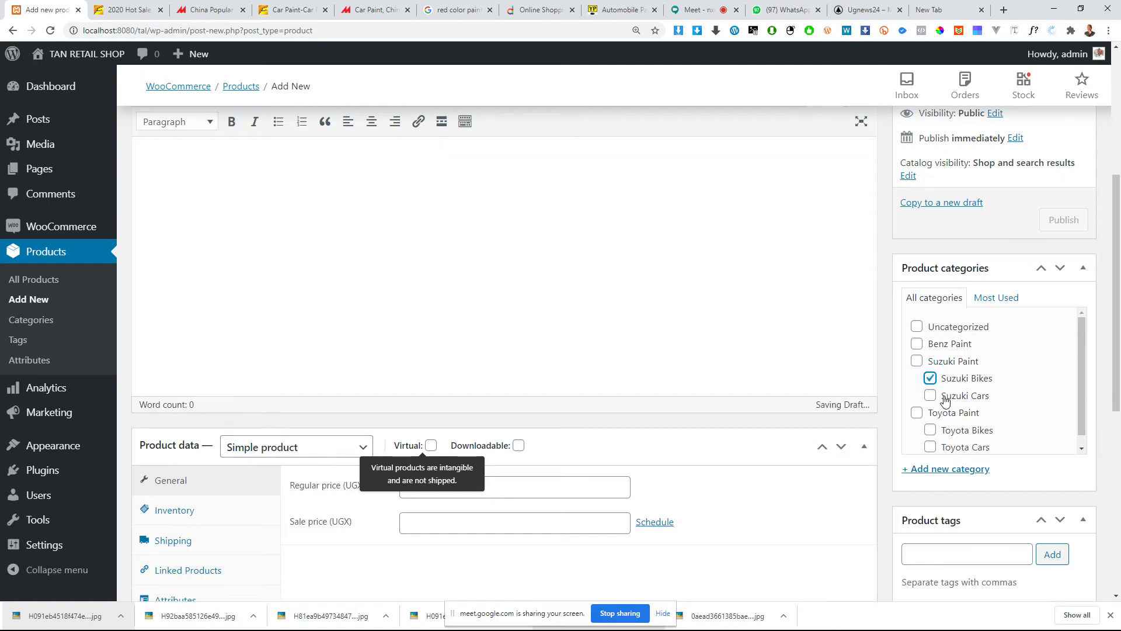
click(917, 344)
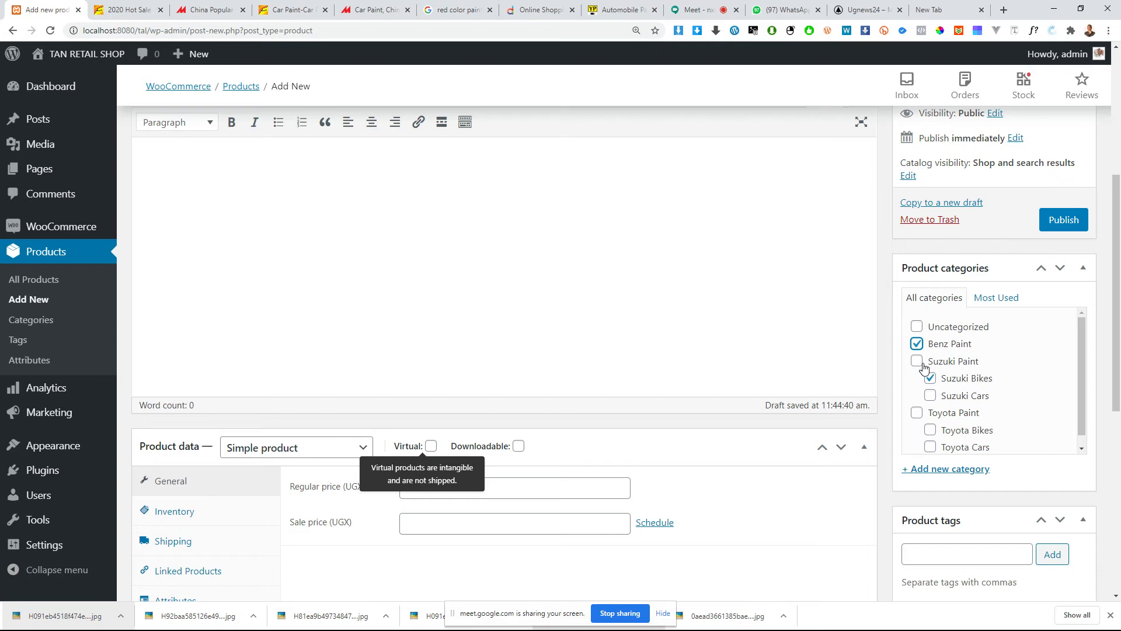
scroll(967, 407, down, 2)
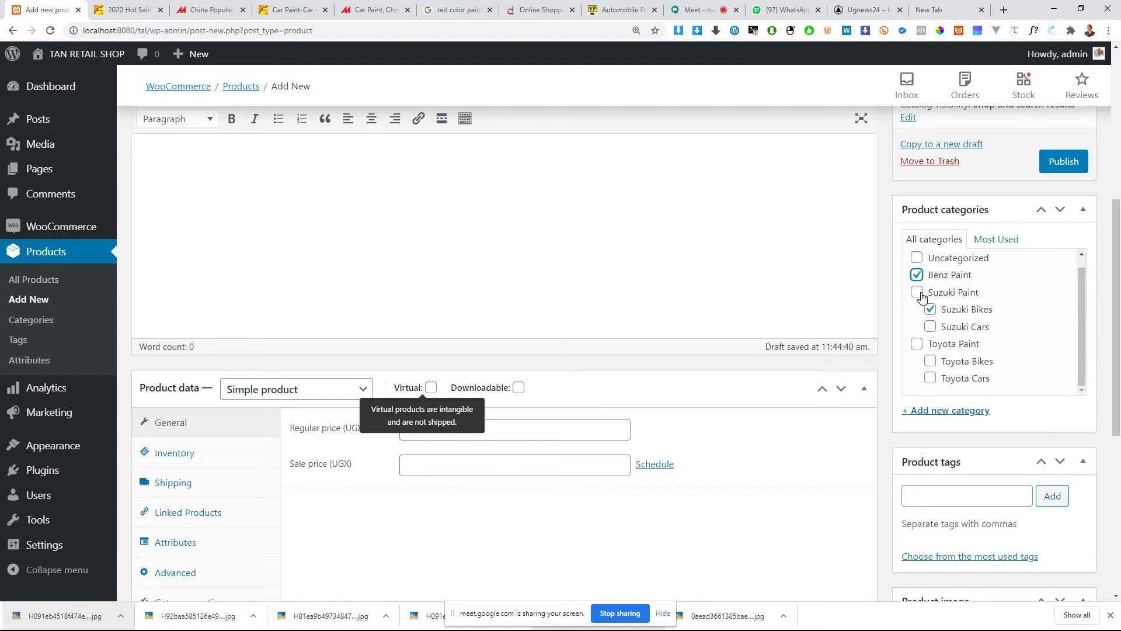
click(931, 310)
click(931, 310)
Step: Add the product tag "2020 car paint" to the new product
scroll(950, 398, down, 2)
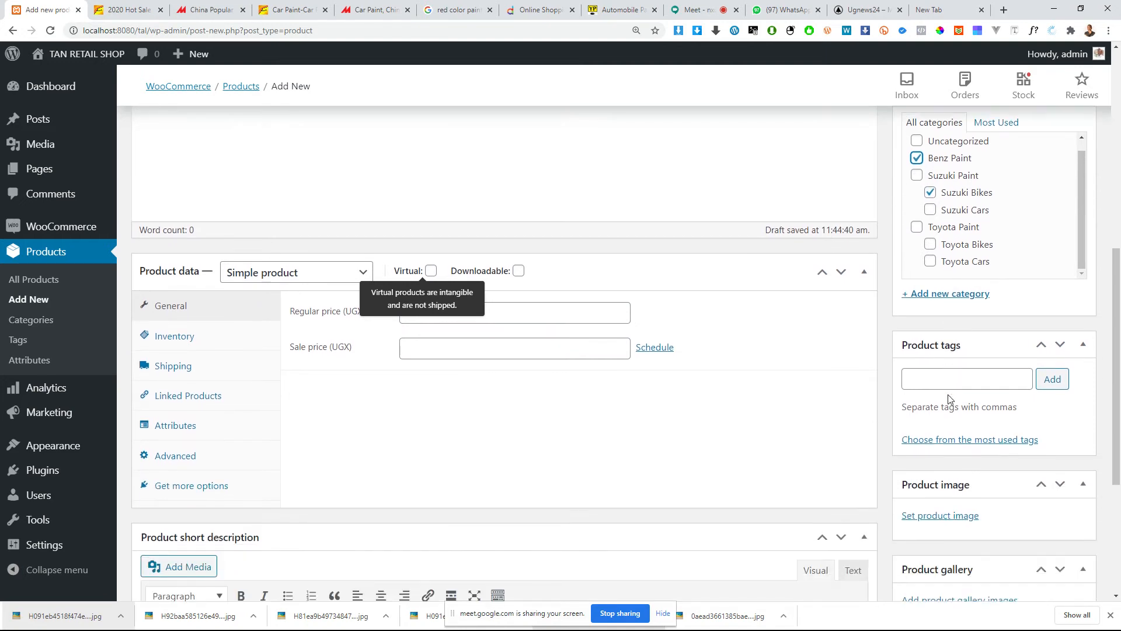
click(949, 388)
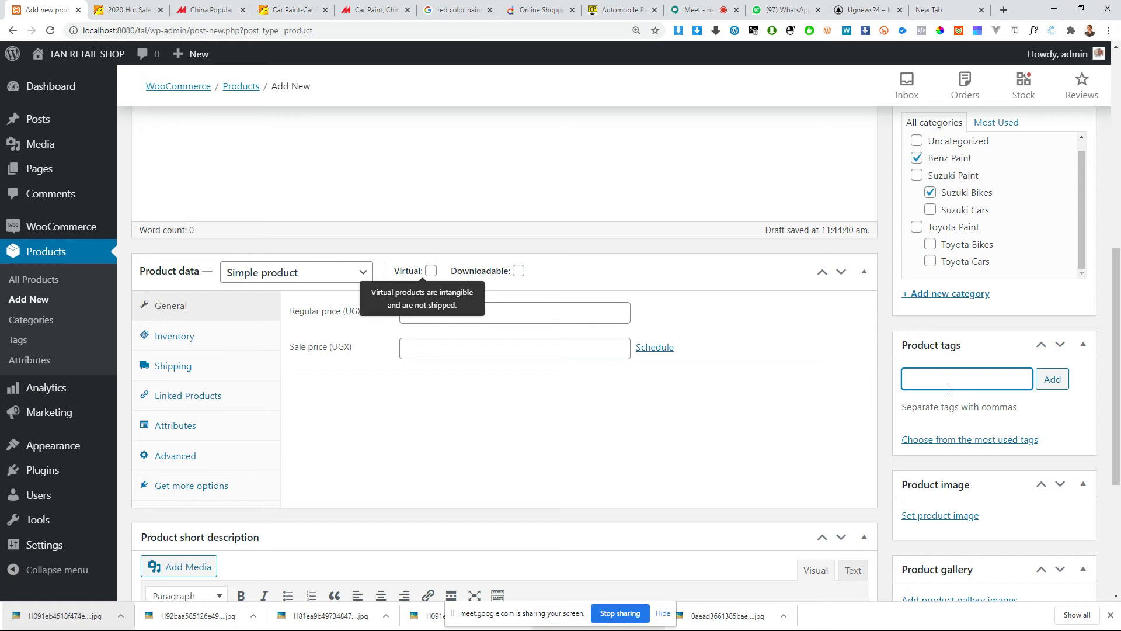
text(2020 car paint)
click(931, 380)
text(car)
drag(984, 380, 906, 383)
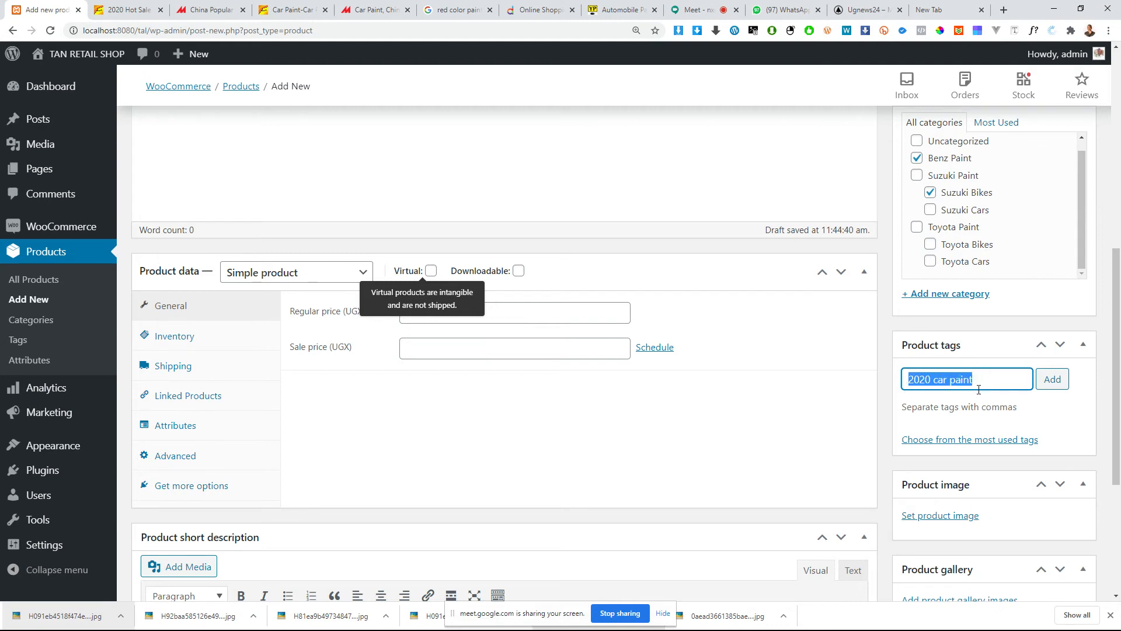
click(1045, 385)
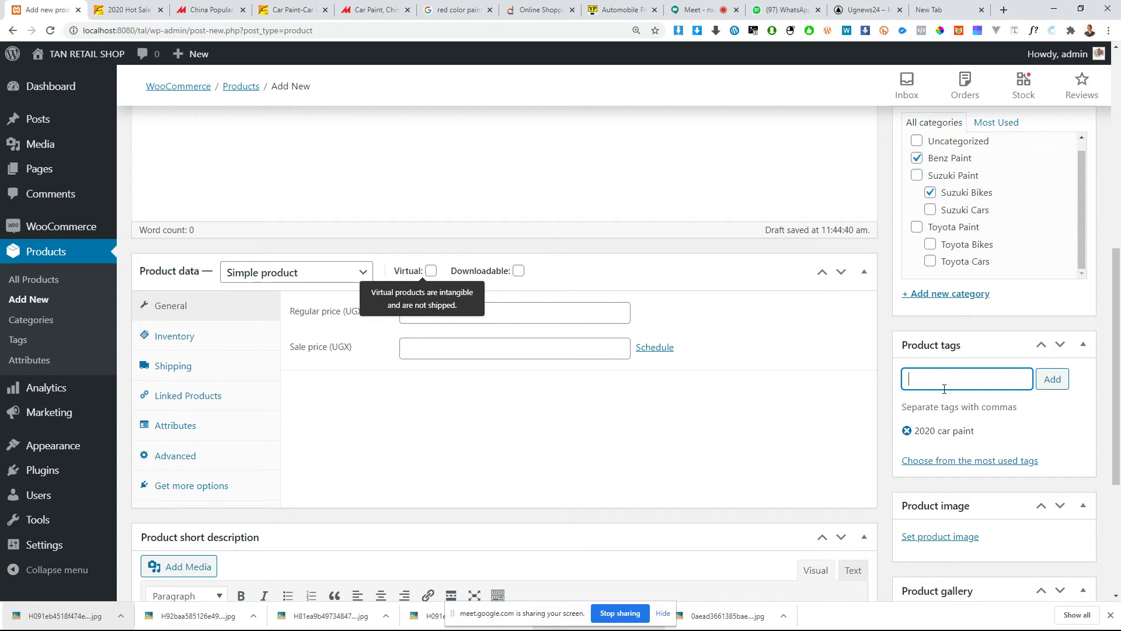
Step: Add a second product tag, "best quality", to the new product
text(2020)
key(BackSpace)
key(BackSpace)
key(BackSpace)
key(BackSpace)
text(qua)
key(BackSpace)
key(BackSpace)
key(BackSpace)
text(bes)
Step: Open the media library for choosing the new product's main image
scroll(951, 473, down, 1)
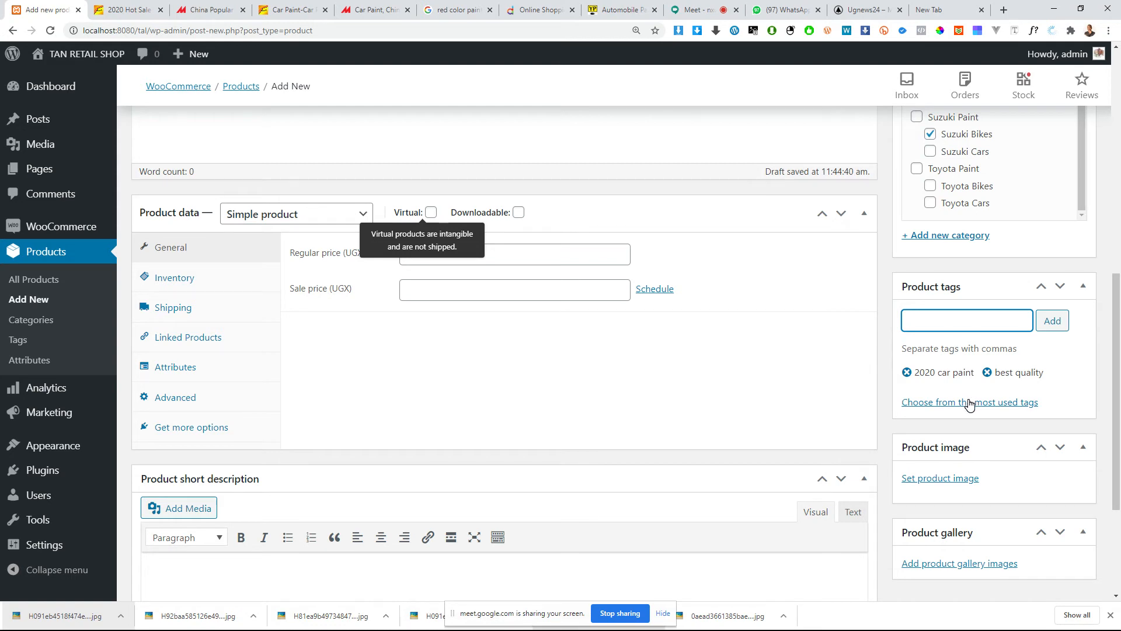
scroll(967, 409, down, 1)
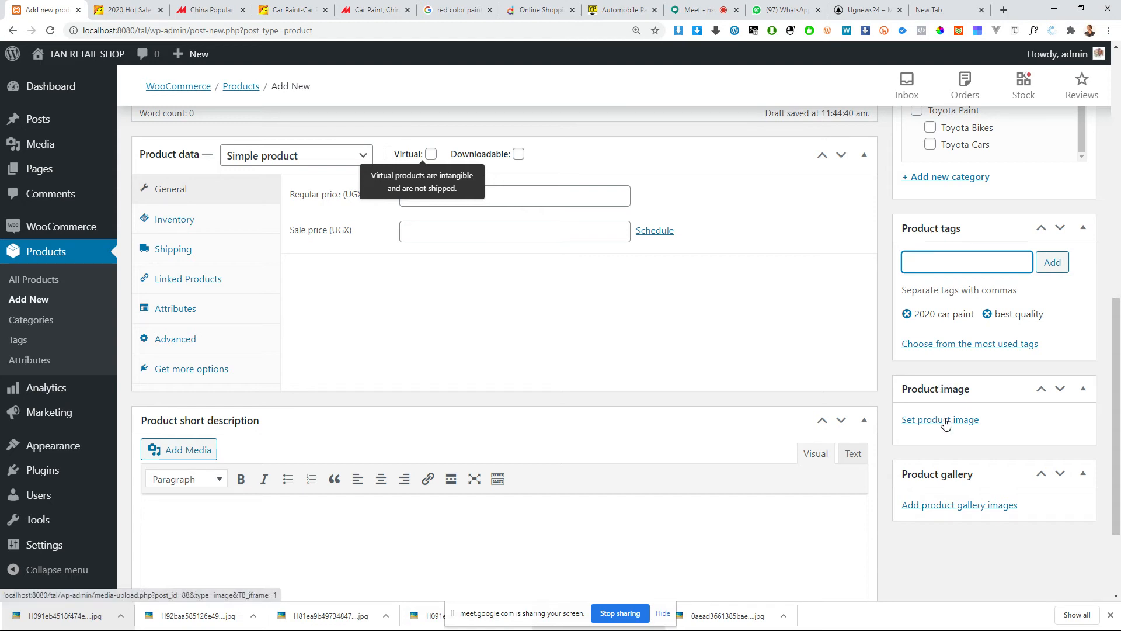
click(941, 420)
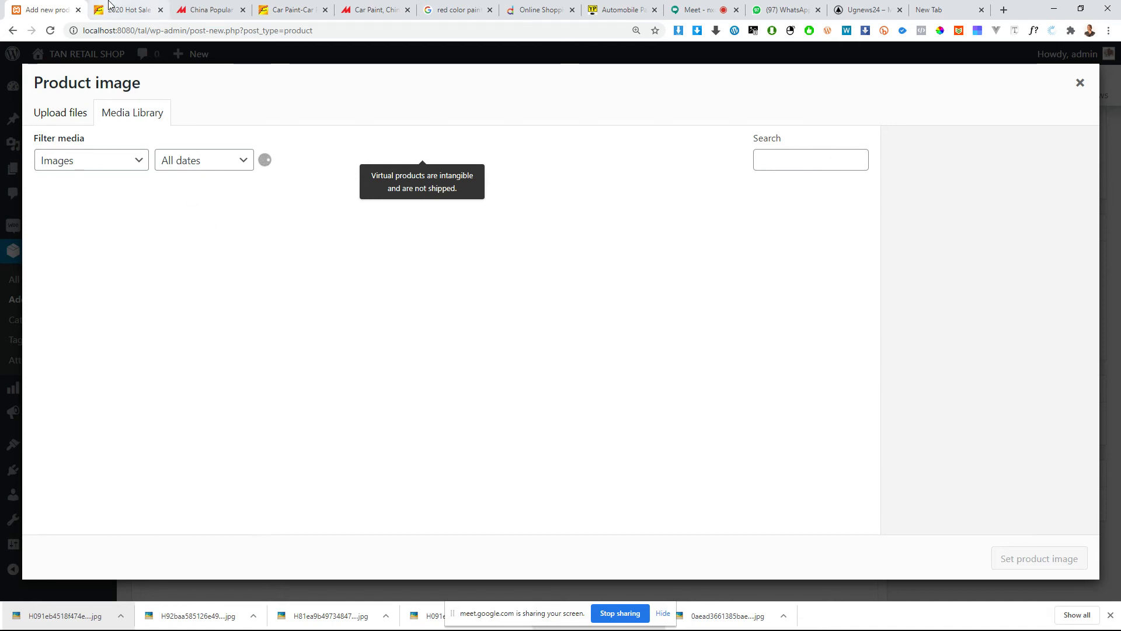
Step: Switch to the Alibaba listing, enlarge the blue paint can photo and save that image to the computer
click(108, 13)
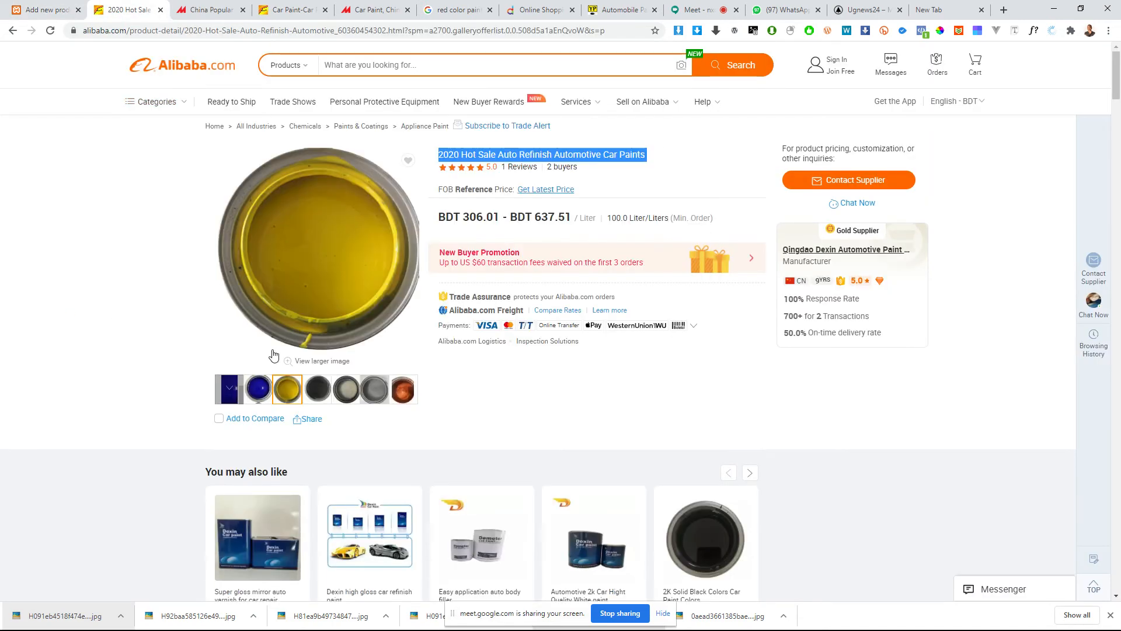
click(227, 392)
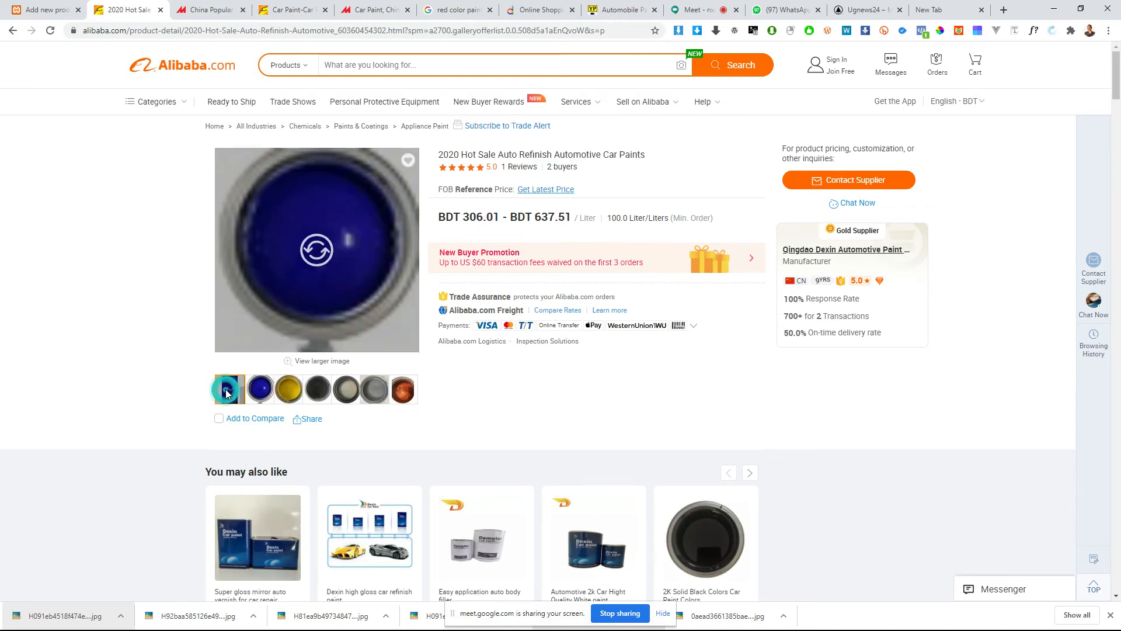
click(317, 252)
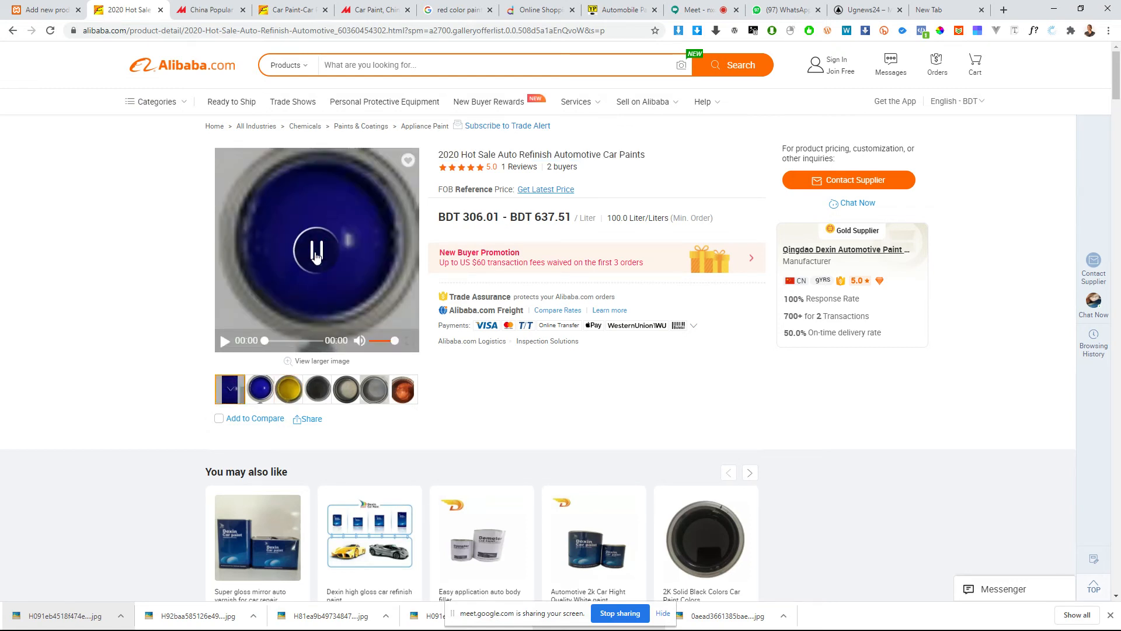
click(263, 390)
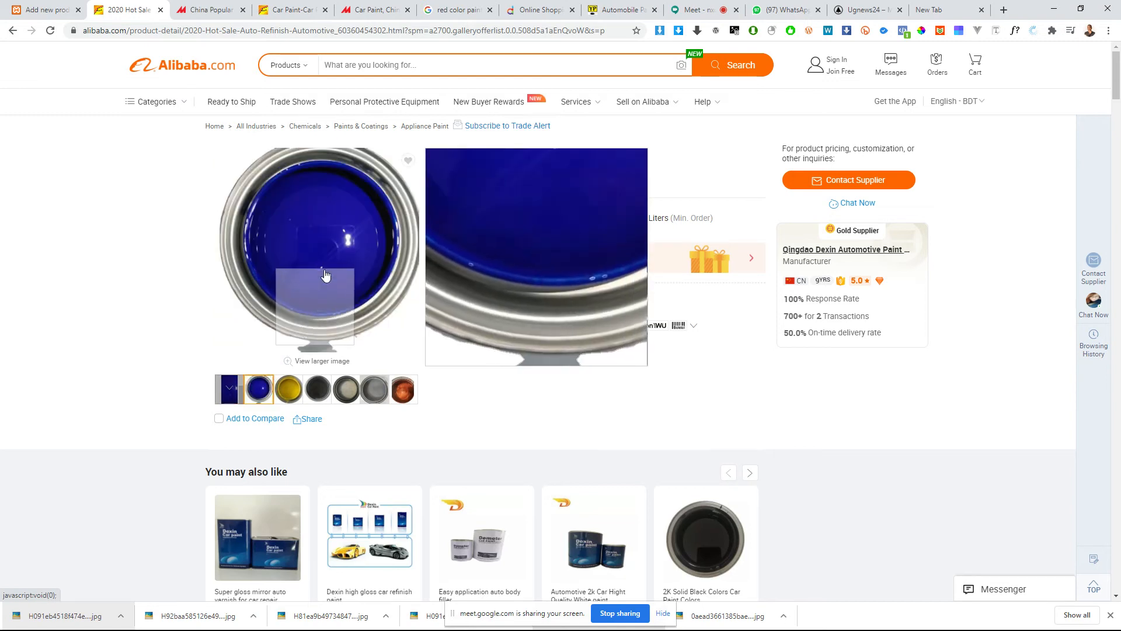
click(327, 248)
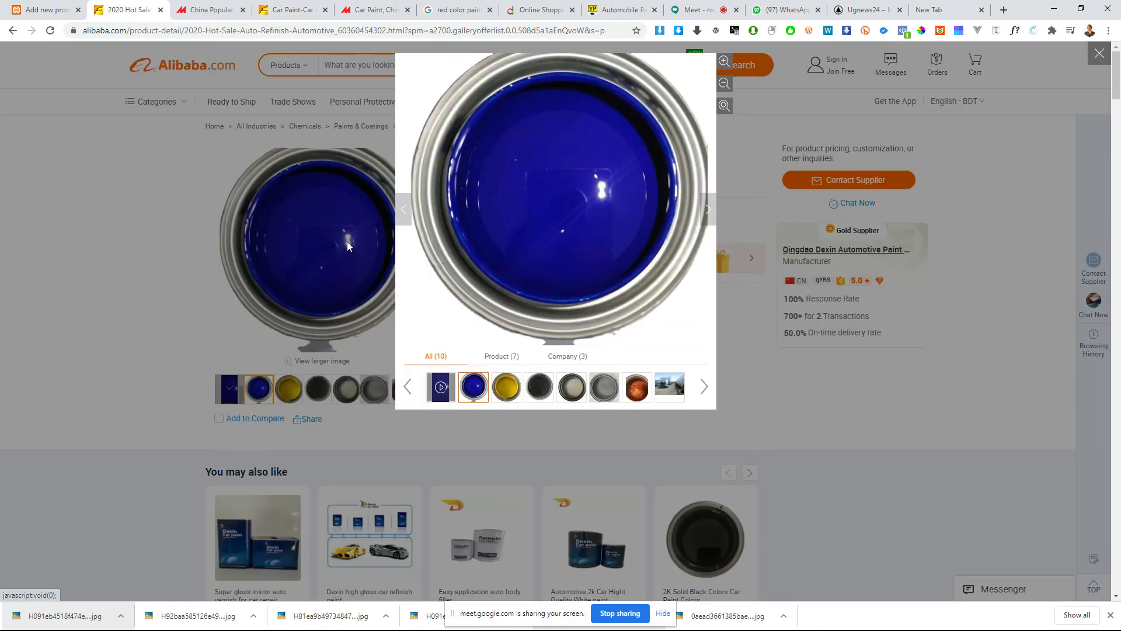
right_click(575, 222)
click(597, 244)
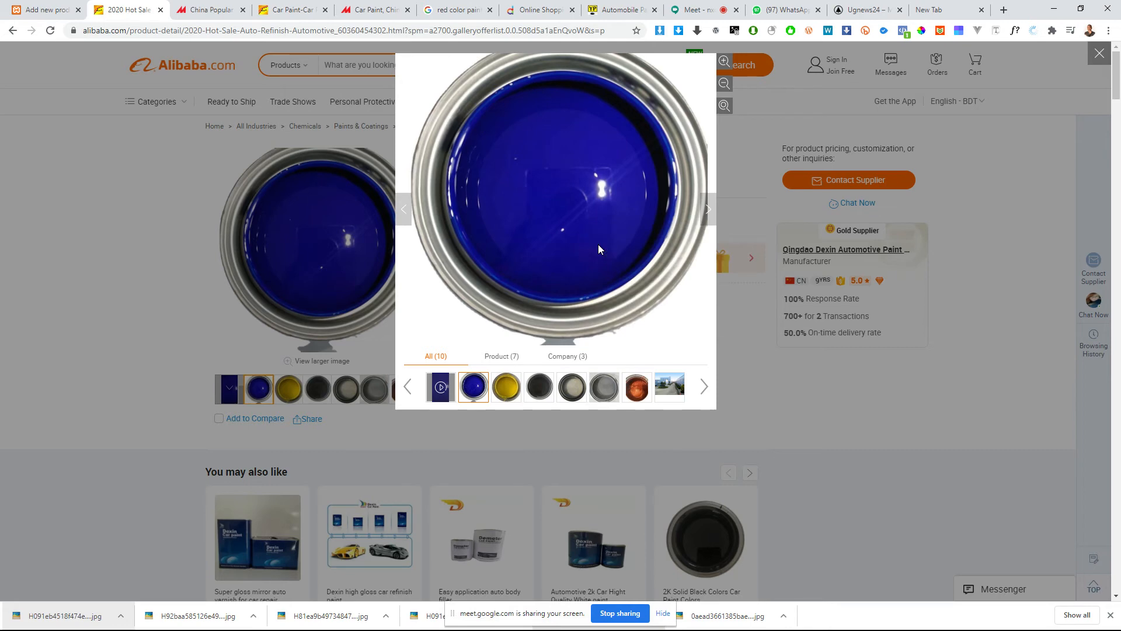
key(Return)
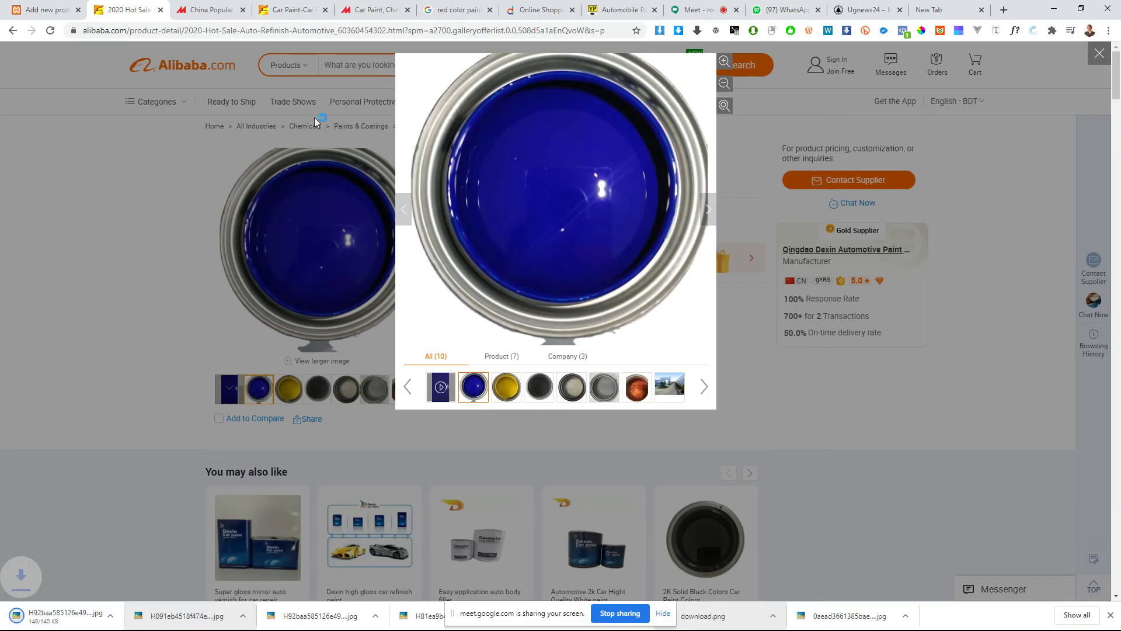
Step: Return to the shop's media library and select the existing blue paint can picture for the product image
click(36, 10)
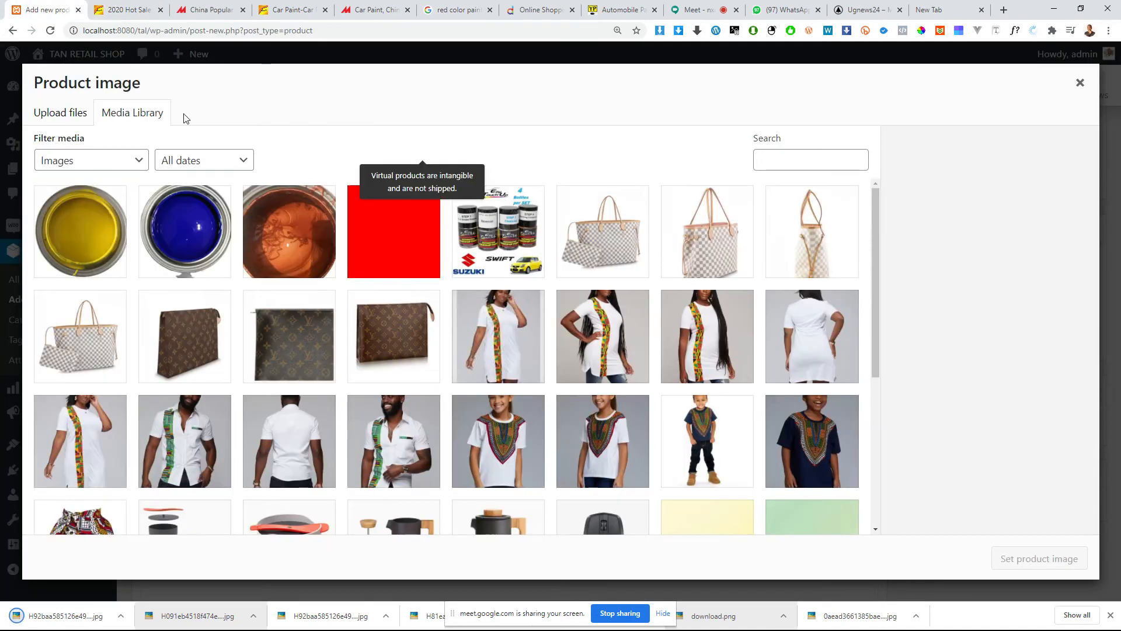
click(195, 234)
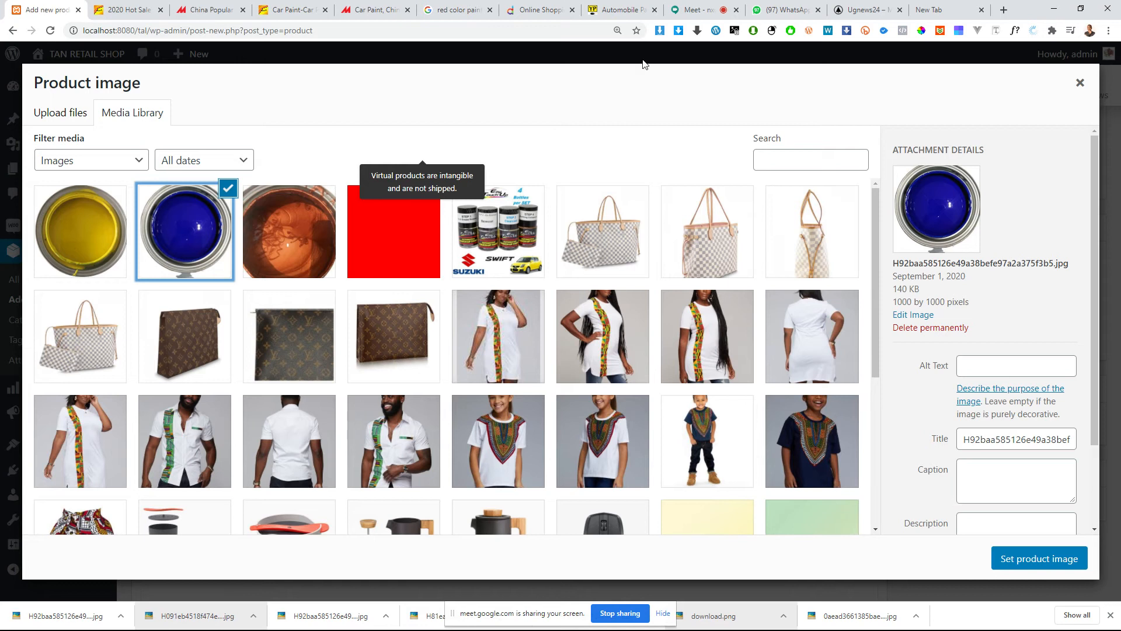
Step: Open the online image compressor compresspng.com in the empty browser tab
click(864, 10)
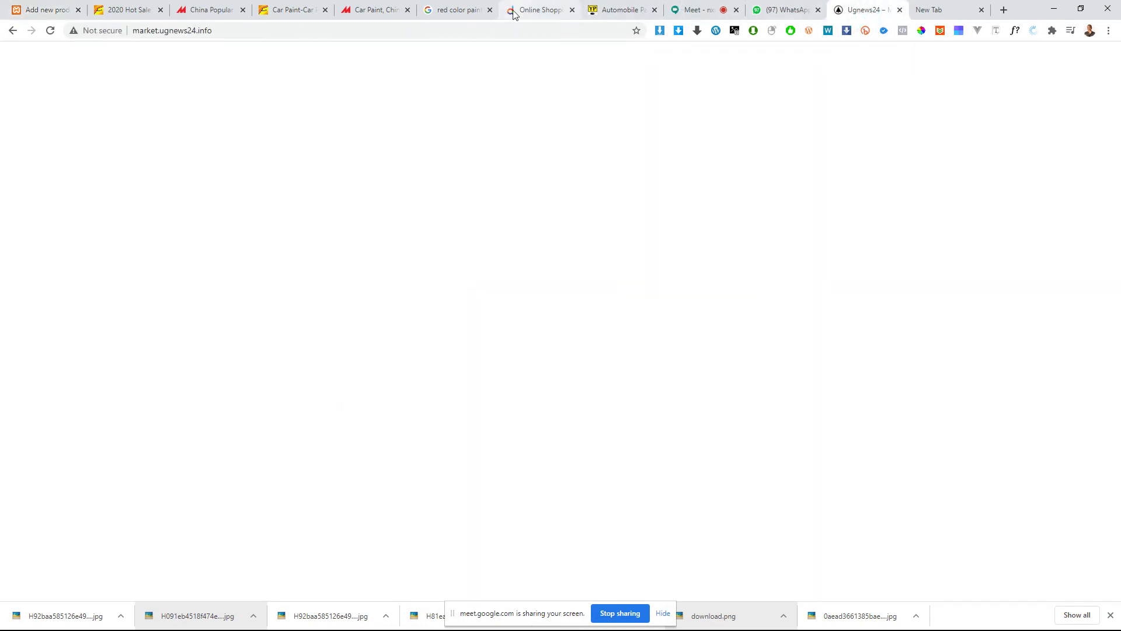
click(484, 25)
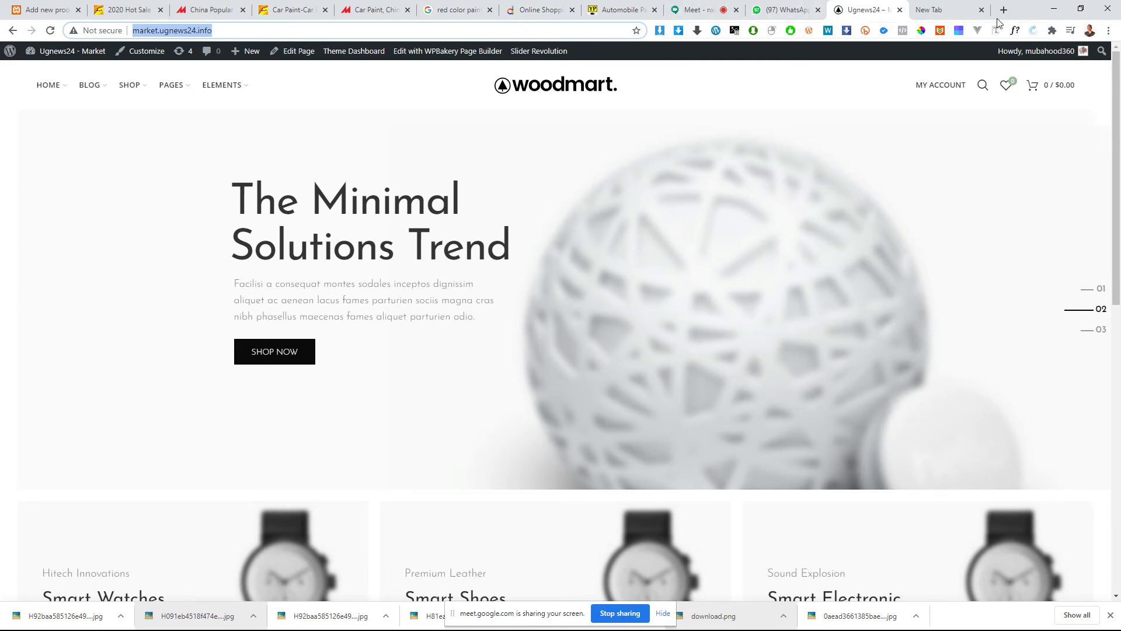
click(961, 10)
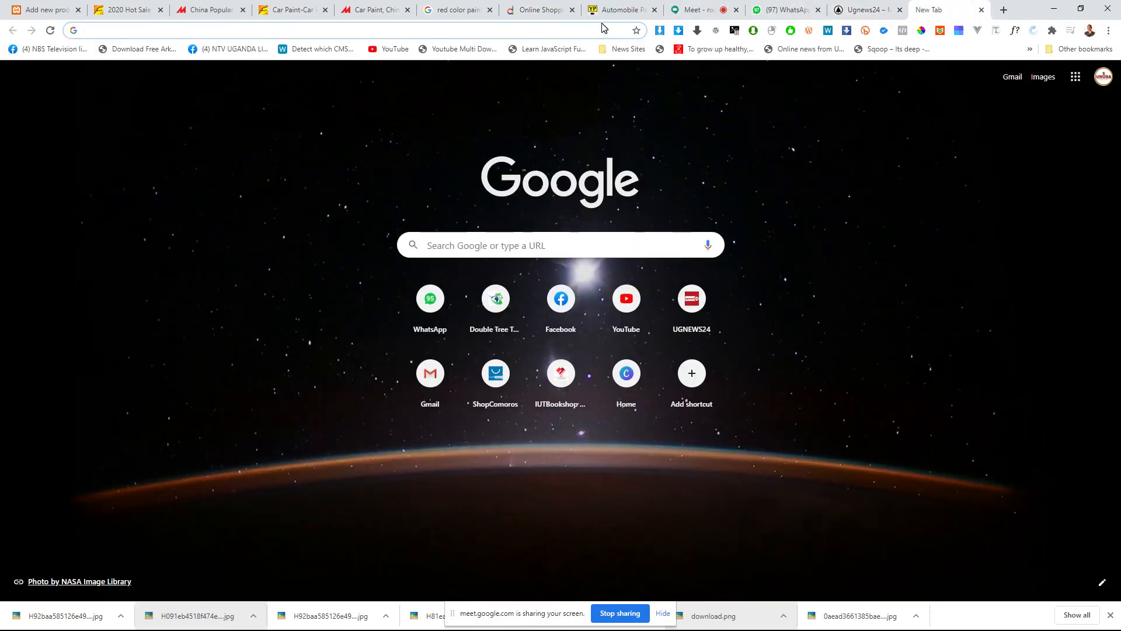
text(comp)
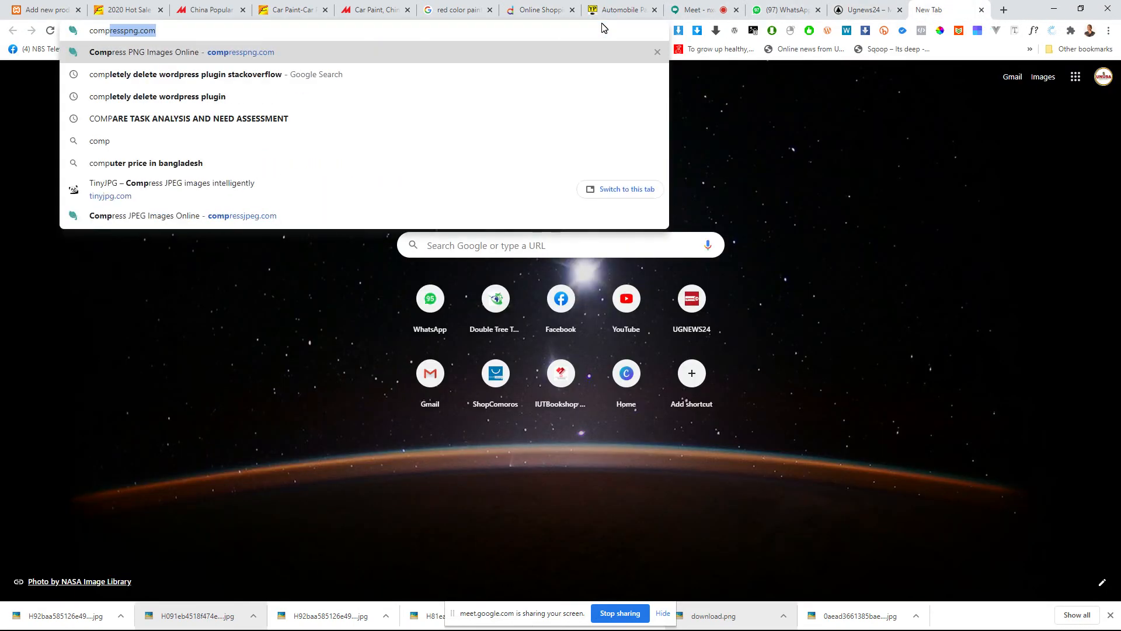
key(Right)
key(Return)
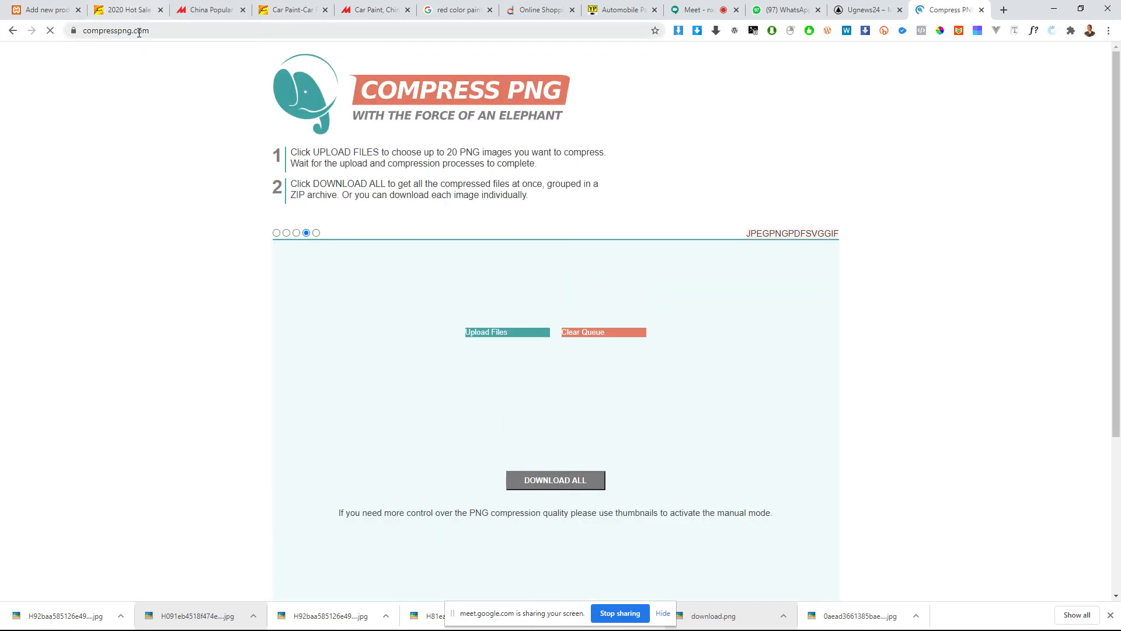
click(604, 27)
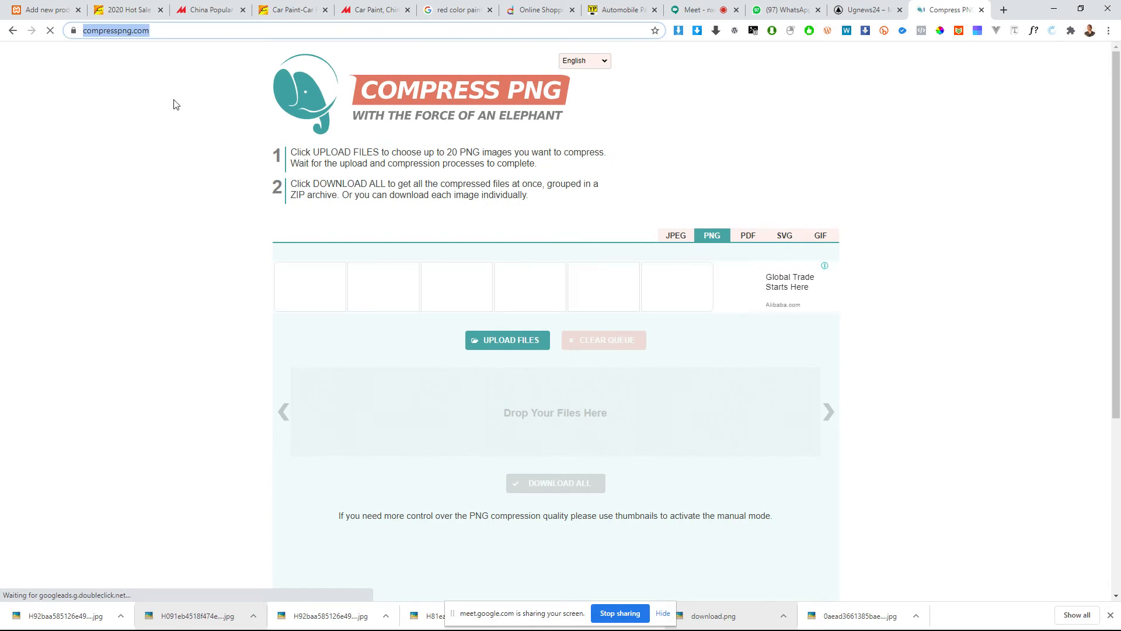
click(134, 33)
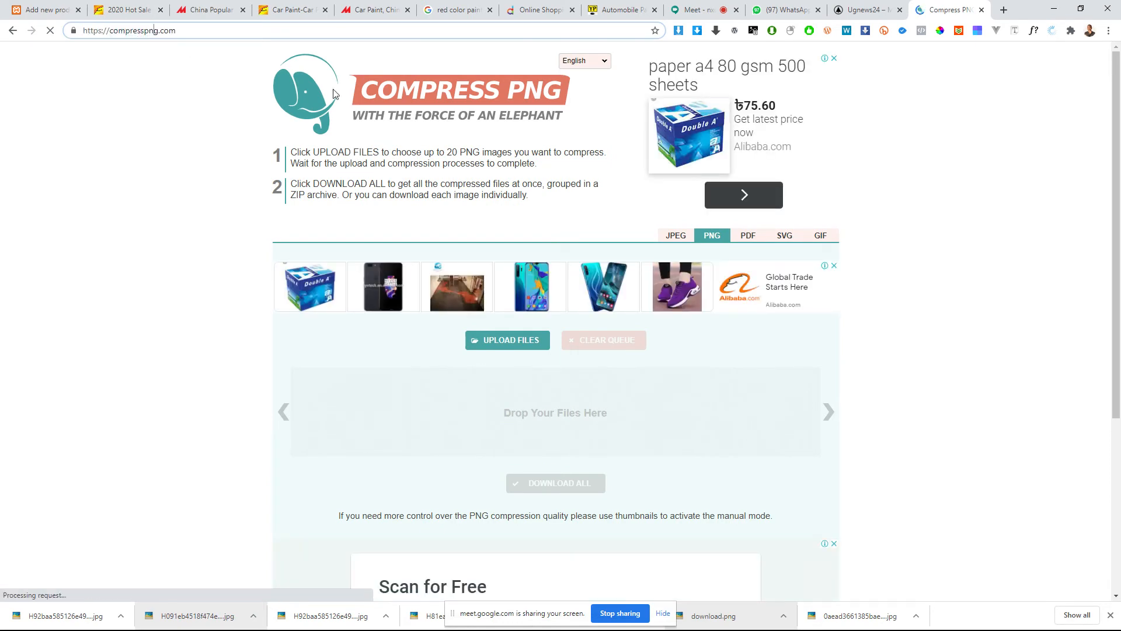
key(Left)
key(Left)
key(Left)
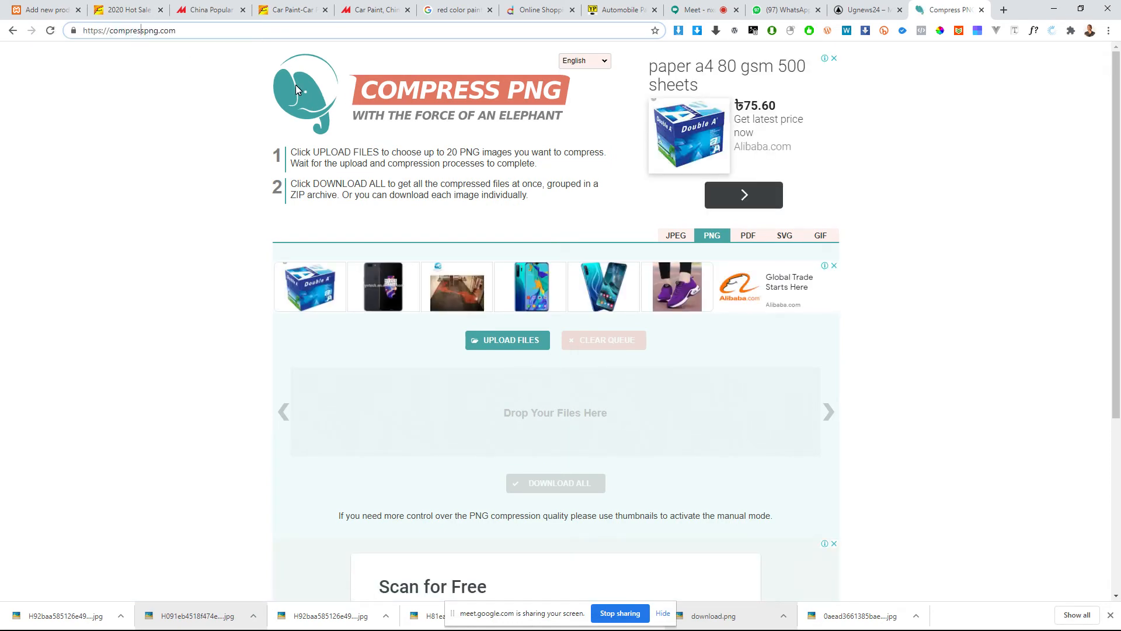
click(641, 24)
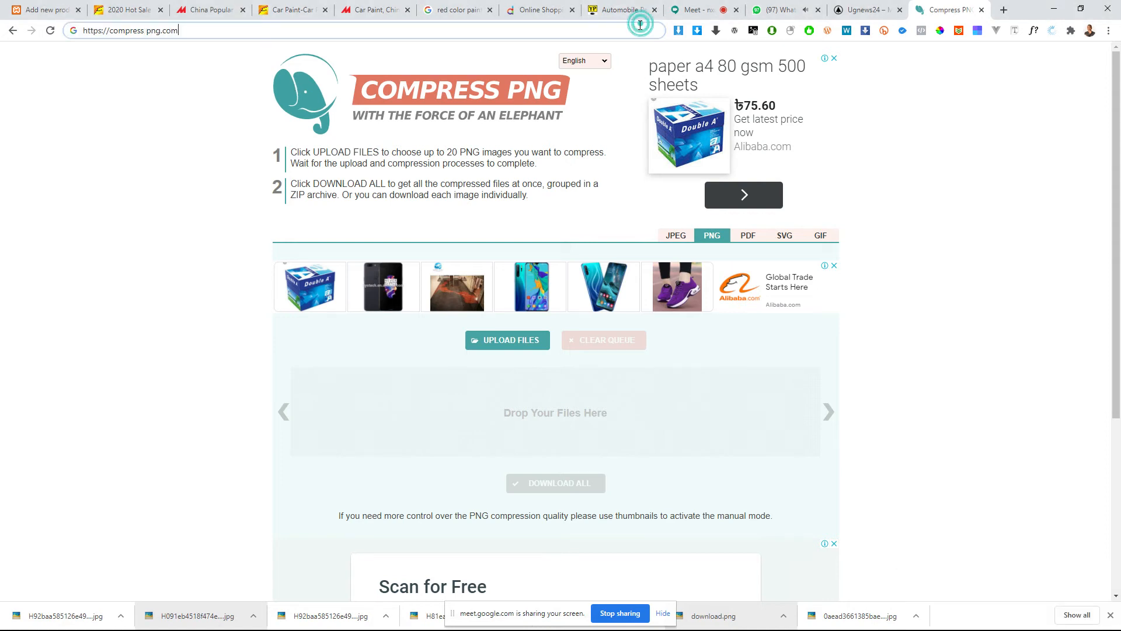
key(Return)
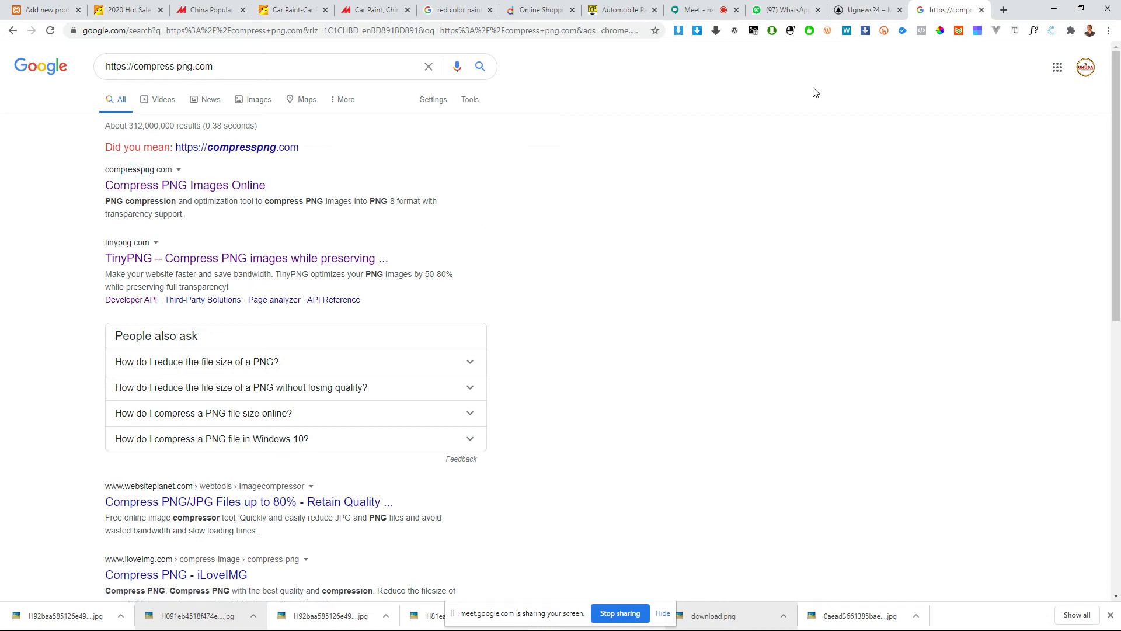
click(166, 187)
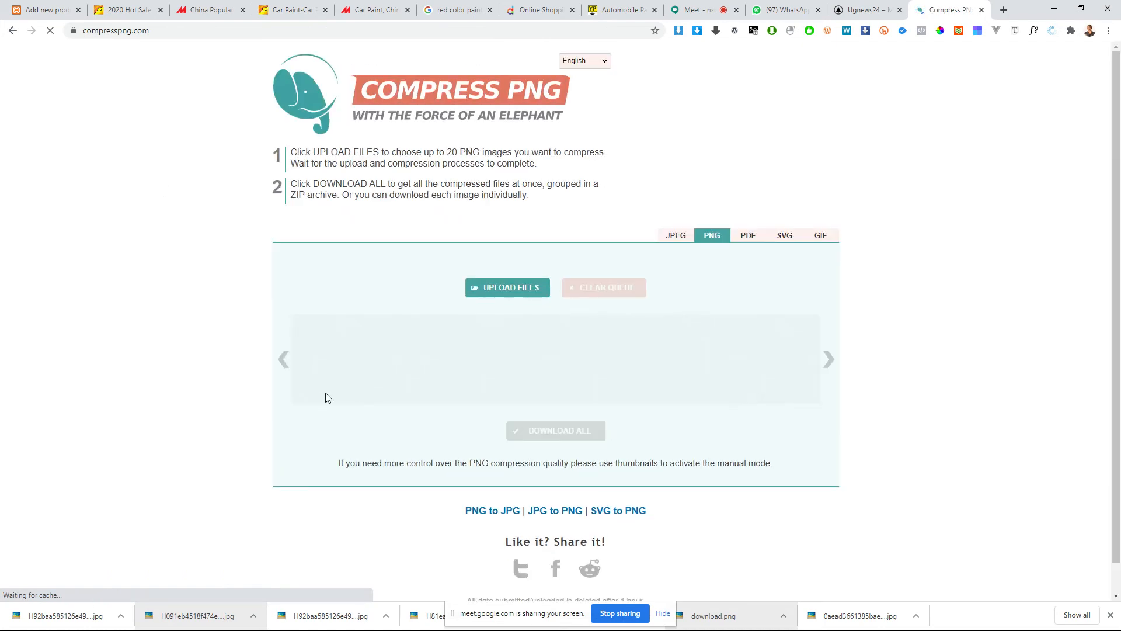
Step: Try to upload the downloaded blue paint JPG to the PNG compressor, and switch to the site's JPEG compressor
drag(37, 611, 535, 412)
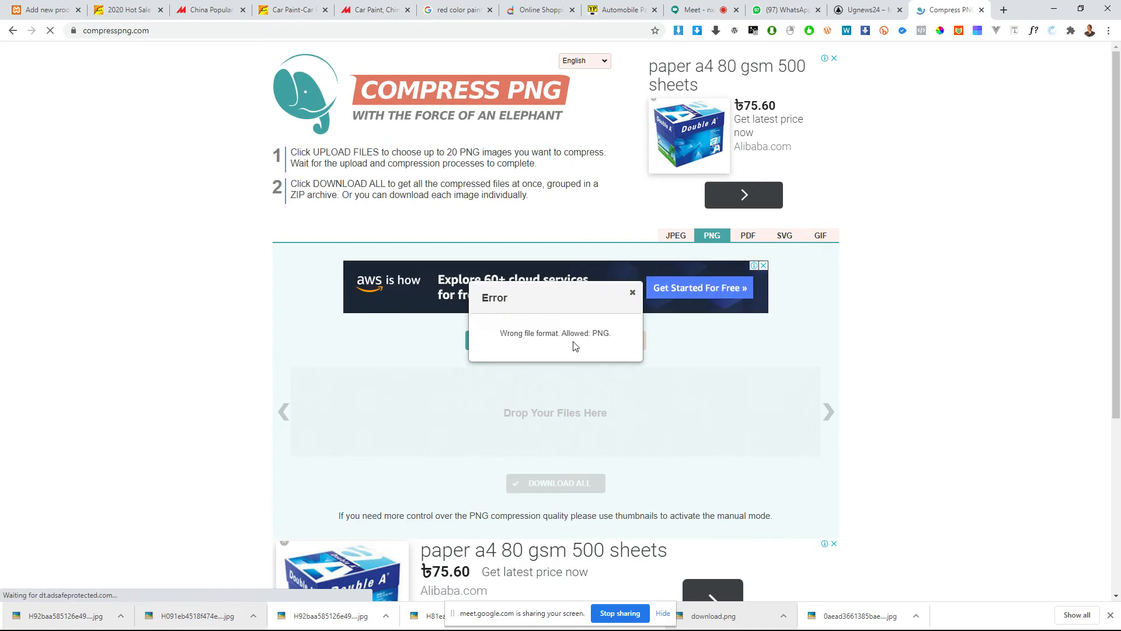
click(632, 292)
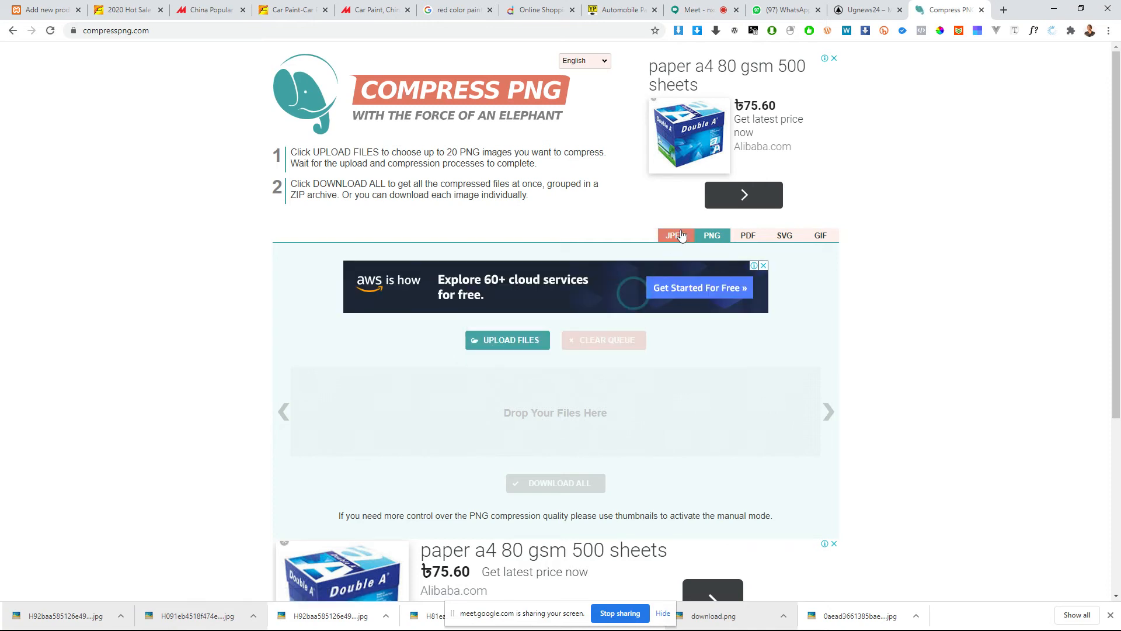
click(680, 234)
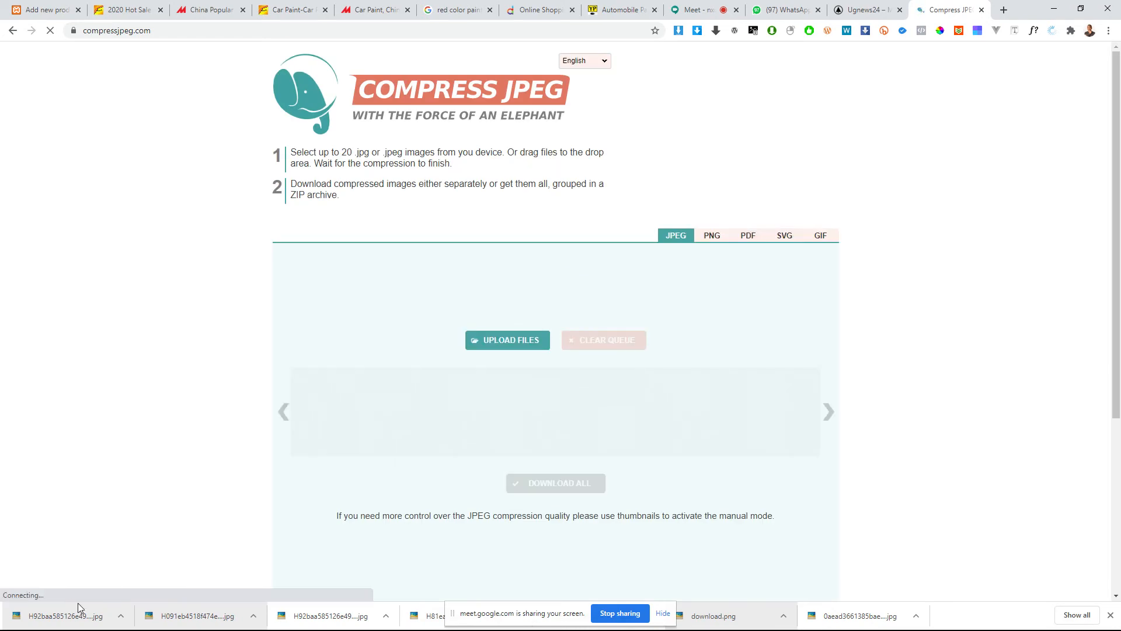
Step: Upload the downloaded blue paint JPG to the JPEG compressor and download the compressed copy
scroll(435, 500, down, 3)
scroll(204, 551, up, 3)
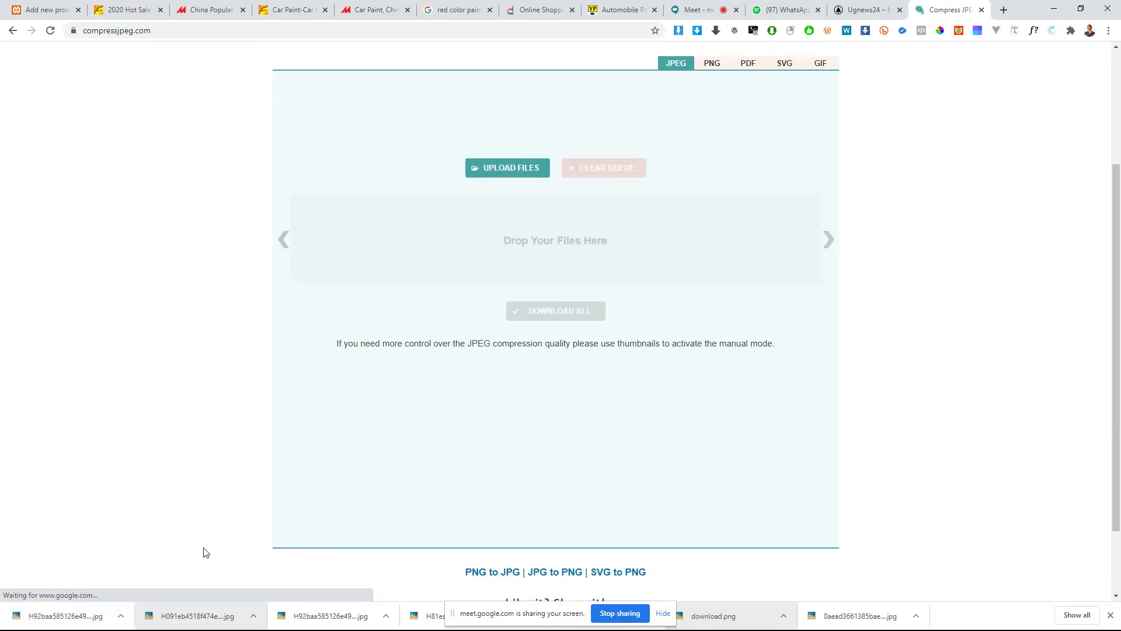
drag(58, 616, 563, 419)
scroll(561, 424, down, 1)
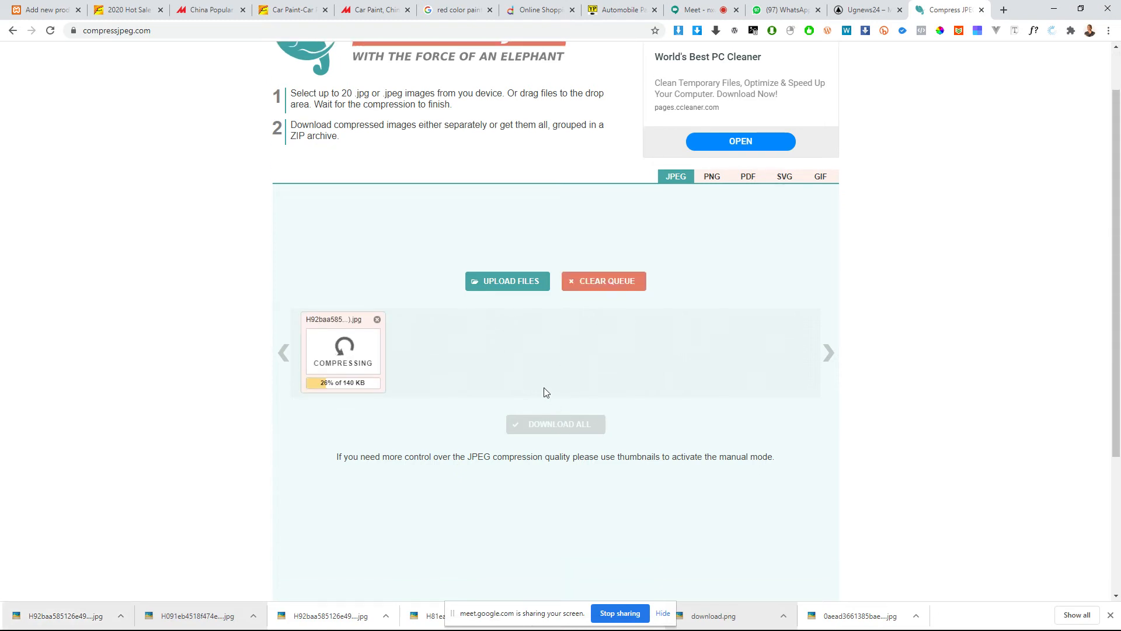
mouse_move(351, 362)
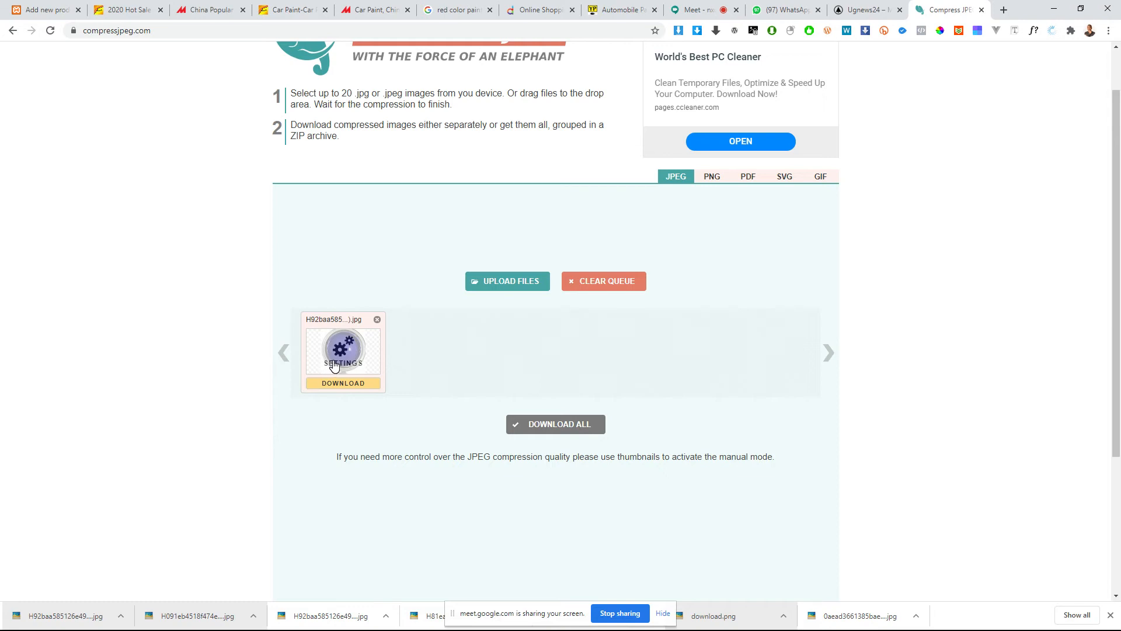
scroll(353, 365, down, 1)
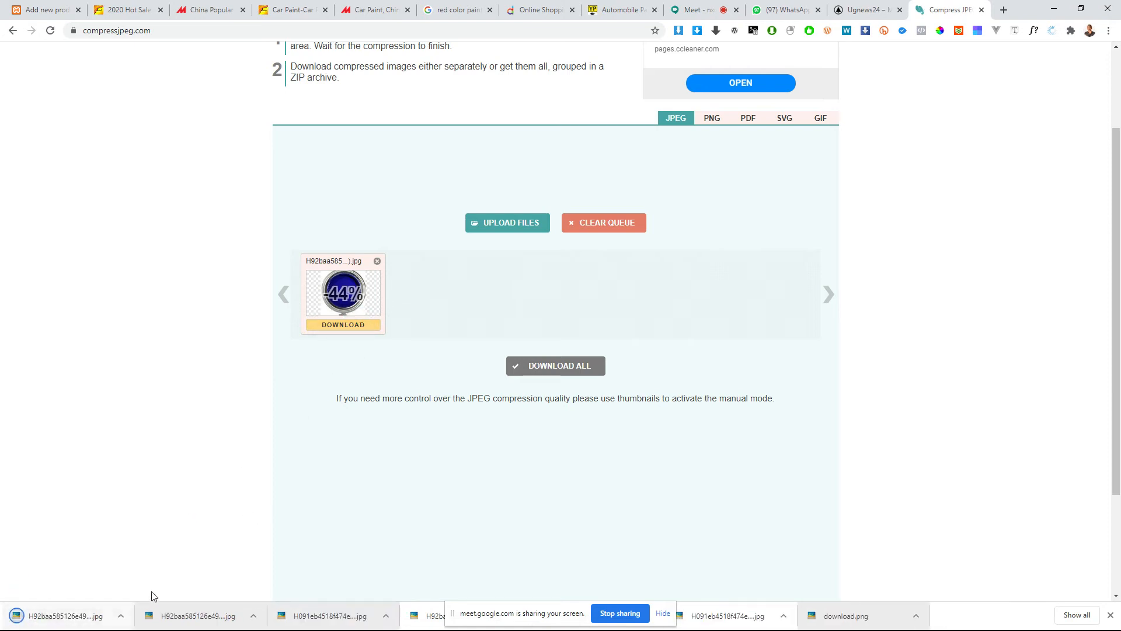
Step: View the original blue paint picture and its compressed copy to compare their quality
click(164, 613)
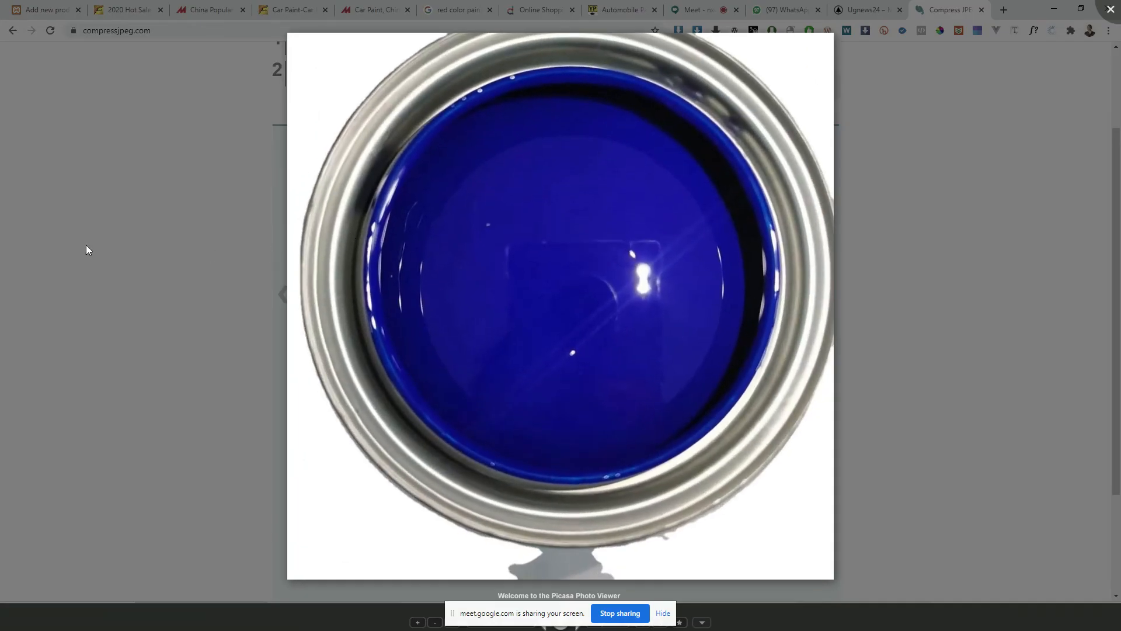
click(86, 245)
click(99, 404)
click(32, 620)
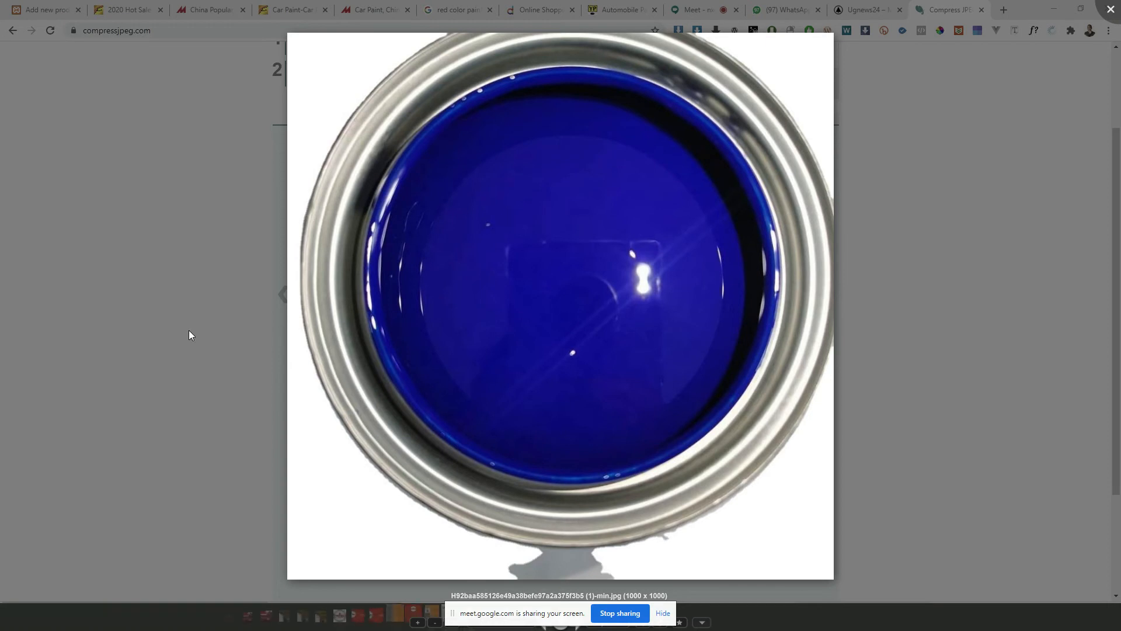
click(61, 325)
click(165, 305)
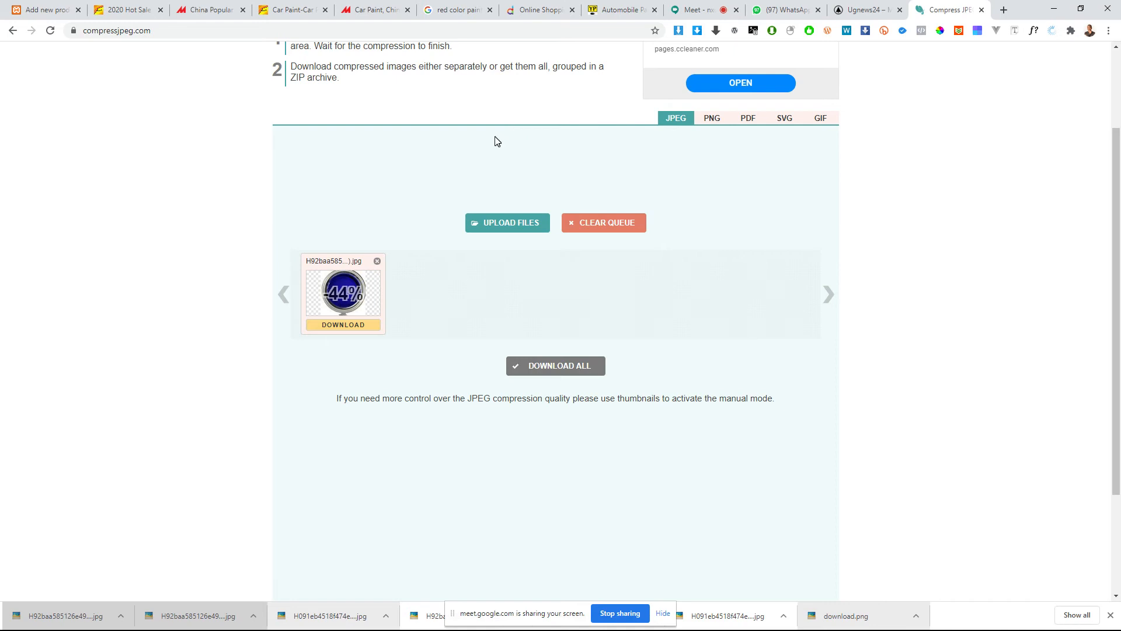
Step: Open the image compression site tinyjpg.com in place of the JPEG compressor
click(307, 29)
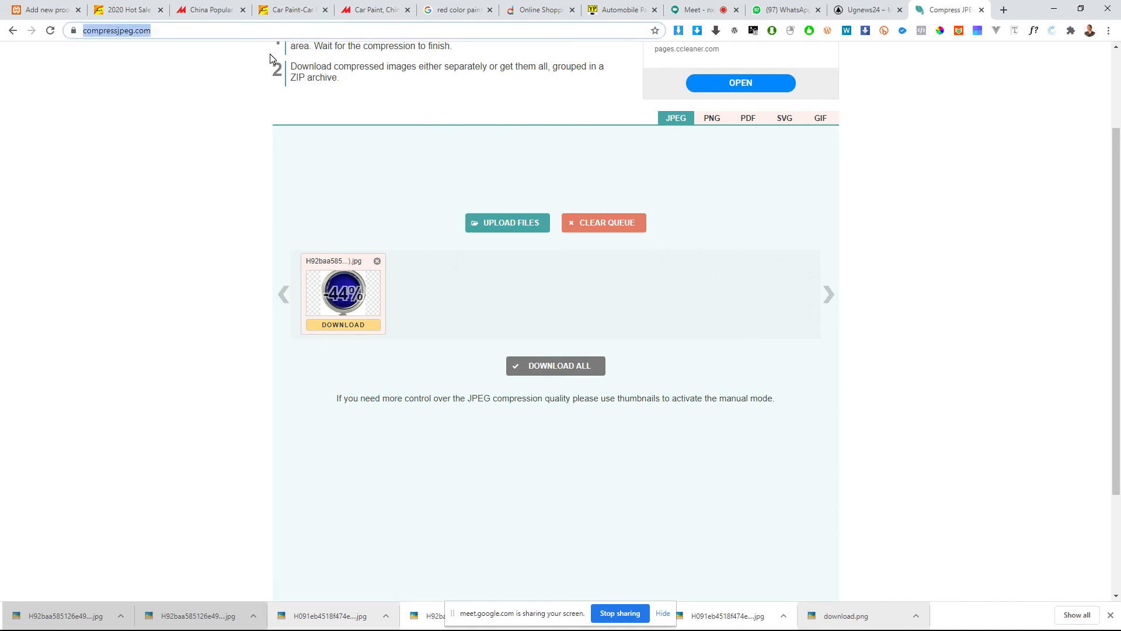
text(int)
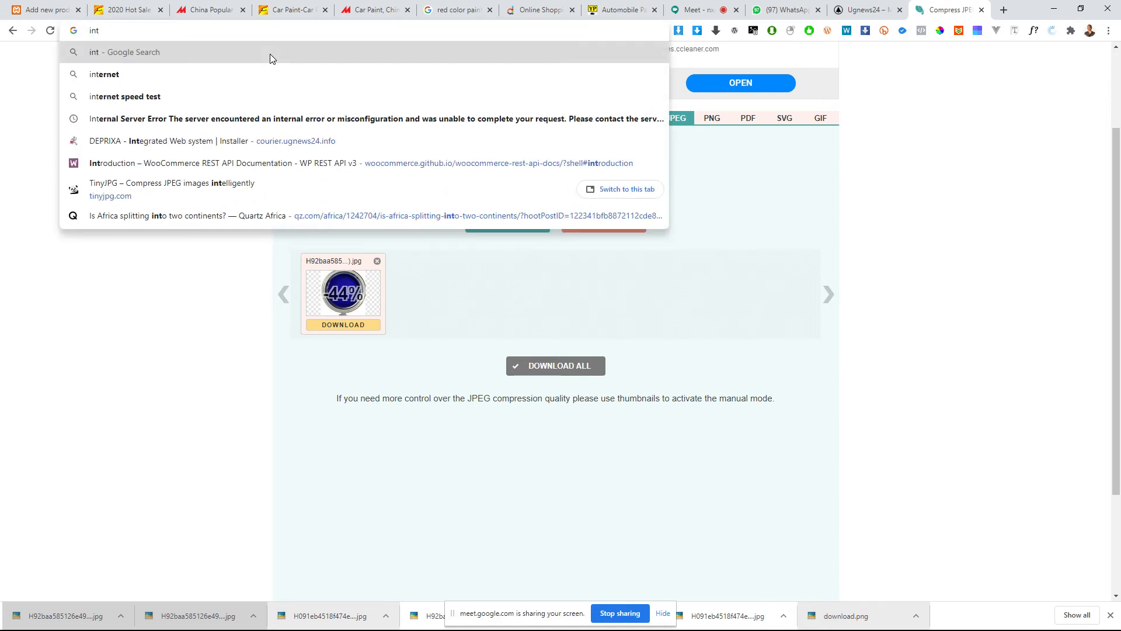
key(BackSpace)
key(BackSpace)
key(BackSpace)
text(t)
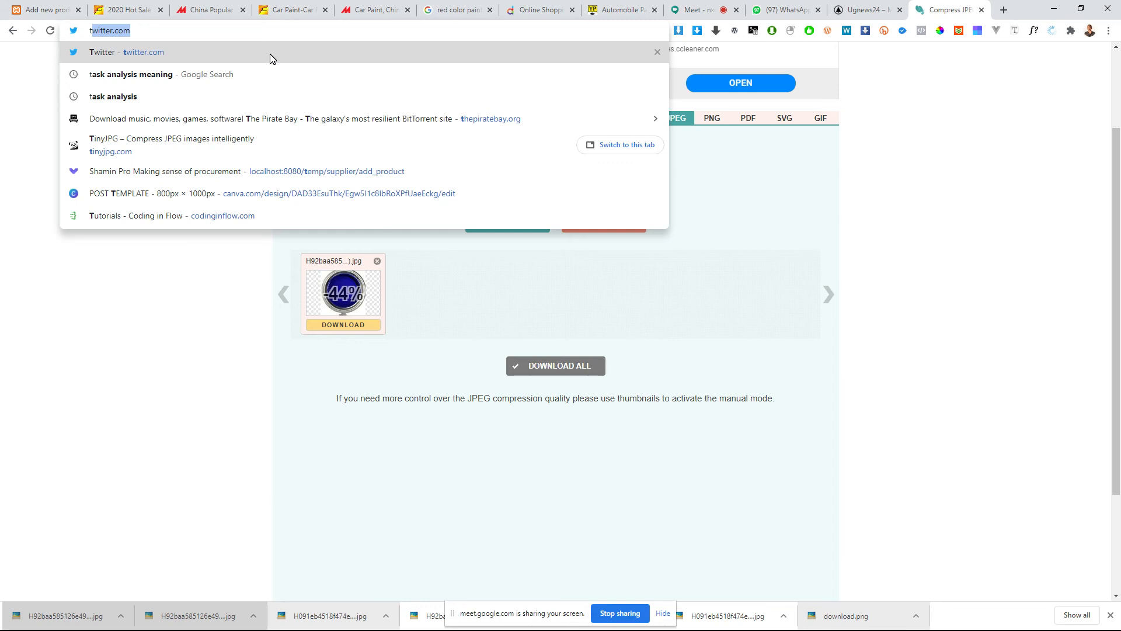
text(inyjpg.com)
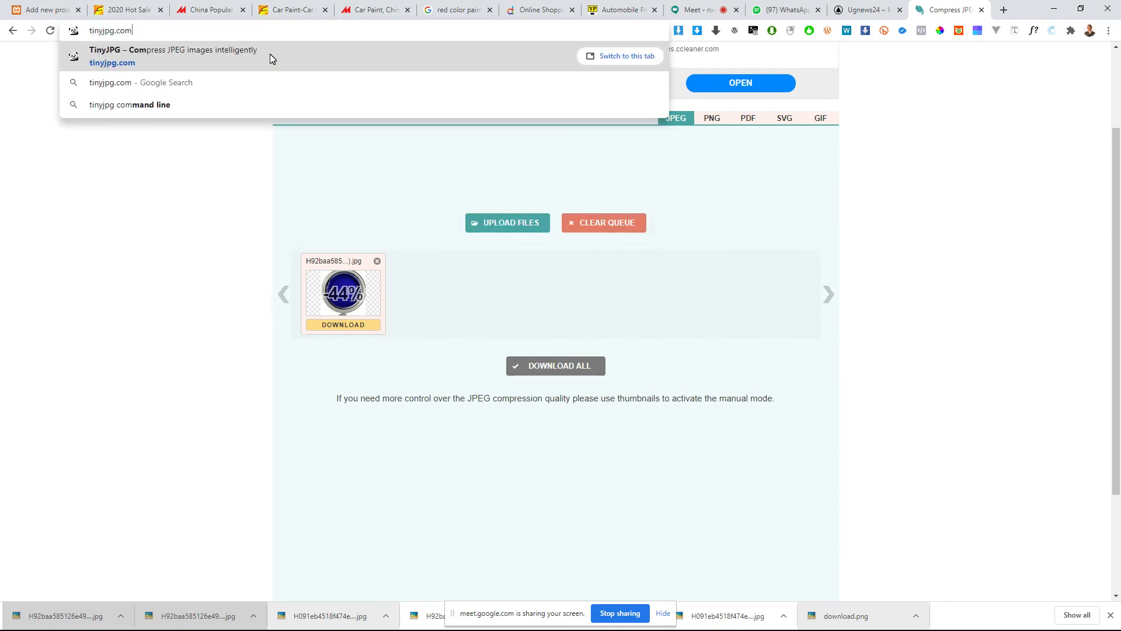
key(Return)
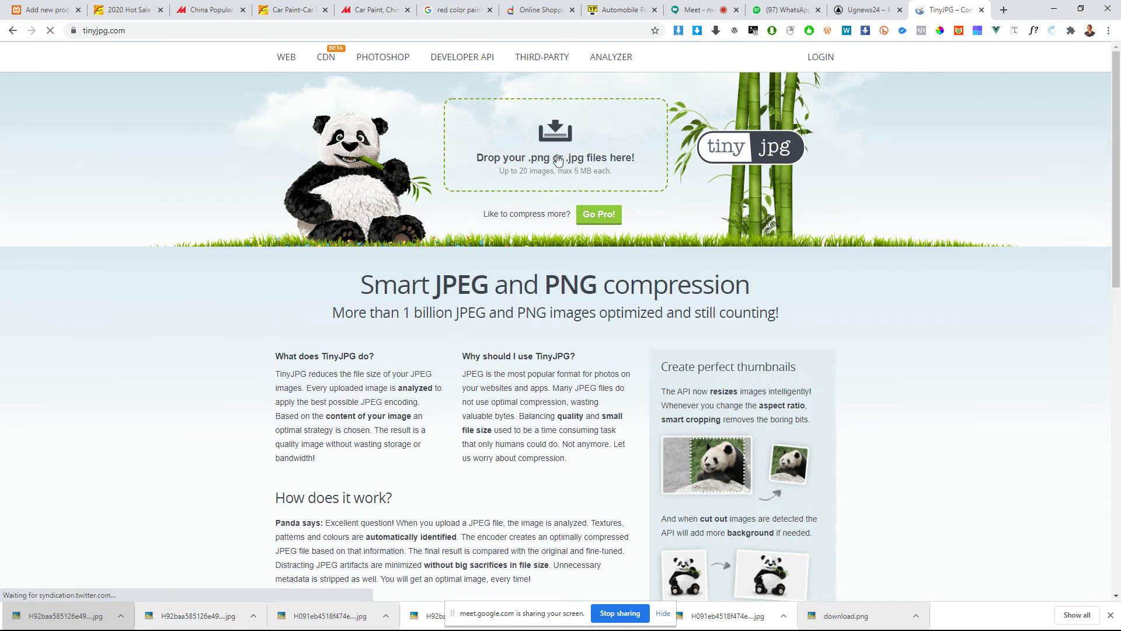
Step: Compress the blue paint JPG with TinyJPG, compare the original and compressed file sizes, and download the result
drag(557, 160, 557, 161)
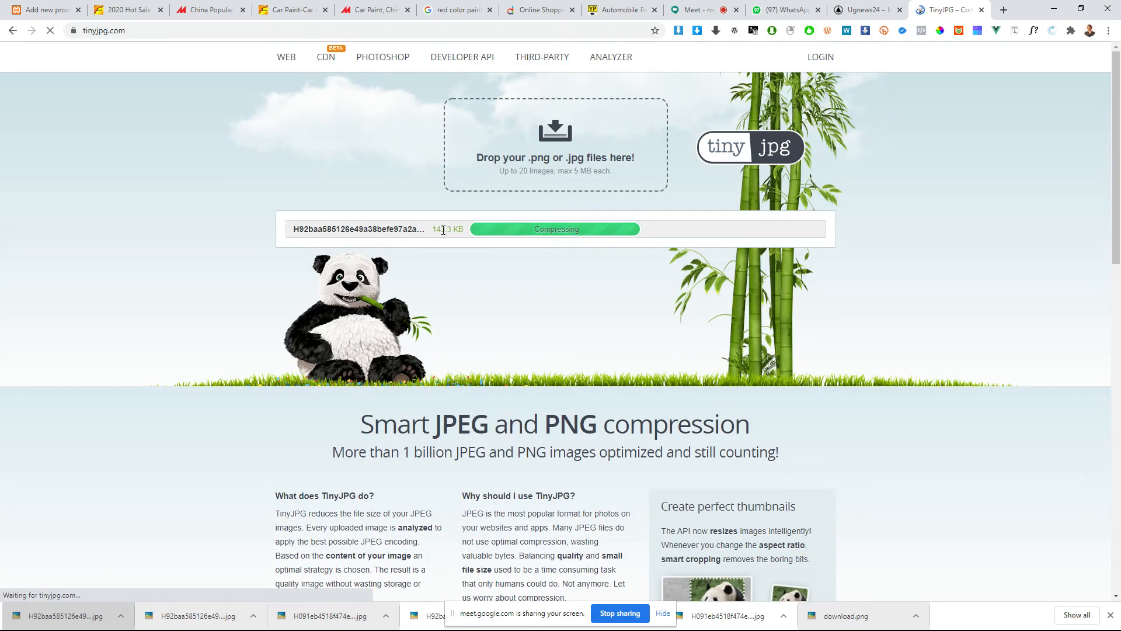
drag(448, 230, 436, 229)
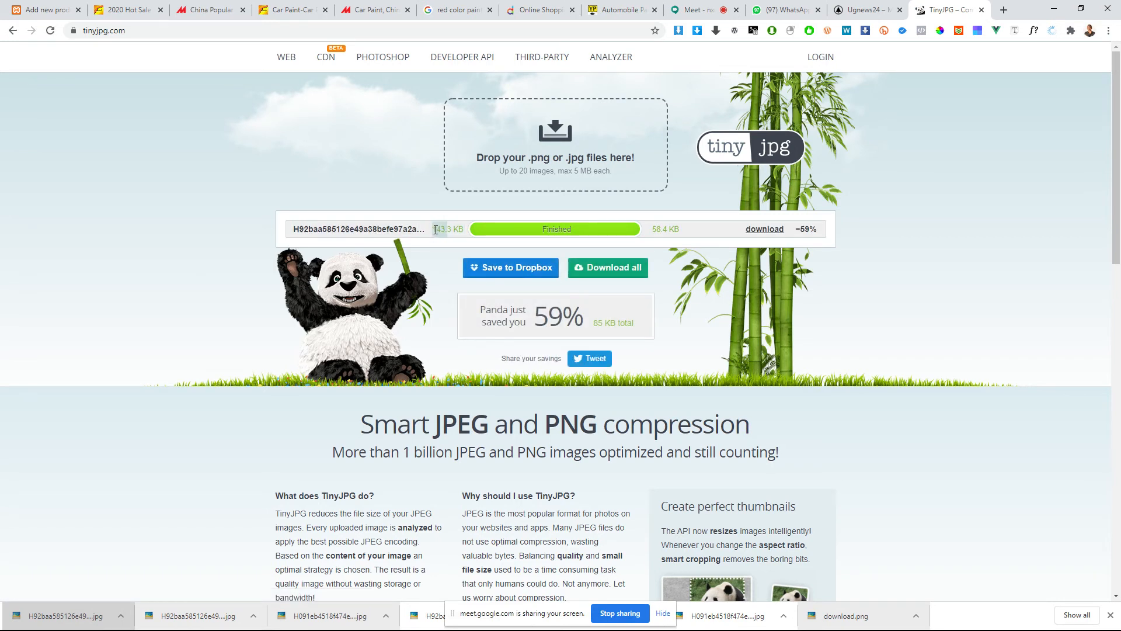
drag(654, 231, 675, 229)
click(760, 233)
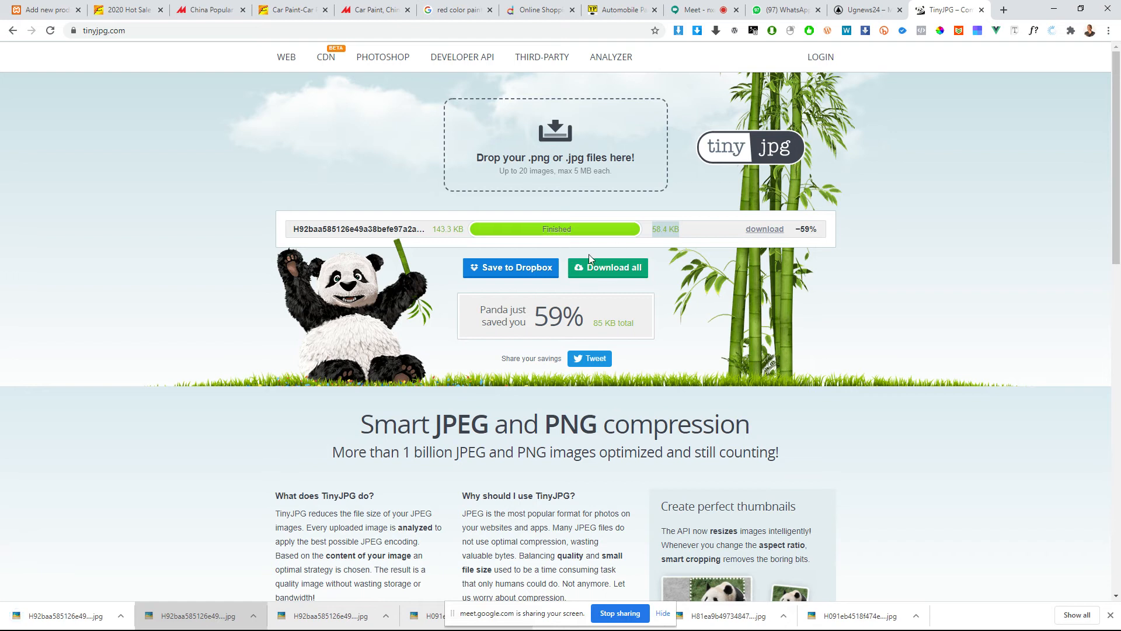
click(673, 230)
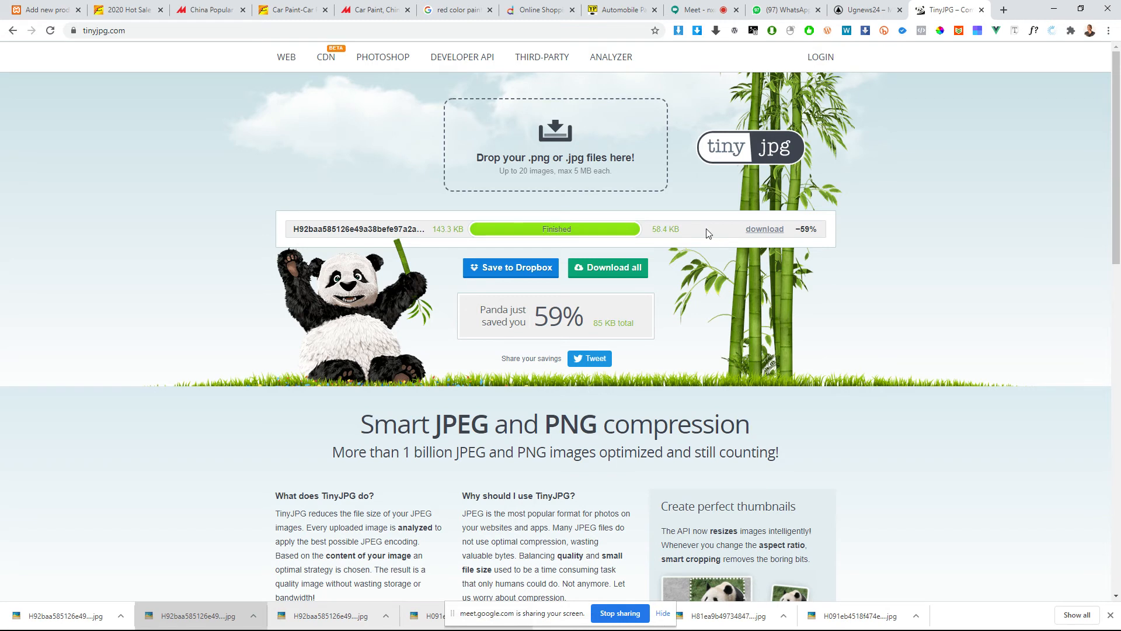
Step: Return to the new product page and upload the TinyJPG-compressed blue paint JPG to the media library for the product image
drag(464, 223, 432, 225)
click(59, 5)
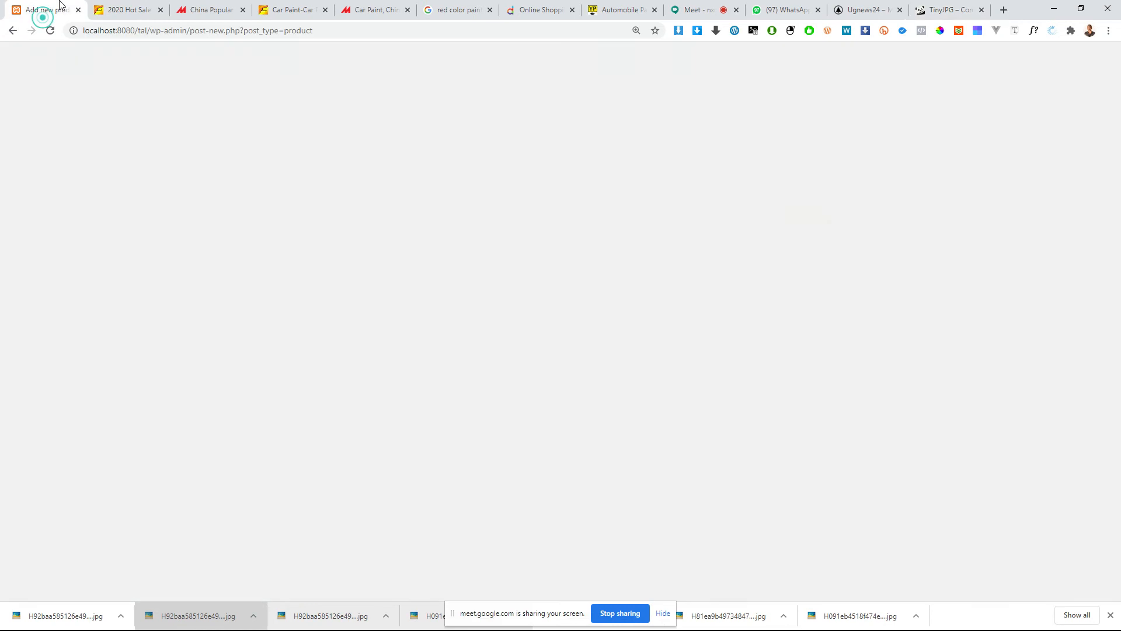
drag(41, 616, 281, 411)
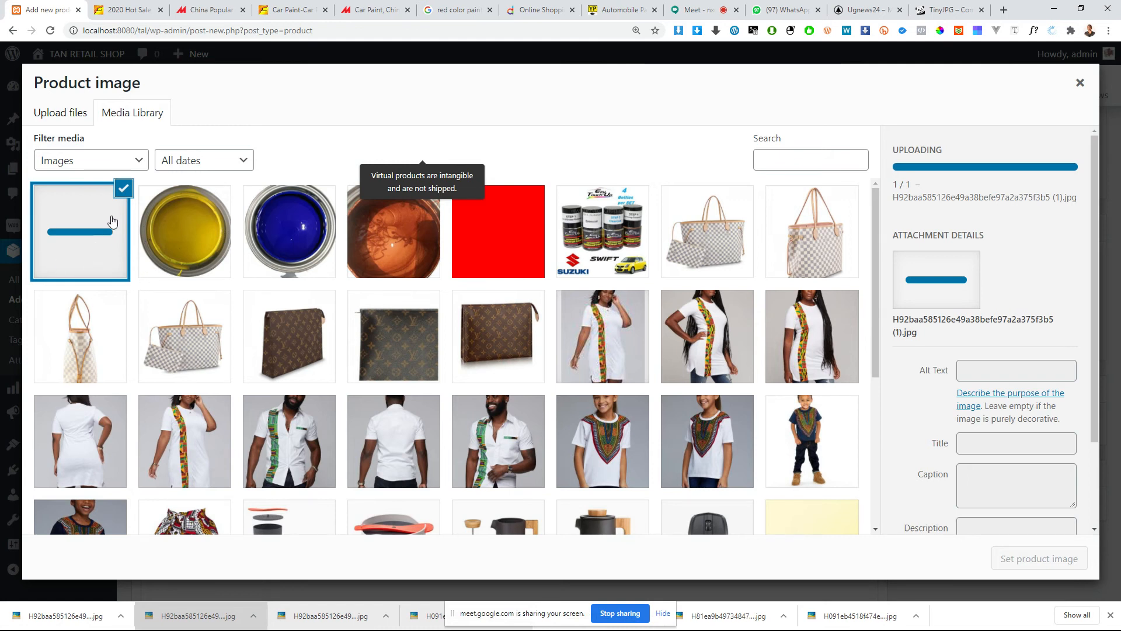
Step: Title the uploaded blue paint picture "blue" and set it as the product image
click(982, 373)
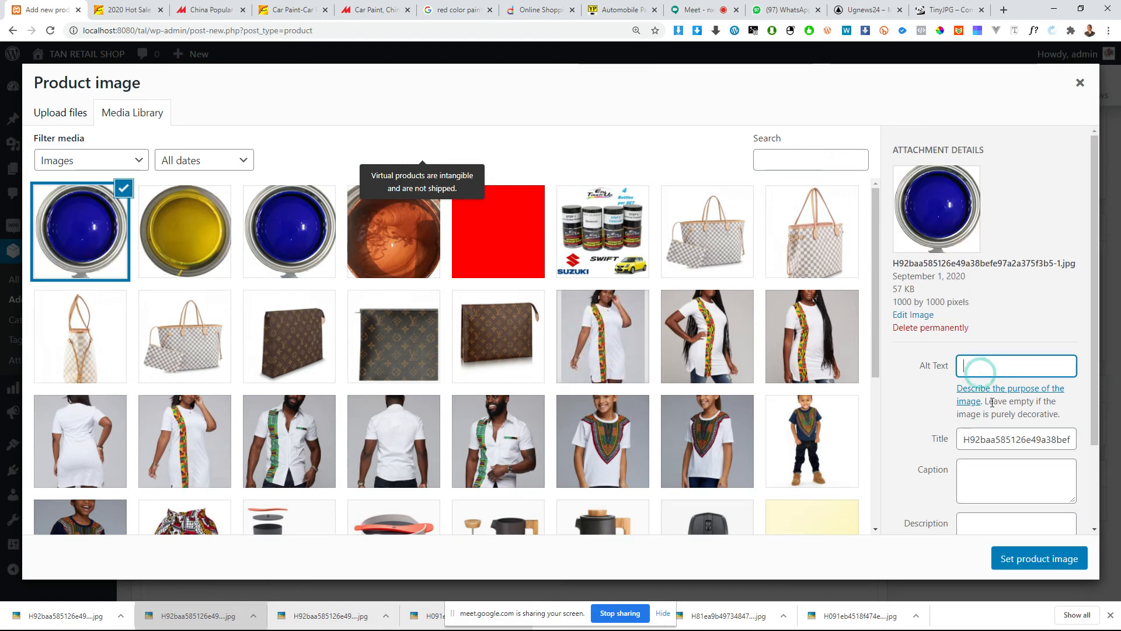
double_click(993, 436)
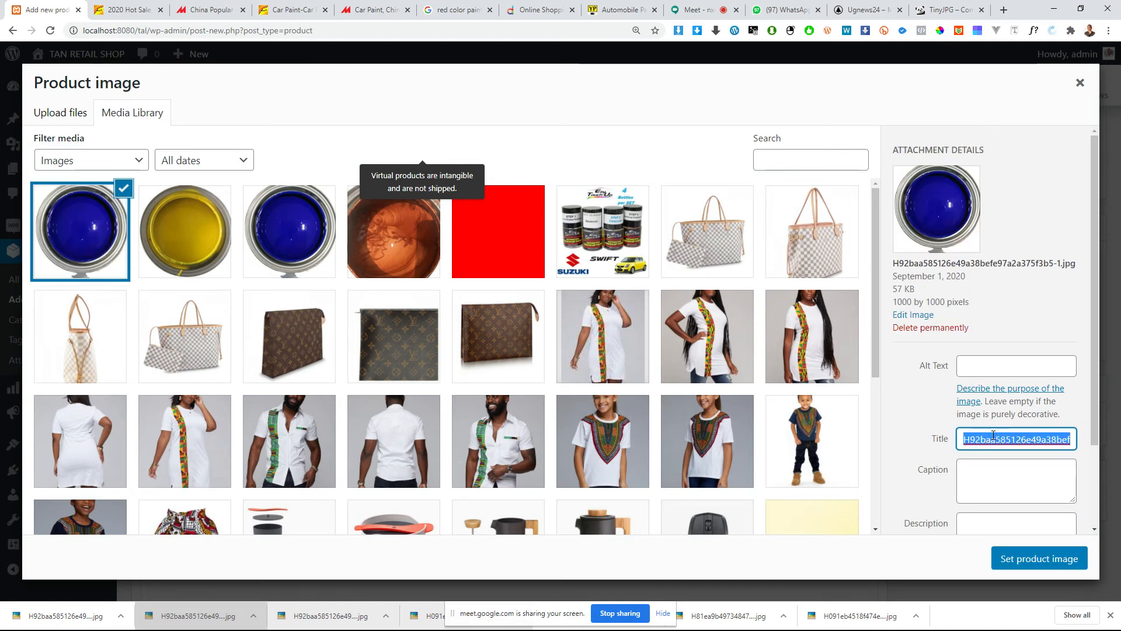
text(blue)
click(1034, 557)
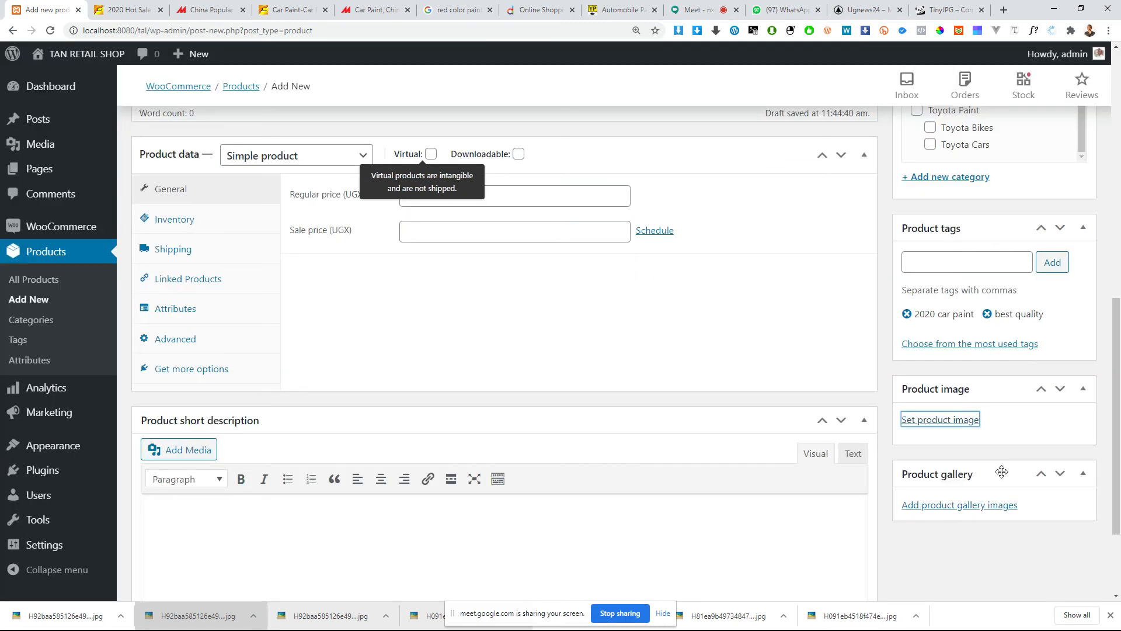
Step: Add the yellow, the 140 KB blue and the orange-brown paint pictures from the media library to the product gallery
scroll(978, 433, down, 1)
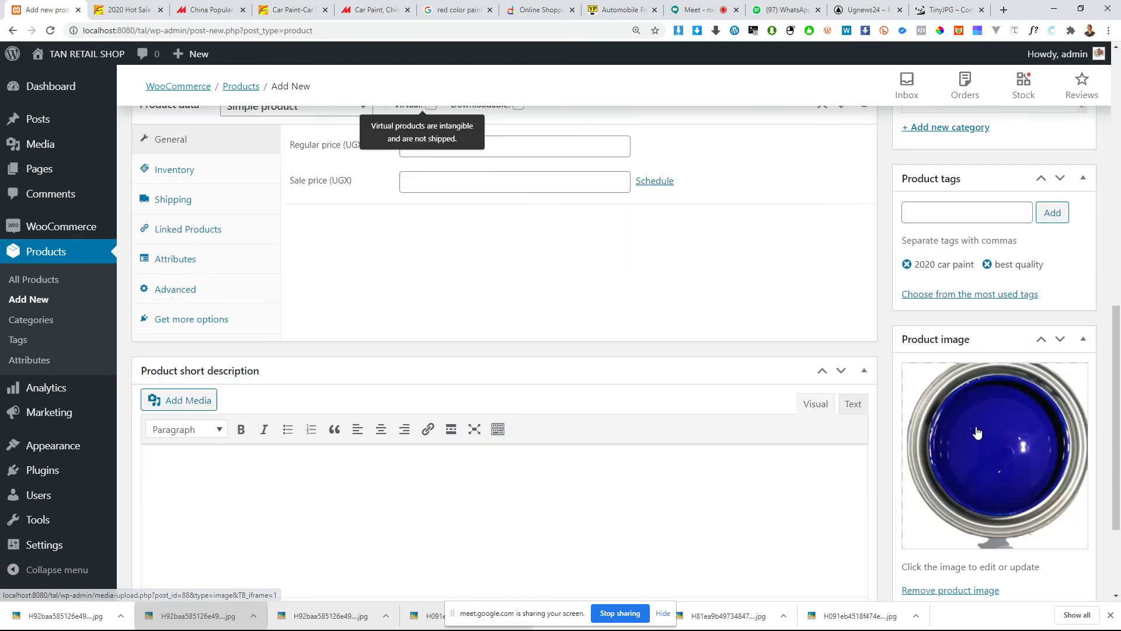
scroll(978, 433, down, 1)
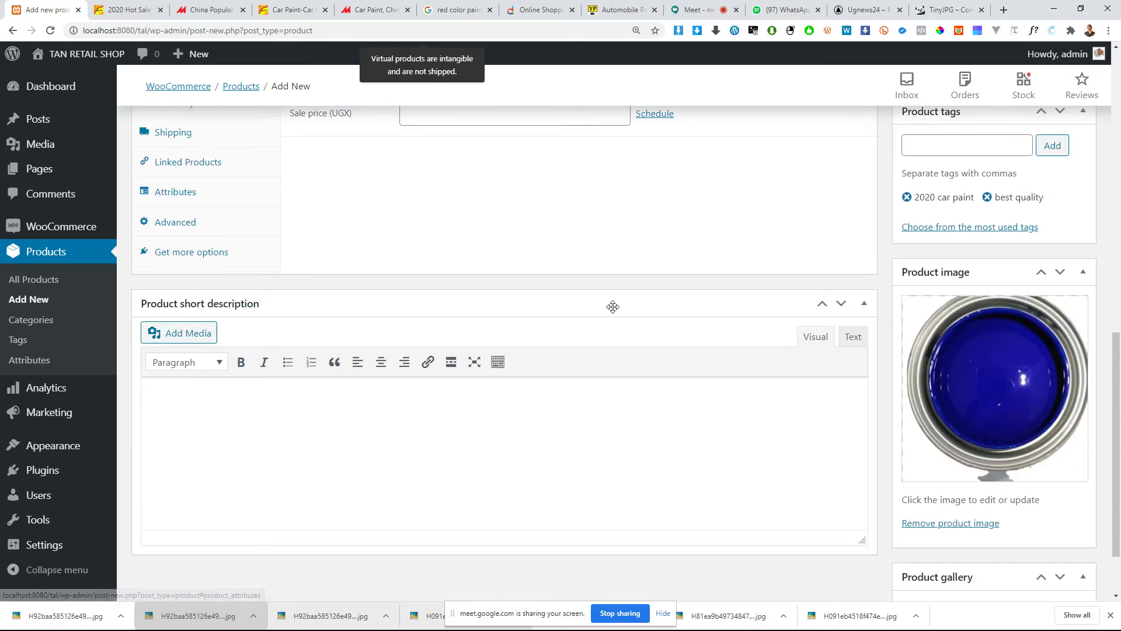
scroll(734, 333, down, 2)
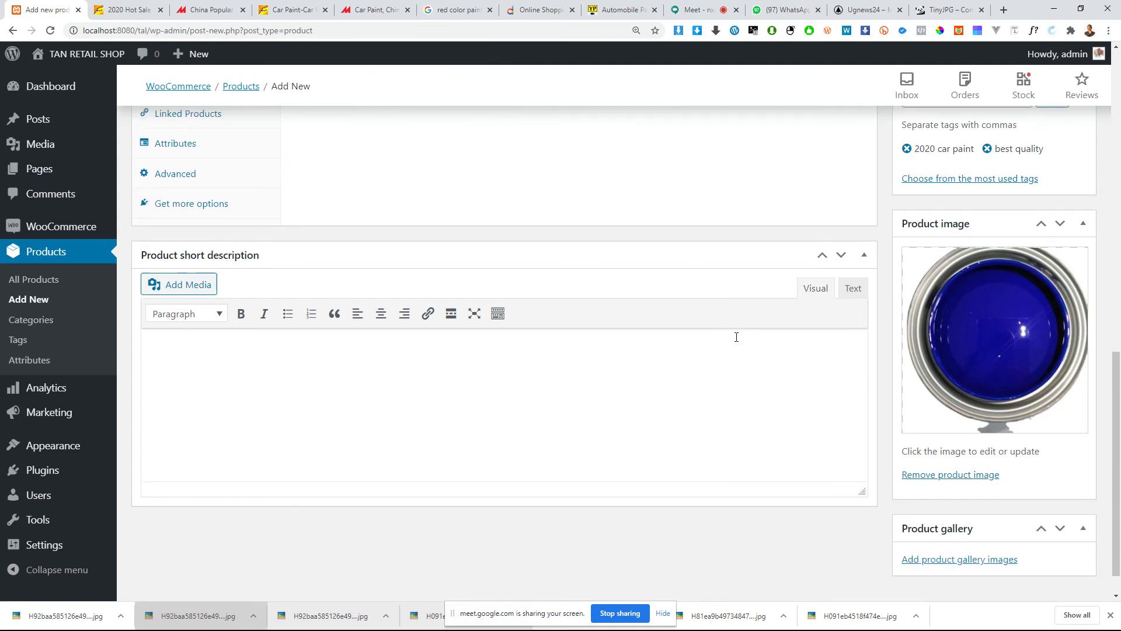
click(947, 523)
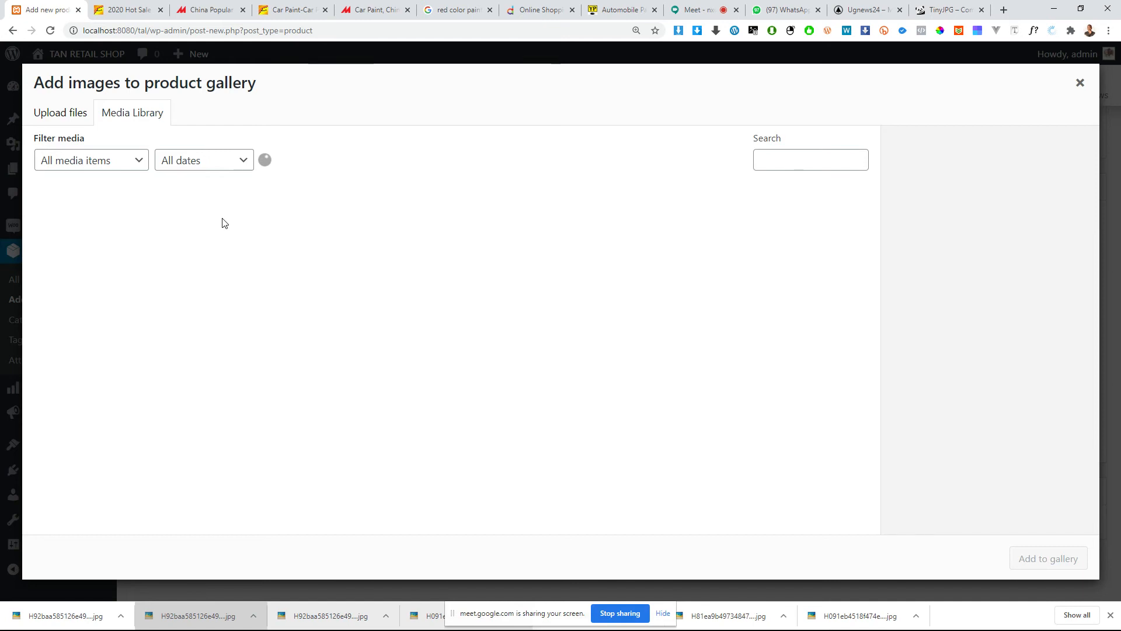
click(181, 233)
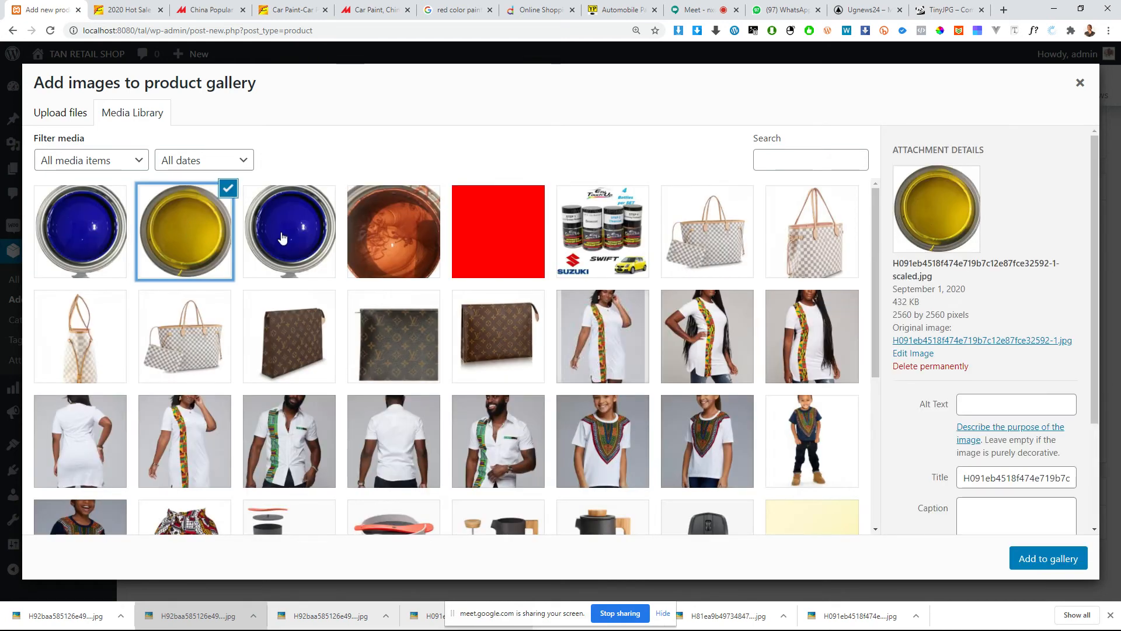
click(283, 238)
click(188, 216)
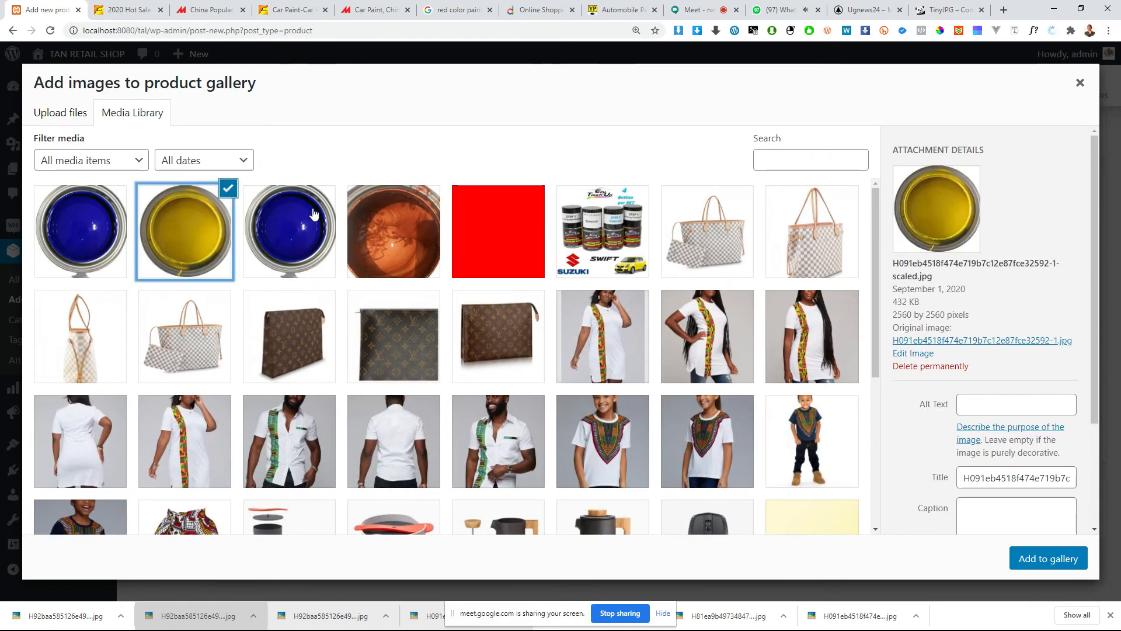
click(328, 198)
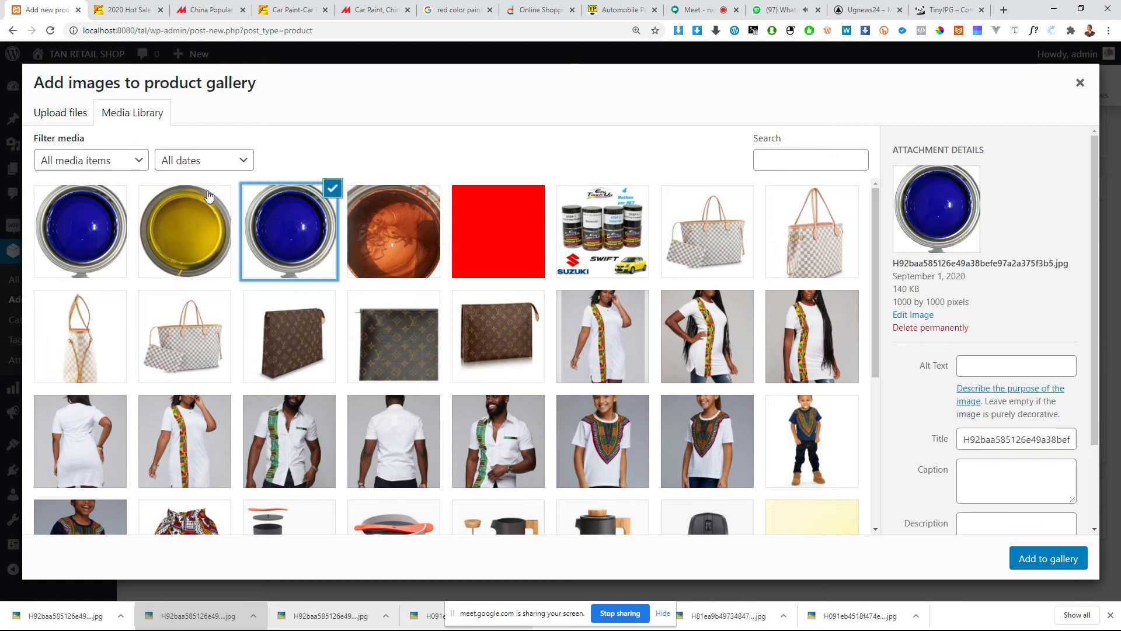
click(209, 196)
click(310, 206)
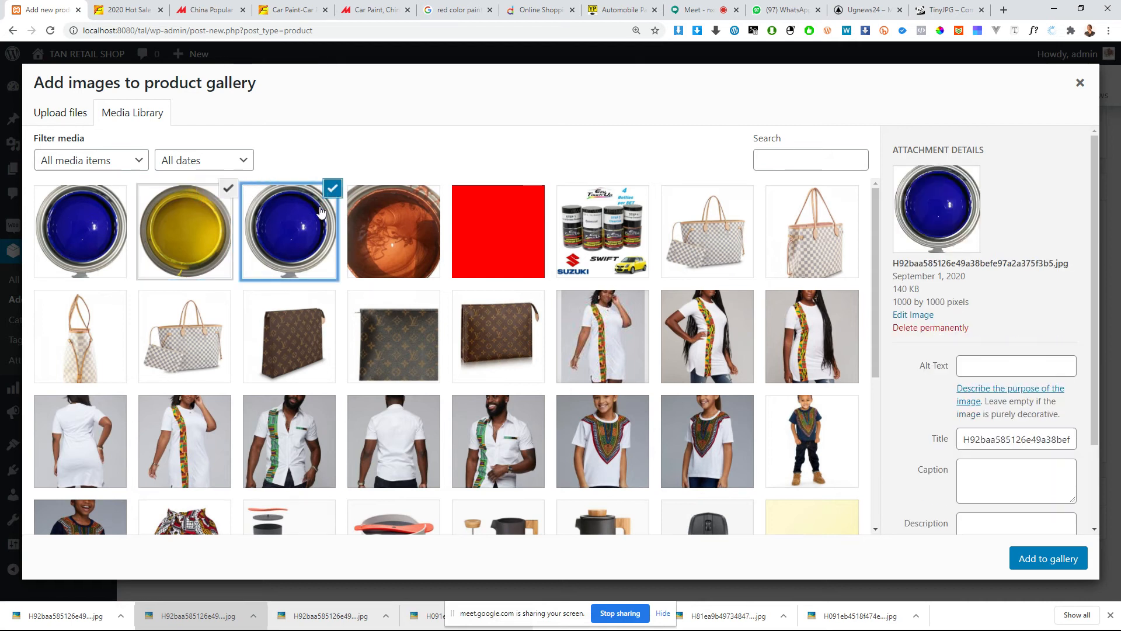
click(391, 219)
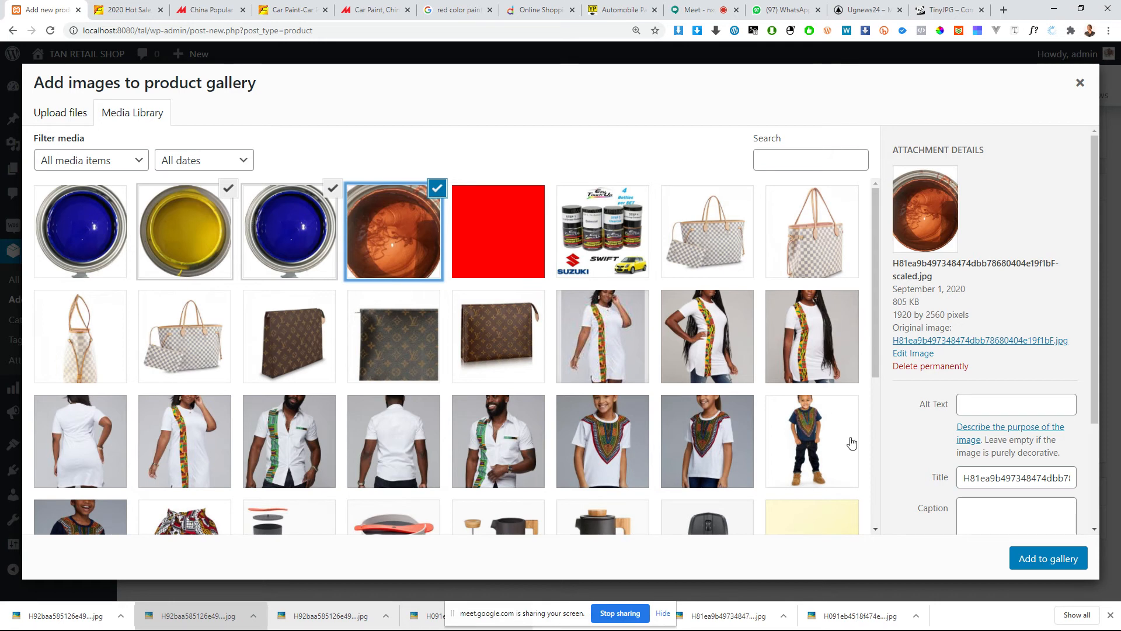
click(1022, 558)
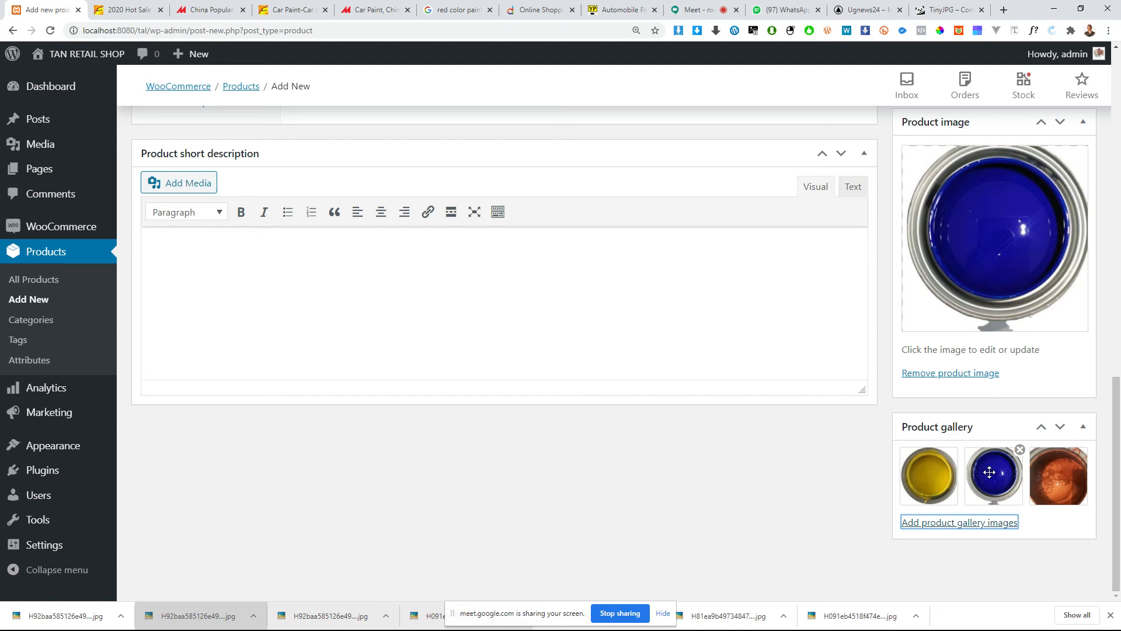
Step: Review the new product's categories, main description, product data and short description sections
scroll(1011, 255, up, 8)
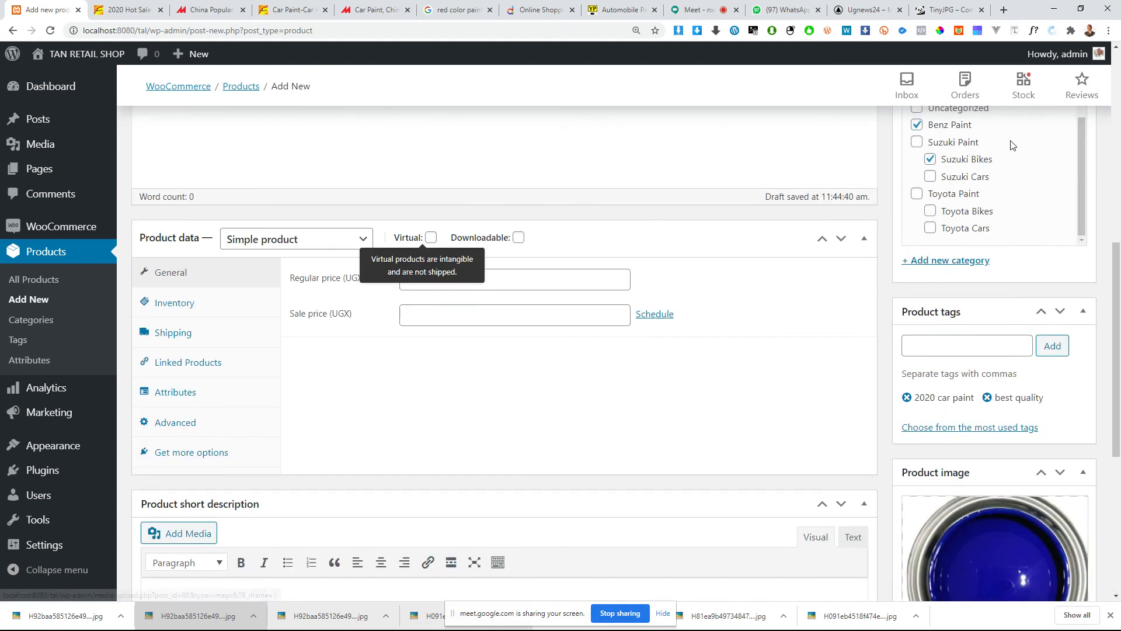
scroll(999, 234, up, 2)
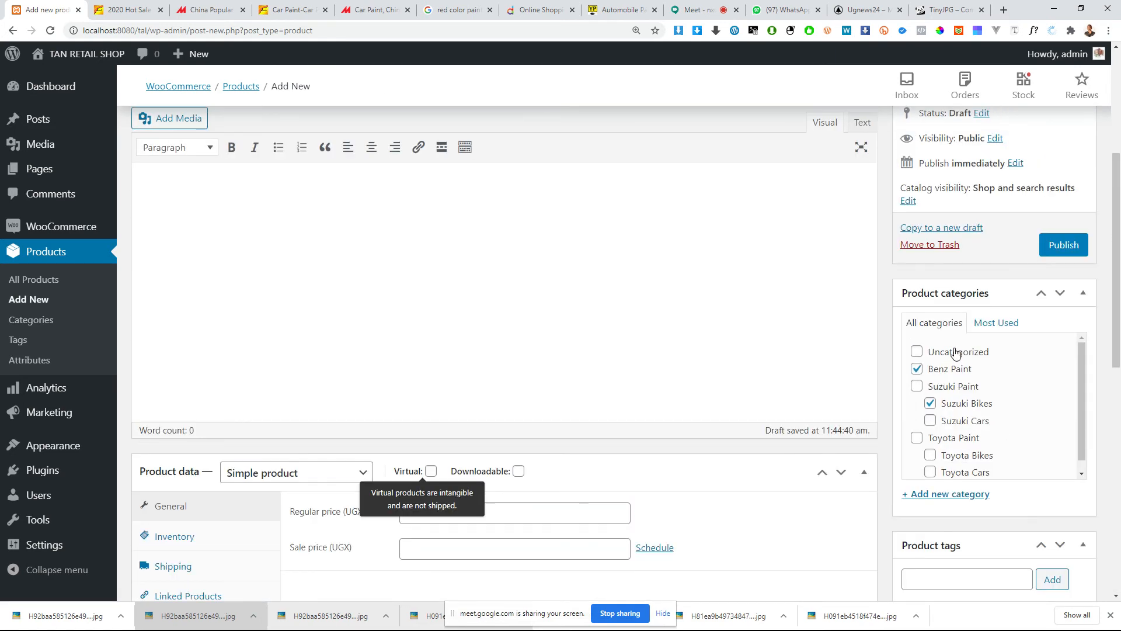
scroll(388, 431, up, 4)
scroll(351, 351, down, 3)
click(332, 325)
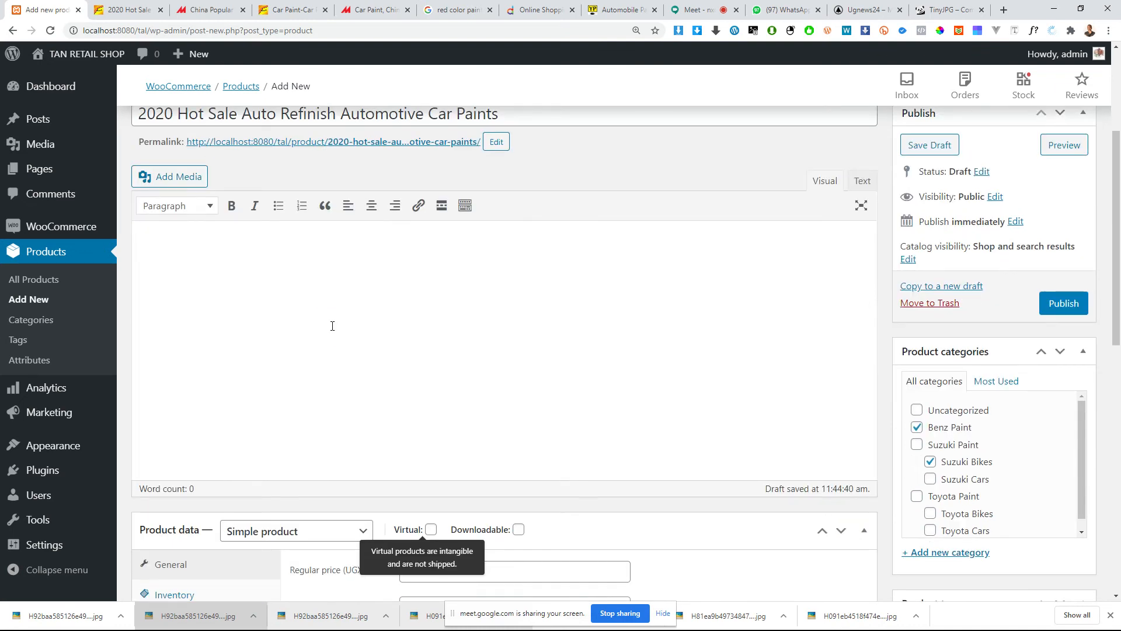
scroll(362, 292, down, 2)
scroll(373, 275, up, 2)
scroll(262, 363, down, 10)
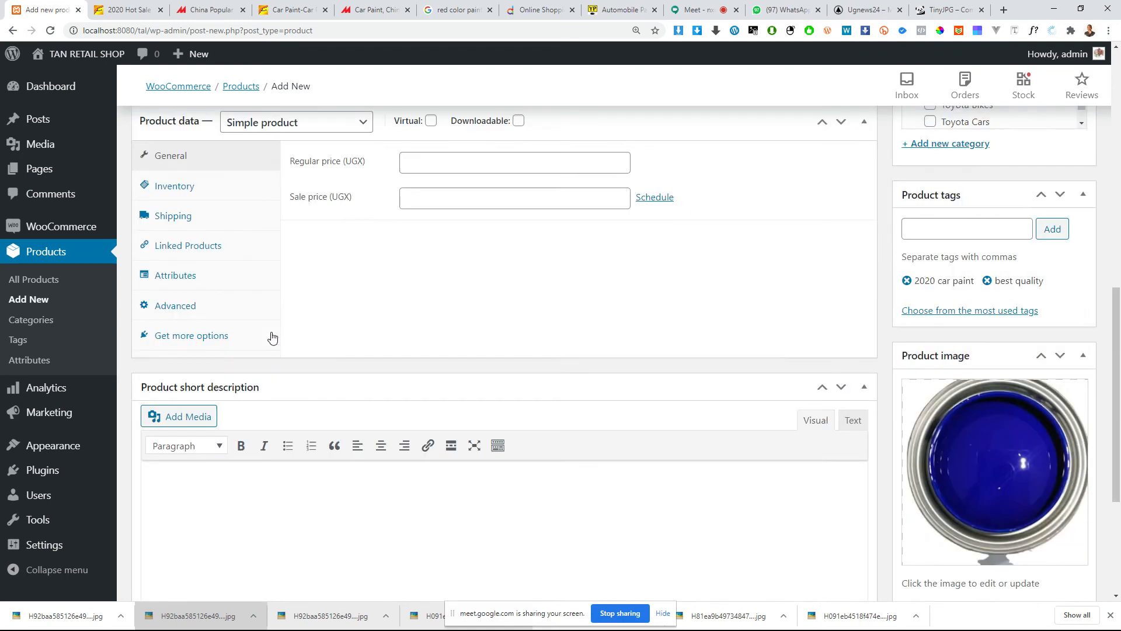
click(290, 346)
scroll(282, 323, up, 3)
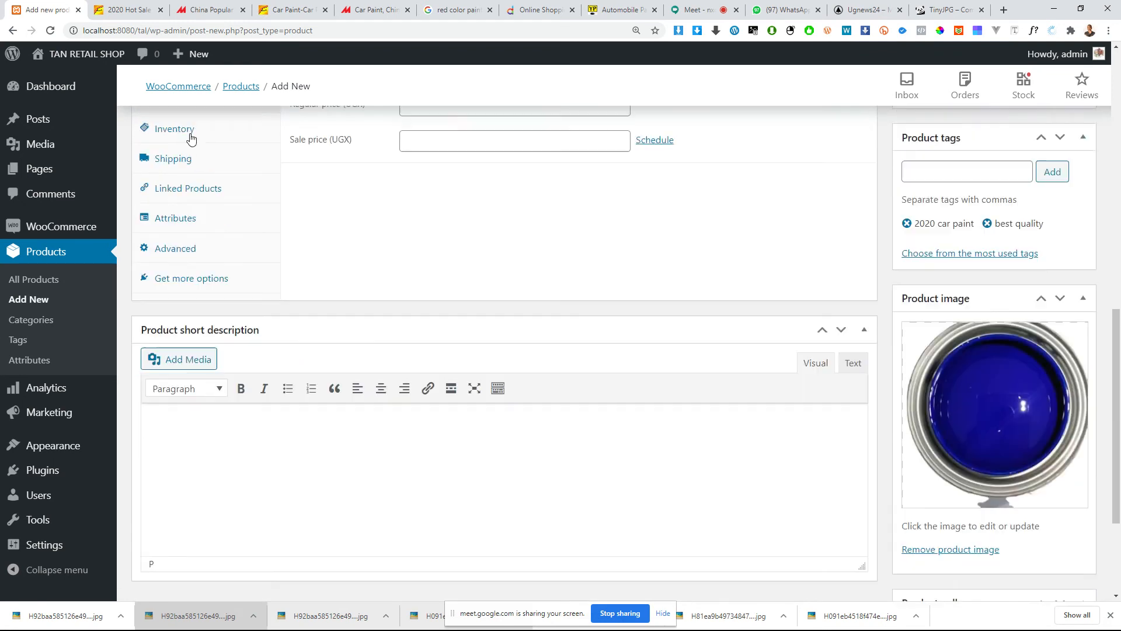
scroll(212, 319, down, 3)
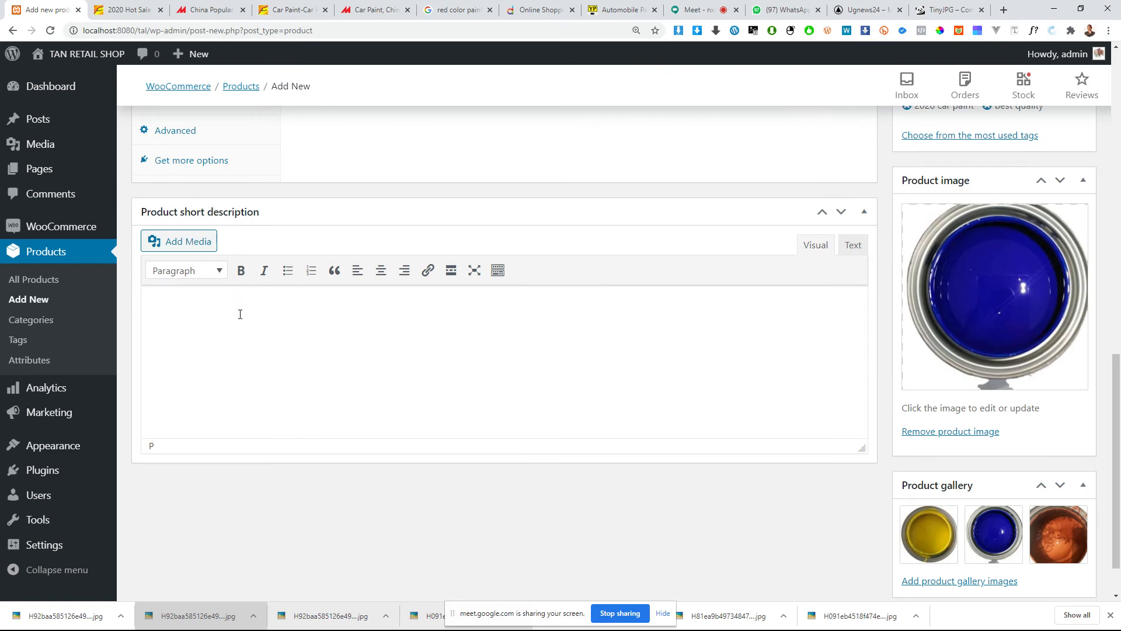
scroll(240, 314, up, 6)
Step: On the Alibaba paint listing, close the enlarged picture and examine the overview, product details, company and contact sections
click(124, 9)
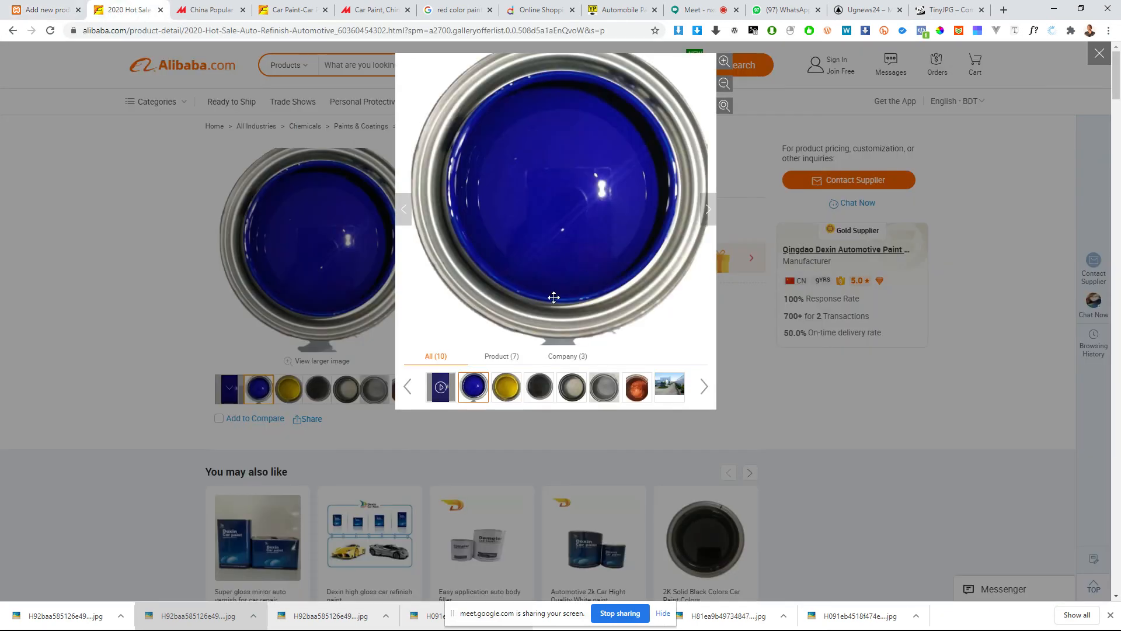
click(730, 388)
scroll(486, 313, down, 14)
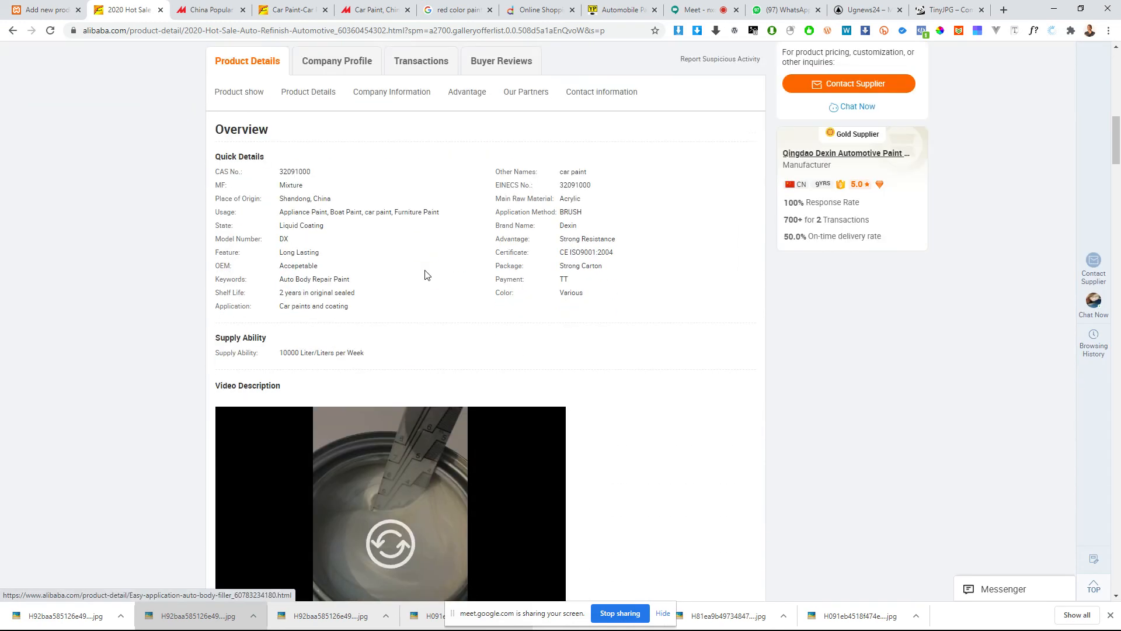
scroll(425, 274, down, 20)
scroll(420, 269, down, 10)
scroll(289, 261, down, 20)
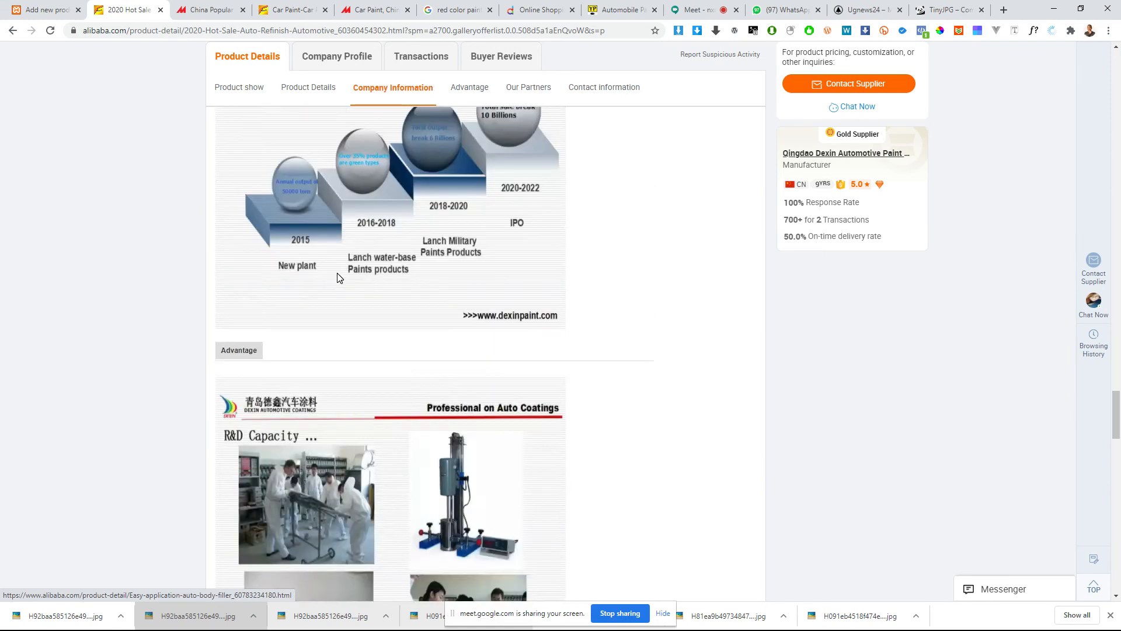
scroll(339, 275, down, 20)
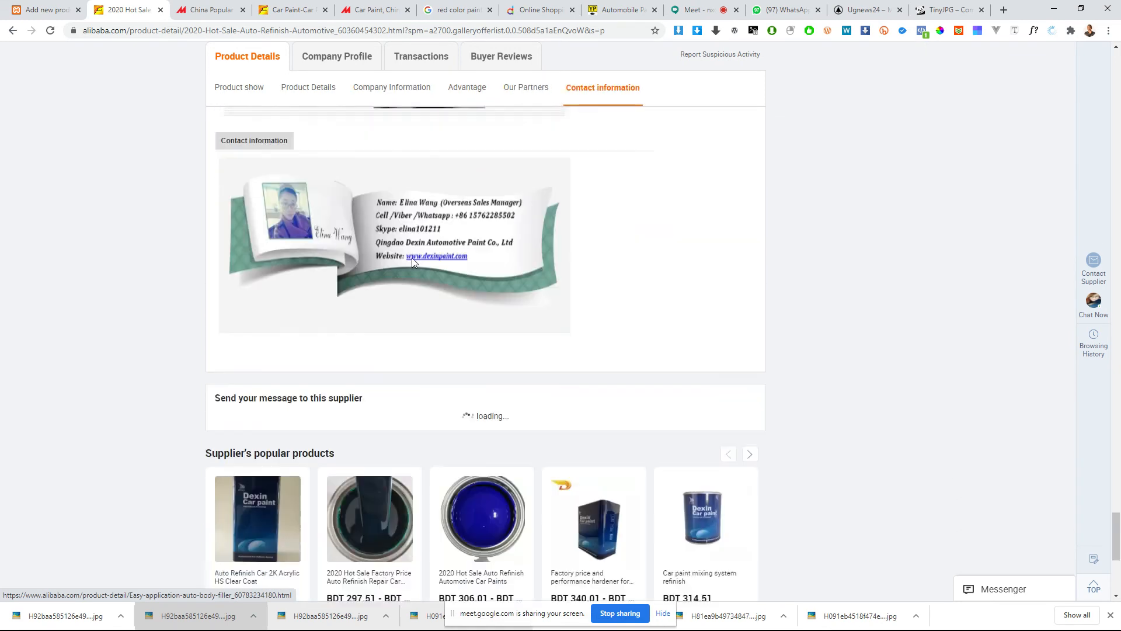
scroll(412, 260, up, 2)
scroll(301, 252, up, 2)
Step: Copy the Alibaba listing's content from "Full Range of Auto Refinish Paints" through the payment terms table into the product short description
click(48, 12)
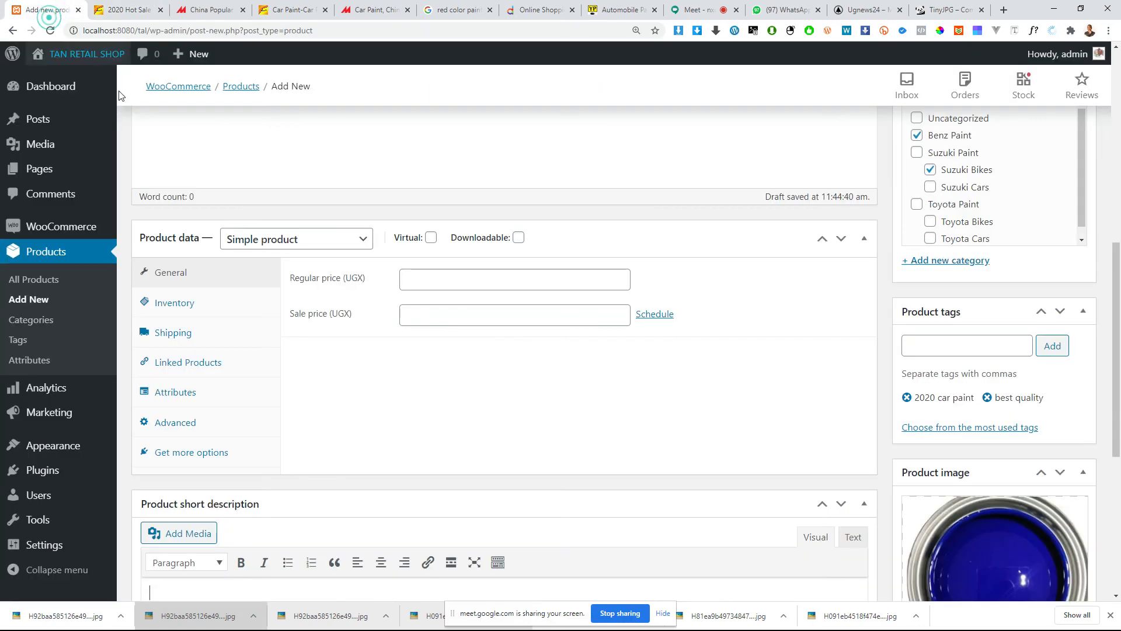
scroll(363, 309, down, 5)
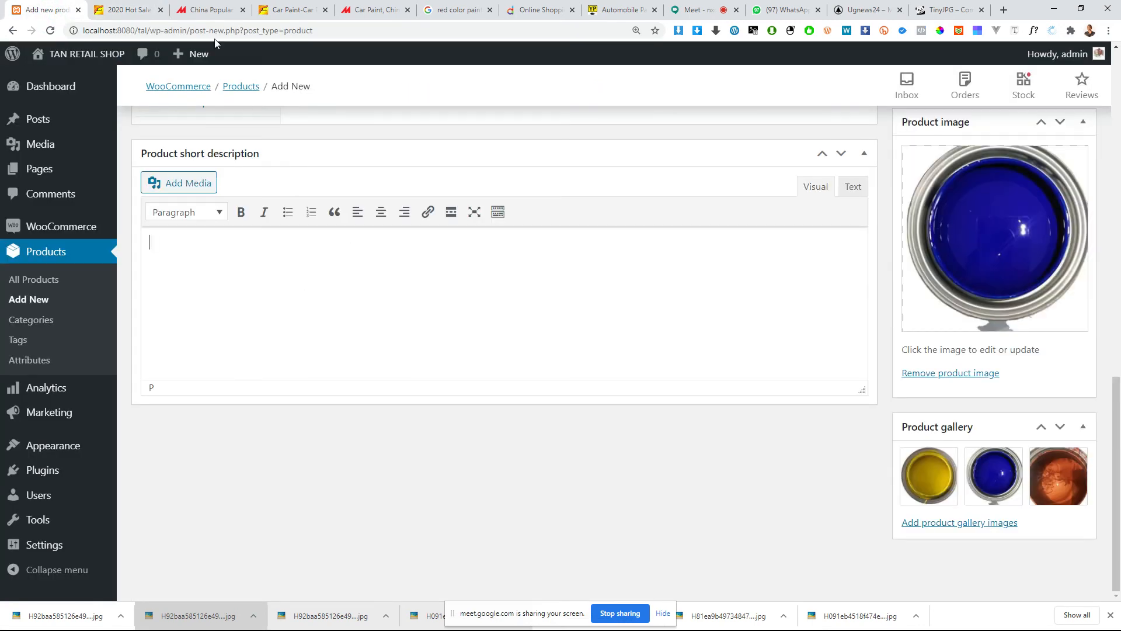
click(125, 10)
scroll(507, 409, up, 10)
scroll(504, 408, up, 12)
drag(263, 270, 293, 304)
scroll(293, 304, up, 6)
scroll(236, 248, up, 2)
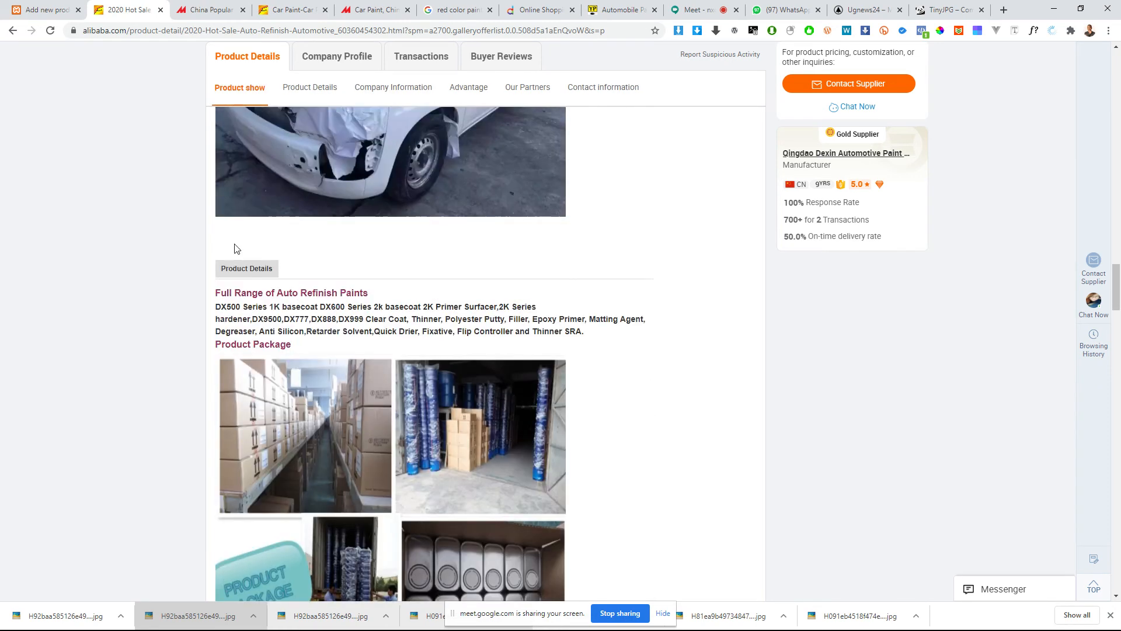
mouse_move(216, 292)
mouse_down()
mouse_move(257, 352)
mouse_move(318, 501)
mouse_move(321, 619)
mouse_move(353, 250)
mouse_move(381, 566)
mouse_move(501, 243)
mouse_move(564, 212)
mouse_move(565, 237)
mouse_up()
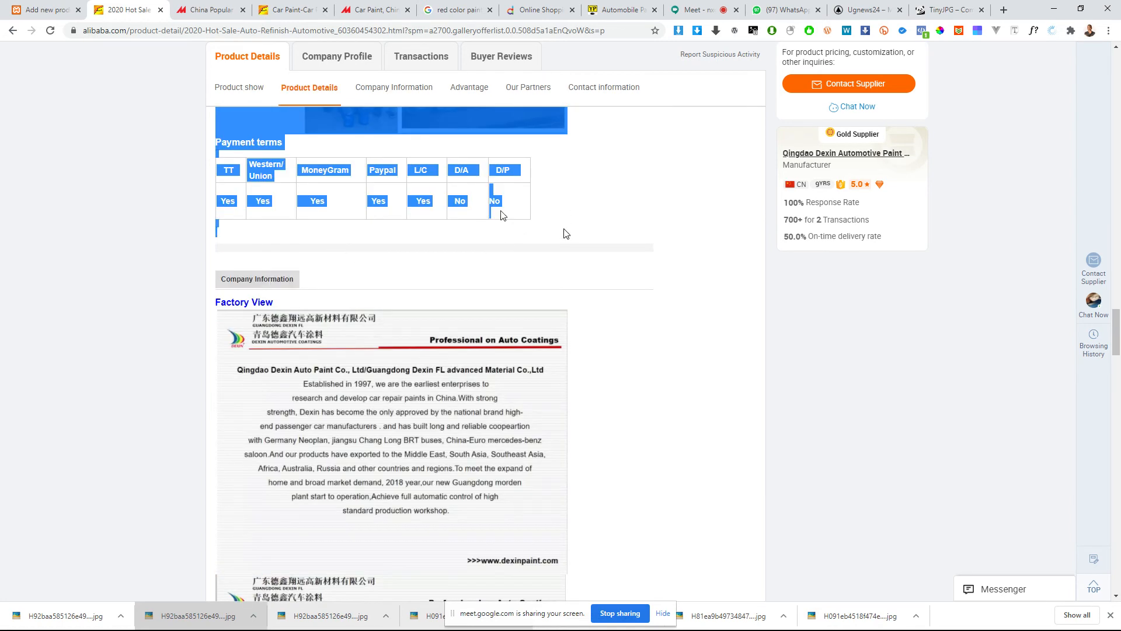
key(ctrl+shift+Tab)
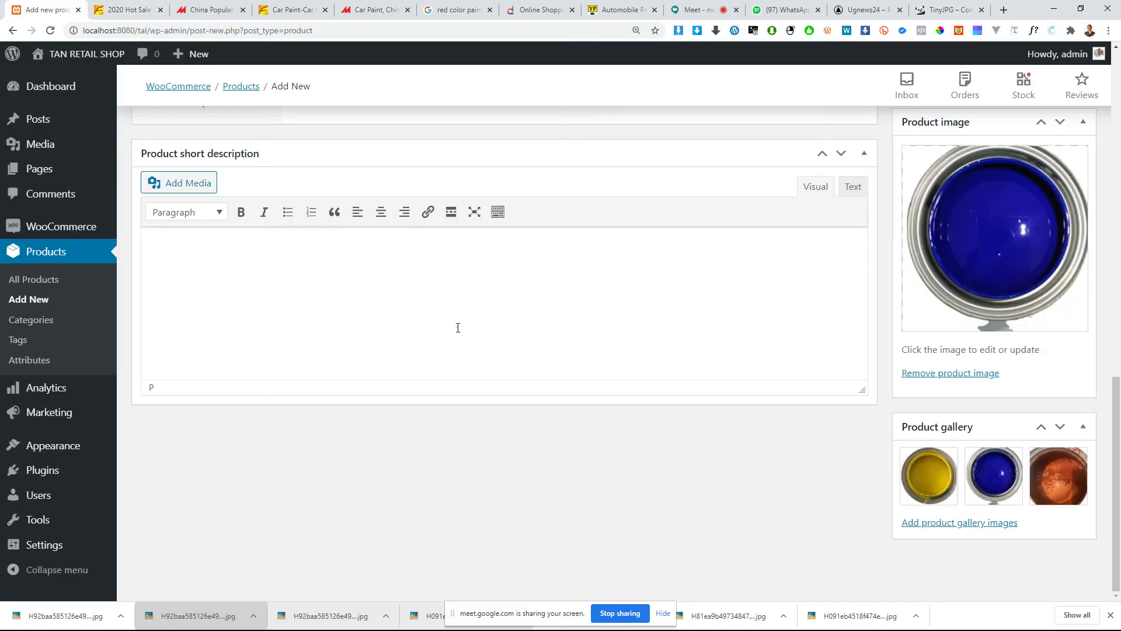
key(ctrl+v)
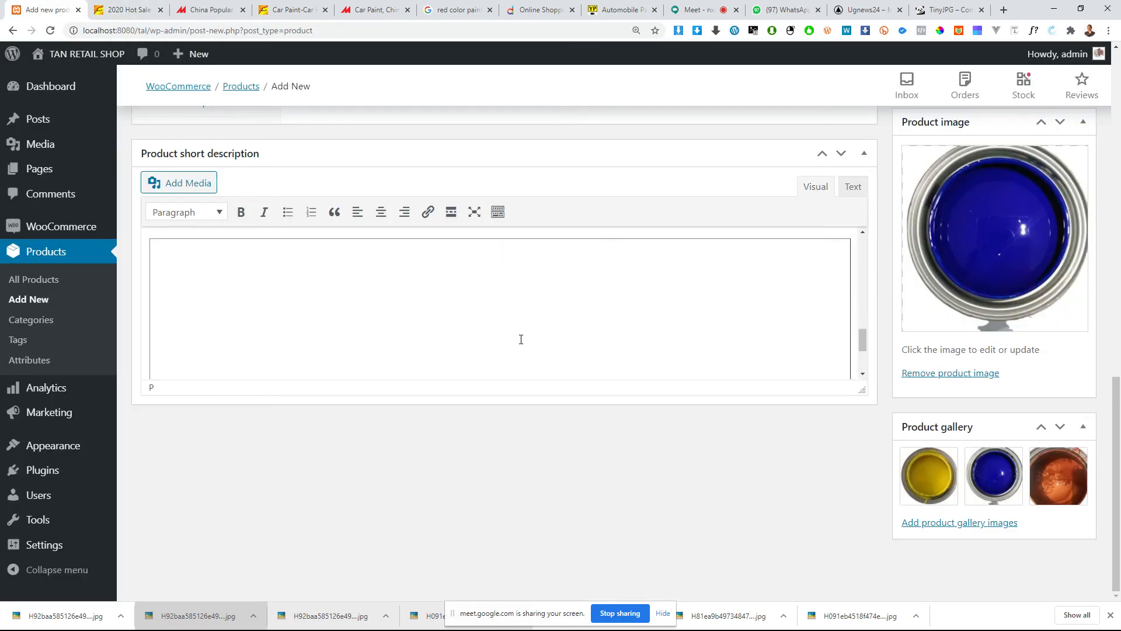
Step: Examine the headings, paint series text and package pictures pasted into the product short description
scroll(423, 328, up, 4)
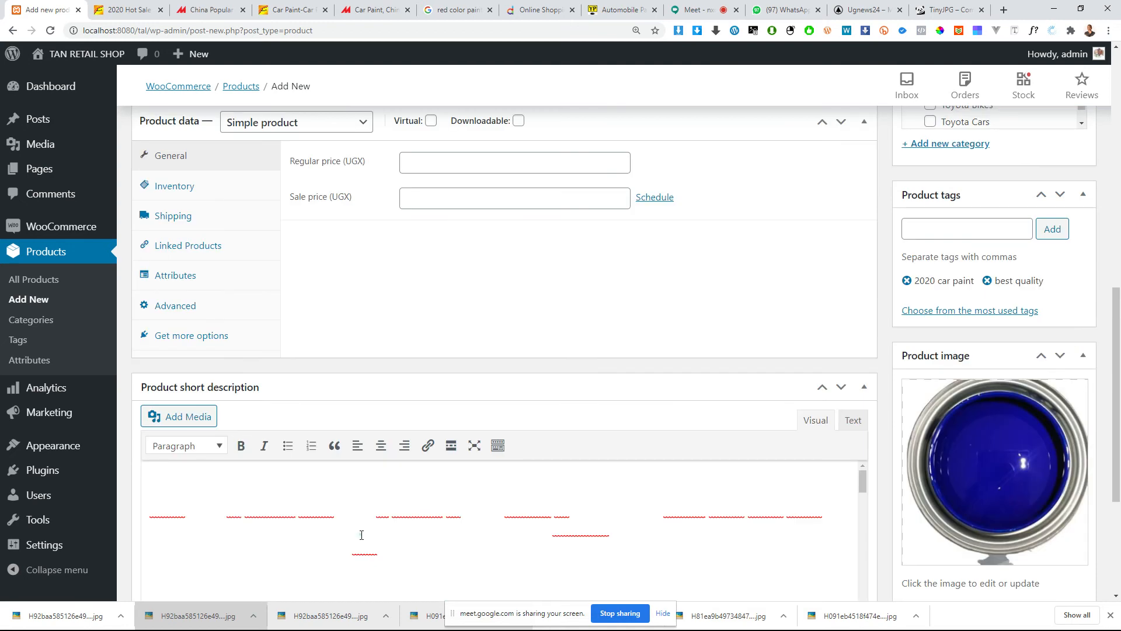
scroll(362, 535, down, 8)
scroll(463, 501, down, 5)
scroll(473, 334, up, 5)
scroll(473, 334, up, 5)
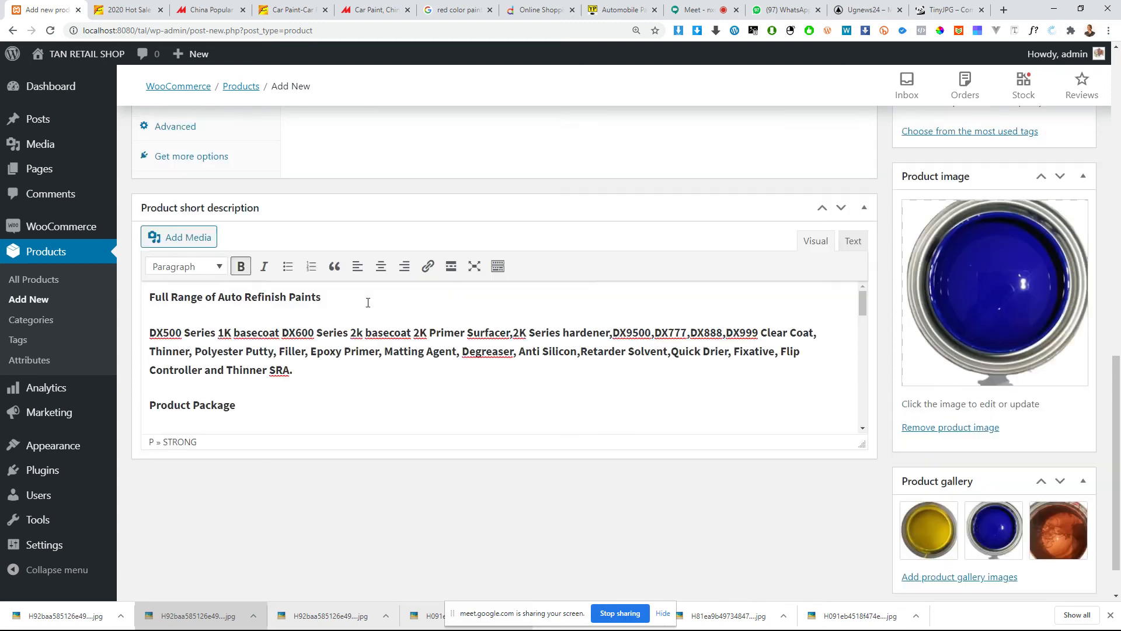
drag(327, 302, 150, 302)
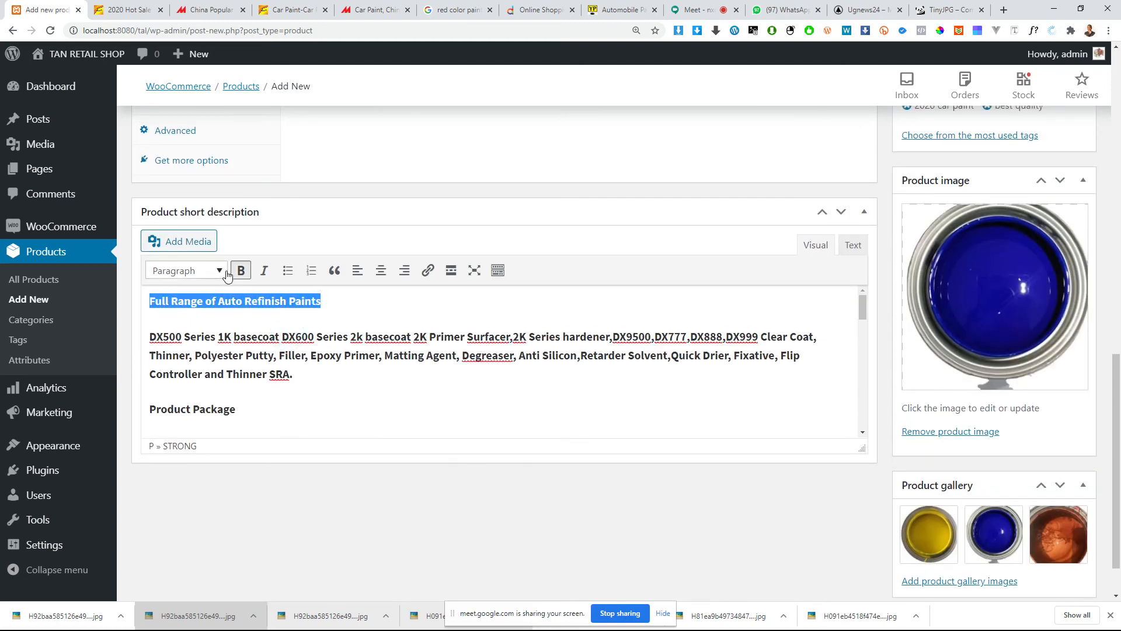
click(282, 372)
scroll(229, 407, down, 2)
scroll(408, 408, up, 2)
scroll(549, 447, down, 1)
scroll(429, 344, down, 1)
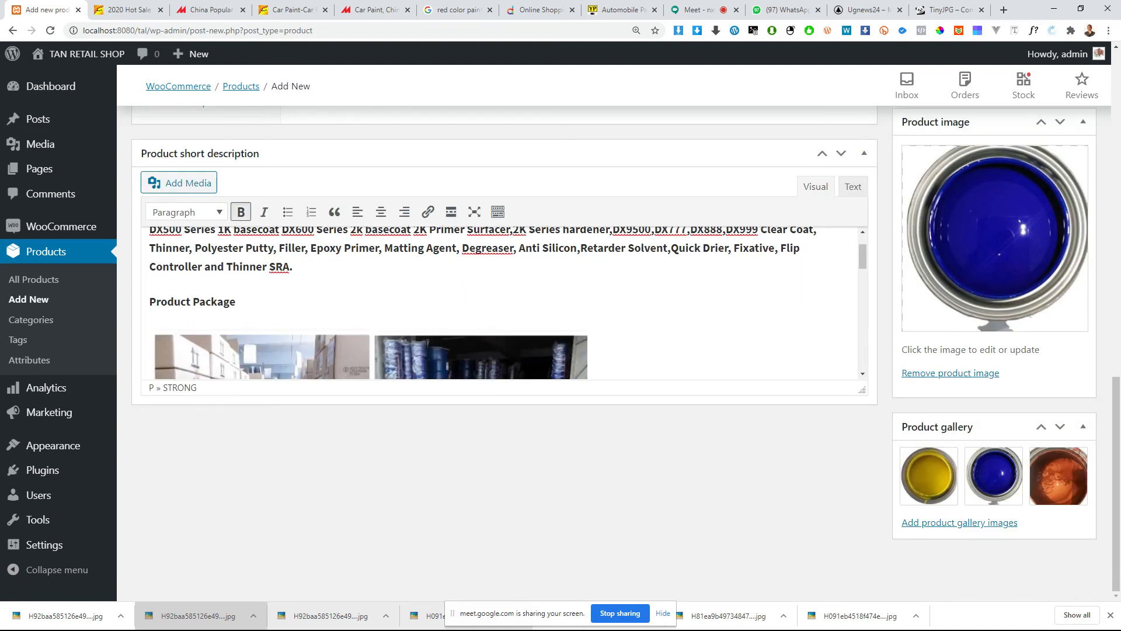
Step: Check the package pictures in the short description and review the product form's main description, product data, categories and tags
click(428, 343)
scroll(426, 336, down, 2)
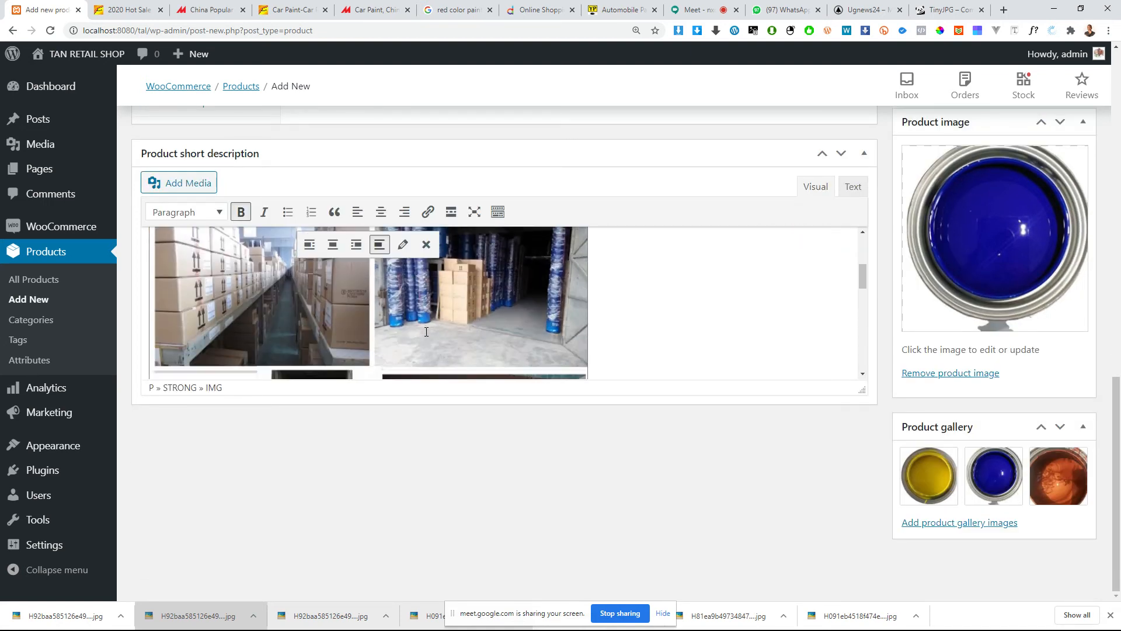
scroll(426, 332, up, 4)
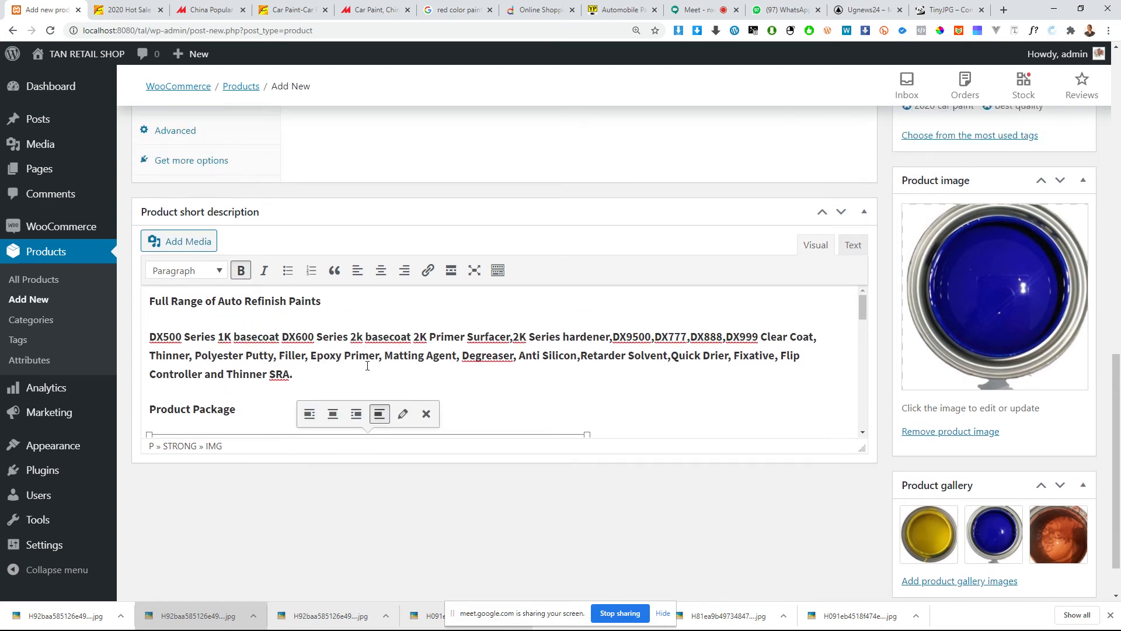
click(245, 402)
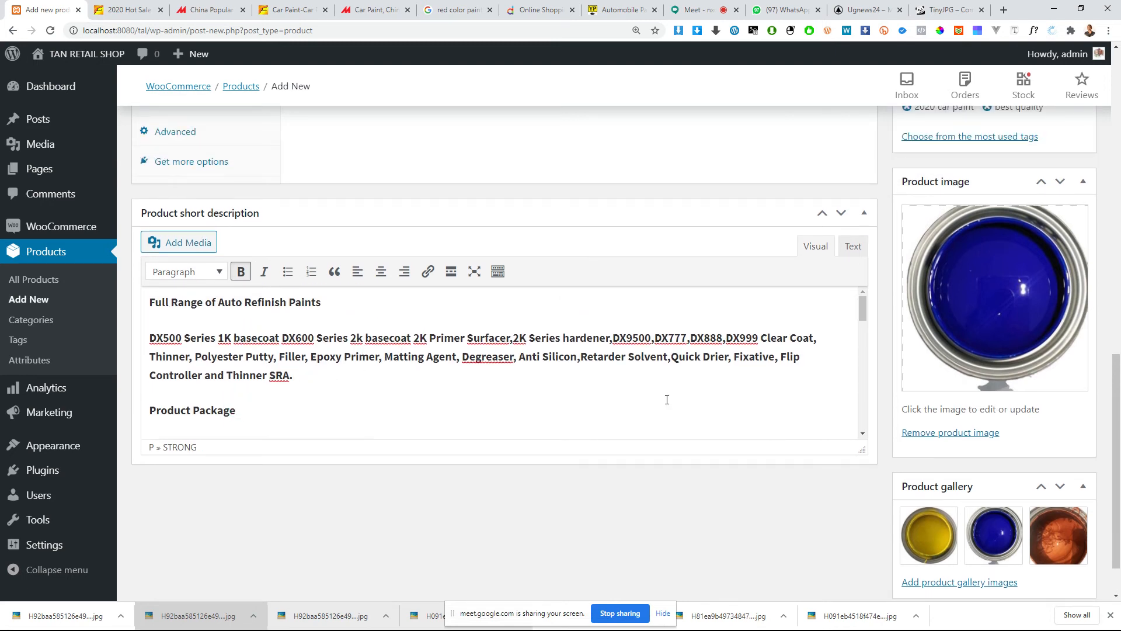
scroll(508, 396, up, 1)
scroll(508, 397, up, 1)
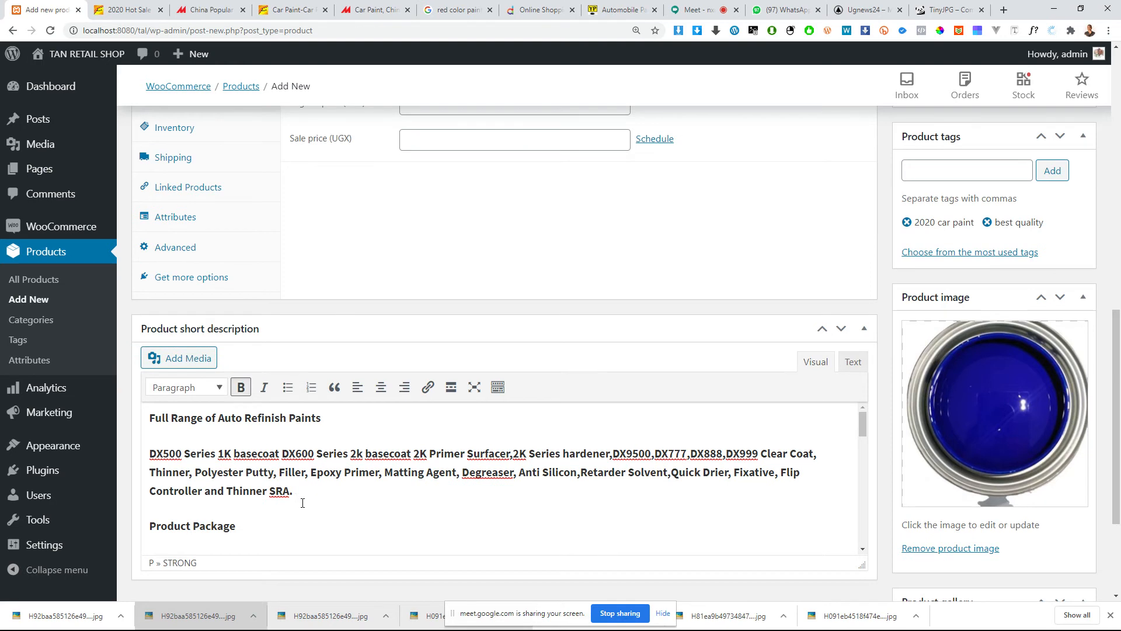
scroll(303, 499, up, 2)
scroll(313, 438, down, 3)
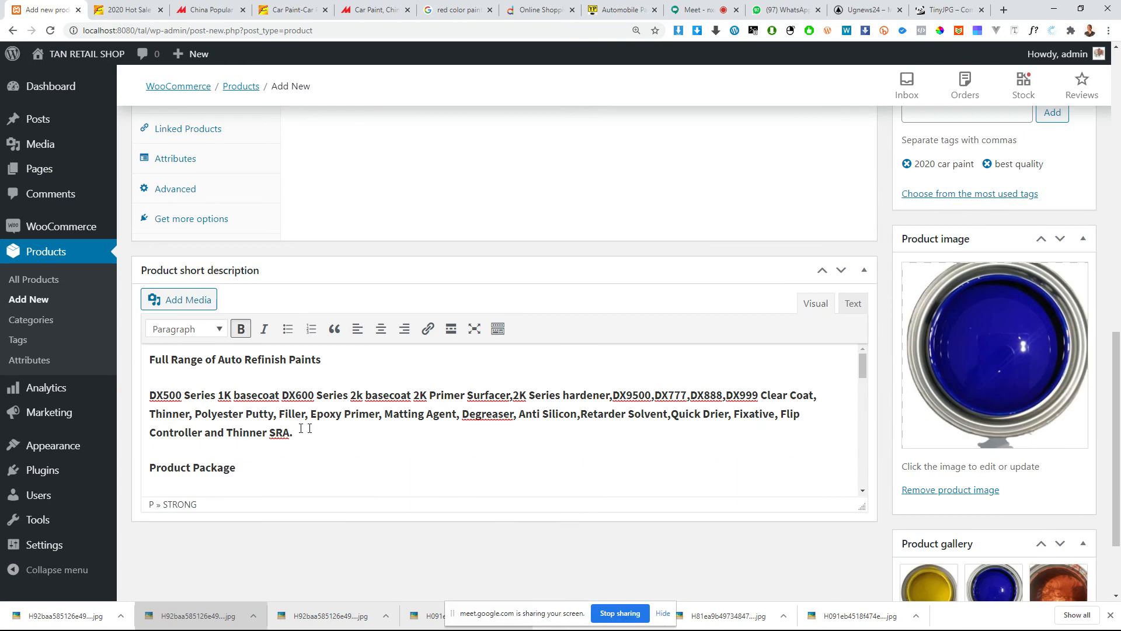
scroll(513, 469, up, 4)
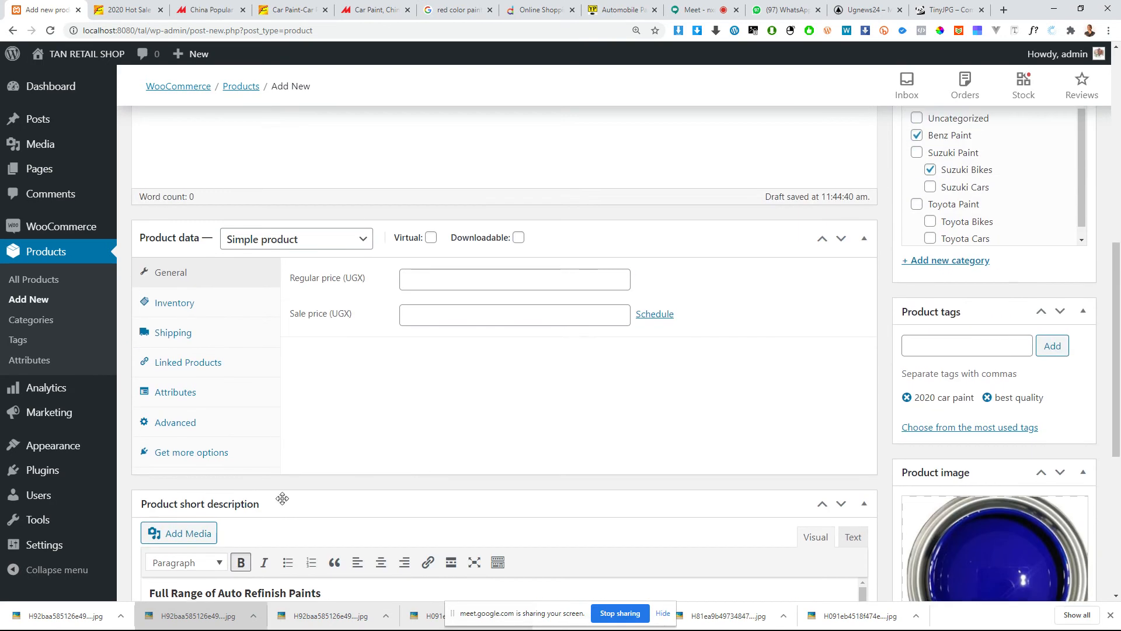
scroll(572, 409, up, 3)
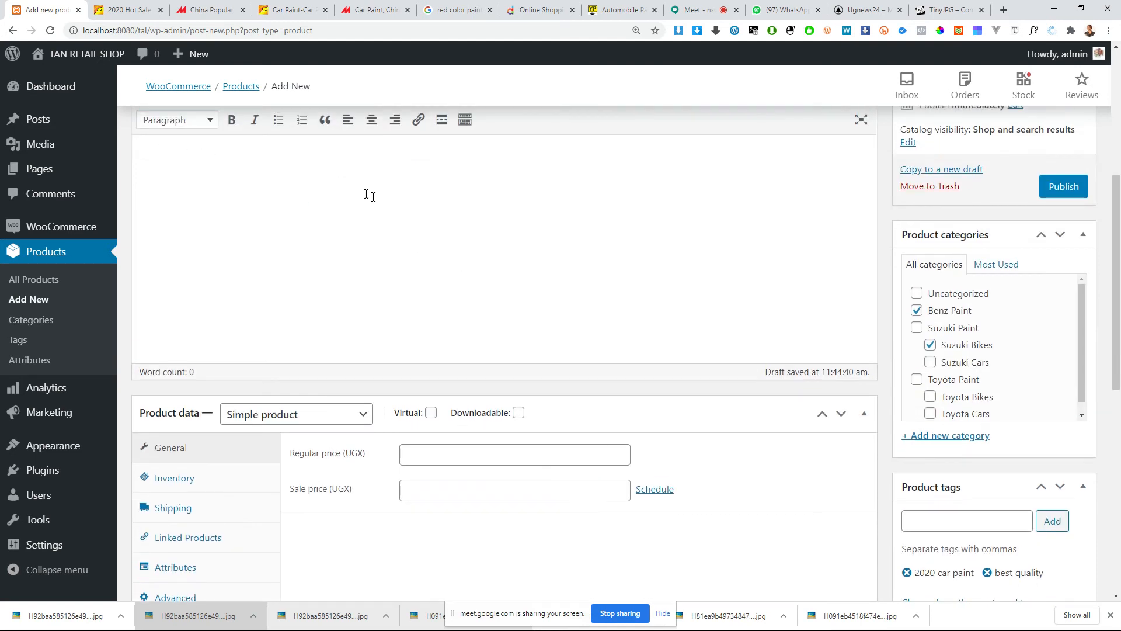
scroll(358, 202, up, 3)
scroll(413, 395, down, 8)
scroll(526, 379, down, 3)
scroll(601, 331, up, 6)
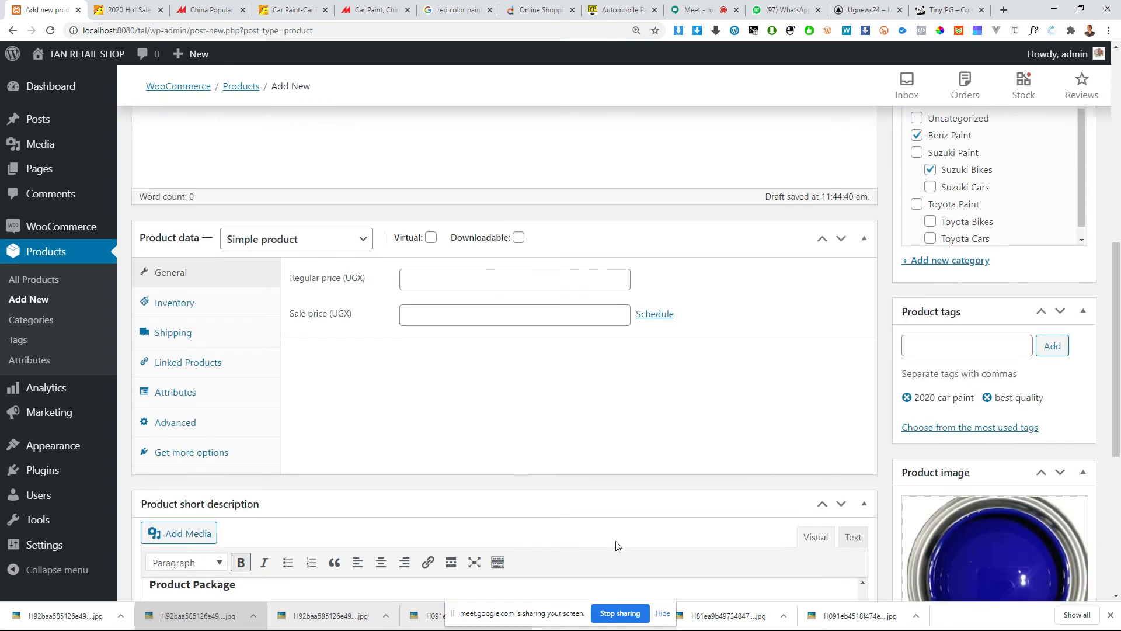
scroll(315, 245, up, 1)
scroll(307, 222, up, 1)
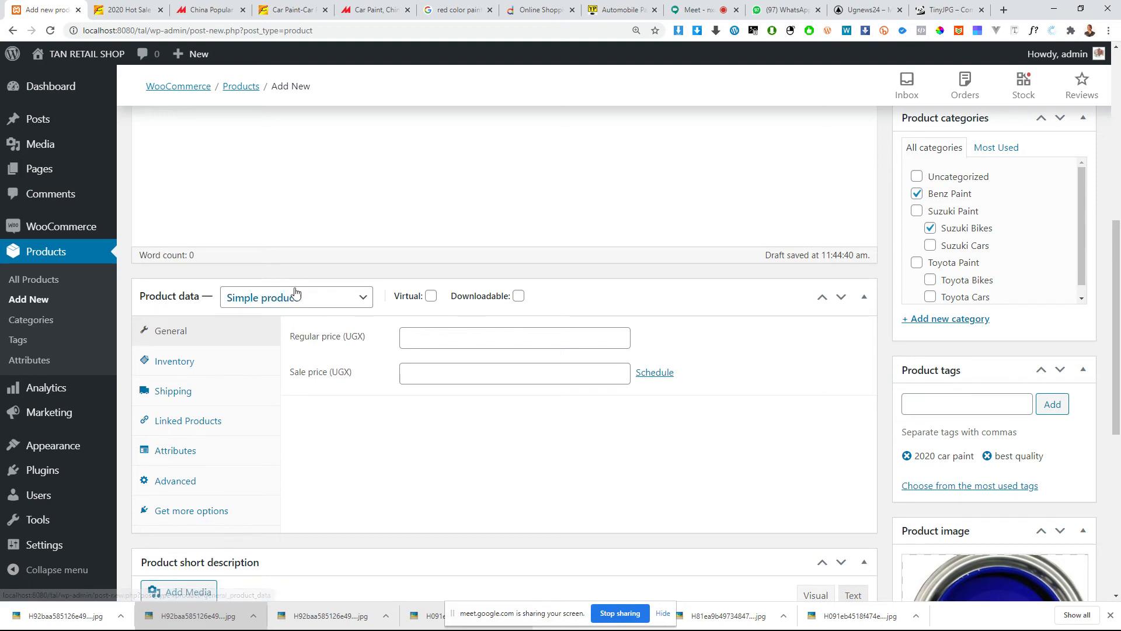
Step: Choose Simple product as the product type and check the regular price field in the general product data
click(256, 299)
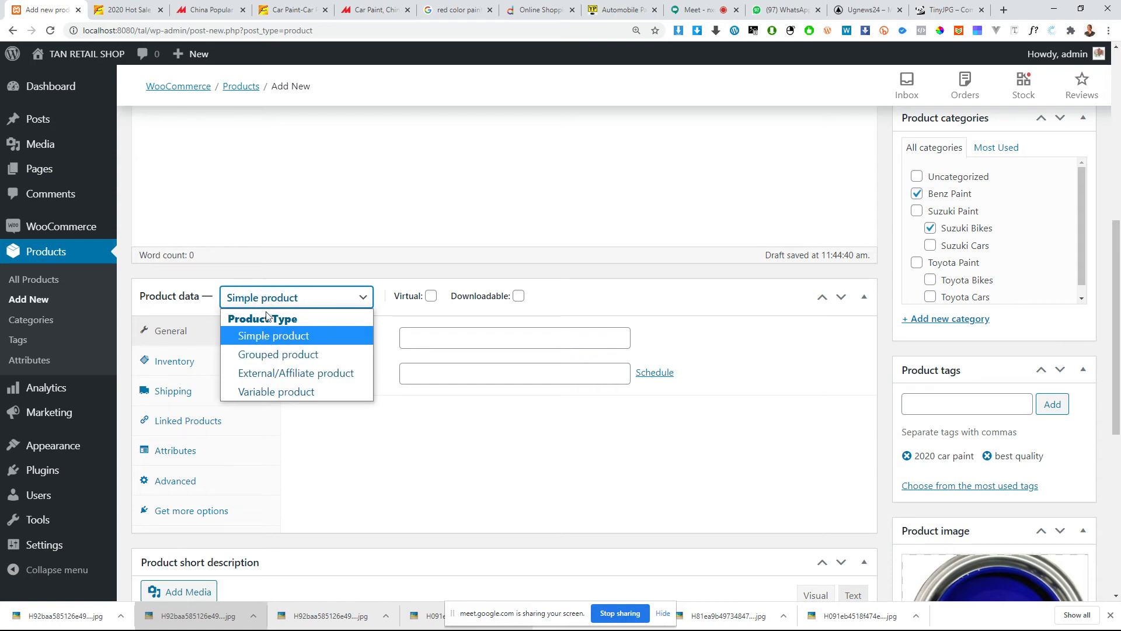
click(316, 343)
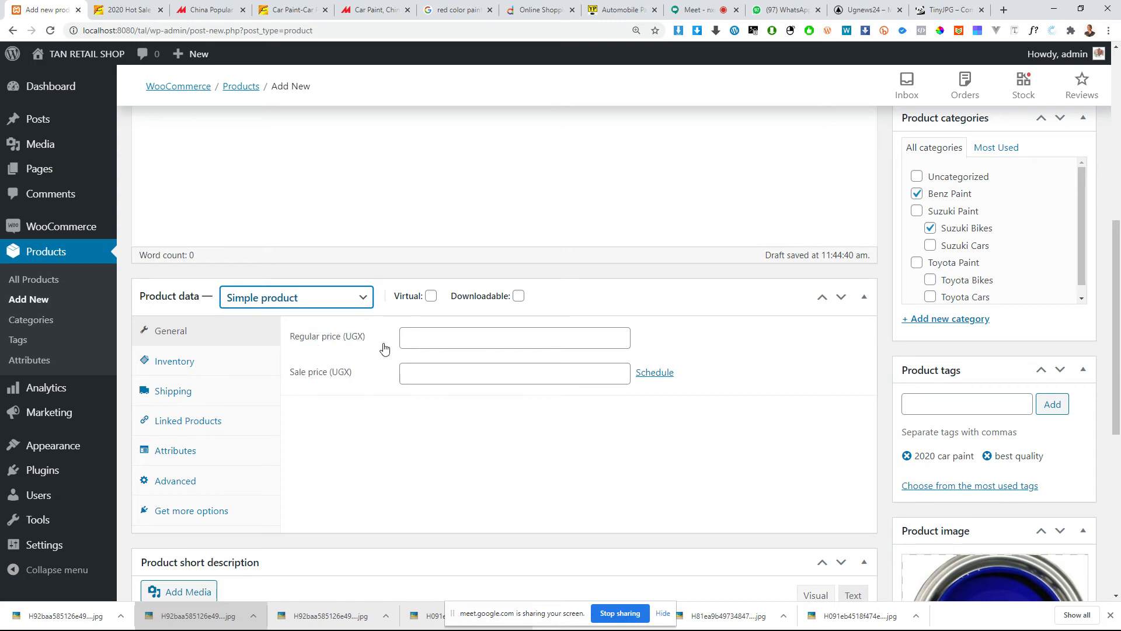
click(434, 340)
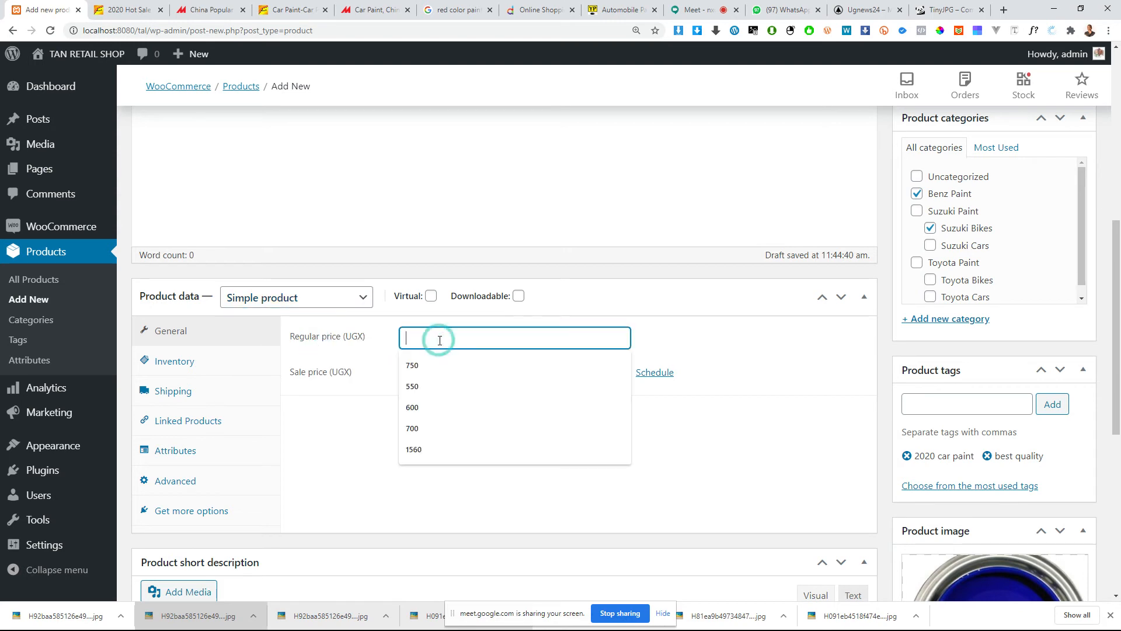
click(323, 354)
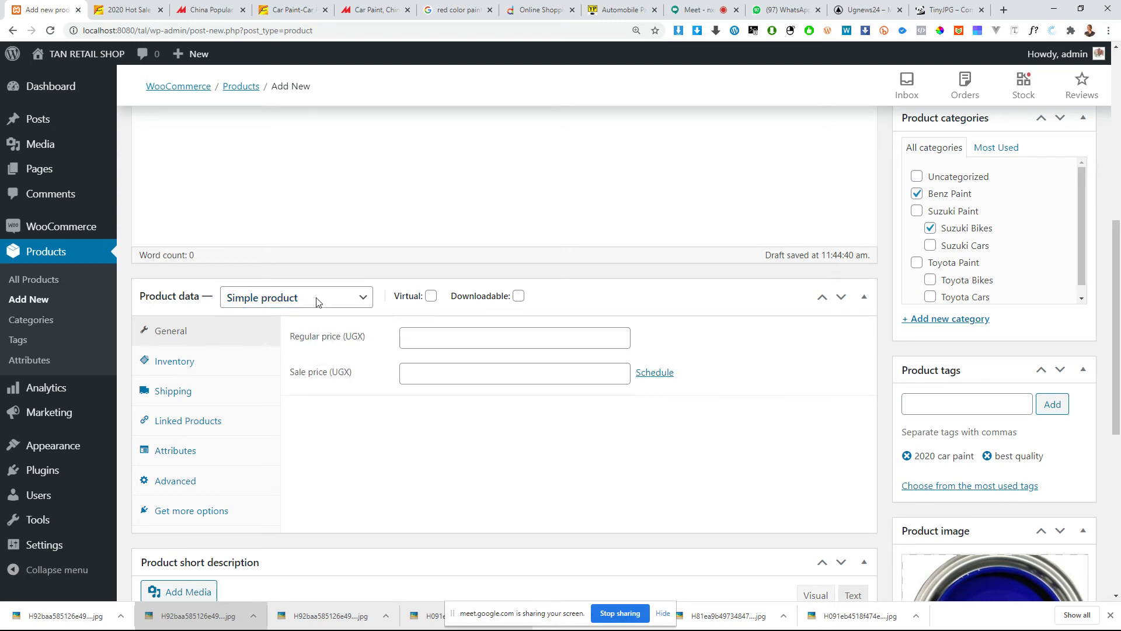
Step: Switch to the Alibaba paint listing and check its per-liter price range, highlighting the whole-number part of the upper price
click(131, 5)
scroll(609, 349, up, 10)
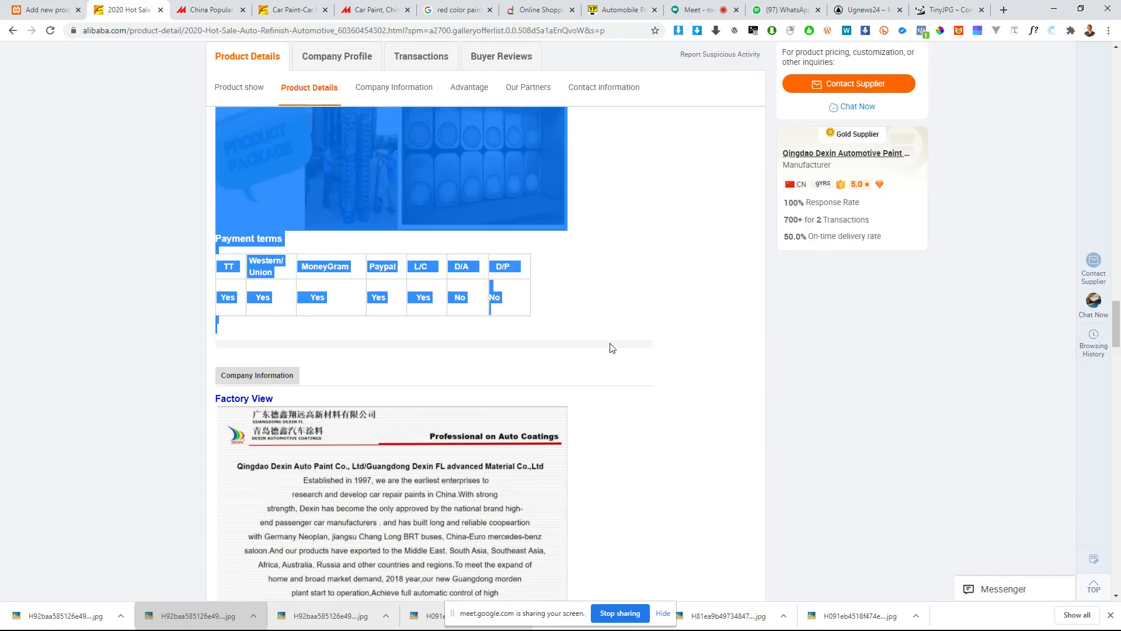
scroll(680, 366, up, 20)
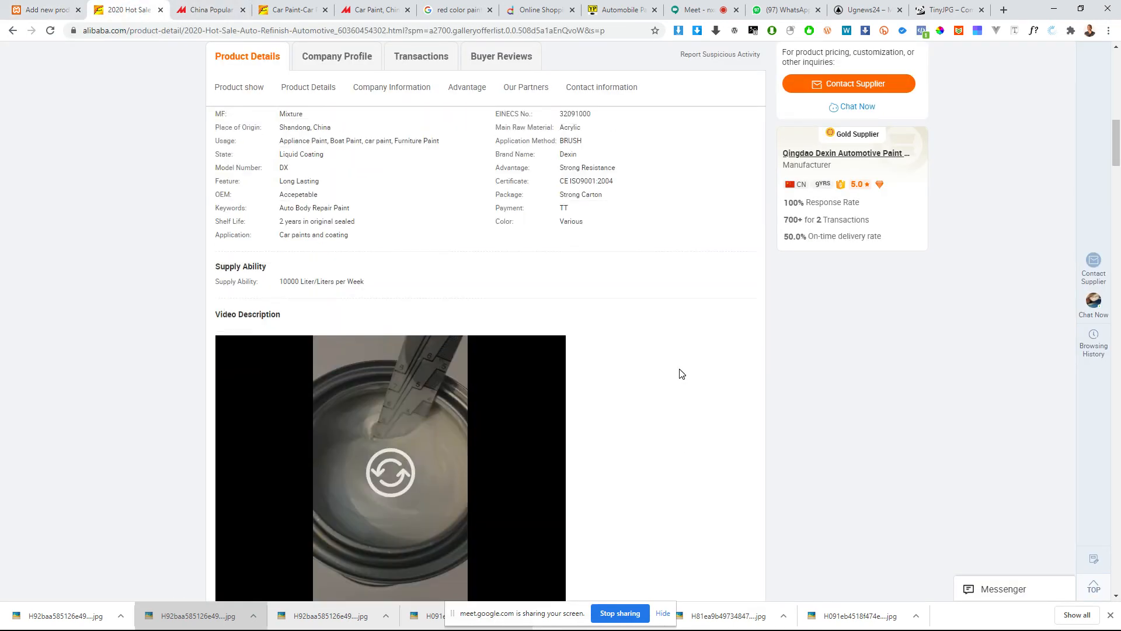
scroll(642, 304, down, 1)
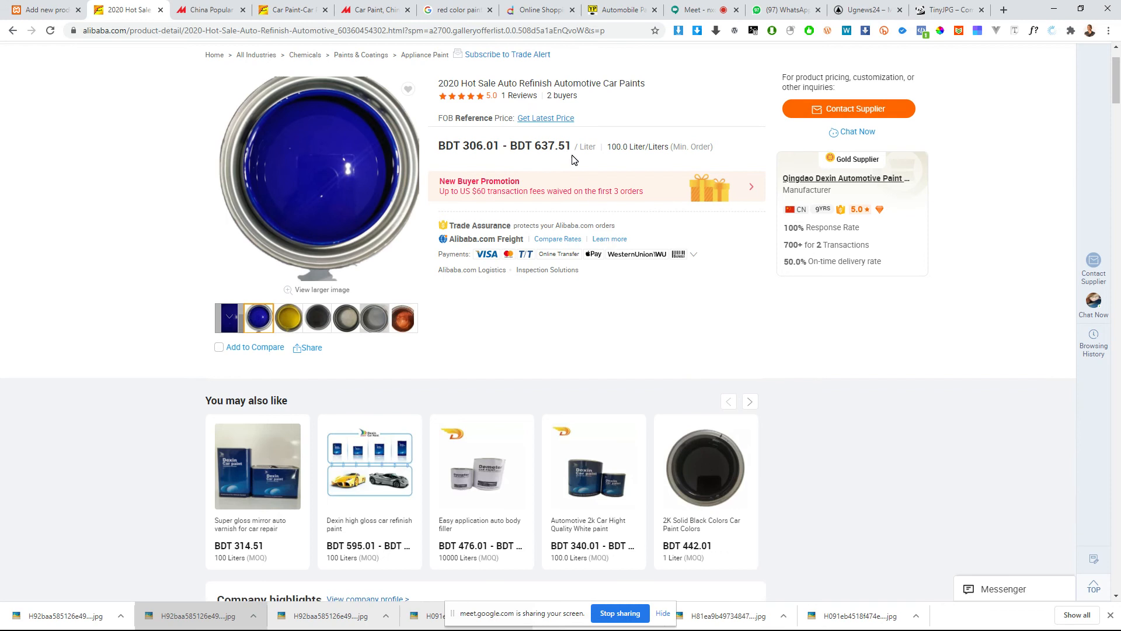
scroll(584, 170, up, 2)
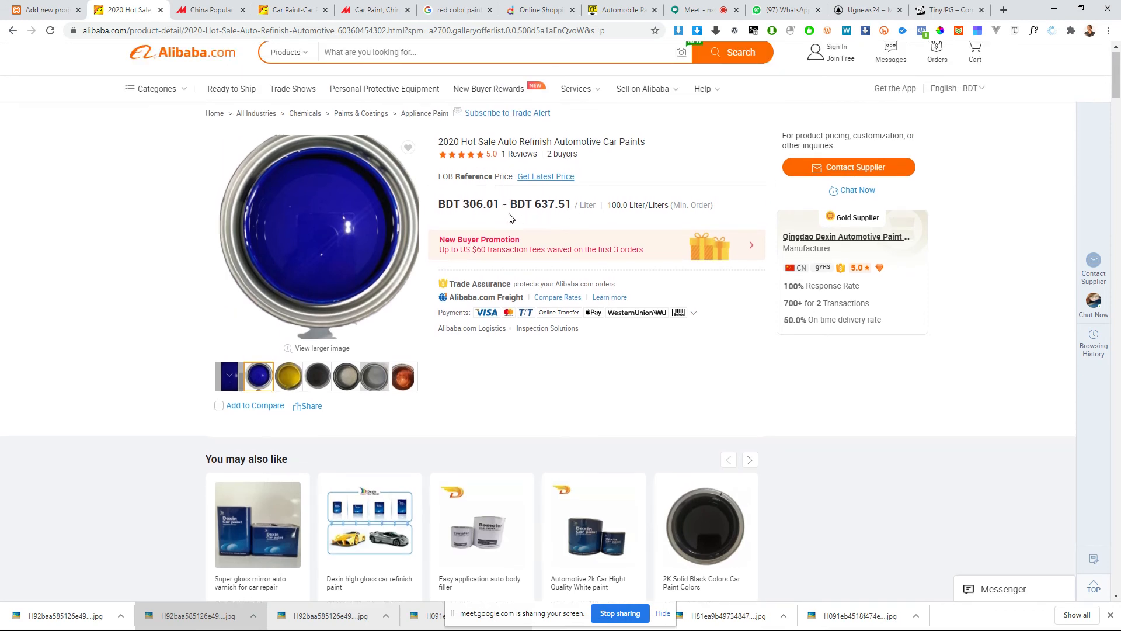
drag(537, 208, 554, 209)
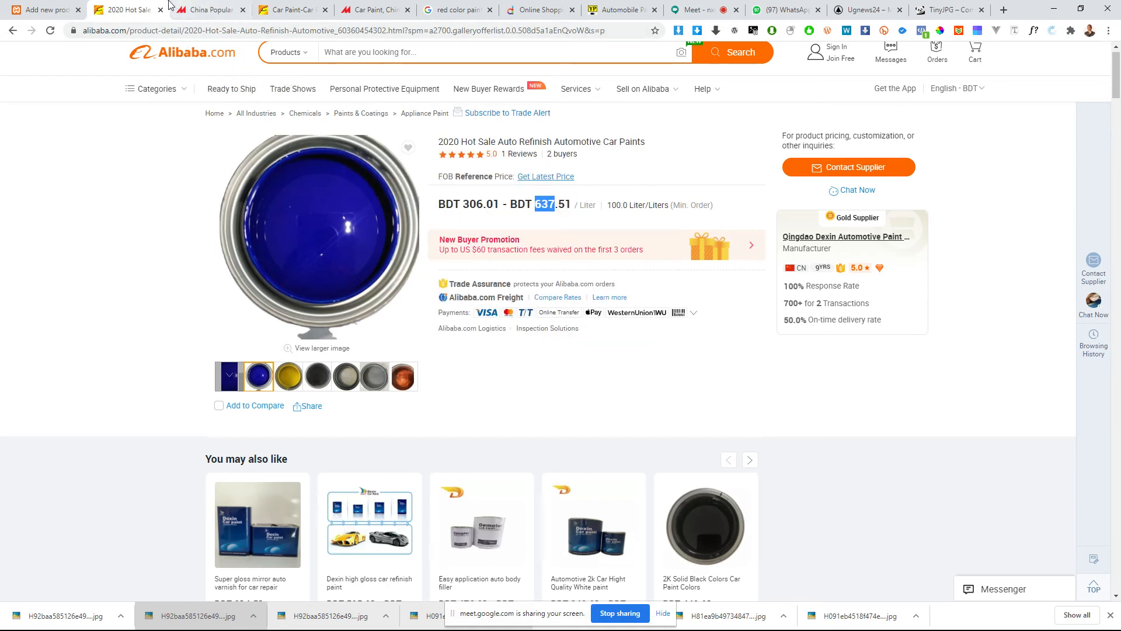
Step: Back on the new product form, set the regular price to 7500 UGX and the sale price to 600 UGX
click(65, 9)
click(487, 330)
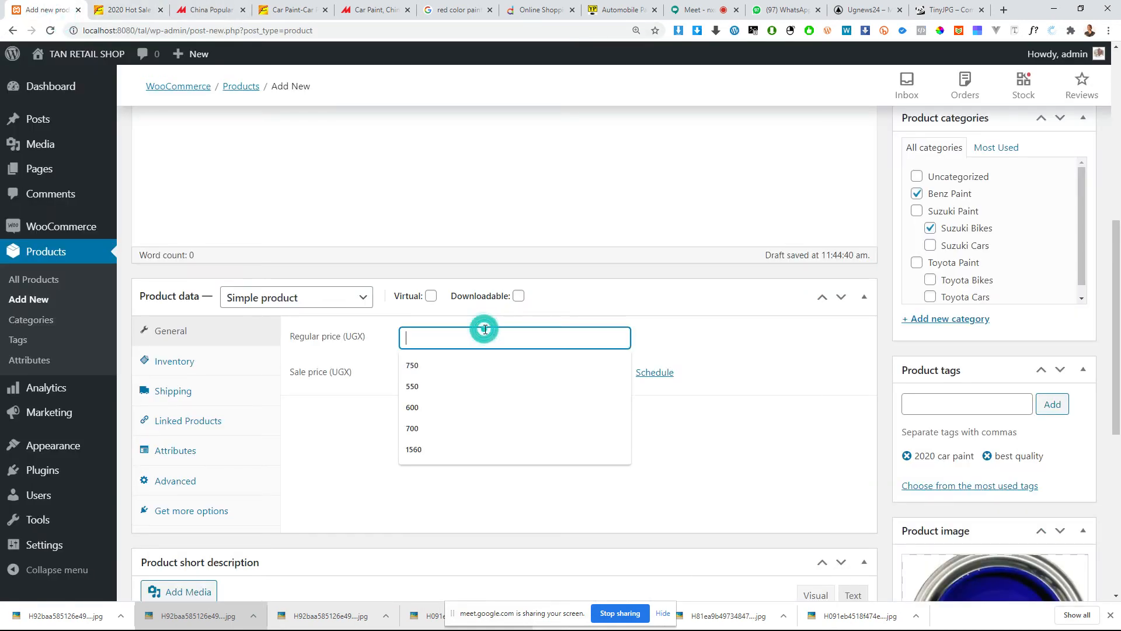
text(7)
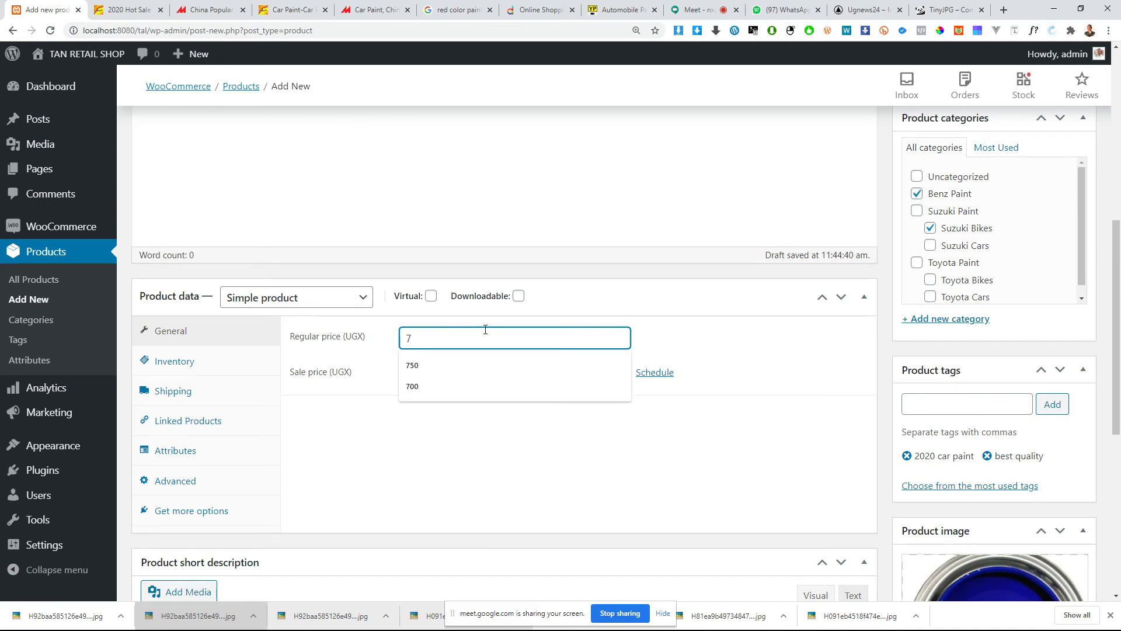
text(500)
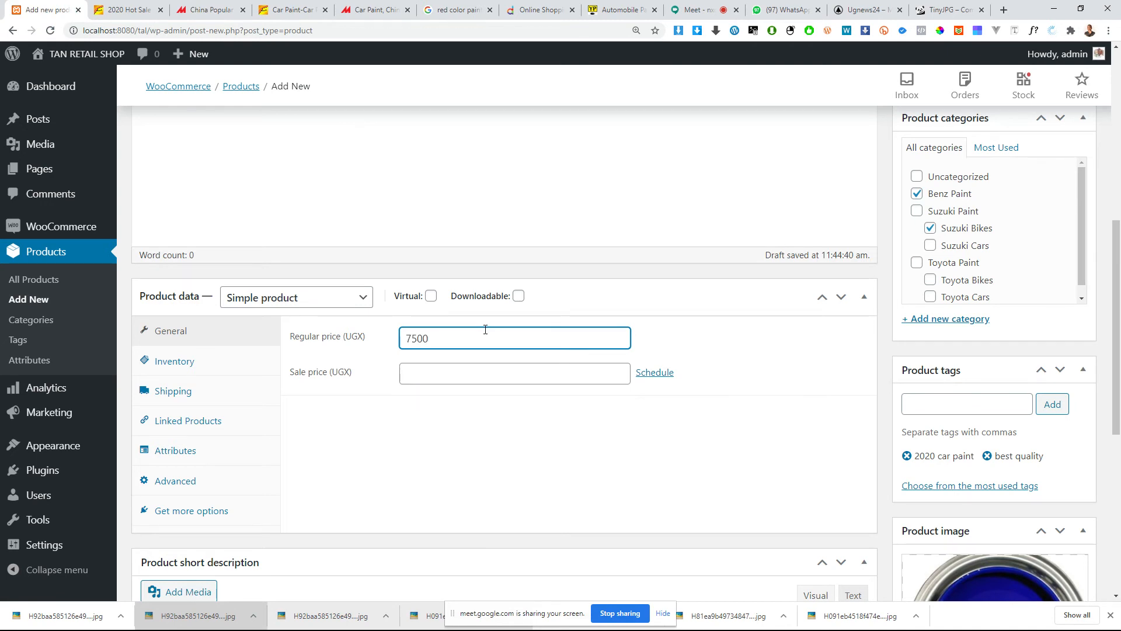
click(436, 369)
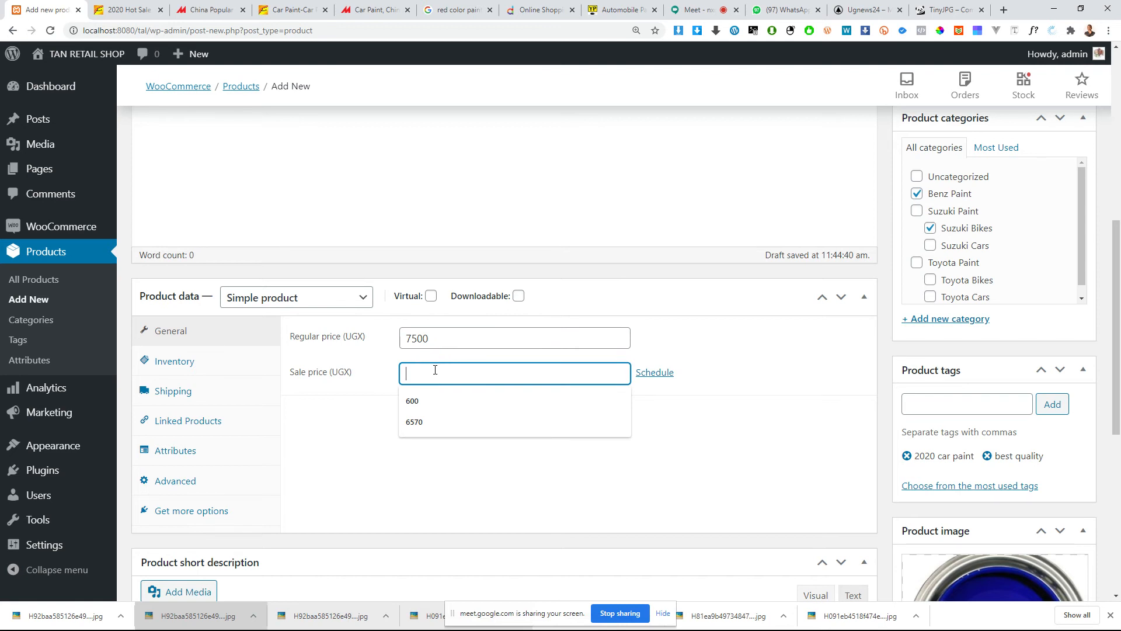
text(60)
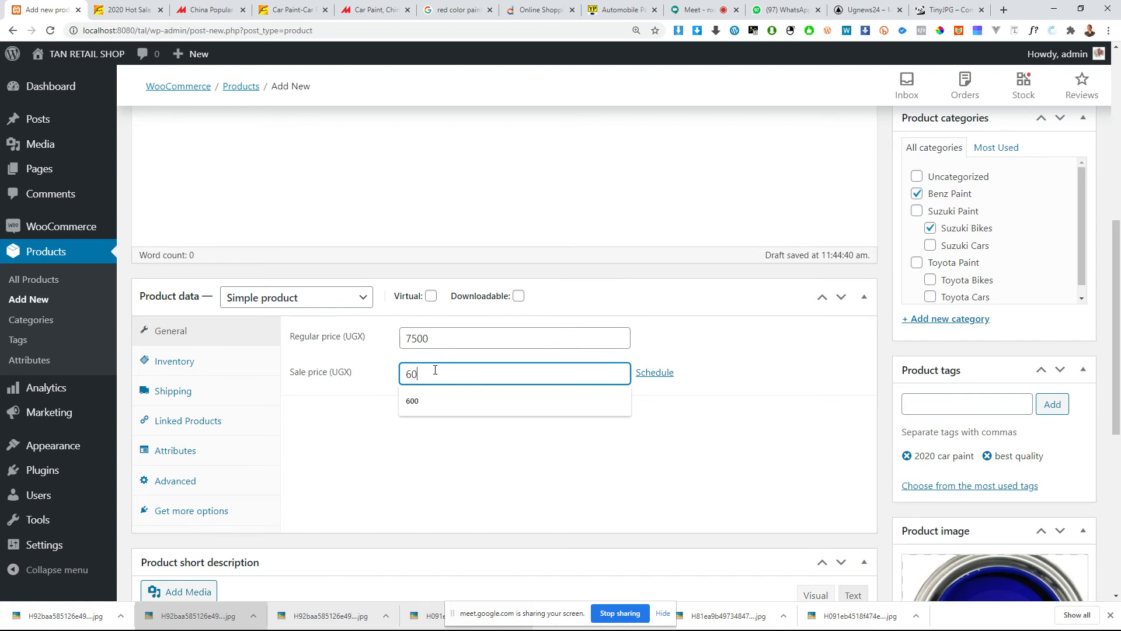
text(0)
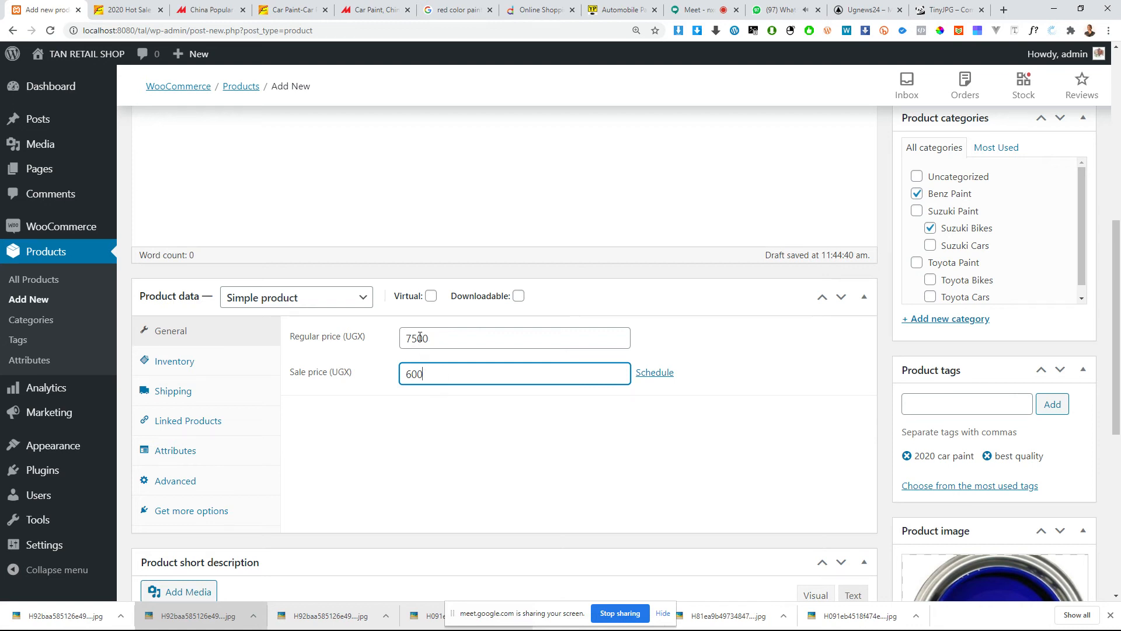
Step: Change the regular price to 75000 UGX and the sale price to 6000 UGX
click(425, 418)
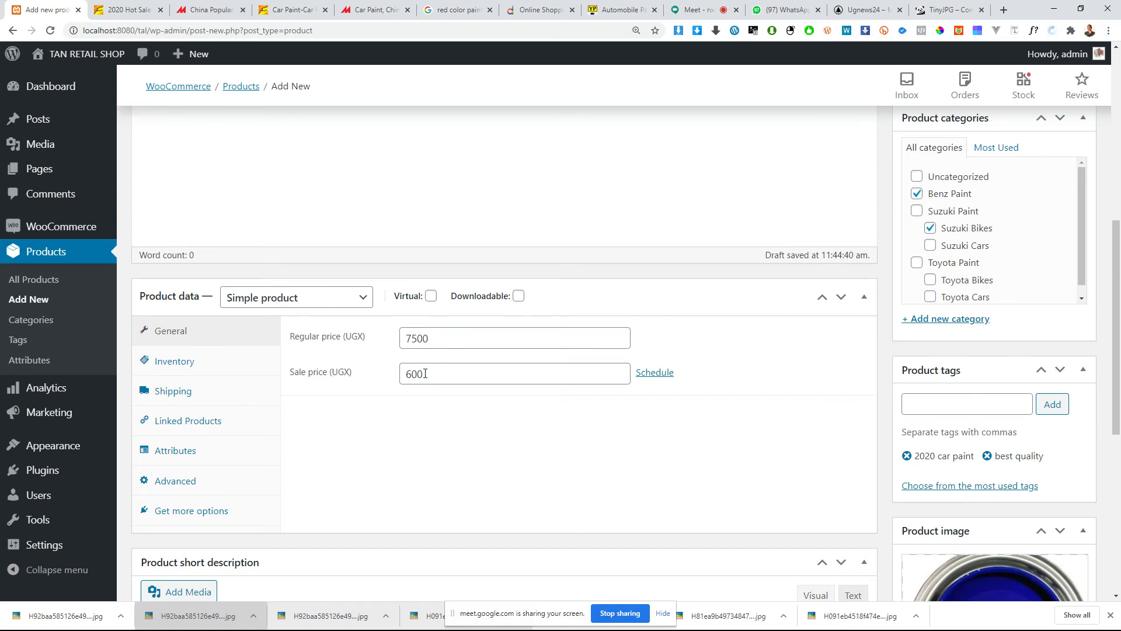
click(432, 340)
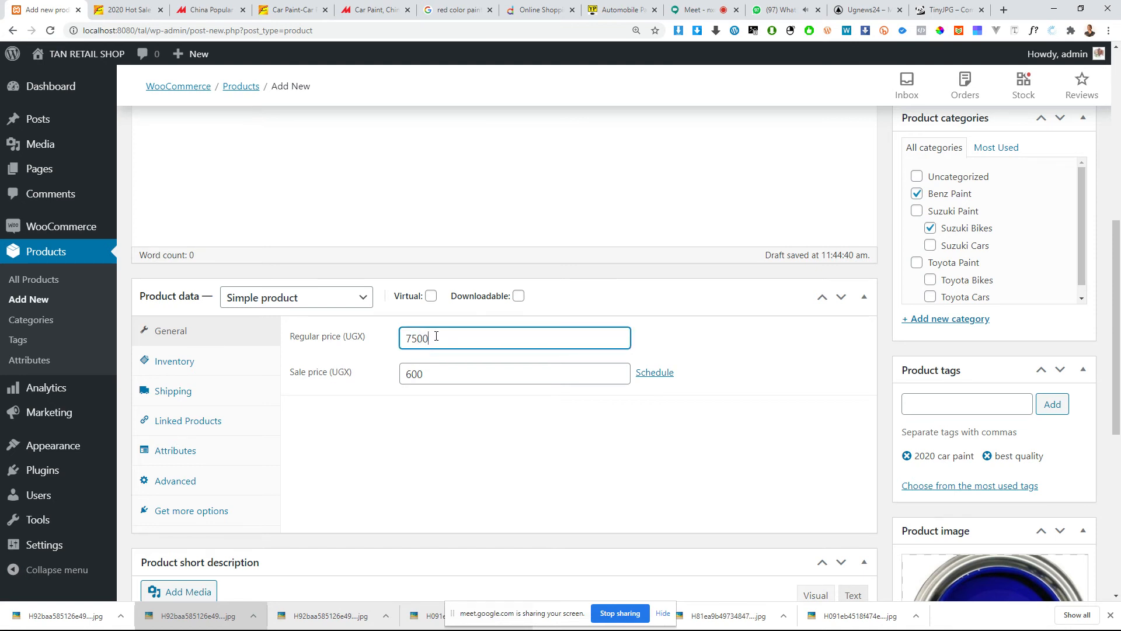
click(447, 366)
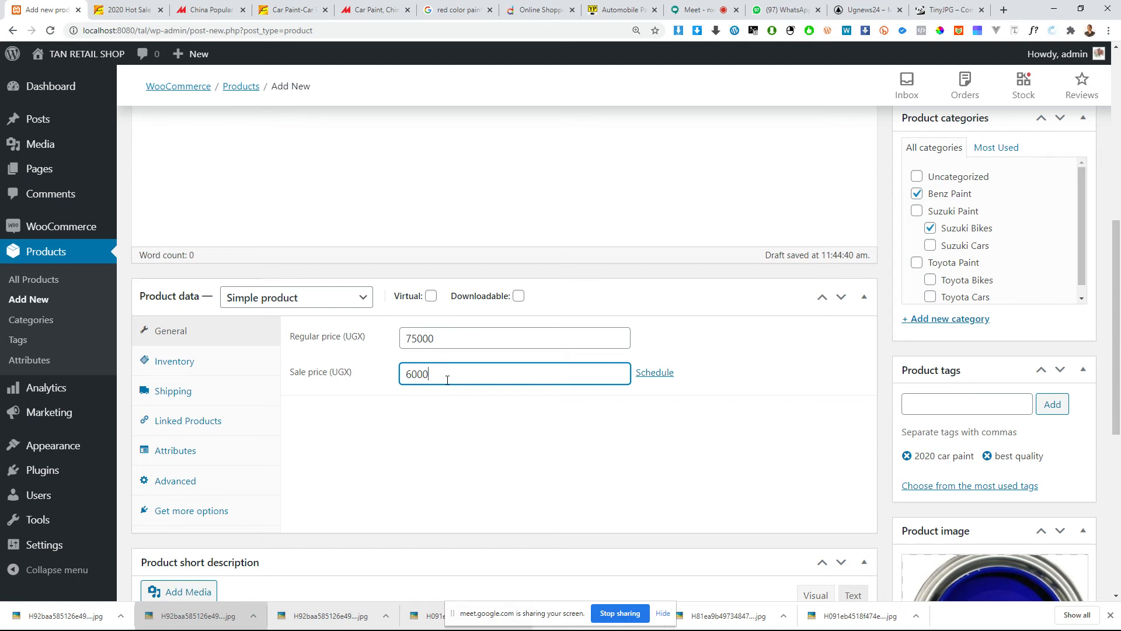
Step: Open the product's inventory settings and examine the SKU, stock management, stock status and sold individually options
scroll(388, 407, down, 2)
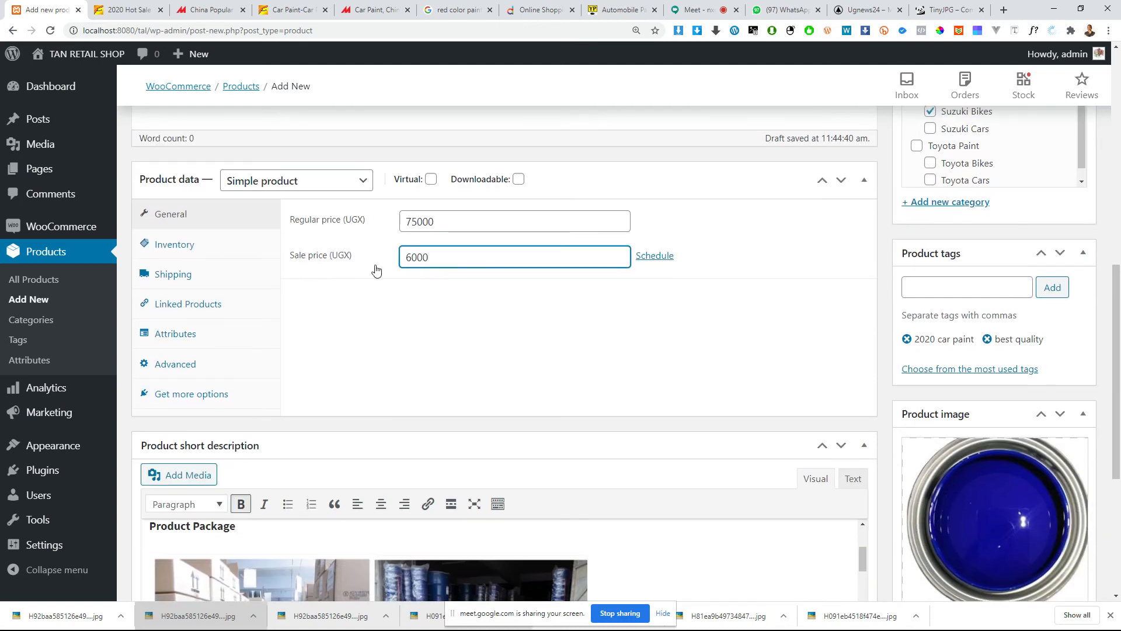
click(184, 250)
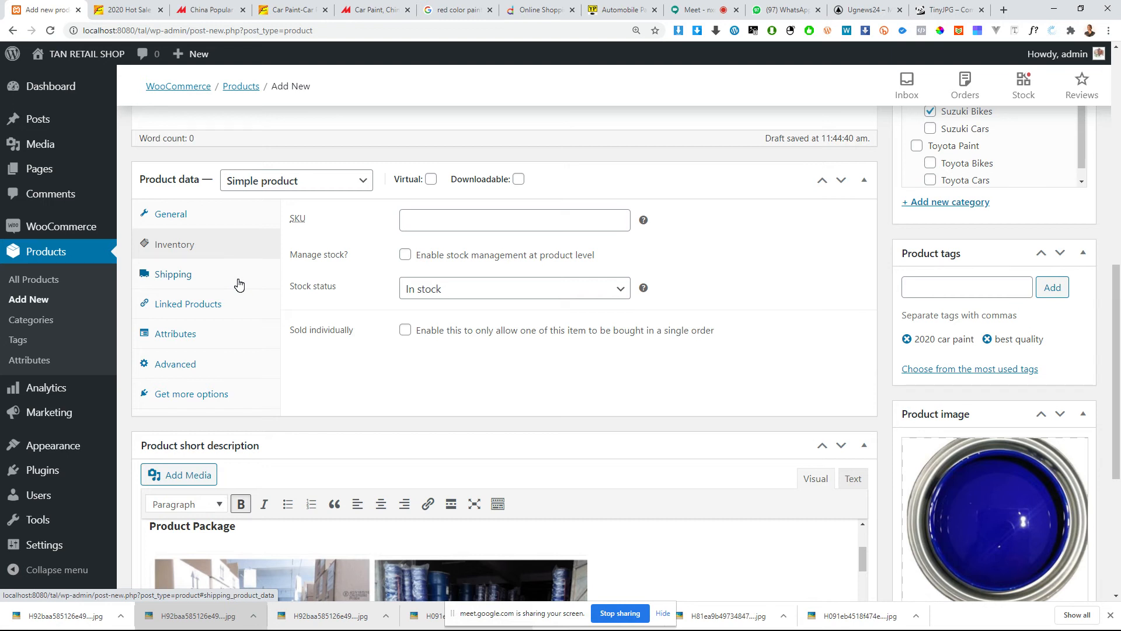
scroll(563, 466, down, 5)
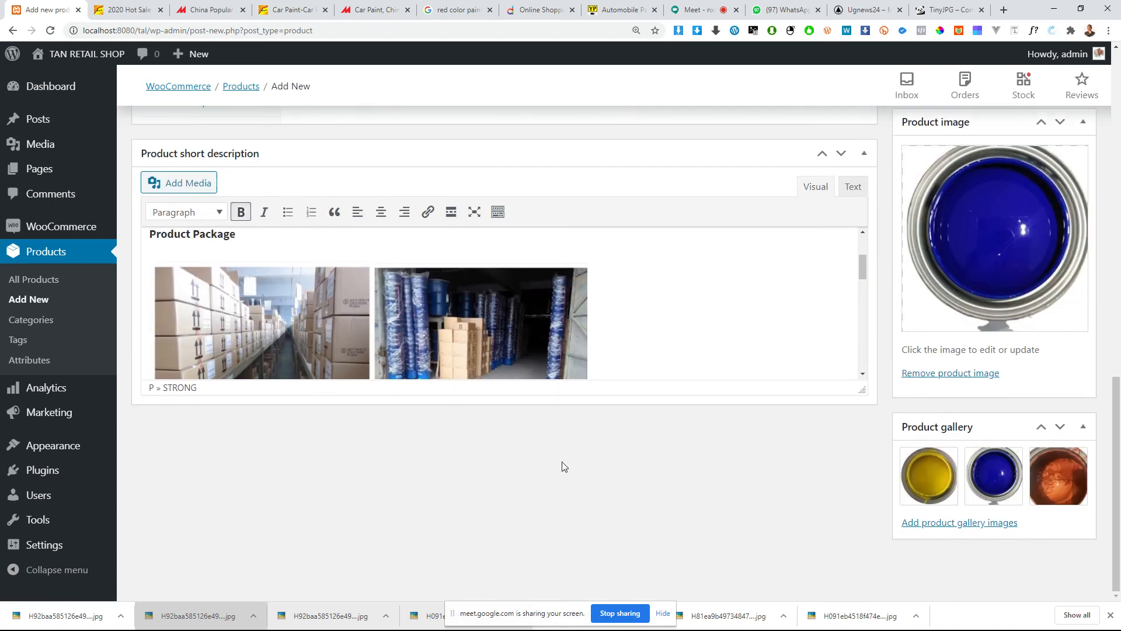
scroll(783, 333, up, 7)
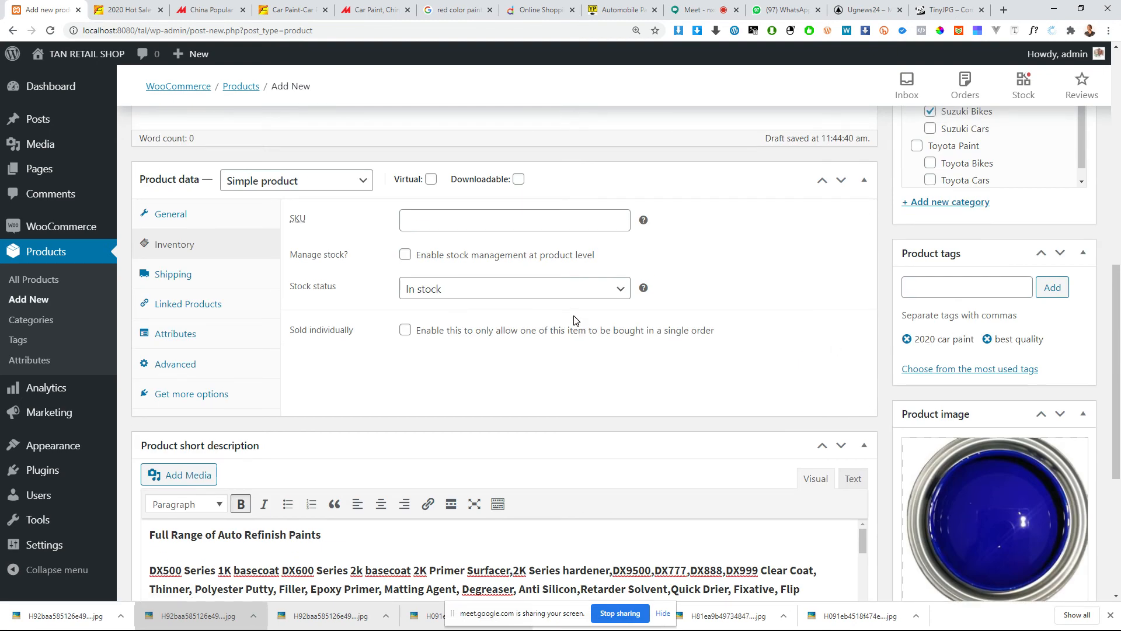
scroll(575, 320, up, 3)
click(523, 400)
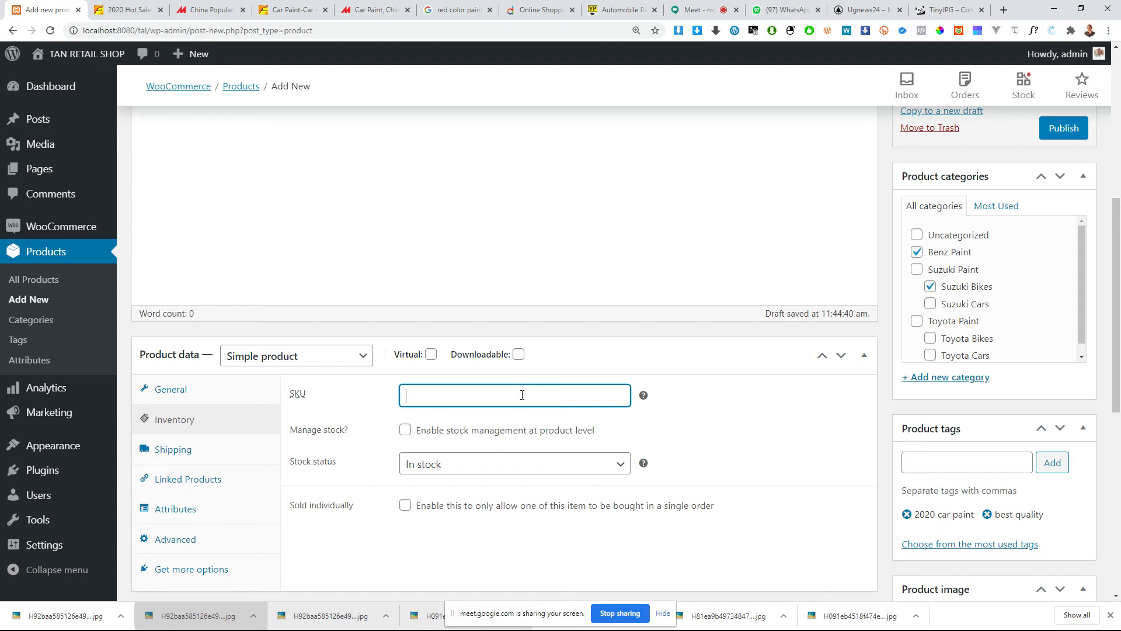
scroll(522, 395, down, 8)
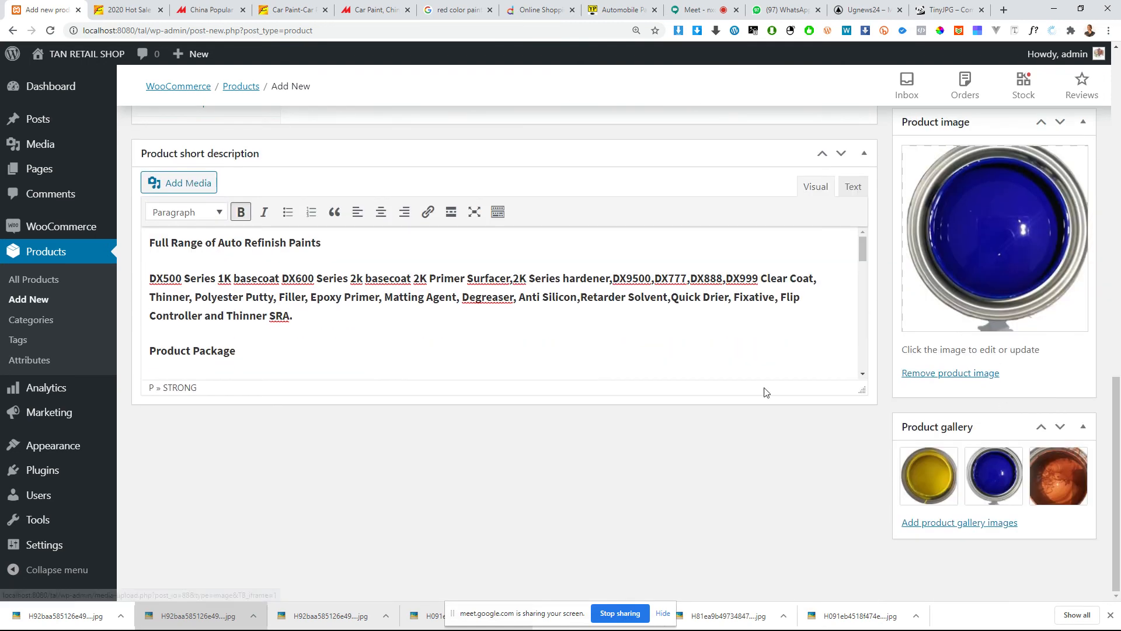
scroll(470, 382, up, 4)
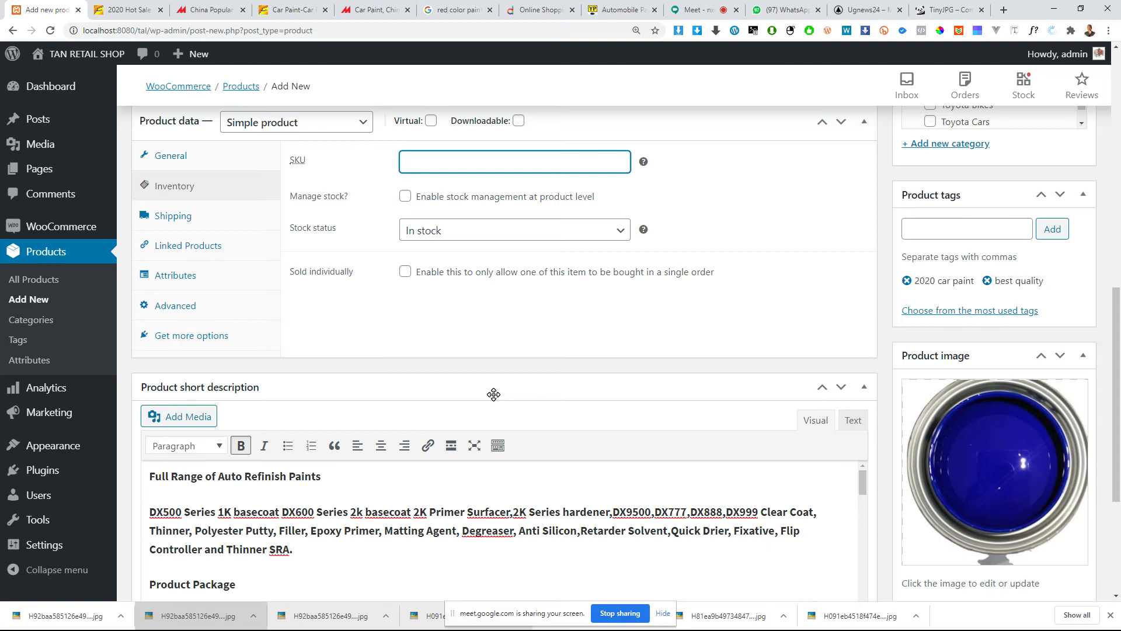
scroll(542, 417, up, 1)
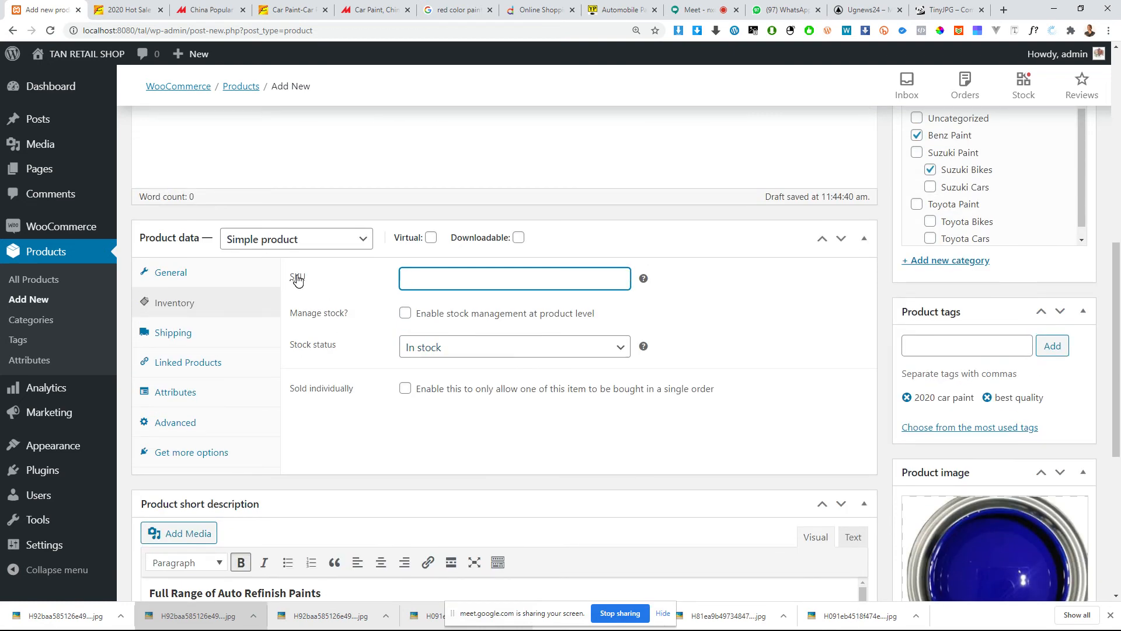
Step: Set the product's SKU to 50 and enable stock management at product level
click(435, 281)
text(50)
click(406, 315)
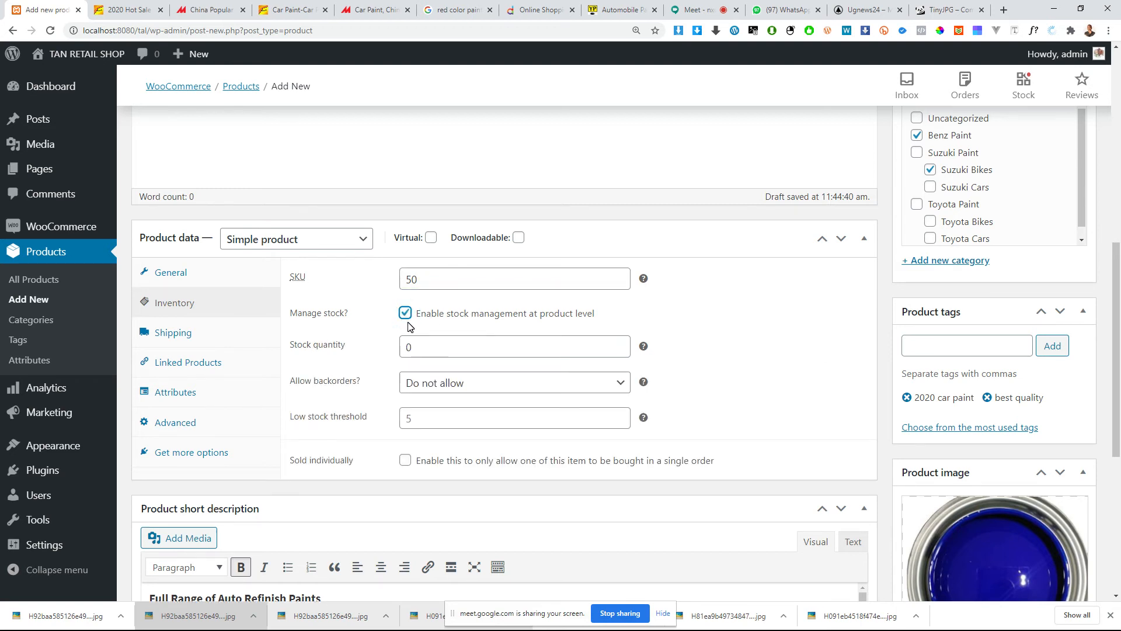
Step: Set the product's stock quantity to 10, keeping stock management enabled
click(412, 347)
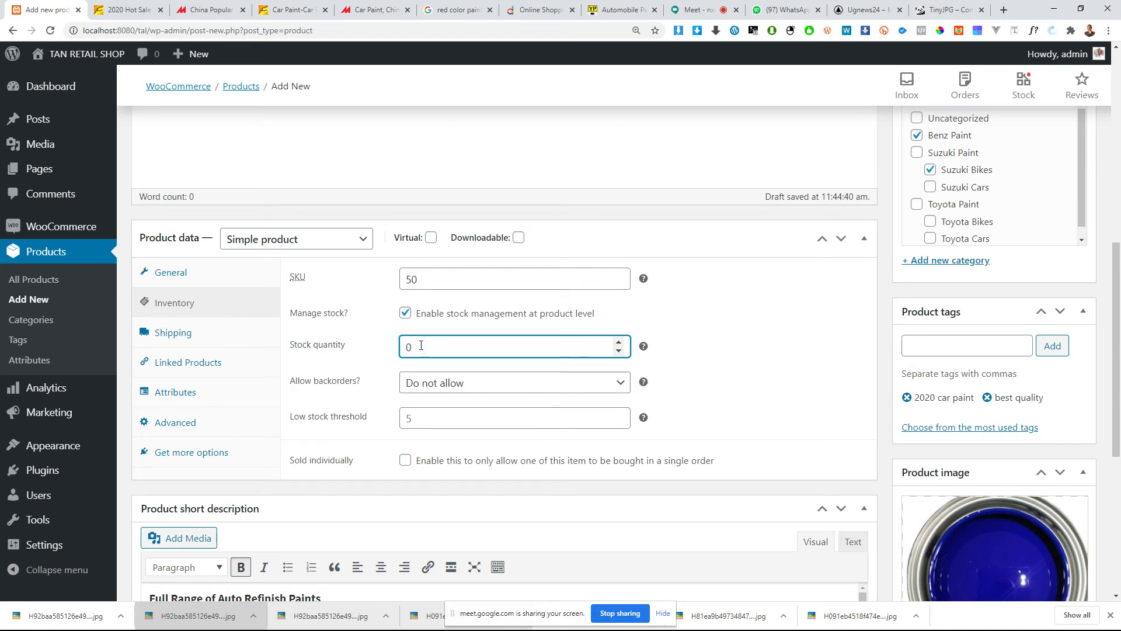
click(407, 347)
click(405, 313)
click(405, 314)
click(404, 346)
text(1)
scroll(512, 361, down, 1)
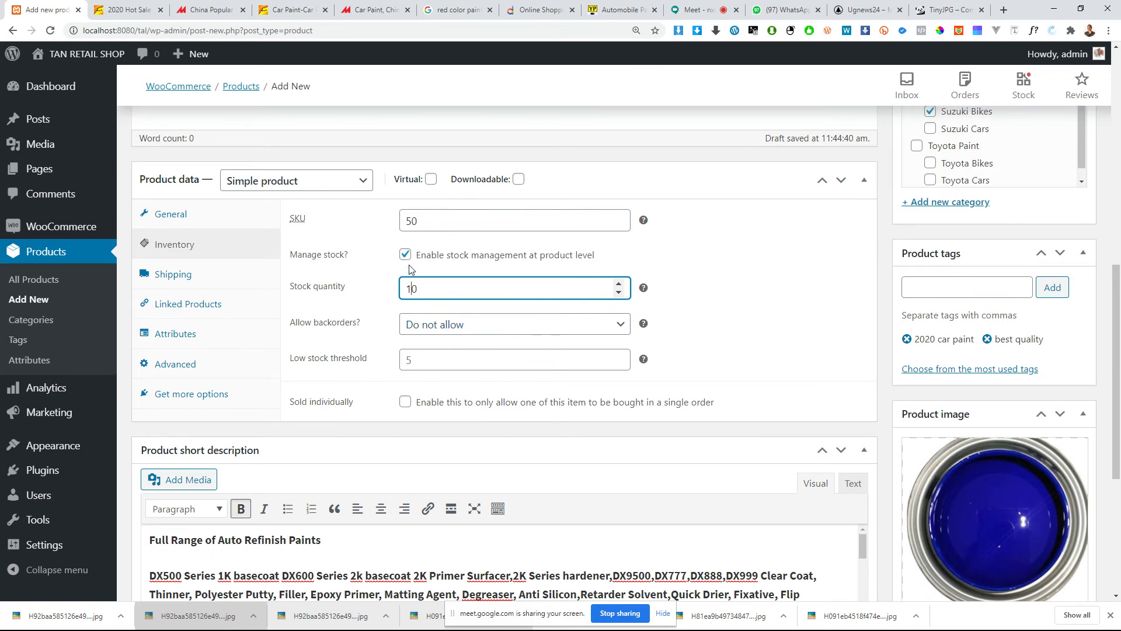
Step: Review the backorder choices, keeping Do not allow, and highlight the stock quantity value
click(441, 330)
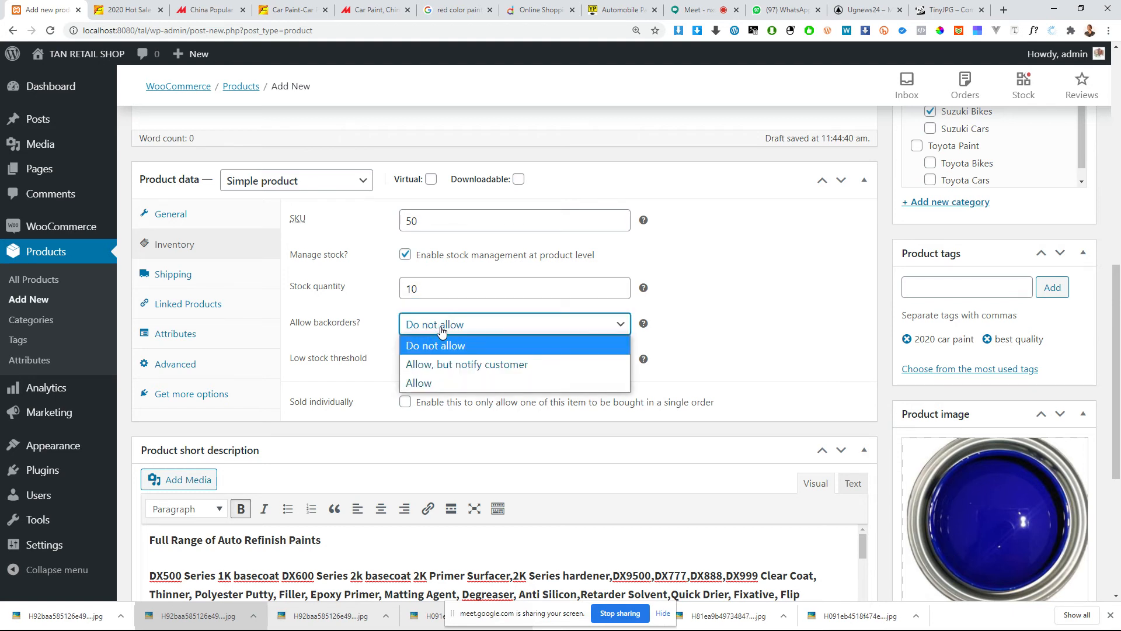
click(439, 338)
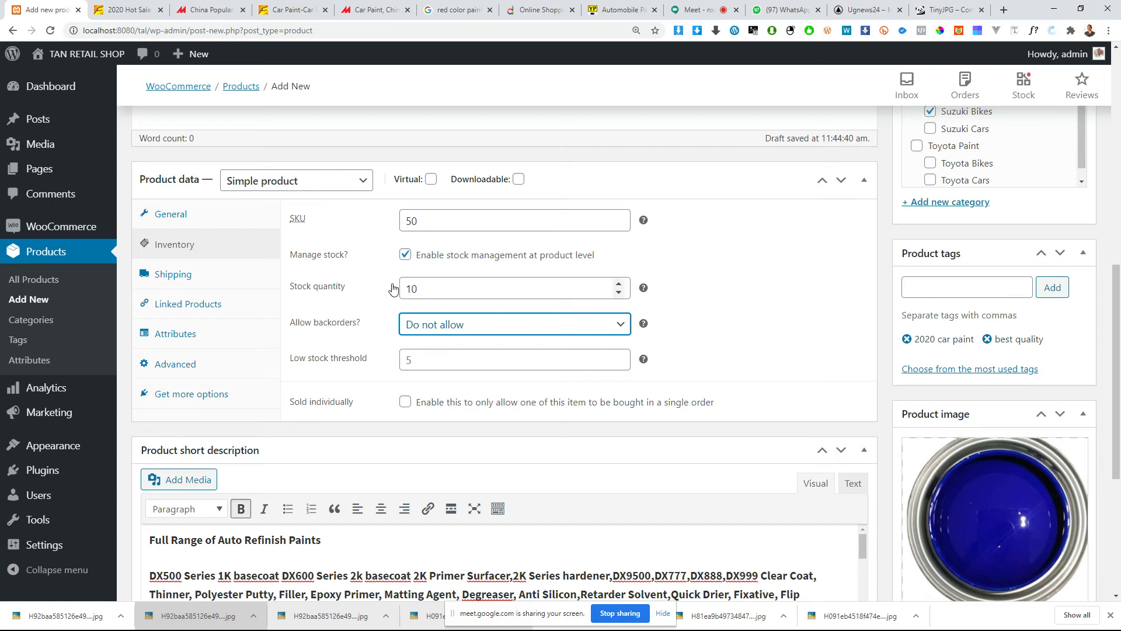
drag(437, 290, 386, 295)
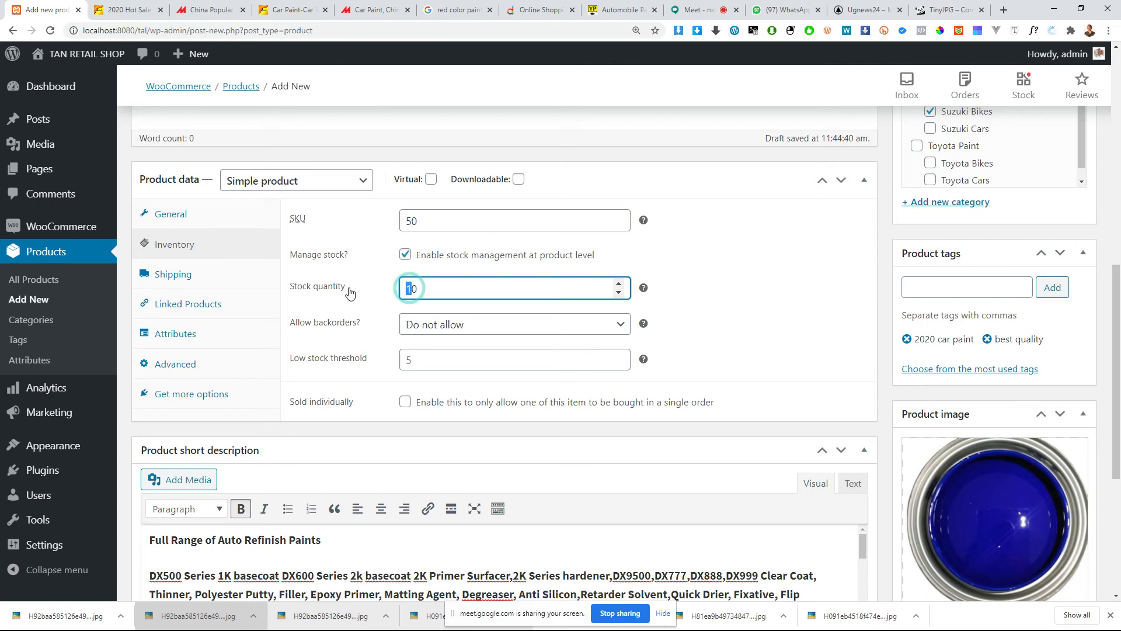
click(434, 287)
drag(434, 287, 387, 298)
Step: Set the product's low stock threshold to 5
click(363, 360)
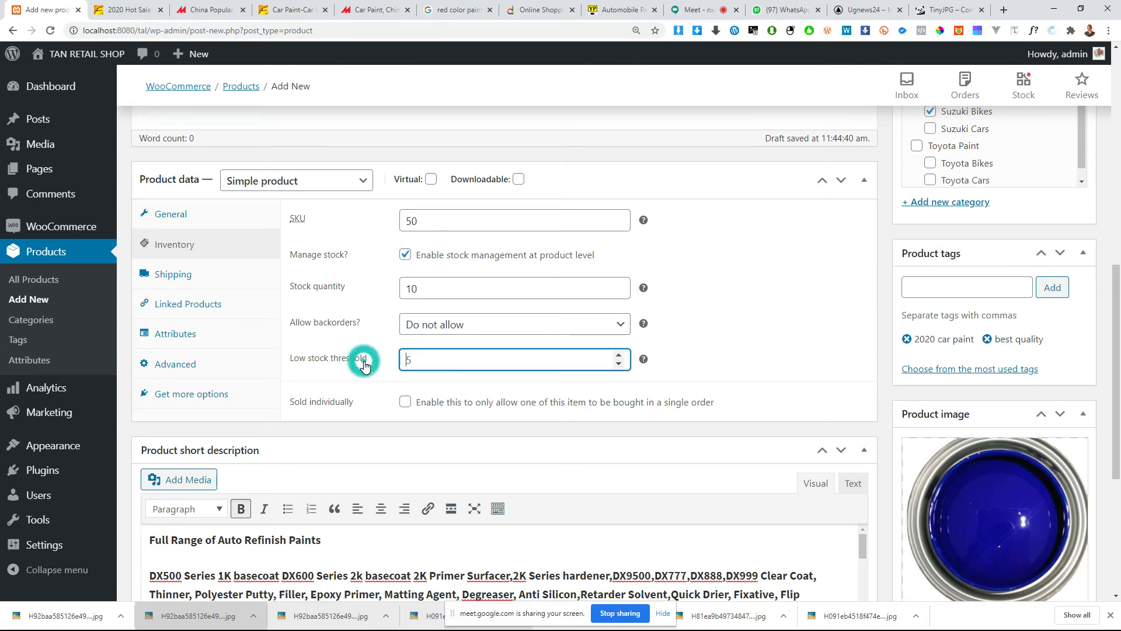
click(431, 364)
click(442, 360)
text(1)
click(358, 363)
text(0)
drag(429, 363, 407, 363)
text(5)
drag(412, 361, 351, 368)
click(425, 366)
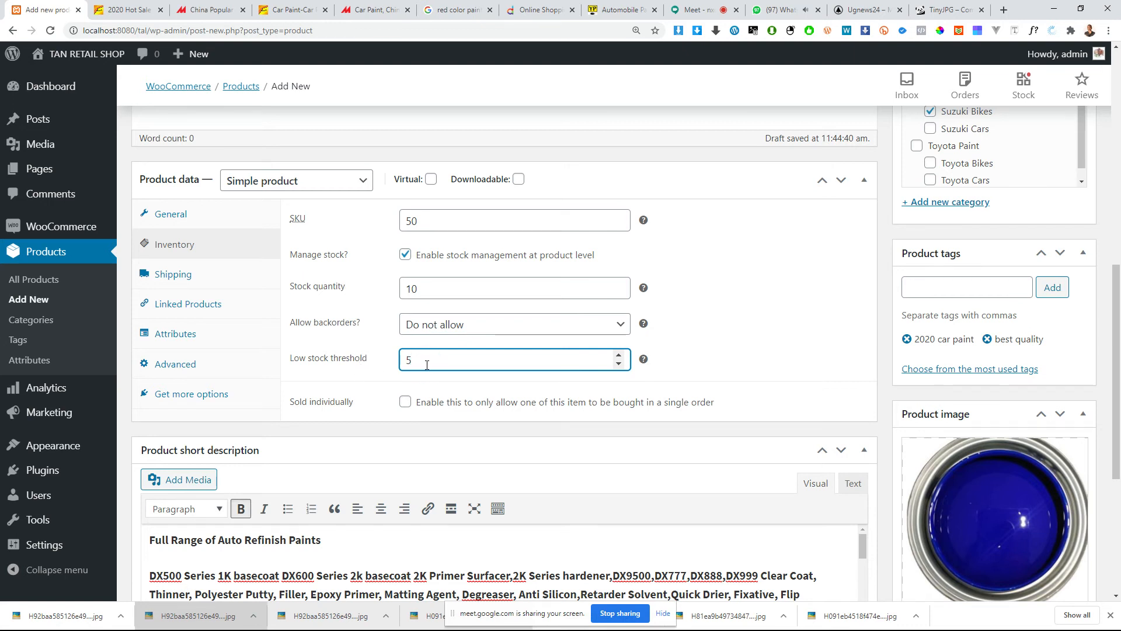
Step: Try the backorder options Allow and Allow, but notify customer, and return the setting to Do not allow
click(422, 331)
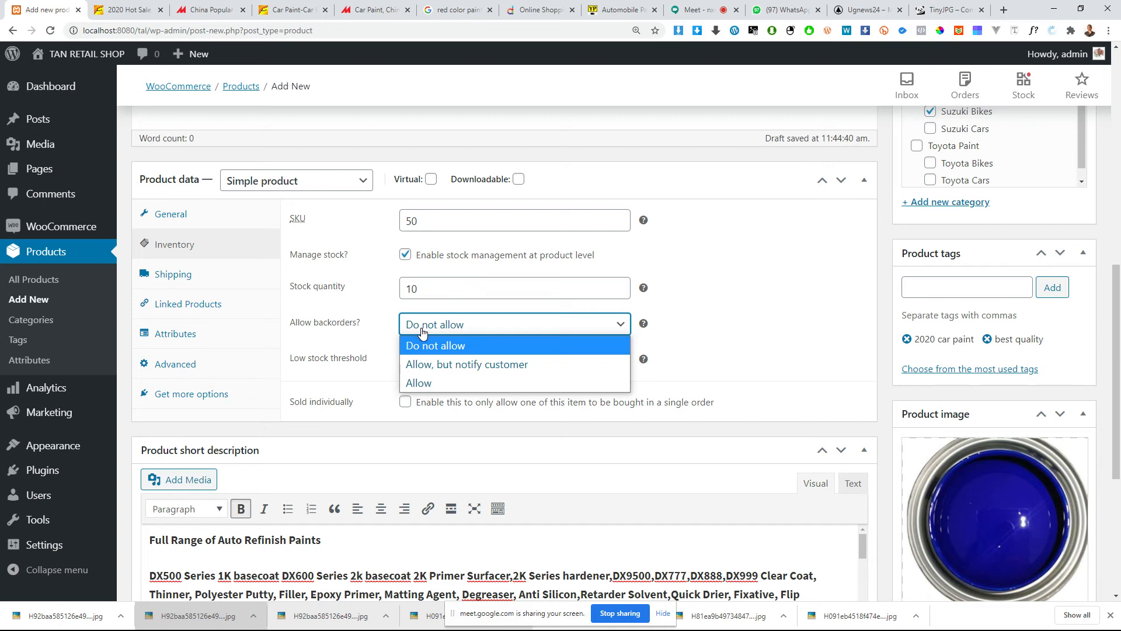
click(423, 332)
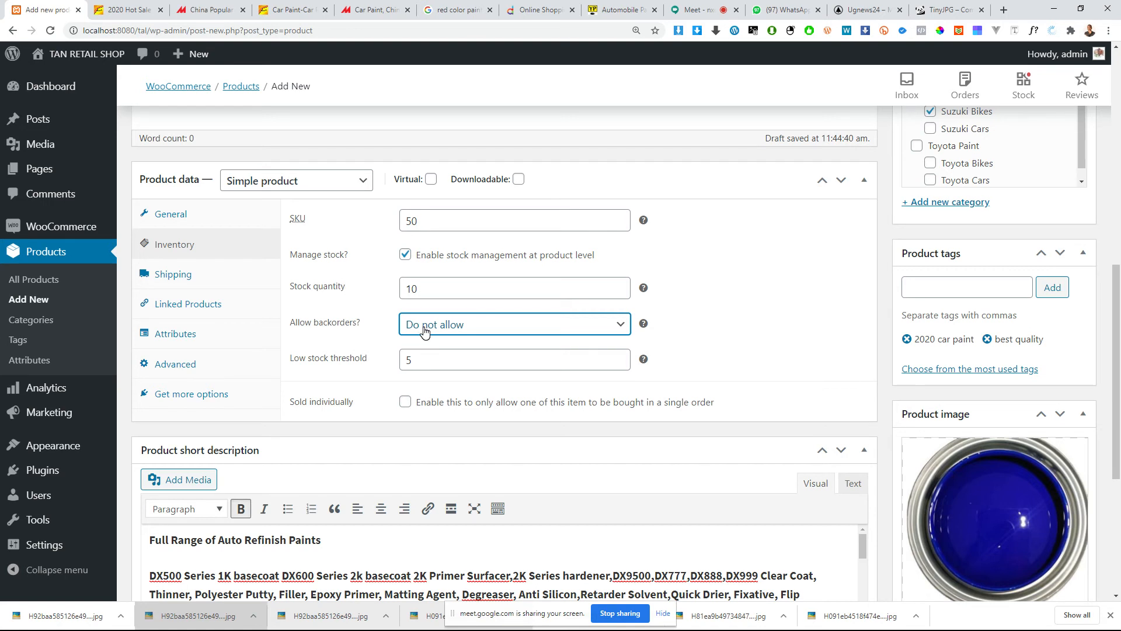
click(474, 329)
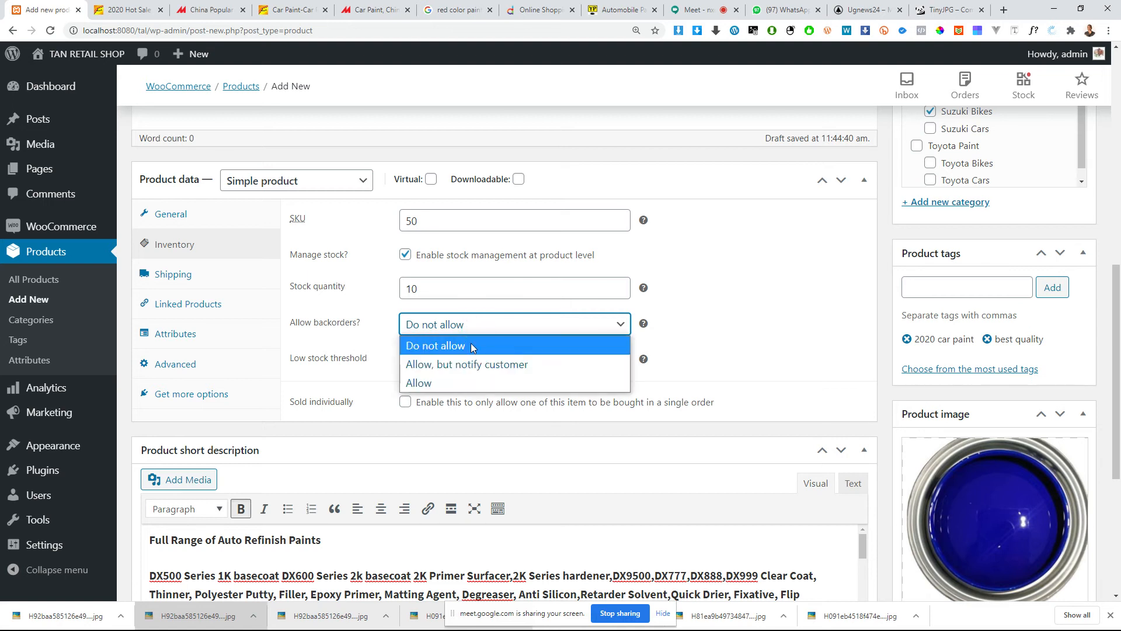
click(447, 384)
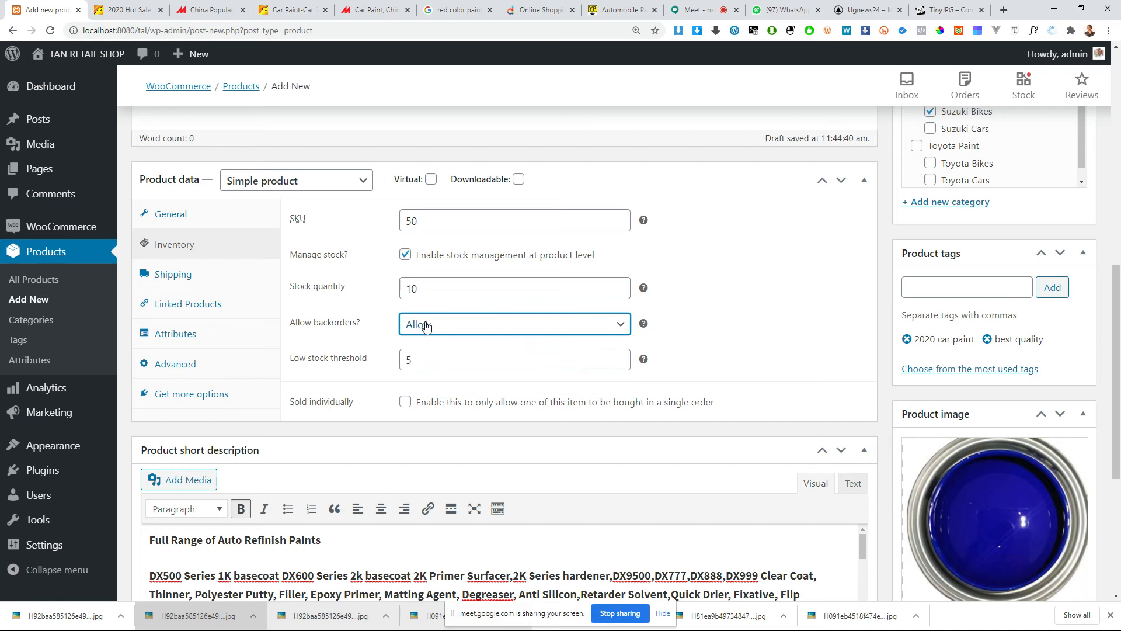
click(426, 325)
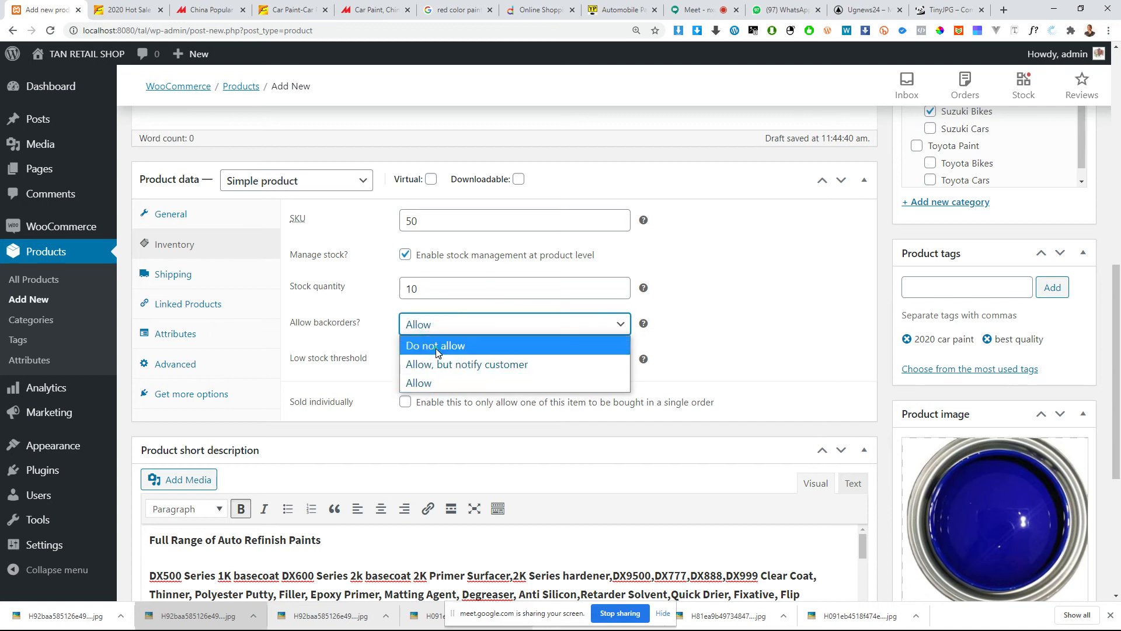
click(436, 348)
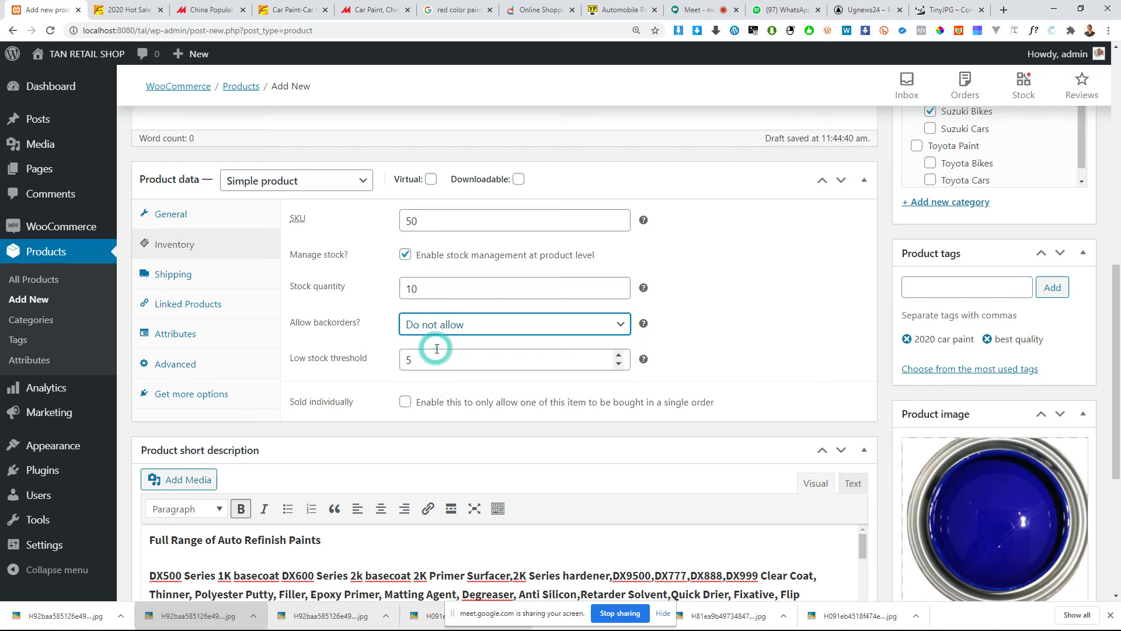
click(466, 329)
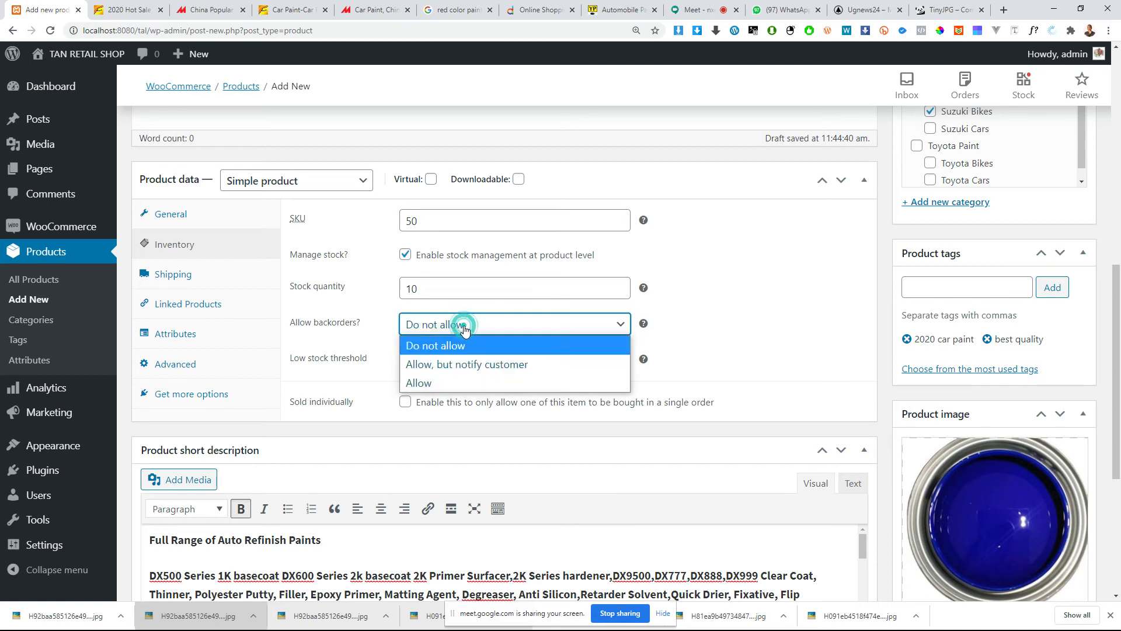
click(458, 364)
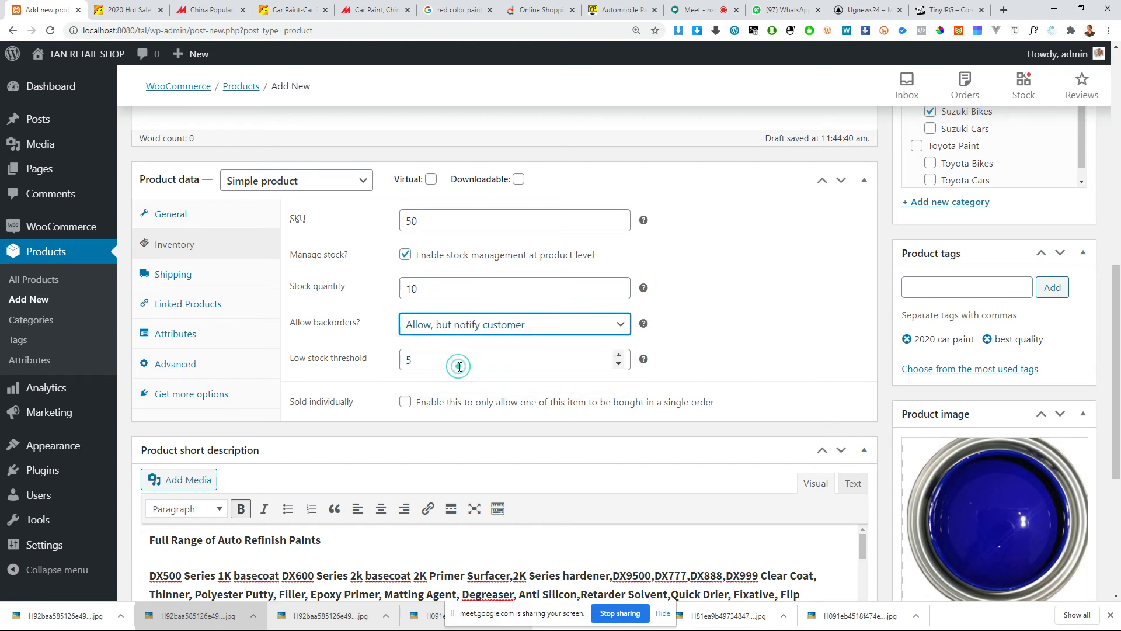
click(449, 324)
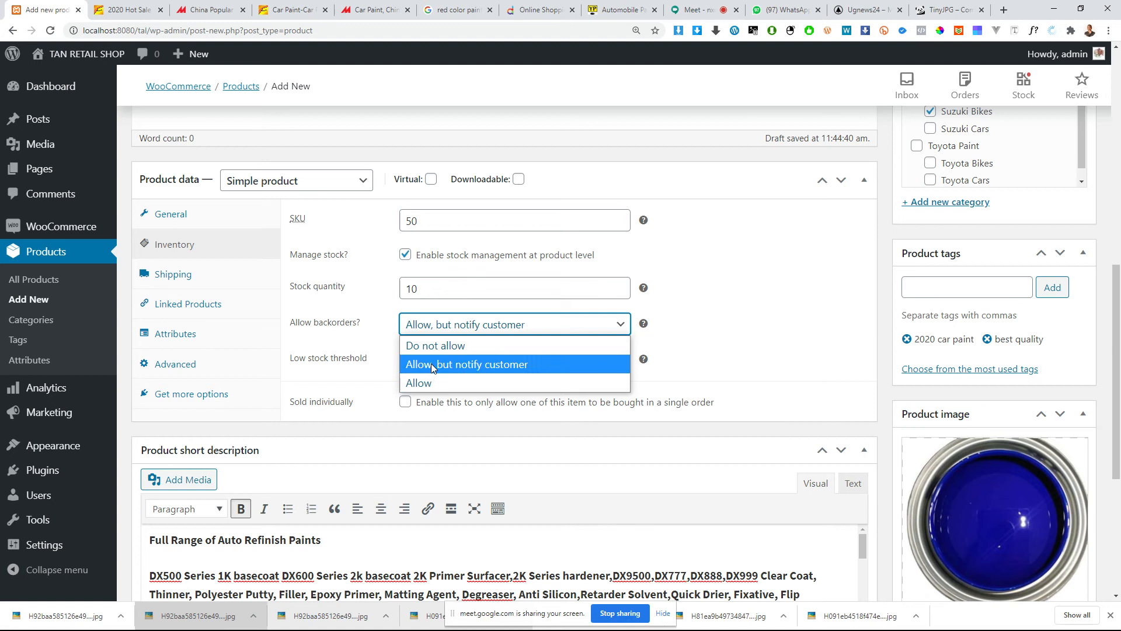
click(433, 350)
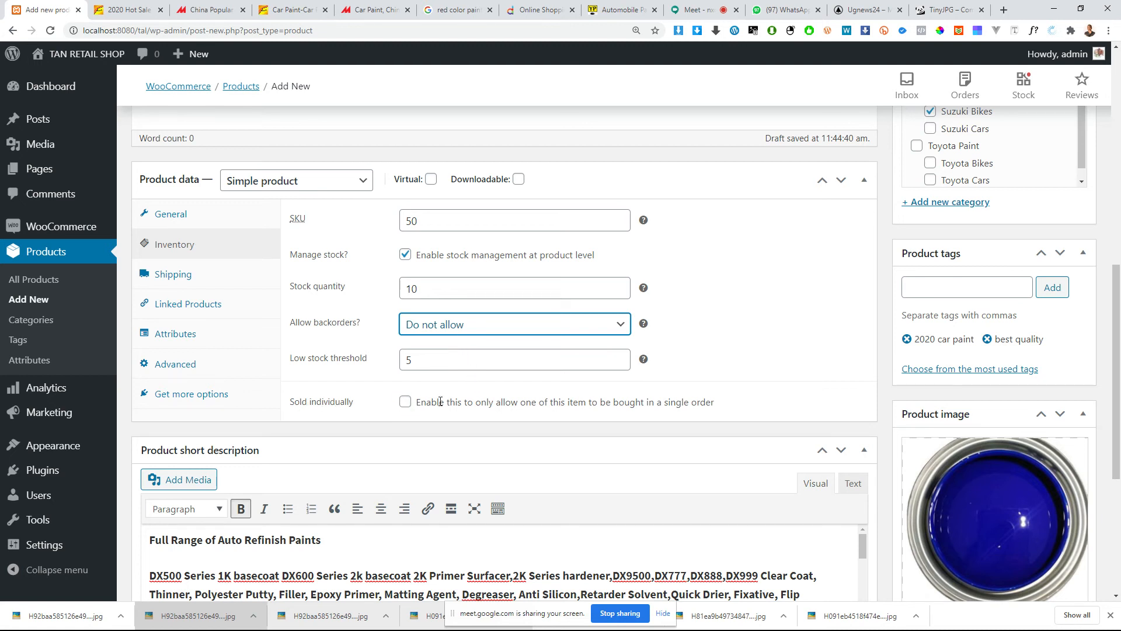
click(696, 432)
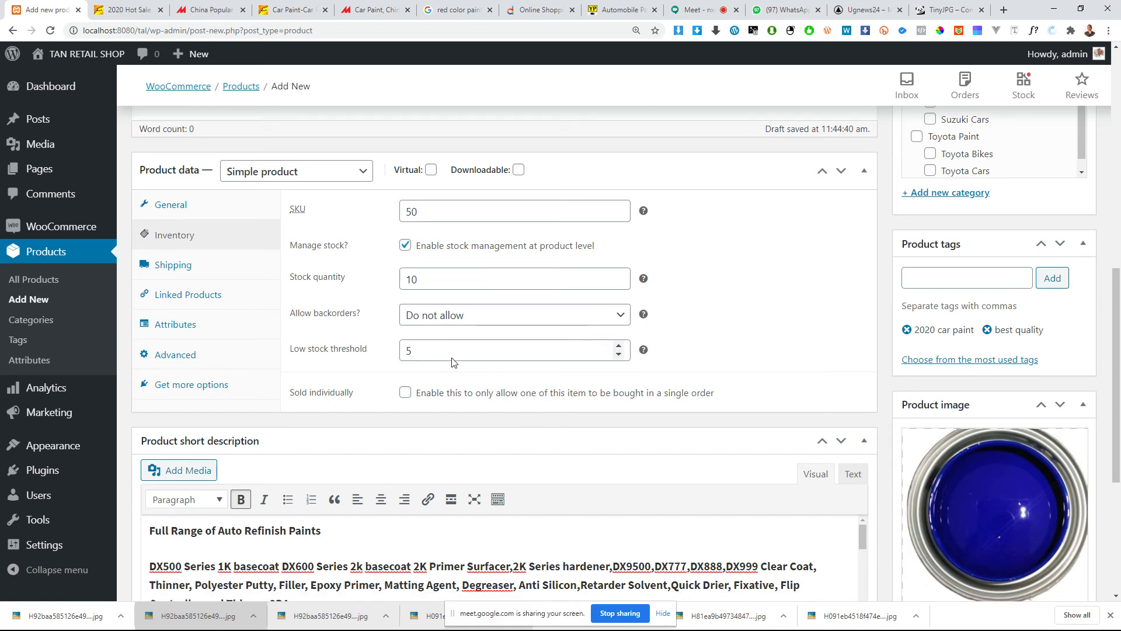
Step: Try out the sold individually option and leave it disabled
scroll(467, 362, down, 1)
scroll(511, 322, up, 1)
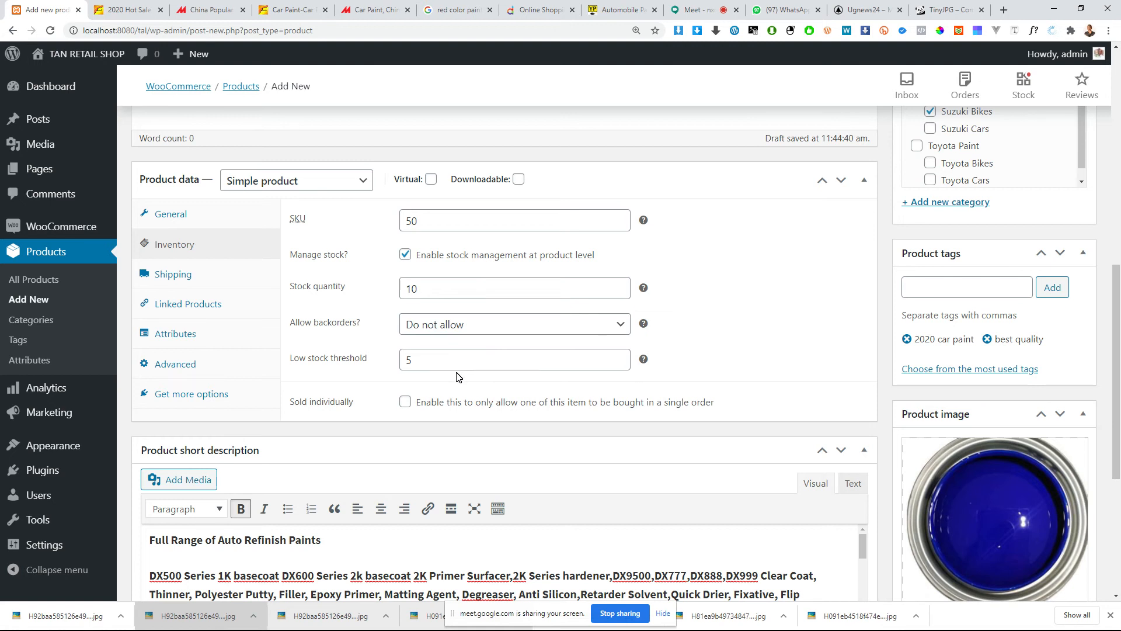
click(405, 403)
click(405, 402)
click(370, 401)
click(403, 402)
click(383, 413)
Step: Open the product's shipping settings and set the weight to 0.5 kg
click(170, 281)
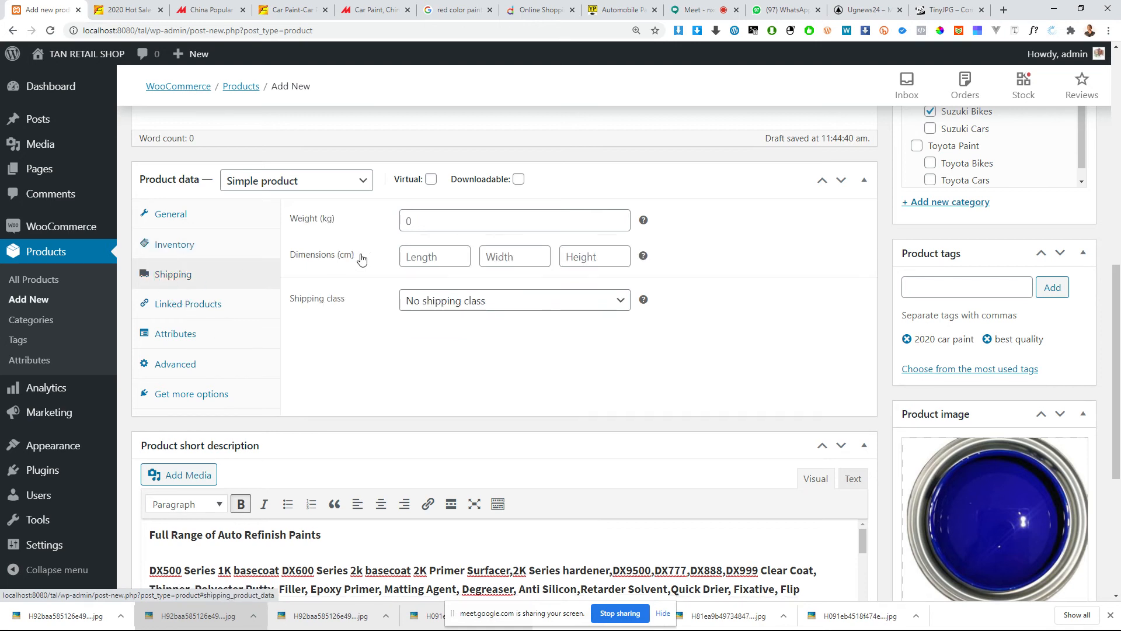
click(425, 221)
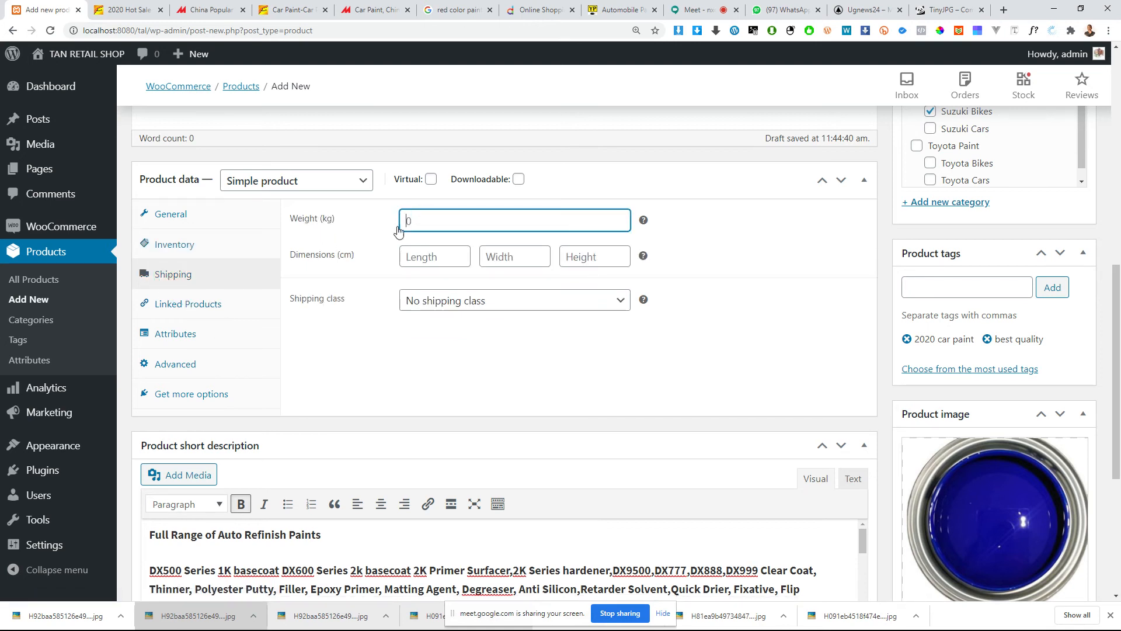
click(433, 221)
key(BackSpace)
text(0.5)
Step: Set the shipping dimensions to 10 × 20 × 25 cm and keep No shipping class
click(415, 257)
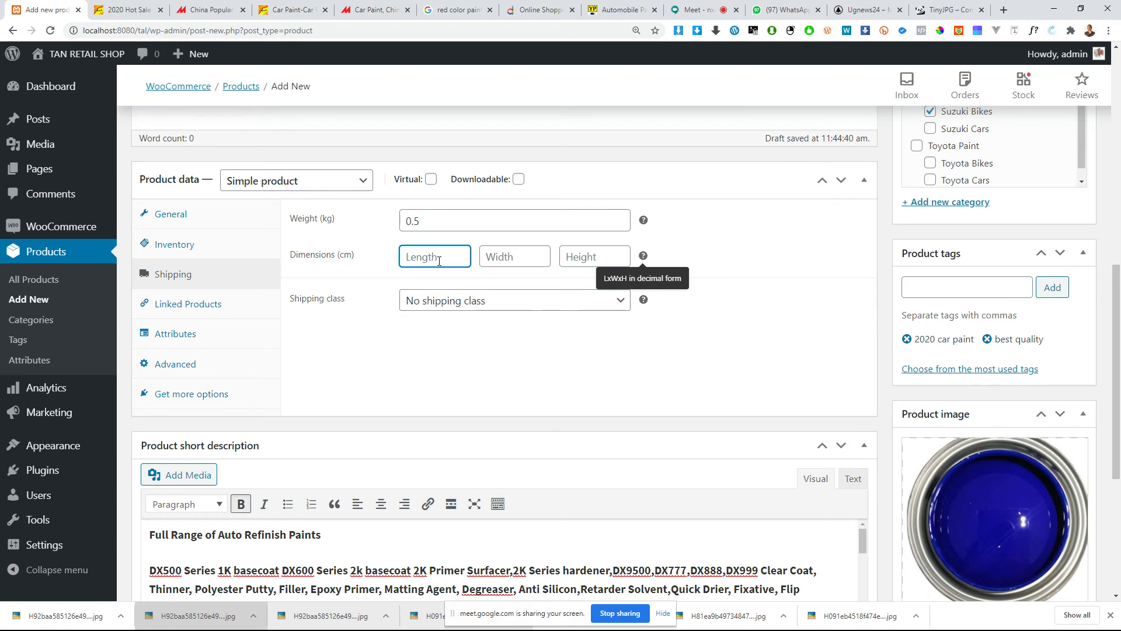
text(10)
key(Tab)
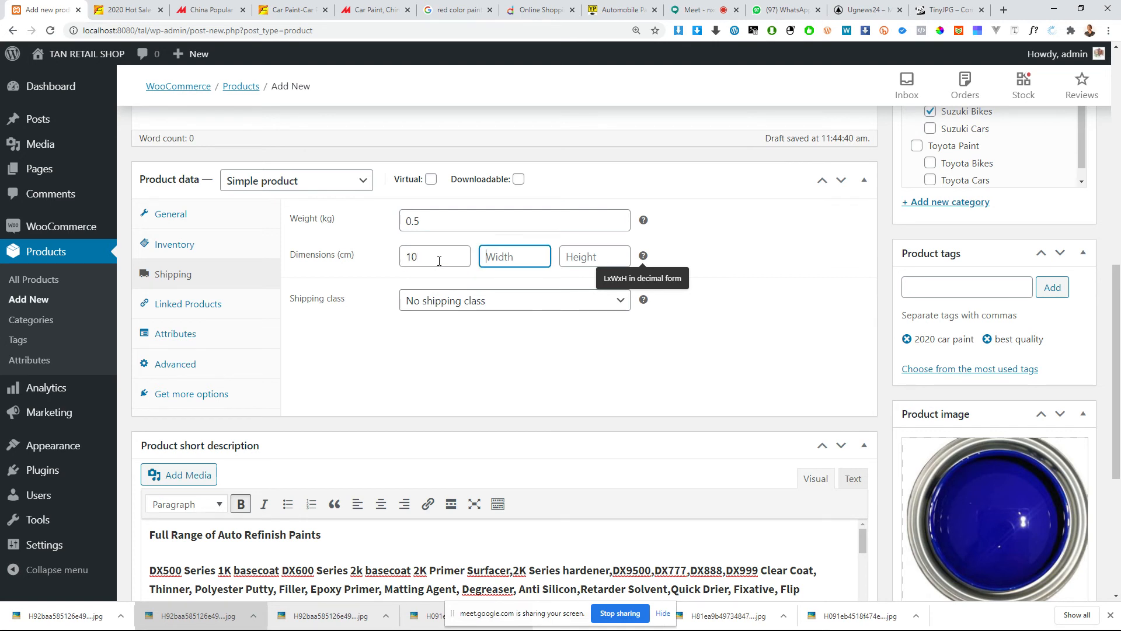
text(20)
key(Tab)
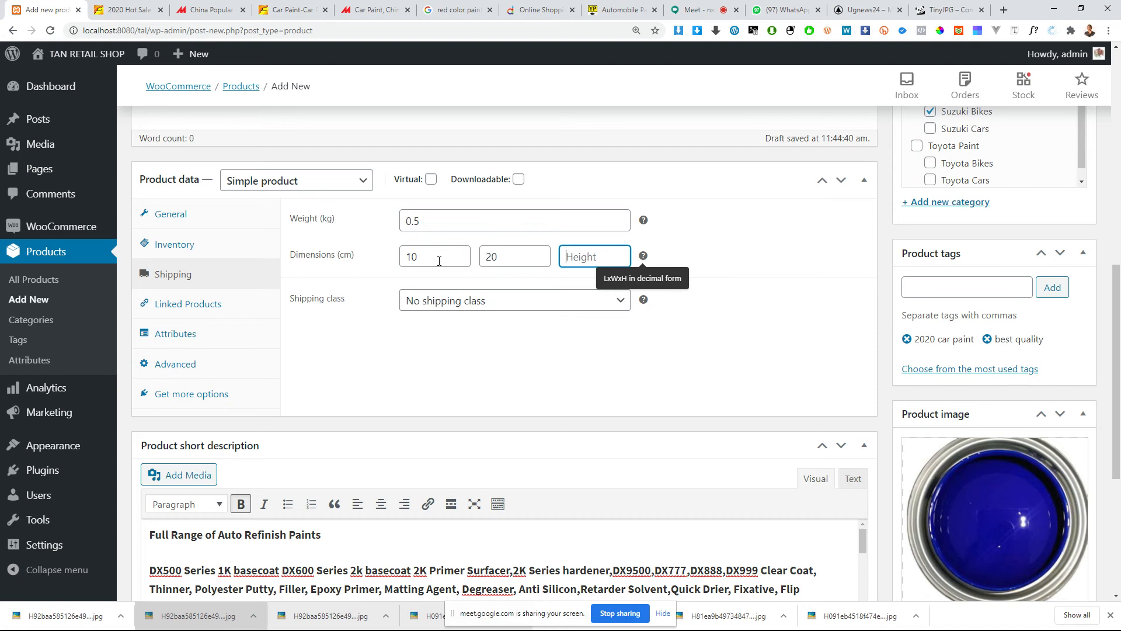
text(25)
click(430, 300)
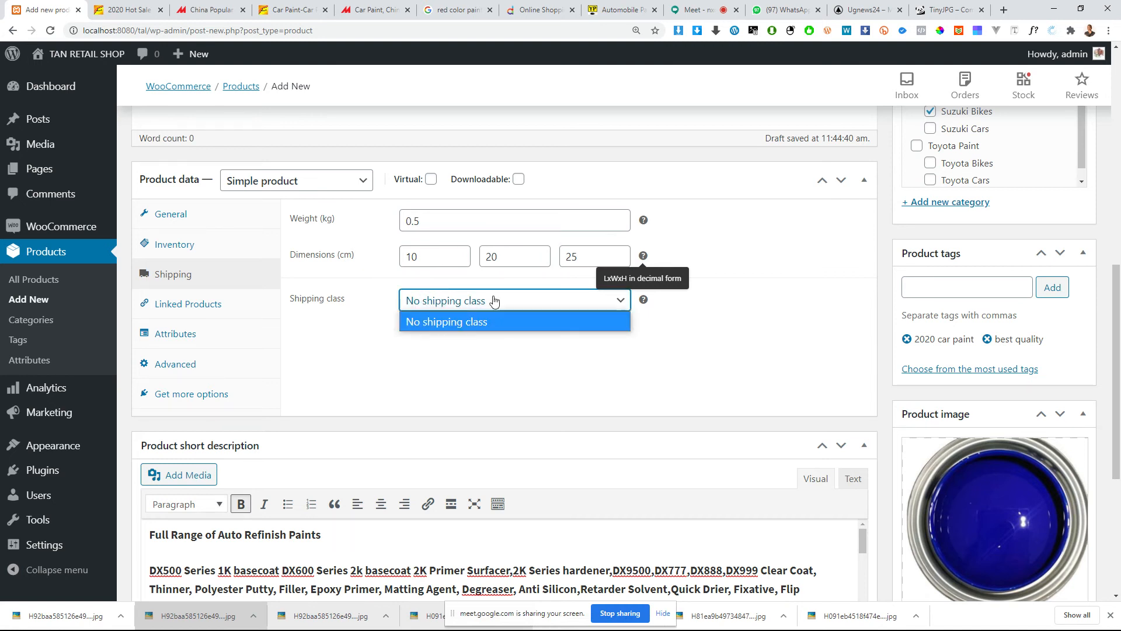
click(463, 374)
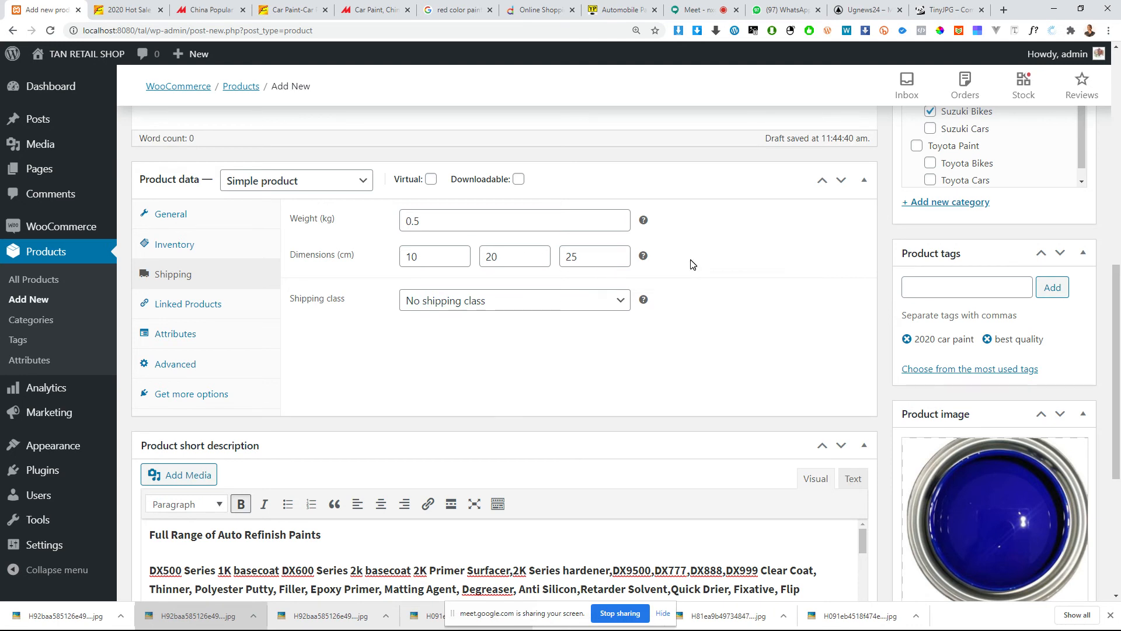
Step: Open the linked products settings, check the related products on the Alibaba listing, and return to the upsells product search
click(225, 310)
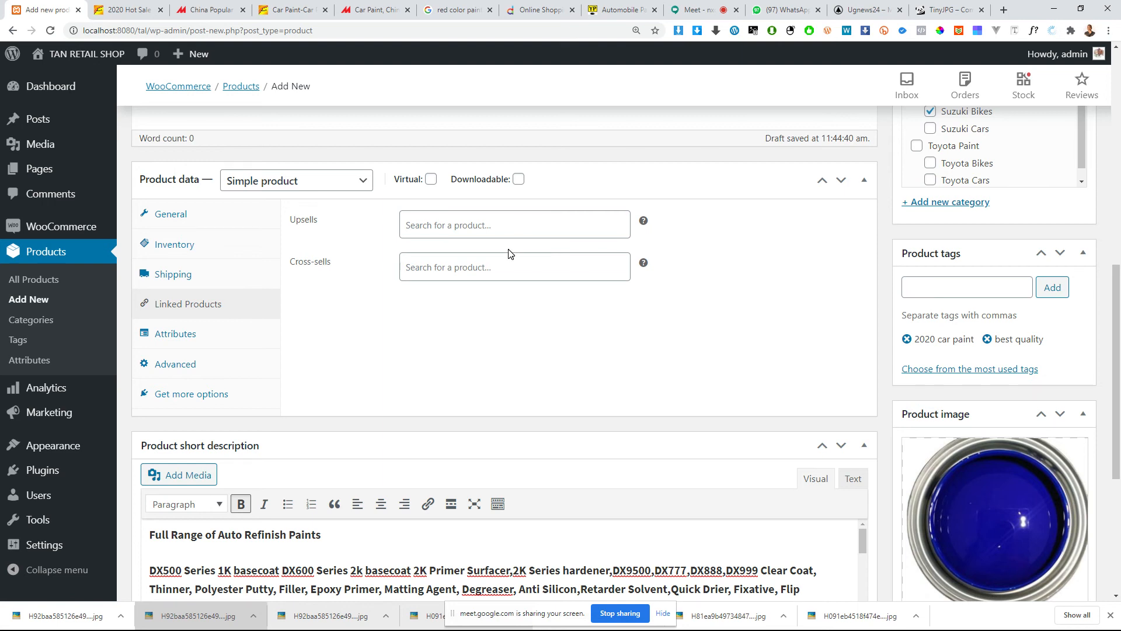
click(135, 10)
scroll(112, 266, down, 4)
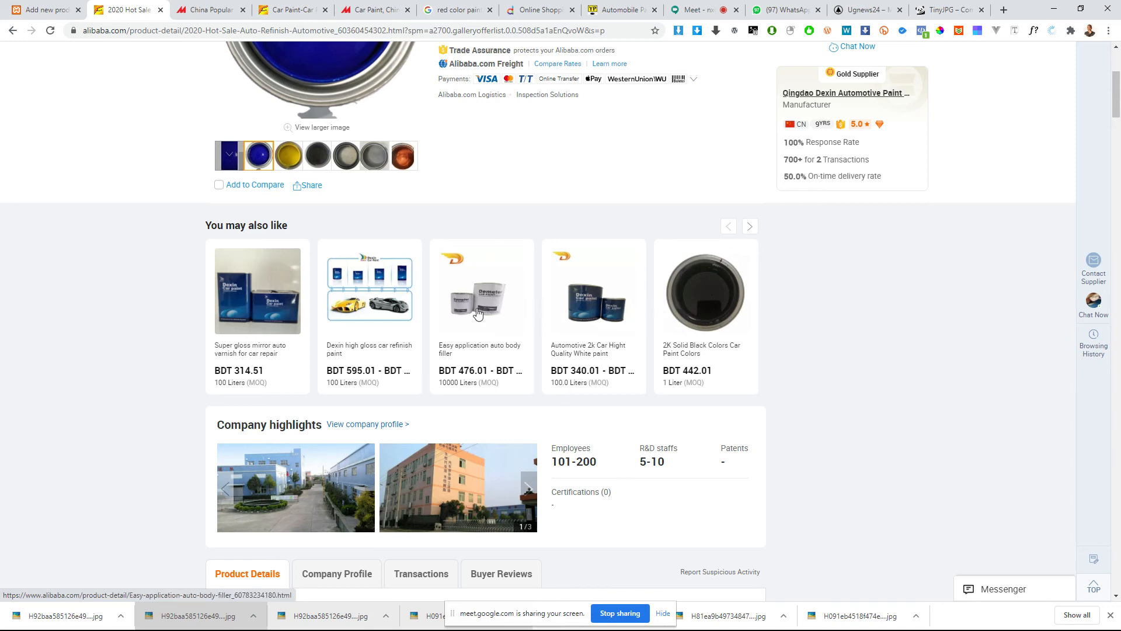
click(35, 16)
click(439, 226)
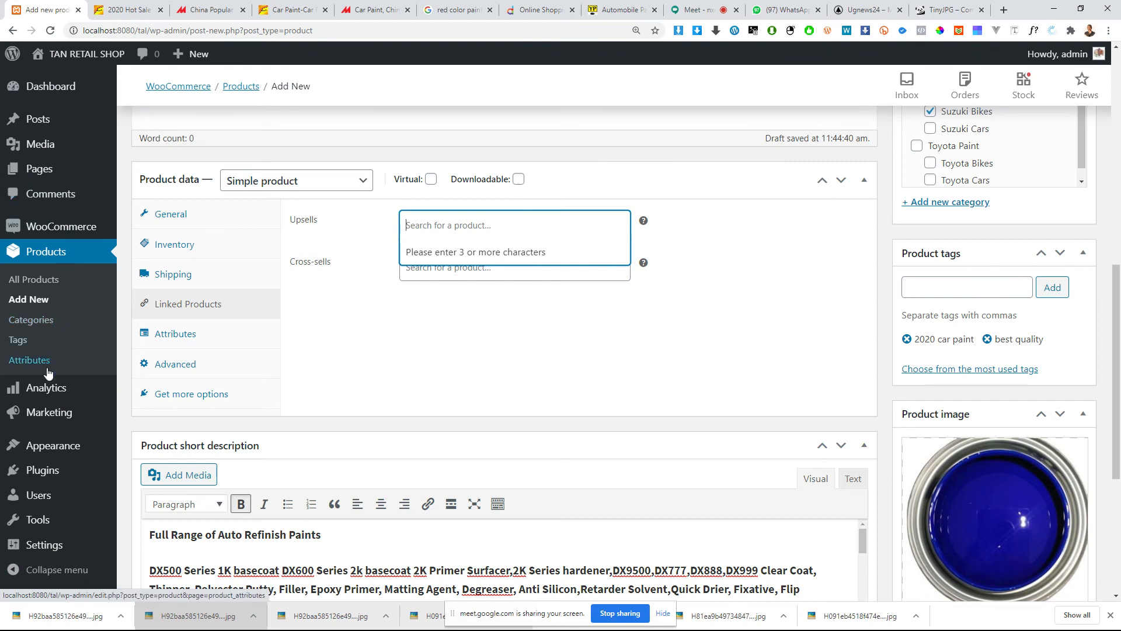
Step: Open the shop's full product list in a separate browser tab and view it alongside the Alibaba listing's related products
scroll(49, 450, down, 1)
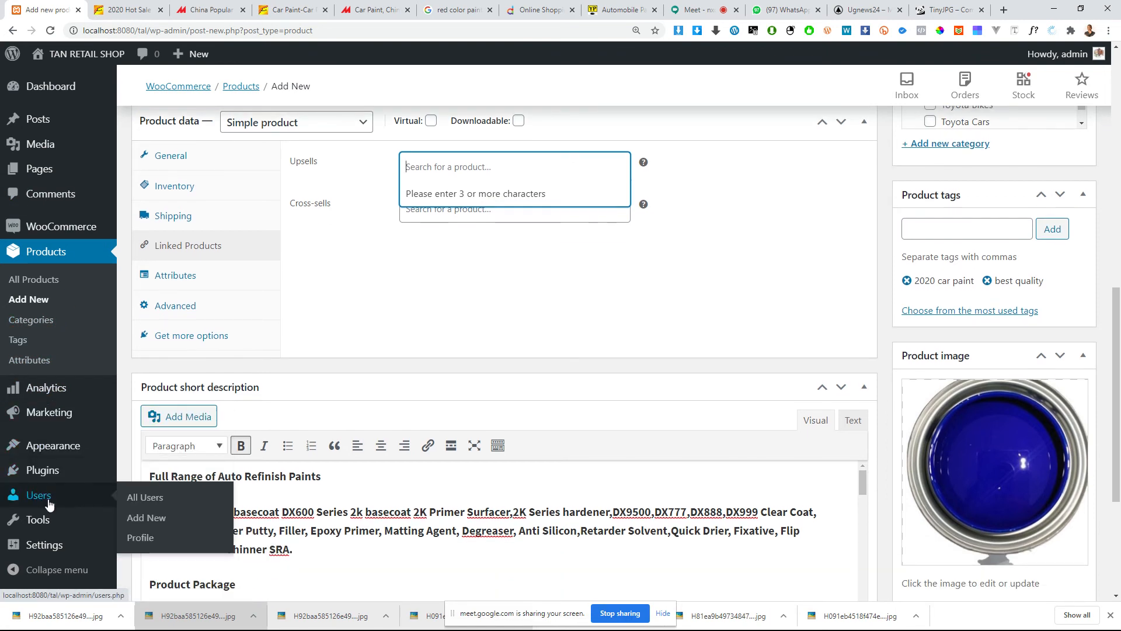
mouse_move(53, 449)
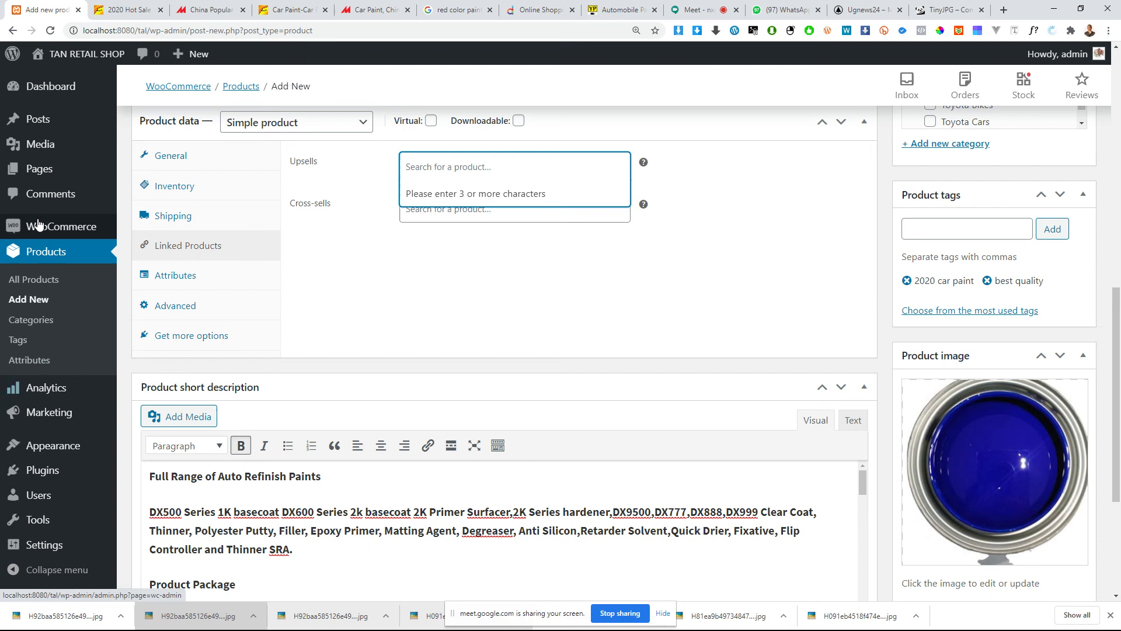
middle_click(41, 281)
click(114, 10)
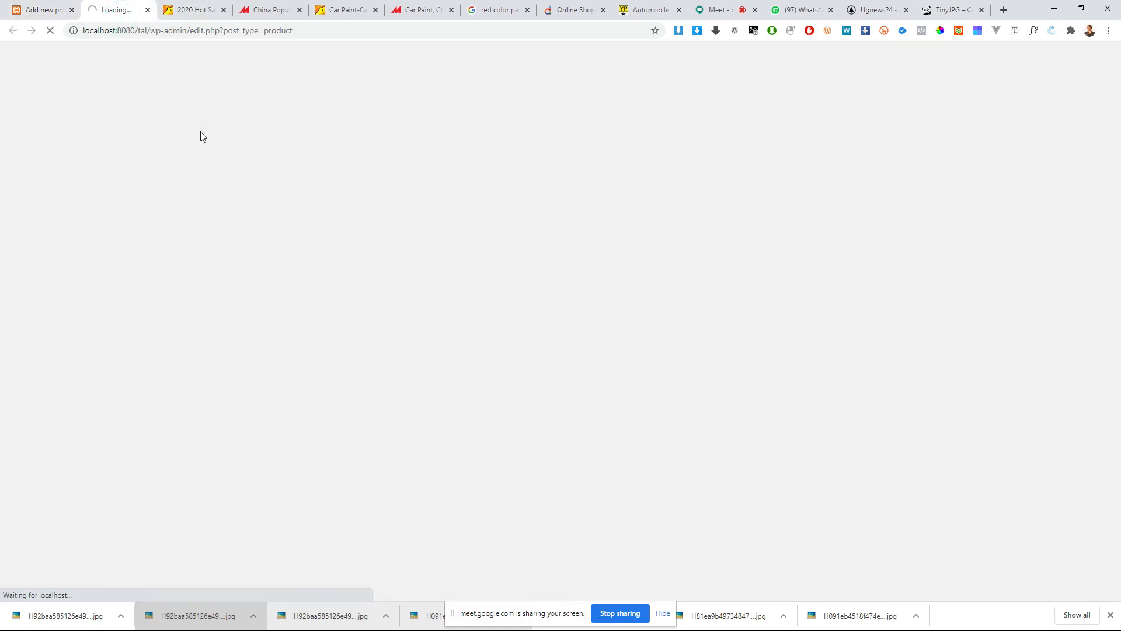
click(190, 10)
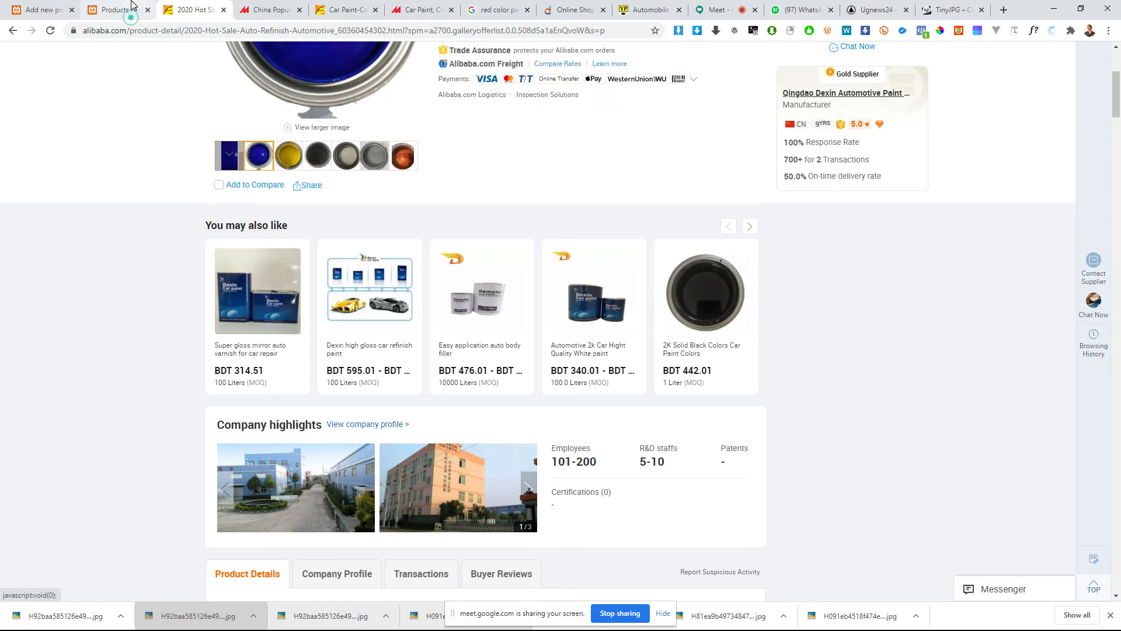
click(139, 15)
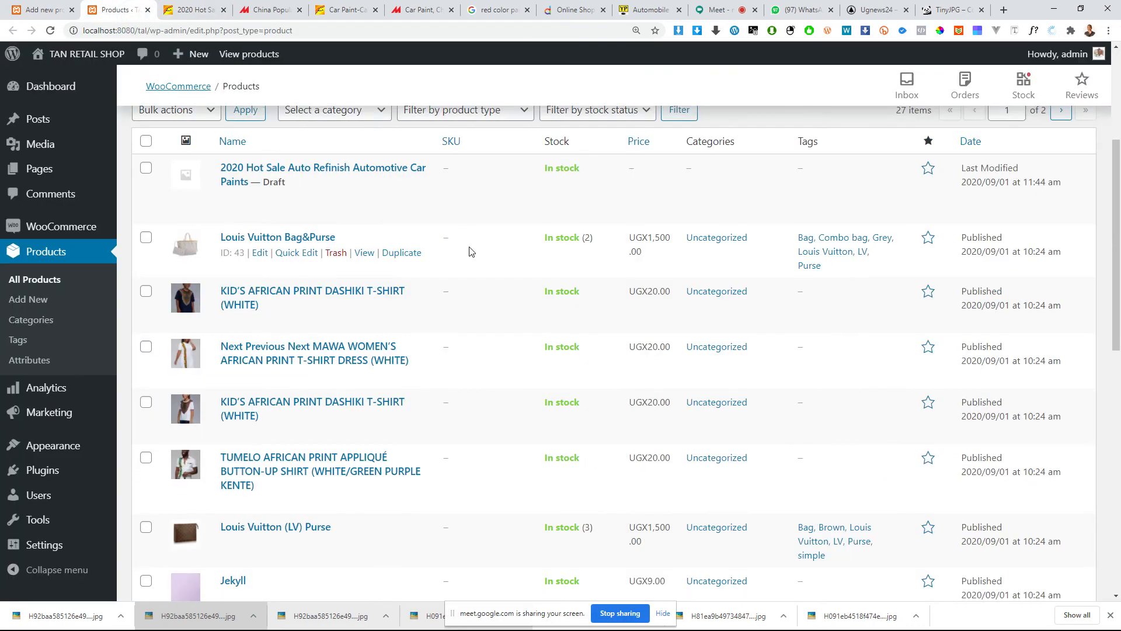
Step: Compare the Alibaba listing with the shop's product list, then add KID'S AFRICAN PRINT DASHIKI T-SHIRT (WHITE) (#35) as an upsell
click(199, 17)
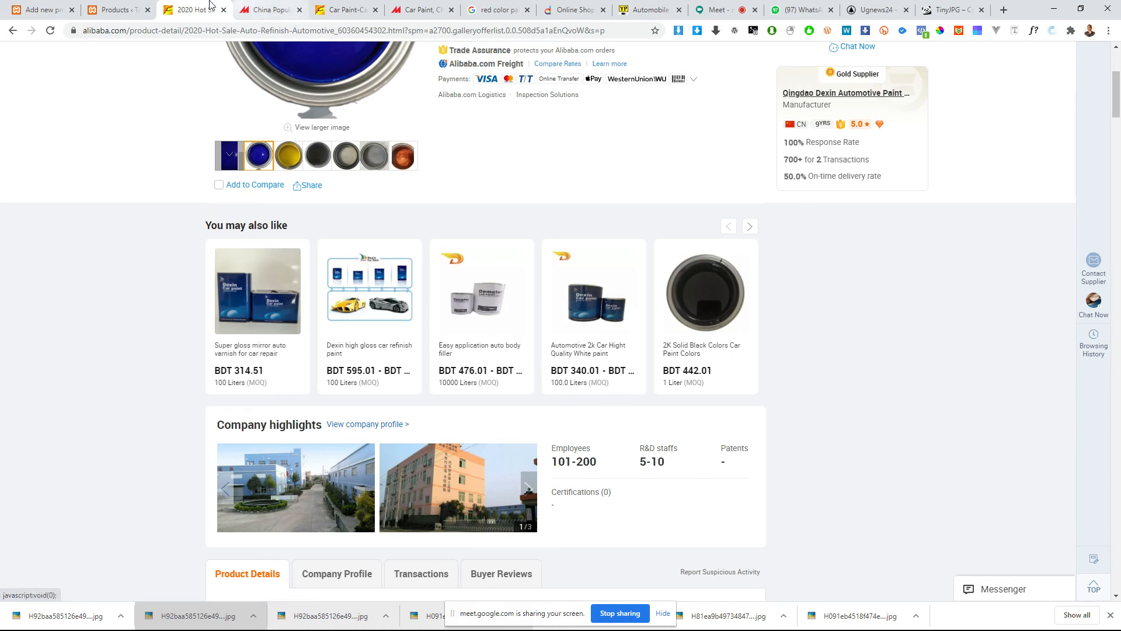
click(116, 9)
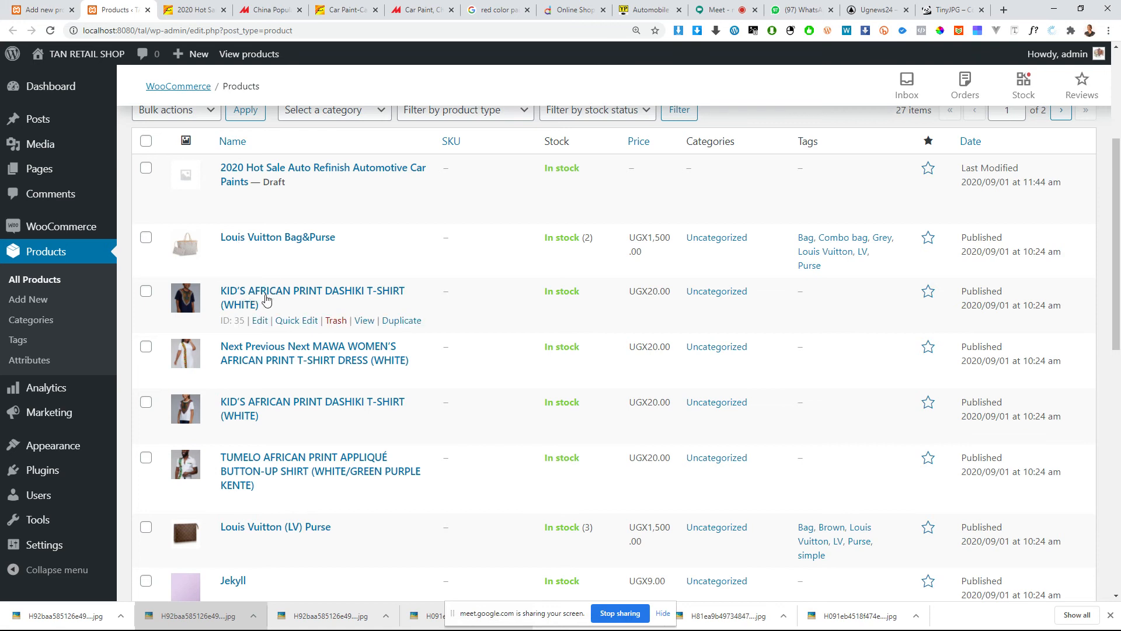
click(41, 9)
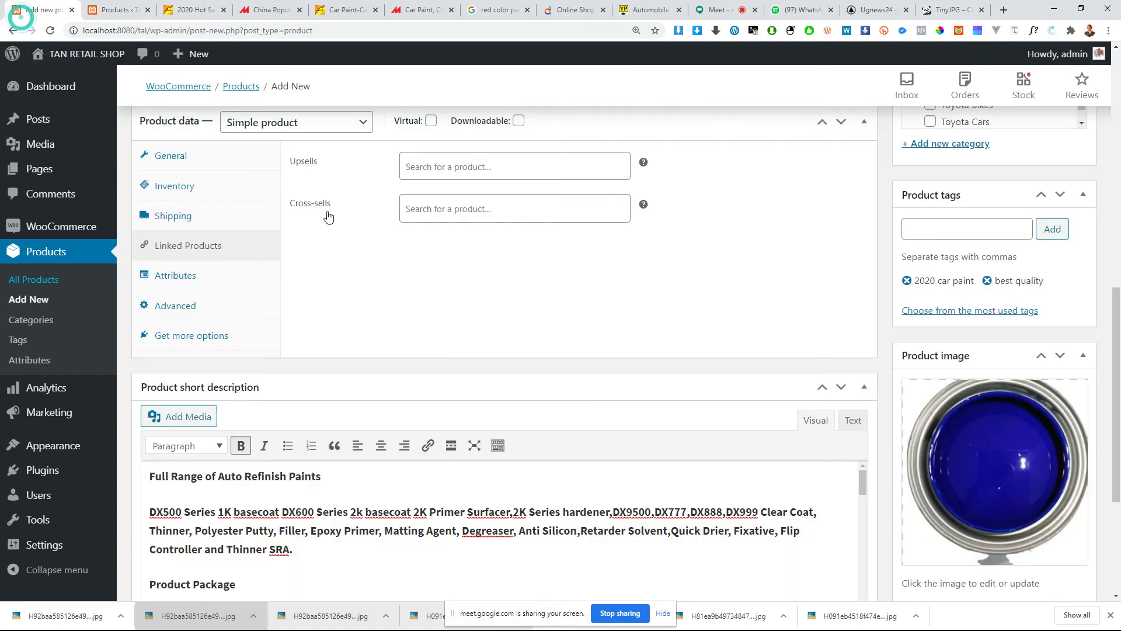
click(429, 166)
scroll(448, 265, up, 2)
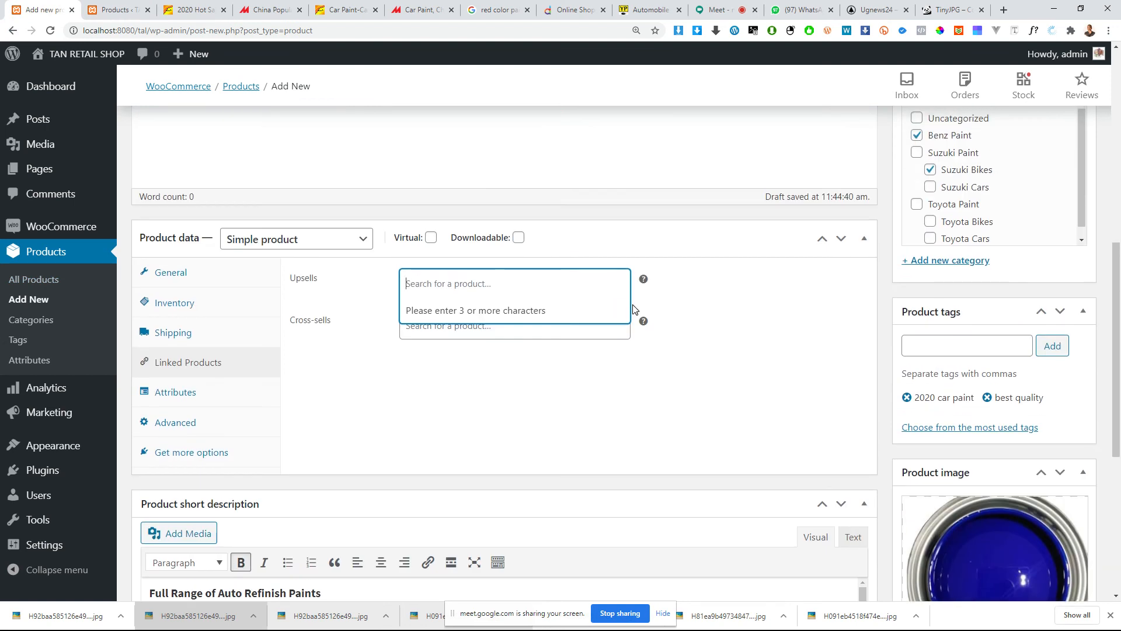
text(kid)
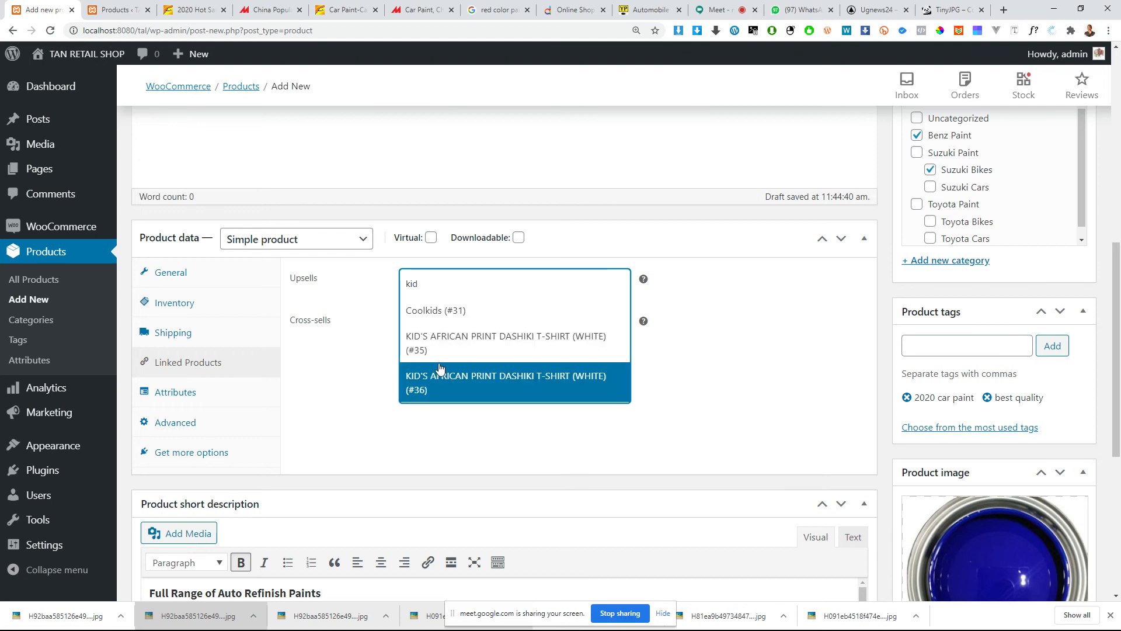
click(439, 347)
click(449, 316)
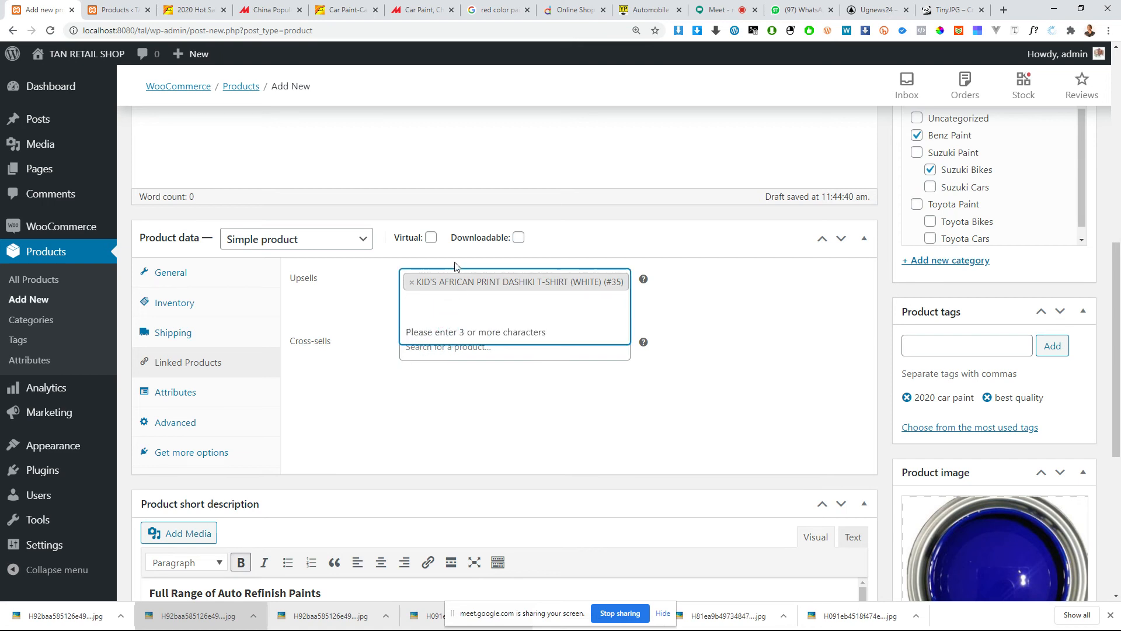
click(467, 406)
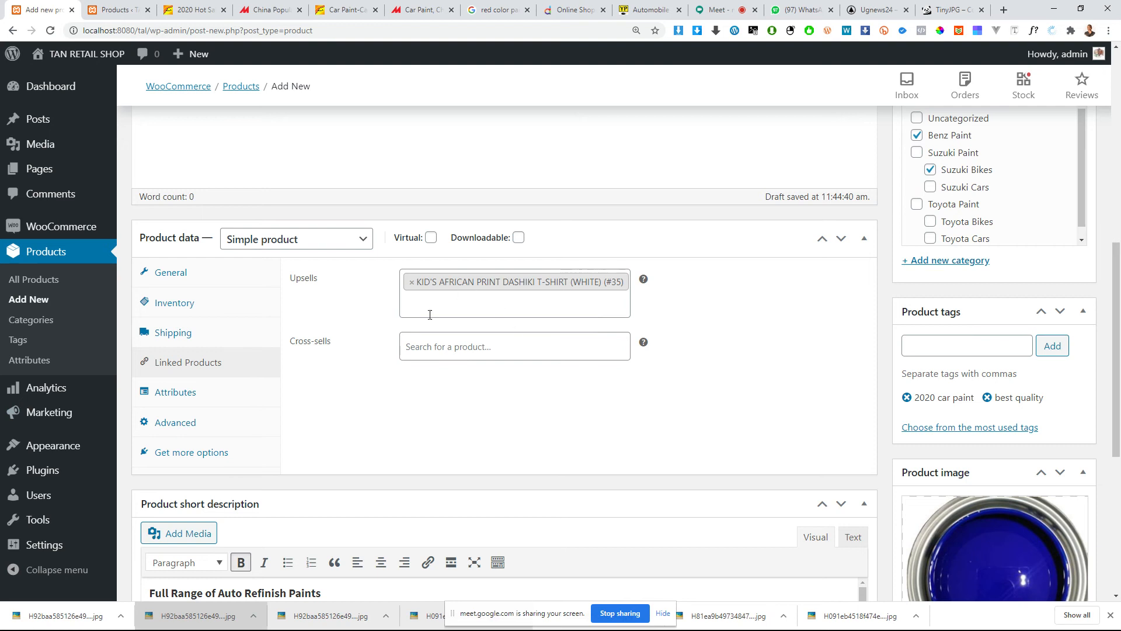
Step: Add the Color attribute to the product and select Red as its value
click(221, 392)
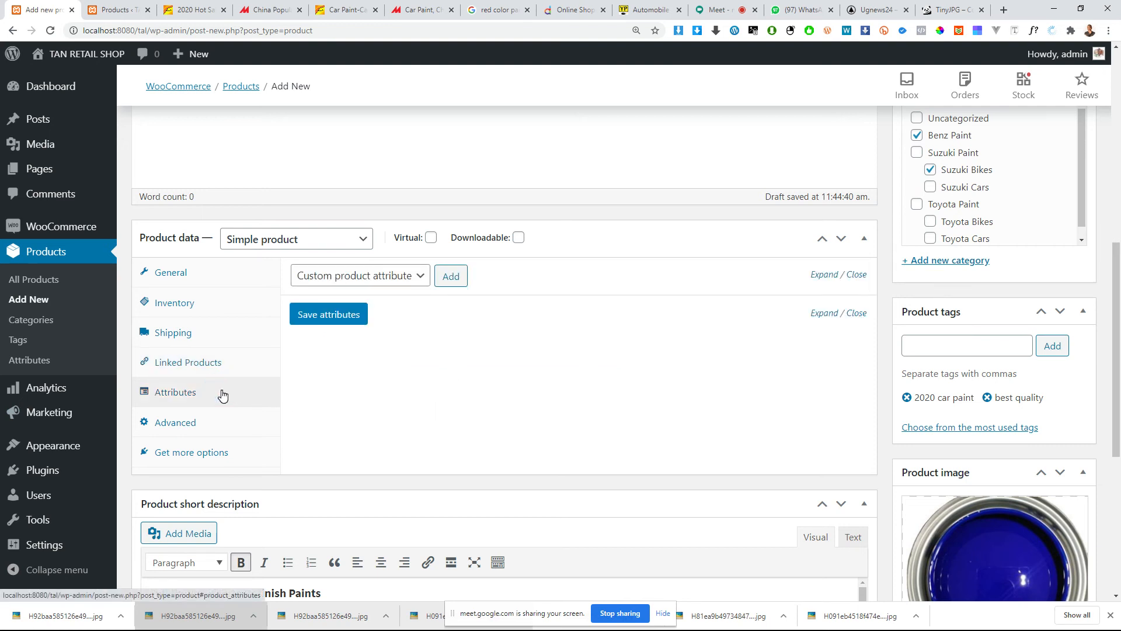
click(233, 363)
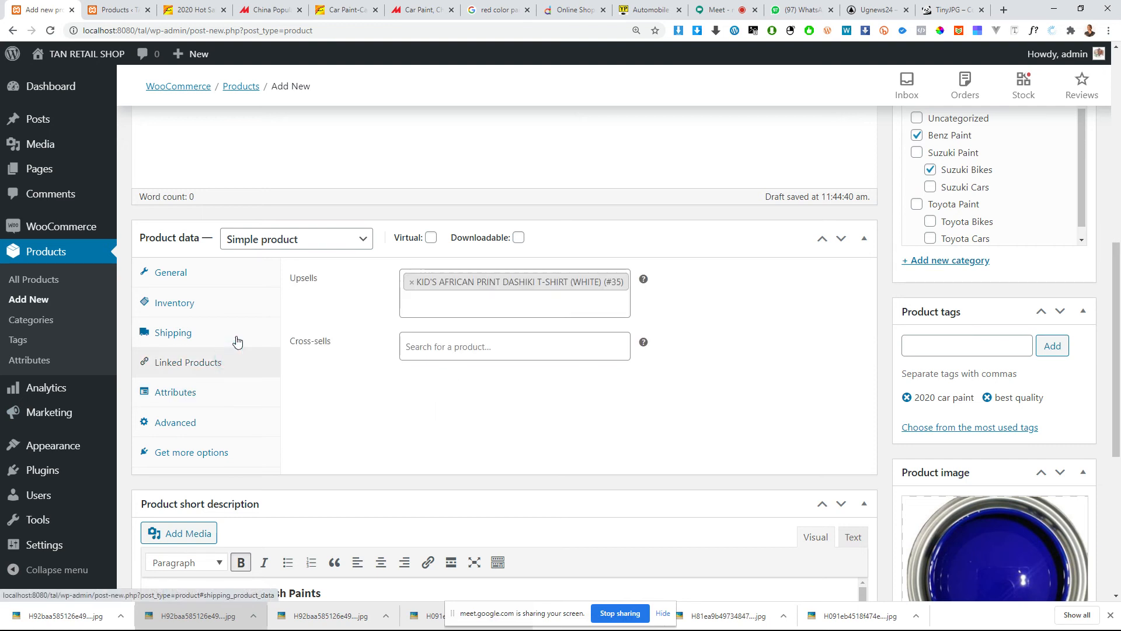
click(181, 402)
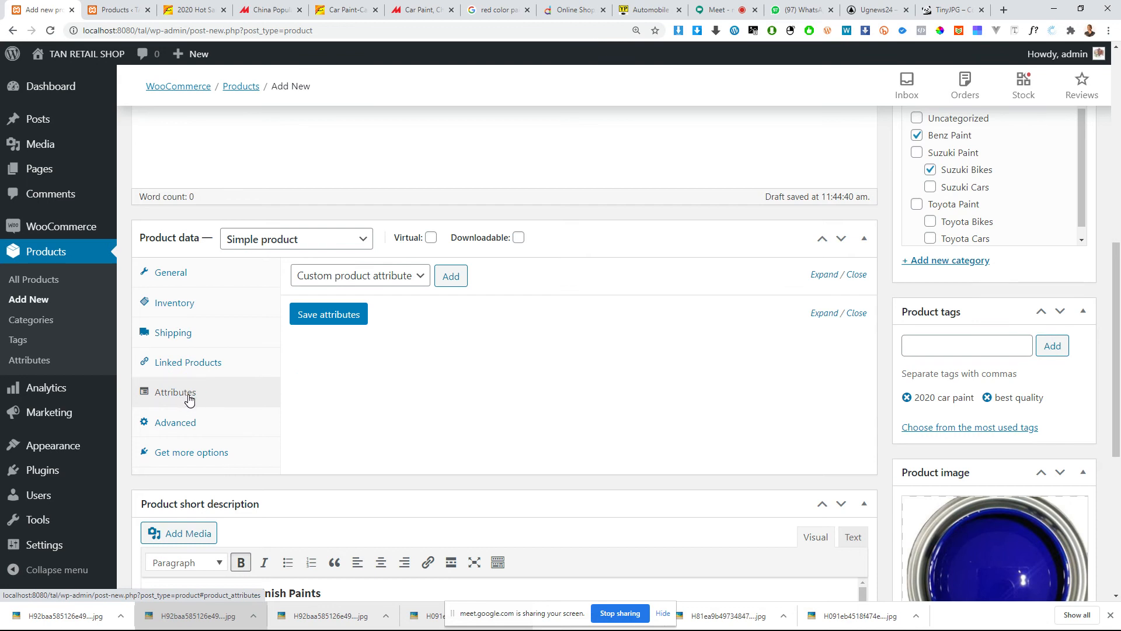
click(387, 281)
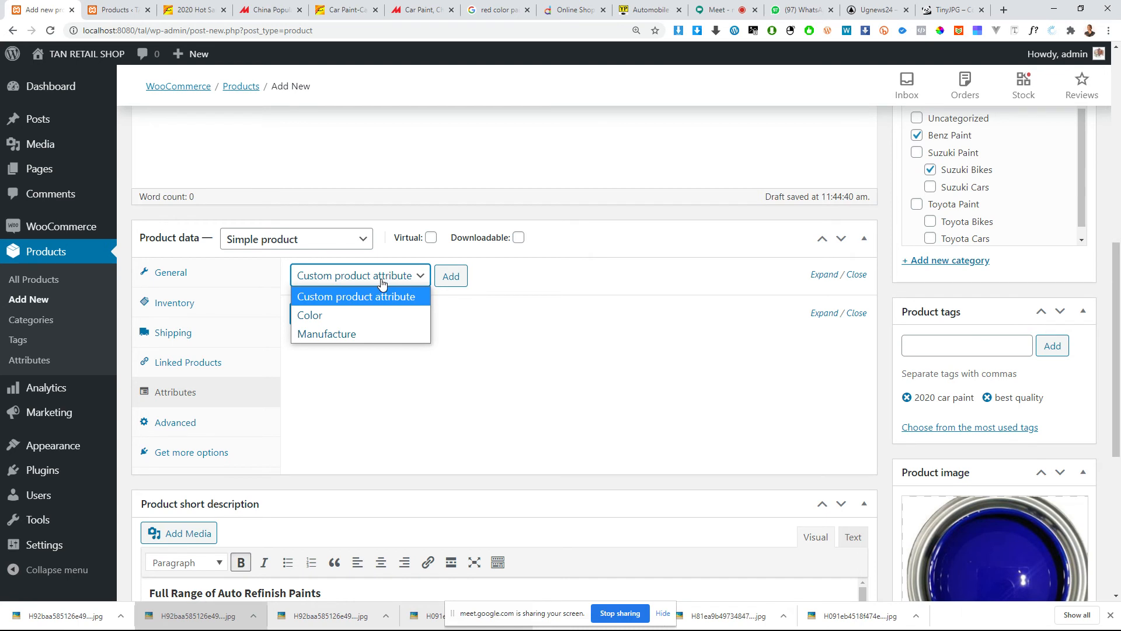
click(380, 280)
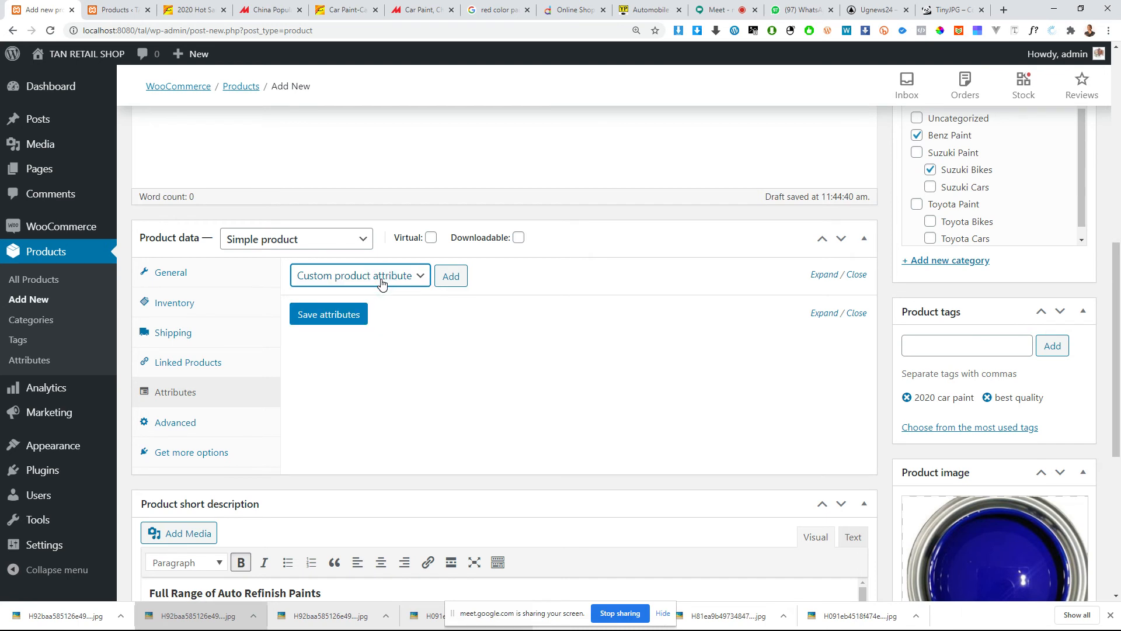
click(382, 281)
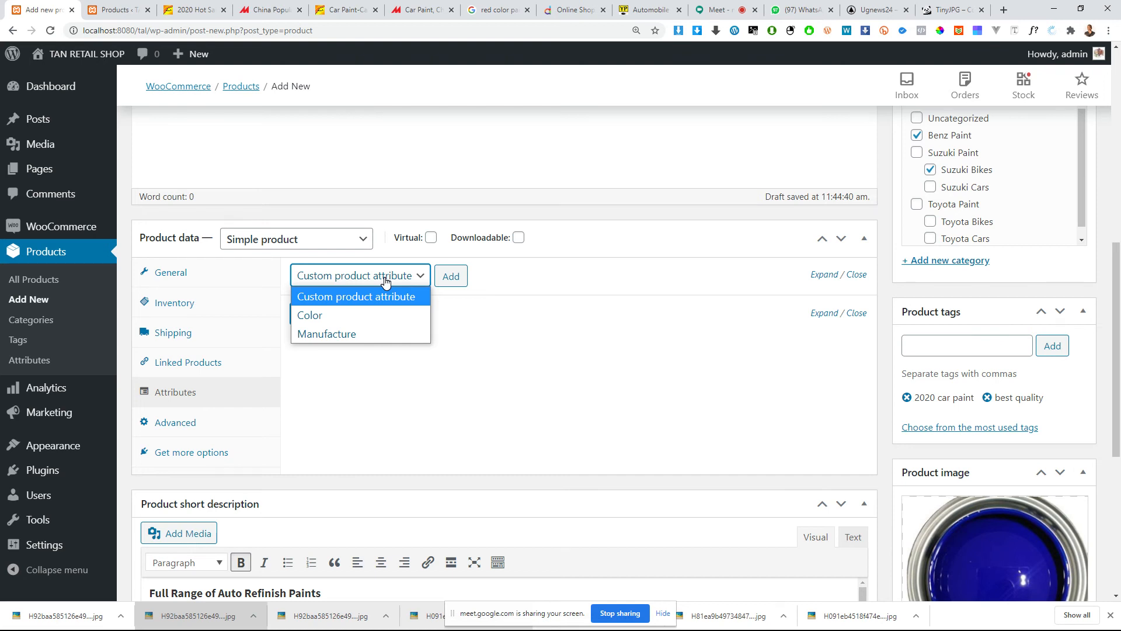
click(361, 316)
click(452, 277)
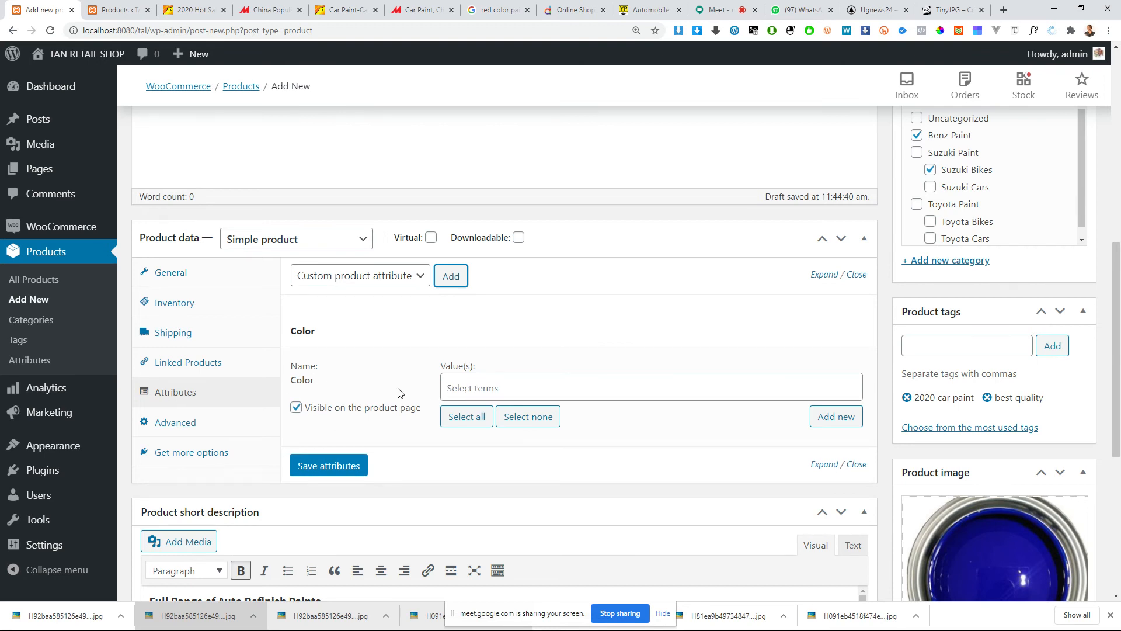
click(468, 386)
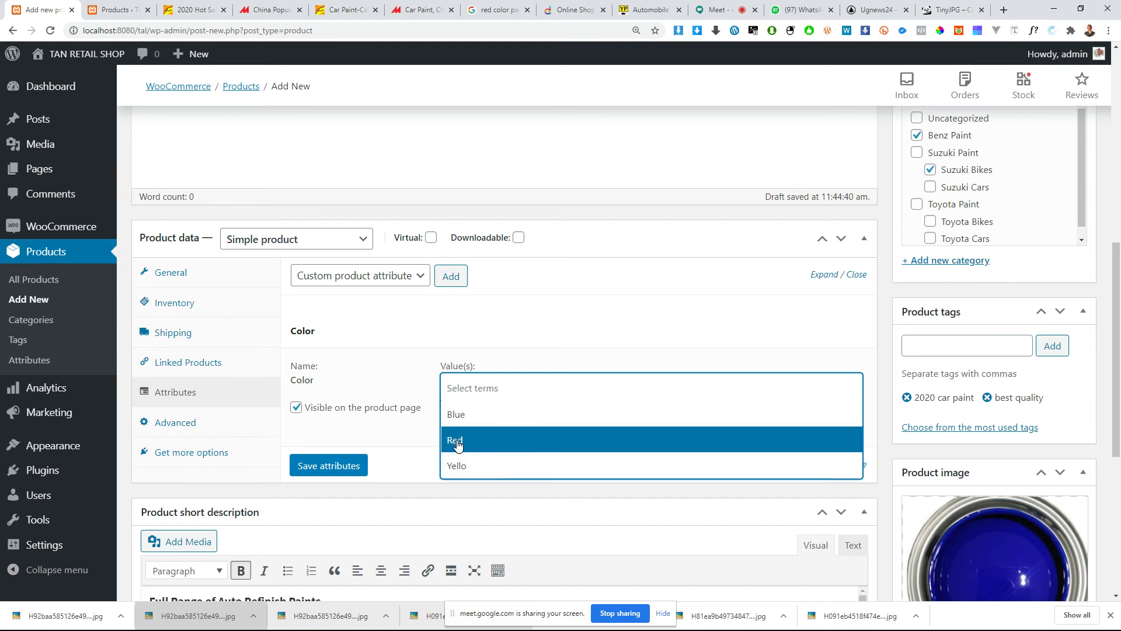
click(501, 446)
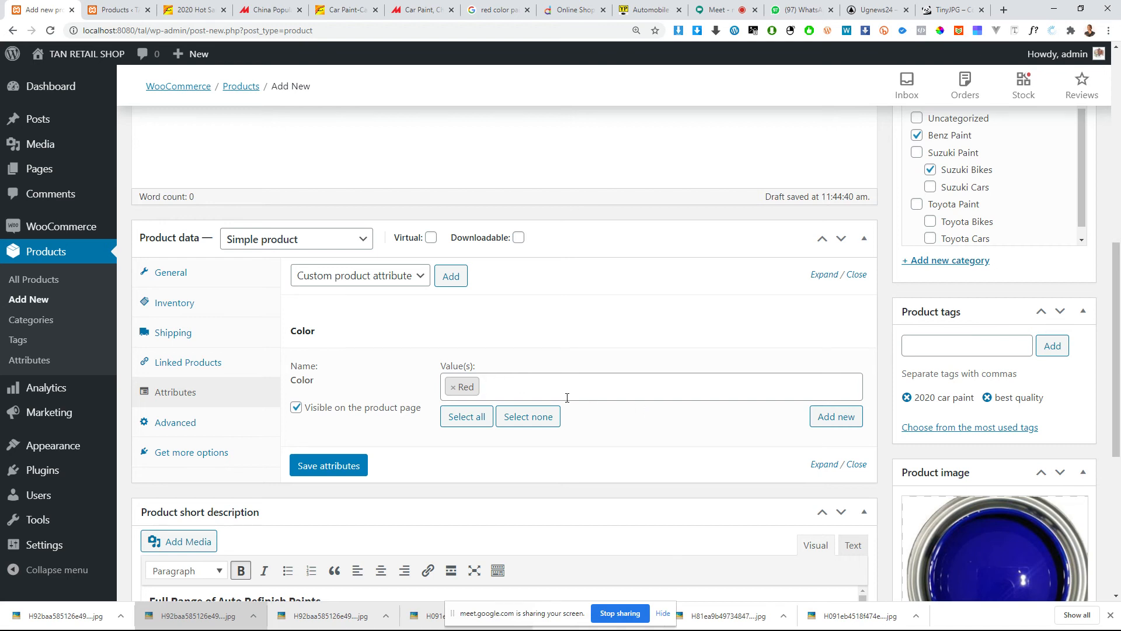
Step: Add the Manufacture attribute to the product and include Yello as another Color value
scroll(358, 438, down, 1)
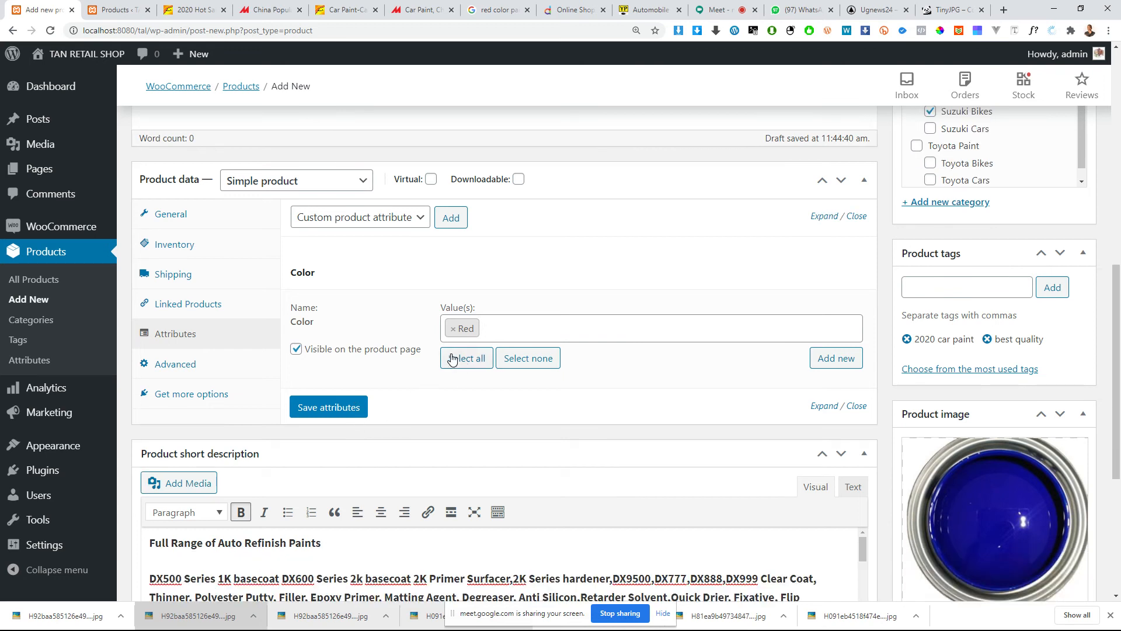
click(381, 219)
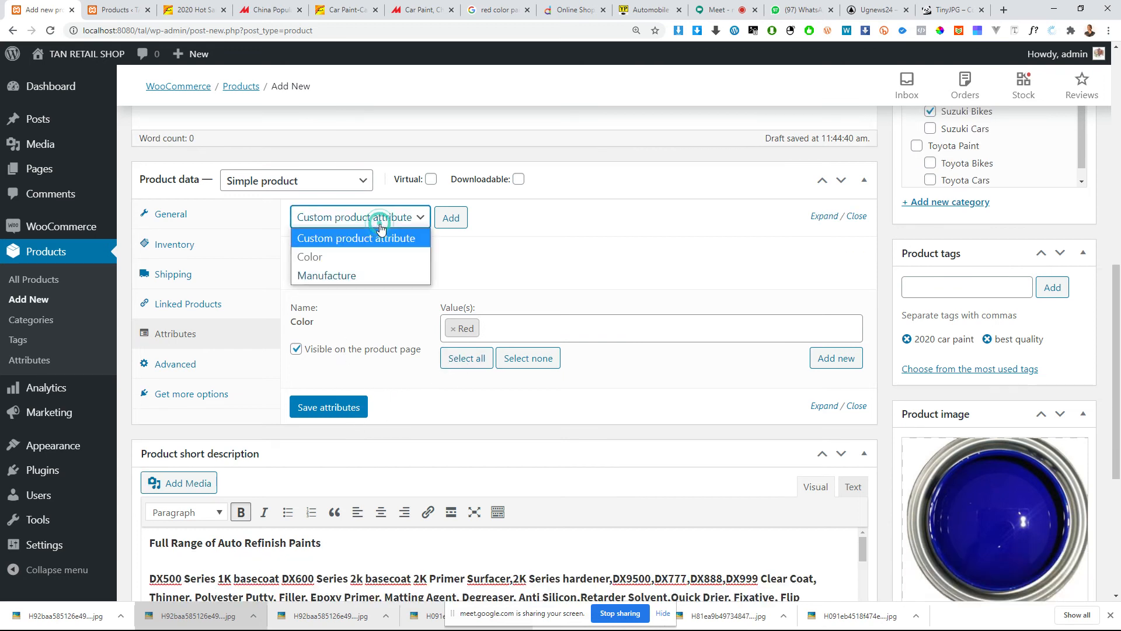
click(356, 272)
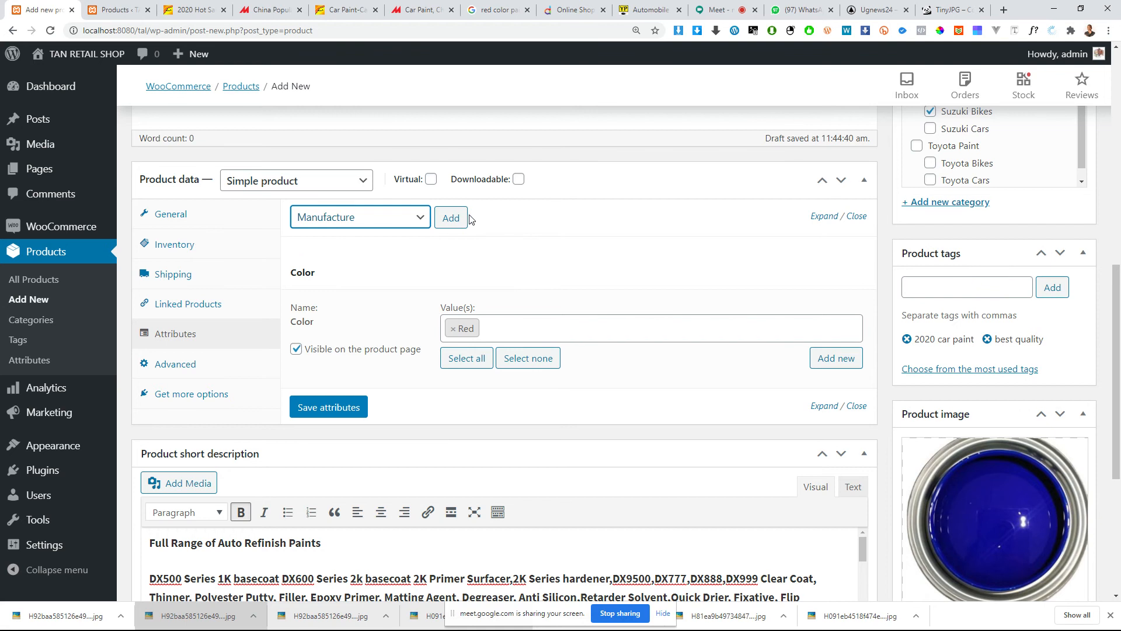
click(458, 217)
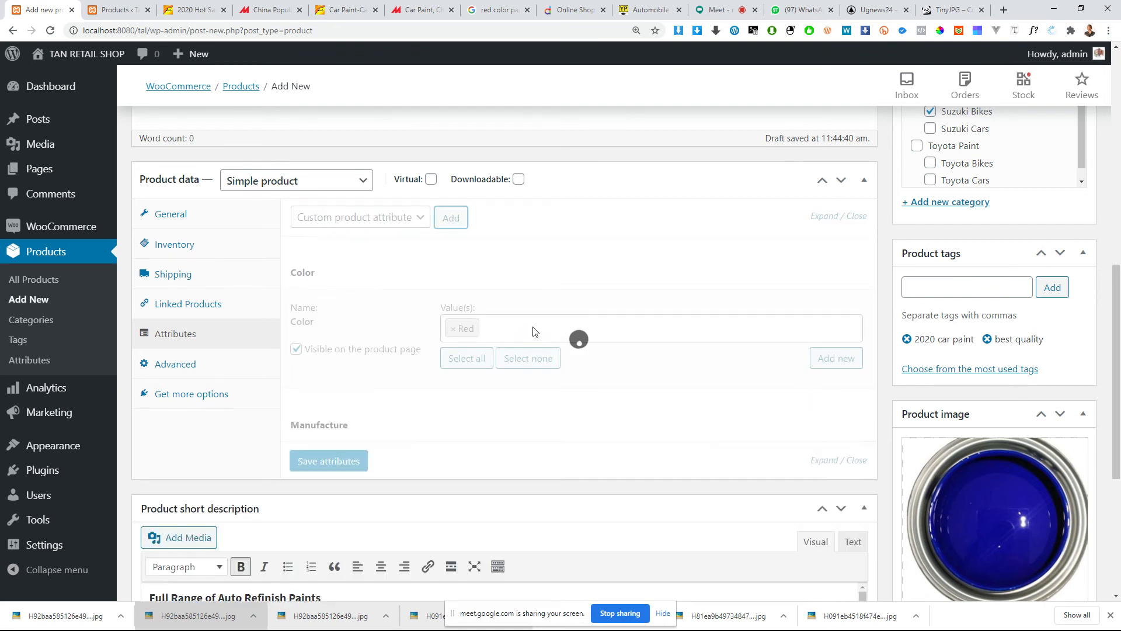
click(532, 328)
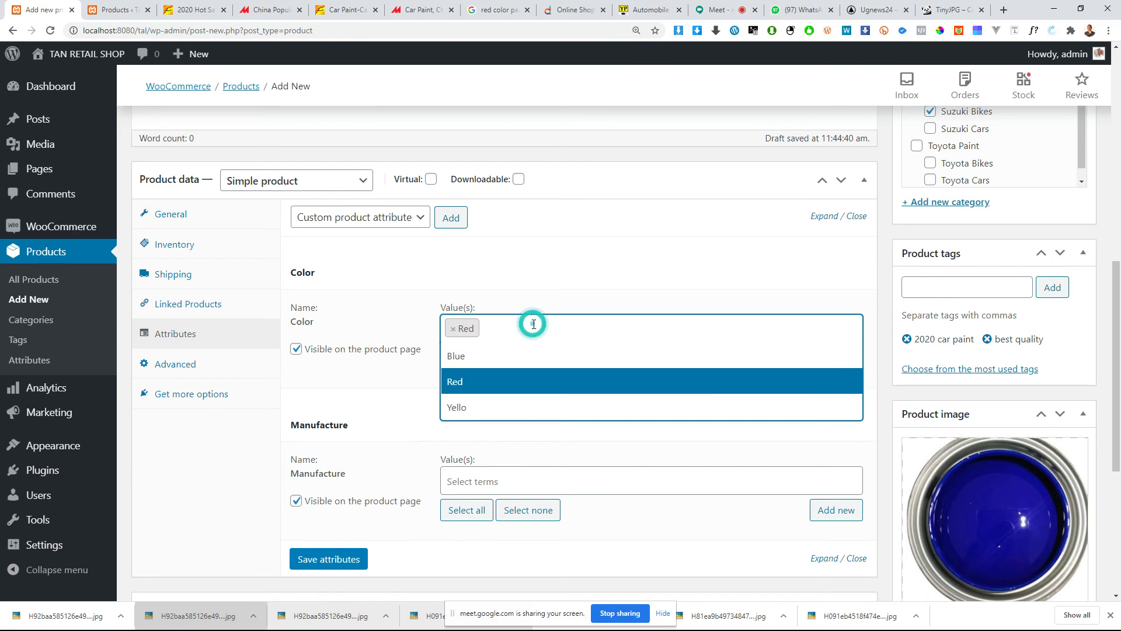
click(479, 407)
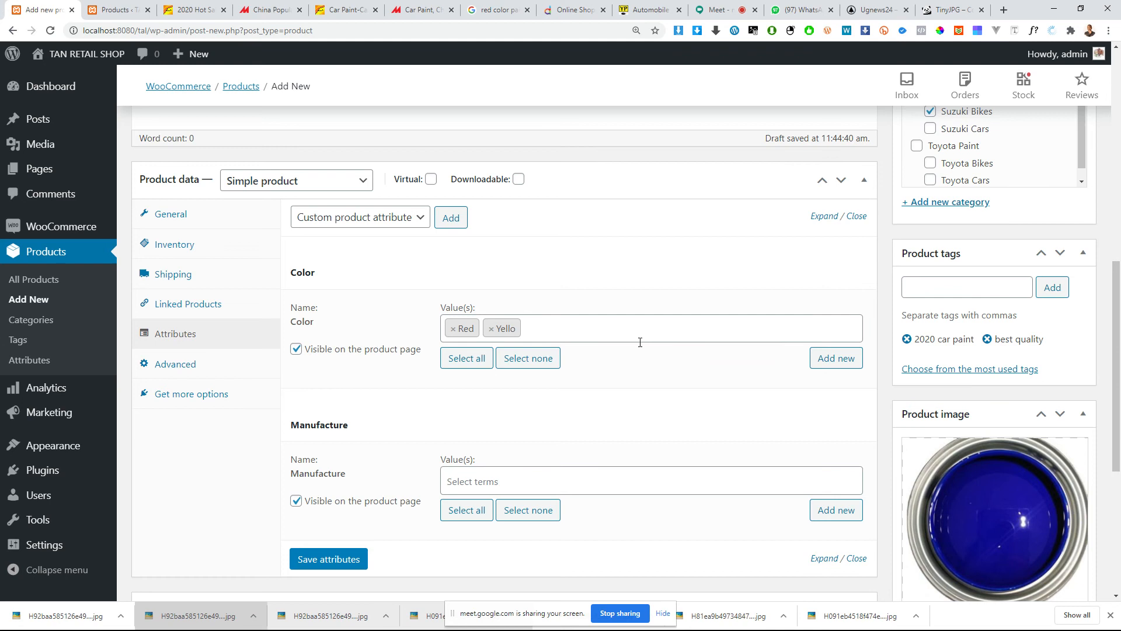
Step: Set the Manufacture attribute's value to Manufacture b, save the attributes, and check the saved Color entry
scroll(611, 363, down, 3)
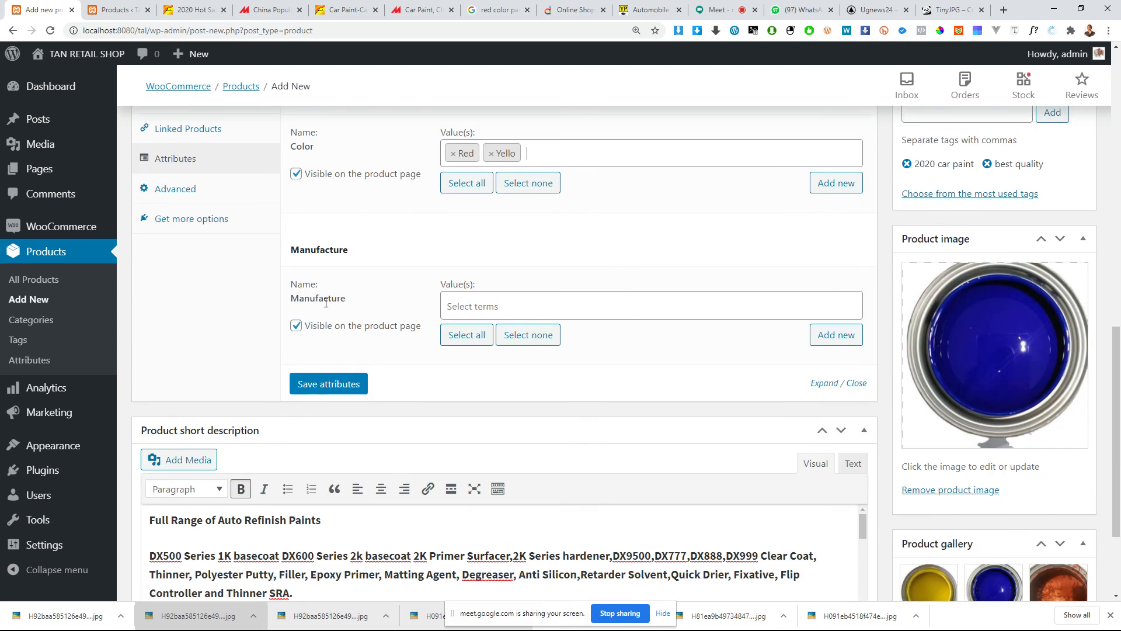
click(488, 304)
click(496, 358)
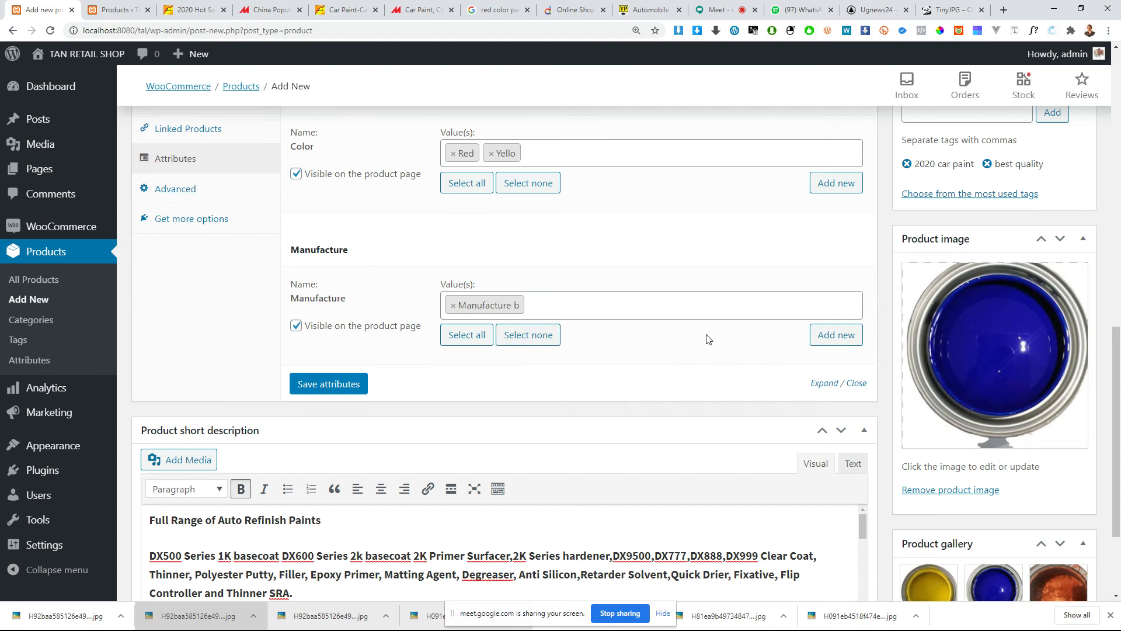
scroll(349, 414, up, 1)
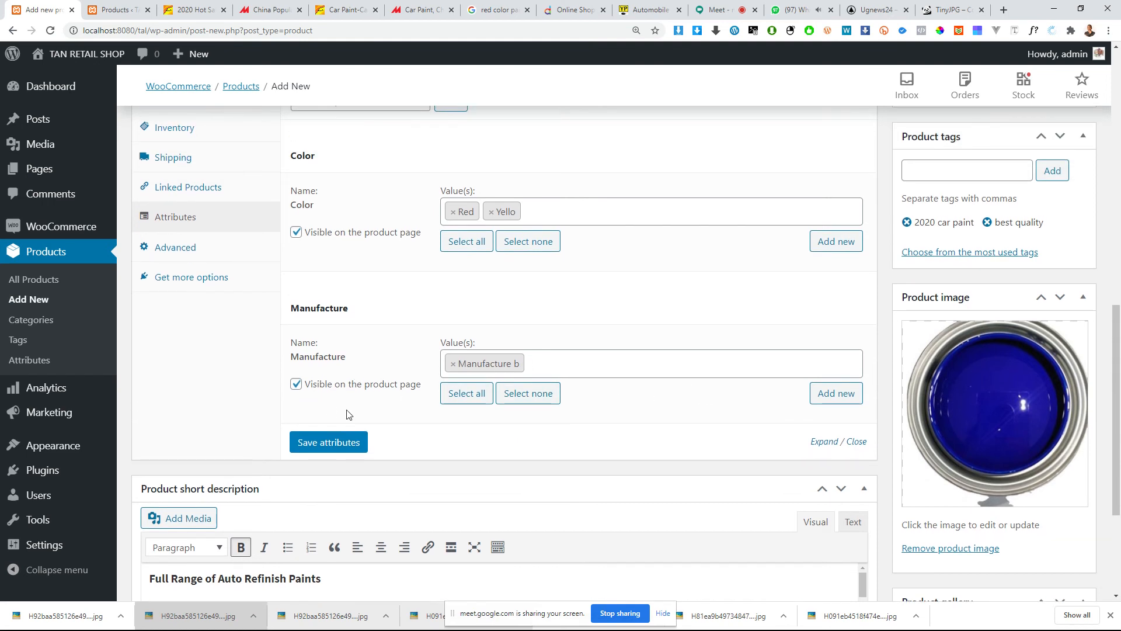
click(349, 442)
scroll(520, 376, up, 1)
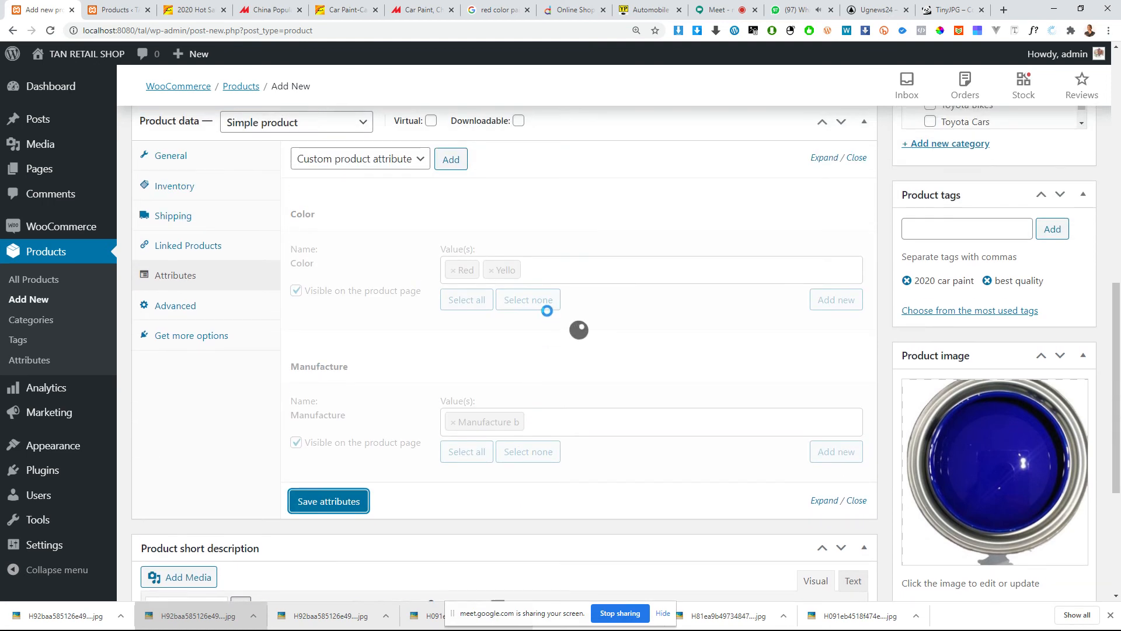
scroll(407, 395, up, 3)
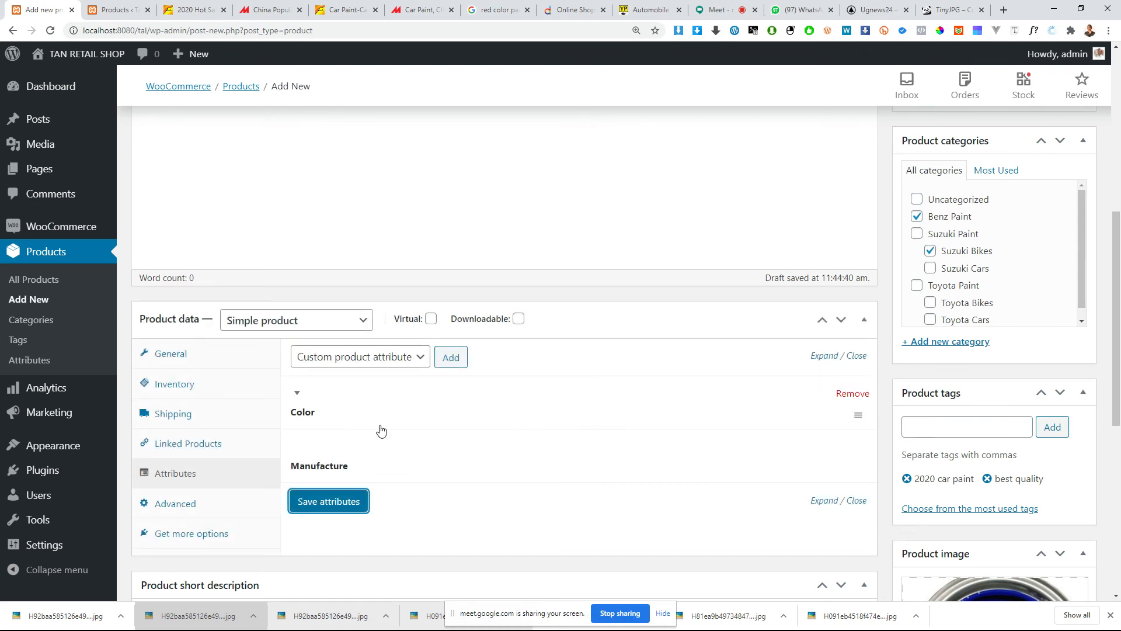
click(293, 401)
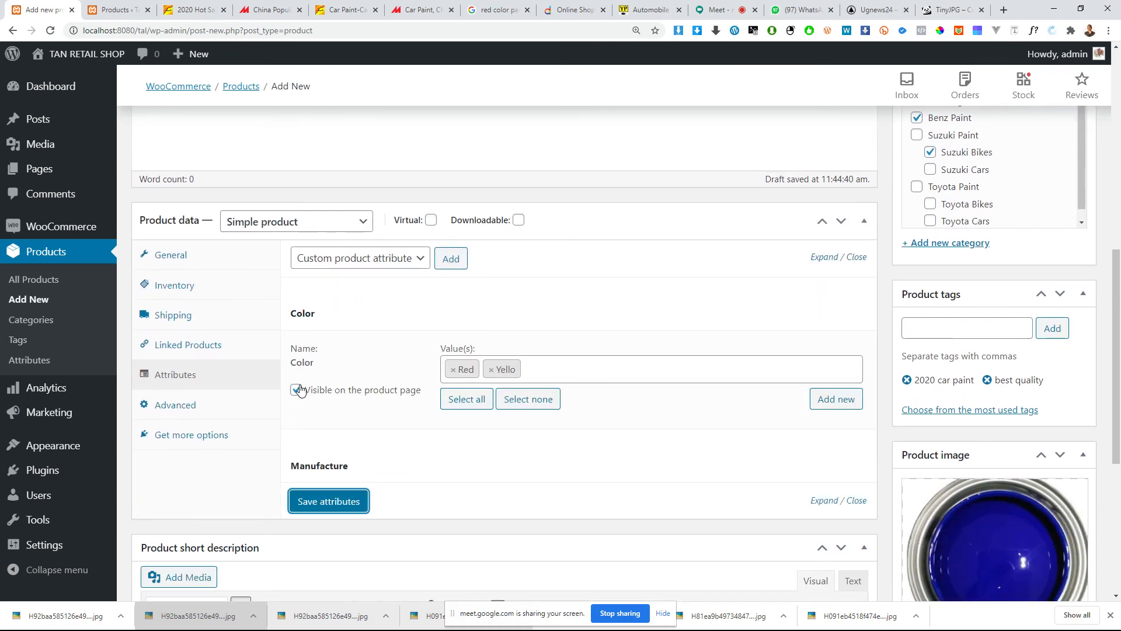
click(305, 308)
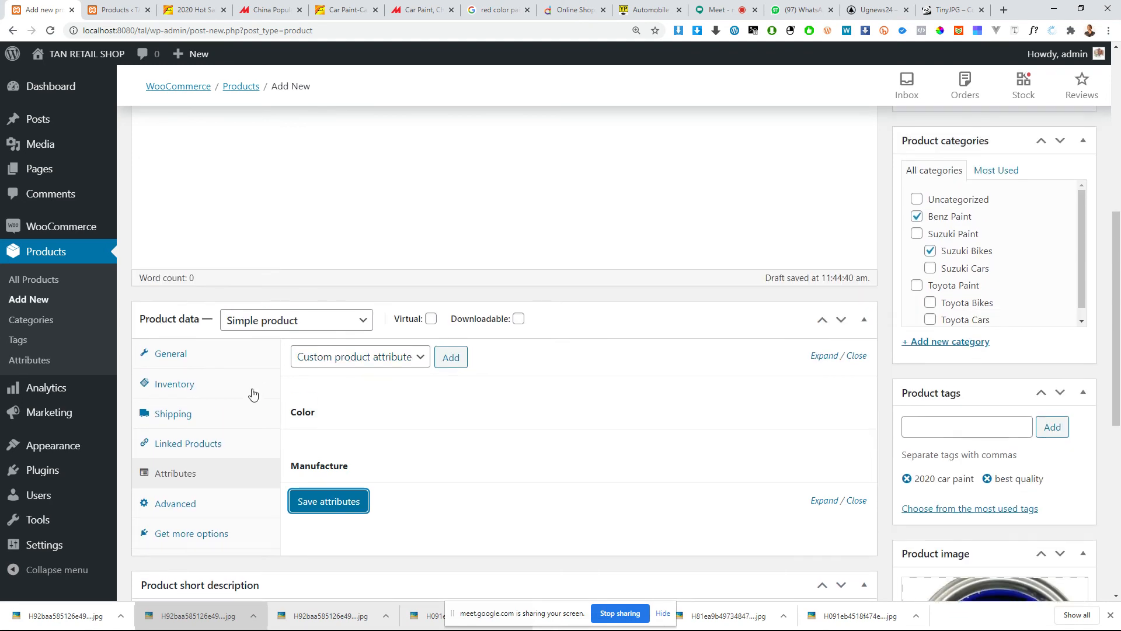
Step: Review the product's advanced settings, the recommended extensions and the general price settings
scroll(253, 391, down, 3)
click(191, 330)
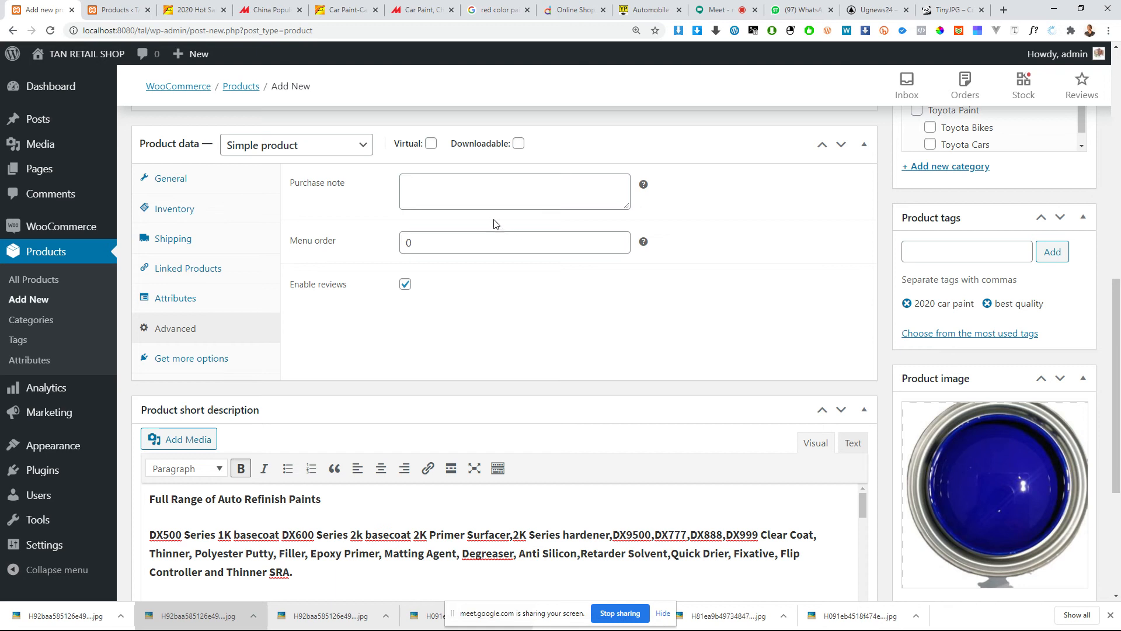
click(470, 190)
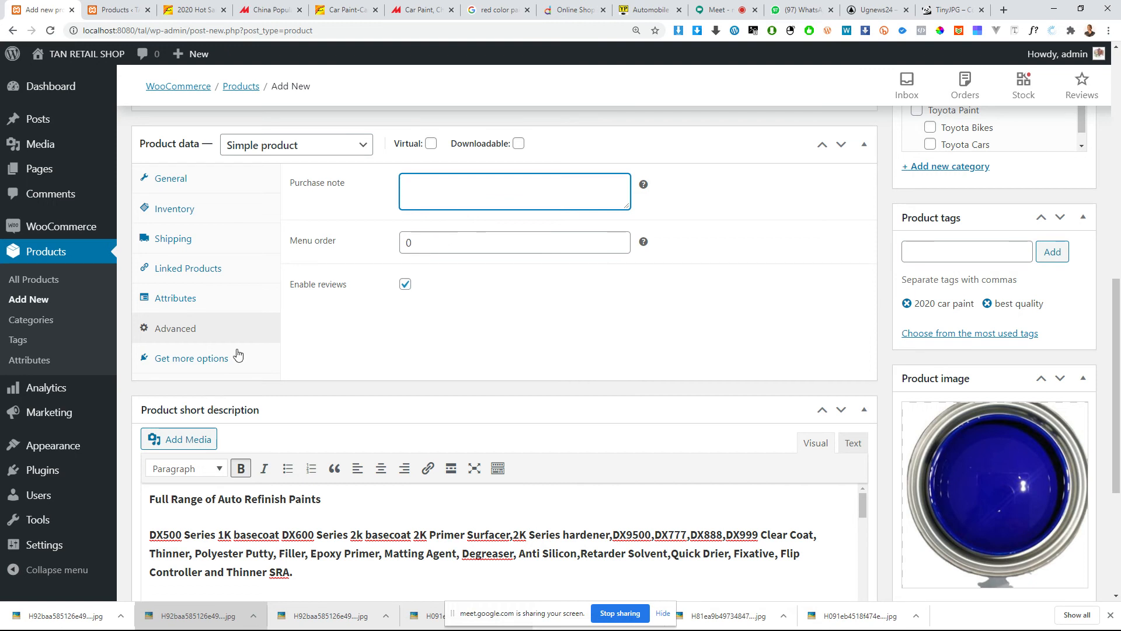
click(213, 358)
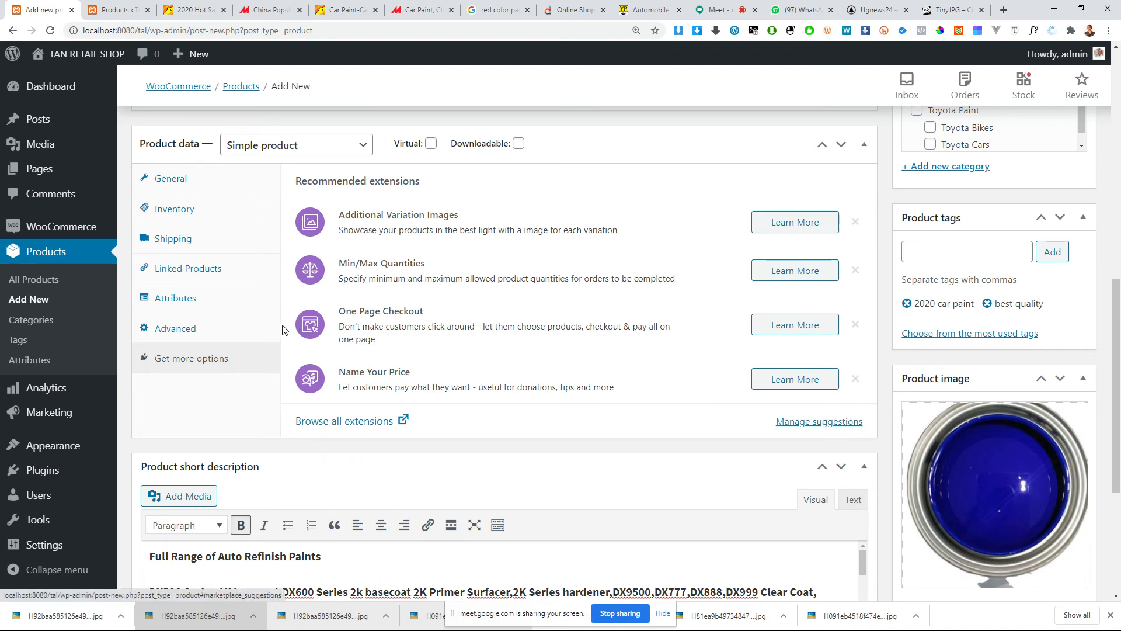
click(183, 191)
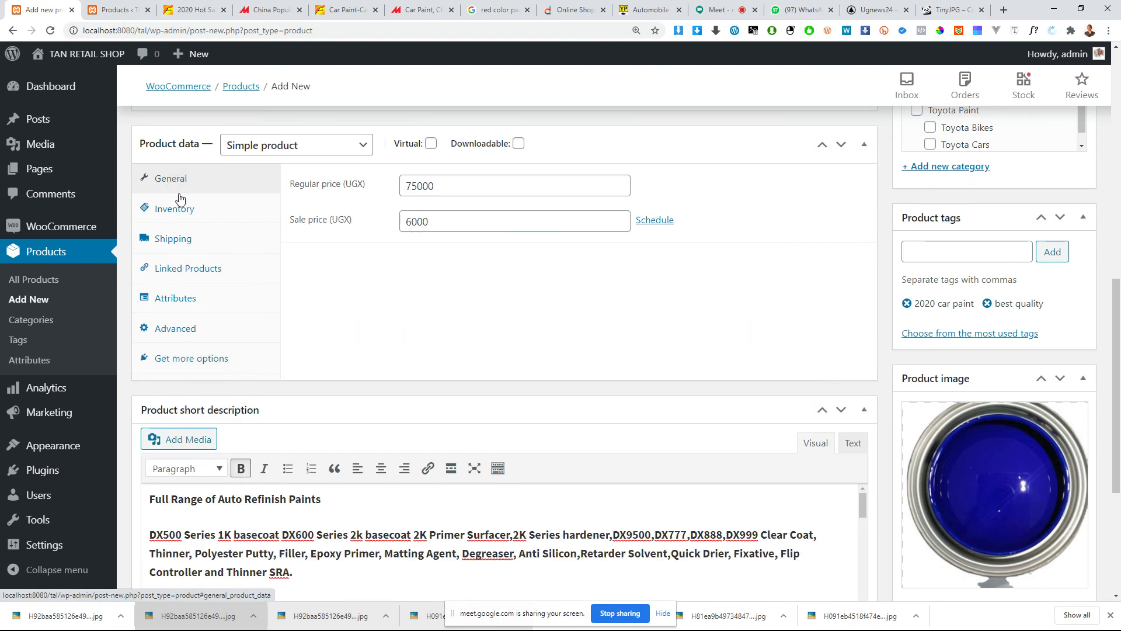
click(213, 369)
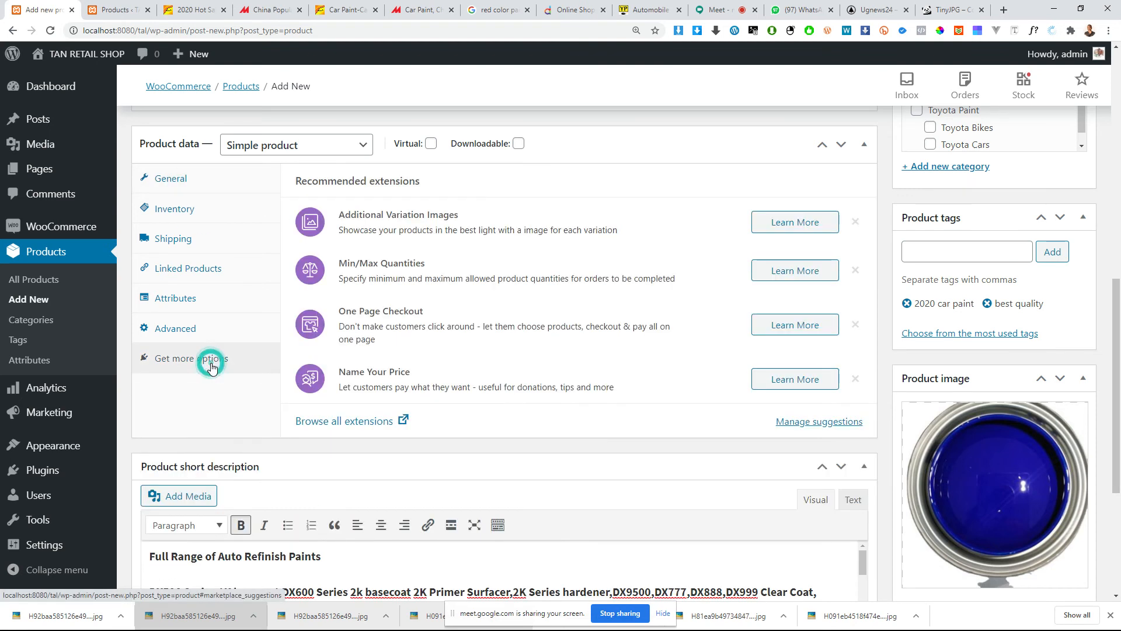
click(205, 326)
scroll(374, 271, up, 1)
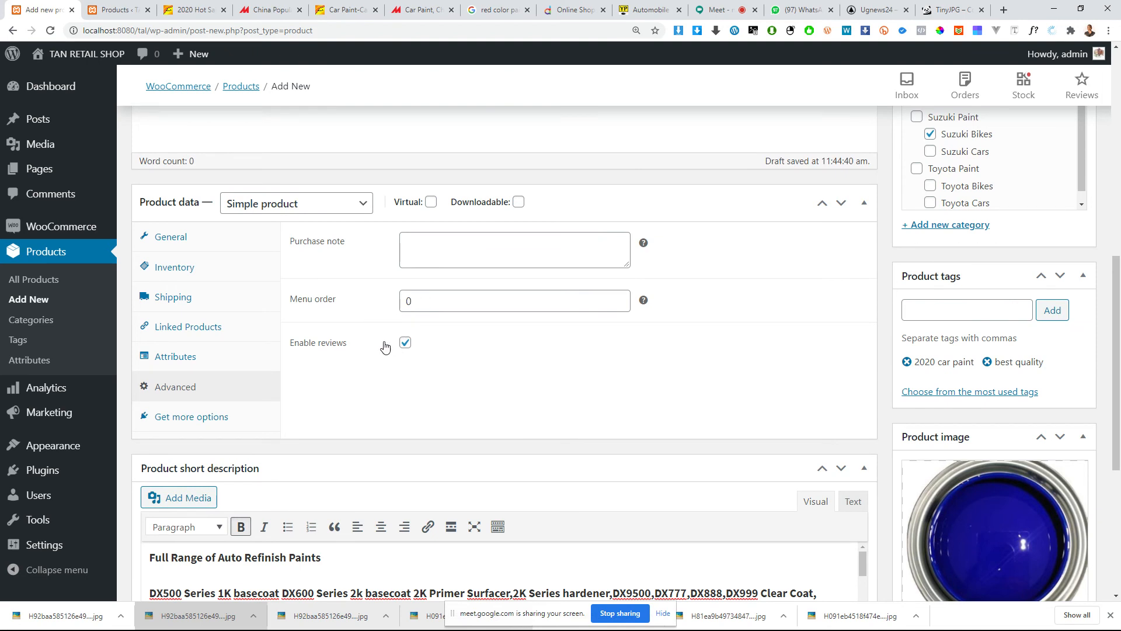
Step: Examine the product's purchase note field, general prices and the available product types, keeping Simple product
click(449, 253)
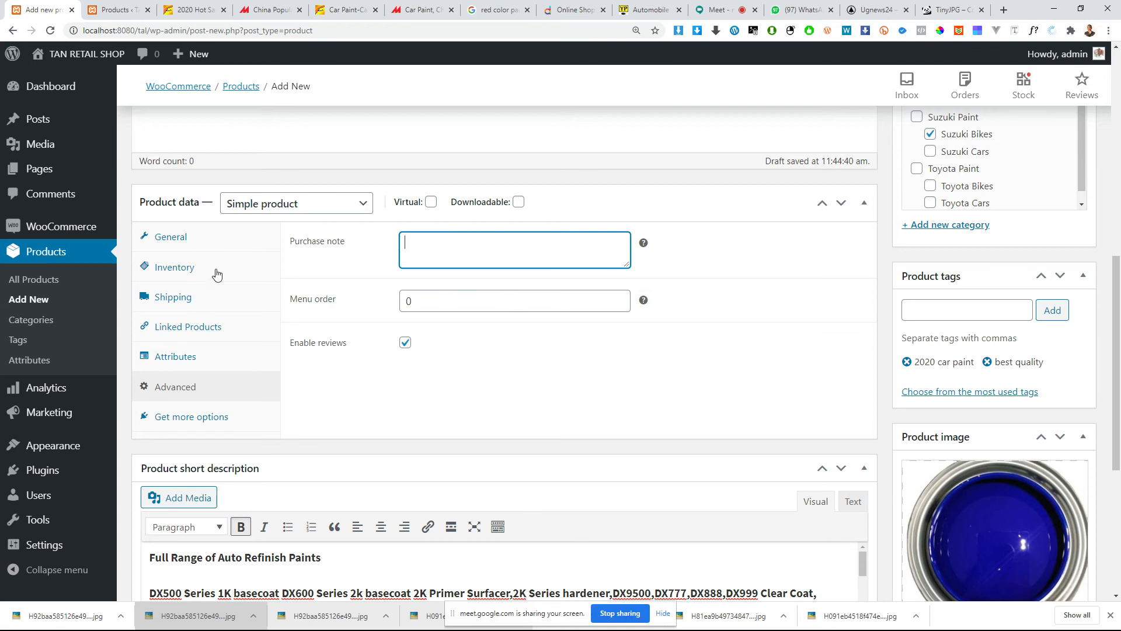
click(208, 236)
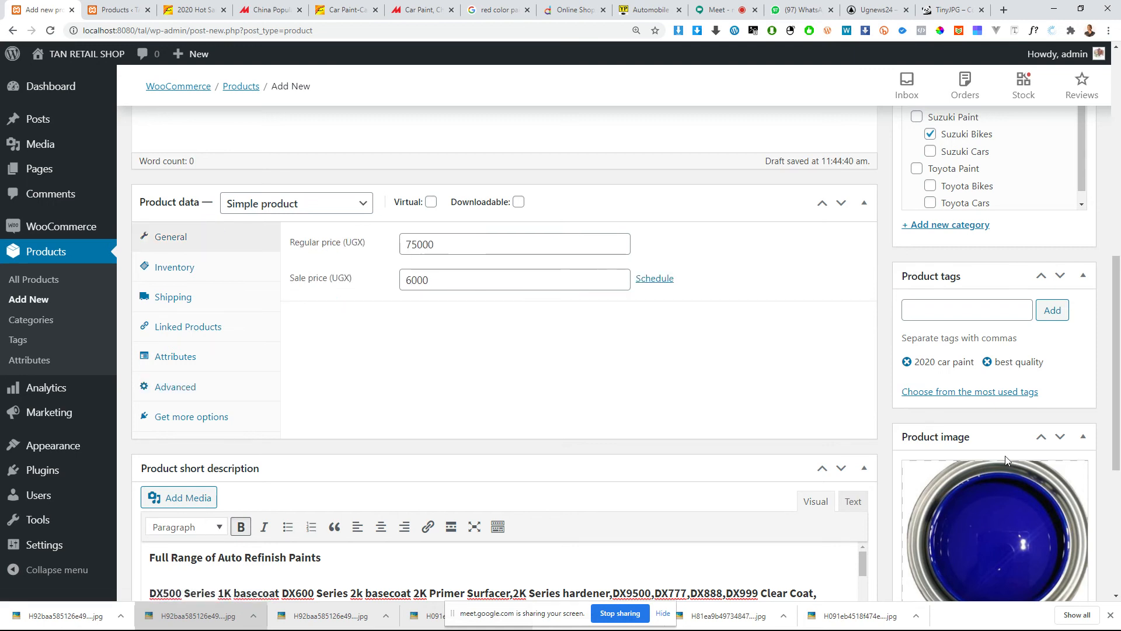
scroll(467, 388, down, 5)
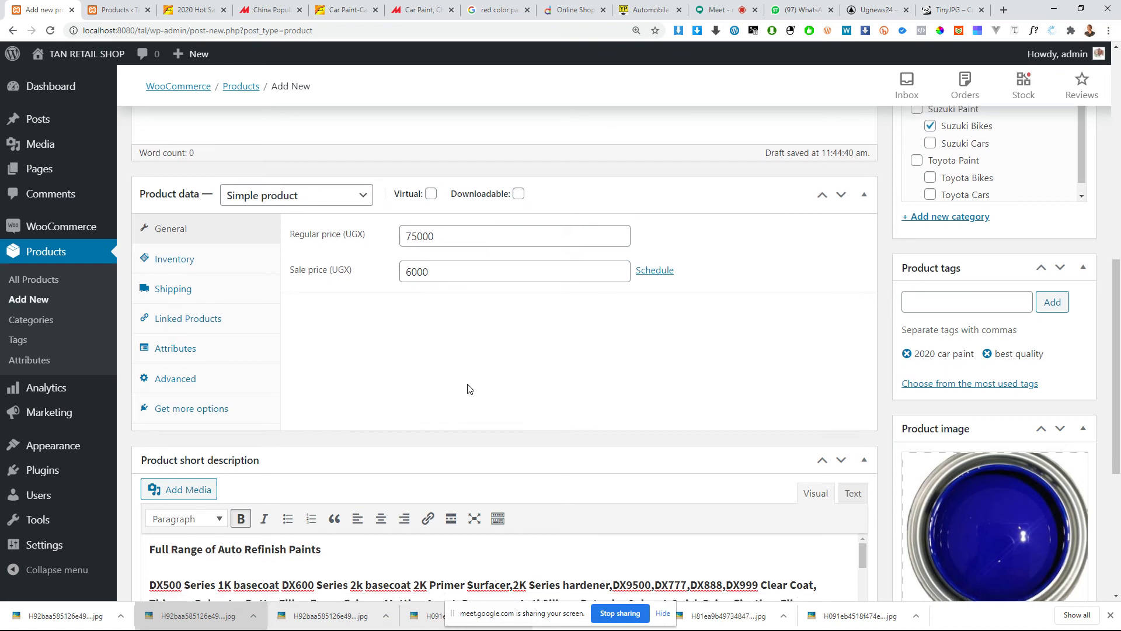
scroll(490, 377, up, 15)
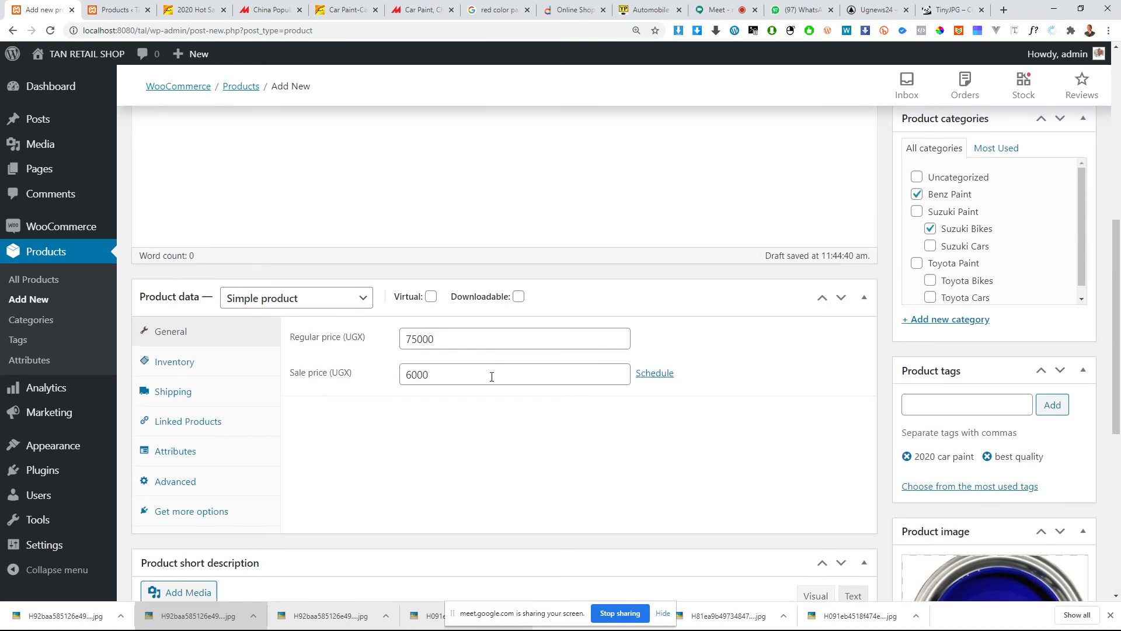
scroll(492, 377, down, 5)
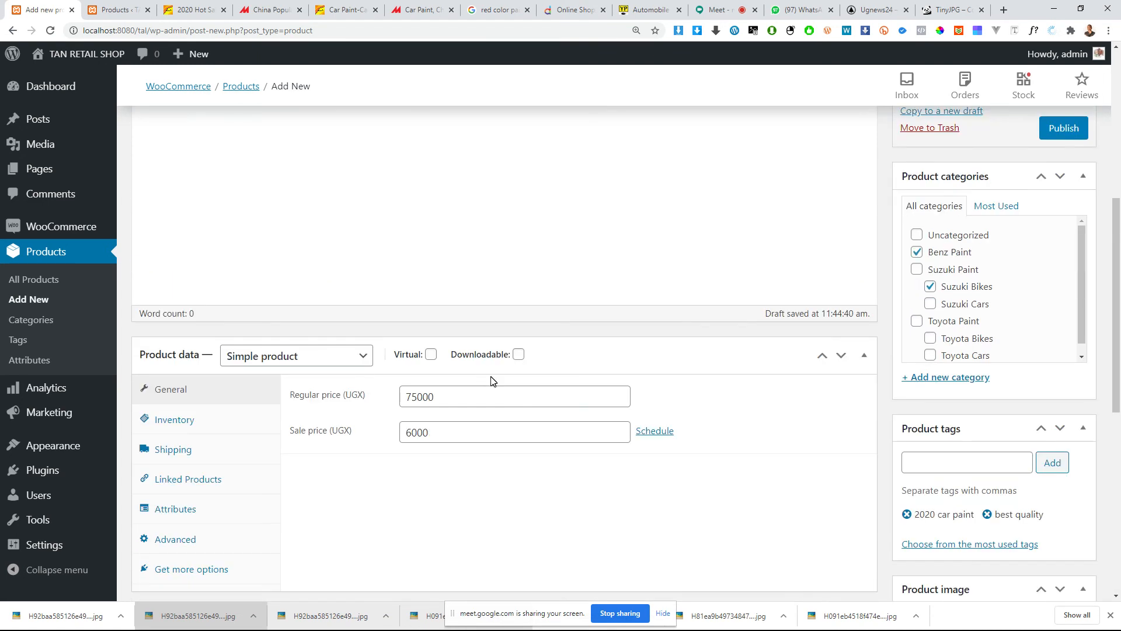
click(331, 355)
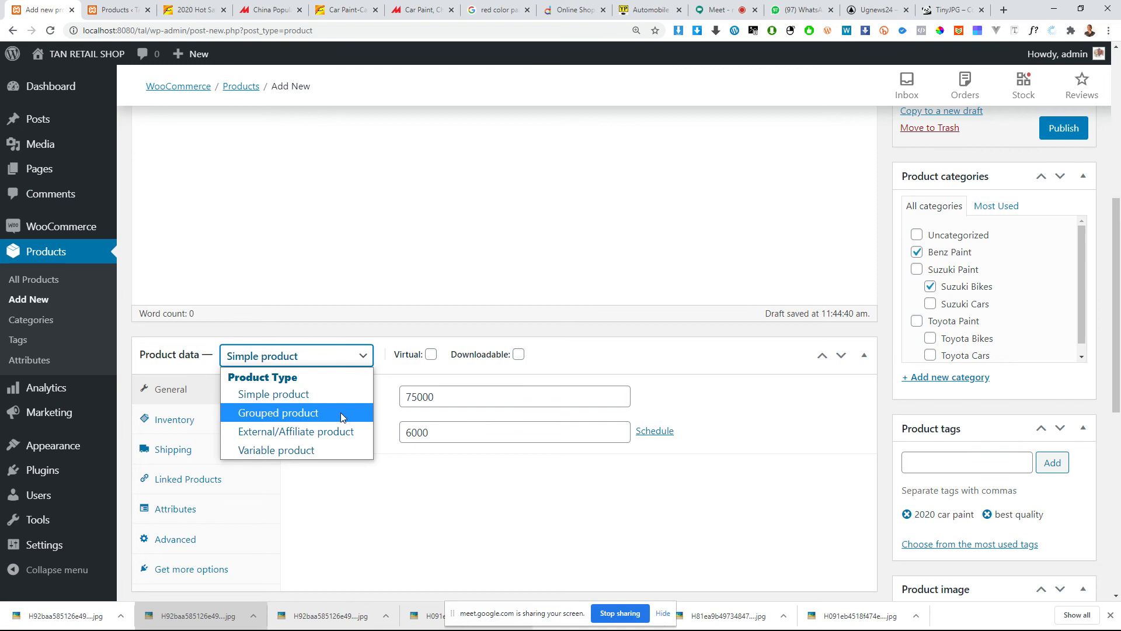
click(572, 217)
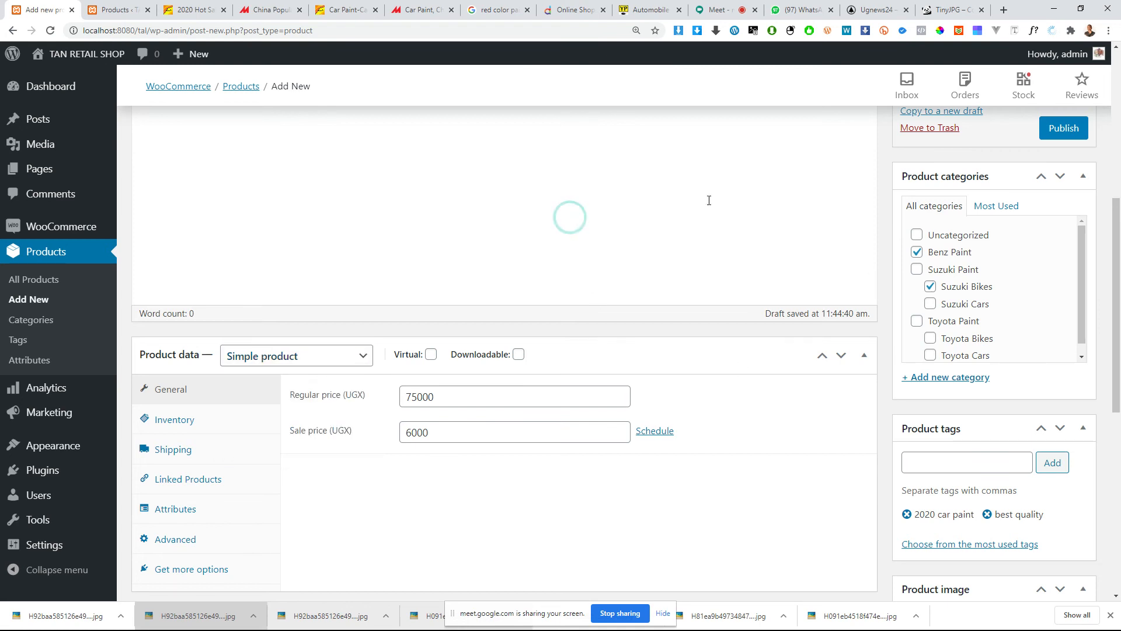
Step: Publish the car paint product and open its storefront page in a new browser tab
scroll(310, 426, up, 1)
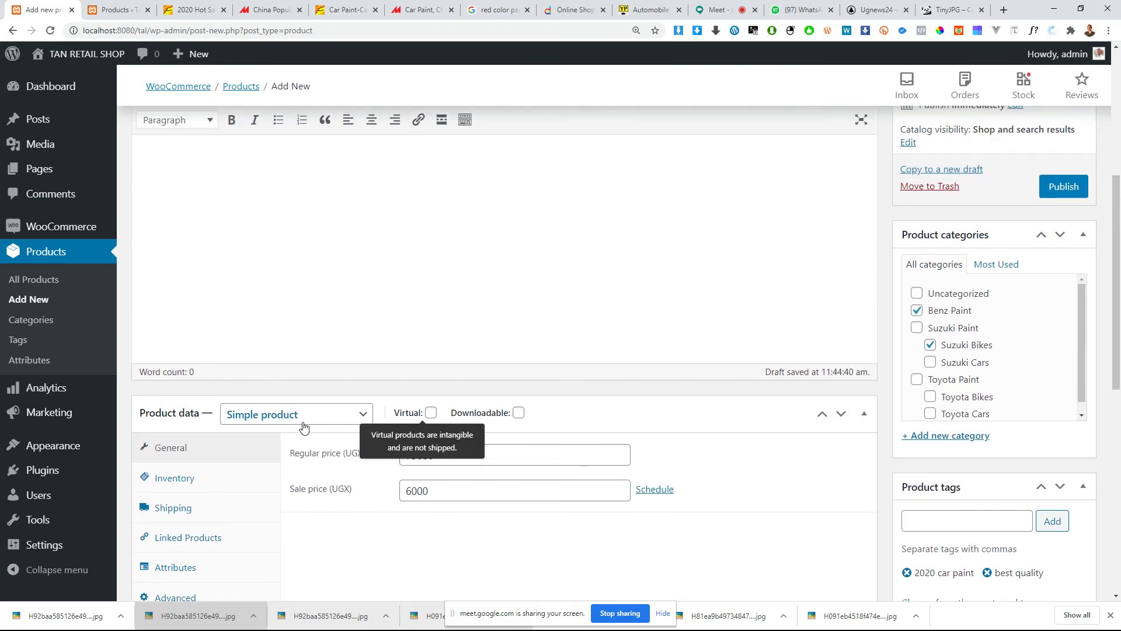
click(1073, 191)
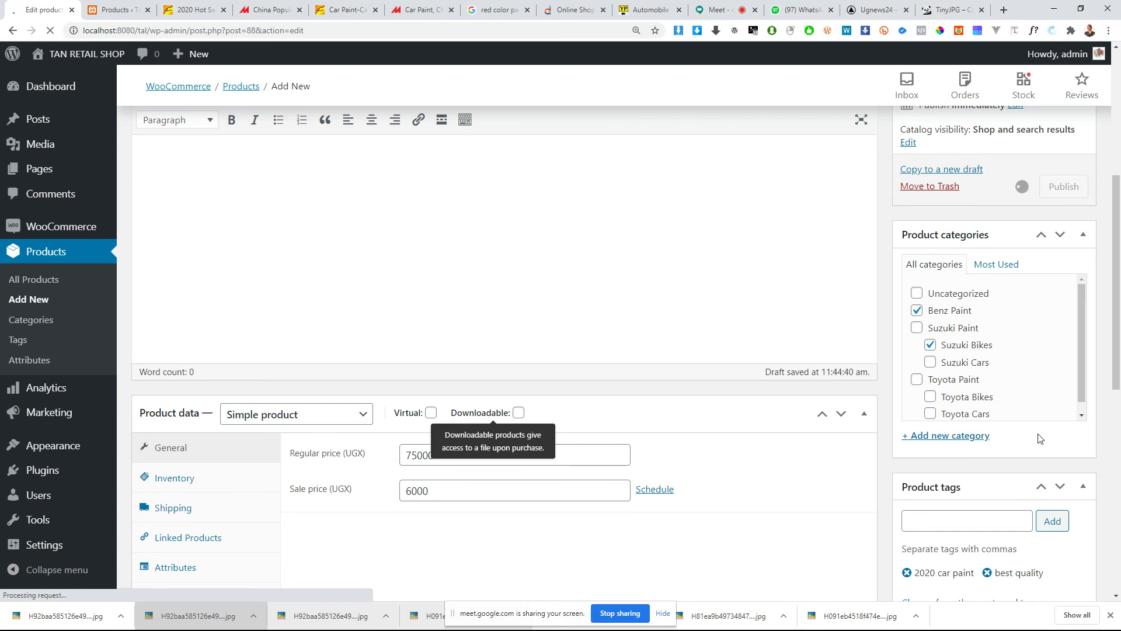
scroll(453, 319, down, 4)
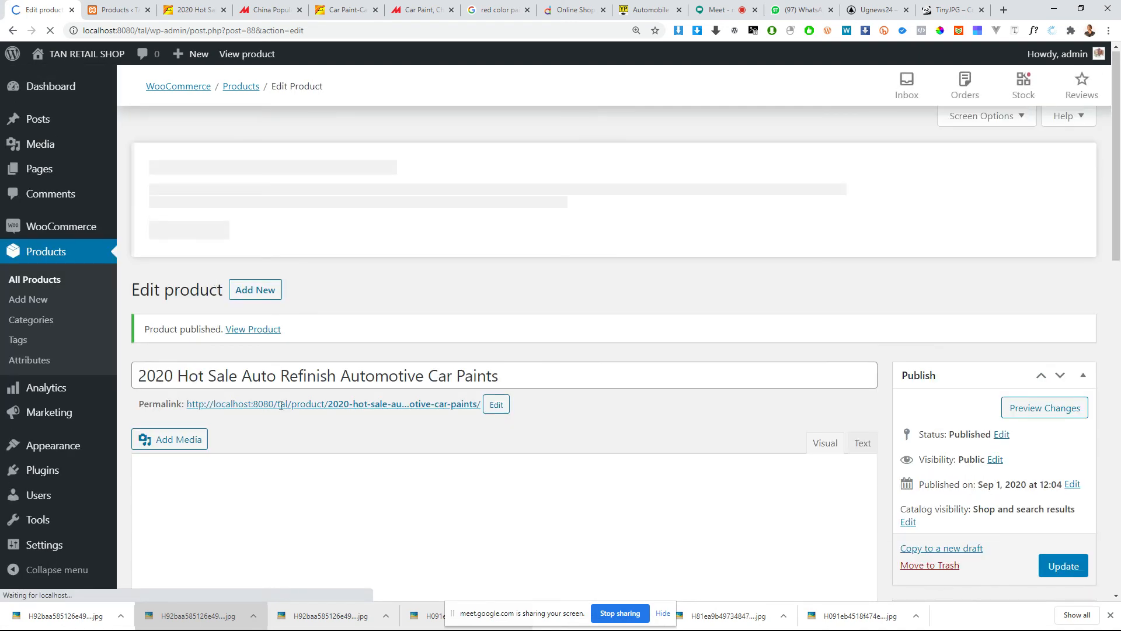
middle_click(354, 409)
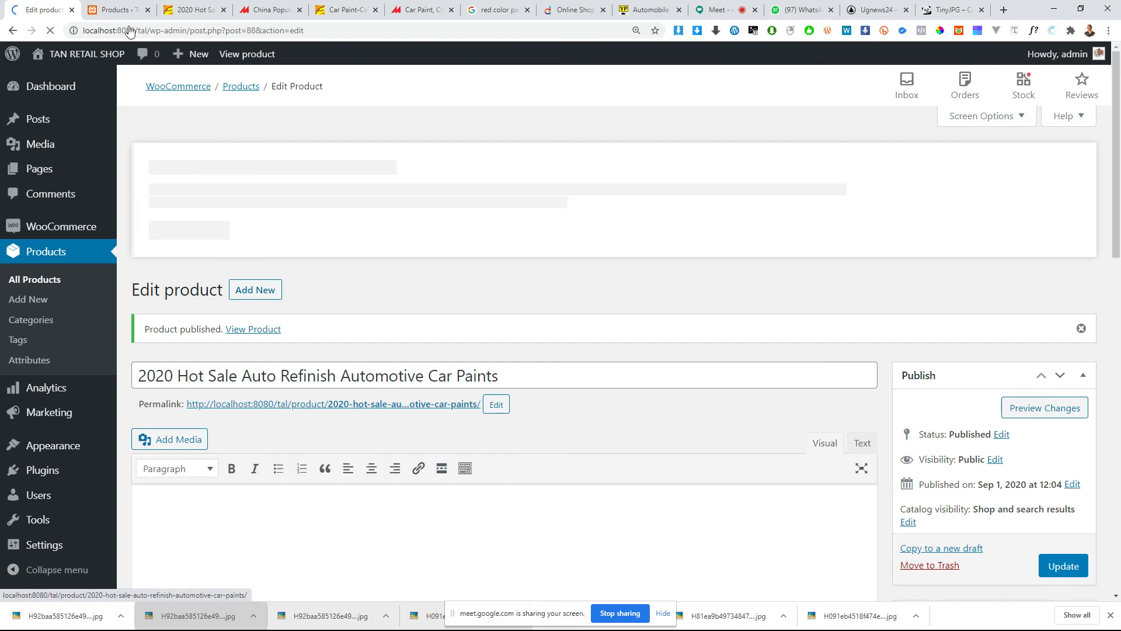
click(109, 10)
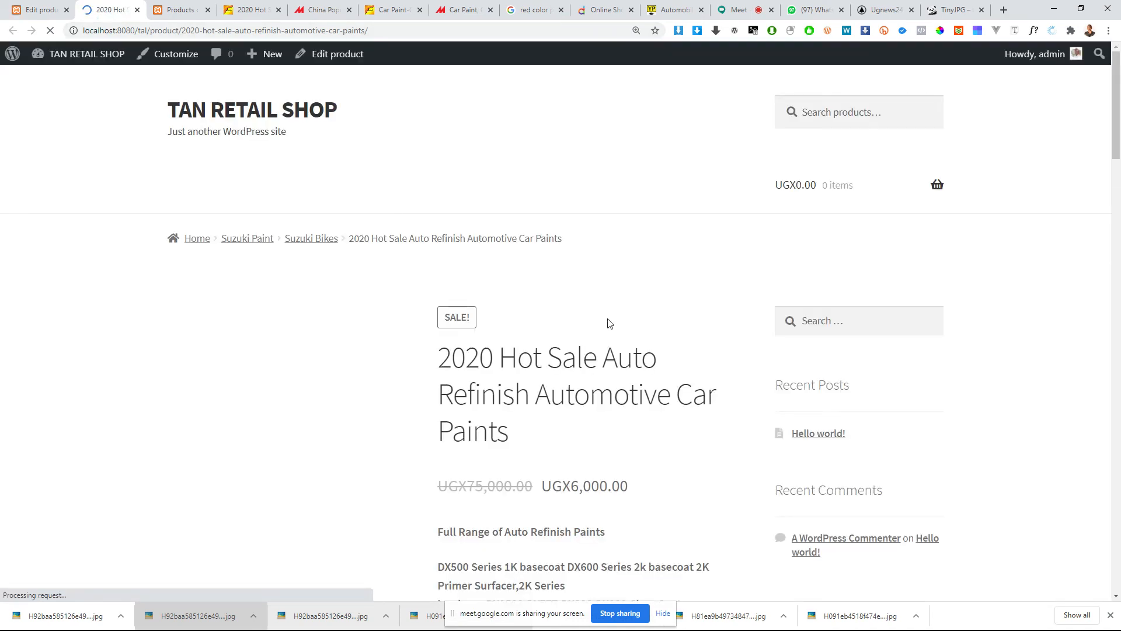
Step: View the gallery images of the published car paint product on its storefront page
scroll(571, 325, down, 1)
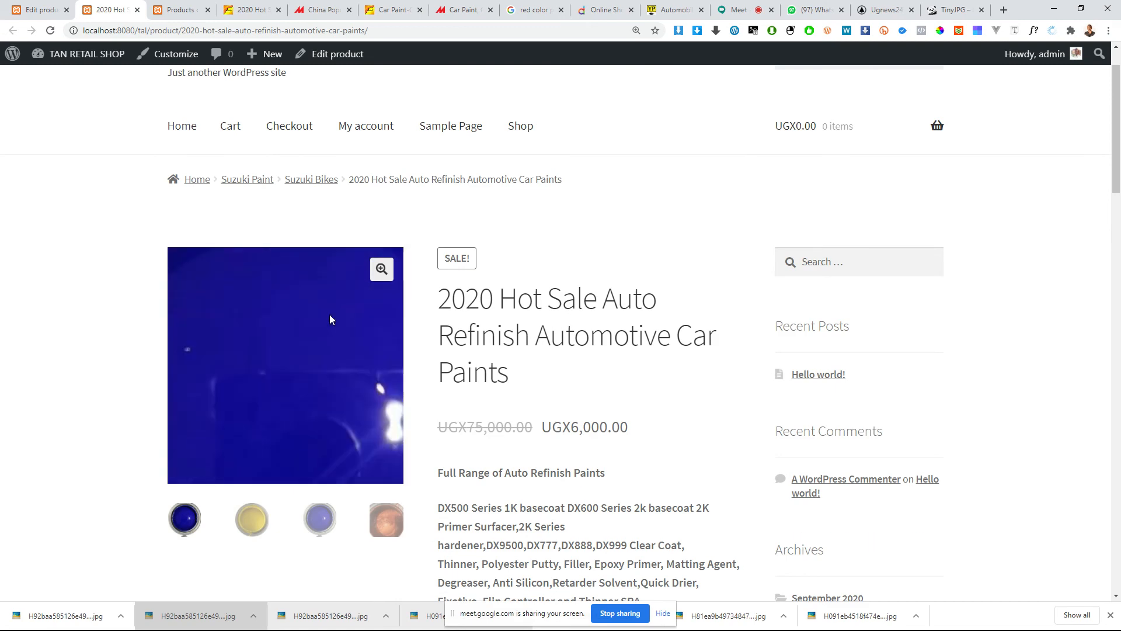
click(252, 519)
click(320, 519)
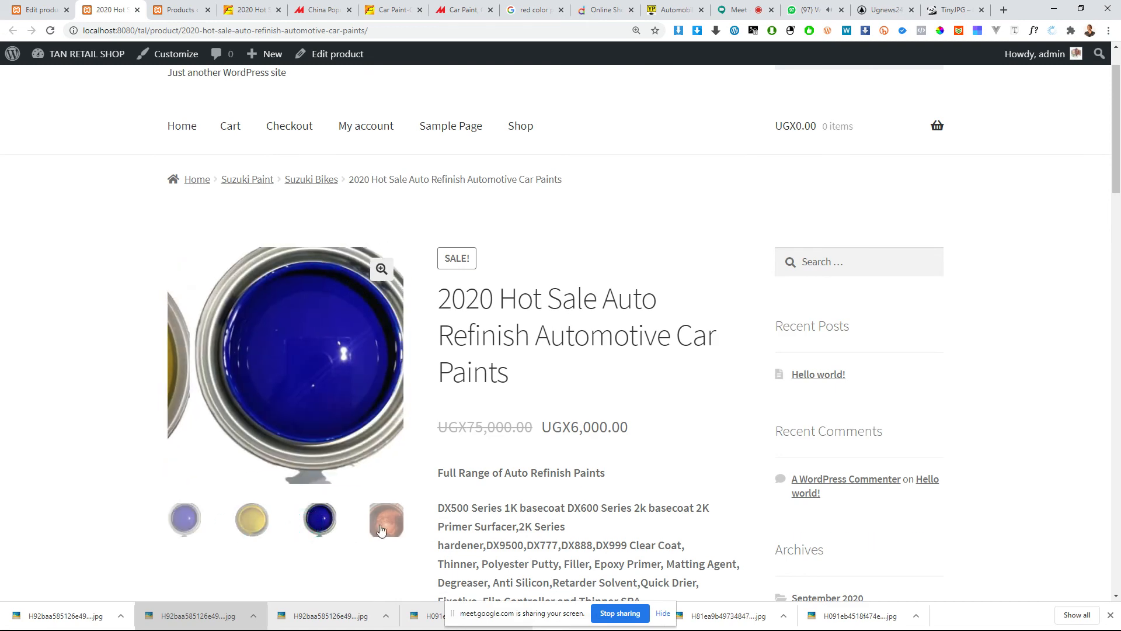
click(380, 526)
scroll(380, 526, down, 3)
click(320, 425)
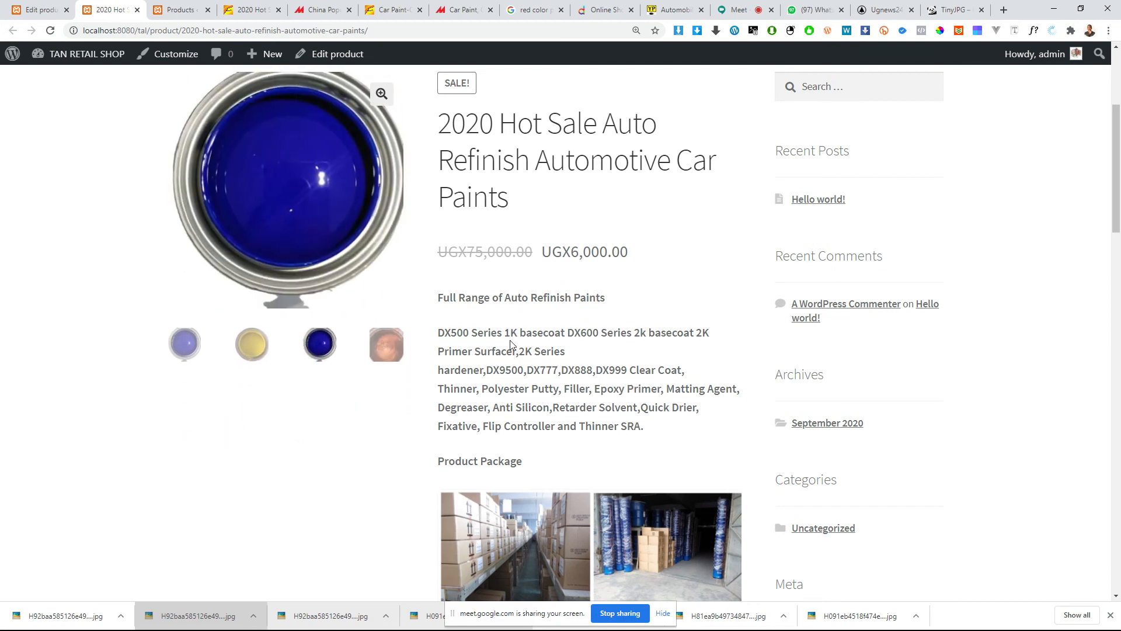
Step: Examine the product page's description, payment terms, stock, categories and additional information
scroll(511, 345, down, 7)
scroll(553, 365, down, 4)
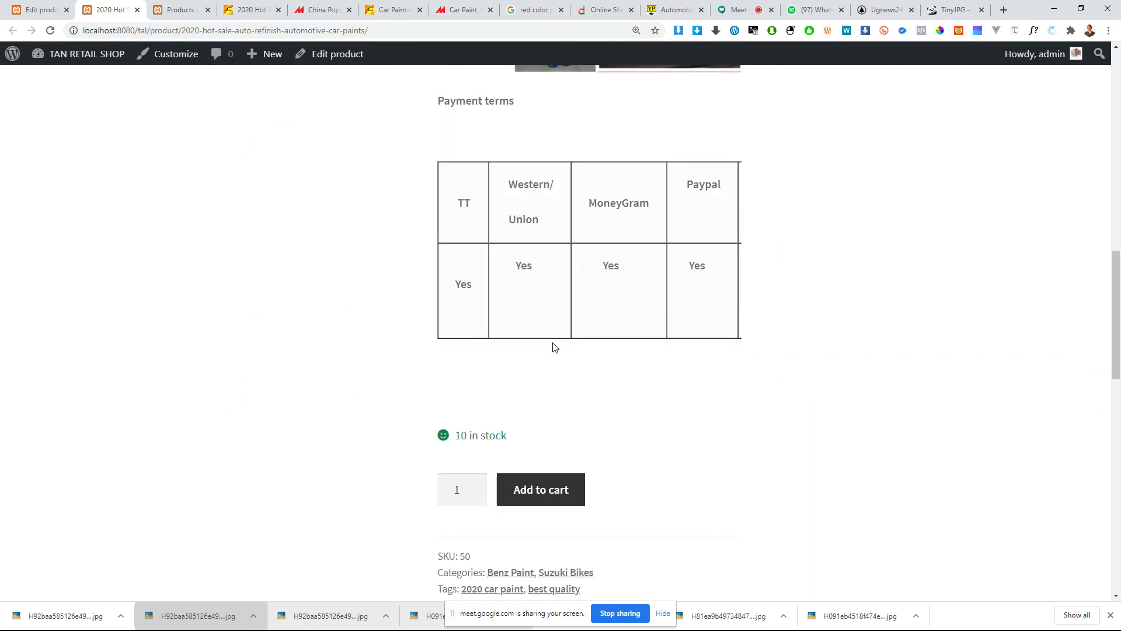
scroll(553, 356, down, 9)
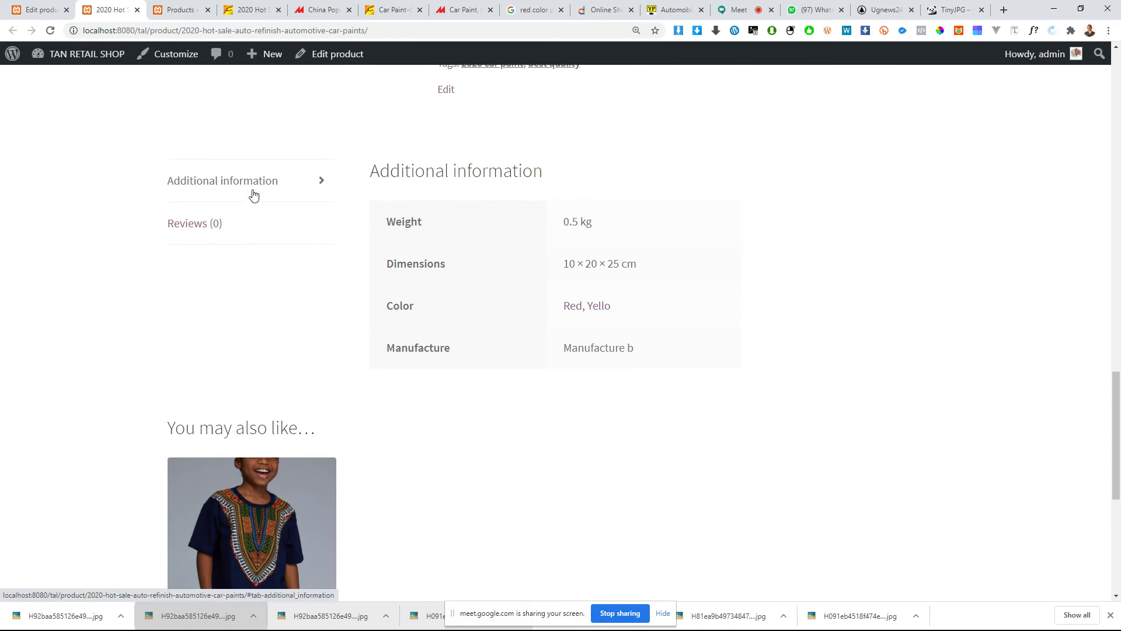
Step: Open the shop listing for the Red color, look it over and return to the product page
click(571, 307)
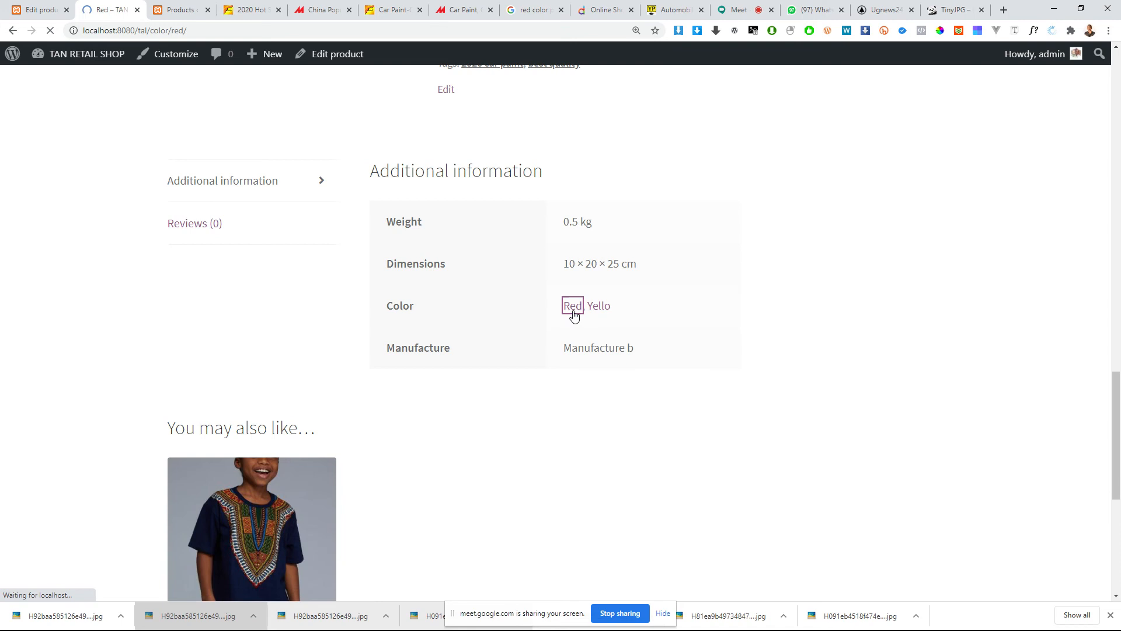
scroll(367, 349, down, 3)
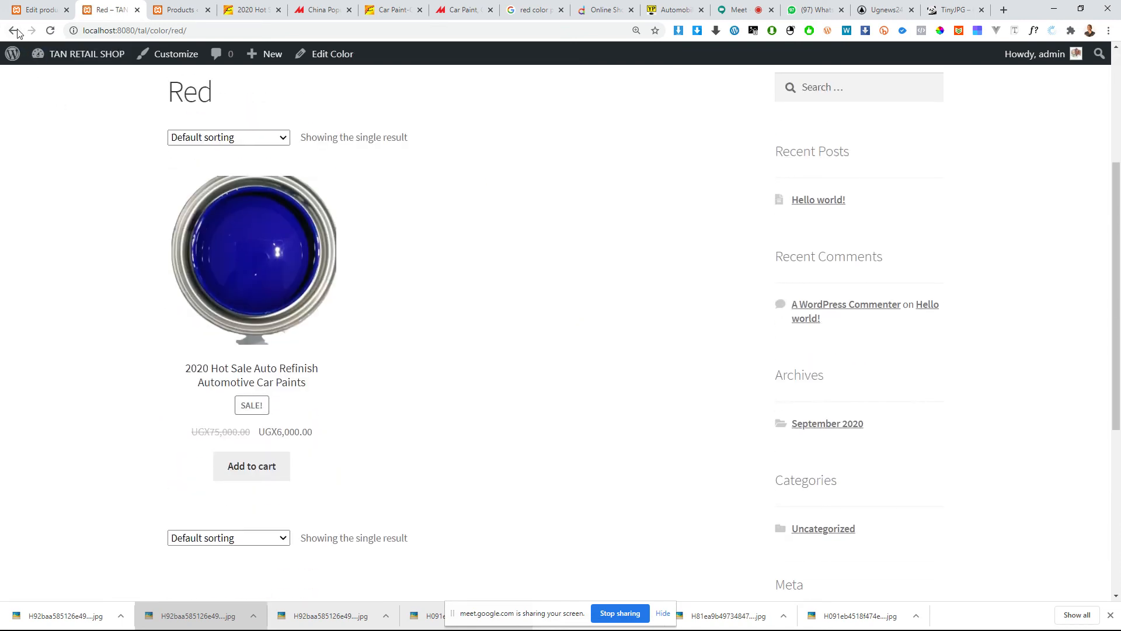
scroll(796, 423, down, 6)
scroll(372, 383, up, 4)
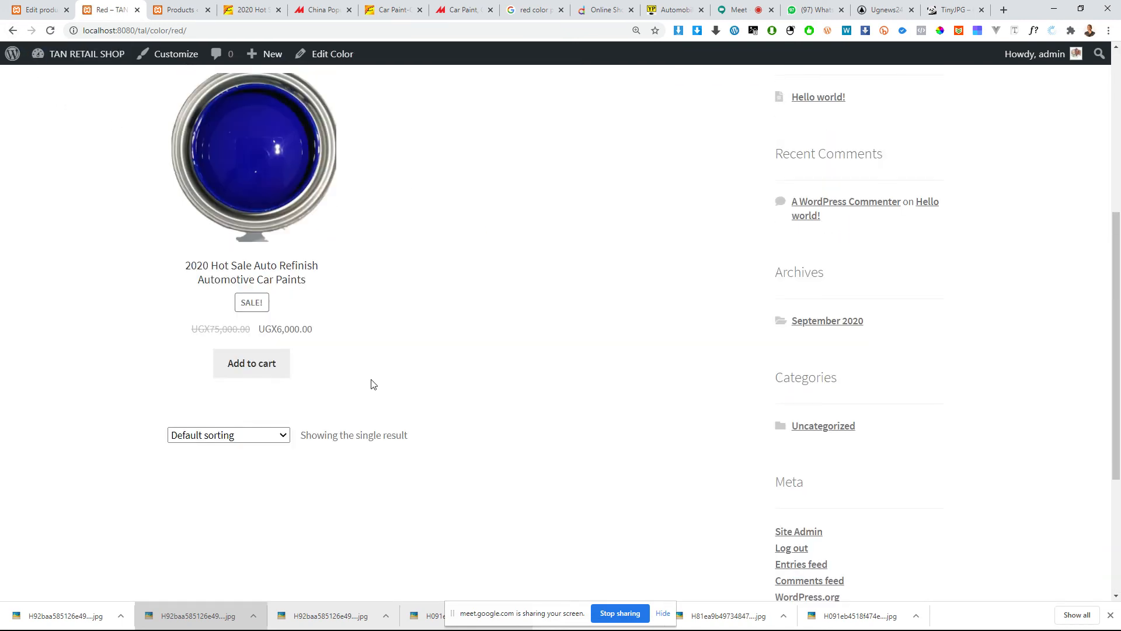
click(12, 30)
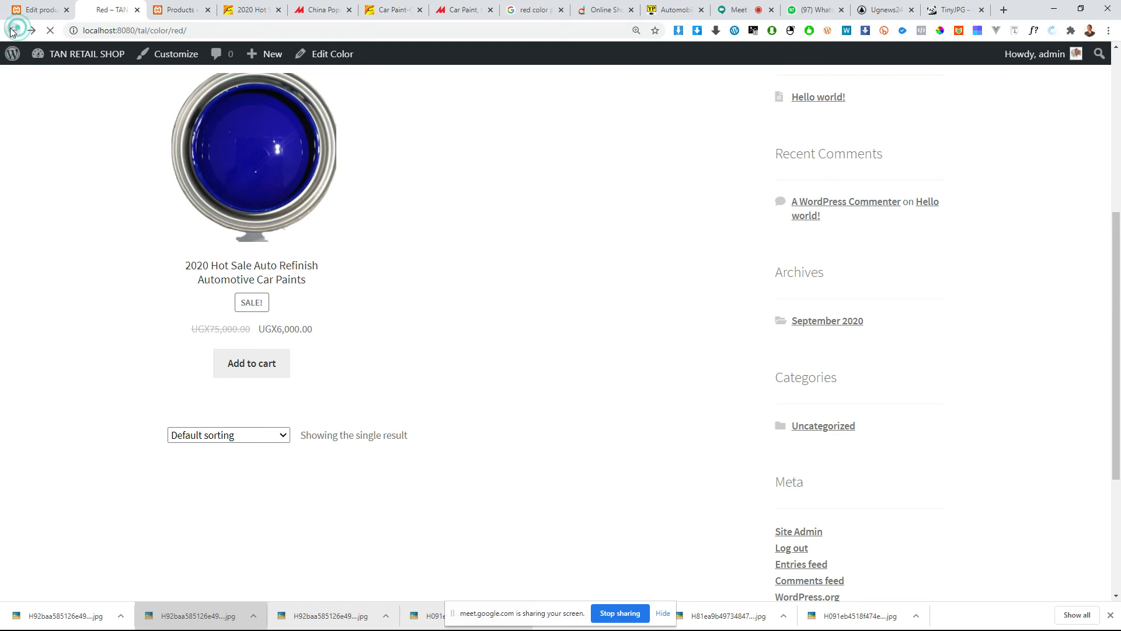
Step: Open the shop listing for the Yello color and reopen the car paint product from it
scroll(537, 390, up, 3)
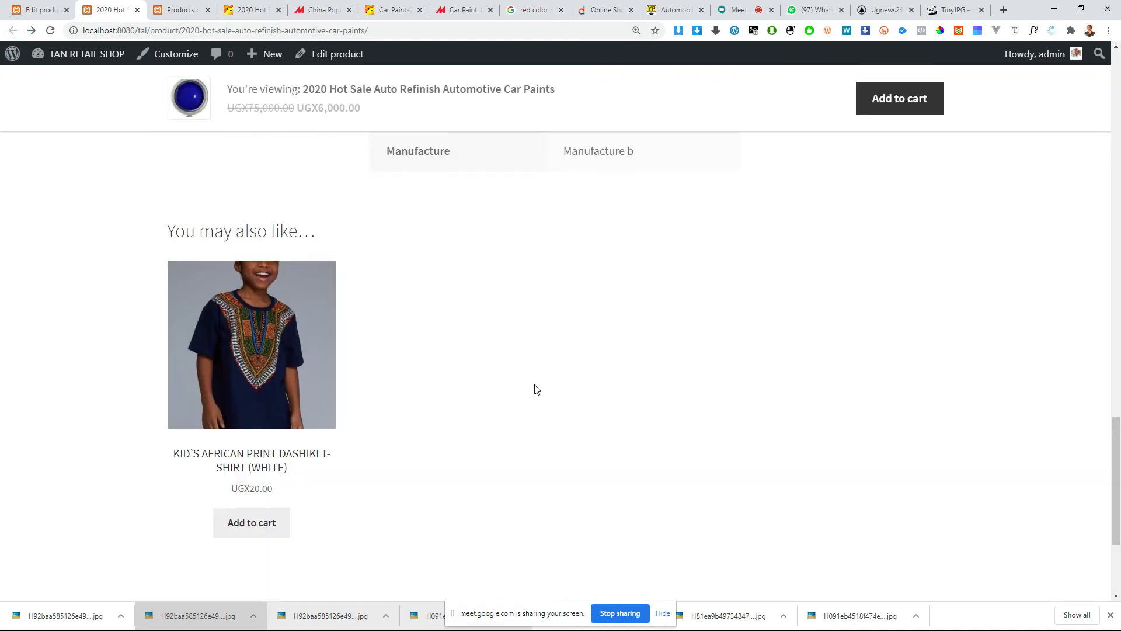
scroll(601, 325, up, 3)
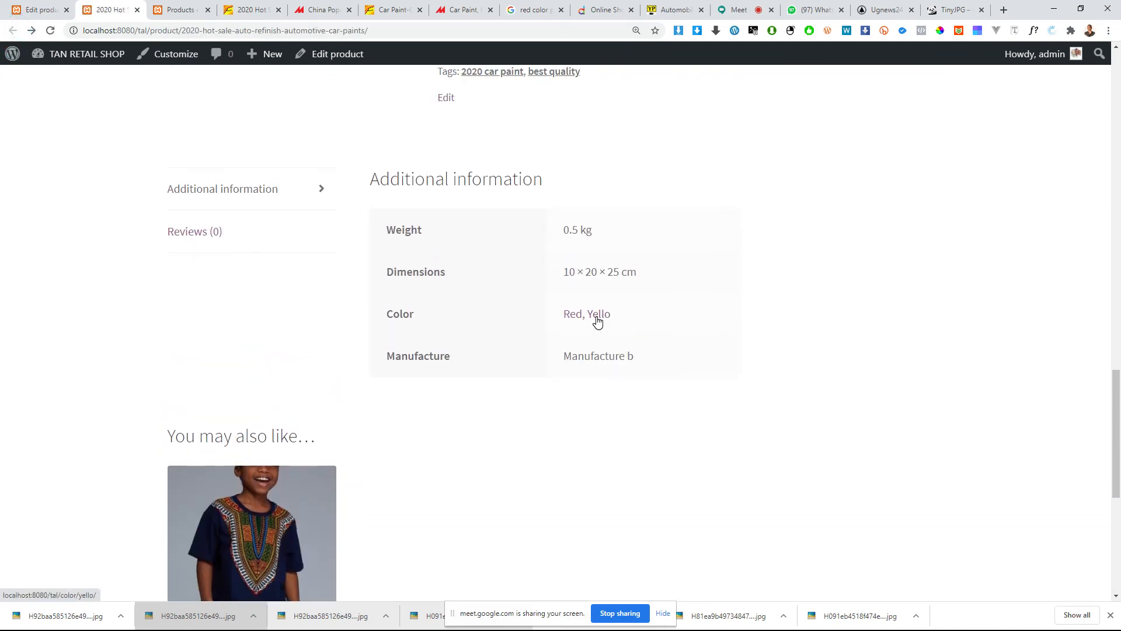
click(598, 322)
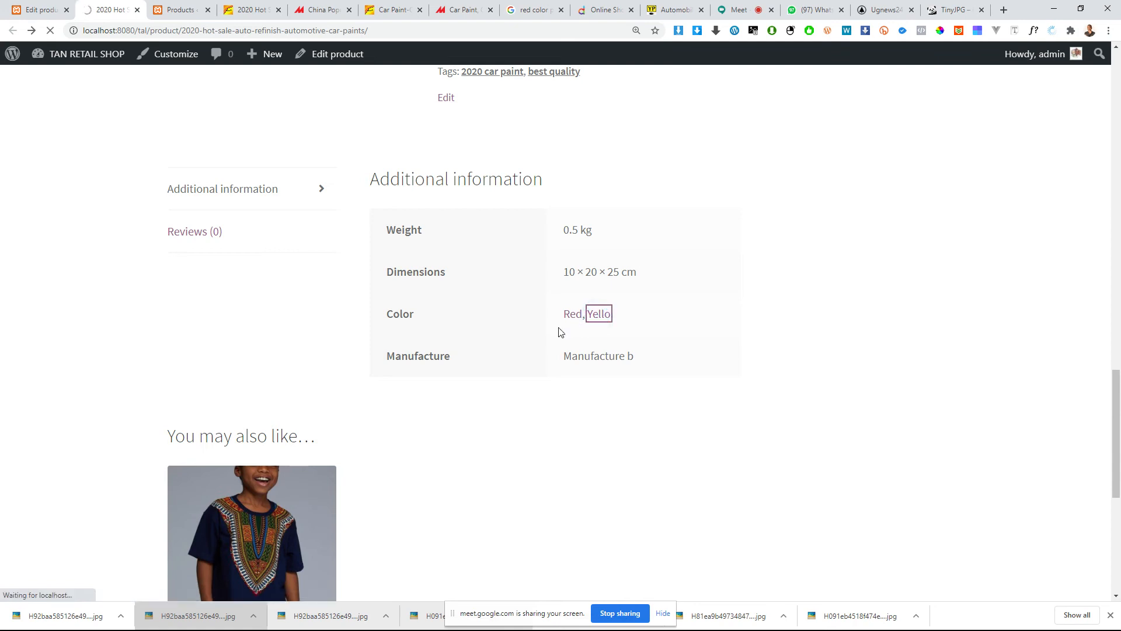
scroll(549, 333, up, 1)
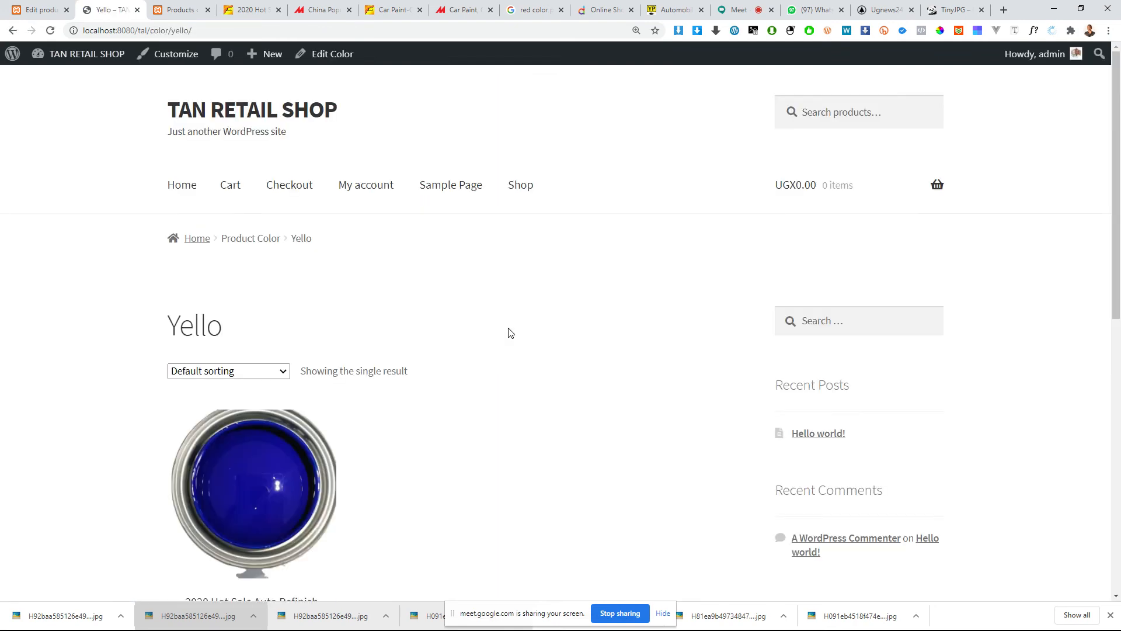
scroll(403, 322, down, 3)
scroll(290, 336, down, 2)
click(268, 270)
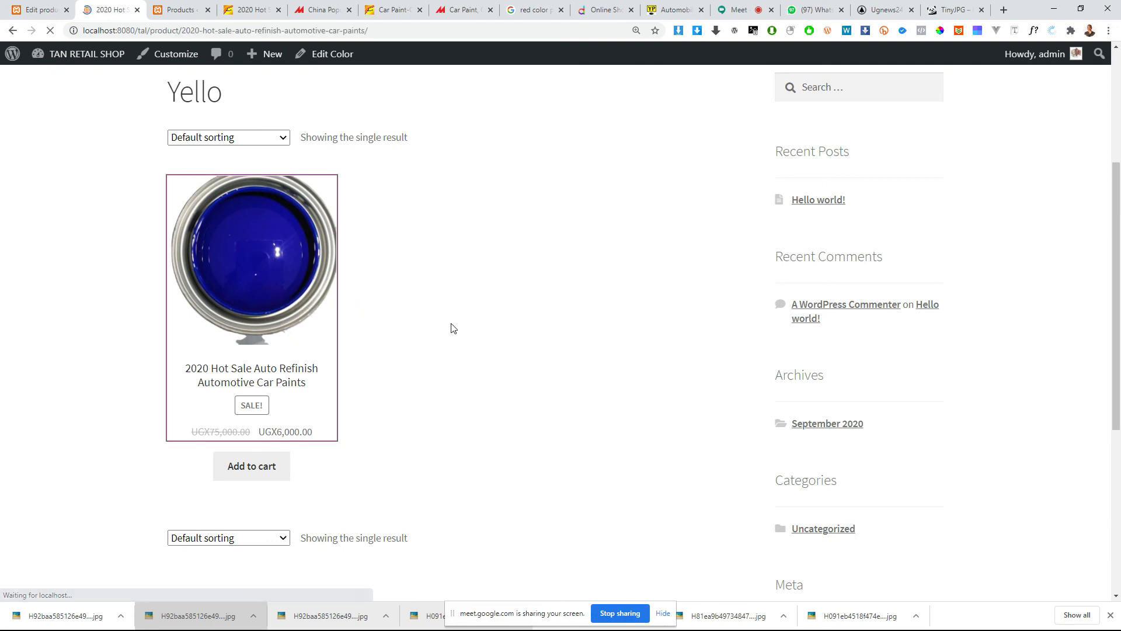
Step: Review the car paint product's additional information and the suggested products below it
scroll(457, 324, down, 5)
scroll(456, 325, down, 15)
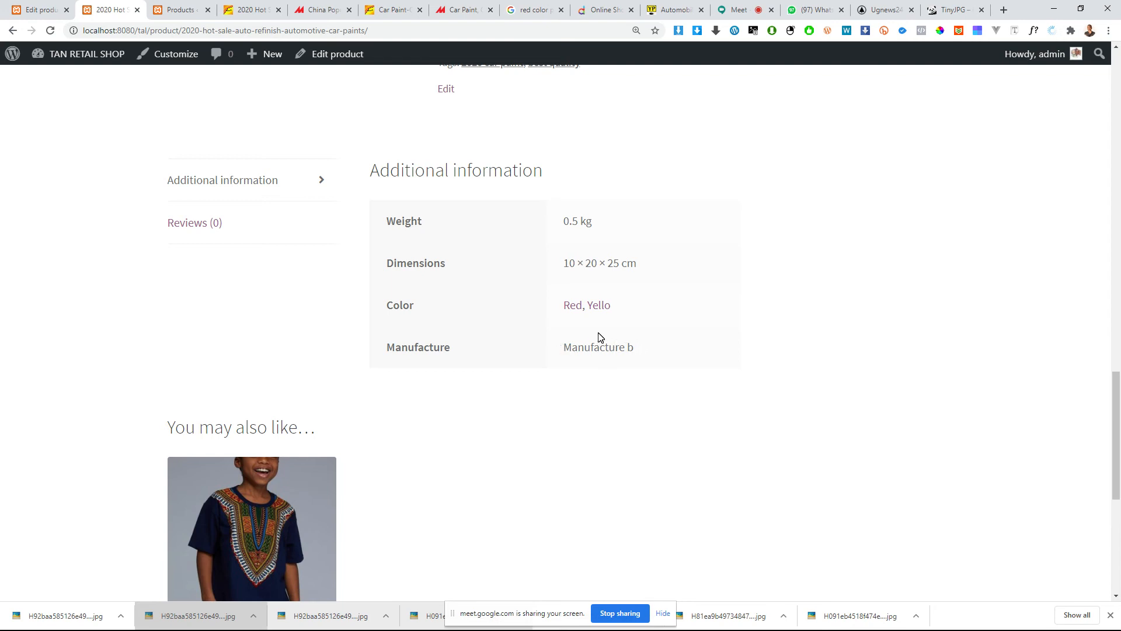
click(268, 183)
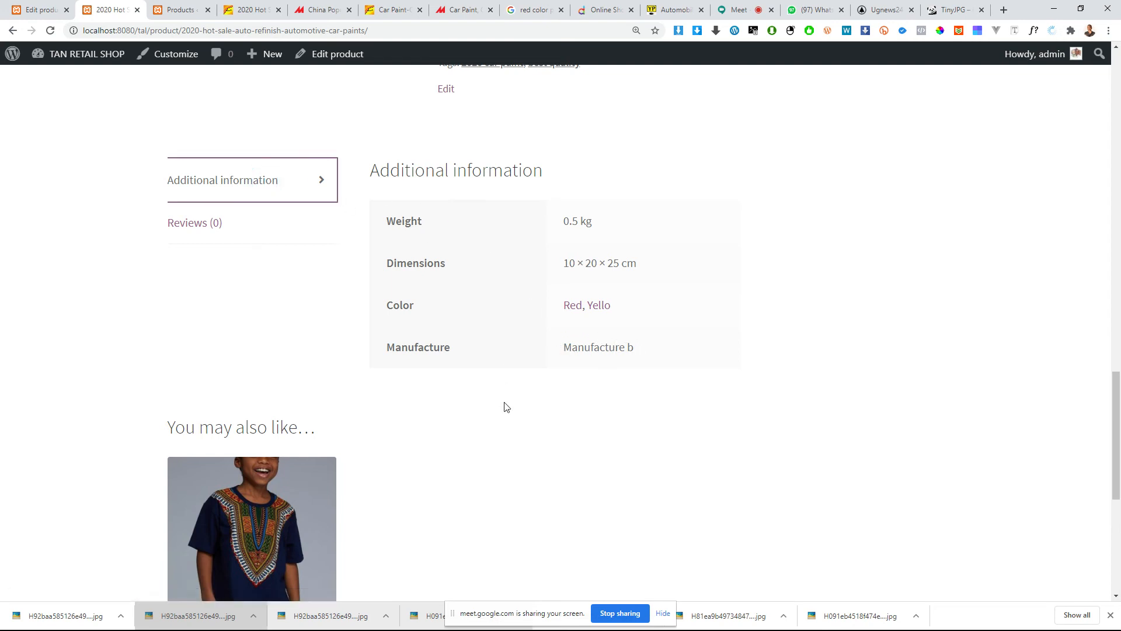
scroll(508, 421, down, 6)
scroll(491, 427, up, 4)
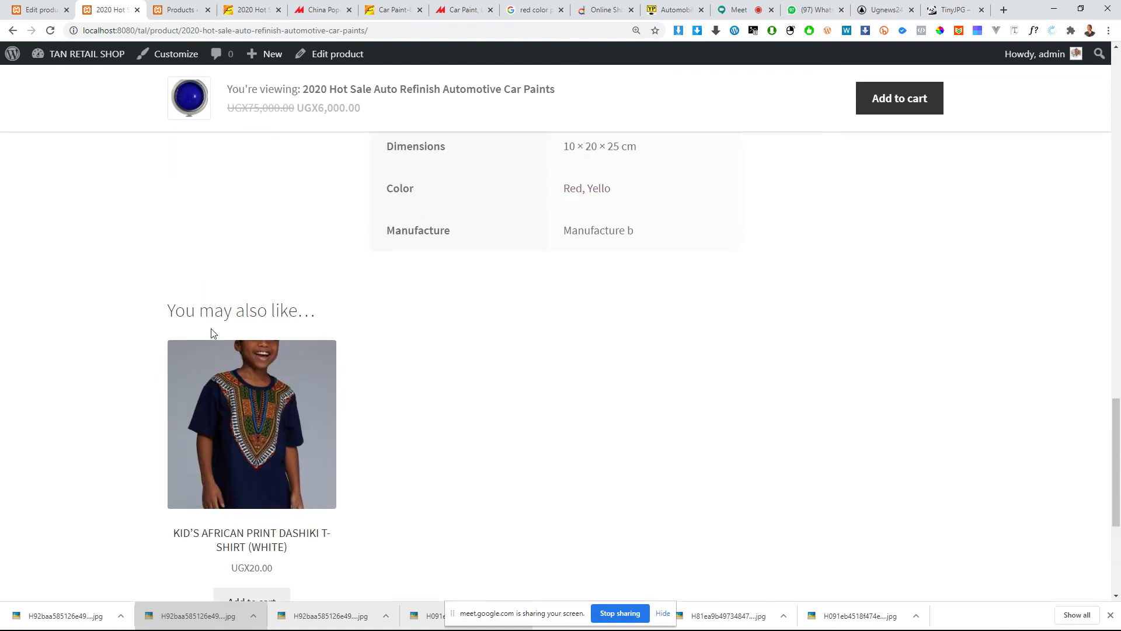
scroll(230, 320, down, 2)
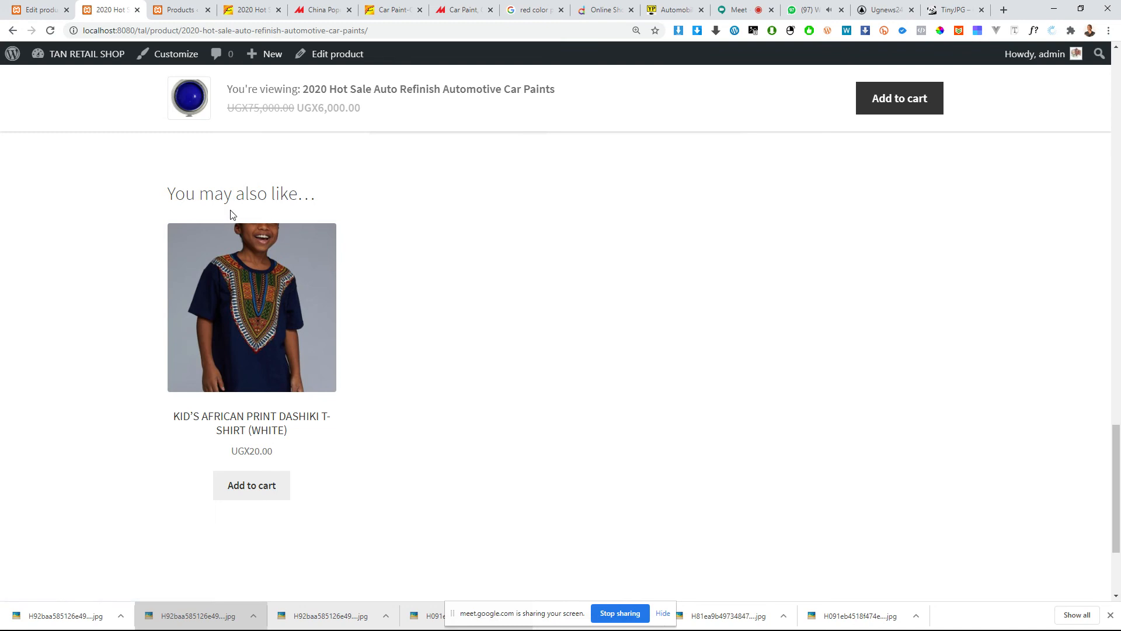
Step: Open the suggested KID'S AFRICAN PRINT DASHIKI T-SHIRT (WHITE) and examine its suggested and related products
click(264, 299)
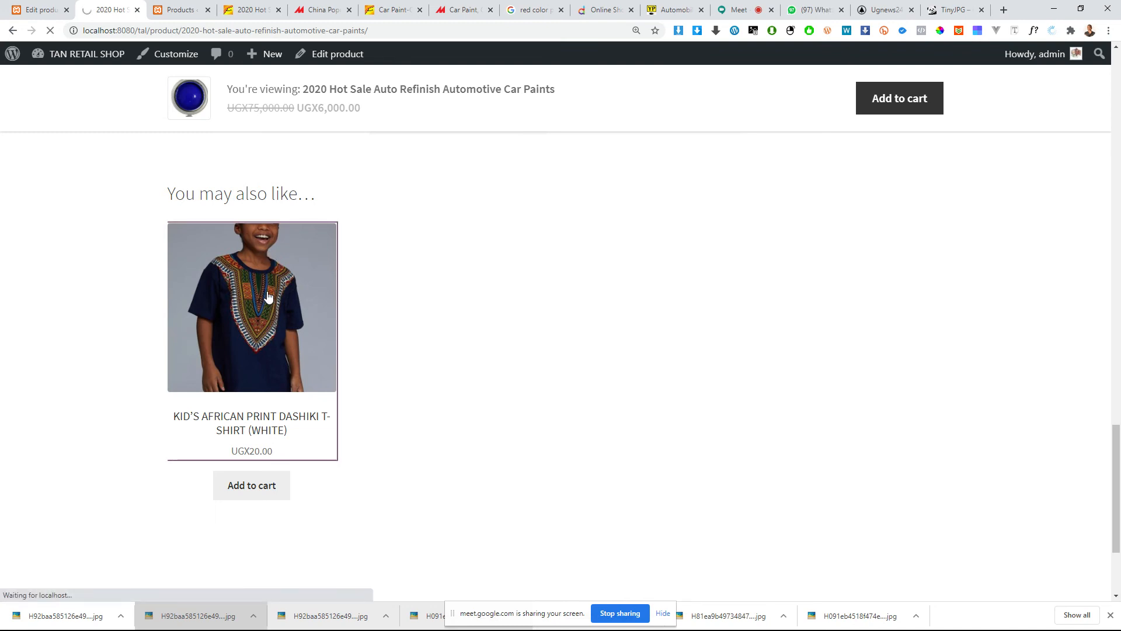
scroll(443, 299, down, 1)
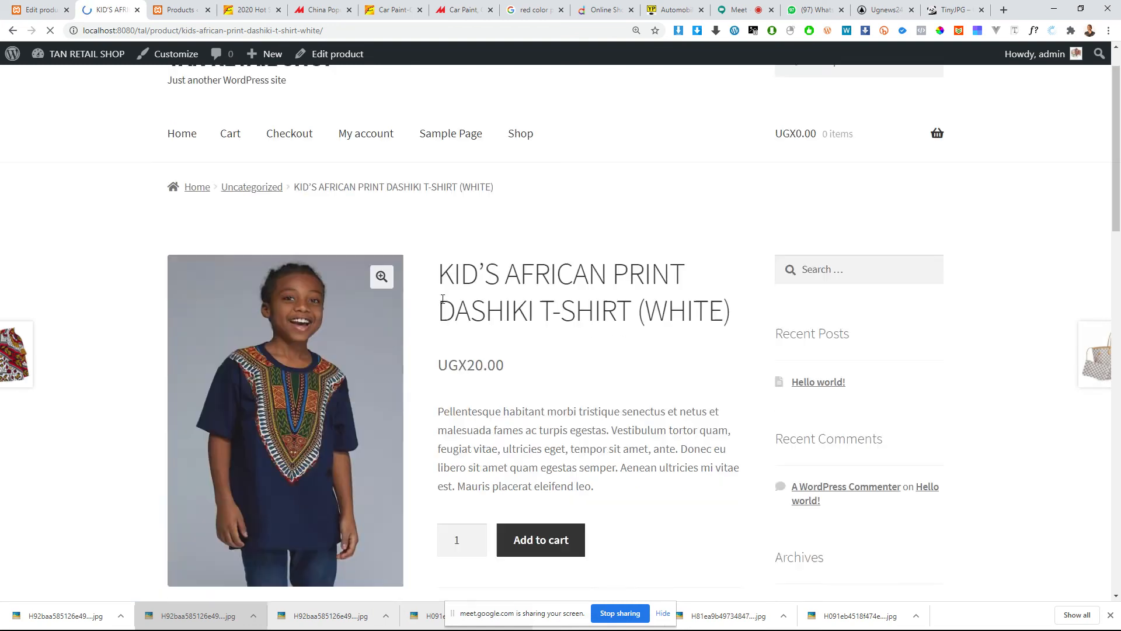
scroll(443, 299, down, 7)
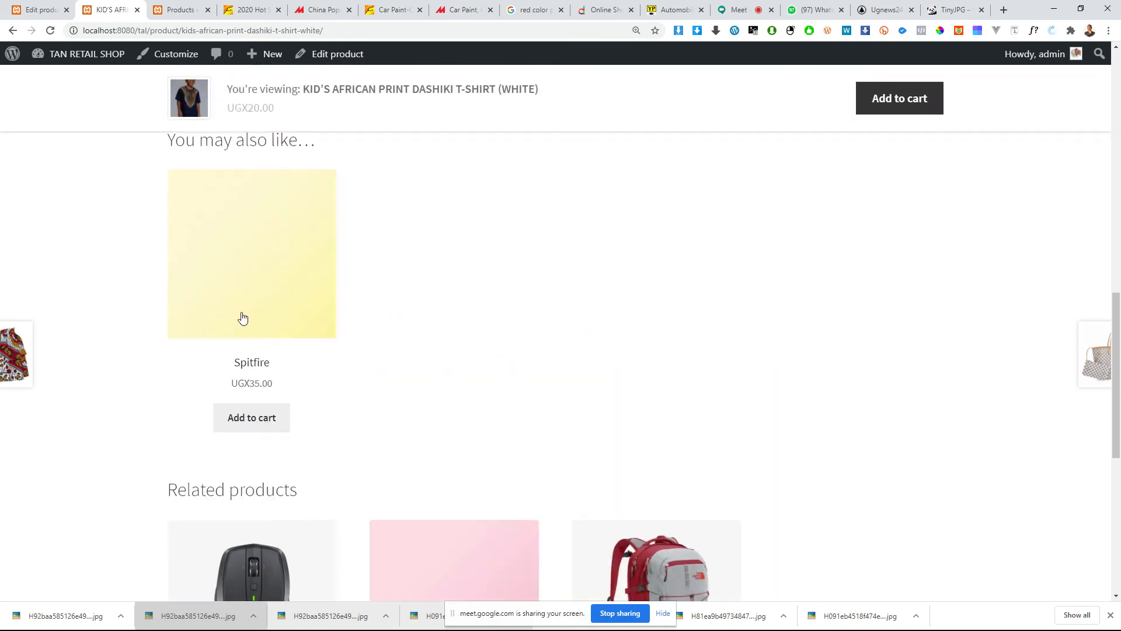
scroll(268, 315, down, 4)
scroll(298, 313, up, 5)
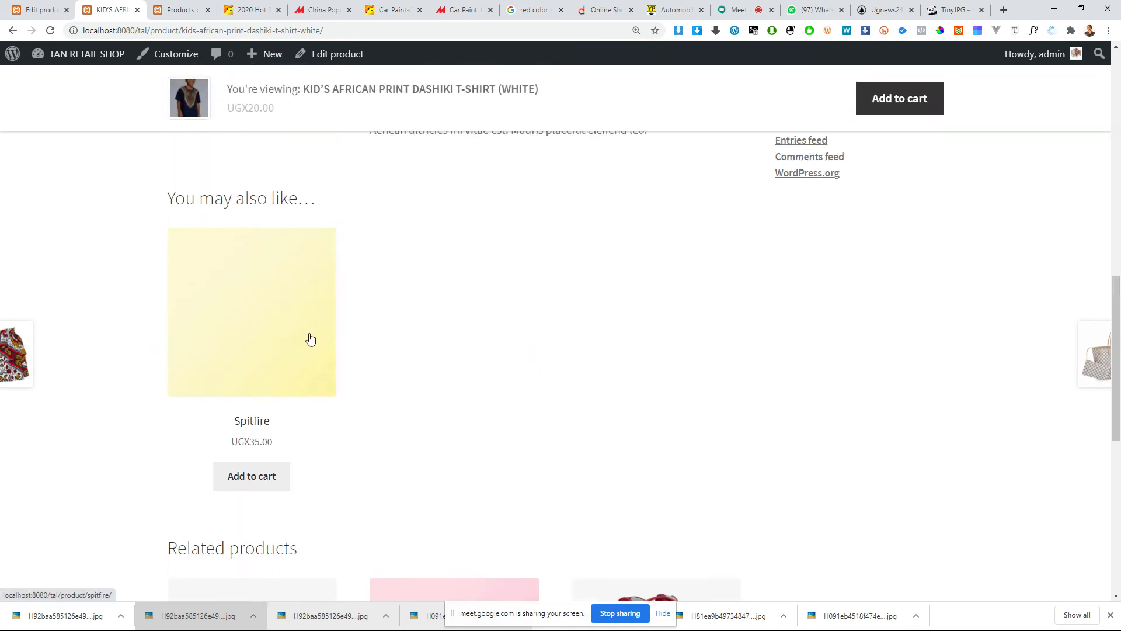
scroll(310, 334, up, 10)
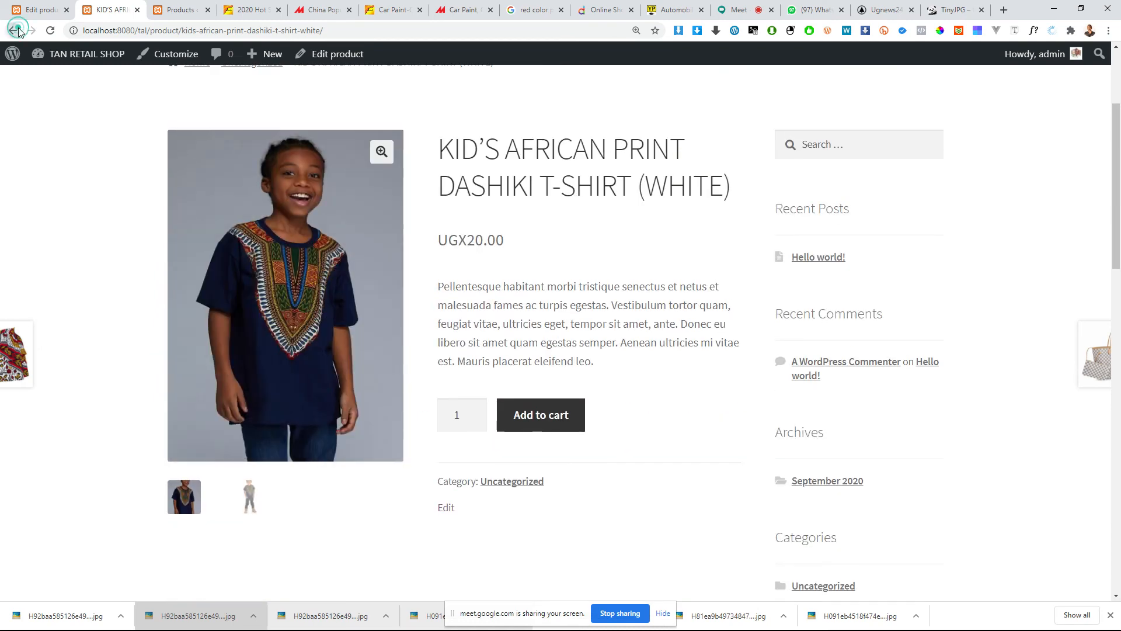
Step: Return to the car paint product page and browse its gallery photos in the enlarged full-screen view
click(12, 31)
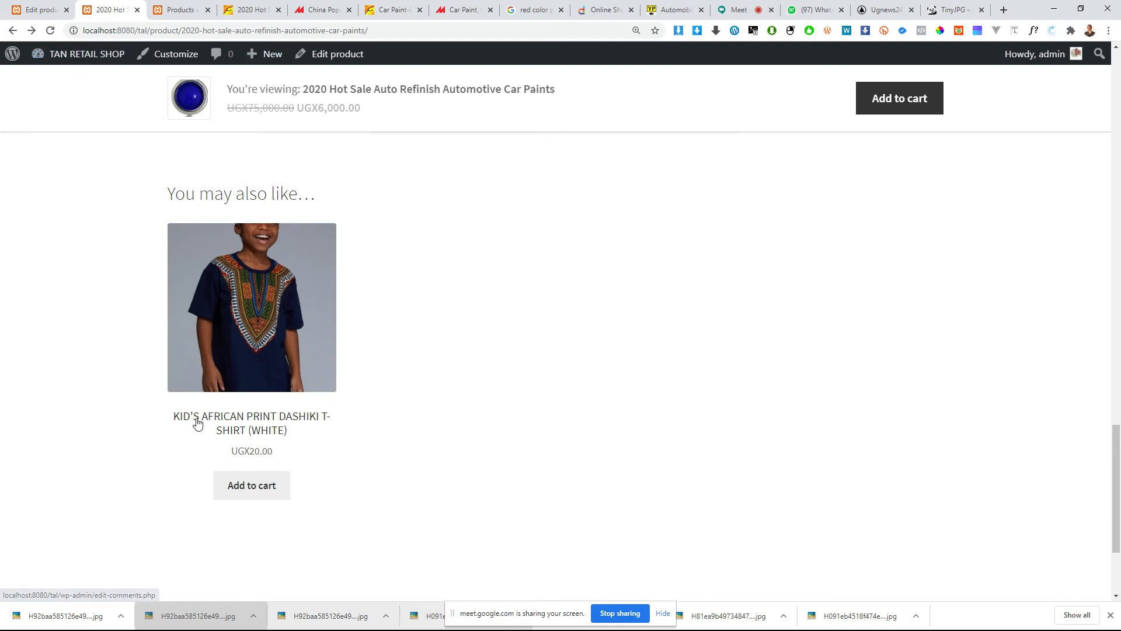
scroll(285, 164, up, 6)
scroll(285, 165, up, 20)
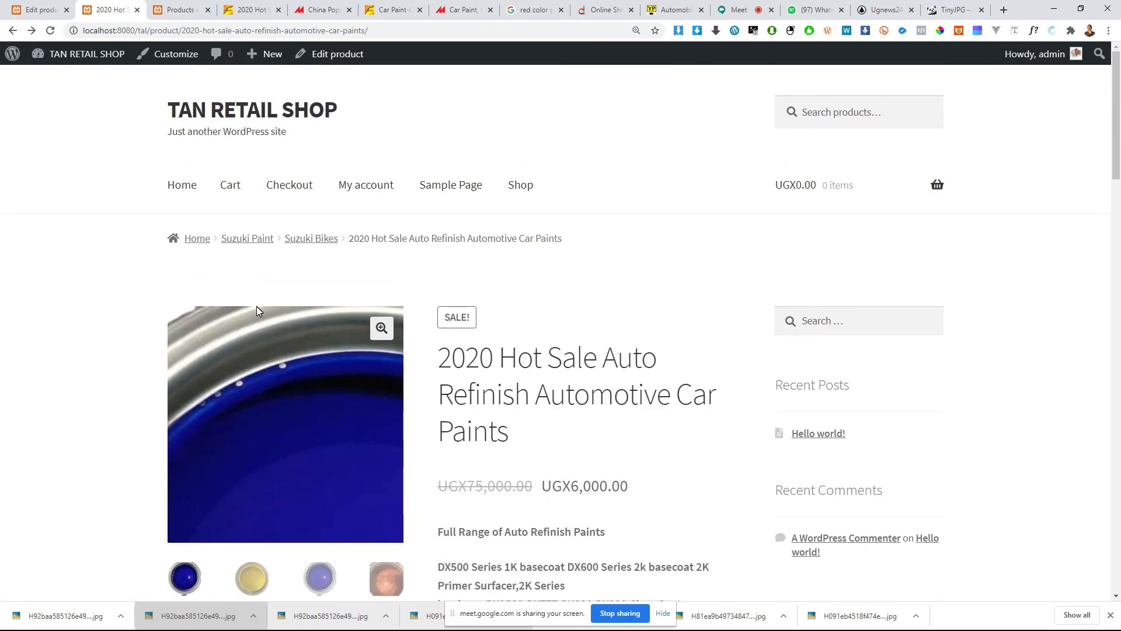
click(382, 328)
drag(652, 300, 514, 310)
drag(611, 323, 406, 342)
drag(670, 346, 492, 365)
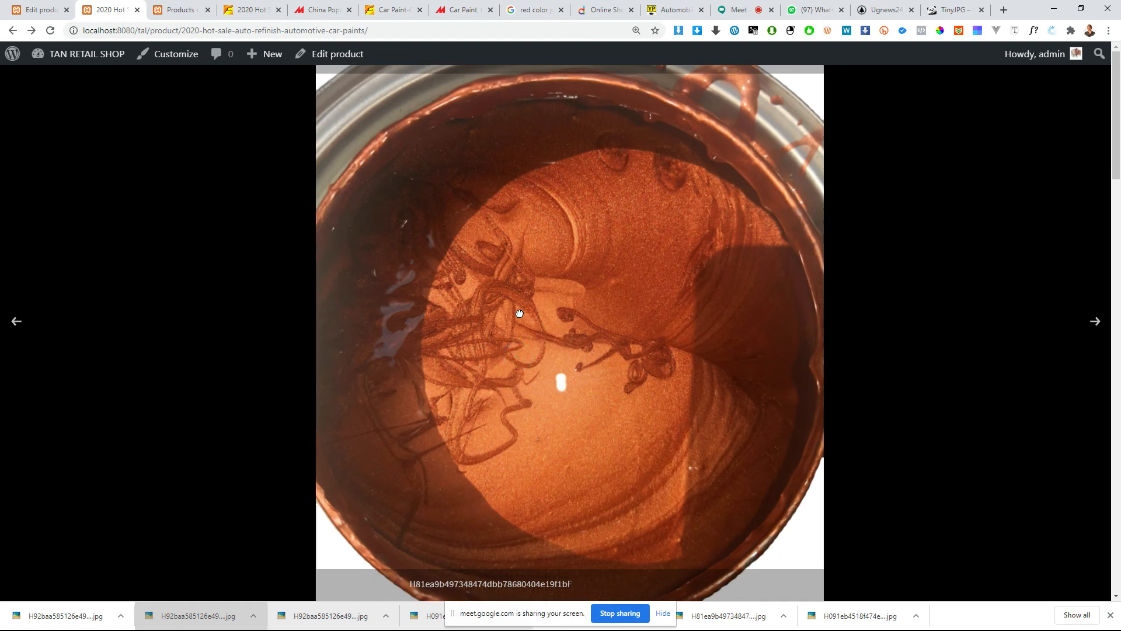
click(789, 299)
click(979, 321)
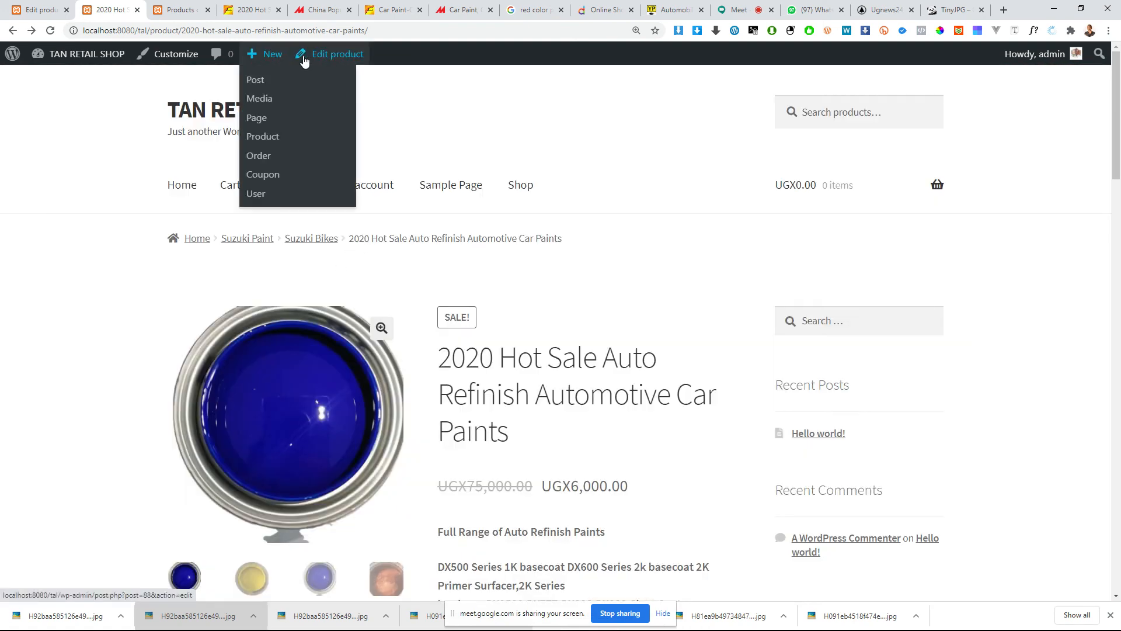
Step: Go from the product's edit page to the list of all products and duplicate 2020 Hot Sale Auto Refinish Automotive Car Paints
mouse_move(279, 58)
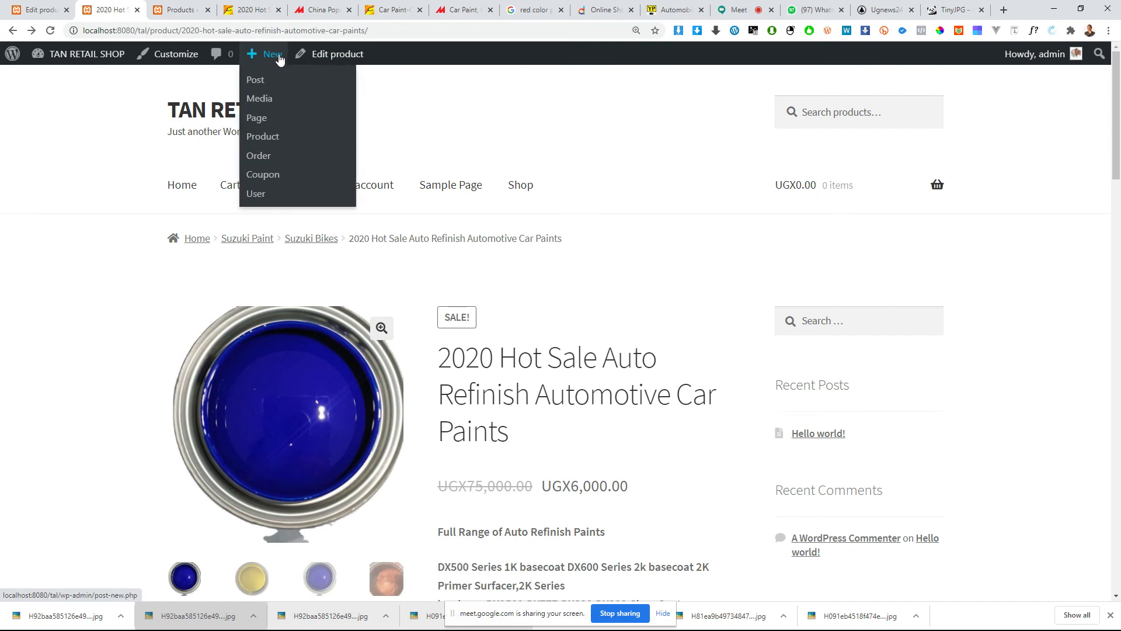
click(329, 57)
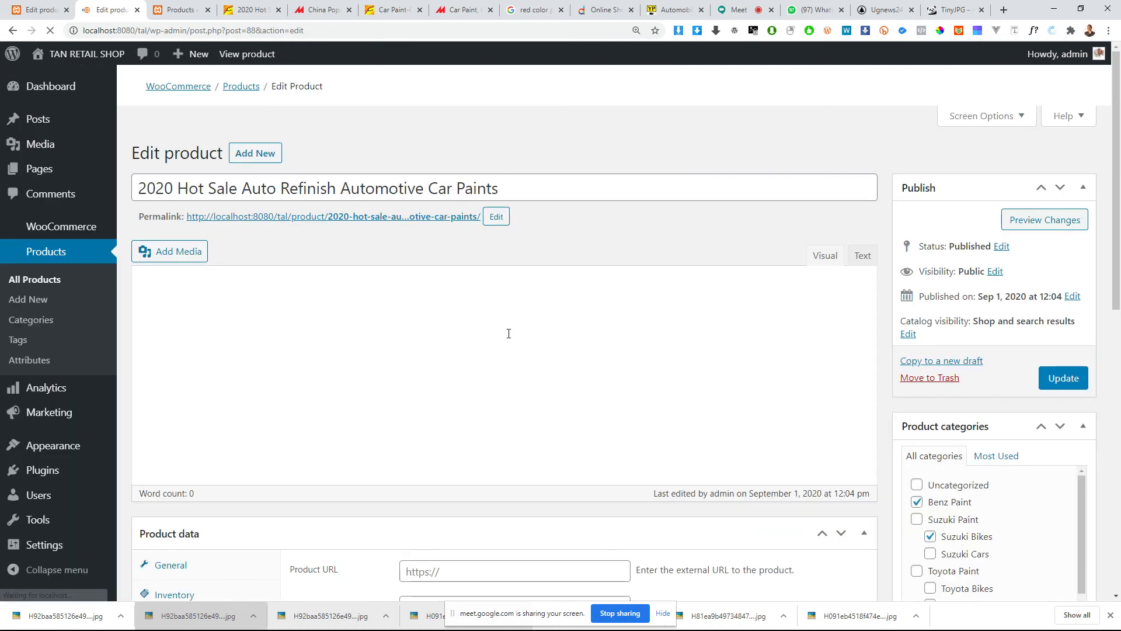
scroll(554, 316, down, 2)
scroll(555, 317, up, 4)
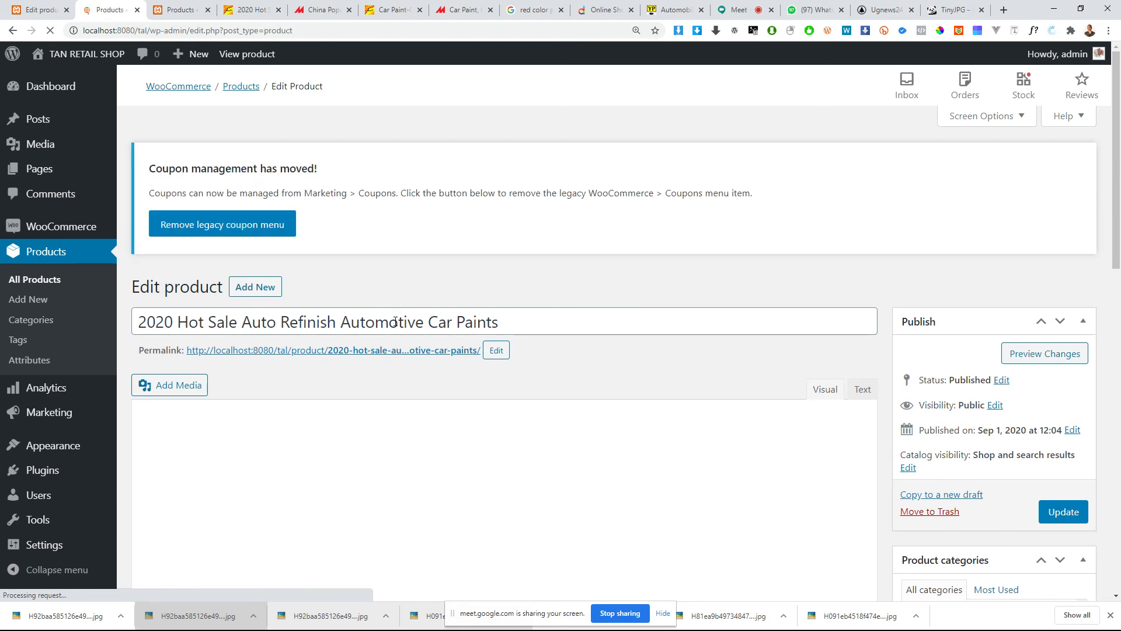
scroll(397, 320, down, 10)
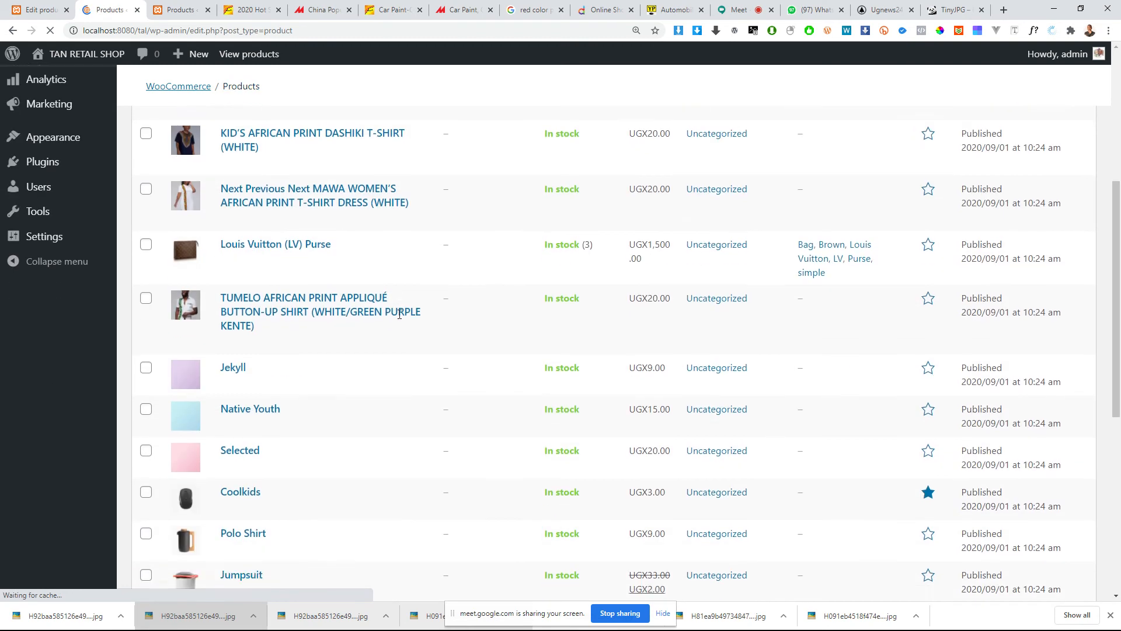
scroll(398, 317, up, 10)
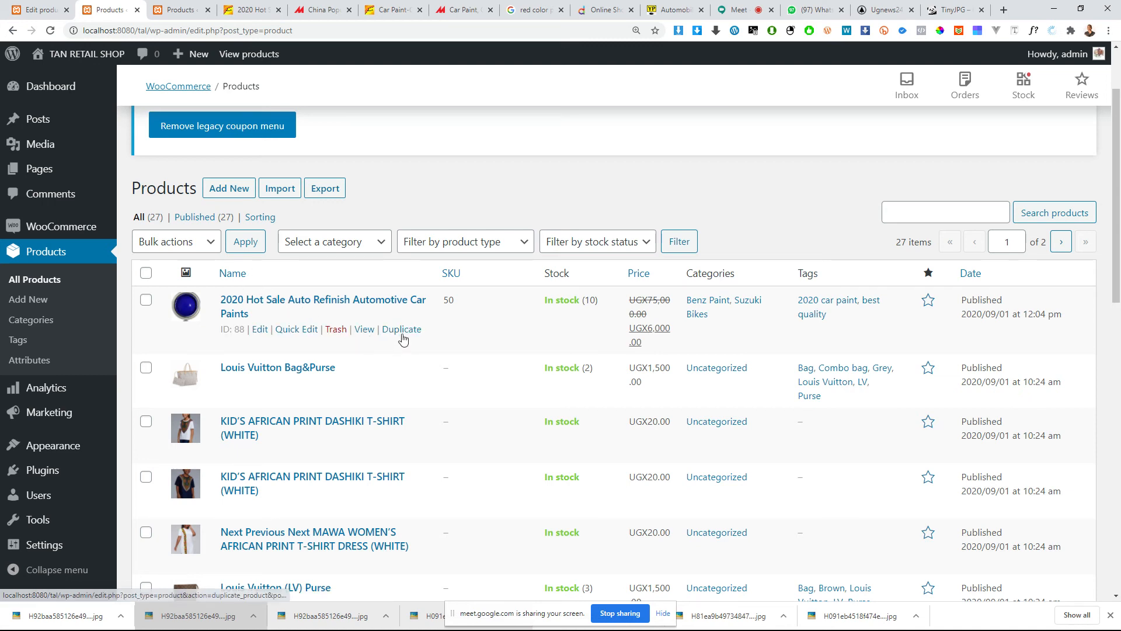
click(402, 331)
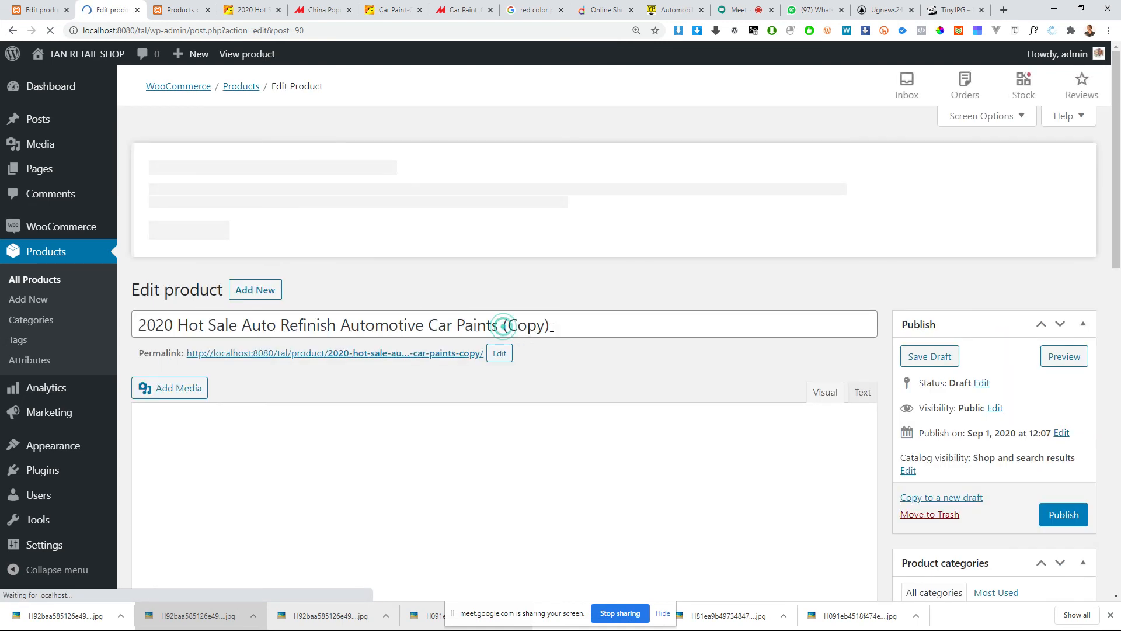
Step: Open the suggested 2K Solid Black Colors Car Paint Colors listing on Alibaba and place its browser tab beside the product editor
drag(504, 325, 550, 325)
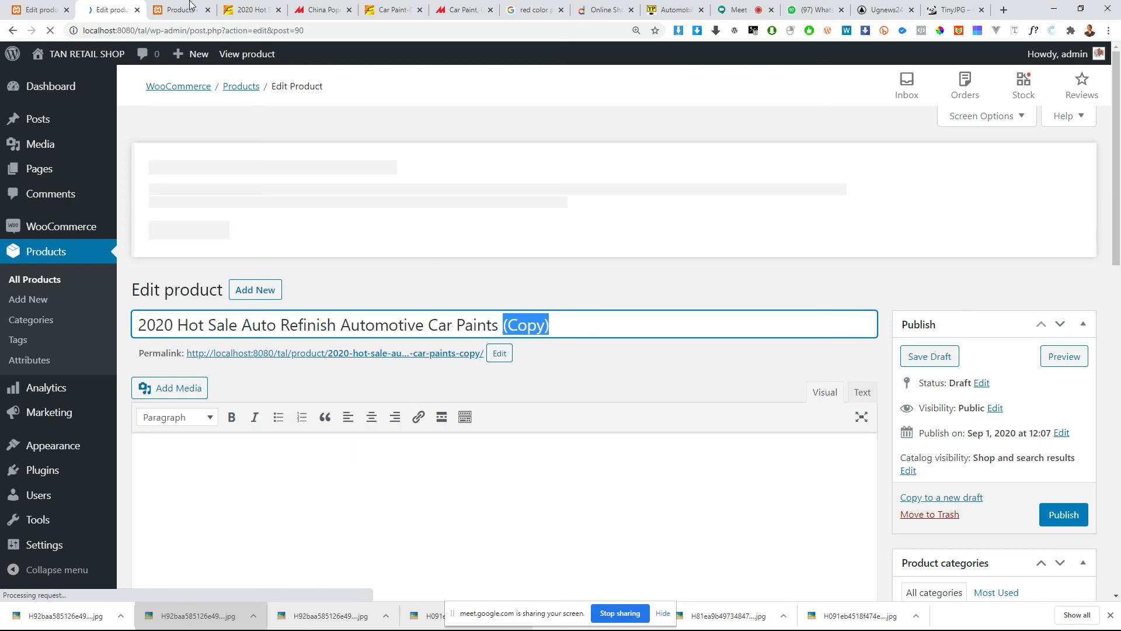
click(252, 10)
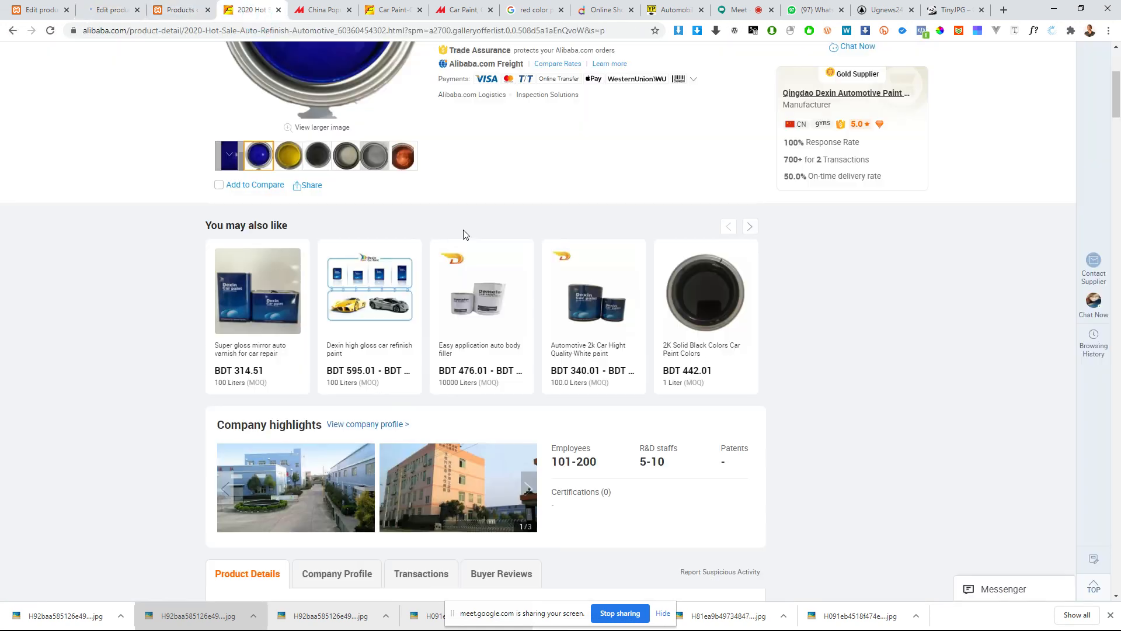
scroll(394, 251, up, 1)
scroll(394, 252, down, 2)
scroll(404, 256, up, 5)
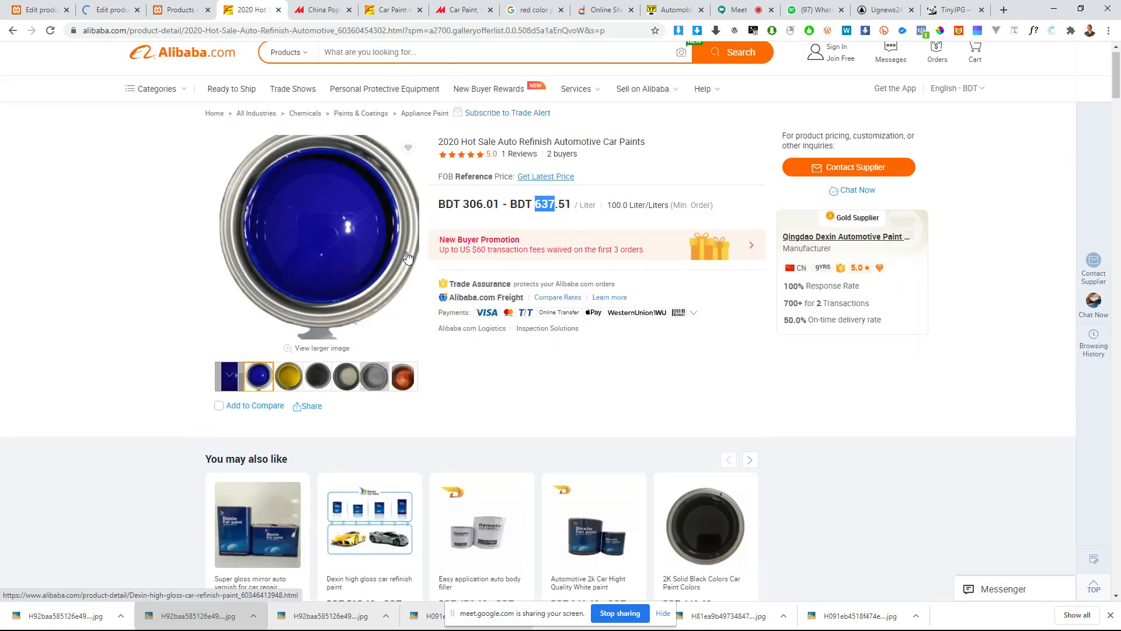
scroll(726, 298, down, 2)
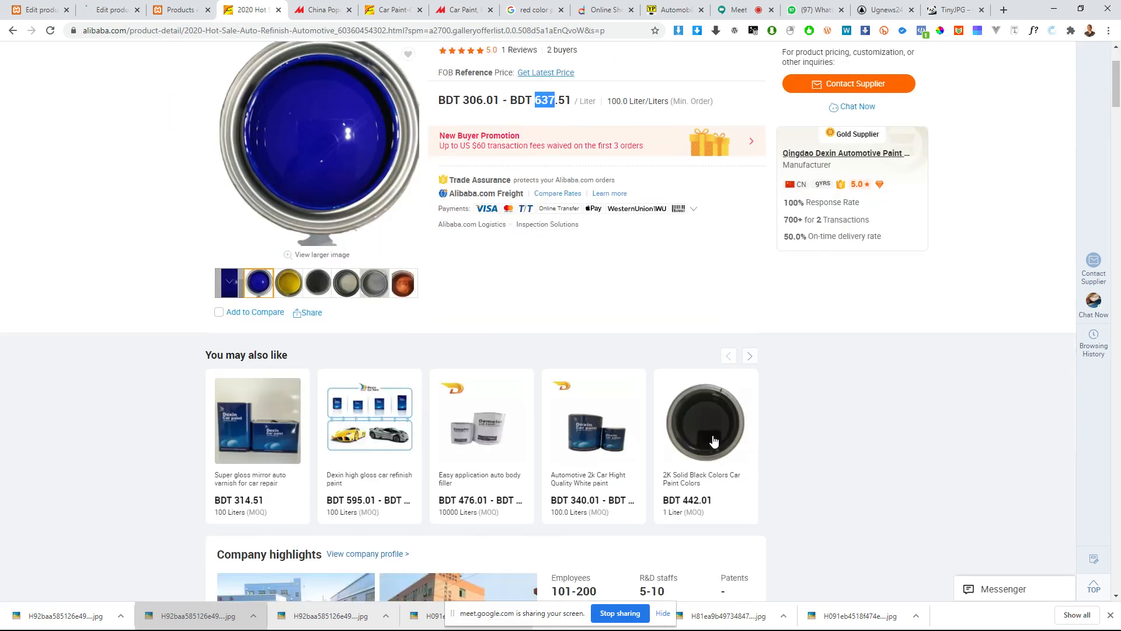
click(713, 438)
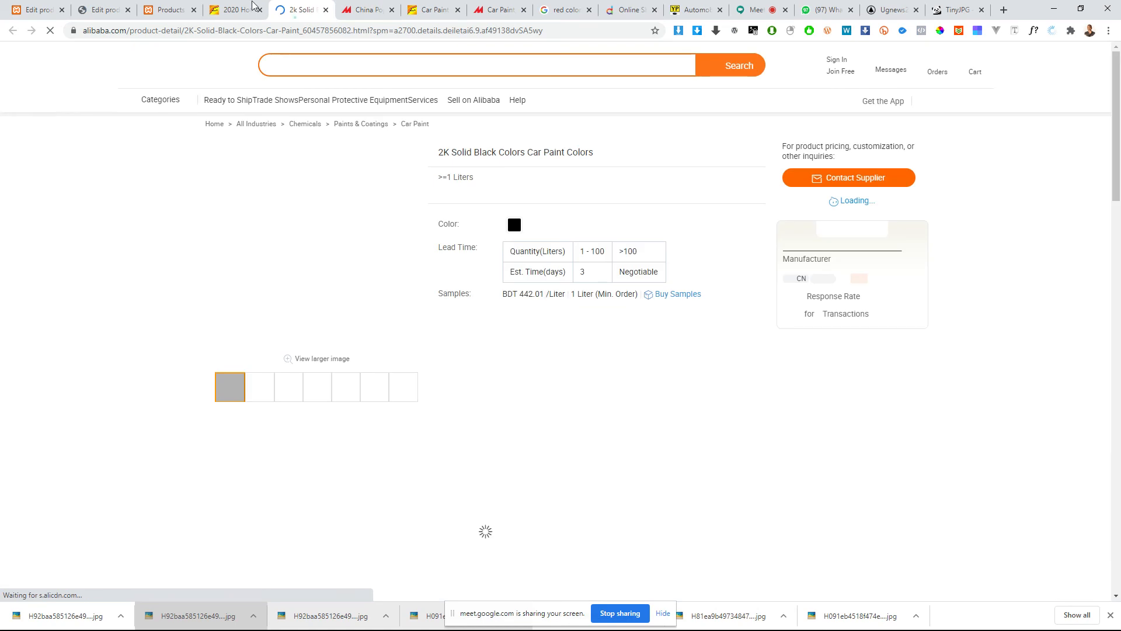
drag(298, 8, 169, 3)
Step: Replace the duplicated product's title with the Alibaba listing's title, 2K Solid Black Colors Car Paint Colors
drag(592, 155, 432, 153)
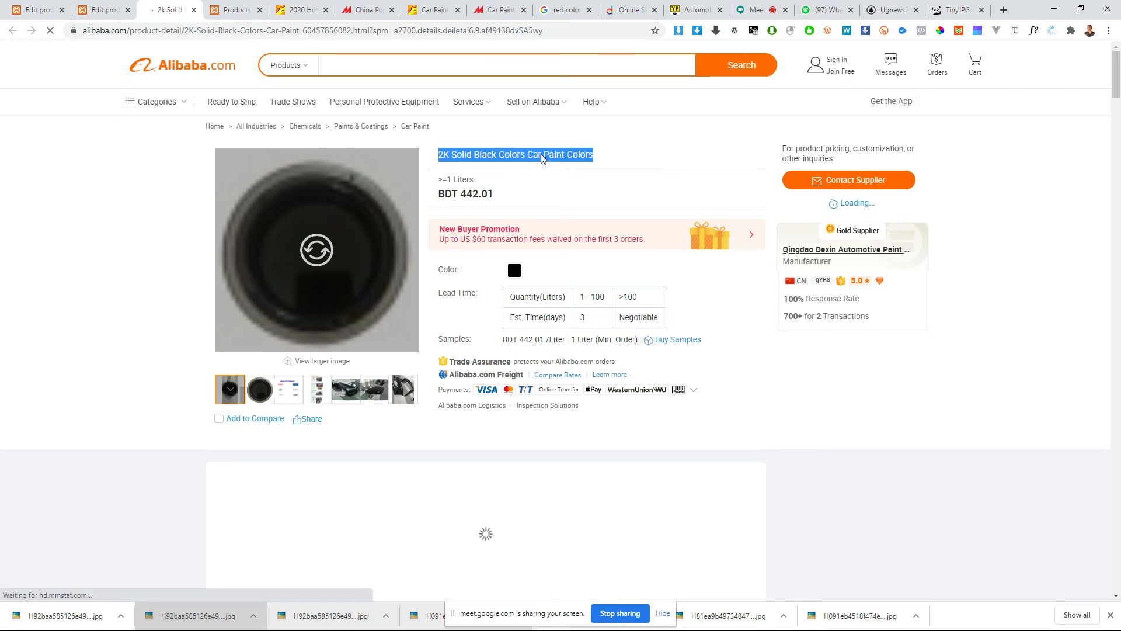
click(105, 9)
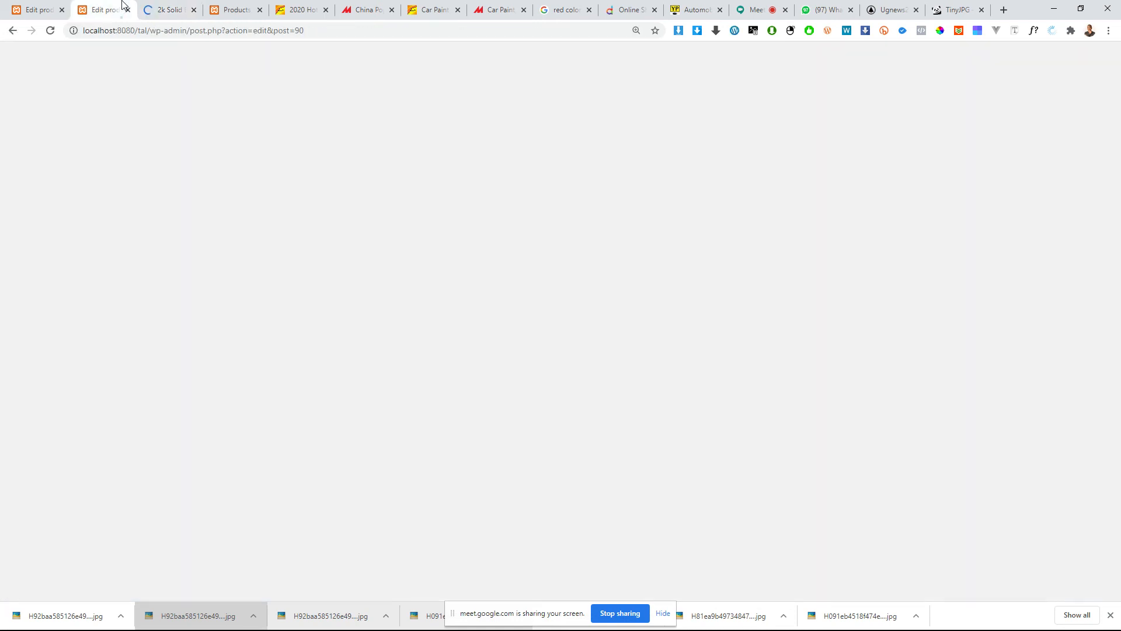
click(566, 318)
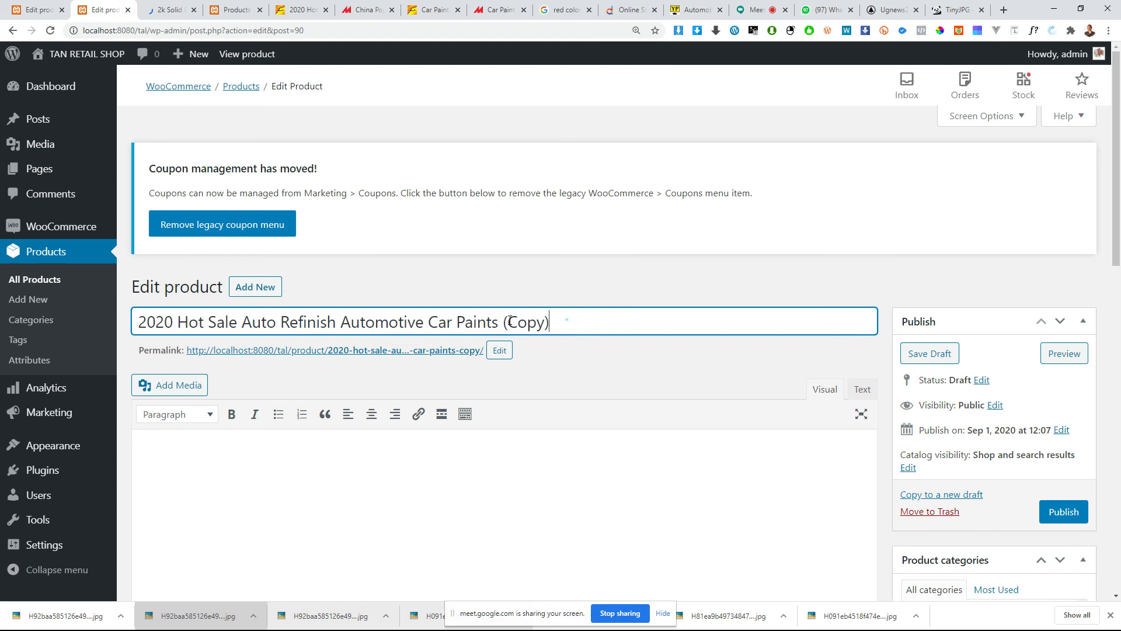
key(ctrl+a)
key(ctrl+v)
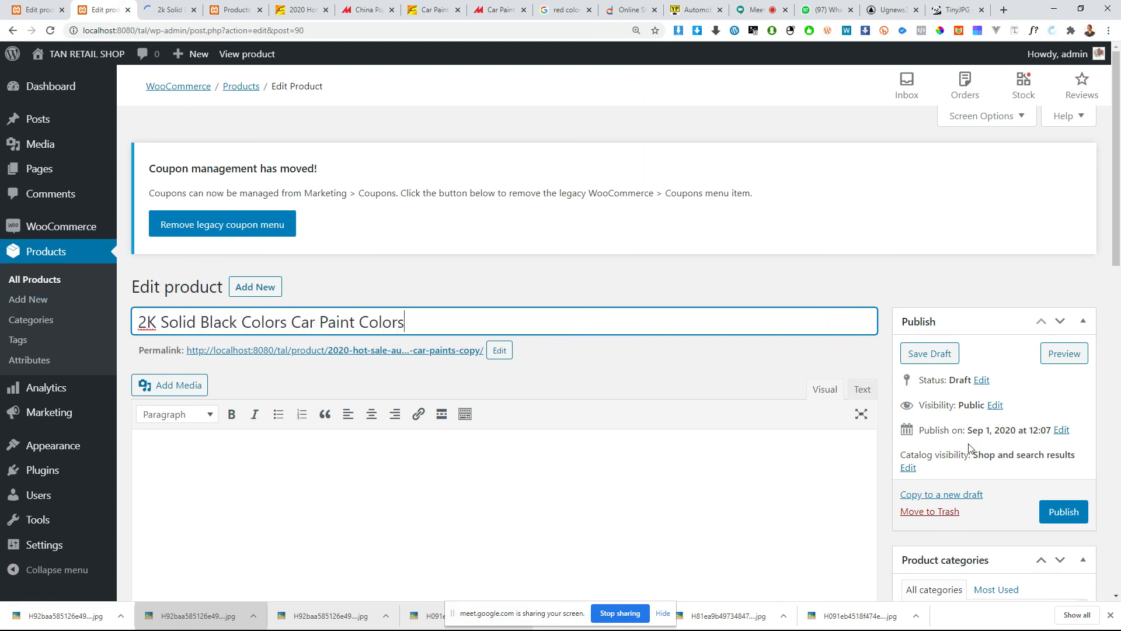
Step: Assign the product to the Toyota Paint and Toyota Cars categories instead of Benz Paint and Suzuki Bikes
scroll(968, 448, down, 4)
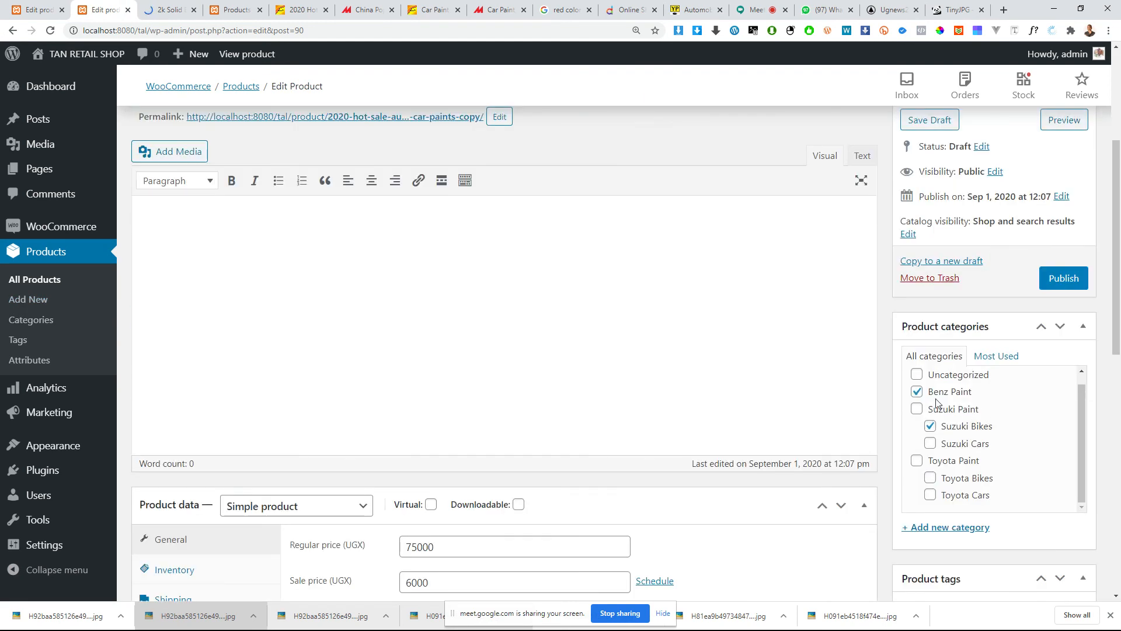
scroll(936, 463, down, 8)
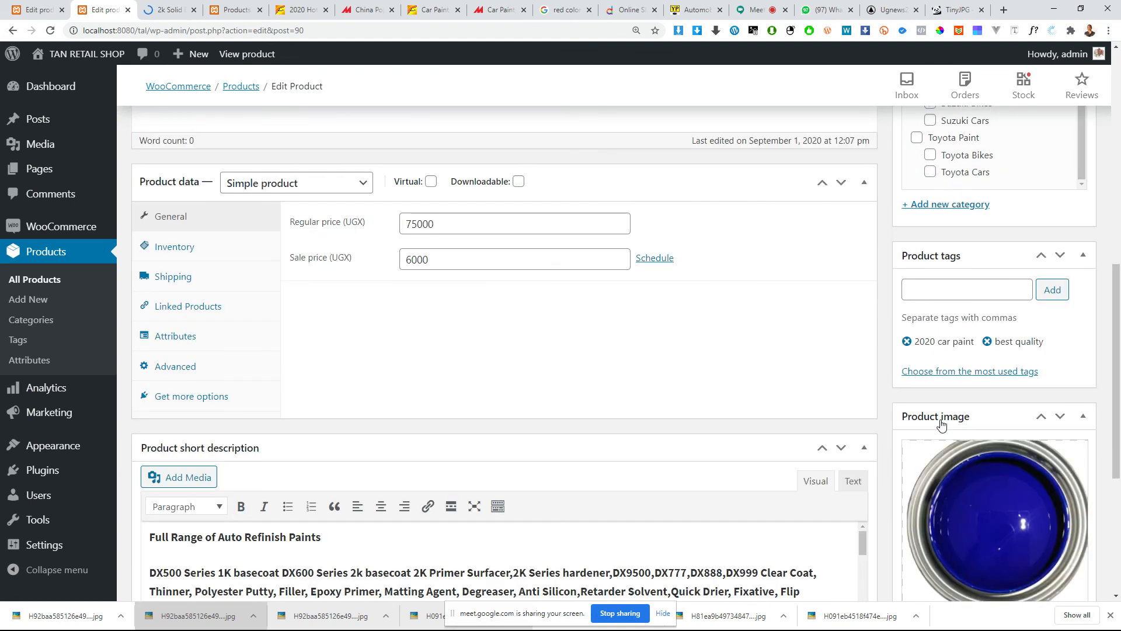
scroll(941, 425, up, 6)
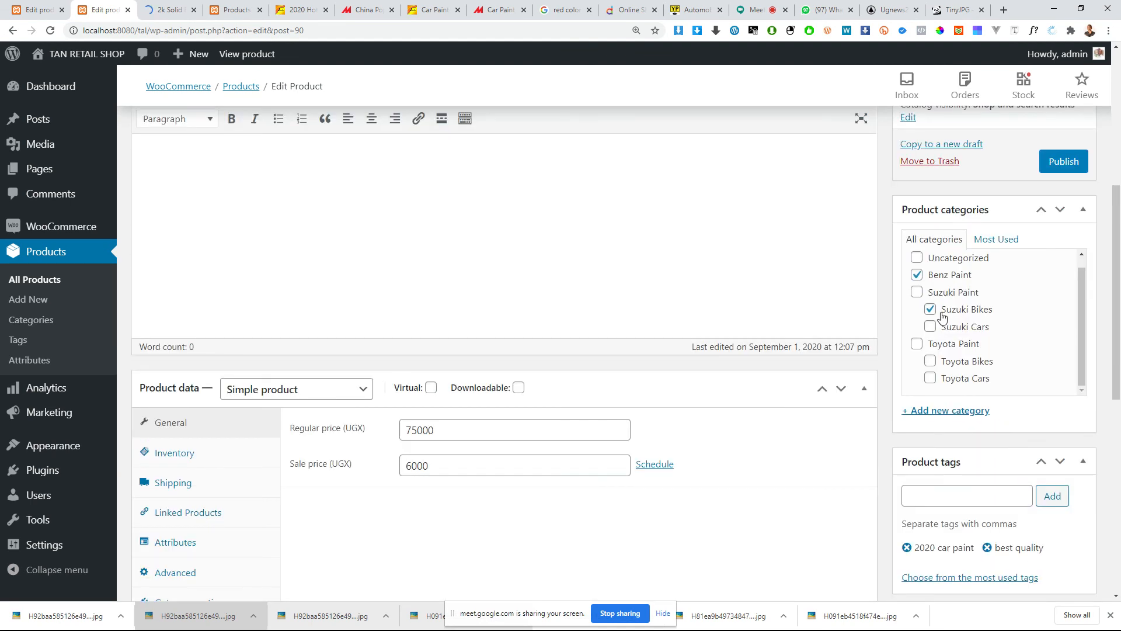
click(939, 312)
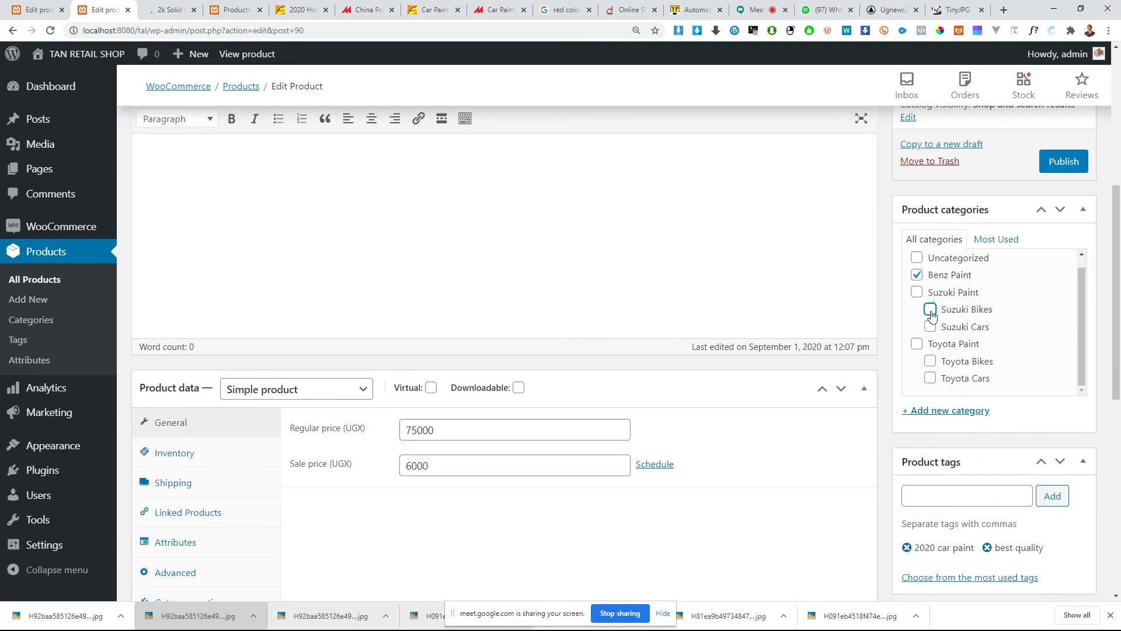
click(917, 344)
click(917, 275)
click(931, 379)
Step: Remove the product tags best quality and 2020 car paint, and add the existing tag 2020 car paint again
scroll(941, 353, down, 3)
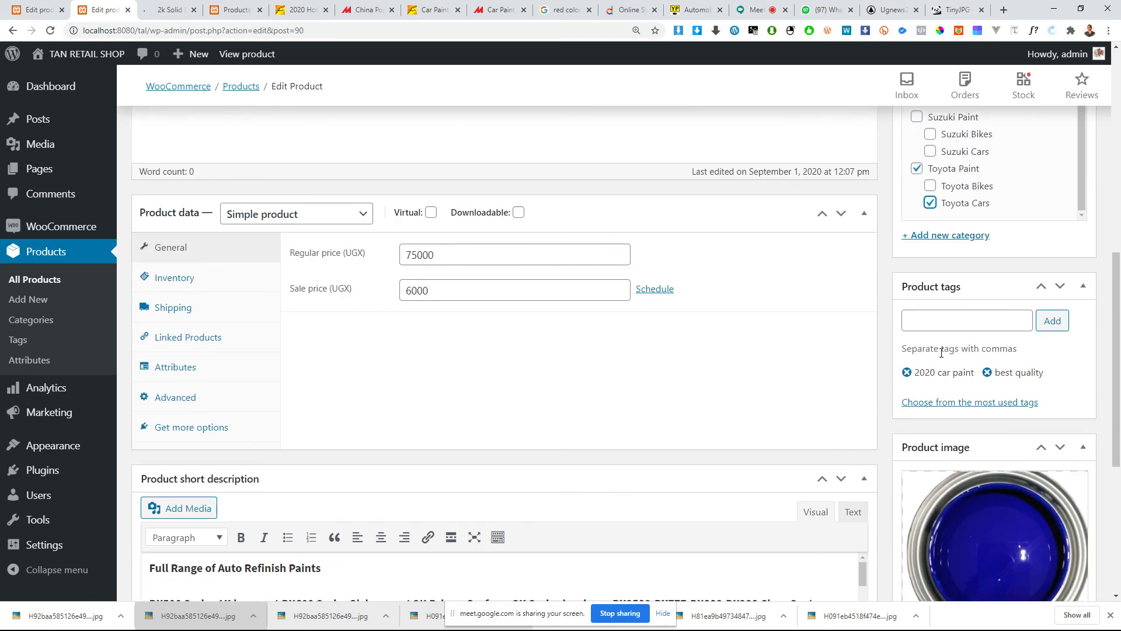
click(951, 315)
click(987, 372)
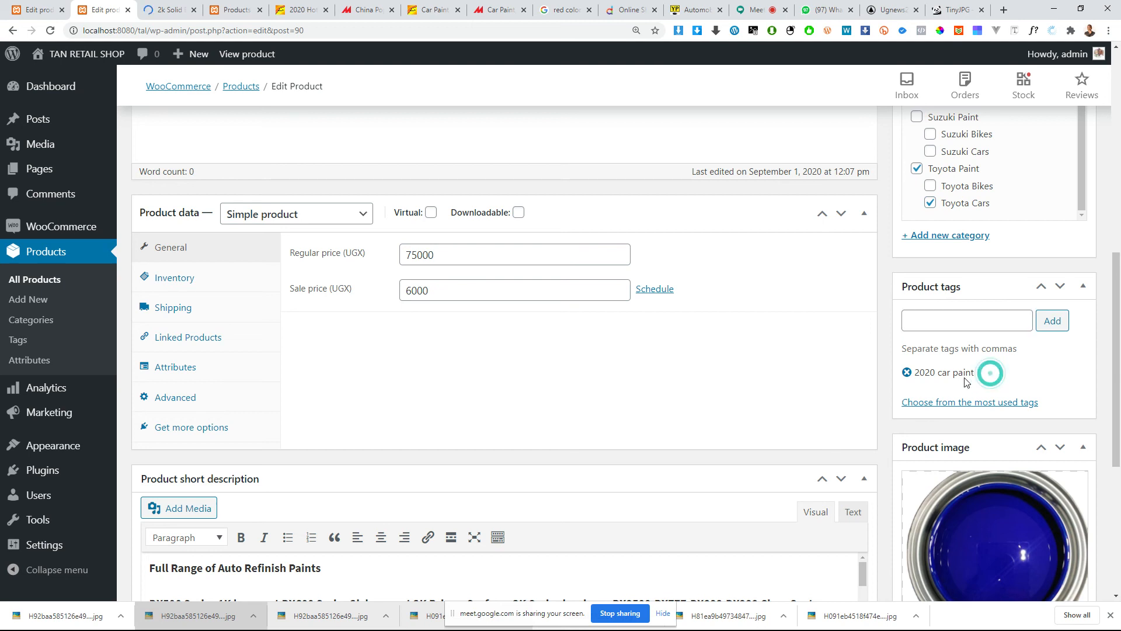
click(908, 373)
click(928, 319)
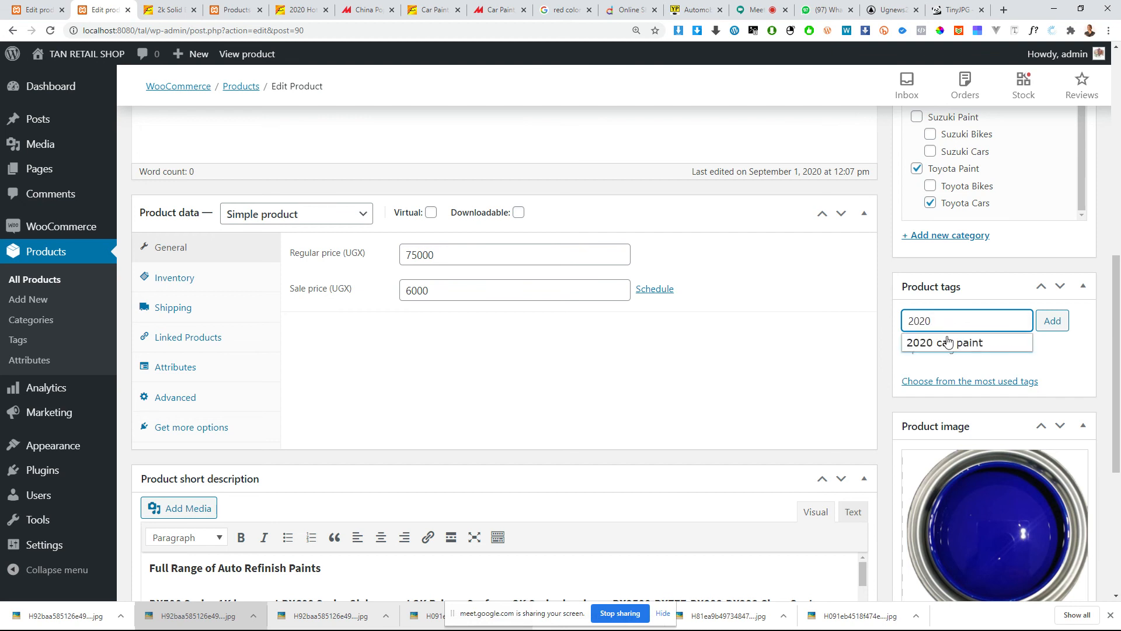
click(947, 342)
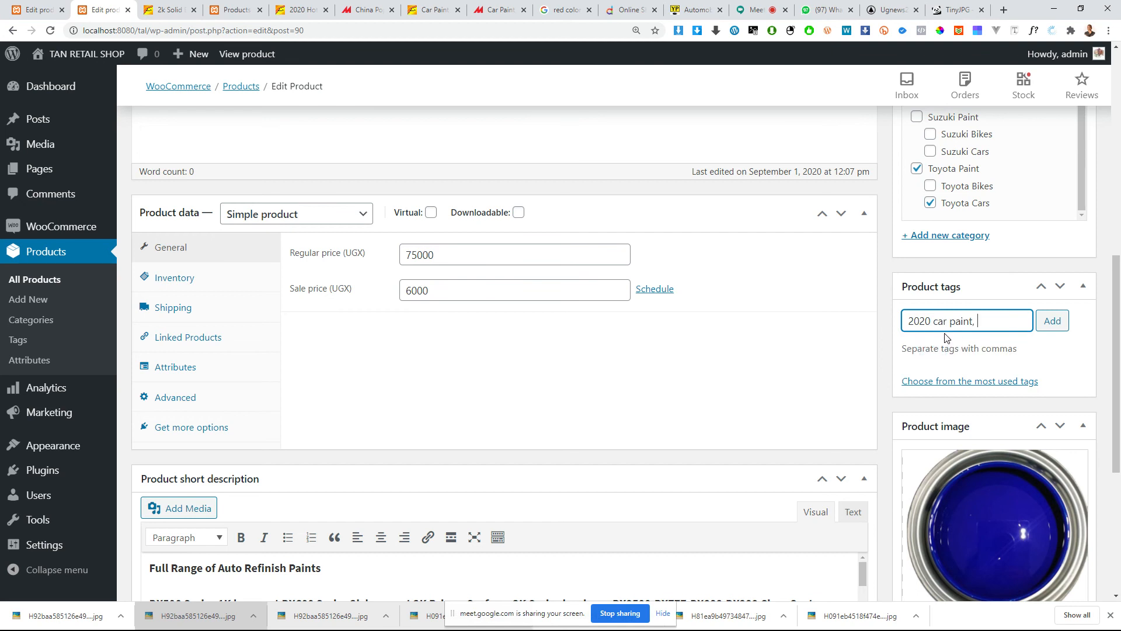
click(1052, 321)
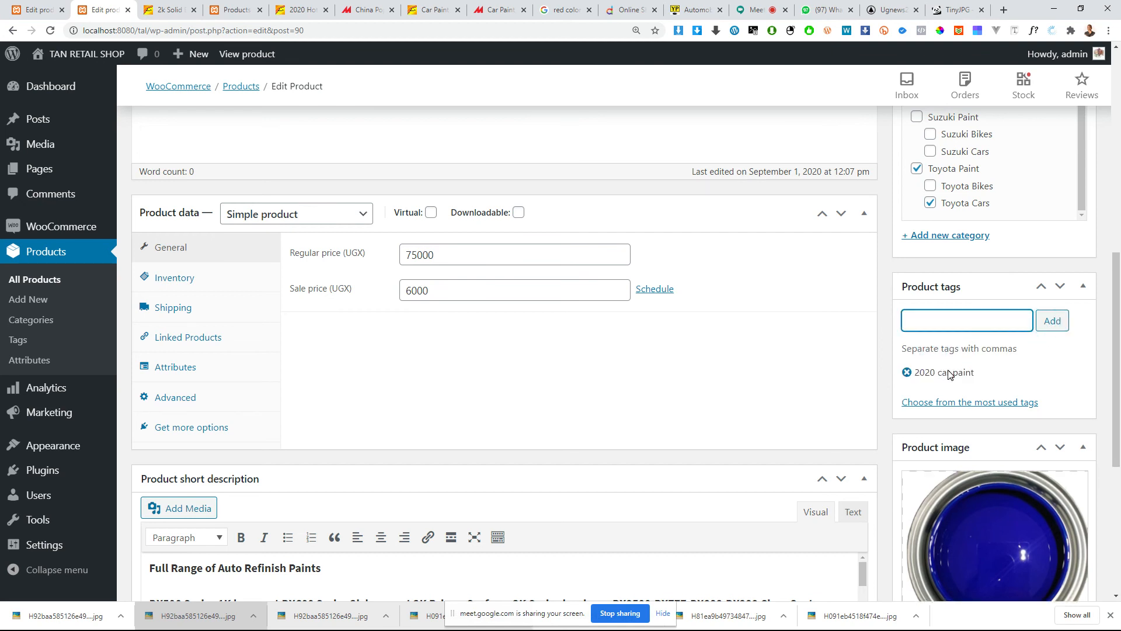
Step: Open the product image chooser, and save the enlarged black paint can photo from the Alibaba listing to the Desktop
scroll(940, 371, down, 4)
click(993, 327)
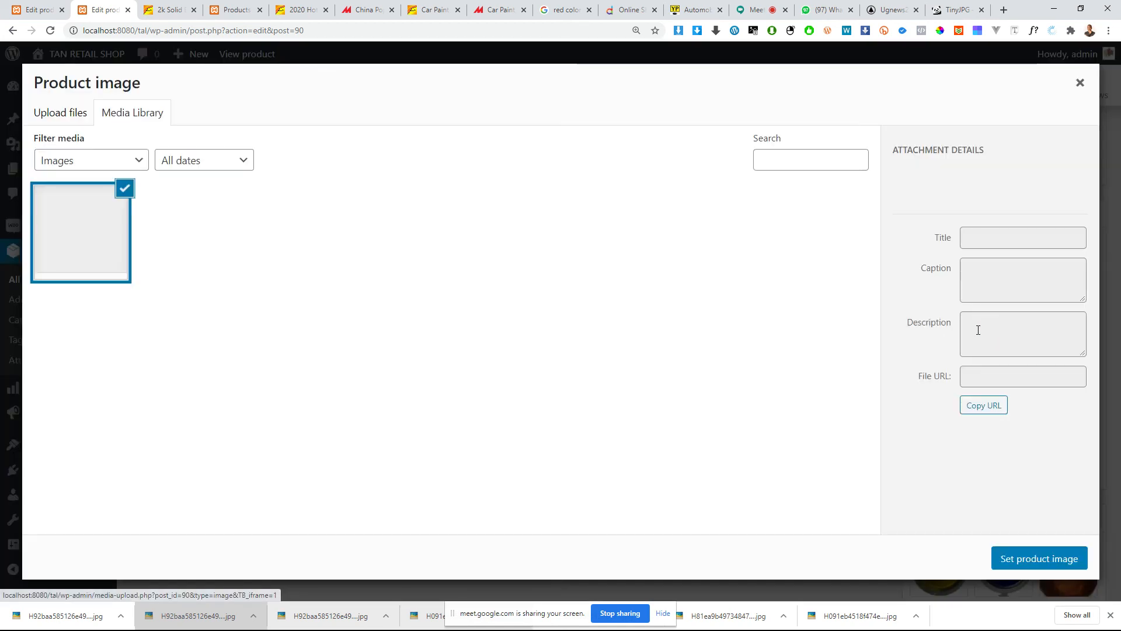
click(163, 10)
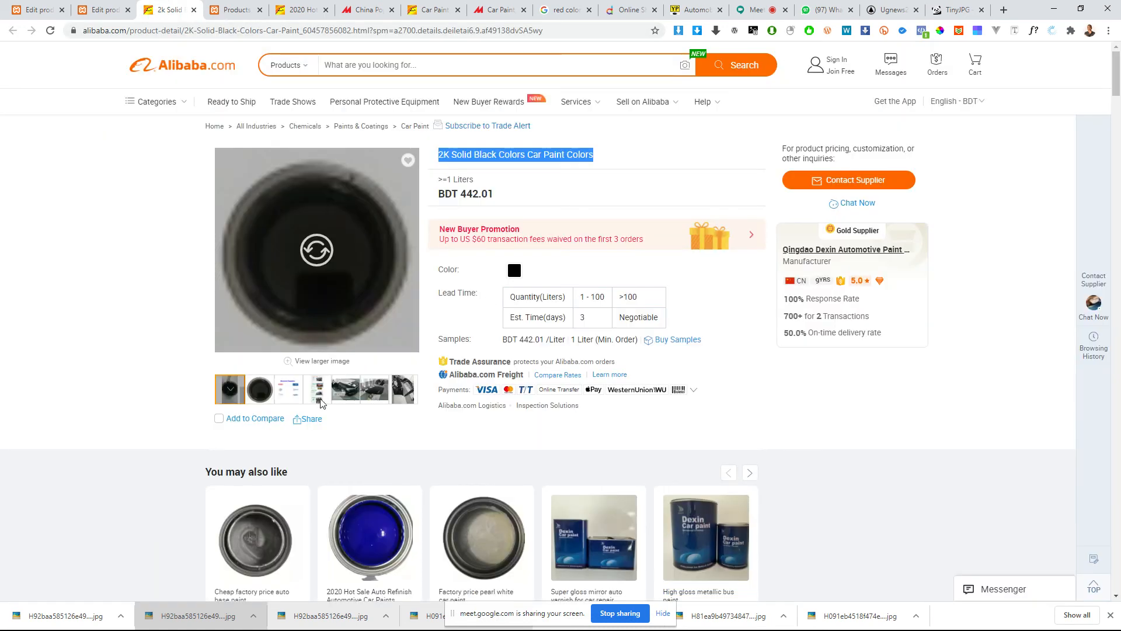
click(259, 389)
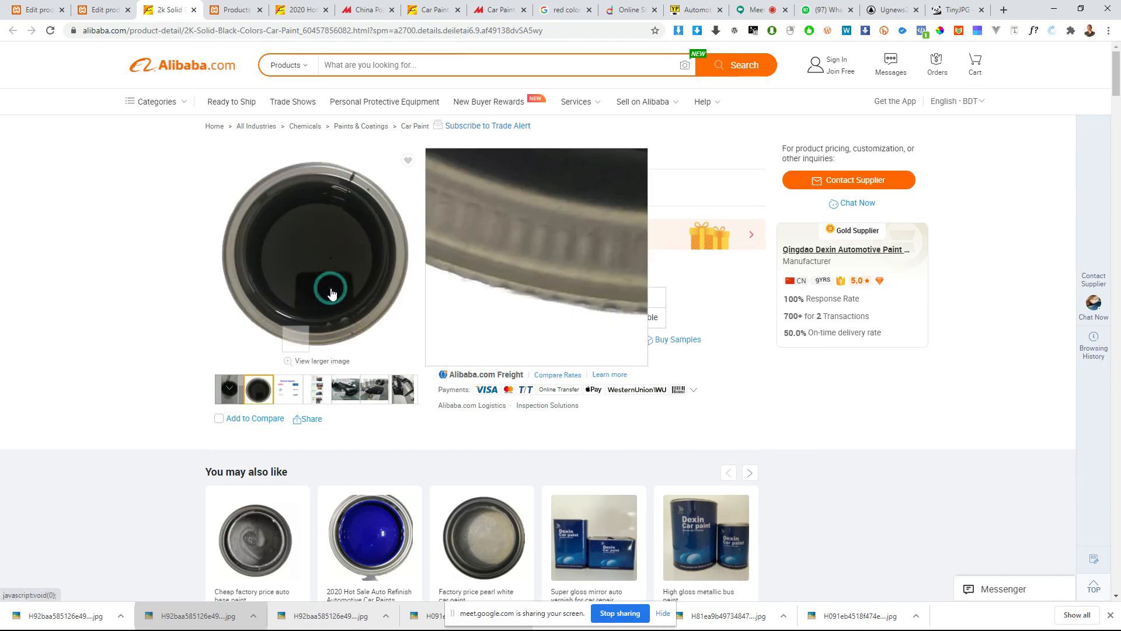
click(316, 308)
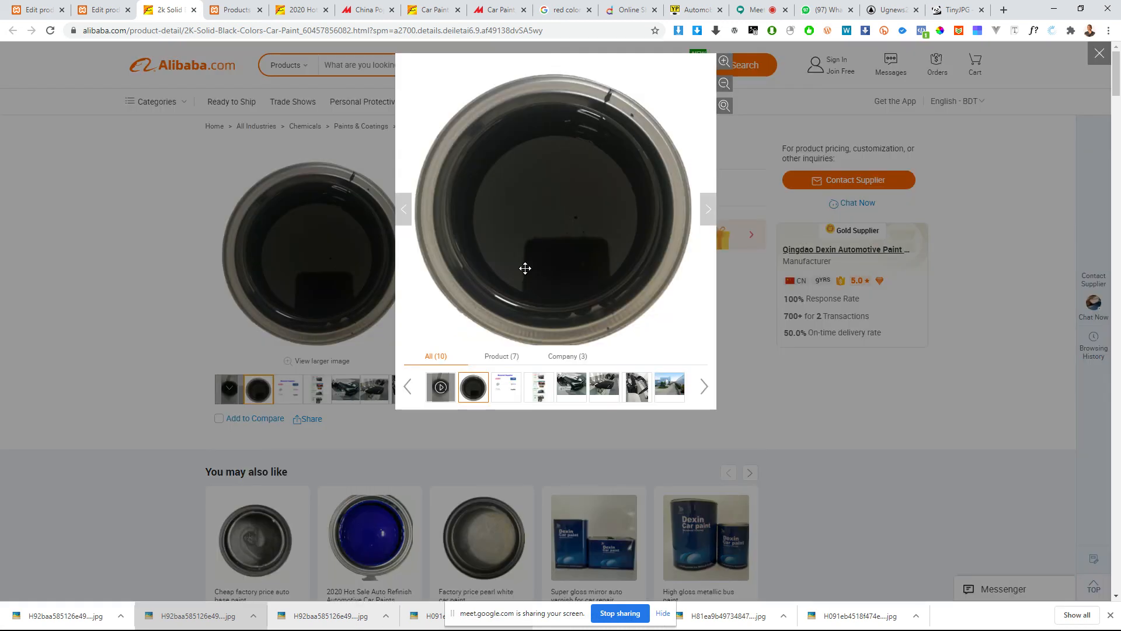
right_click(526, 268)
click(541, 292)
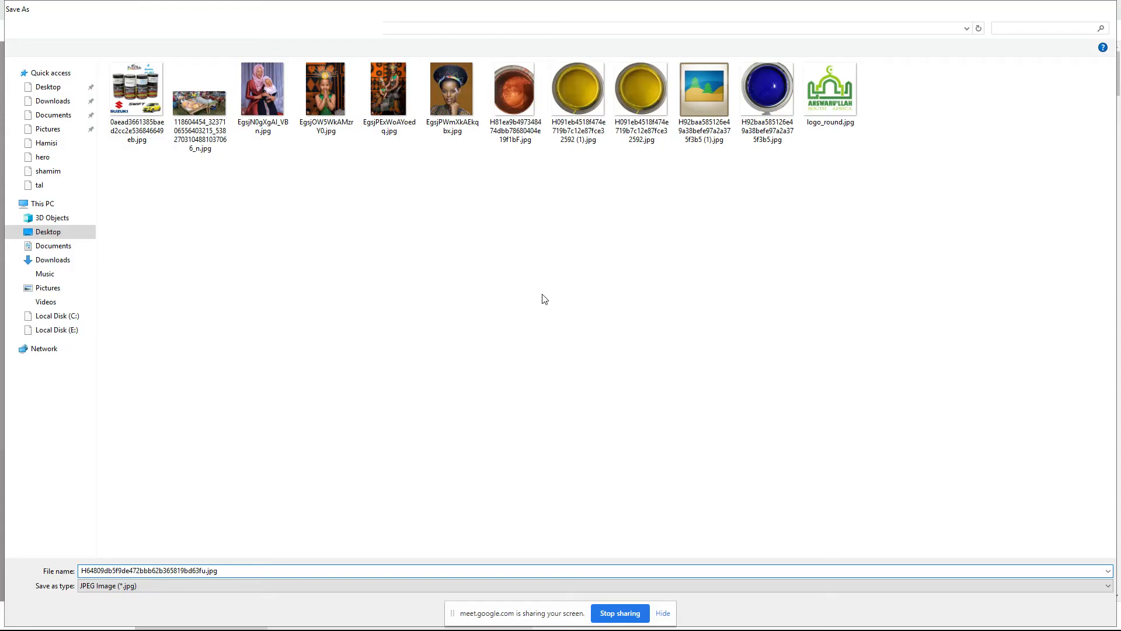
key(Return)
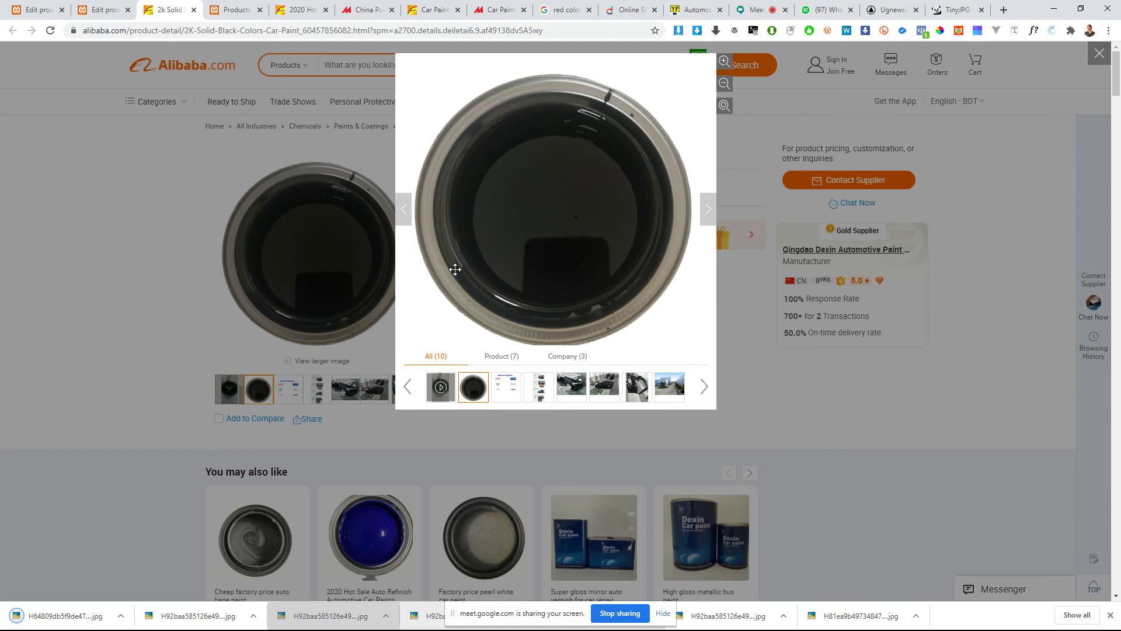
Step: Upload the saved black paint can photo to the media library and set it as the product image
click(99, 9)
drag(26, 614, 382, 271)
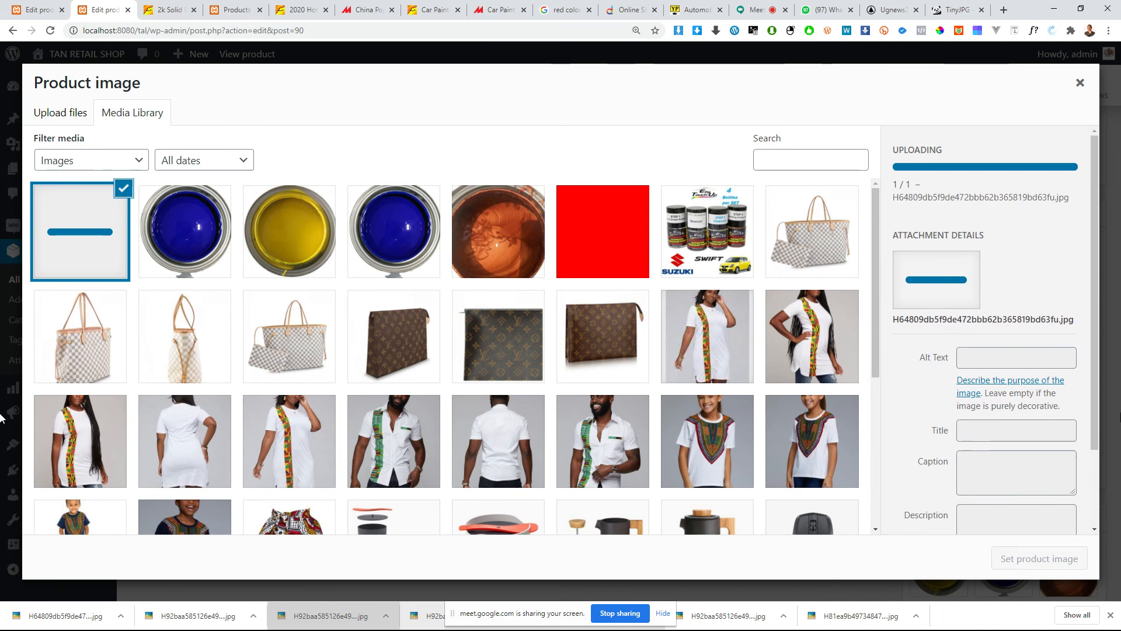
scroll(864, 453, down, 4)
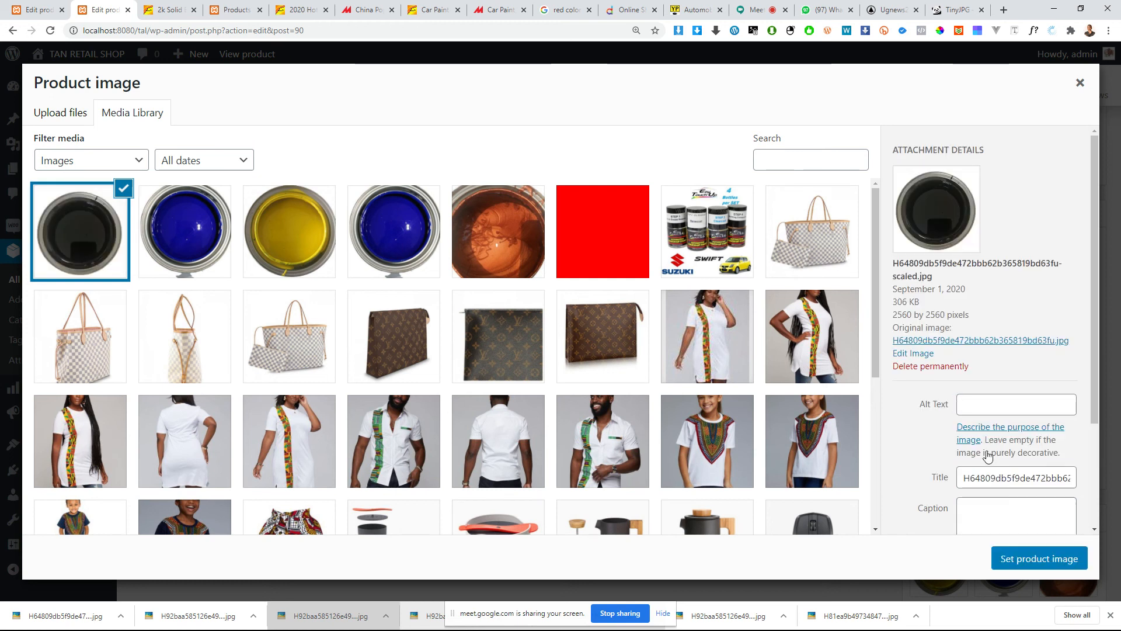
click(1015, 564)
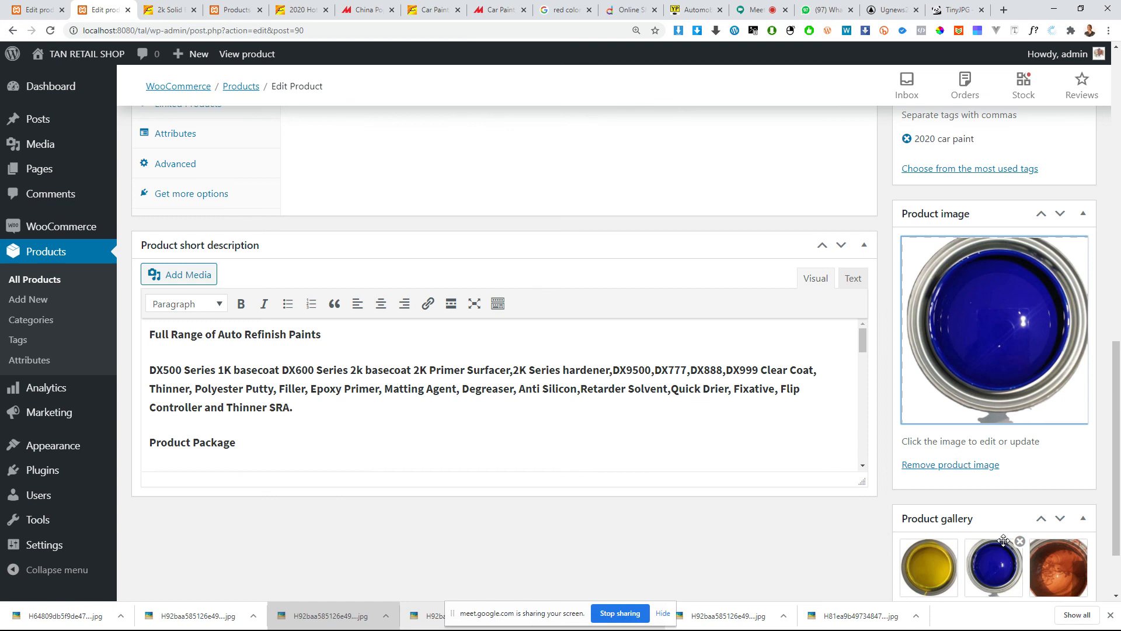
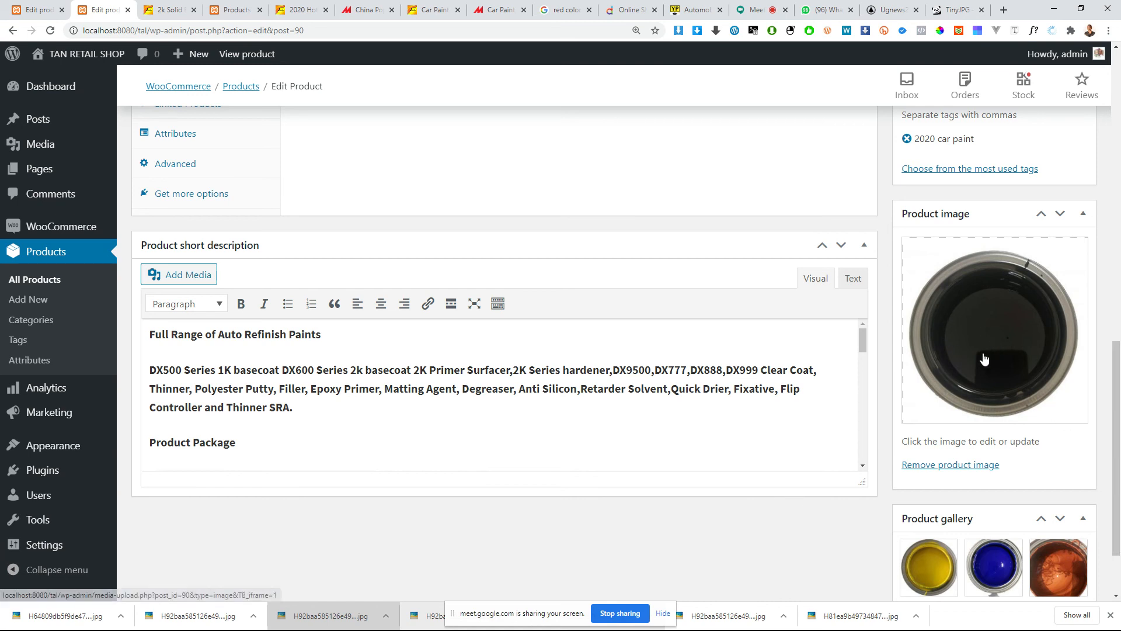
Step: Open the image picker for adding pictures to the product gallery of the black car paint product
scroll(984, 358, down, 2)
scroll(984, 358, up, 2)
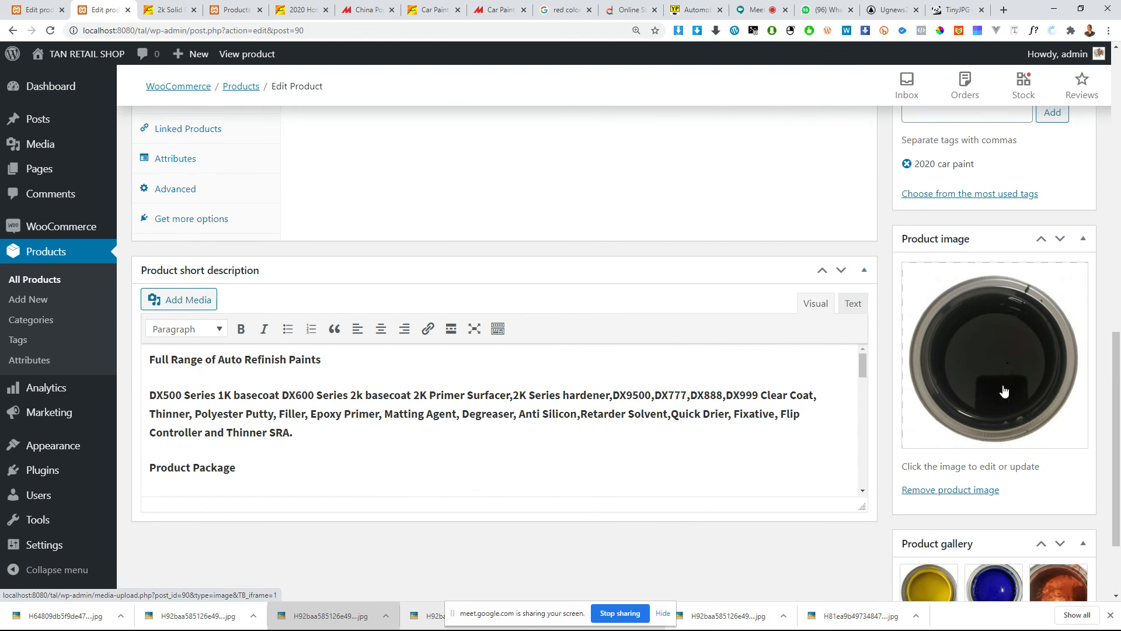
scroll(601, 426, down, 3)
scroll(944, 393, down, 1)
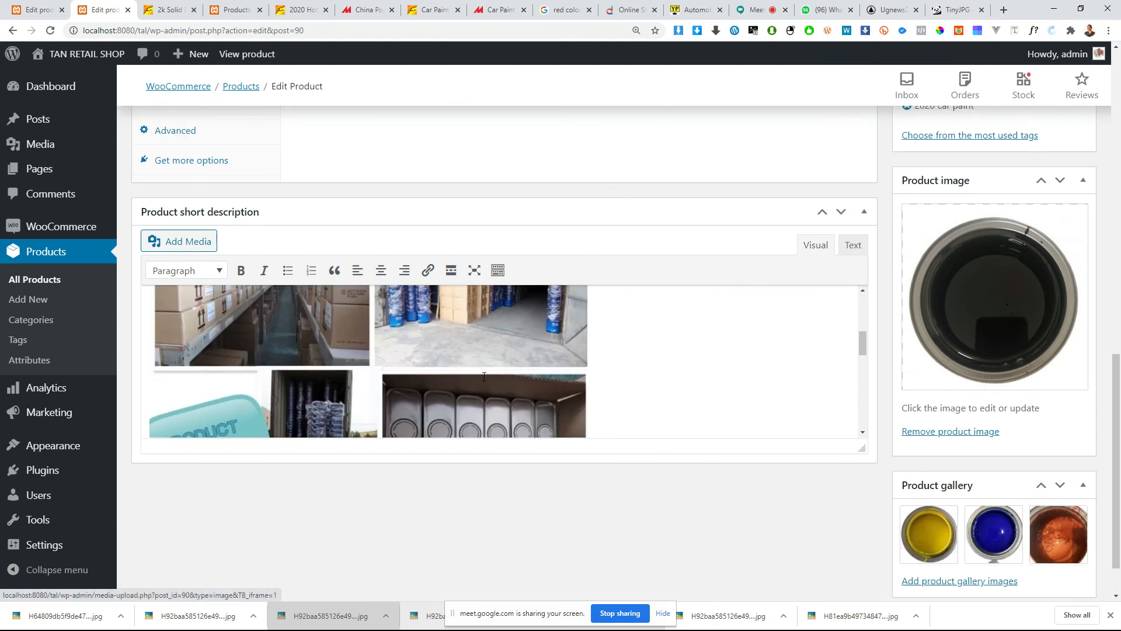
scroll(1021, 403, down, 1)
mouse_move(939, 474)
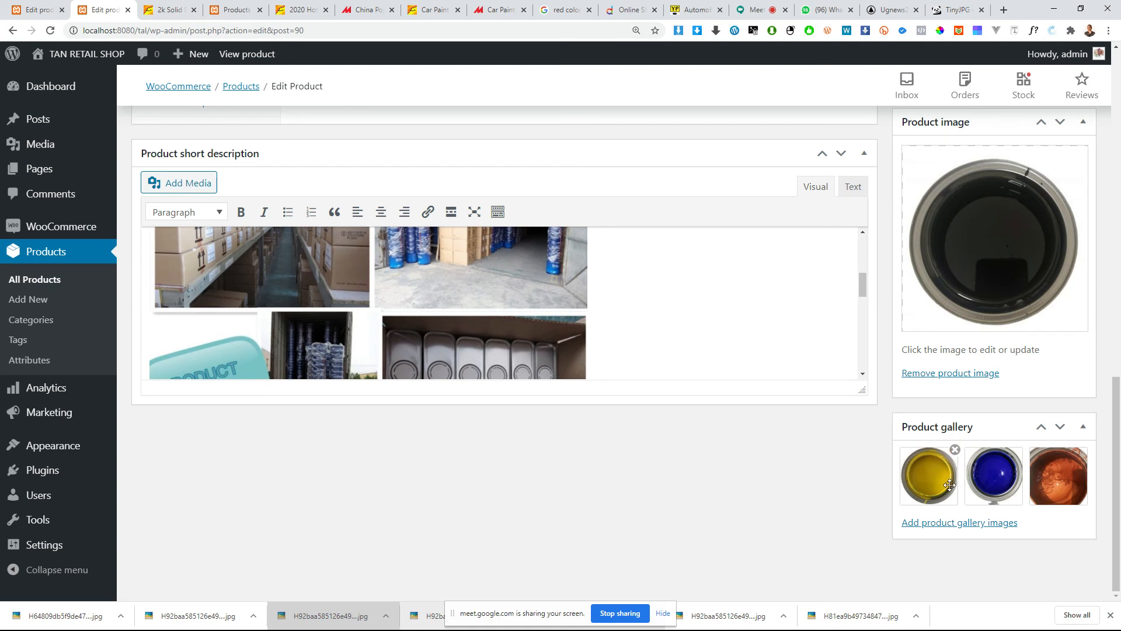
click(949, 524)
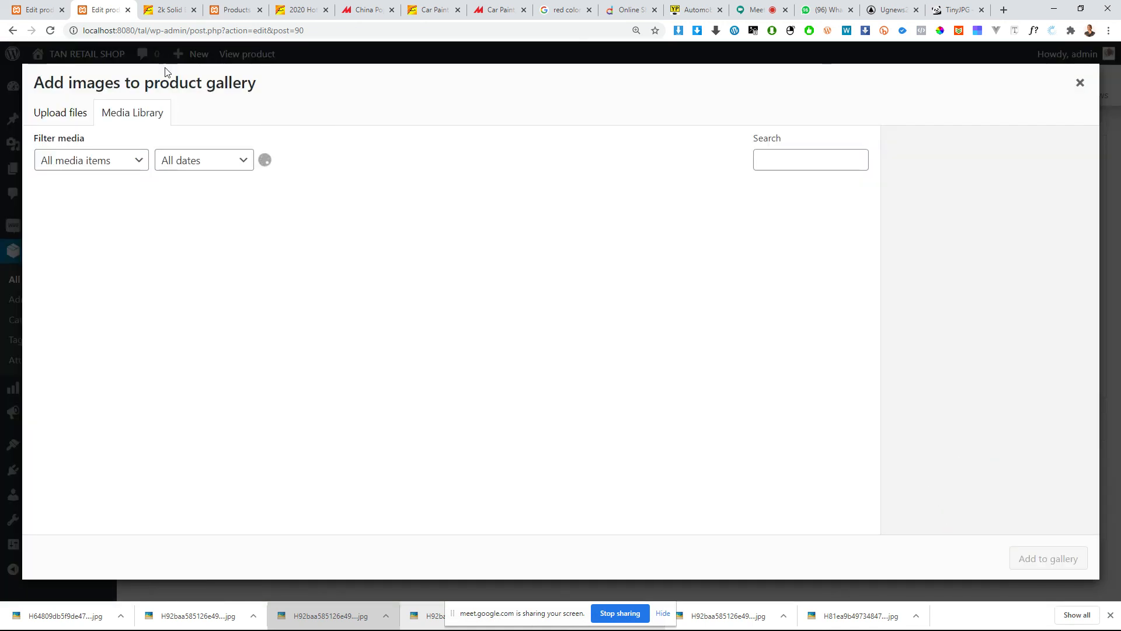
Step: Switch to the Alibaba 2K Solid Black paint listing and save its Material Supplier image to disk
click(158, 14)
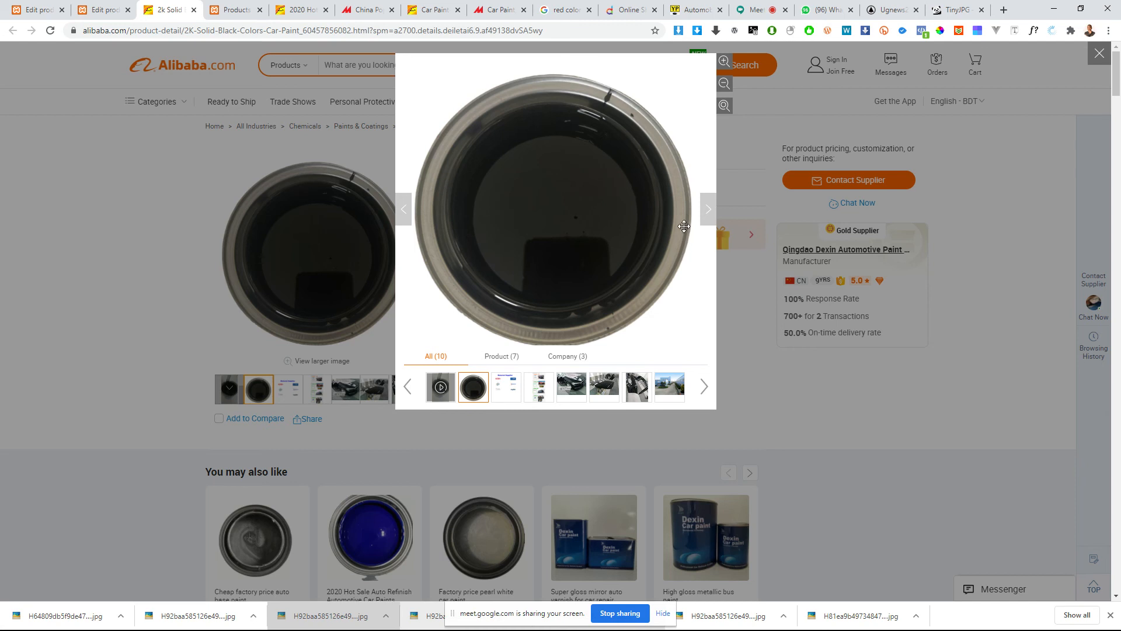
click(713, 212)
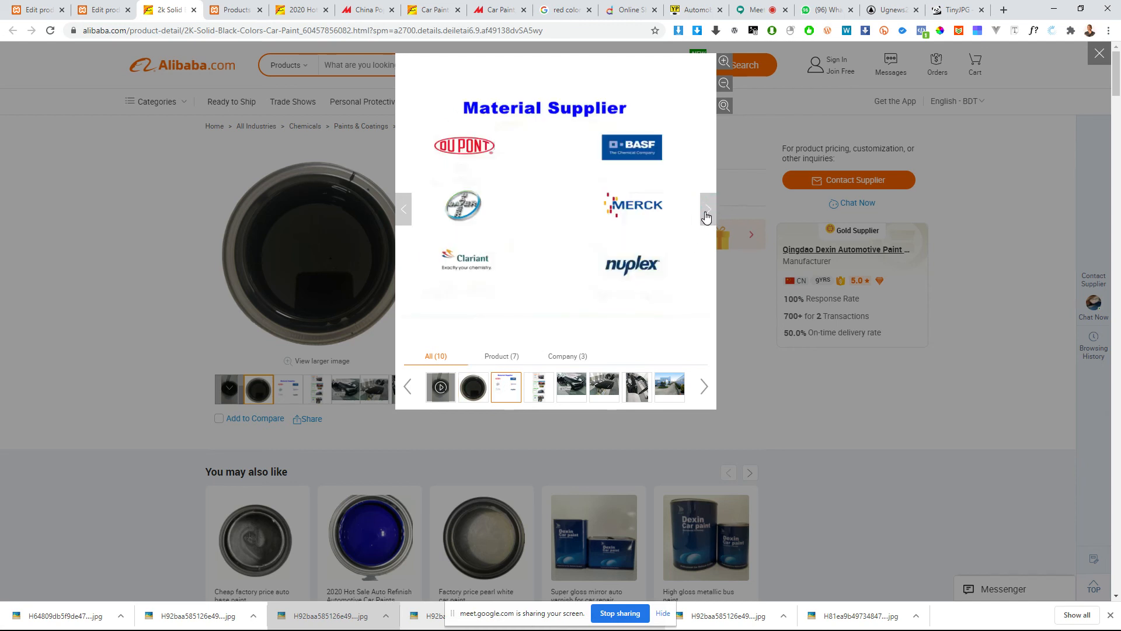
right_click(506, 191)
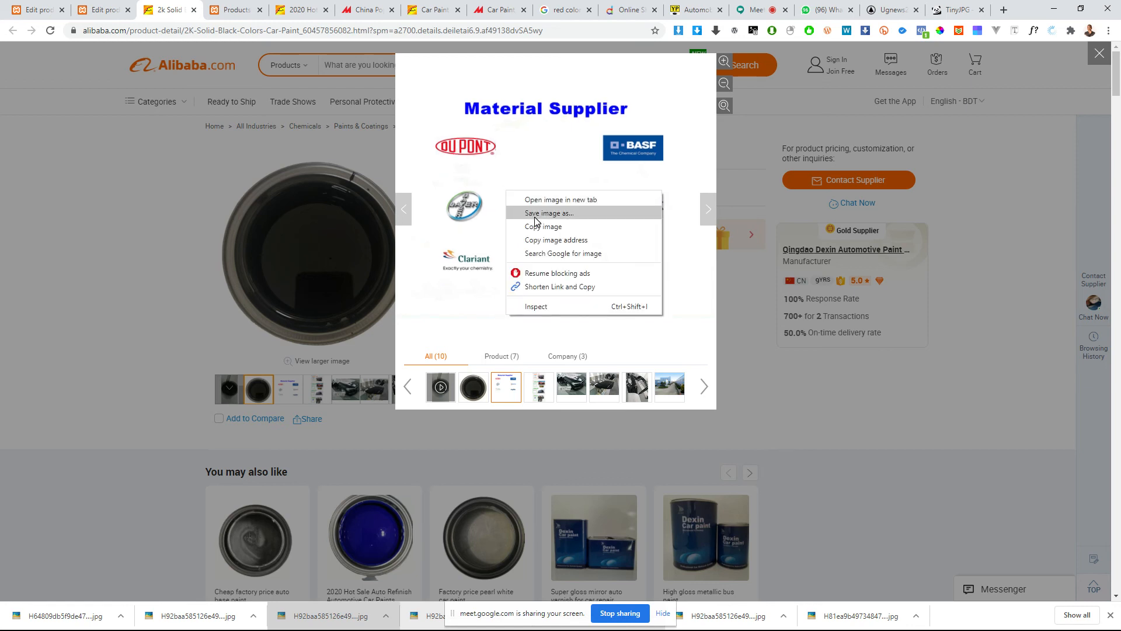
click(534, 215)
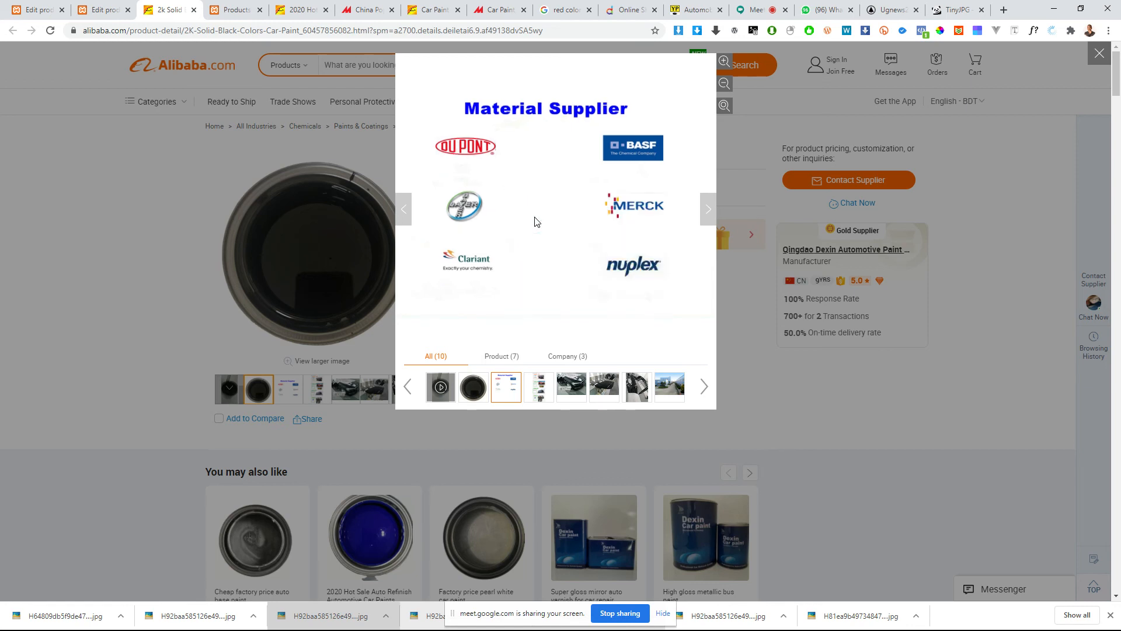
key(Return)
Step: Advance to the black car photo in the Alibaba listing's gallery and save it as a JPEG with its default name
click(708, 210)
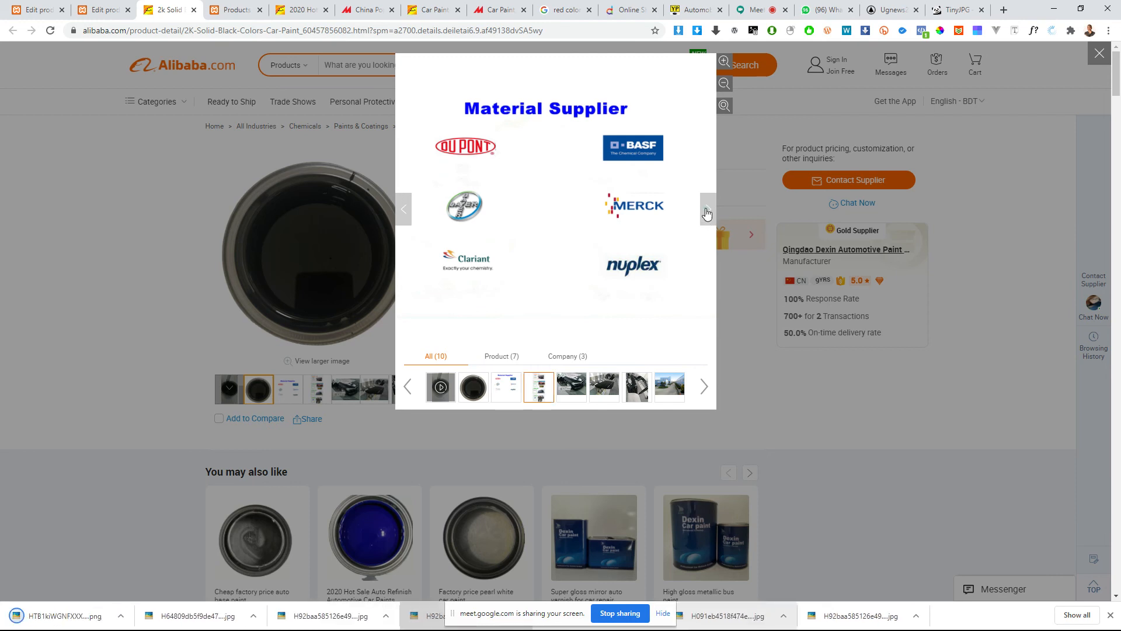
click(707, 211)
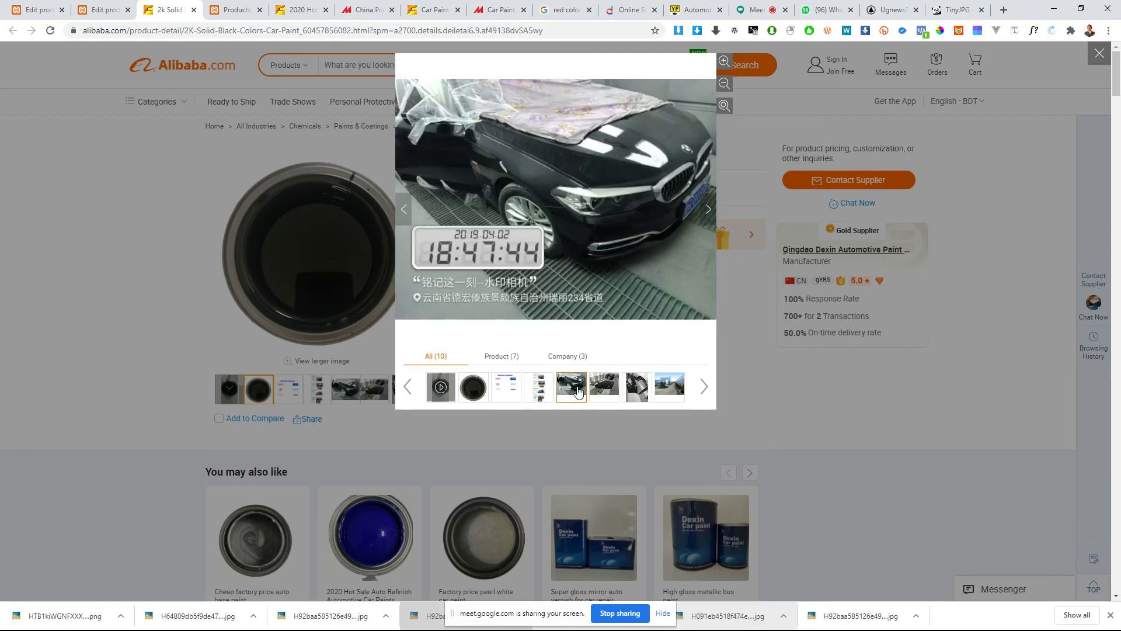
right_click(548, 159)
click(565, 183)
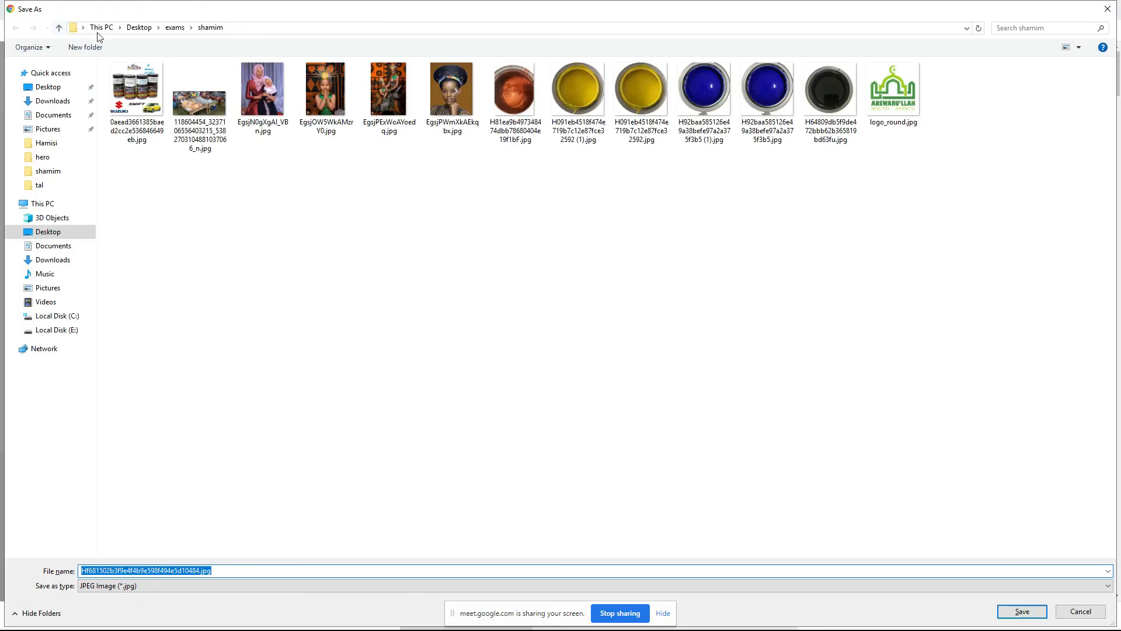
click(1020, 612)
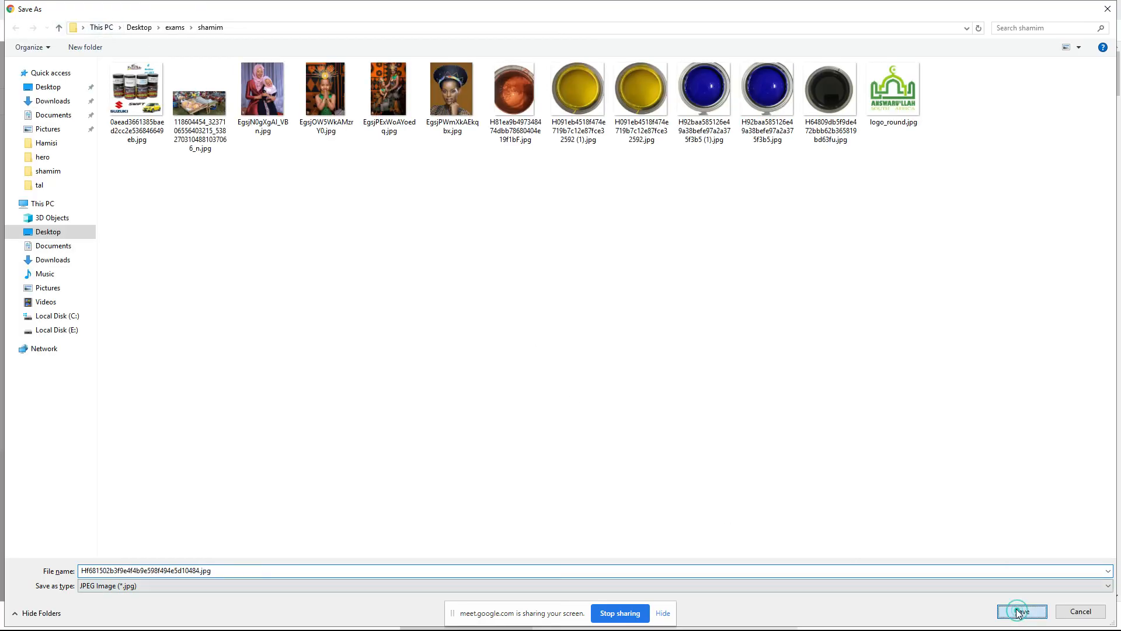
Step: Back in WordPress, upload the downloaded Material Supplier and black car images and add both to the product gallery
click(88, 7)
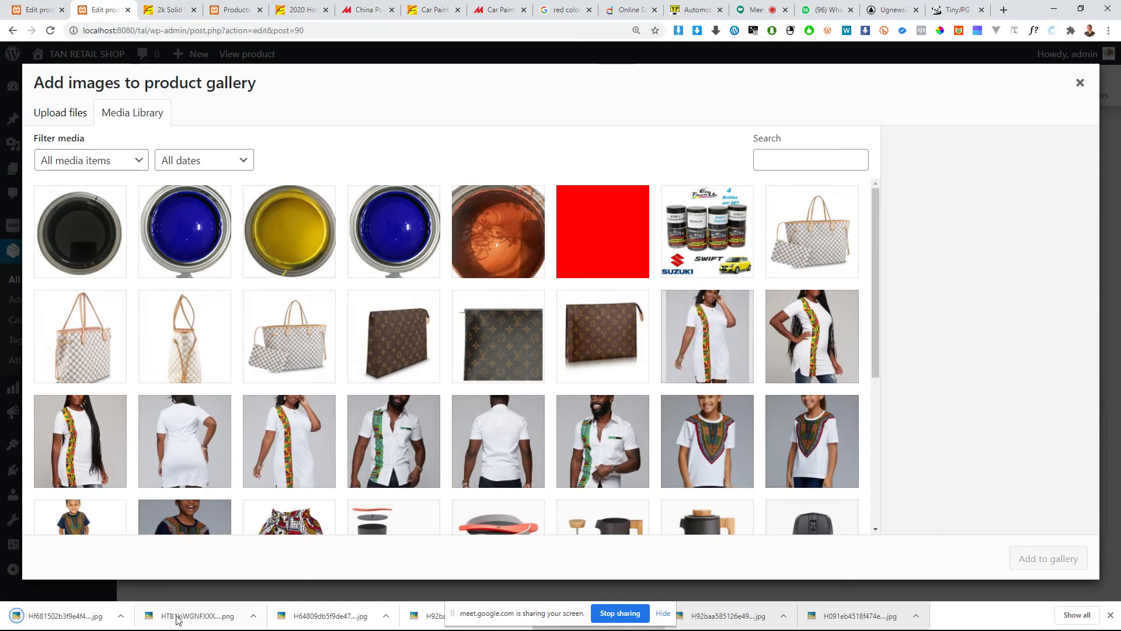
drag(177, 619, 185, 458)
drag(67, 615, 178, 421)
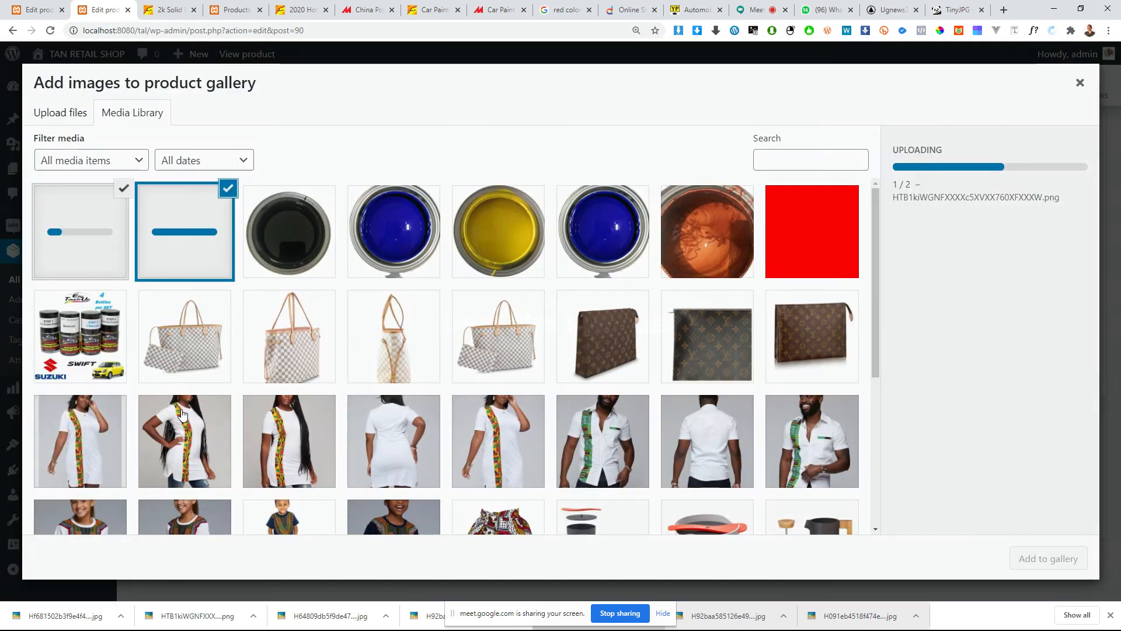
scroll(157, 429, down, 2)
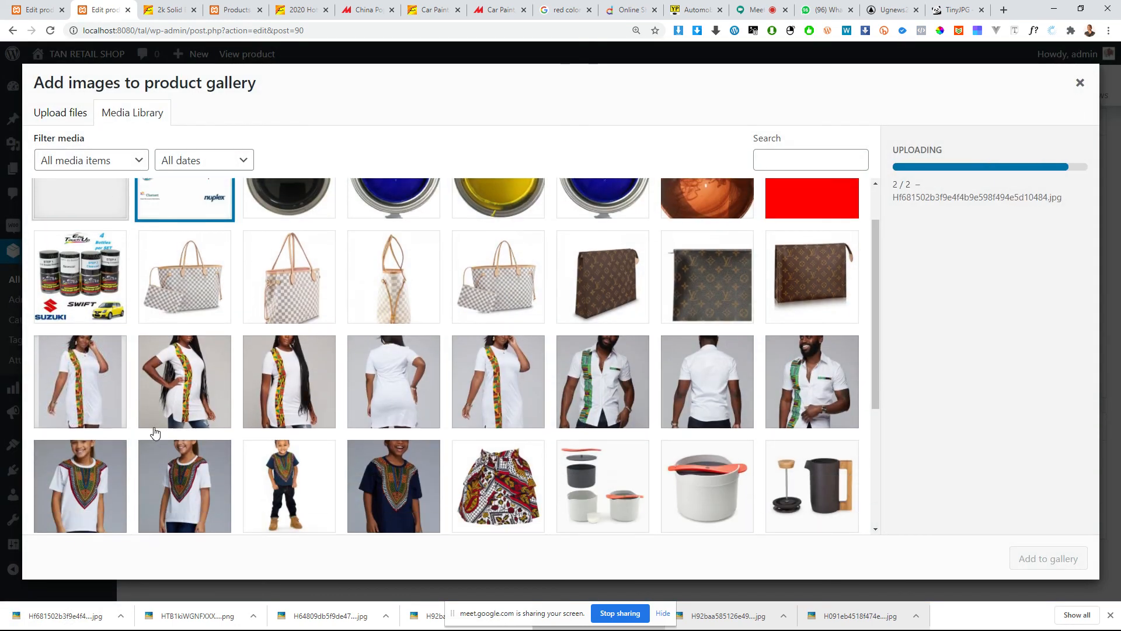
scroll(156, 433, down, 1)
scroll(403, 491, up, 2)
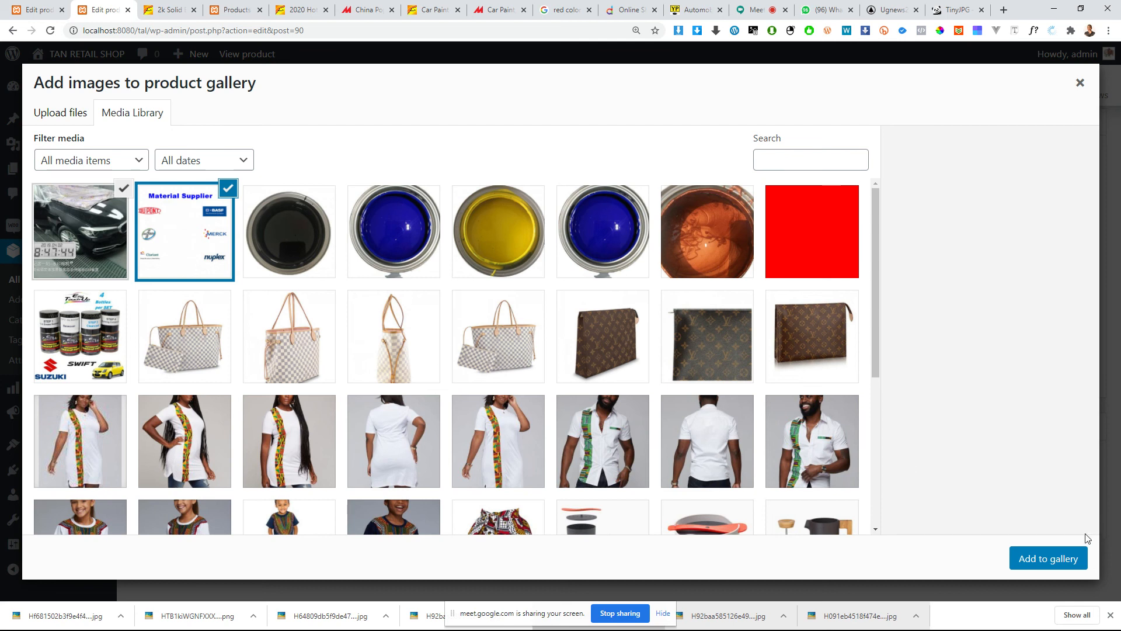
click(1047, 559)
Step: Delete the blue, yellow and orange paint images from the product gallery and move the black car photo to first place
mouse_move(1016, 397)
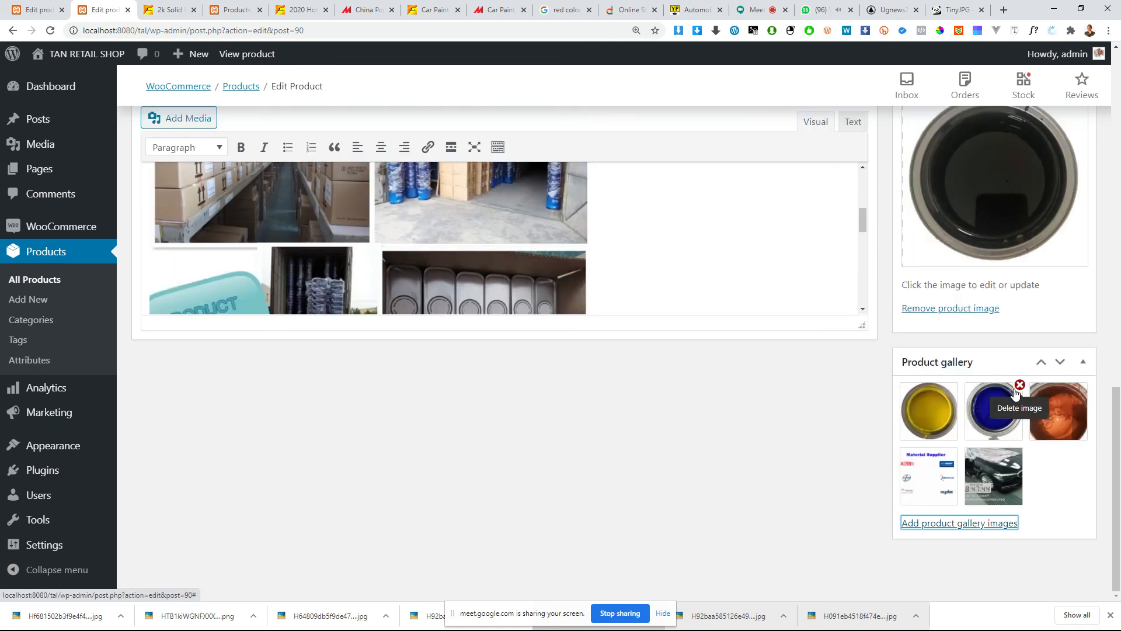
click(1019, 386)
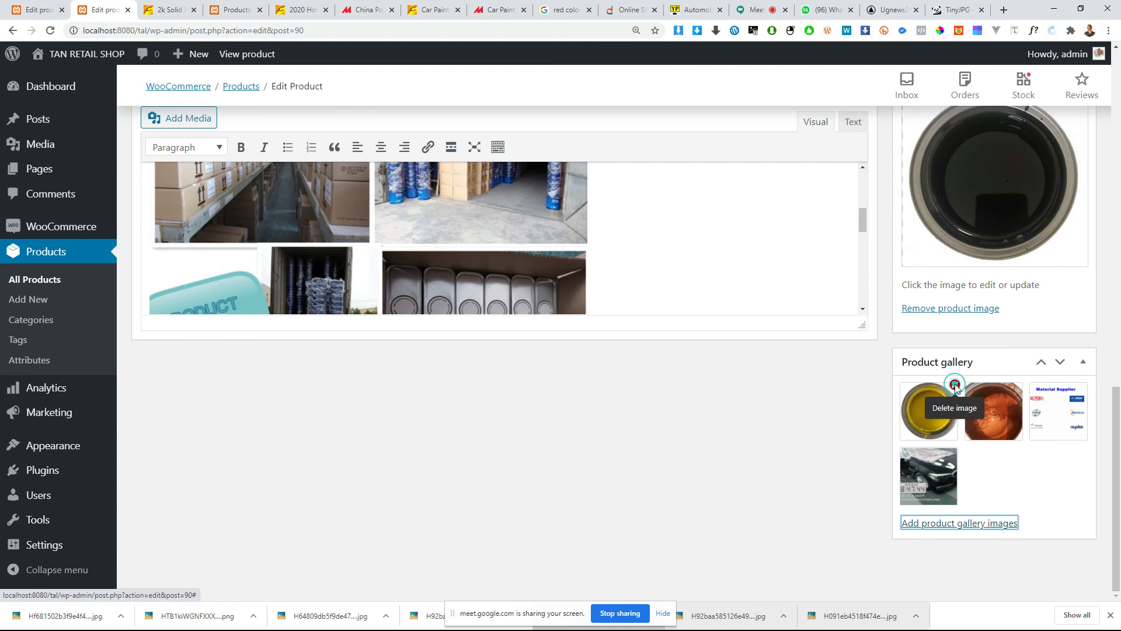
click(956, 386)
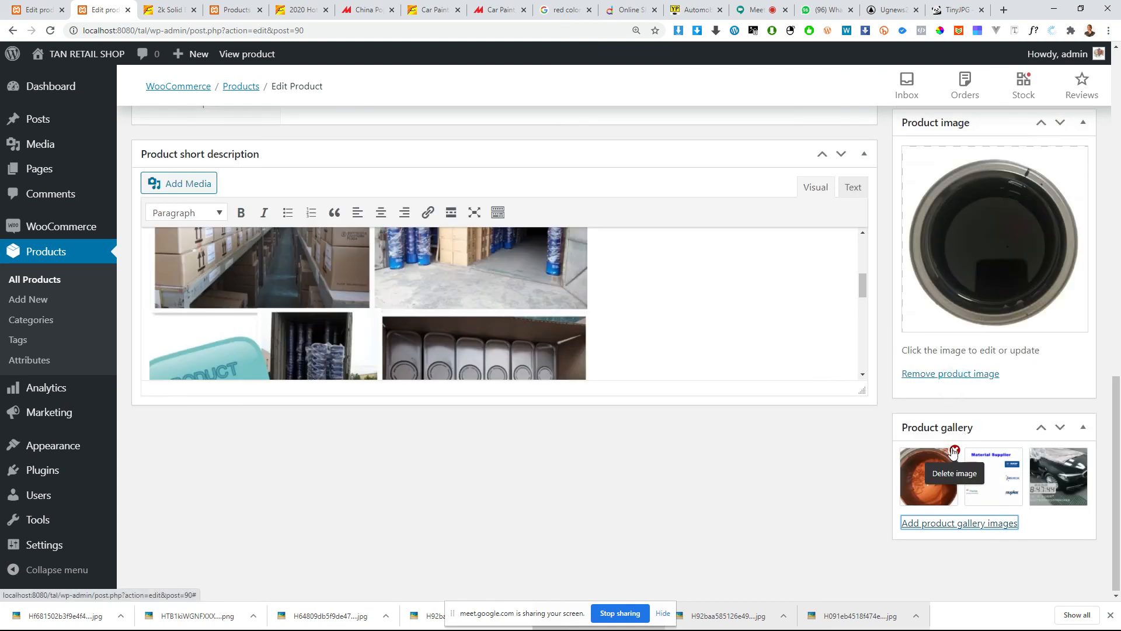
click(957, 454)
drag(989, 482, 952, 480)
Step: Enlarge the product short description editor so that more of its content fits
scroll(689, 421, up, 9)
scroll(932, 425, down, 10)
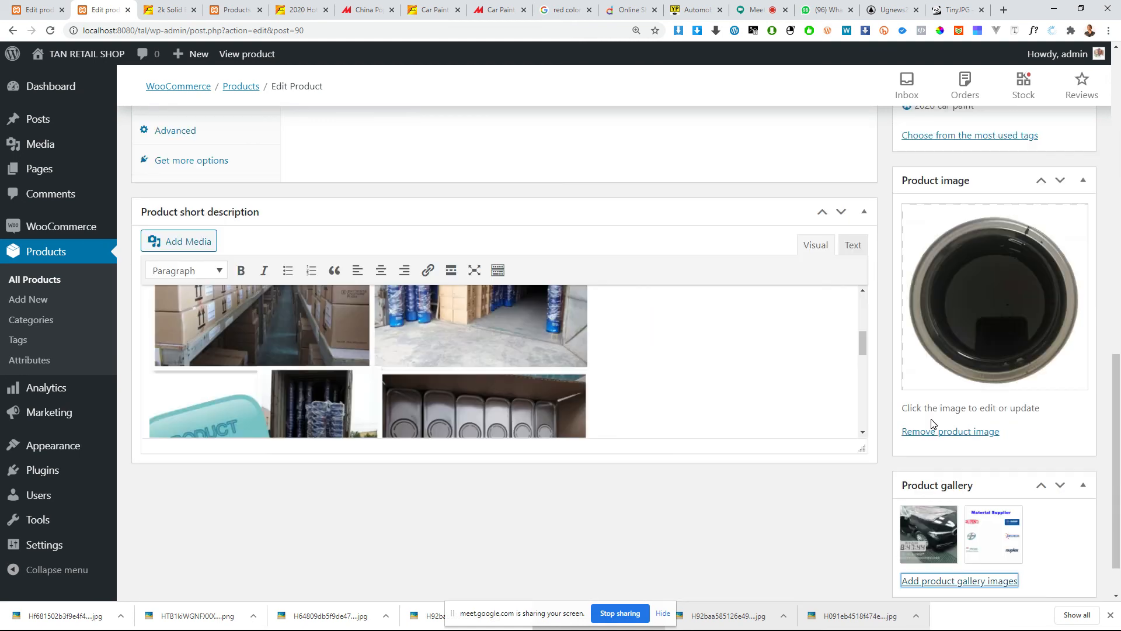
scroll(596, 360, up, 12)
scroll(466, 388, down, 7)
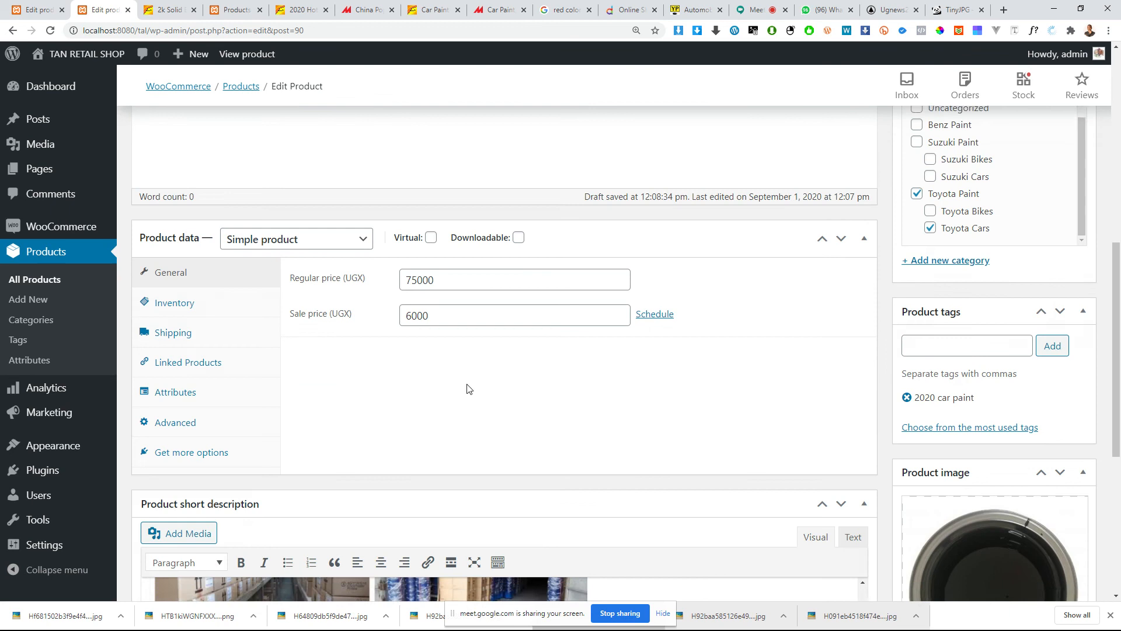
scroll(345, 335, up, 6)
scroll(400, 401, down, 9)
scroll(410, 401, down, 3)
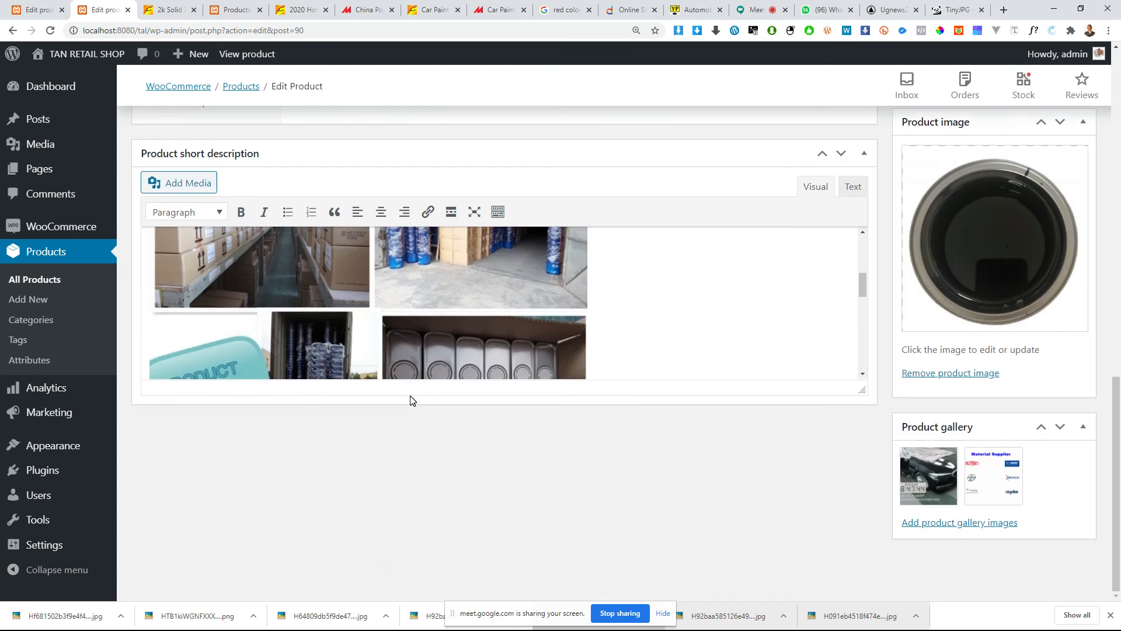
click(500, 305)
scroll(502, 316, up, 8)
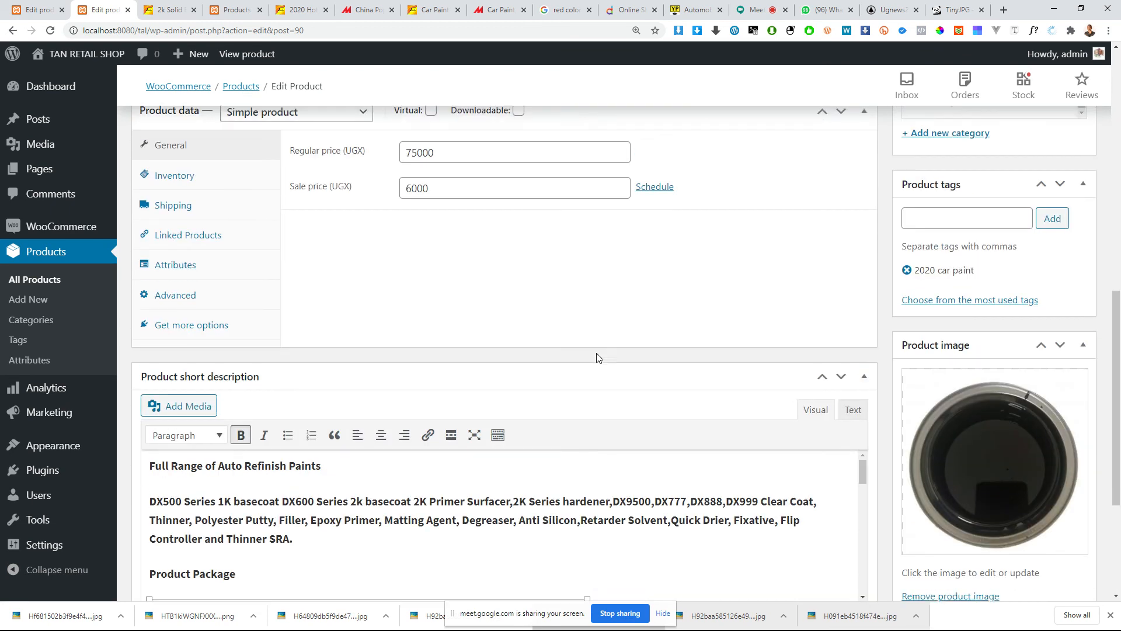
scroll(594, 379, down, 3)
scroll(594, 398, down, 5)
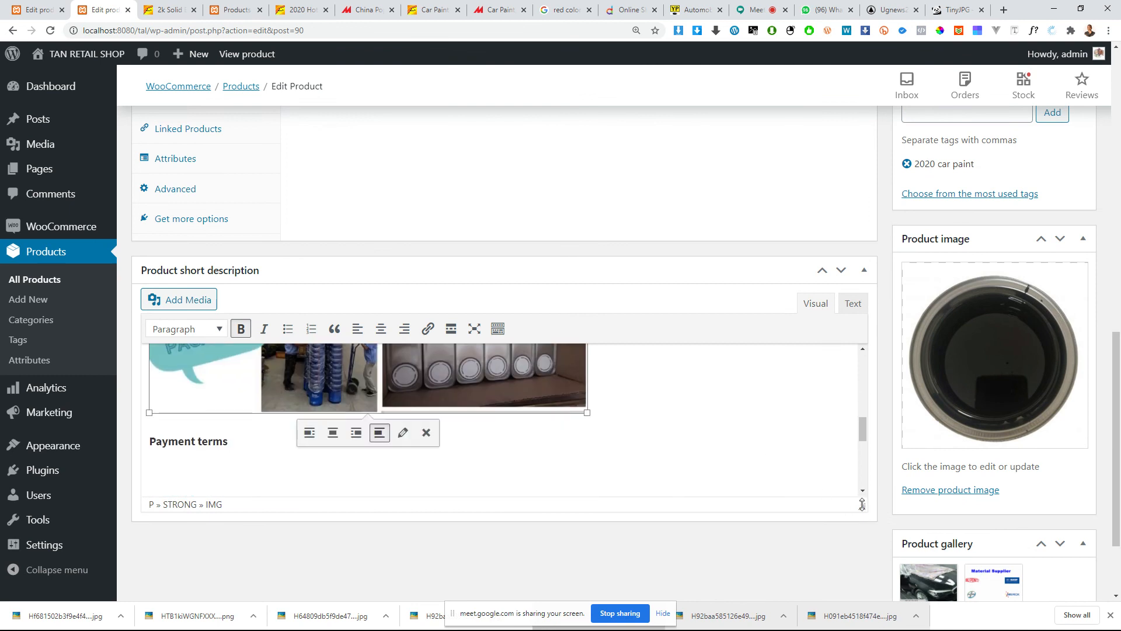
drag(863, 508, 840, 607)
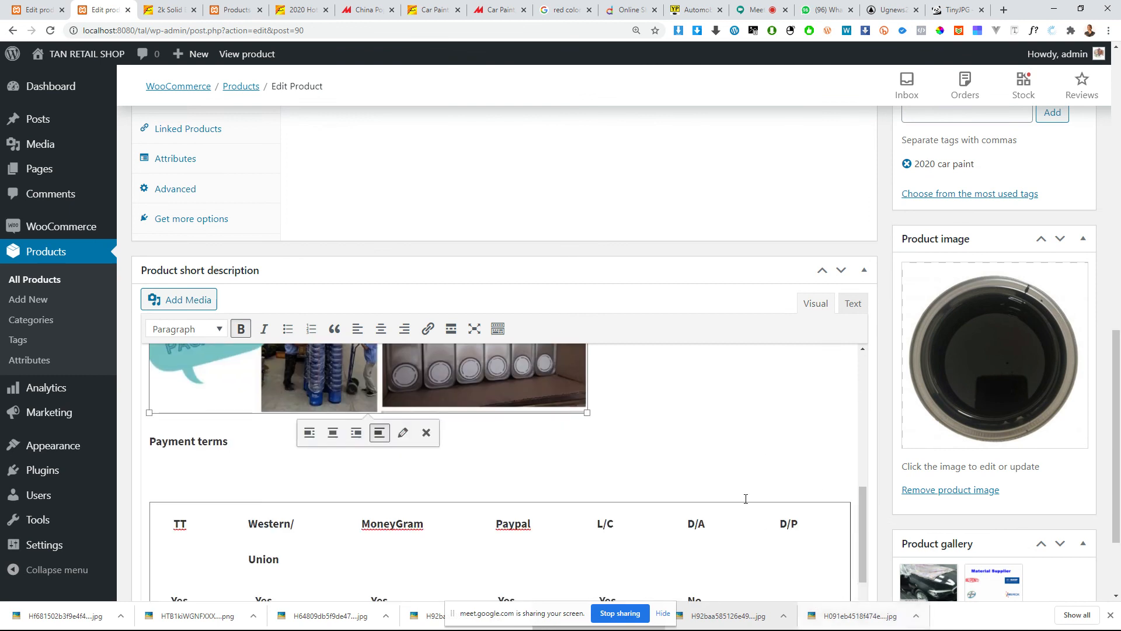
Step: Delete the warehouse and packaging picture under Product Package in the short description
scroll(699, 449, down, 3)
scroll(699, 449, down, 2)
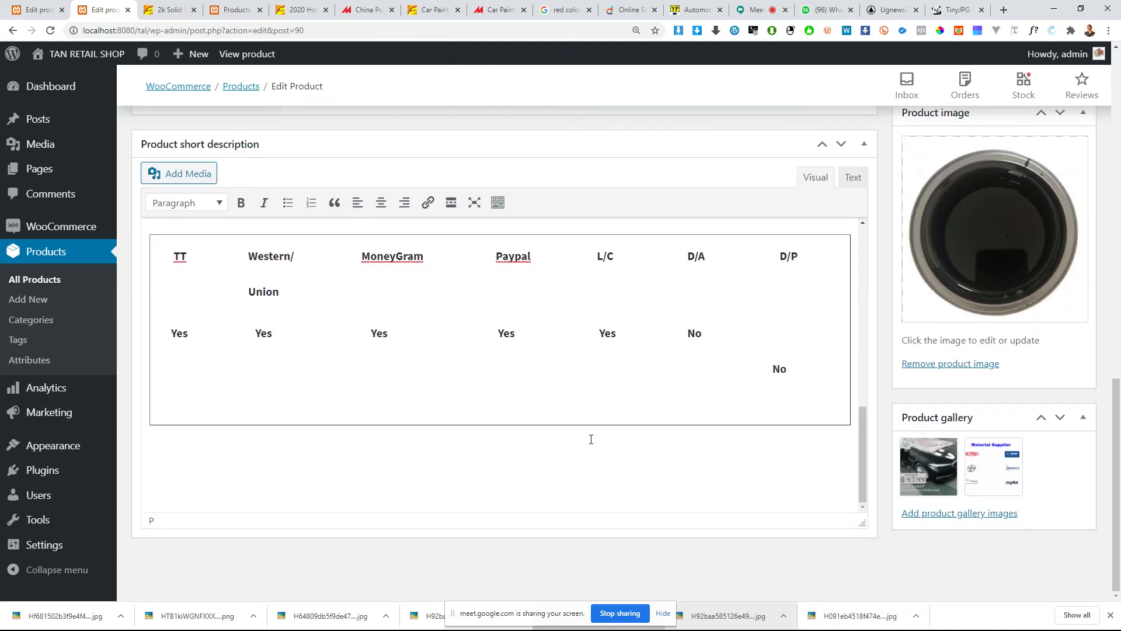
scroll(591, 440, up, 2)
scroll(518, 260, up, 2)
click(591, 344)
scroll(593, 343, down, 3)
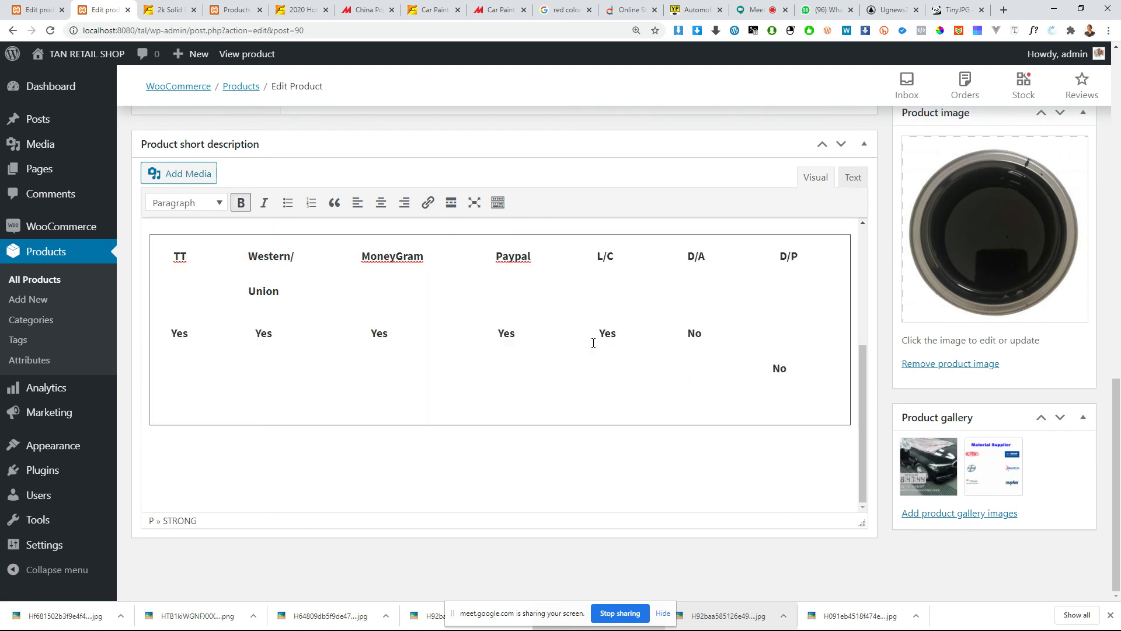
Step: Remove bold from the DX500 series paragraph and the Product Package line in the short description
scroll(593, 343, up, 8)
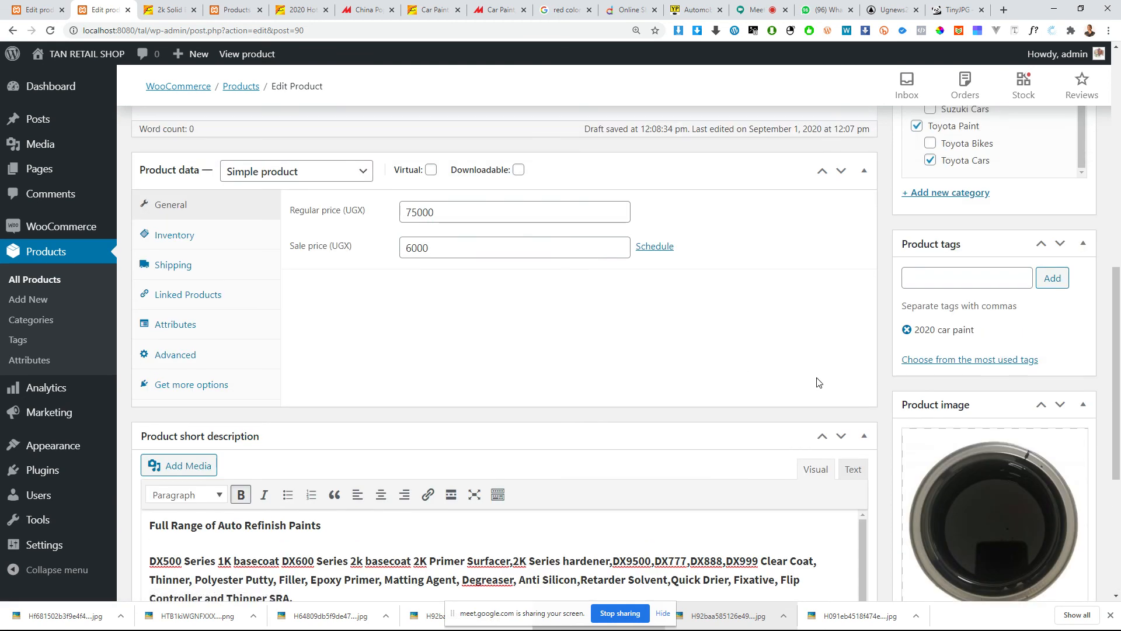
scroll(643, 561, down, 5)
scroll(642, 560, up, 5)
scroll(781, 382, down, 2)
scroll(781, 383, down, 3)
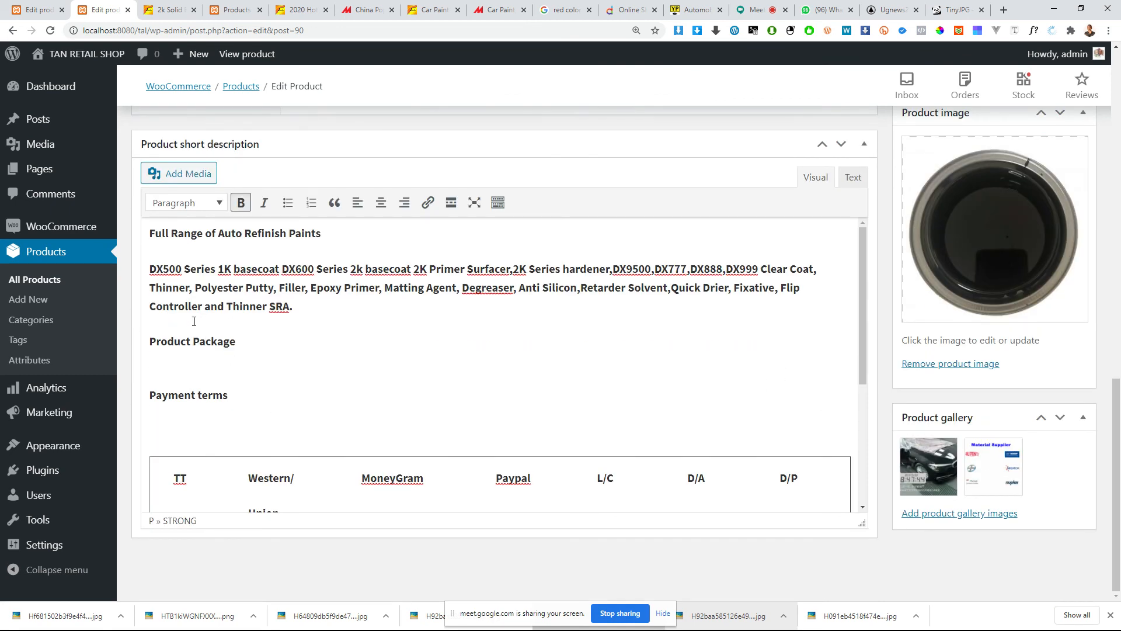
drag(186, 287, 233, 340)
click(235, 369)
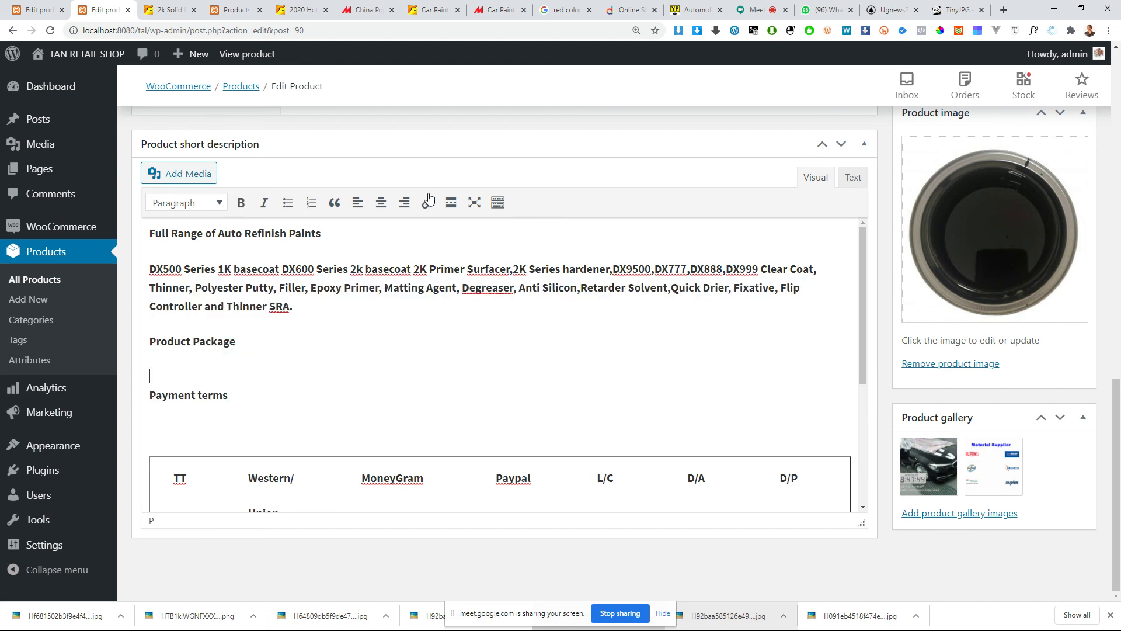
drag(275, 347, 148, 275)
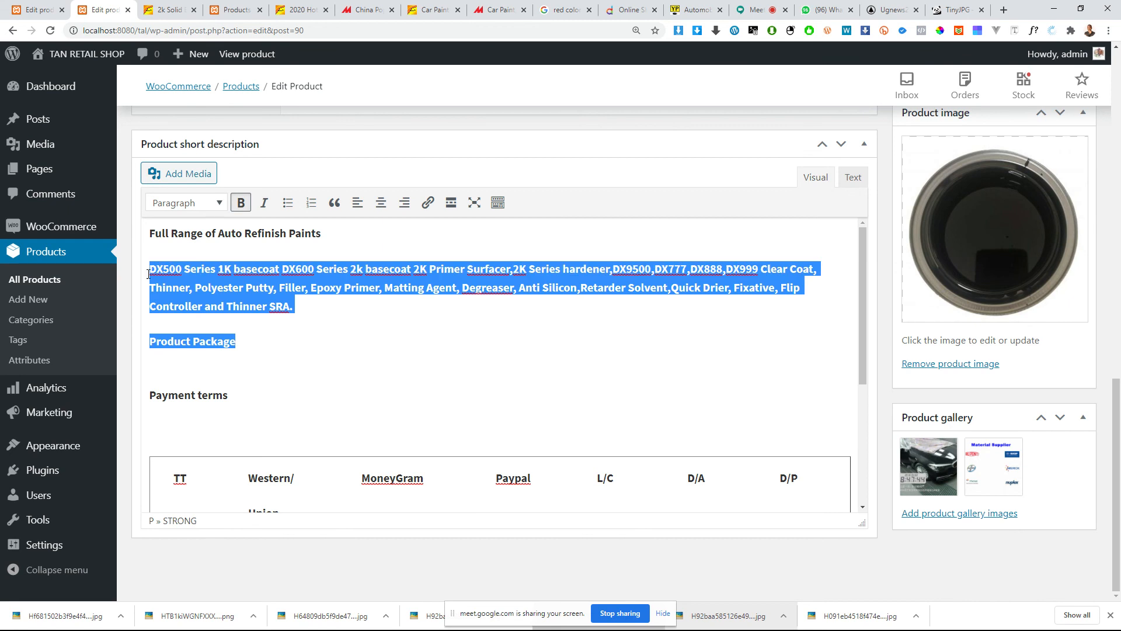
click(241, 203)
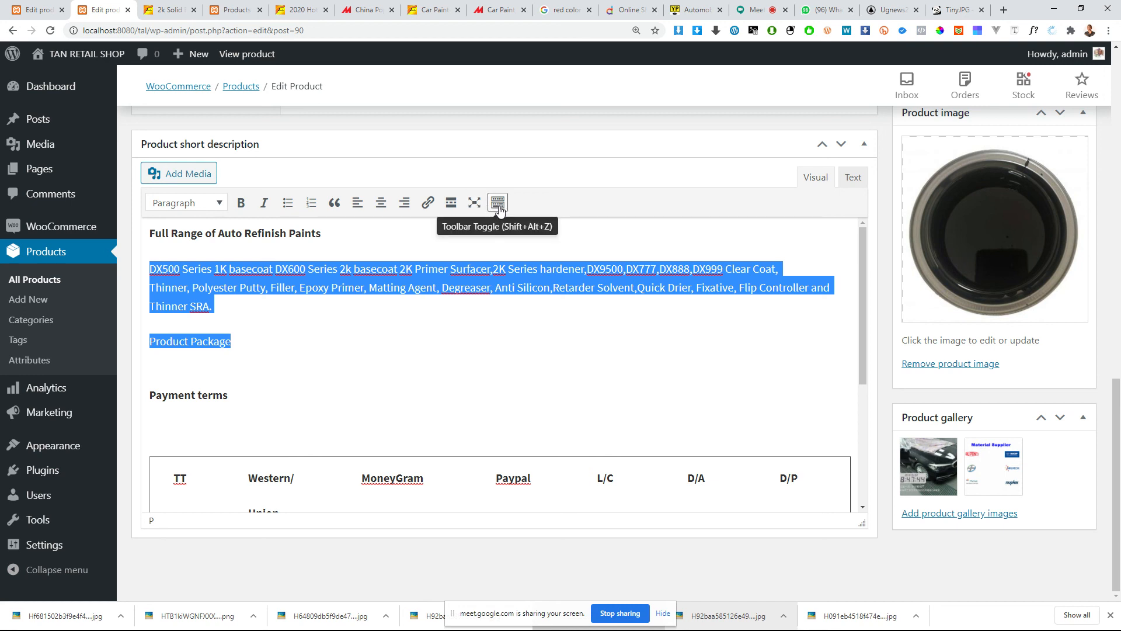
Step: Switch the short description to its HTML source and examine the markup of the text and payment terms table
click(853, 177)
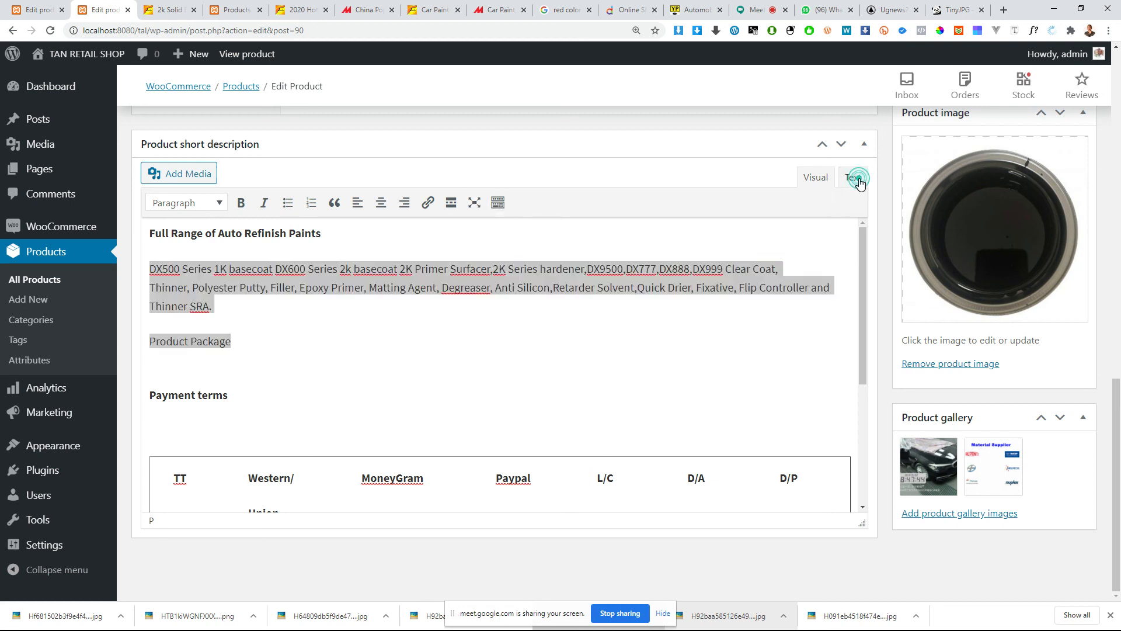
scroll(339, 356, down, 6)
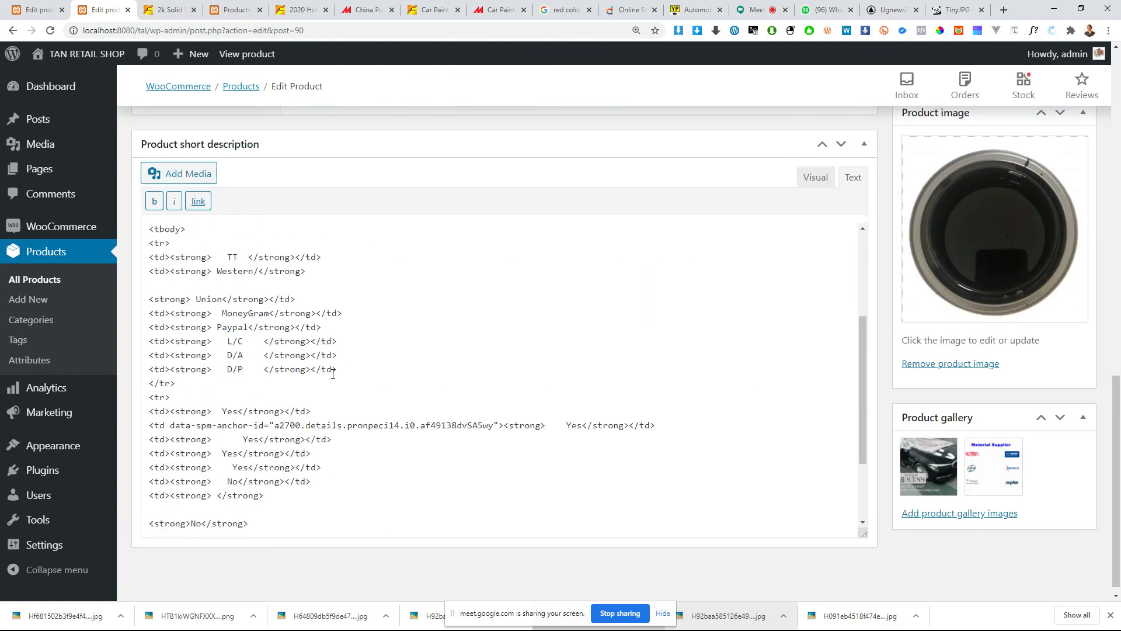
scroll(334, 370, up, 10)
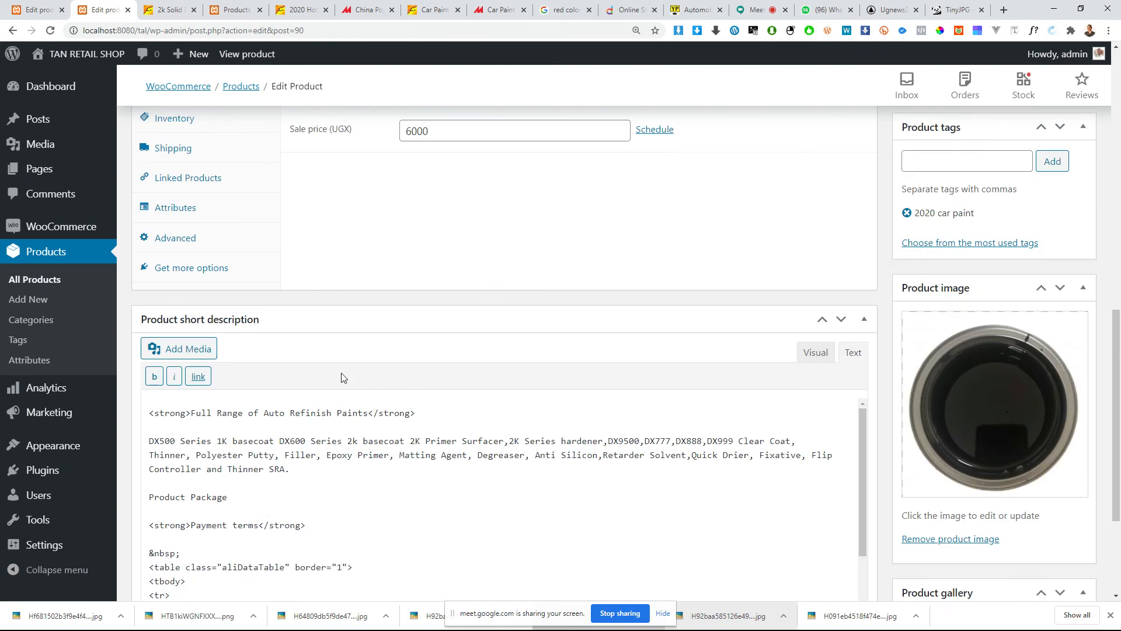
Step: Return the short description to visual editing and examine its formatted text and payment terms table
click(812, 294)
scroll(513, 388, down, 4)
scroll(333, 385, up, 6)
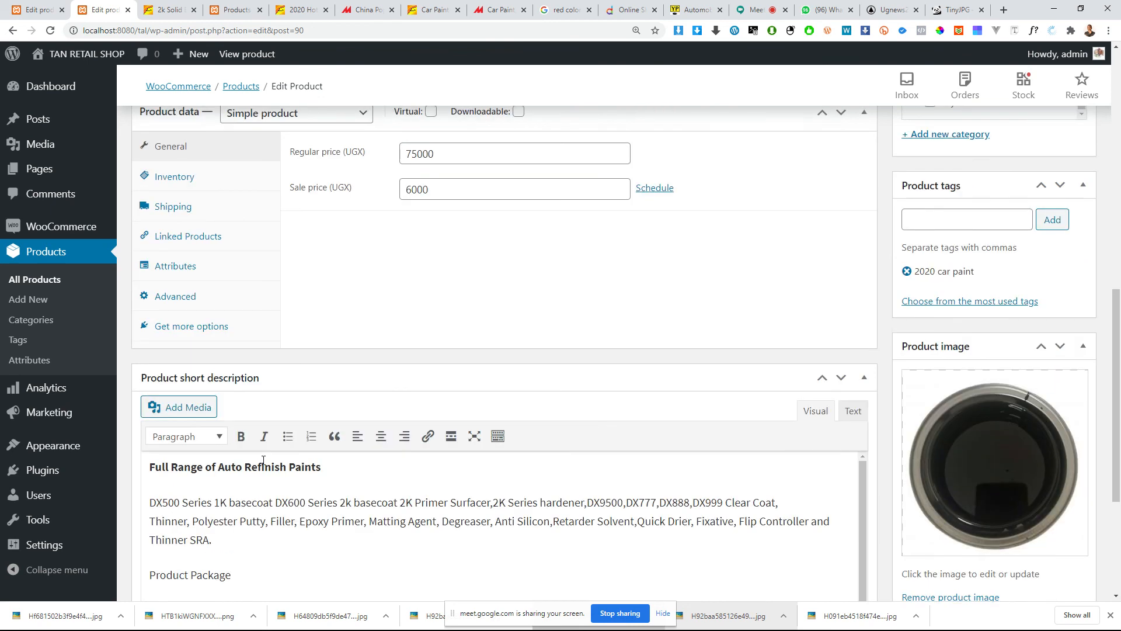
click(225, 534)
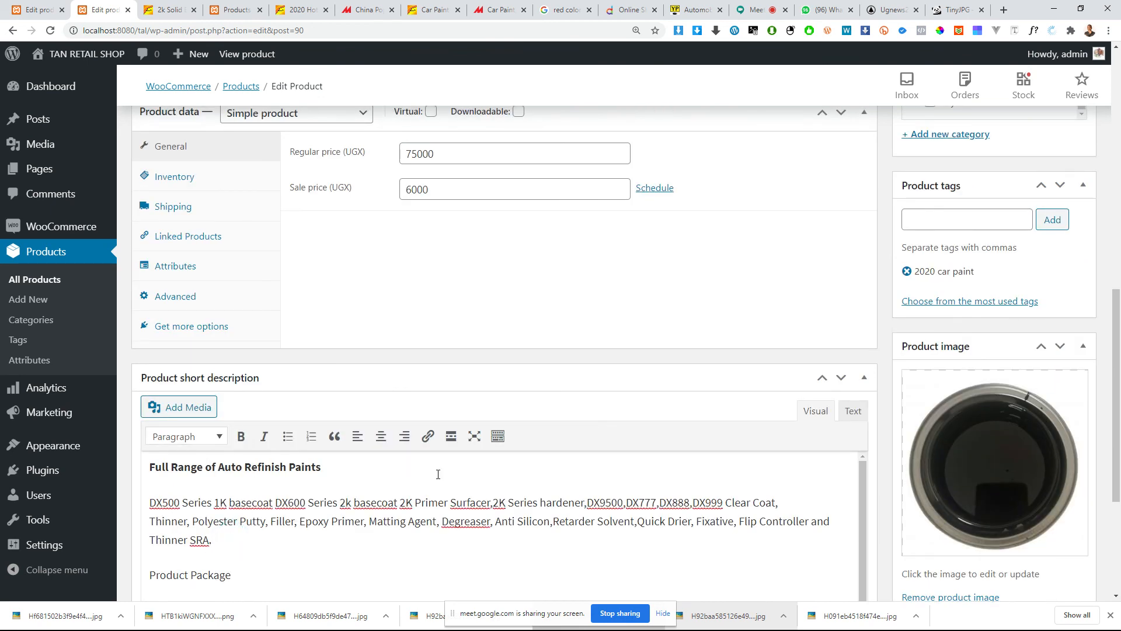
scroll(416, 435, up, 2)
scroll(409, 441, down, 5)
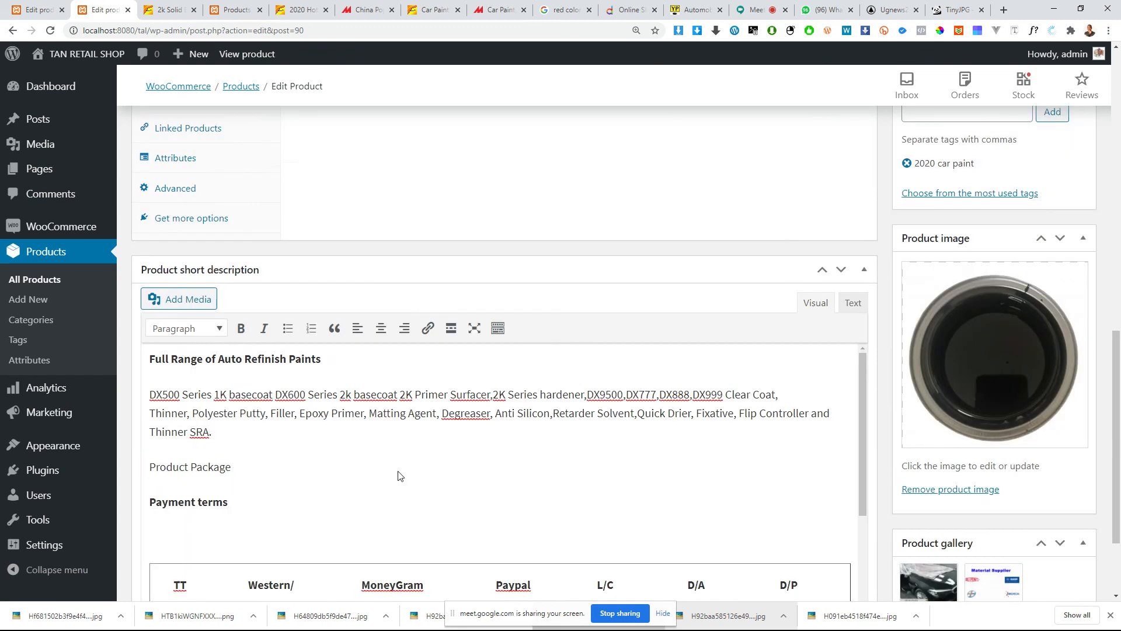
scroll(426, 432, down, 2)
scroll(449, 417, up, 4)
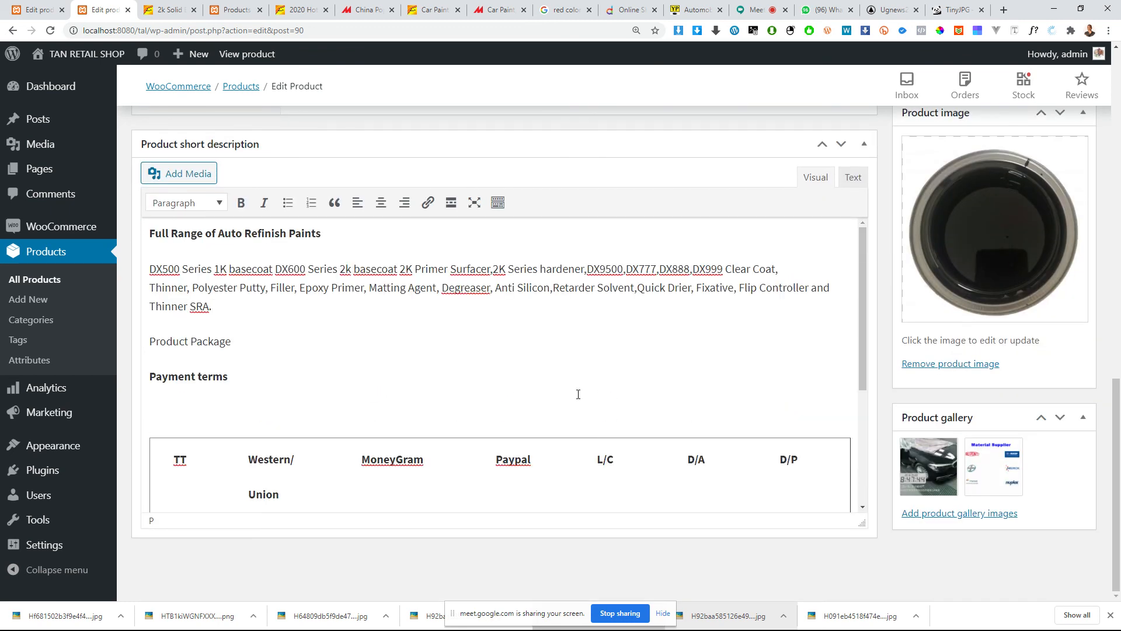
Step: Change the product type from Simple product to Variable product in the product data
scroll(578, 395, up, 5)
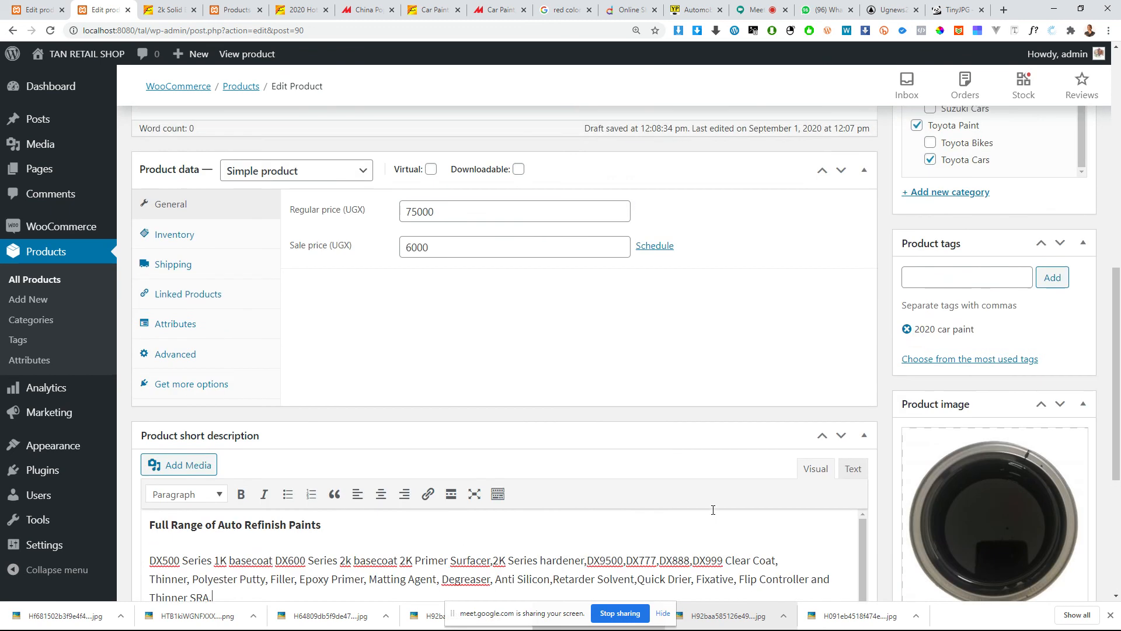
scroll(672, 502, up, 2)
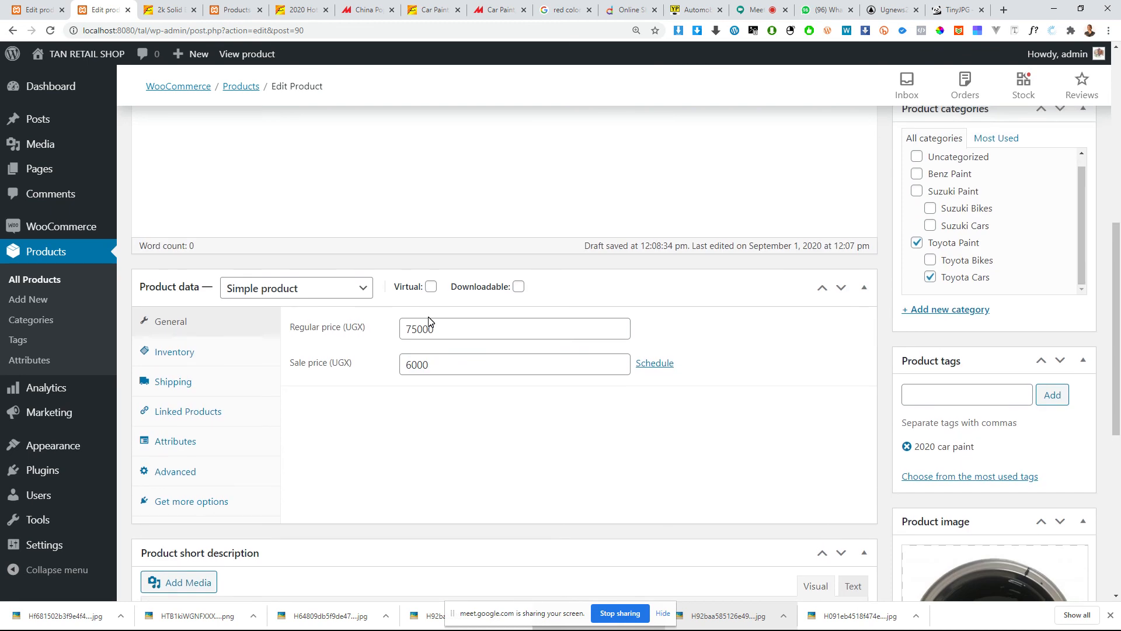
click(322, 295)
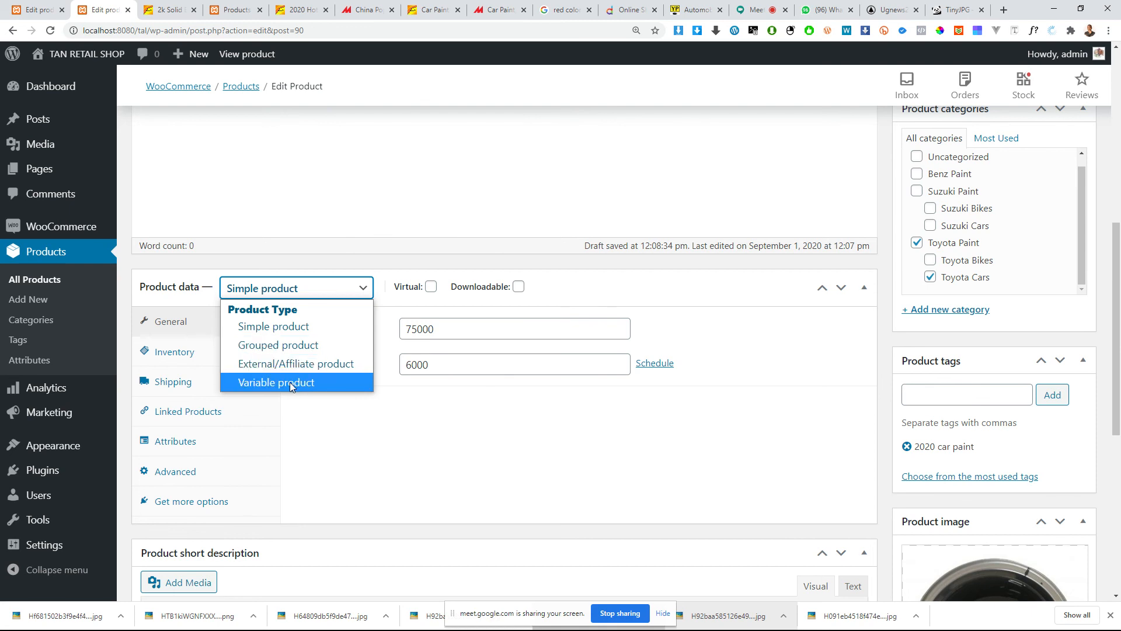
click(258, 384)
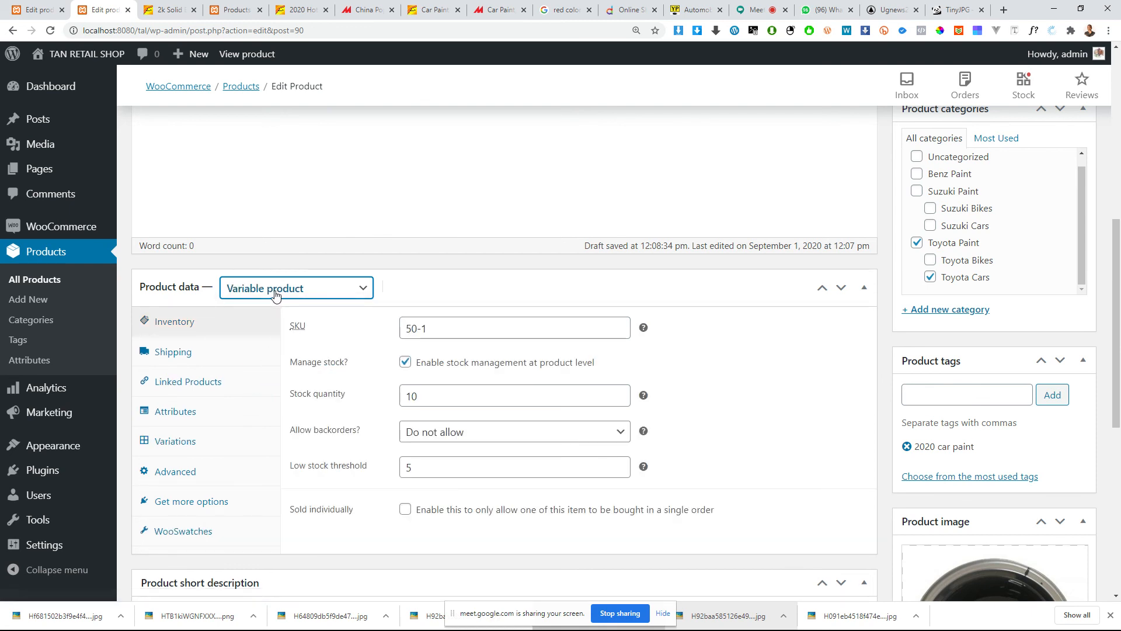
click(273, 292)
click(258, 385)
scroll(288, 334, down, 2)
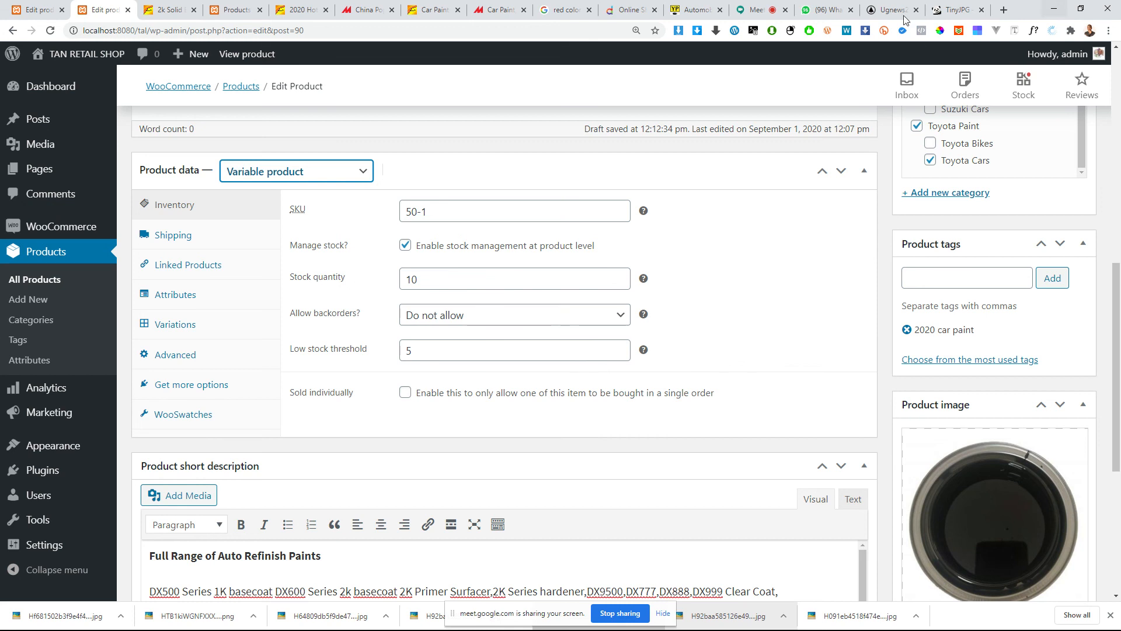
Step: Switch to the Daraz shop, open the Multicolor Cotton Short Sleeve T-Shirt and examine its size options by selecting M and XL
click(641, 8)
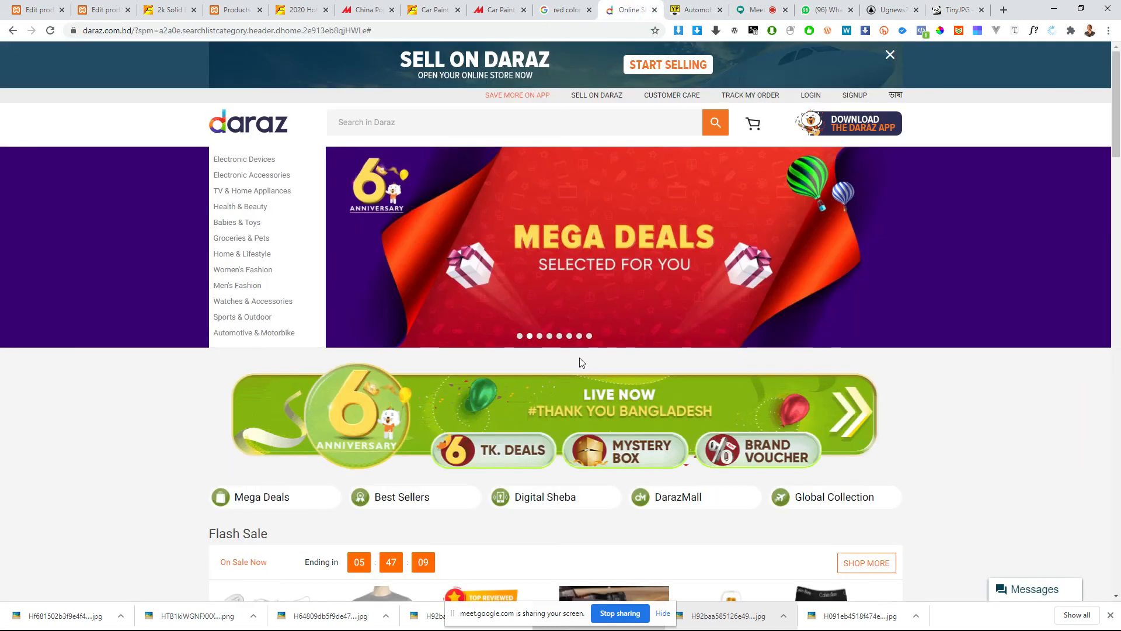
scroll(579, 358, down, 5)
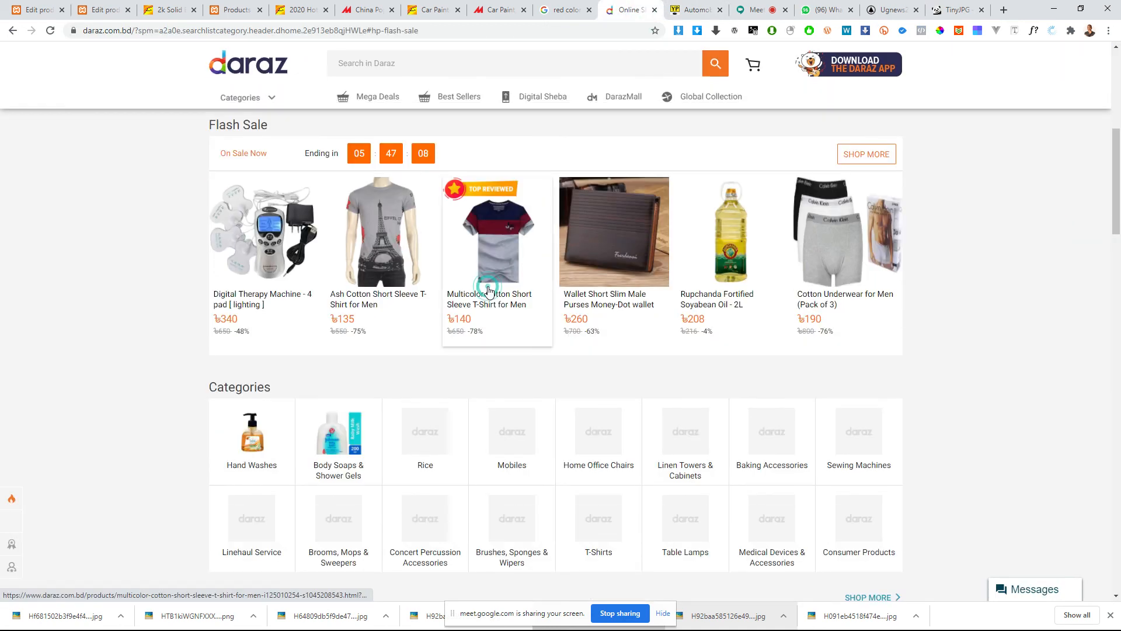
click(489, 290)
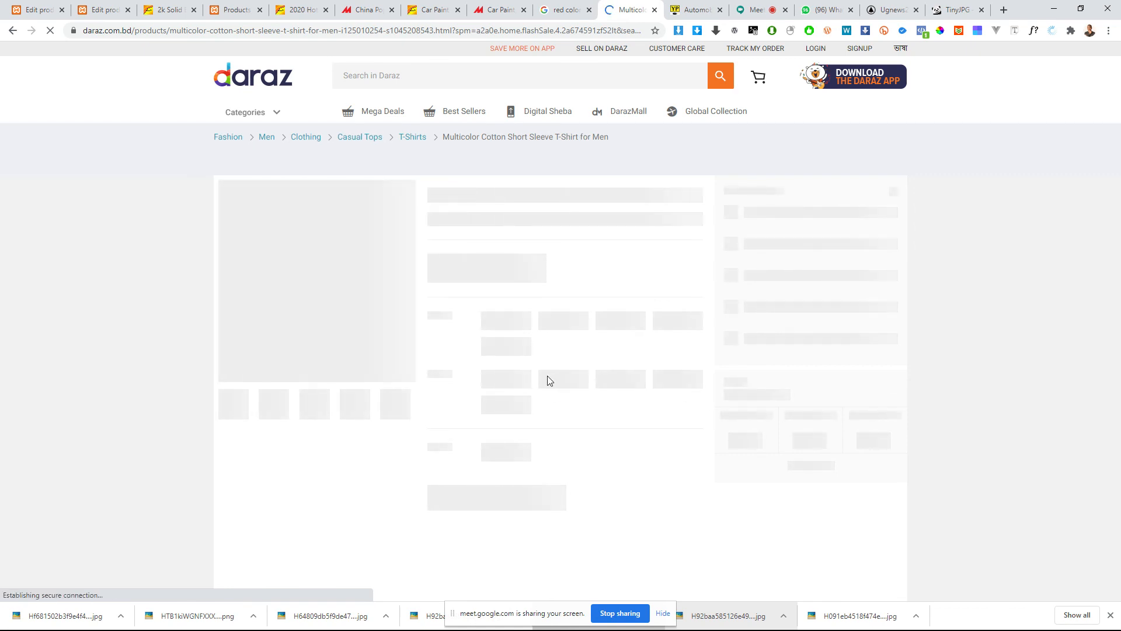
scroll(548, 376, down, 1)
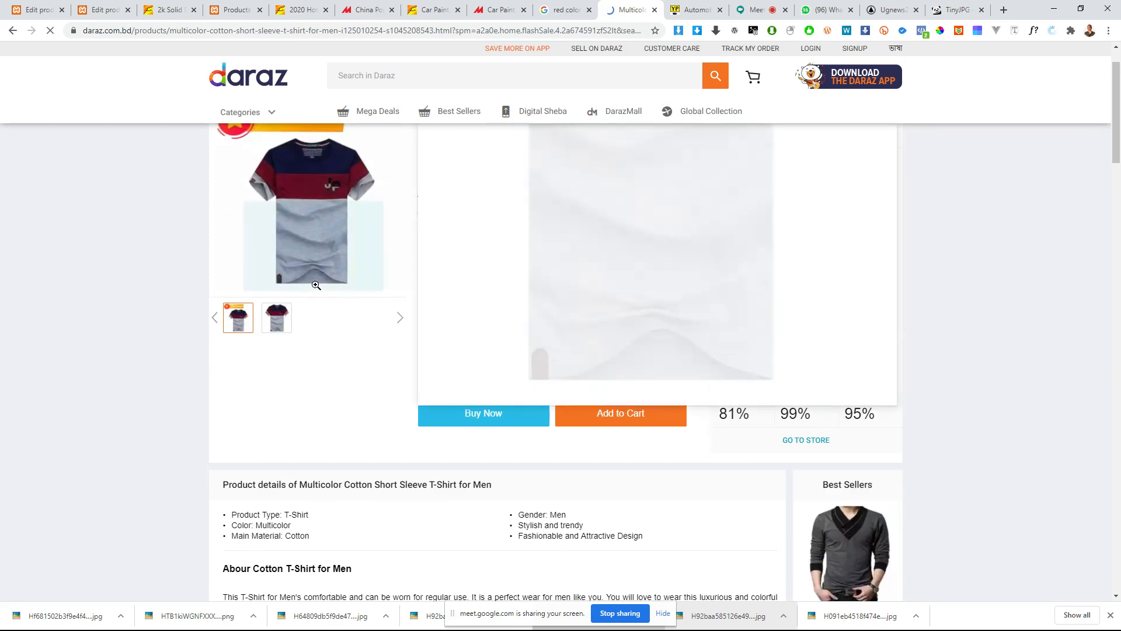
scroll(301, 246, up, 1)
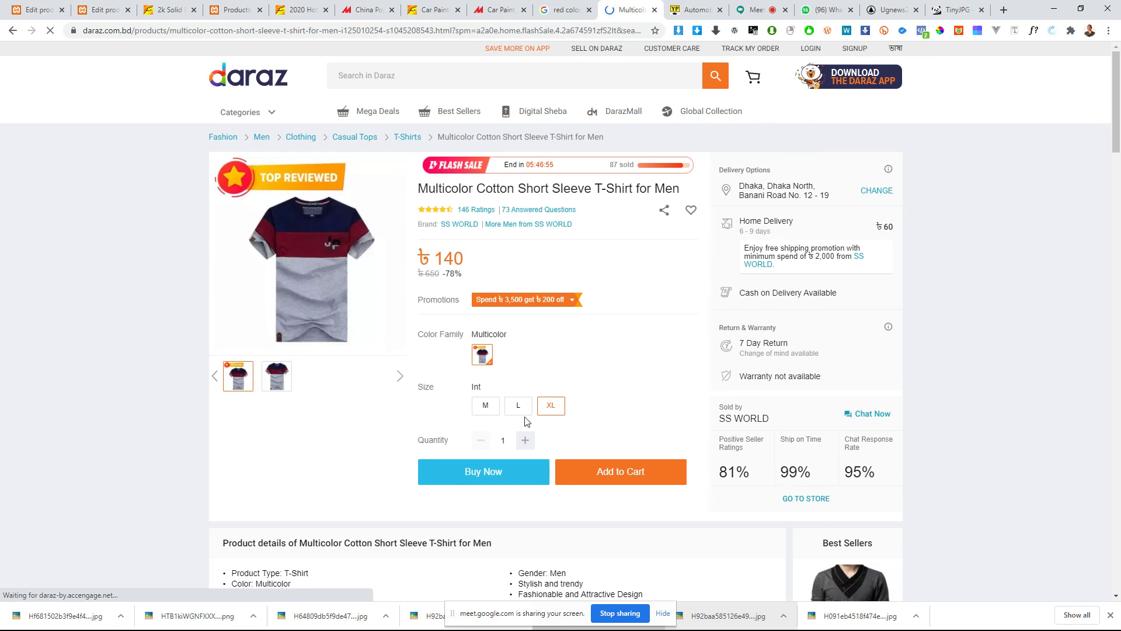
click(489, 410)
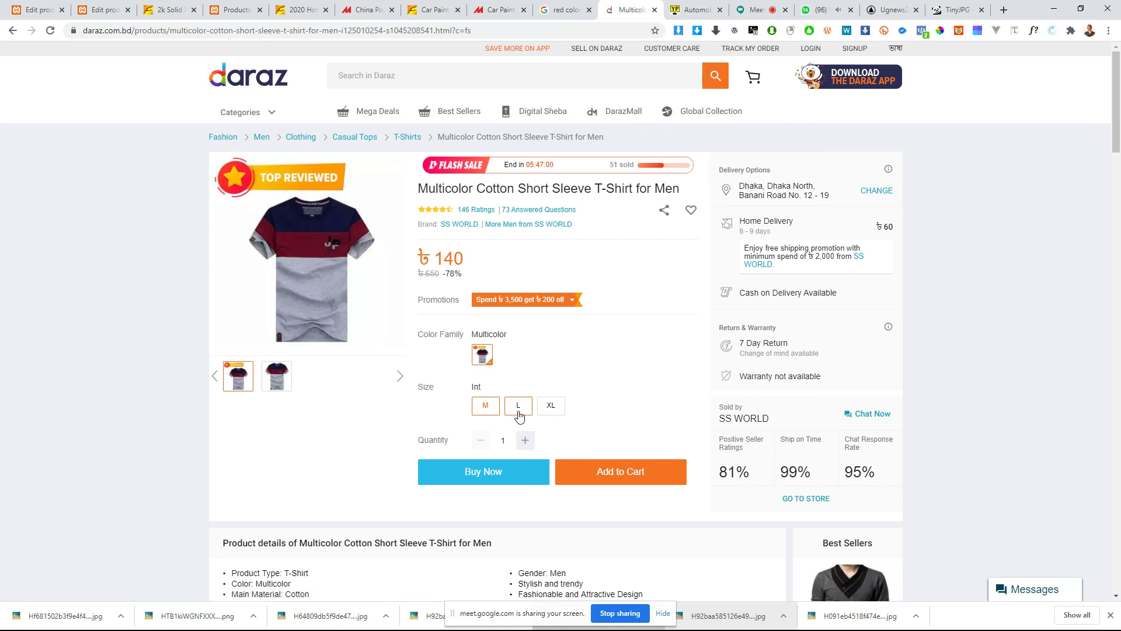
click(558, 411)
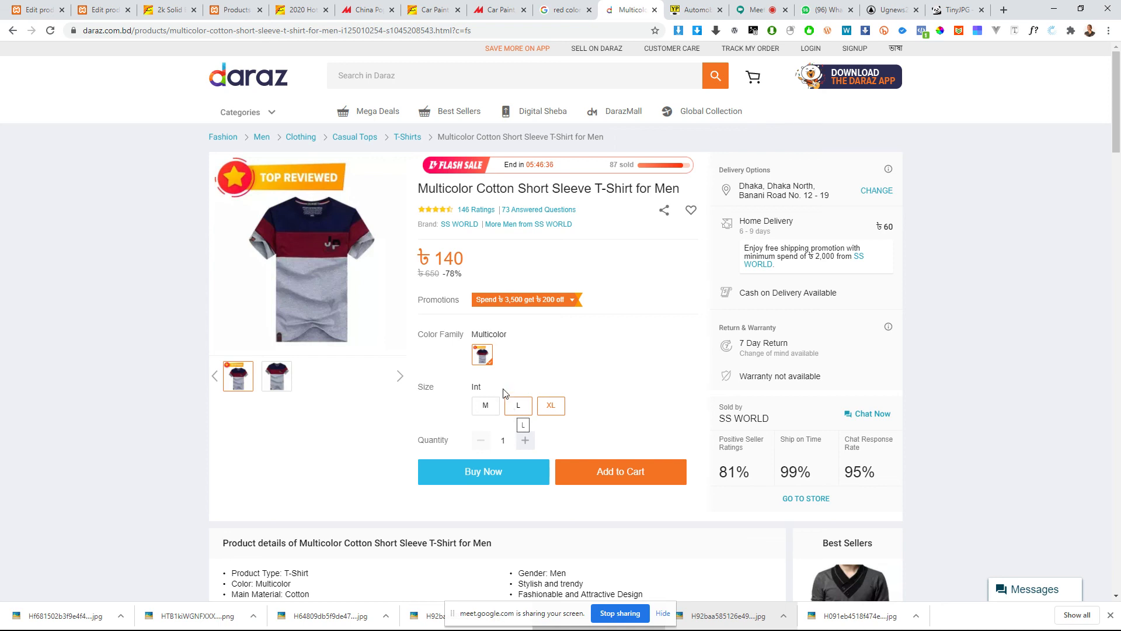
click(497, 413)
Step: Back in the product editor, switch the product type to Simple product and back to Variable product to compare their settings
click(101, 9)
click(303, 178)
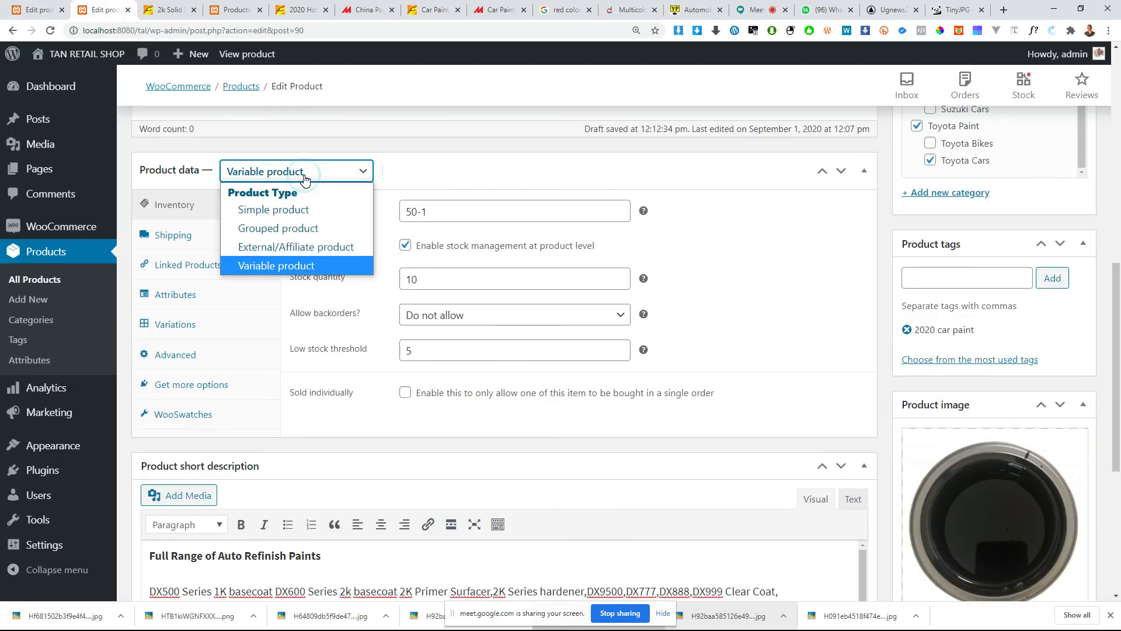
click(304, 175)
click(295, 173)
click(272, 265)
click(273, 175)
click(269, 211)
click(296, 176)
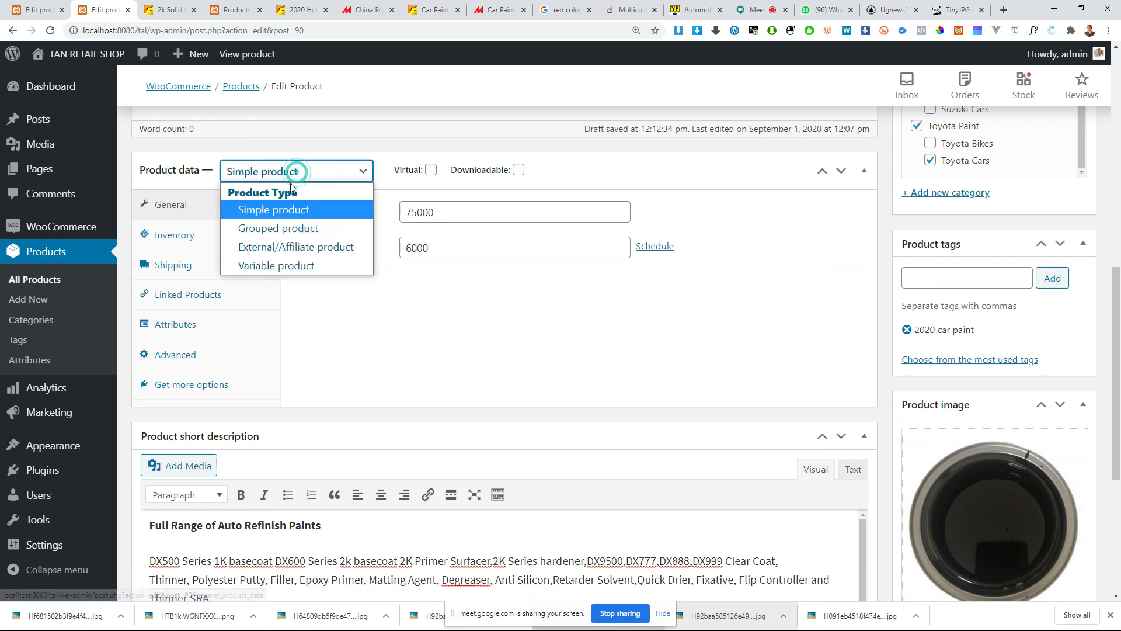
click(282, 267)
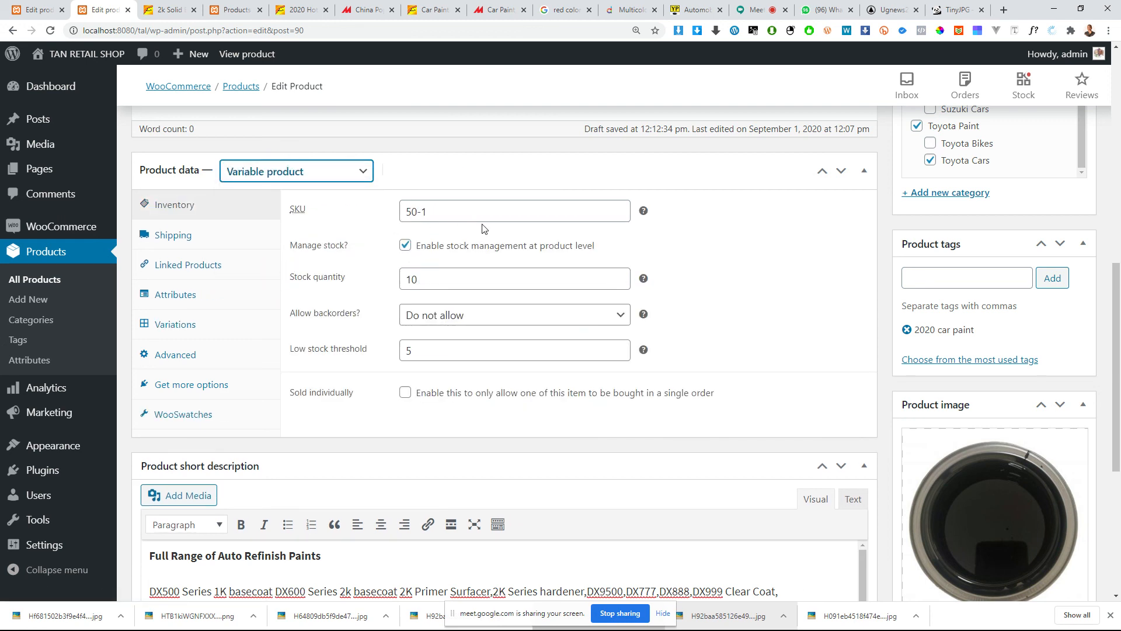
Step: Review the variable product's inventory, shipping, linked products, attributes and variations settings
click(457, 217)
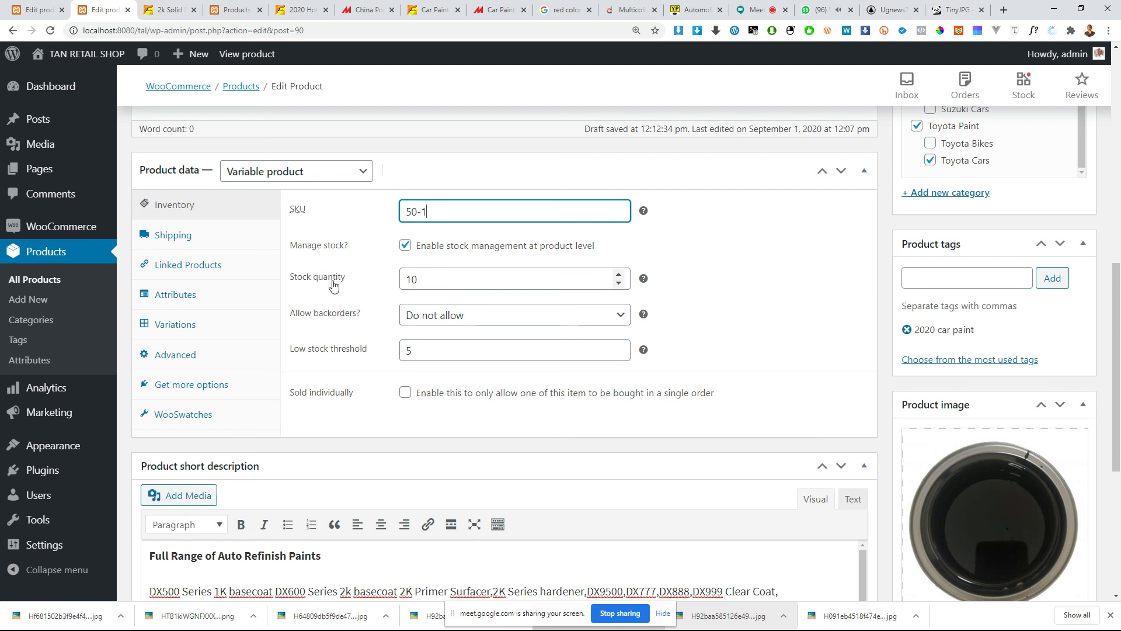
click(432, 290)
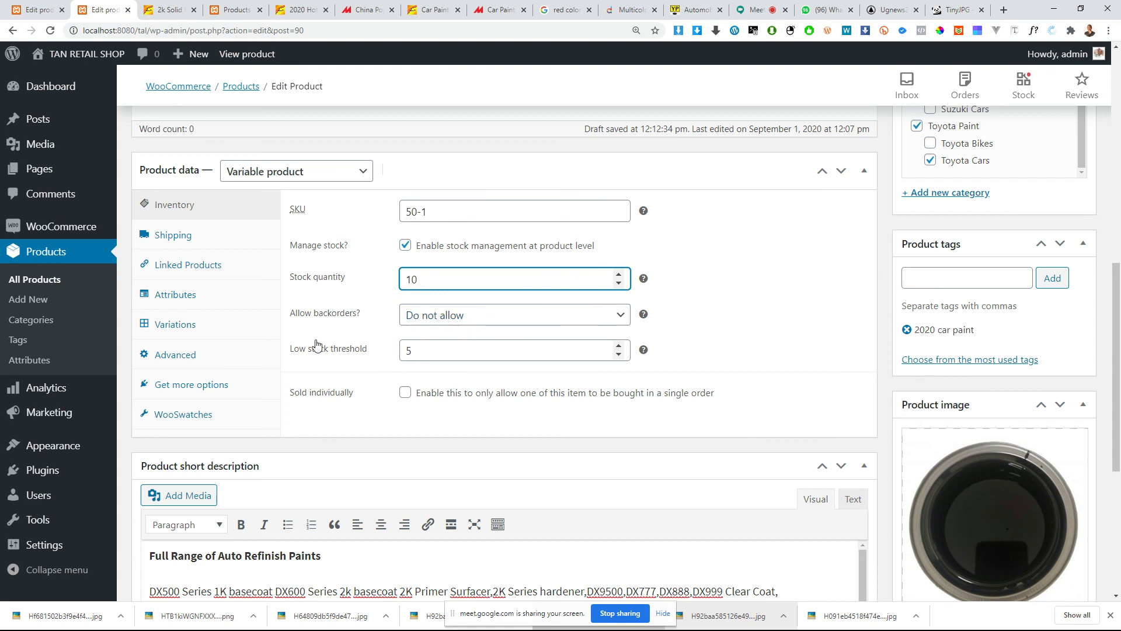
click(205, 235)
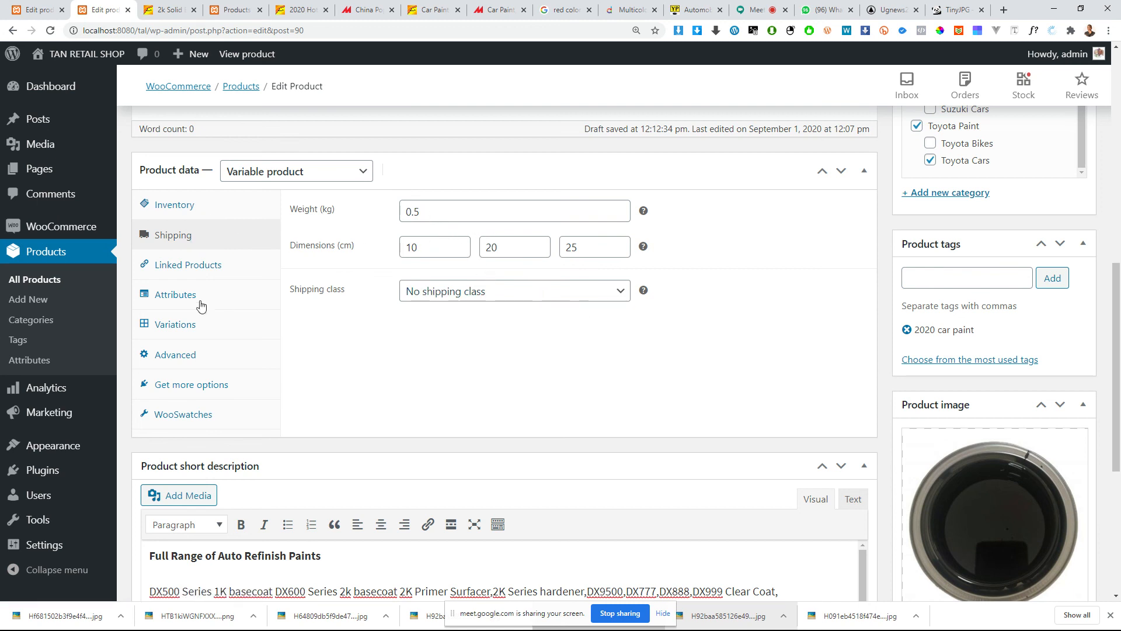
click(189, 279)
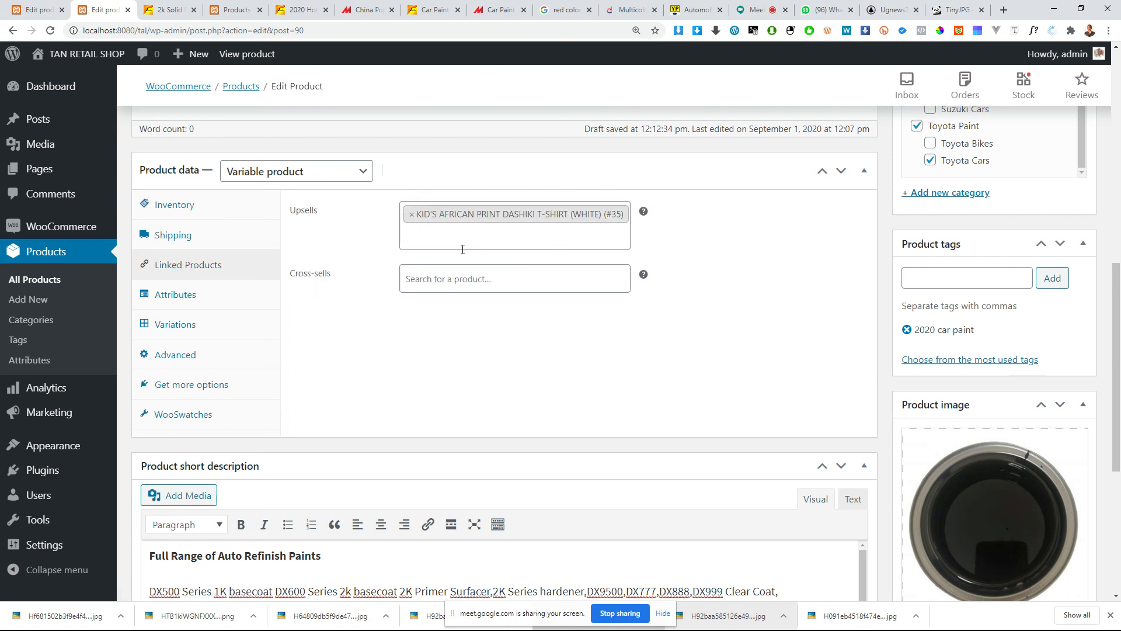
click(197, 296)
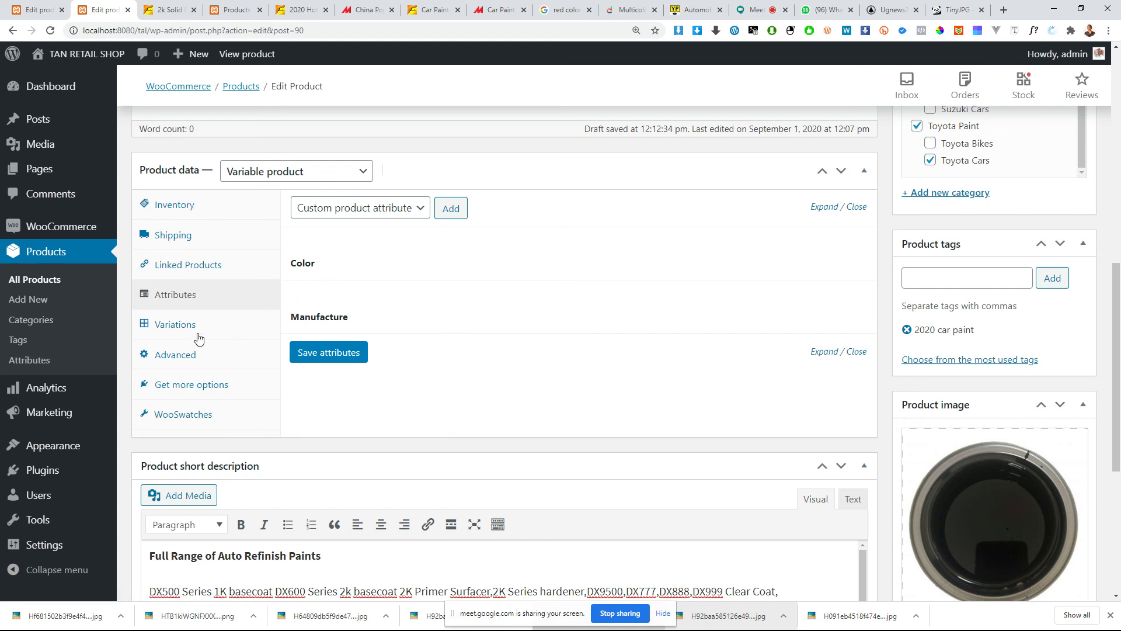
click(179, 326)
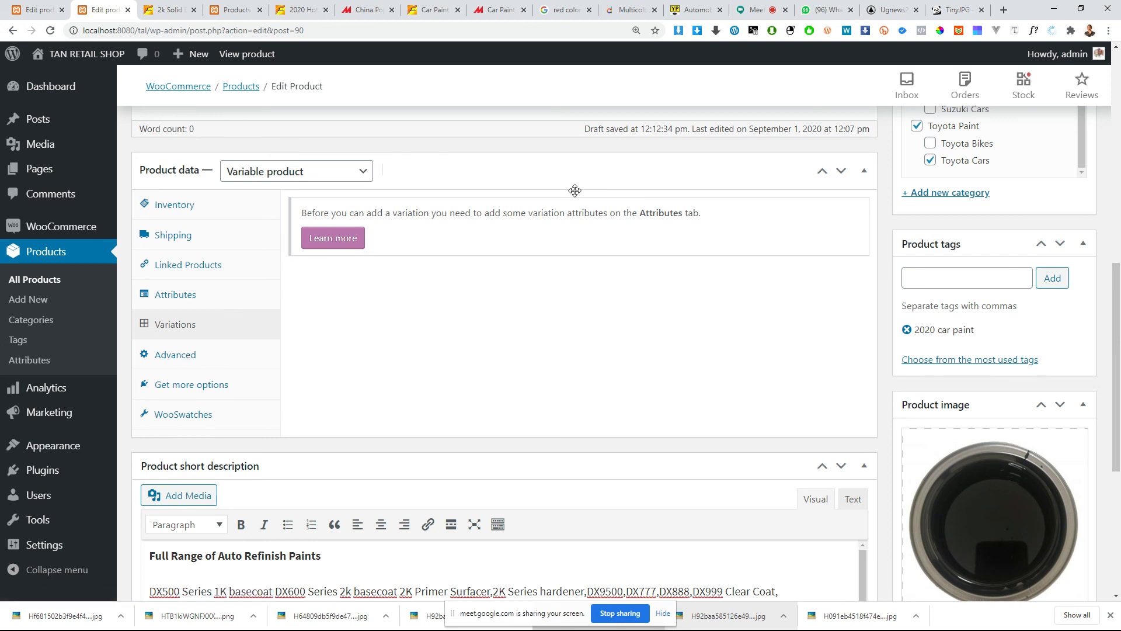
Step: Open the store's product attributes page separately and search it for "var" to find where variations are managed
ctrl+click(30, 361)
click(153, 10)
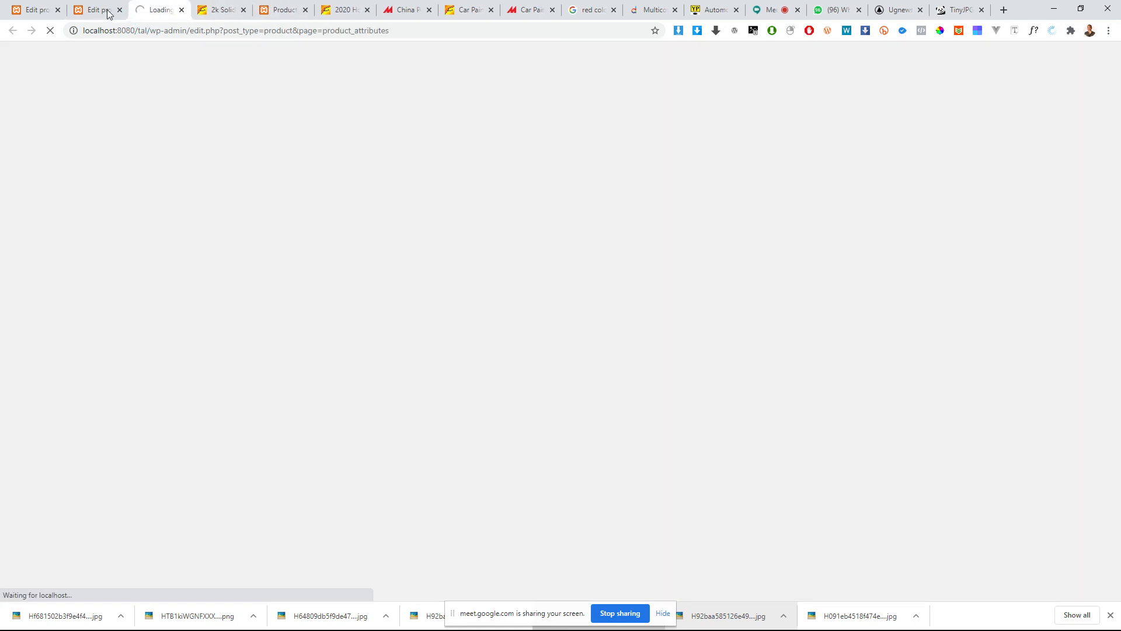
click(108, 10)
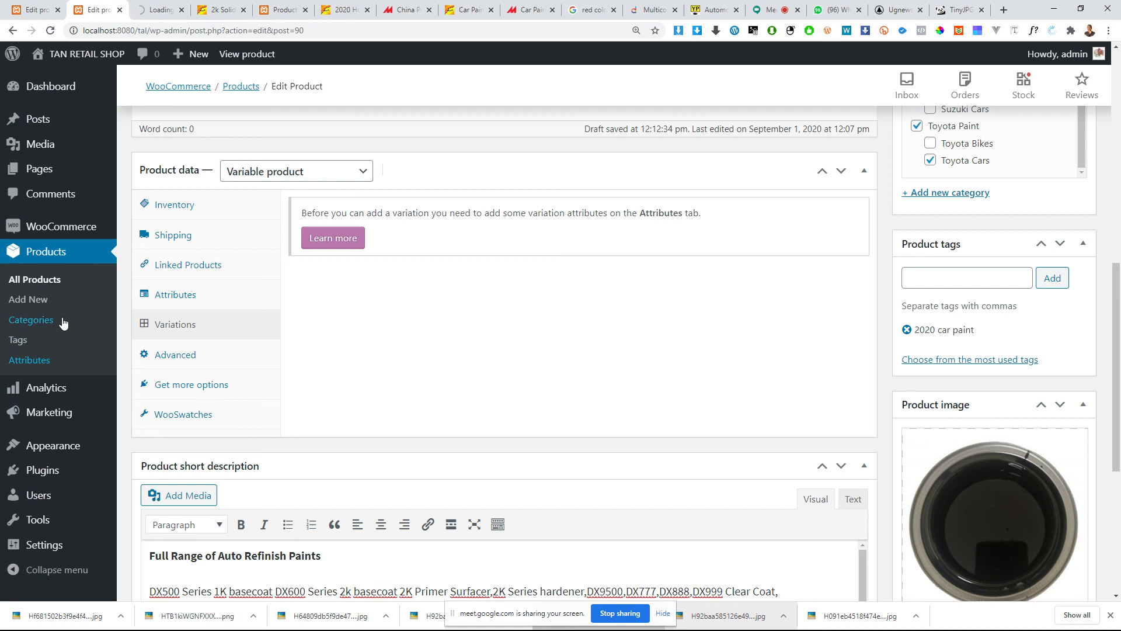
click(153, 10)
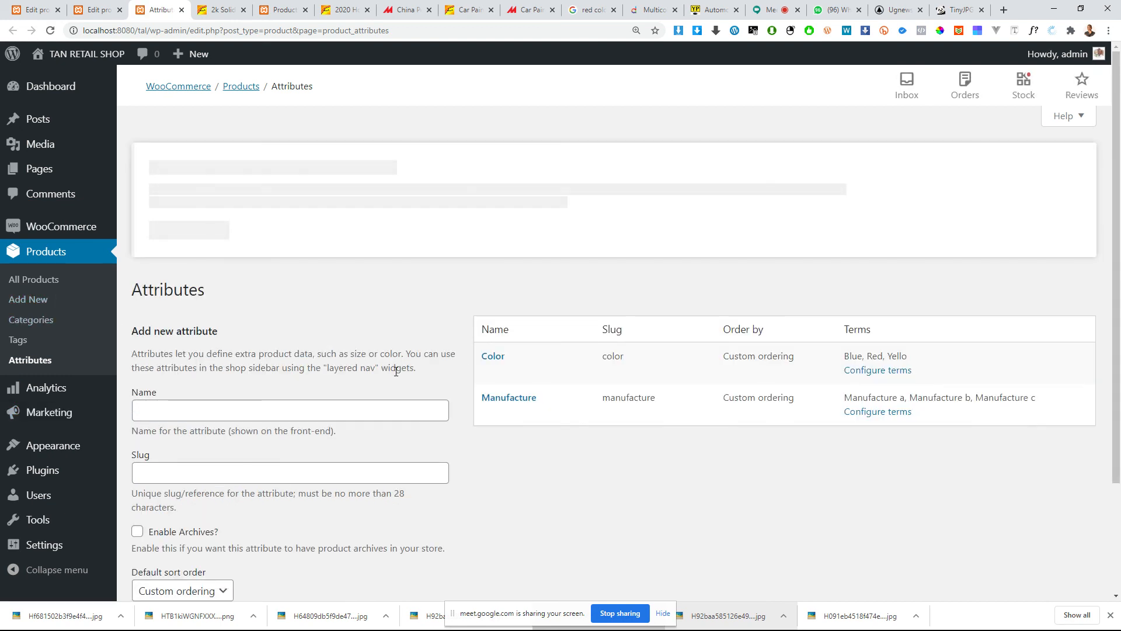
key(ctrl+f)
text(var)
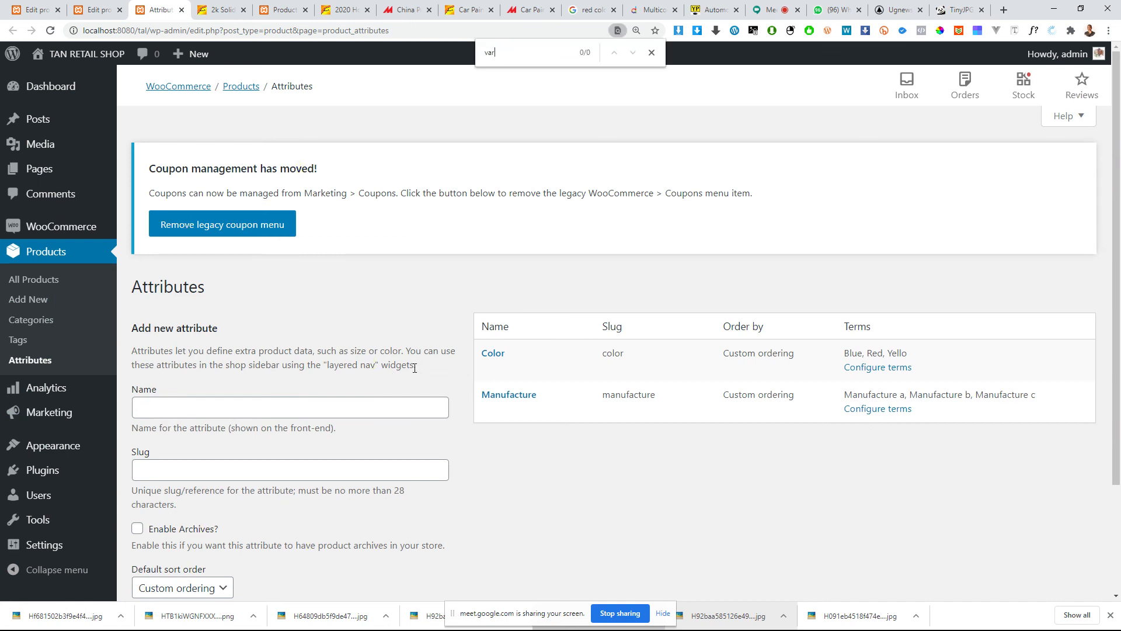
key(Escape)
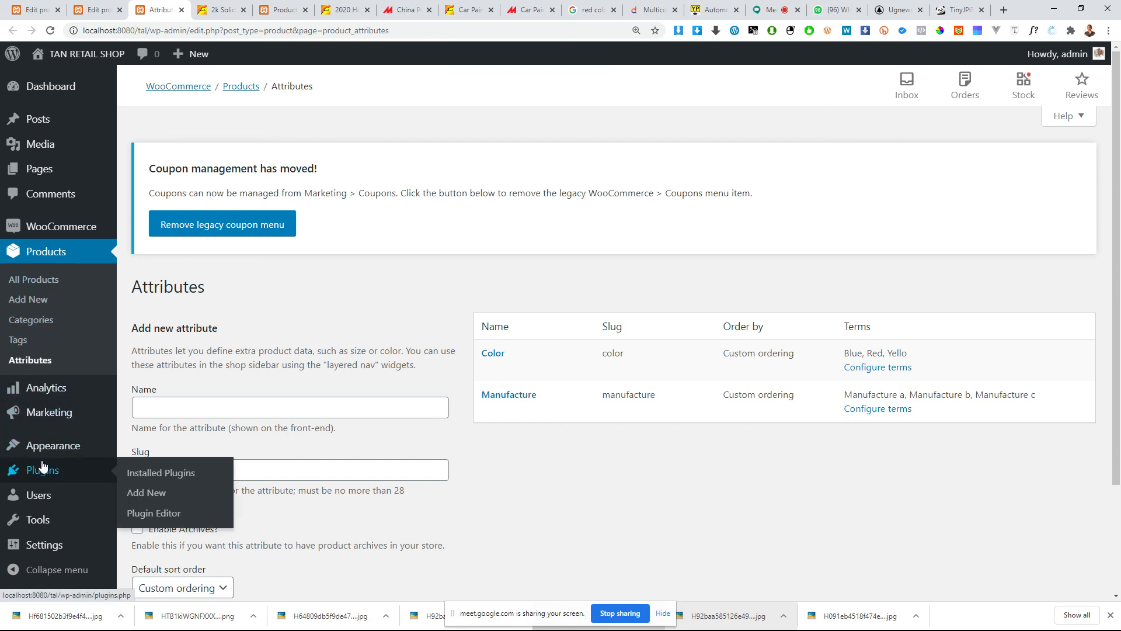
mouse_move(39, 397)
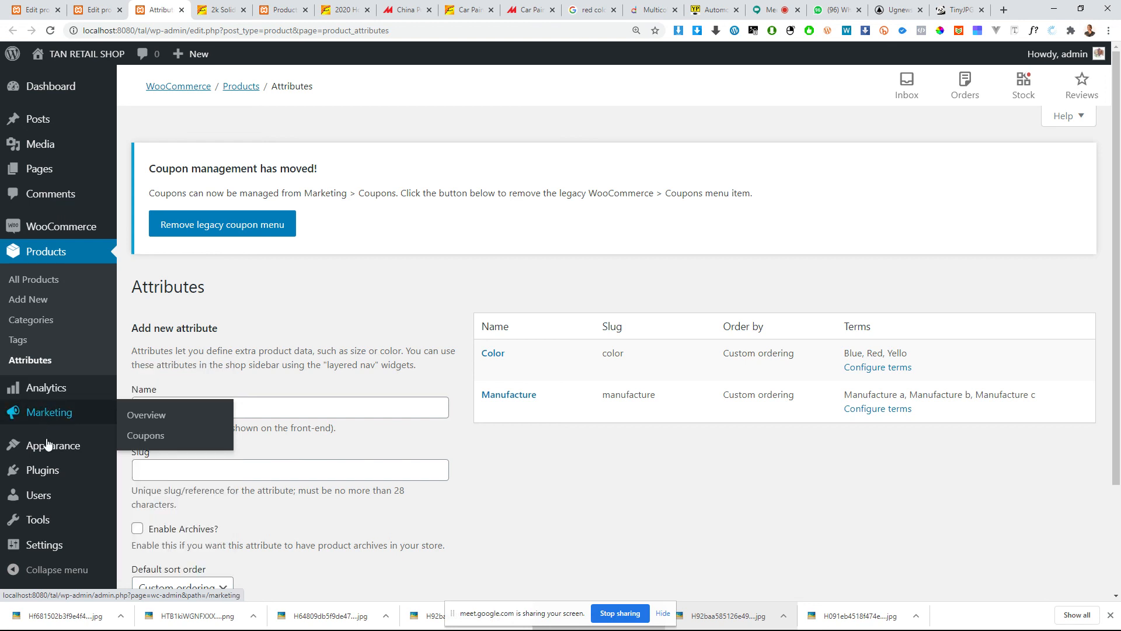
mouse_move(50, 457)
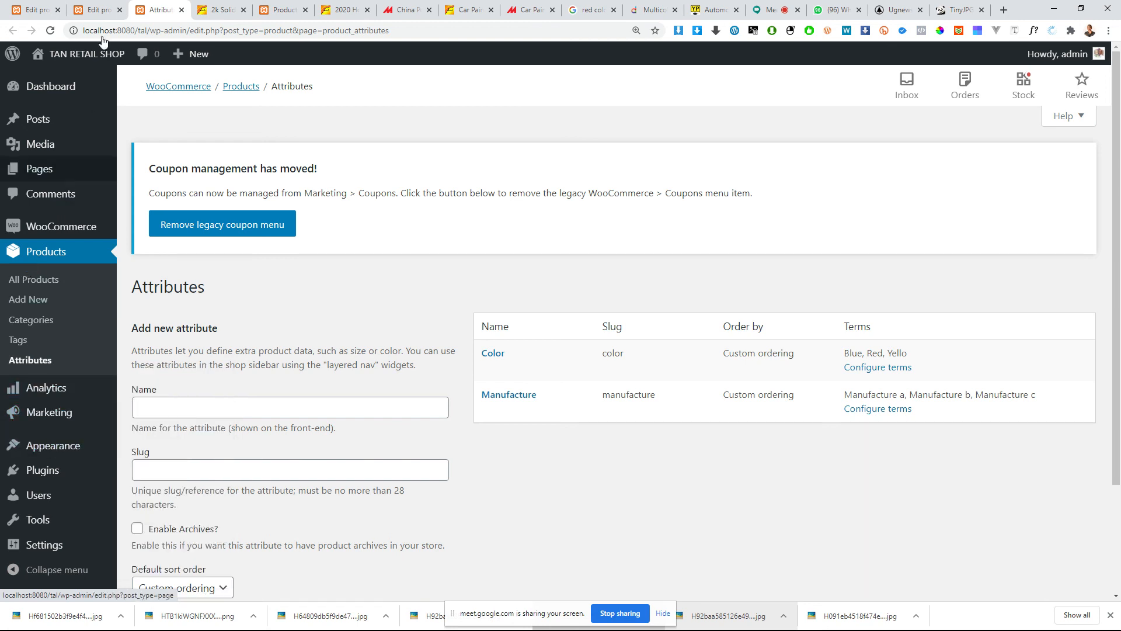
Step: Return to the product's variations settings and open the WooCommerce documentation on variable products
click(84, 6)
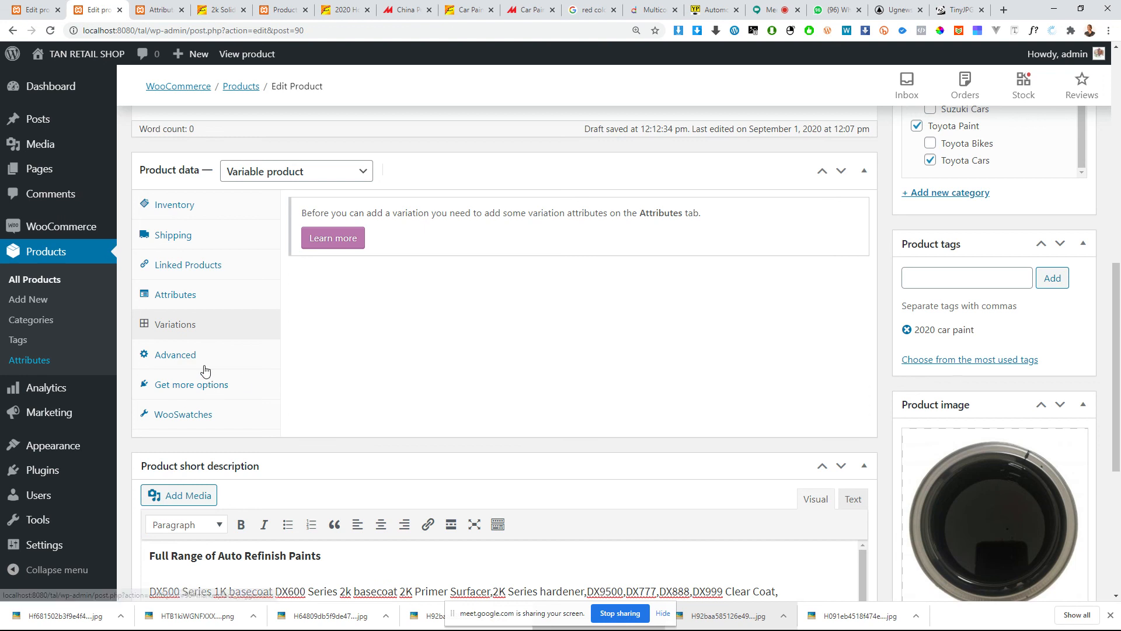
click(341, 238)
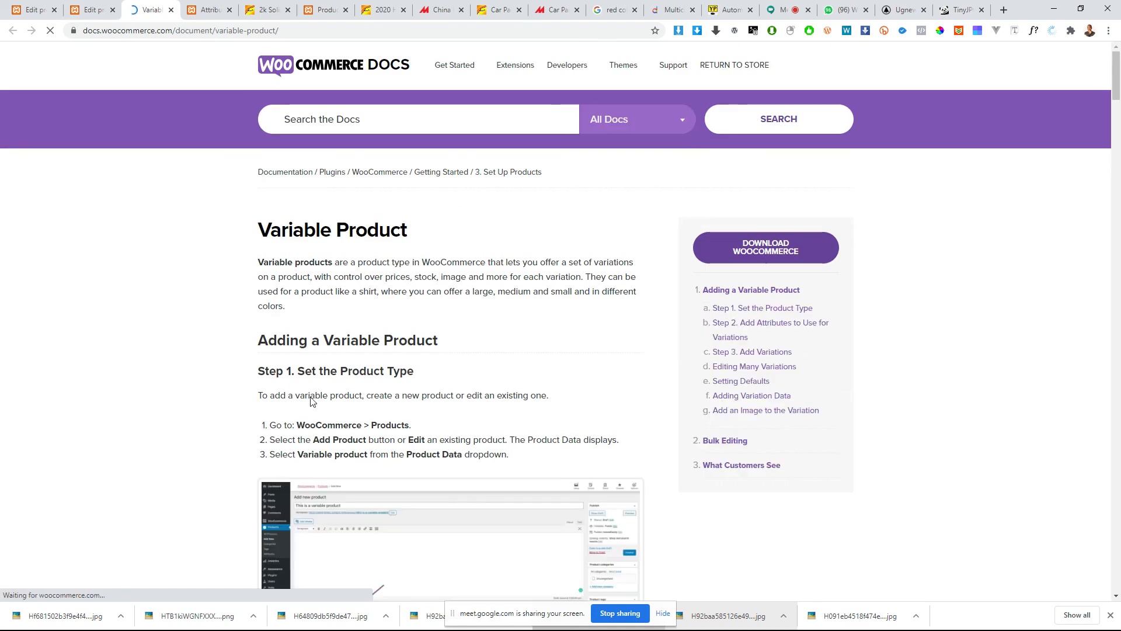
Step: Read the variable product documentation on setting the product type and adding global attributes, enlarging its example screenshots
scroll(444, 368, down, 5)
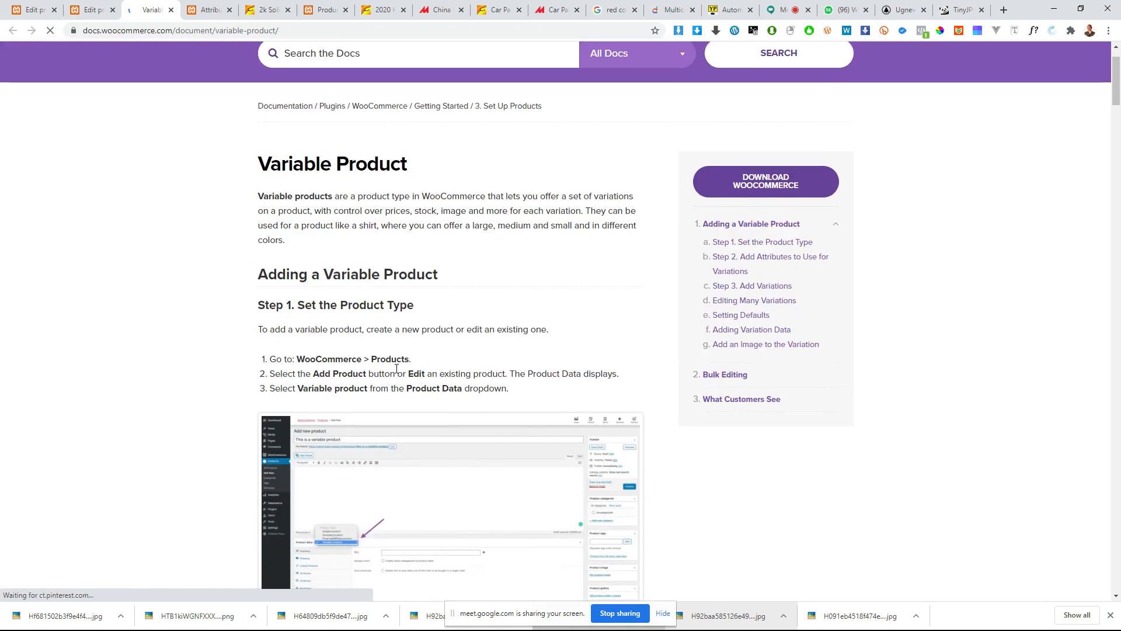
click(401, 335)
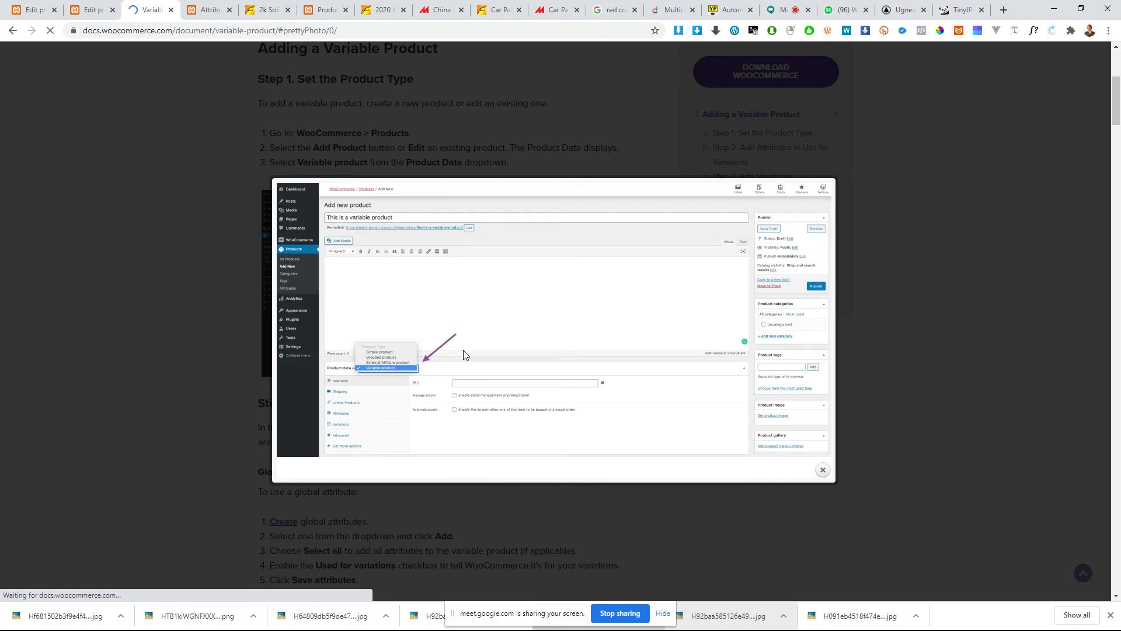
click(222, 328)
scroll(351, 329, down, 3)
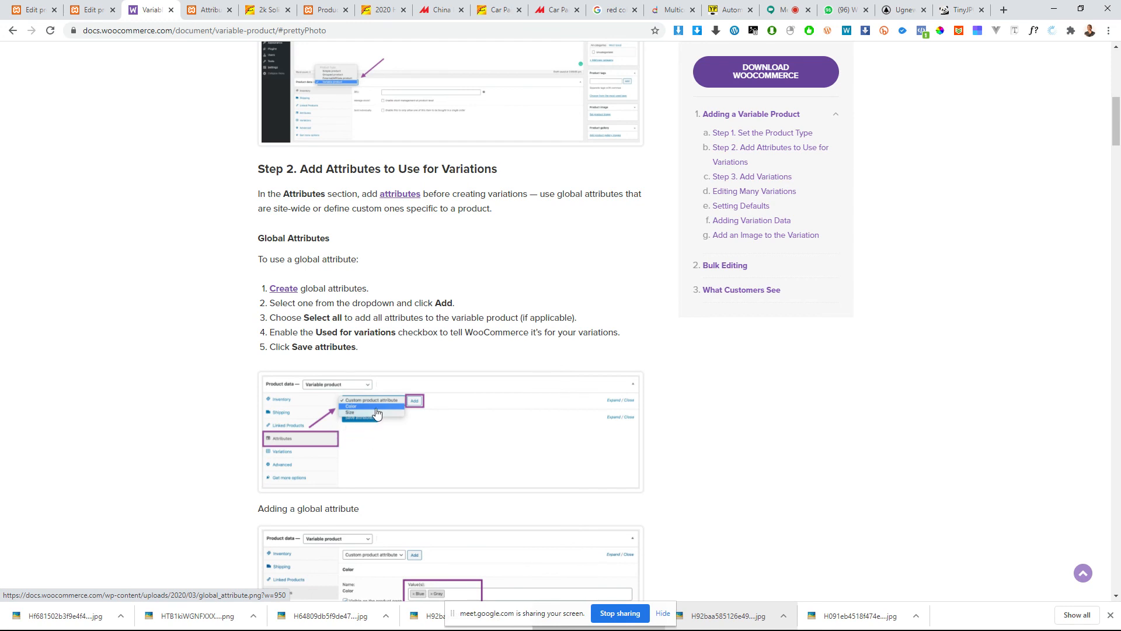
scroll(388, 435, down, 5)
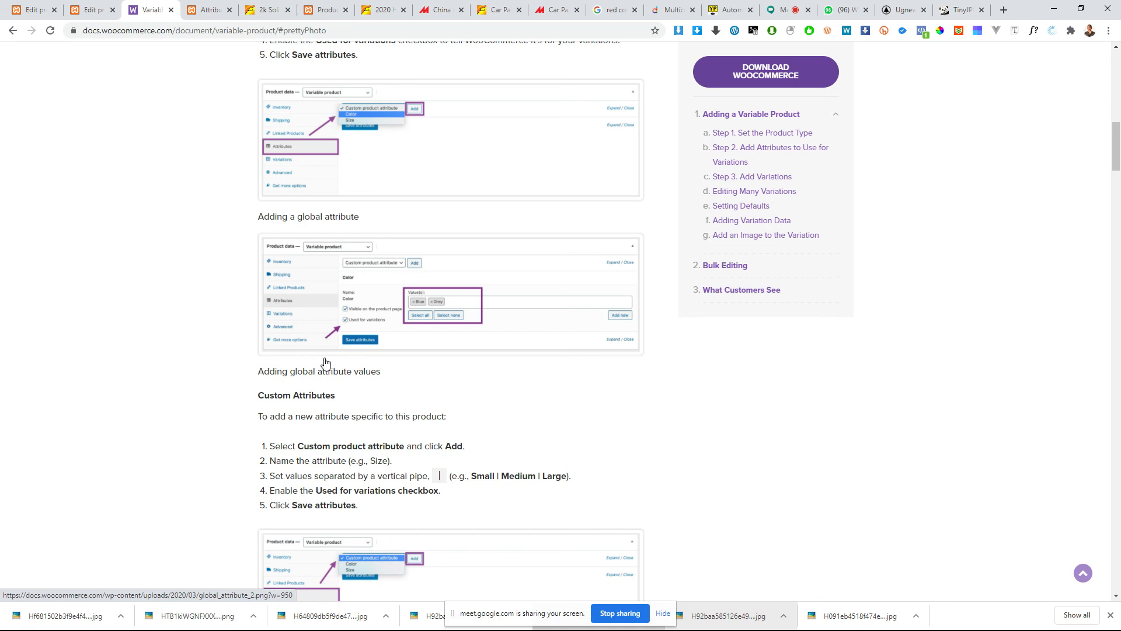
click(310, 302)
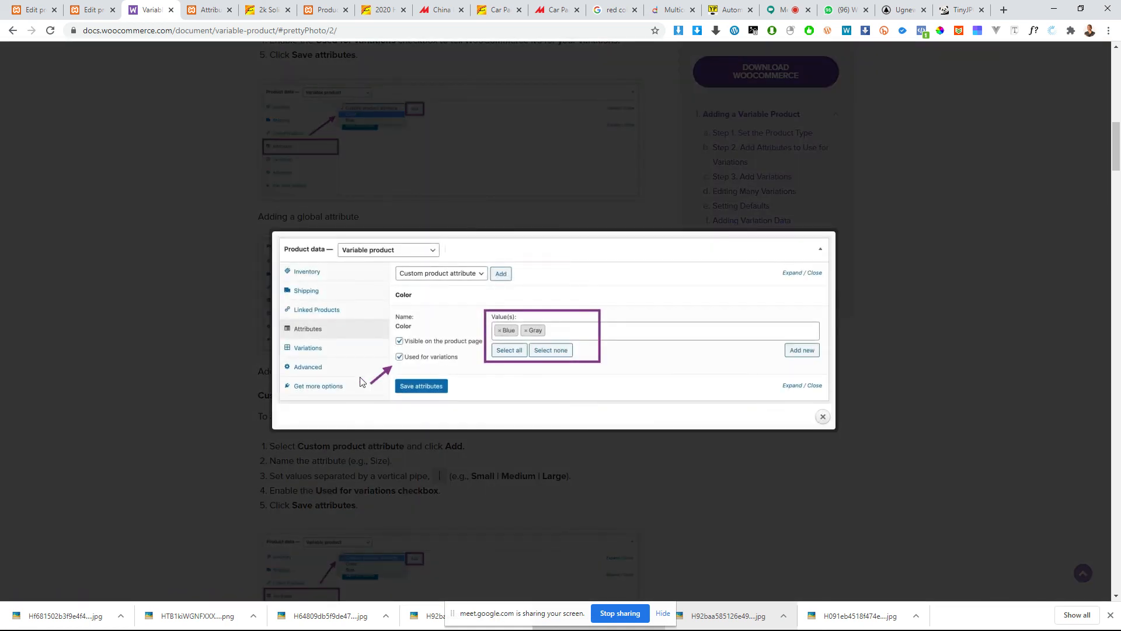
click(204, 394)
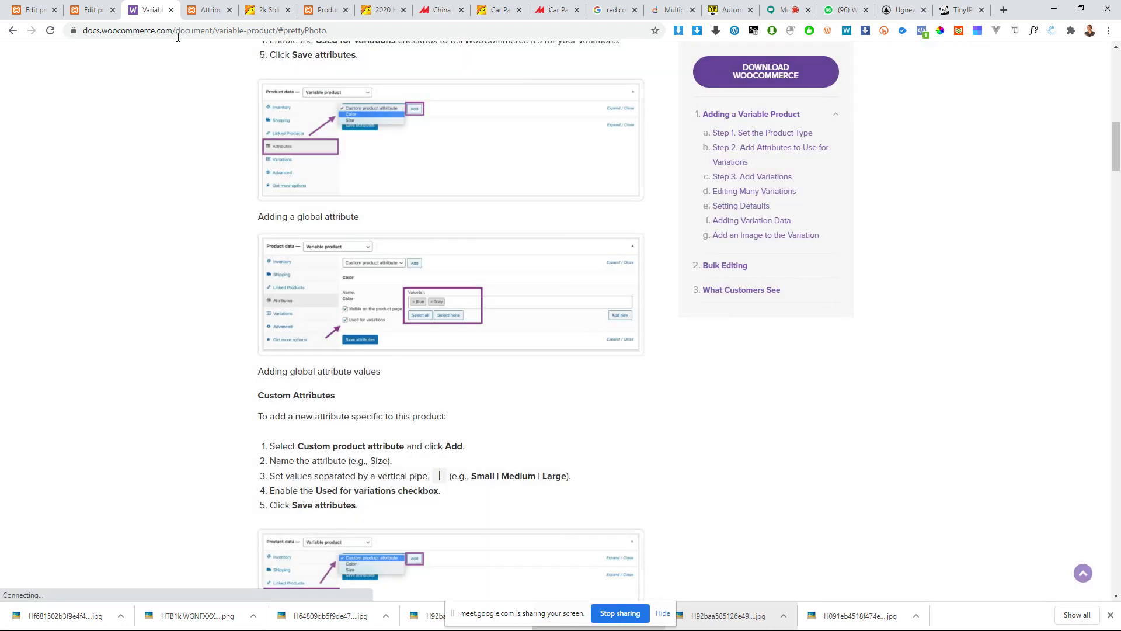
Step: Compare the documentation's global attribute values example with the black paint product's variations settings
click(90, 8)
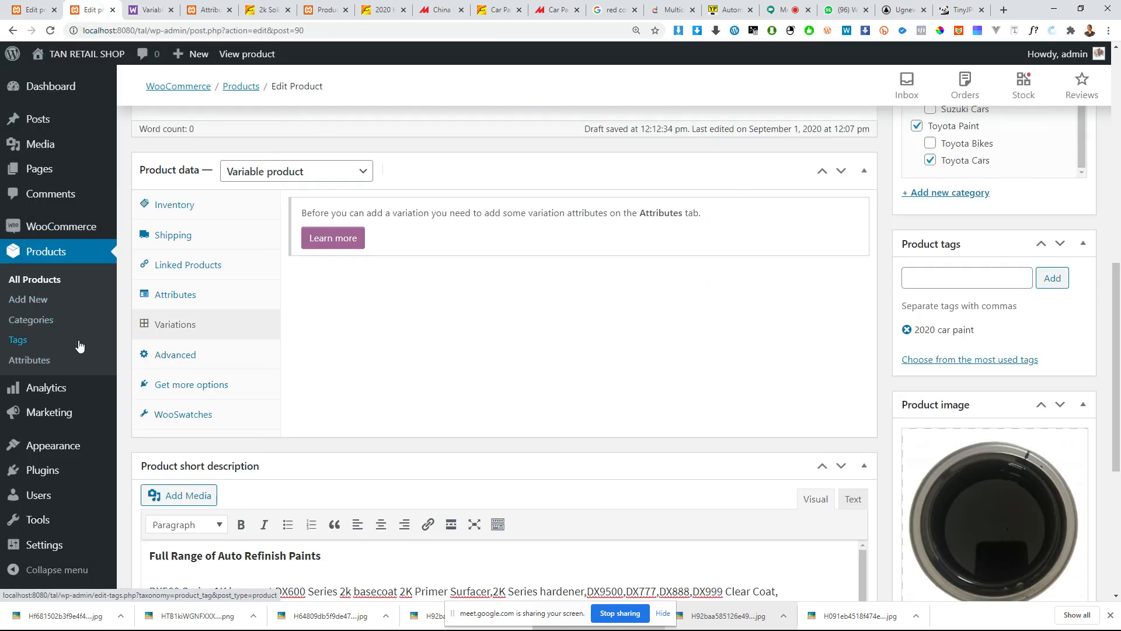
click(159, 6)
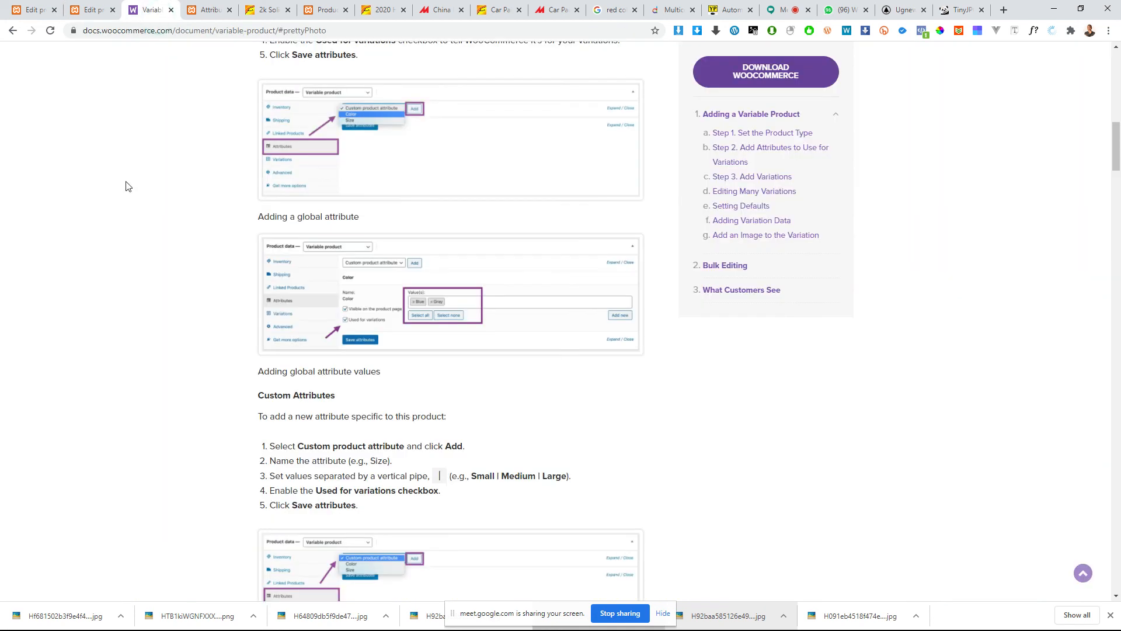
click(86, 8)
click(158, 8)
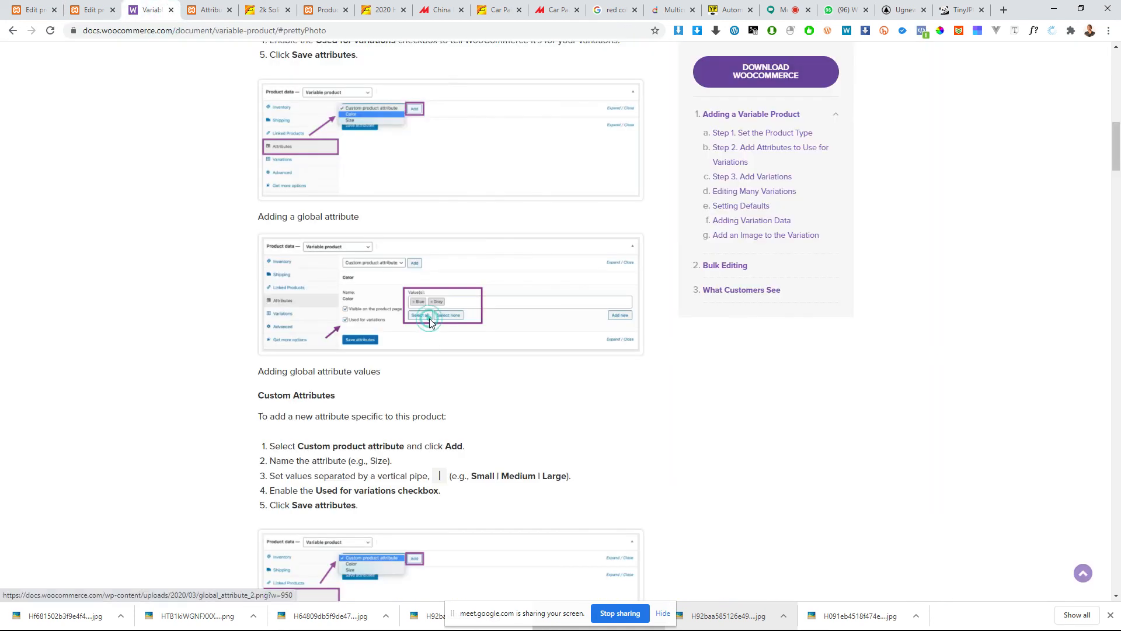
click(429, 318)
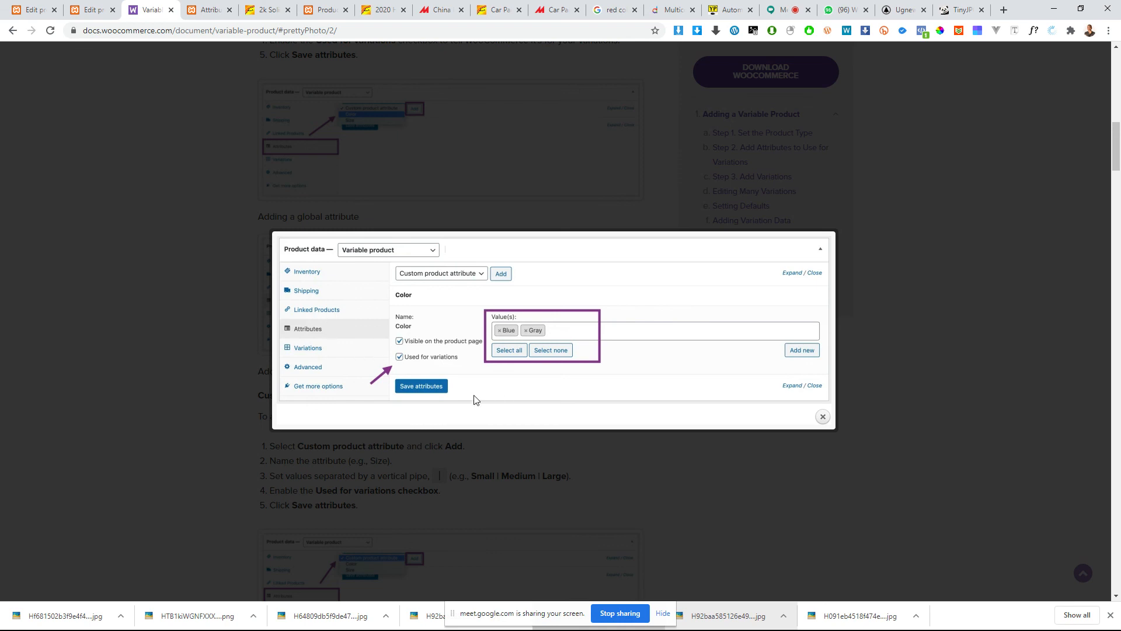
click(445, 466)
Step: Read the documentation's custom attributes section and enlarge its screenshots on adding an attribute and its values
scroll(453, 444, down, 4)
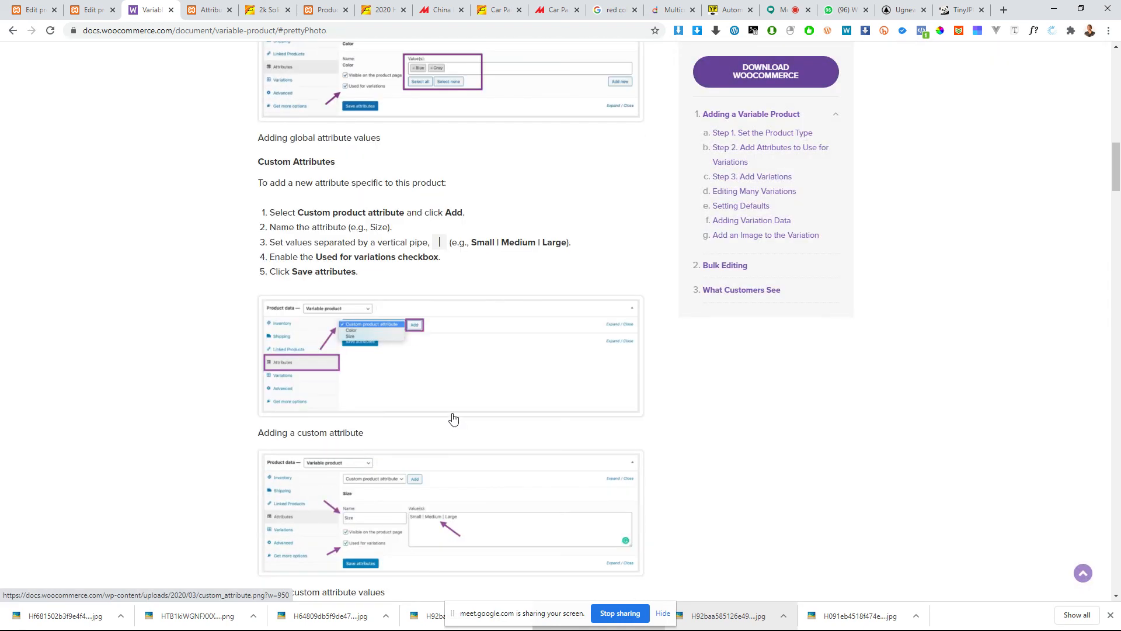
click(309, 360)
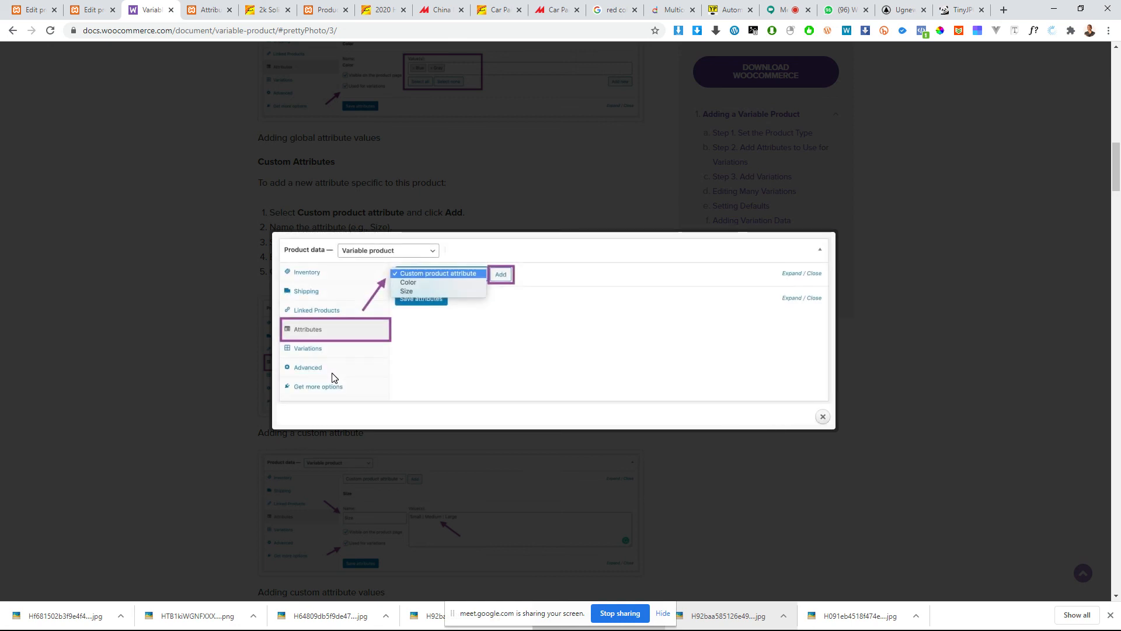
click(227, 344)
scroll(514, 410, down, 4)
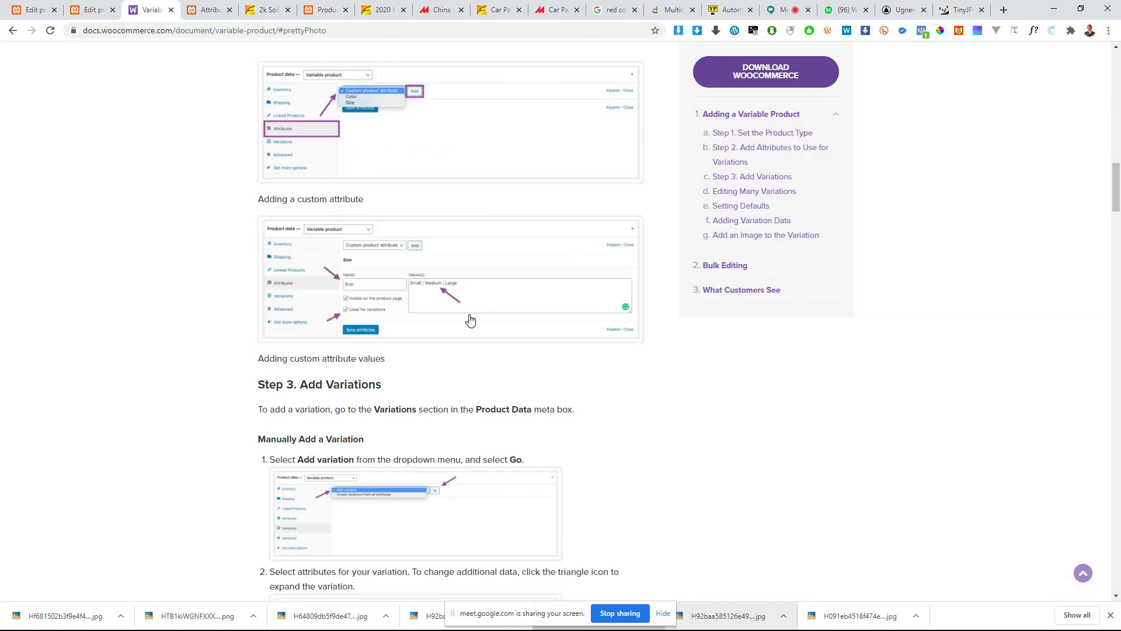
click(470, 319)
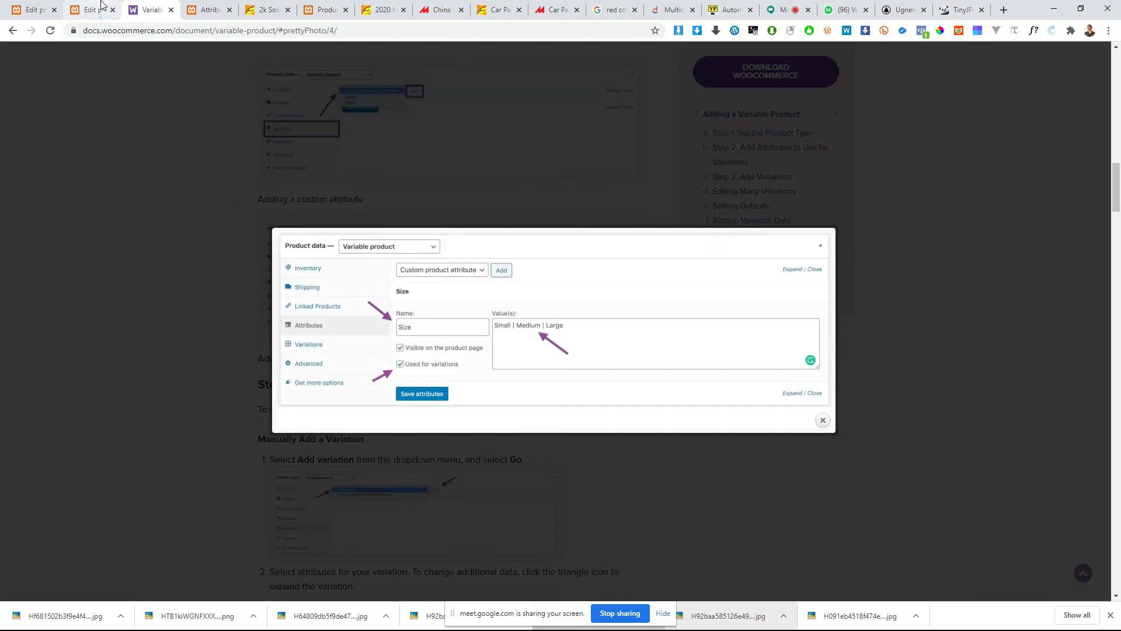
Step: Compare the black paint's variable product settings with the product data of "2020 Hot Sale Auto Refinish Automotive Car Paints"
click(101, 5)
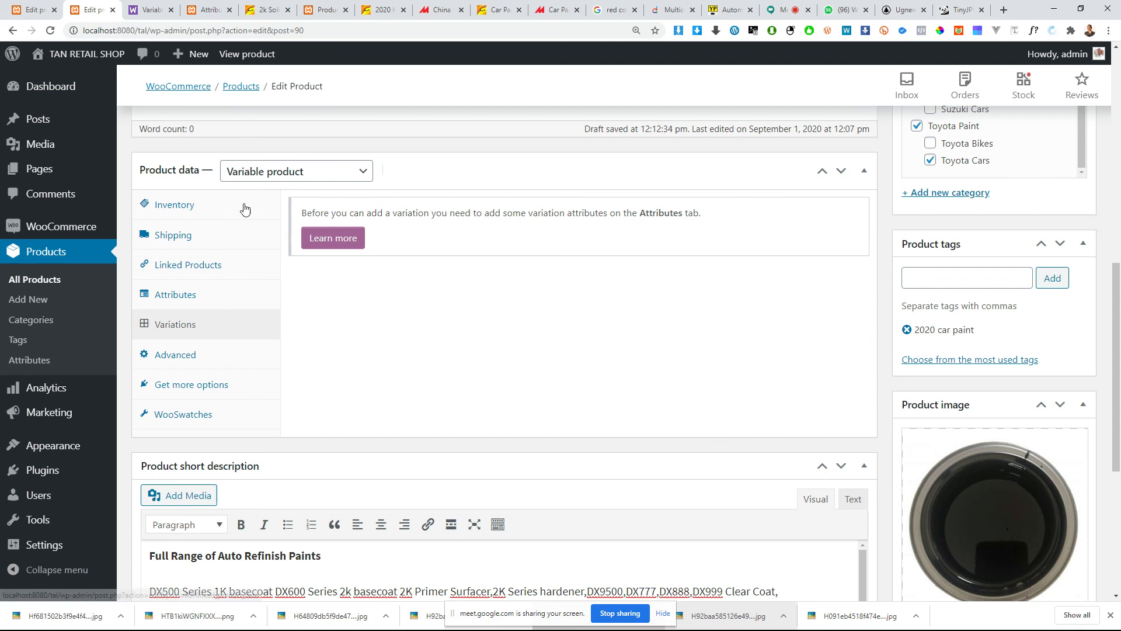
click(140, 8)
click(23, 5)
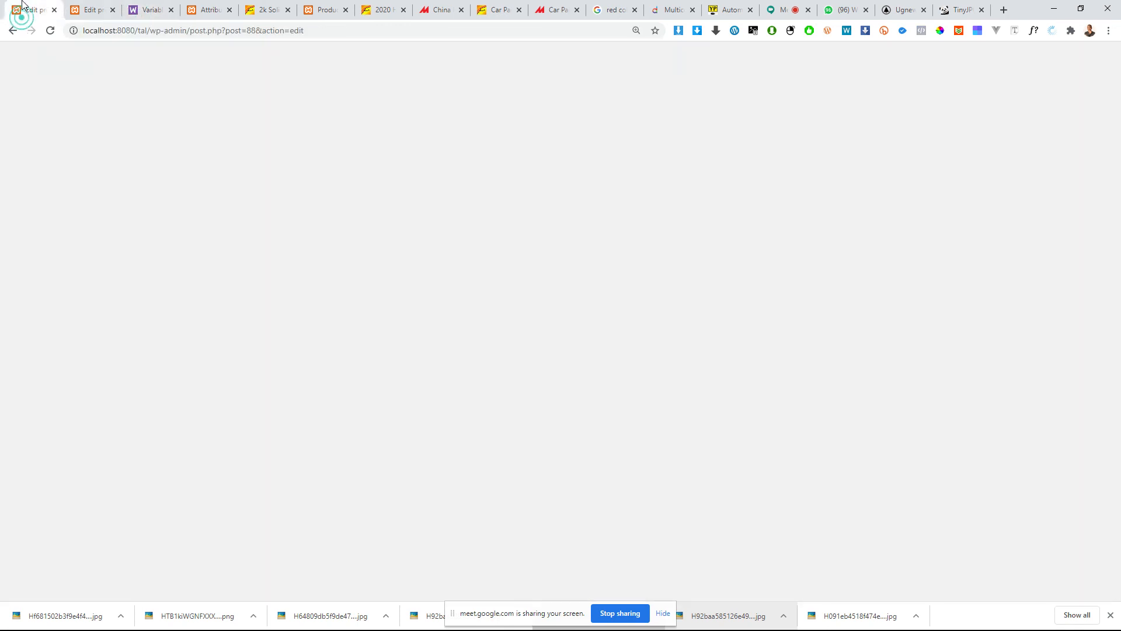
click(94, 10)
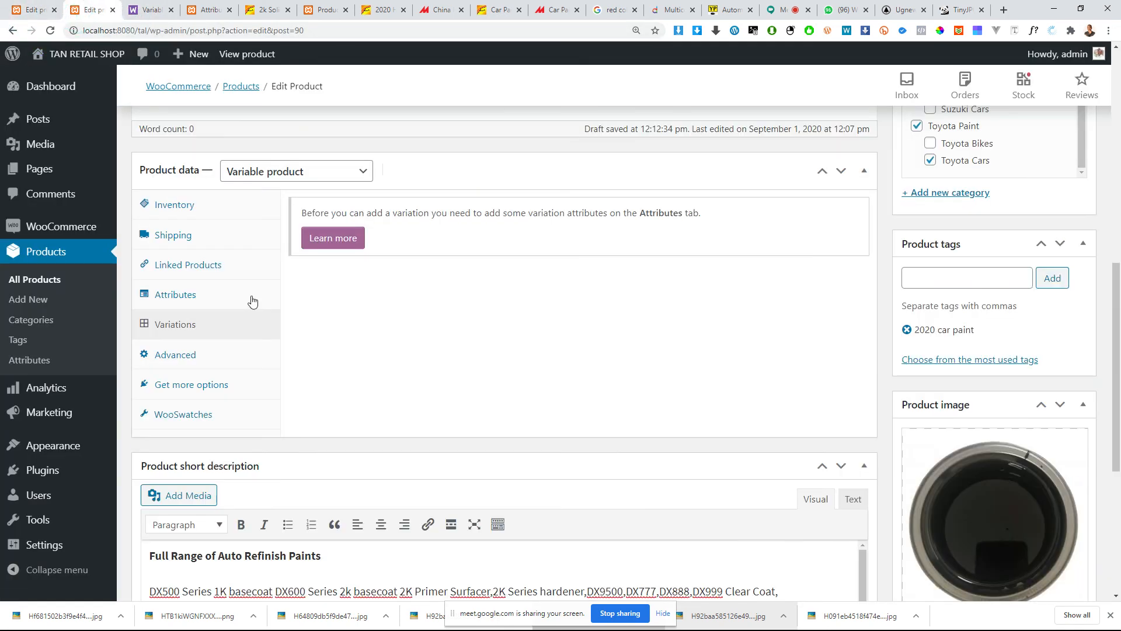
click(28, 10)
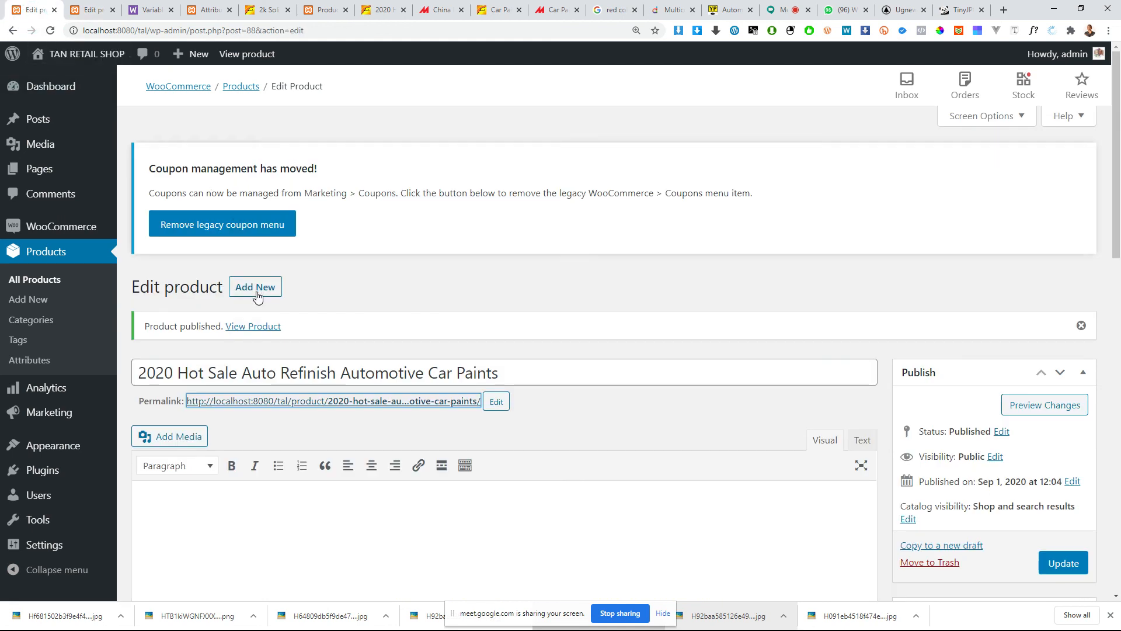
scroll(257, 296, down, 4)
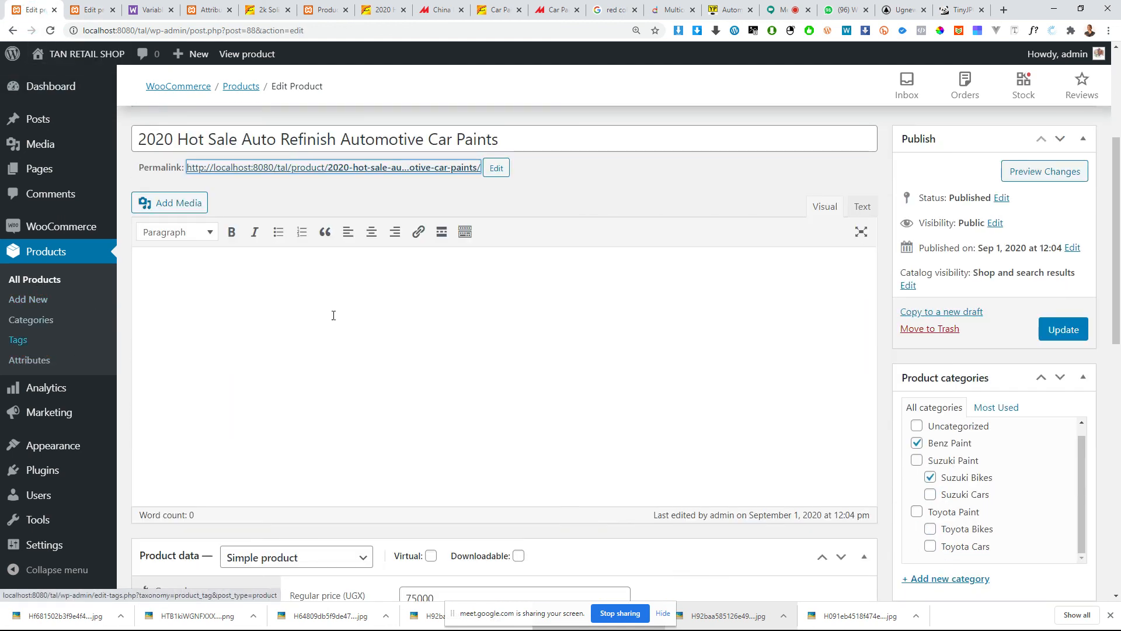
scroll(334, 316, down, 5)
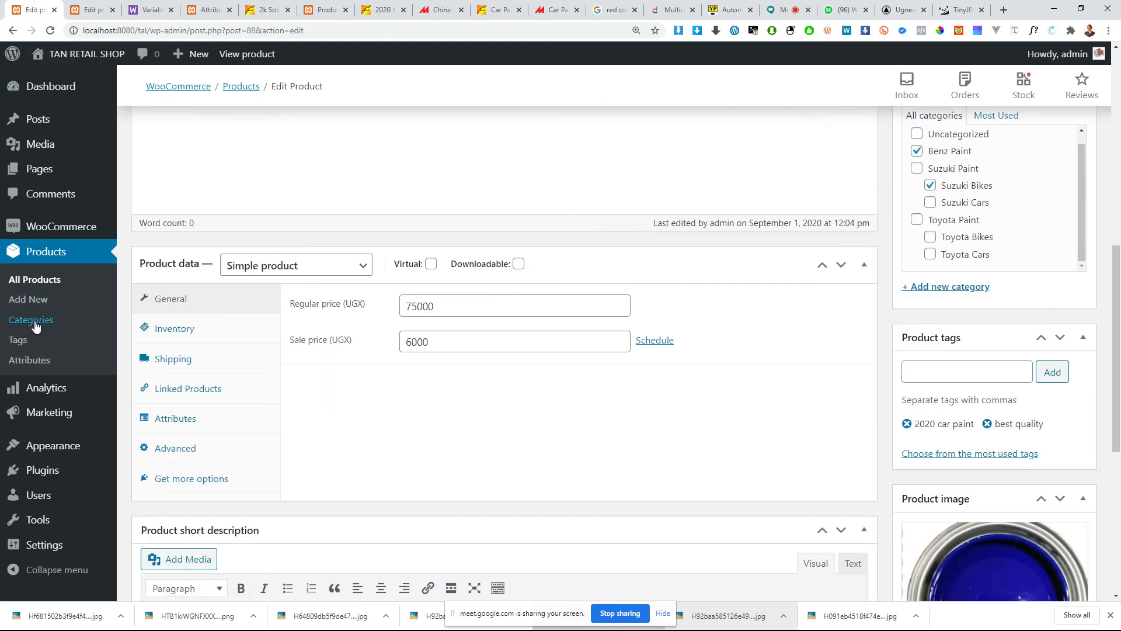
Step: Open the store's product attributes page and examine its existing attributes, new attribute form and default sort order options
click(35, 360)
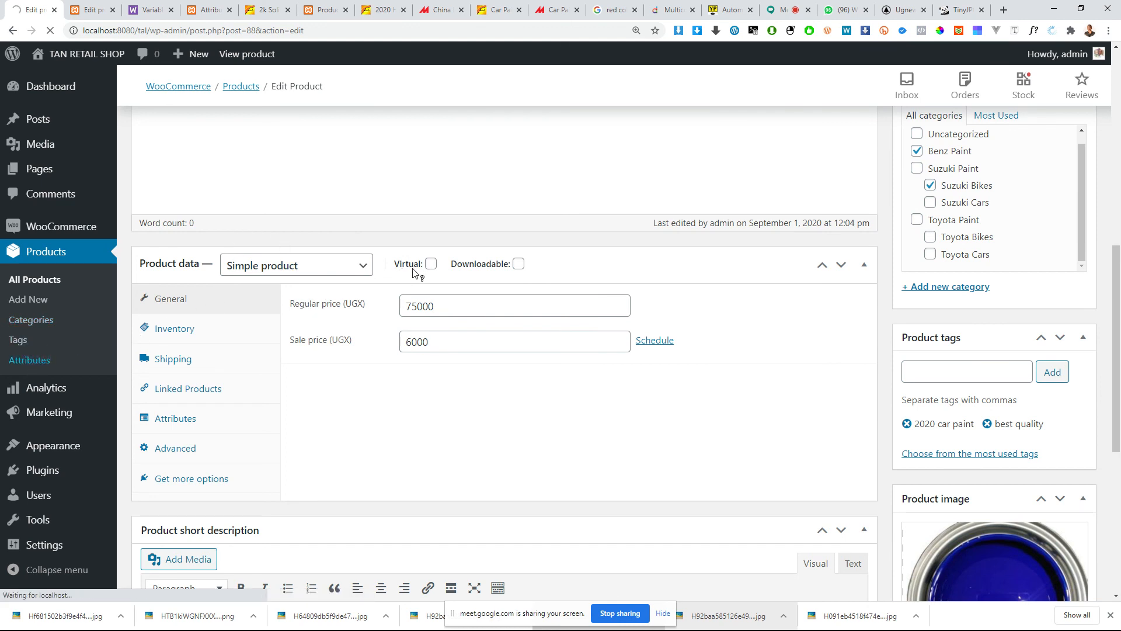
scroll(409, 263, up, 1)
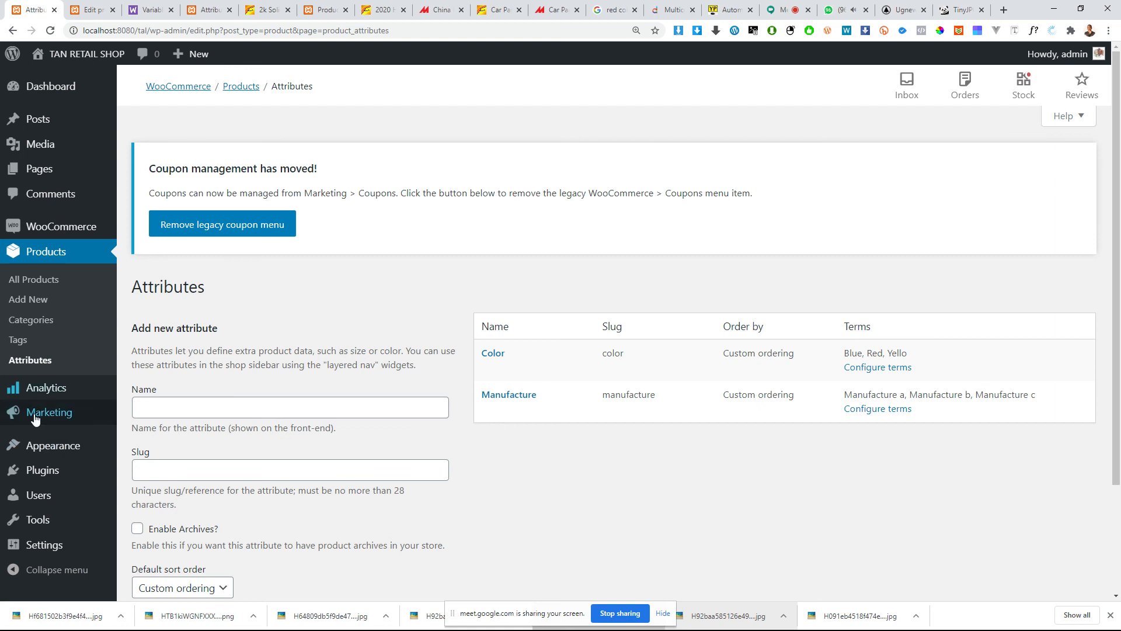
scroll(44, 491, down, 2)
scroll(44, 493, down, 1)
click(193, 450)
click(194, 451)
click(201, 451)
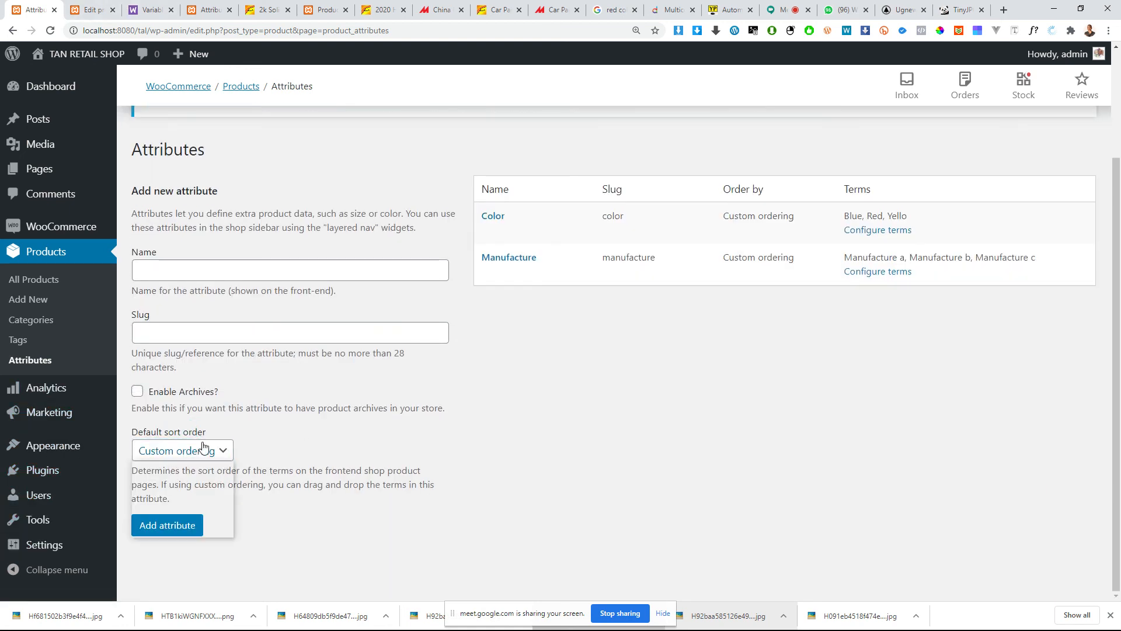
Step: Return to the black paint product and compare its variations and advanced settings
click(90, 9)
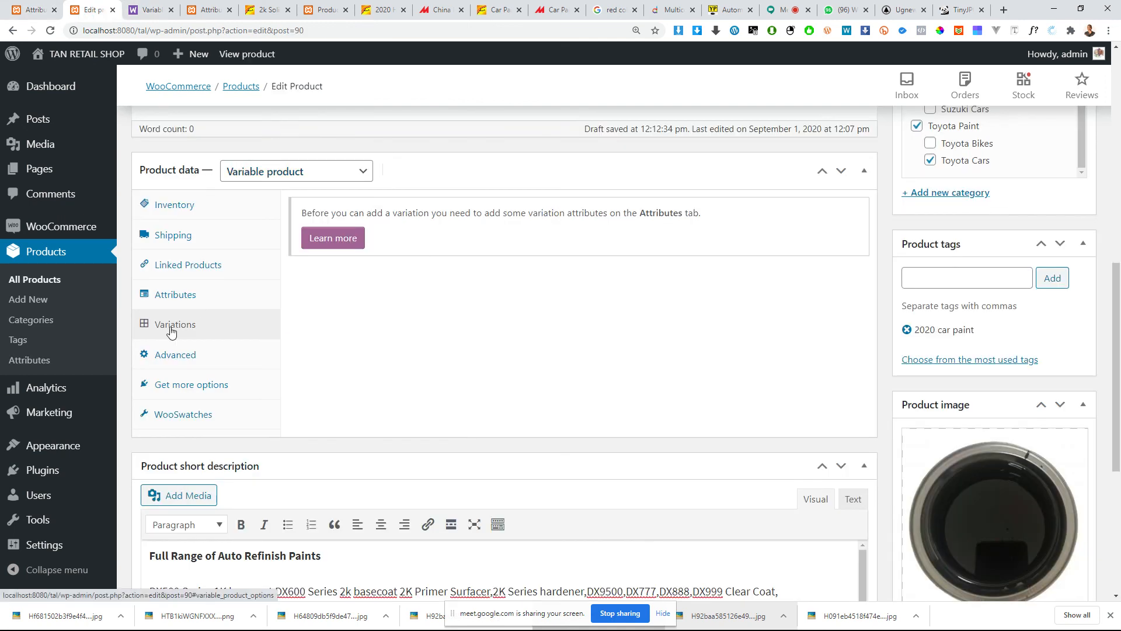
click(186, 355)
click(199, 336)
click(198, 355)
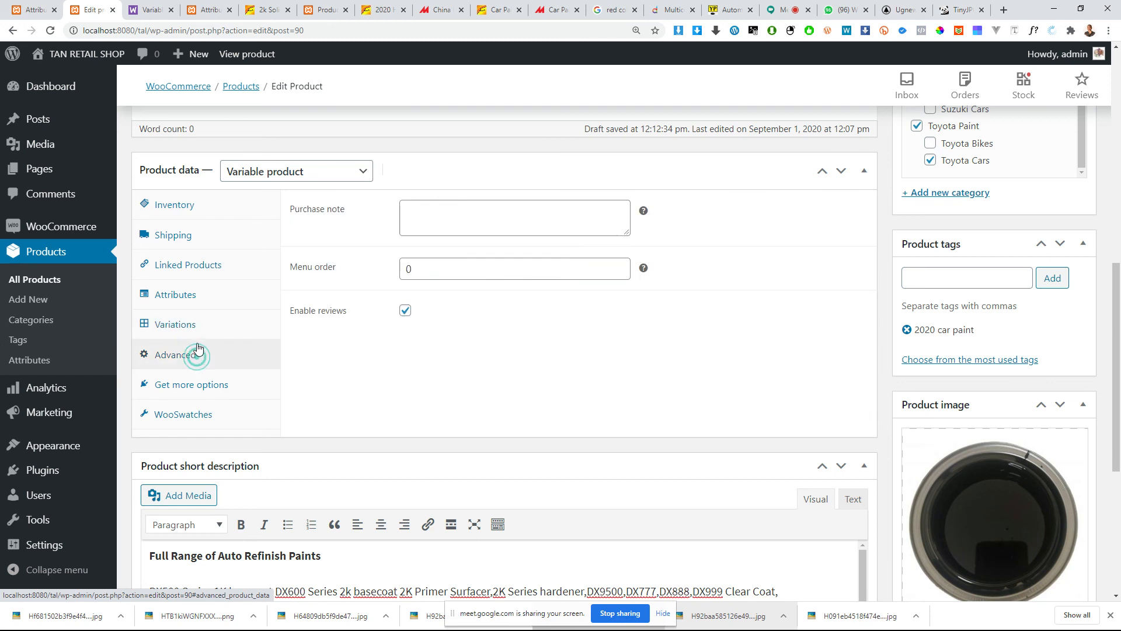
click(197, 334)
click(187, 357)
click(193, 327)
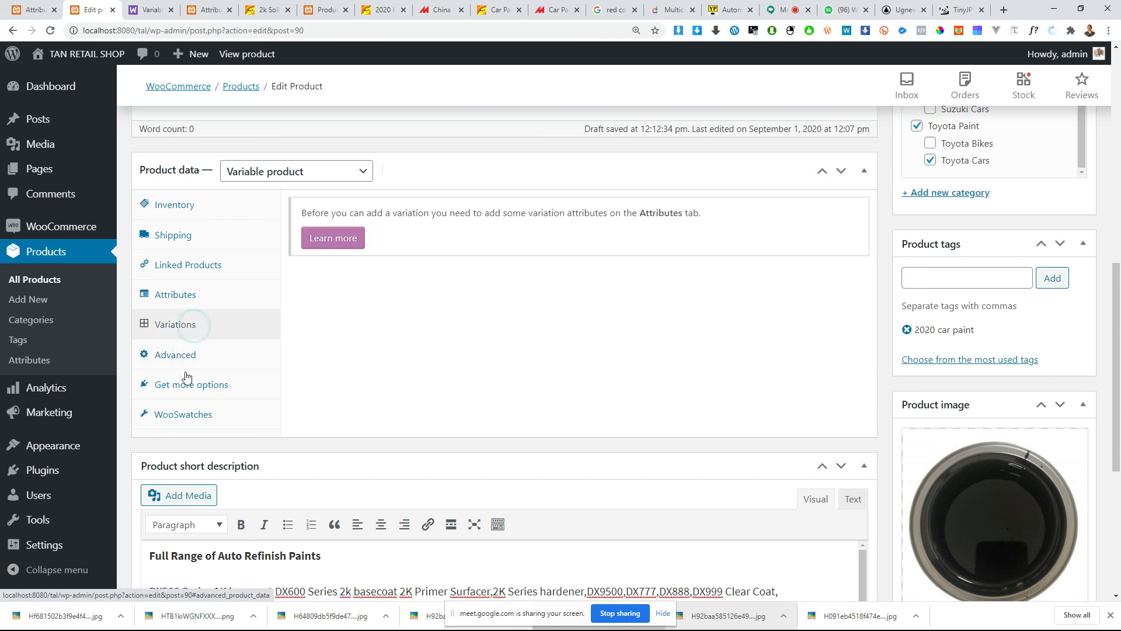
click(189, 373)
click(188, 354)
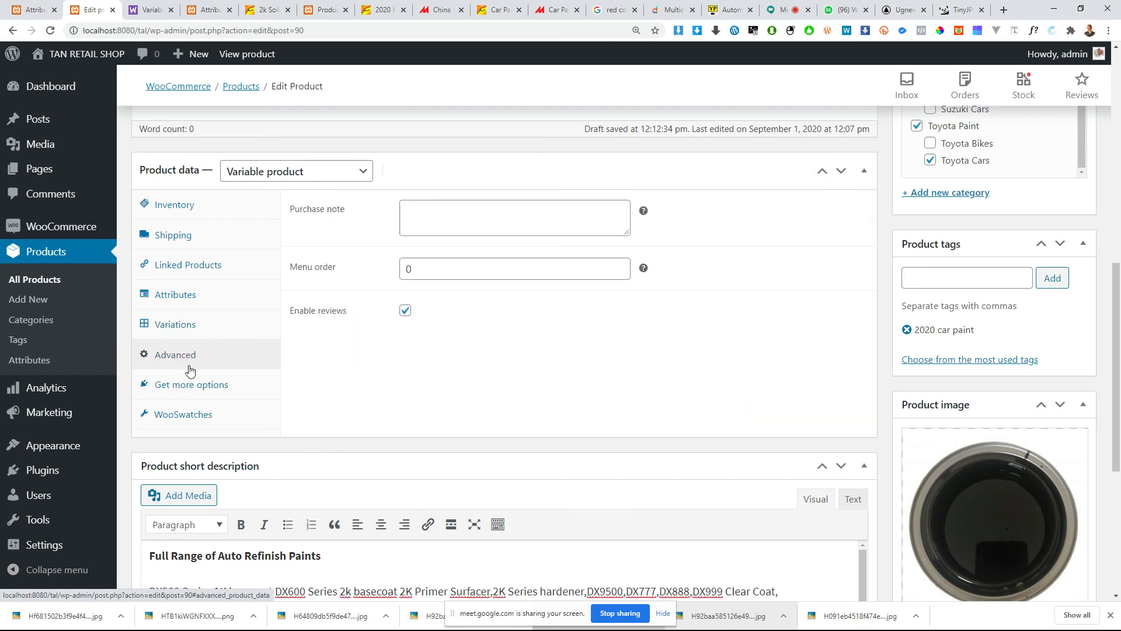
Step: Open the WooSwatches settings and try the option for one attribute swatches on shop/archive pages
click(196, 416)
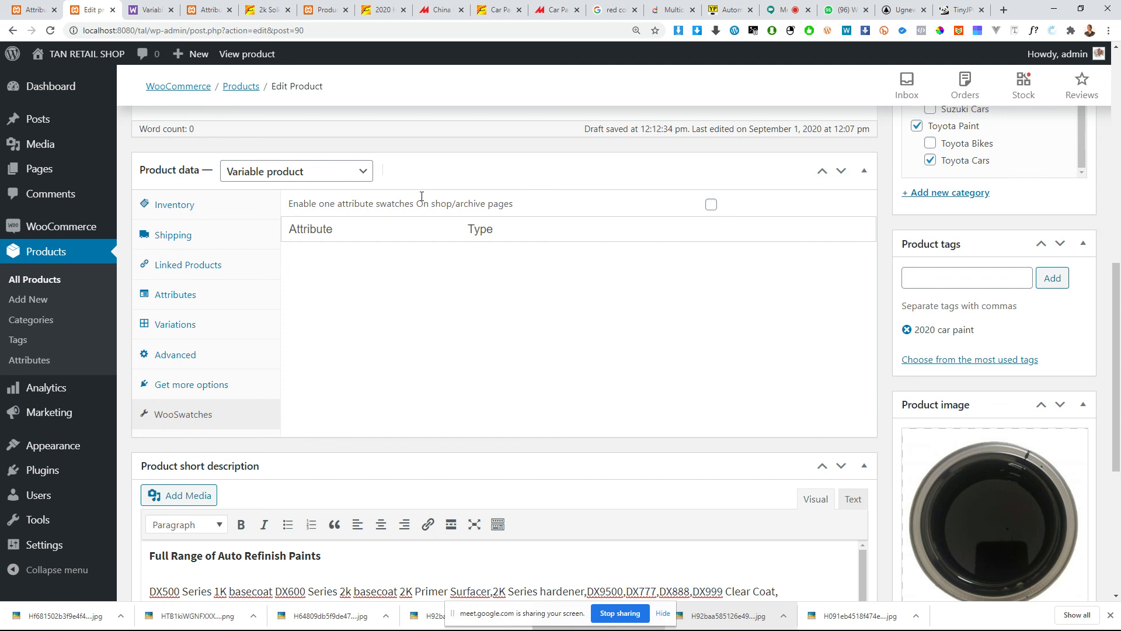
click(711, 205)
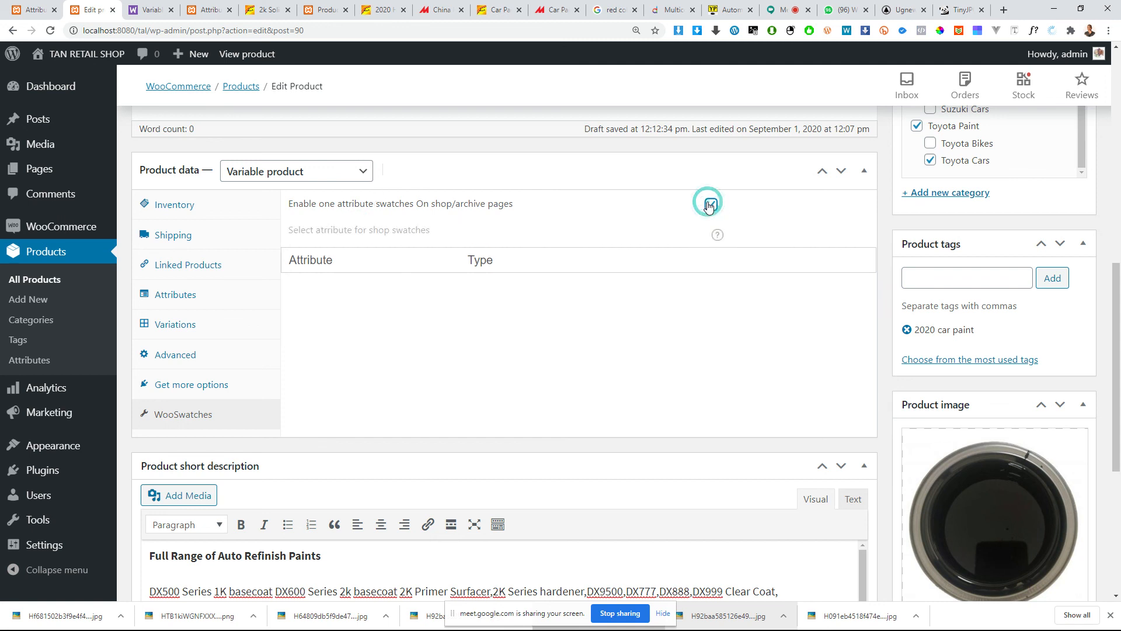
click(715, 204)
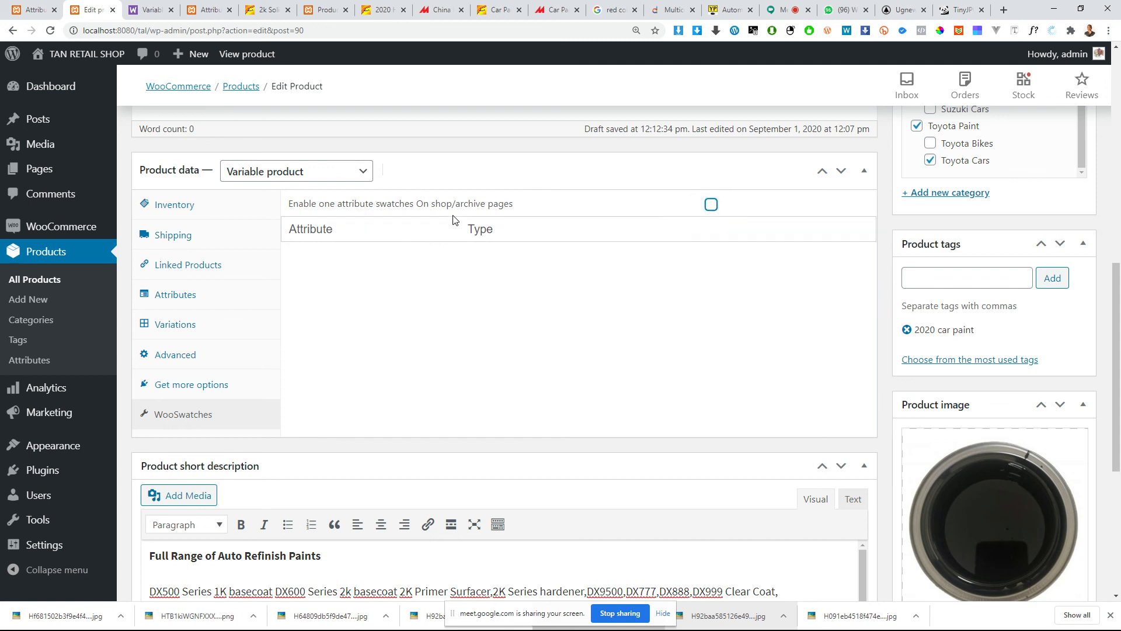
Step: Change the black paint's product type to Simple product
scroll(501, 476, down, 5)
scroll(571, 401, up, 5)
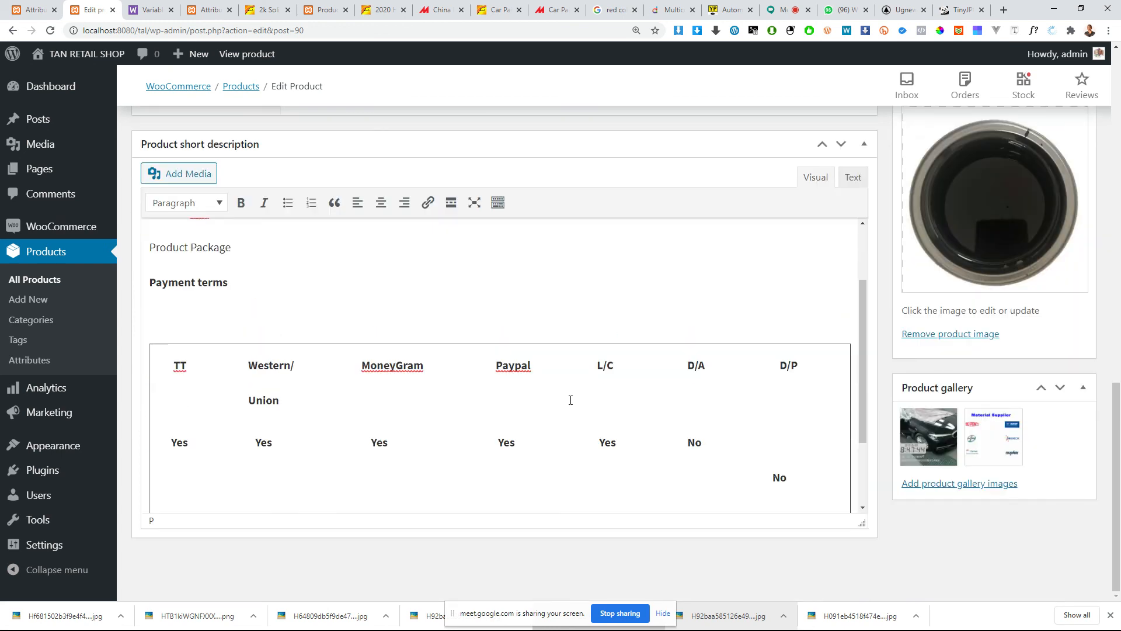
scroll(292, 295, up, 4)
click(295, 362)
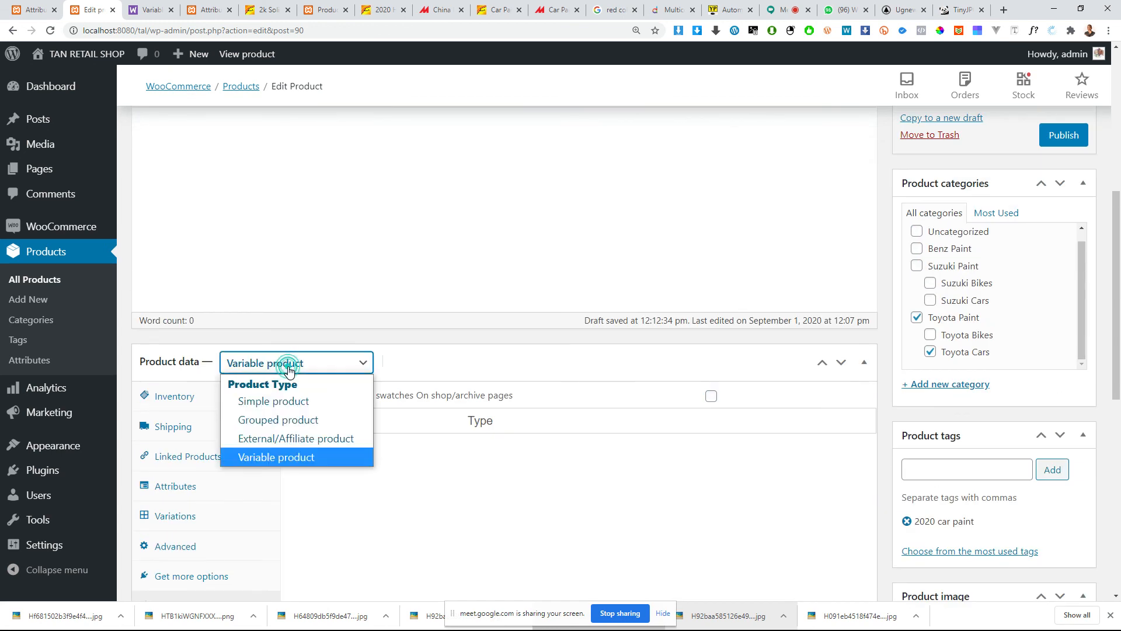
click(278, 402)
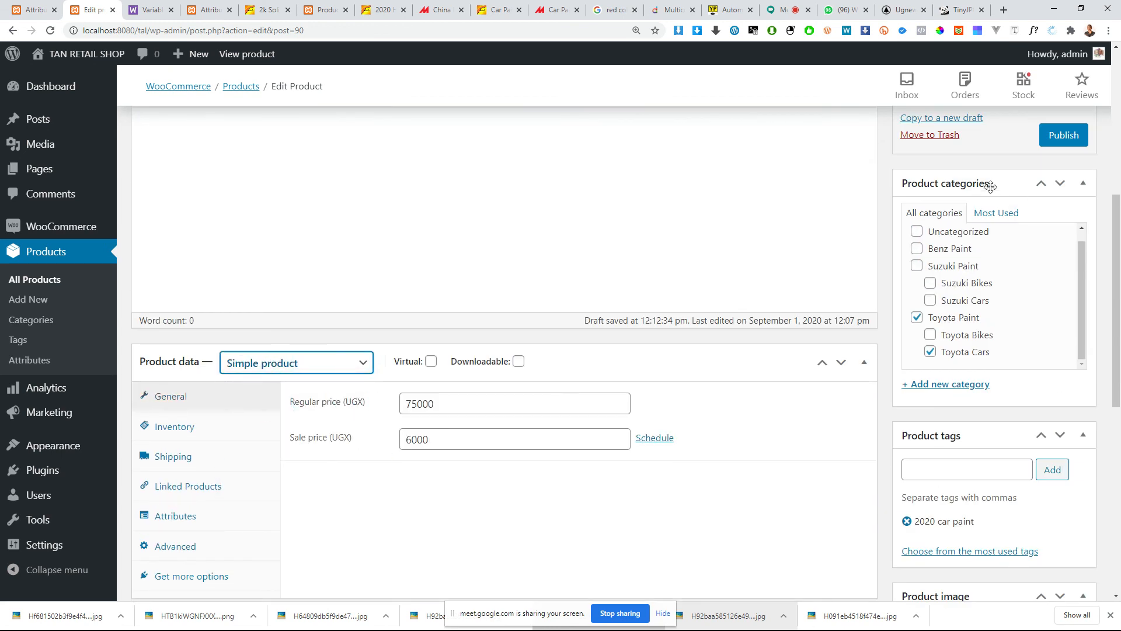
Step: Set the black paint's regular price to 80000 UGX and its sale price to 7000 UGX, and publish the product
click(422, 406)
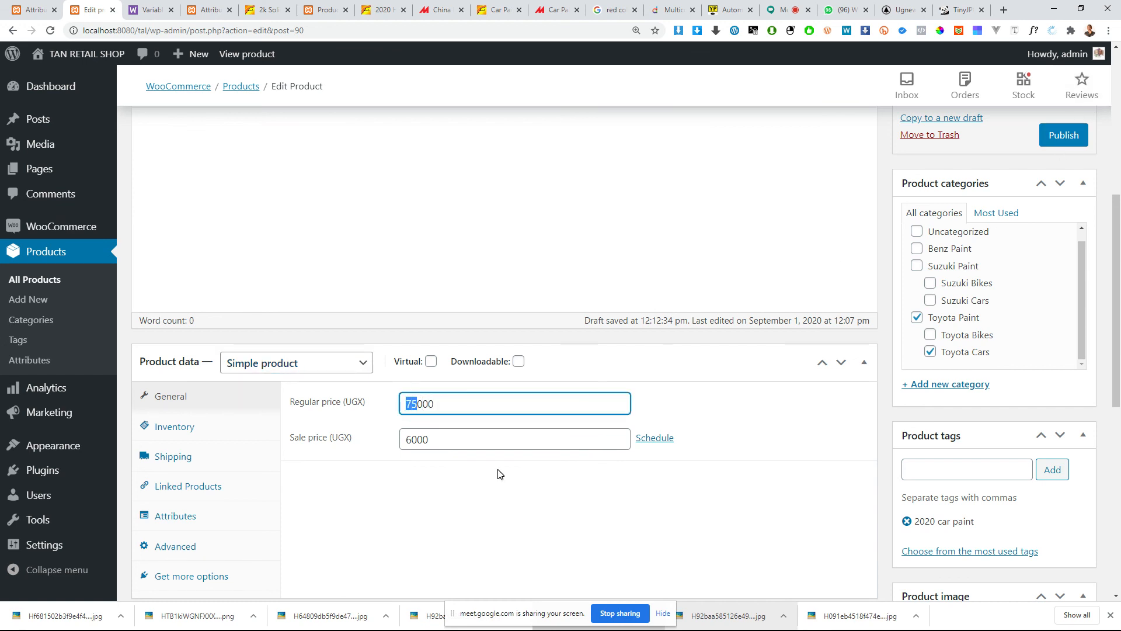
text(80)
drag(414, 440, 396, 443)
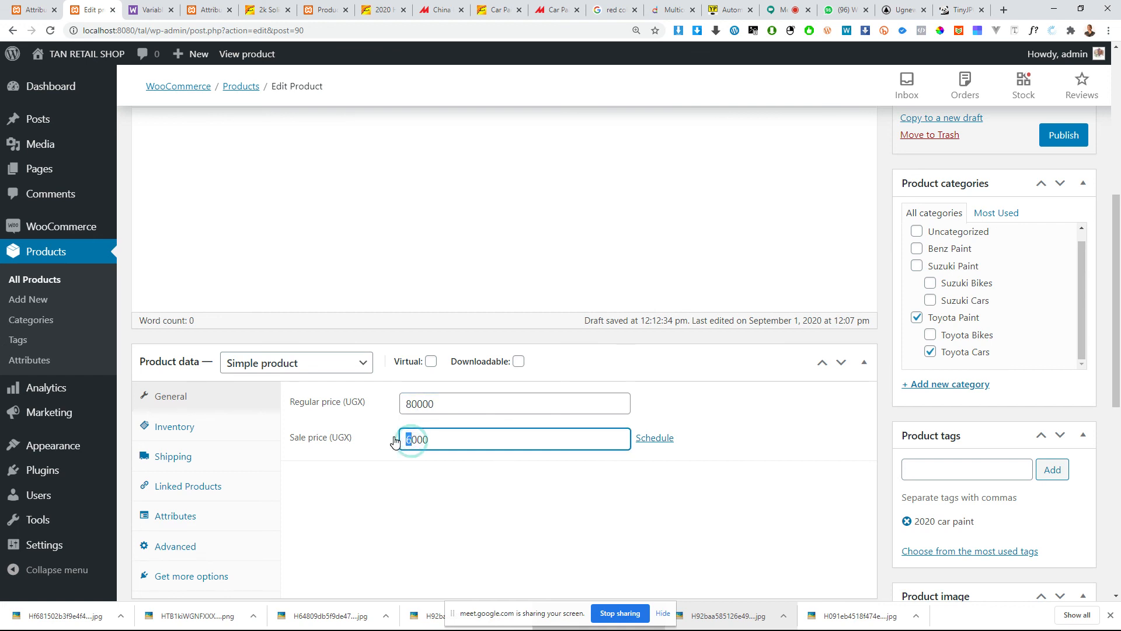
text(7)
click(1062, 137)
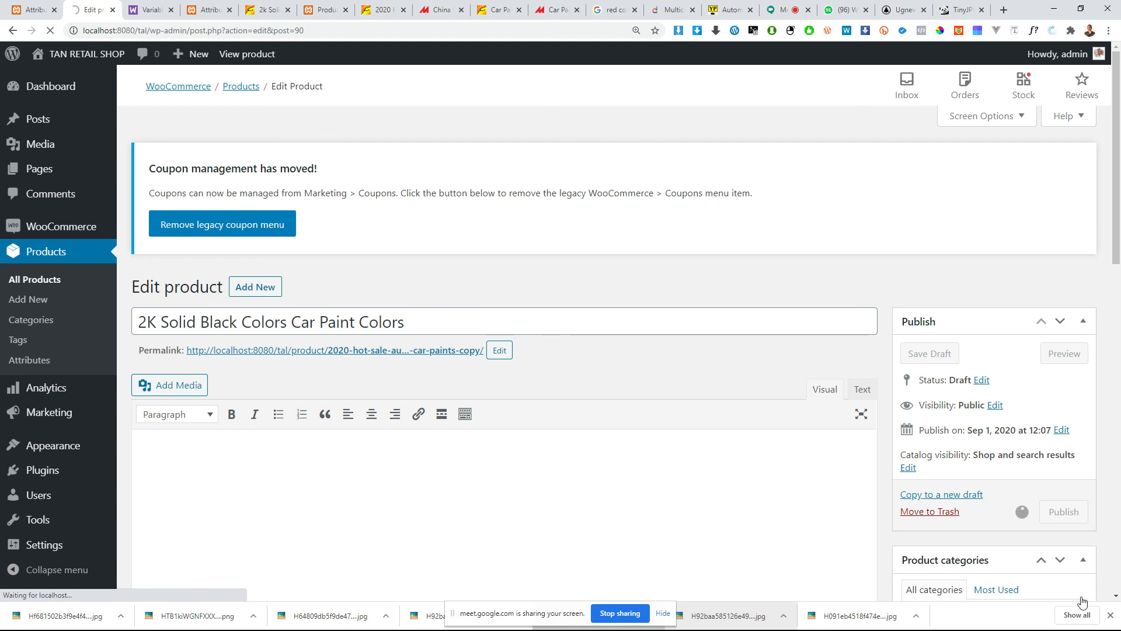
key(super)
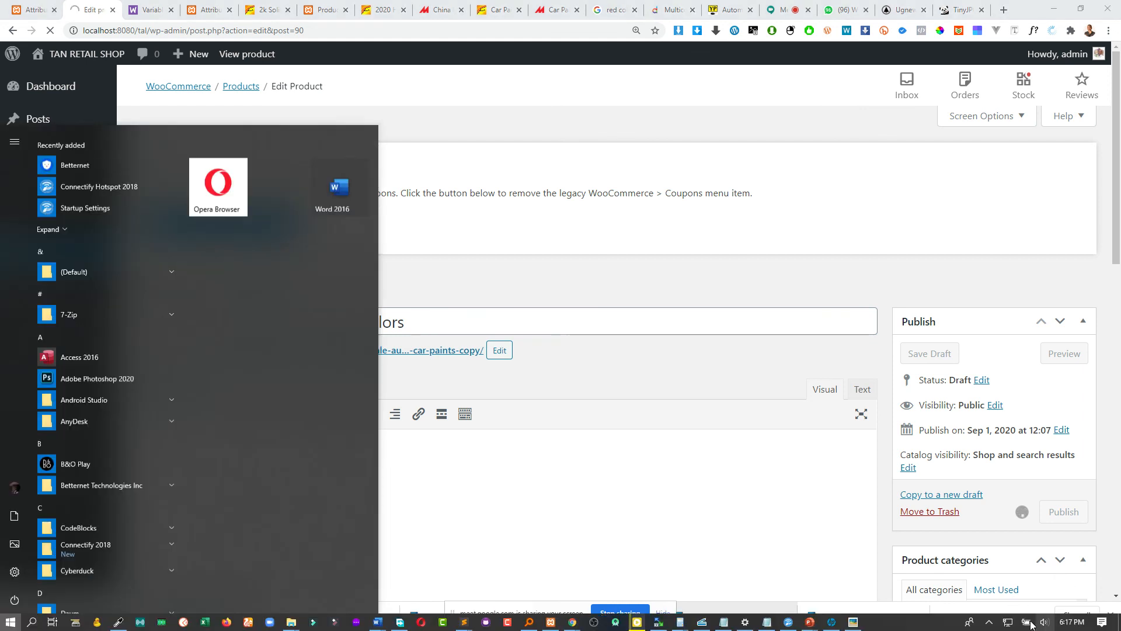
click(830, 440)
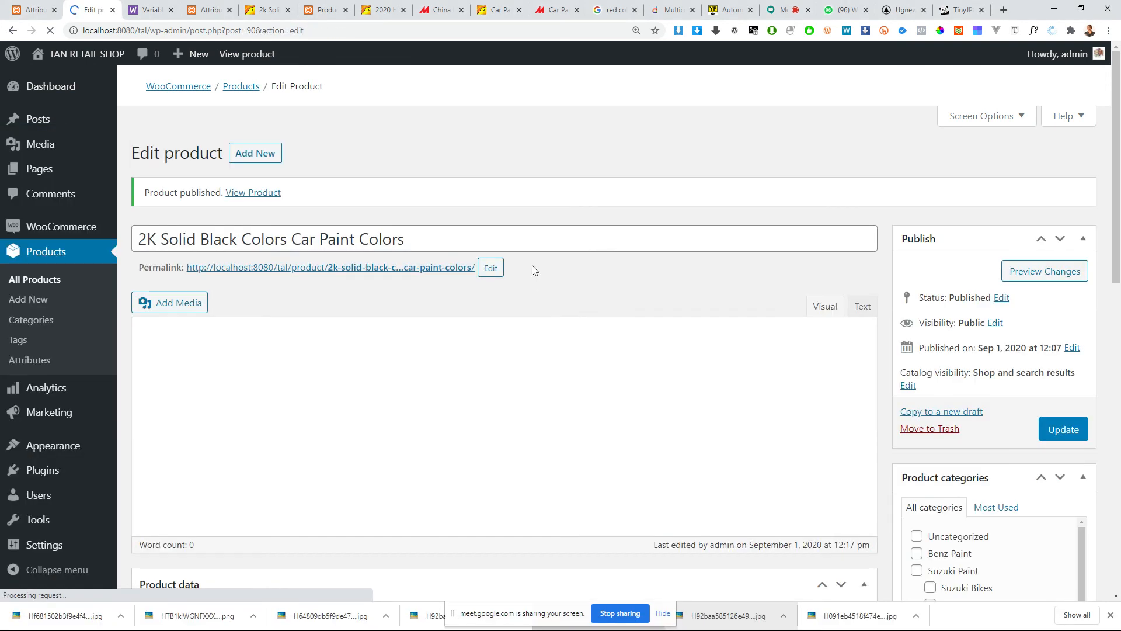
Step: Review the published product's page, and open the full product list to examine its entries, prices and stock
scroll(646, 495, down, 5)
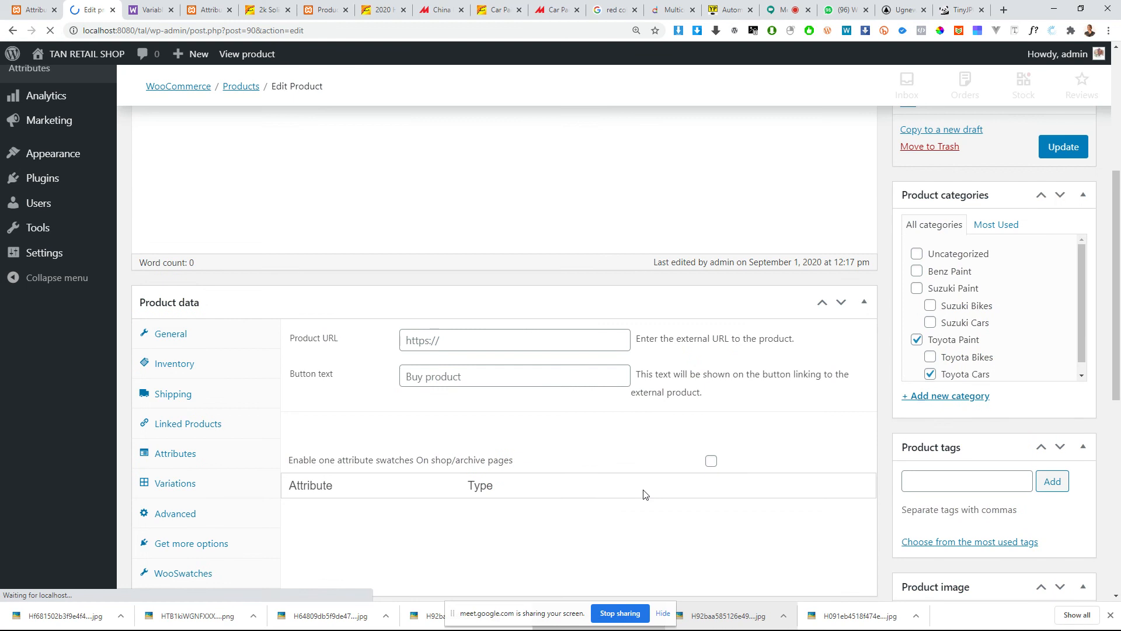
scroll(646, 495, down, 6)
scroll(81, 202, up, 11)
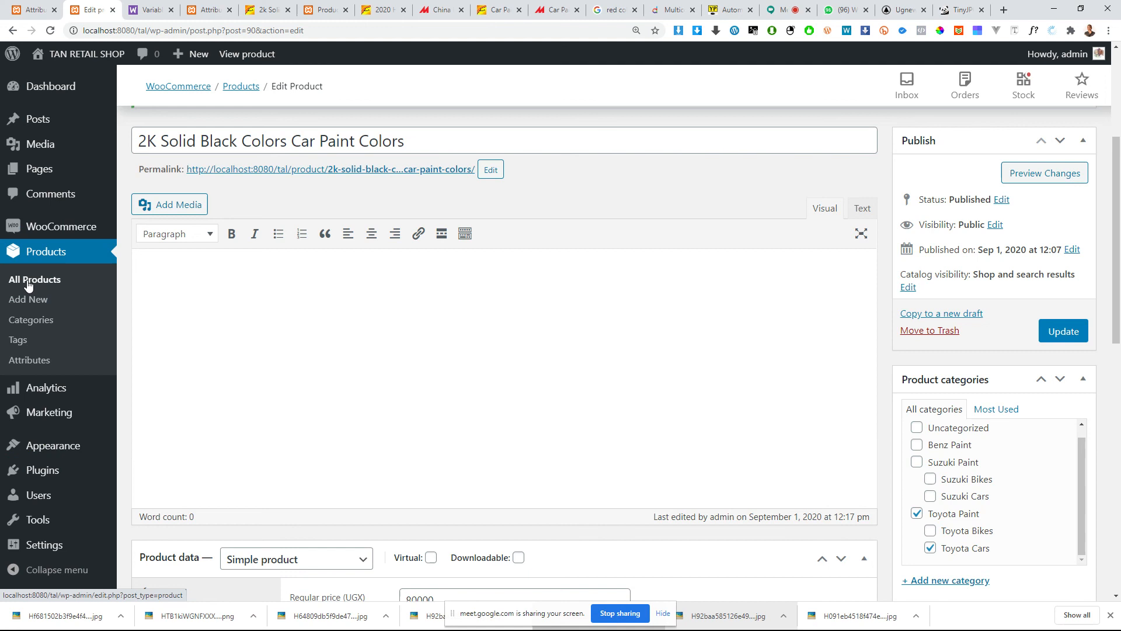
click(27, 284)
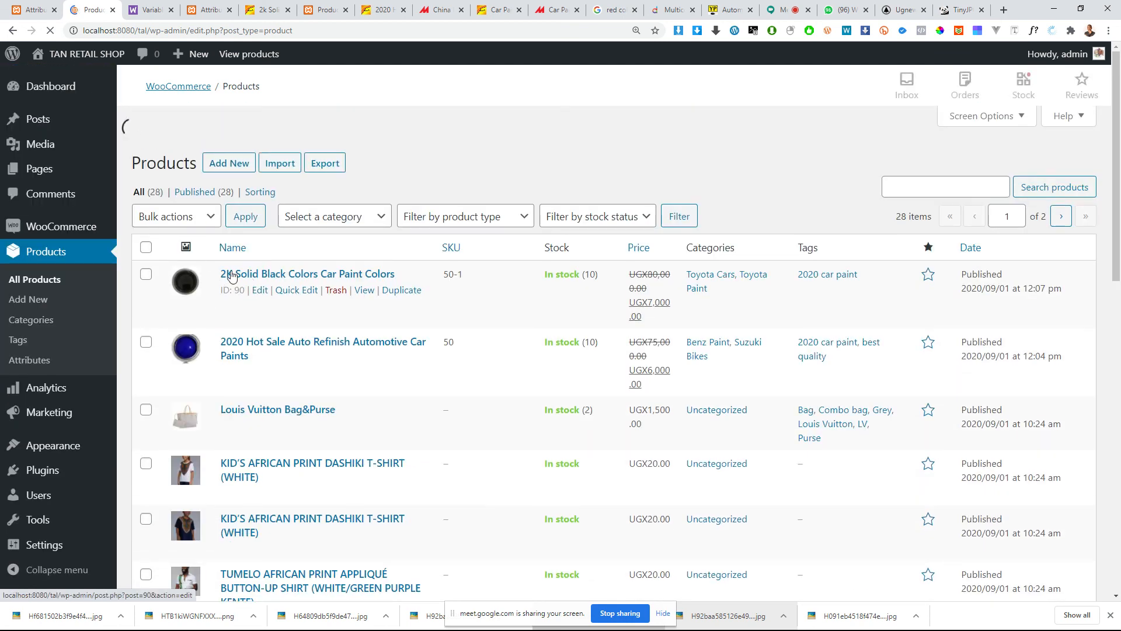
scroll(284, 339, down, 3)
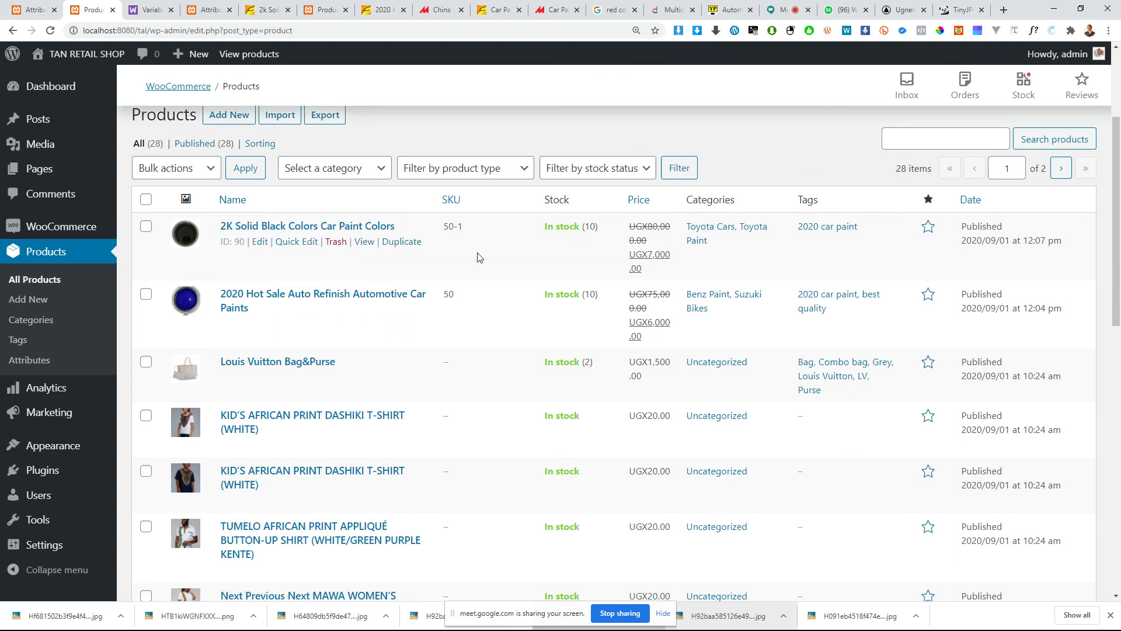
scroll(691, 283, down, 1)
scroll(678, 283, down, 11)
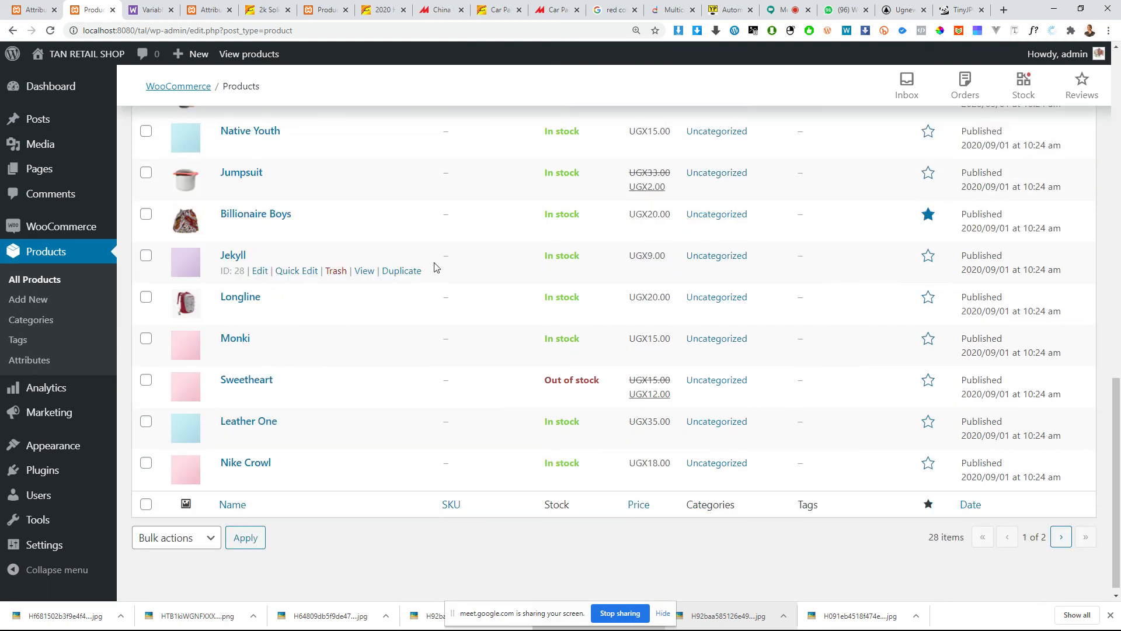
scroll(350, 270, up, 6)
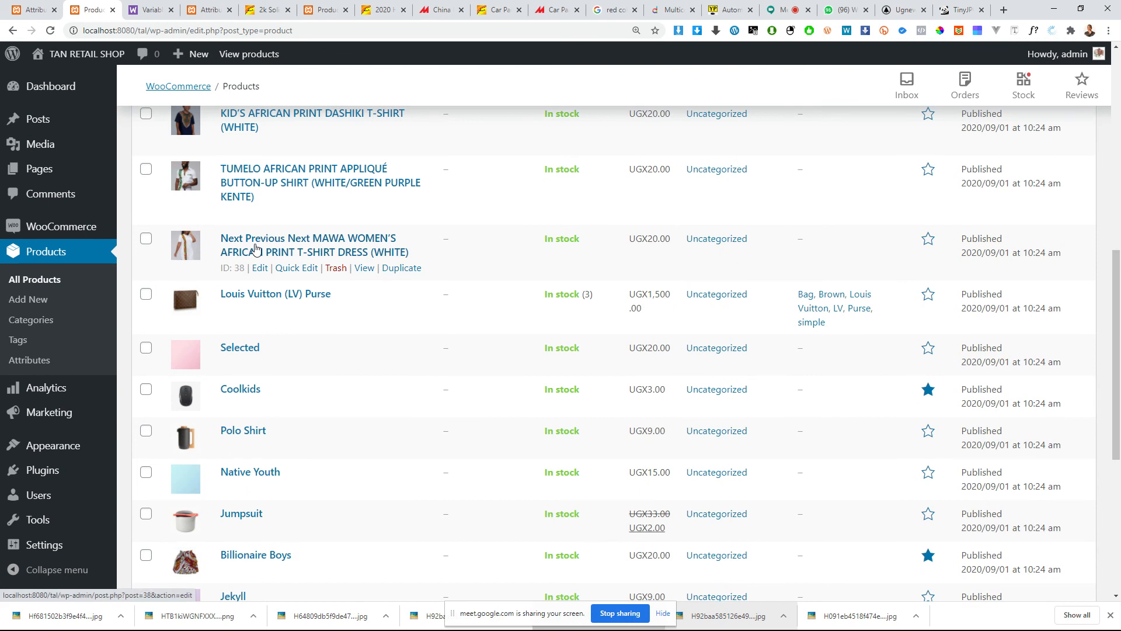
scroll(255, 249, up, 8)
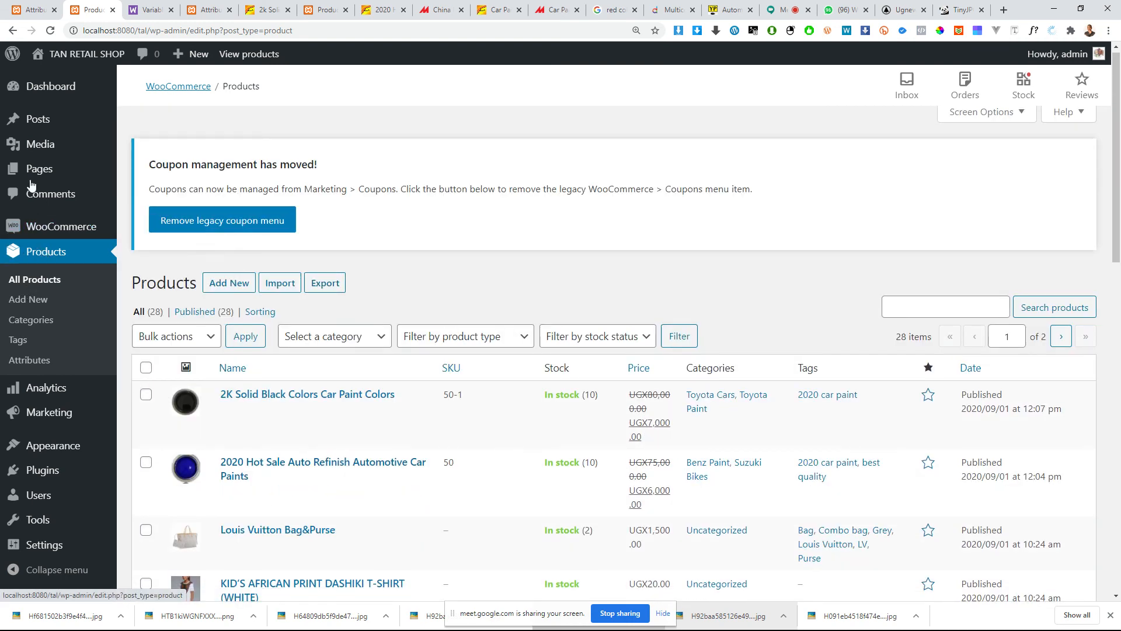
Step: Reload the full product list and filter it by the Benz Paint category
click(16, 282)
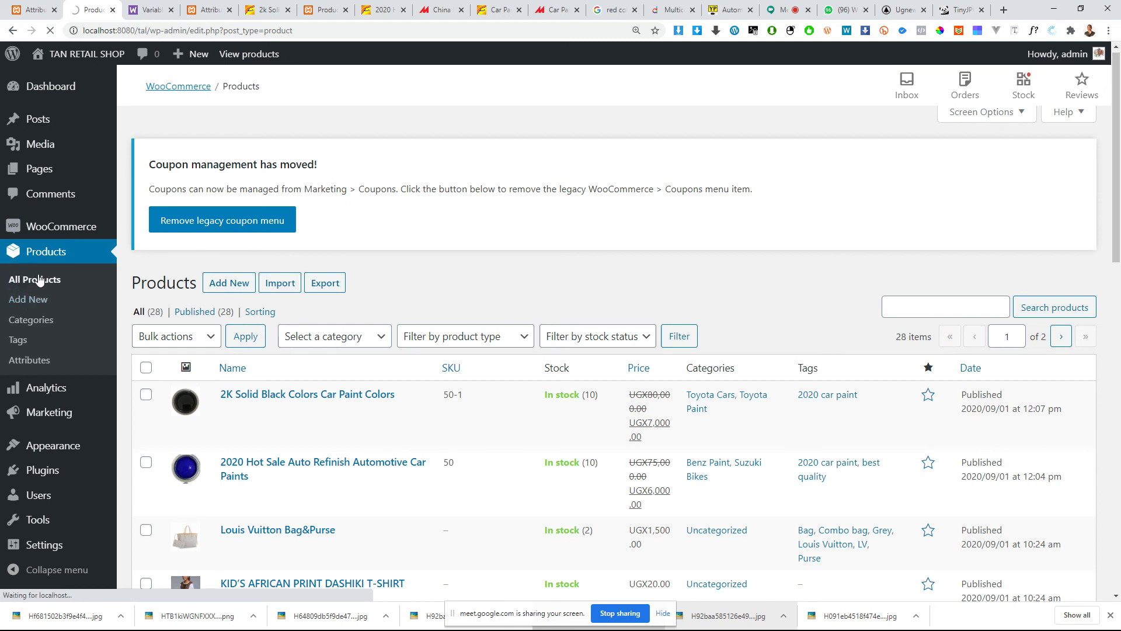
scroll(519, 333, down, 3)
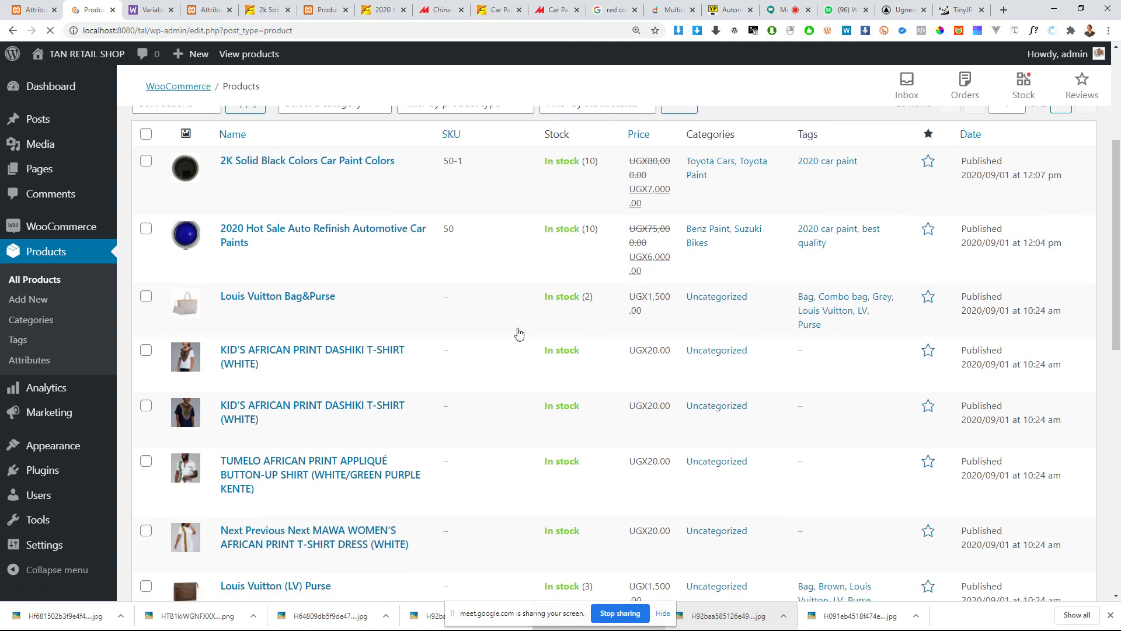
scroll(497, 313, up, 2)
scroll(292, 220, down, 1)
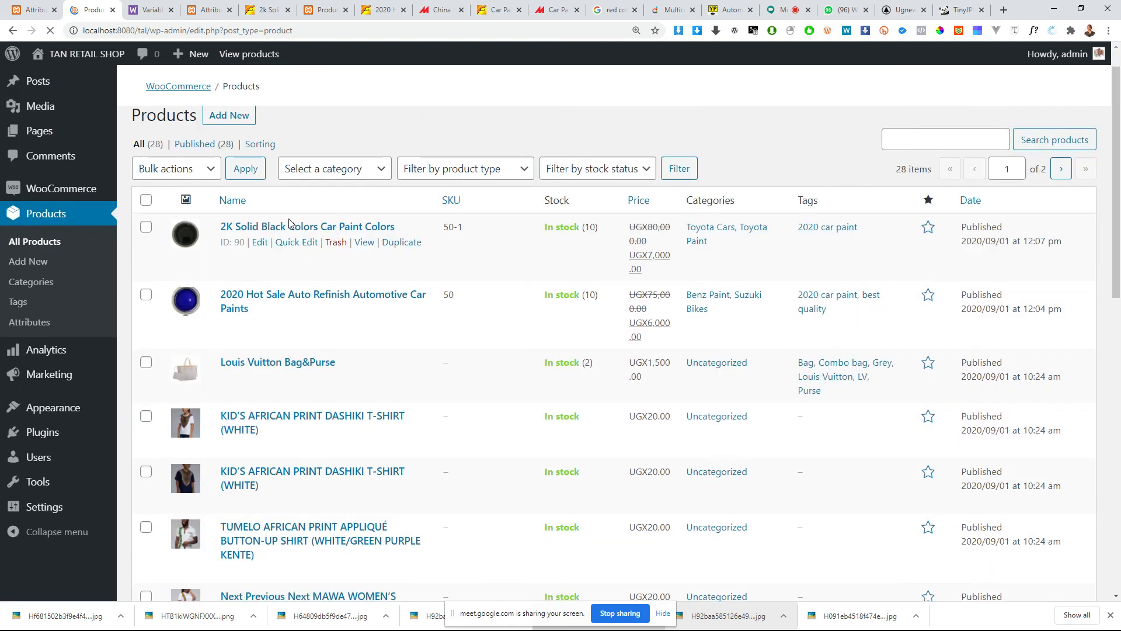
scroll(292, 220, up, 1)
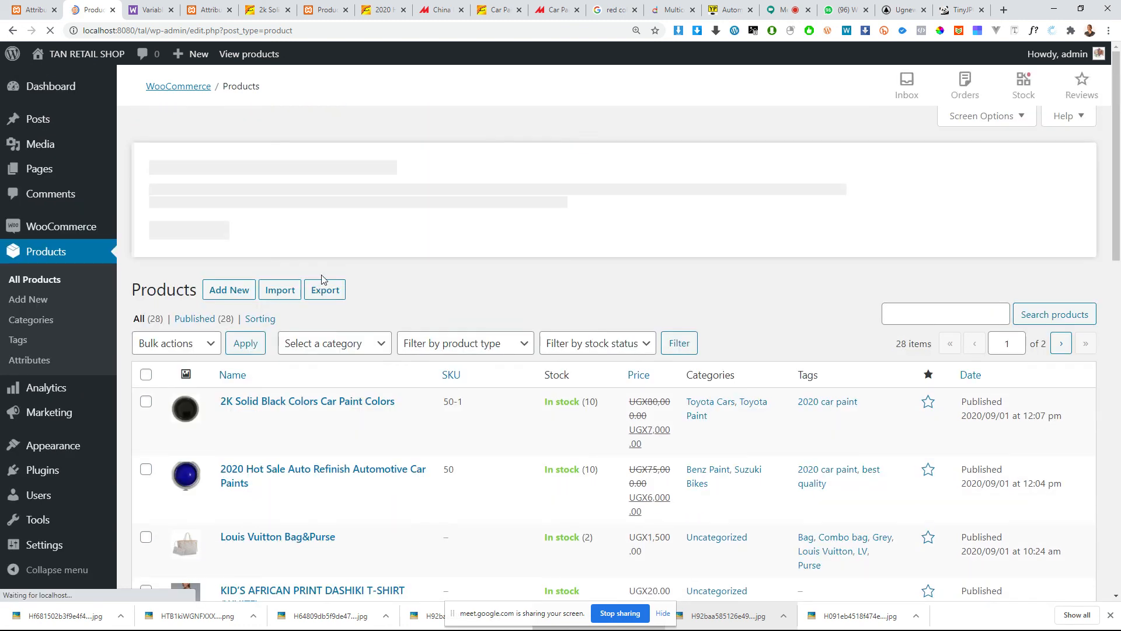
scroll(325, 230, down, 2)
click(331, 228)
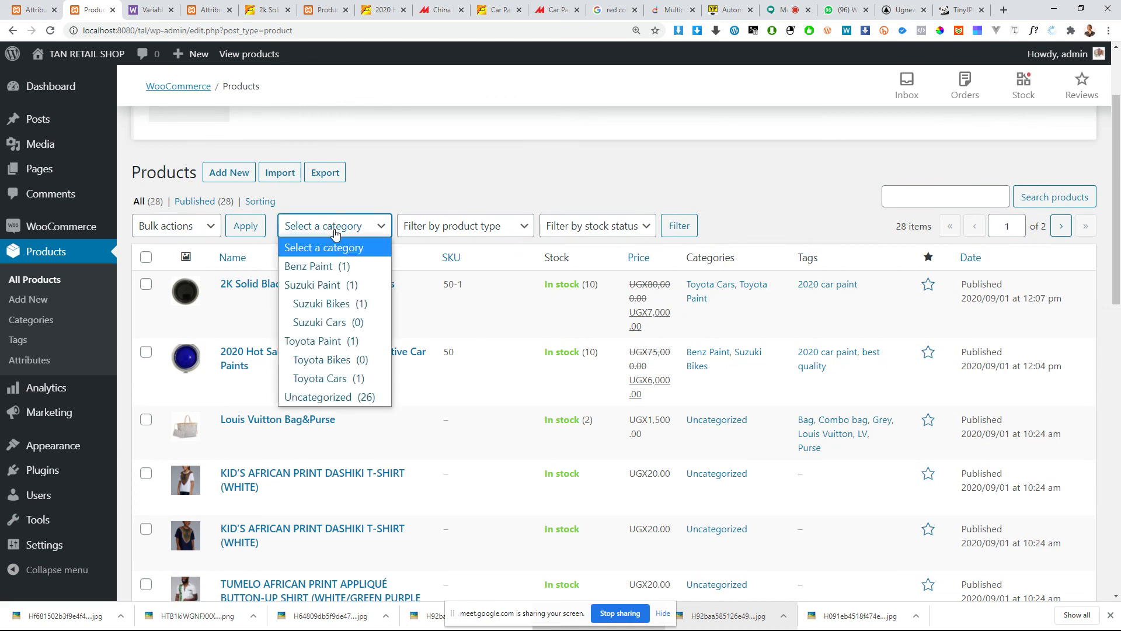
click(306, 267)
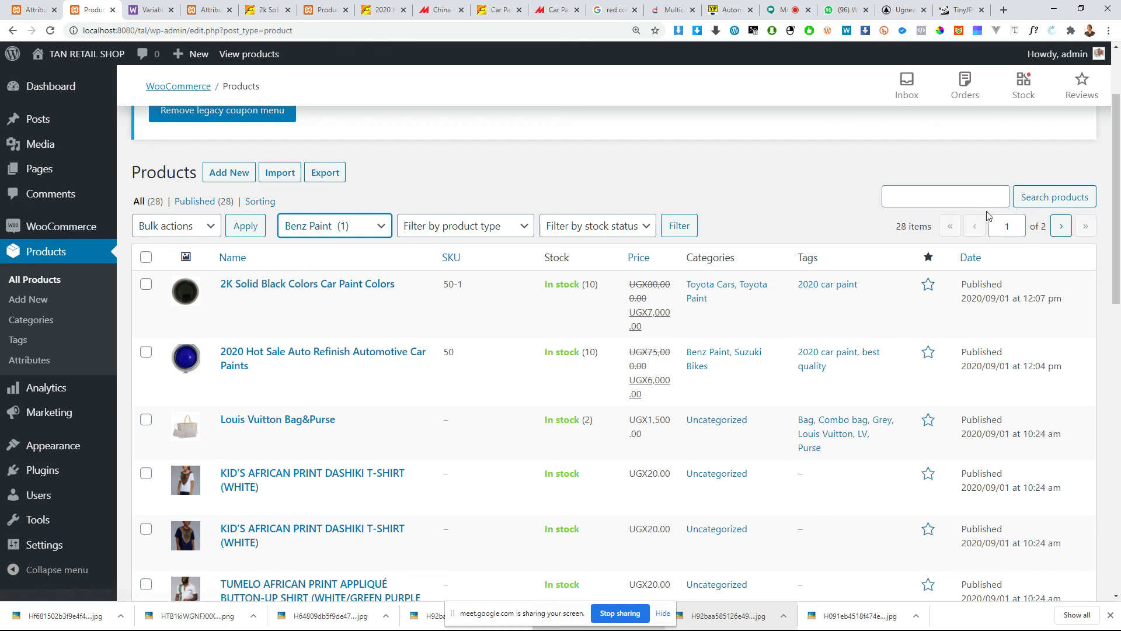
click(668, 227)
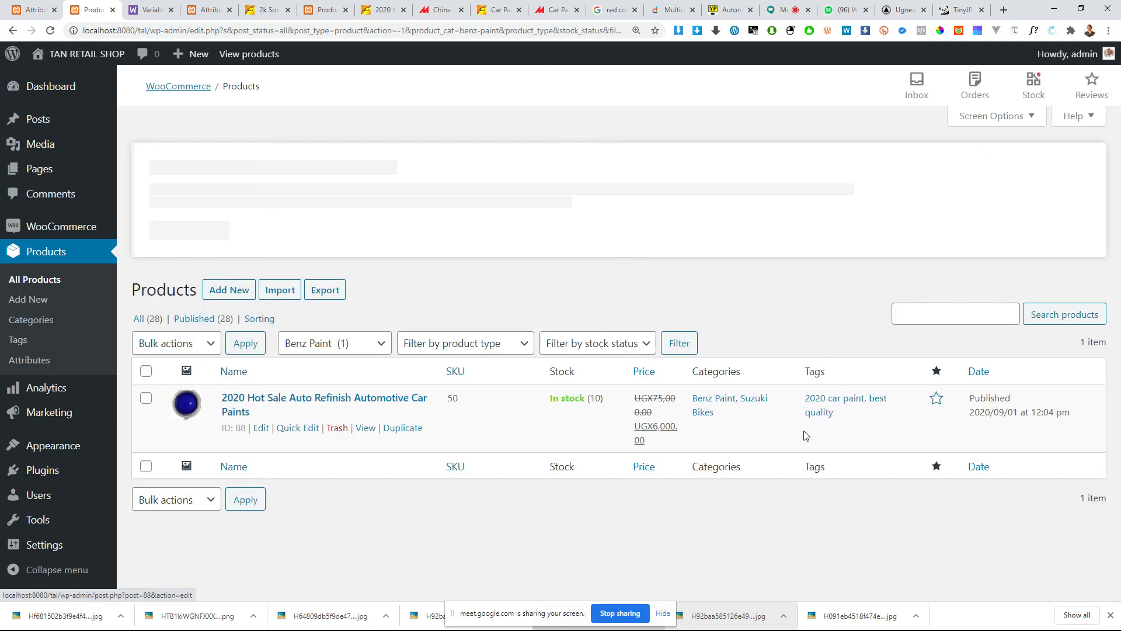
Step: Clear the Benz Paint category filter and show all products again
click(331, 347)
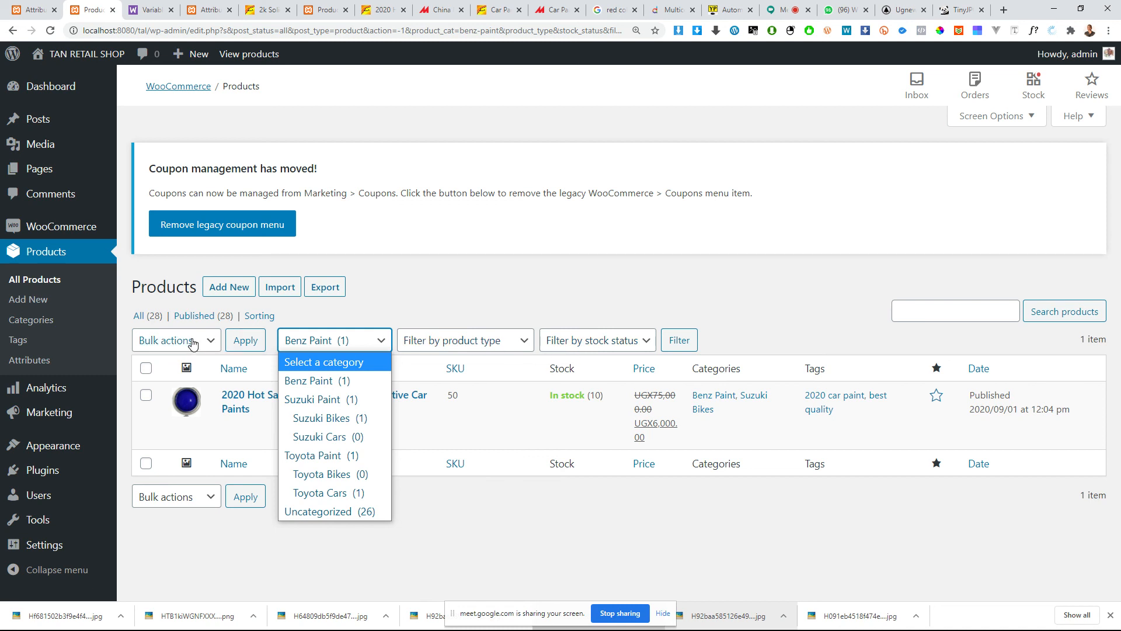
click(133, 315)
click(142, 316)
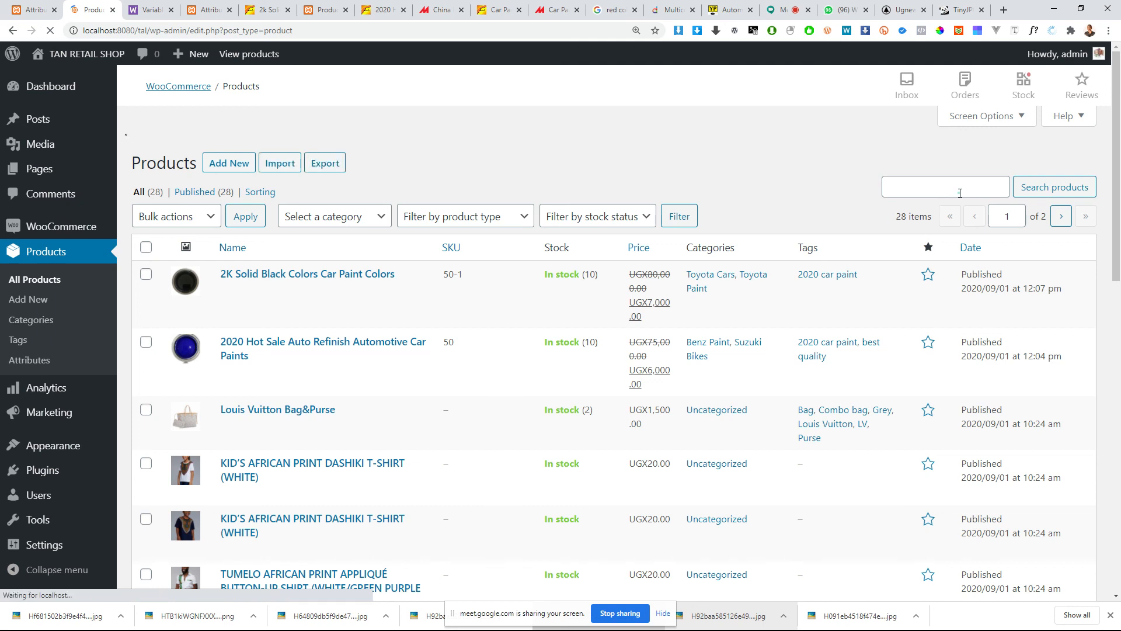
click(888, 189)
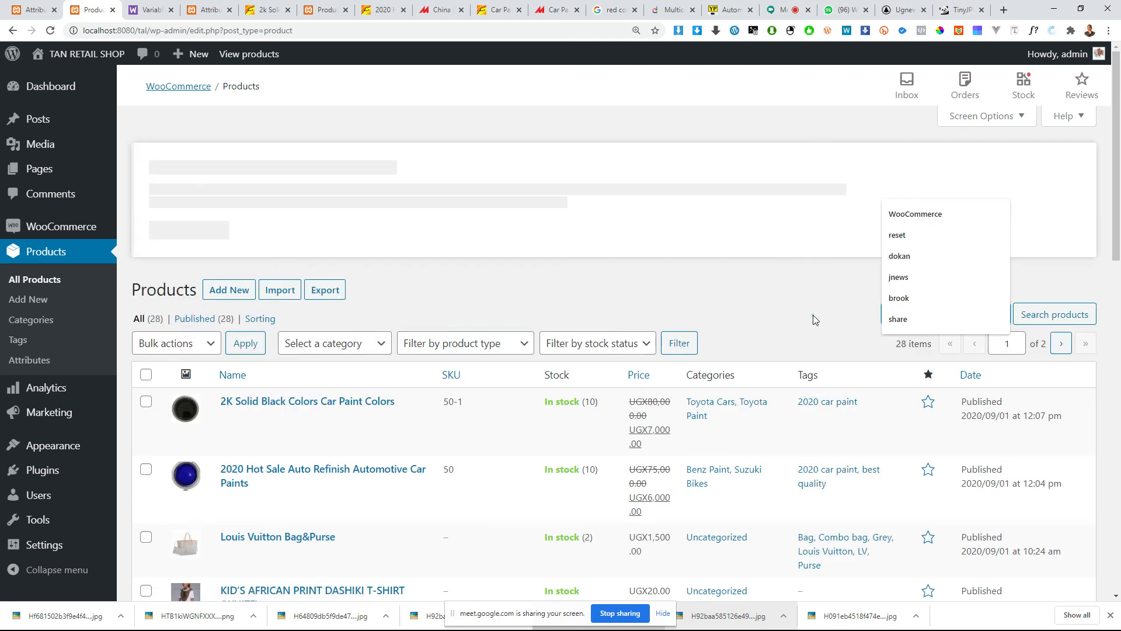
click(939, 316)
click(777, 310)
Step: Filter the product list by the In stock status
scroll(584, 339, down, 1)
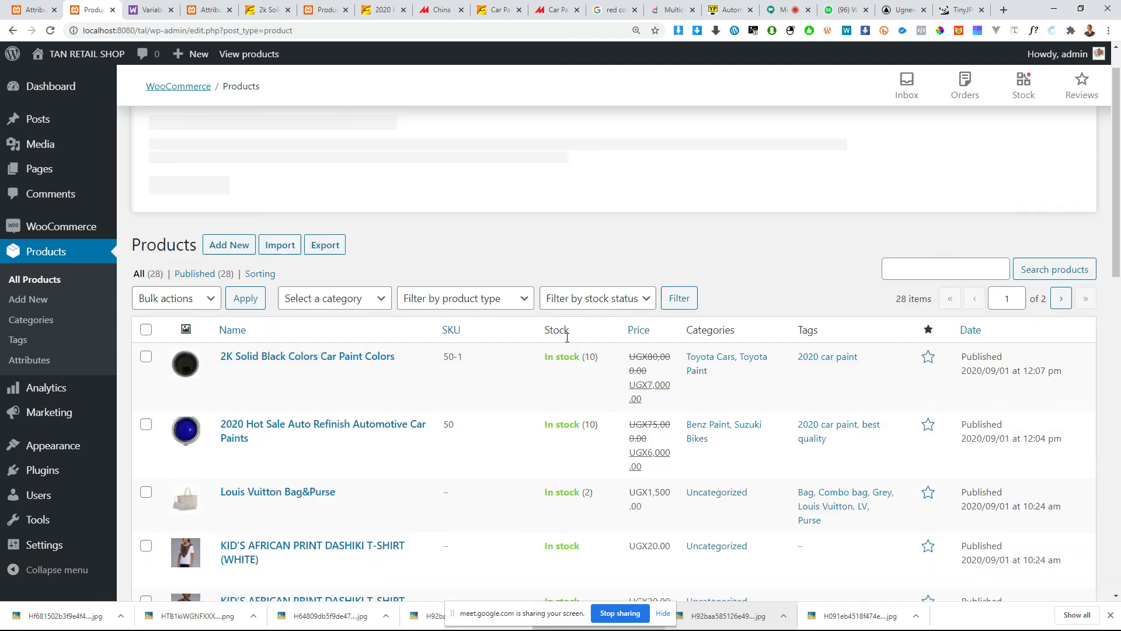
click(583, 285)
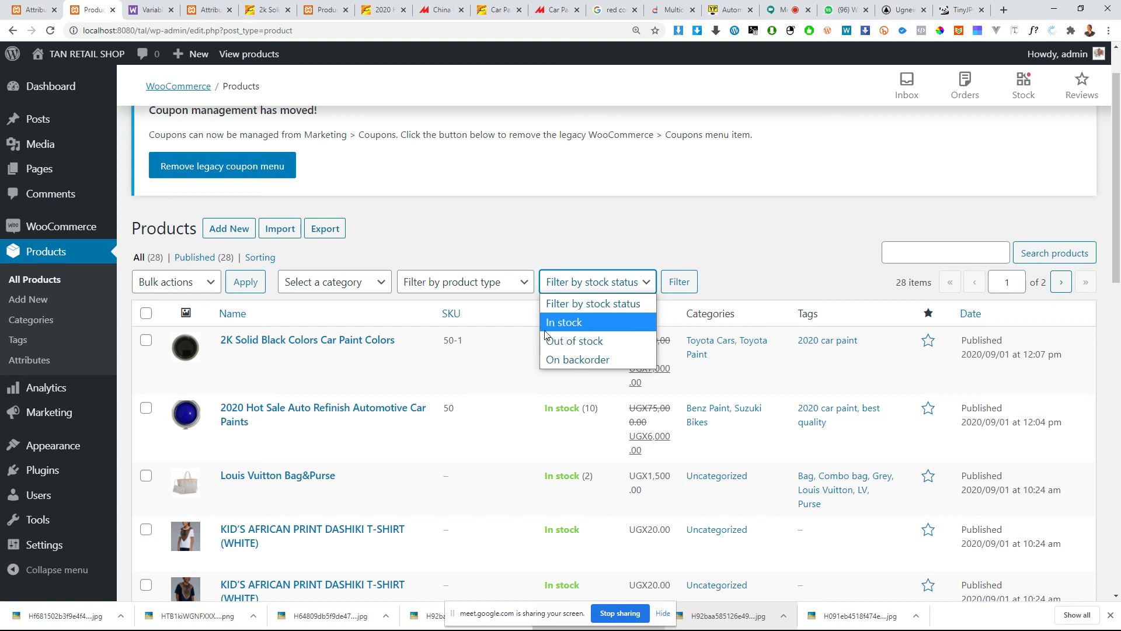
click(577, 322)
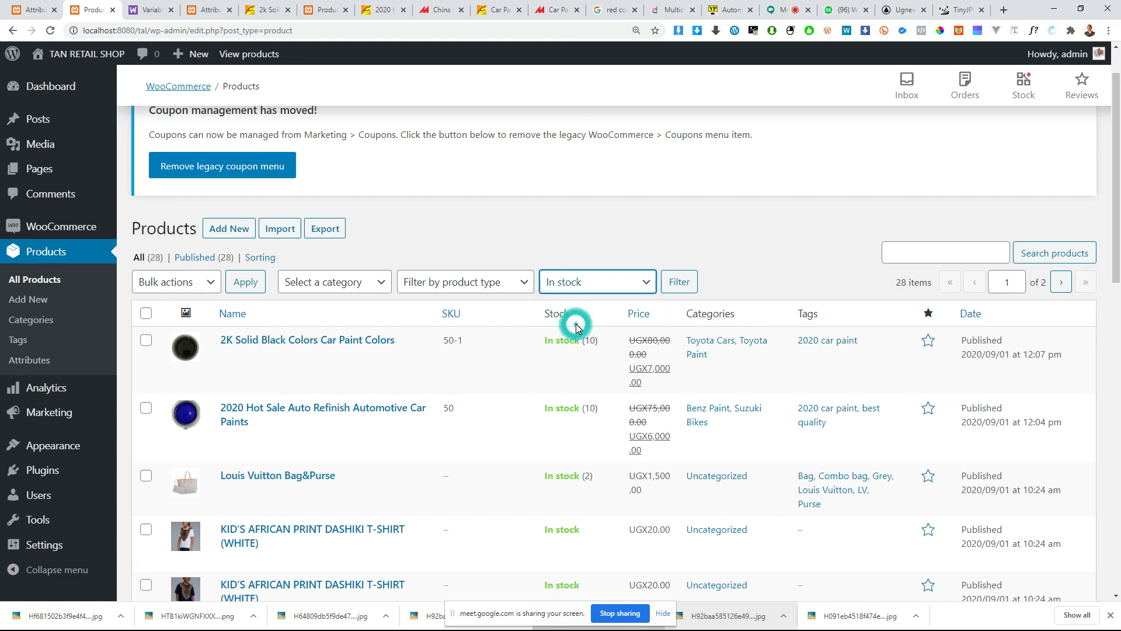
click(679, 283)
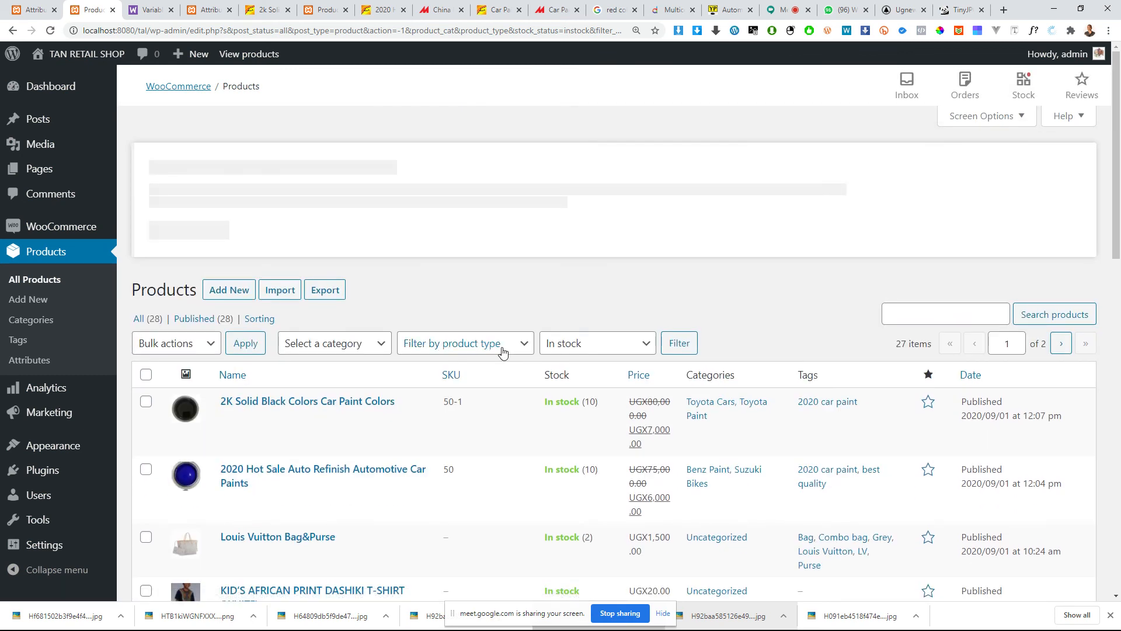
Step: Switch the stock status filter to Out of stock and apply it to the product list
click(549, 348)
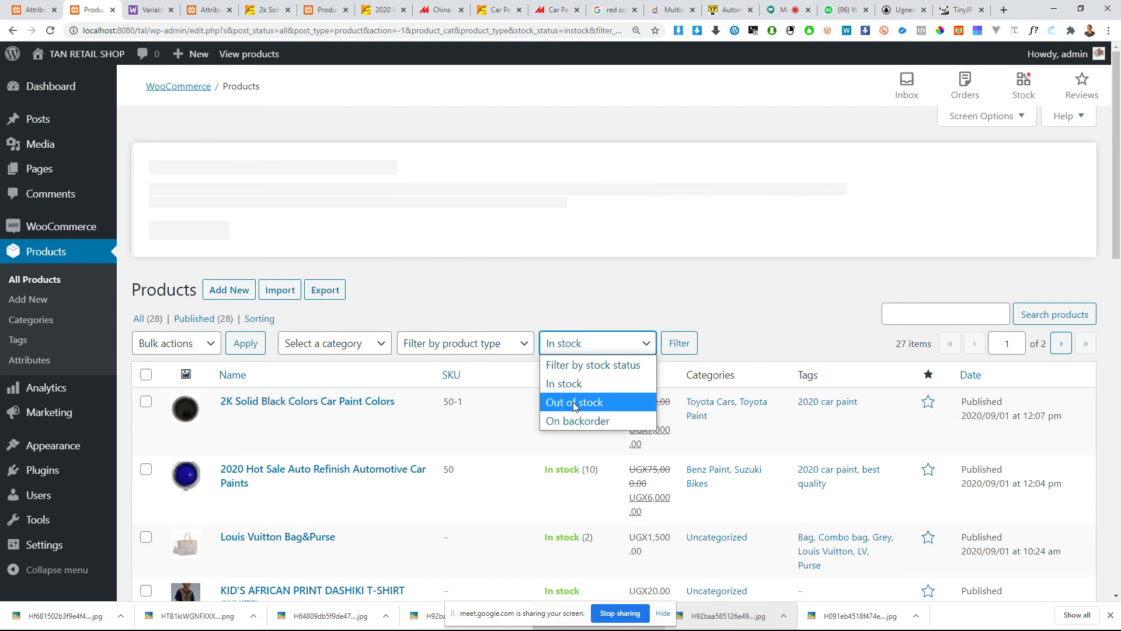
click(574, 403)
click(666, 340)
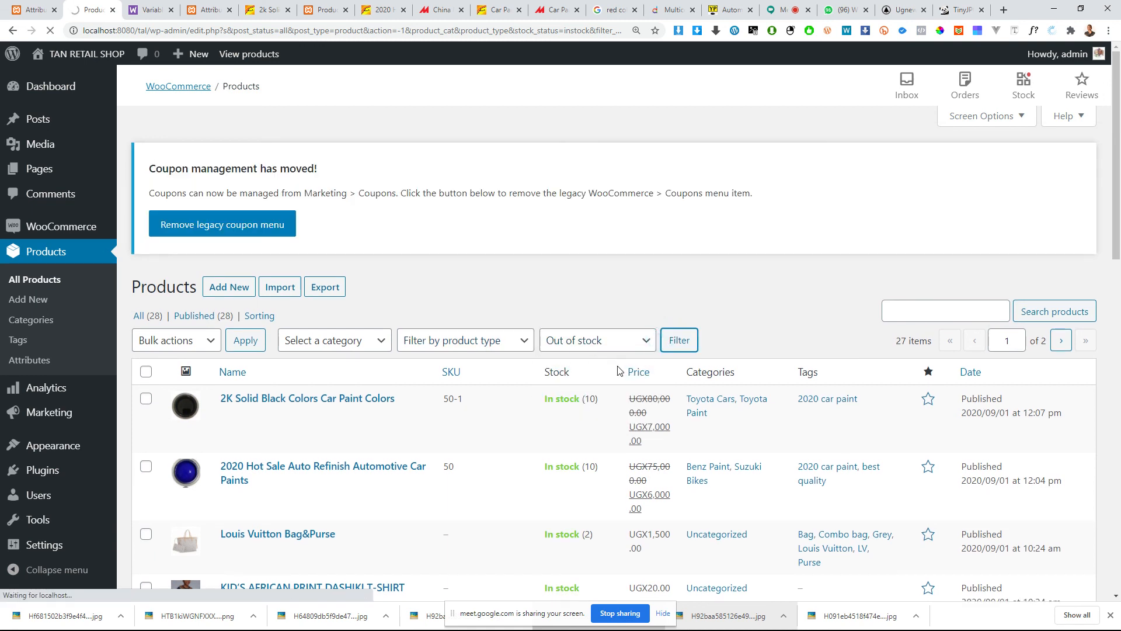
scroll(619, 371, down, 1)
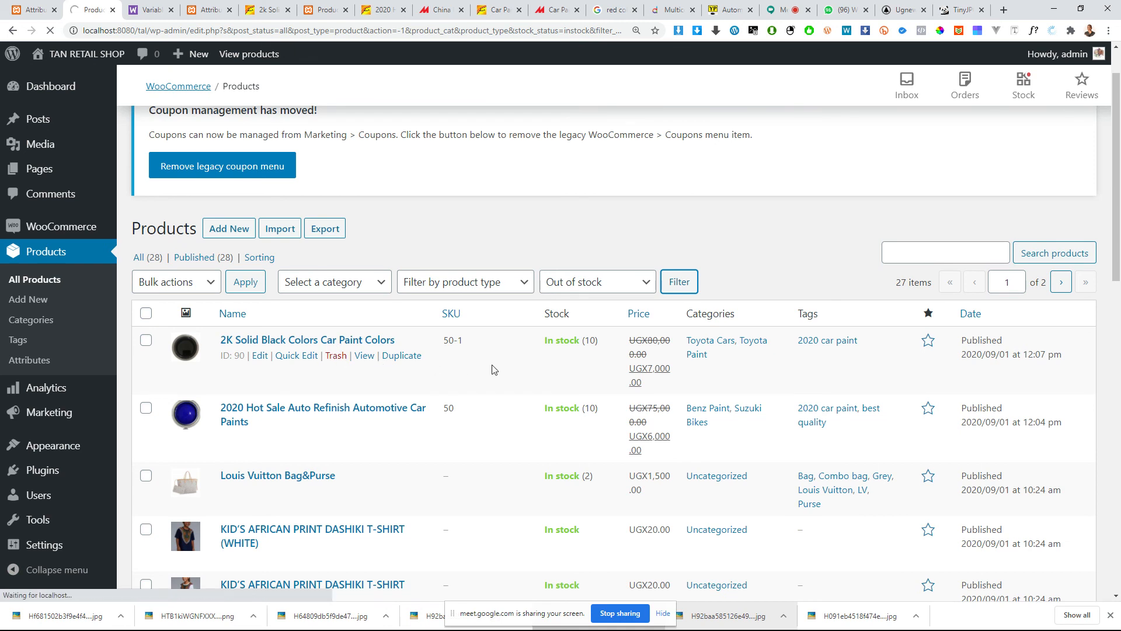
scroll(770, 372, down, 2)
scroll(719, 360, down, 10)
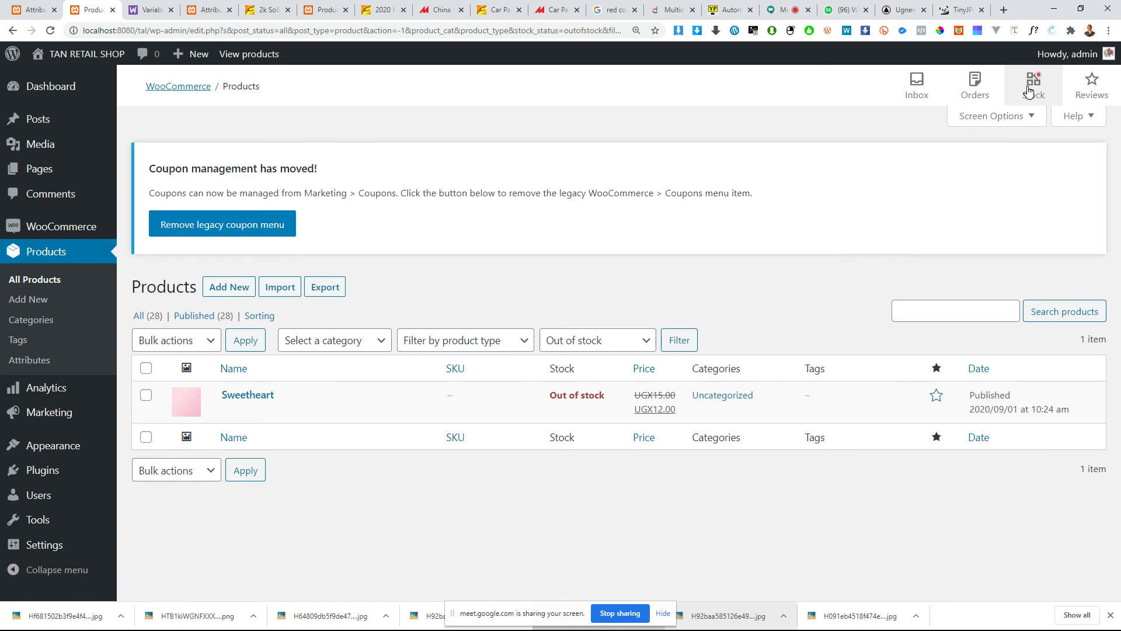
Step: Check the store's low-stock overview and orders overview, and return to the filtered product list
click(1028, 86)
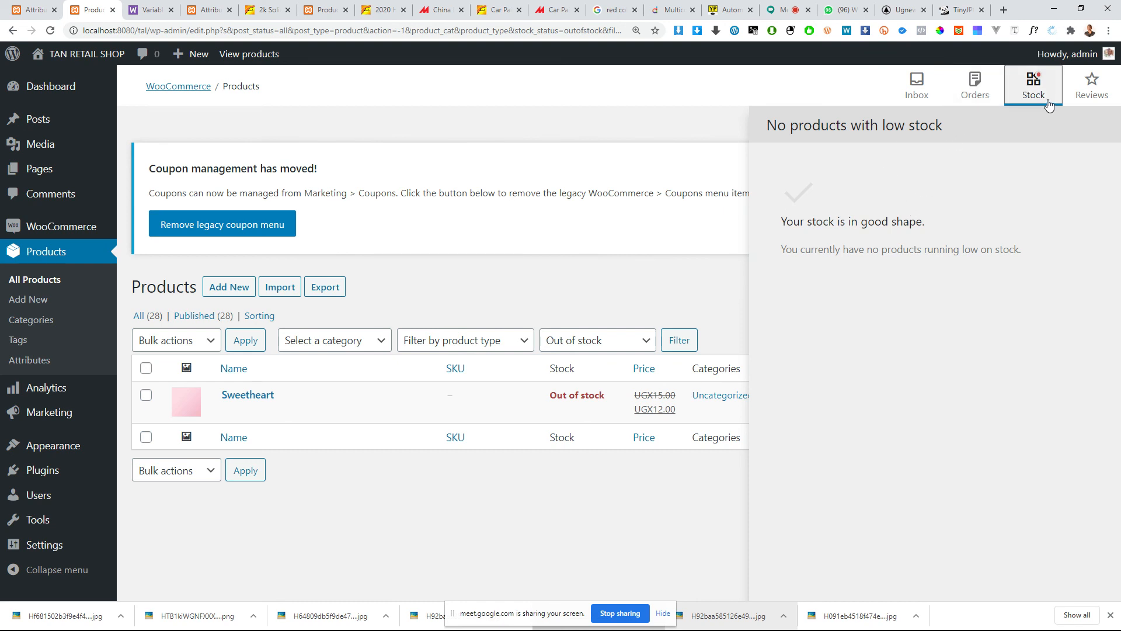
click(970, 87)
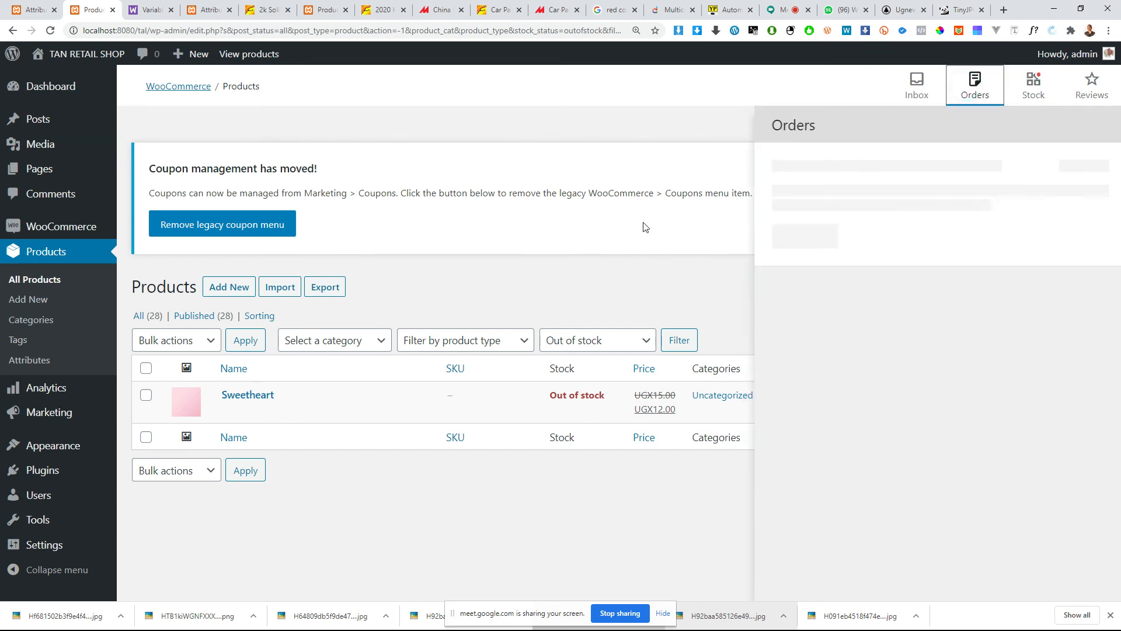
click(477, 315)
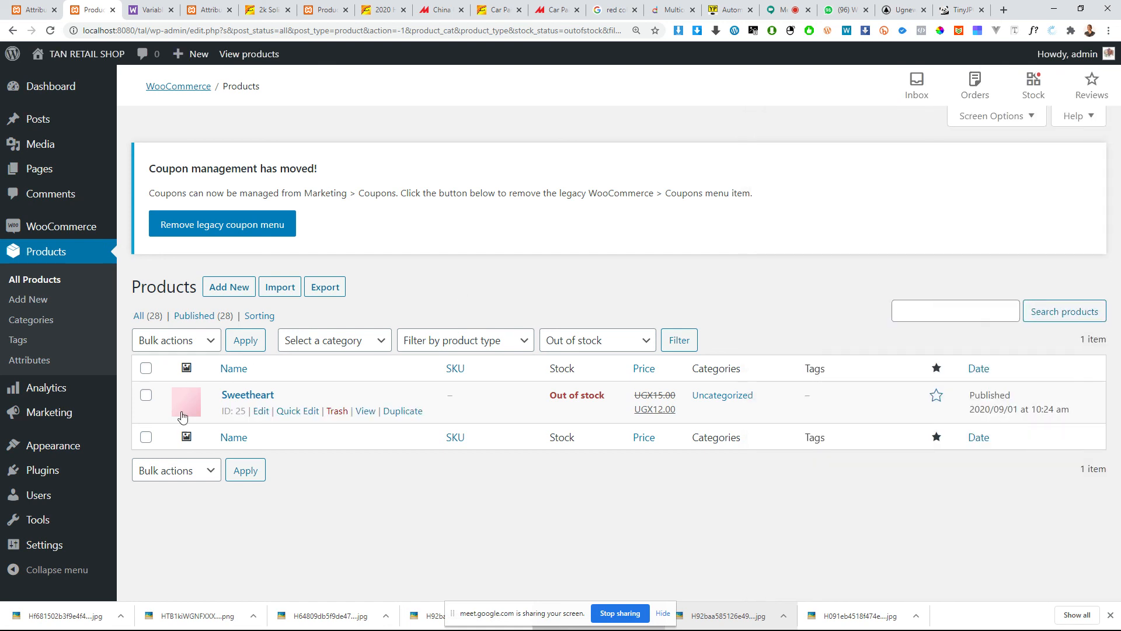
Step: Open the out-of-stock Sweetheart product for editing and go to its product data
click(240, 396)
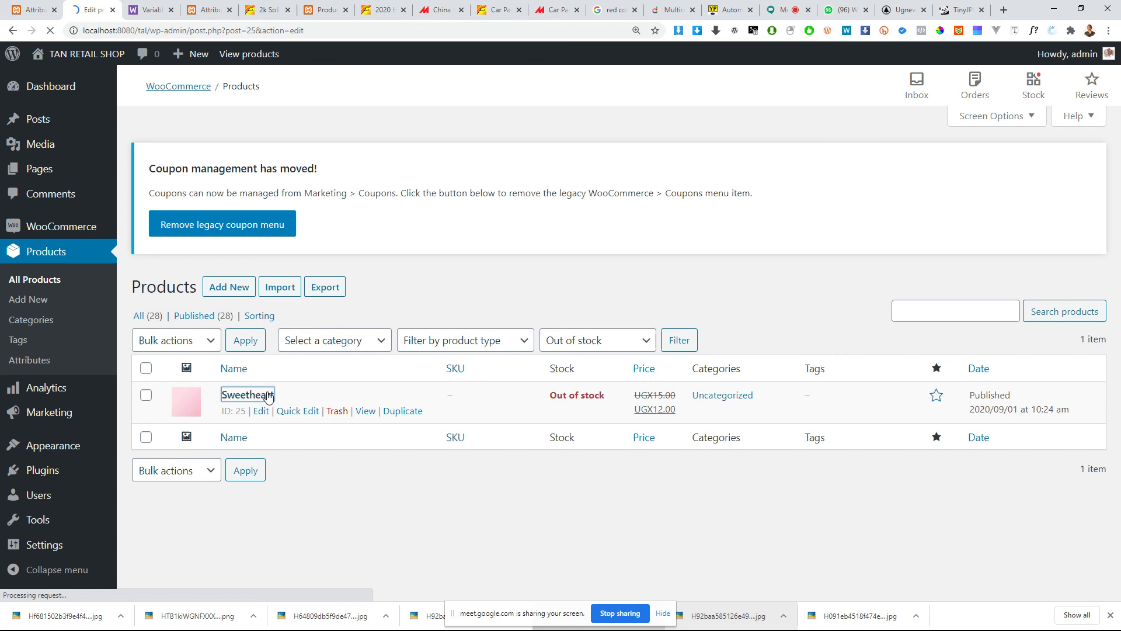
scroll(688, 393, down, 4)
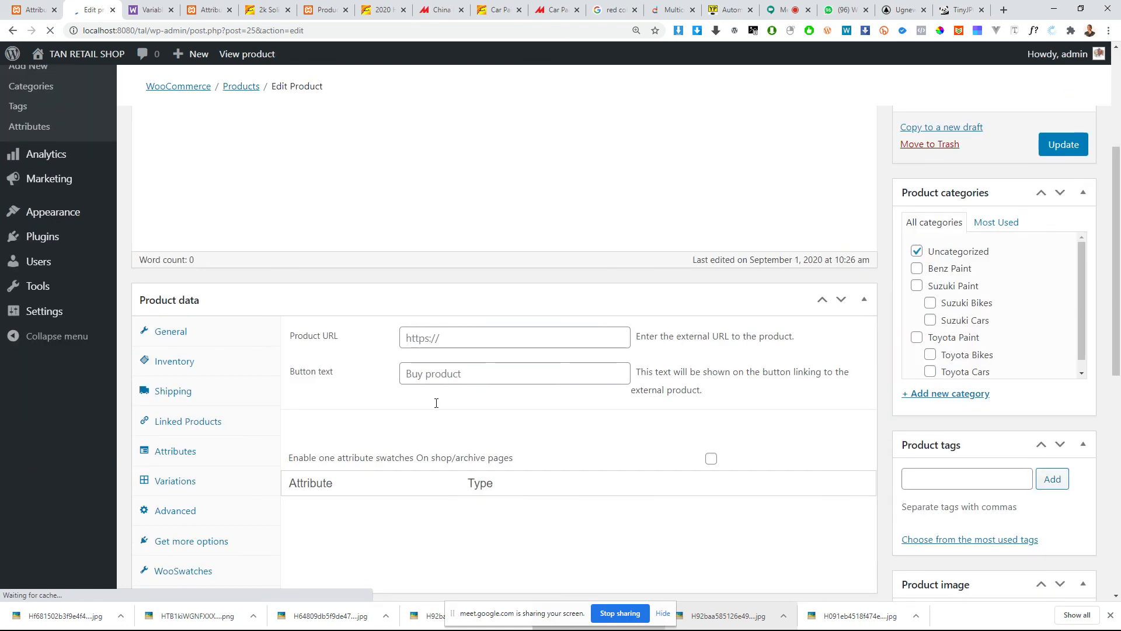
scroll(426, 396, up, 2)
scroll(333, 449, down, 3)
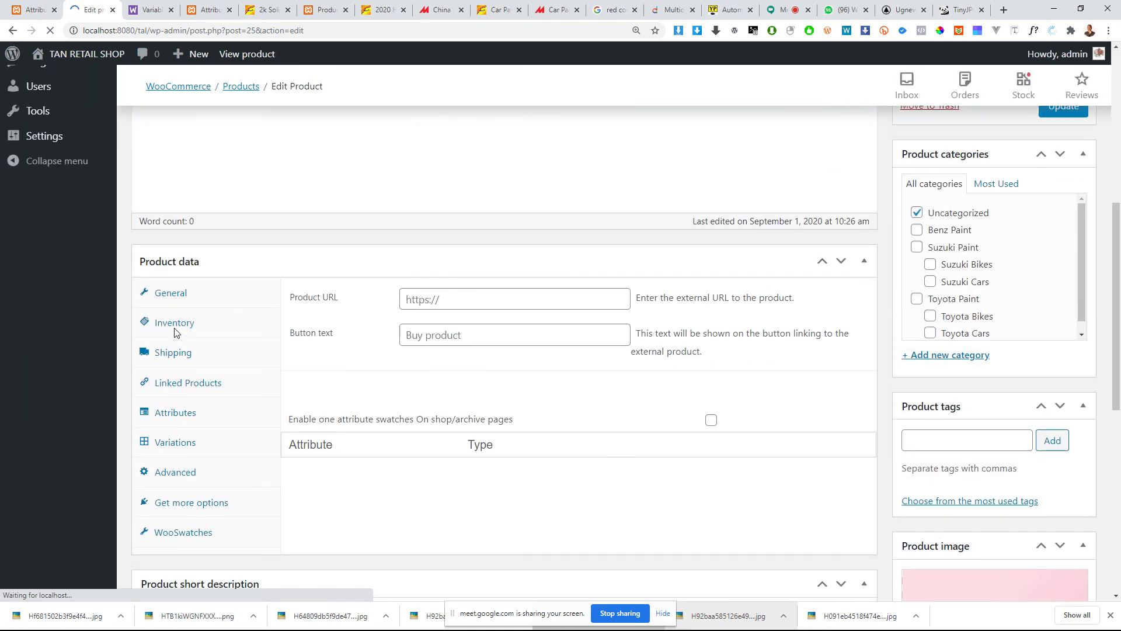
scroll(180, 334, up, 4)
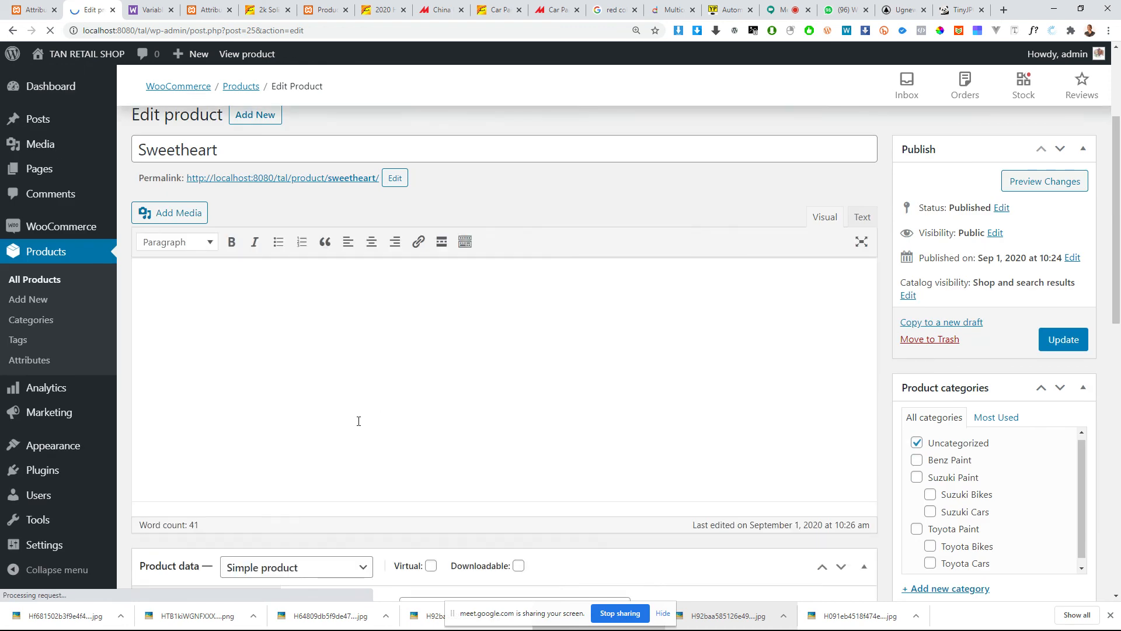
scroll(358, 421, down, 5)
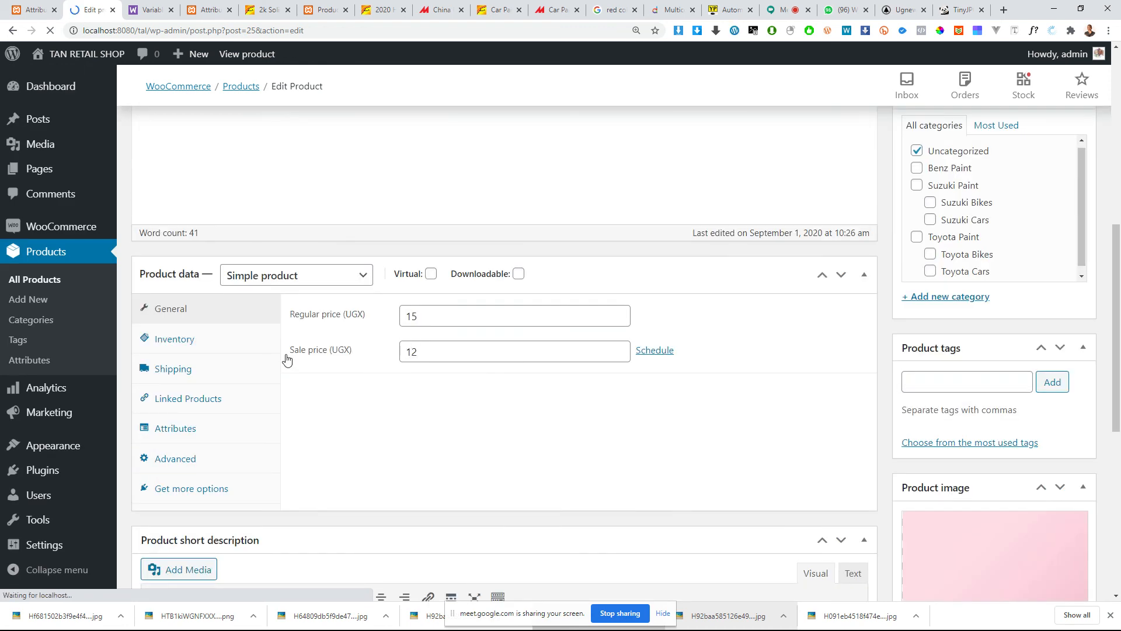
Step: In the Sweetheart product's inventory data, enter 50 as the SKU, enable stock management at product level, and update the product
click(186, 343)
click(454, 319)
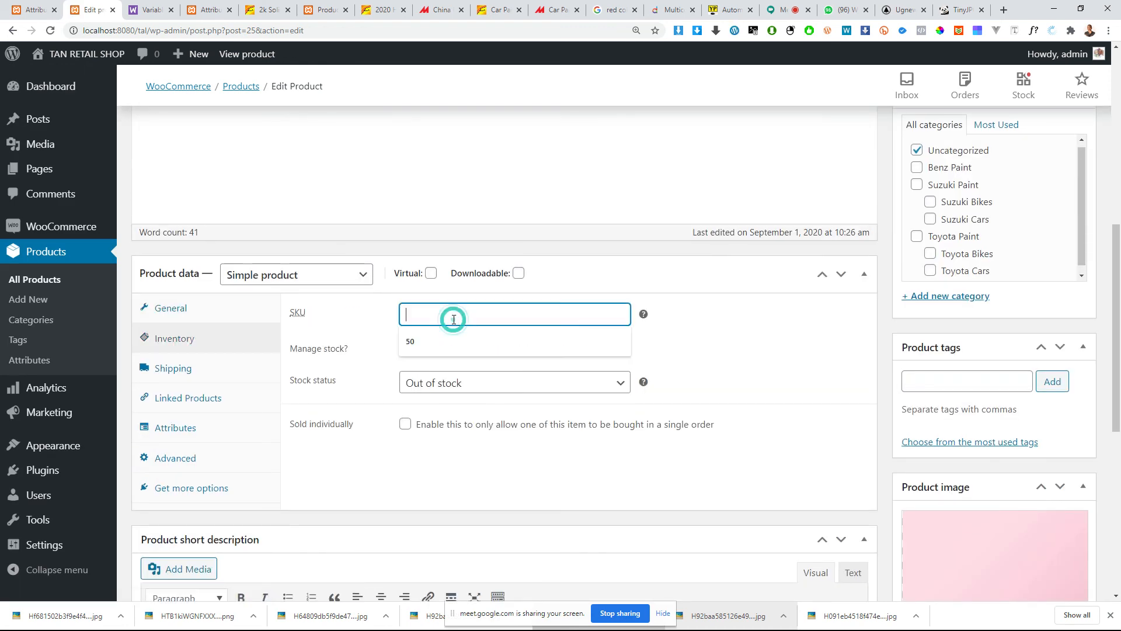
text(50)
click(423, 347)
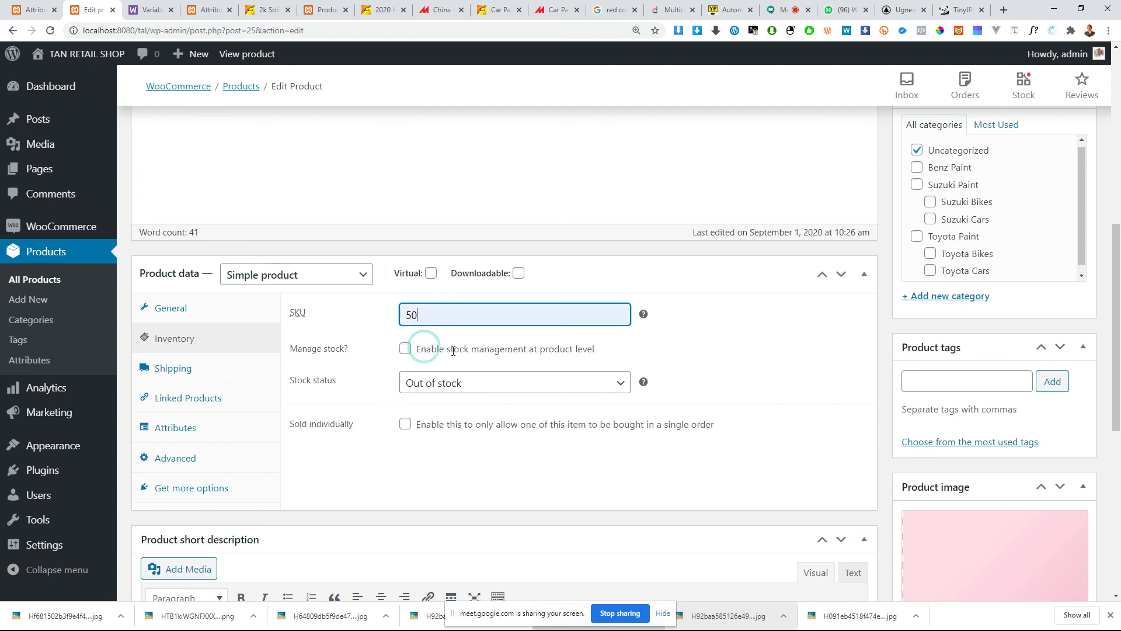
click(406, 349)
scroll(1039, 334, up, 5)
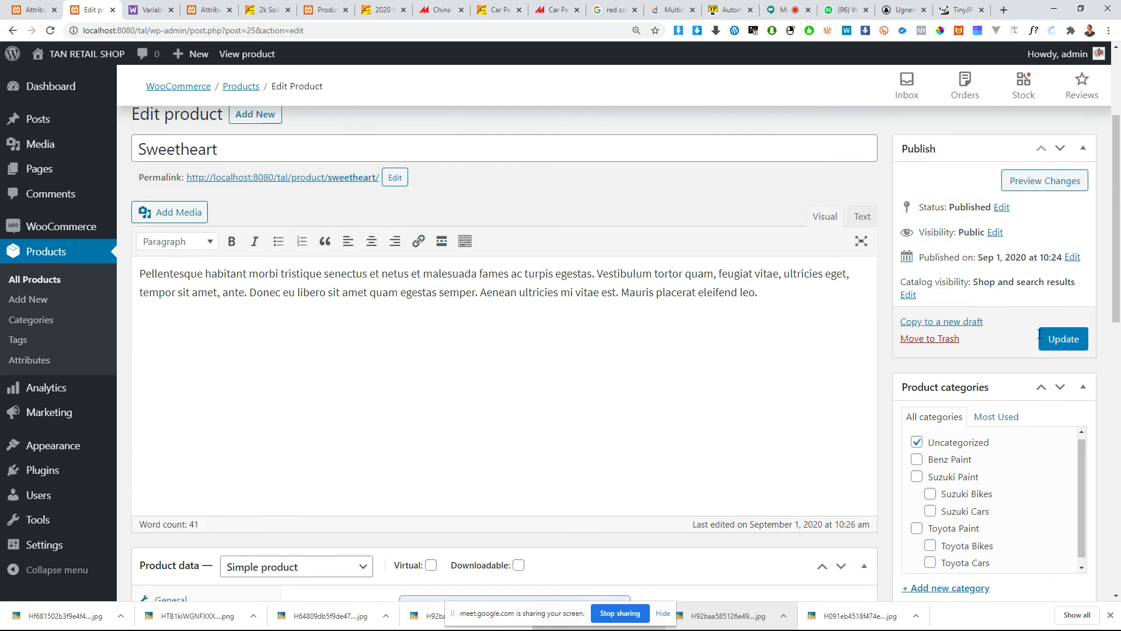
click(1080, 343)
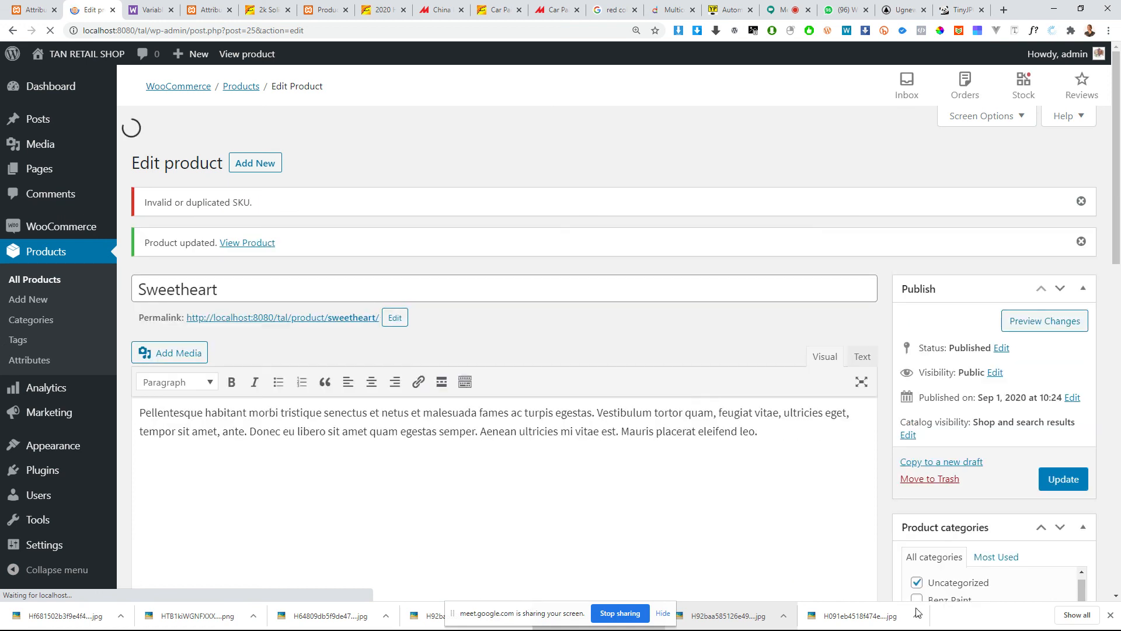
Step: Review the Sweetheart product's edit page after the update, including its notices, general pricing data and short description
key(super)
key(super)
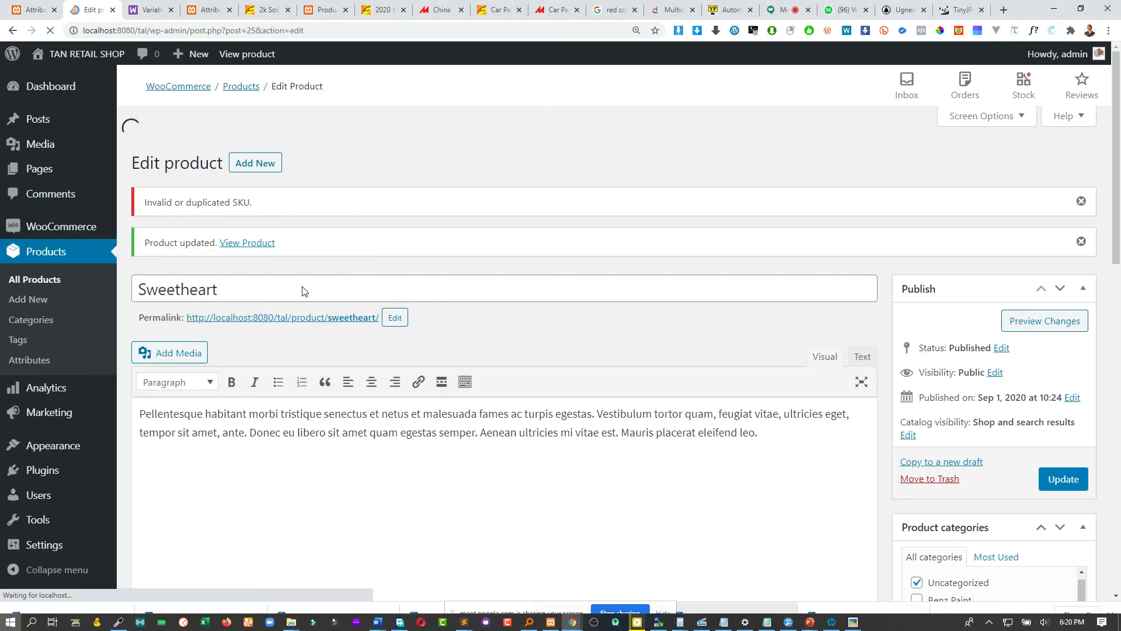
scroll(395, 351, down, 7)
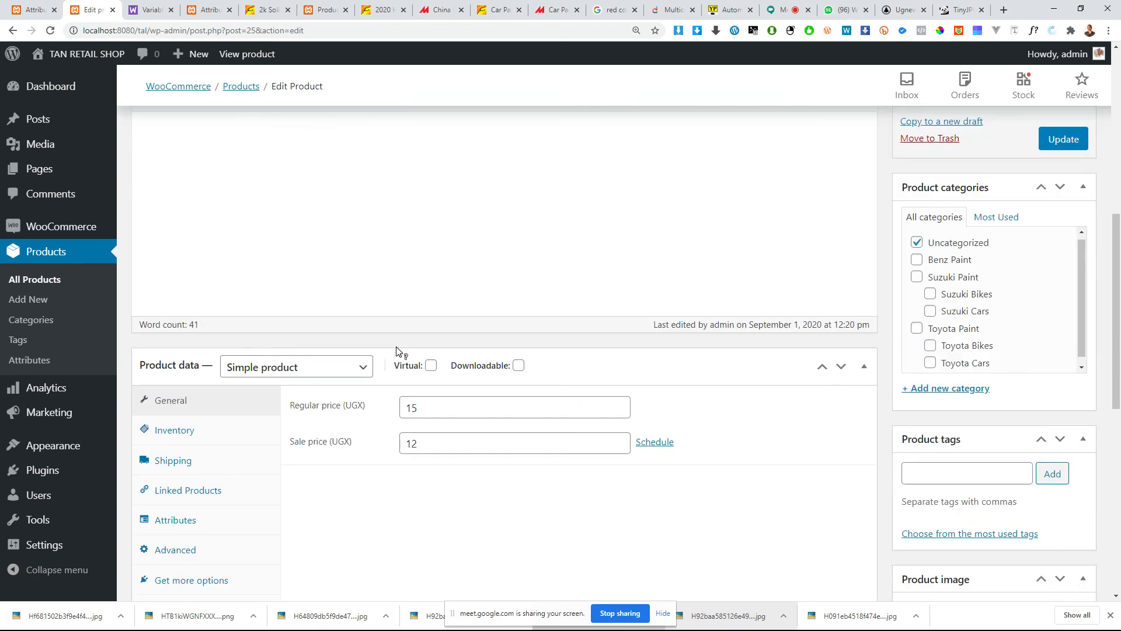
scroll(397, 351, down, 8)
scroll(396, 351, up, 5)
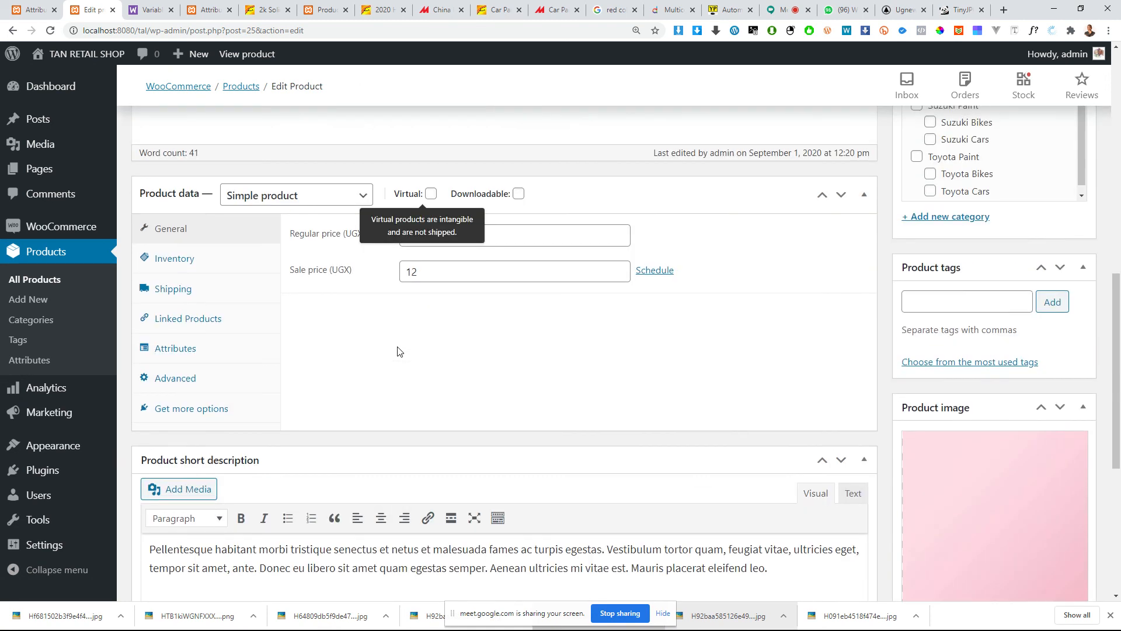
scroll(354, 347, up, 7)
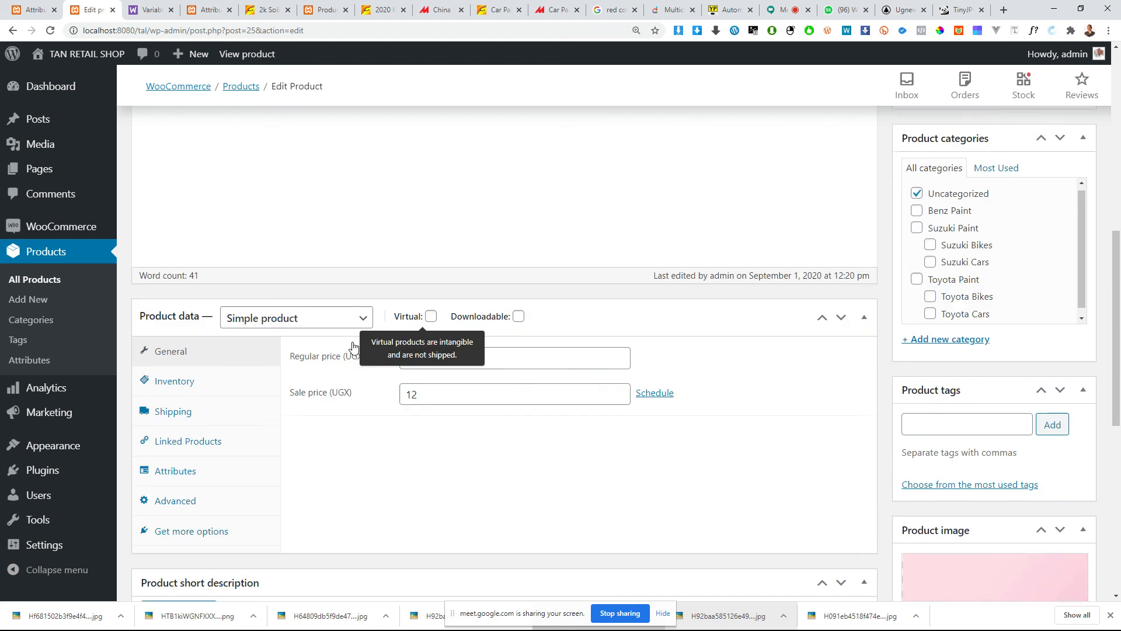
scroll(355, 337, up, 2)
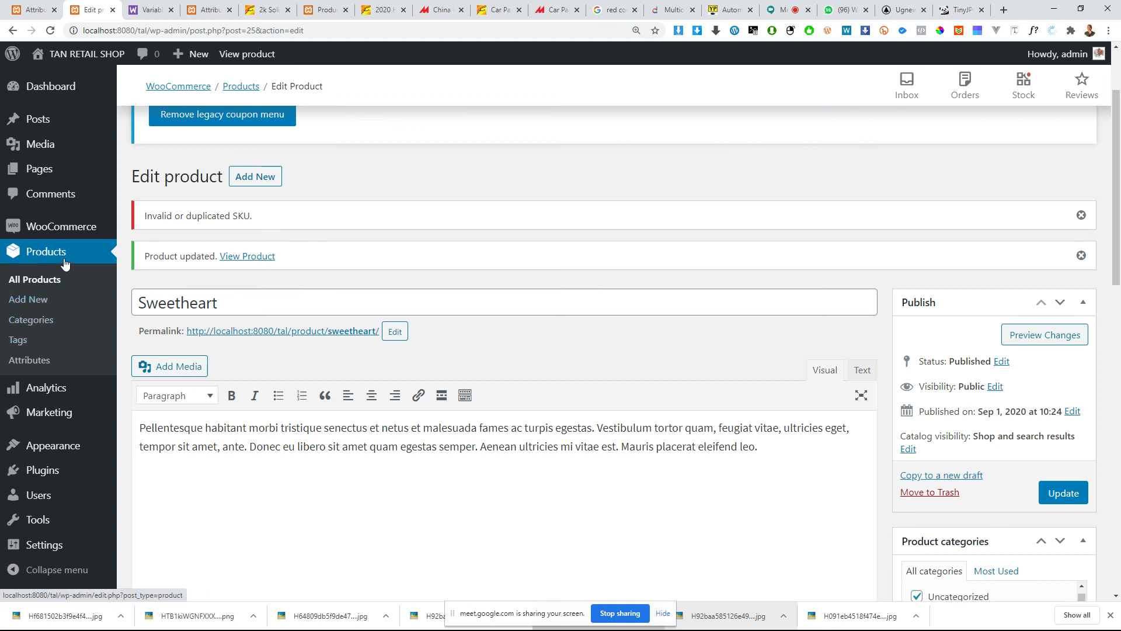
Step: Open the WooCommerce orders page and start a new order
mouse_move(64, 232)
click(143, 251)
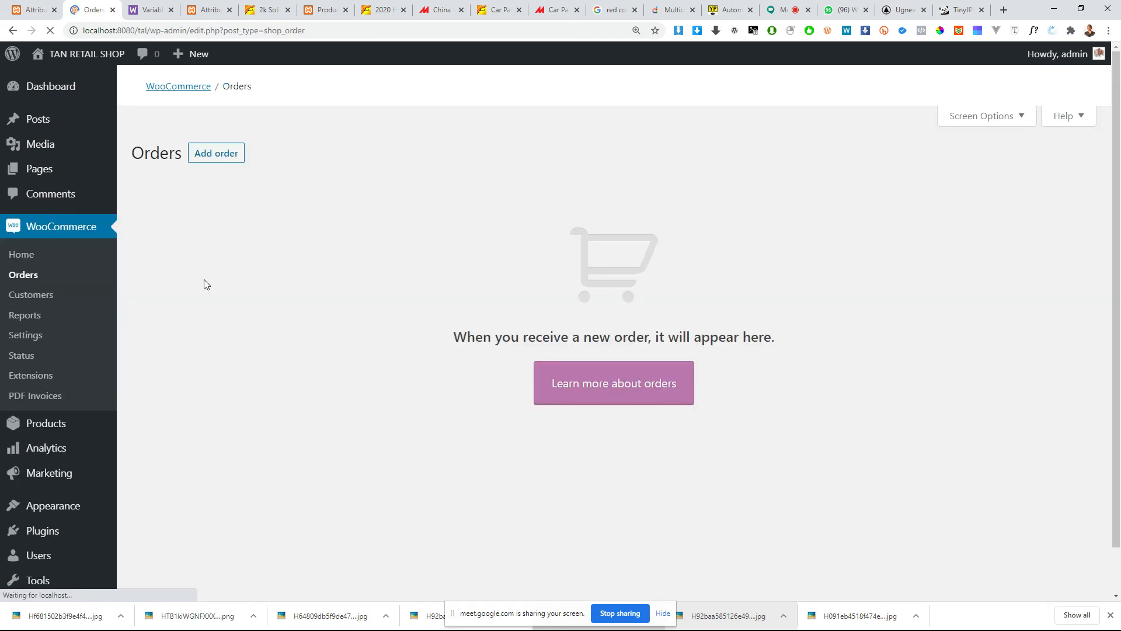
scroll(327, 404, down, 1)
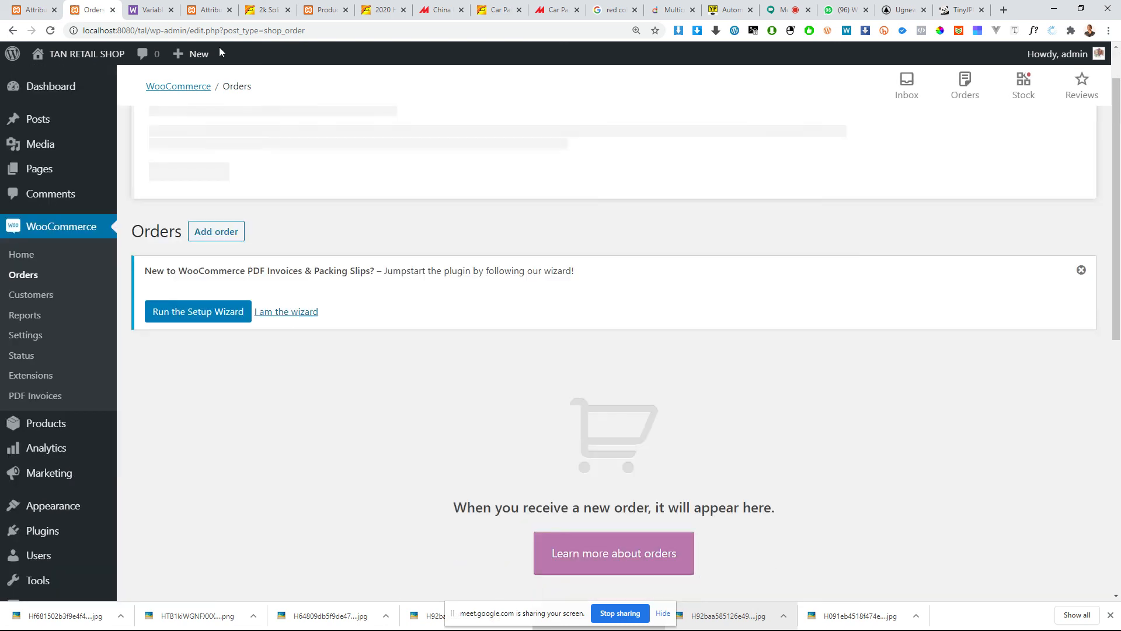
mouse_move(182, 53)
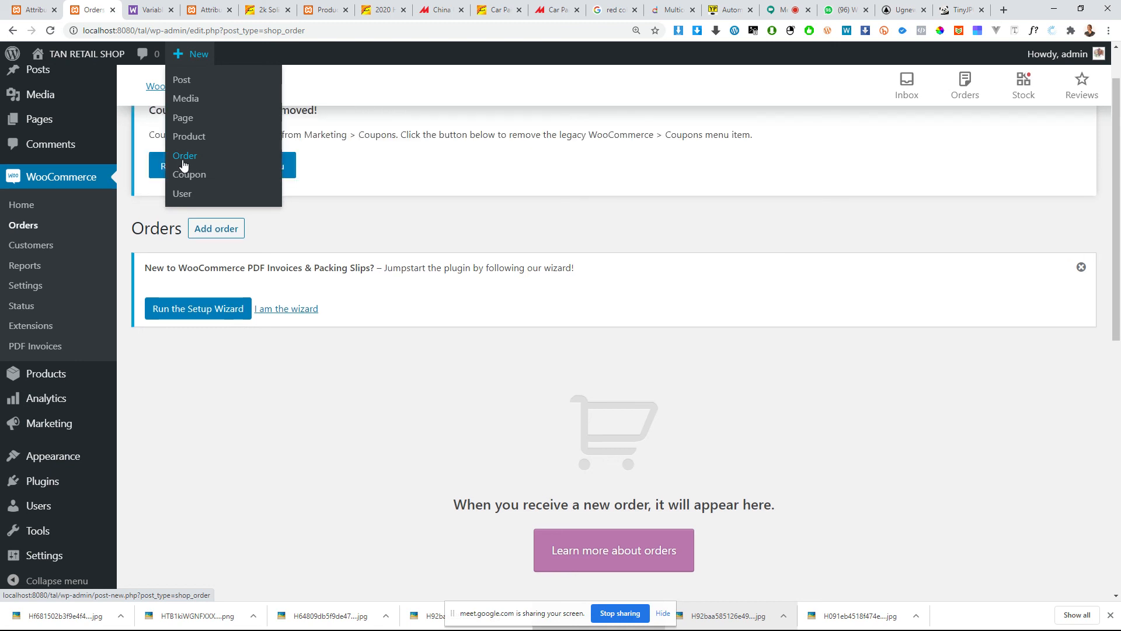
click(194, 163)
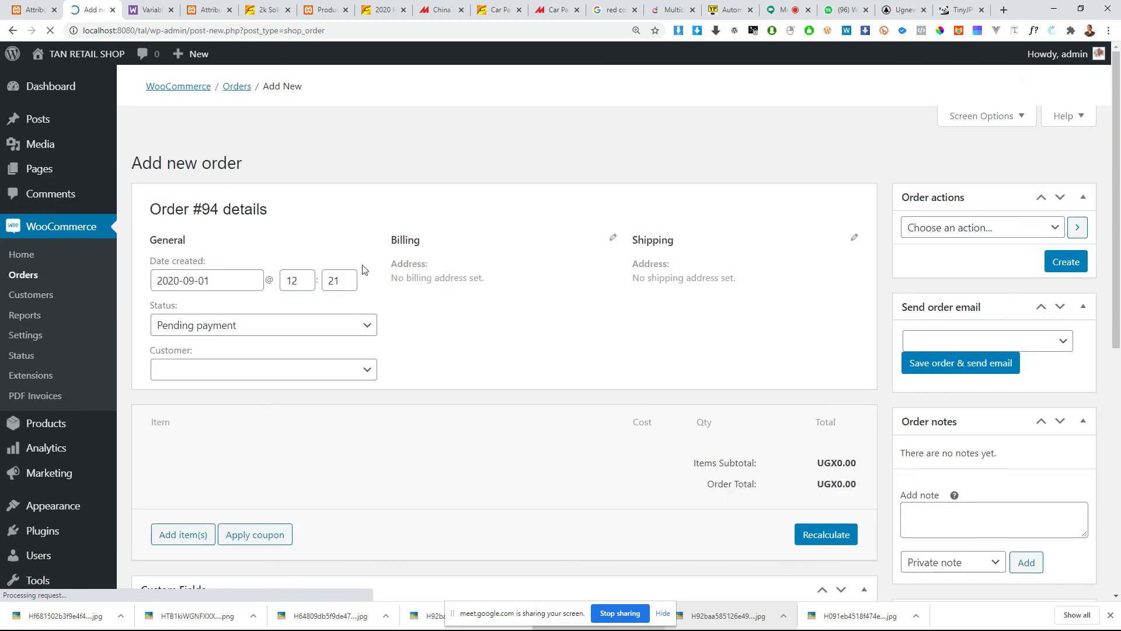
Step: Examine the new order form's sections: general details, billing, shipping, invoice data, items, custom fields, order notes and PDF creation
scroll(489, 380, down, 4)
scroll(488, 379, up, 8)
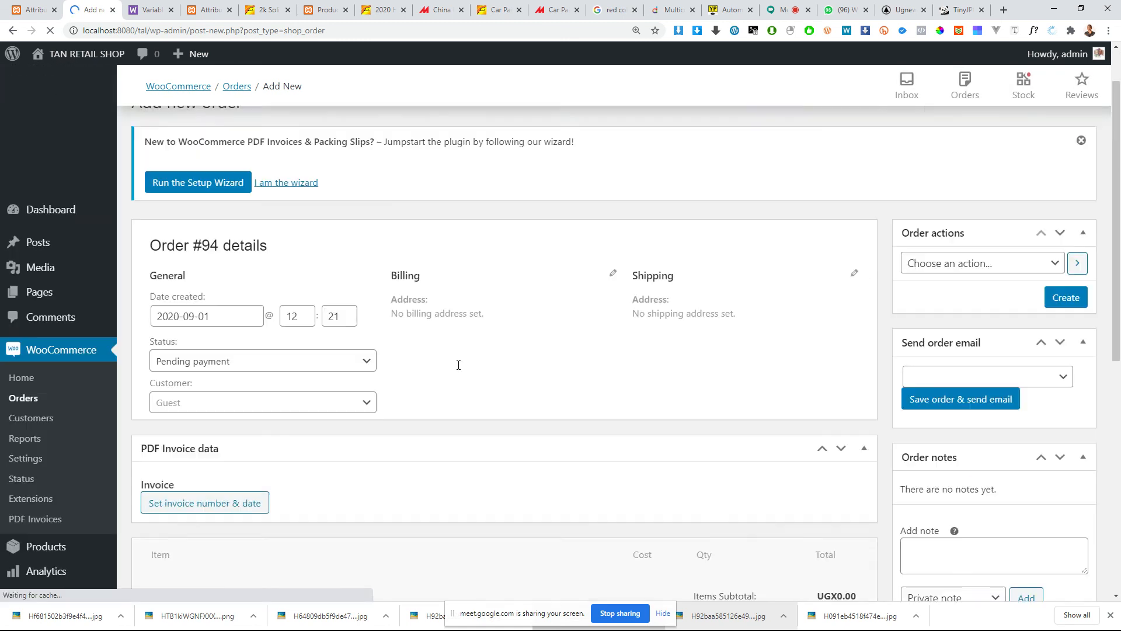
scroll(375, 338, down, 3)
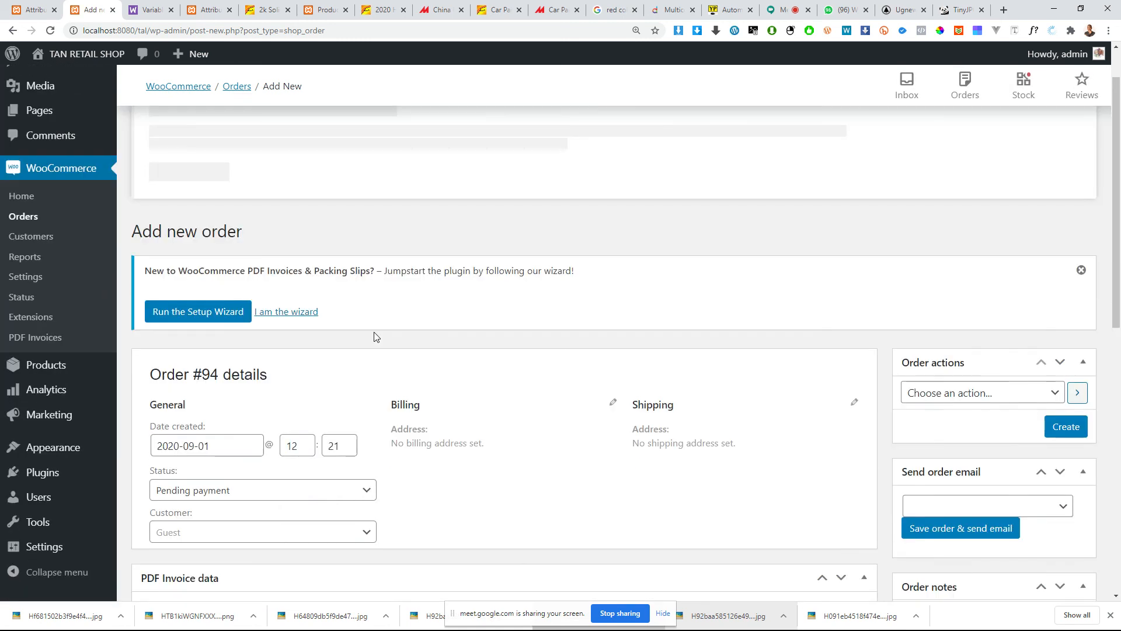
scroll(375, 338, down, 8)
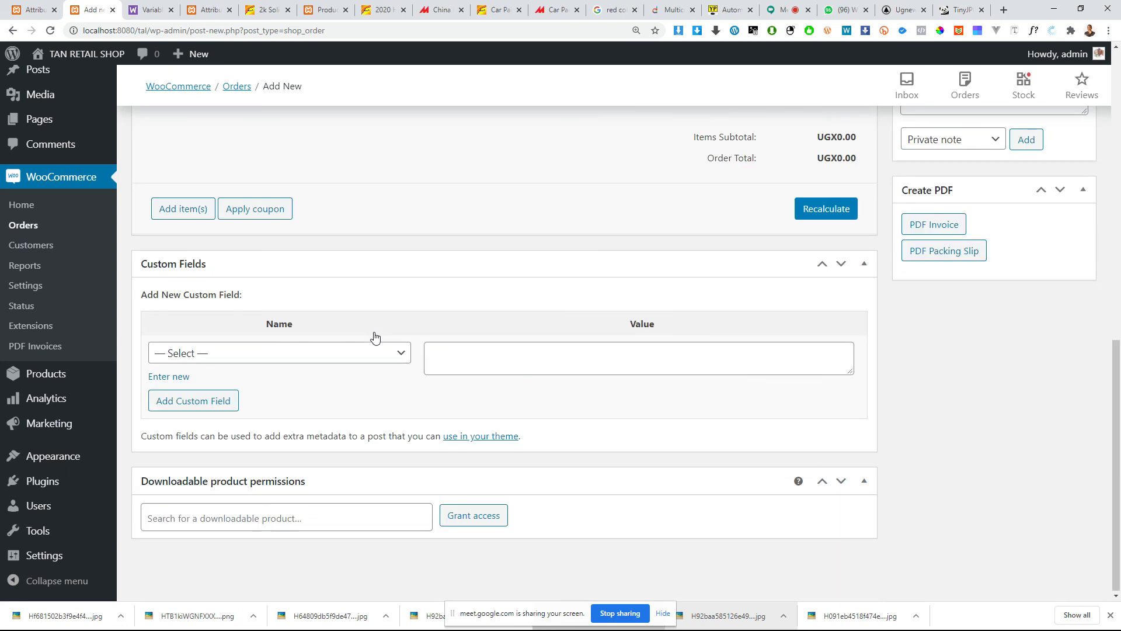
scroll(375, 330, up, 5)
scroll(391, 336, up, 4)
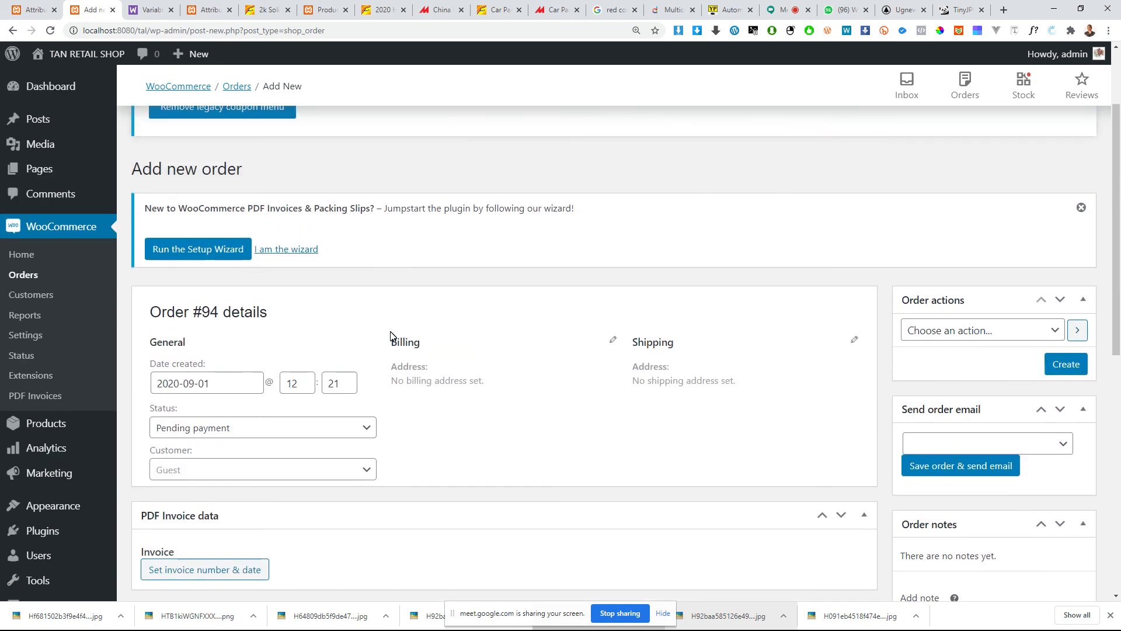
scroll(350, 374, down, 3)
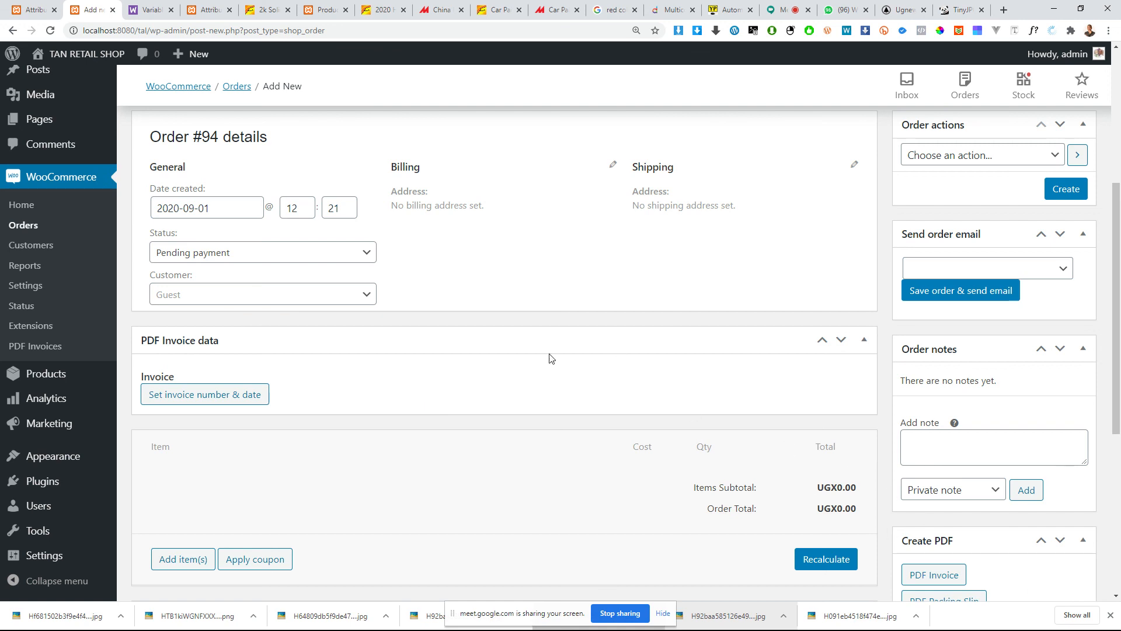
scroll(549, 358, down, 6)
scroll(493, 345, up, 4)
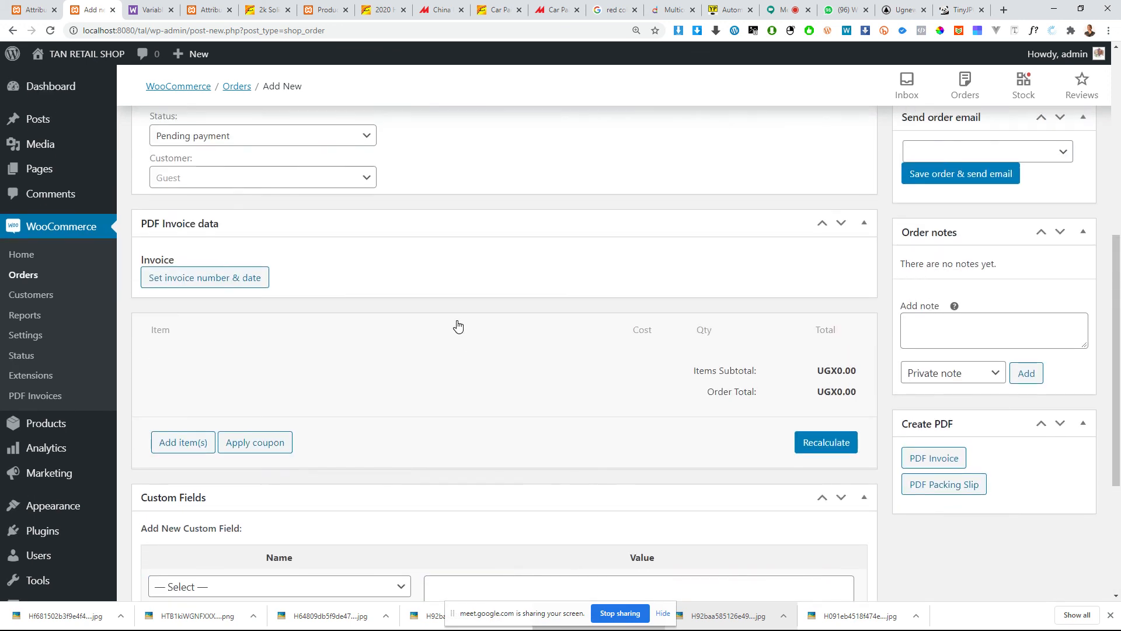
scroll(458, 326, up, 3)
scroll(458, 326, down, 4)
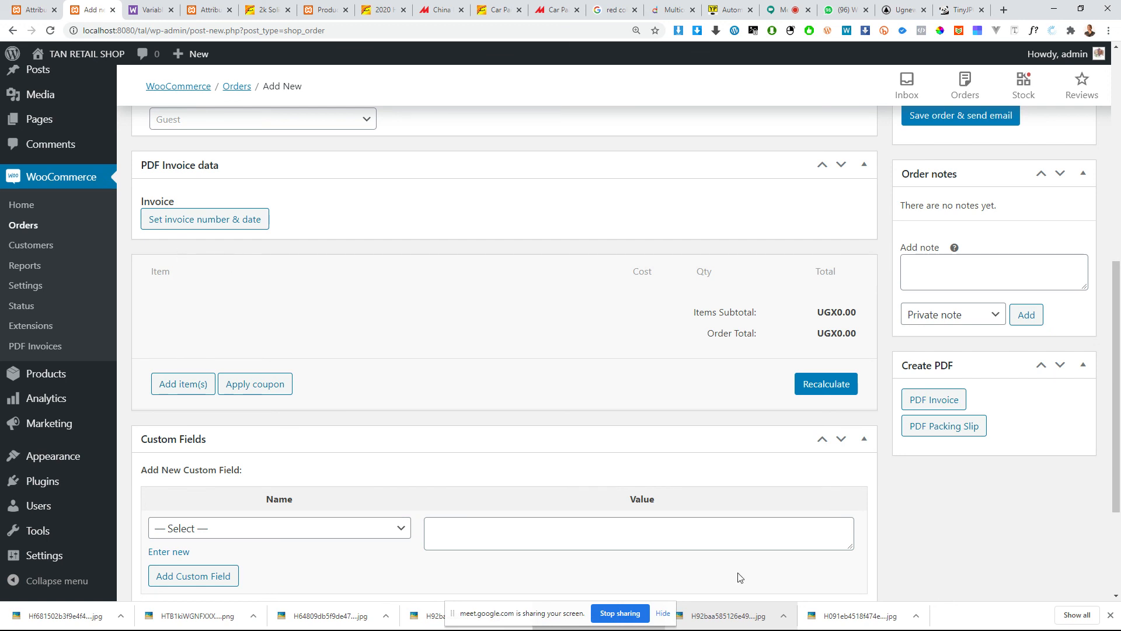
Step: Stop sharing the screen and switch to the Google Meet call
key(super)
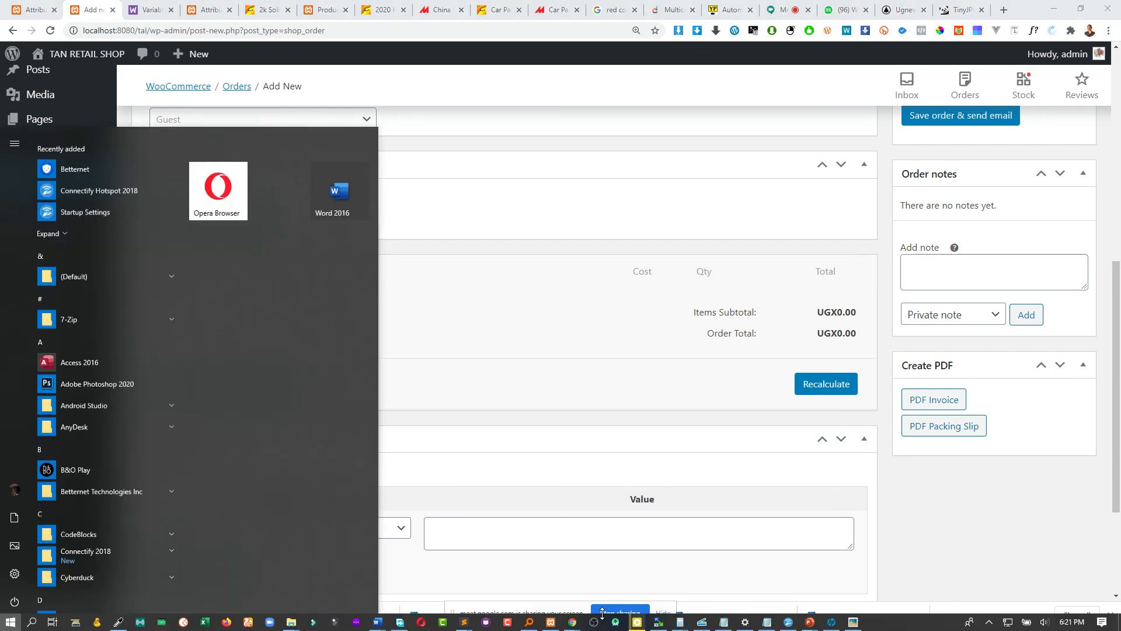
key(super)
click(609, 612)
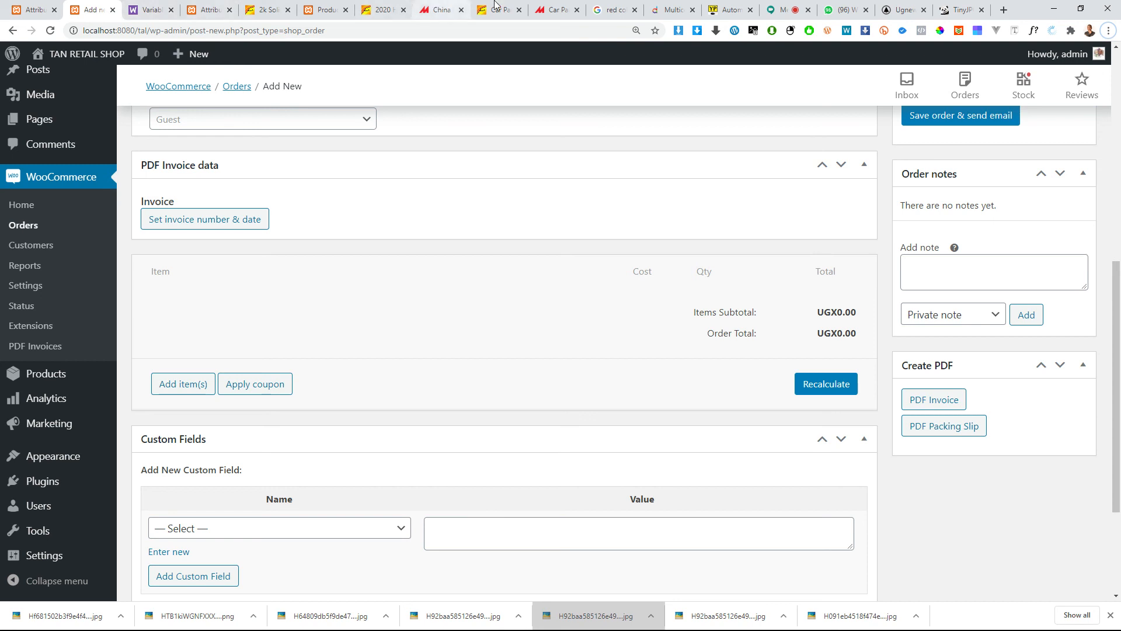
click(784, 10)
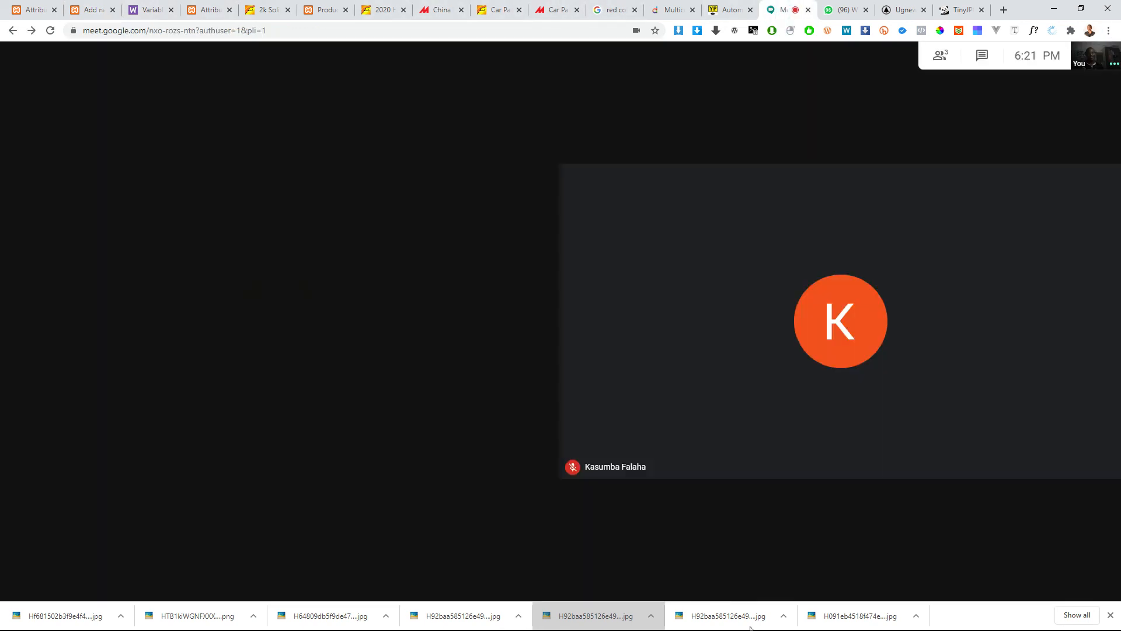
key(super)
click(445, 435)
key(super)
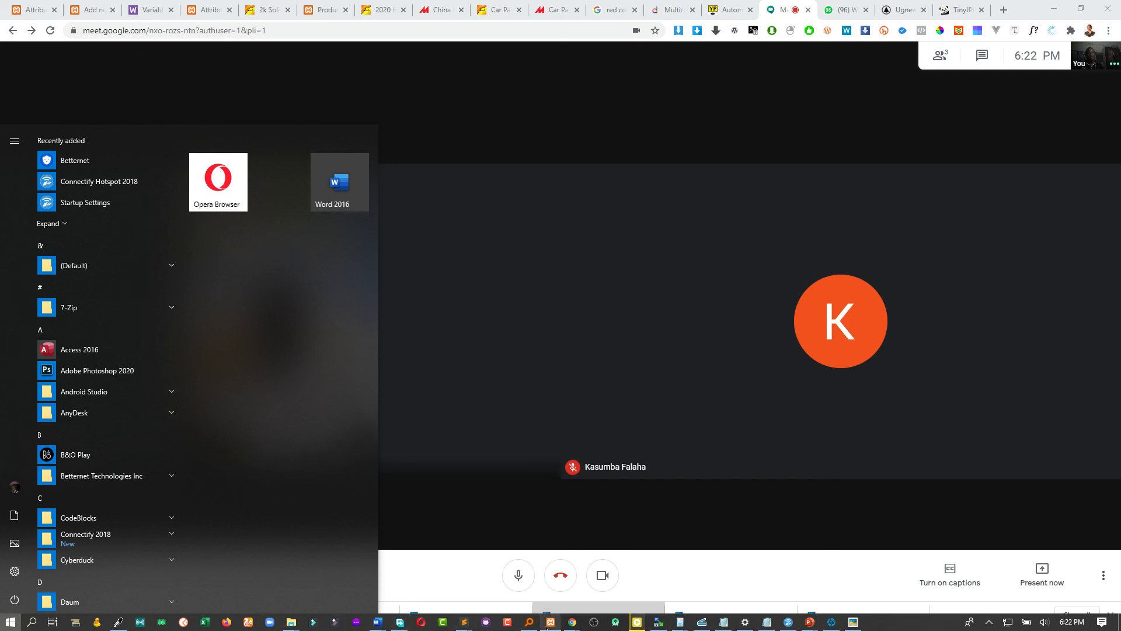
mouse_move(655, 625)
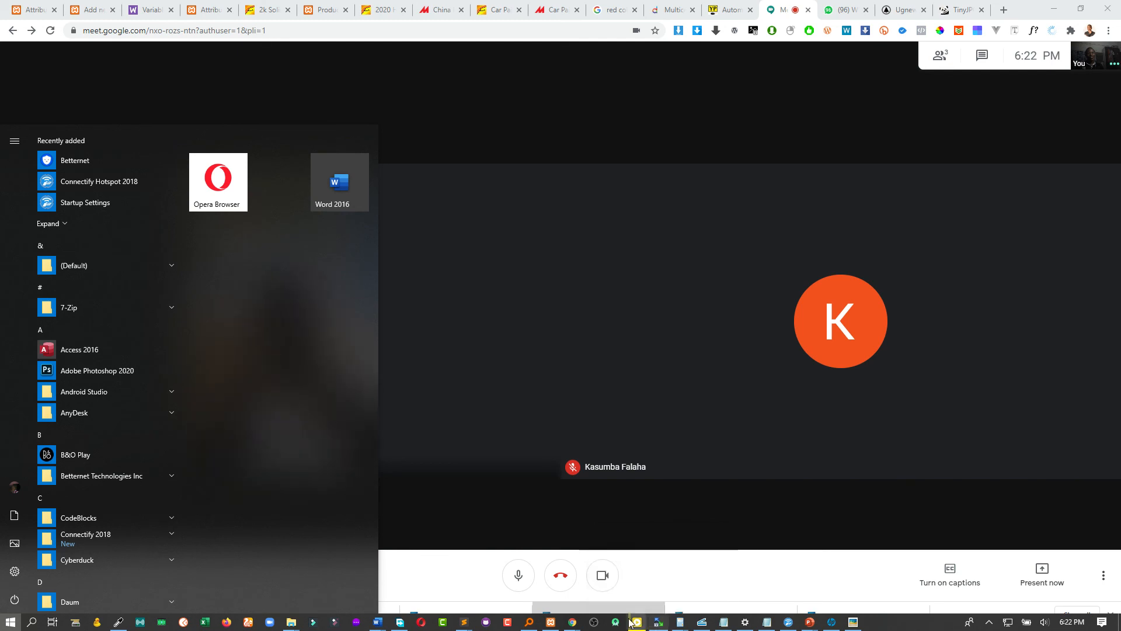
click(432, 604)
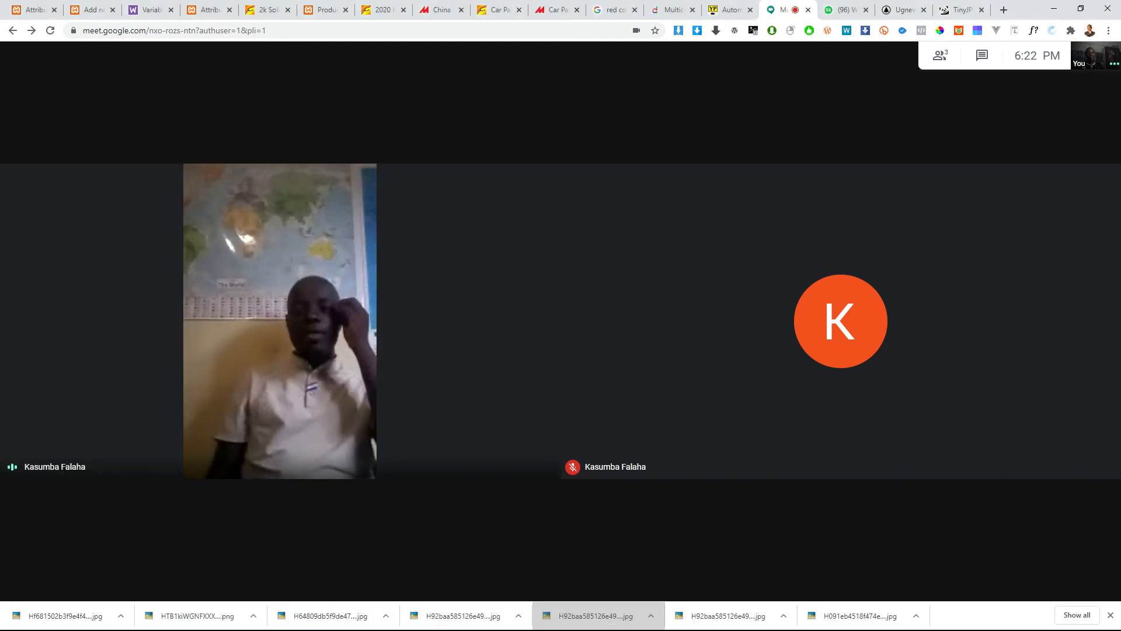
Step: Look through the programs on the Windows taskbar and show the hidden notification-area icons
key(super)
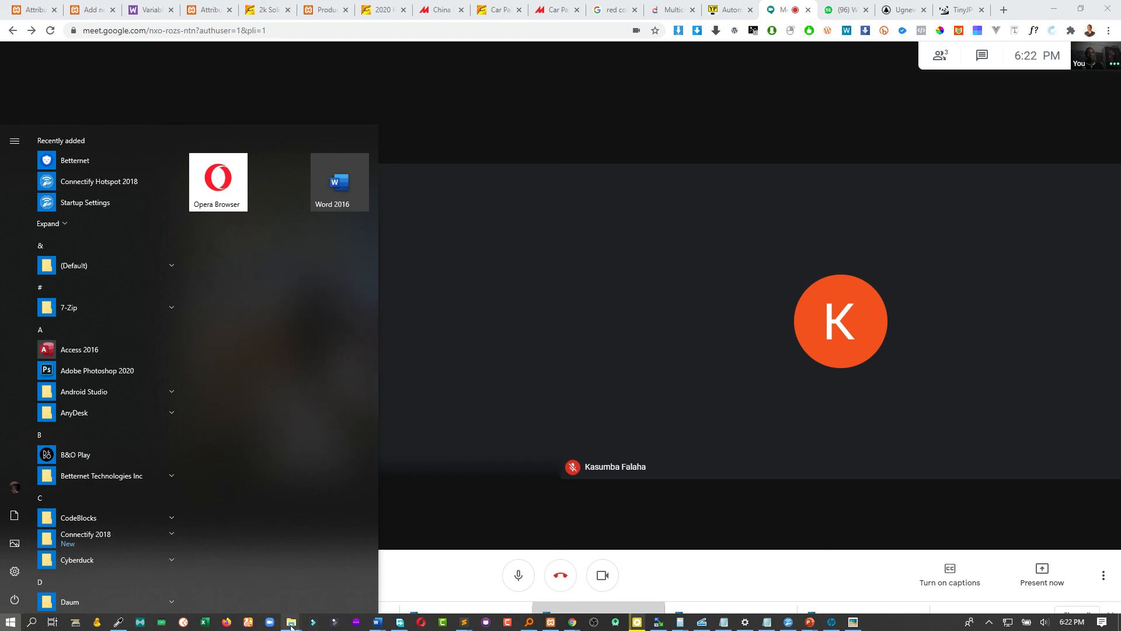
right_click(292, 627)
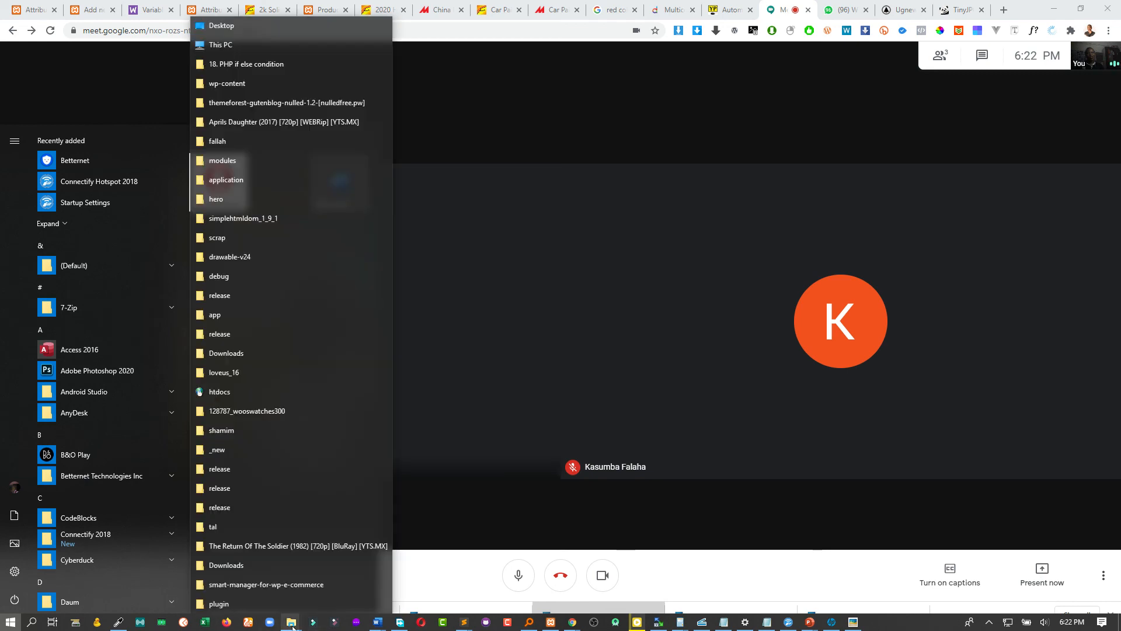
right_click(371, 628)
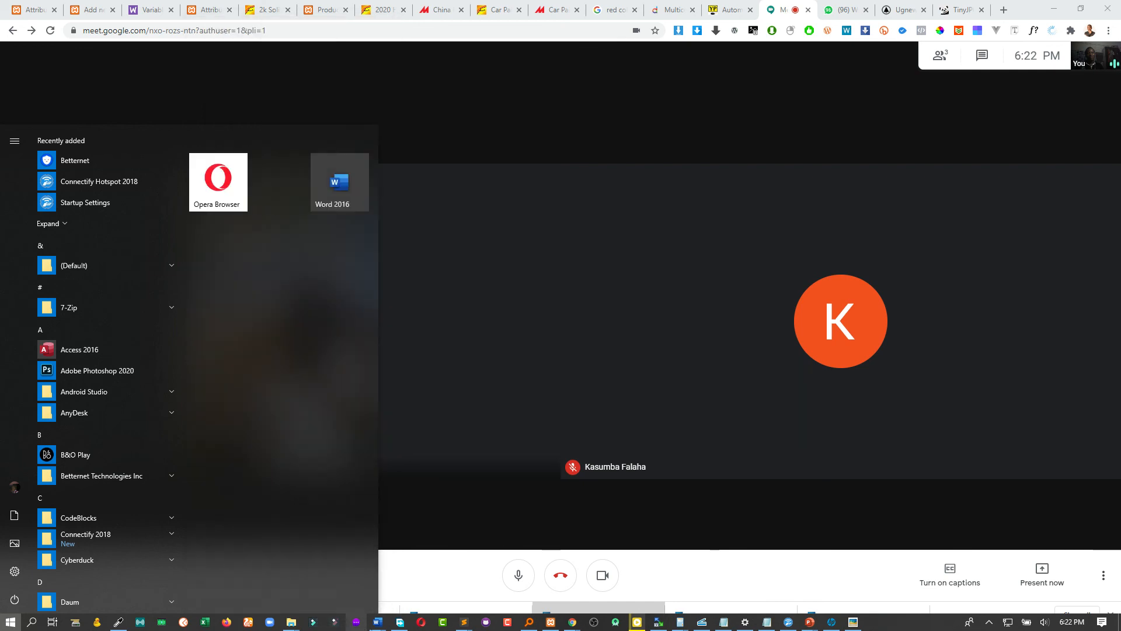
mouse_move(395, 627)
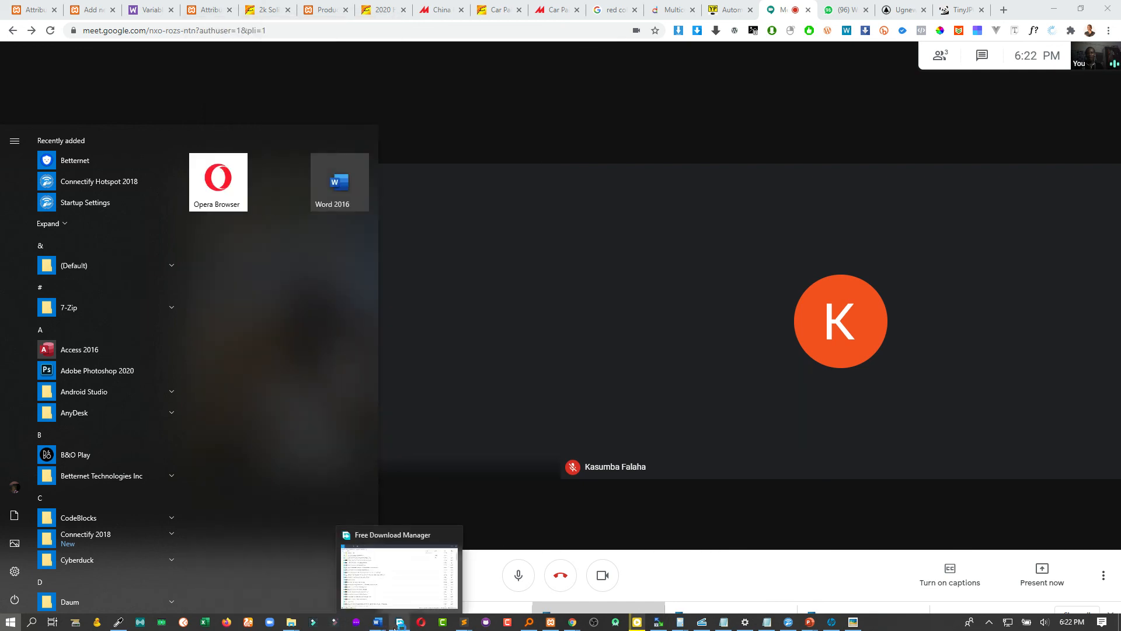
mouse_move(729, 625)
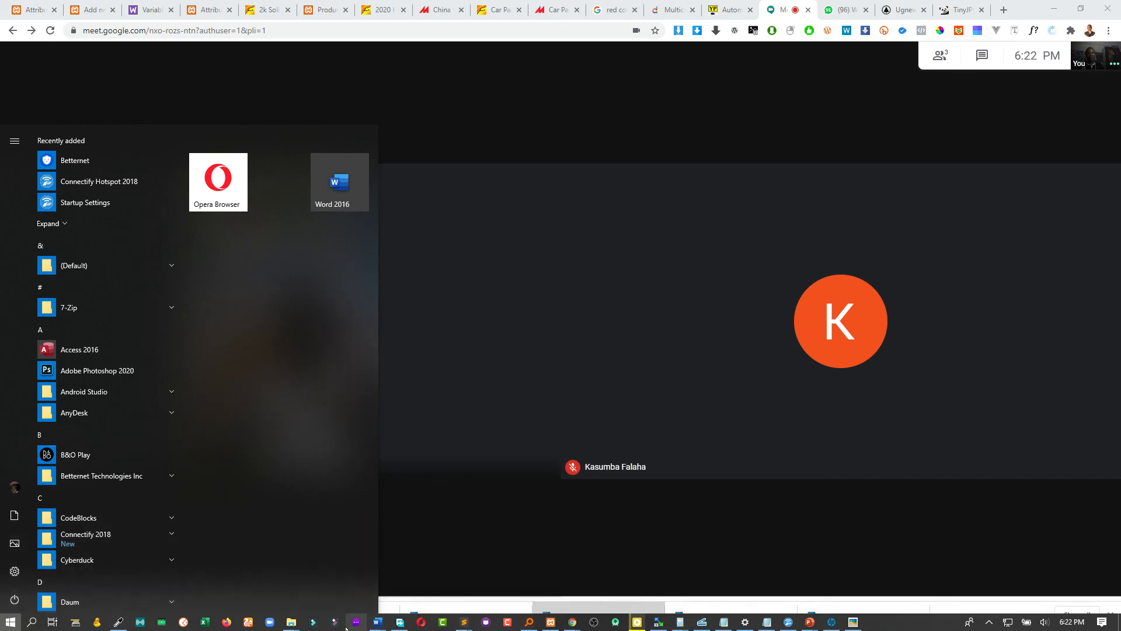
click(989, 621)
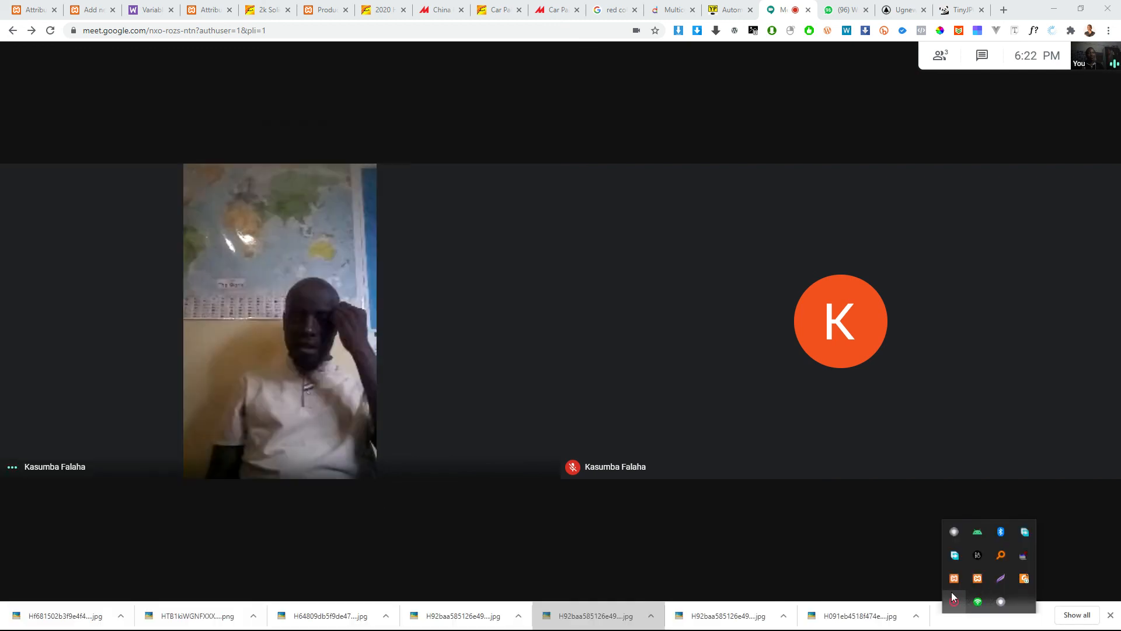